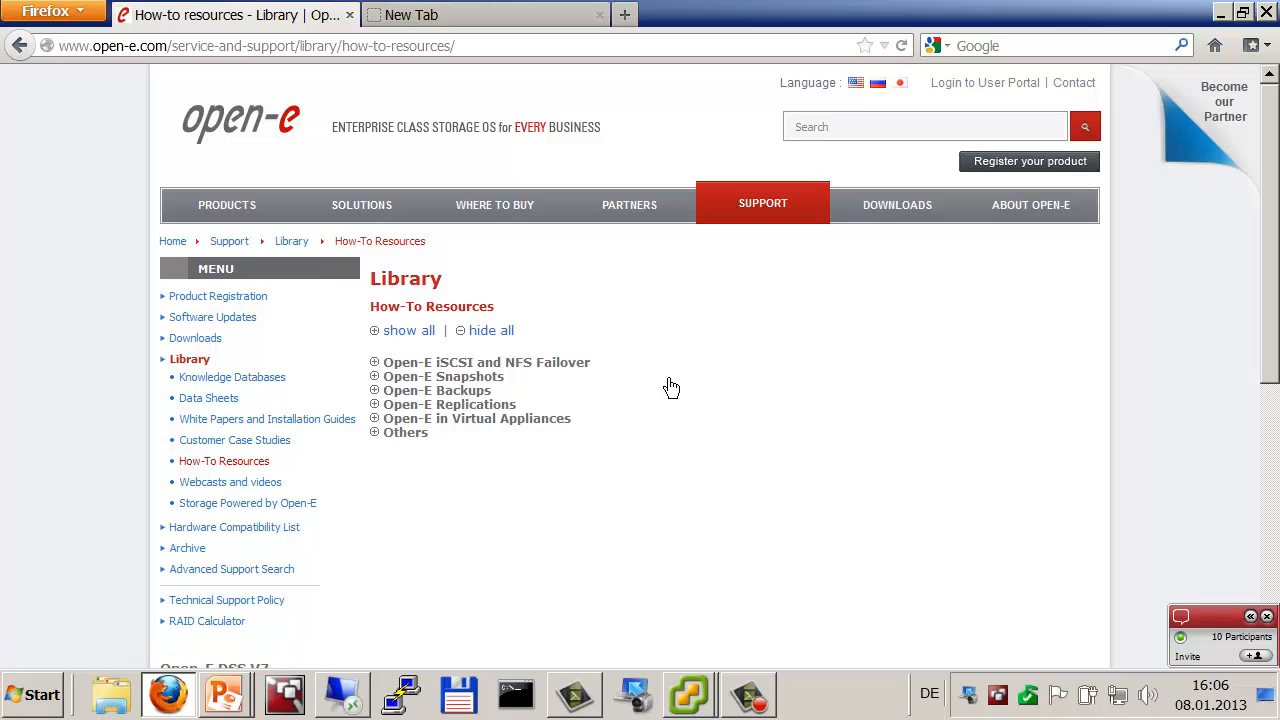
# Step: Expand the Open-E iSCSI and NFS Failover how-to resources and browse the Webcasts & Videos library page
pyautogui.click(376, 366)
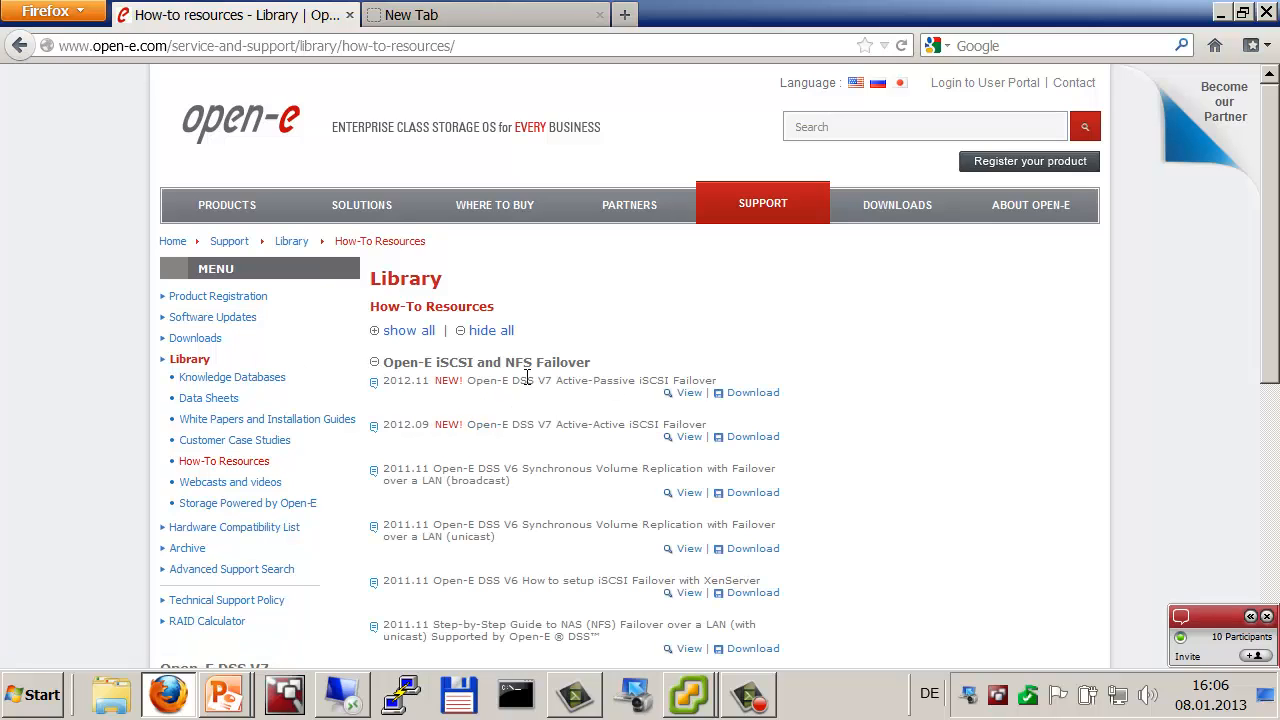
pyautogui.moveTo(543, 383)
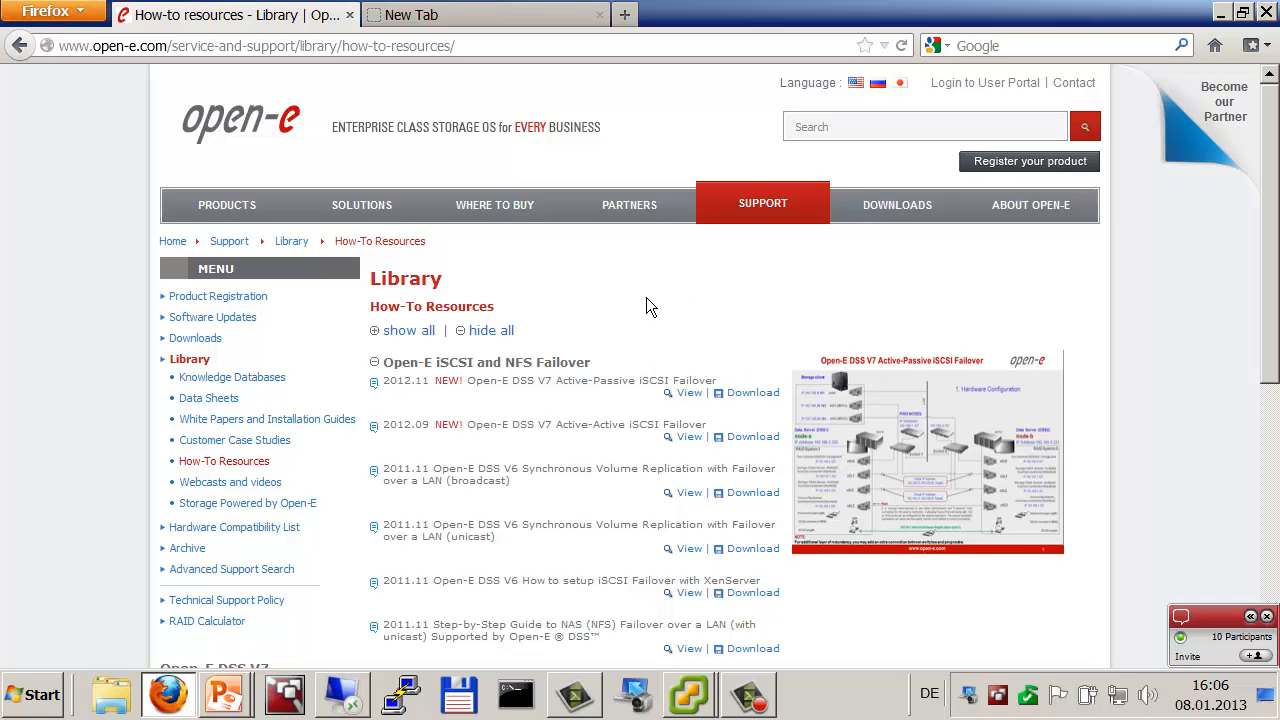
pyautogui.moveTo(762, 216)
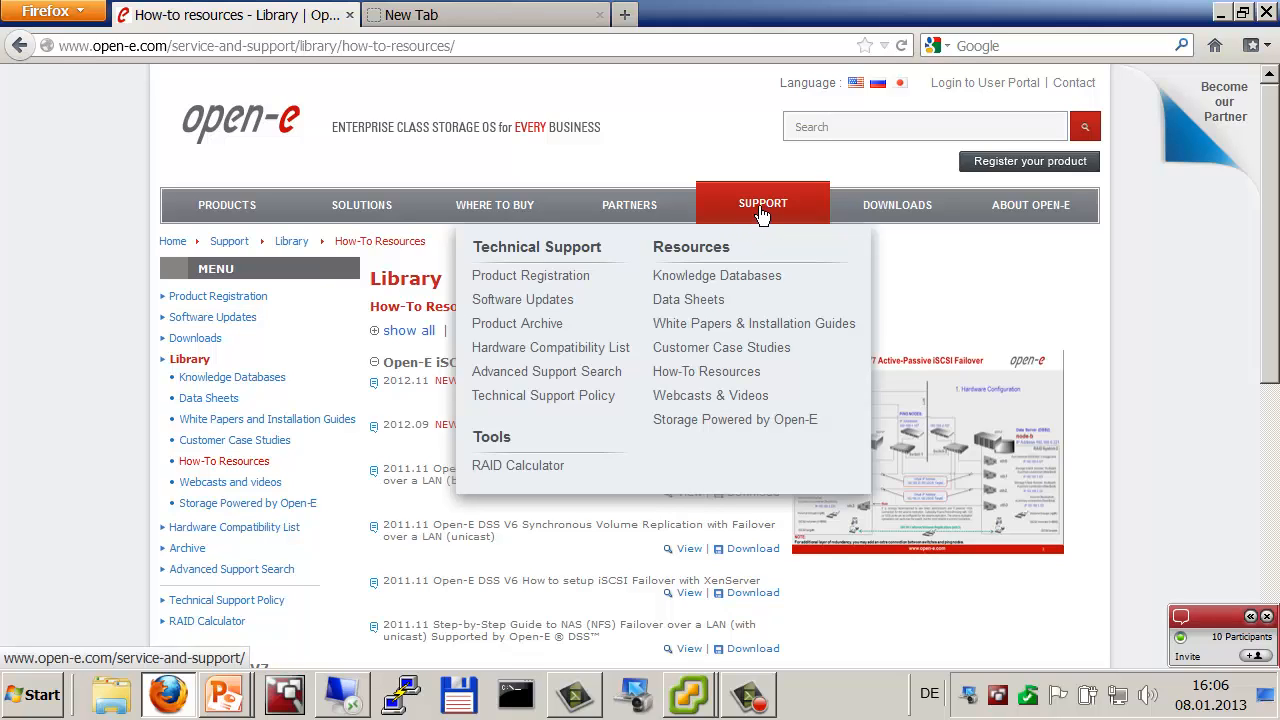
pyautogui.click(728, 399)
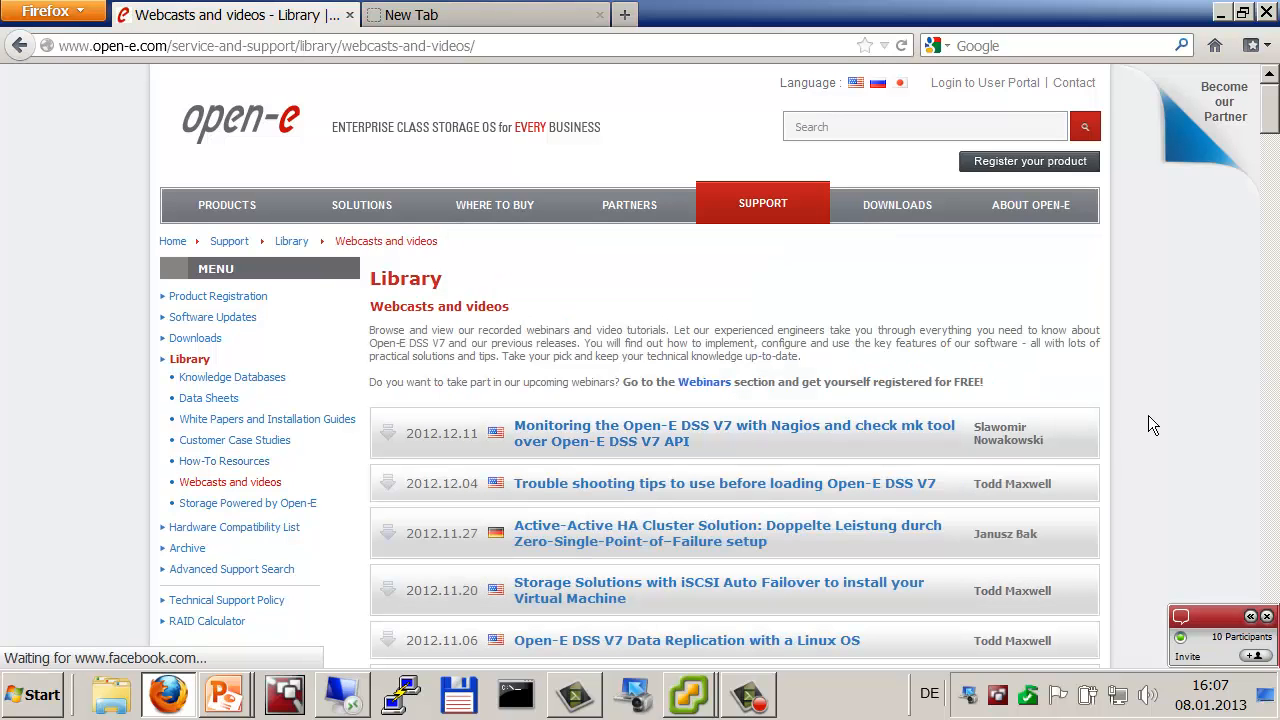
pyautogui.scroll(-4, 1150, 424)
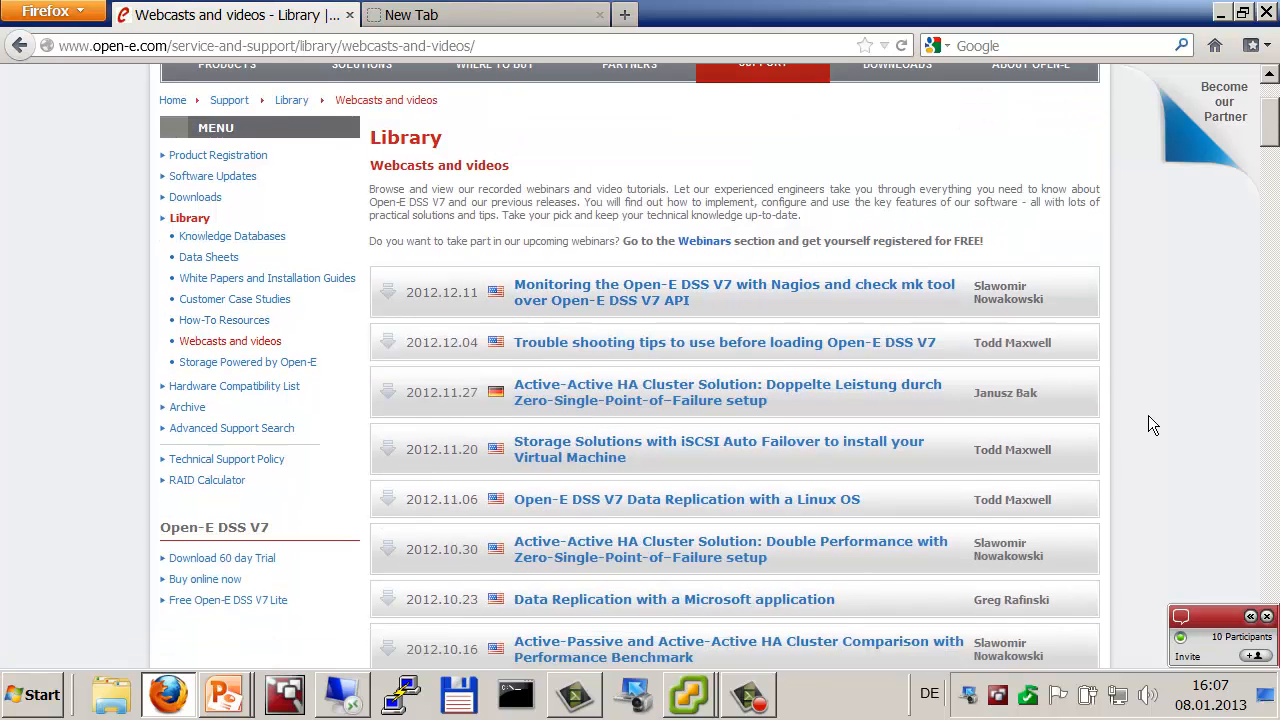
pyautogui.scroll(4, 1149, 415)
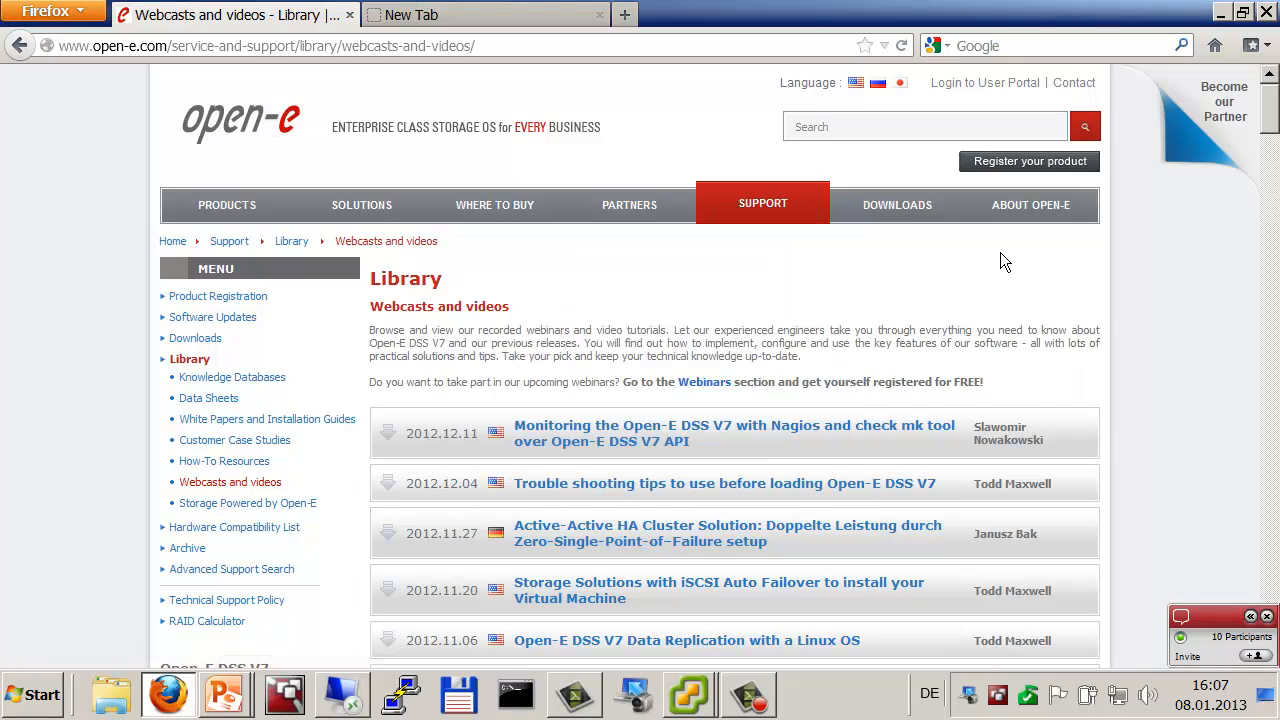
# Step: Switch to the remote desktop browser with the Data Storage Software V7 web GUI and close the IOmeter tips page
pyautogui.hotkey('alt', 'Tab')
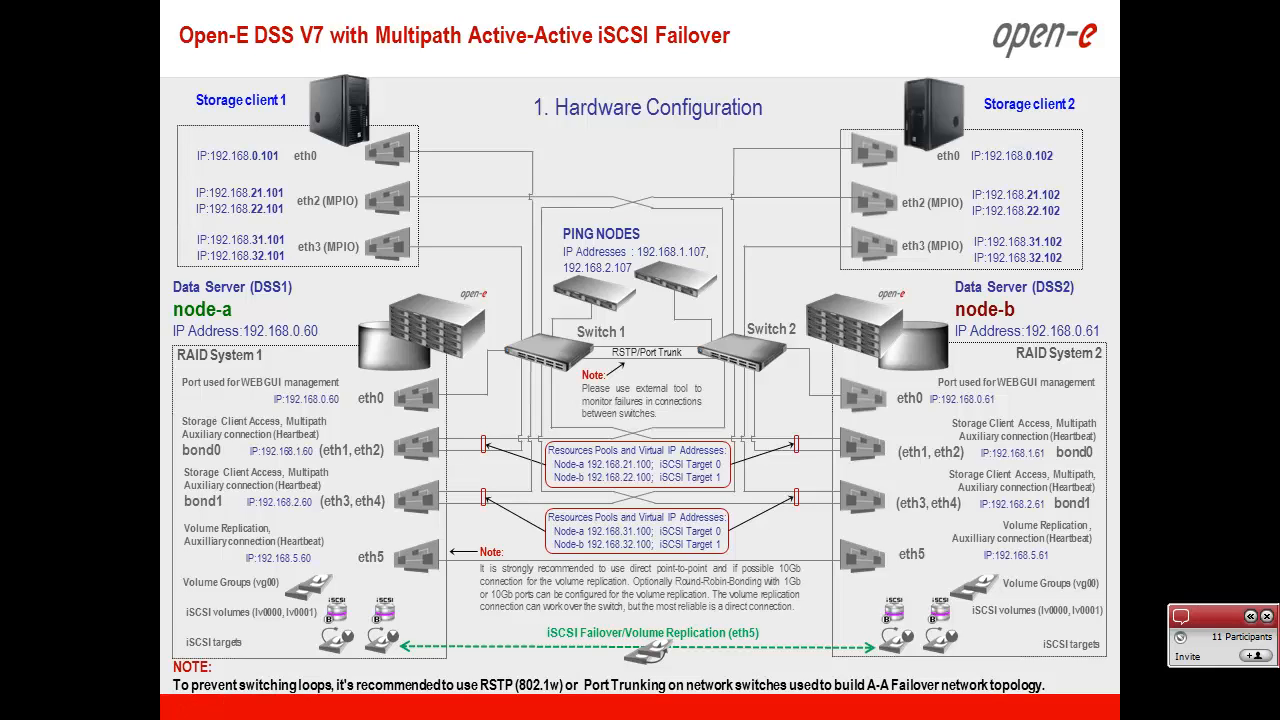
pyautogui.hotkey('alt', 'Tab')
pyautogui.hotkey('alt', 'Tab')
pyautogui.hotkey('alt', 'Tab')
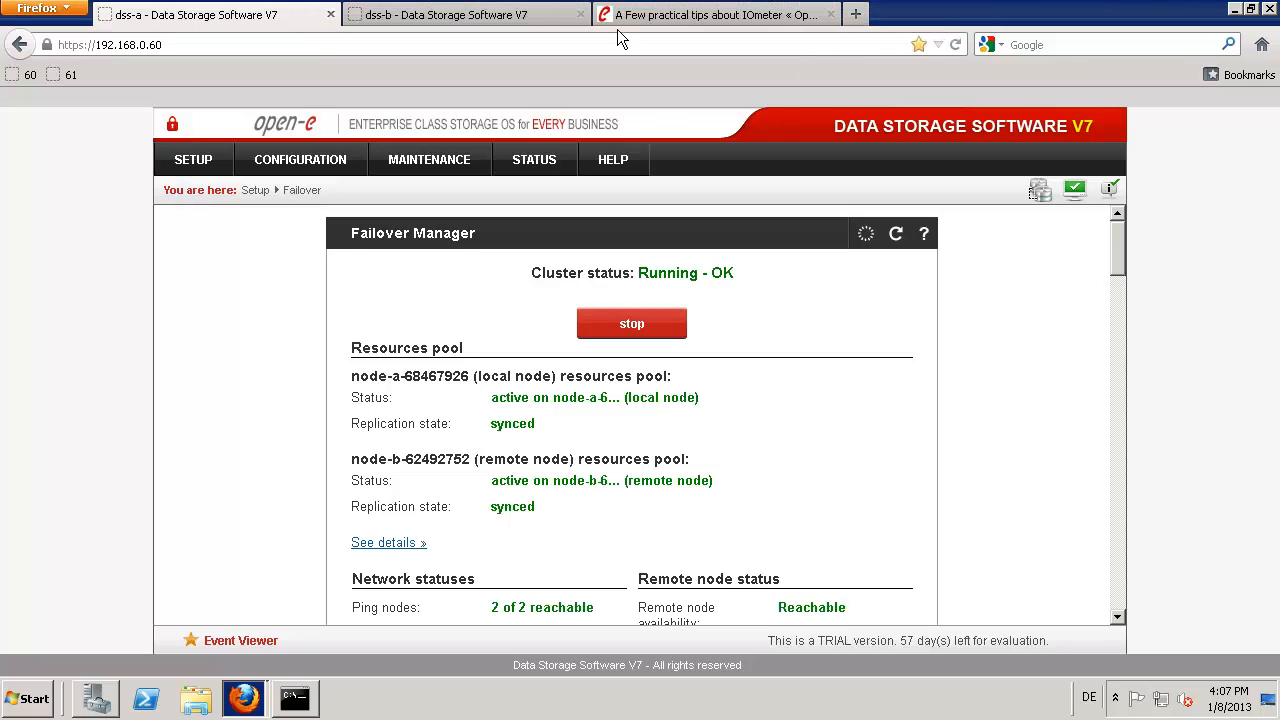
pyautogui.click(831, 14)
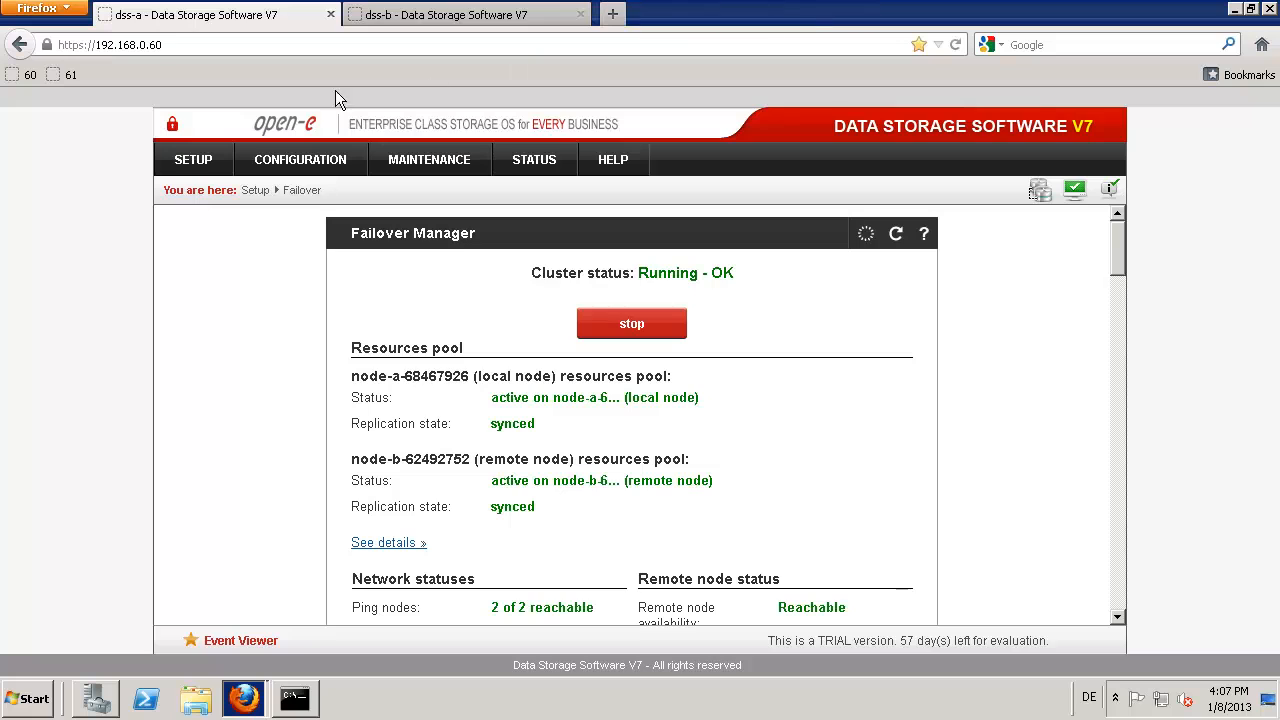
# Step: View dss-b's task log, dismiss its new system events notice and return to dss-a's Failover Manager
pyautogui.click(386, 20)
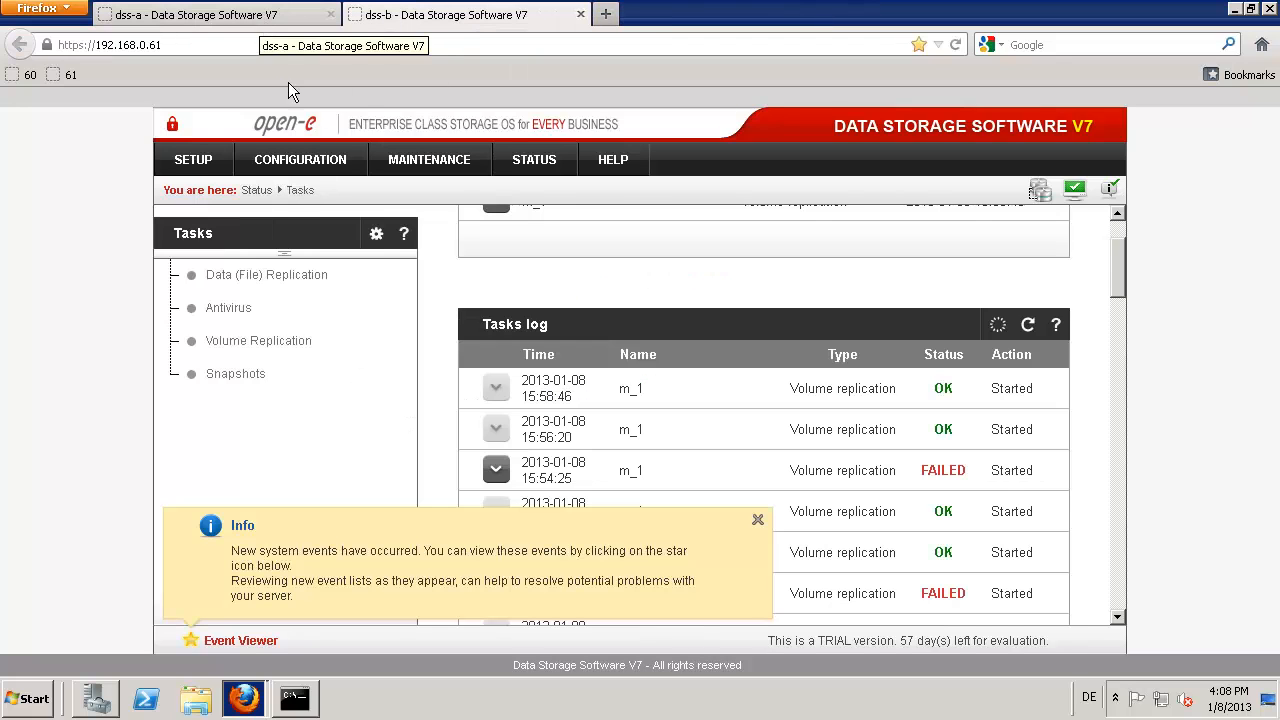
pyautogui.click(757, 522)
pyautogui.click(175, 20)
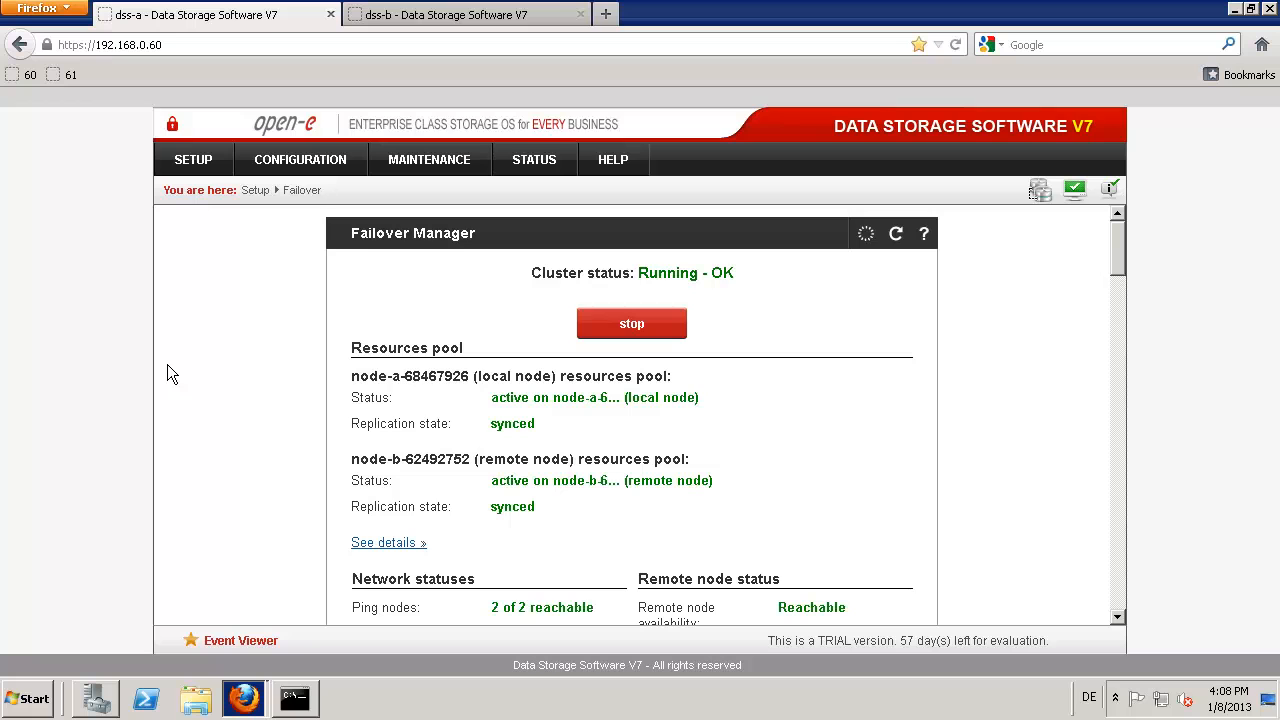
# Step: Switch from the remote session to the vSphere Client and expand the host's virtual machine inventory
pyautogui.moveTo(832, 8)
pyautogui.click(887, 15)
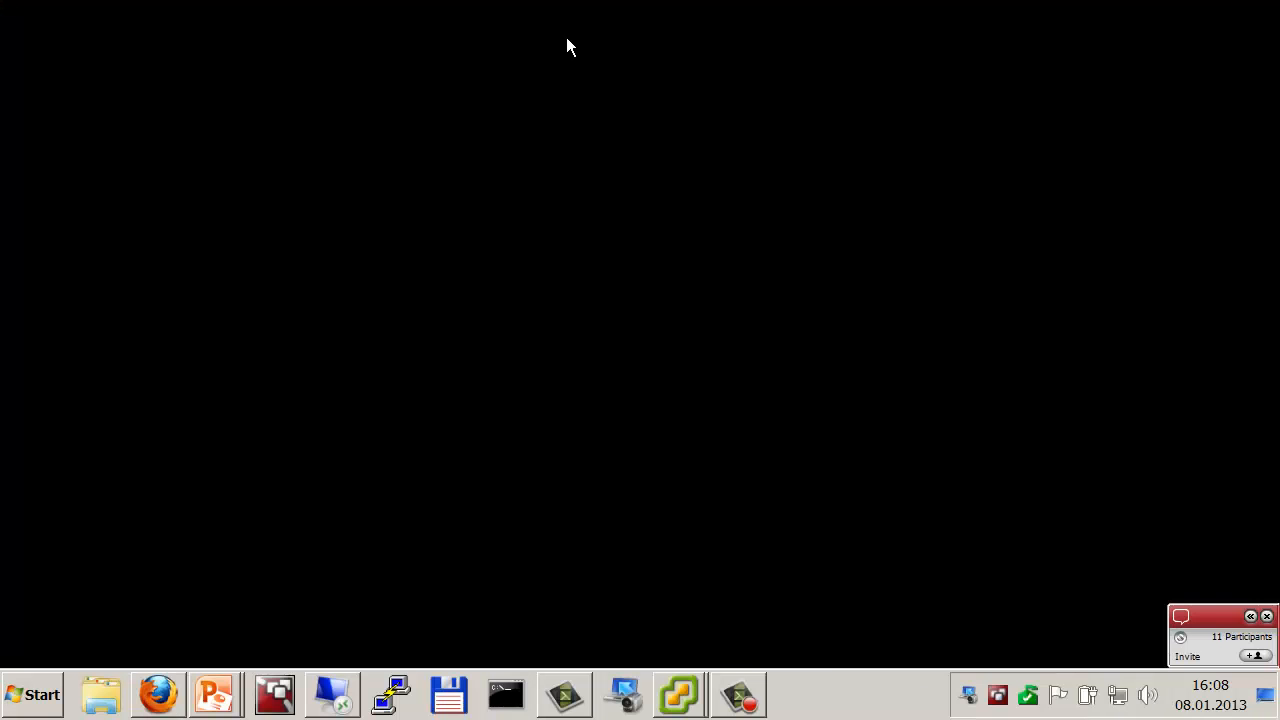
pyautogui.hotkey('alt', 'Tab')
pyautogui.hotkey('alt', 'Tab')
pyautogui.hotkey('alt', 'Tab')
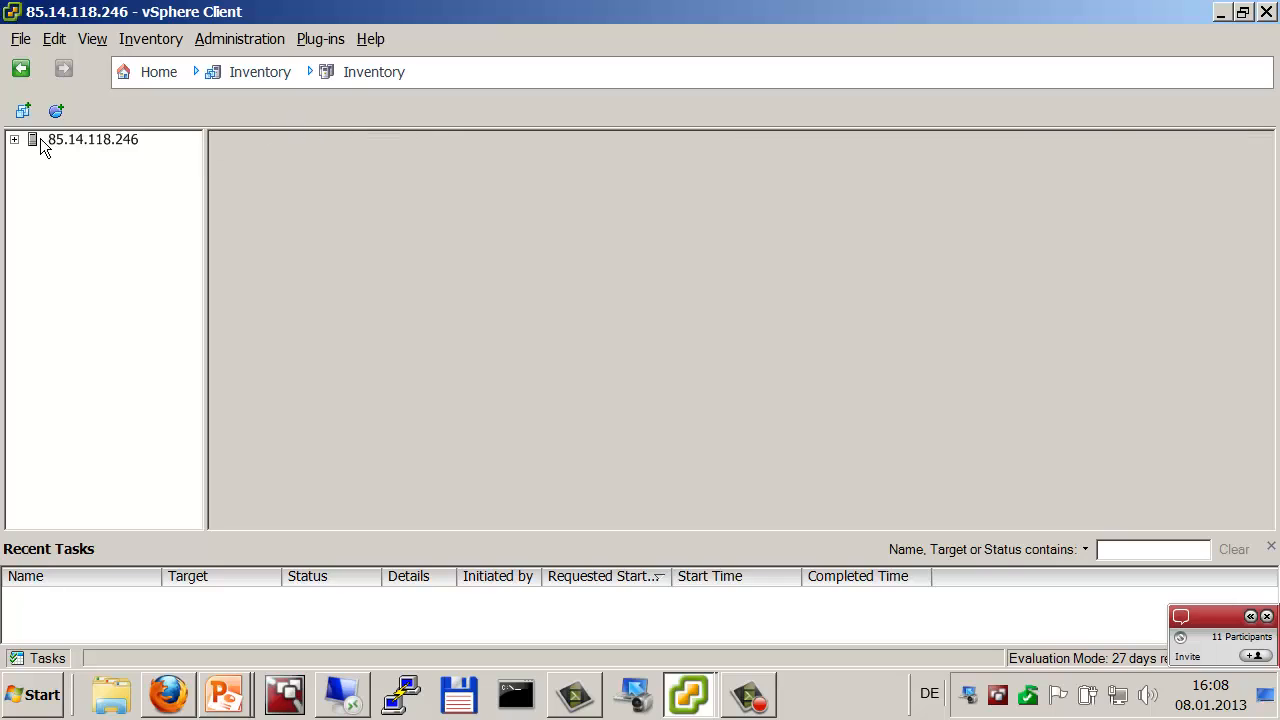
pyautogui.click(14, 140)
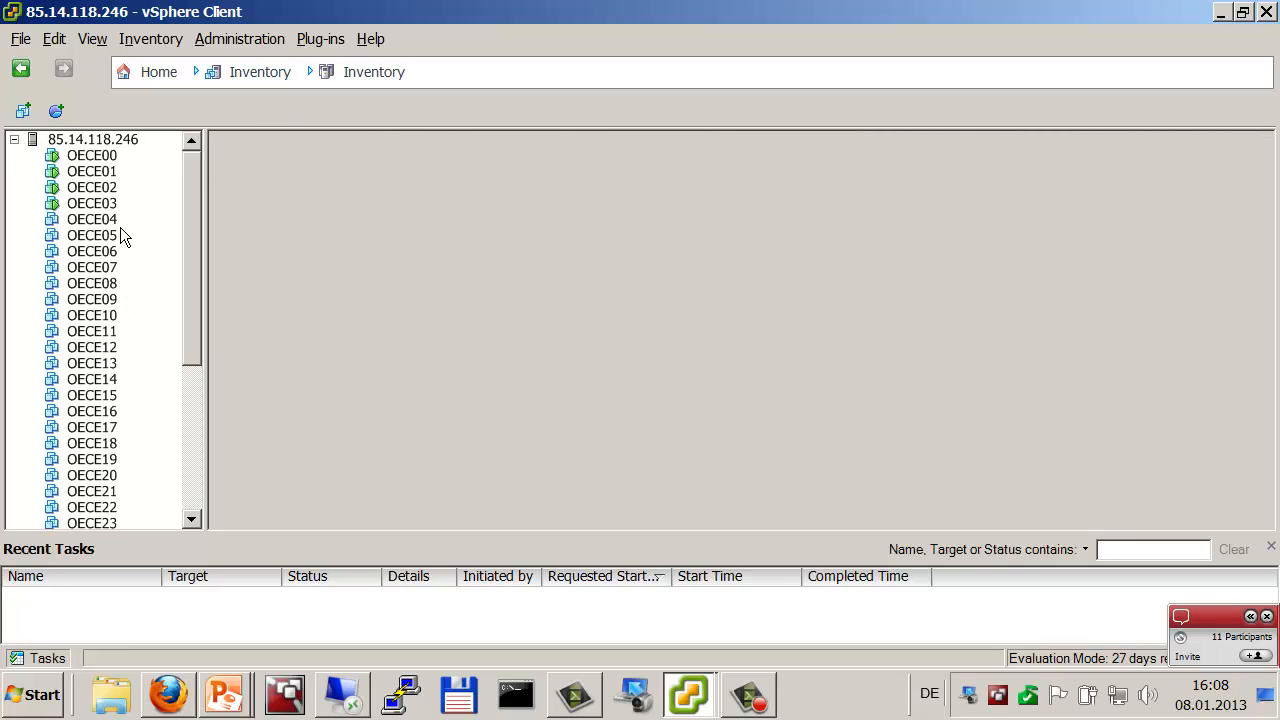
# Step: Open a separate console for the OECE00 virtual machine and dismiss the active connections notice
pyautogui.click(108, 156)
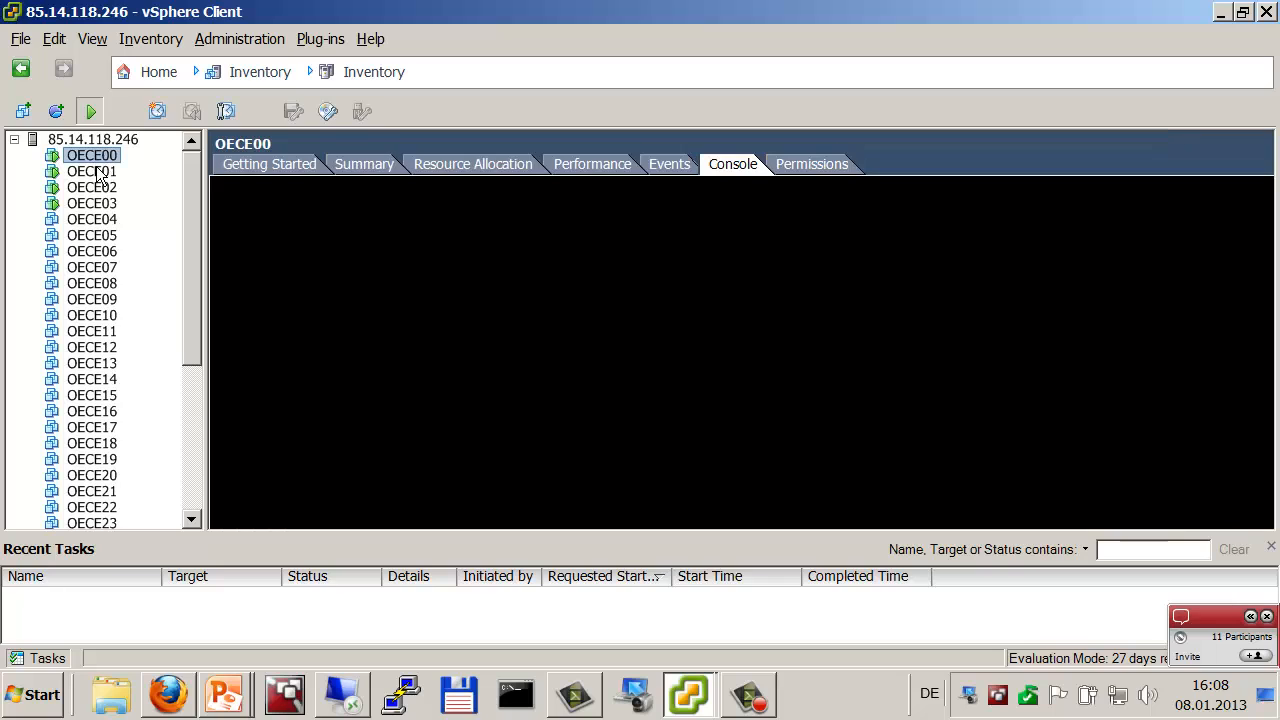
pyautogui.click(100, 172)
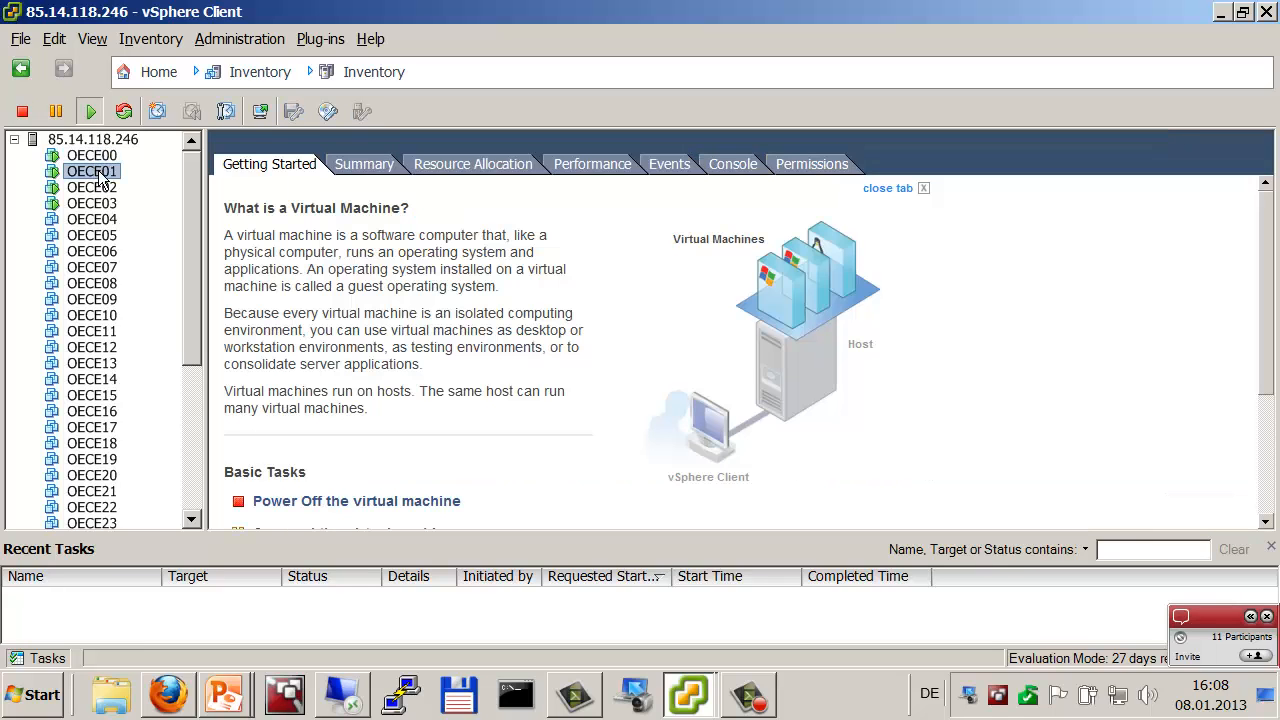
pyautogui.click(101, 156)
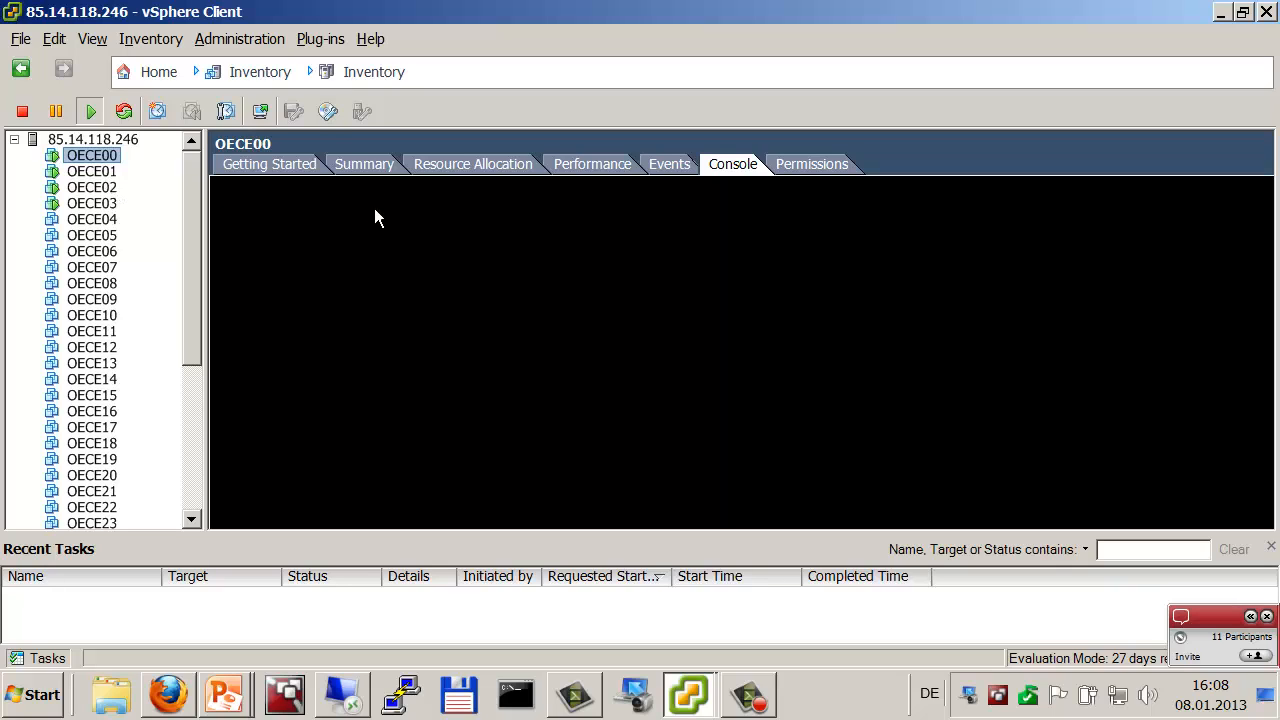
pyautogui.click(261, 111)
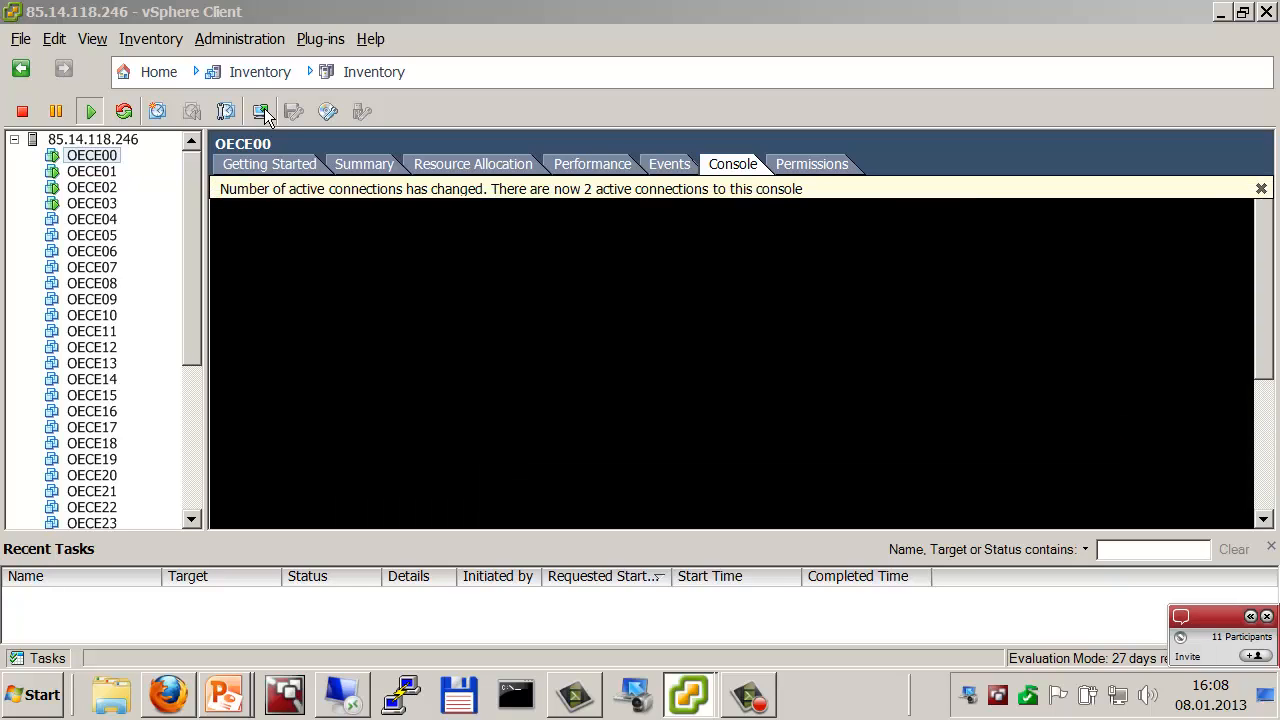
pyautogui.click(1264, 189)
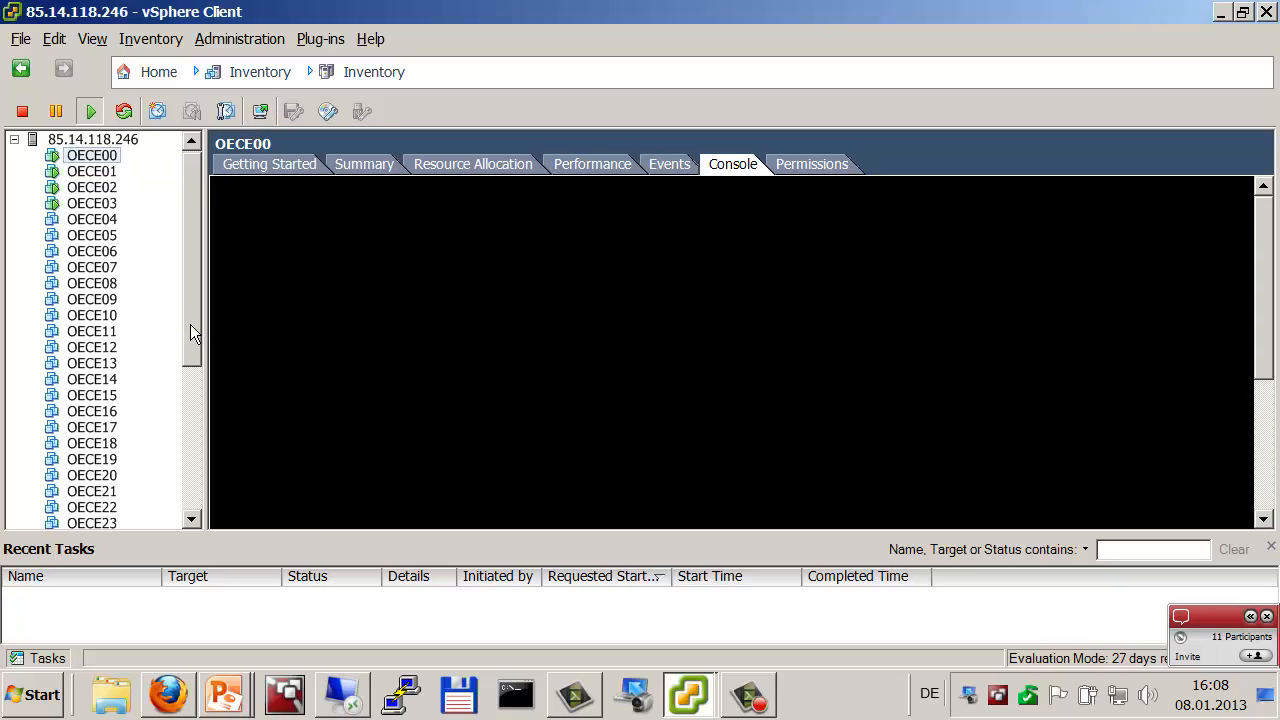
# Step: Locate the Windows_2k8_R2 machine in the inventory and wake OECE00's console to view its network settings
pyautogui.moveTo(190, 324); pyautogui.dragTo(189, 468)
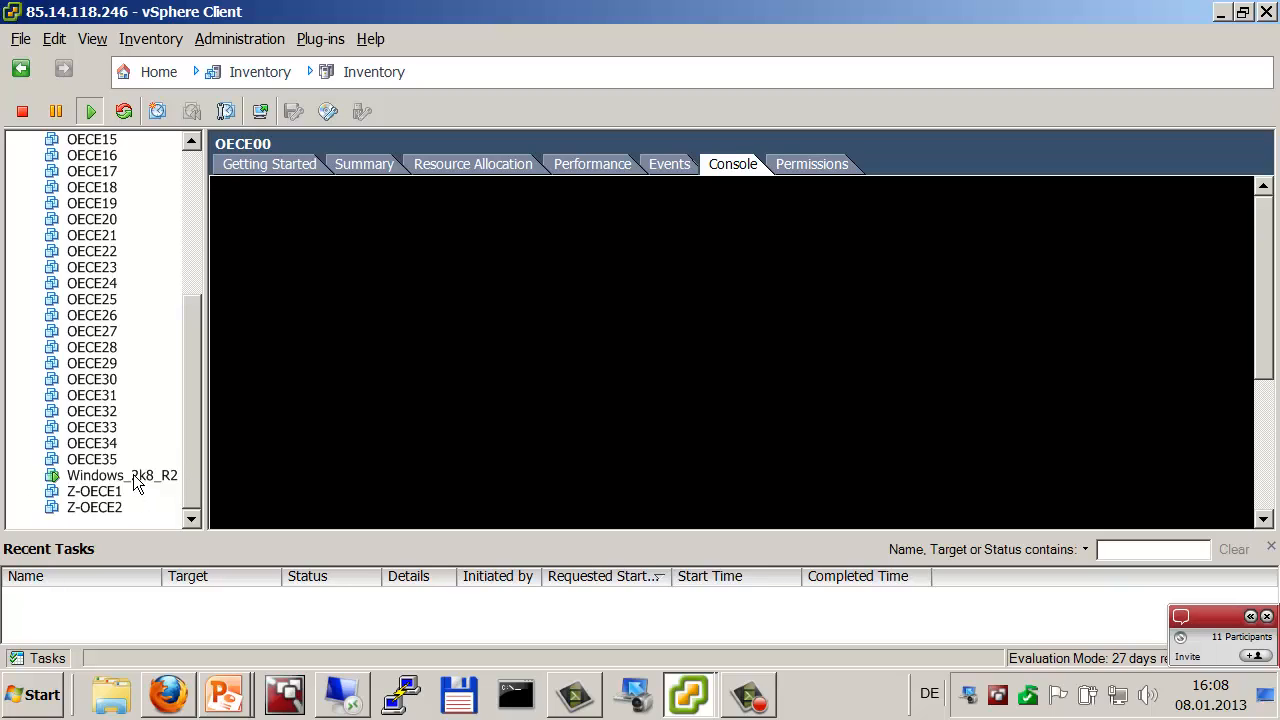
pyautogui.click(194, 167)
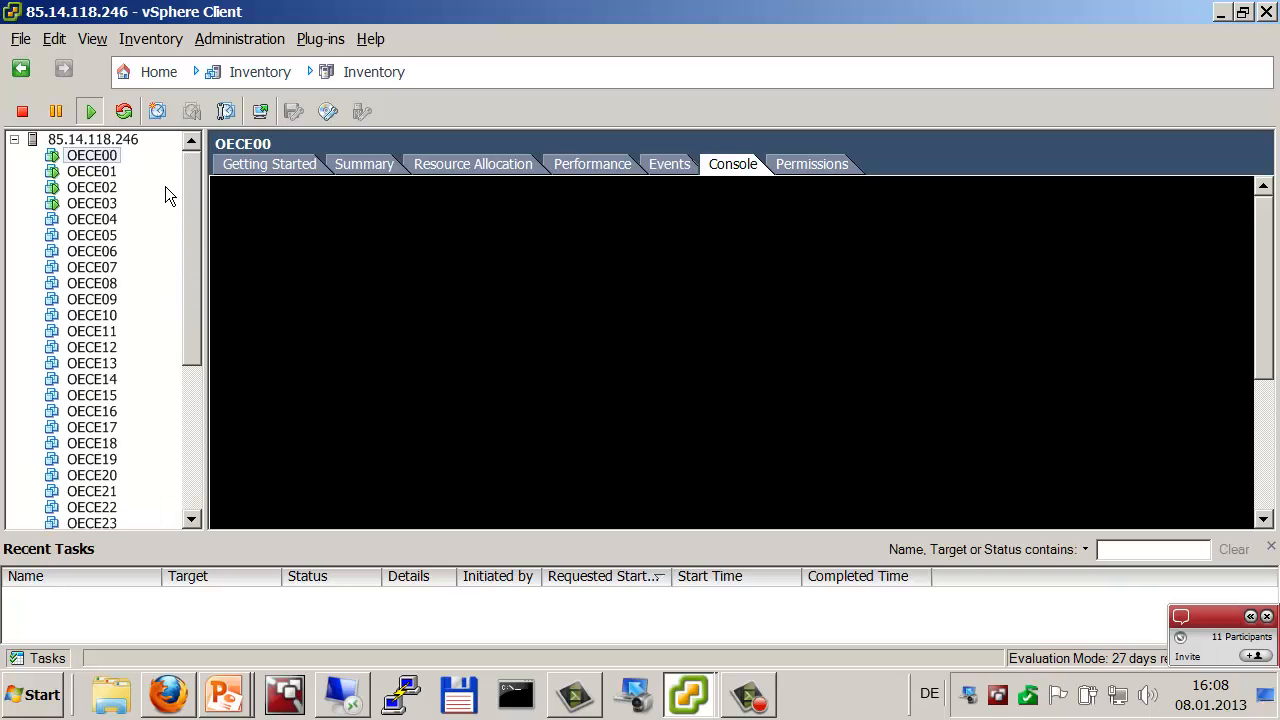
pyautogui.click(262, 111)
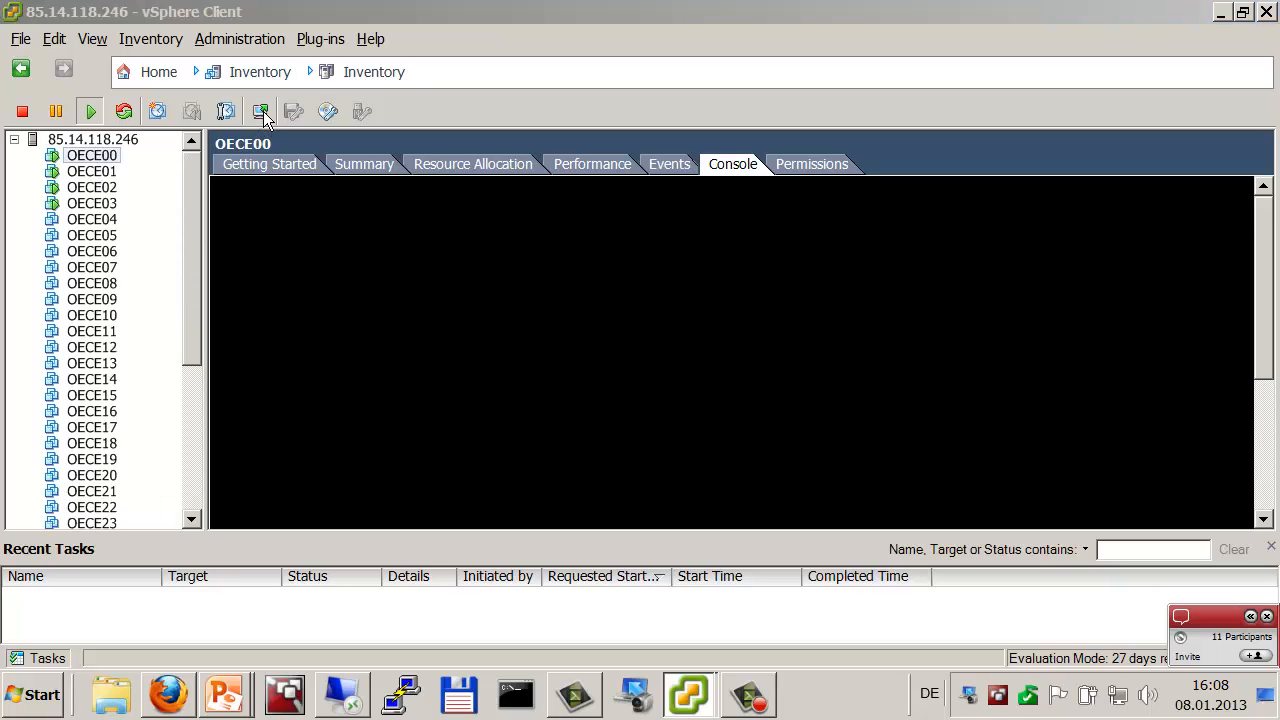
pyautogui.click(526, 331)
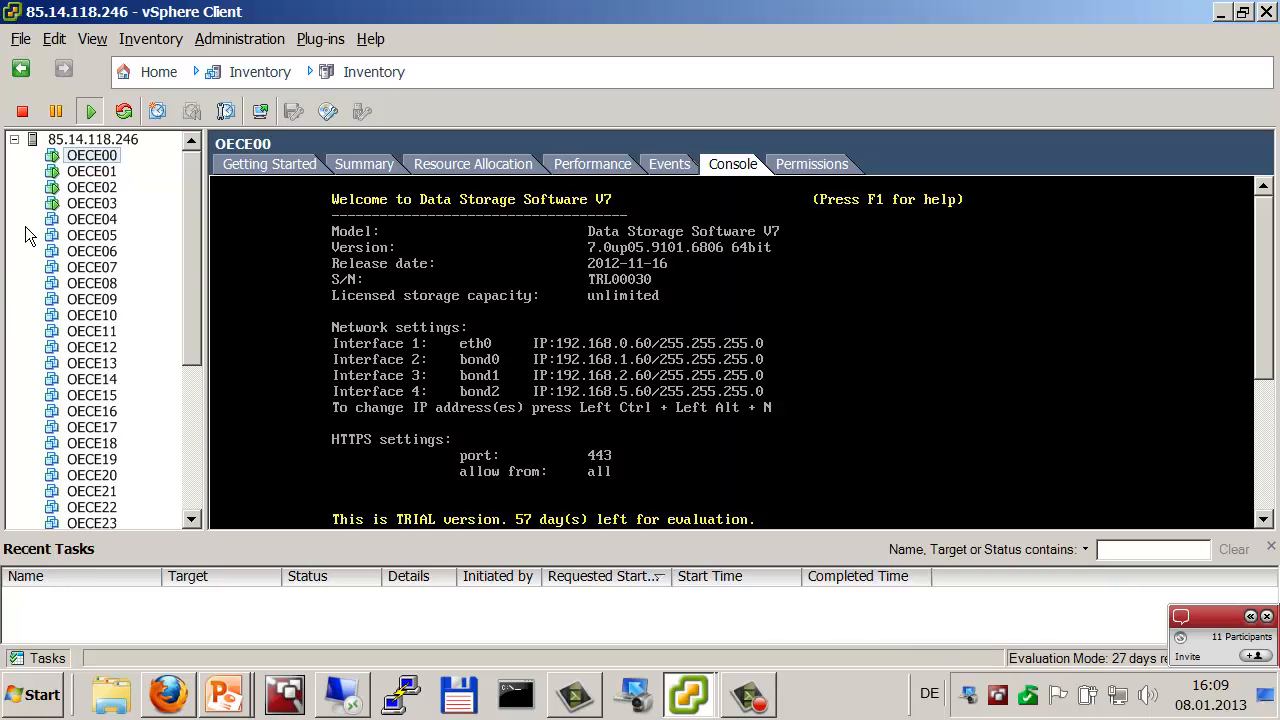
# Step: Select OECE01, open its console in a separate window, close that window and dismiss the connections notices
pyautogui.click(95, 172)
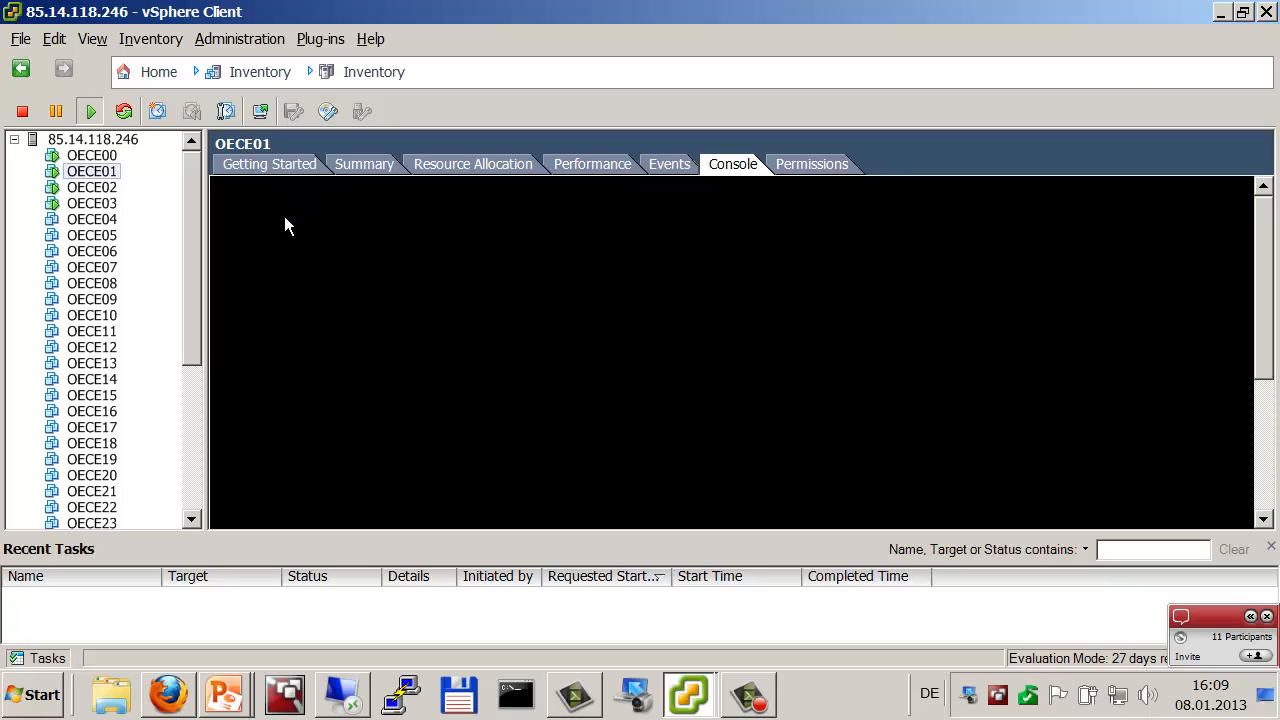
pyautogui.click(260, 110)
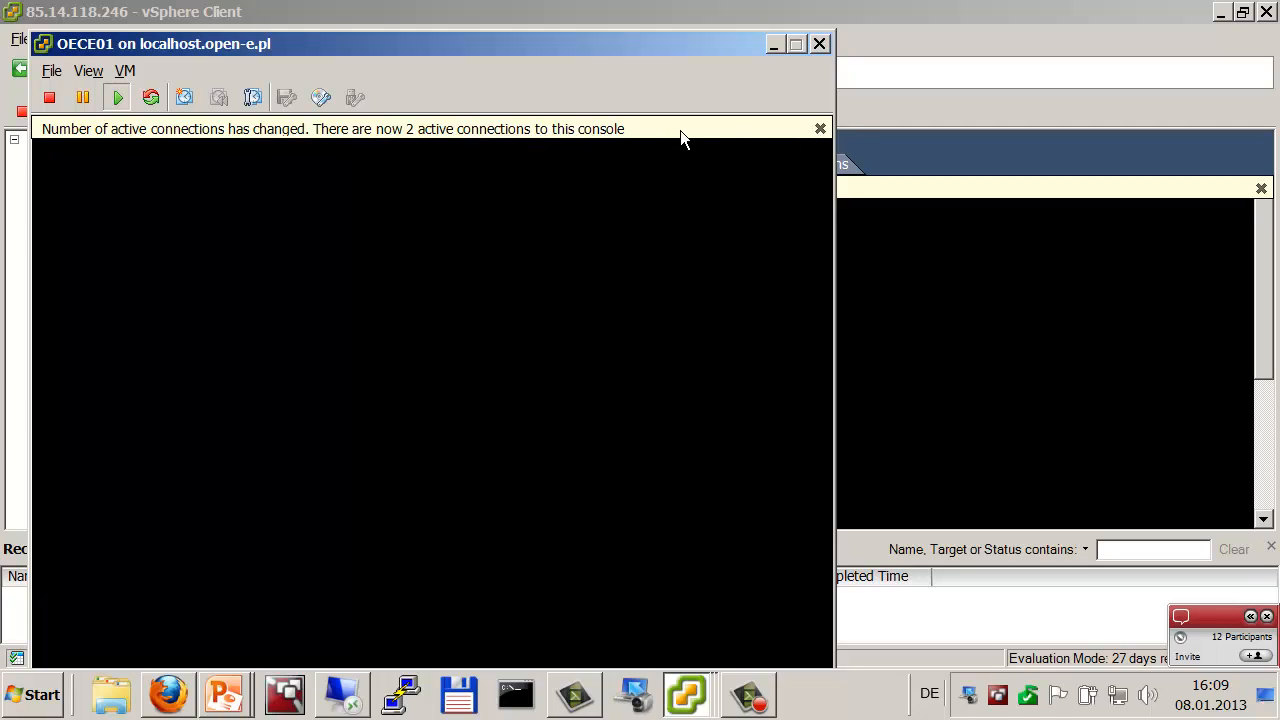
pyautogui.click(820, 130)
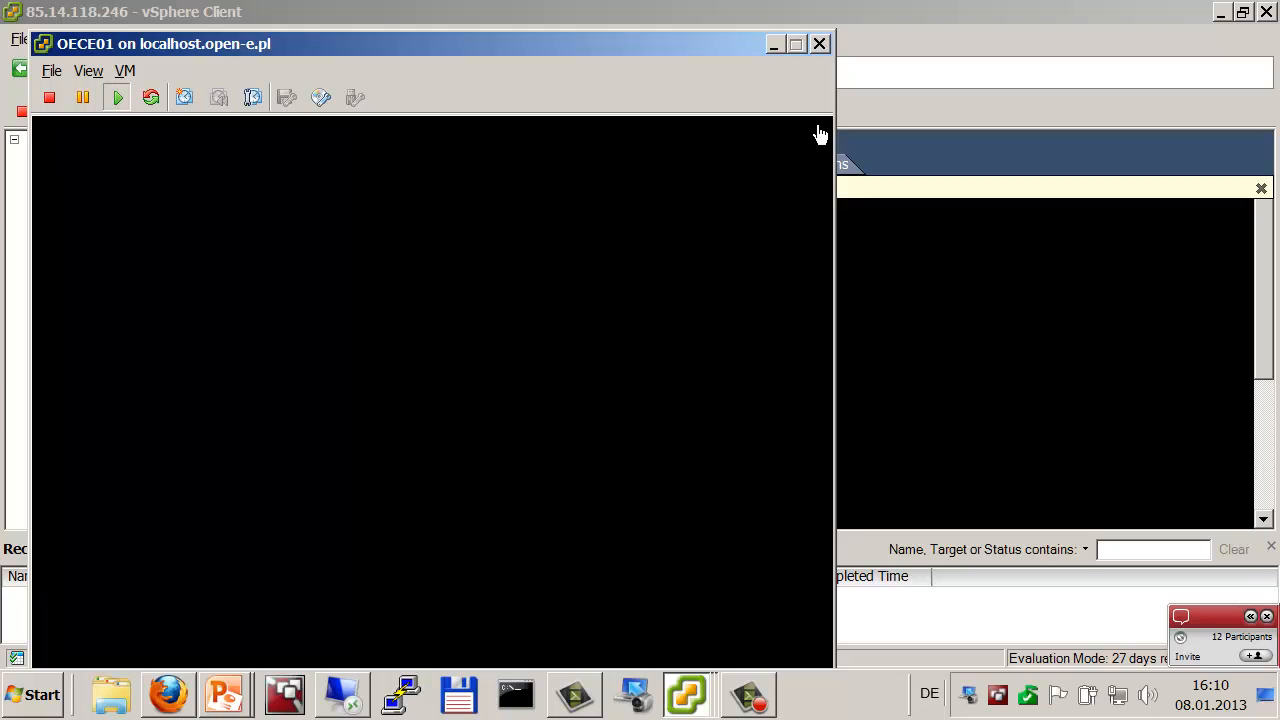
pyautogui.click(820, 43)
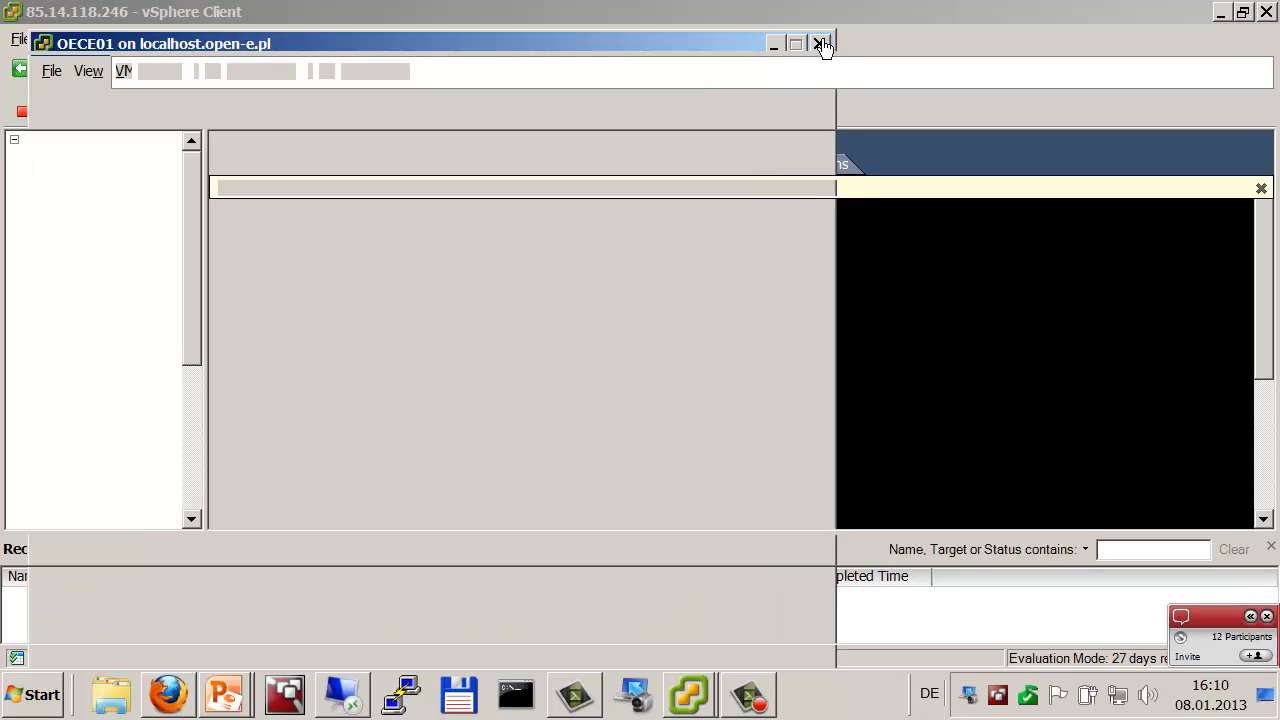
pyautogui.click(1260, 190)
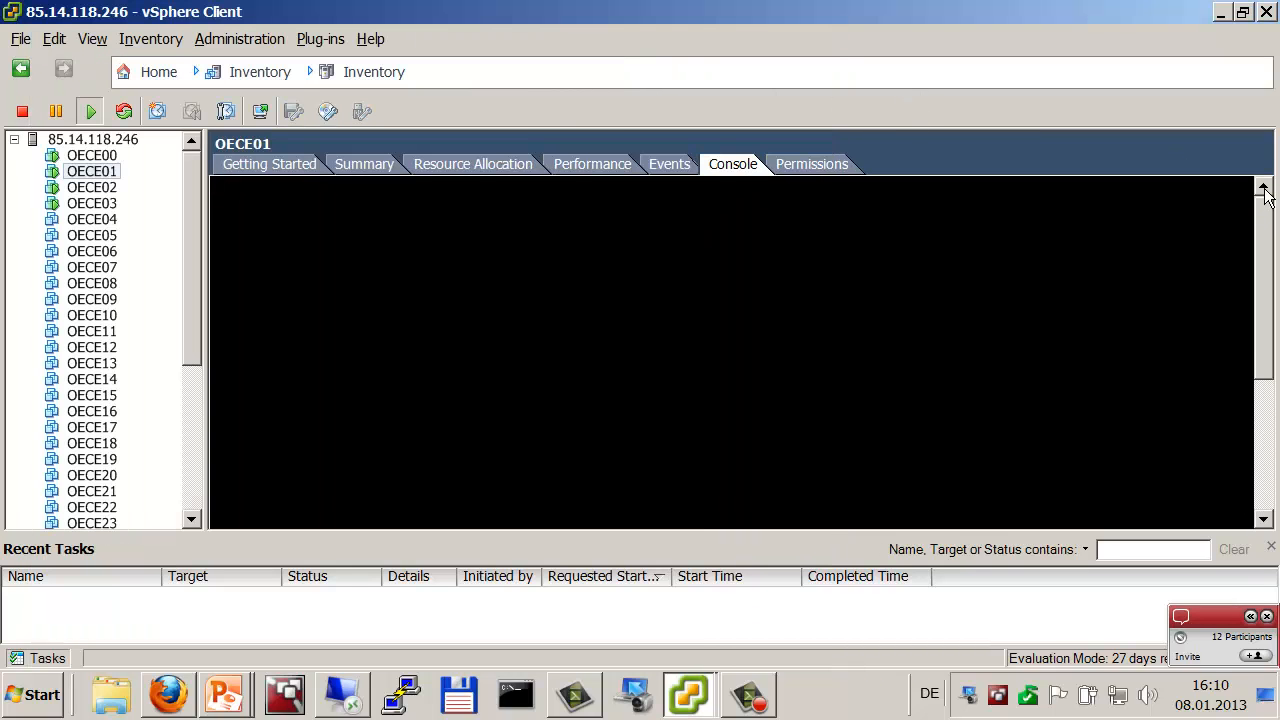
# Step: Wake OECE01's console, try to restore the default network settings and release the cursor from the console
pyautogui.click(323, 246)
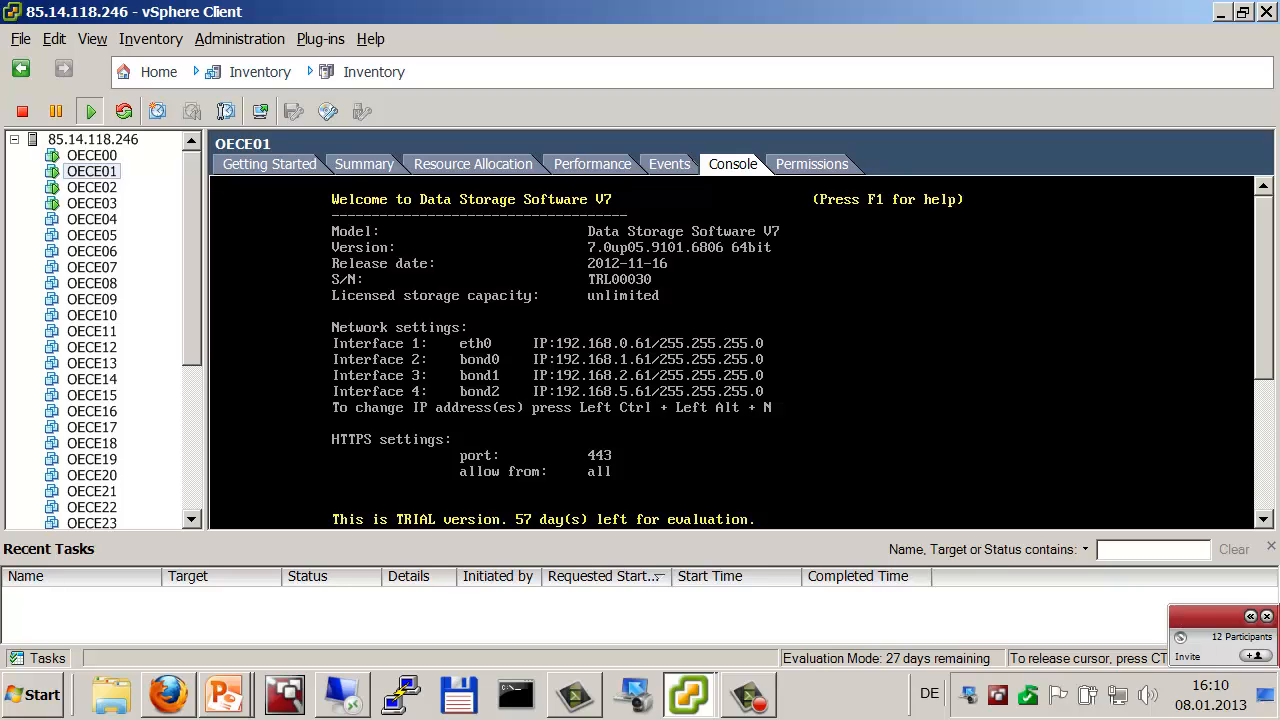
pyautogui.hotkey('ctrl', 'alt', 'i')
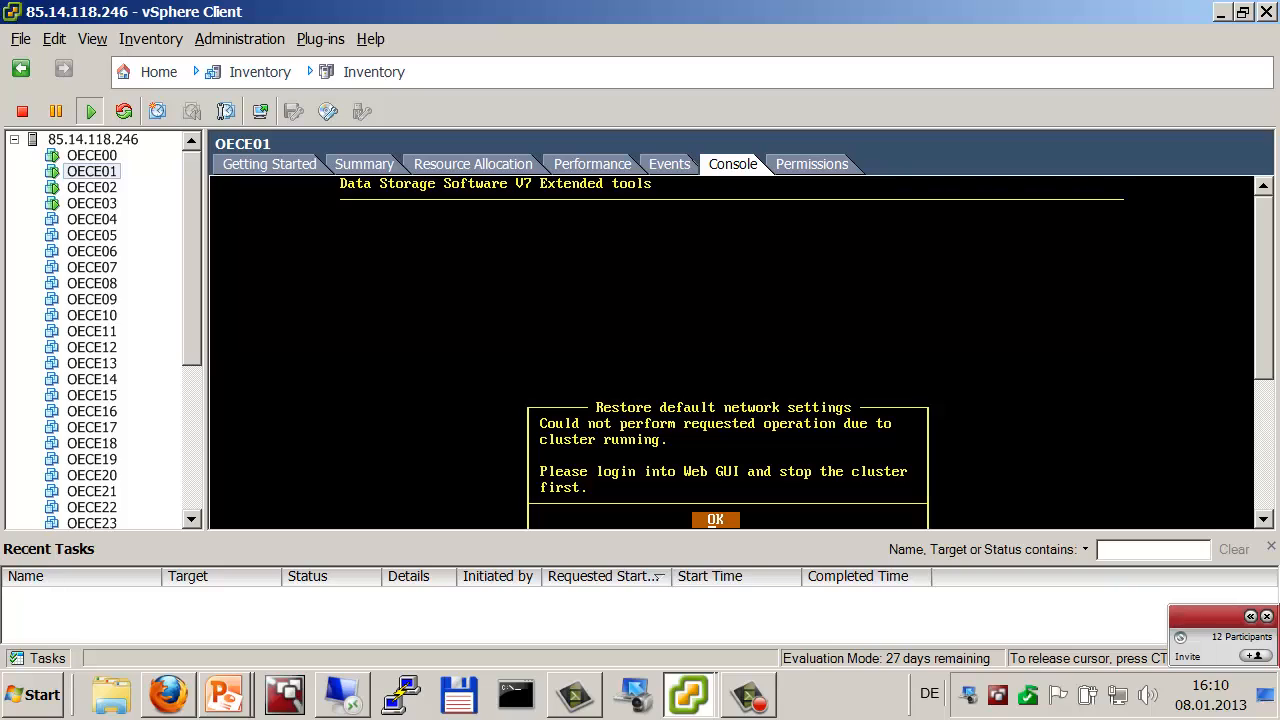
pyautogui.press('Return')
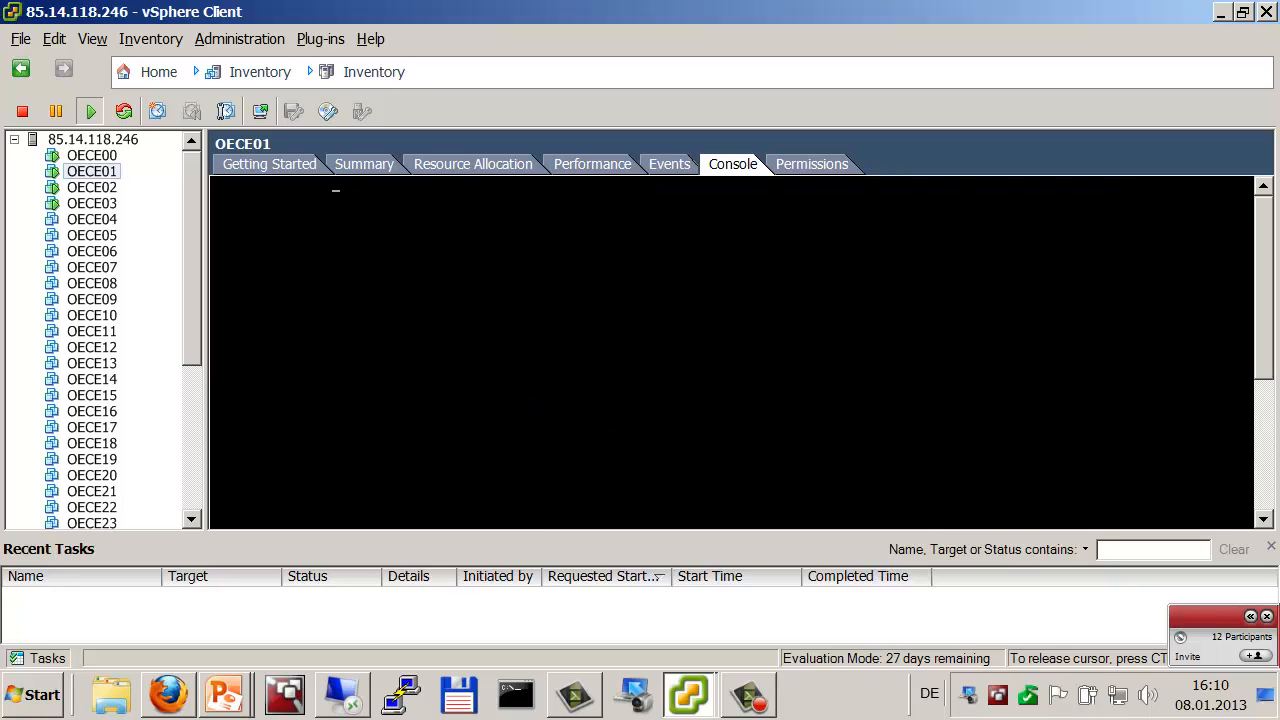
pyautogui.hotkey('ctrl', 'alt')
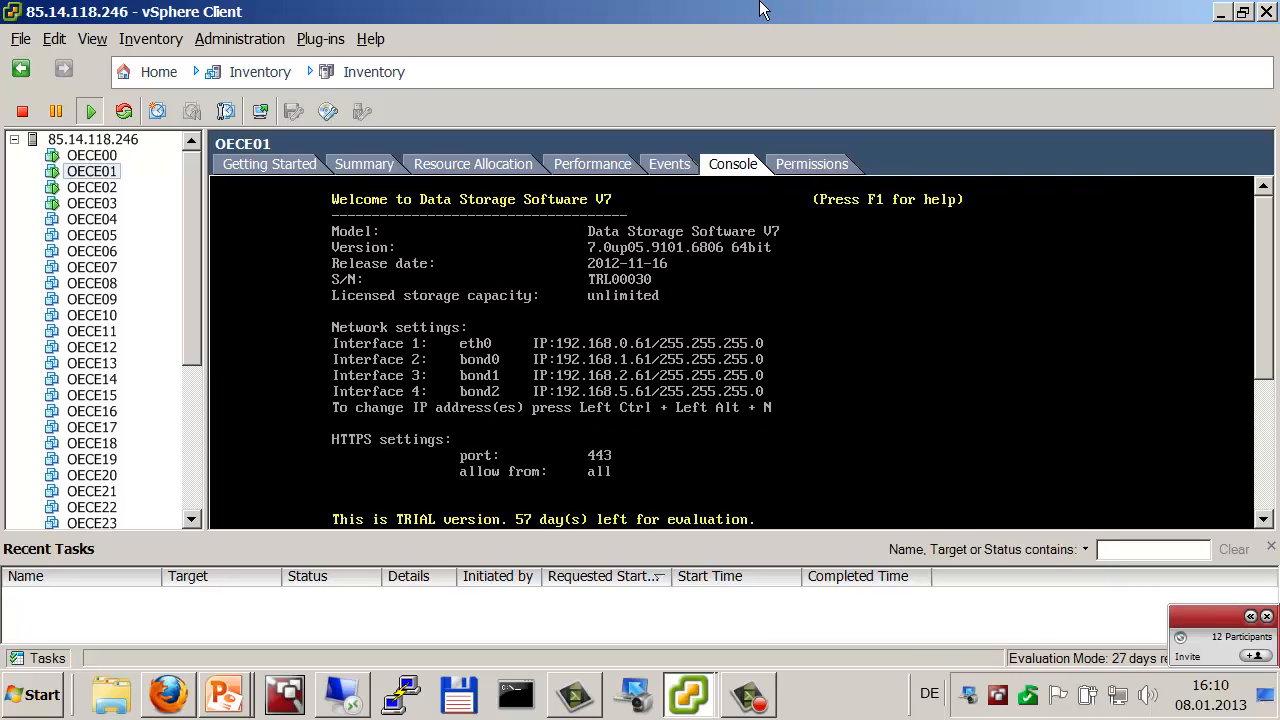
# Step: Switch back to dss-a's web GUI and review the ping nodes, failover trigger policy and node-b iSCSI resources
pyautogui.hotkey('alt', 'Tab')
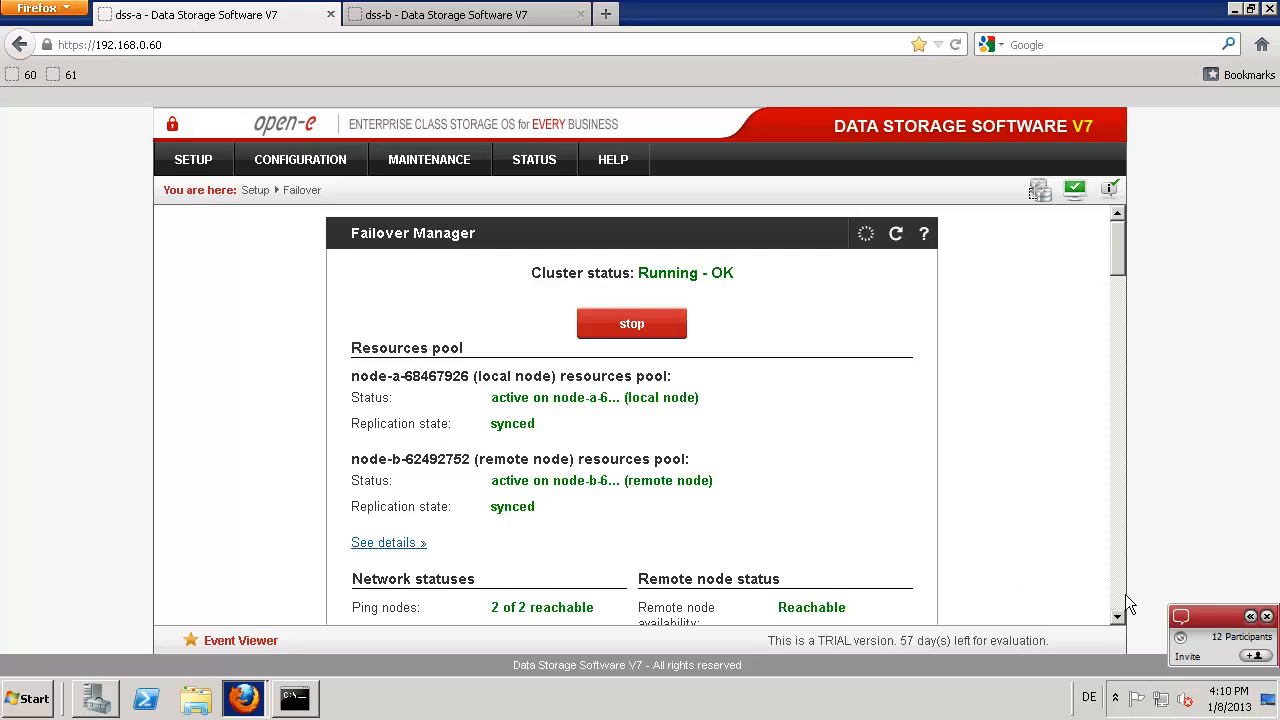
pyautogui.scroll(-10, 1118, 600)
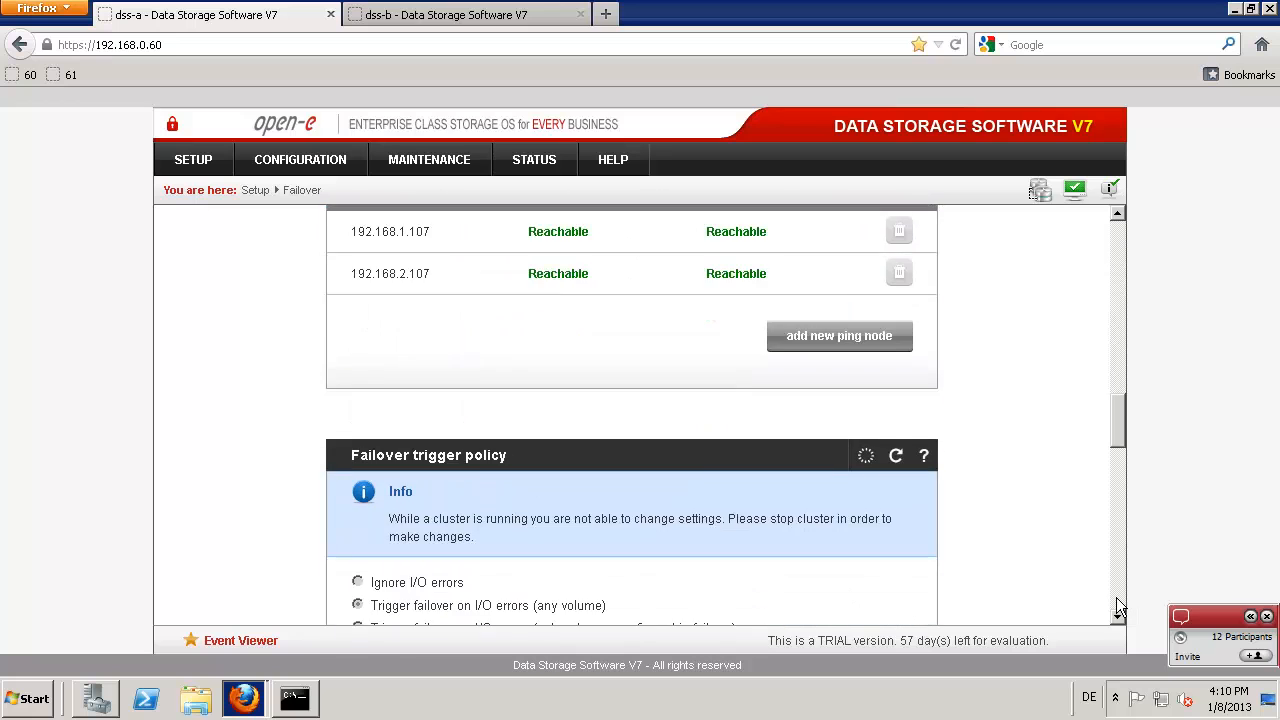
pyautogui.scroll(-10, 1118, 607)
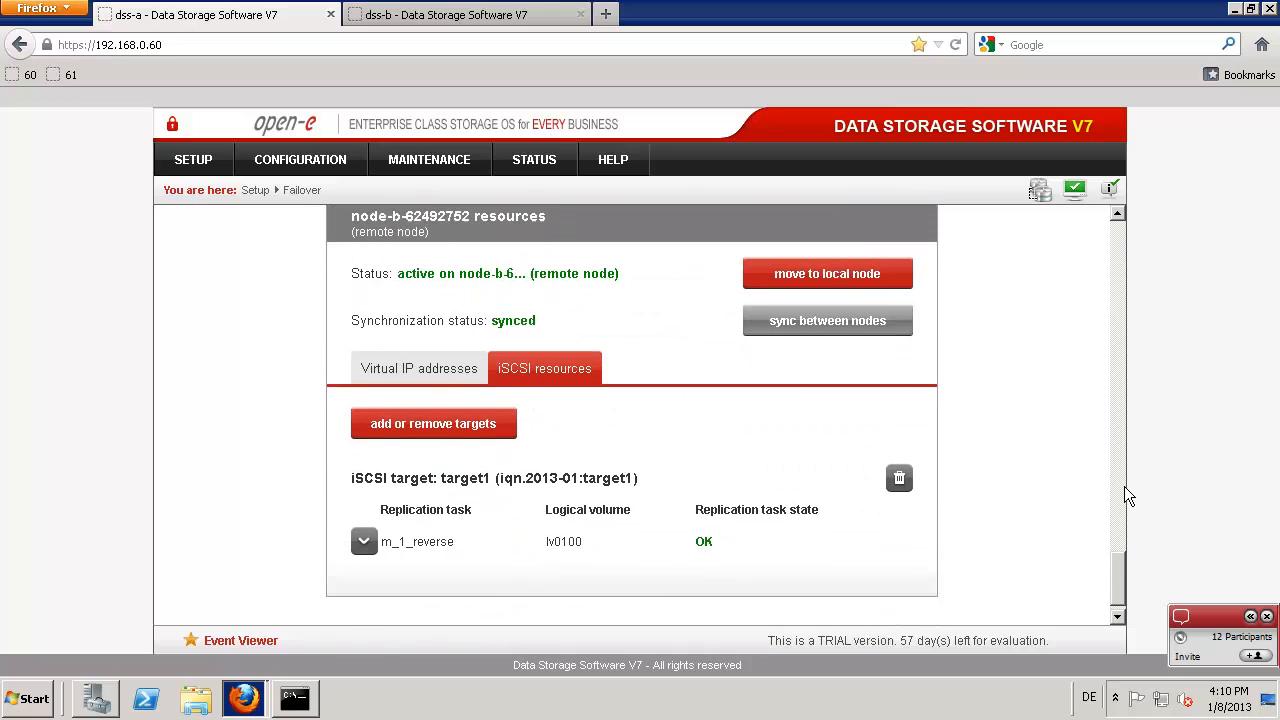
# Step: Compare the iSCSI resources and statuses of node-a and node-b in the Resources pool manager
pyautogui.scroll(5, 1089, 484)
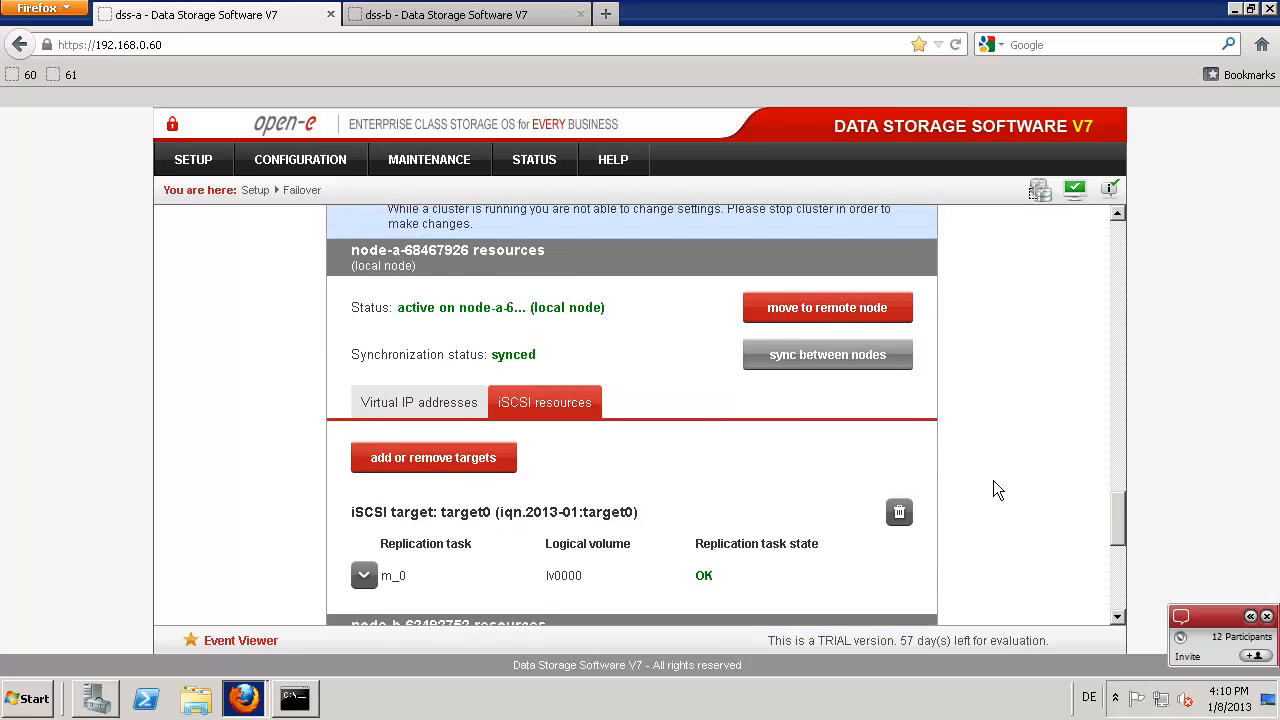
pyautogui.scroll(1, 542, 565)
pyautogui.scroll(-1, 586, 436)
pyautogui.scroll(-3, 642, 562)
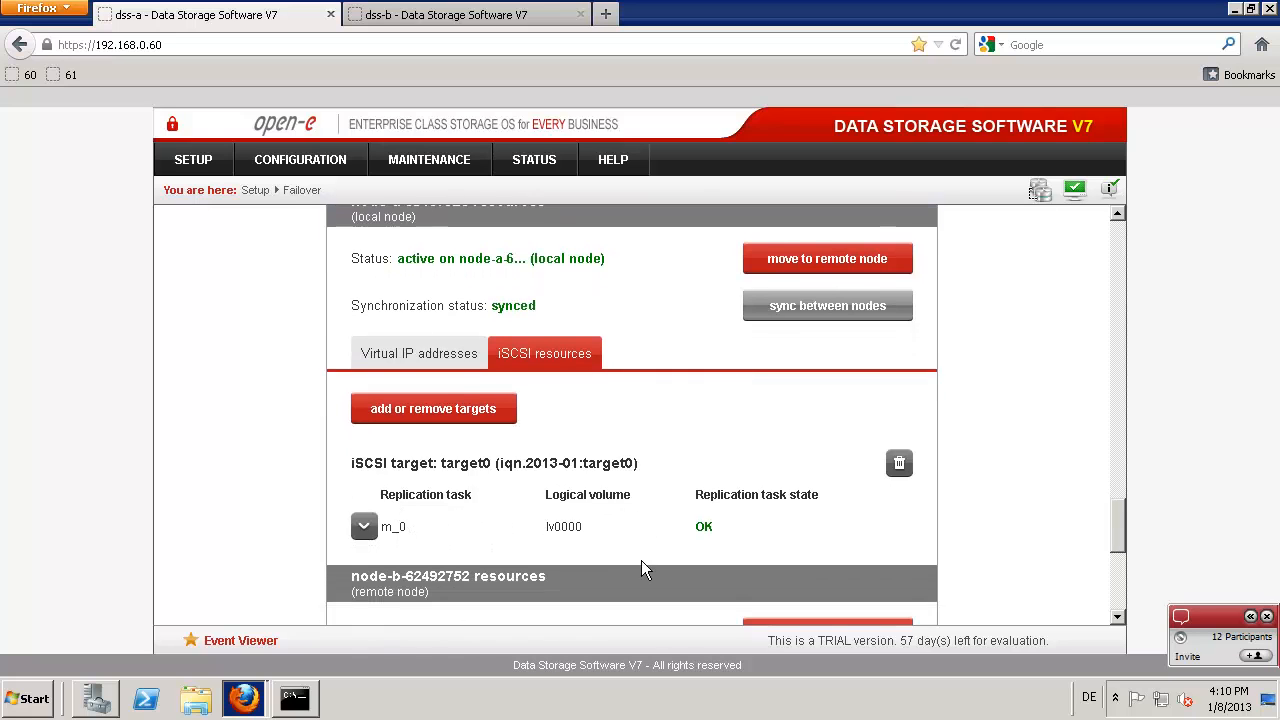
pyautogui.scroll(-5, 641, 560)
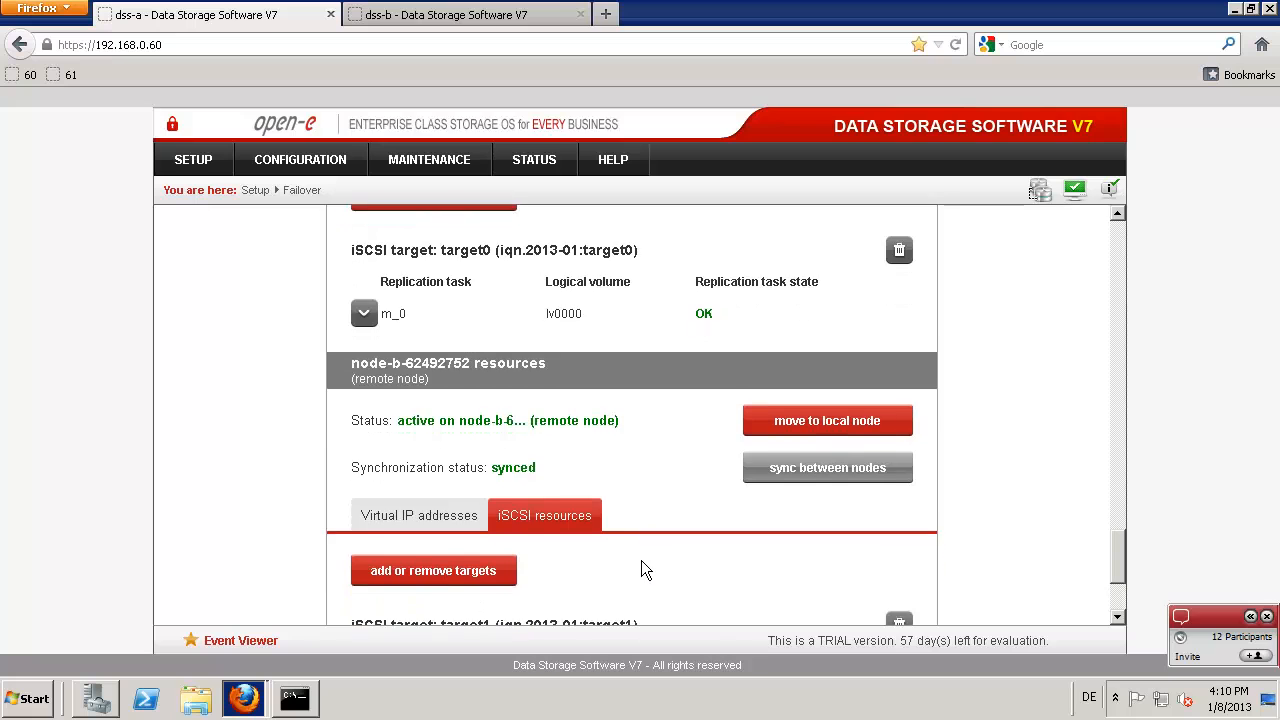
pyautogui.scroll(-1, 649, 555)
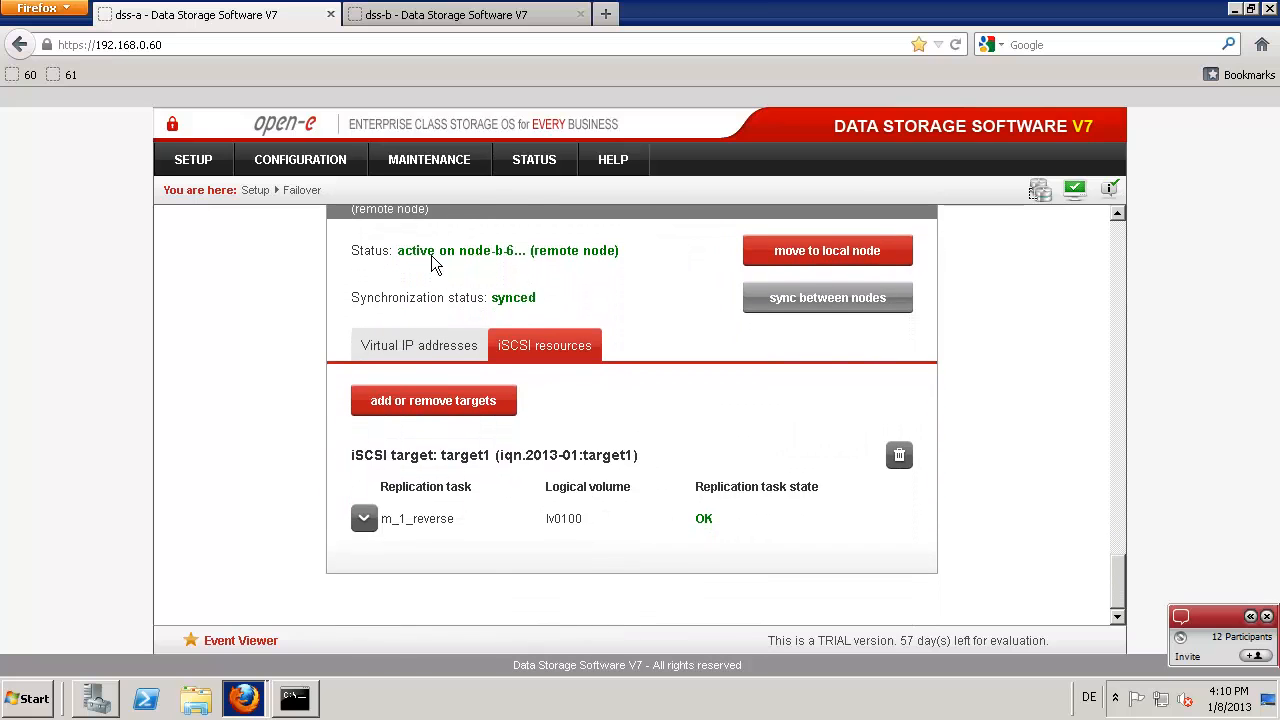
pyautogui.scroll(1, 431, 255)
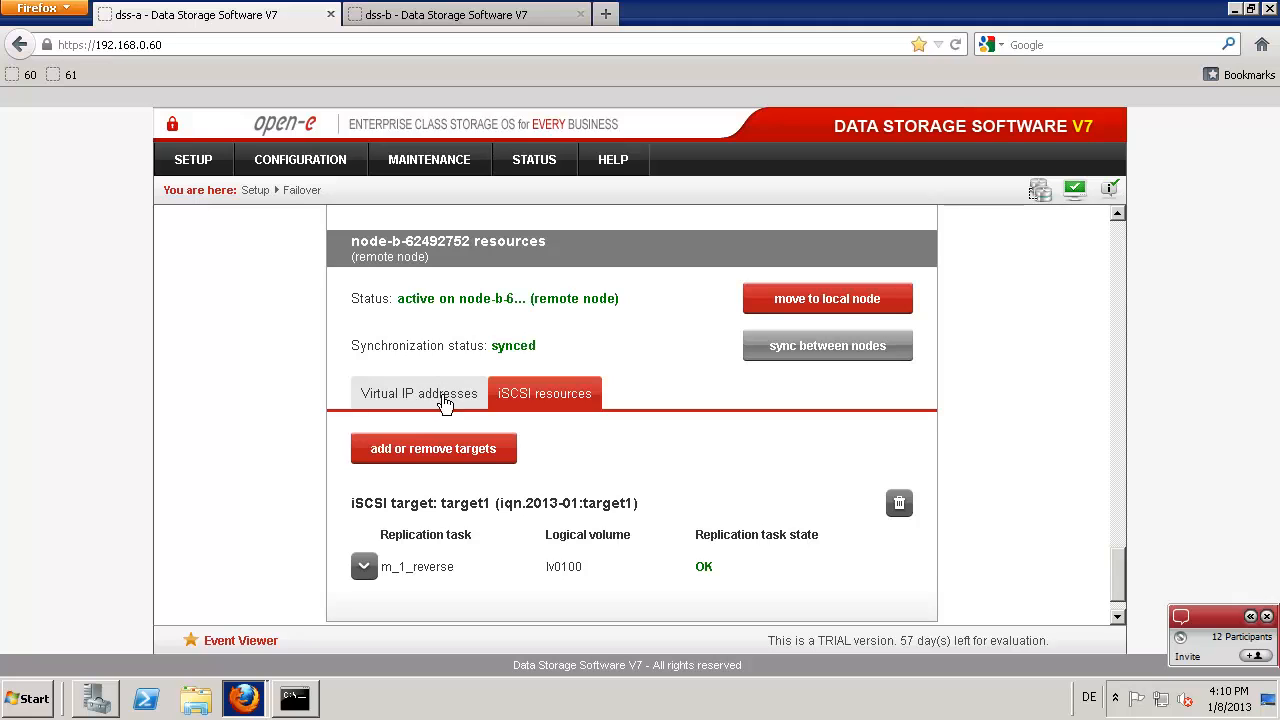
# Step: Show the virtual IP addresses of the node-b resources and of the node-a resources
pyautogui.click(444, 399)
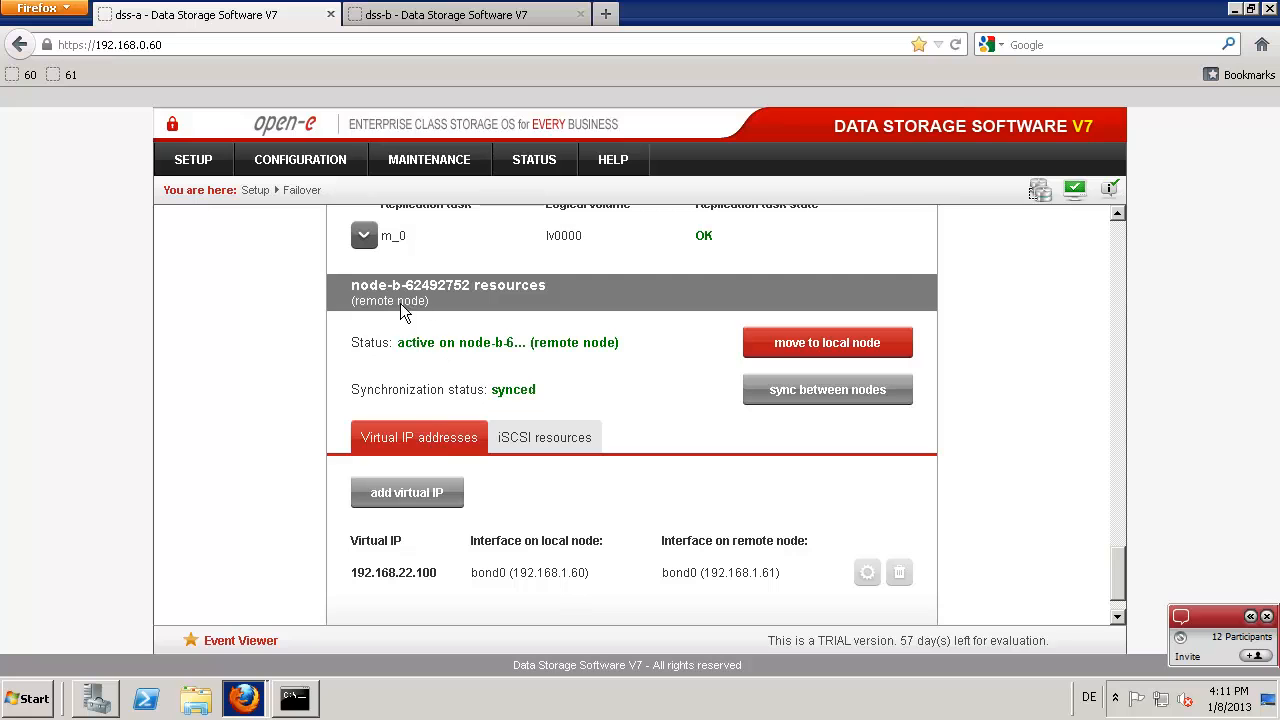
pyautogui.scroll(1, 424, 418)
pyautogui.scroll(3, 421, 410)
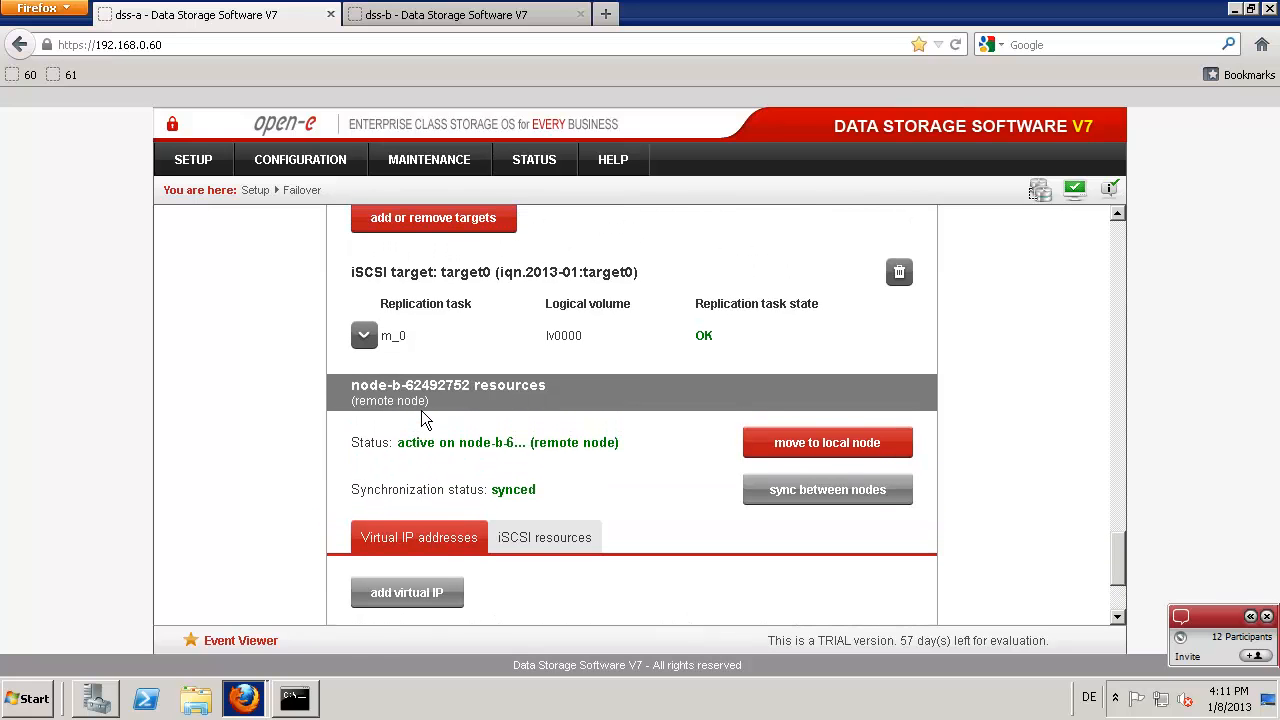
pyautogui.scroll(4, 421, 412)
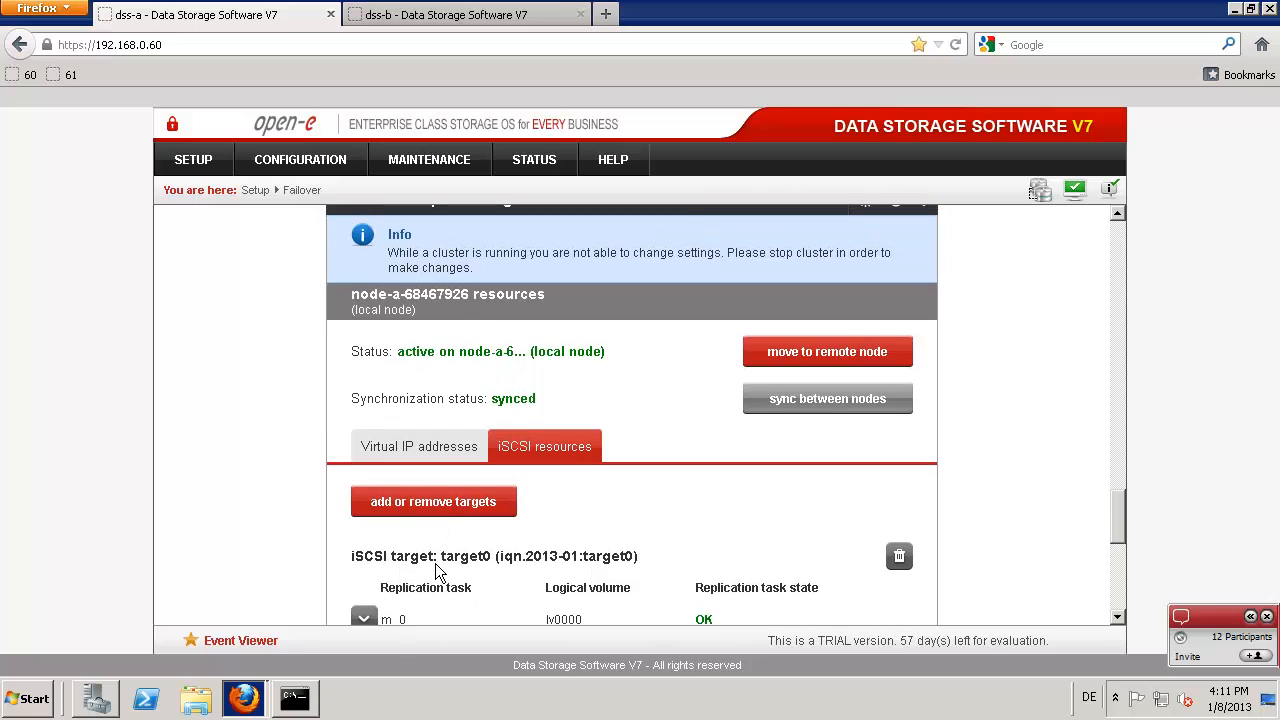
pyautogui.click(412, 446)
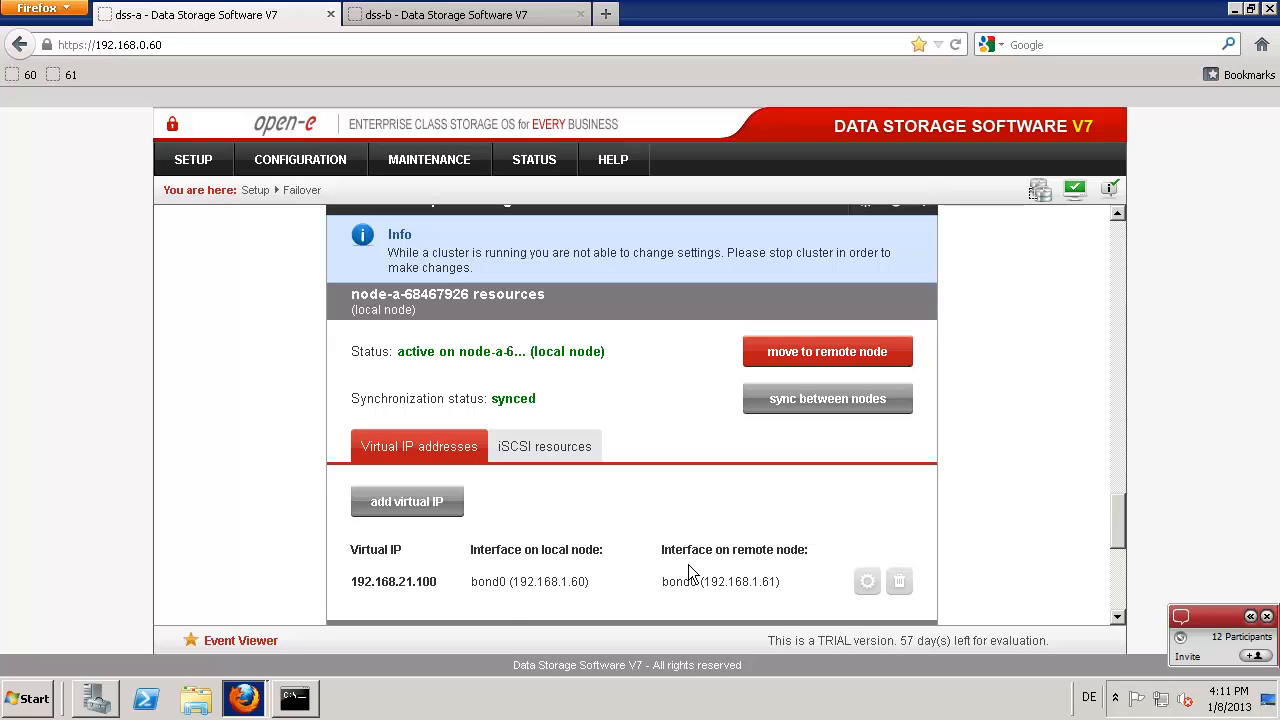
# Step: Switch to the expanded Netviewer session panel, check the latest chat messages and activate the message field
pyautogui.click(1181, 618)
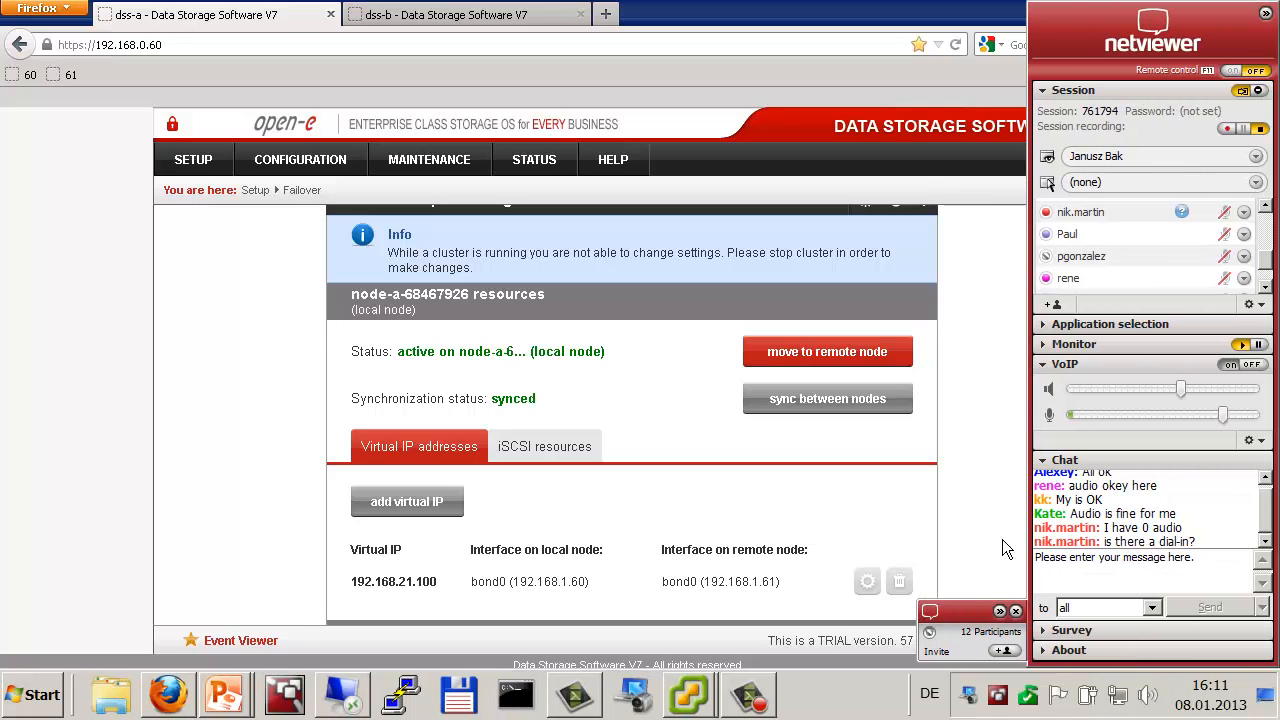
pyautogui.click(1267, 541)
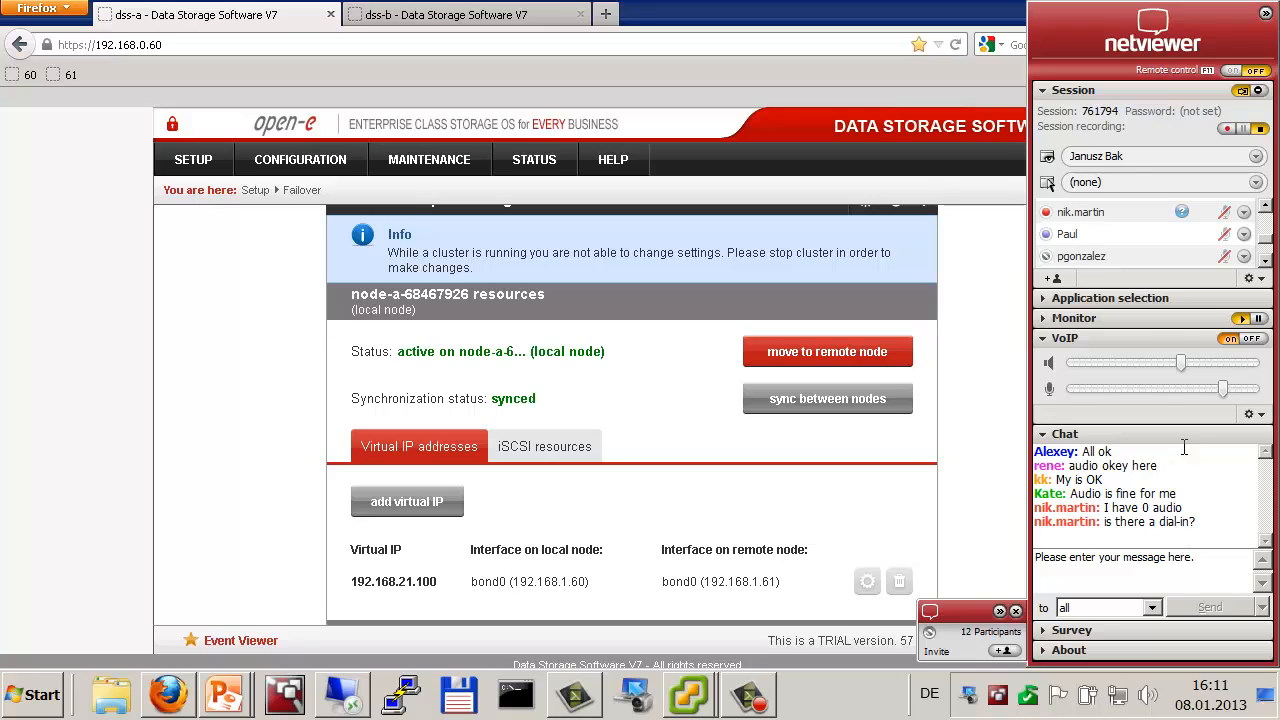
pyautogui.click(1171, 564)
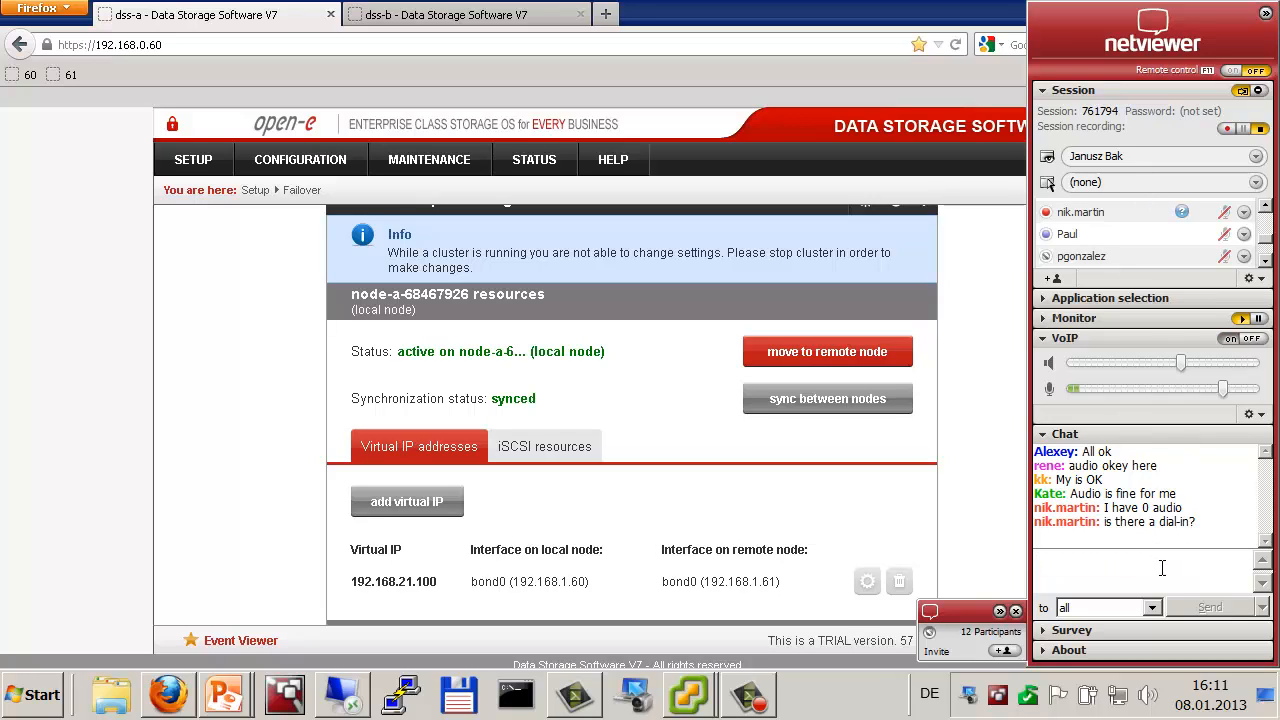
pyautogui.write('no, pls use v')
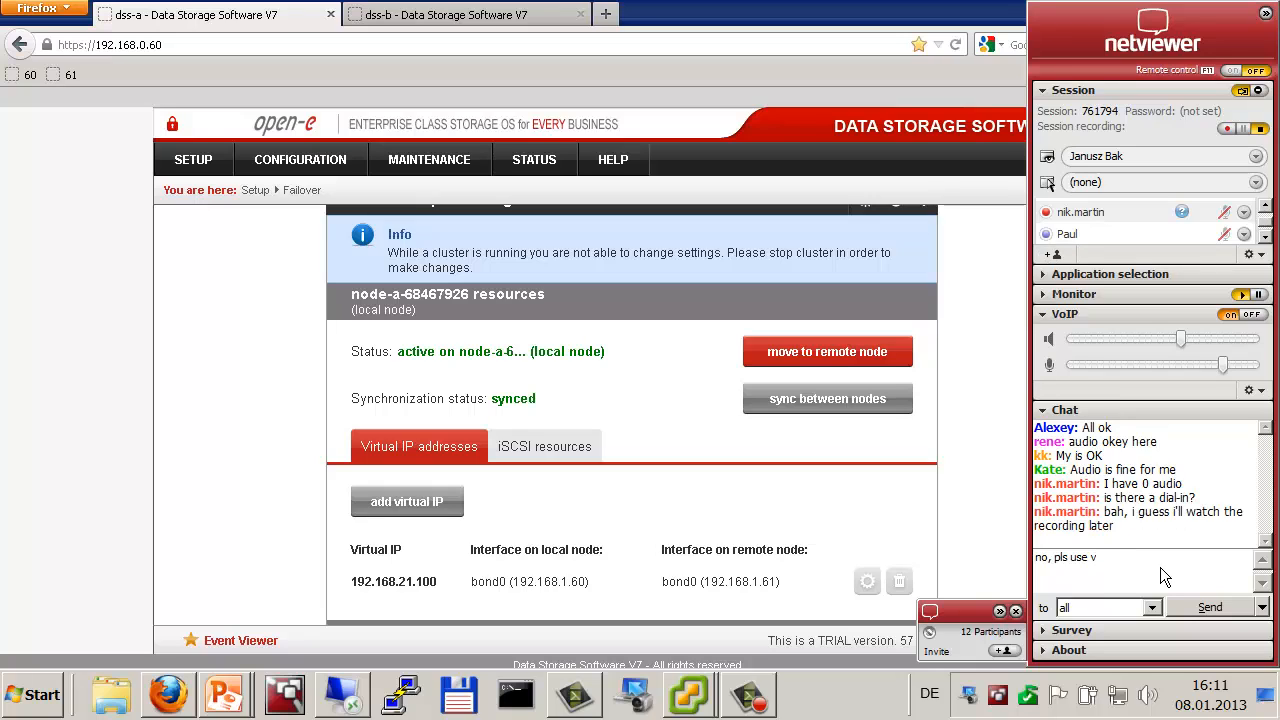
pyautogui.press('BackSpace')
pyautogui.press('BackSpace')
pyautogui.press('BackSpace')
pyautogui.press('BackSpace')
pyautogui.press('BackSpace')
pyautogui.press('BackSpace')
pyautogui.press('BackSpace')
pyautogui.press('BackSpace')
pyautogui.press('BackSpace')
pyautogui.press('BackSpace')
pyautogui.press('BackSpace')
pyautogui.press('BackSpace')
pyautogui.press('BackSpace')
# Step: Send the chat message "yes you can" to all participants and collapse the Netviewer panel
pyautogui.write('yes you can')
pyautogui.press('Return')
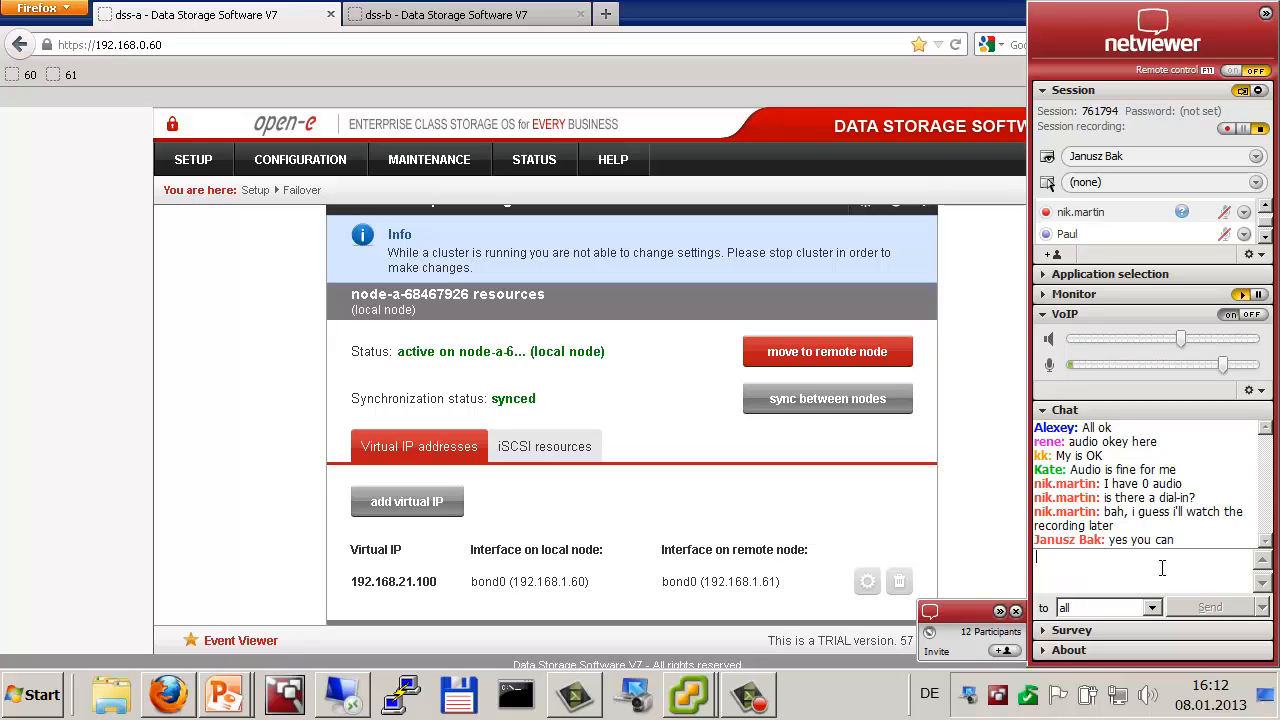
pyautogui.click(1000, 610)
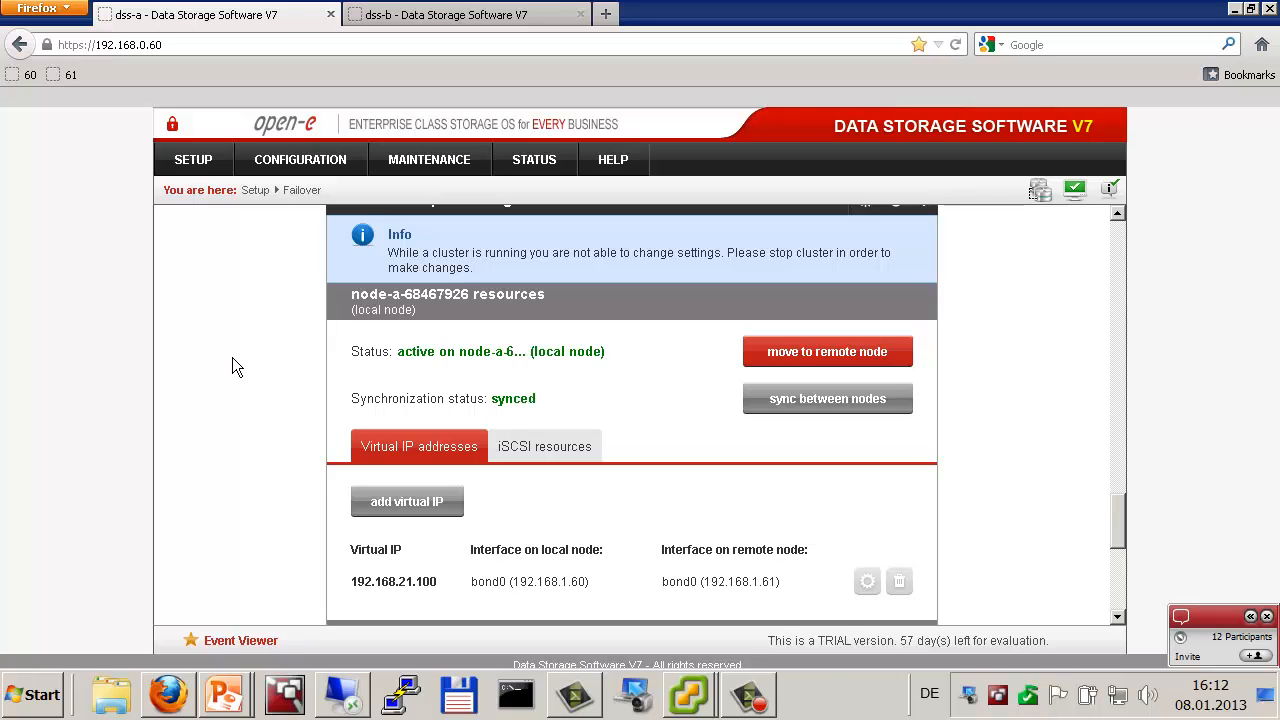
# Step: Review dss-a's failover page from the trigger policy back up to the cluster status in Failover Manager
pyautogui.scroll(5, 232, 367)
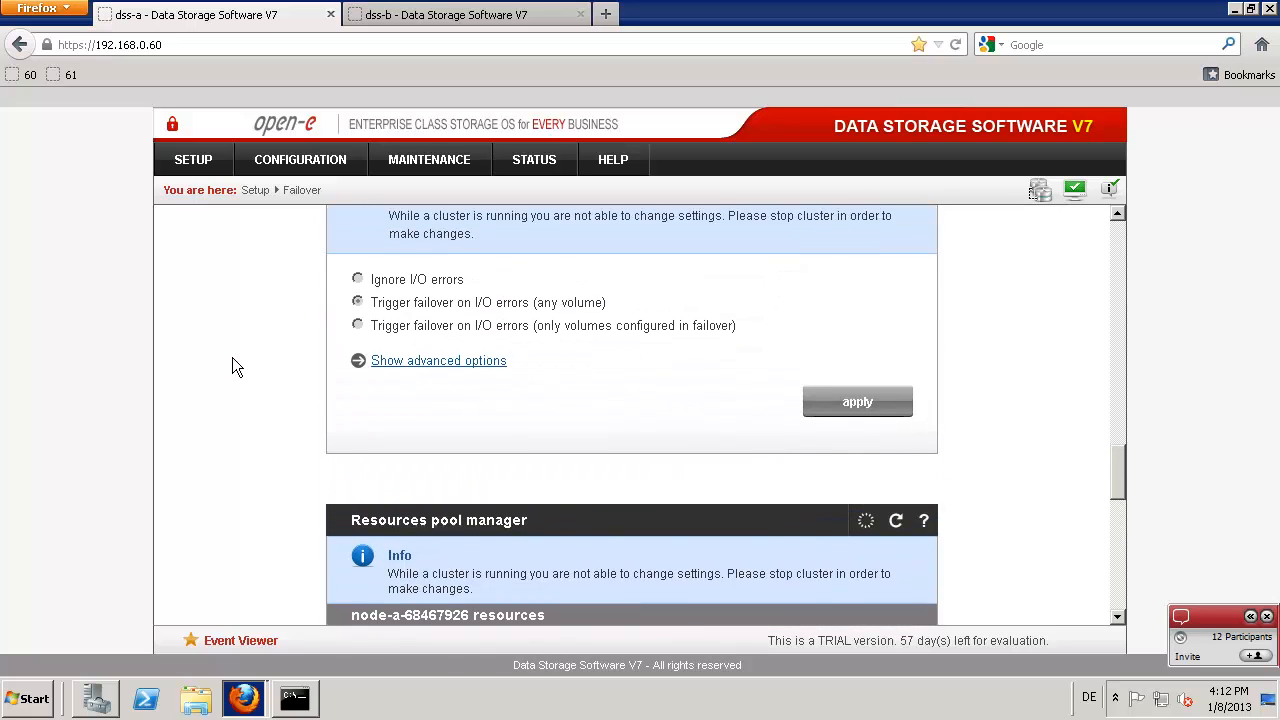
pyautogui.scroll(6, 232, 359)
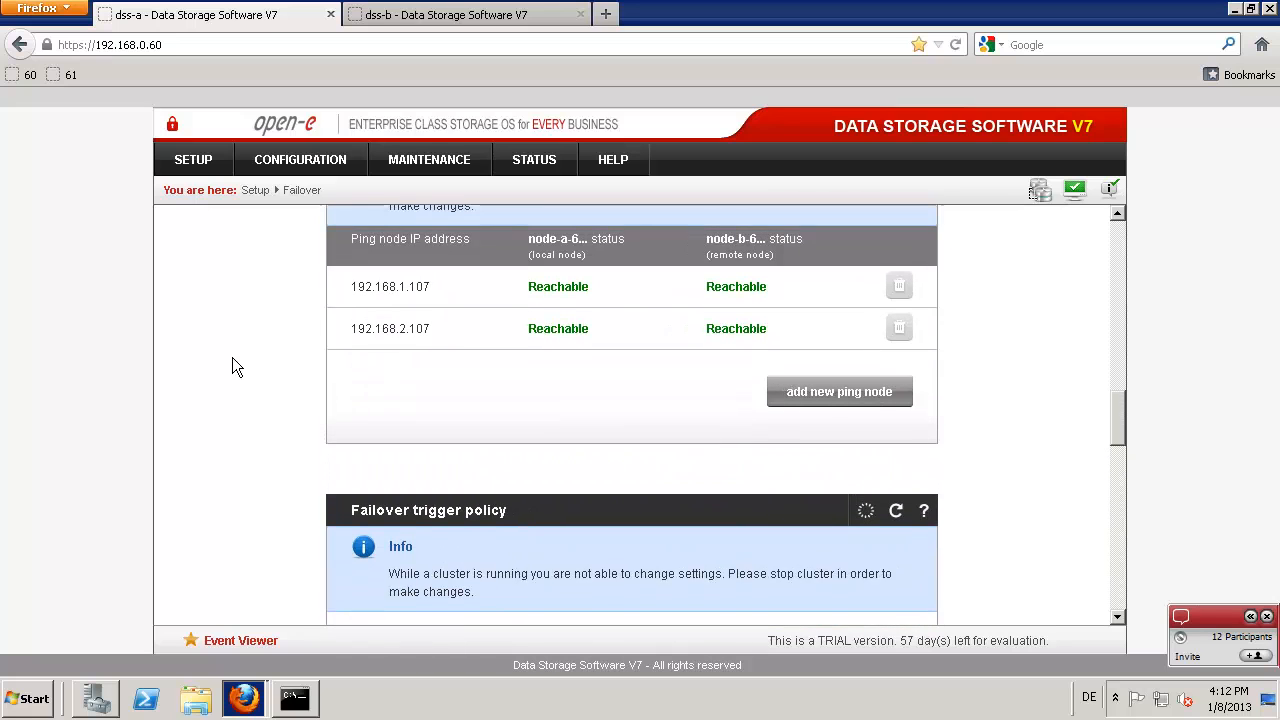
pyautogui.scroll(7, 232, 367)
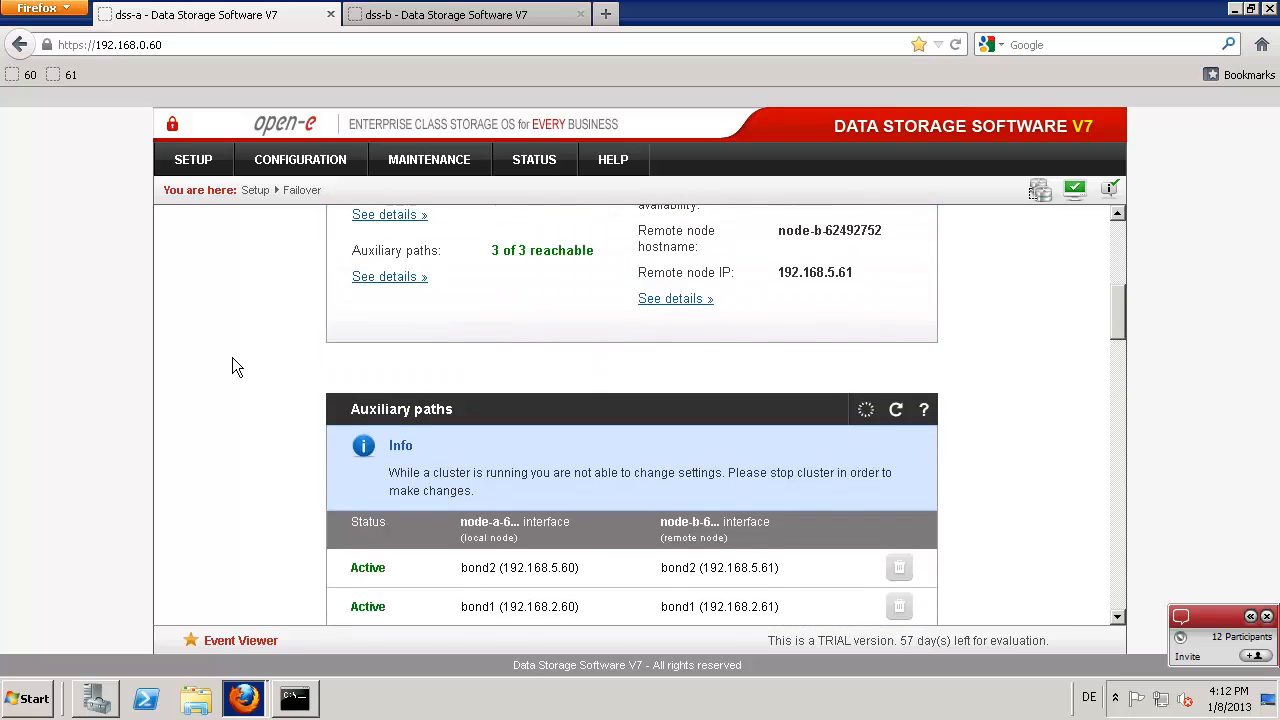
pyautogui.scroll(7, 232, 360)
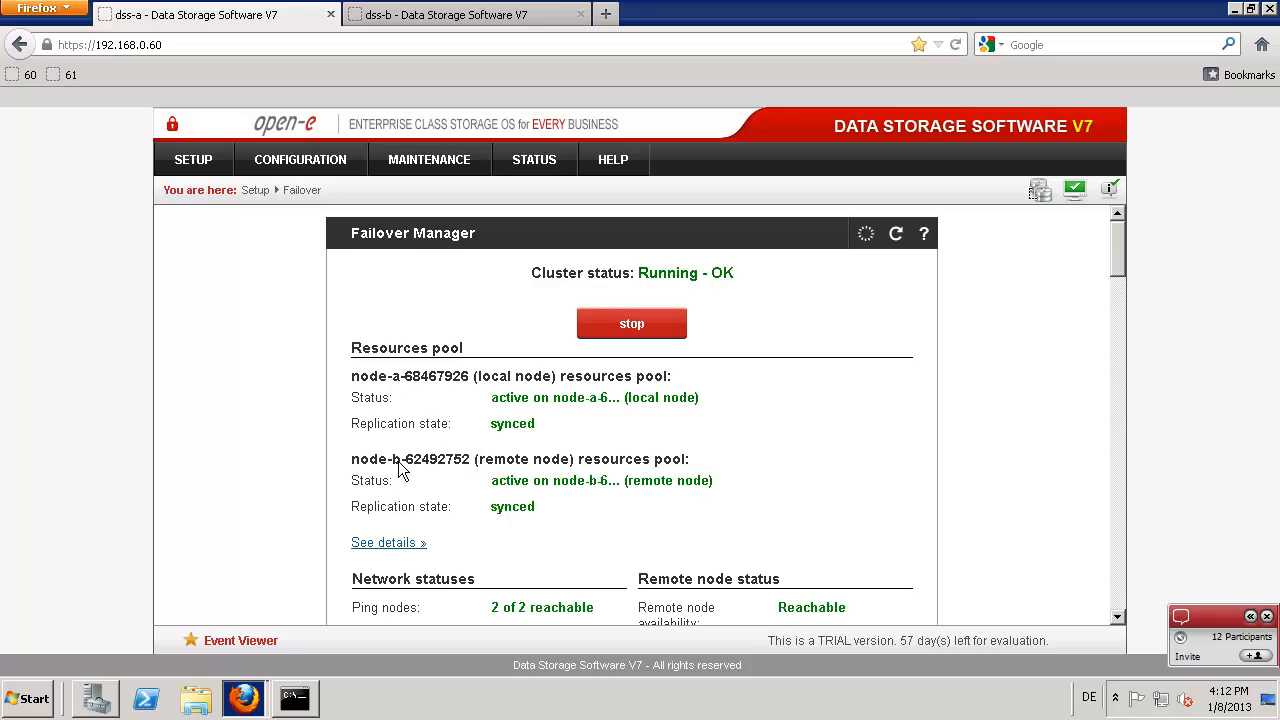
# Step: Open the volume replication settings on dss-a and examine the source and destination modes of lv0000 and lv0100
pyautogui.click(292, 156)
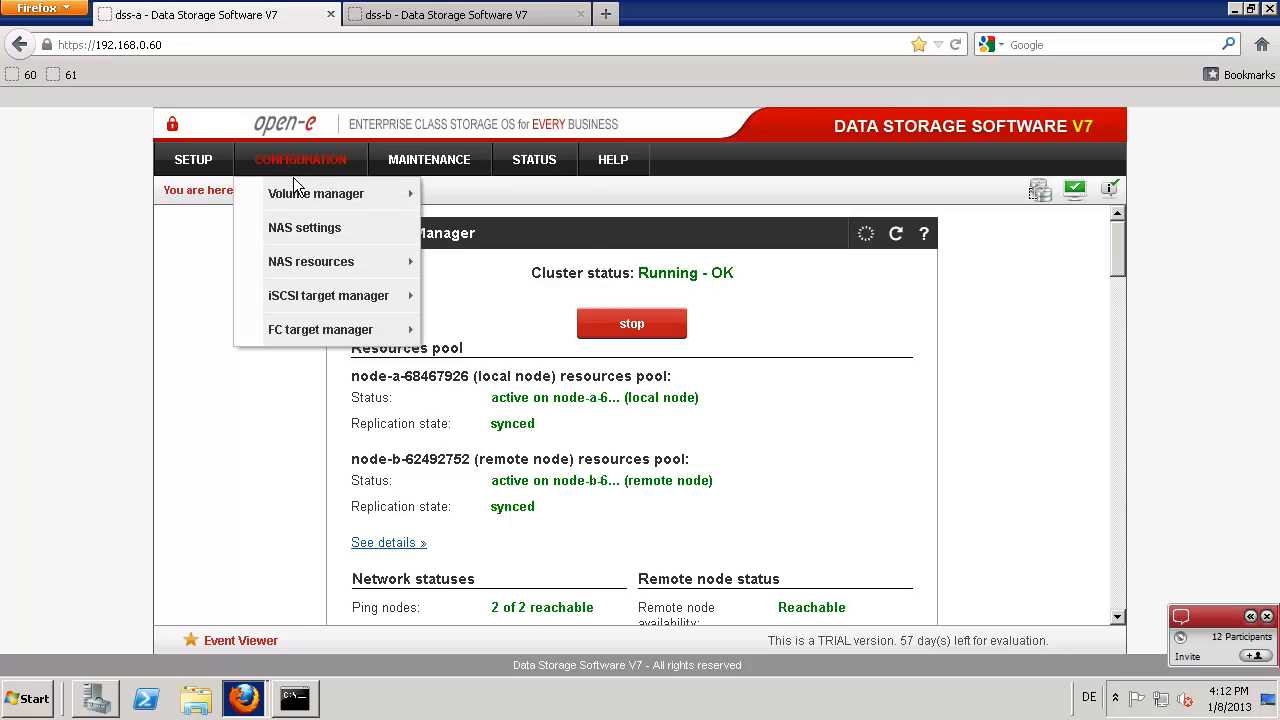
pyautogui.moveTo(304, 184)
pyautogui.click(470, 225)
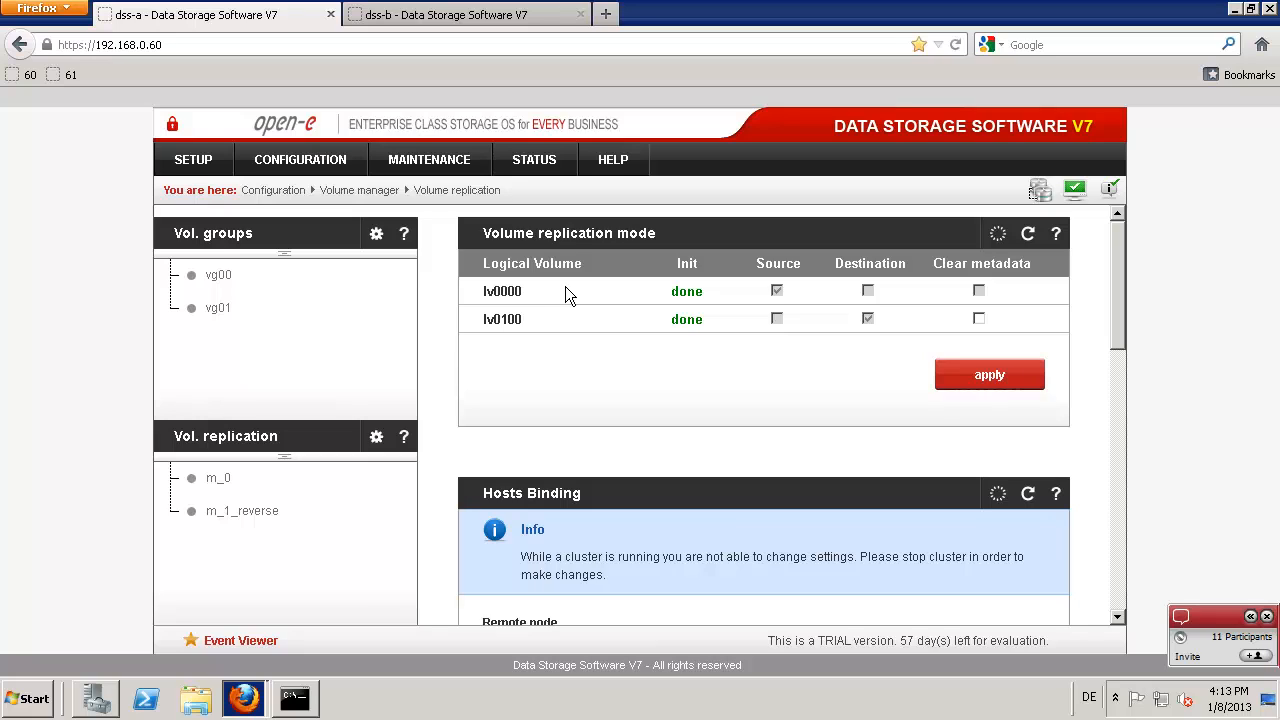
pyautogui.click(777, 290)
pyautogui.click(777, 290)
# Step: Switch to dss-b's web GUI and open its volume replication settings
pyautogui.click(481, 17)
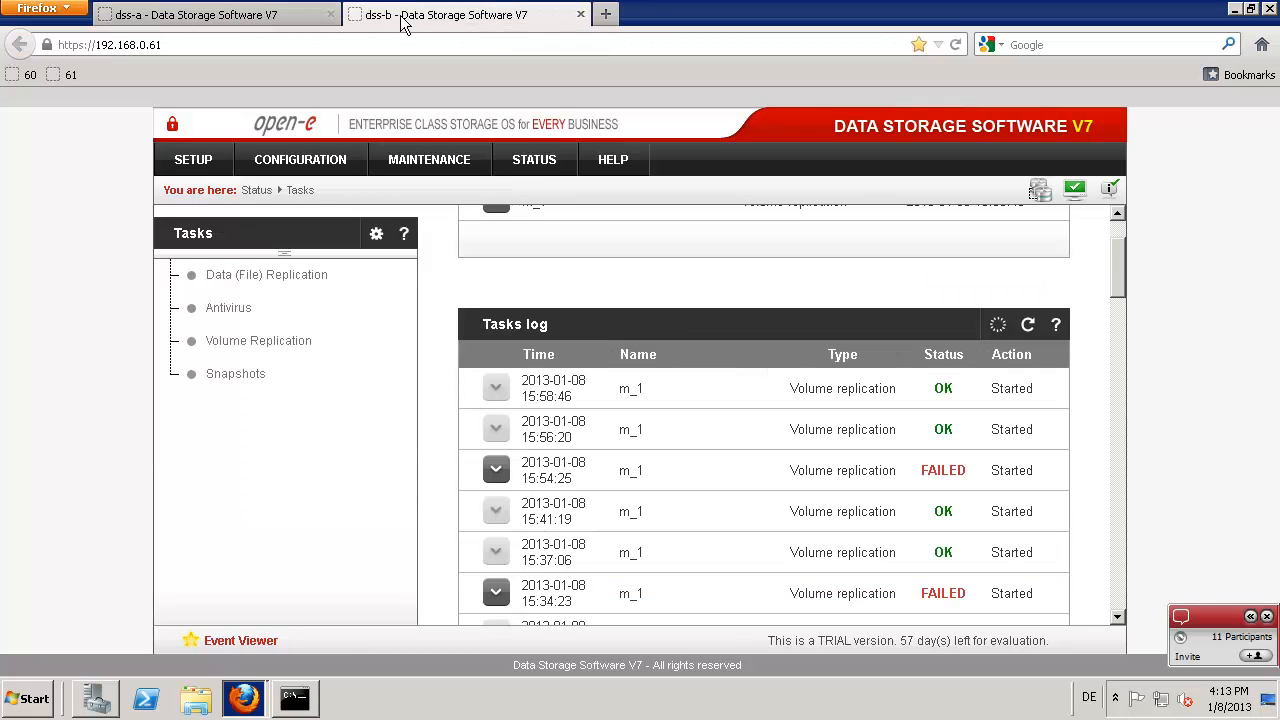
pyautogui.click(340, 163)
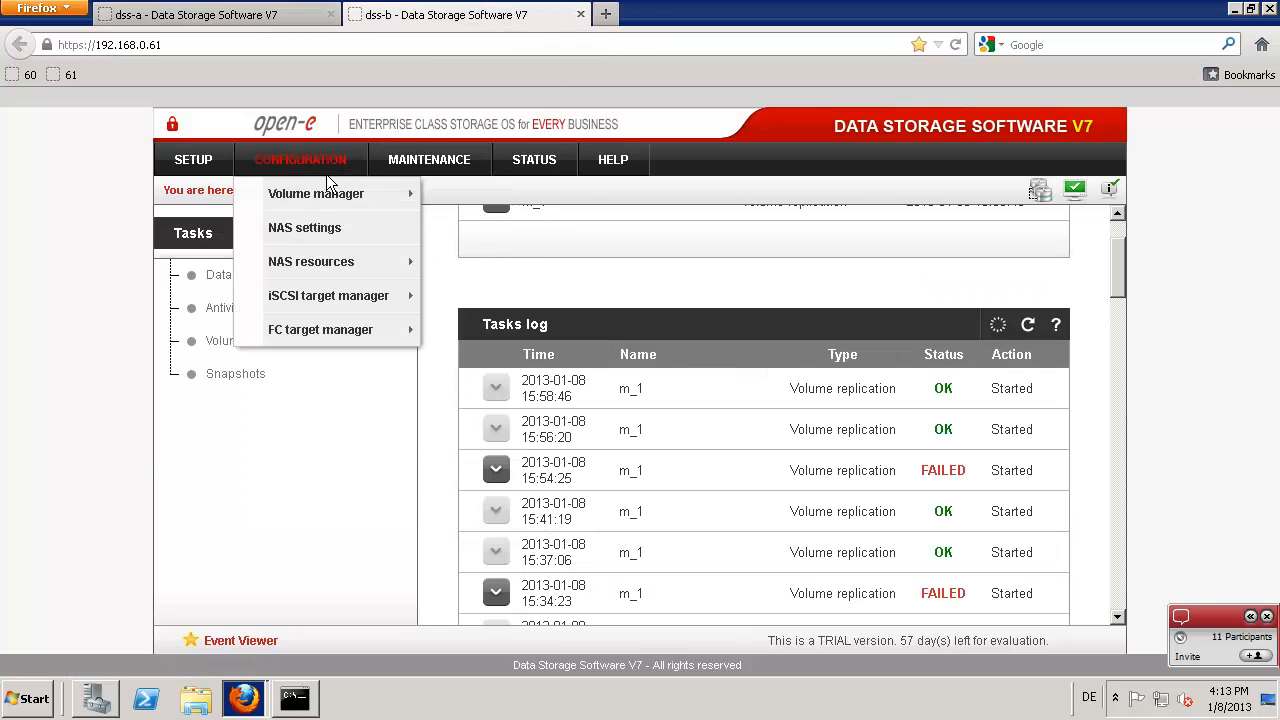
pyautogui.moveTo(327, 198)
pyautogui.click(476, 223)
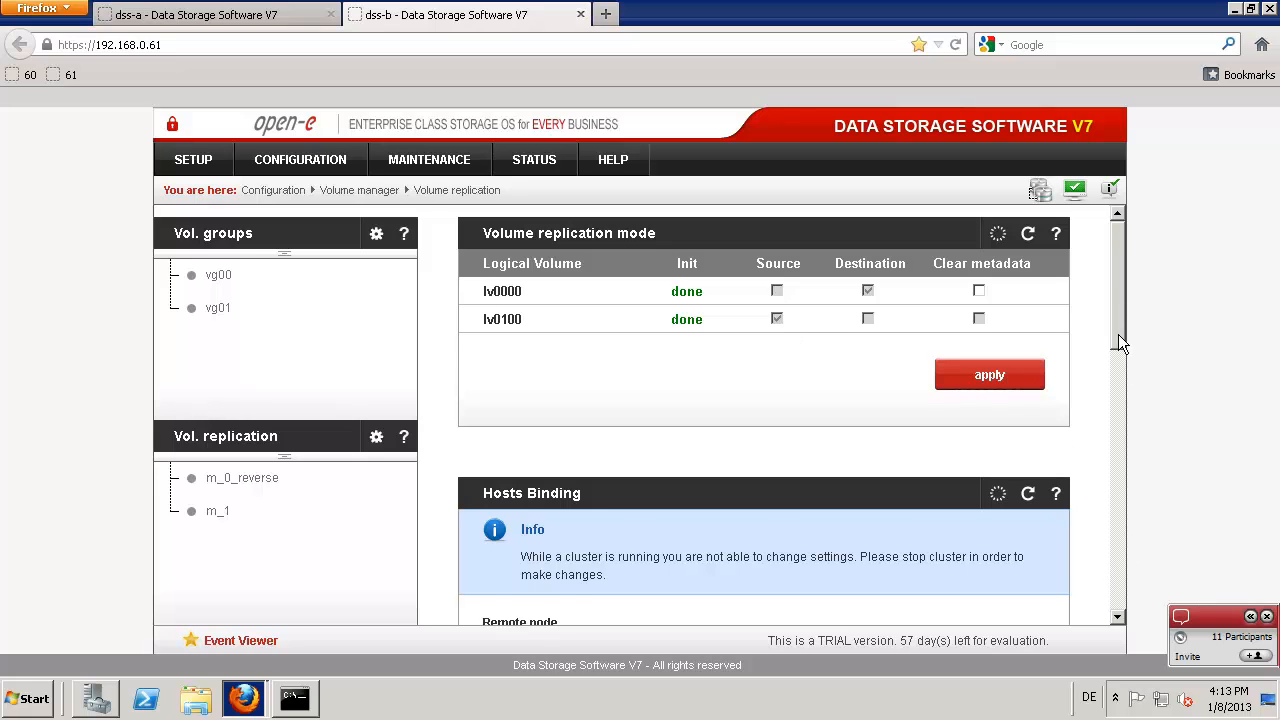
# Step: Review dss-b's replication tasks m_0_reverse and m_1 and return to the volume replication modes
pyautogui.moveTo(1118, 334); pyautogui.dragTo(1113, 602)
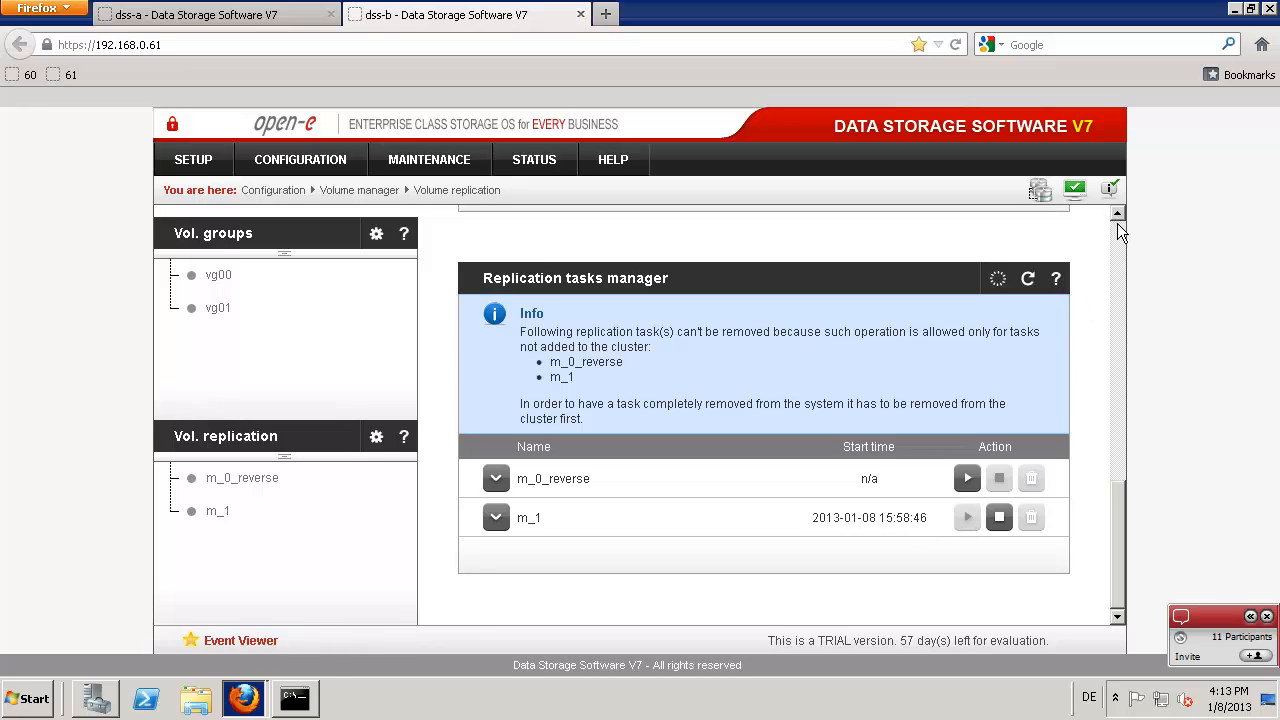
pyautogui.scroll(10, 1119, 228)
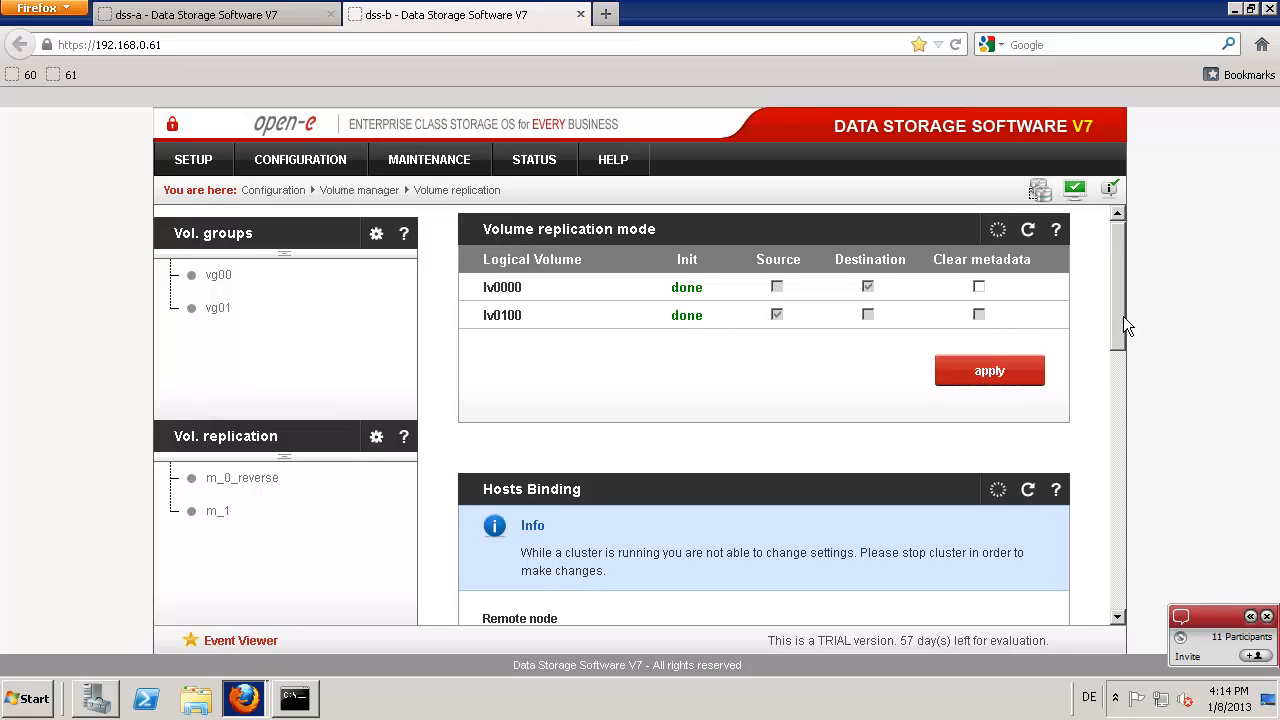
pyautogui.moveTo(1123, 316); pyautogui.dragTo(1115, 574)
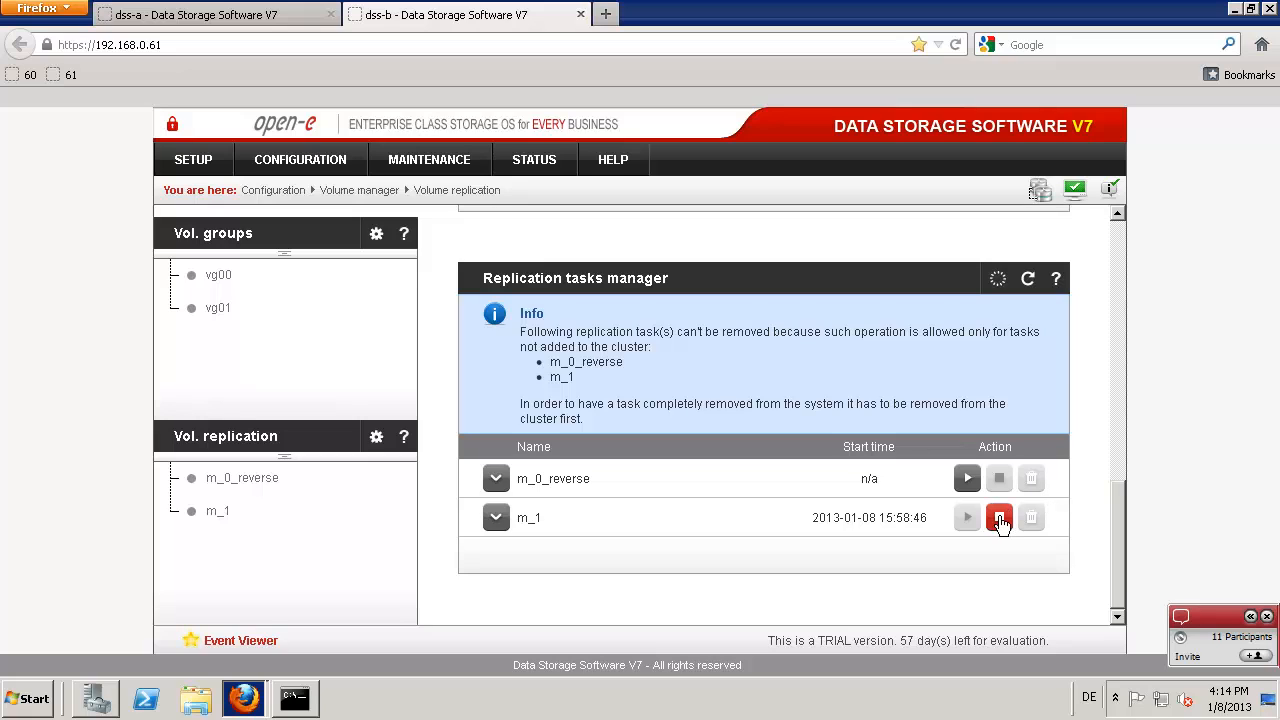
pyautogui.click(1121, 228)
pyautogui.click(1121, 228)
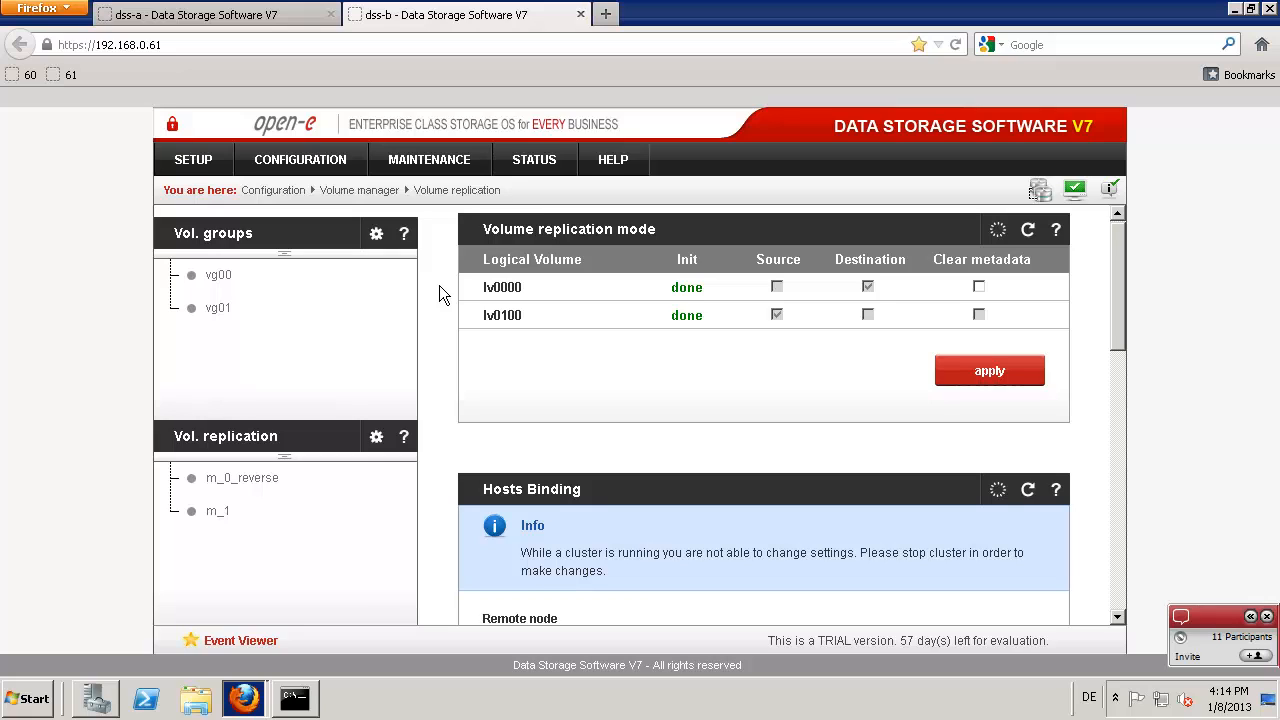
# Step: Open volume group vg00 on dss-b and review its assigned units, logical volume and system volumes
pyautogui.click(307, 162)
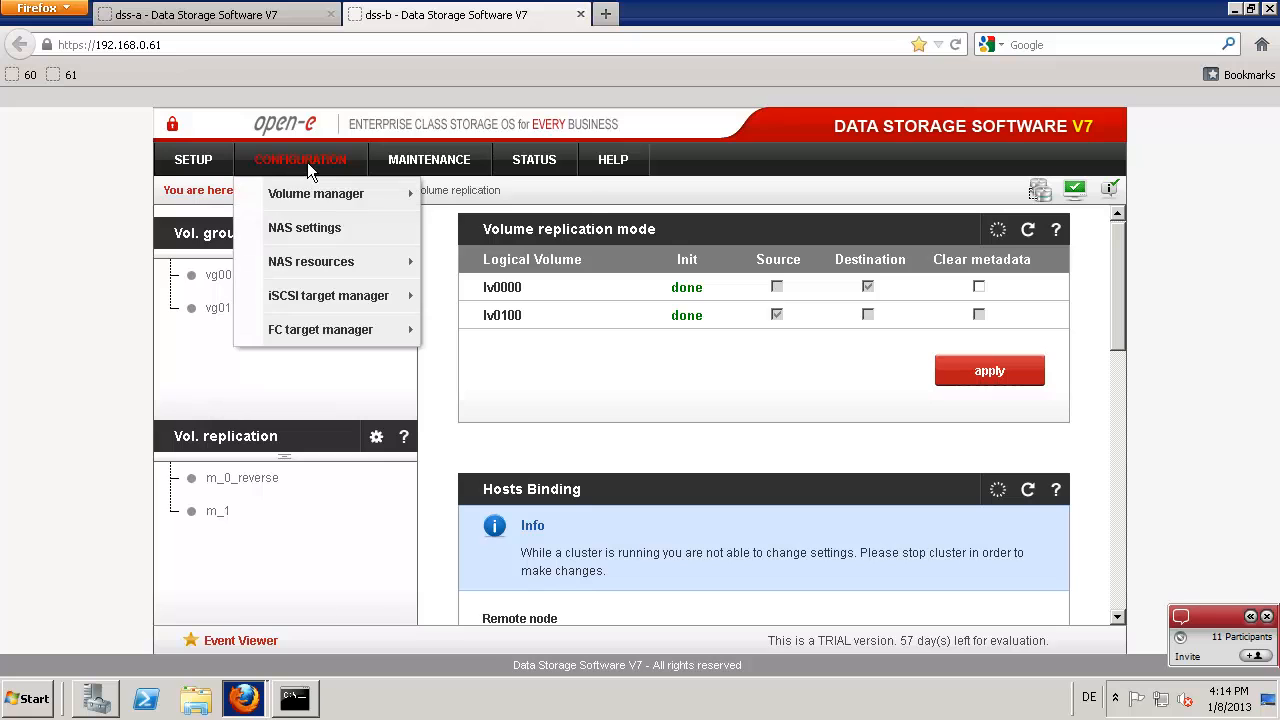
pyautogui.moveTo(318, 196)
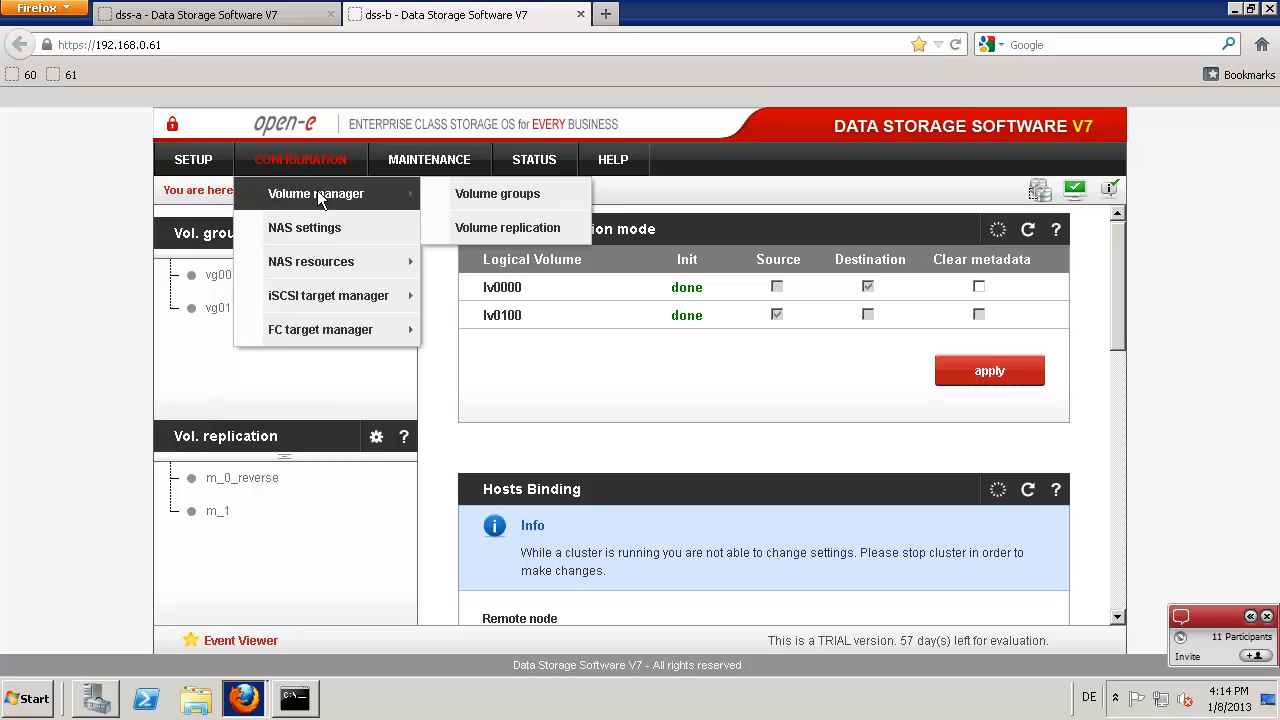
pyautogui.click(487, 193)
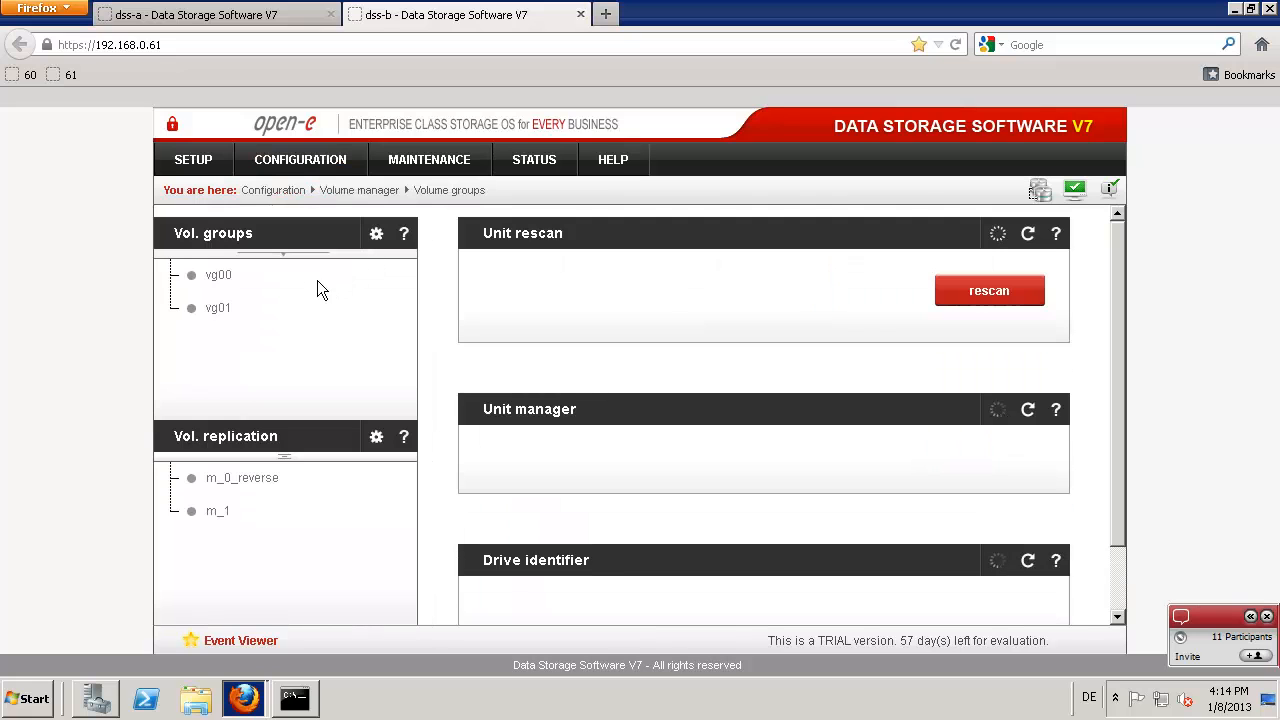
pyautogui.click(215, 278)
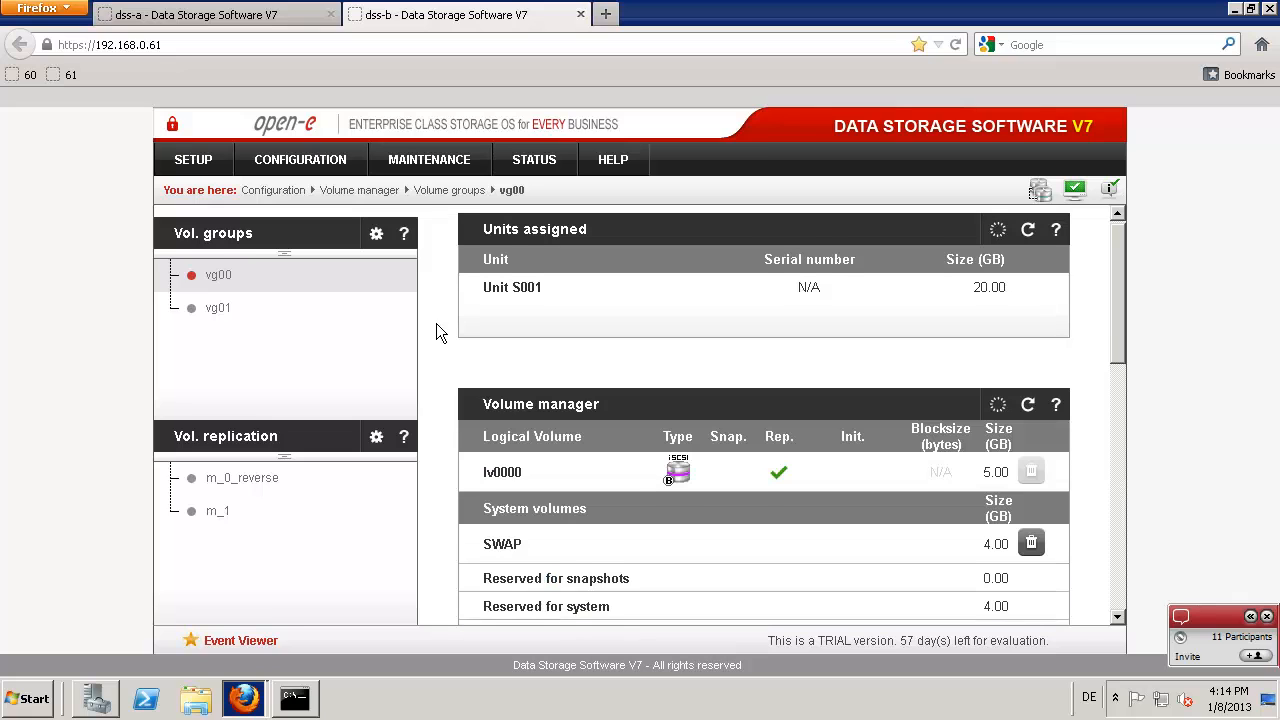
pyautogui.scroll(-3, 436, 332)
pyautogui.scroll(-3, 436, 332)
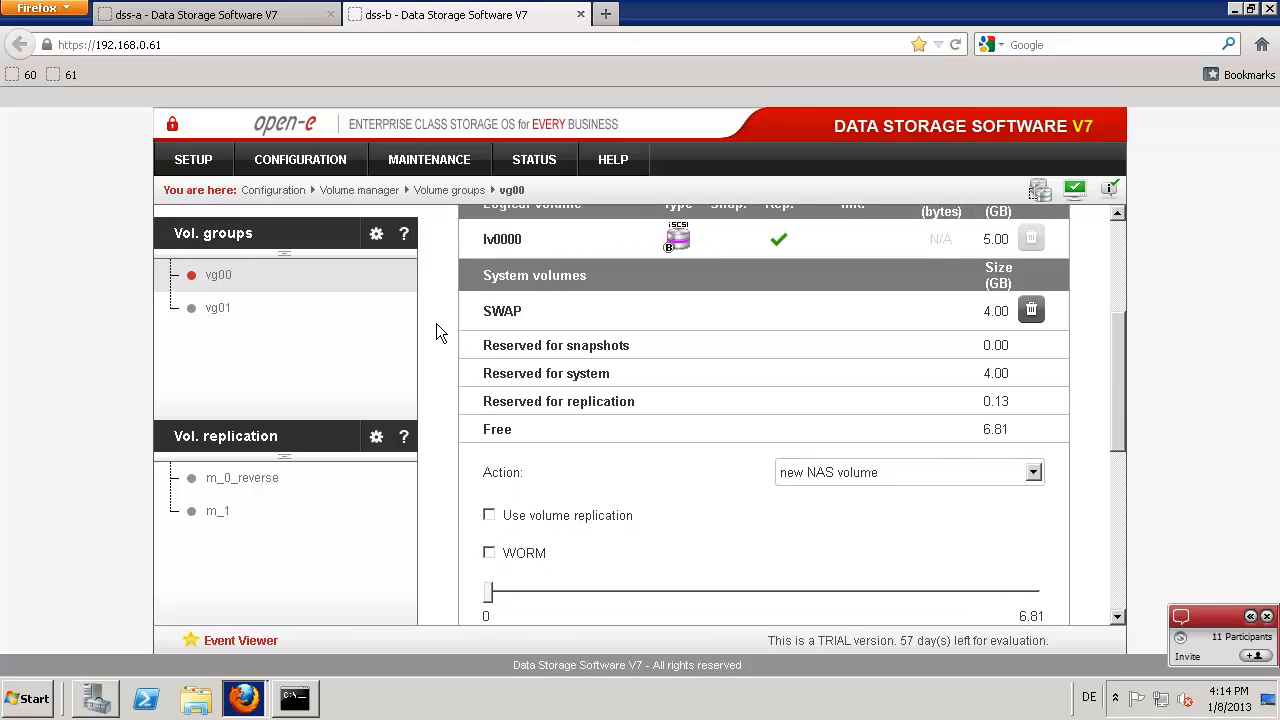
pyautogui.scroll(-1, 436, 323)
pyautogui.scroll(2, 436, 323)
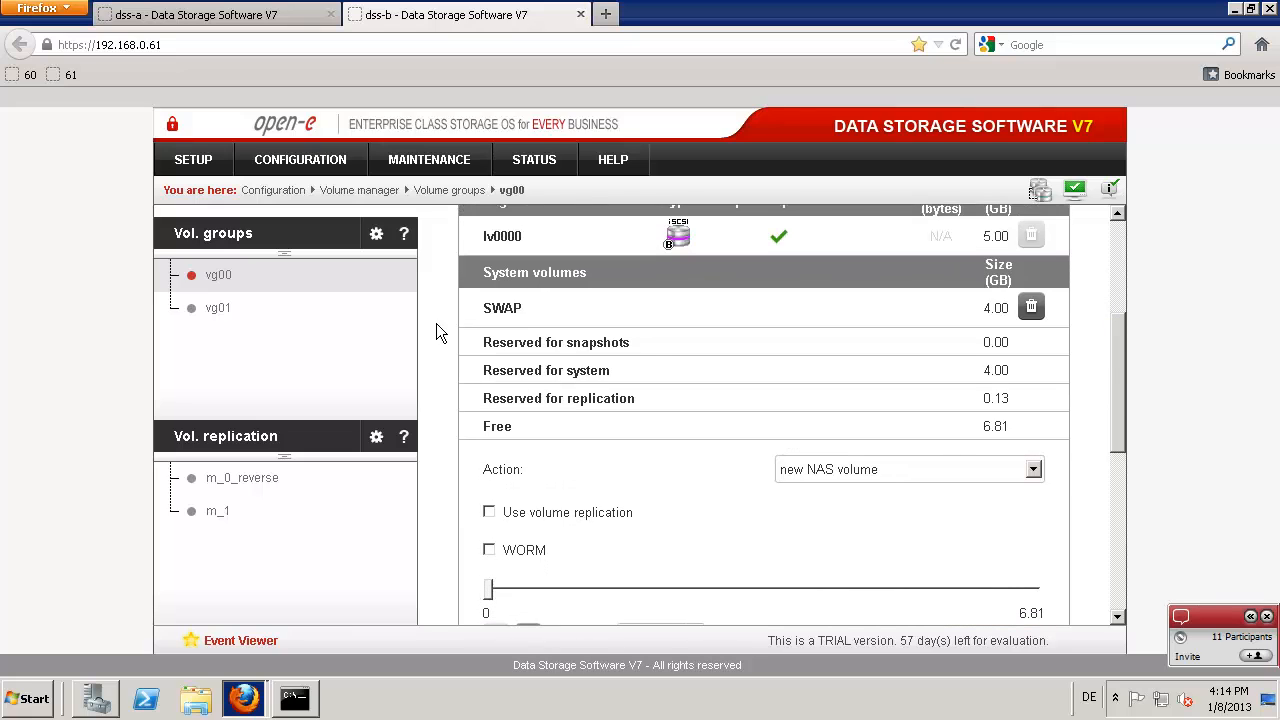
pyautogui.scroll(5, 436, 323)
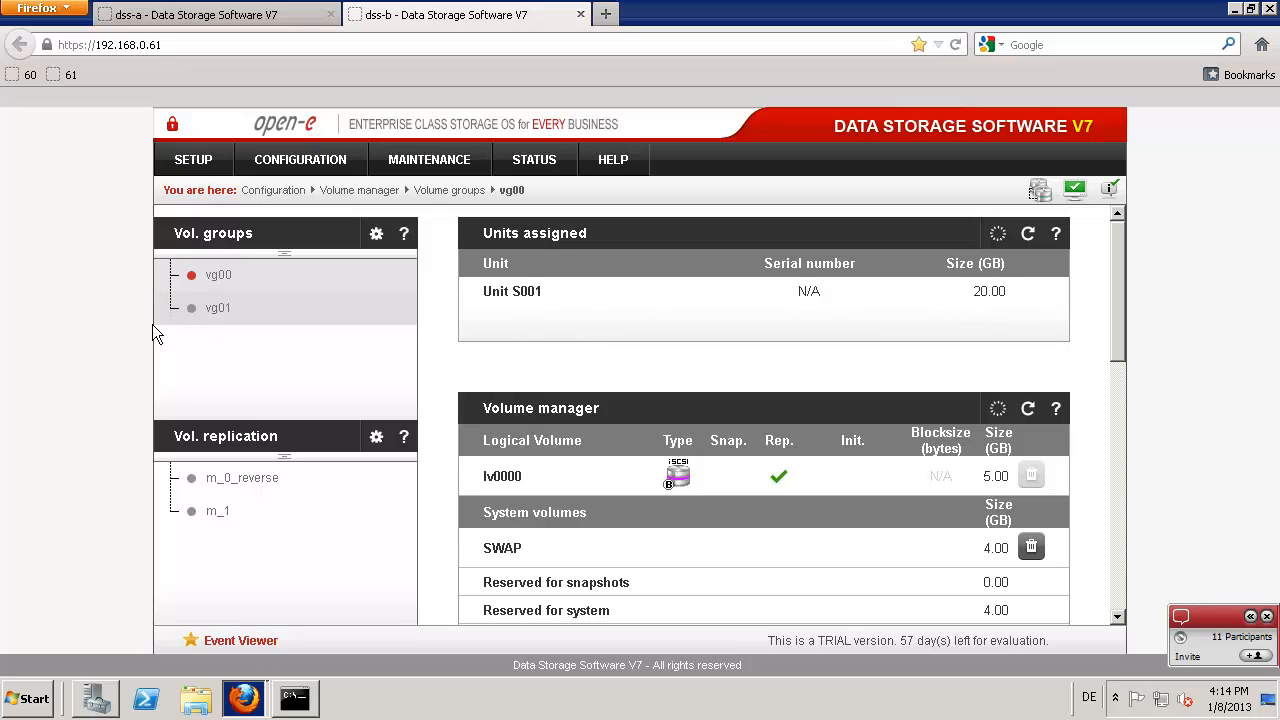
# Step: In volume group vg00 on dss-b, choose to create a new iSCSI volume and enable volume replication for it
pyautogui.scroll(-2, 755, 339)
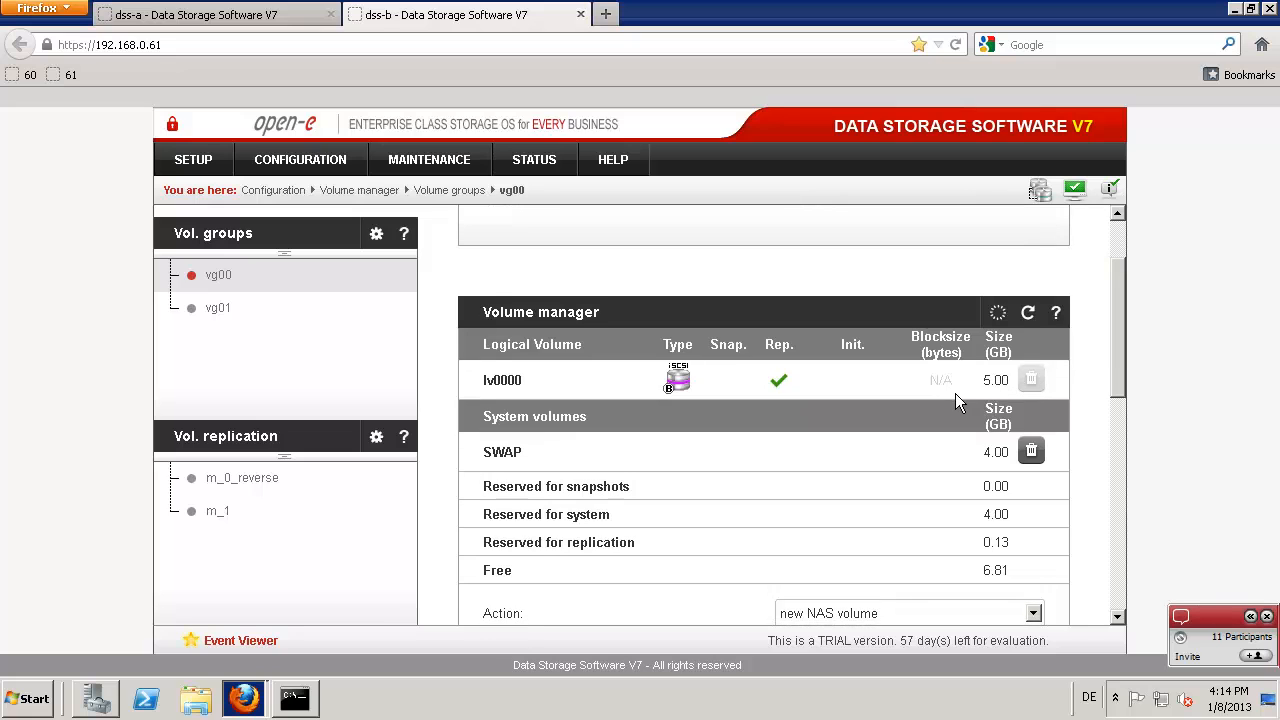
pyautogui.scroll(-3, 955, 393)
pyautogui.scroll(-2, 952, 390)
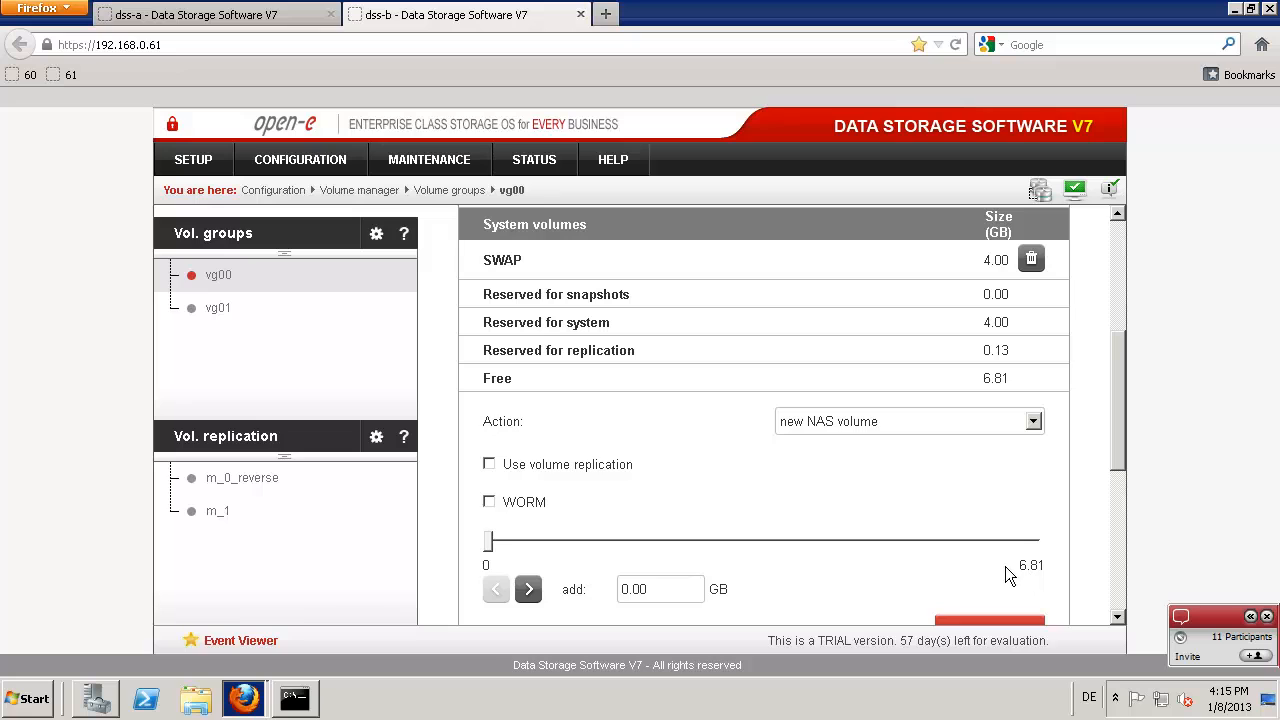
pyautogui.scroll(1, 984, 551)
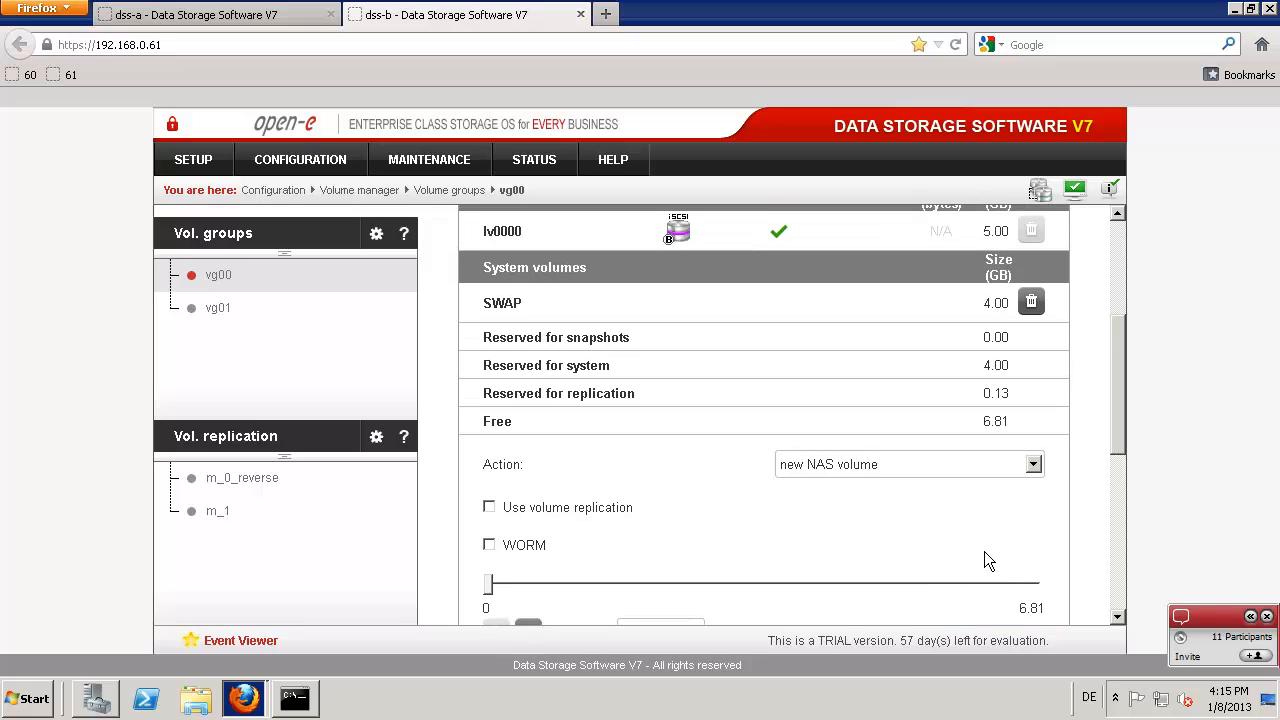
pyautogui.scroll(-1, 984, 551)
pyautogui.scroll(1, 984, 551)
pyautogui.scroll(2, 984, 551)
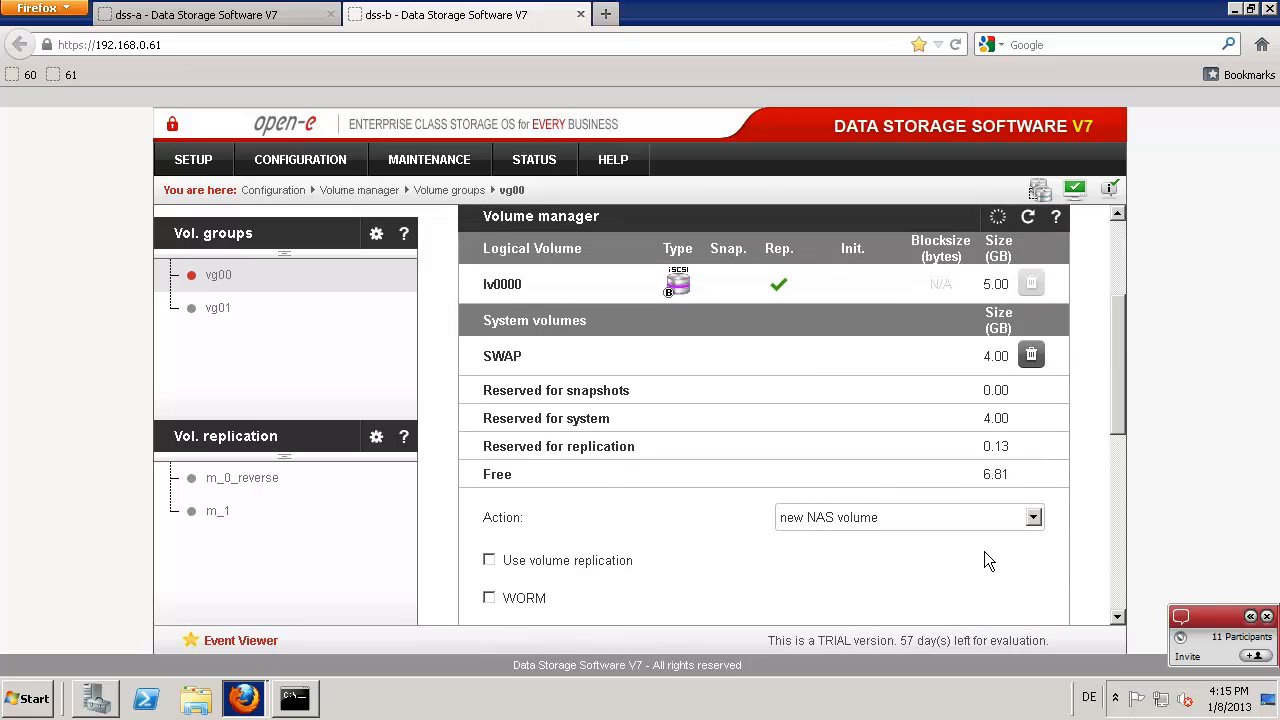
pyautogui.click(1035, 519)
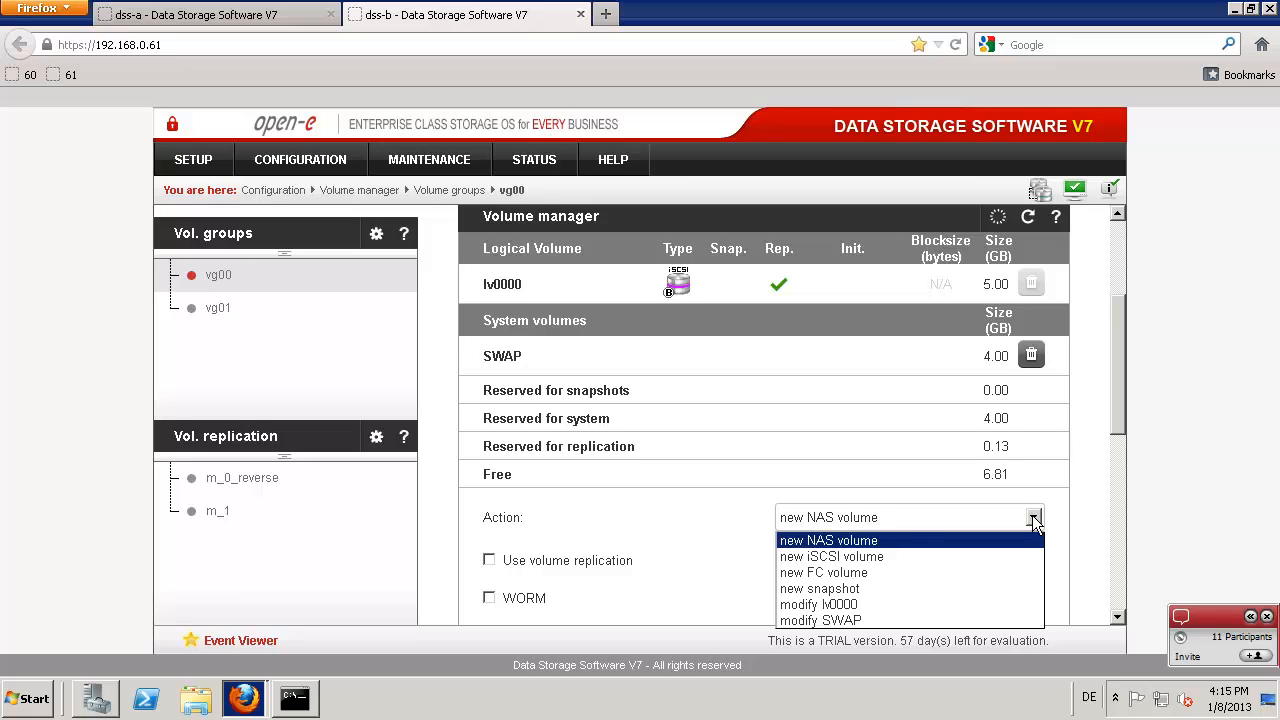
pyautogui.click(880, 556)
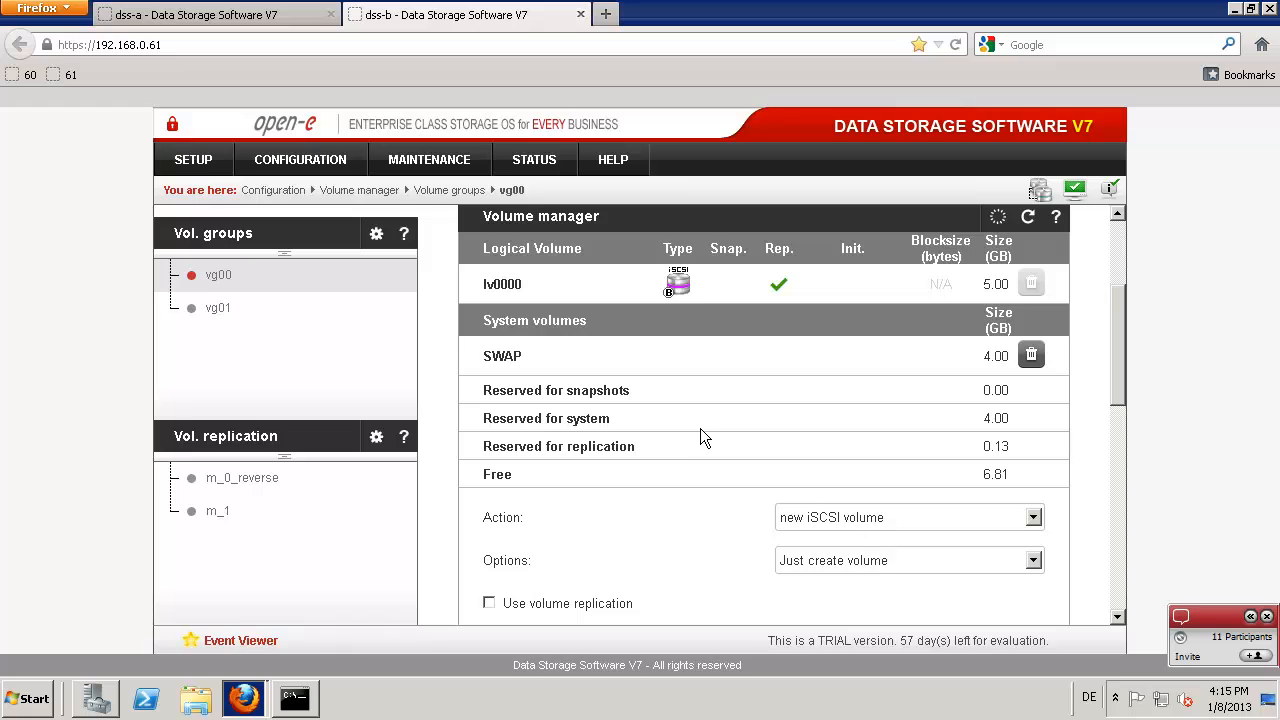
pyautogui.scroll(-1, 740, 440)
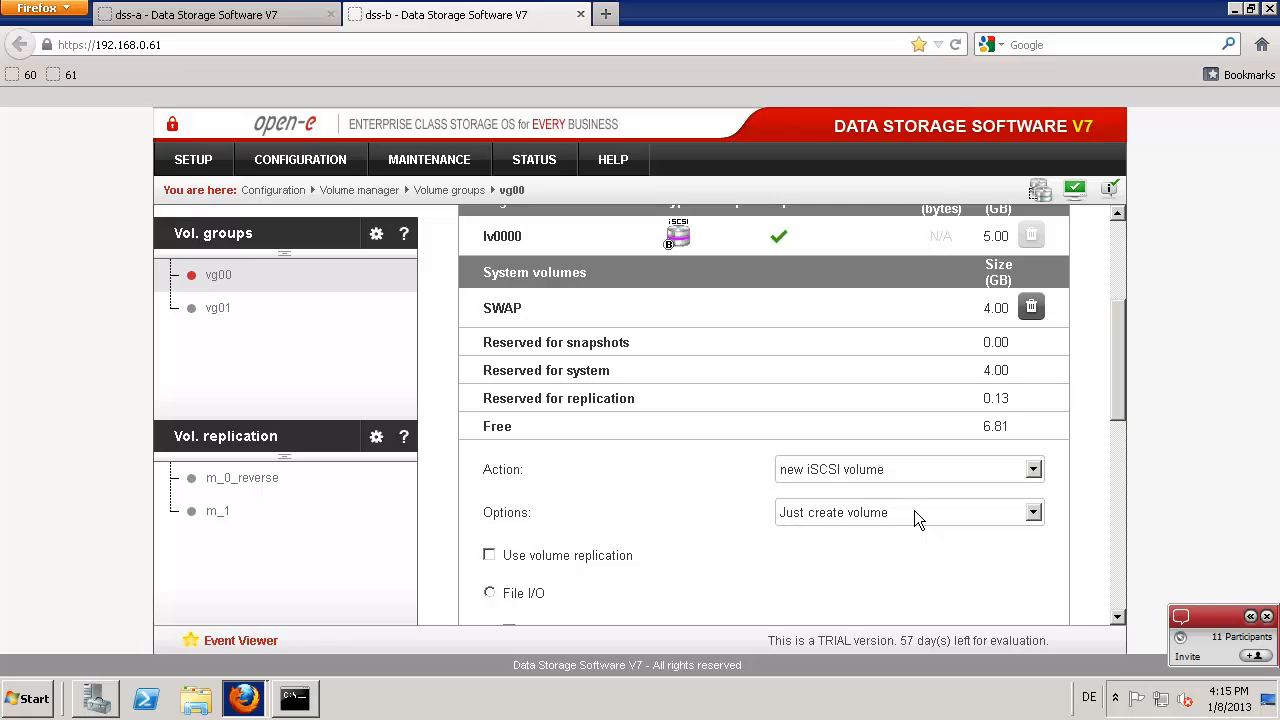
pyautogui.scroll(-1, 914, 510)
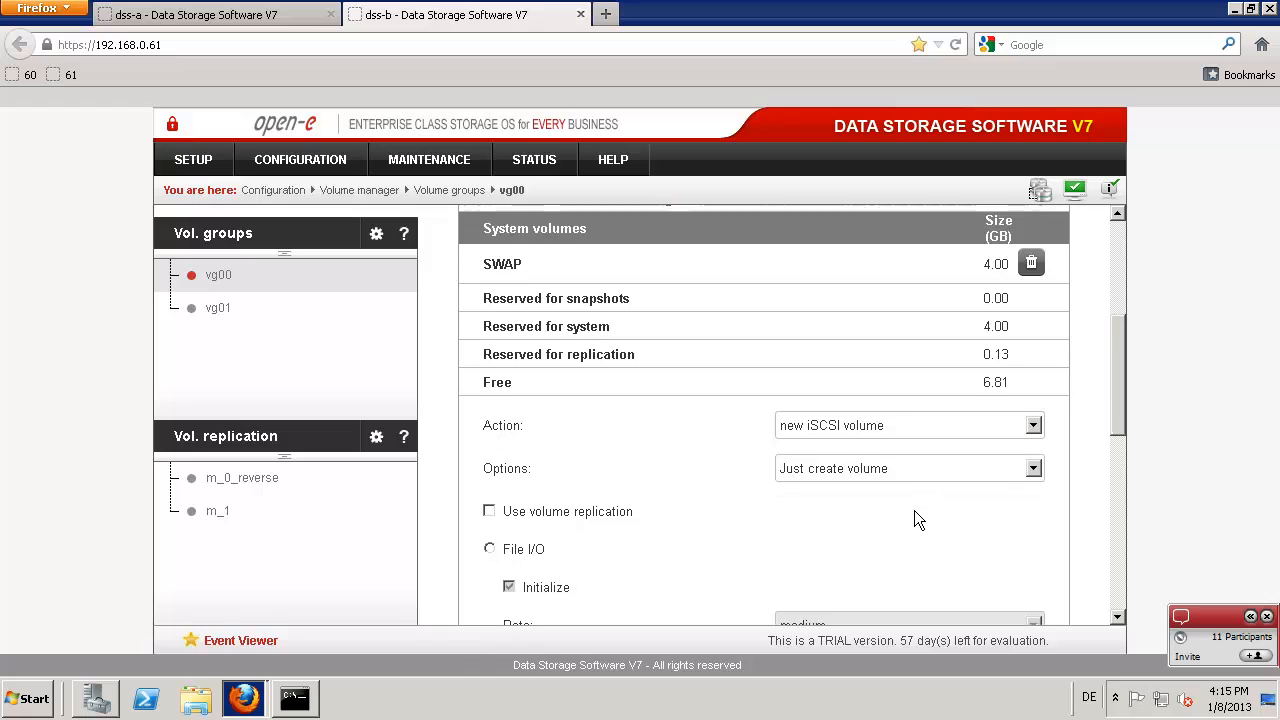
pyautogui.click(489, 508)
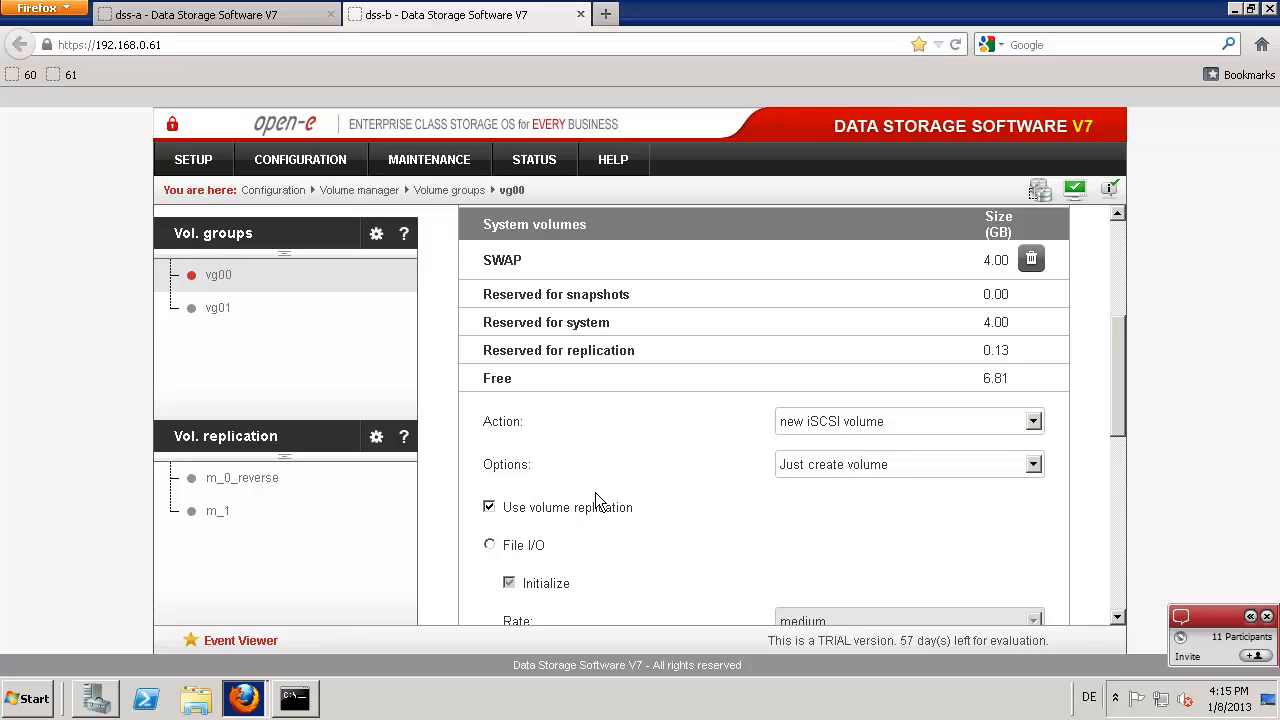
# Step: Set the new Block I/O iSCSI volume's size to 4 GB and apply its creation on dss-b
pyautogui.scroll(-1, 595, 500)
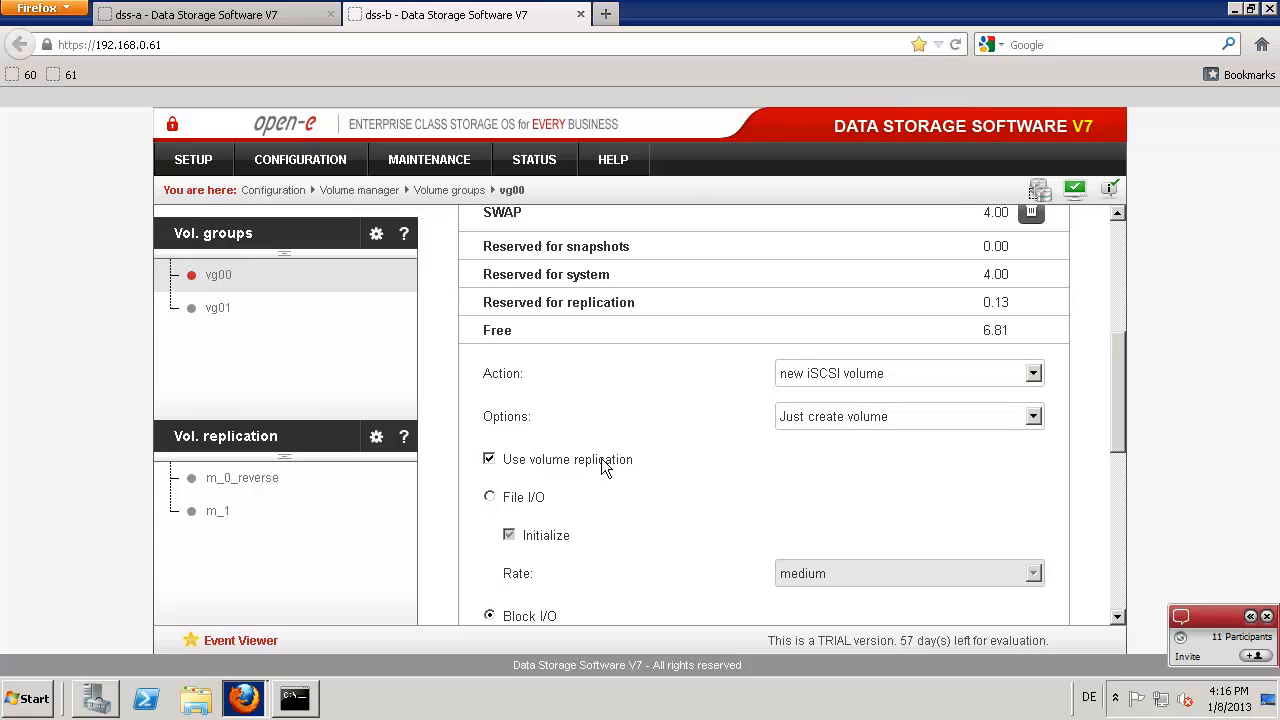
pyautogui.scroll(-2, 602, 461)
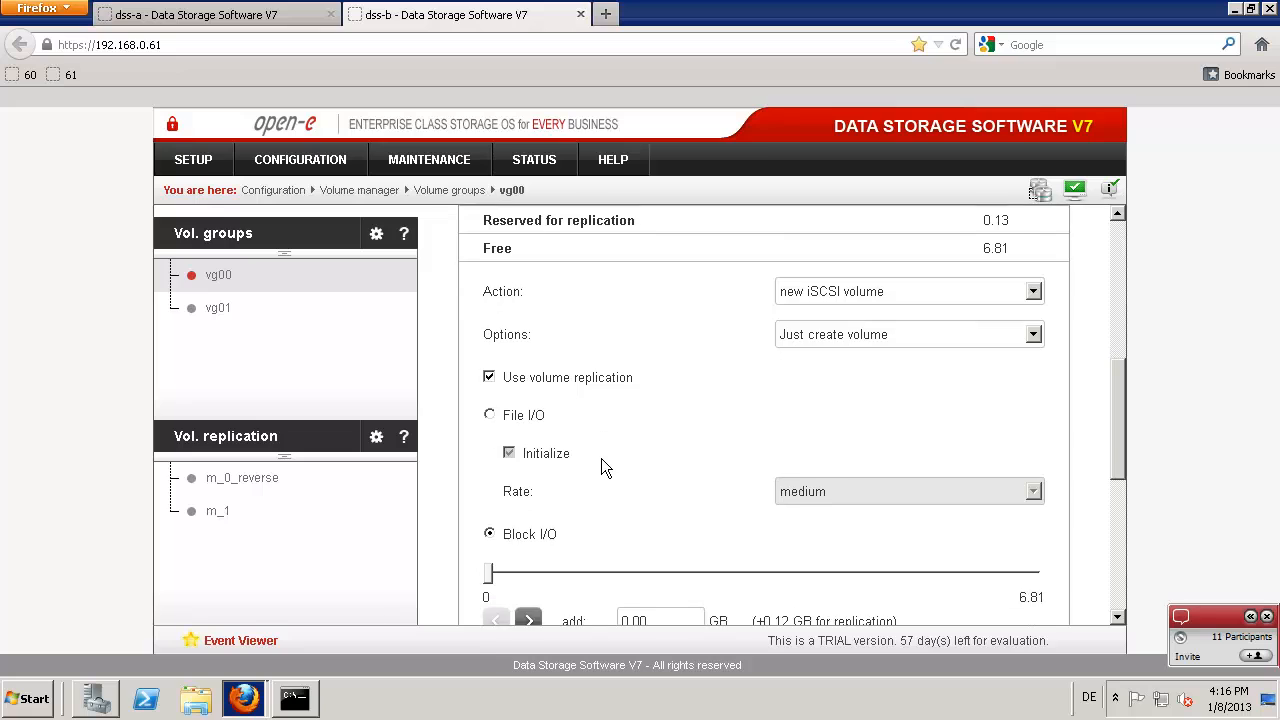
pyautogui.scroll(-1, 601, 458)
pyautogui.click(660, 560)
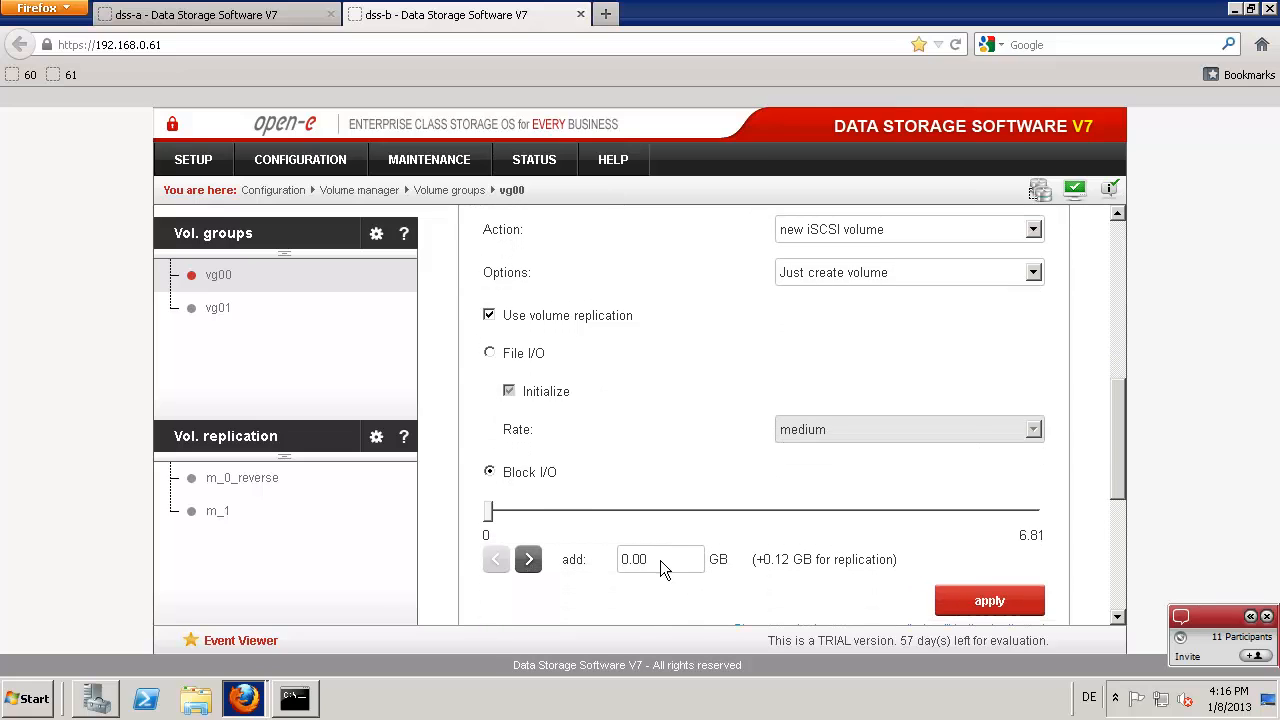
pyautogui.press('BackSpace')
pyautogui.press('BackSpace')
pyautogui.press('BackSpace')
pyautogui.write('4')
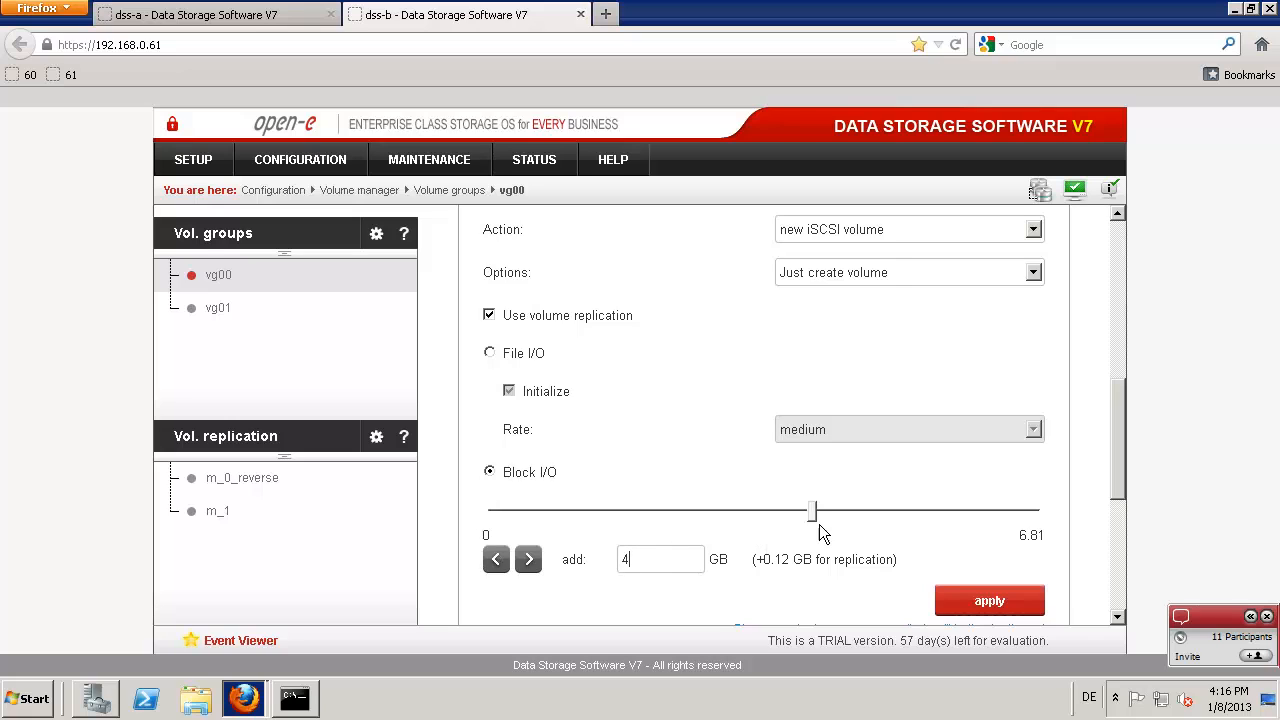
pyautogui.click(989, 600)
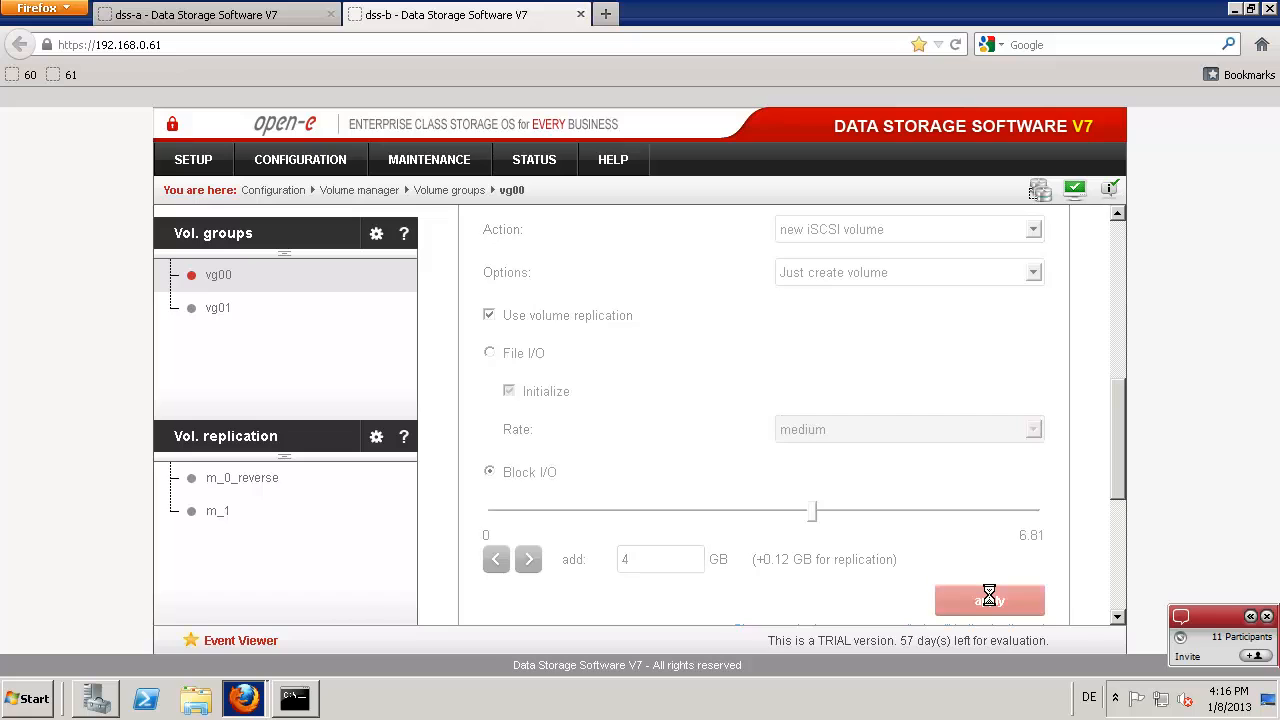
# Step: Switch to dss-a's web GUI, open vg00, and choose a new iSCSI volume with volume replication enabled
pyautogui.click(254, 18)
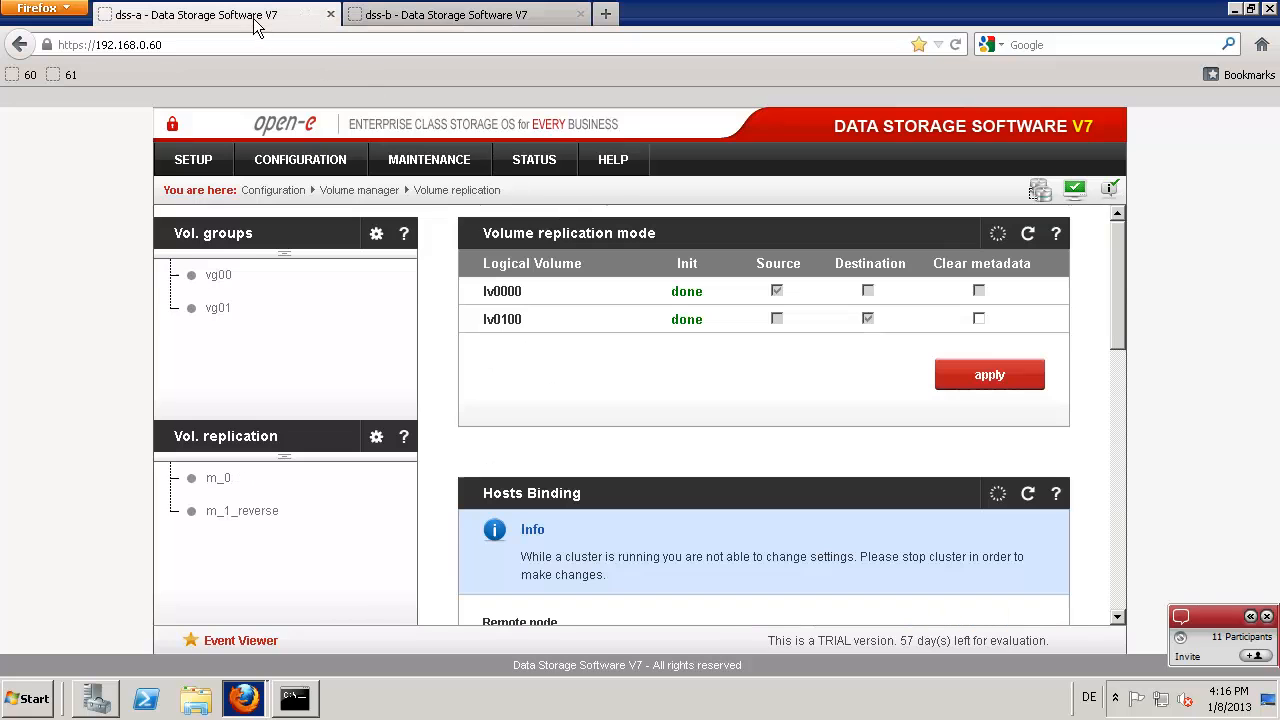
pyautogui.click(193, 277)
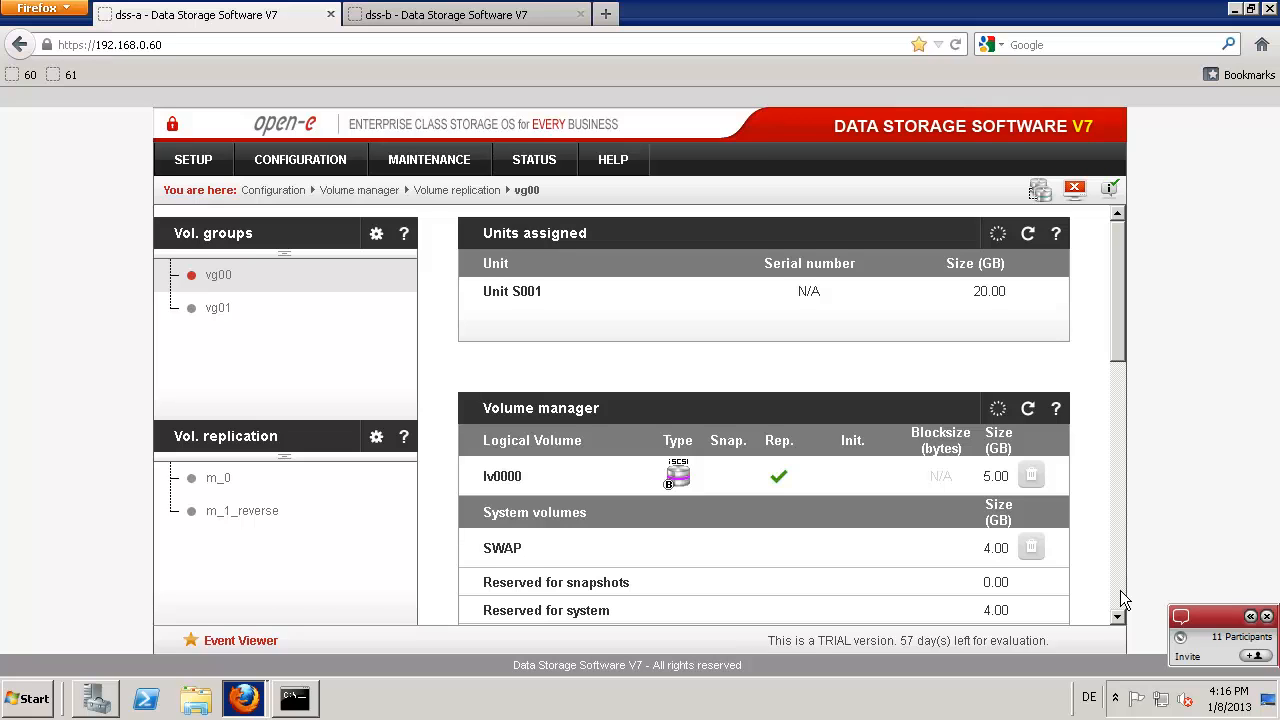
pyautogui.scroll(-2, 1122, 598)
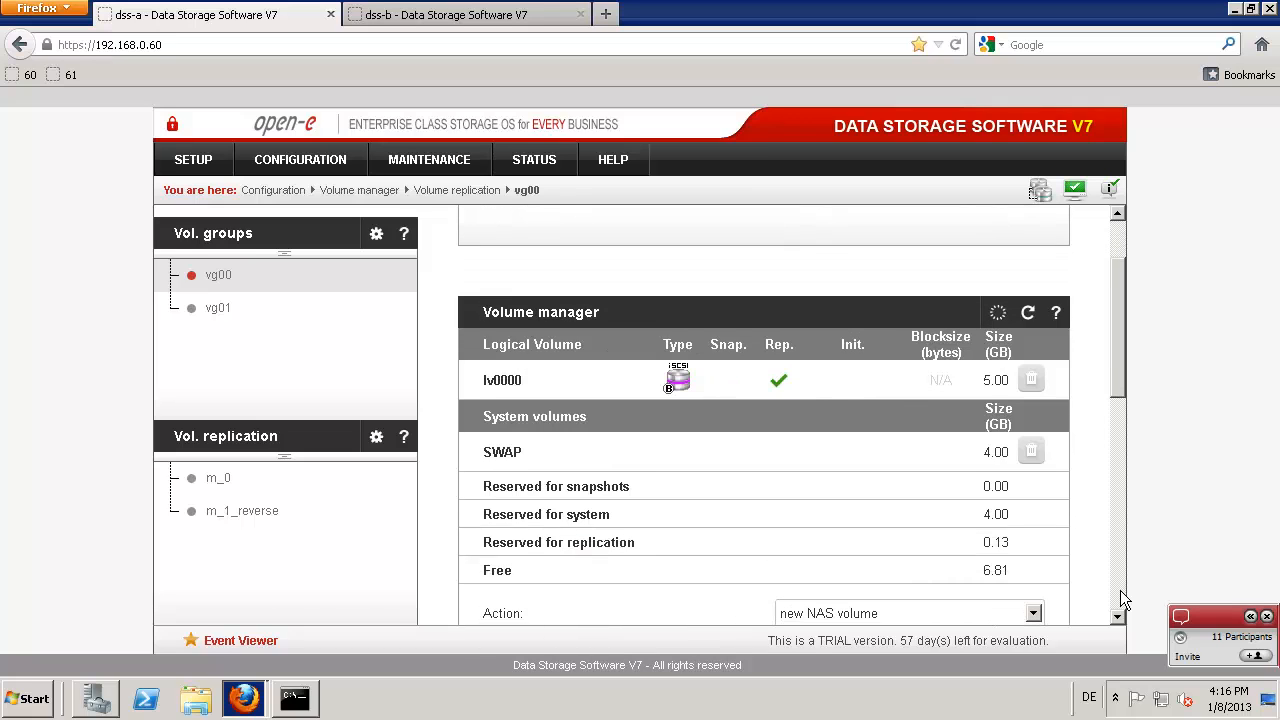
pyautogui.scroll(-3, 1120, 598)
pyautogui.scroll(-4, 1120, 598)
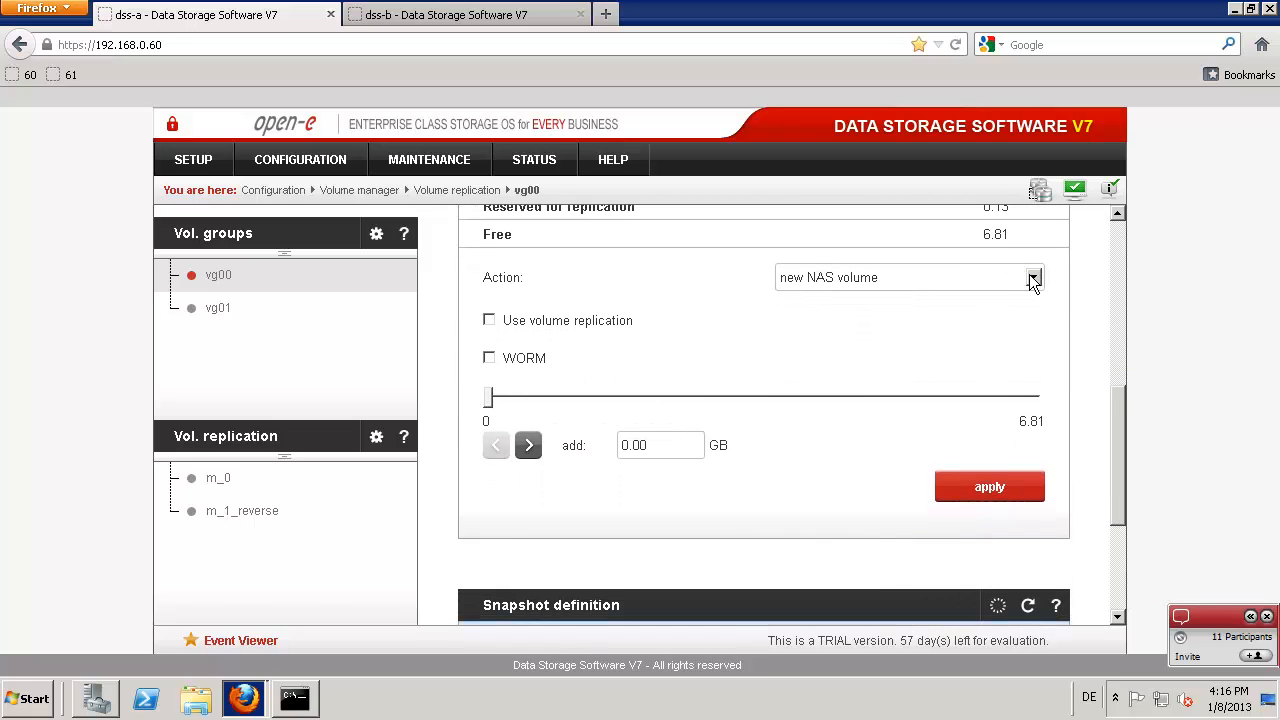
pyautogui.click(1040, 280)
pyautogui.click(830, 314)
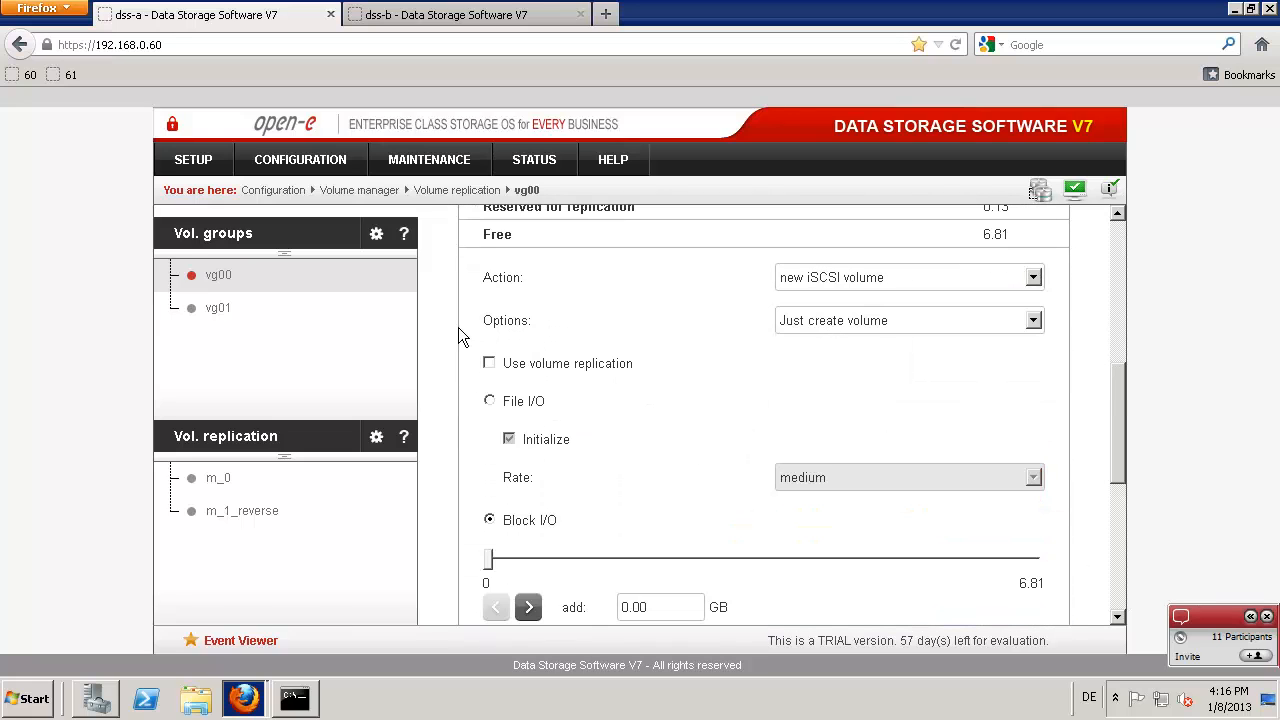
pyautogui.click(489, 364)
# Step: Set the size of dss-a's new replicated iSCSI volume to 4 GB and apply its creation
pyautogui.scroll(-2, 710, 405)
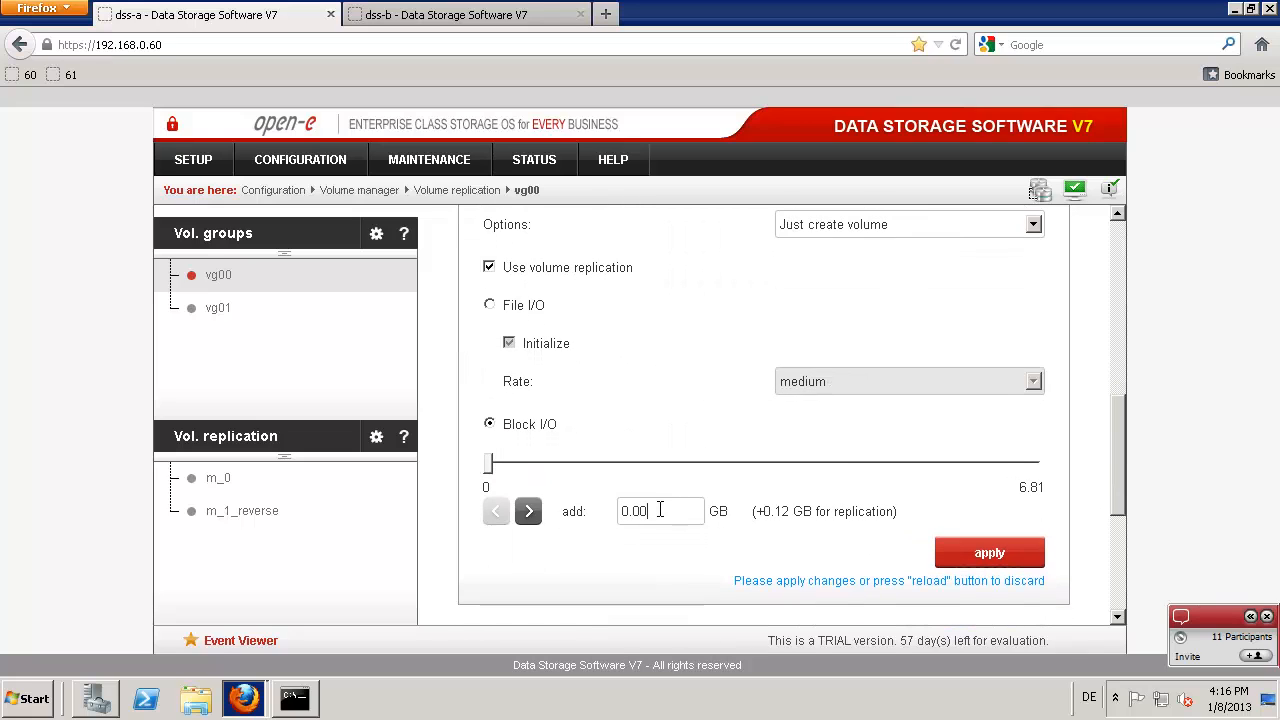
pyautogui.press('BackSpace')
pyautogui.press('BackSpace')
pyautogui.write('4')
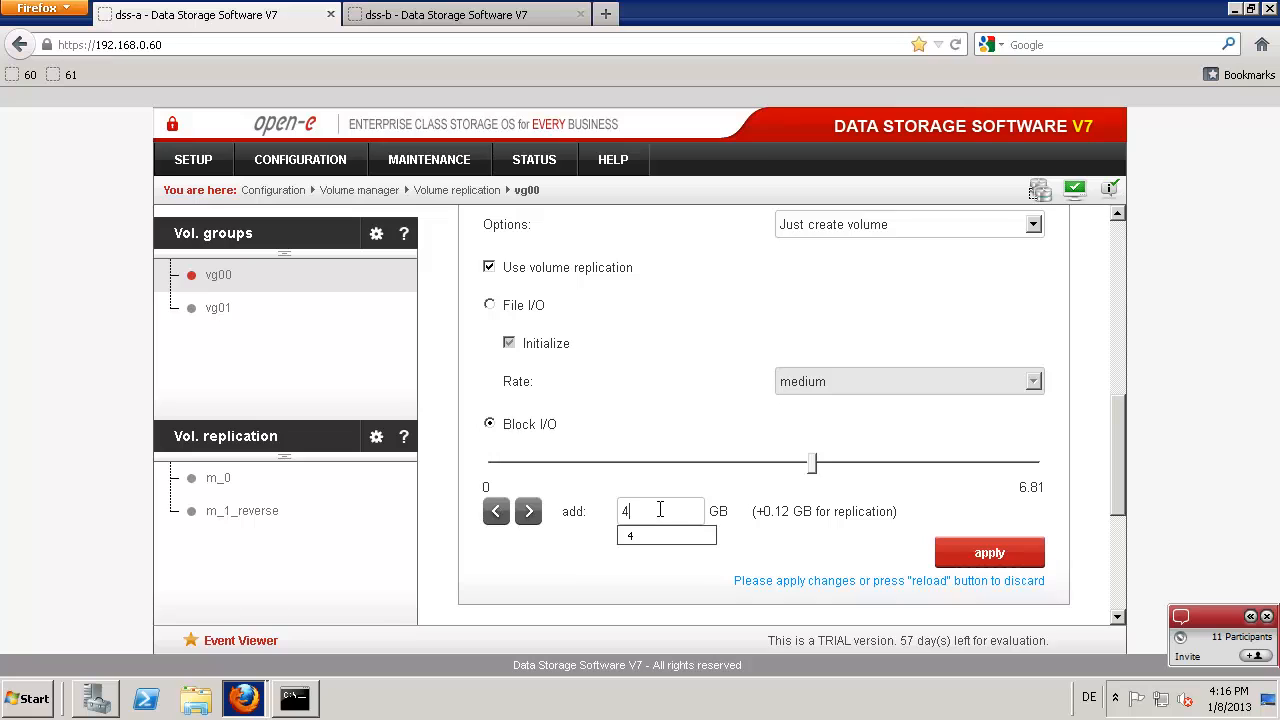
pyautogui.click(987, 551)
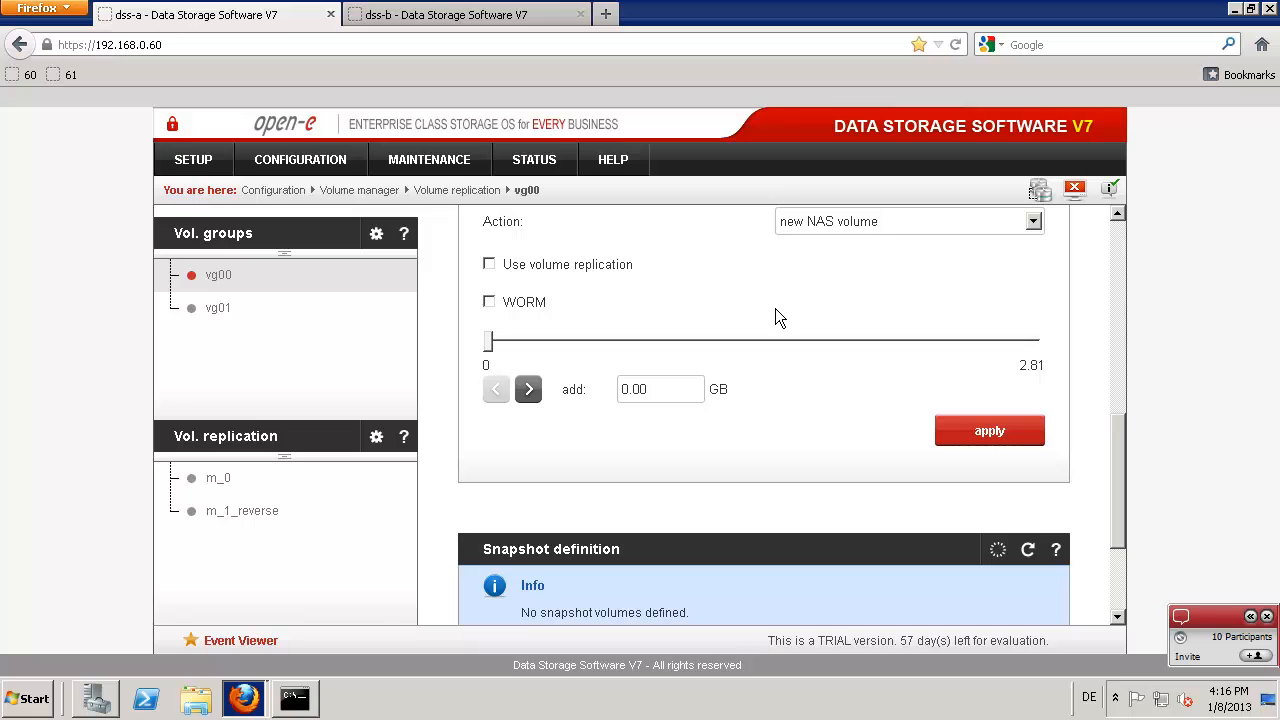
# Step: Check lv0001's replication mode on dss-a, and set lv0001 to Destination in dss-b's volume replication settings and apply it
pyautogui.click(232, 440)
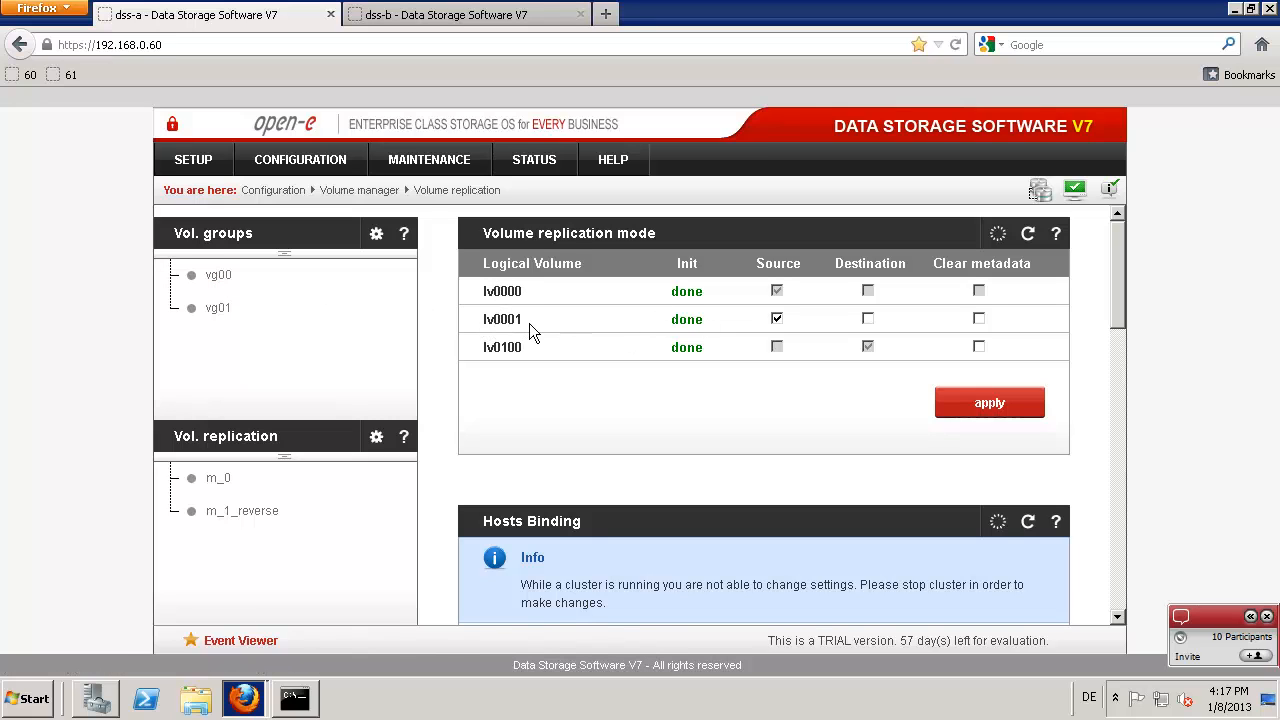
pyautogui.click(230, 276)
pyautogui.click(424, 16)
pyautogui.click(230, 436)
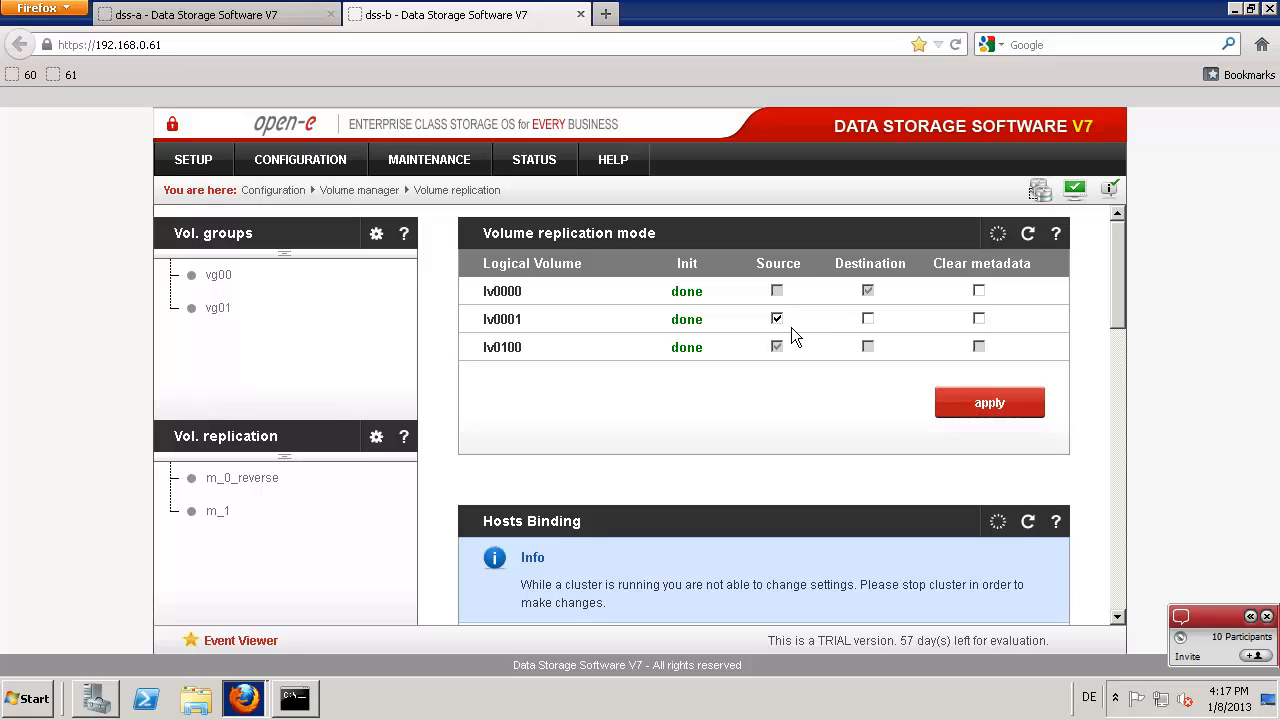
pyautogui.click(868, 318)
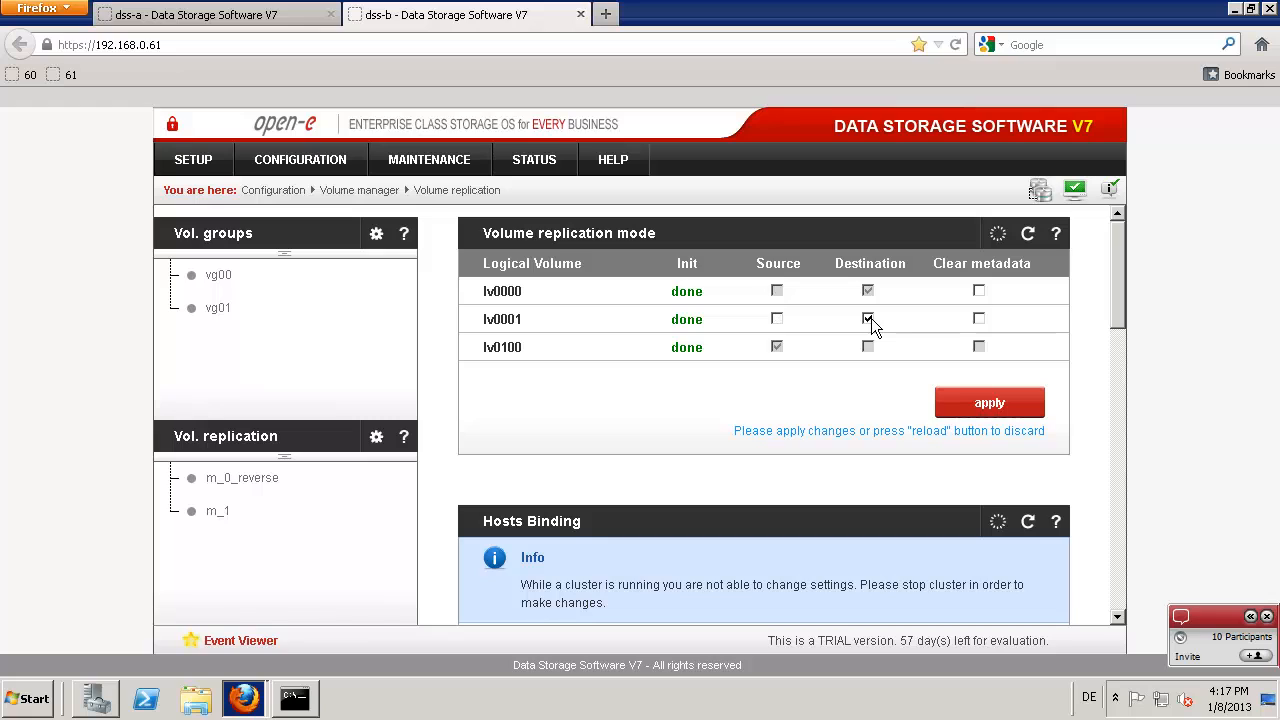
pyautogui.click(977, 402)
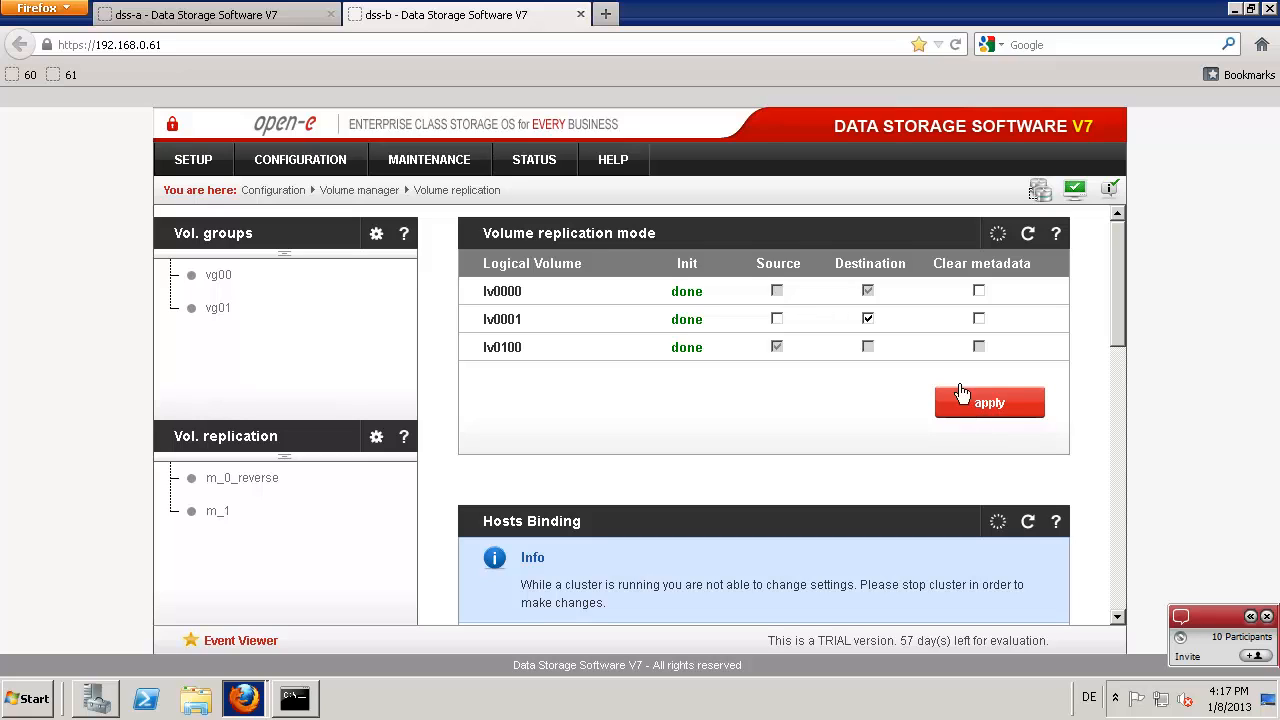
# Step: On dss-a, create volume replication task m_01 with lv0001 as both source and destination volume and 40 MB SyncSource bandwidth
pyautogui.click(258, 15)
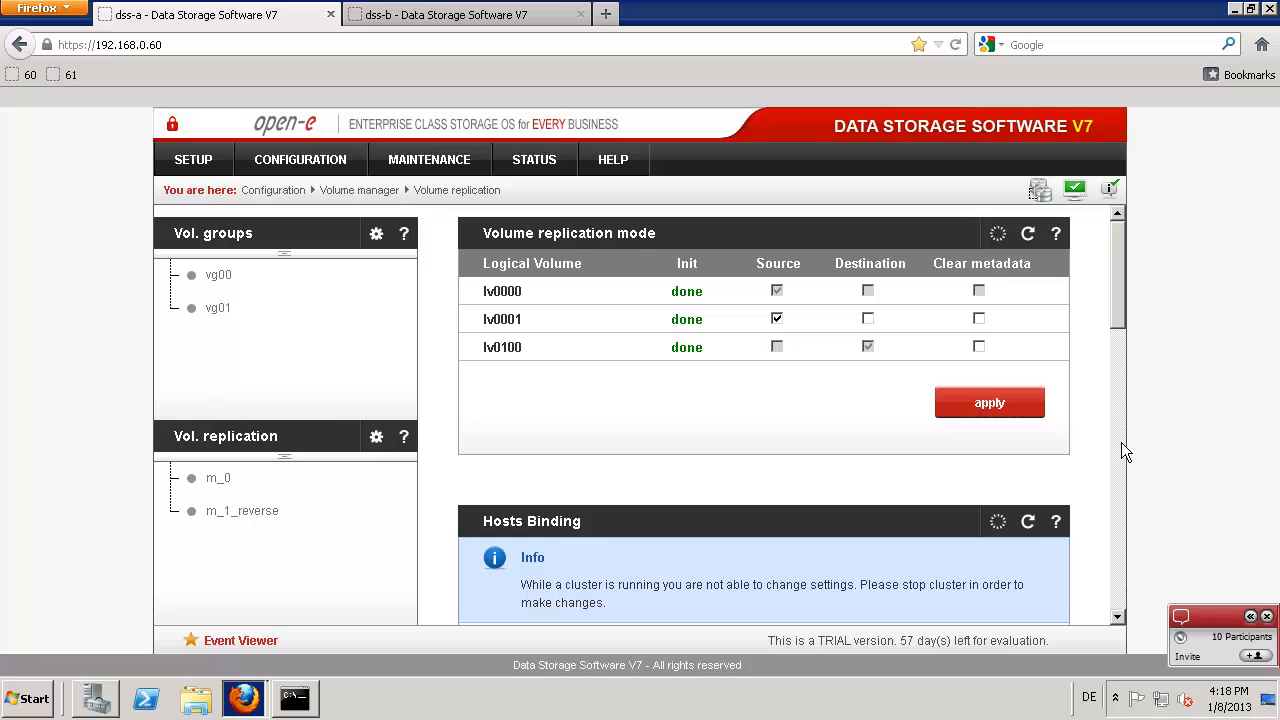
pyautogui.scroll(-9, 1119, 447)
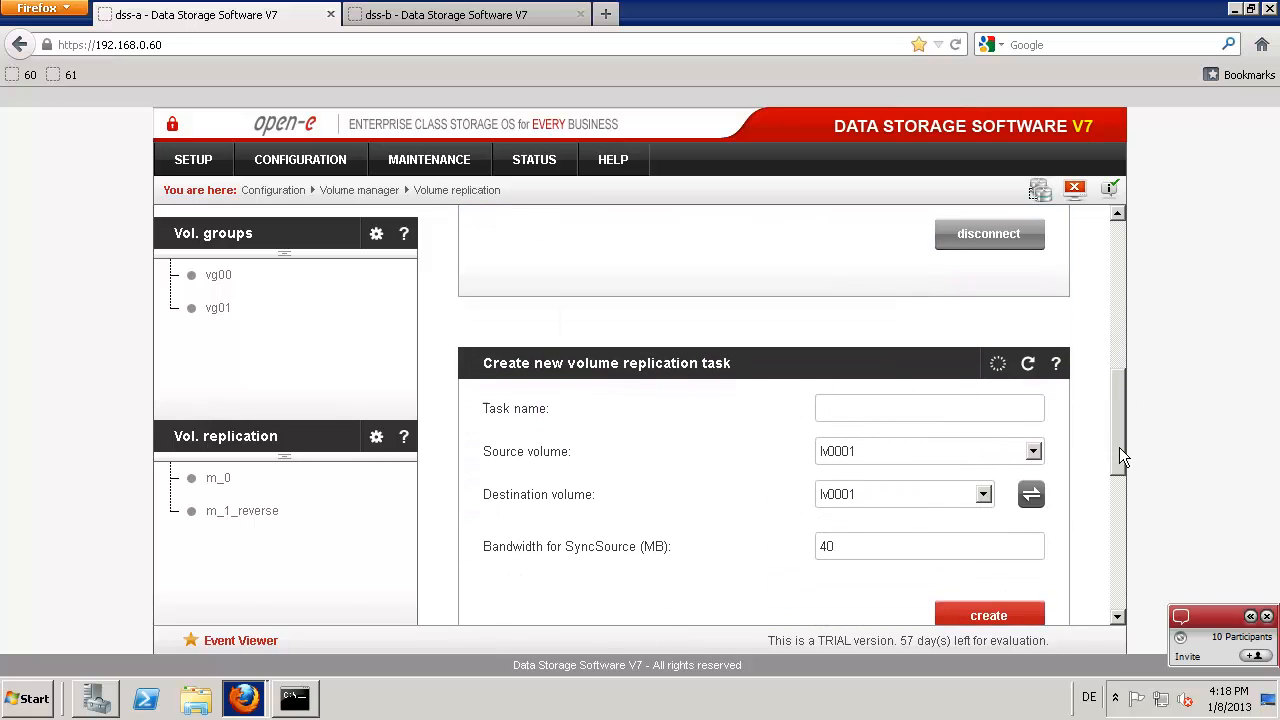
pyautogui.scroll(-1, 1119, 447)
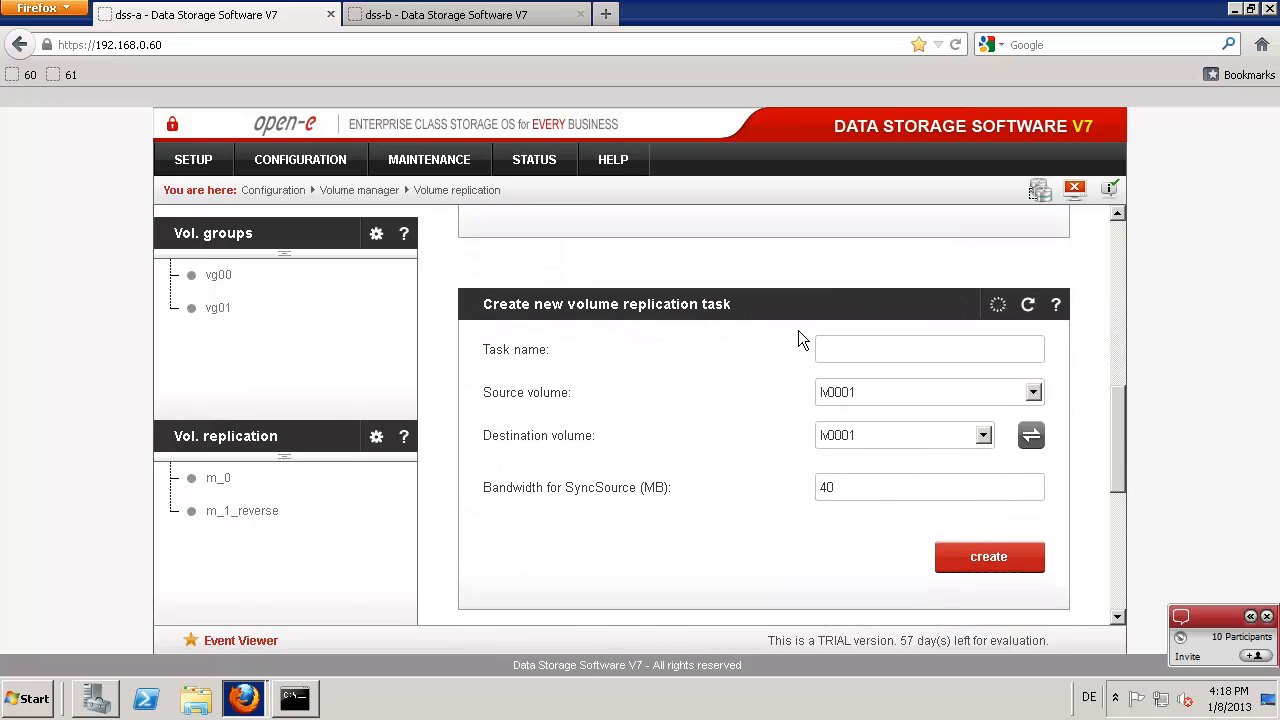
pyautogui.click(868, 346)
pyautogui.write('m')
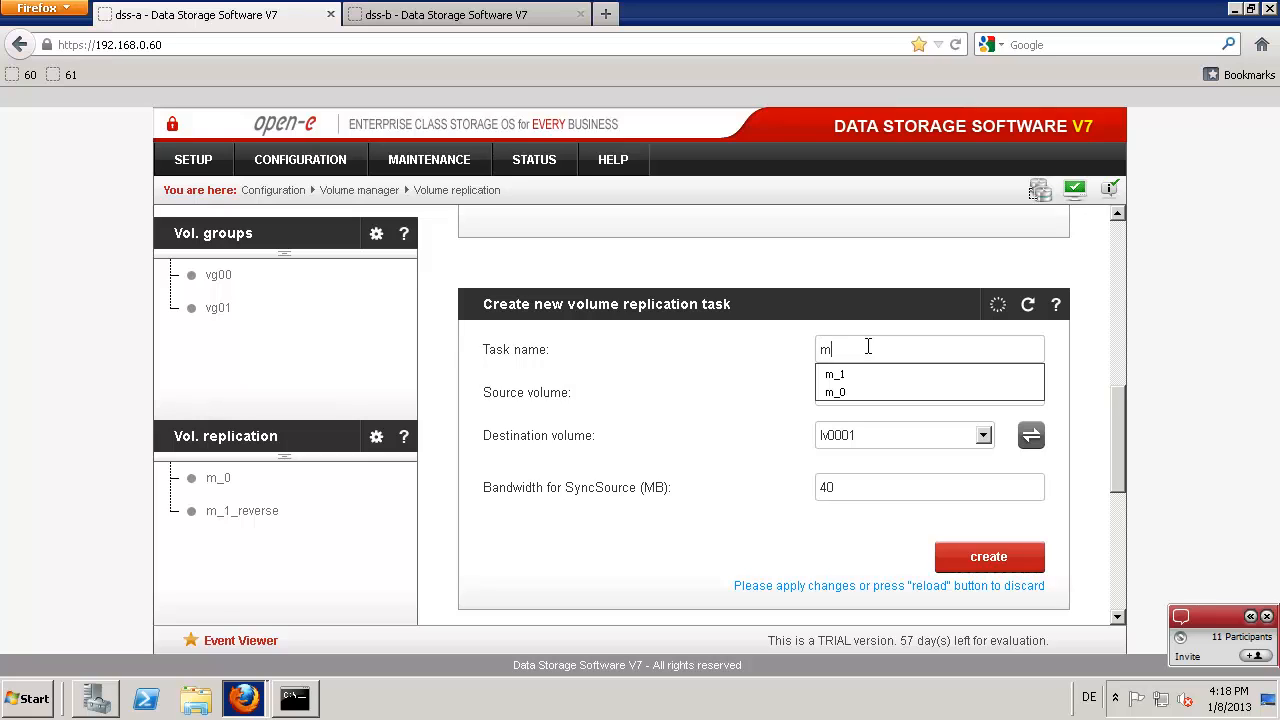
pyautogui.write('_0')
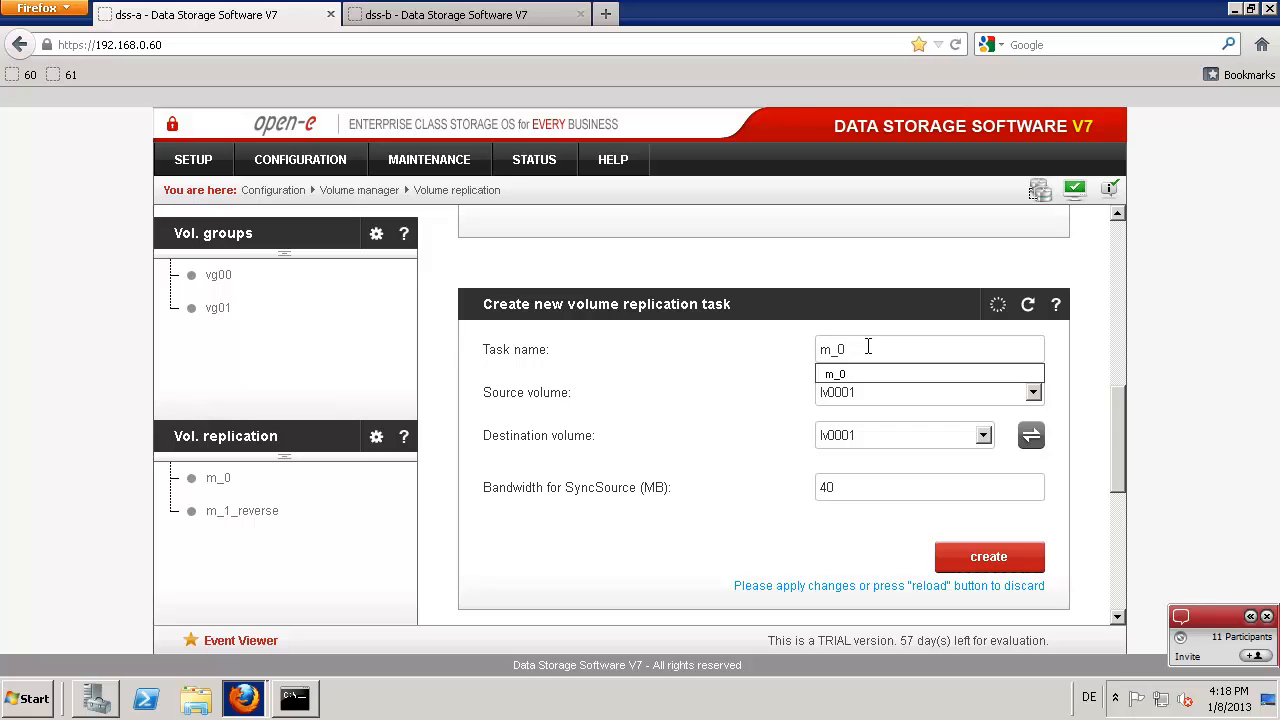
pyautogui.write('1')
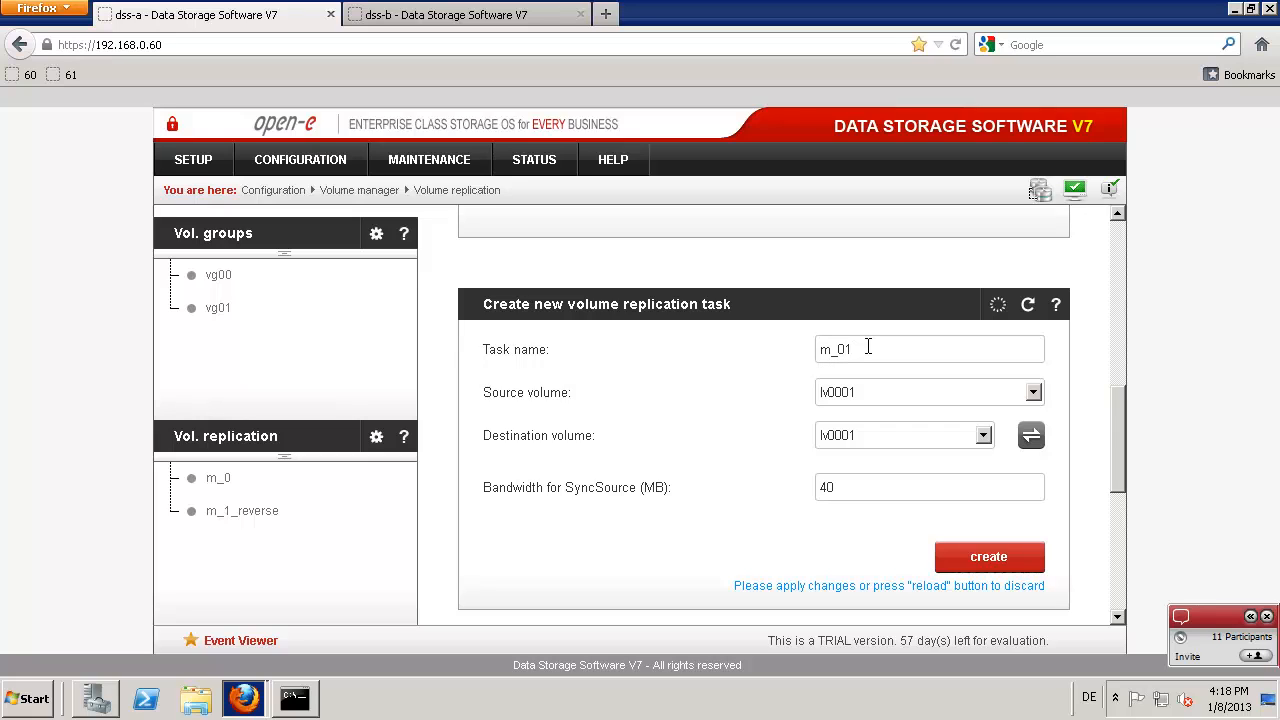
pyautogui.click(1031, 435)
pyautogui.click(986, 556)
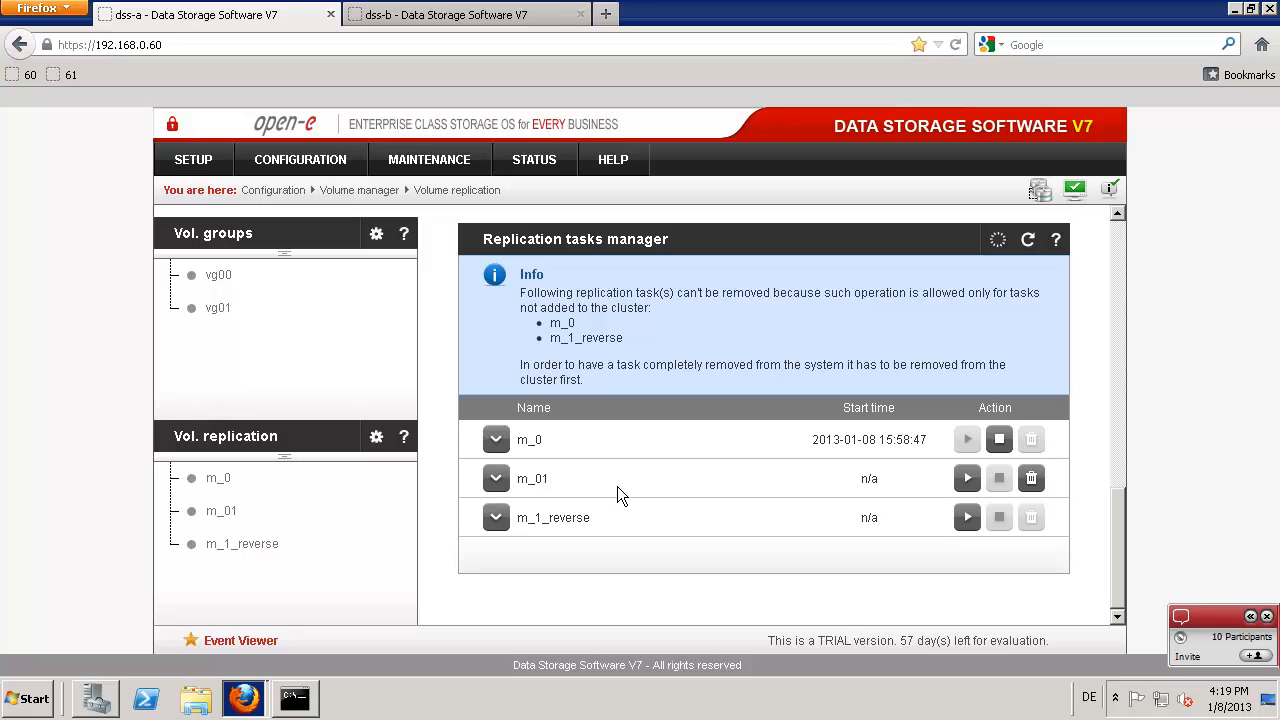
# Step: Start replication task m_01 on dss-a and open the status page of running tasks
pyautogui.click(967, 480)
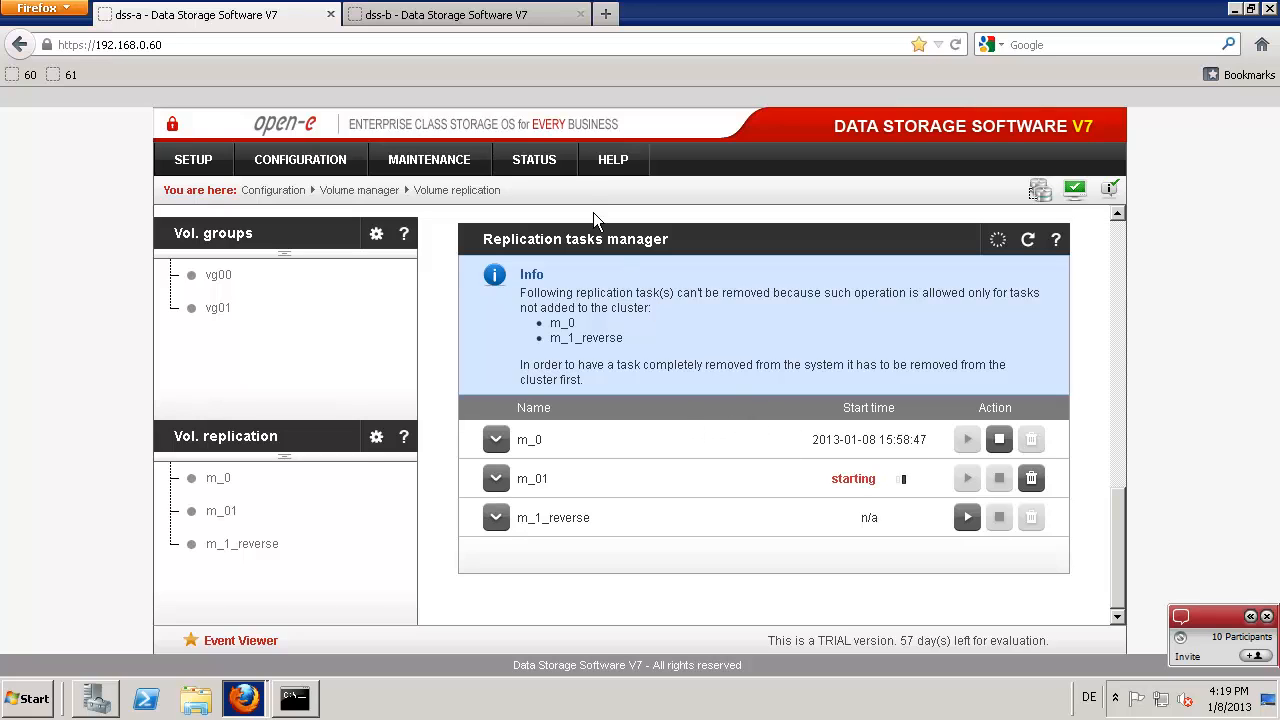
pyautogui.click(535, 168)
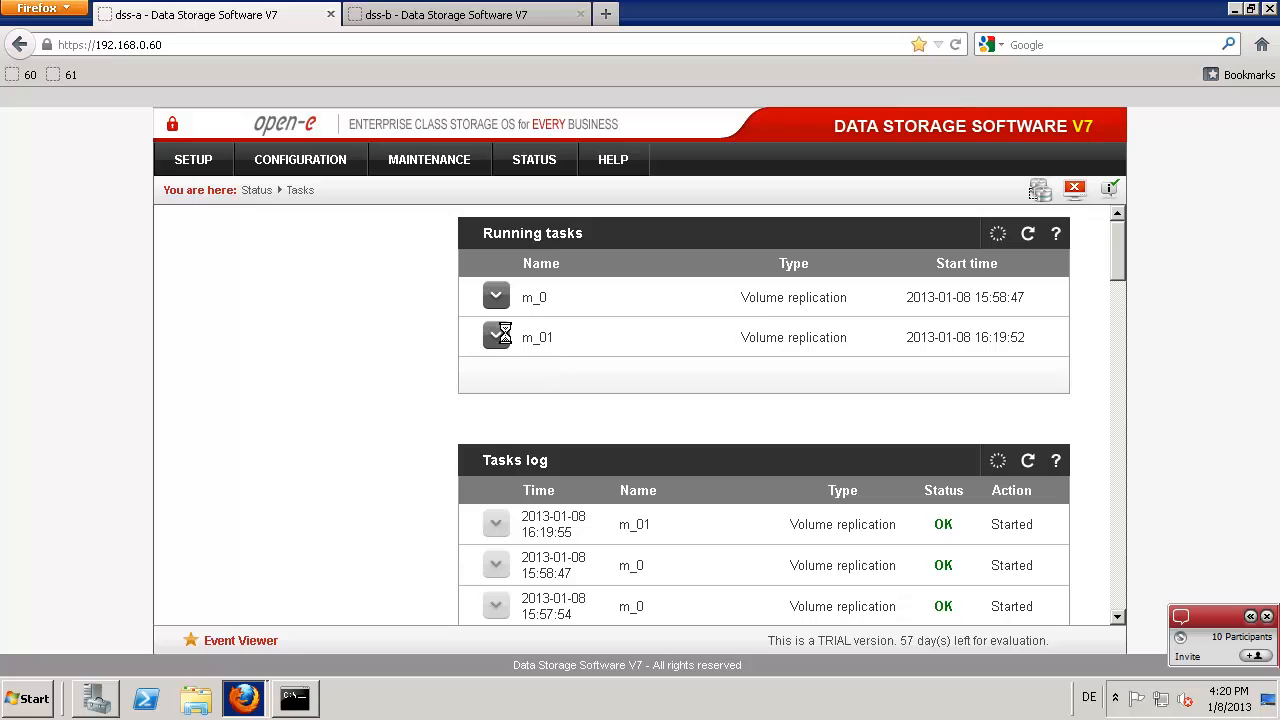
# Step: Expand the m_01 replication task's details on dss-a, dismiss the system events notice, and check its connection and consistency
pyautogui.click(496, 336)
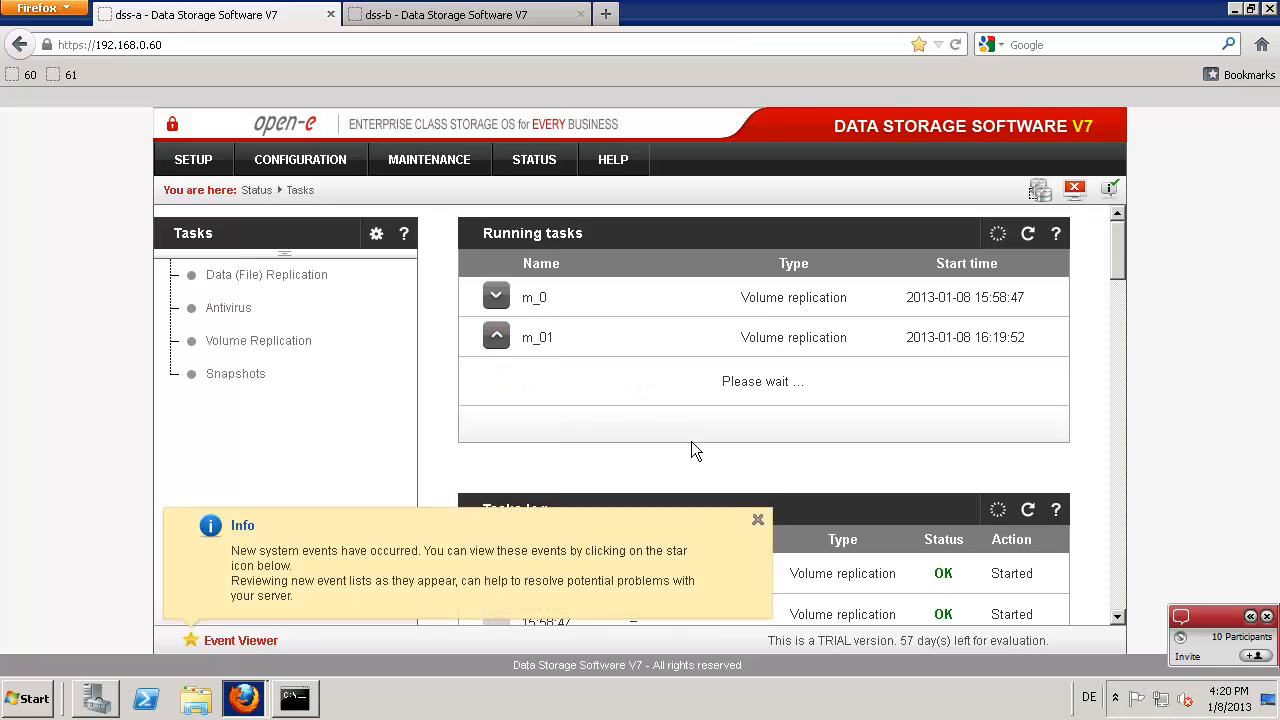
pyautogui.click(759, 524)
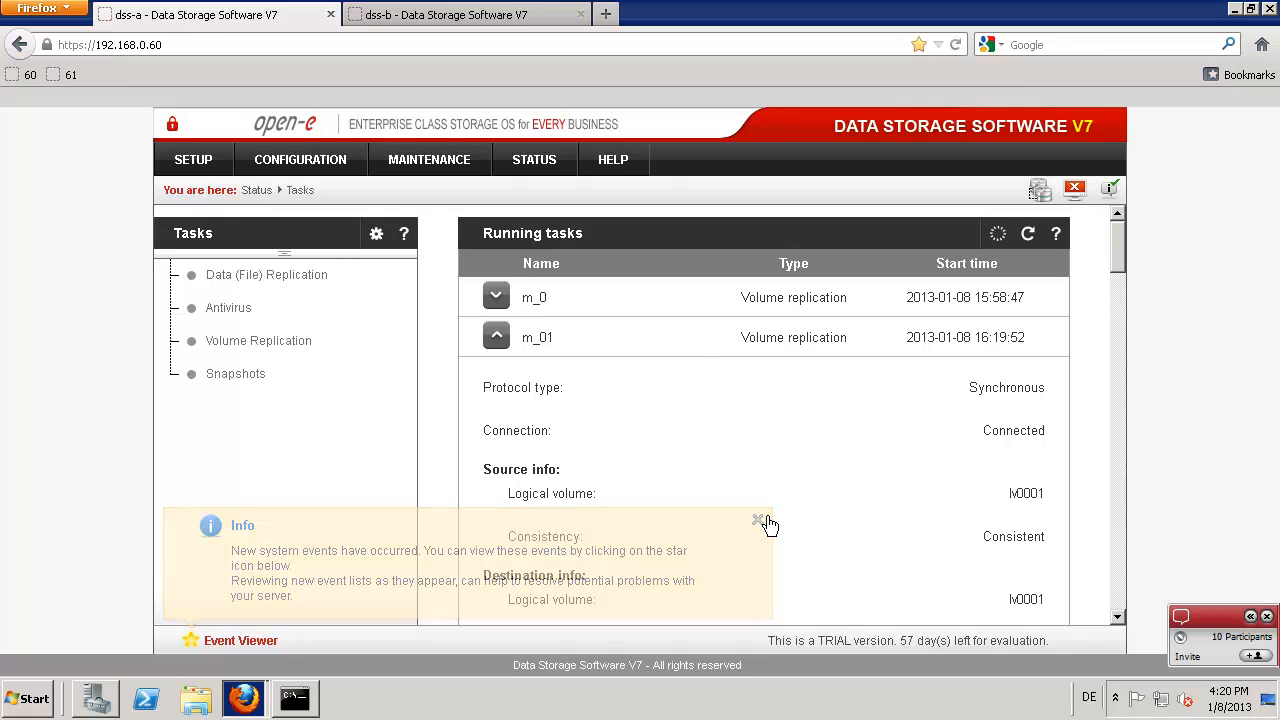
pyautogui.scroll(-1, 769, 501)
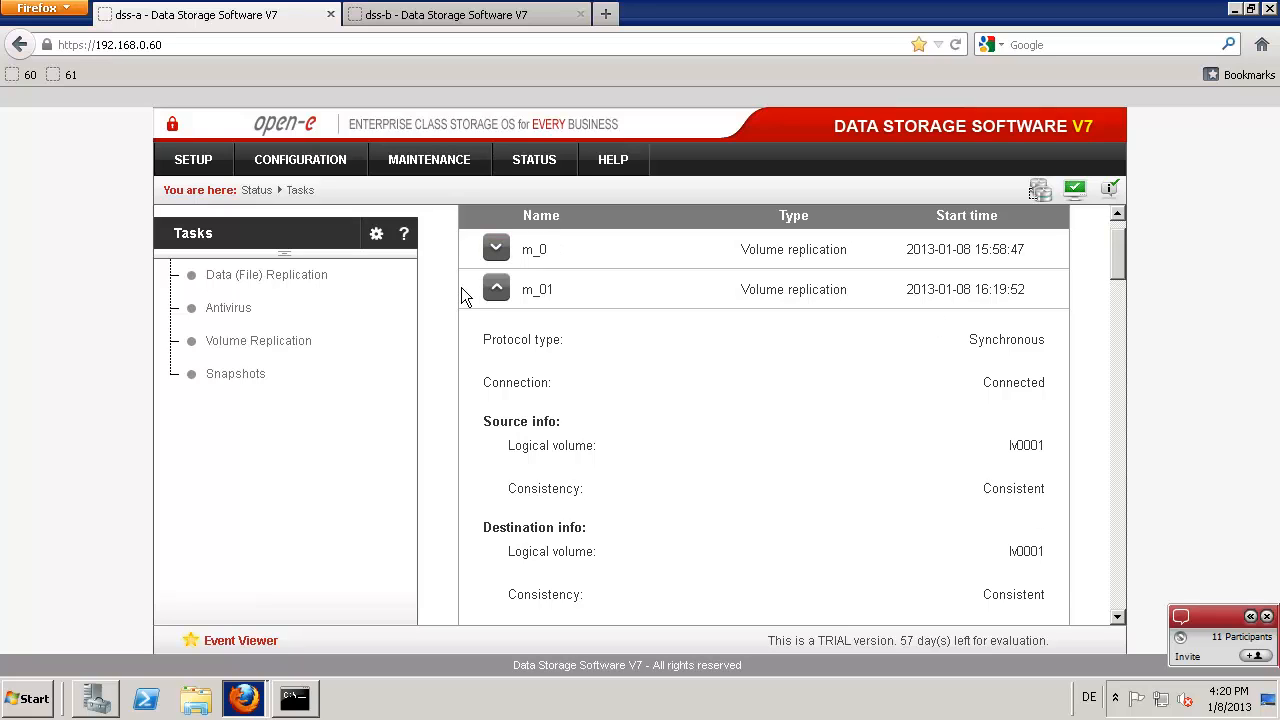
# Step: Open the Failover Manager on dss-a and review the cluster, resources pool, network and remote node statuses
pyautogui.click(177, 159)
pyautogui.click(202, 261)
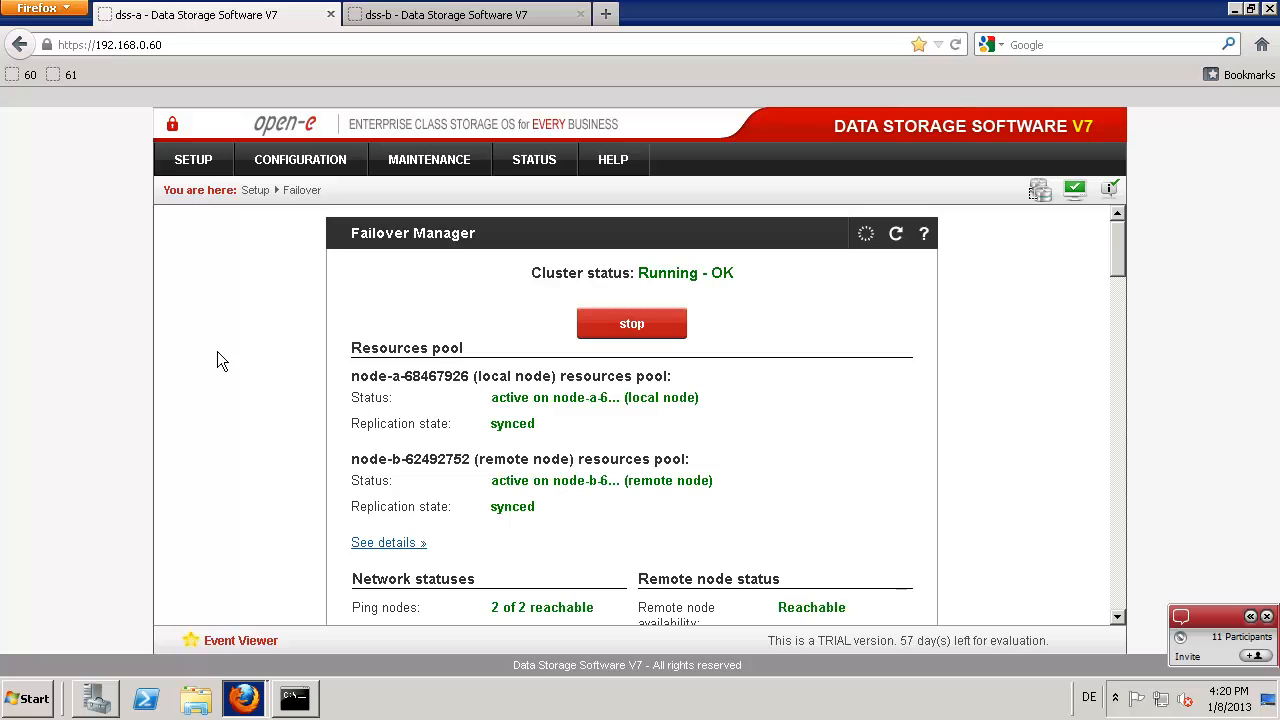
pyautogui.scroll(-3, 217, 351)
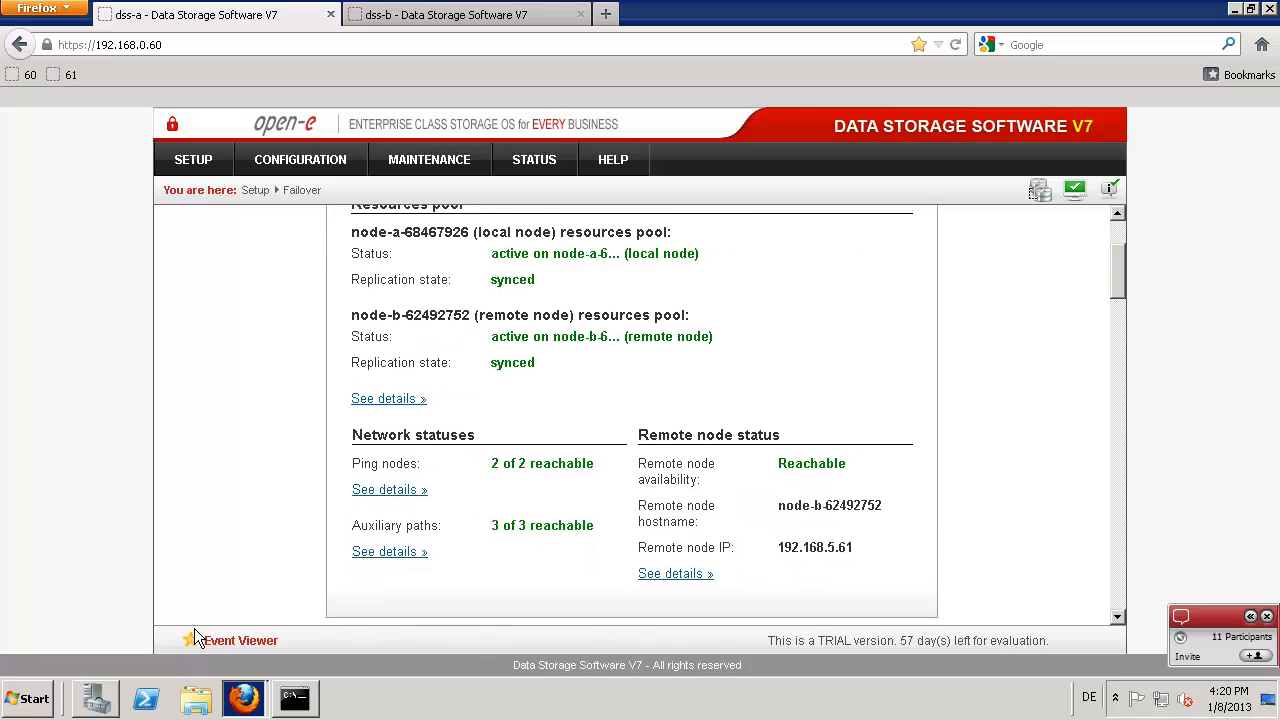
# Step: Open the Windows iSCSI Initiator and check the connection status of target0 and target1
pyautogui.click(34, 700)
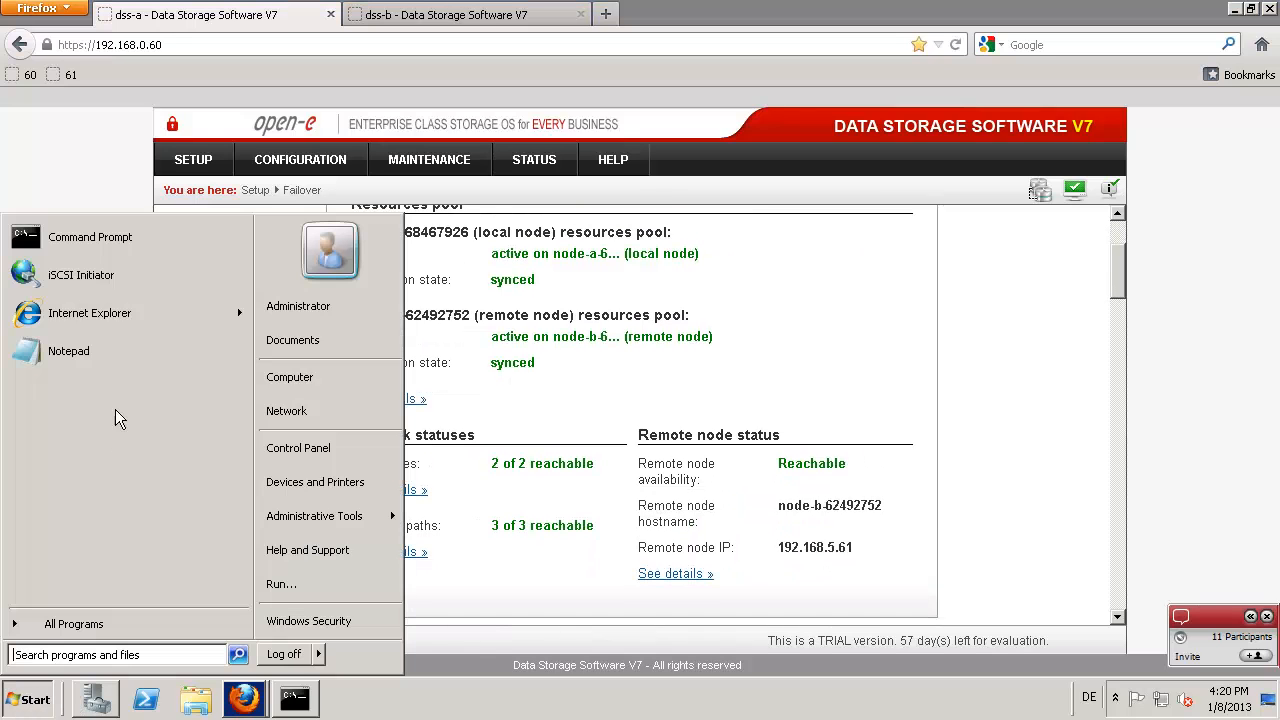
pyautogui.click(103, 284)
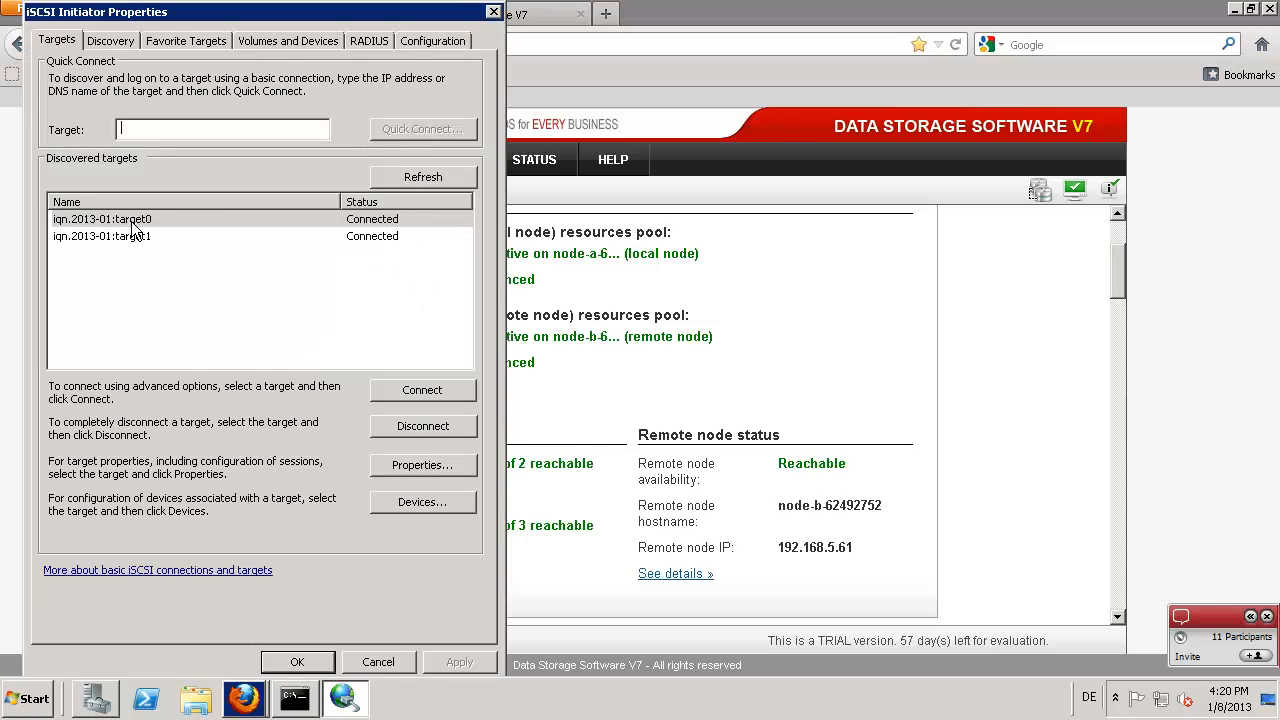
pyautogui.click(132, 221)
pyautogui.click(140, 238)
pyautogui.click(193, 218)
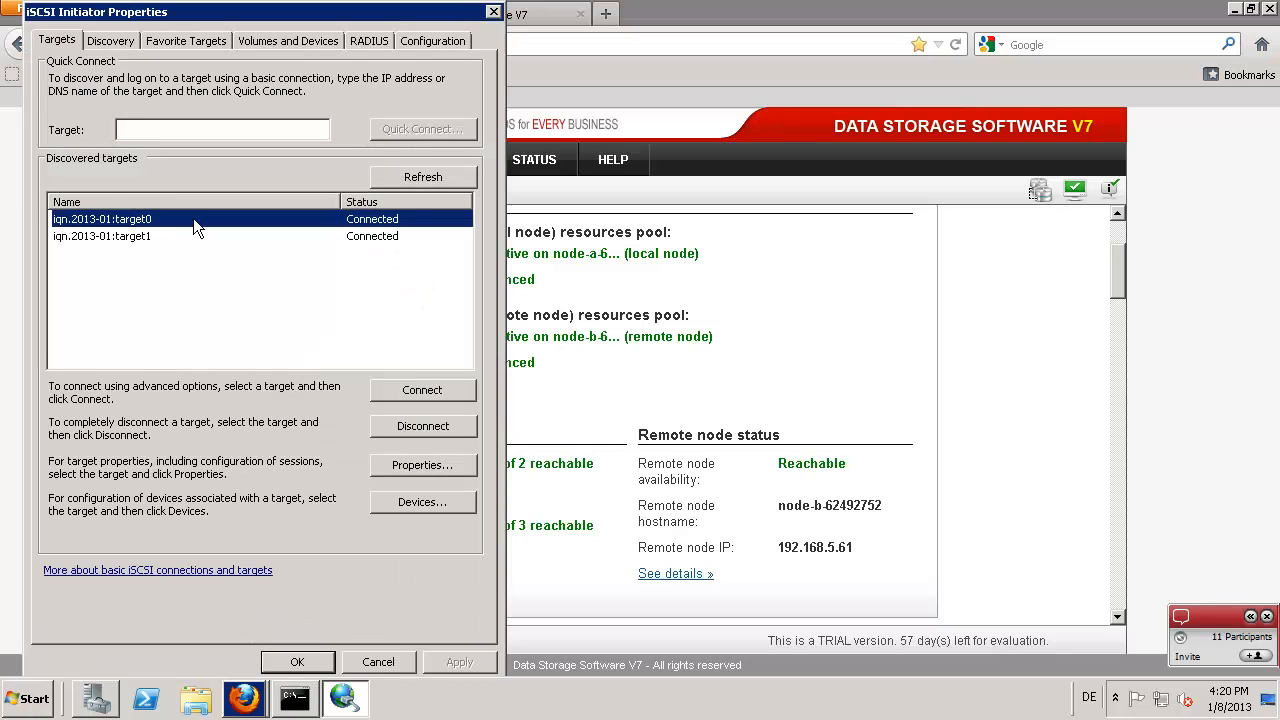
pyautogui.click(174, 234)
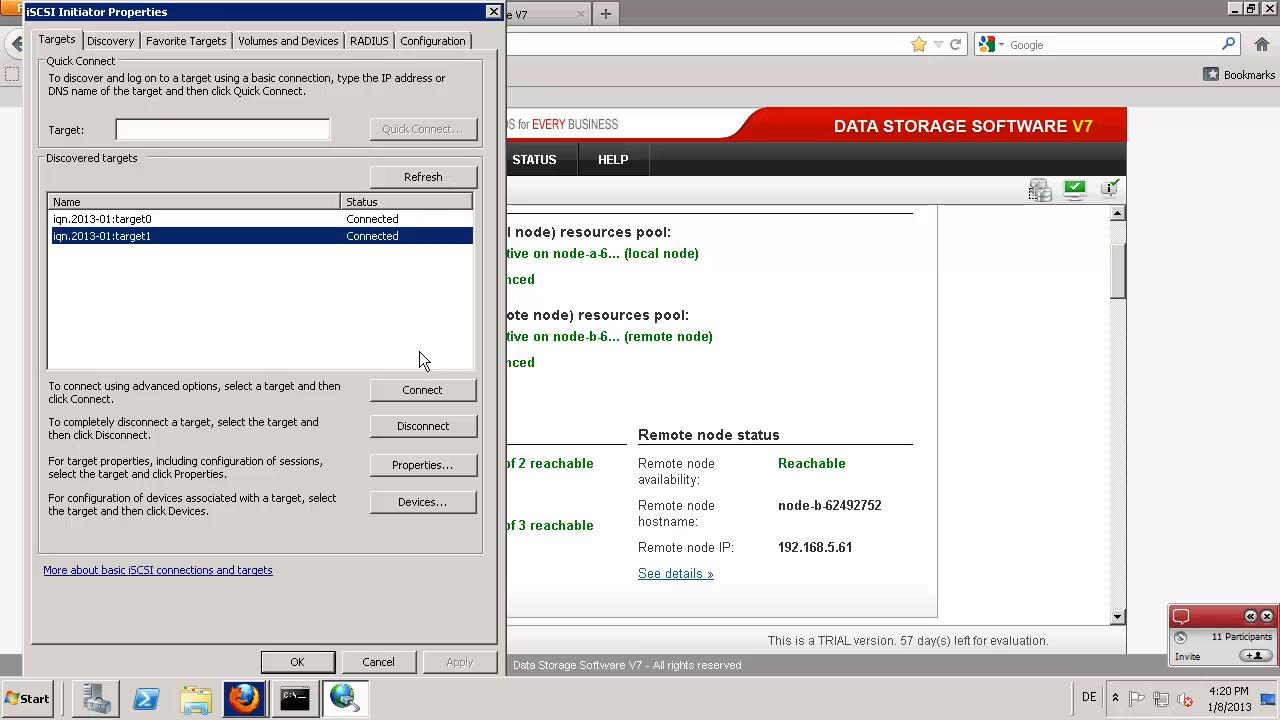
# Step: Switch to Windows Explorer and look through the contents of drives E: and F:
pyautogui.click(196, 698)
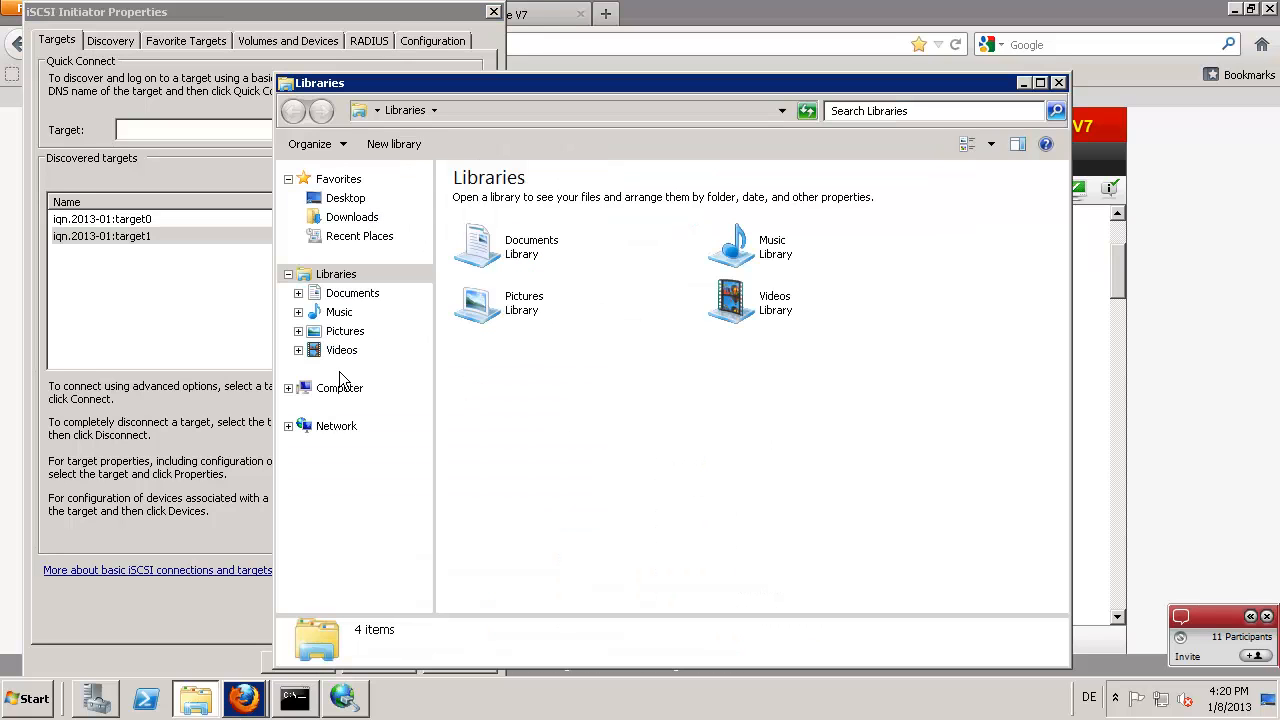
pyautogui.click(338, 388)
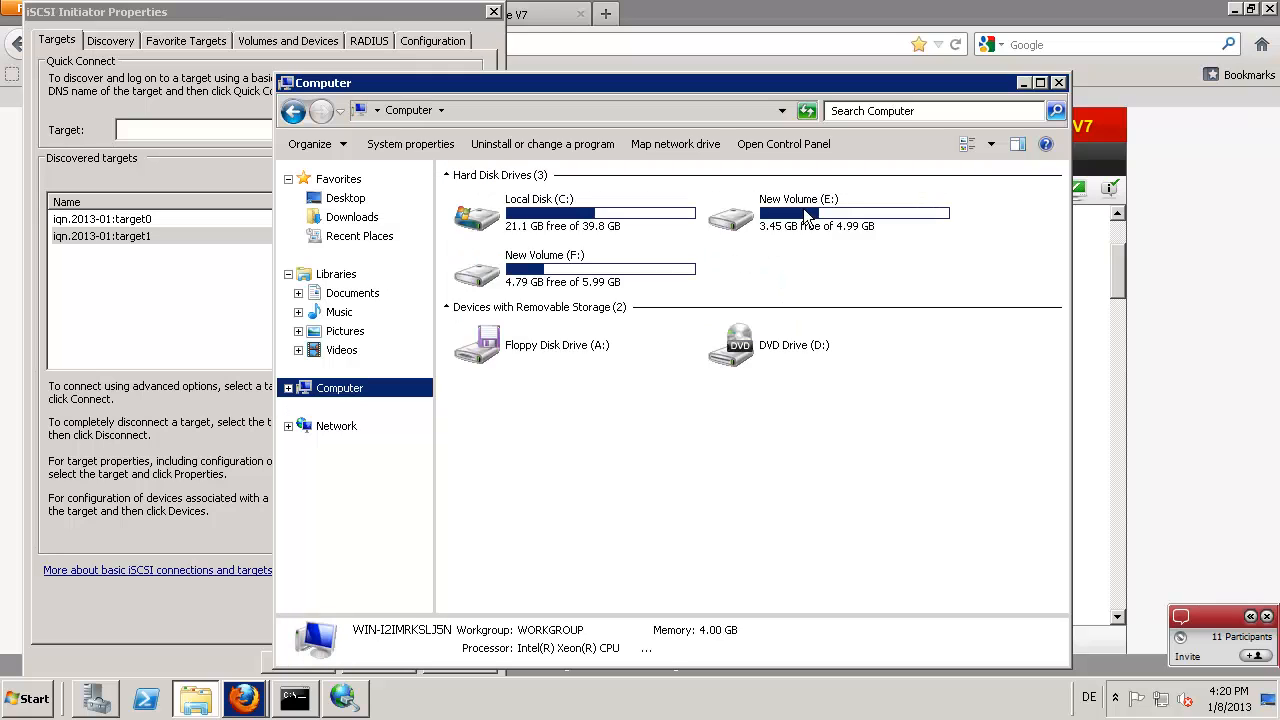
pyautogui.click(806, 214)
pyautogui.doubleClick(804, 208)
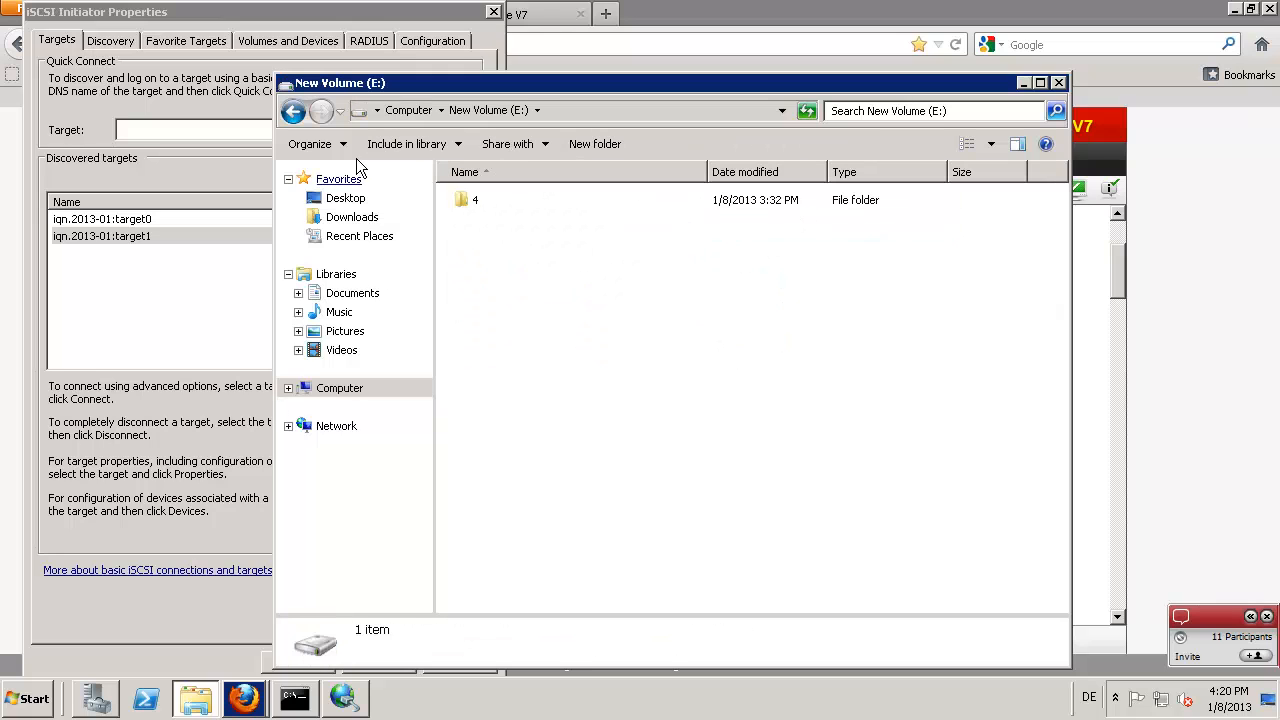
pyautogui.click(293, 111)
pyautogui.doubleClick(530, 270)
pyautogui.click(293, 111)
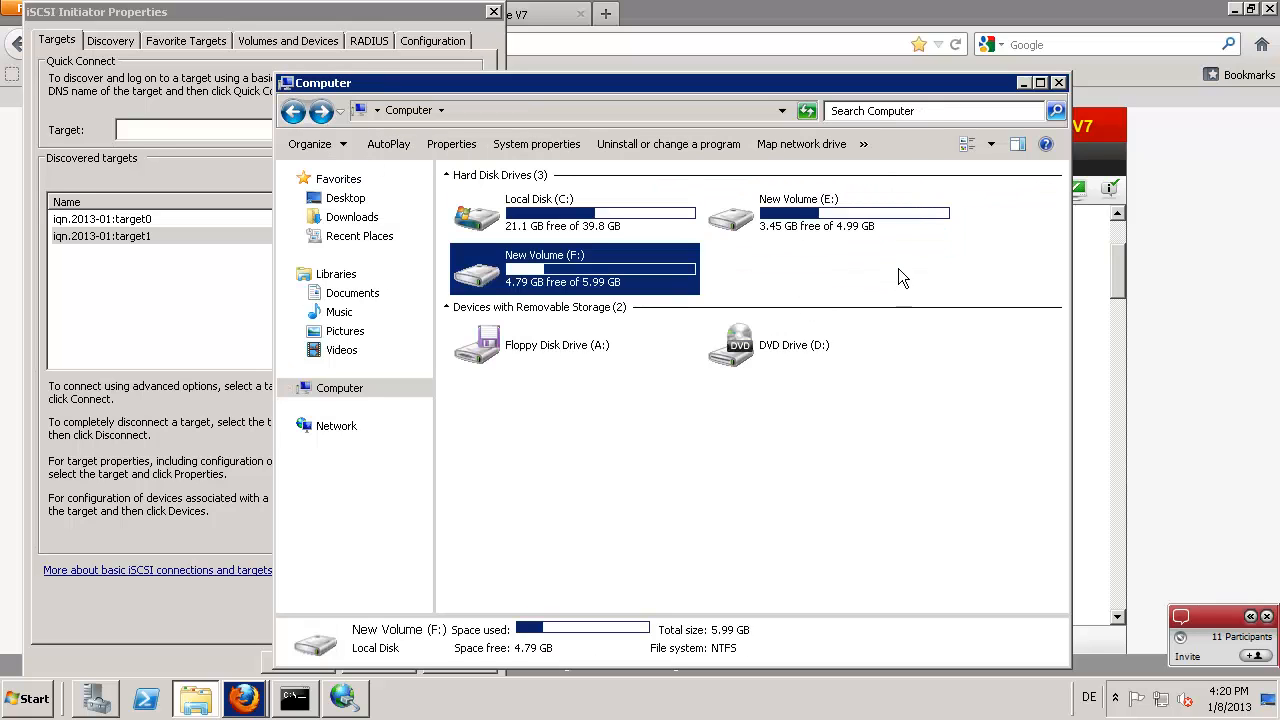
# Step: Clear the desktop by minimizing the Computer and Firefox windows and closing the iSCSI Initiator, Command Prompt and Downloads windows
pyautogui.click(98, 698)
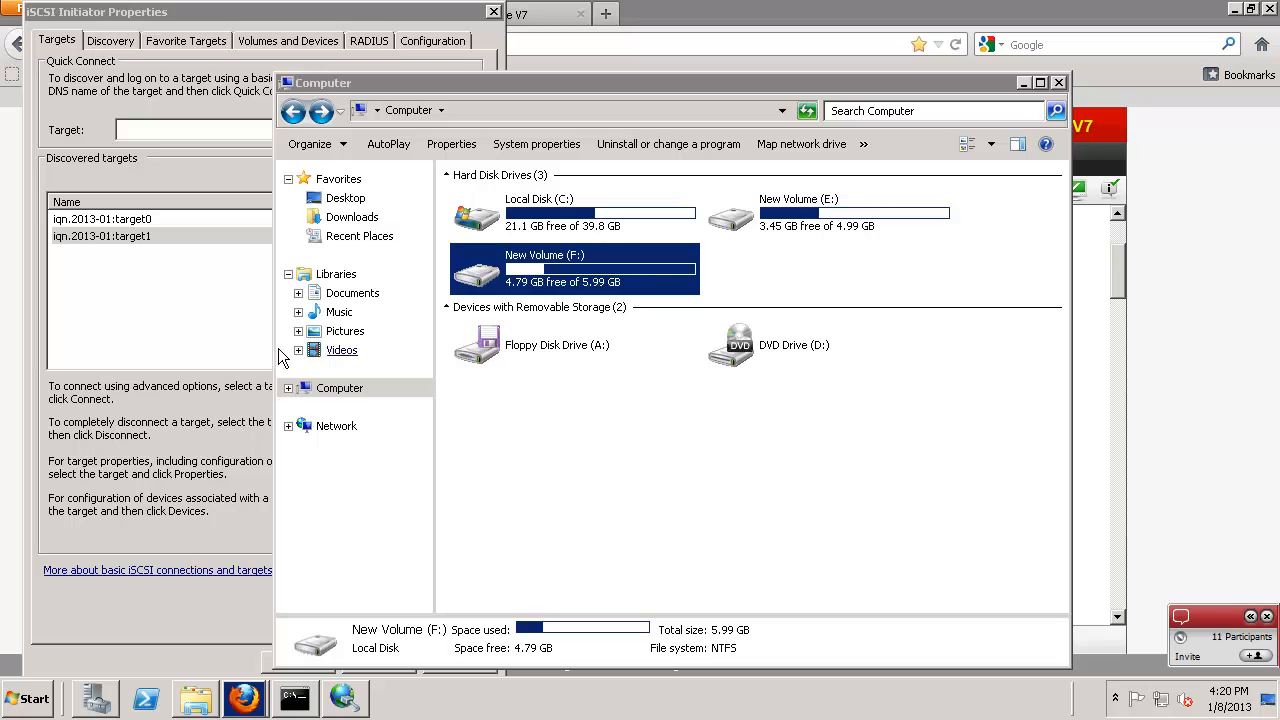
pyautogui.click(1022, 83)
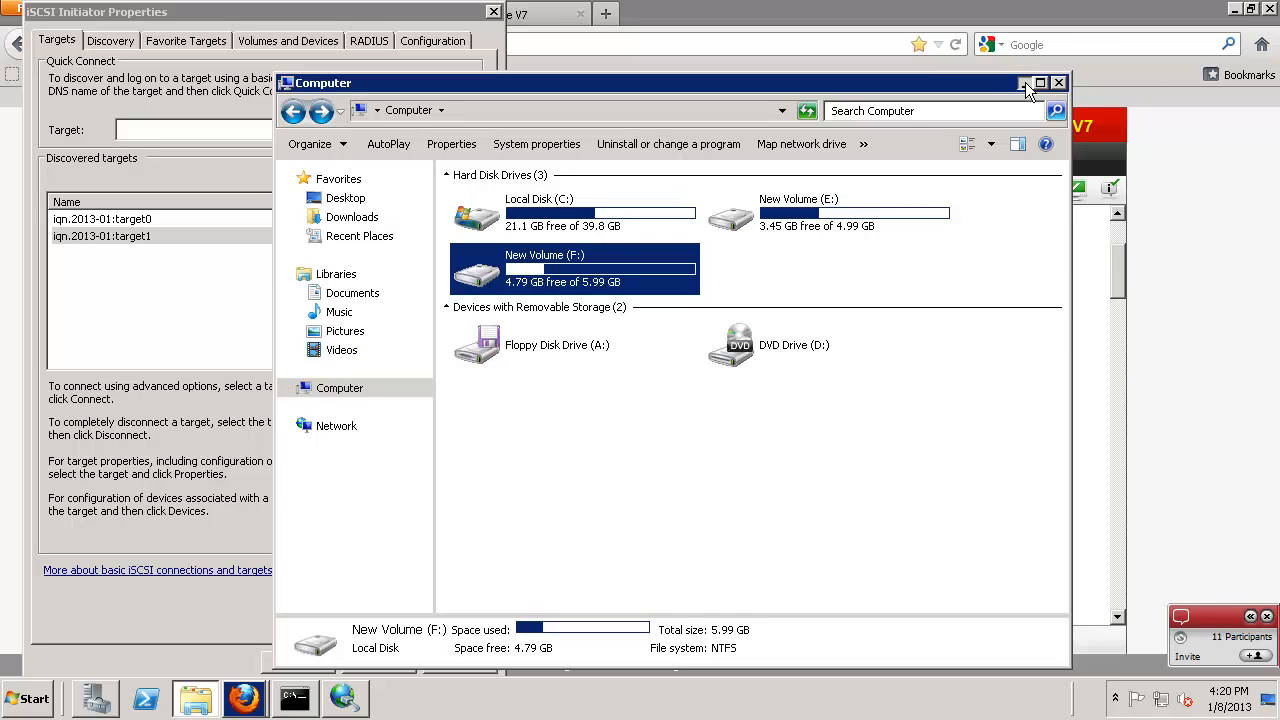
pyautogui.click(493, 12)
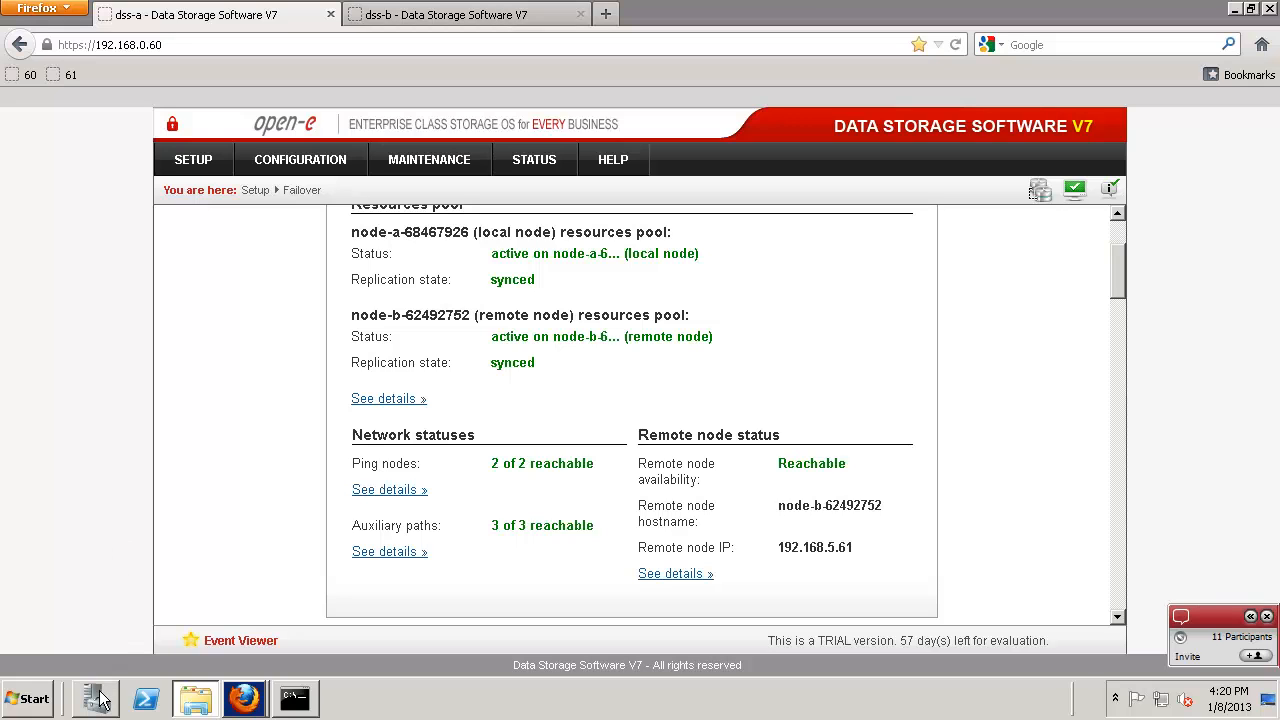
pyautogui.click(1234, 8)
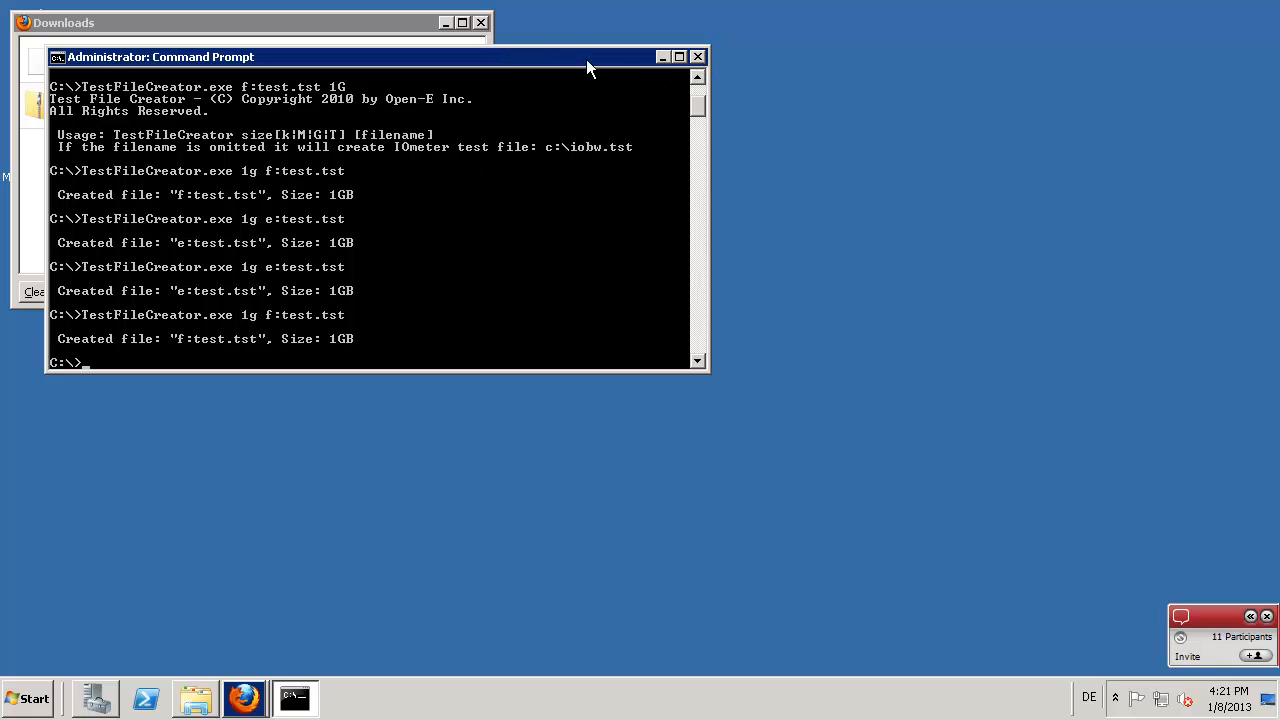
pyautogui.click(700, 57)
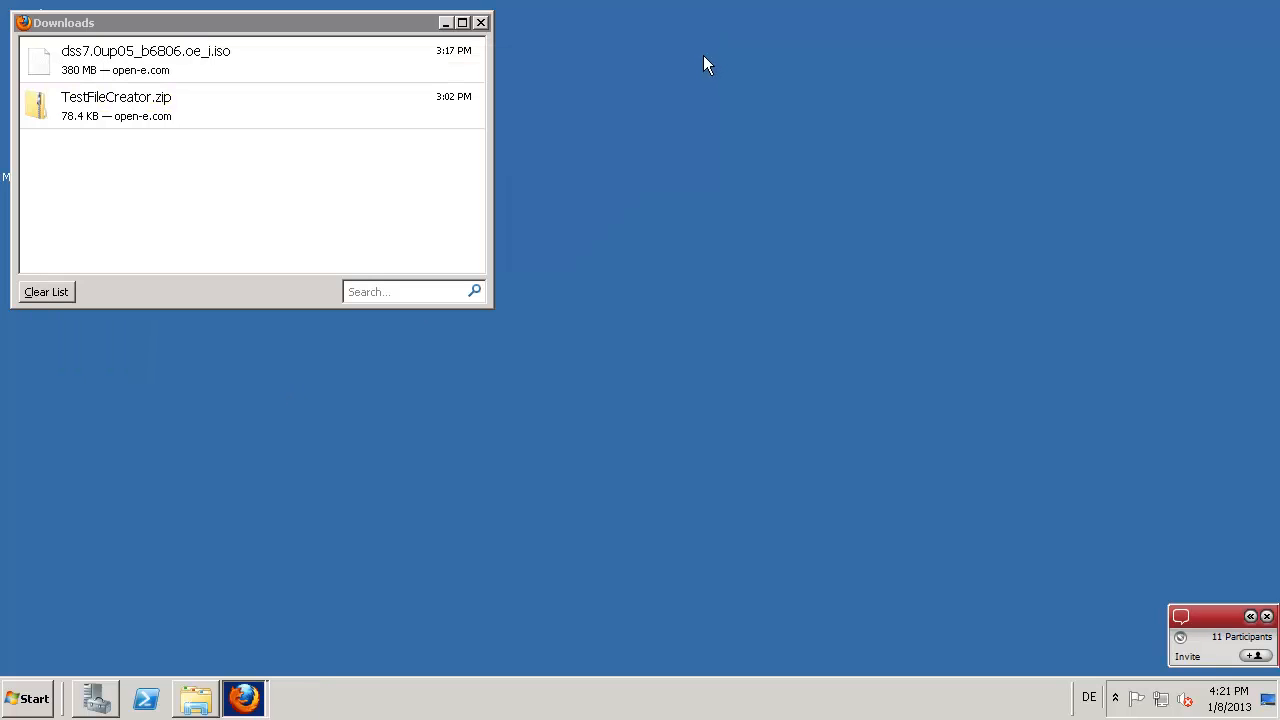
pyautogui.click(481, 22)
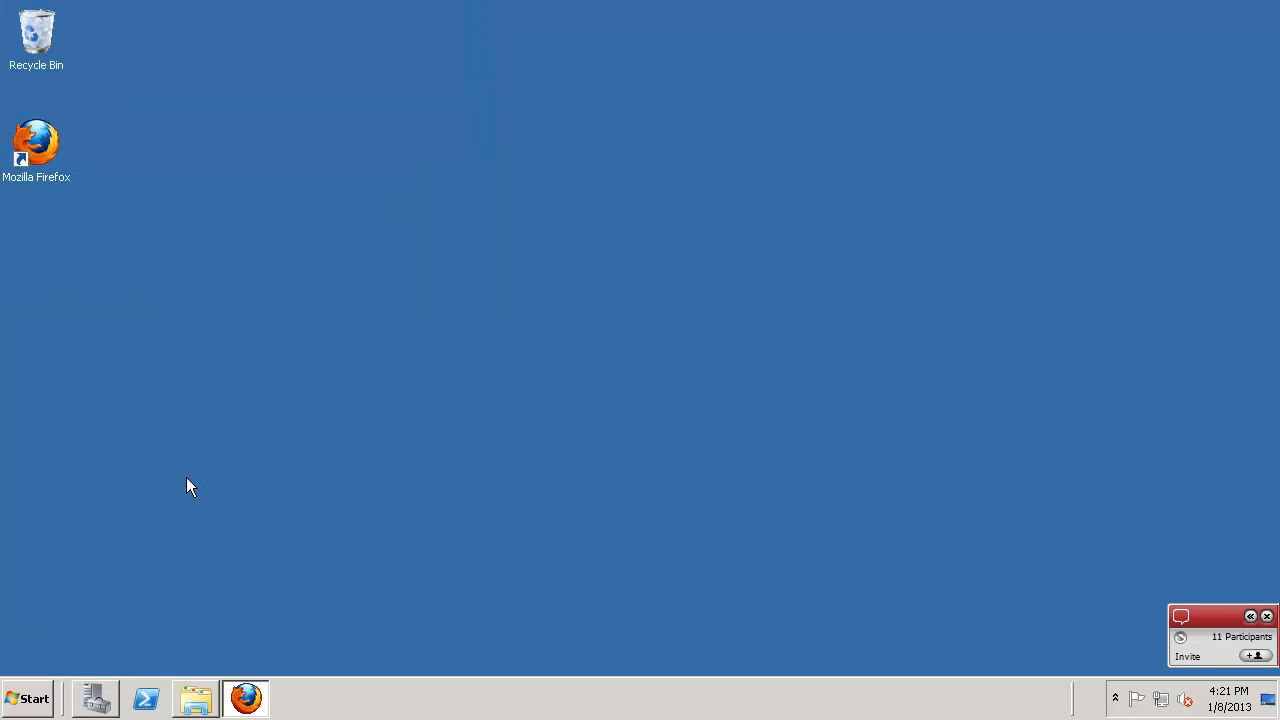
# Step: Try to bring the running Server Manager window to the front, restoring Firefox along the way
pyautogui.click(33, 700)
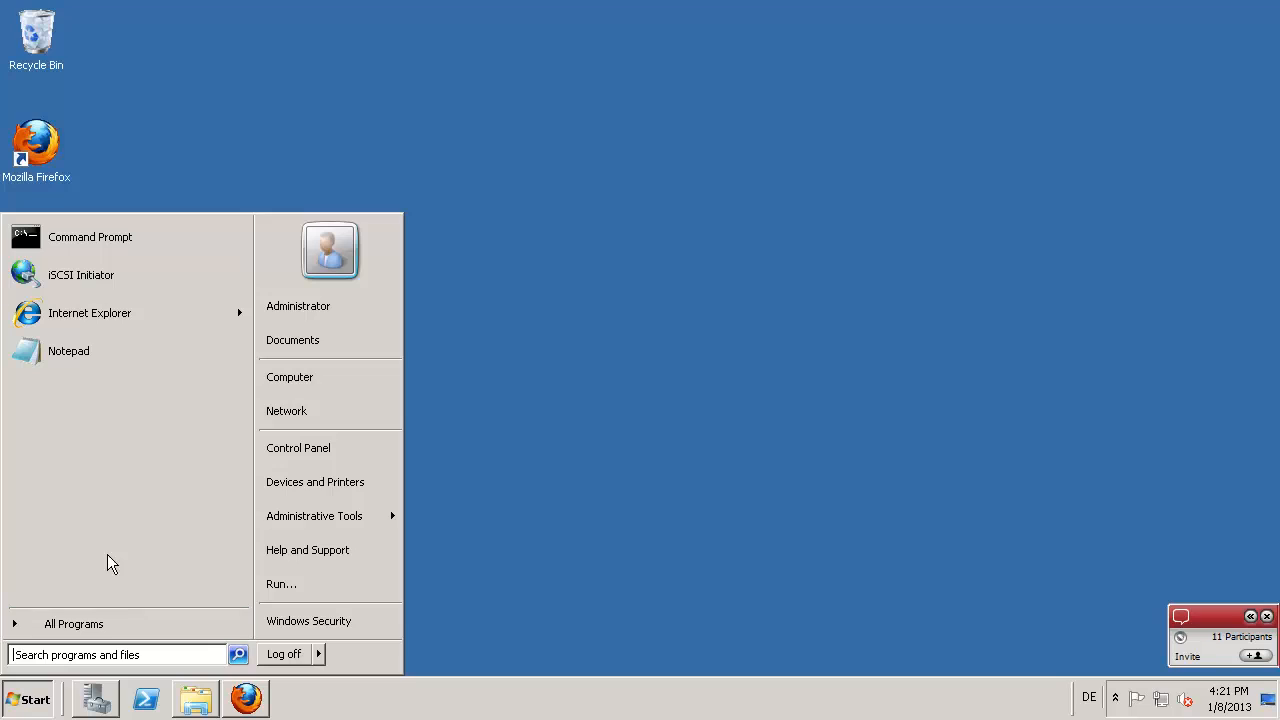
pyautogui.click(104, 702)
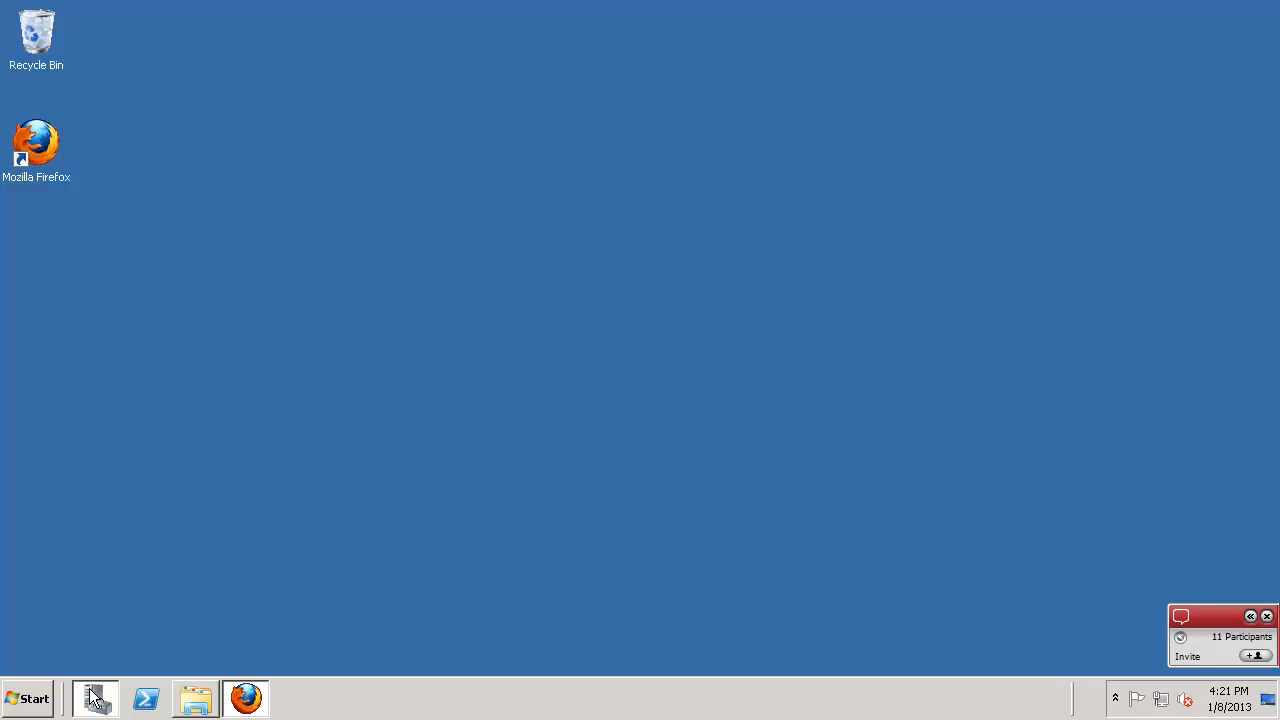
pyautogui.hotkey('alt', 'Tab')
pyautogui.hotkey('alt', 'Tab')
pyautogui.hotkey('alt', 'Tab')
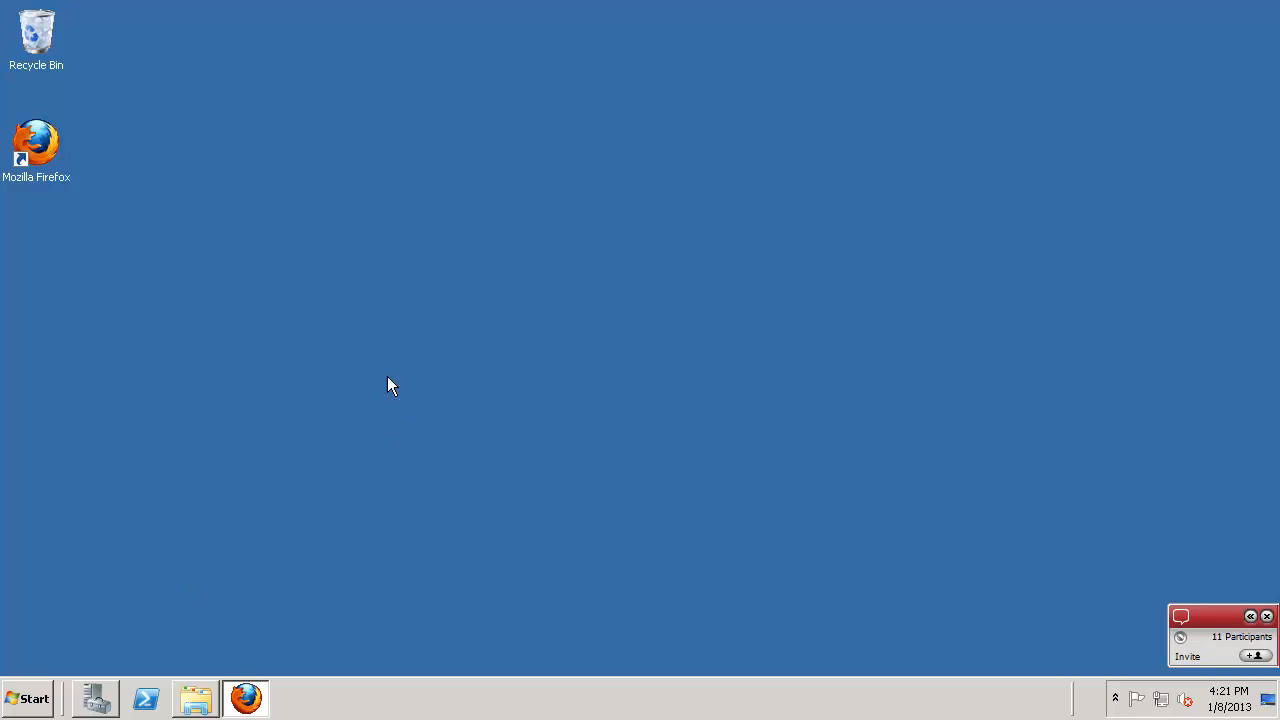
pyautogui.click(258, 698)
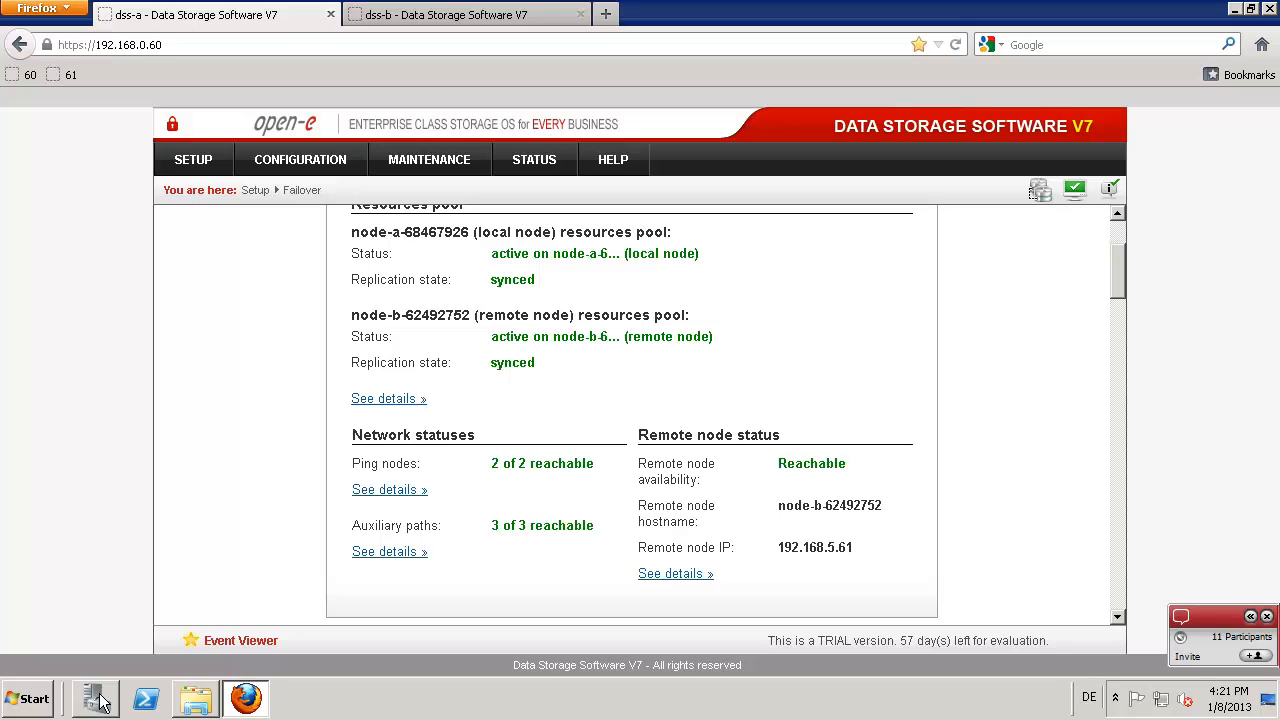
pyautogui.click(34, 700)
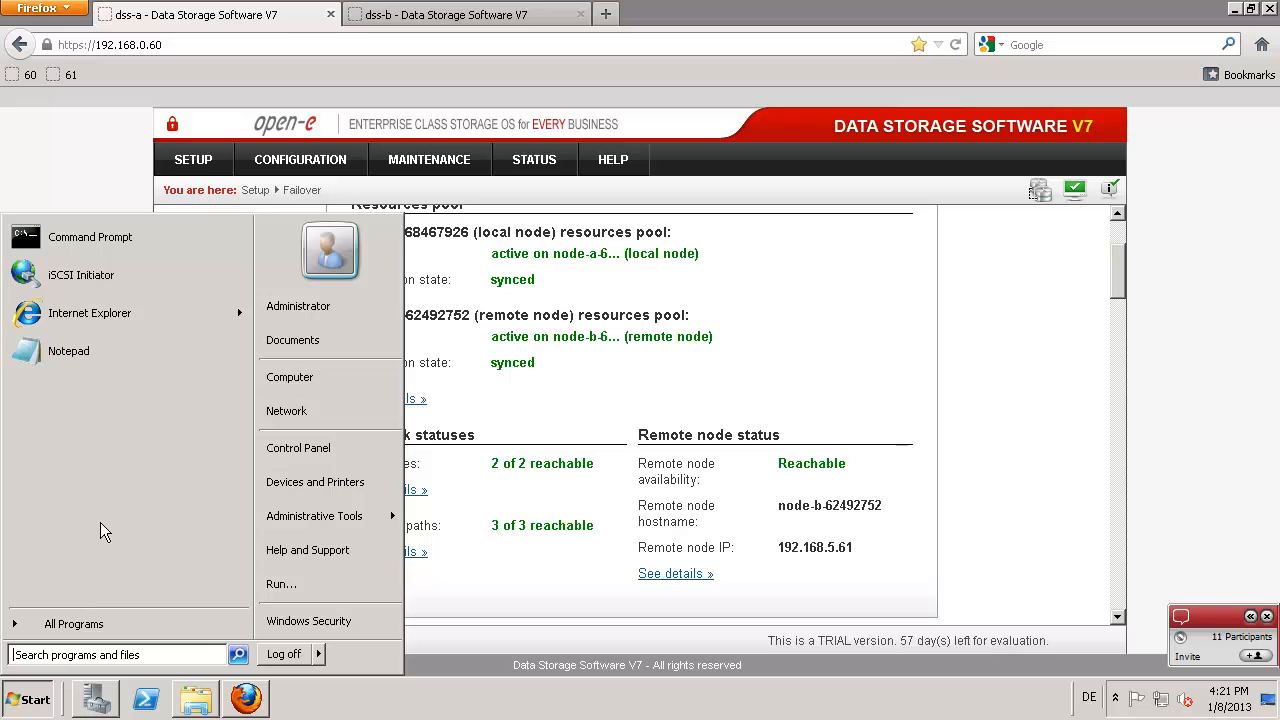
pyautogui.hotkey('alt', 'Tab')
pyautogui.hotkey('alt', 'Tab')
pyautogui.hotkey('alt', 'Tab')
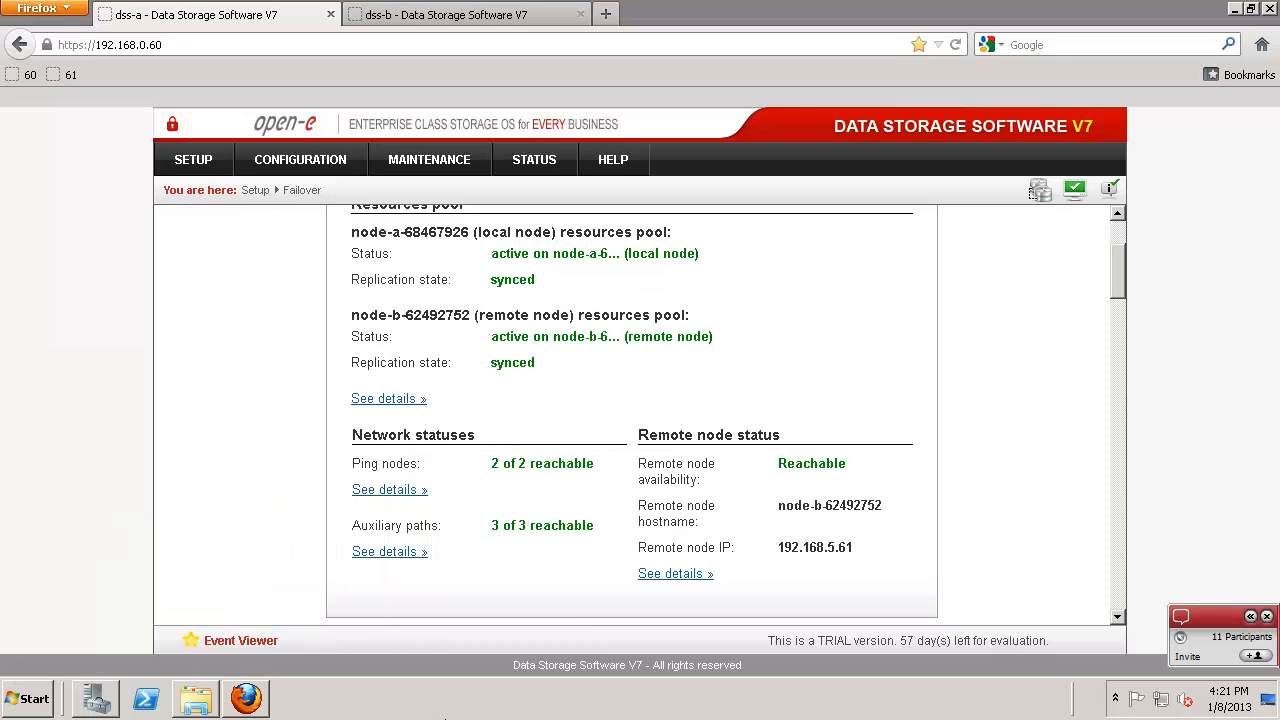
# Step: End the unresponsive Server Manager application in Windows Task Manager, then close Task Manager
pyautogui.rightClick(530, 708)
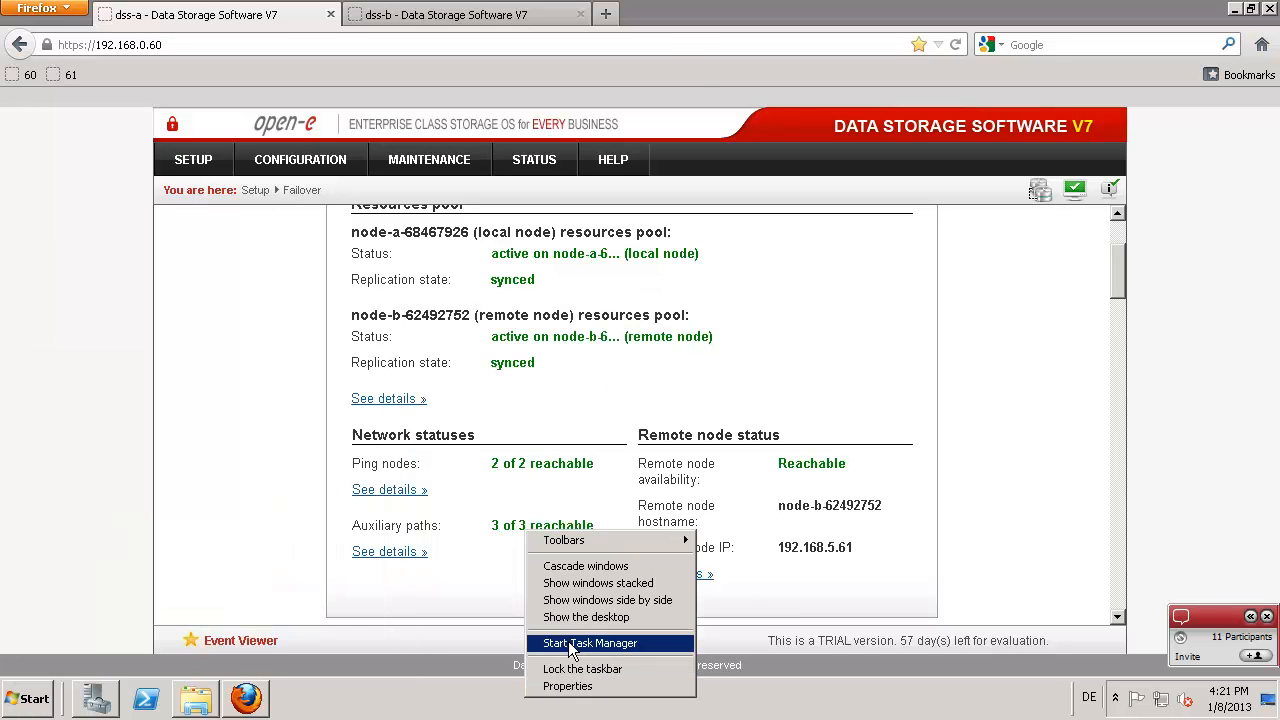
pyautogui.click(569, 645)
pyautogui.click(73, 72)
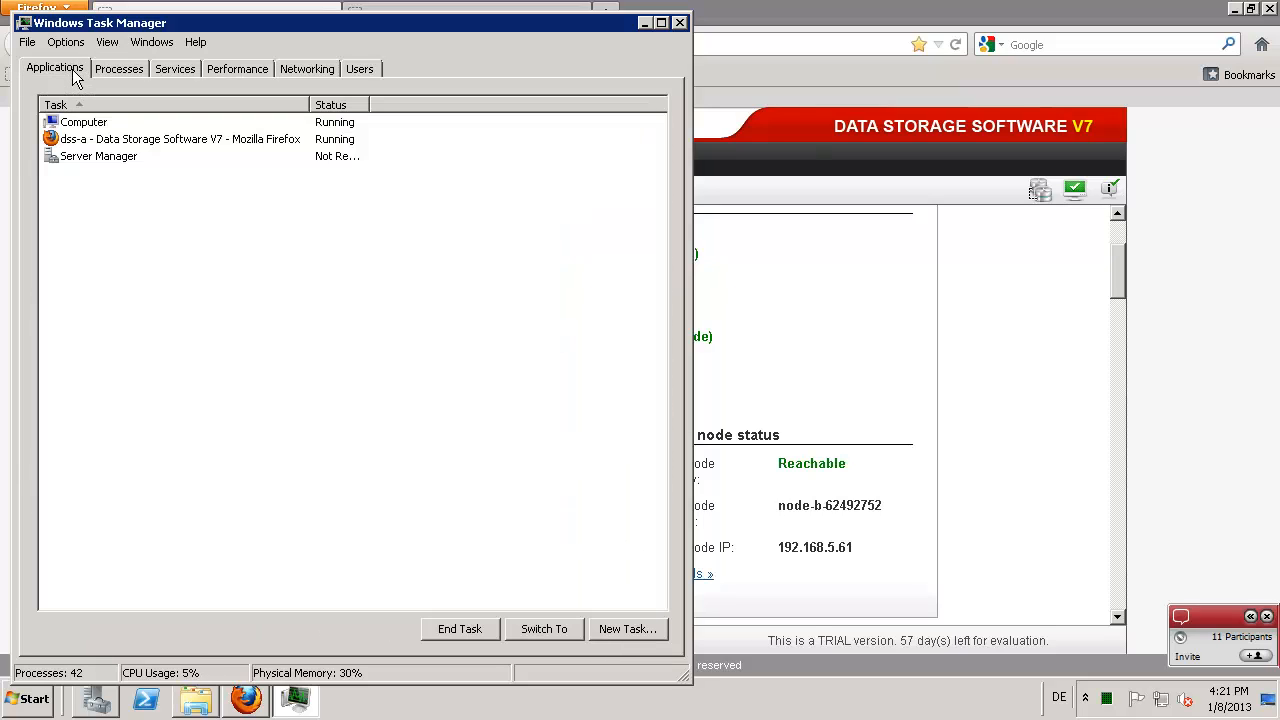
pyautogui.click(113, 158)
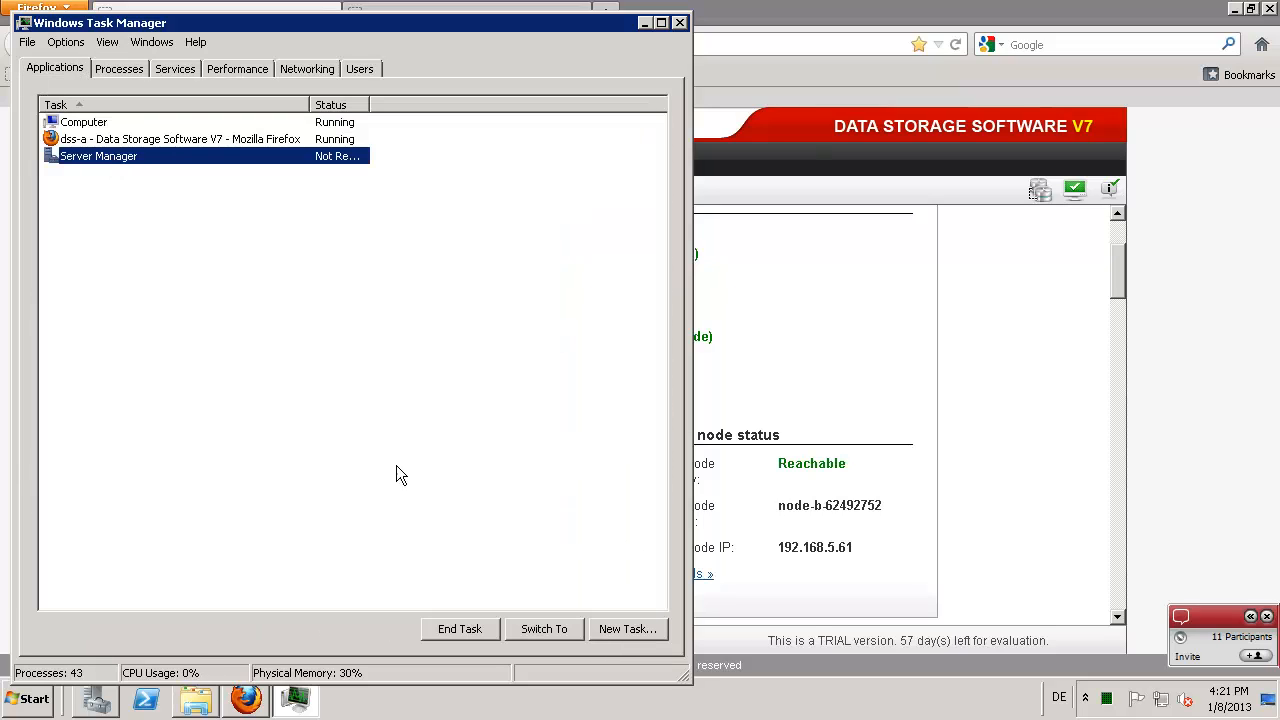
pyautogui.click(460, 630)
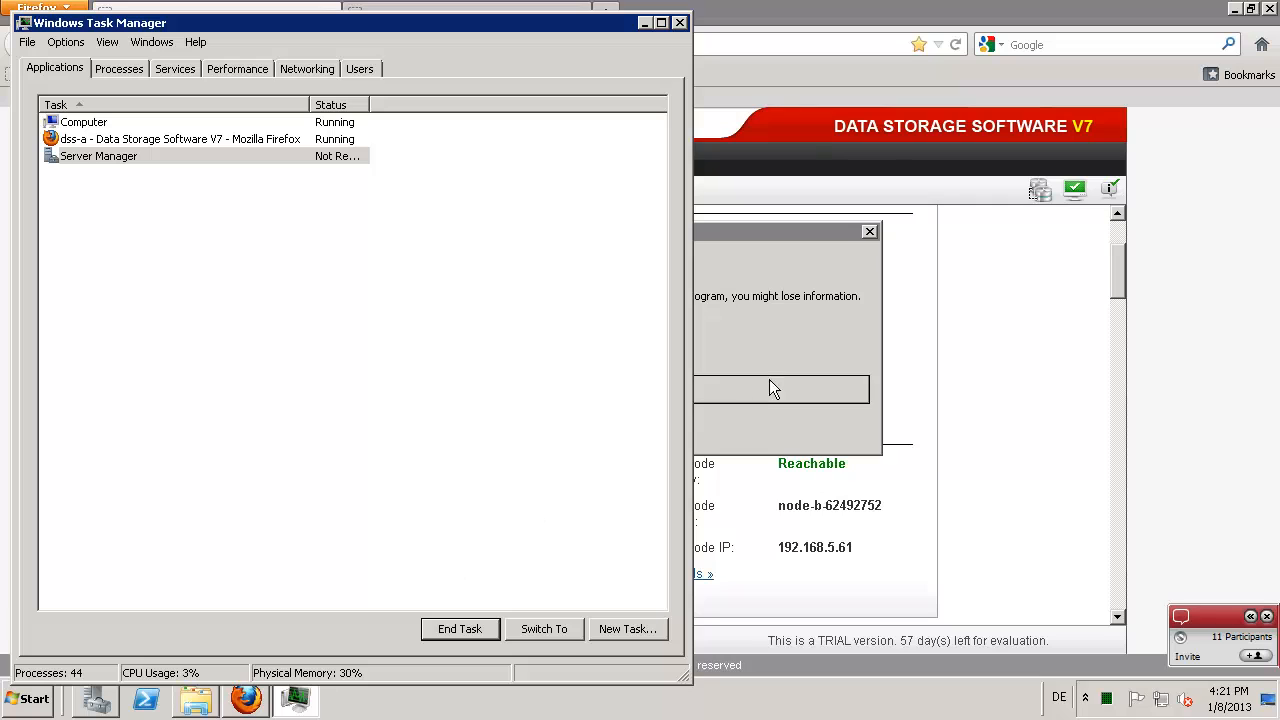
pyautogui.click(814, 355)
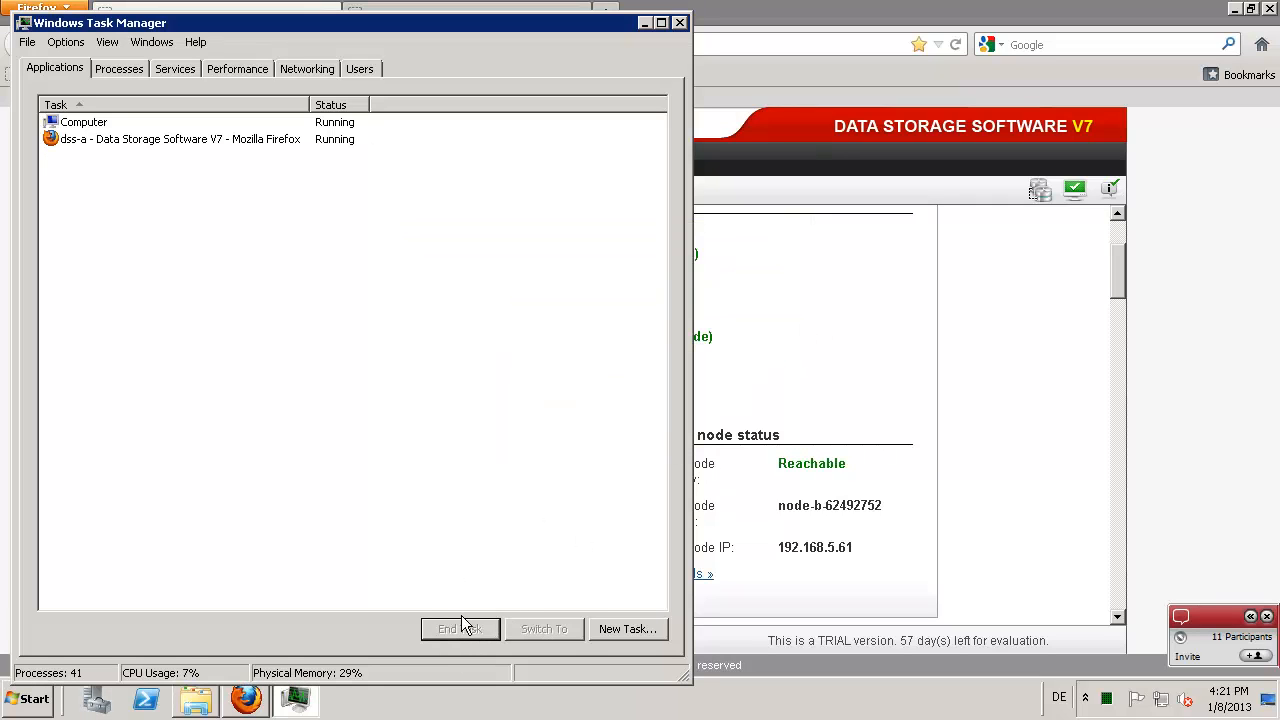
pyautogui.click(679, 22)
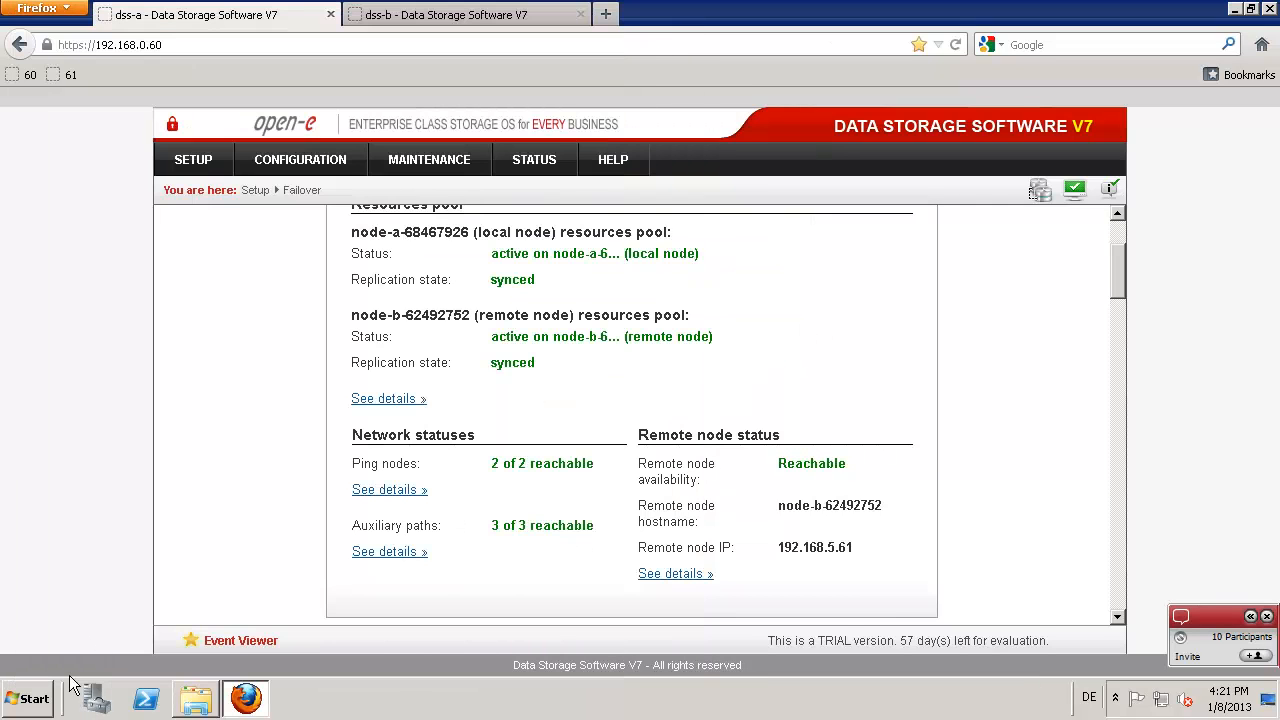
# Step: Reopen Server Manager, maximize it, and examine the E: and F: volumes on Disk 1 and Disk 2 in Disk Management
pyautogui.click(96, 698)
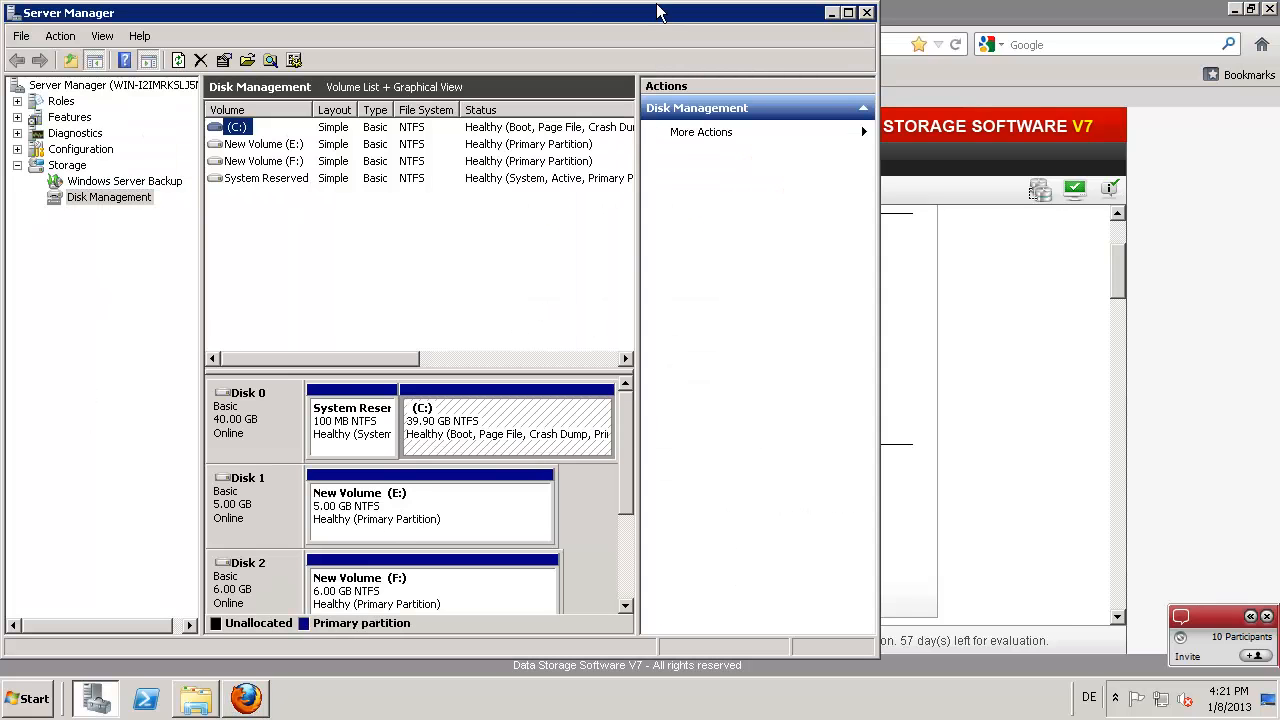
pyautogui.doubleClick(571, 14)
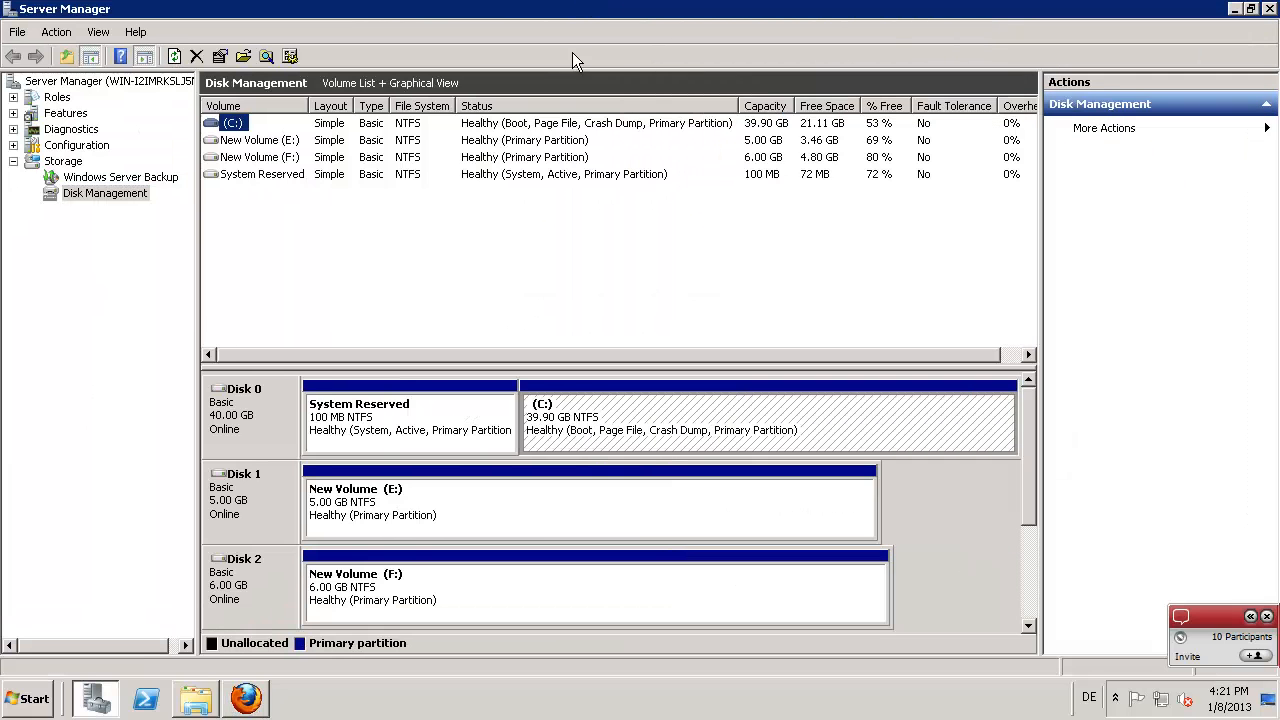
pyautogui.click(402, 528)
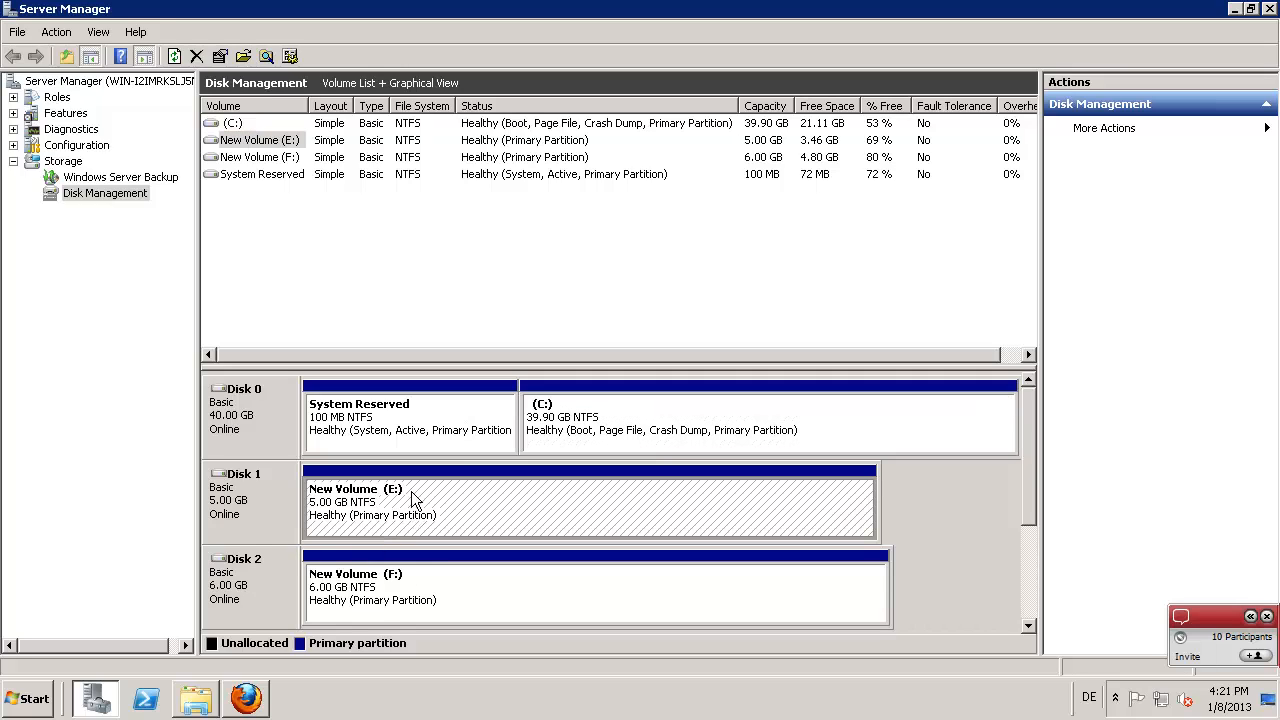
pyautogui.click(418, 593)
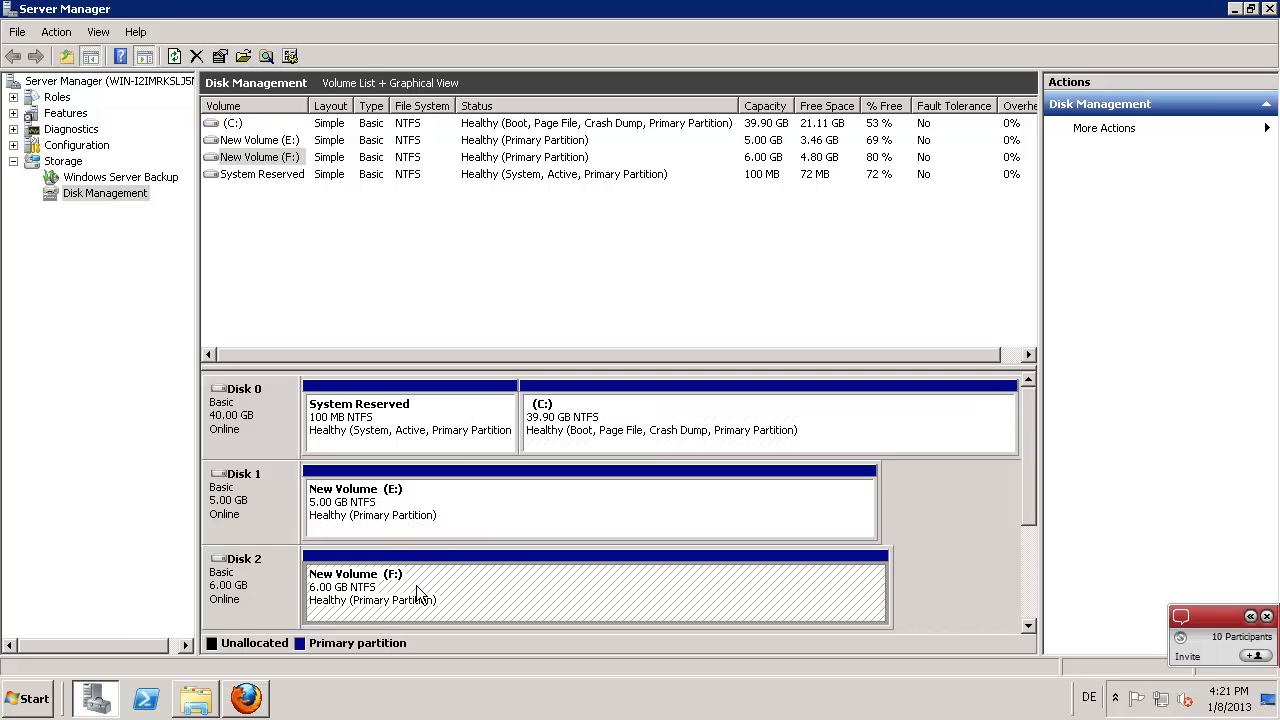
# Step: Compare the E: volume on Disk 1 with the F: volume on Disk 2, then minimize Server Manager to return to Firefox
pyautogui.click(372, 502)
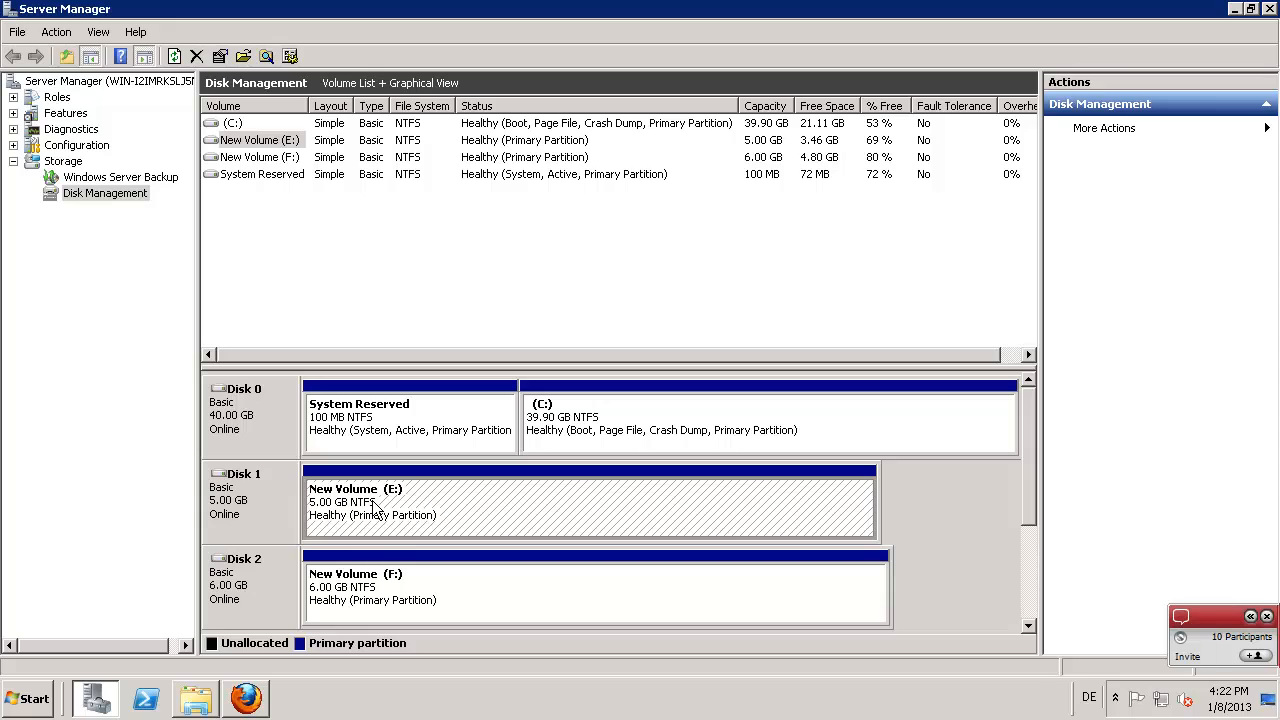
pyautogui.click(390, 588)
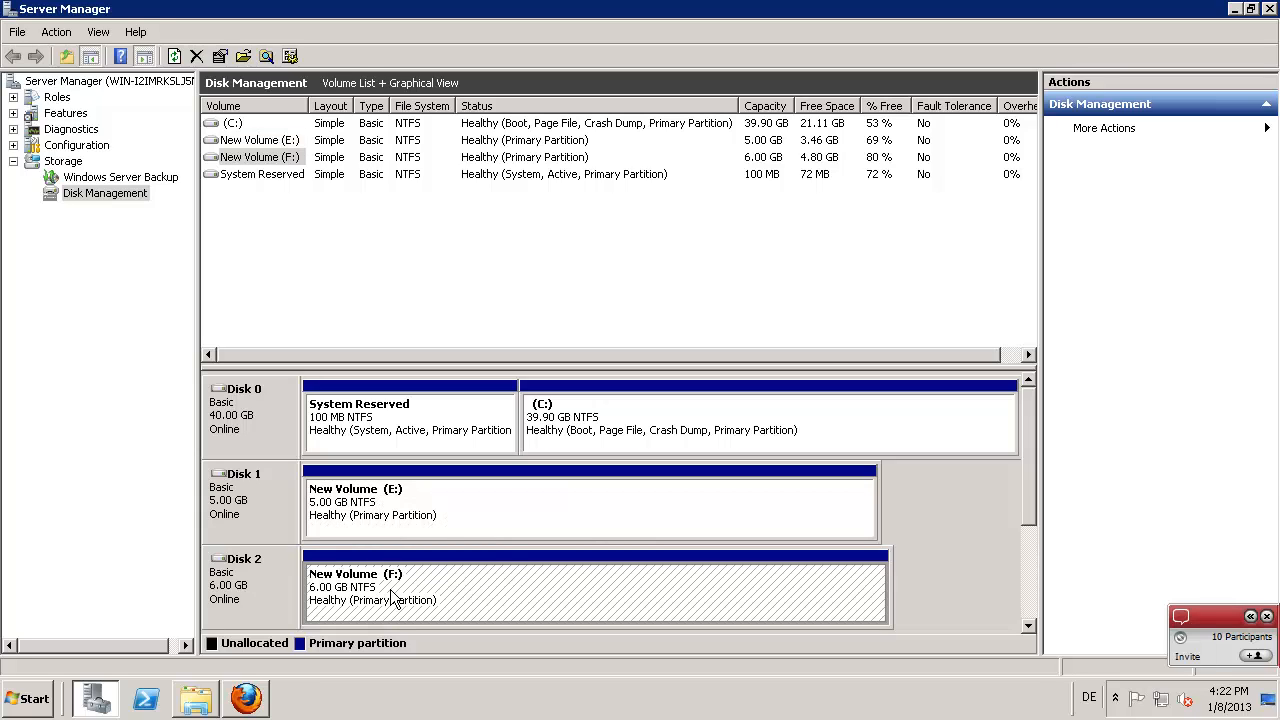
pyautogui.click(1234, 8)
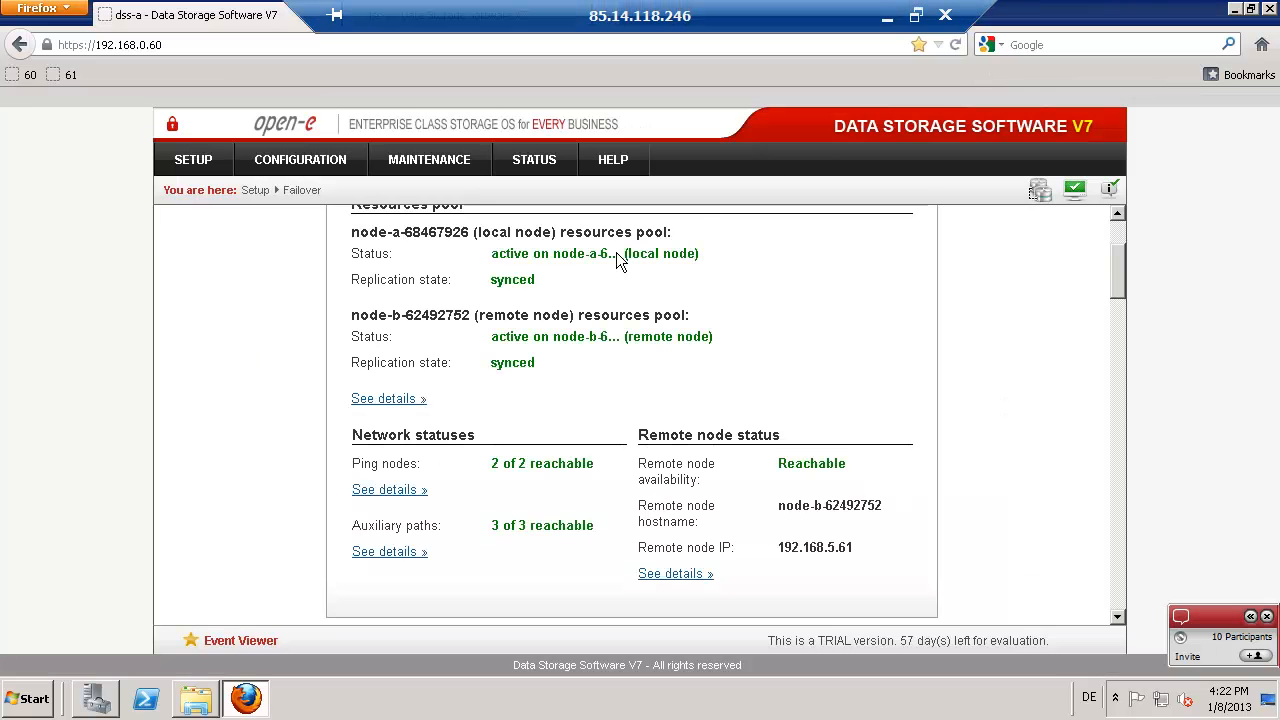
# Step: Open the volume groups on dss-a and examine the units and logical volumes of vg01
pyautogui.click(285, 160)
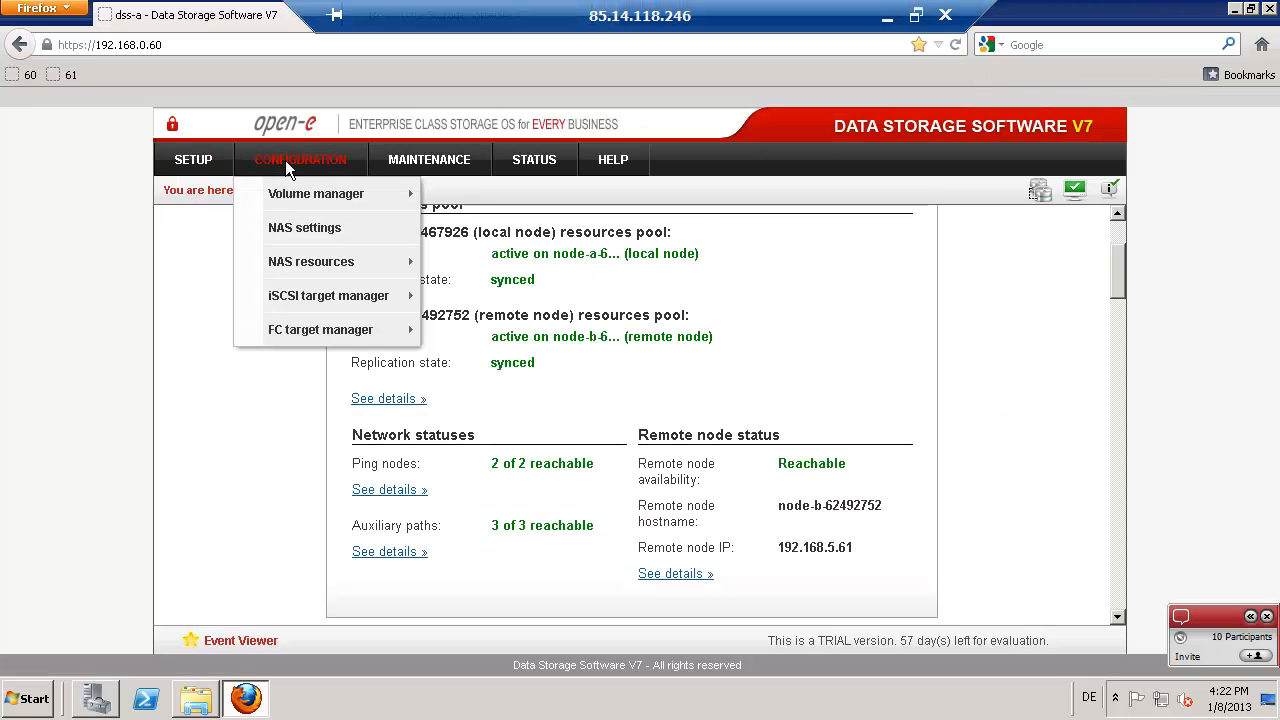
pyautogui.moveTo(376, 190)
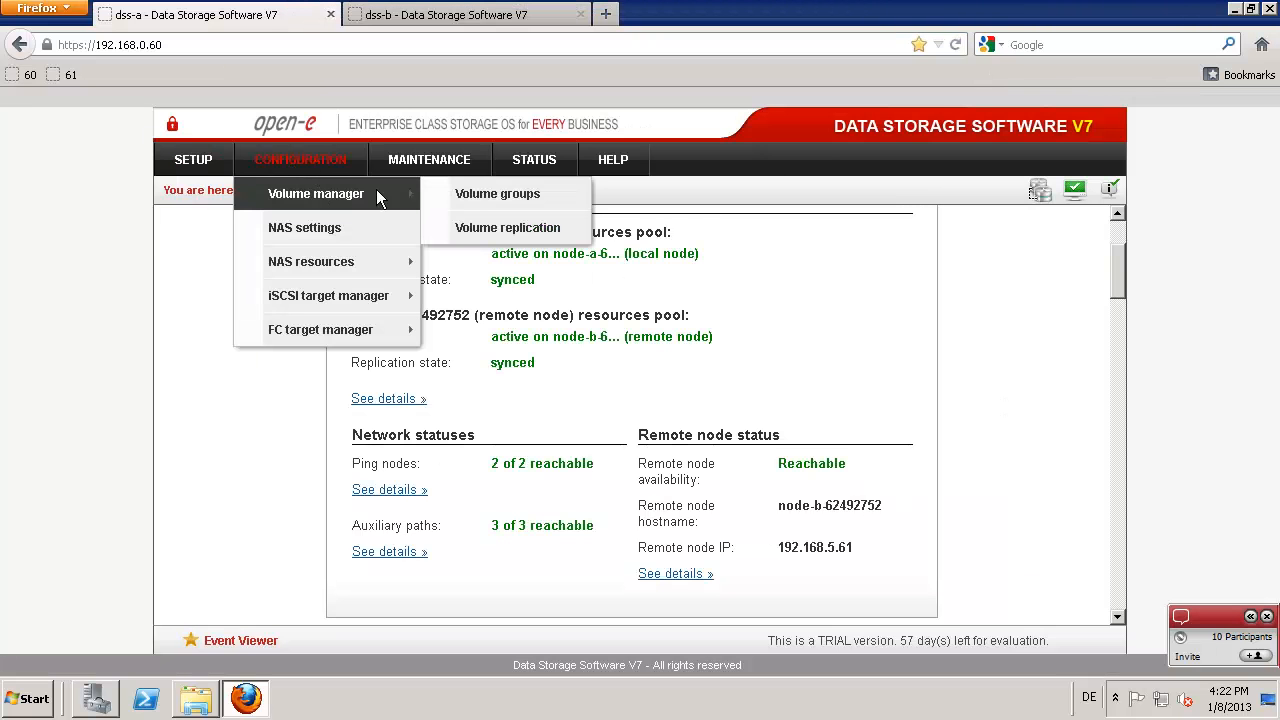
pyautogui.click(462, 195)
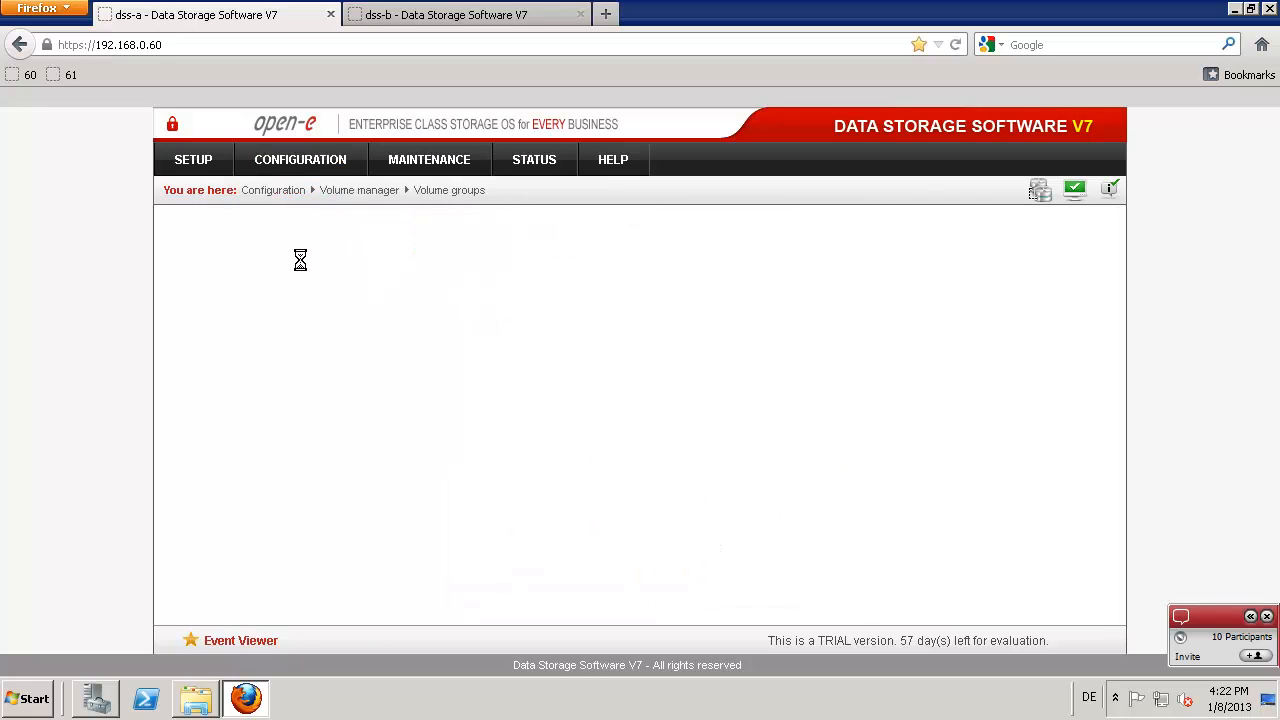
pyautogui.click(216, 310)
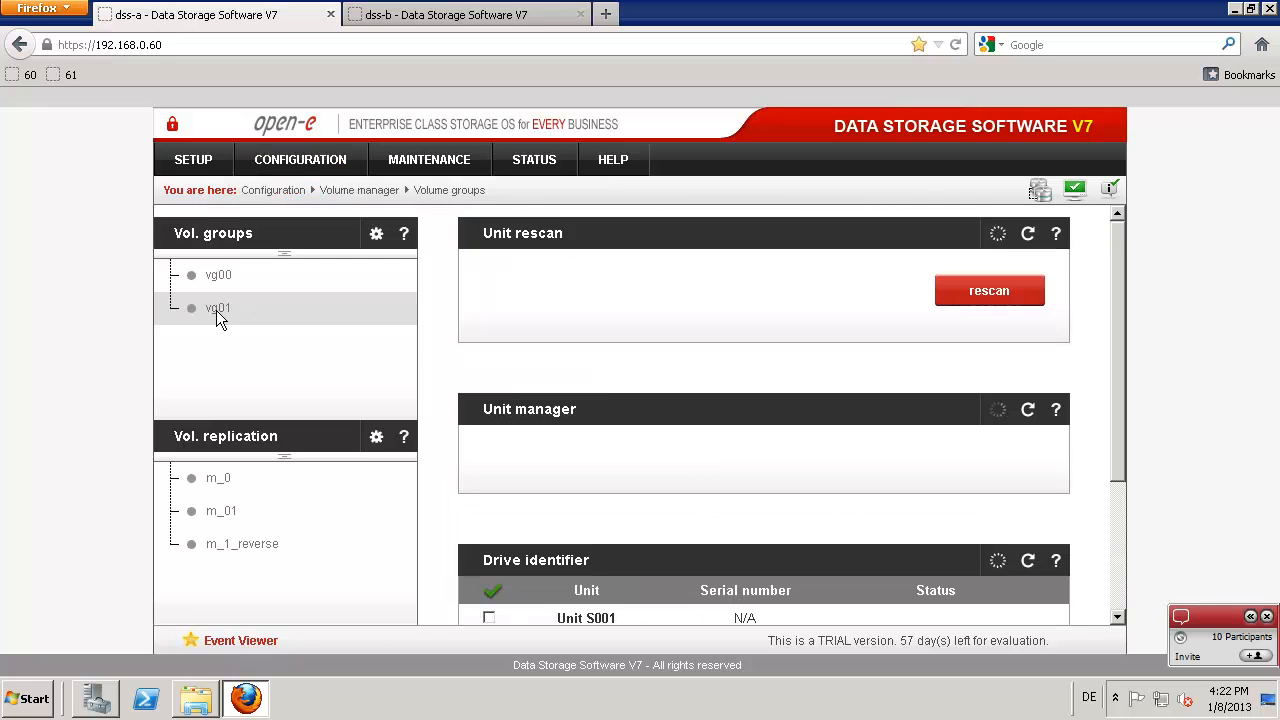
pyautogui.scroll(-6, 216, 310)
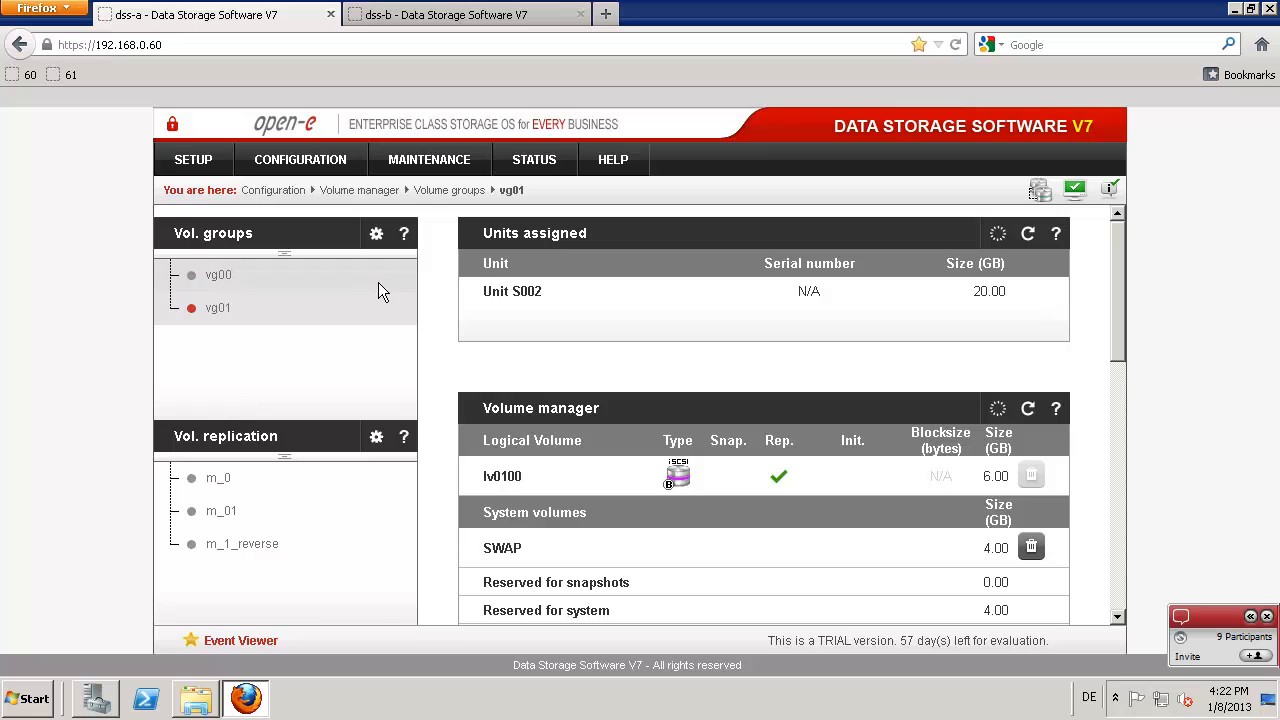
# Step: Open the iSCSI targets on dss-a and examine the volumes assigned to target0
pyautogui.click(316, 167)
pyautogui.moveTo(325, 297)
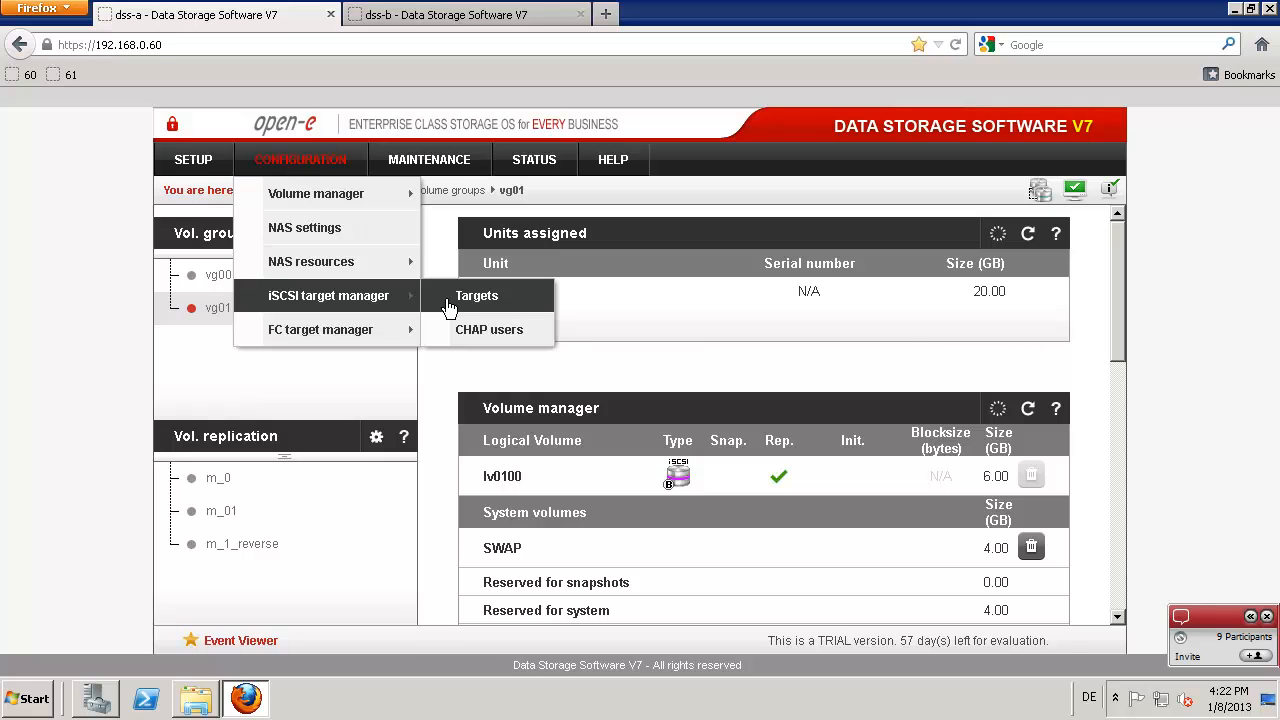
pyautogui.click(449, 300)
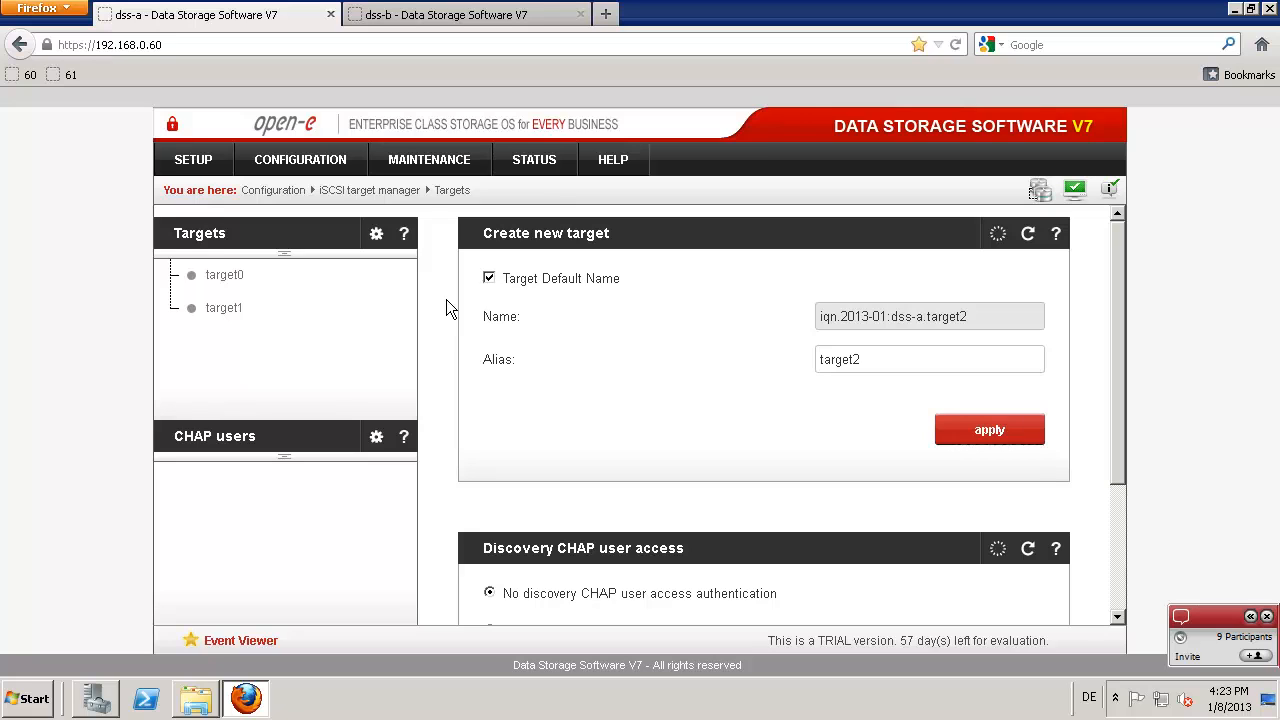
pyautogui.click(220, 276)
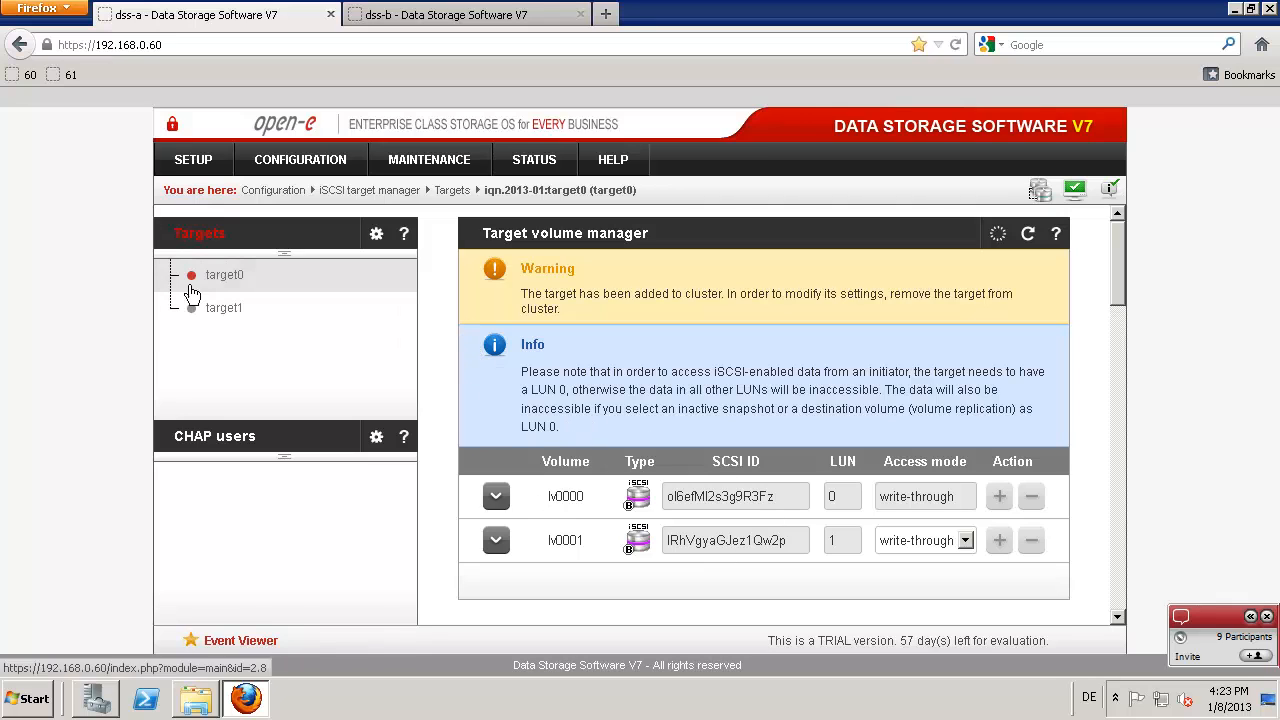
# Step: Return to target0 from the iSCSI targets overview and examine the details and SCSI ID of volume lv0001
pyautogui.moveTo(289, 161)
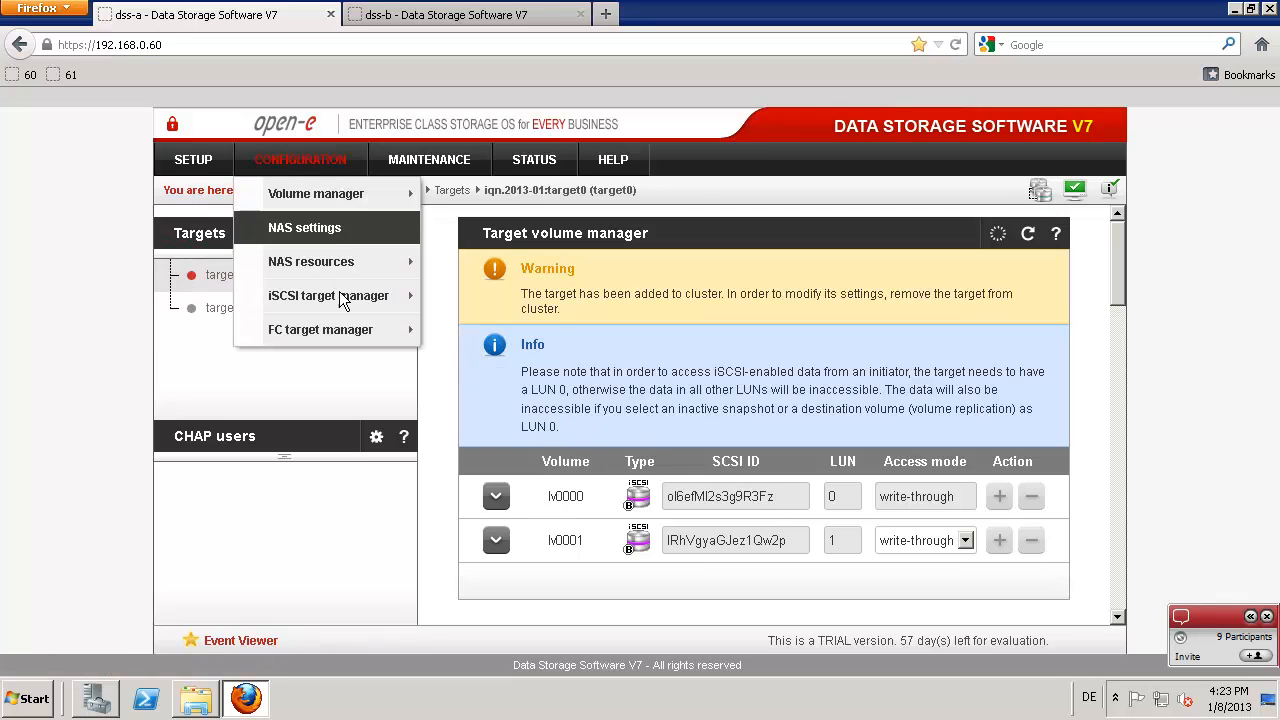
pyautogui.moveTo(340, 296)
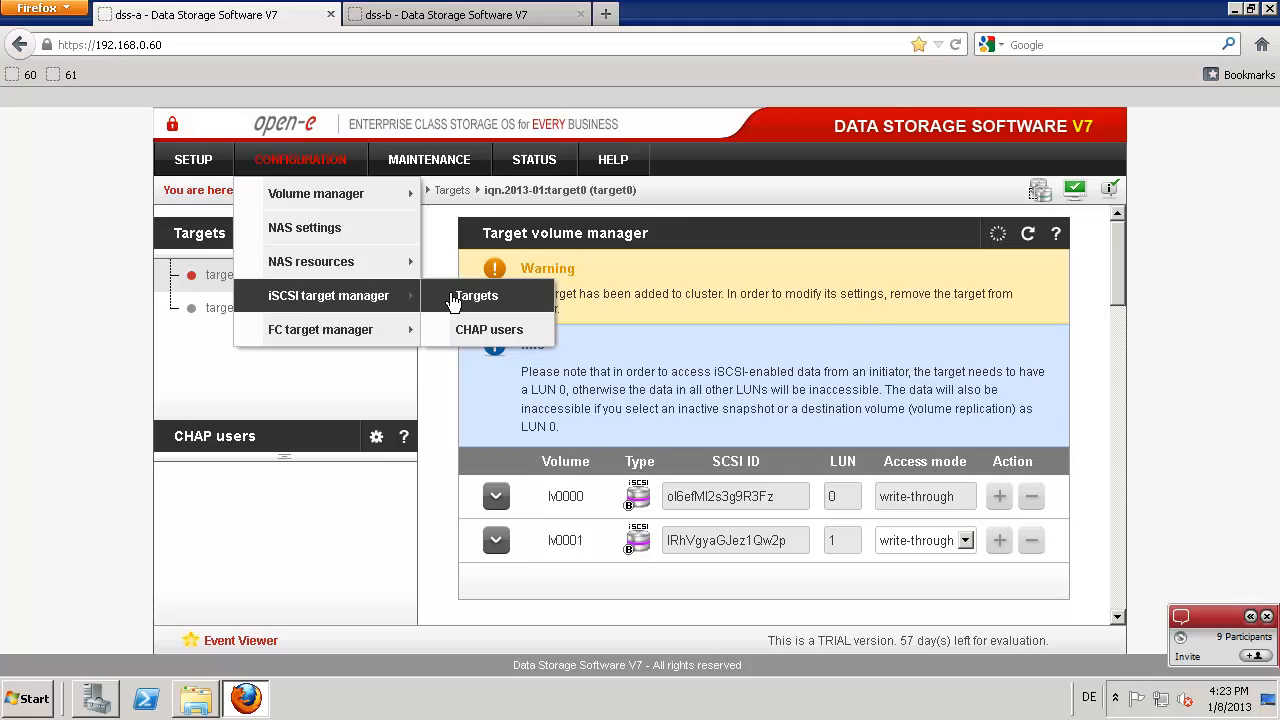
pyautogui.click(458, 296)
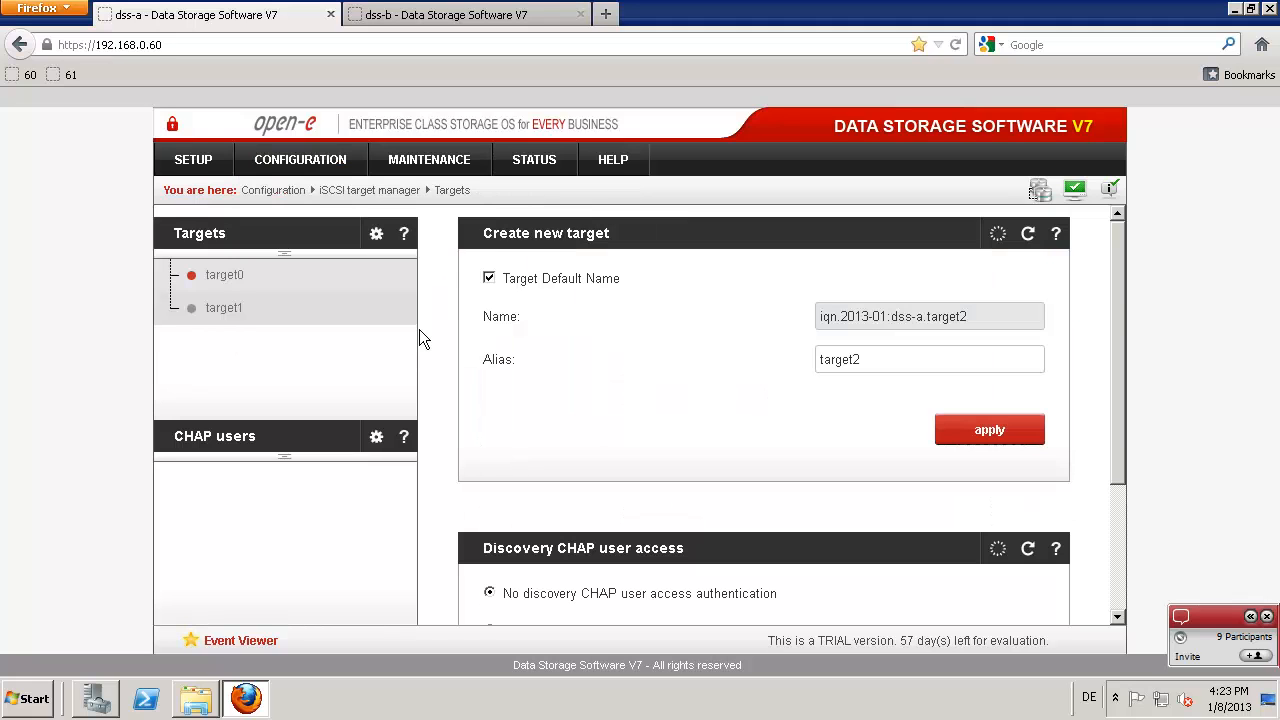
pyautogui.click(231, 285)
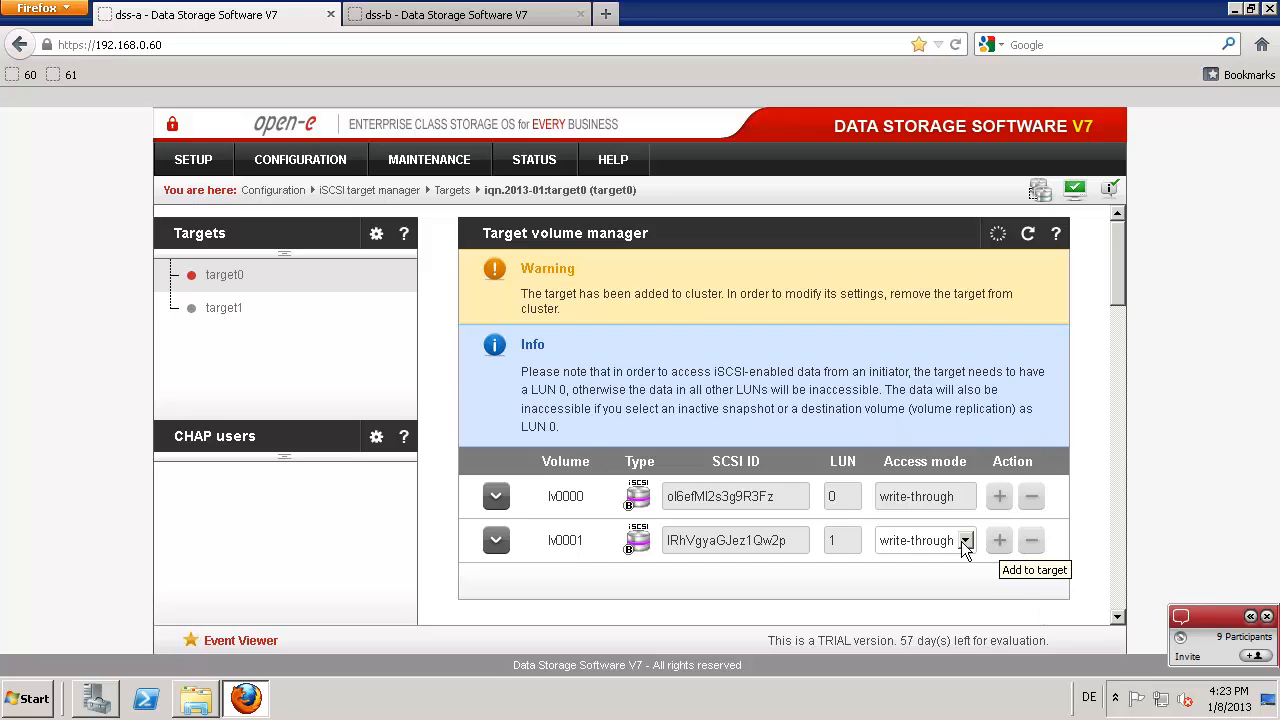
pyautogui.click(490, 541)
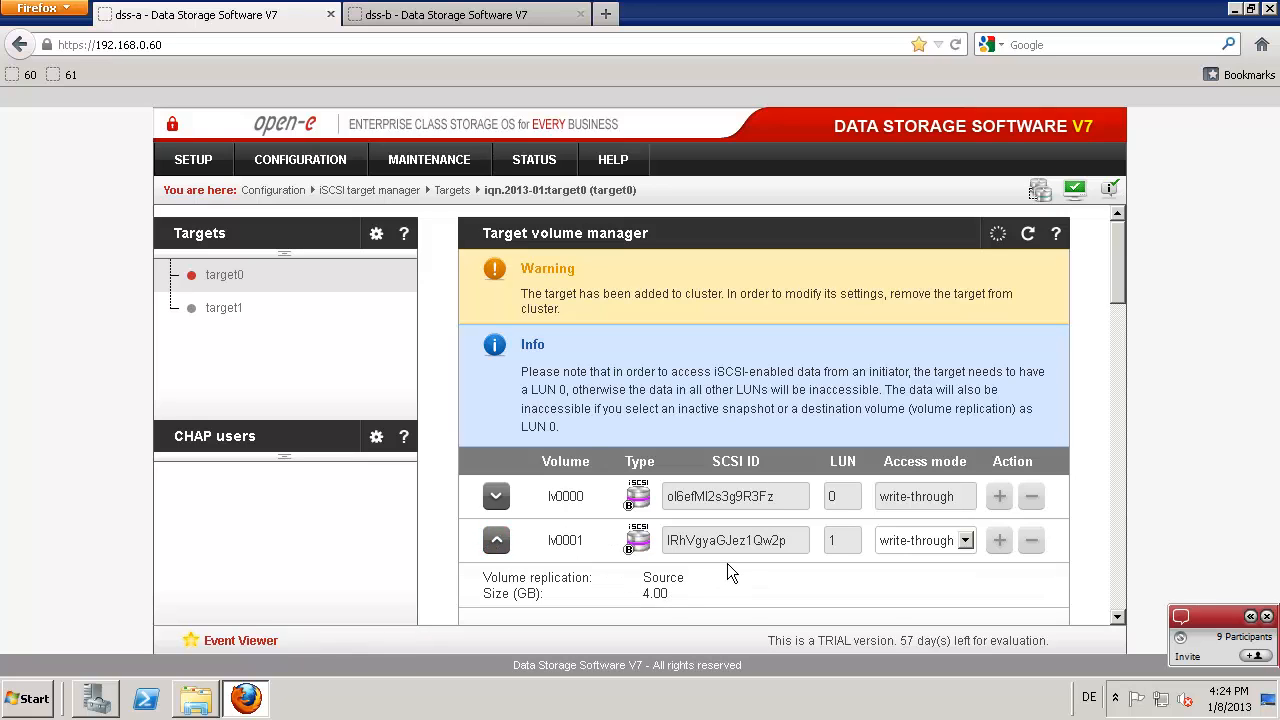
pyautogui.doubleClick(753, 540)
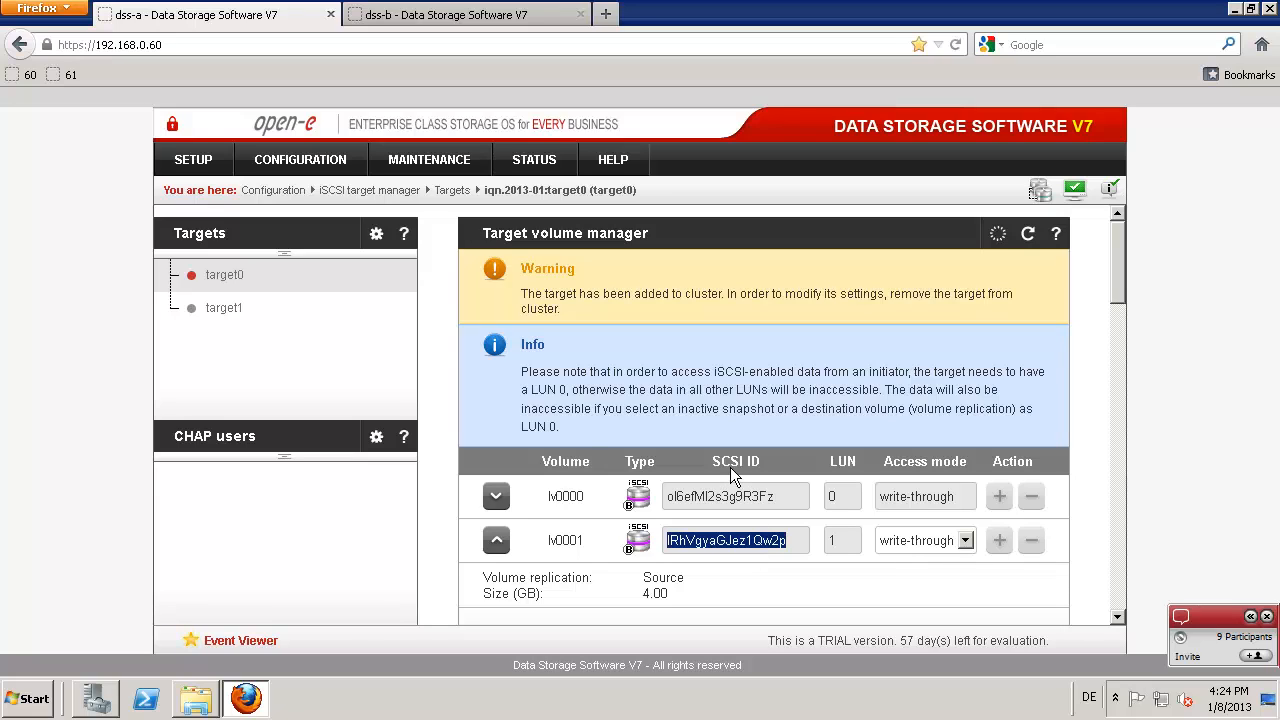
# Step: Create an iSCSI target on dss-a without the default name, named iqn.2013-01:target2 with alias target2, and acknowledge the notice
pyautogui.click(200, 233)
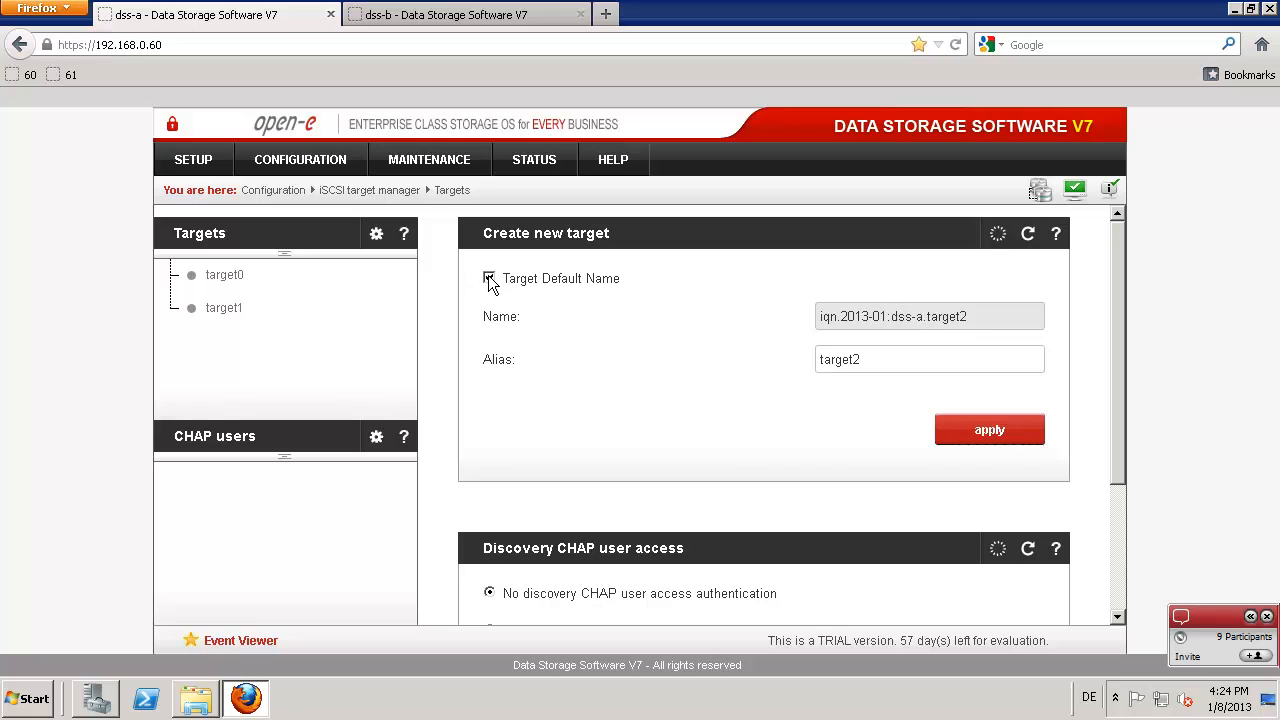
pyautogui.click(489, 278)
pyautogui.click(1005, 318)
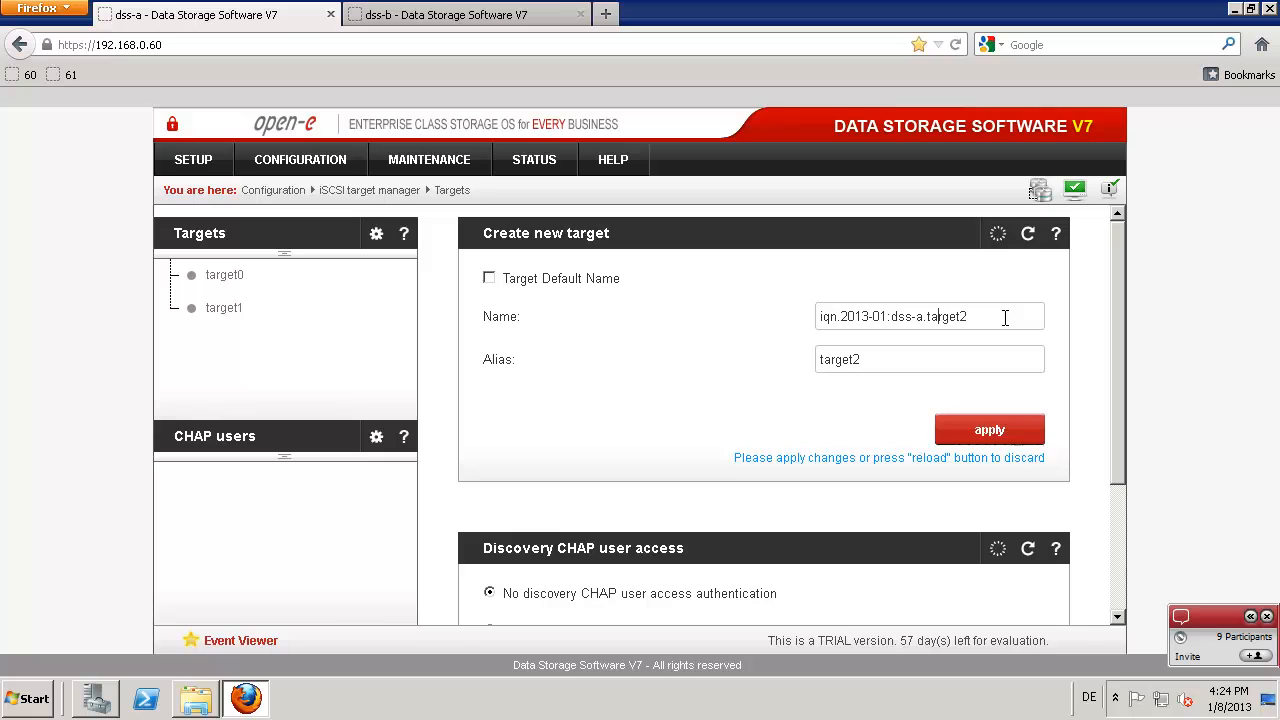
pyautogui.press('Left')
pyautogui.press('Left')
pyautogui.press('Left')
pyautogui.press('Left')
pyautogui.press('Left')
pyautogui.press('Left')
pyautogui.press('Left')
pyautogui.press('BackSpace')
pyautogui.press('BackSpace')
pyautogui.press('BackSpace')
pyautogui.press('BackSpace')
pyautogui.press('BackSpace')
pyautogui.press('BackSpace')
pyautogui.press('Tab')
pyautogui.click(994, 433)
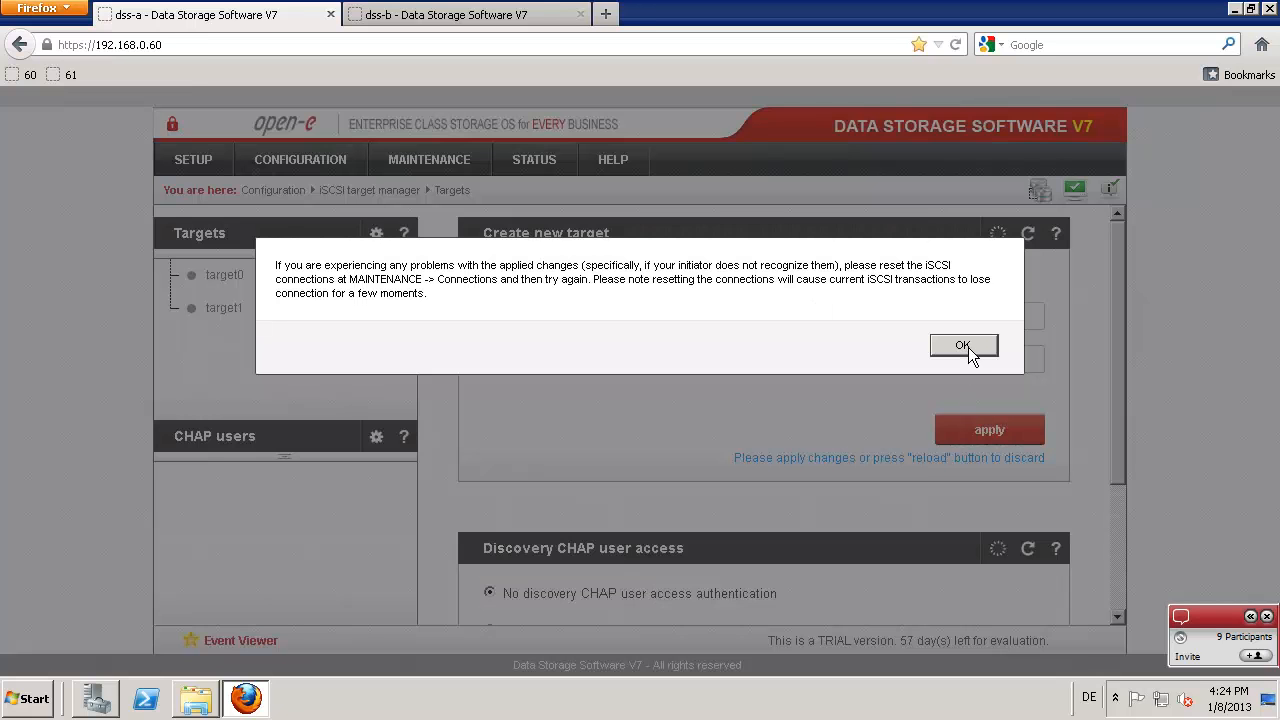
pyautogui.click(962, 345)
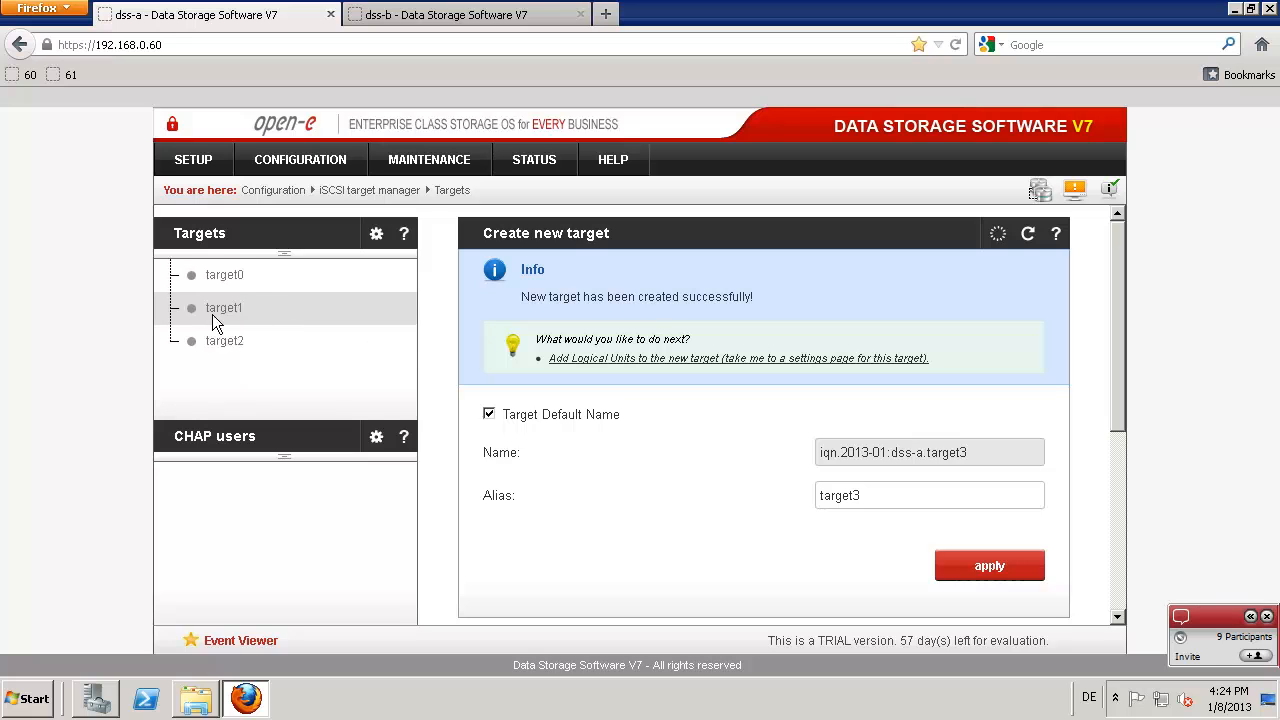
# Step: Copy the SCSI ID of lv0001 in target2 and add the volume to that target as LUN 0 with write-through access
pyautogui.click(217, 340)
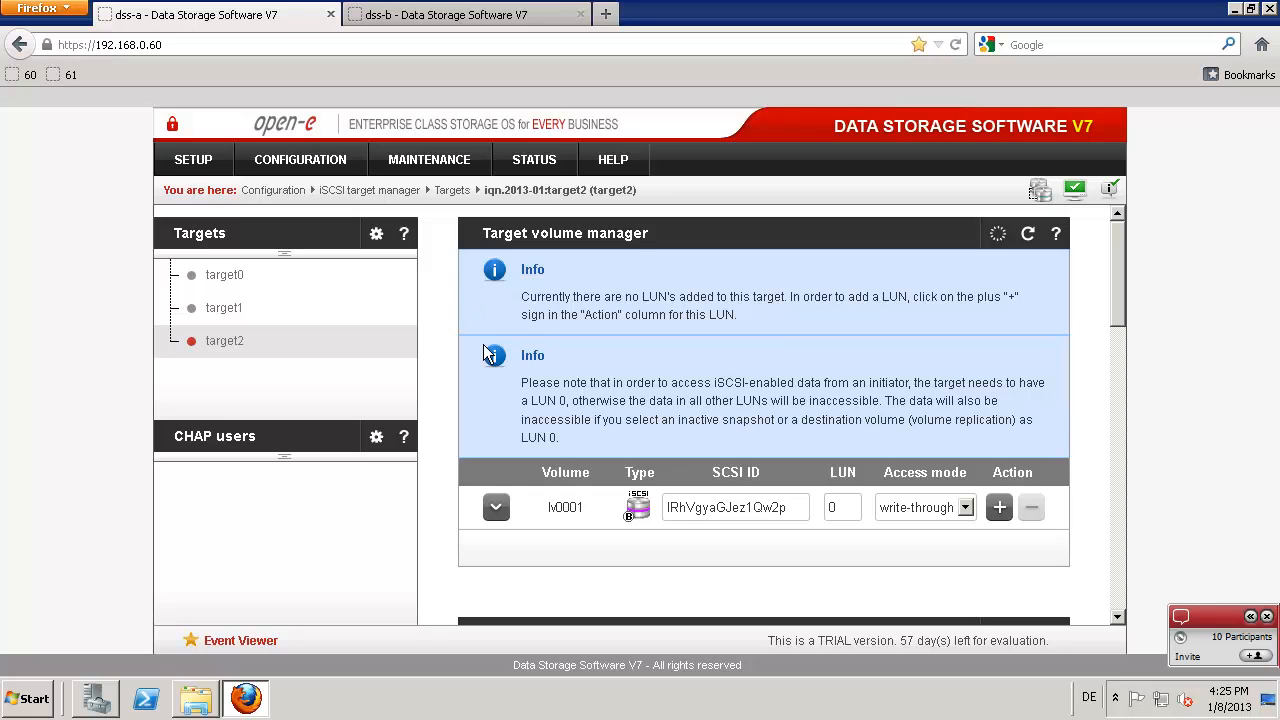
pyautogui.doubleClick(736, 508)
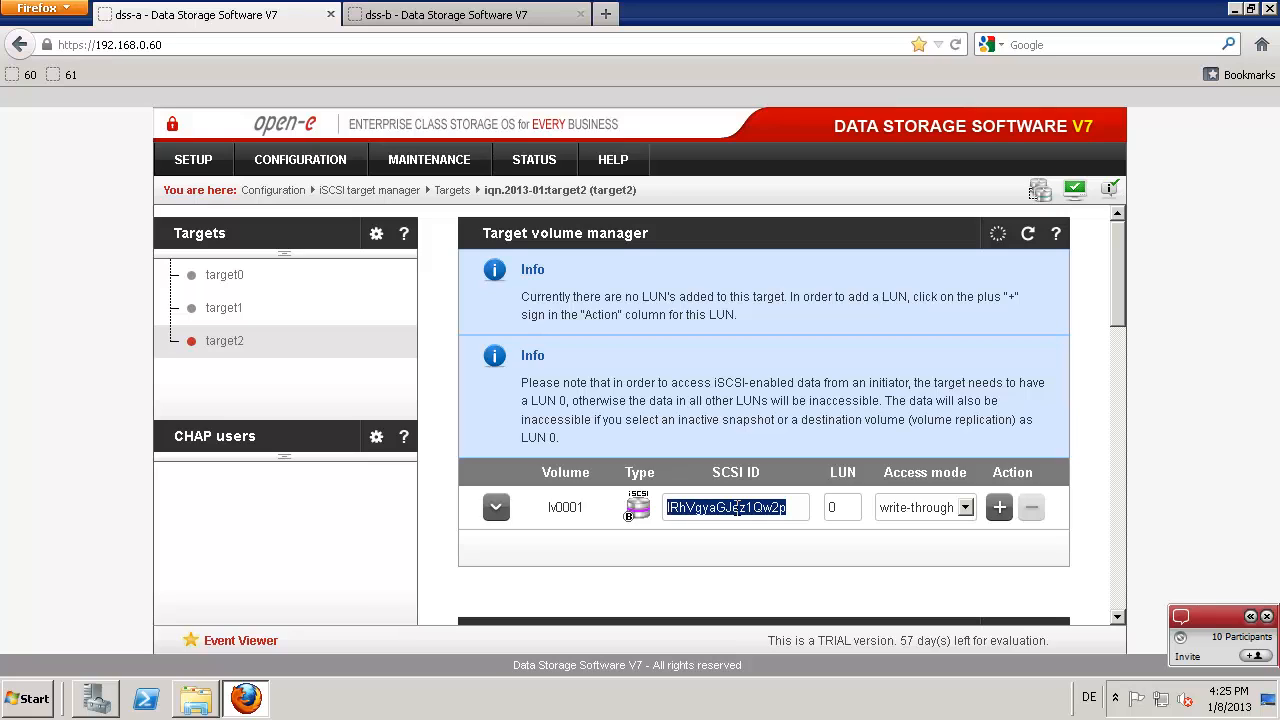
pyautogui.rightClick(736, 508)
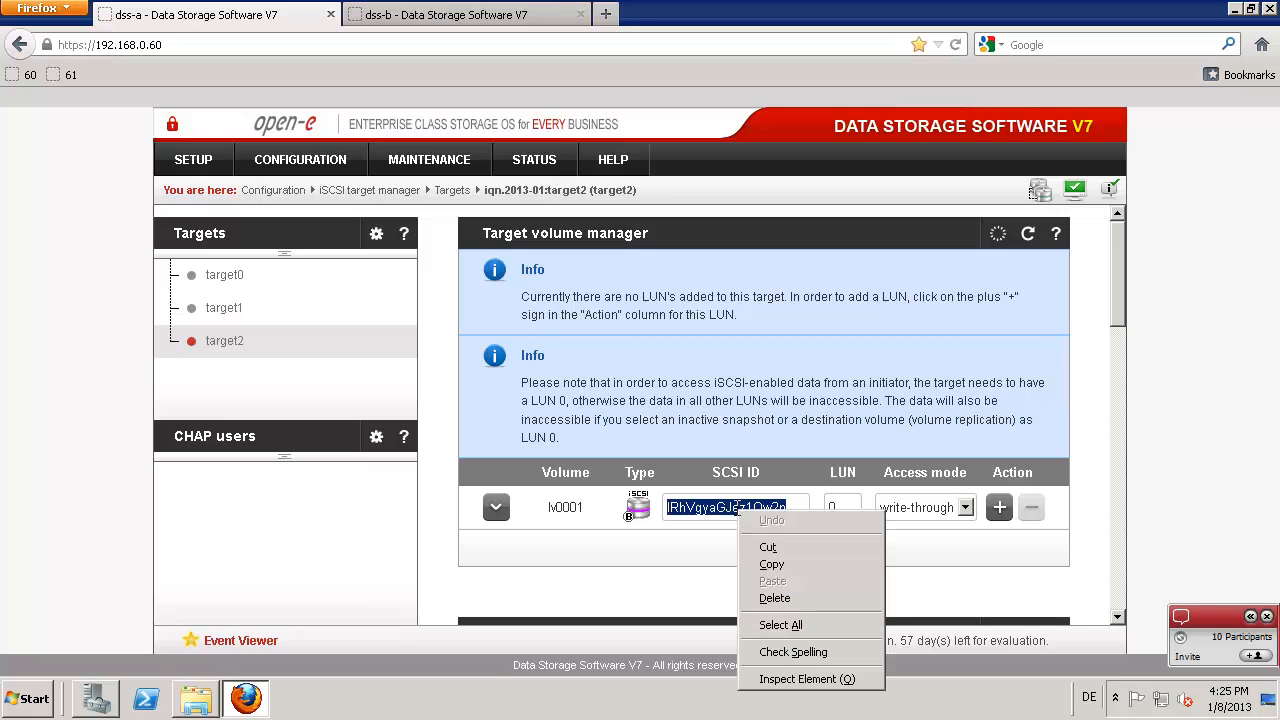
pyautogui.click(773, 565)
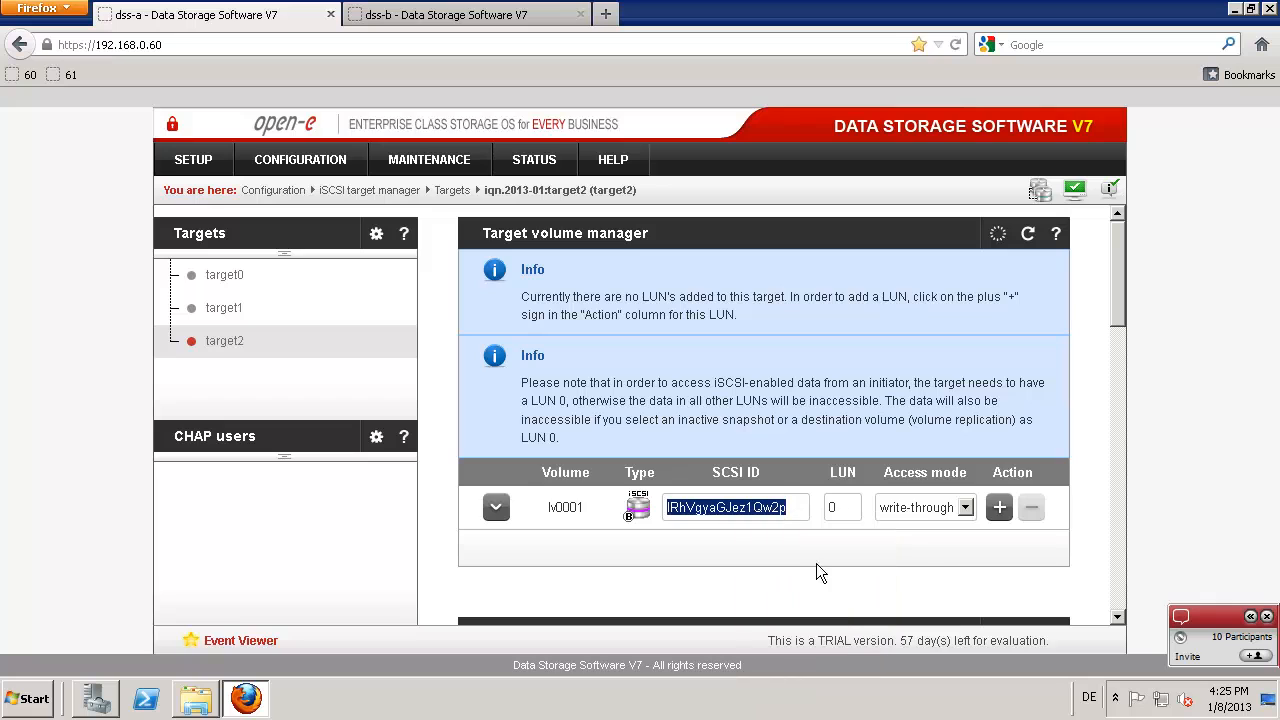
pyautogui.click(1000, 508)
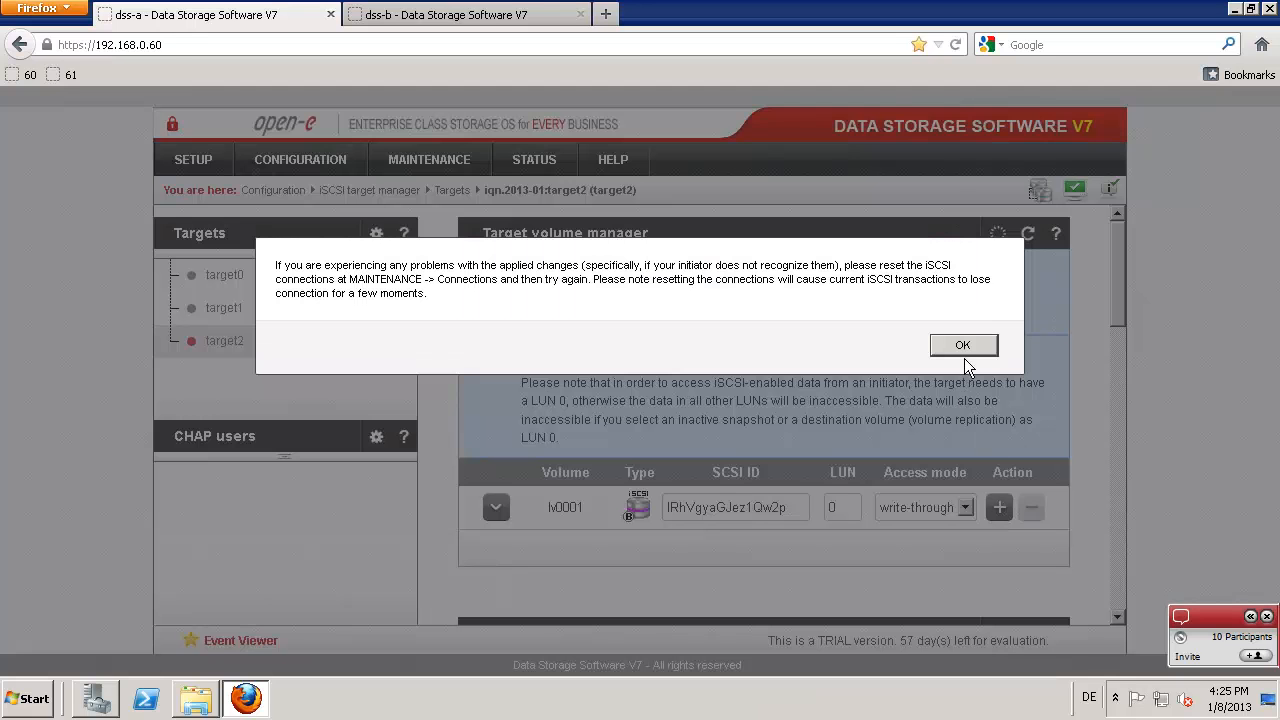
pyautogui.click(963, 344)
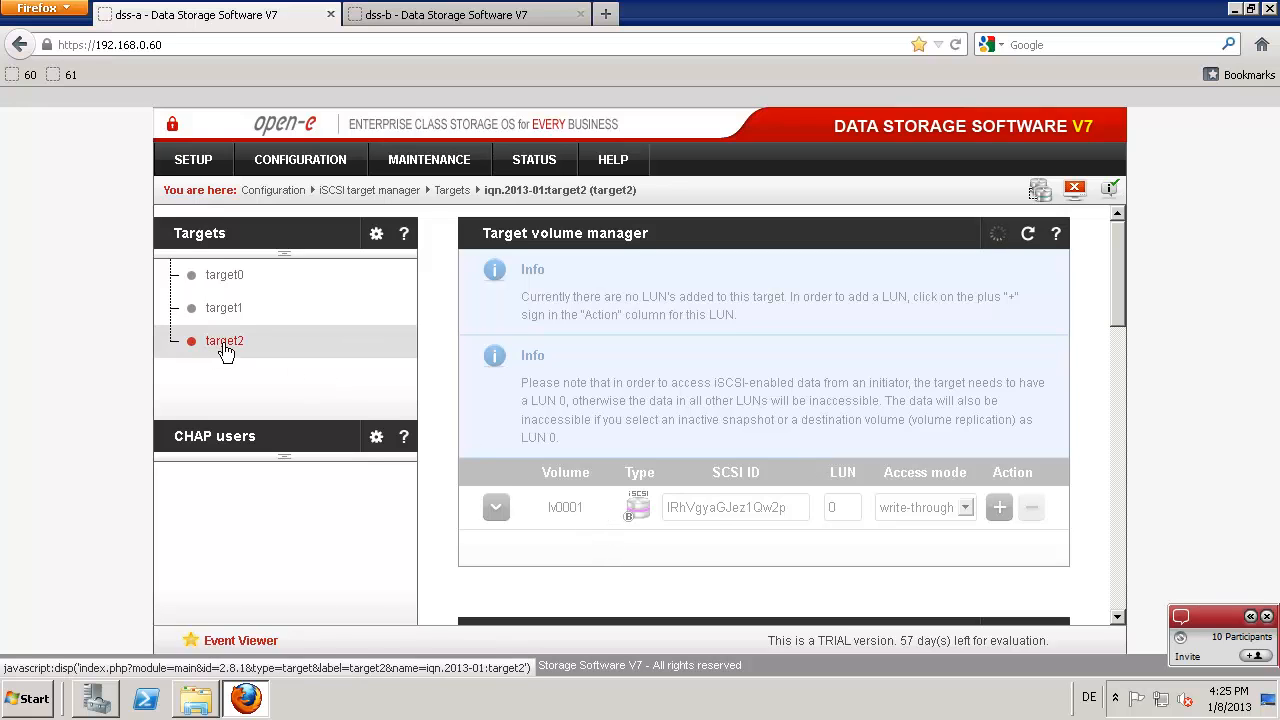
# Step: Create the matching iSCSI target on dss-b without the default name, named iqn.2013-01:target2 with alias target2, and acknowledge the notice
pyautogui.click(482, 15)
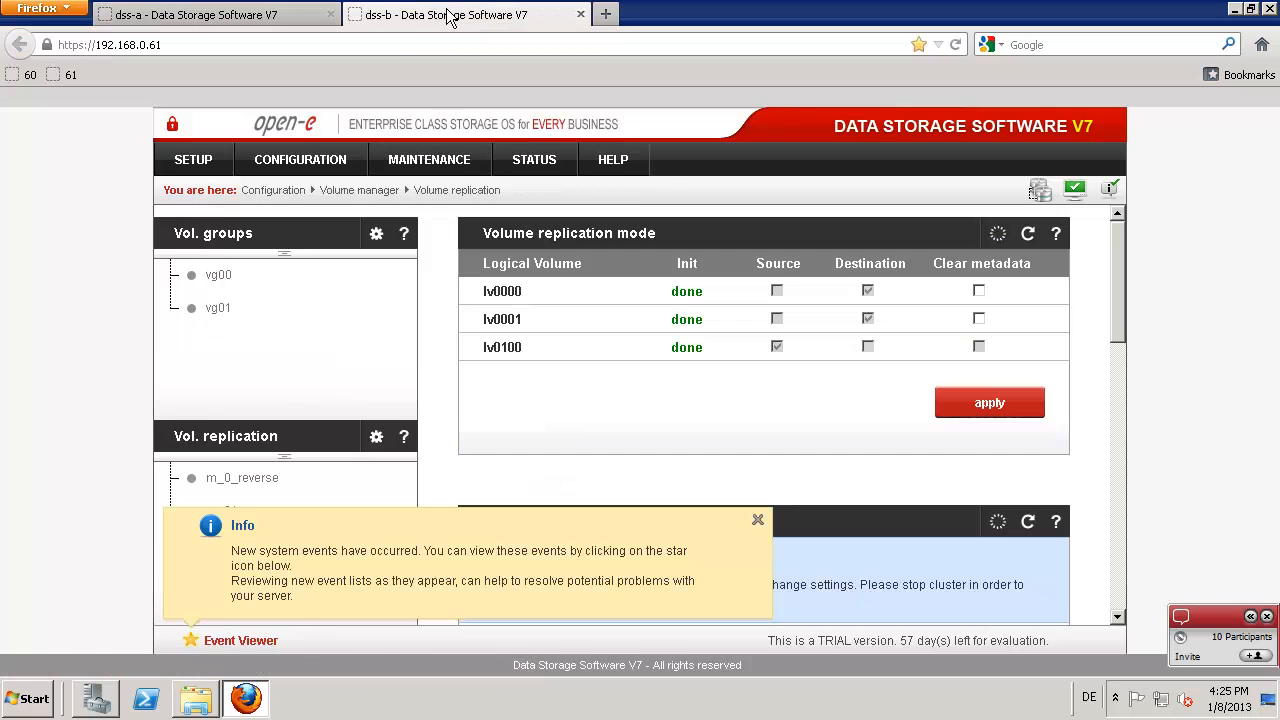
pyautogui.moveTo(285, 163)
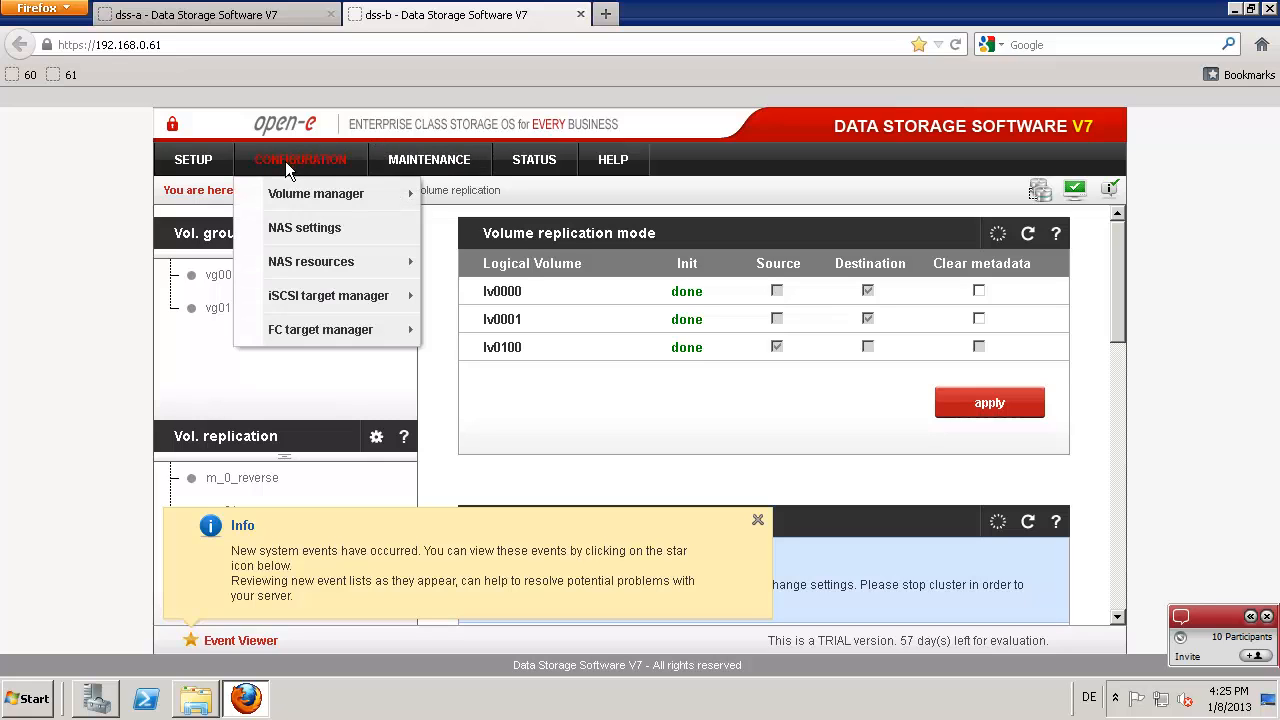
pyautogui.moveTo(363, 295)
pyautogui.click(462, 298)
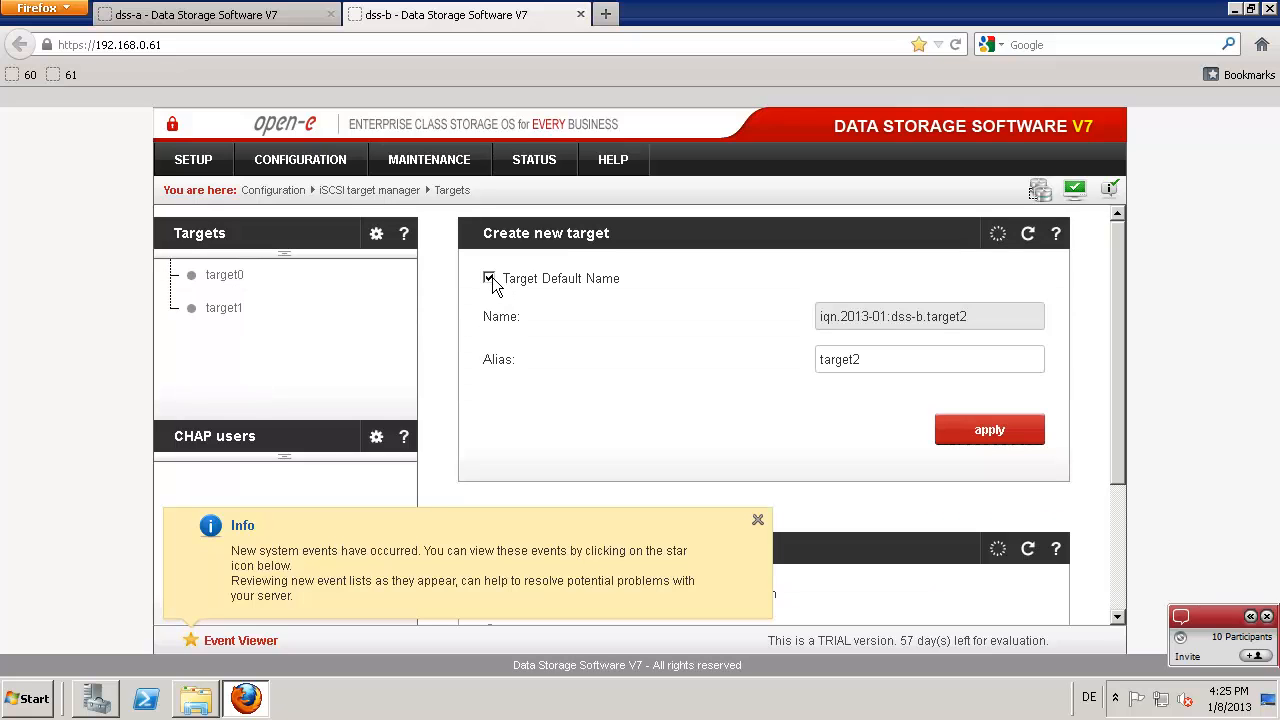
pyautogui.click(489, 279)
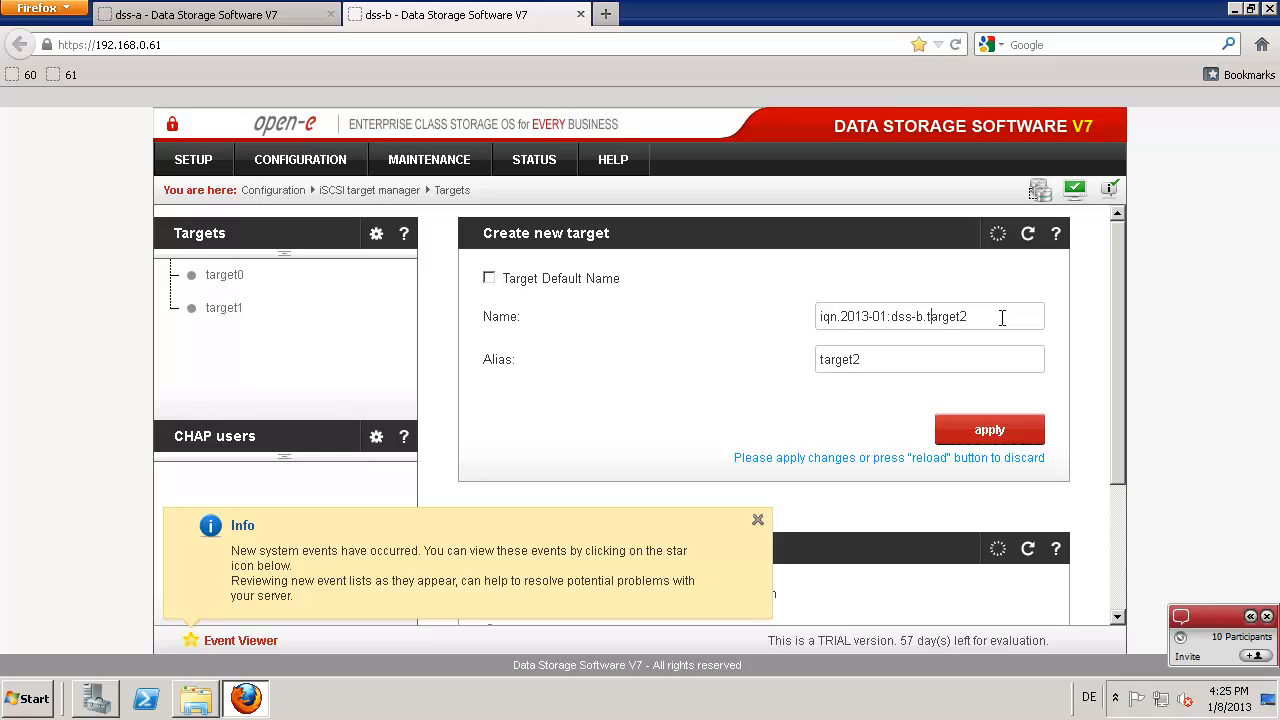
pyautogui.press('BackSpace')
pyautogui.press('BackSpace')
pyautogui.press('BackSpace')
pyautogui.press('BackSpace')
pyautogui.press('BackSpace')
pyautogui.press('BackSpace')
pyautogui.press('Tab')
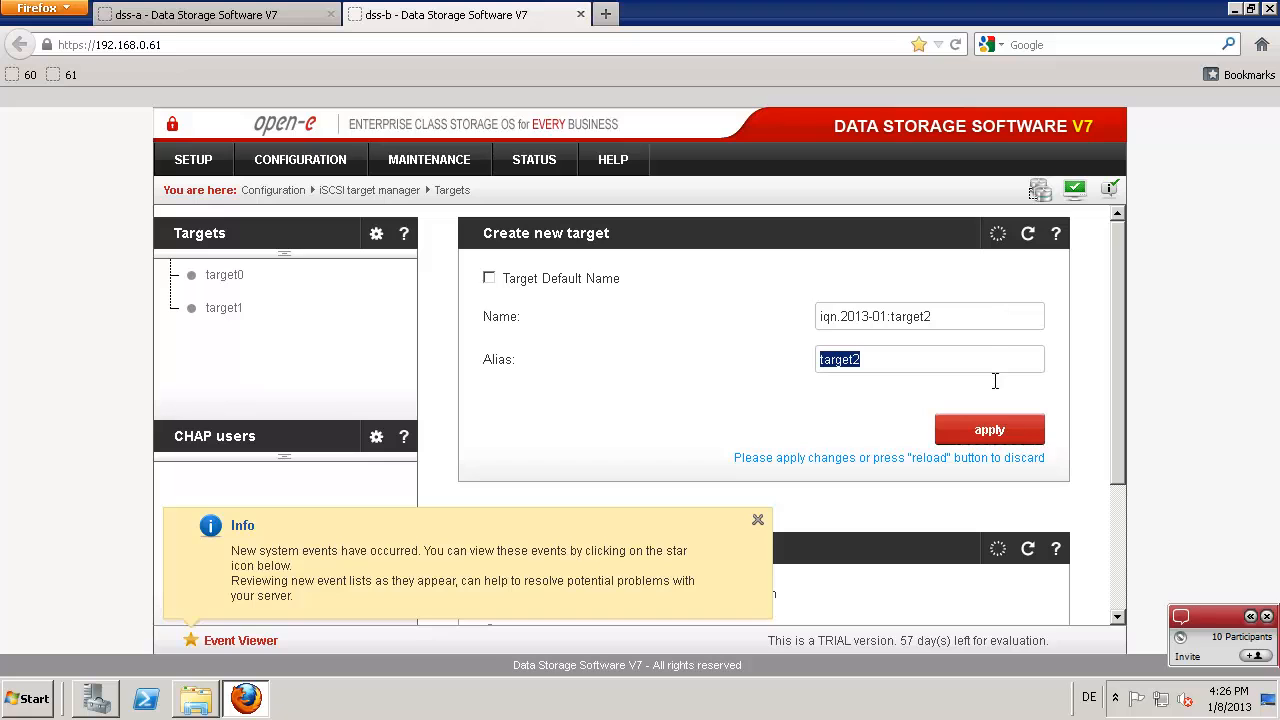
pyautogui.click(985, 430)
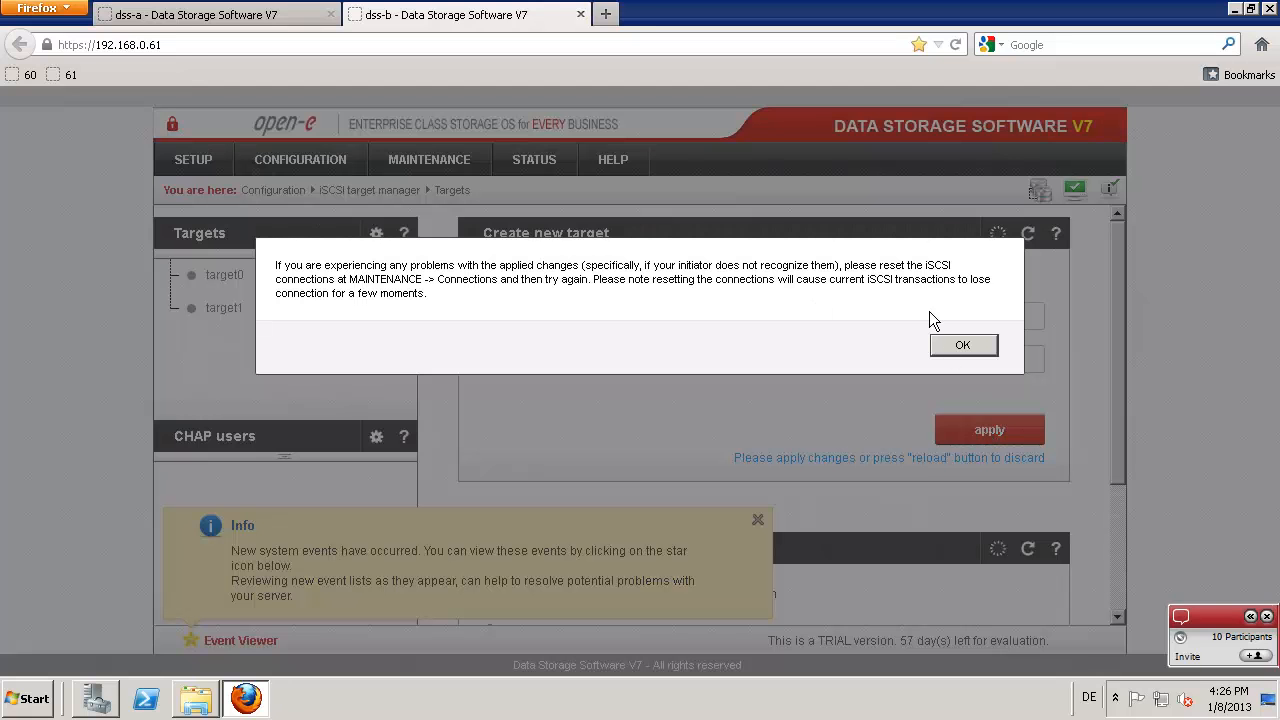
pyautogui.click(955, 345)
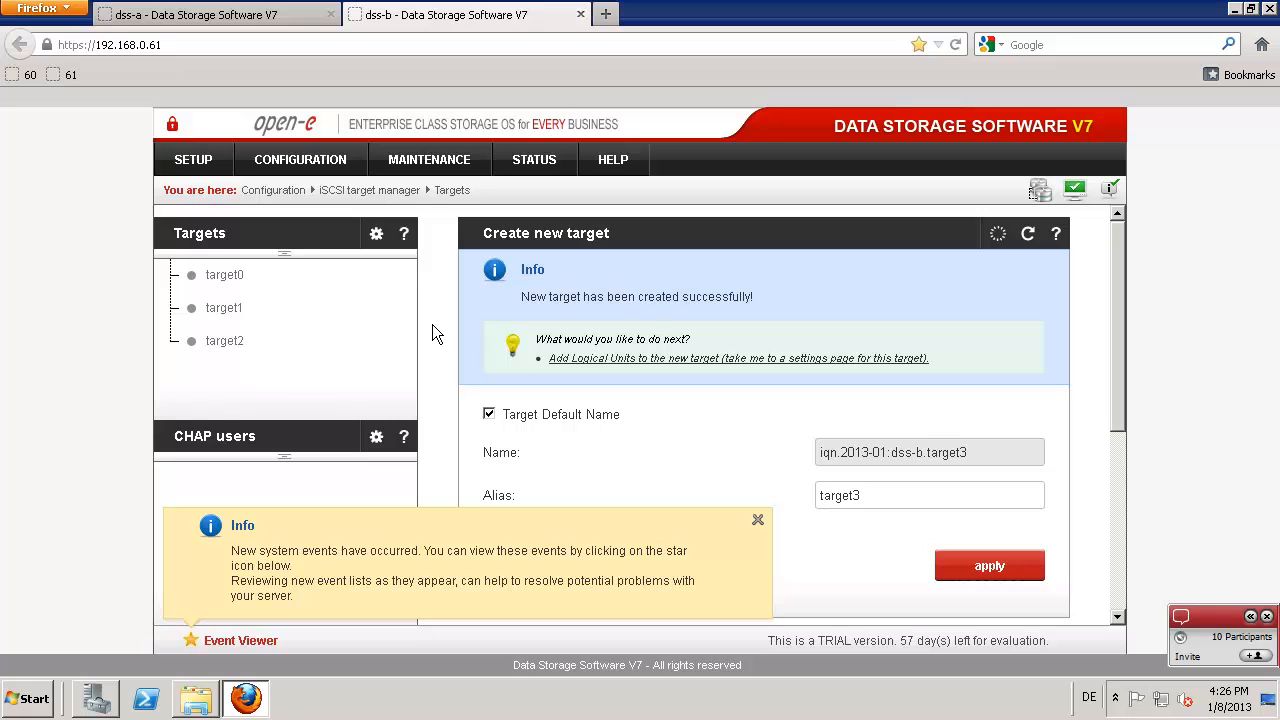
# Step: In target2 on dss-b, replace the SCSI ID of lv0001 with the one copied from dss-a and add the volume as LUN 0 with write-through access
pyautogui.click(226, 342)
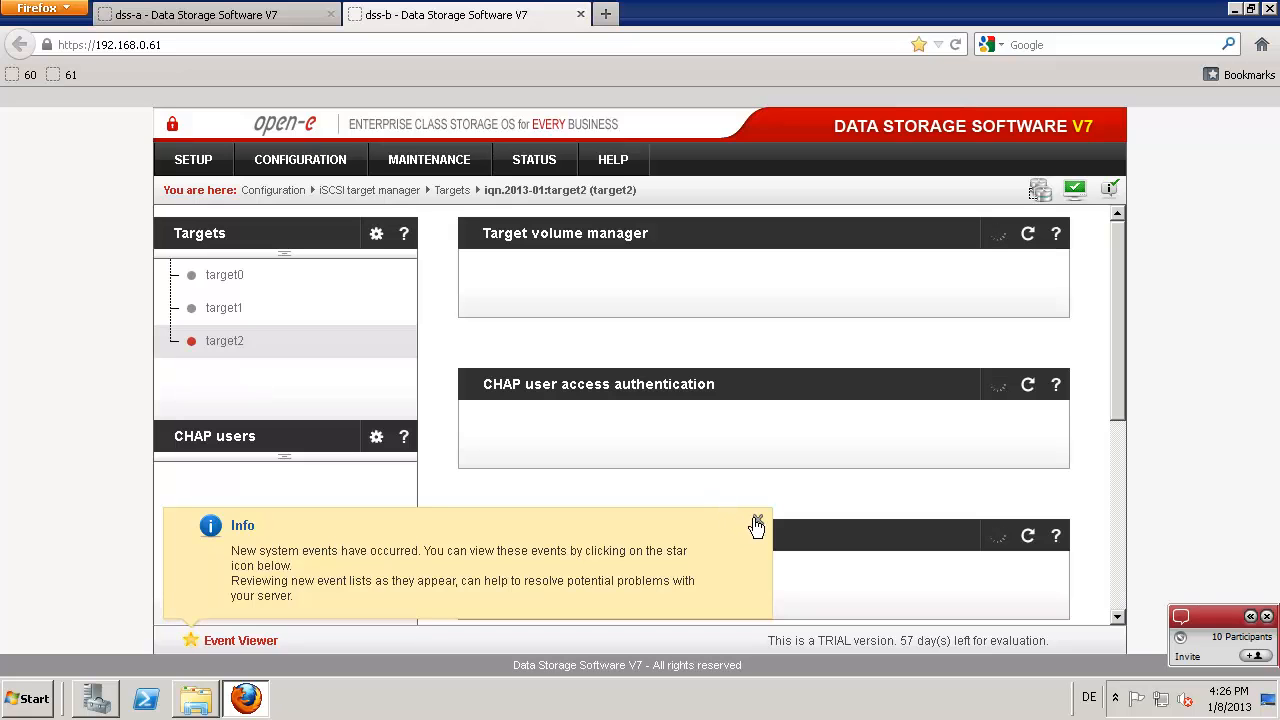
pyautogui.click(758, 524)
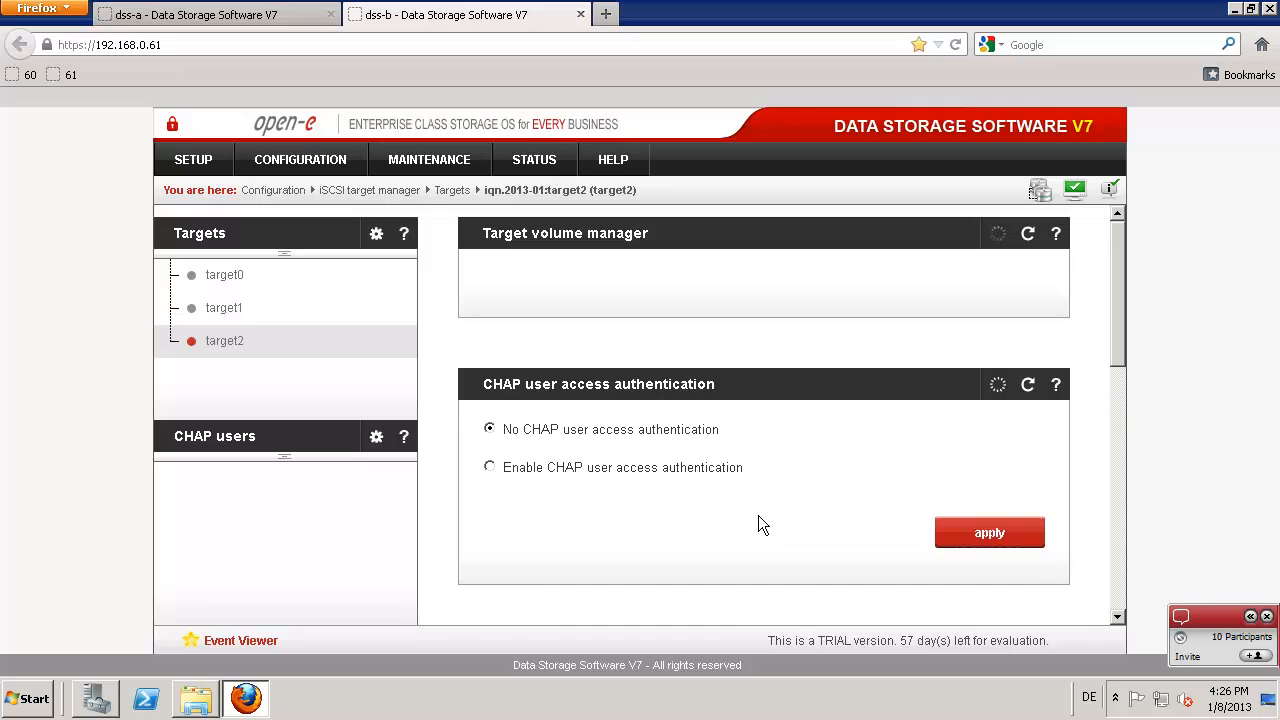
pyautogui.scroll(-3, 770, 410)
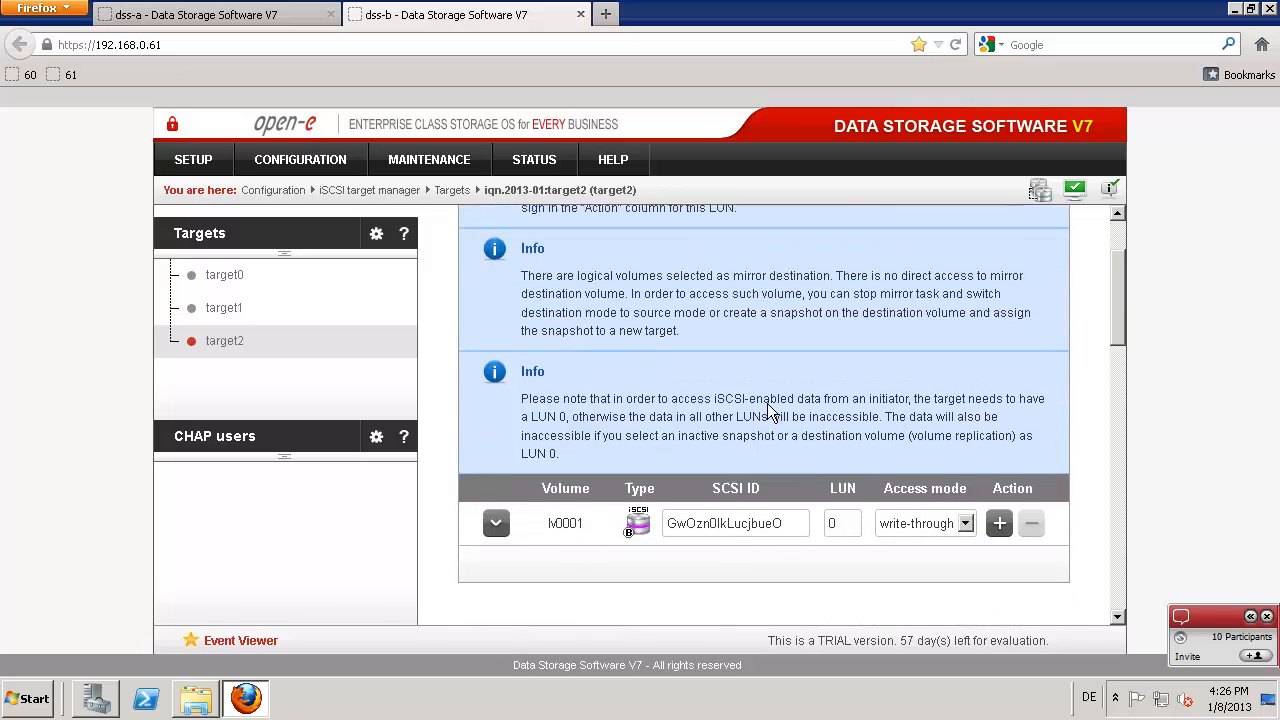
pyautogui.scroll(-3, 770, 410)
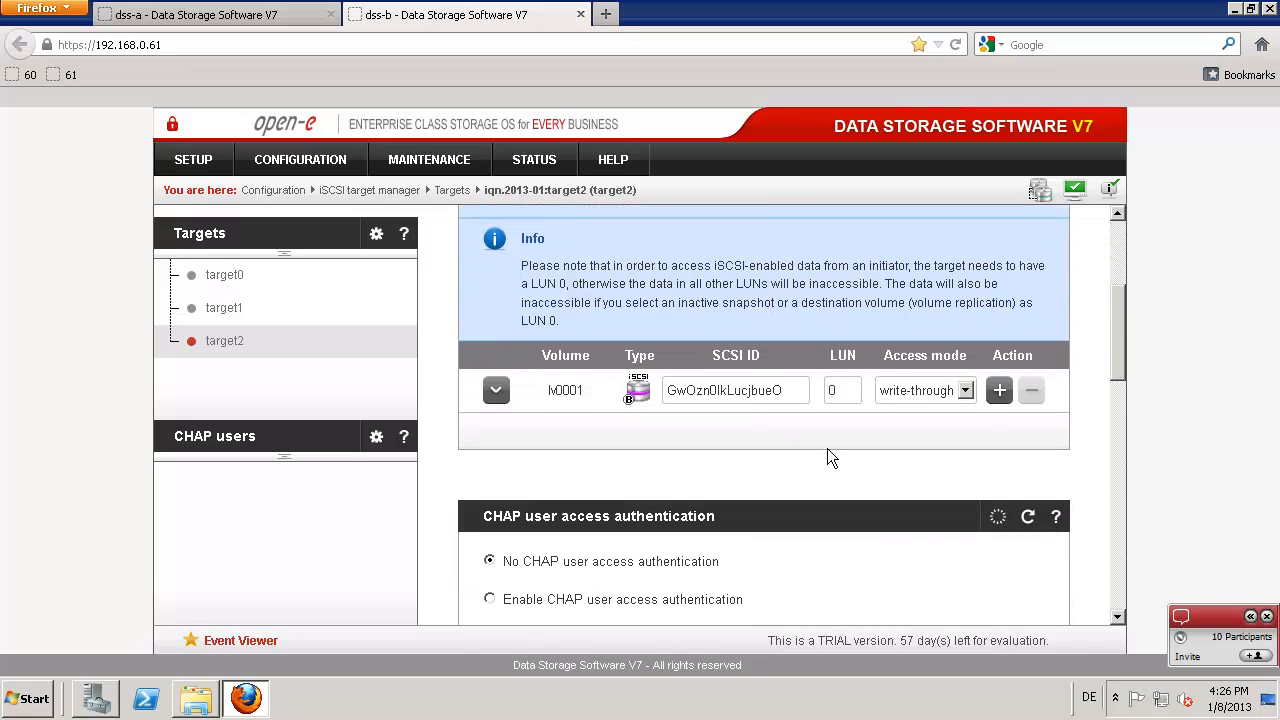
pyautogui.doubleClick(725, 391)
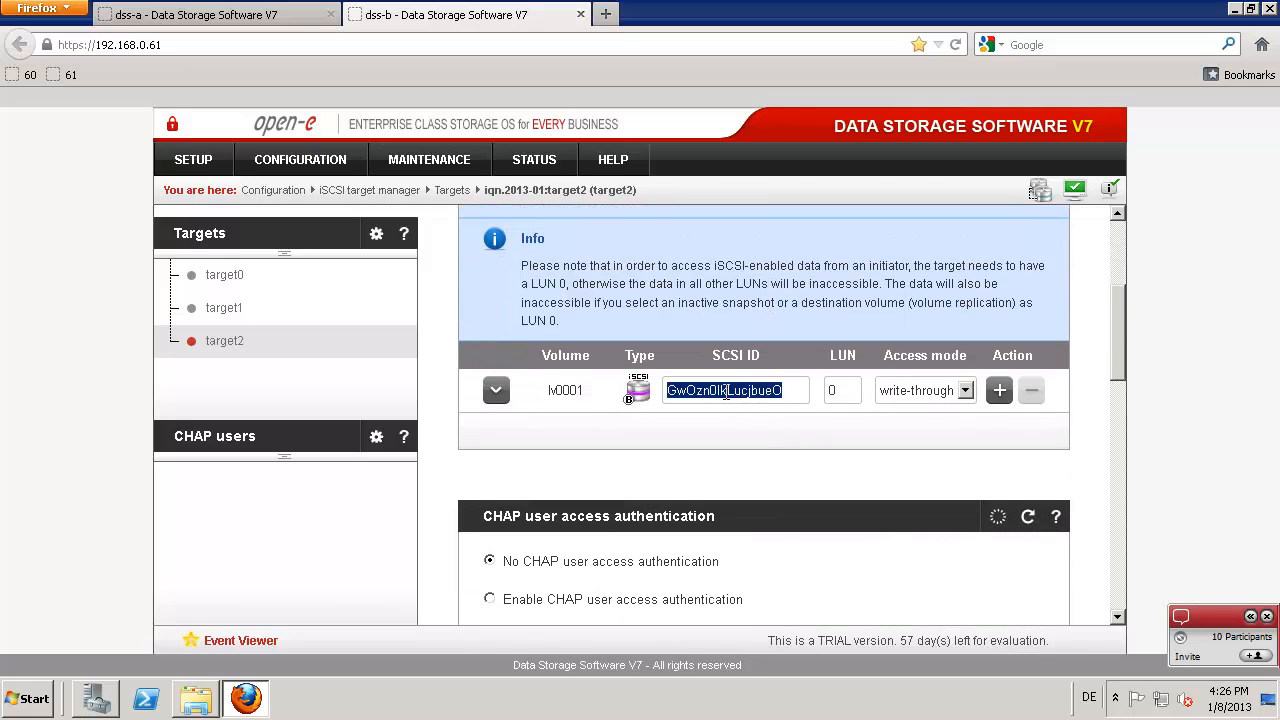
pyautogui.rightClick(725, 391)
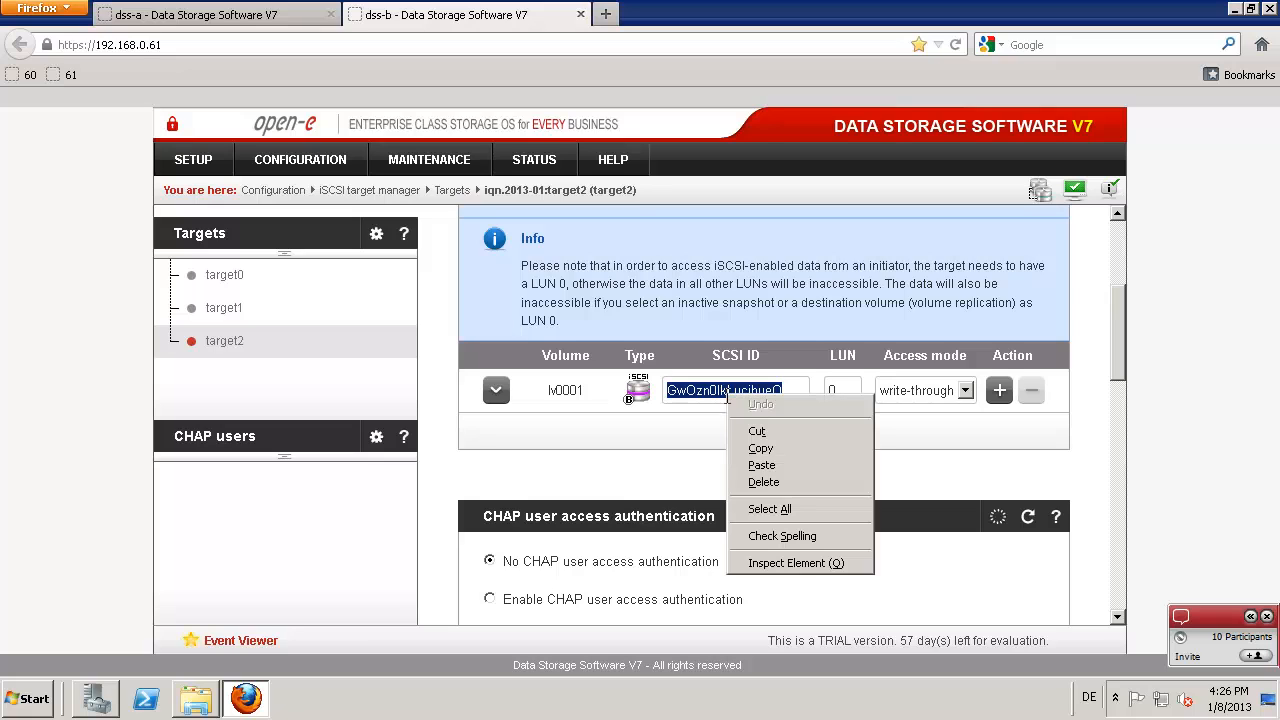
pyautogui.click(762, 465)
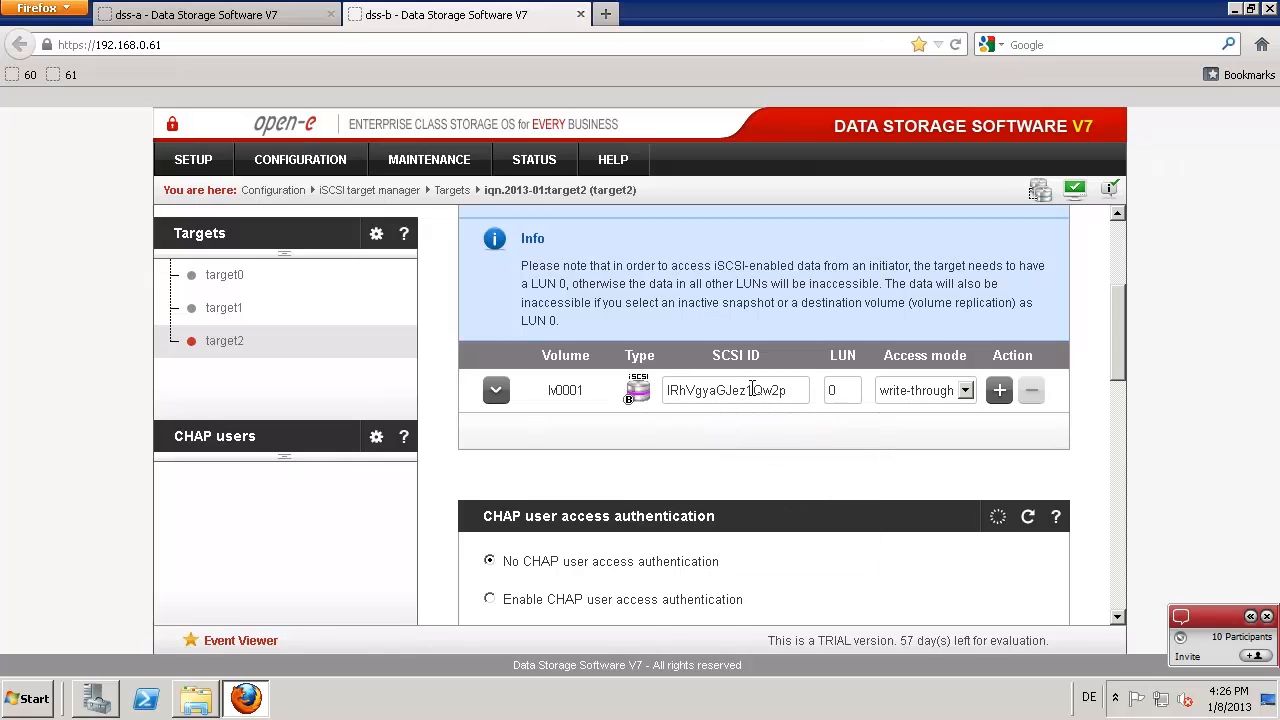
pyautogui.click(998, 391)
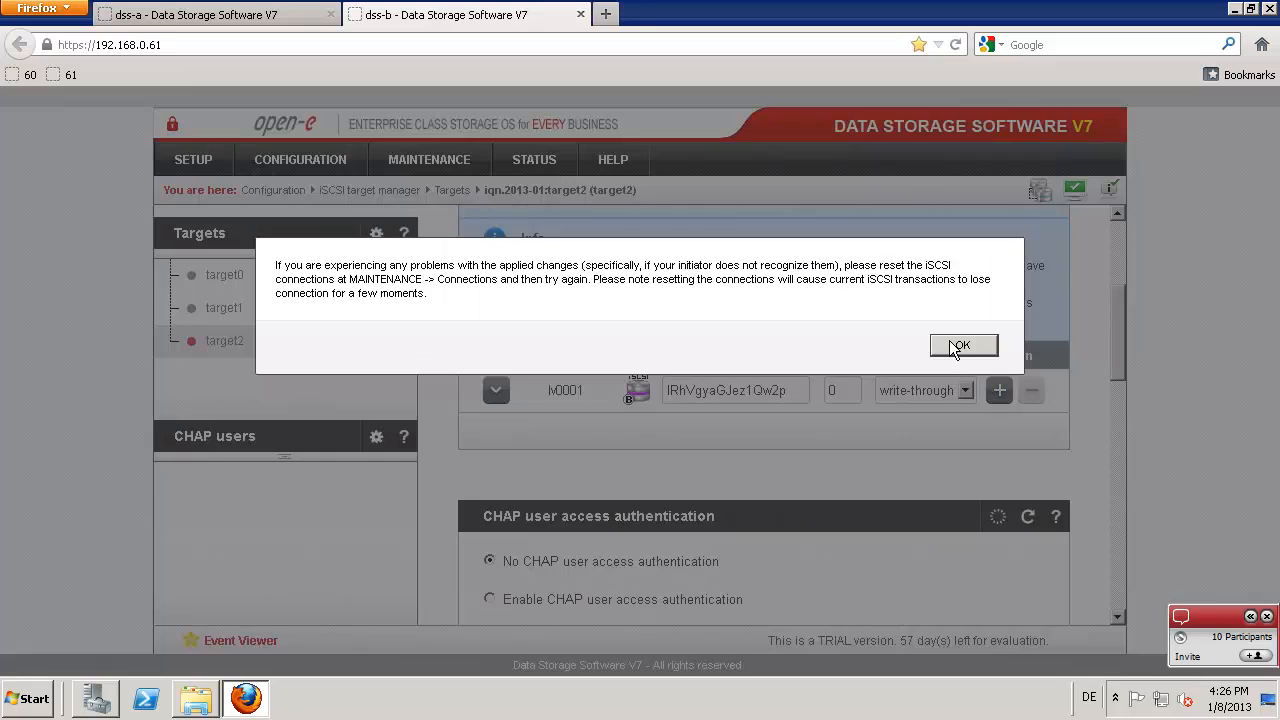
pyautogui.click(954, 346)
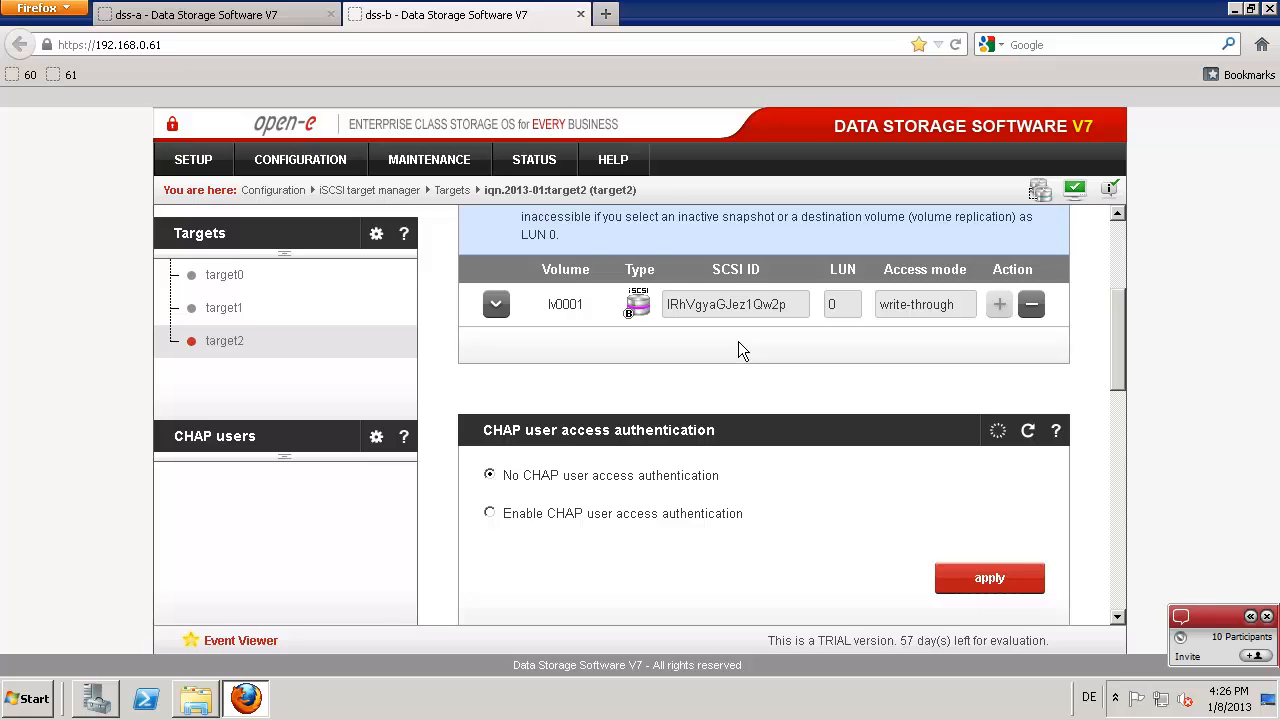
# Step: Open the failover settings on dss-b, then switch to dss-a and open its failover settings
pyautogui.click(200, 158)
pyautogui.click(208, 261)
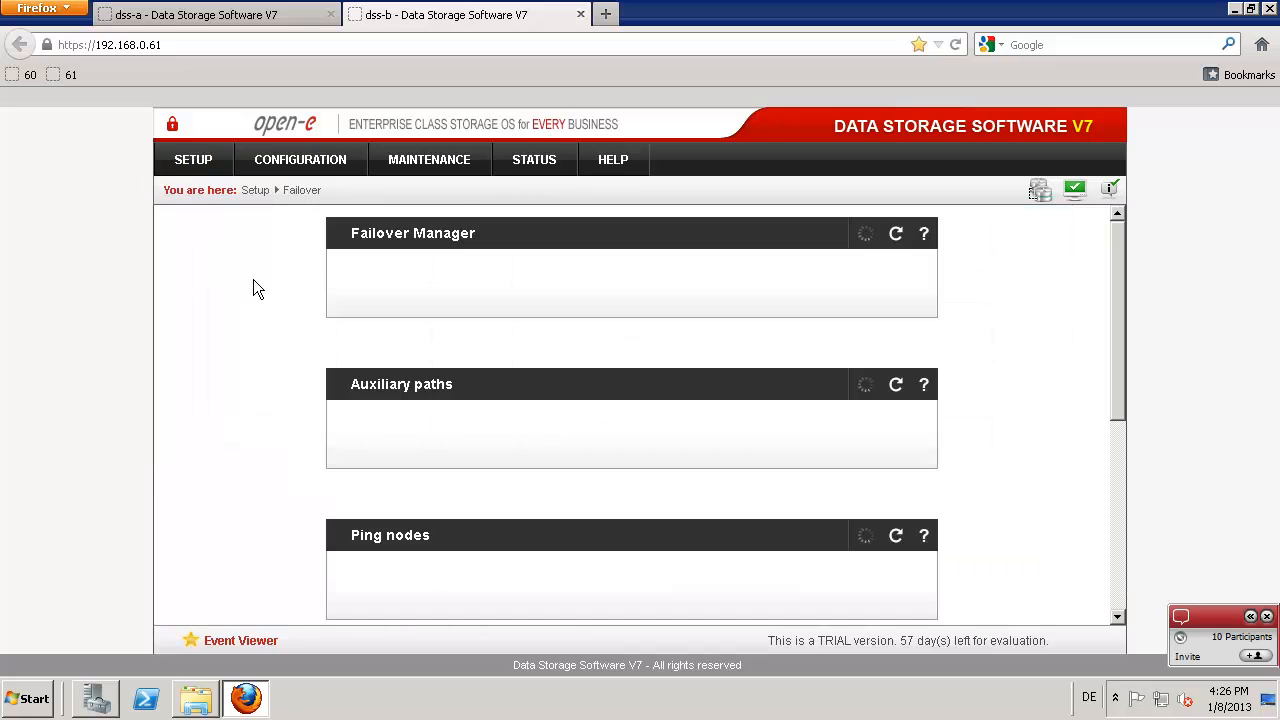
pyautogui.click(188, 16)
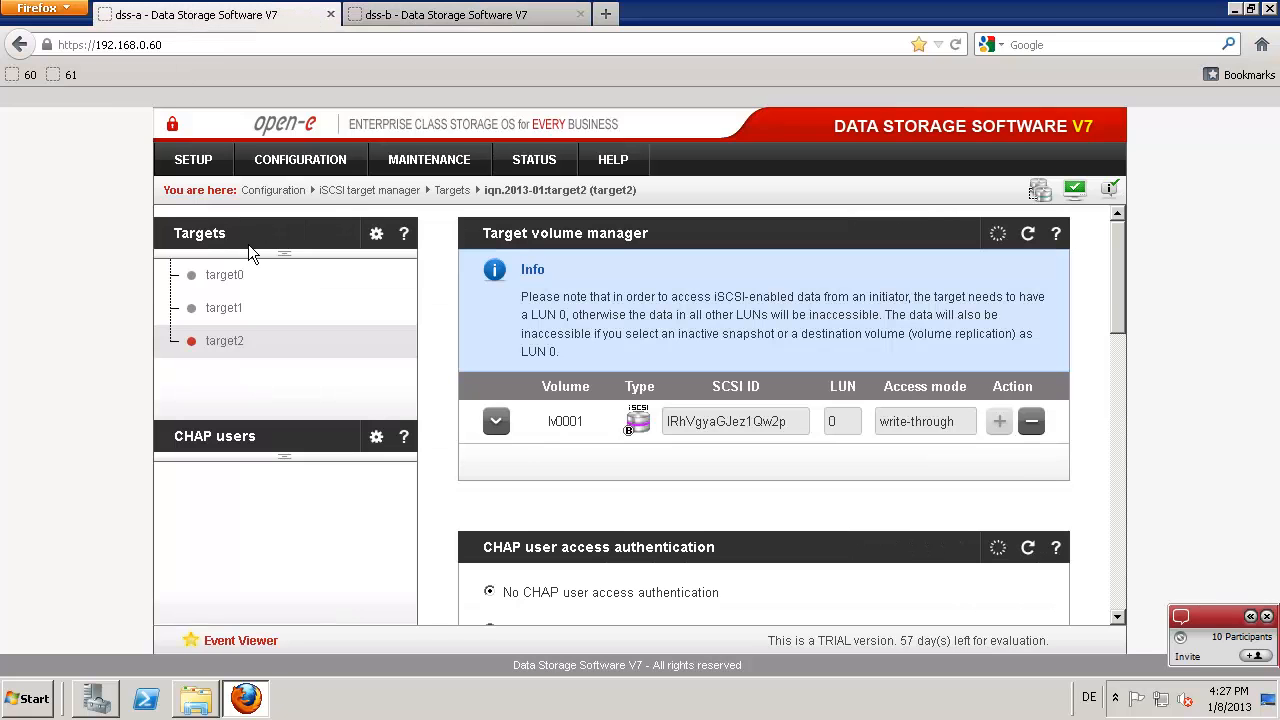
pyautogui.click(190, 161)
pyautogui.click(203, 266)
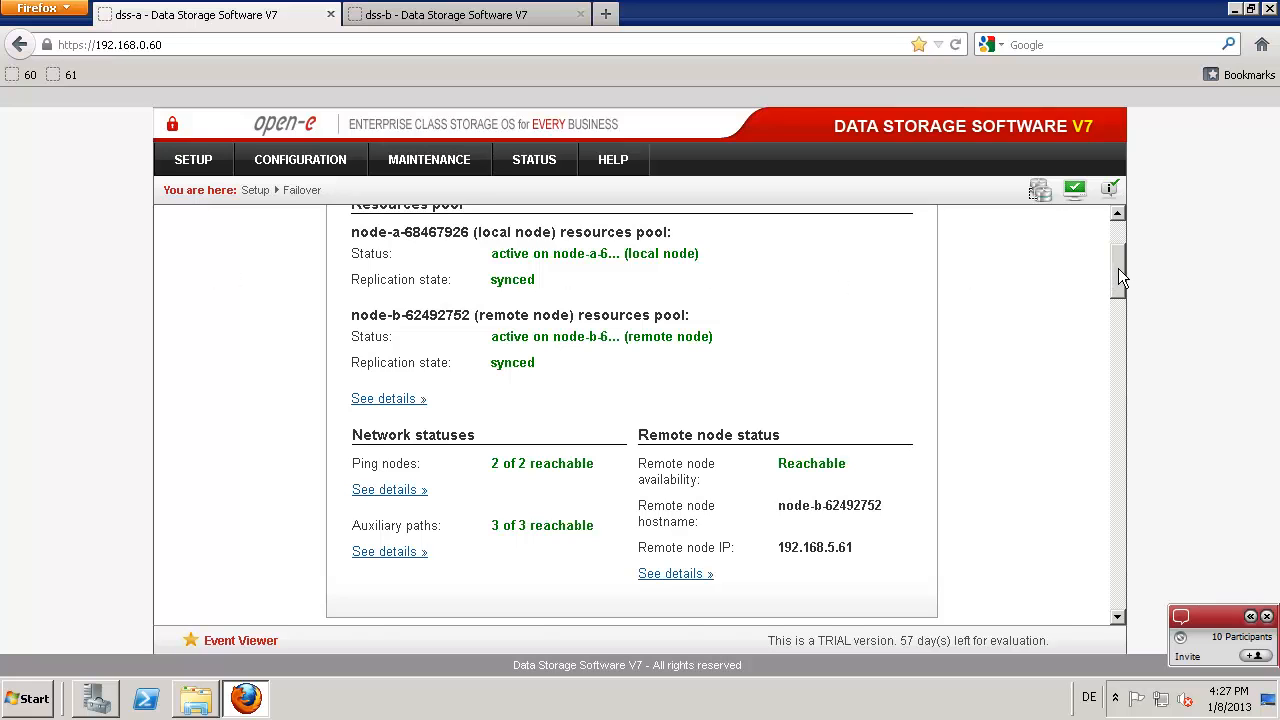
# Step: Add iqn.2013-01:target2 to the cluster targets in the iSCSI resources of the local node-a pool and apply the change
pyautogui.moveTo(1118, 268); pyautogui.dragTo(1149, 485)
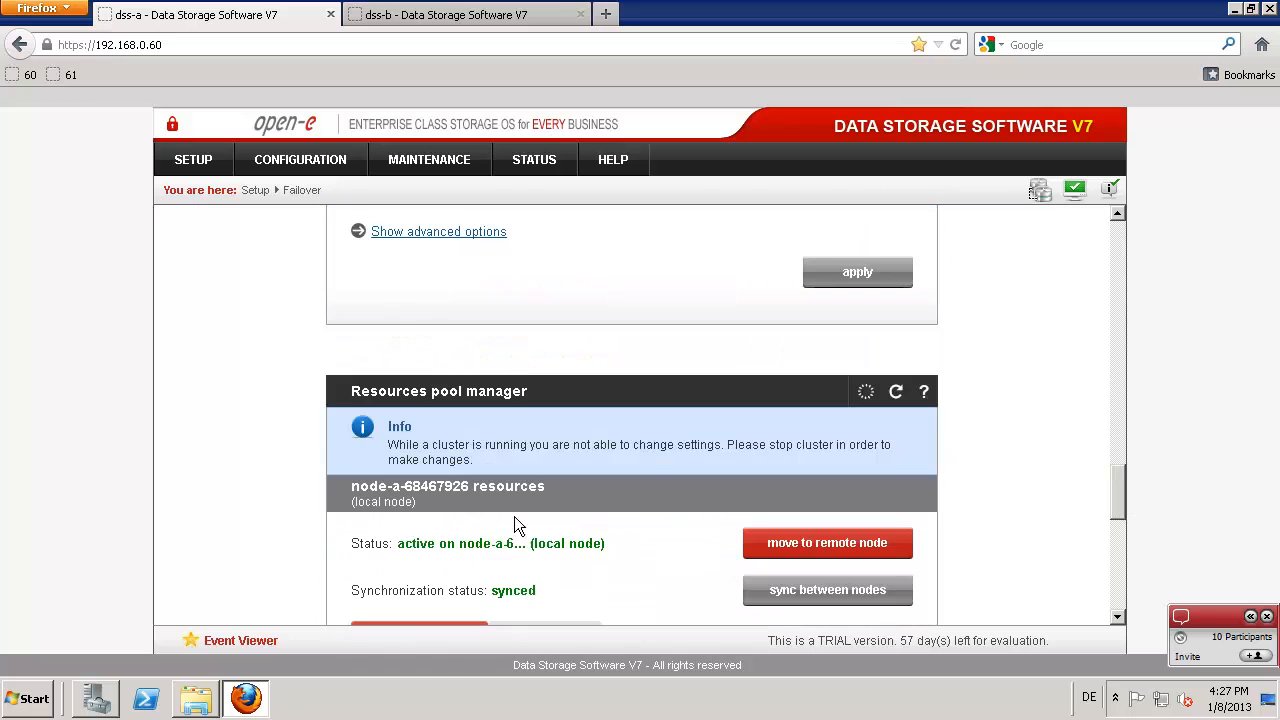
pyautogui.scroll(-2, 570, 535)
pyautogui.scroll(-3, 642, 476)
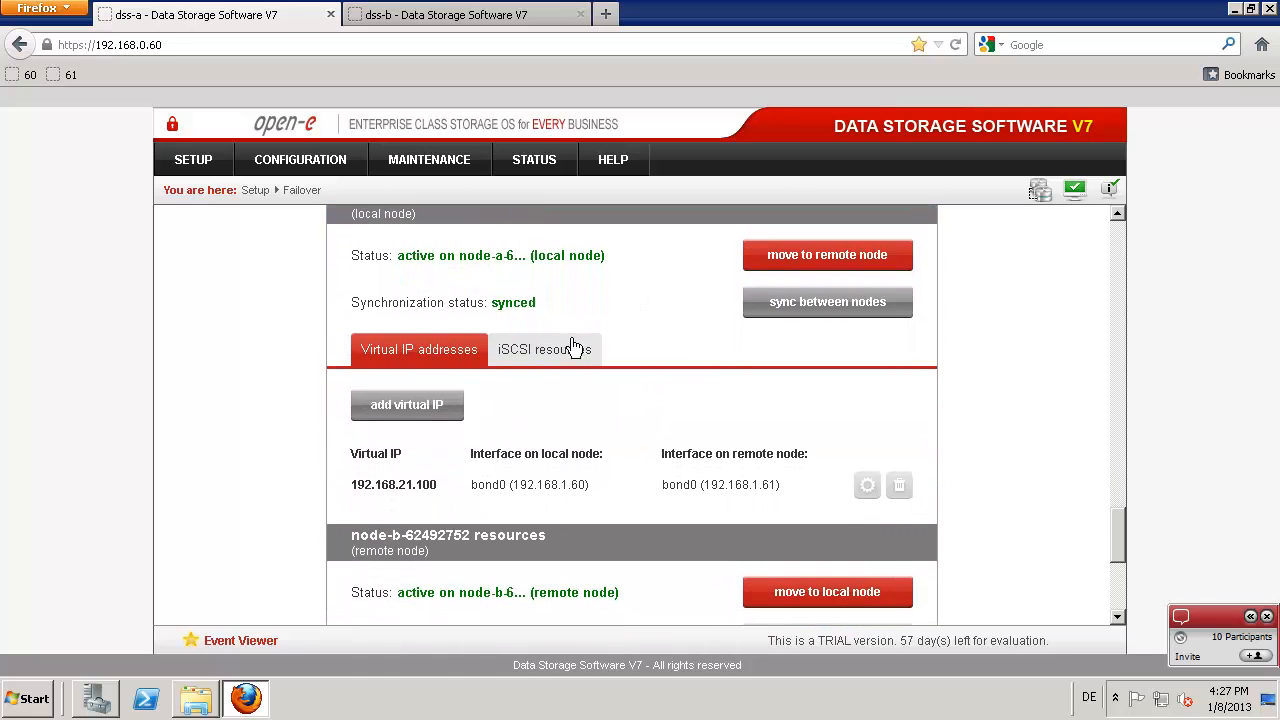
pyautogui.scroll(1, 418, 263)
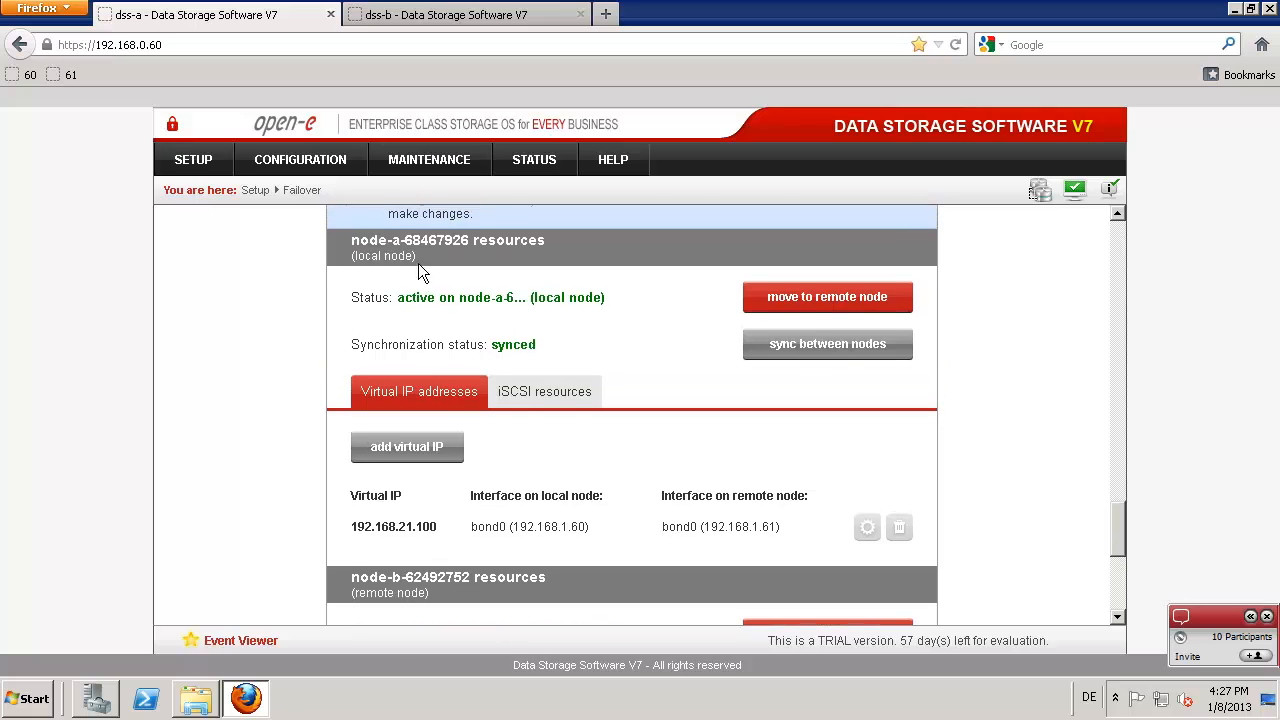
pyautogui.click(542, 398)
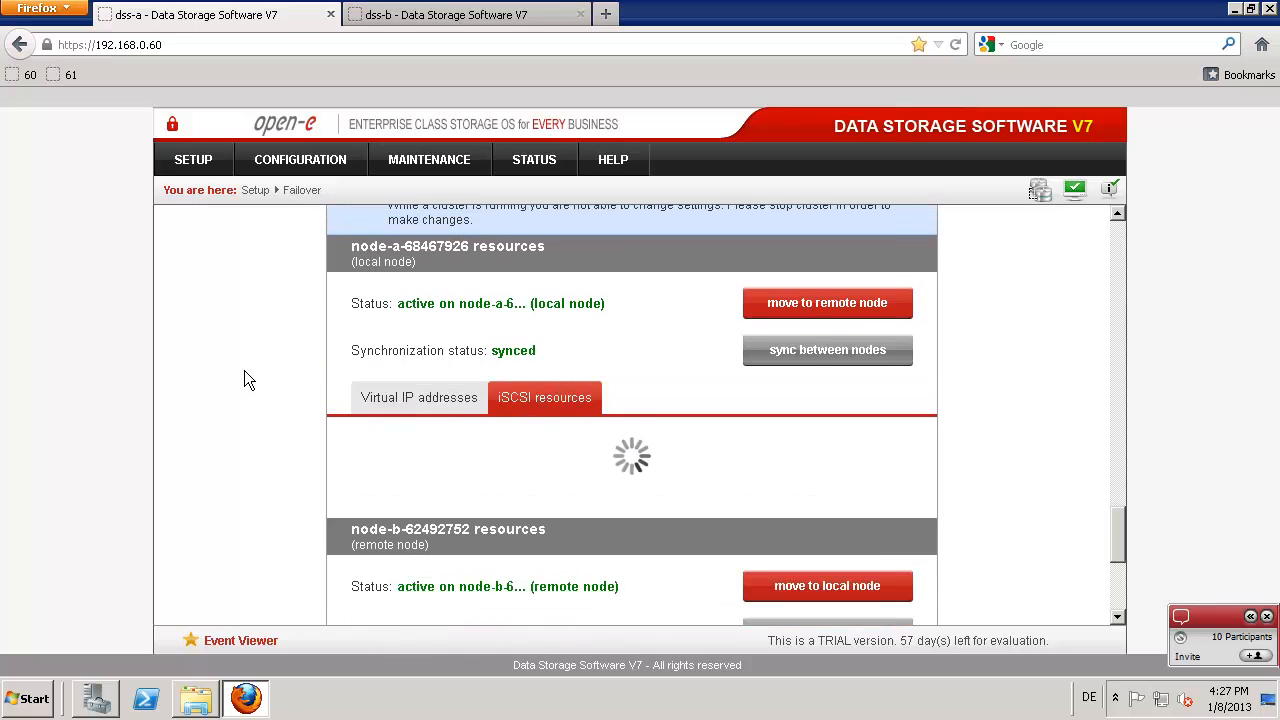
pyautogui.scroll(-1, 244, 372)
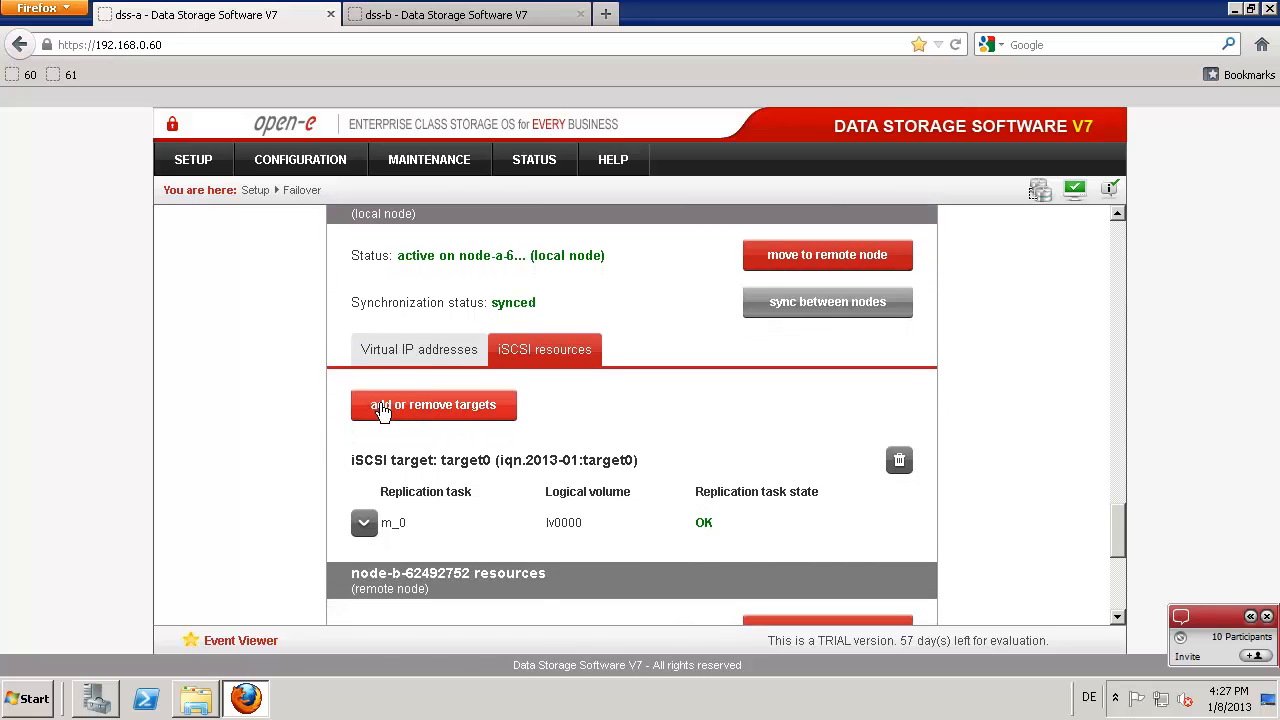
pyautogui.click(398, 412)
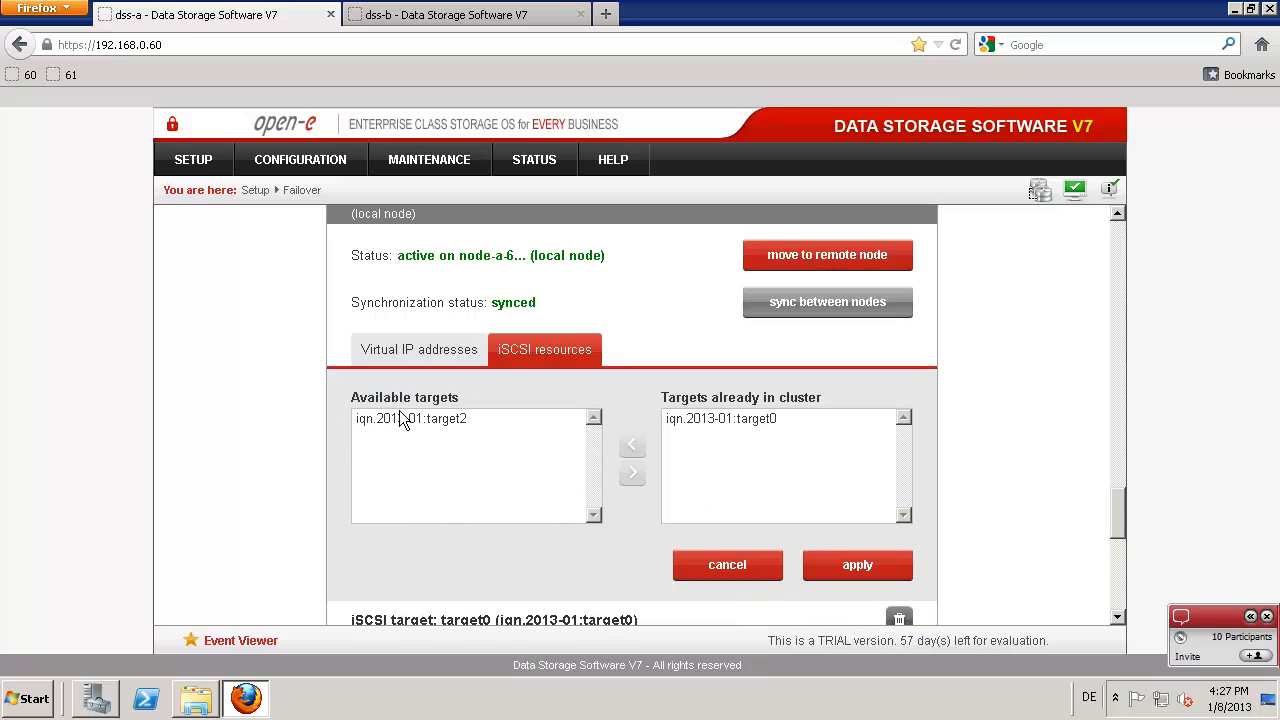
pyautogui.click(384, 424)
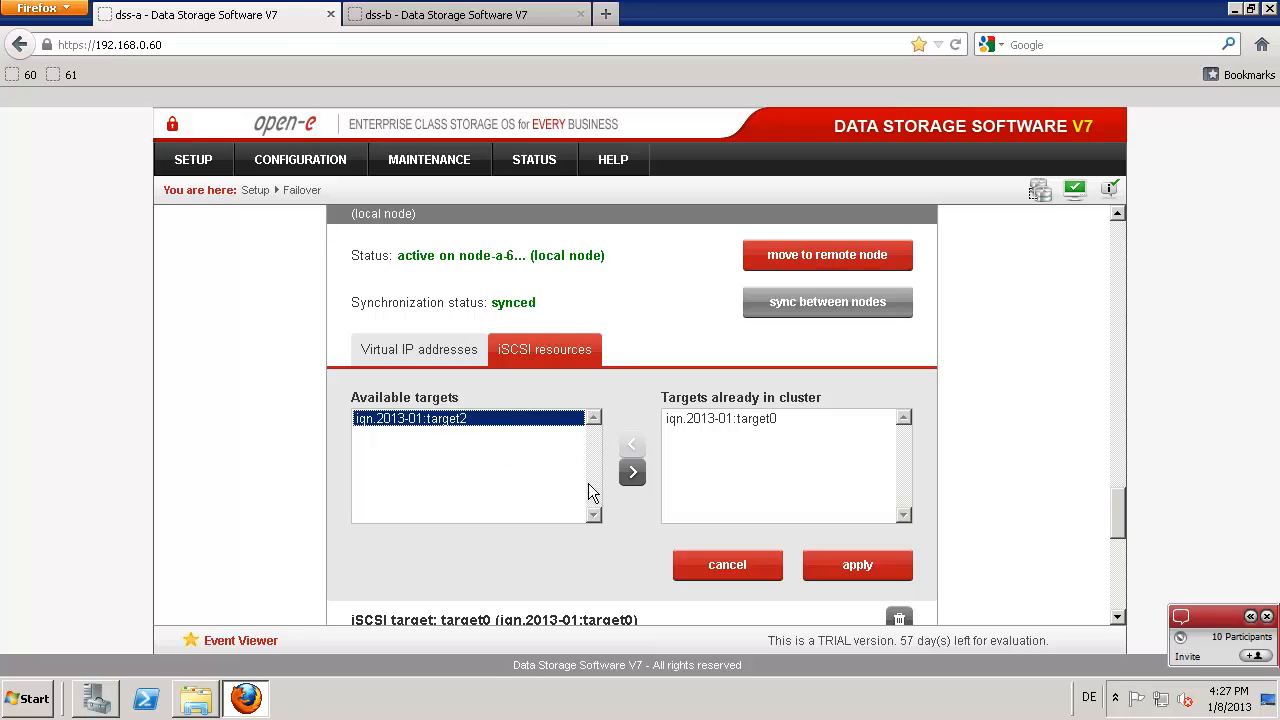
pyautogui.click(633, 472)
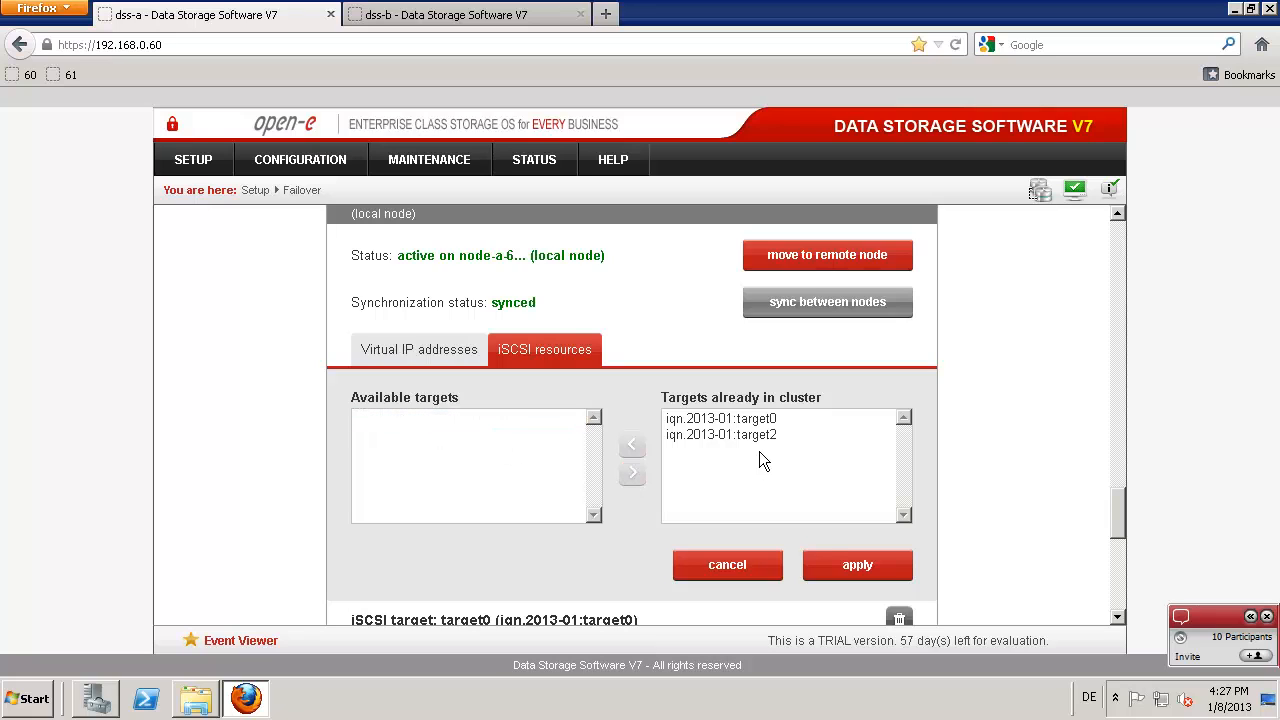
pyautogui.click(858, 570)
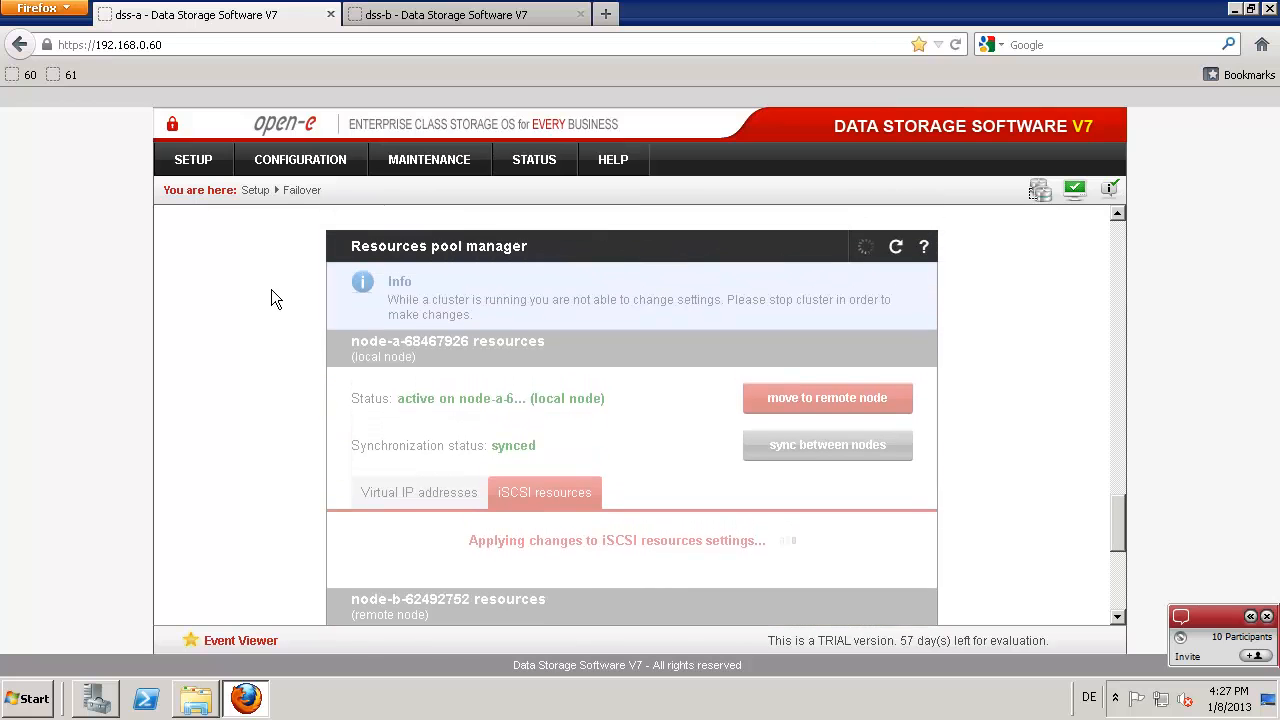
# Step: Check the cluster status on dss-a, and inspect the contents of volumes E: and F:, including folder 4 on F:, in Windows Explorer
pyautogui.scroll(7, 268, 291)
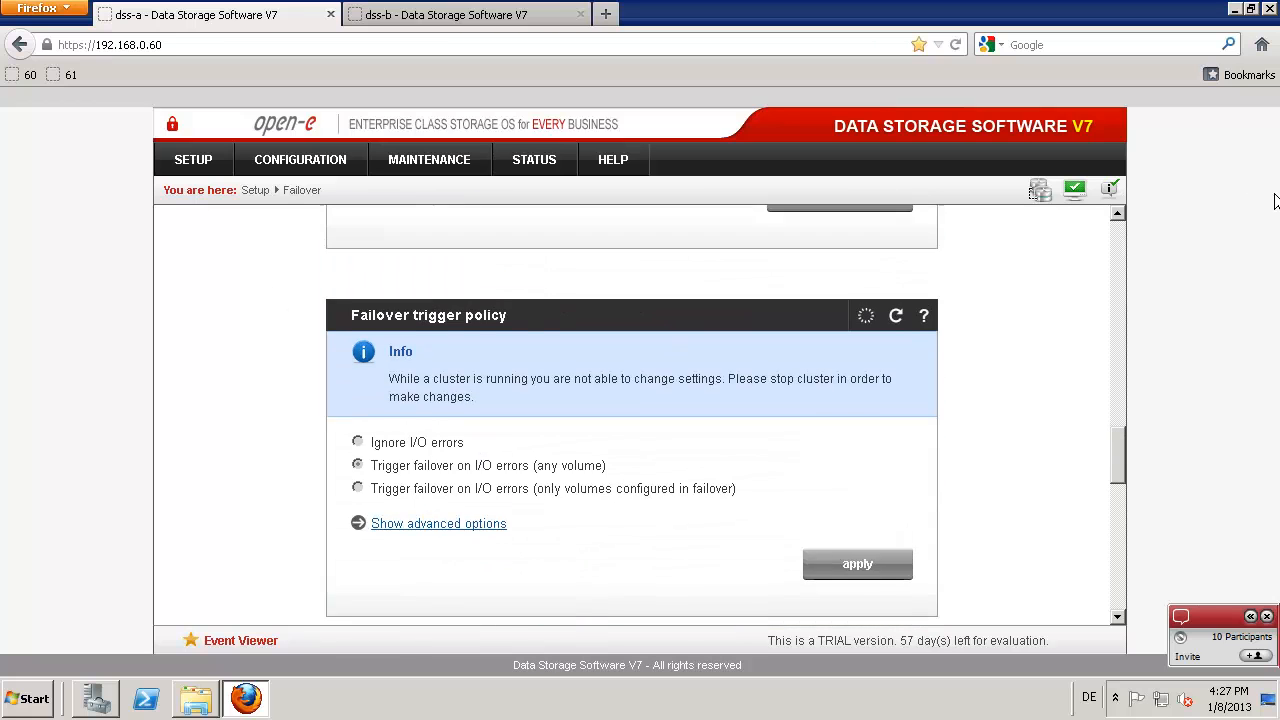
pyautogui.scroll(10, 1130, 225)
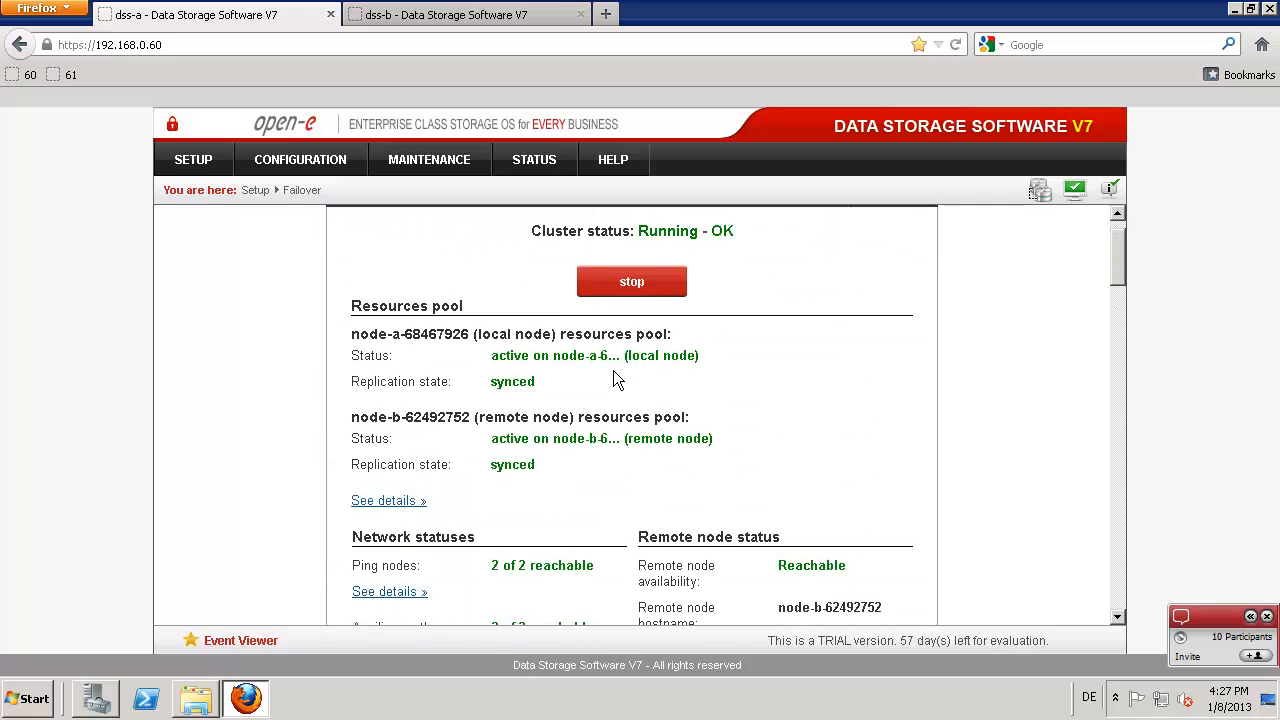
pyautogui.click(195, 704)
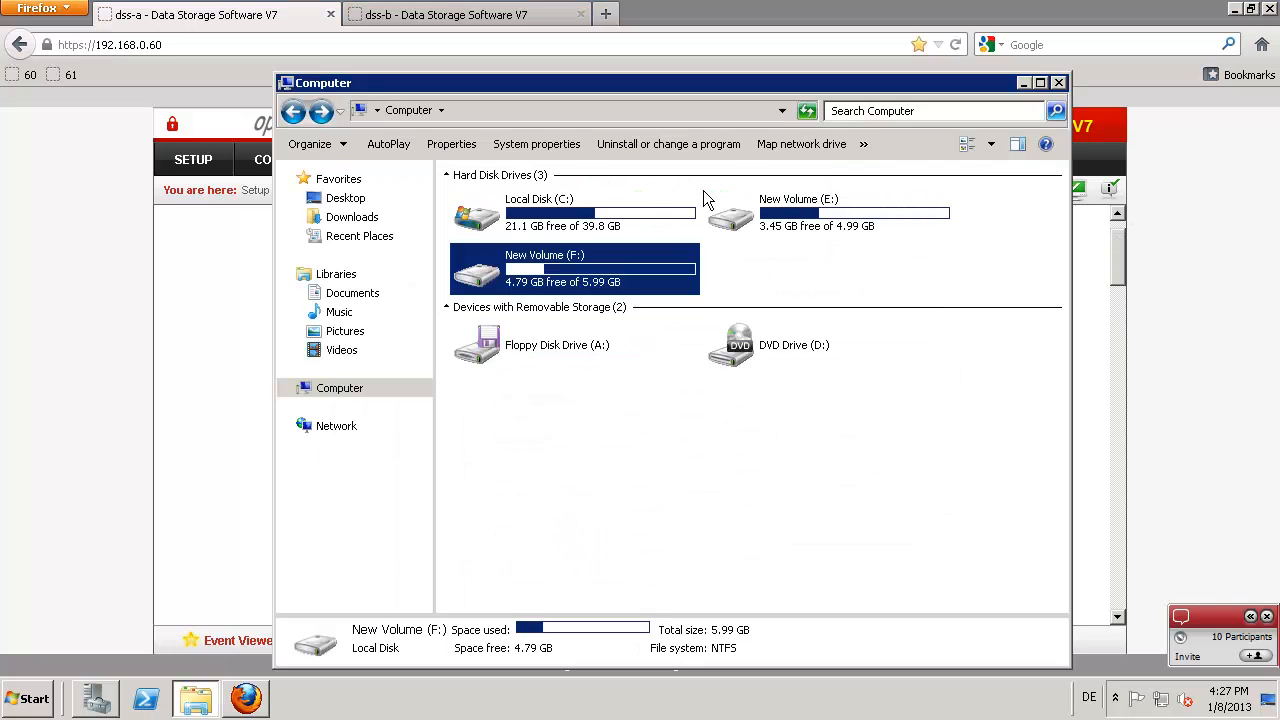
pyautogui.doubleClick(638, 258)
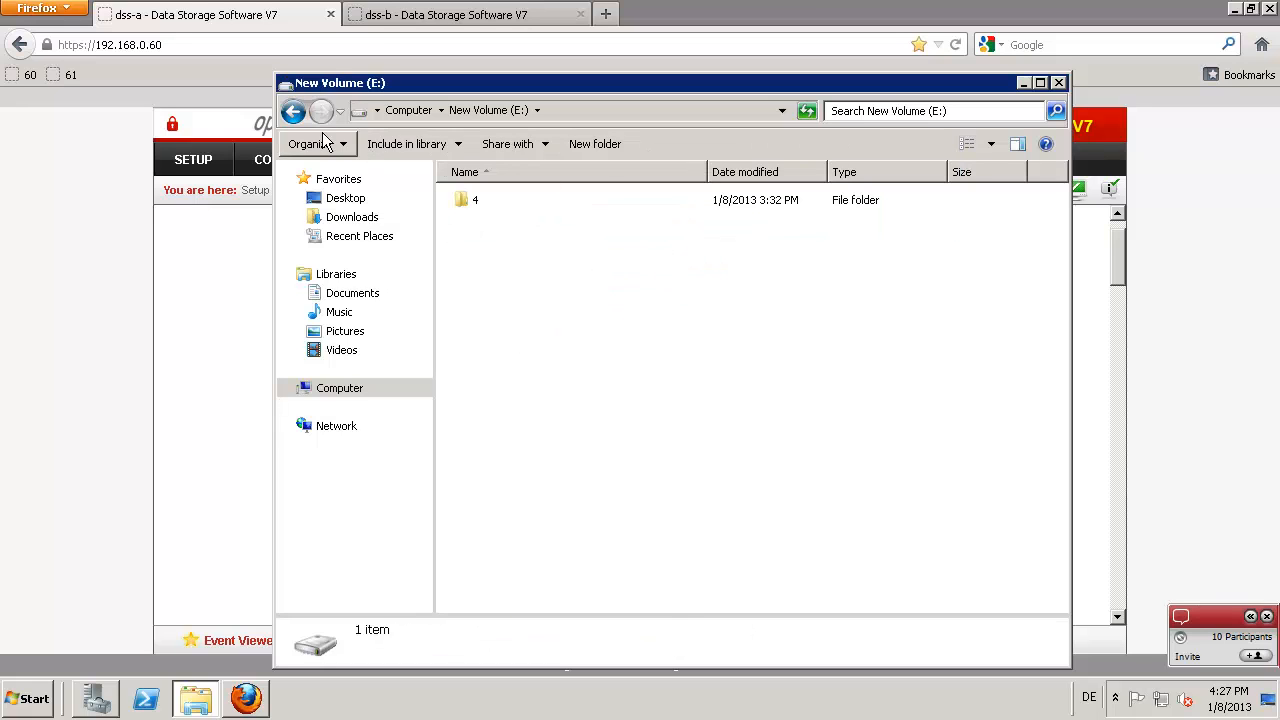
pyautogui.click(293, 111)
pyautogui.click(490, 270)
pyautogui.doubleClick(490, 270)
pyautogui.doubleClick(470, 206)
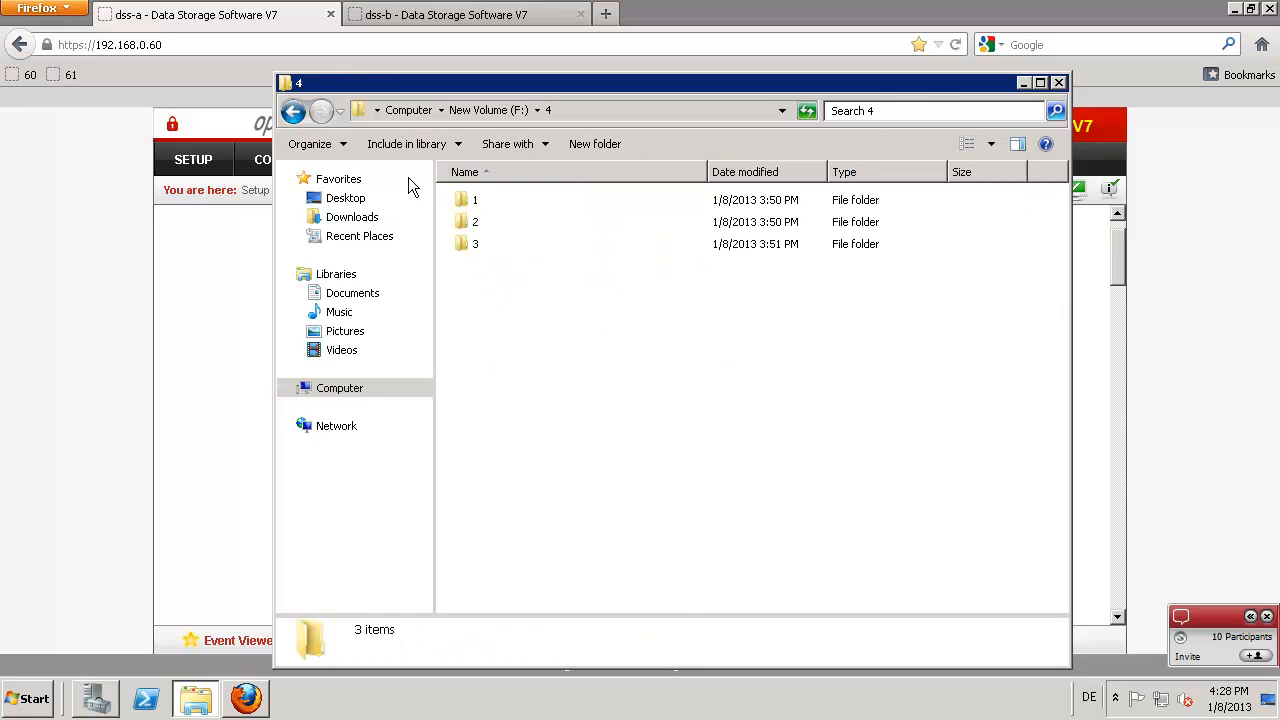
pyautogui.click(293, 111)
pyautogui.click(73, 239)
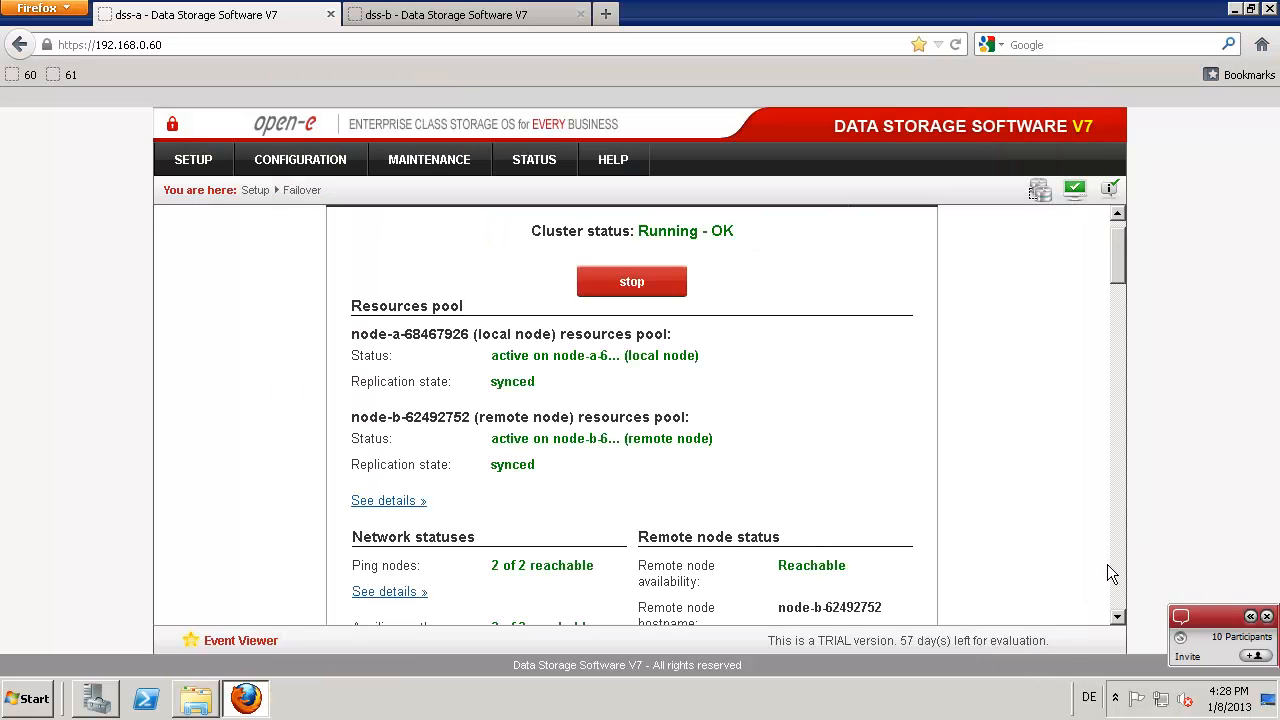
# Step: Review the iSCSI resources and the virtual IP addresses of the local node-a pool in the failover settings
pyautogui.scroll(-20, 1114, 582)
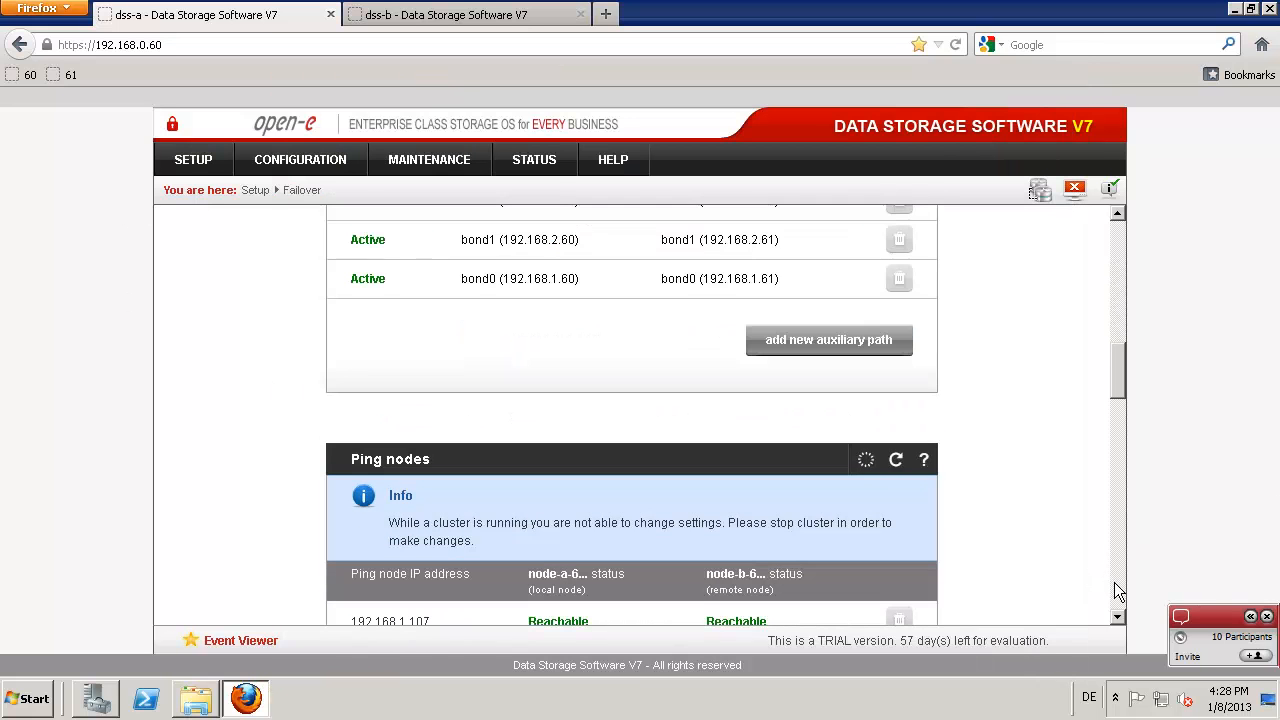
pyautogui.scroll(-10, 1114, 582)
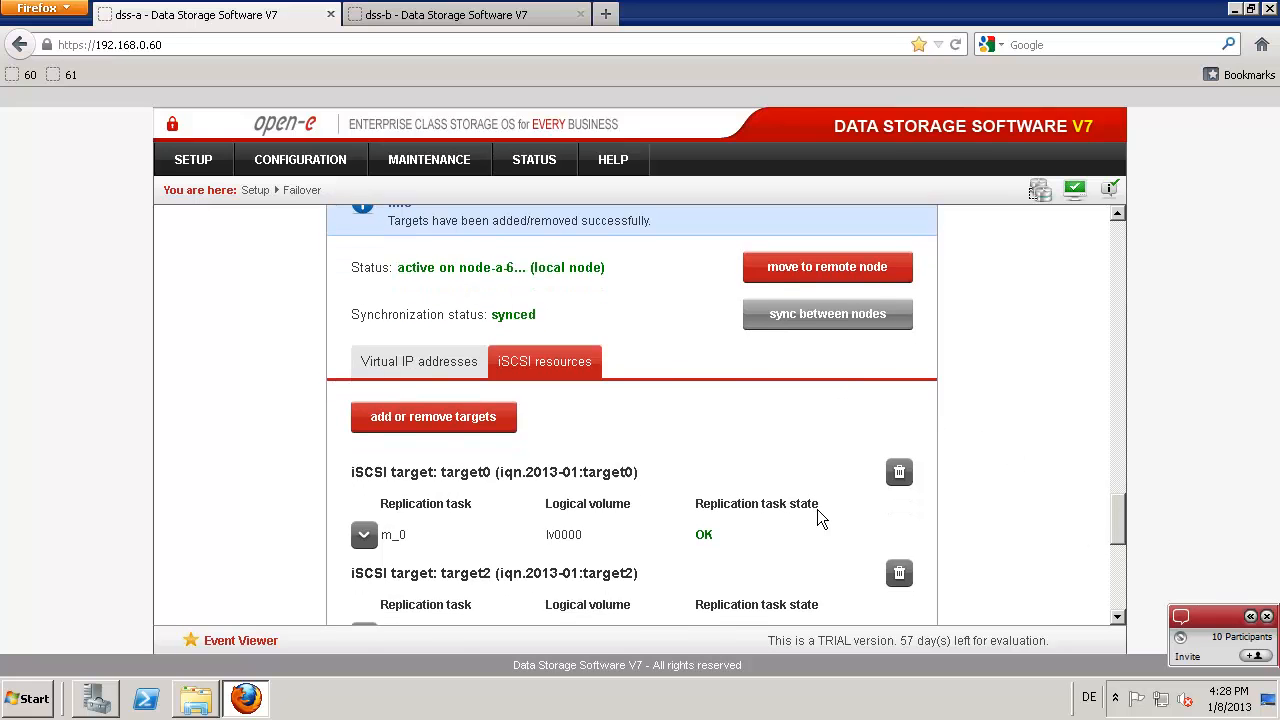
pyautogui.scroll(-2, 848, 500)
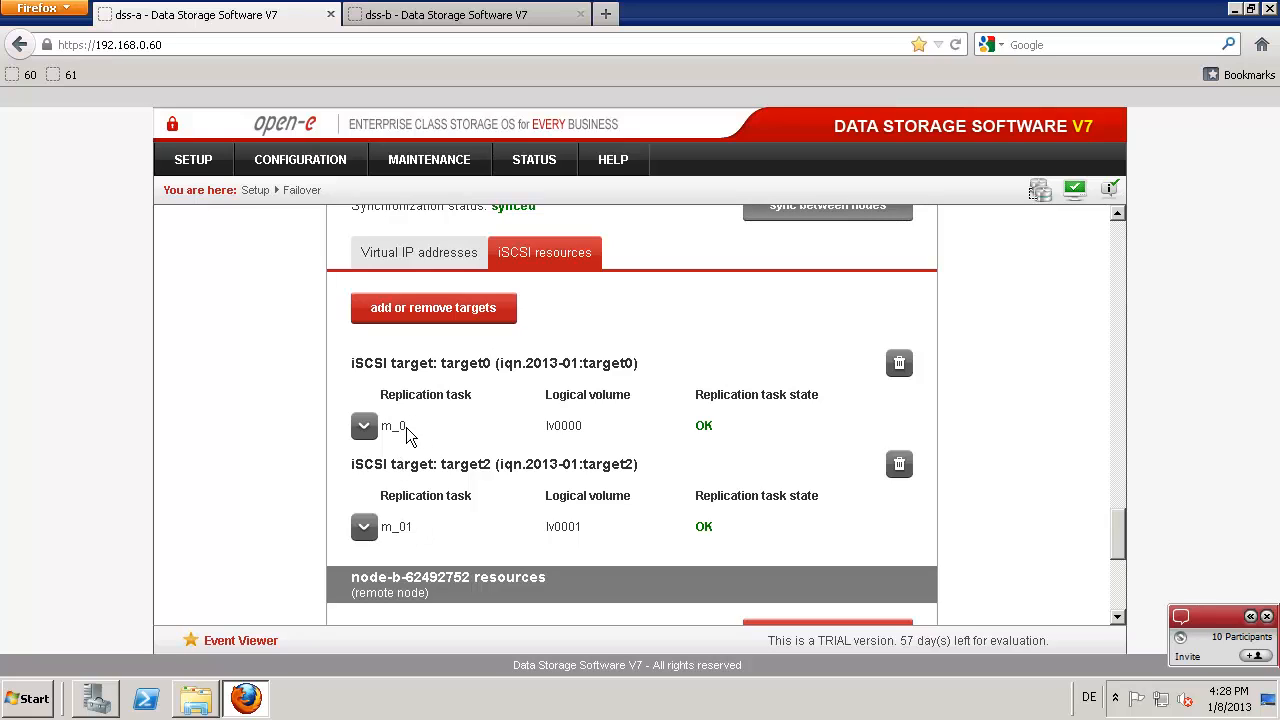
pyautogui.scroll(1, 433, 375)
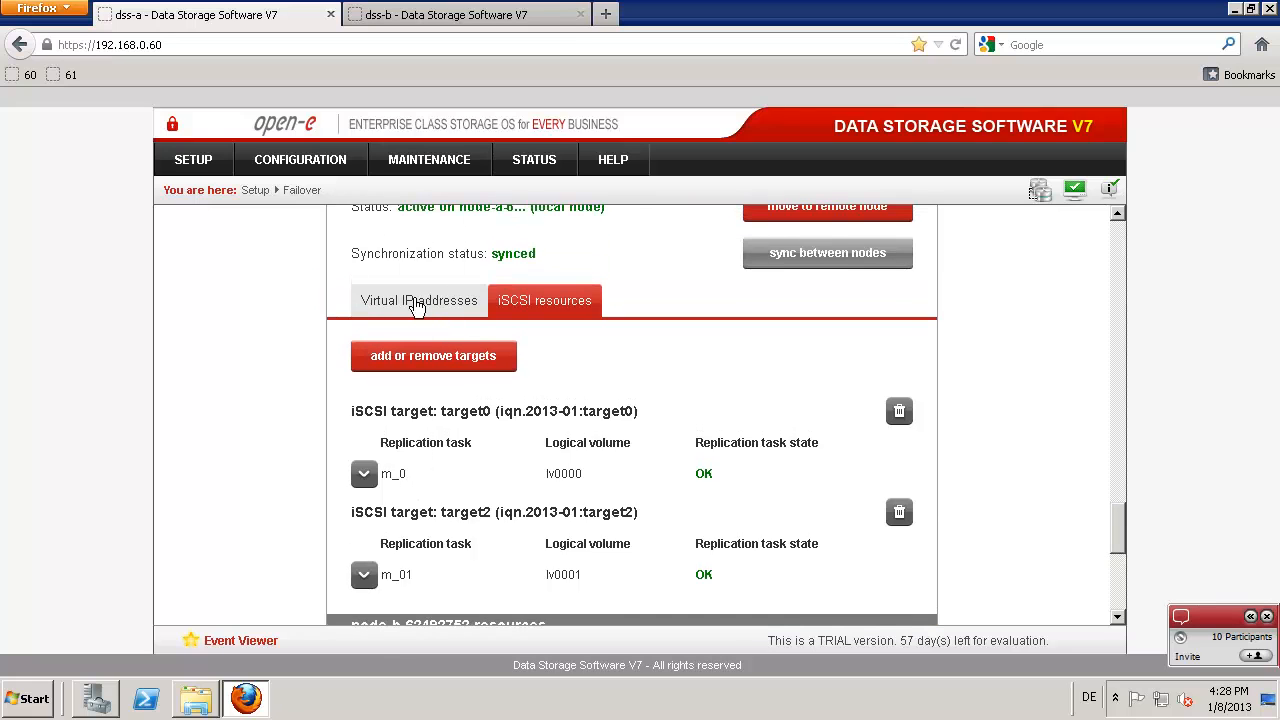
pyautogui.click(418, 303)
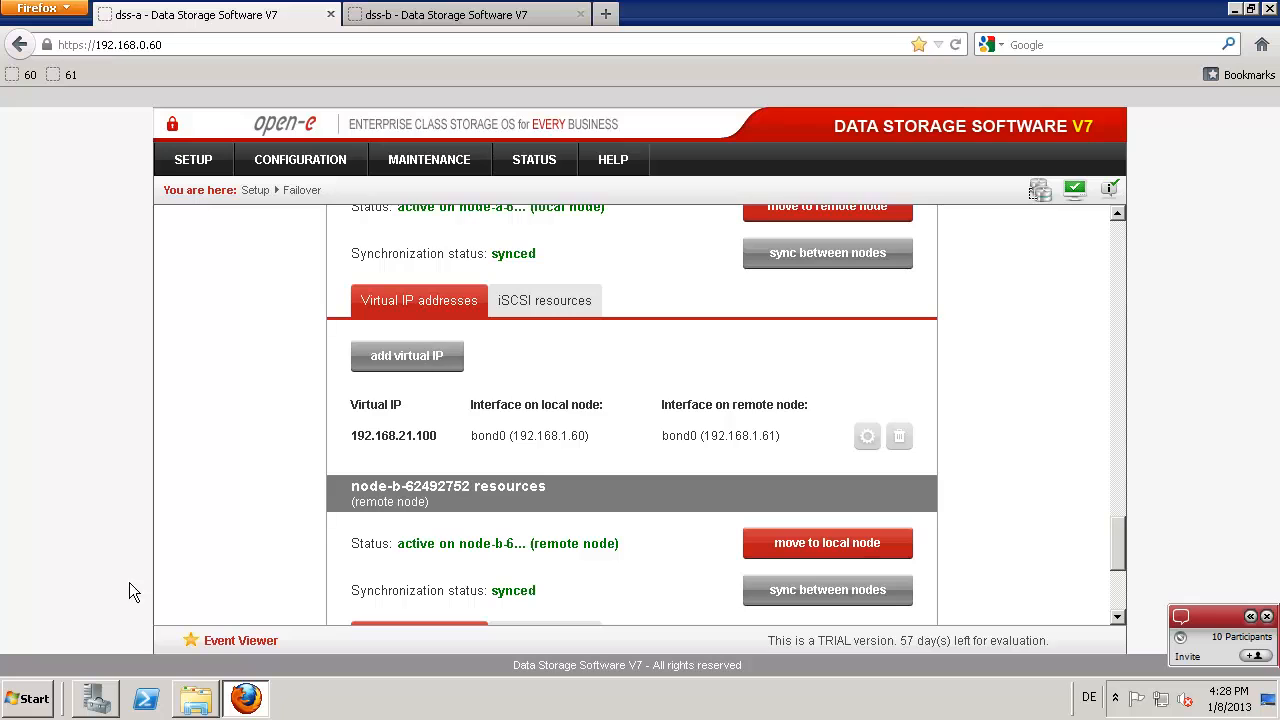
# Step: Switch to the Windows iSCSI Initiator and refresh its list of discovered targets
pyautogui.click(30, 699)
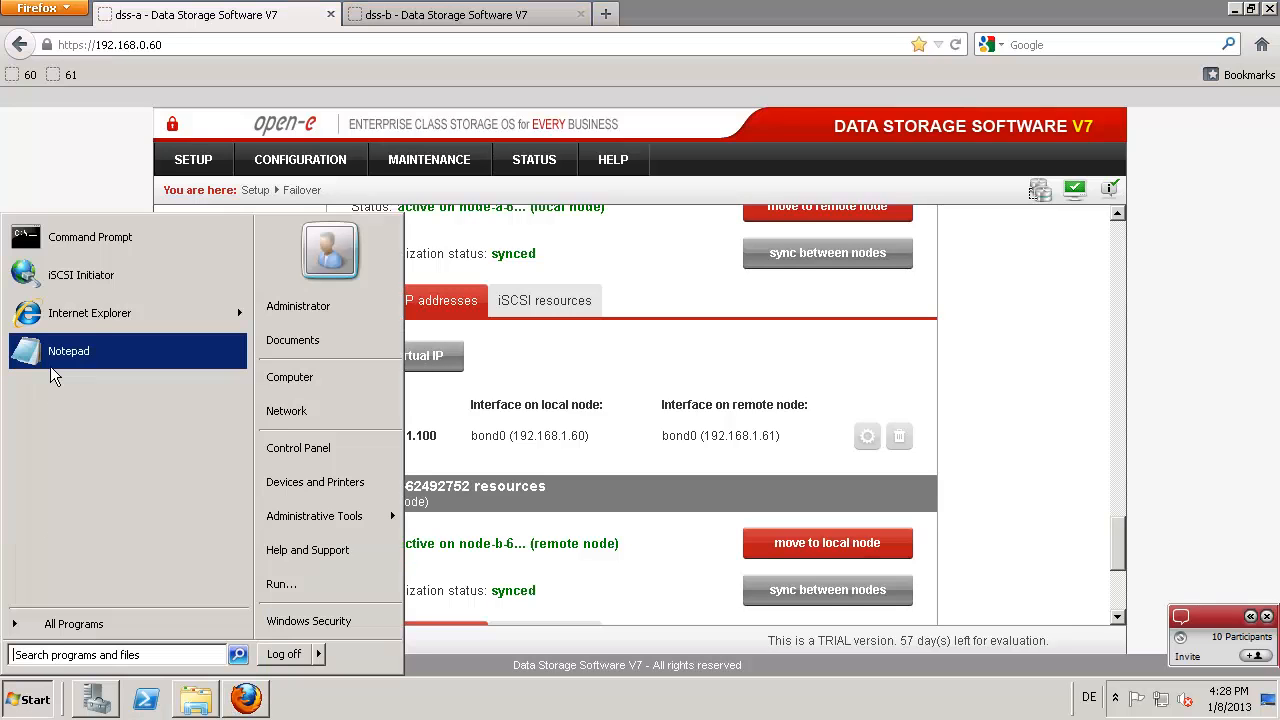
pyautogui.click(108, 285)
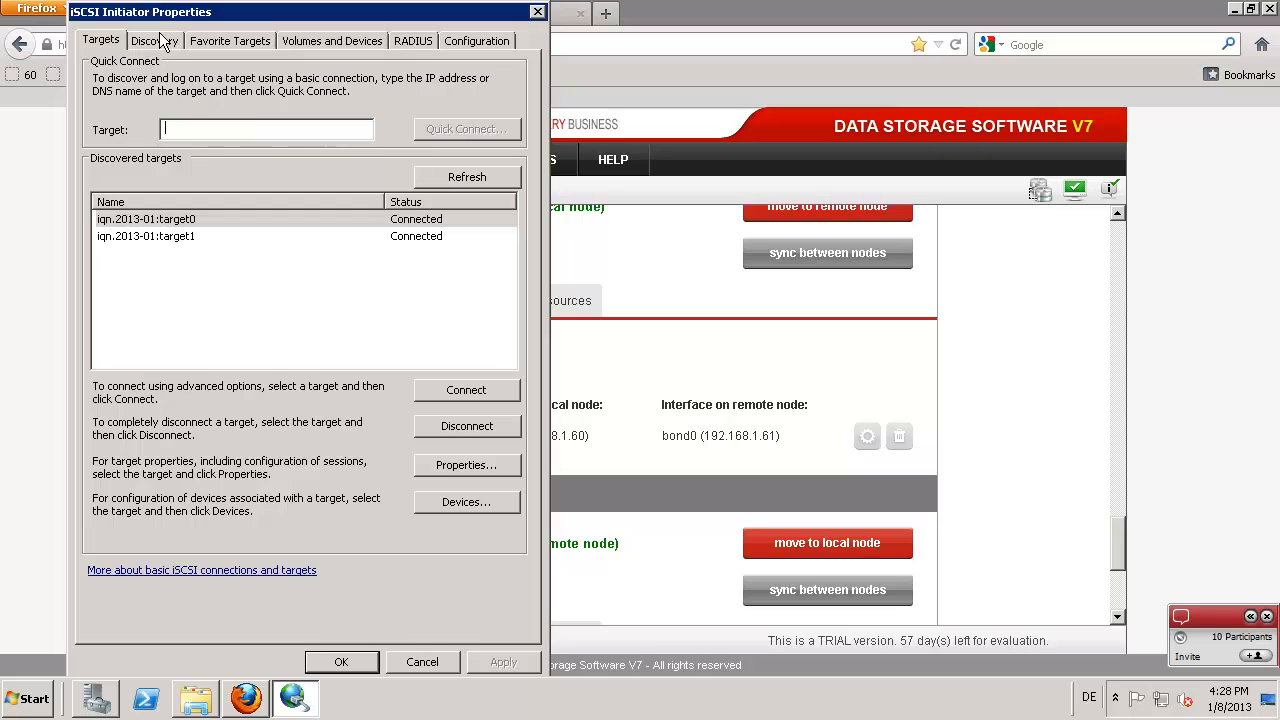
pyautogui.click(445, 177)
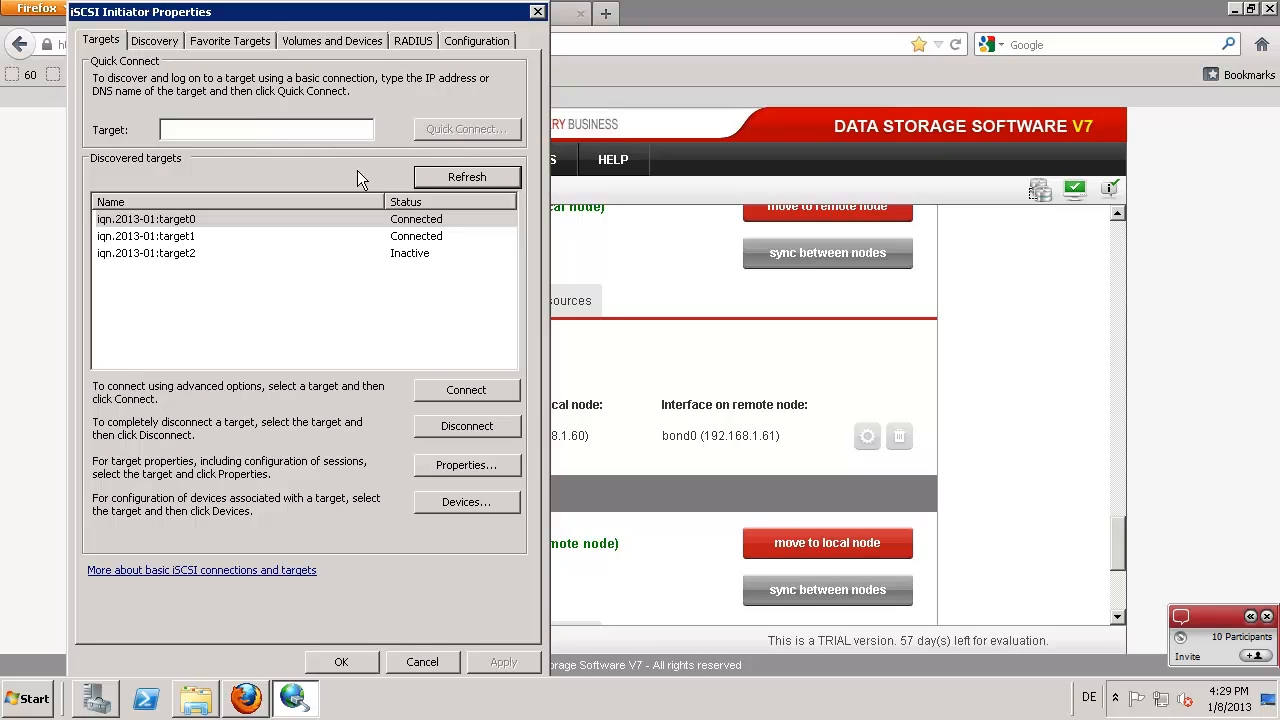
# Step: Connect the Windows iSCSI Initiator to the discovered target iqn.2013-01:target2, keeping it in the favorite targets
pyautogui.click(192, 254)
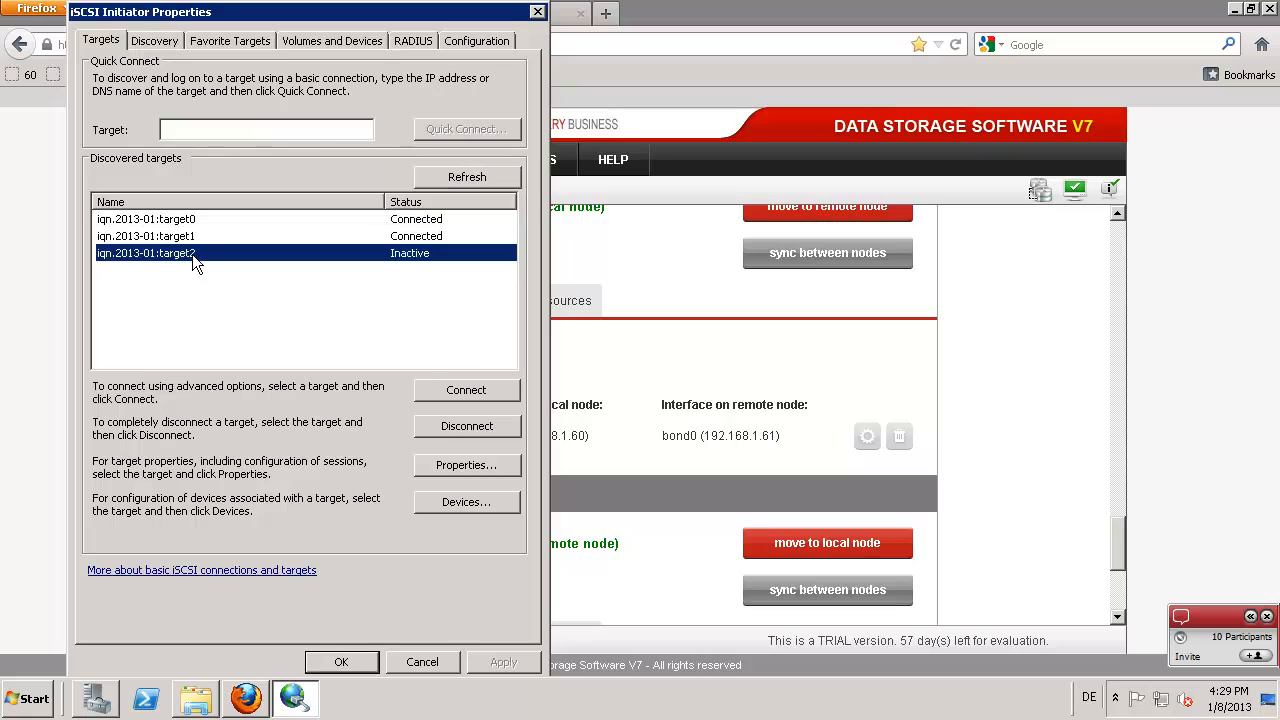
pyautogui.click(455, 391)
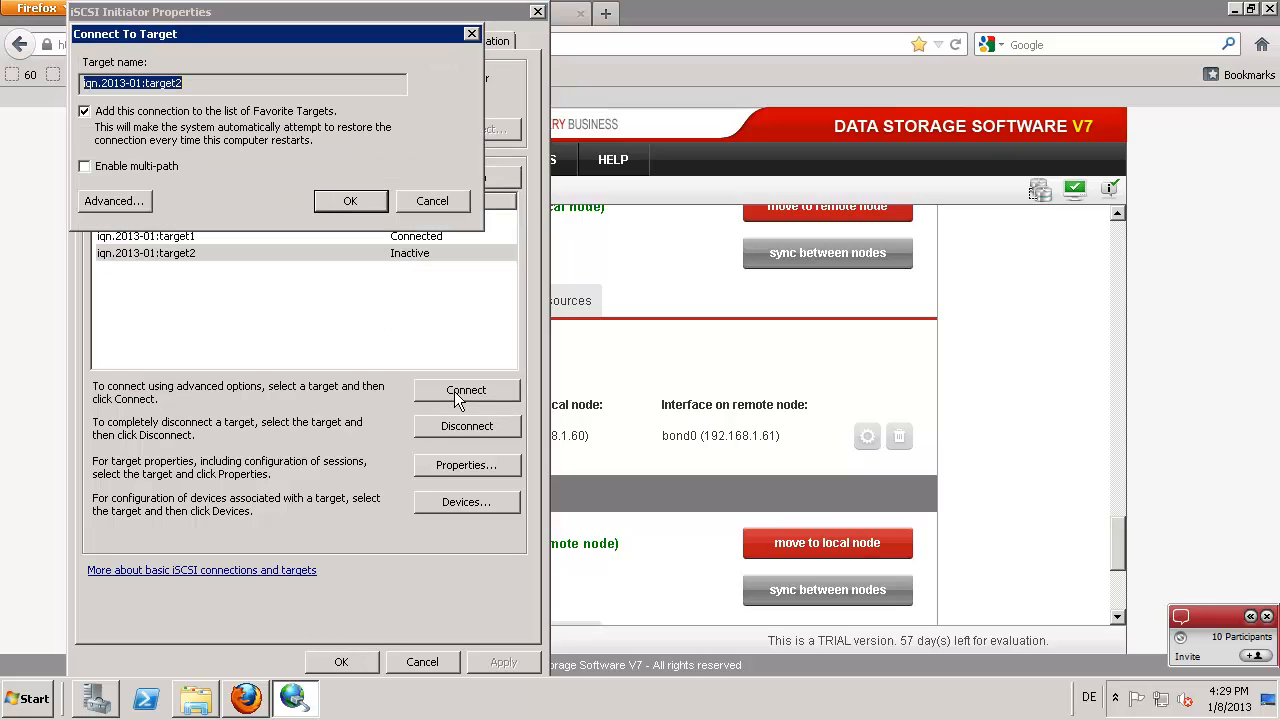
pyautogui.click(349, 201)
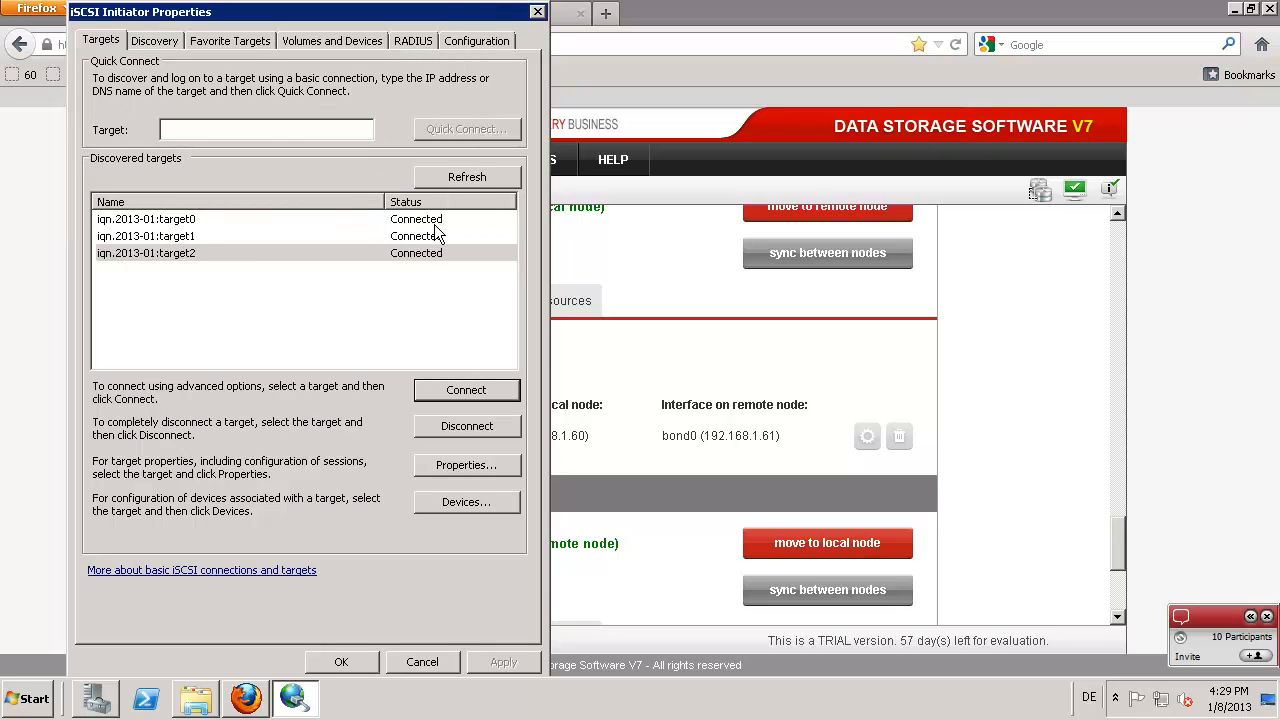
# Step: Switch to Disk Management in Server Manager and initialize the new 4 GB Disk 3 with the MBR partition style
pyautogui.click(95, 699)
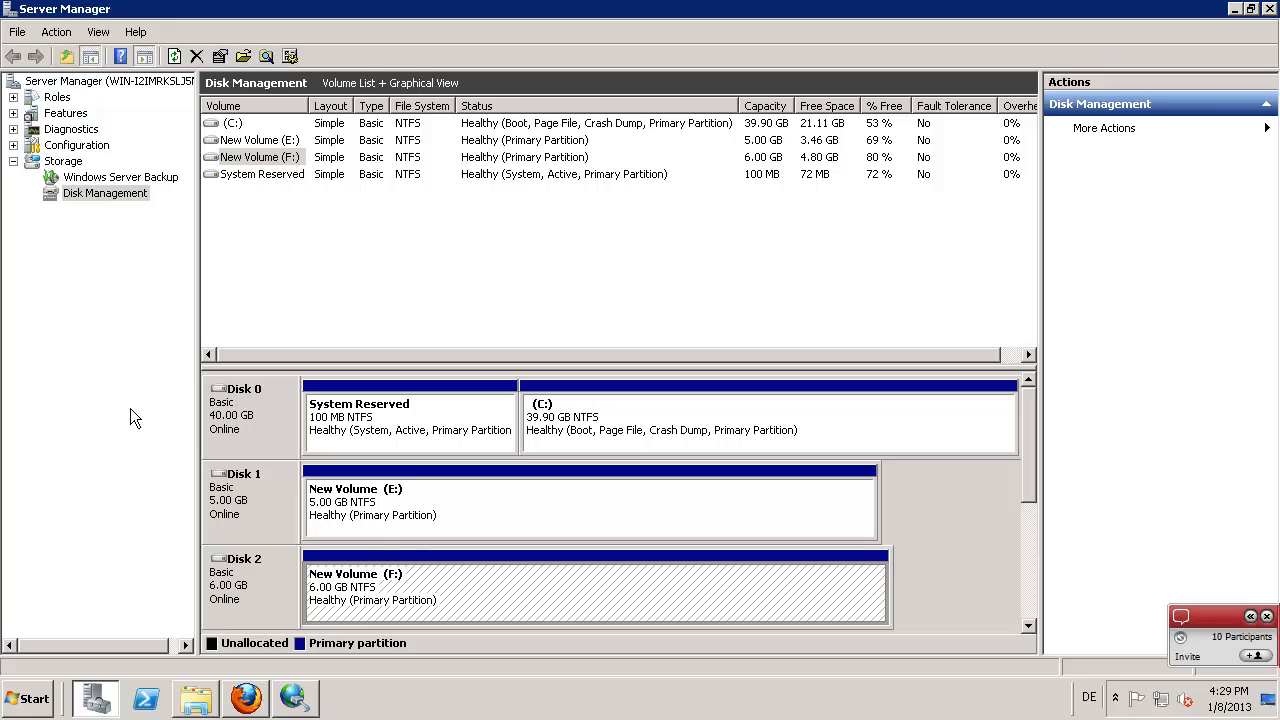
pyautogui.click(1029, 626)
pyautogui.click(1029, 626)
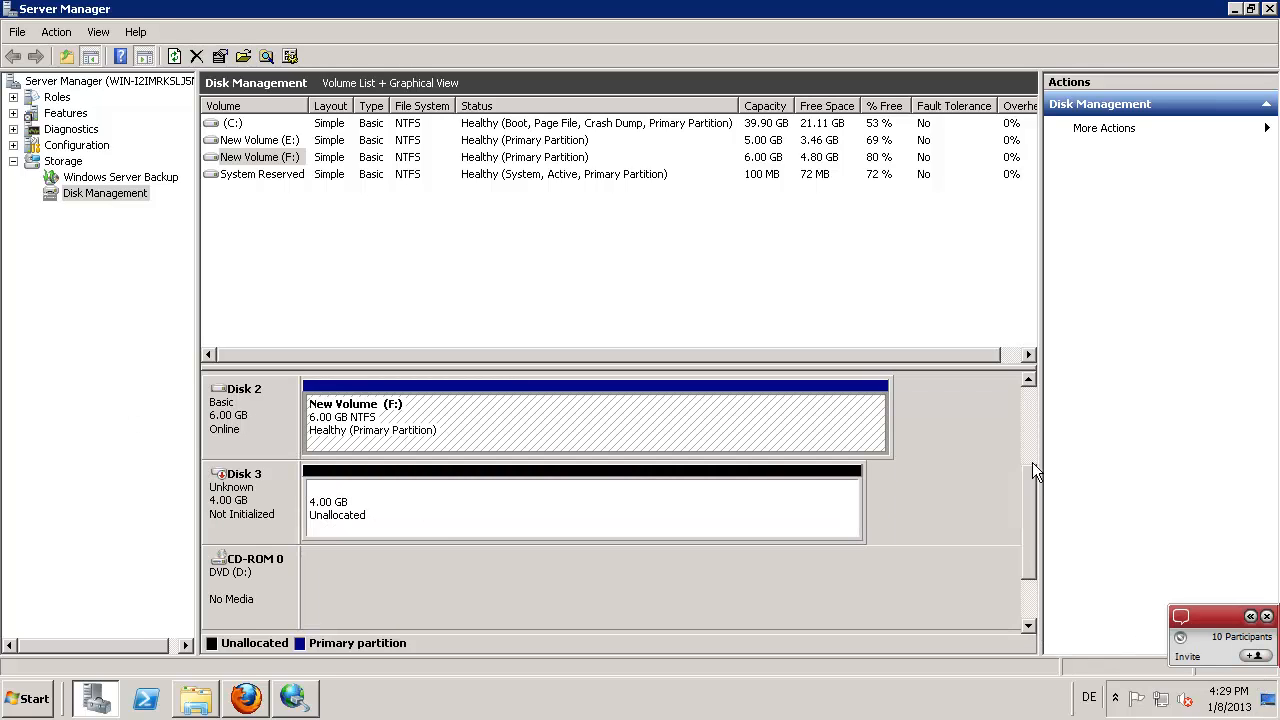
pyautogui.click(1028, 379)
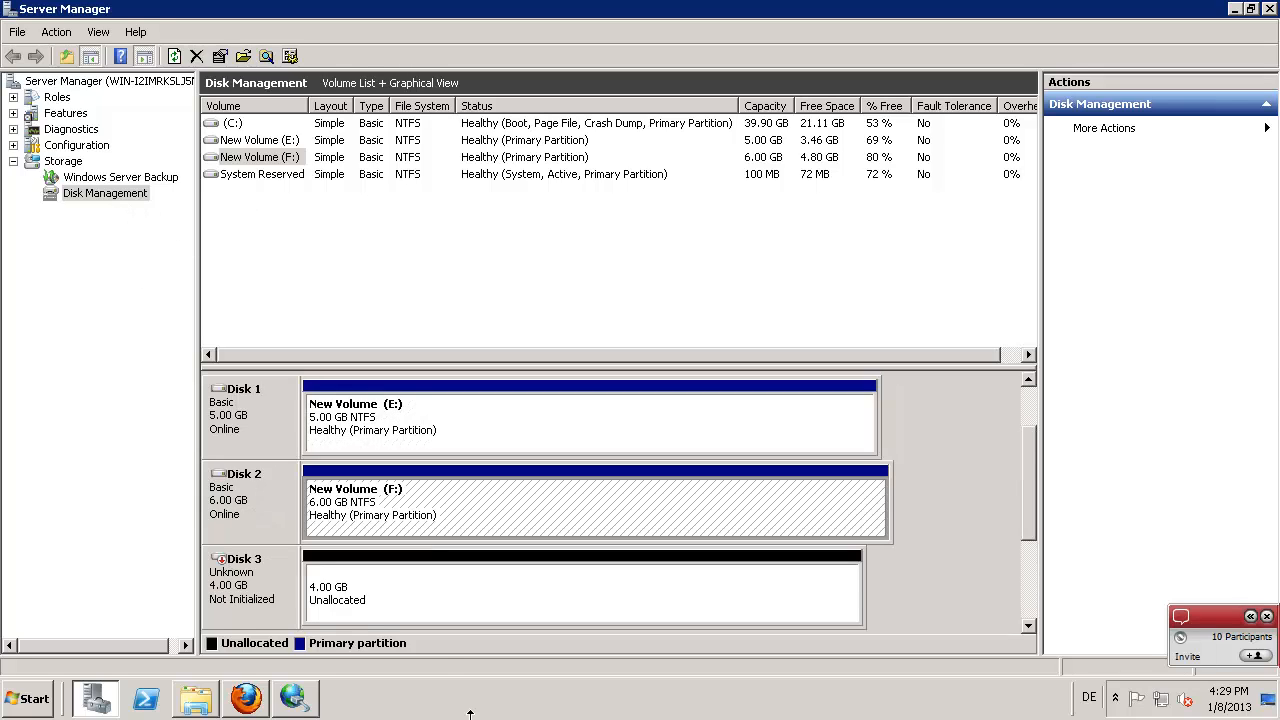
pyautogui.click(255, 595)
pyautogui.rightClick(255, 595)
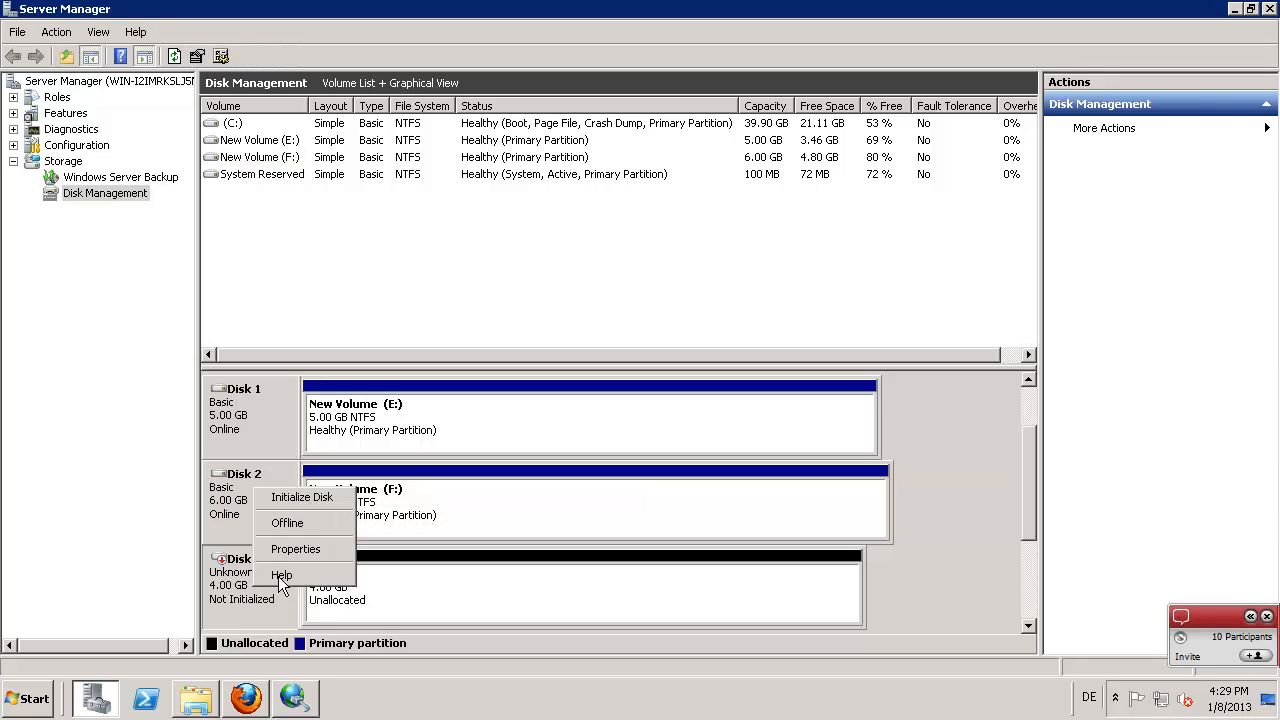
pyautogui.click(321, 492)
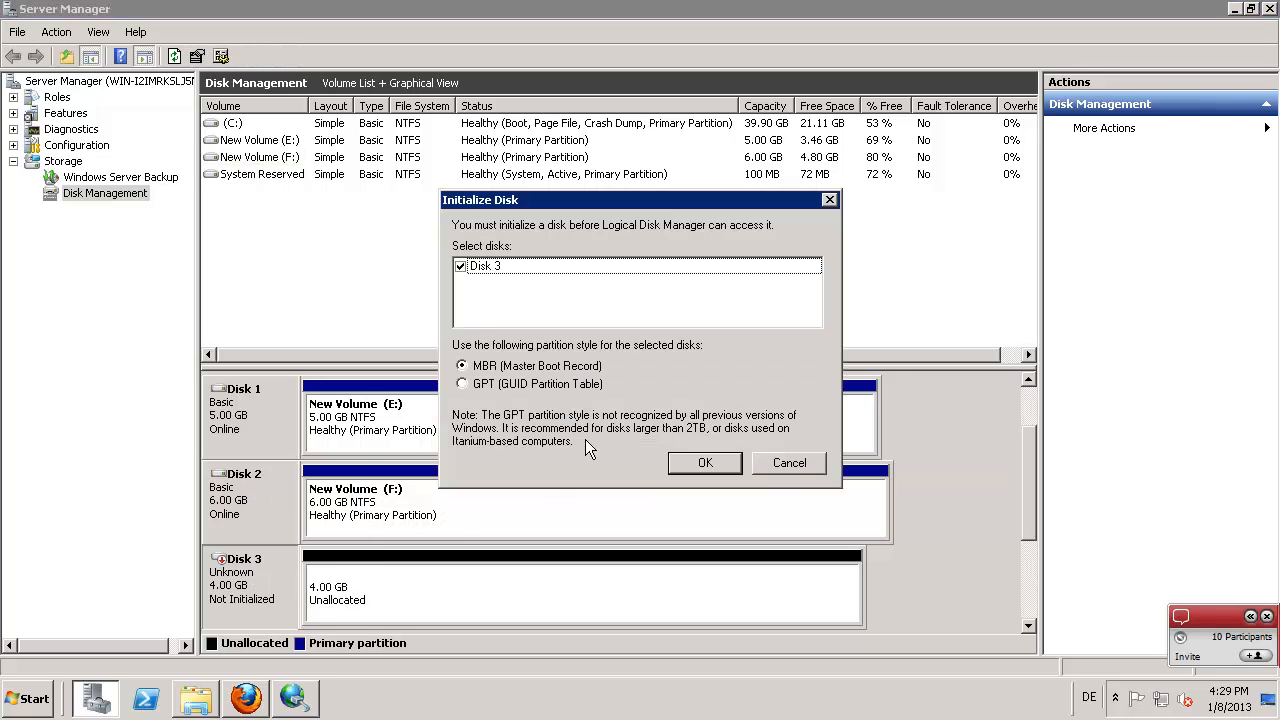
pyautogui.click(707, 466)
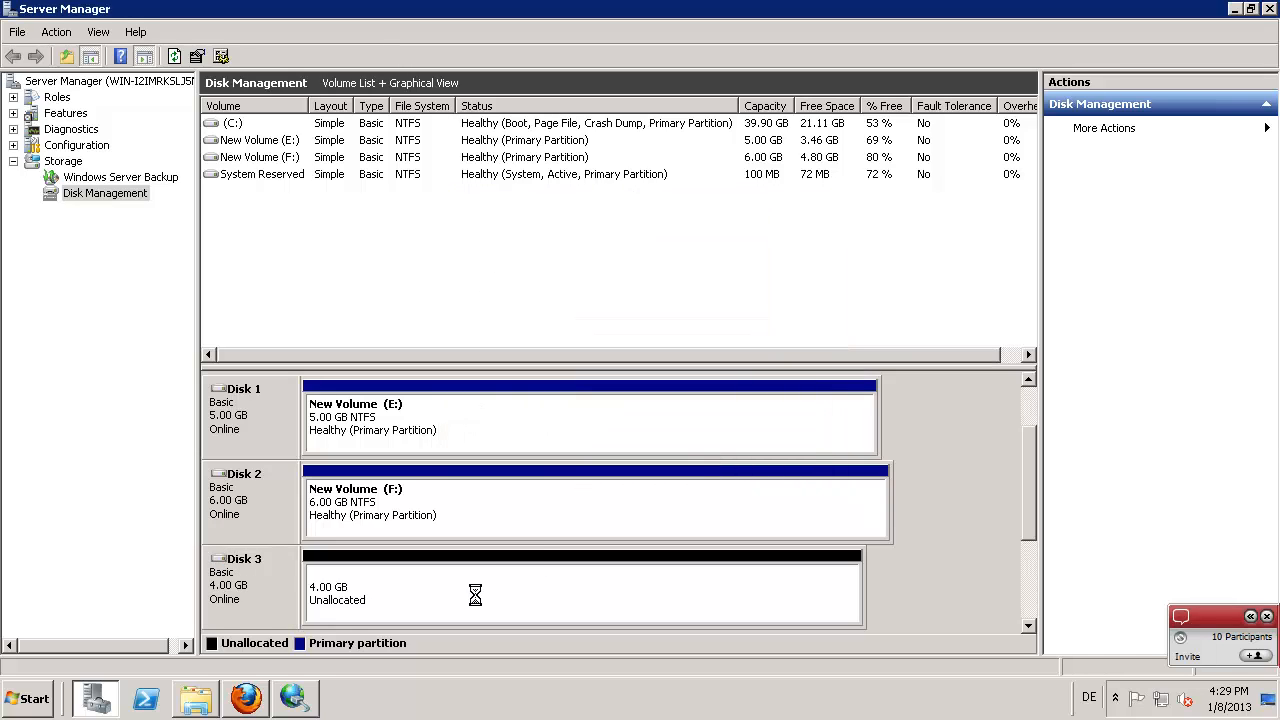
# Step: Create a simple volume on Disk 3's unallocated space with drive letter G, quick-formatted as NTFS and labelled New Volume
pyautogui.click(417, 588)
pyautogui.rightClick(416, 585)
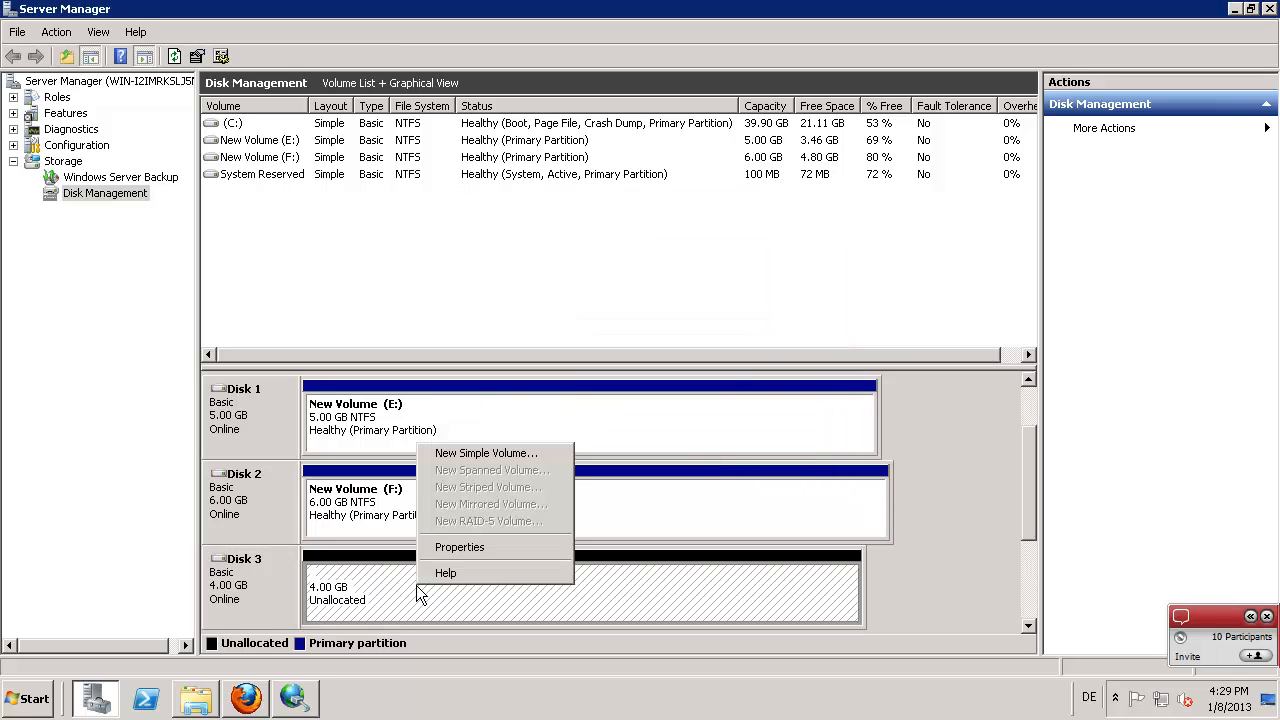
pyautogui.click(481, 458)
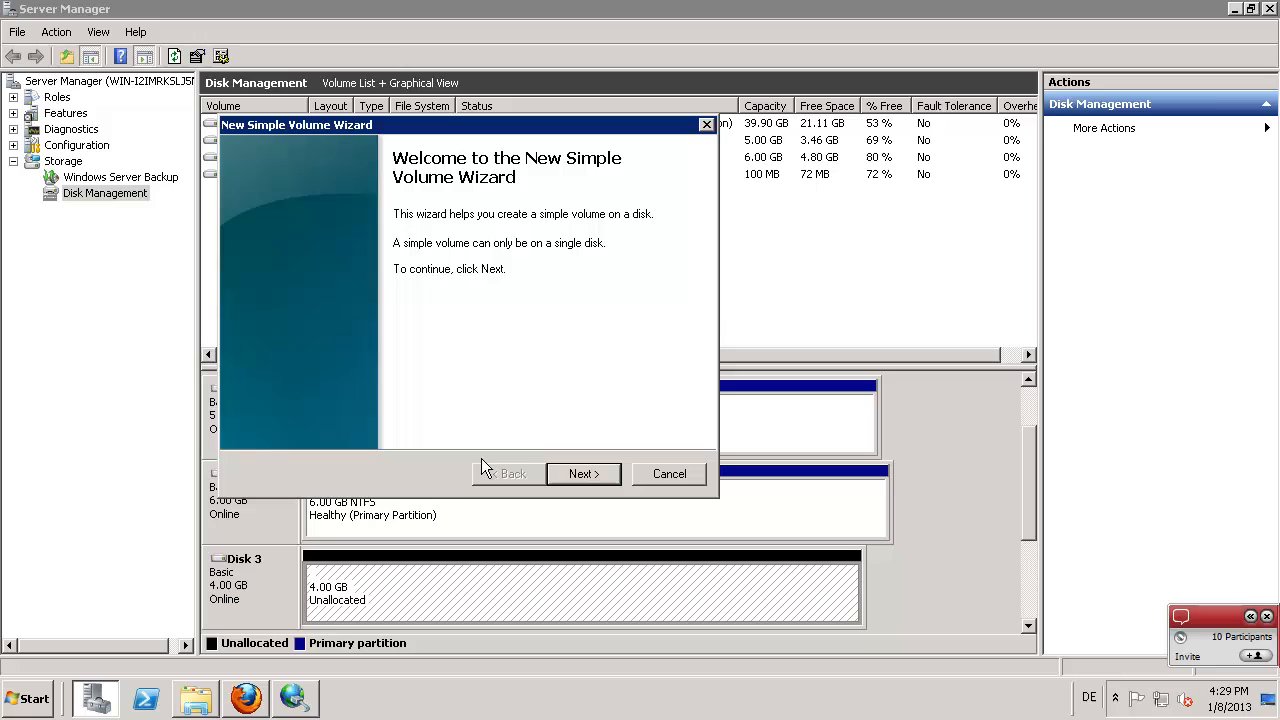
pyautogui.click(567, 473)
pyautogui.click(597, 479)
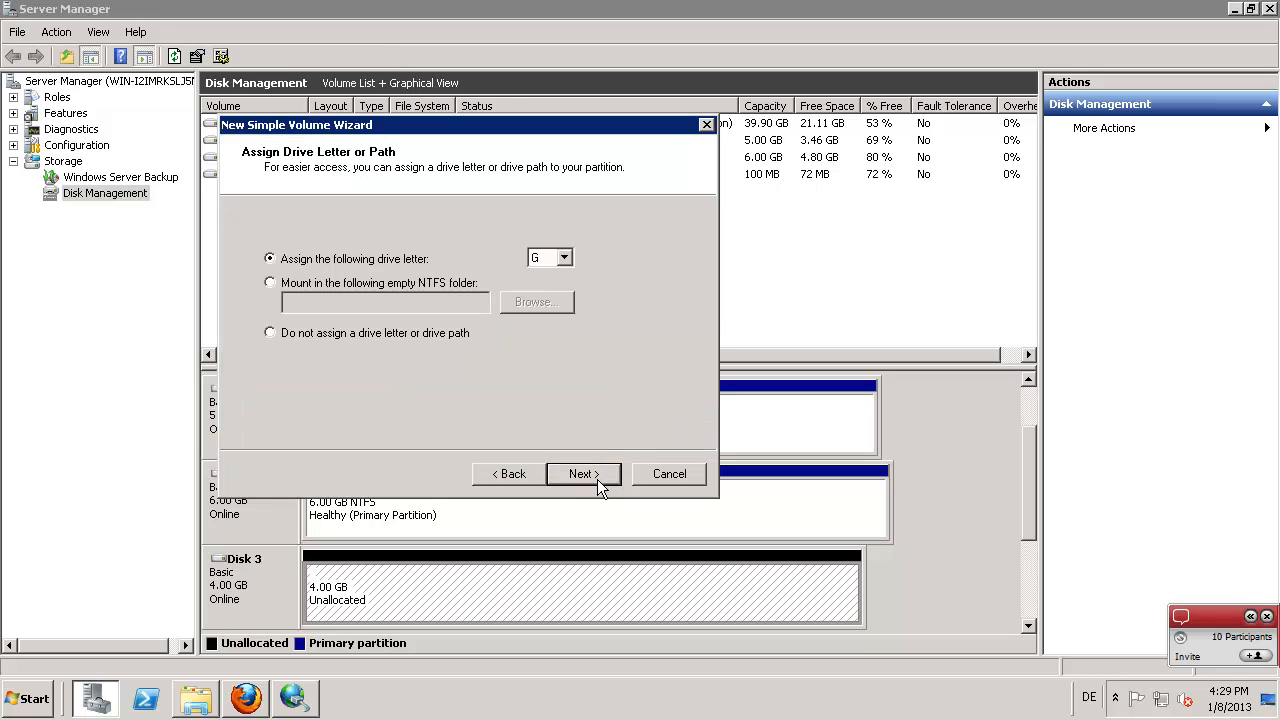
pyautogui.click(597, 477)
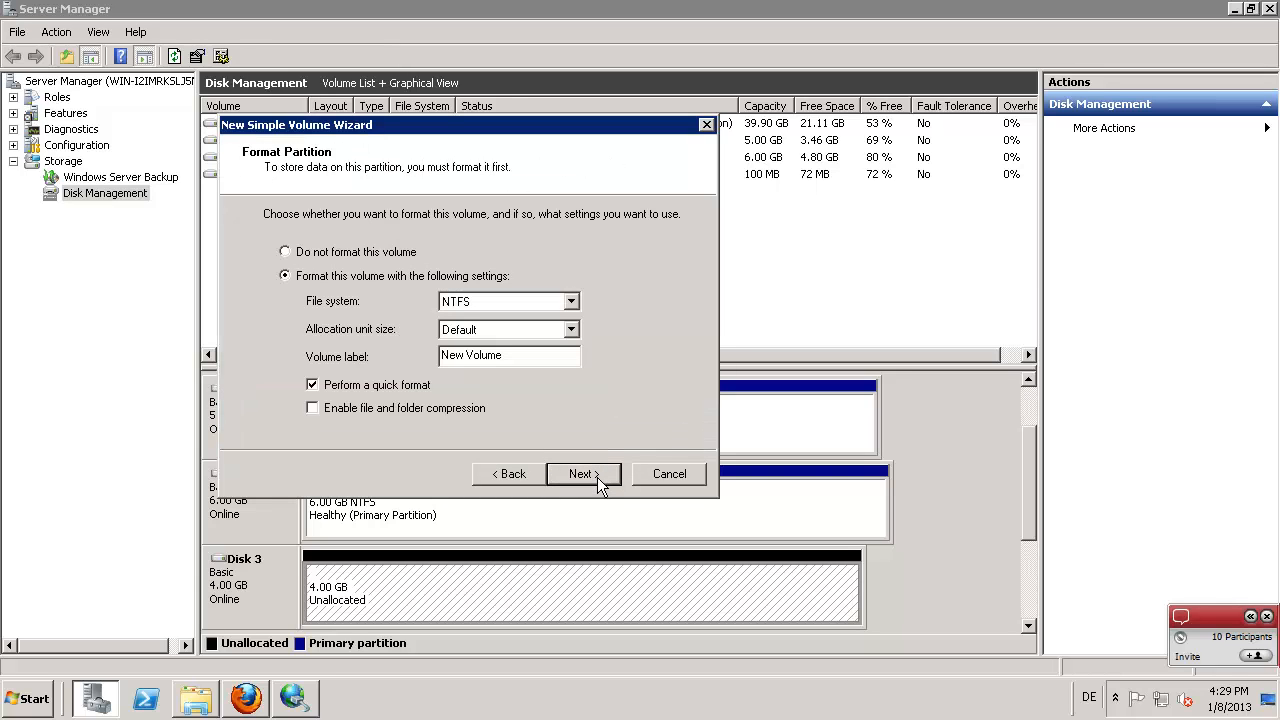
pyautogui.click(597, 476)
pyautogui.click(597, 476)
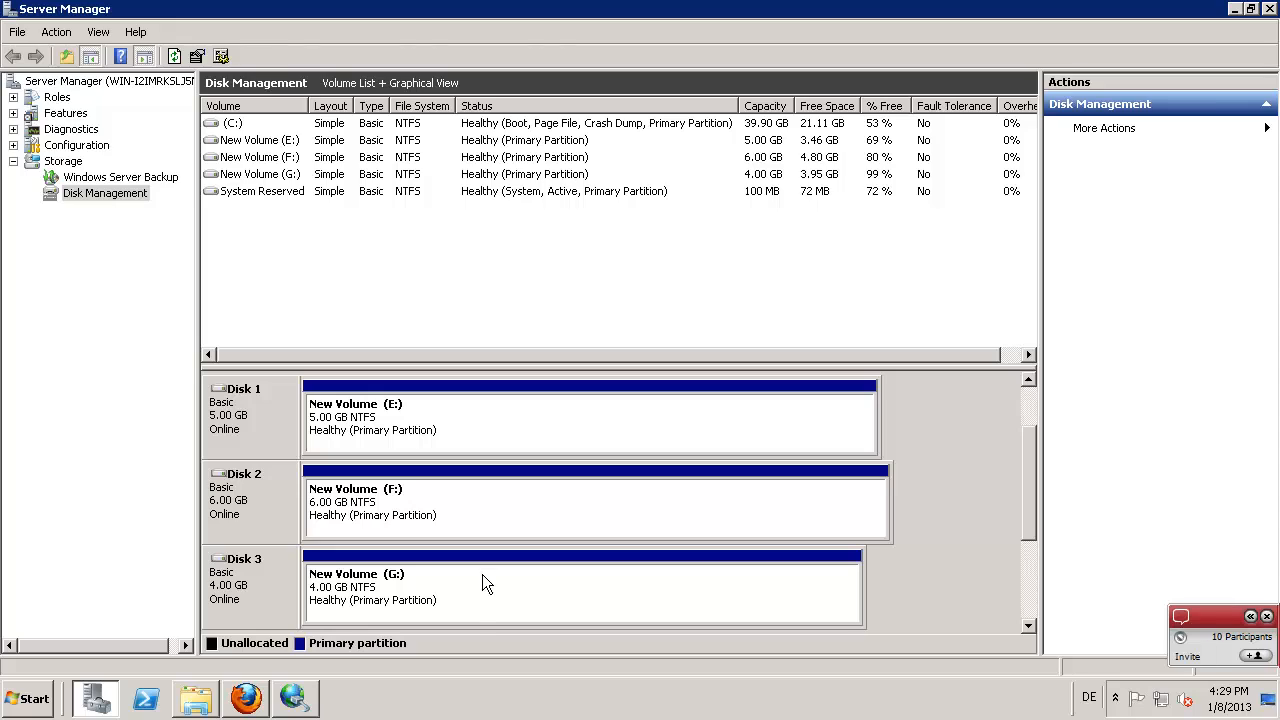
pyautogui.click(476, 604)
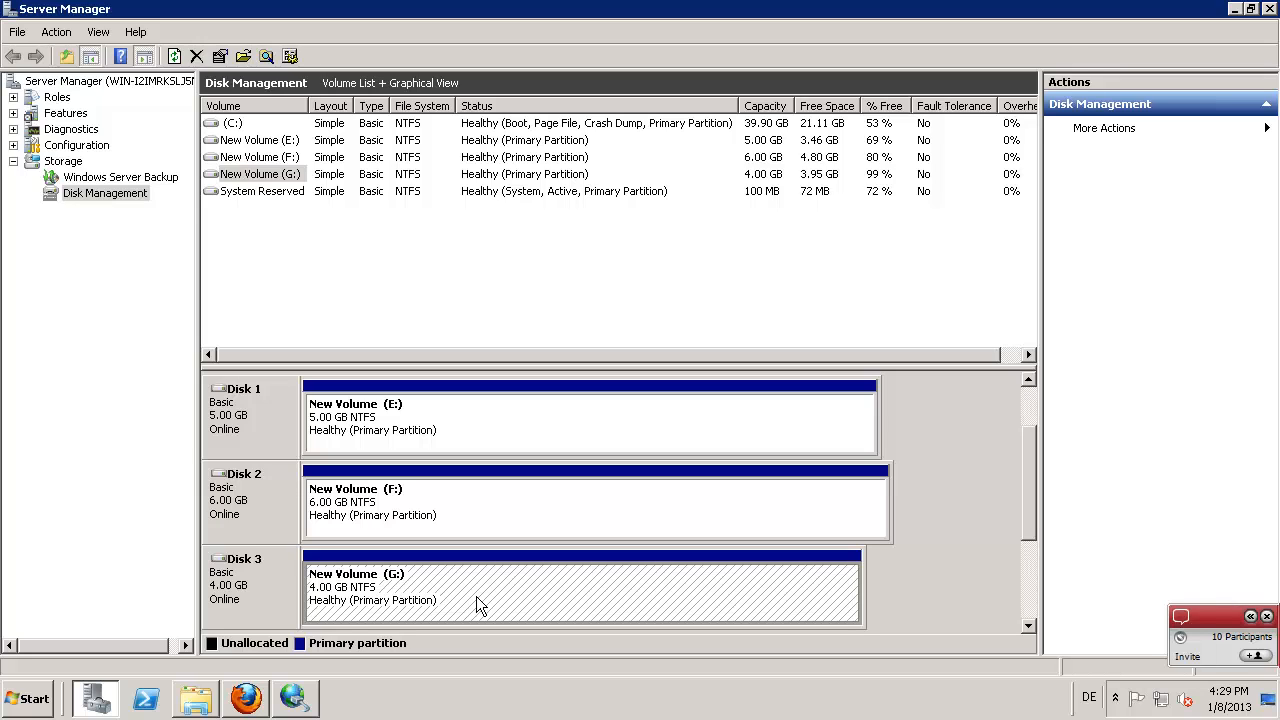
# Step: Switch to dss-a in Firefox and try to remove iqn.2013-01:target2 from the local node-a pool's cluster targets, declining to continue
pyautogui.hotkey('alt', 'Tab')
pyautogui.hotkey('alt', 'Tab')
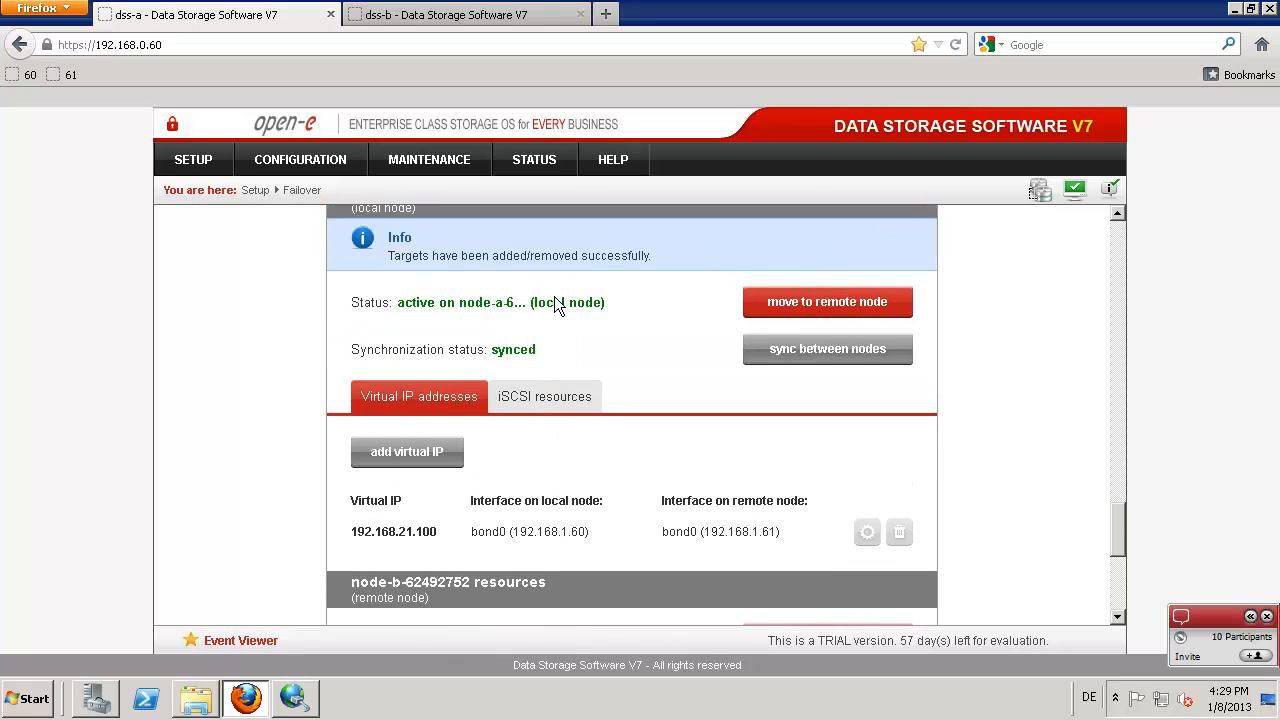
pyautogui.click(548, 397)
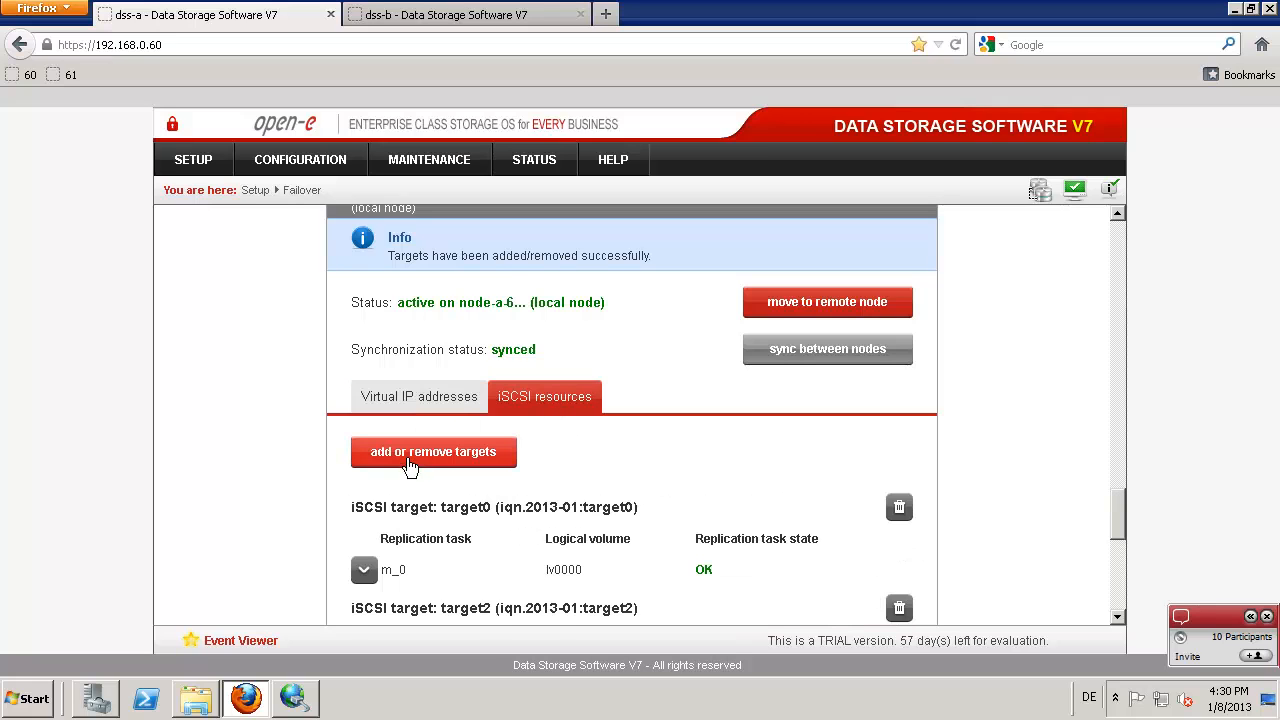
pyautogui.click(437, 452)
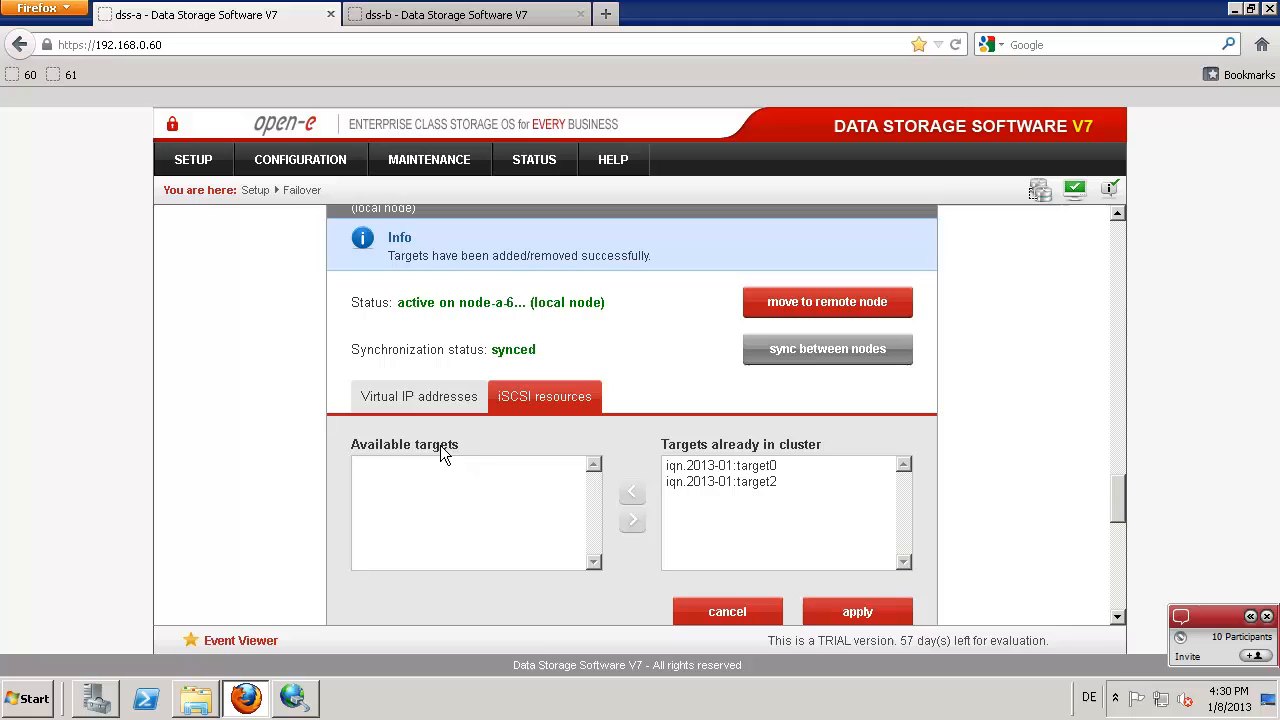
pyautogui.click(714, 484)
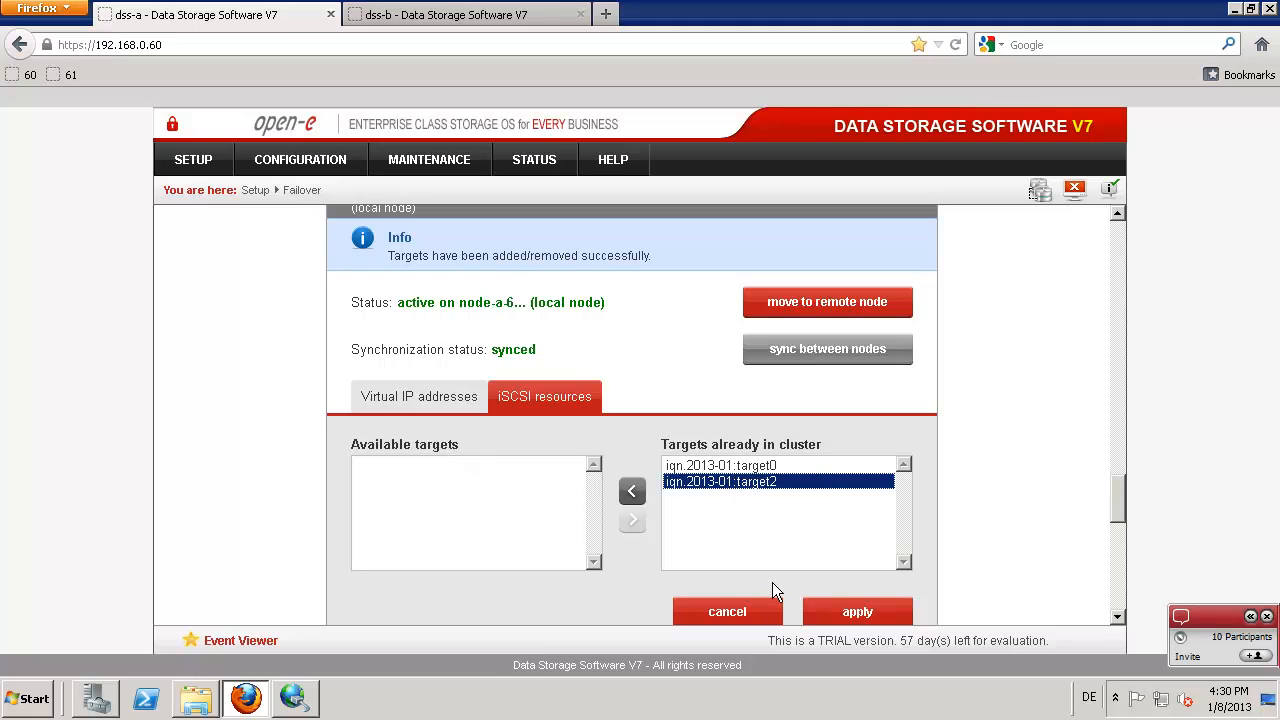
pyautogui.click(632, 490)
pyautogui.scroll(-2, 826, 503)
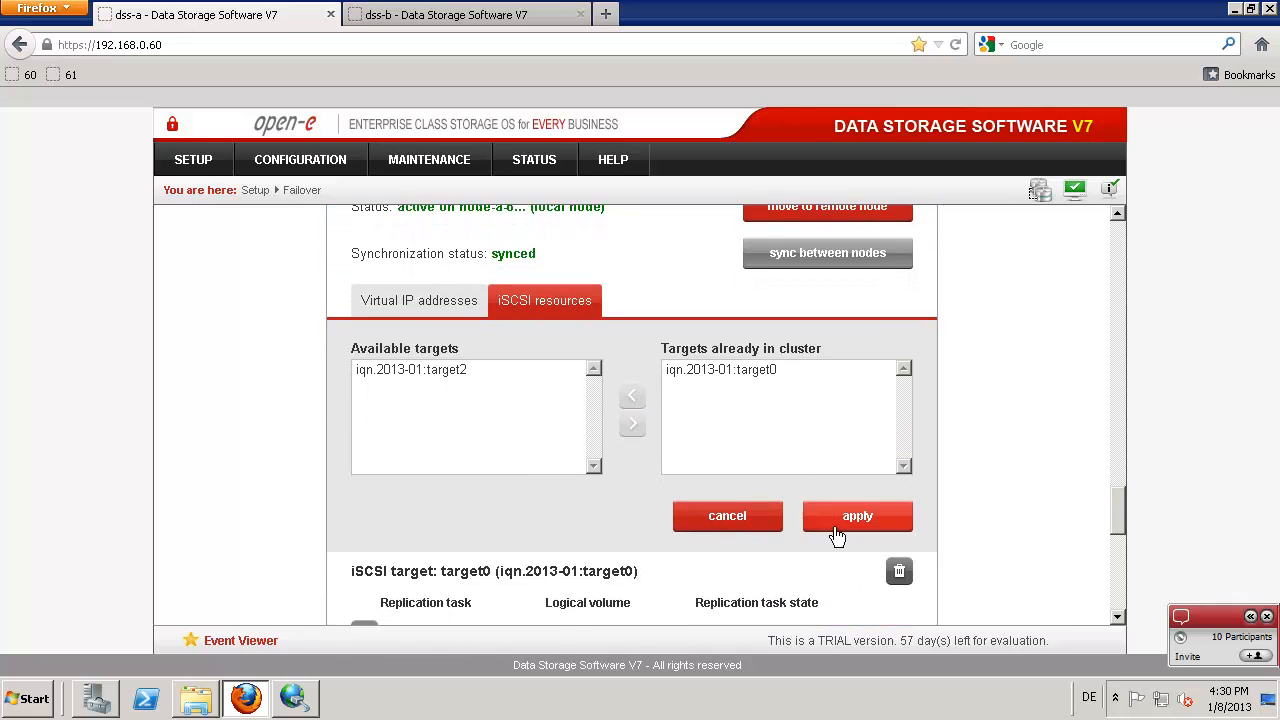
pyautogui.click(855, 512)
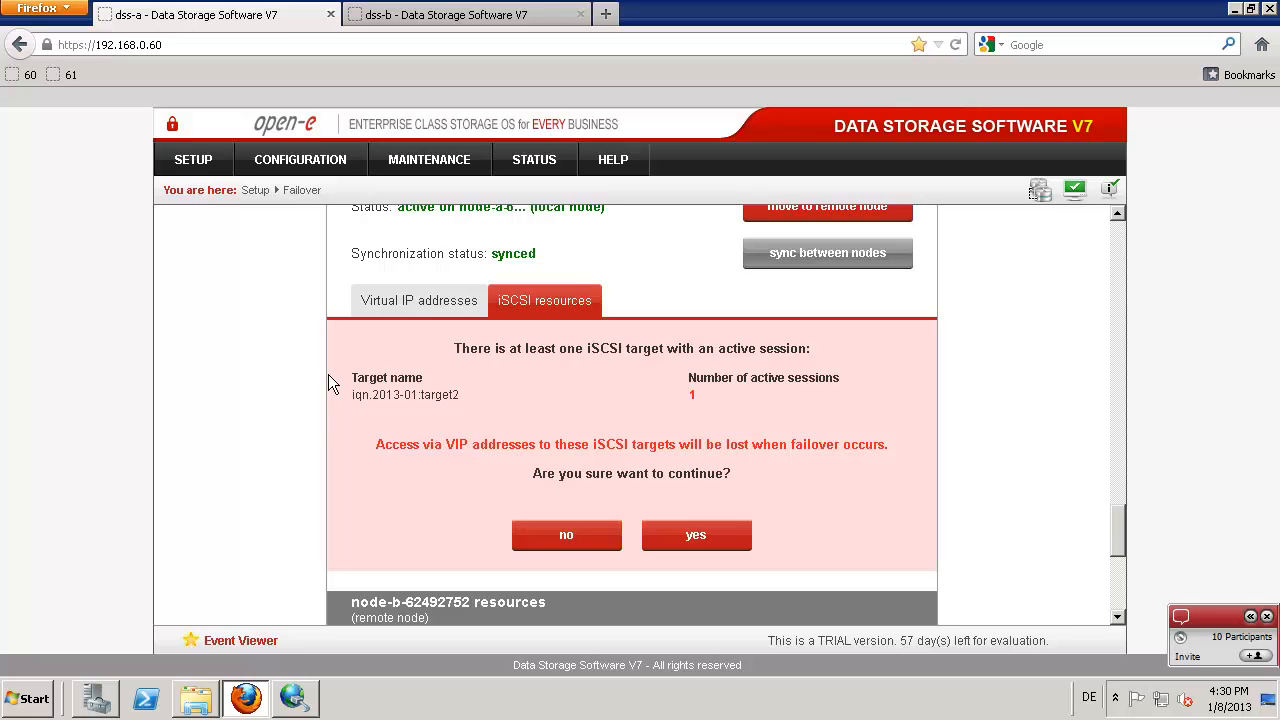
pyautogui.click(535, 540)
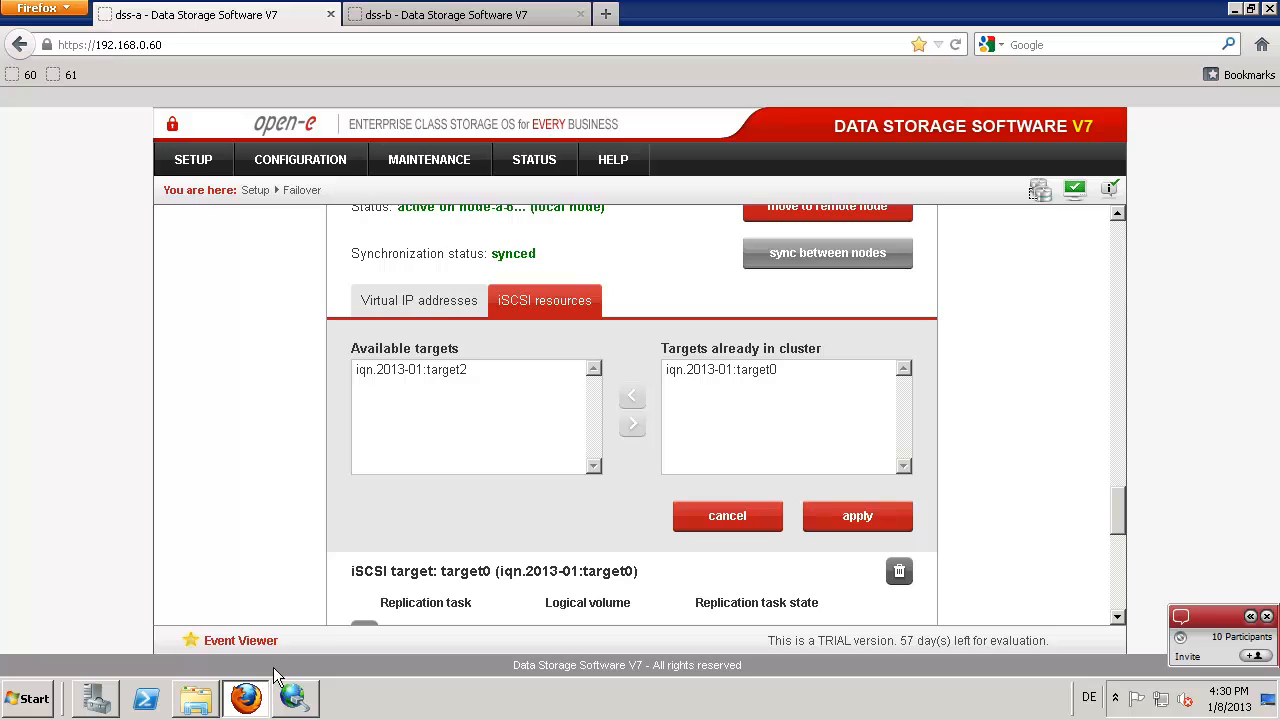
# Step: Switch to the Windows iSCSI Initiator, disconnect iqn.2013-01:target2 from all sessions, and check Server Manager
pyautogui.moveTo(303, 705)
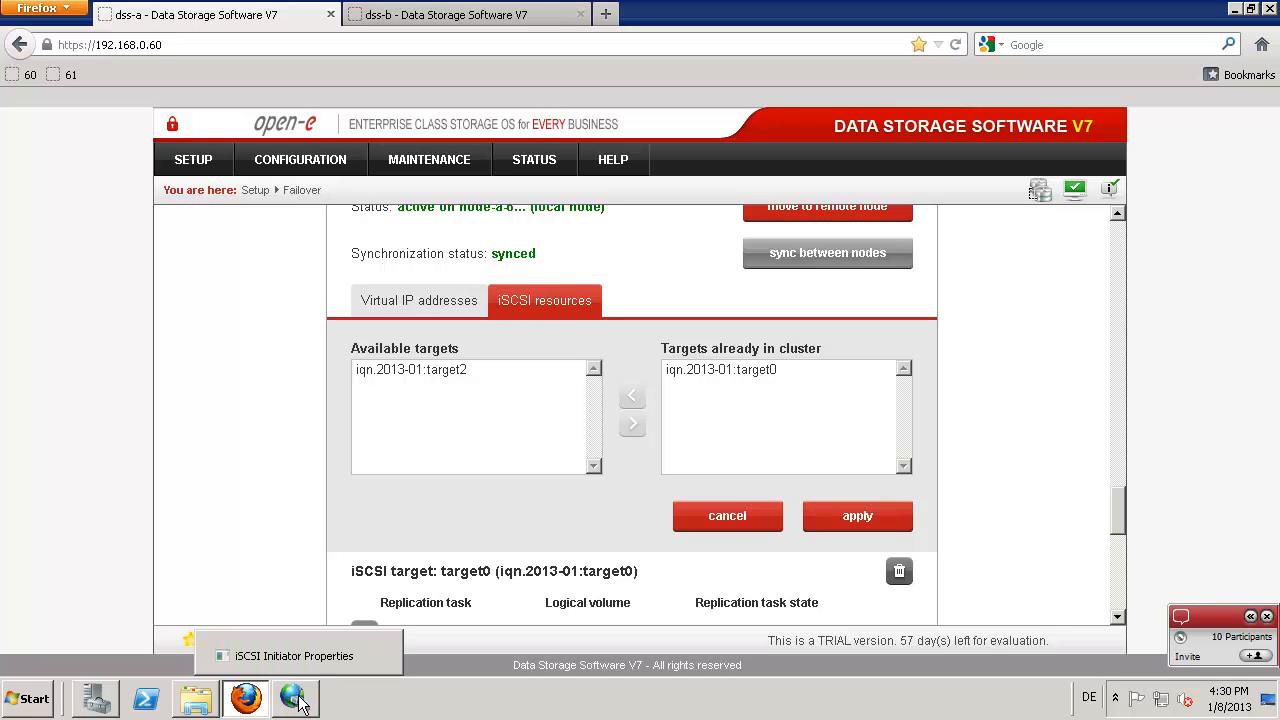
pyautogui.click(303, 705)
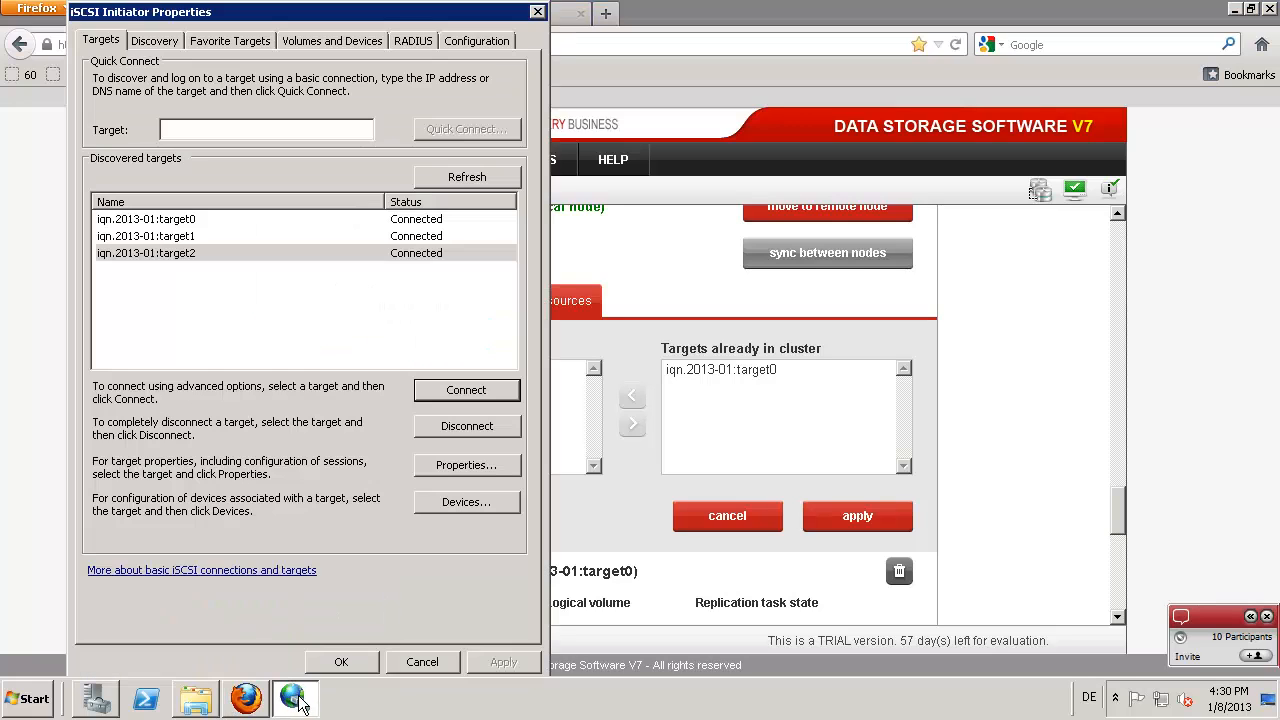
pyautogui.click(197, 257)
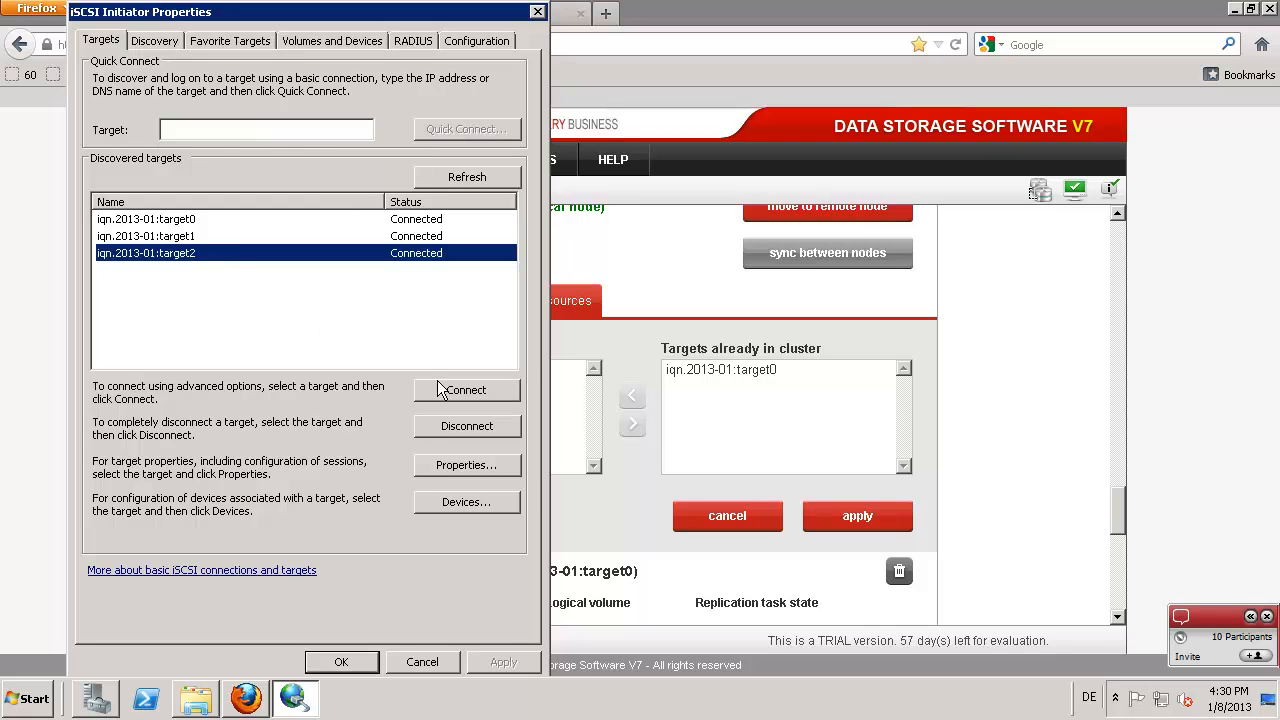
pyautogui.click(453, 429)
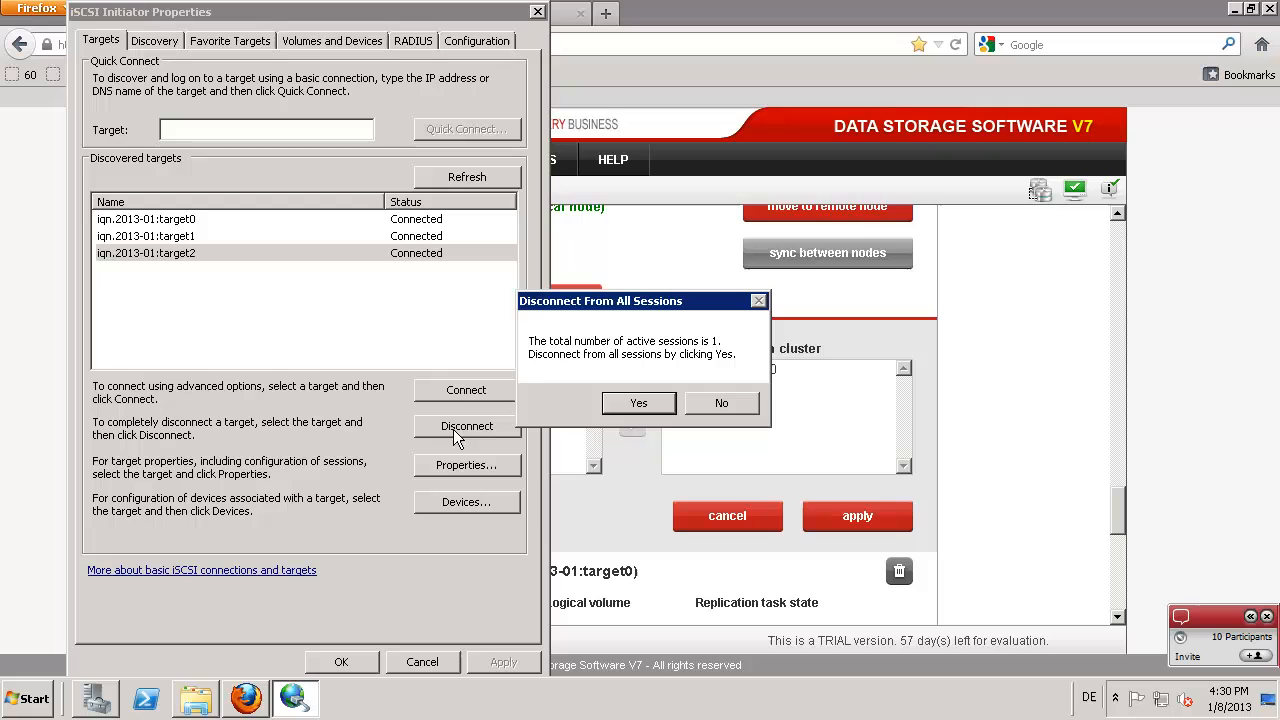
pyautogui.click(629, 403)
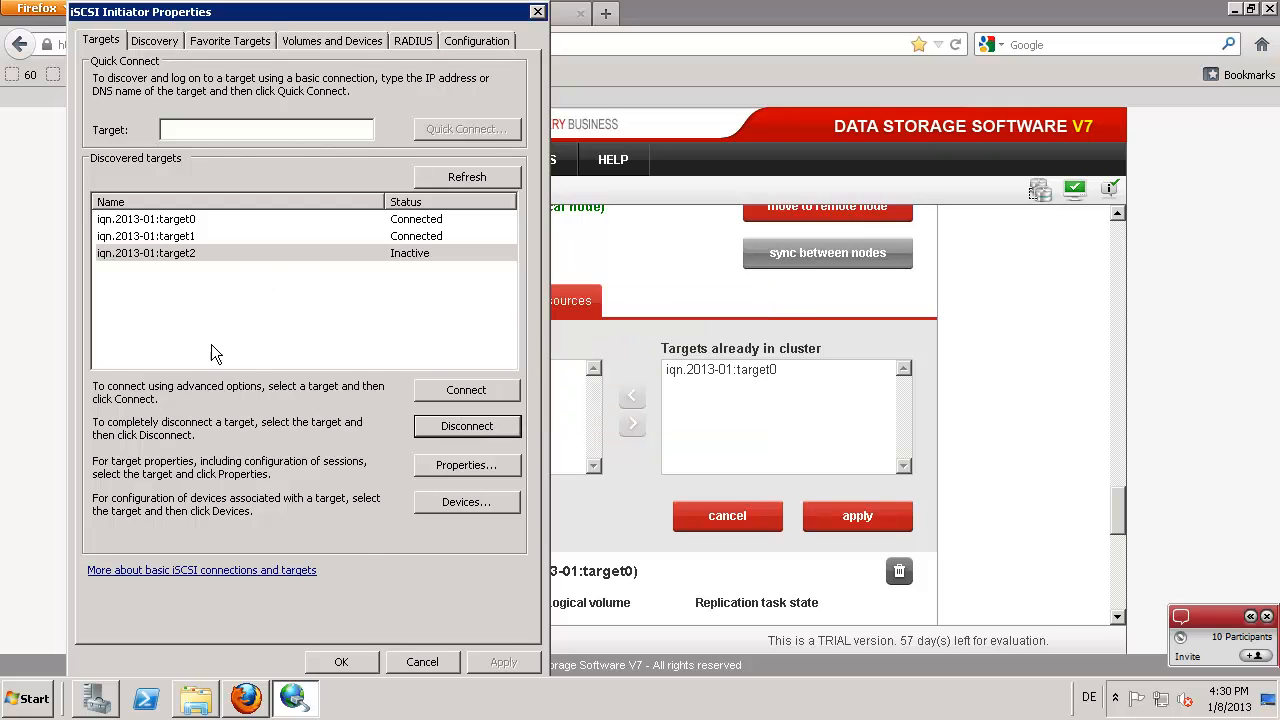
pyautogui.click(104, 703)
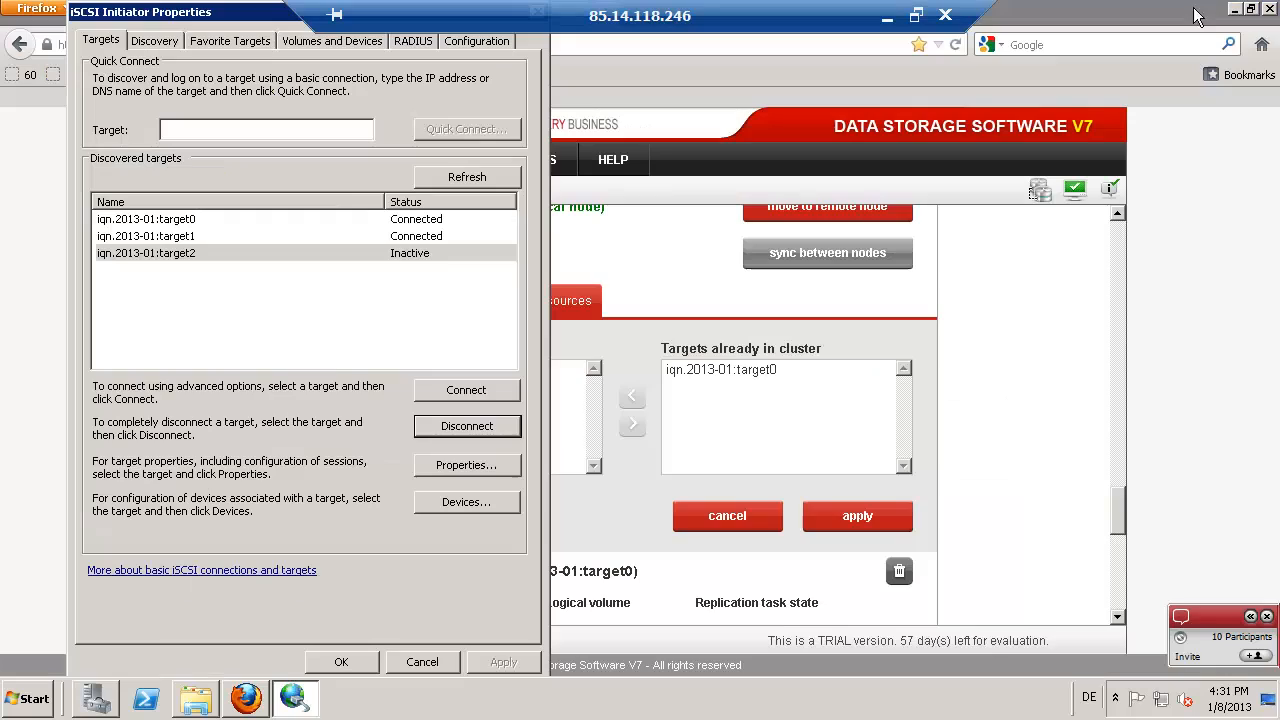
pyautogui.click(1234, 8)
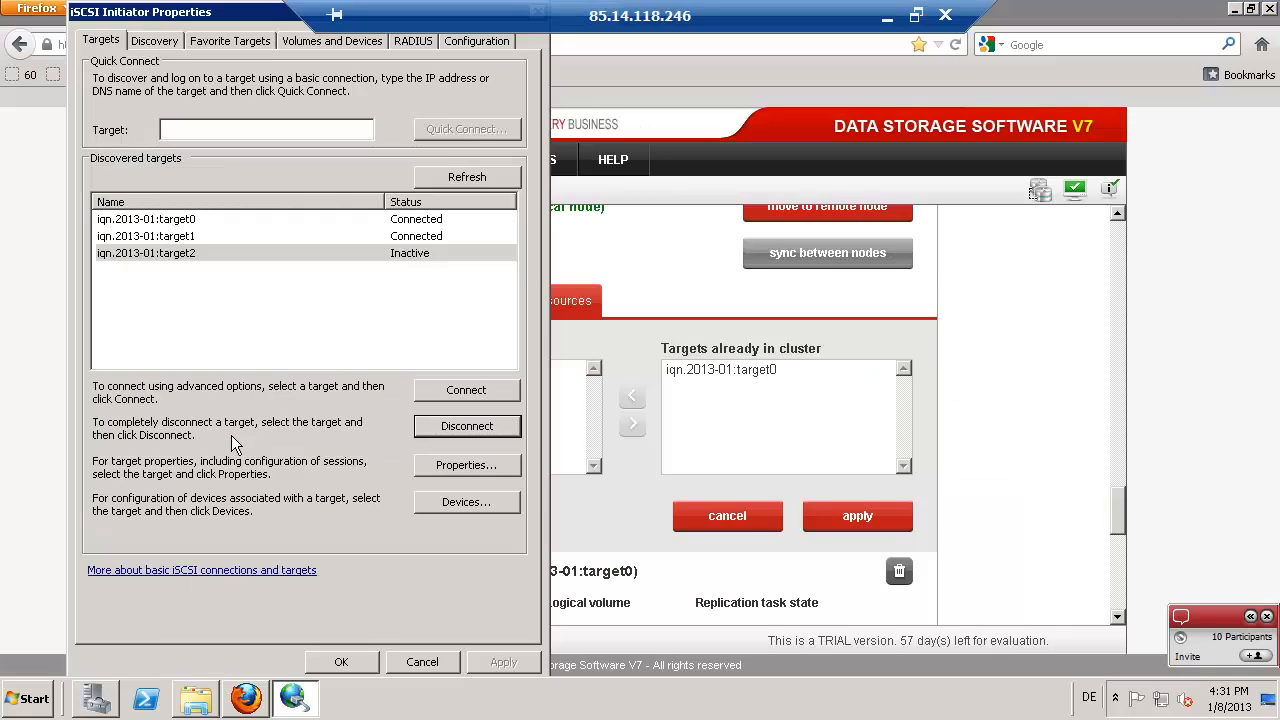
# Step: Return to the dss-a failover settings and apply the removal of iqn.2013-01:target2 from the local node-a pool's cluster targets
pyautogui.click(581, 522)
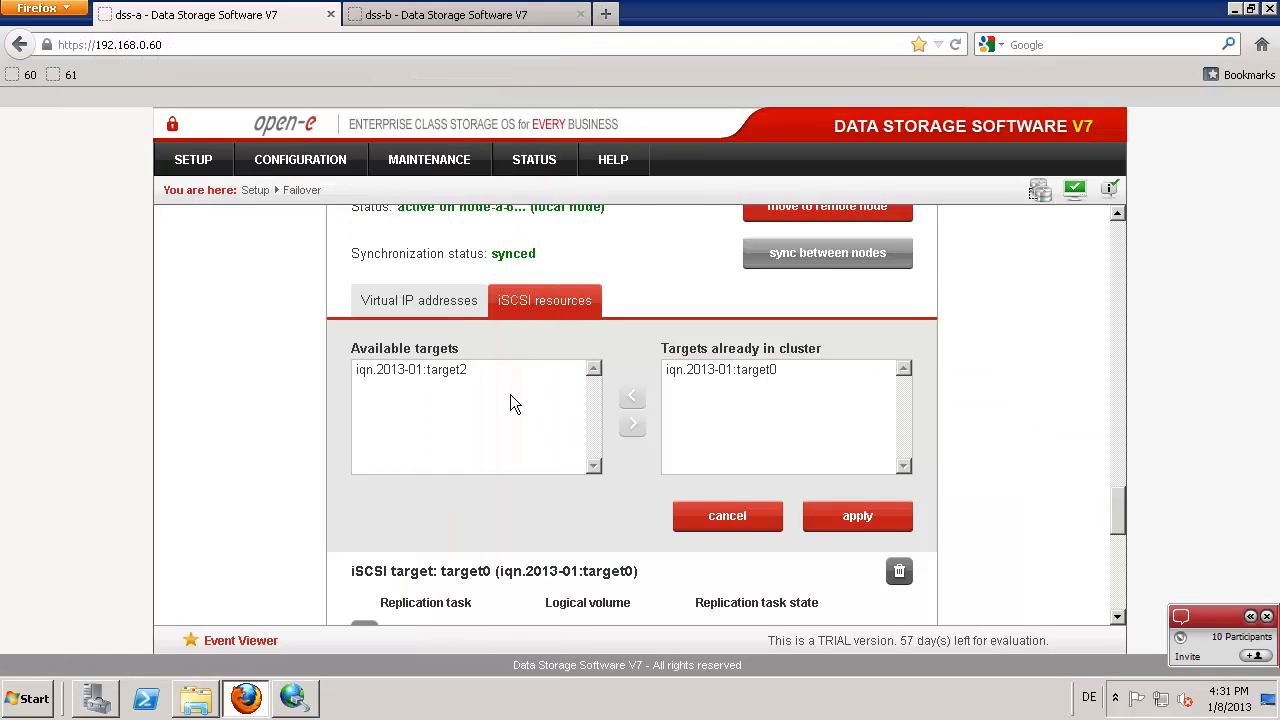
pyautogui.click(429, 371)
pyautogui.click(862, 525)
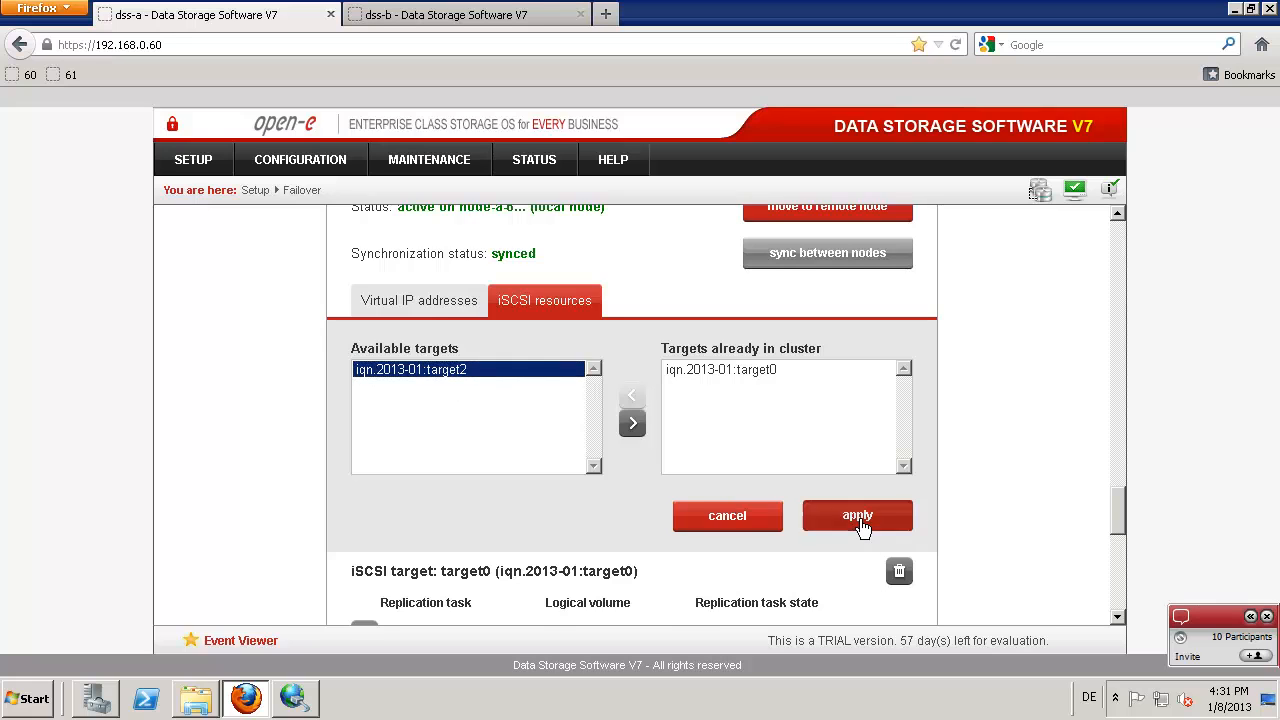
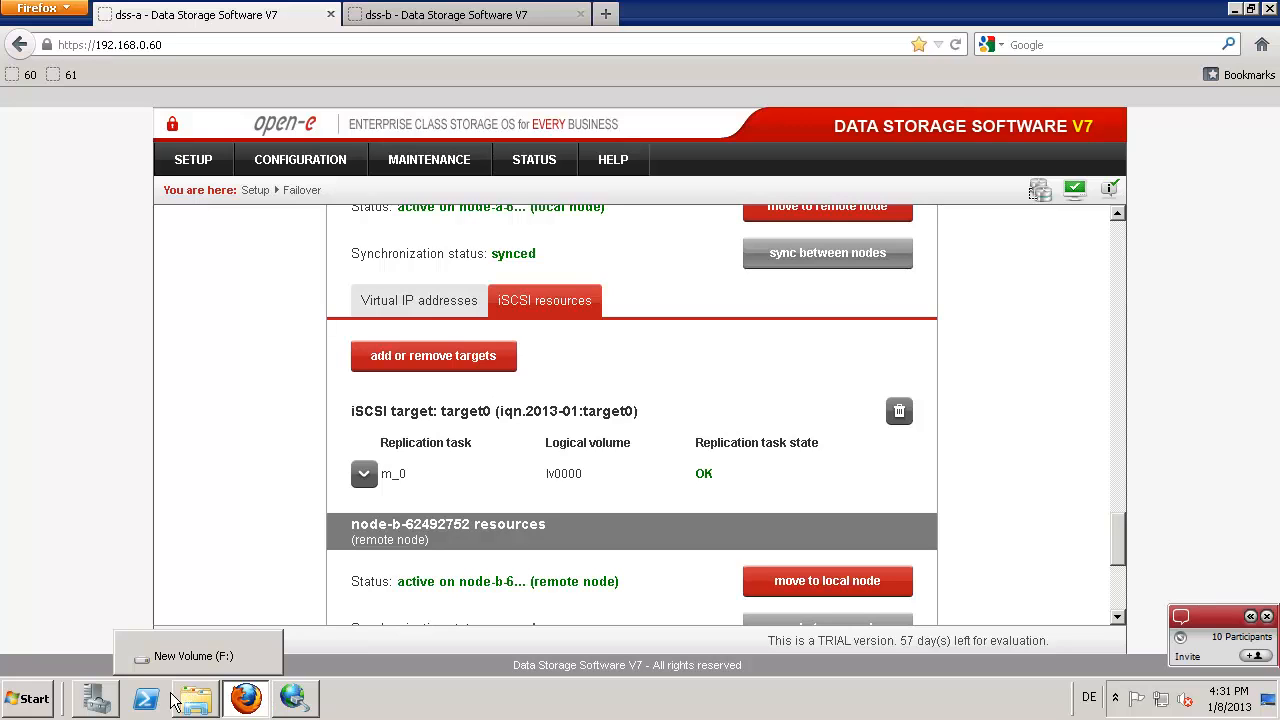
# Step: Switch to Windows Explorer and inspect the contents of volume E:
pyautogui.click(195, 703)
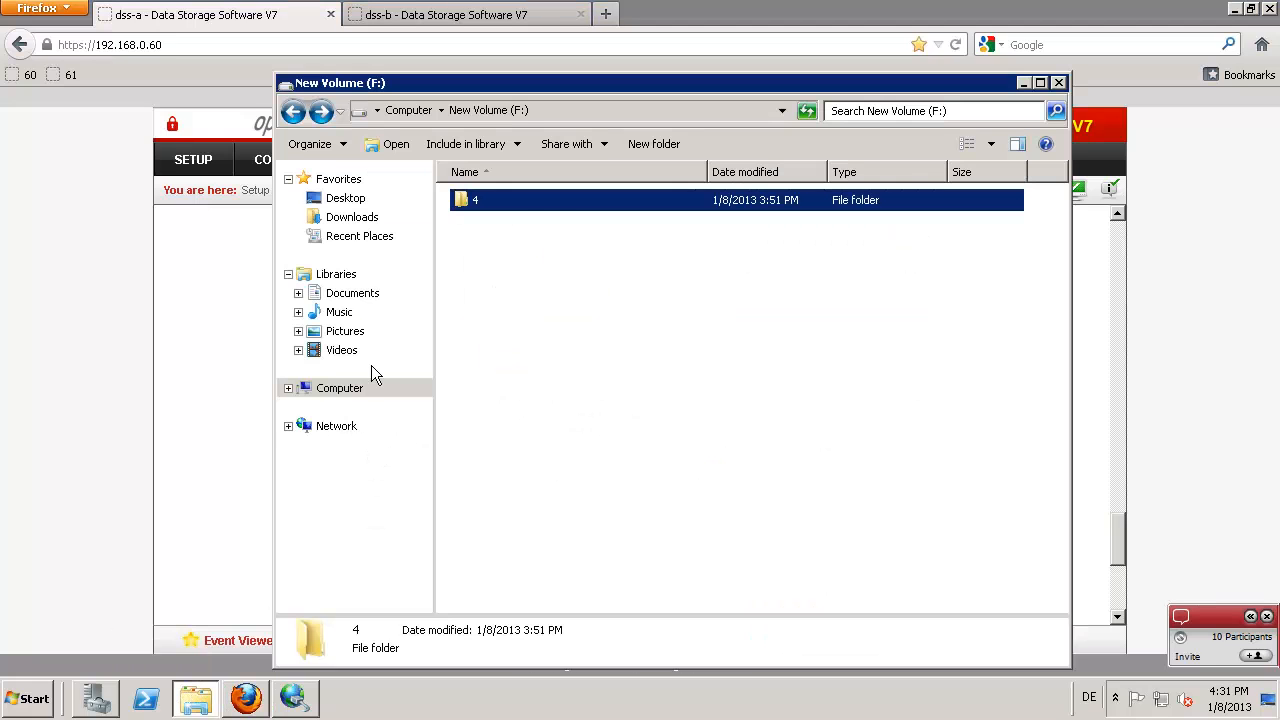
pyautogui.click(322, 390)
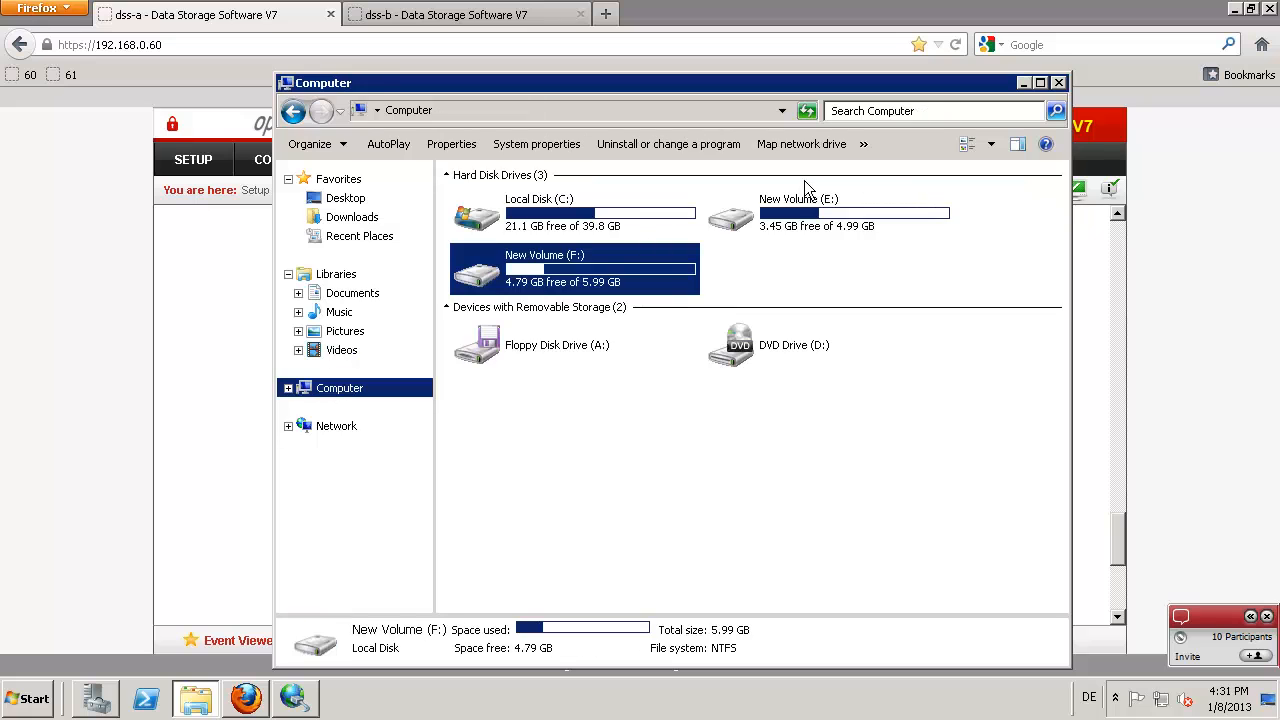
pyautogui.doubleClick(824, 216)
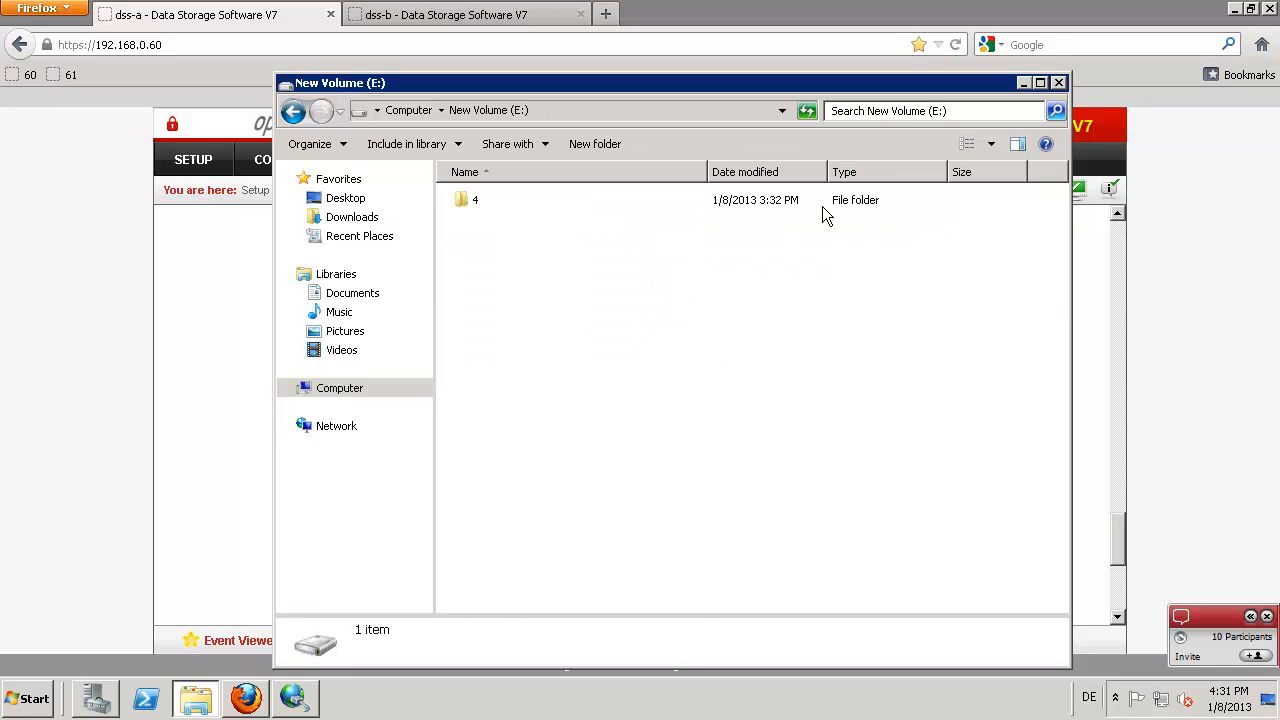
# Step: Inspect the contents of volume F: and return to the drive overview
pyautogui.click(293, 111)
pyautogui.doubleClick(478, 288)
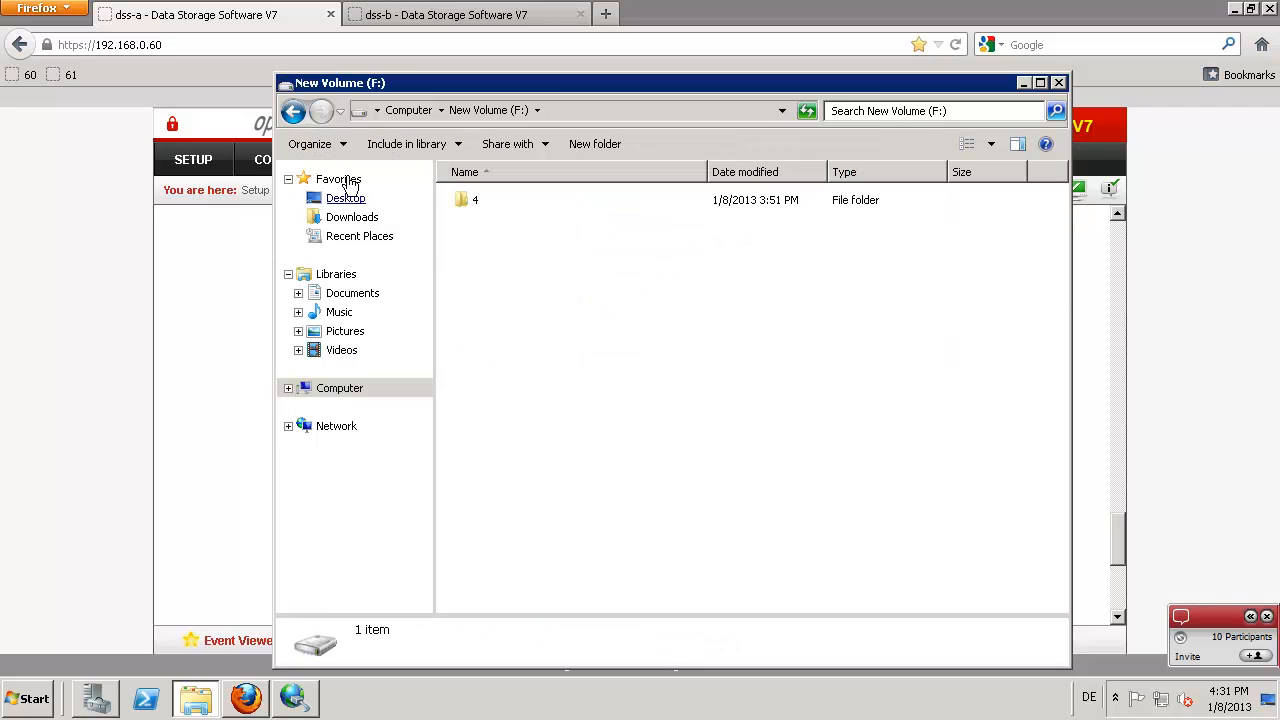
pyautogui.click(293, 111)
# Step: Switch to dss-a in Firefox and add iqn.2013-01:target2 back to the local node-a pool's cluster targets, applying the change
pyautogui.click(111, 250)
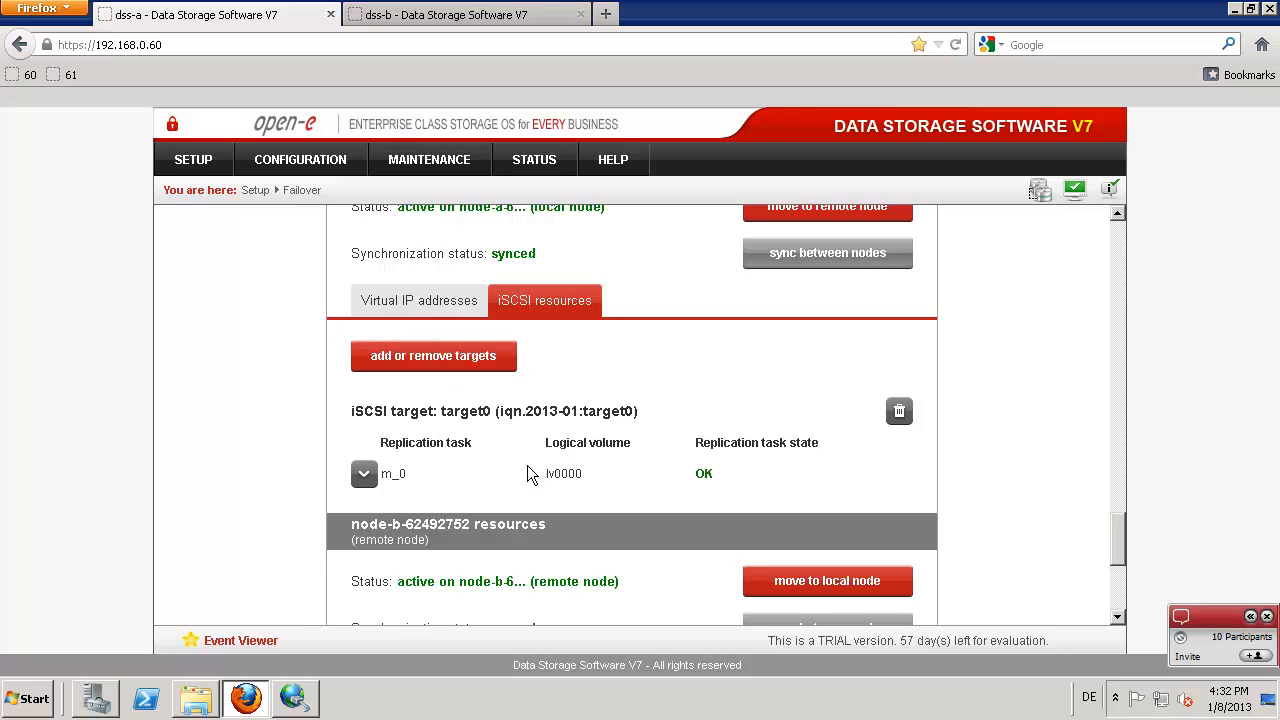
pyautogui.scroll(-2, 540, 505)
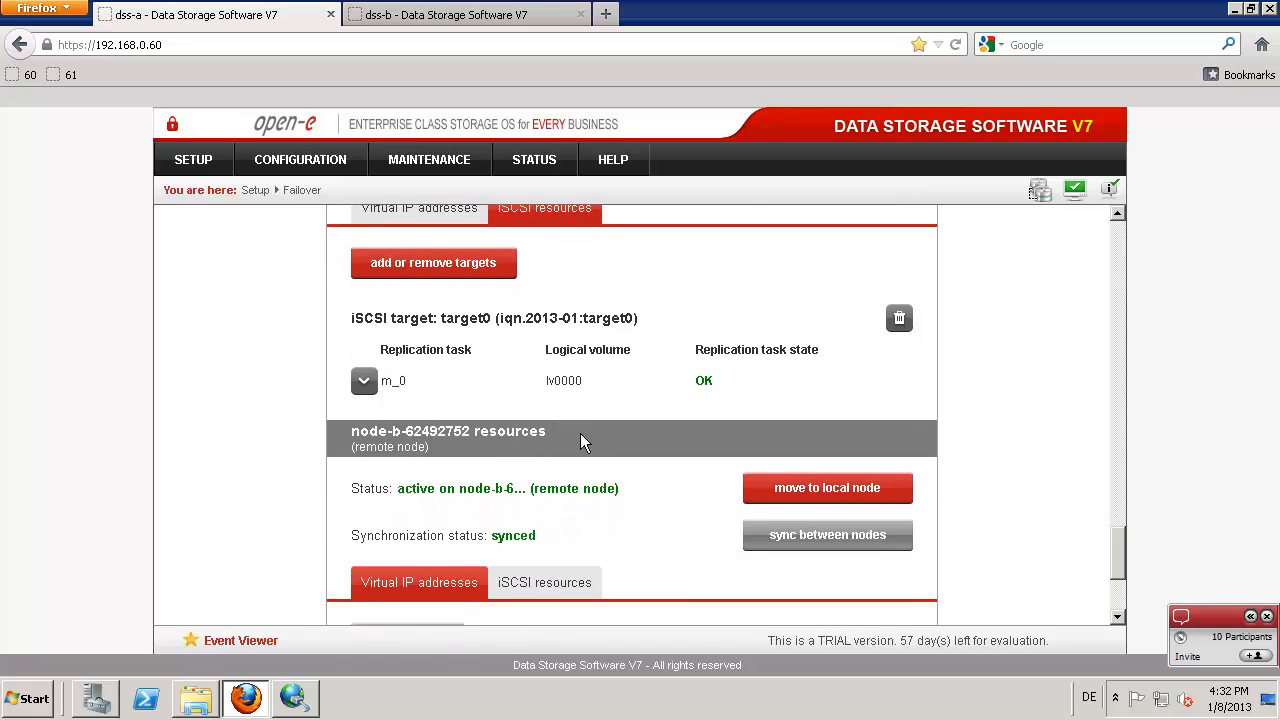
pyautogui.scroll(2, 577, 437)
pyautogui.click(457, 355)
pyautogui.click(441, 369)
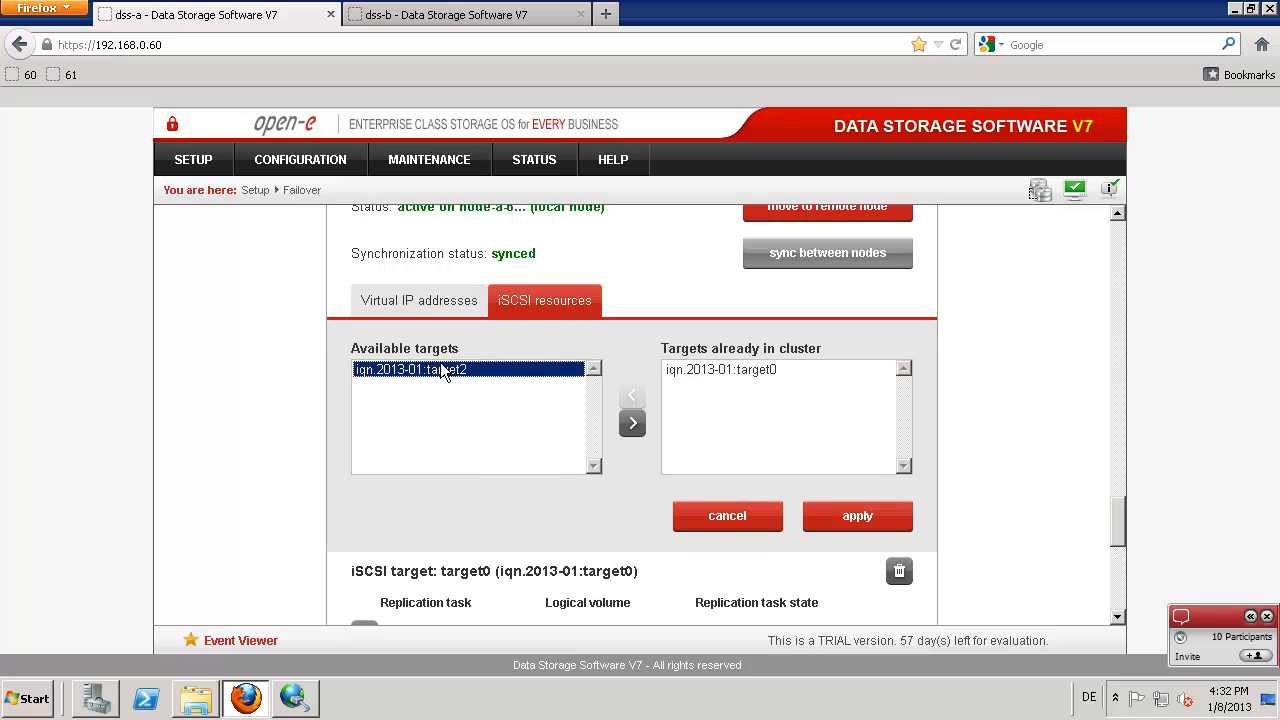
pyautogui.click(632, 425)
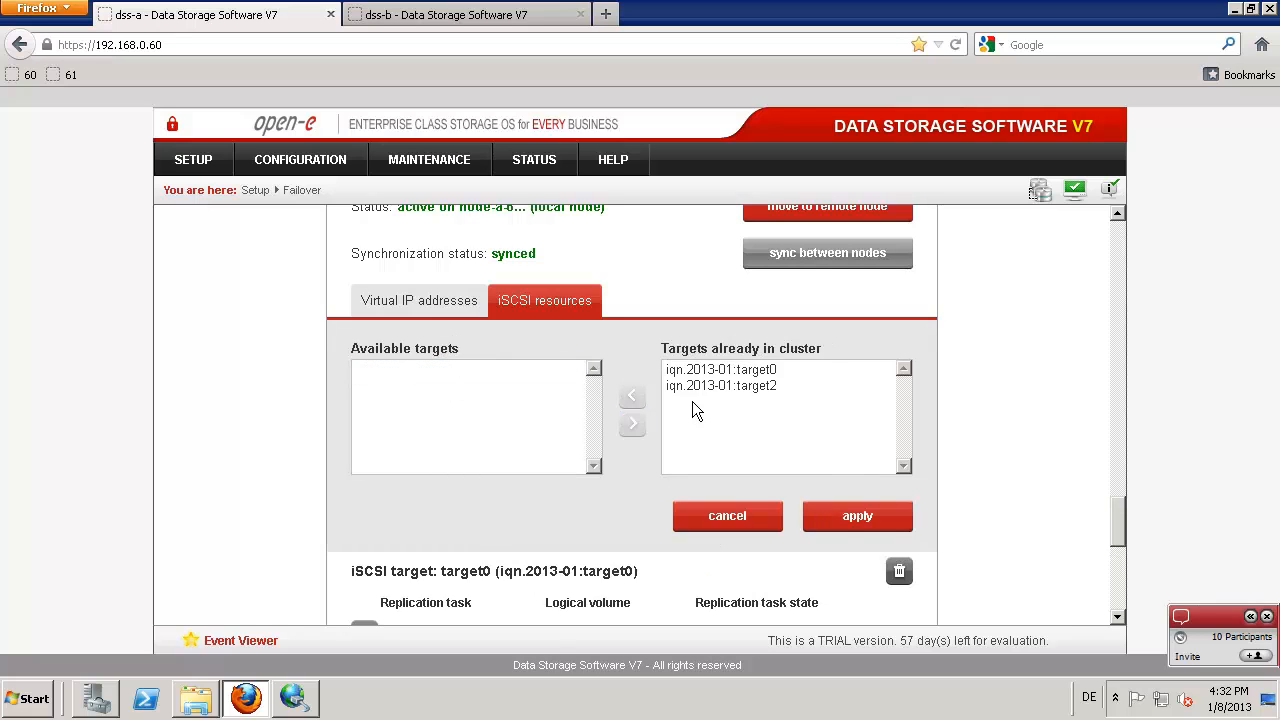
pyautogui.click(825, 512)
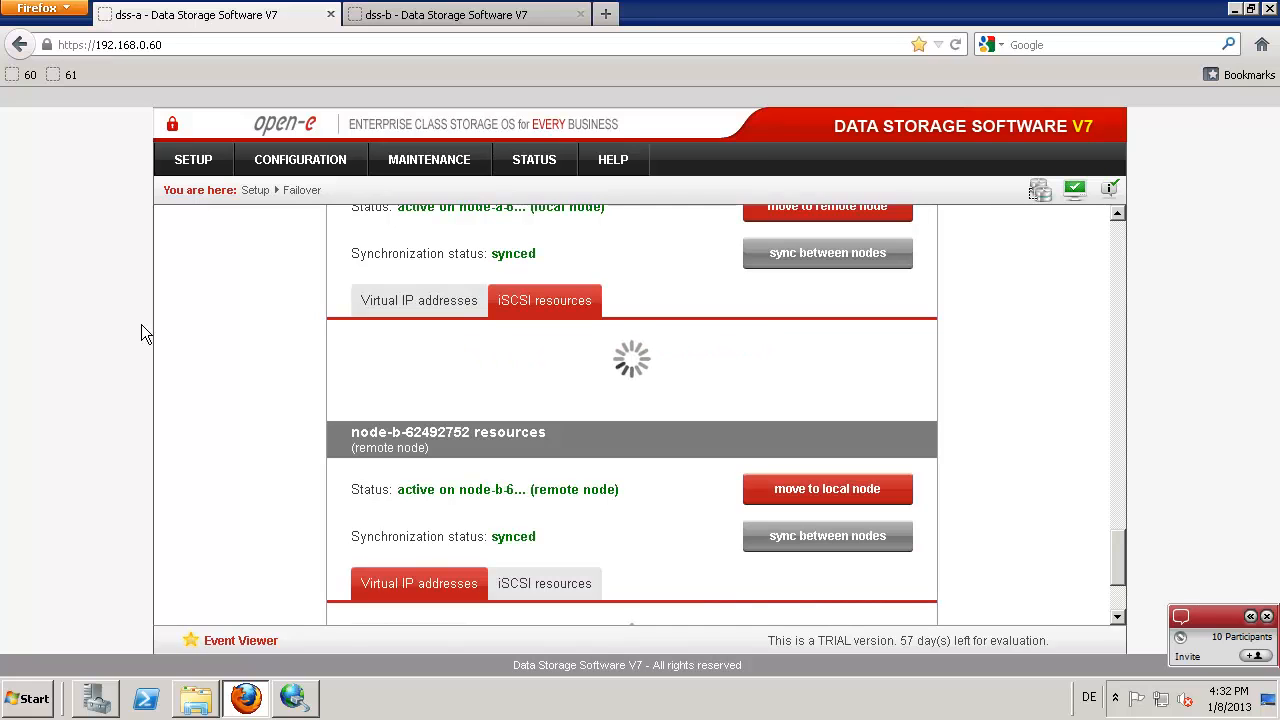
# Step: Switch to the Windows iSCSI Initiator, connect iqn.2013-01:target2, and check volume G: in Server Manager's Disk Management
pyautogui.moveTo(290, 706)
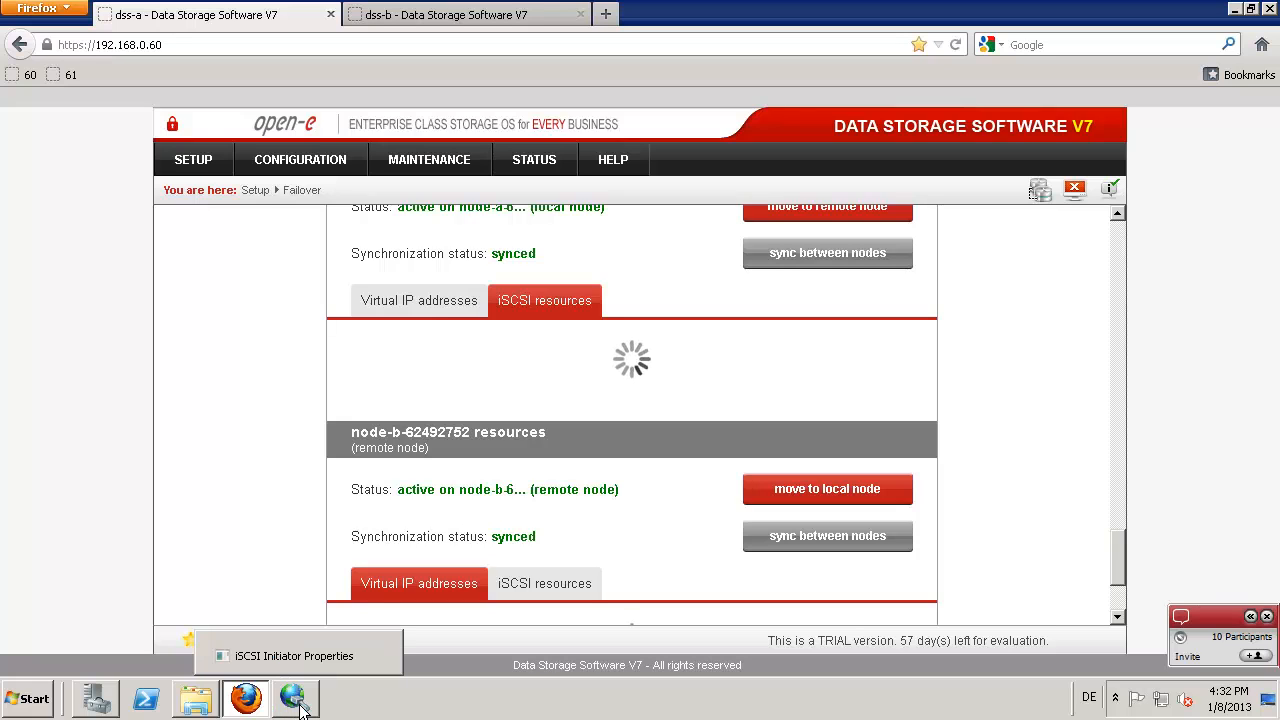
pyautogui.click(300, 706)
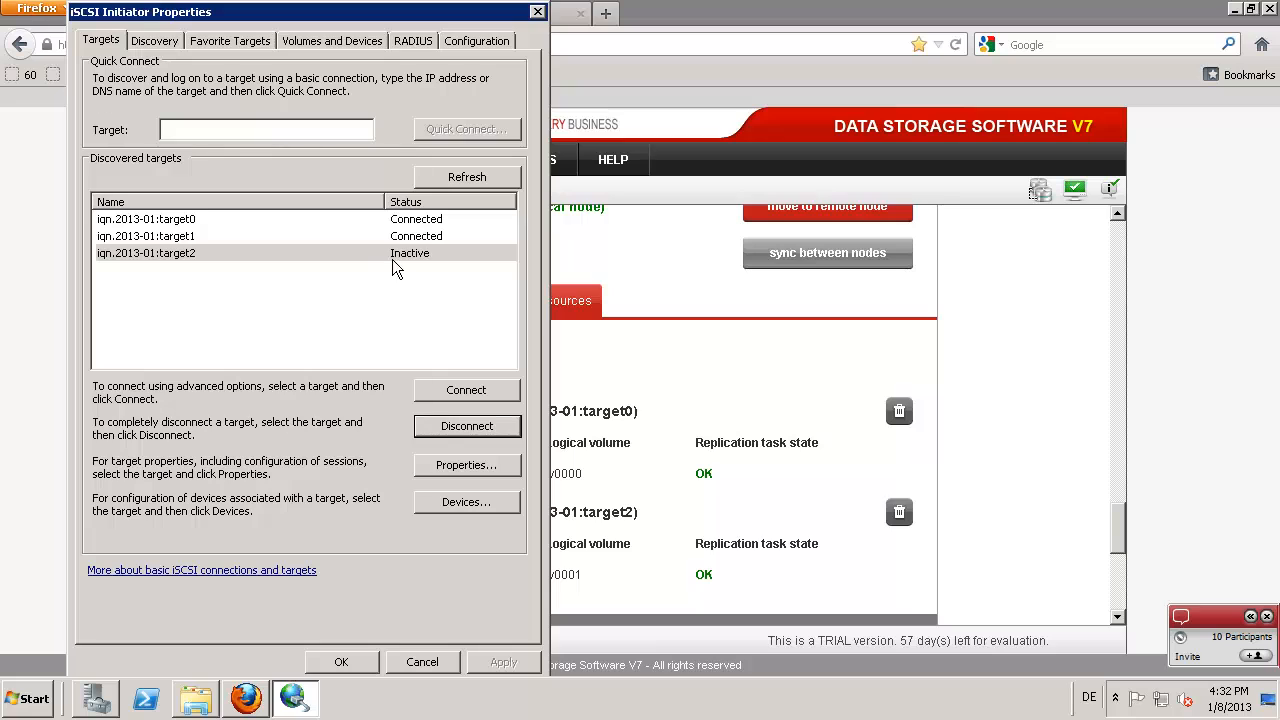
pyautogui.click(450, 390)
pyautogui.click(336, 201)
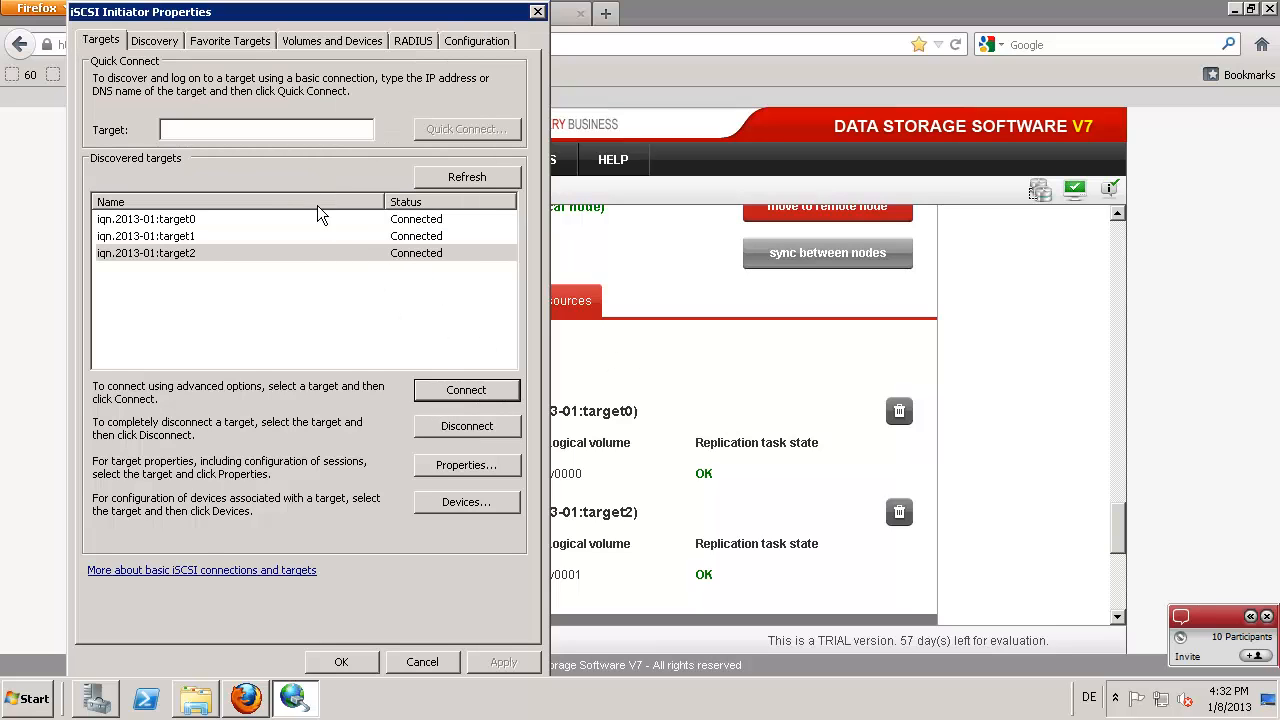
pyautogui.click(96, 698)
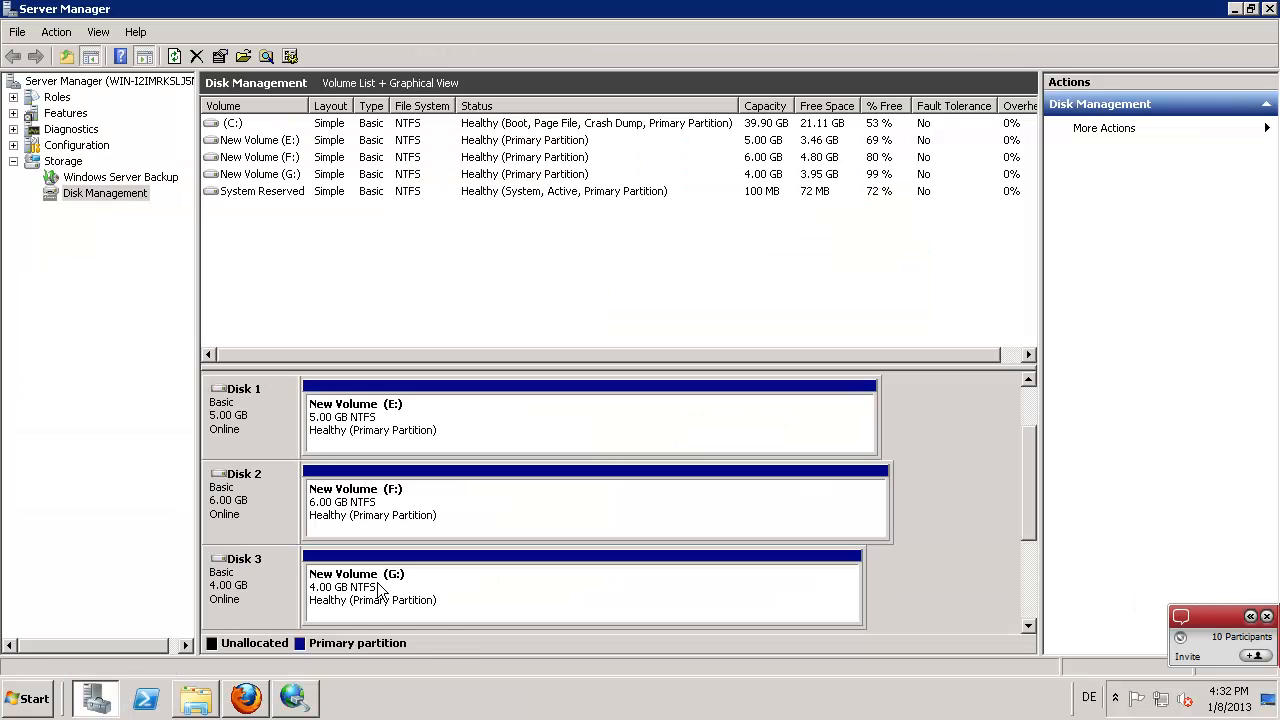
pyautogui.click(444, 608)
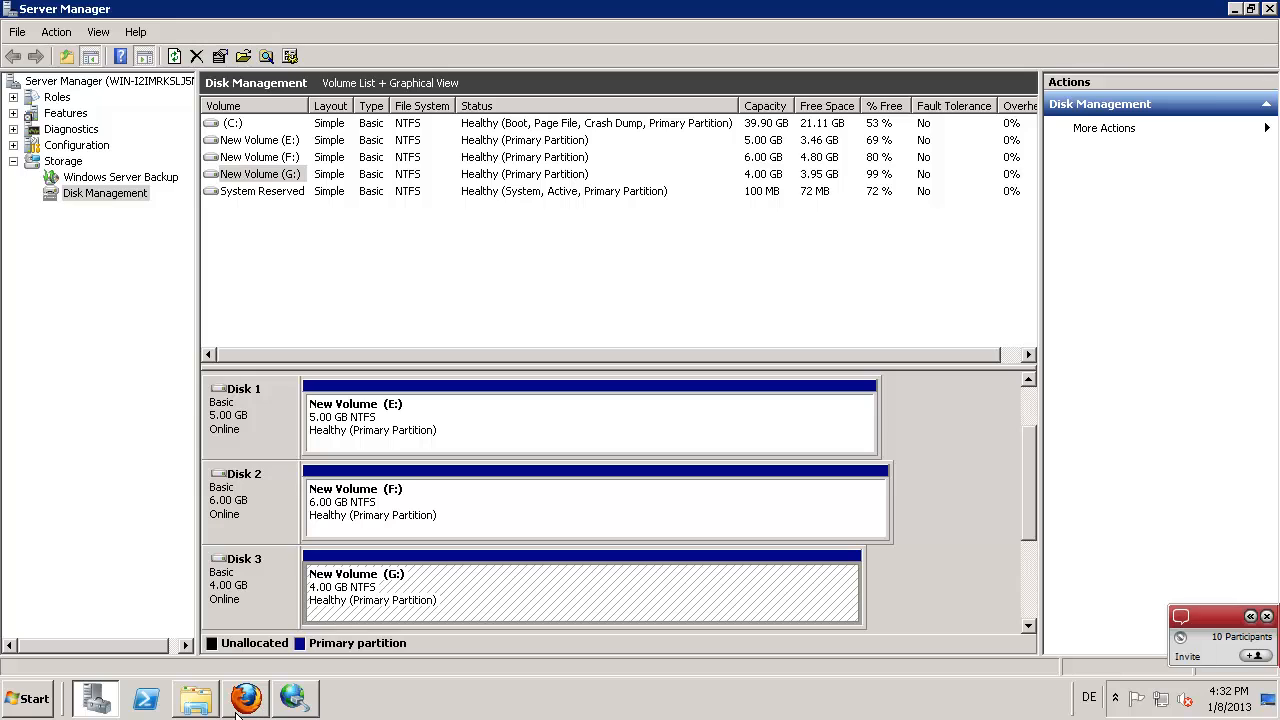
# Step: Switch to Windows Explorer and copy folder 1 from folder 4 on volume F: to the root of volume G:
pyautogui.click(198, 702)
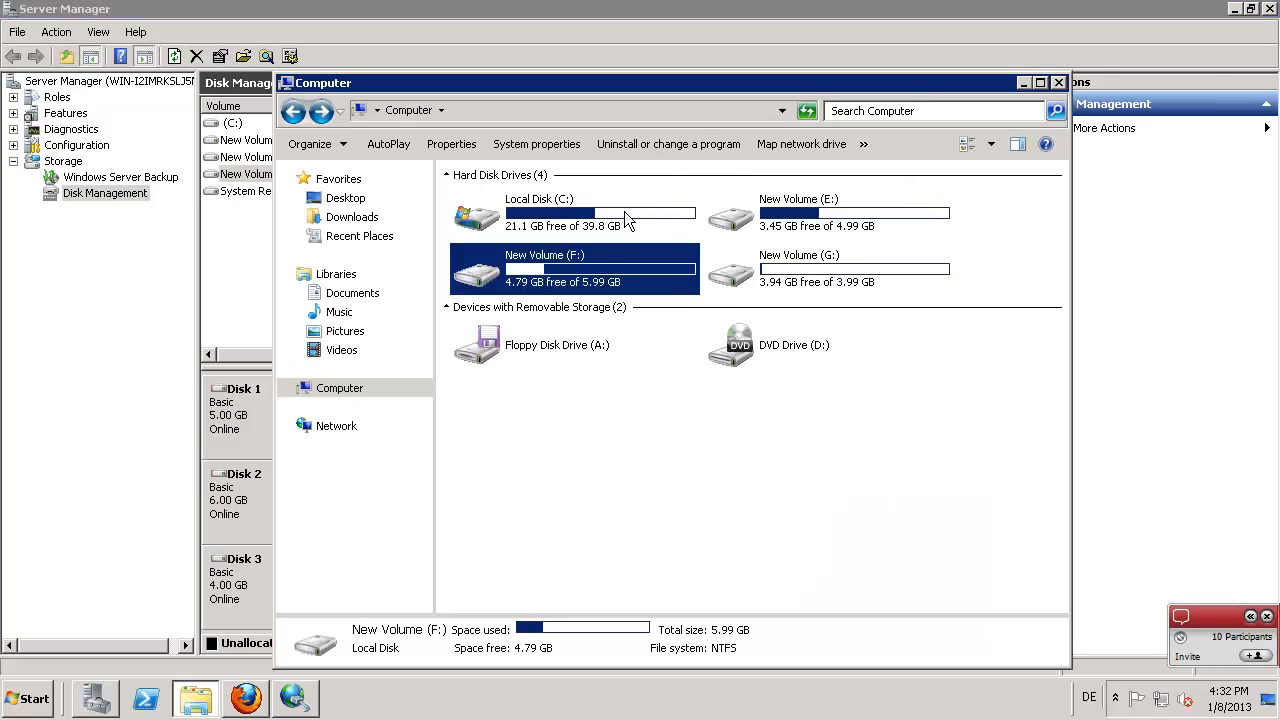
pyautogui.doubleClick(558, 273)
pyautogui.doubleClick(468, 199)
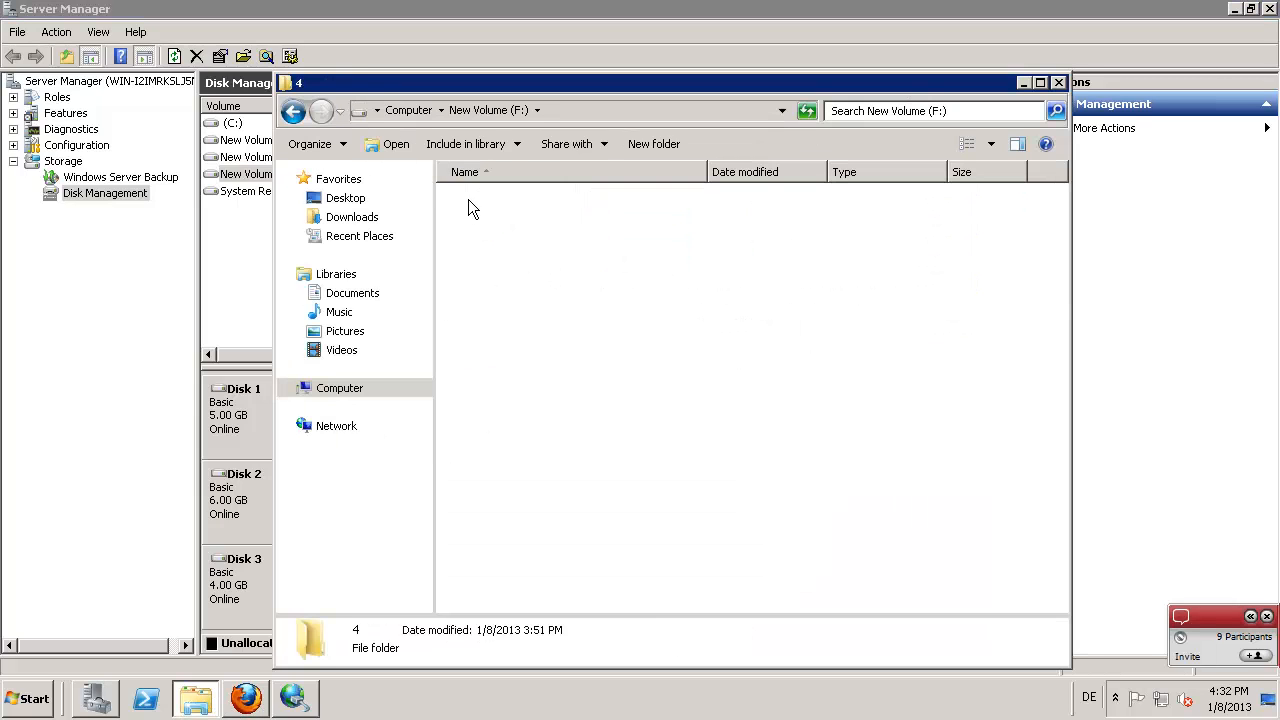
pyautogui.rightClick(468, 199)
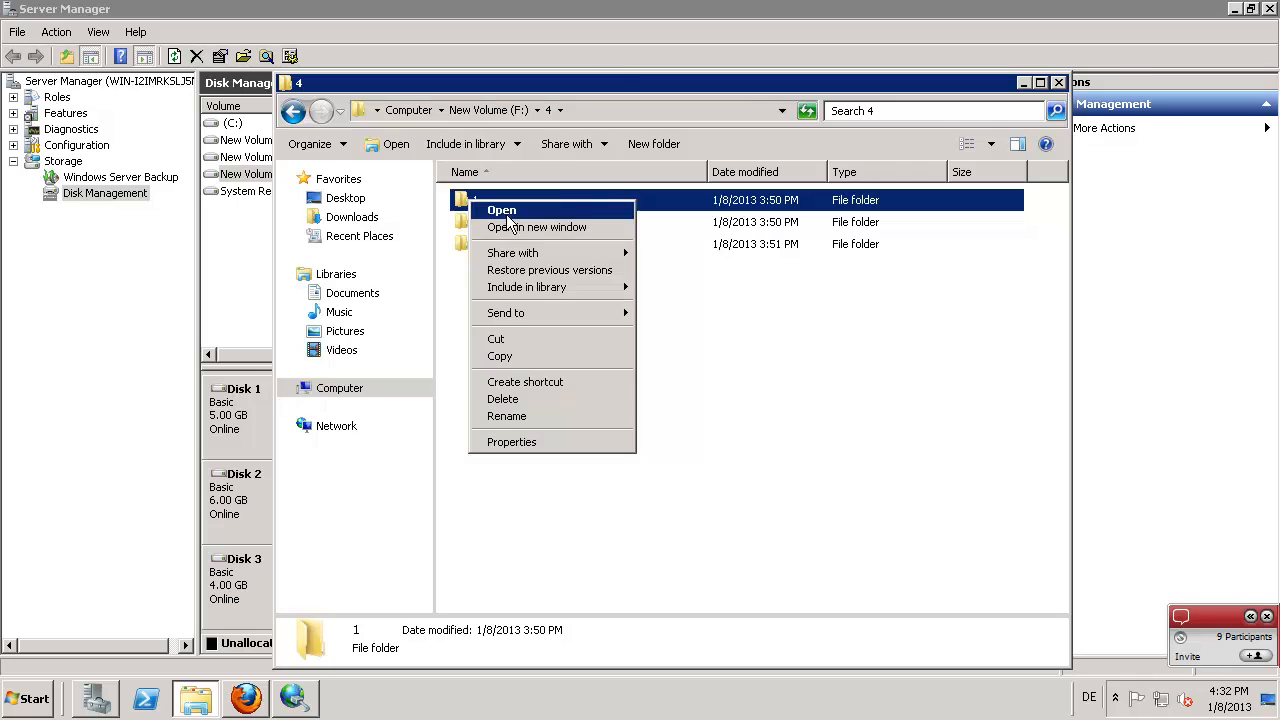
pyautogui.click(519, 355)
pyautogui.click(296, 117)
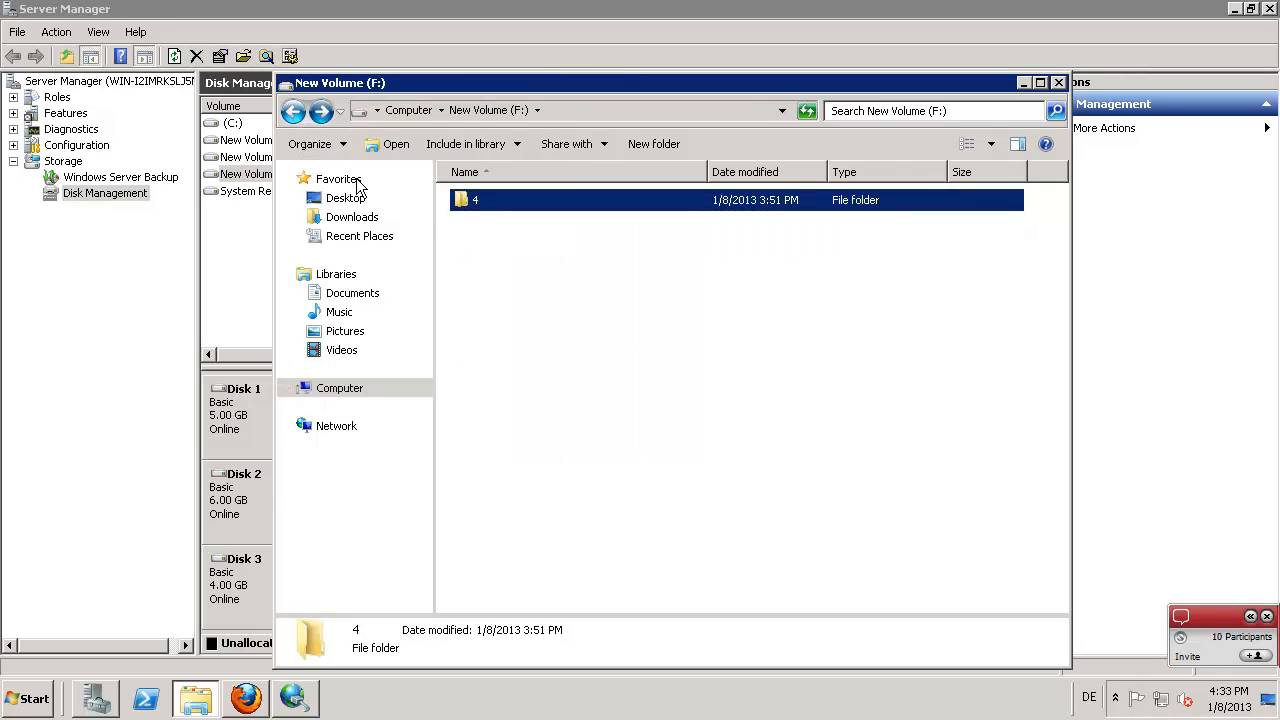
pyautogui.click(297, 118)
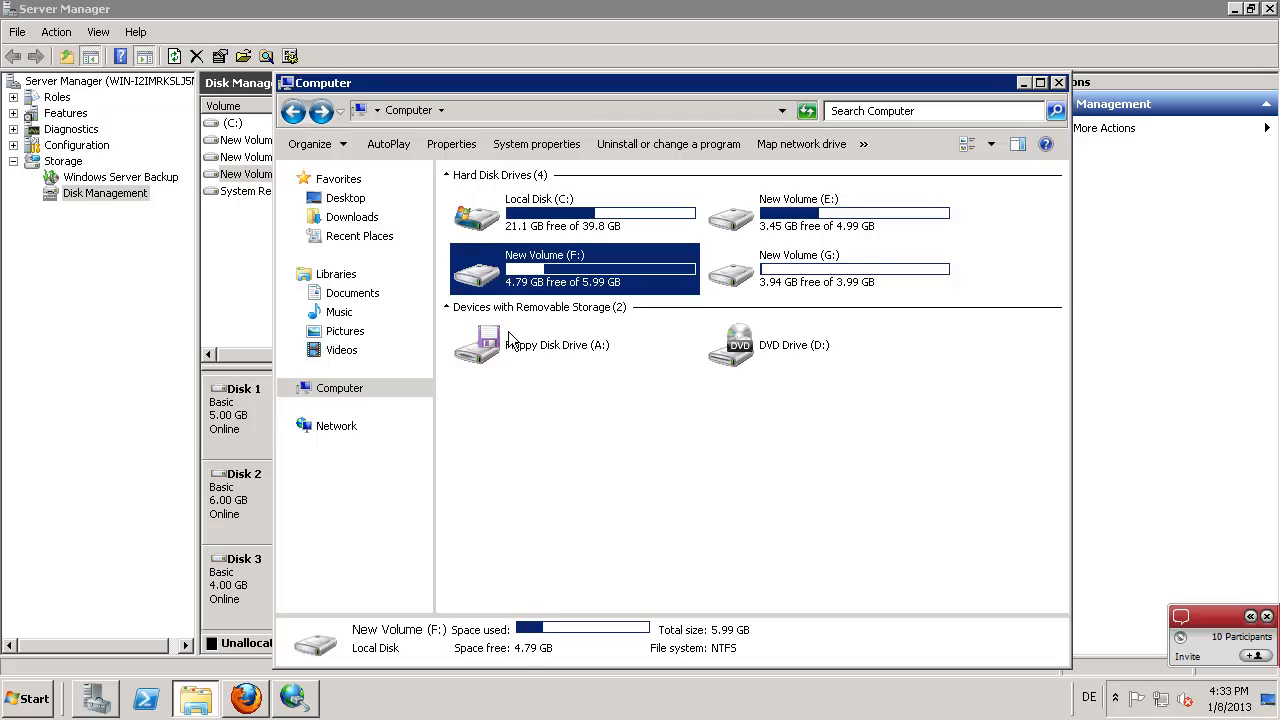
pyautogui.doubleClick(792, 277)
pyautogui.rightClick(495, 227)
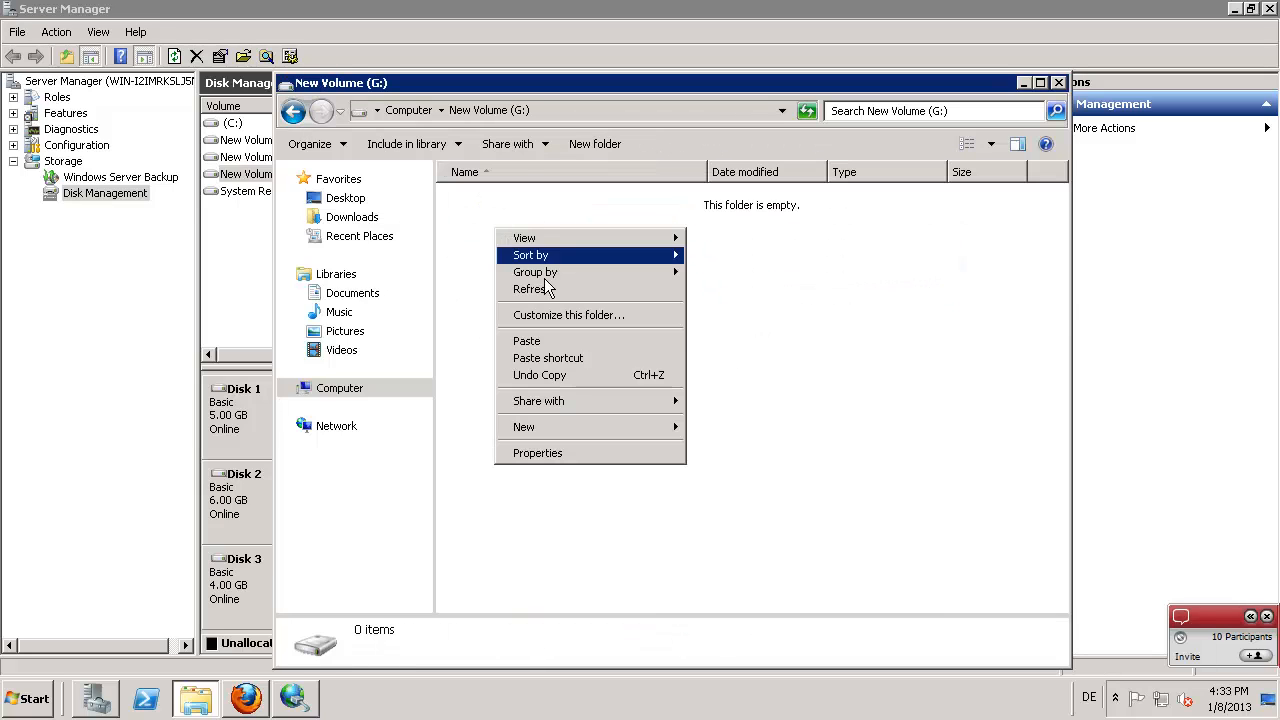
pyautogui.click(563, 341)
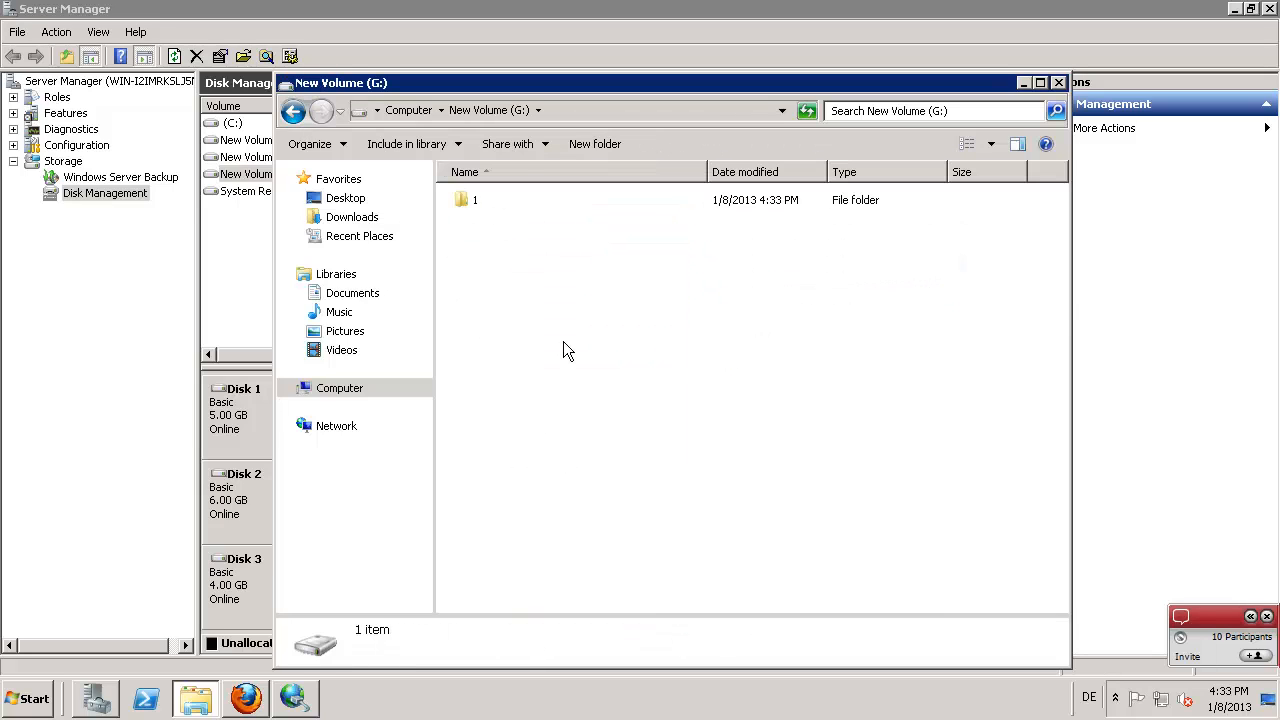
# Step: Reopen volume G: to check the copied folder 1, and return to Server Manager
pyautogui.click(719, 200)
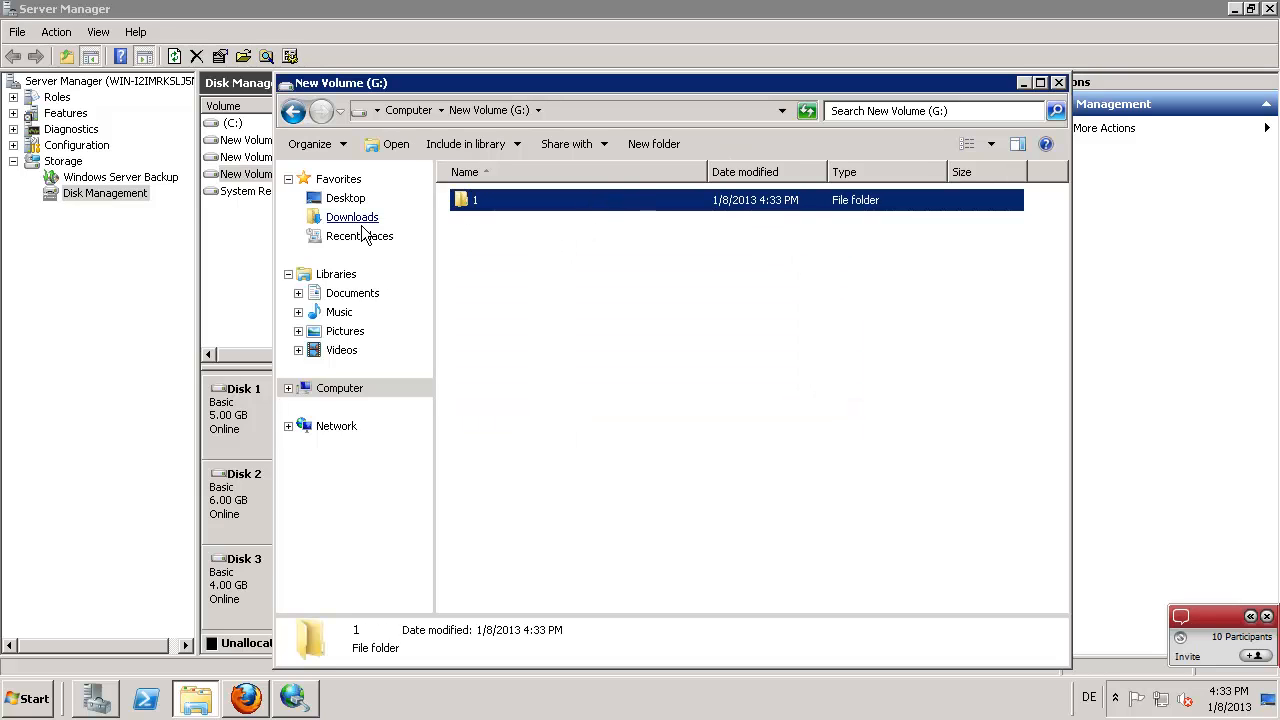
pyautogui.click(293, 111)
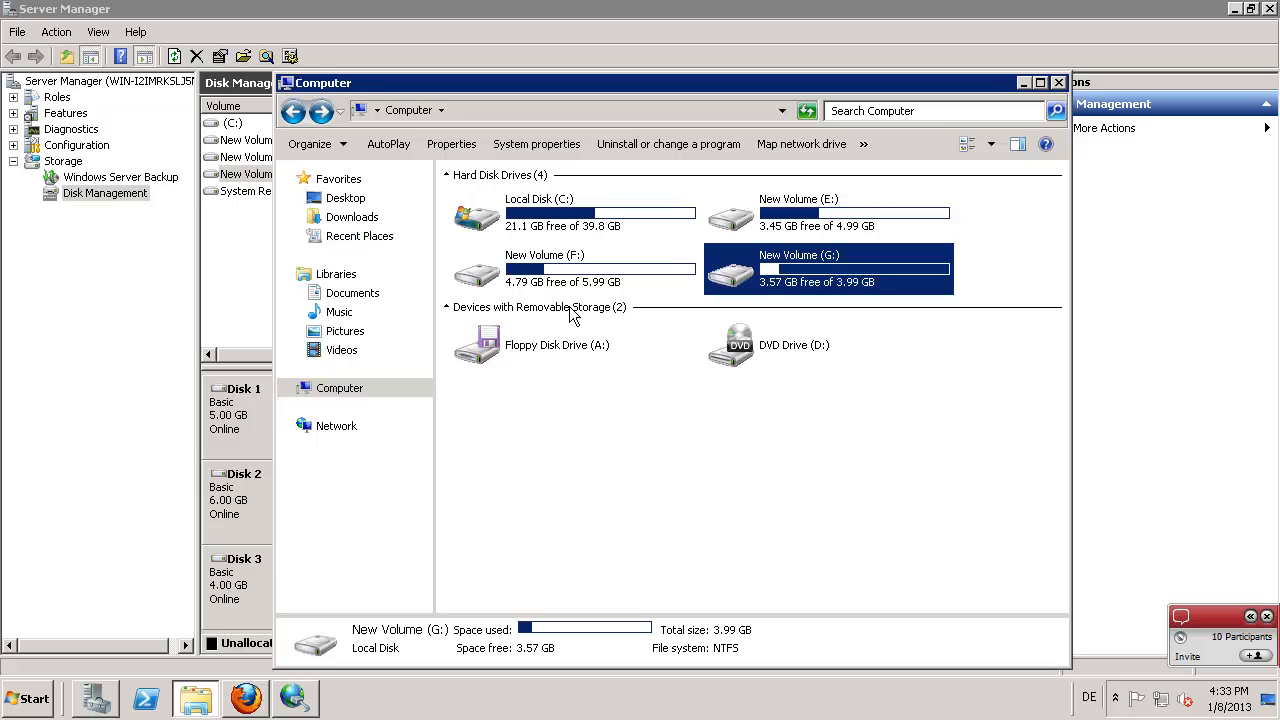
pyautogui.doubleClick(757, 279)
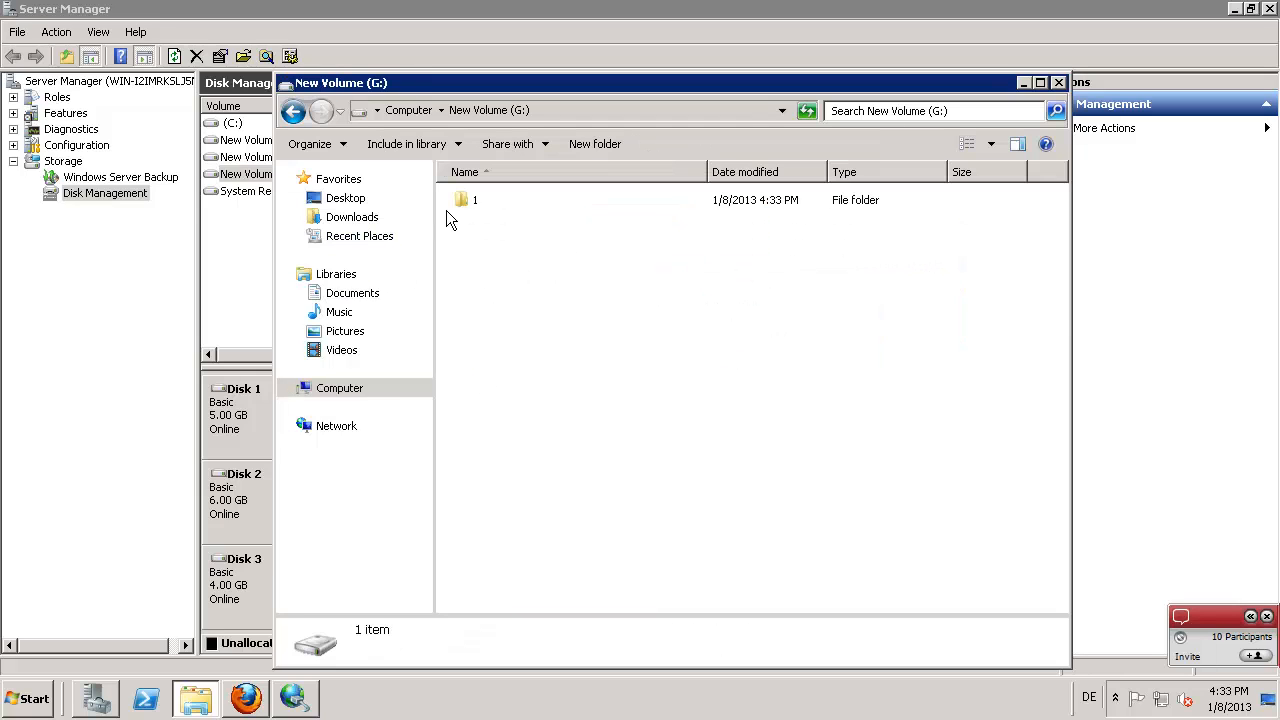
pyautogui.click(137, 372)
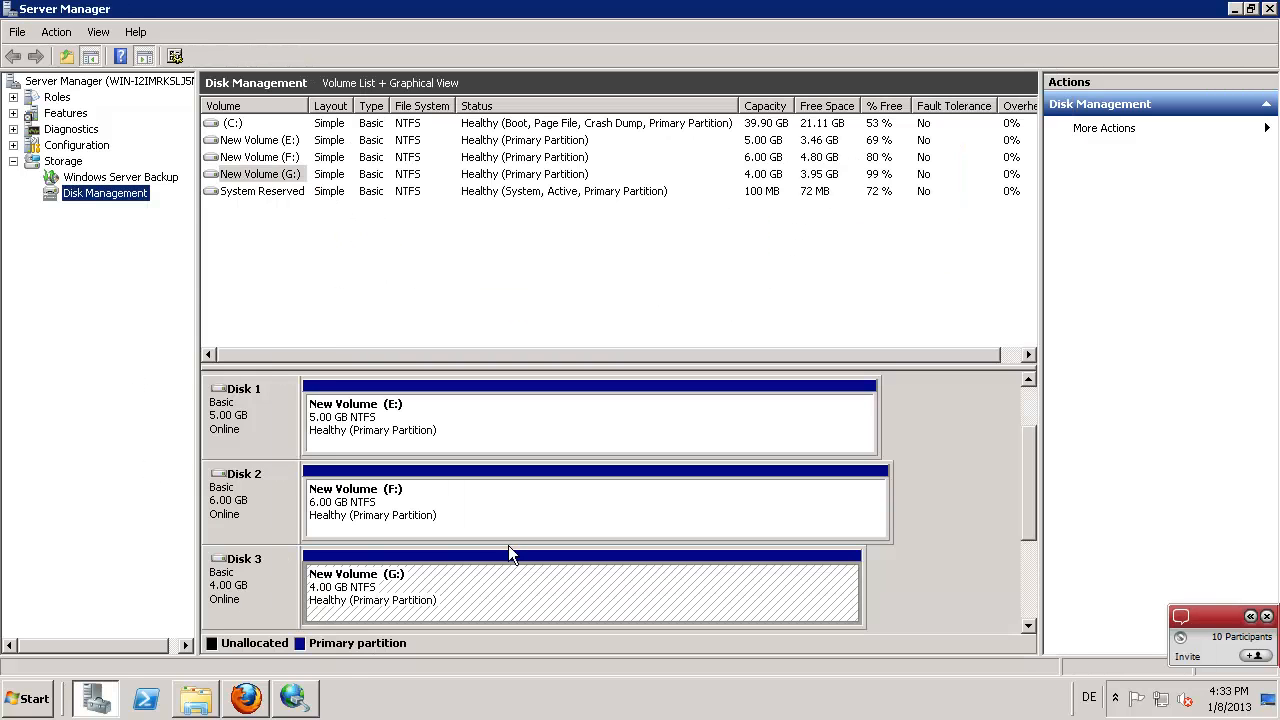
# Step: Switch to dss-a in Firefox and review the node-a pool's status and iSCSI targets and the node-b pool in the Resources pool manager
pyautogui.click(246, 697)
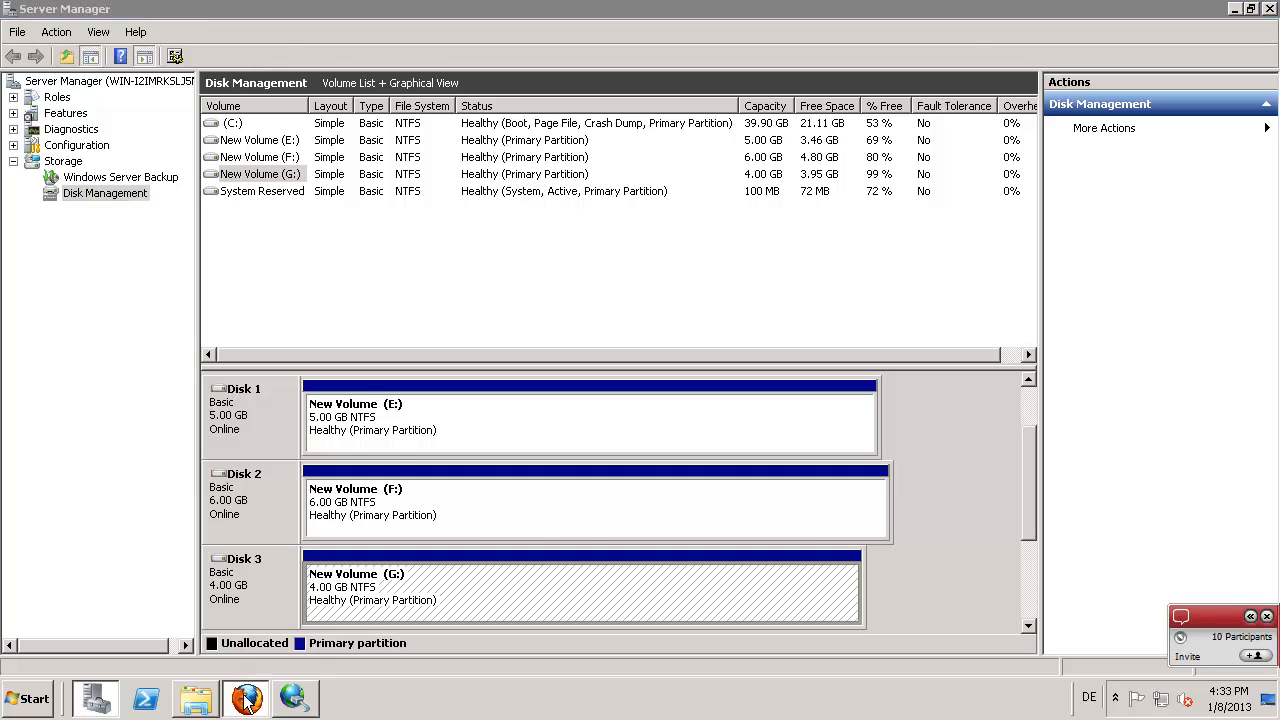
pyautogui.scroll(3, 471, 418)
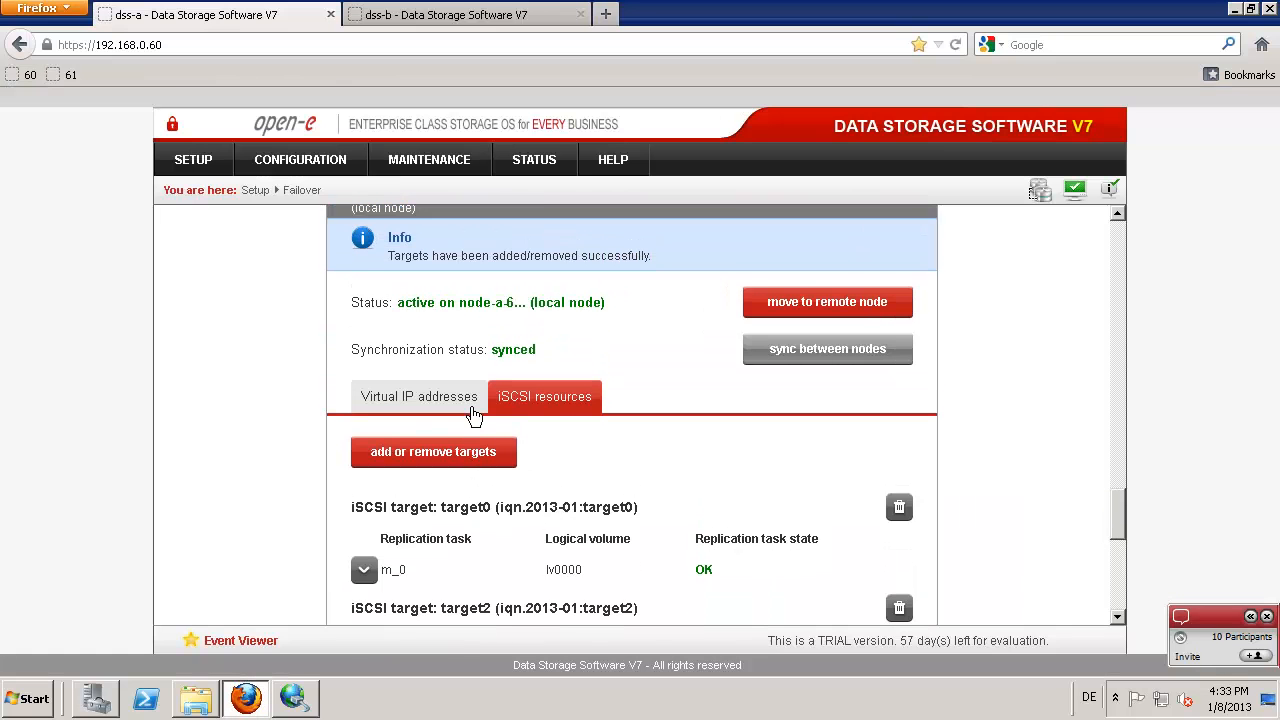
pyautogui.scroll(1, 474, 416)
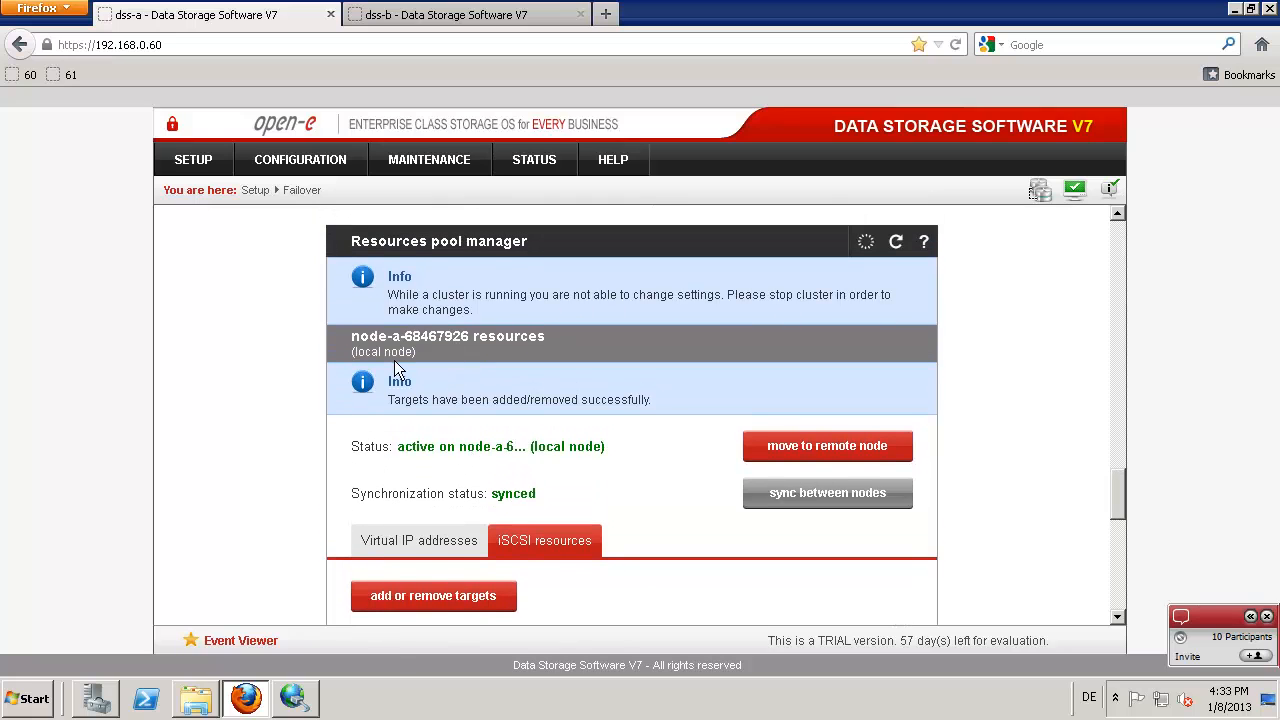
pyautogui.scroll(-2, 396, 368)
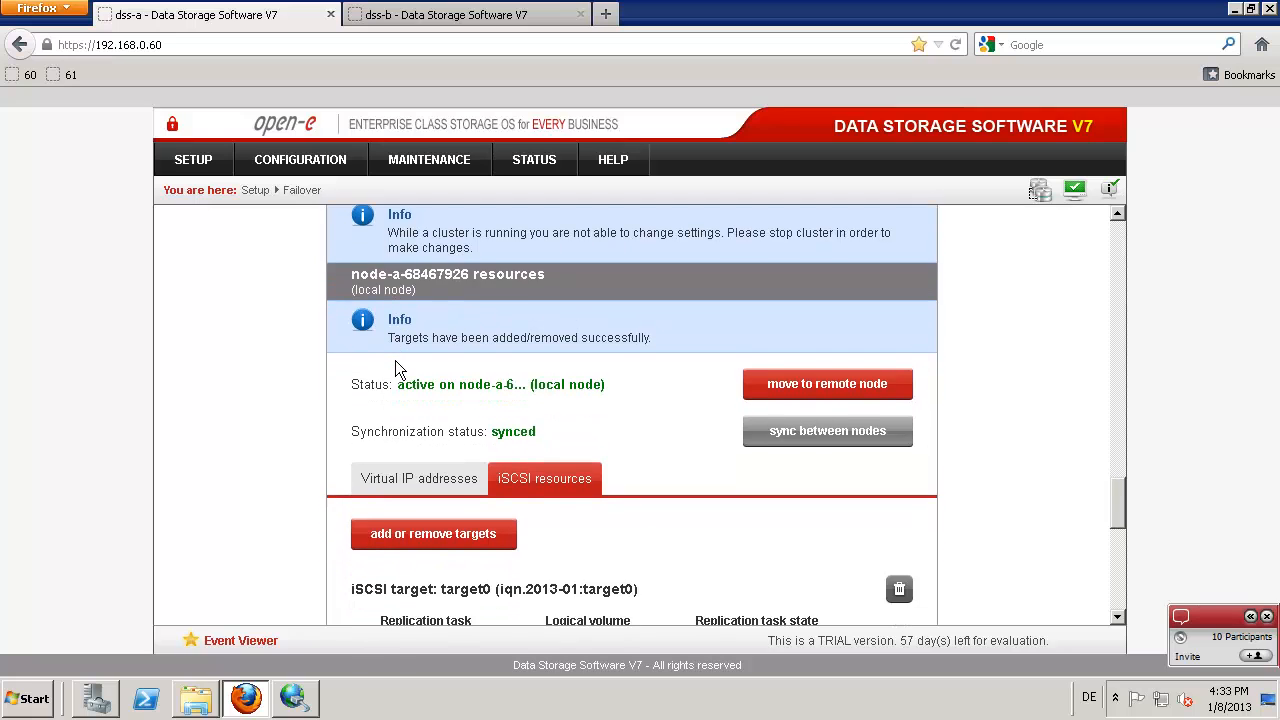
pyautogui.scroll(-4, 395, 368)
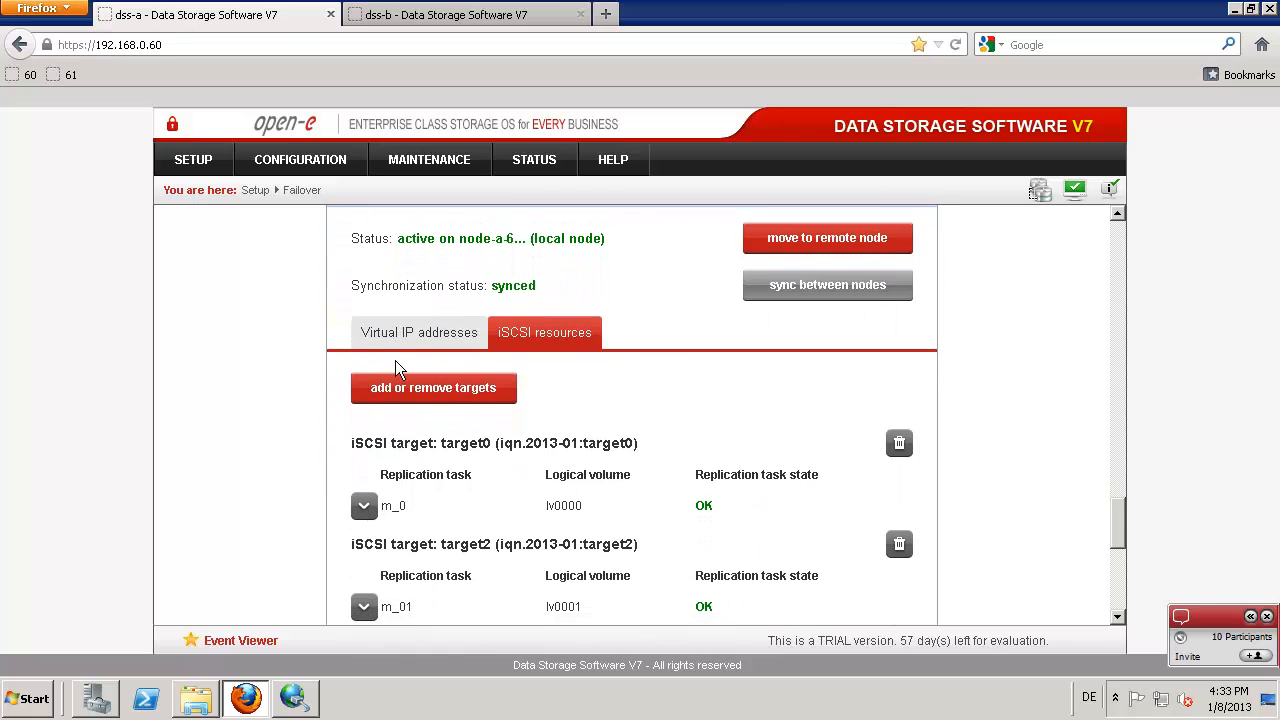
pyautogui.scroll(-6, 381, 415)
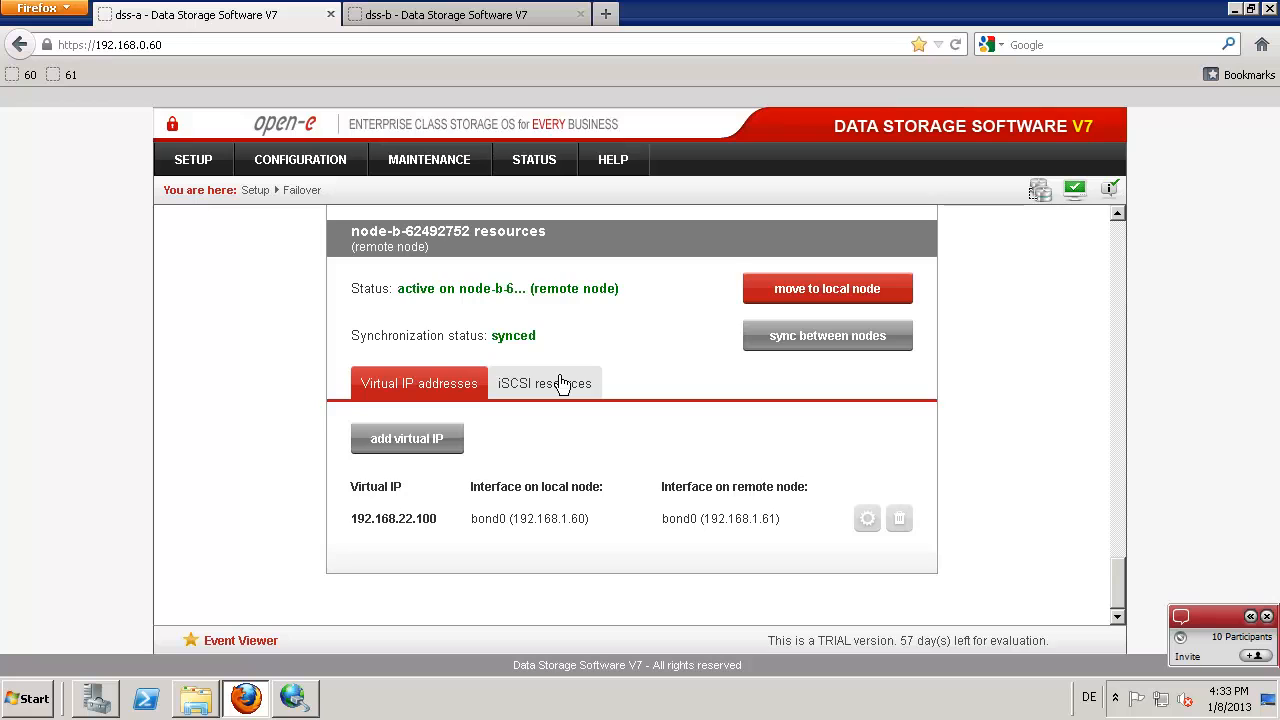
pyautogui.scroll(3, 562, 383)
pyautogui.scroll(3, 562, 383)
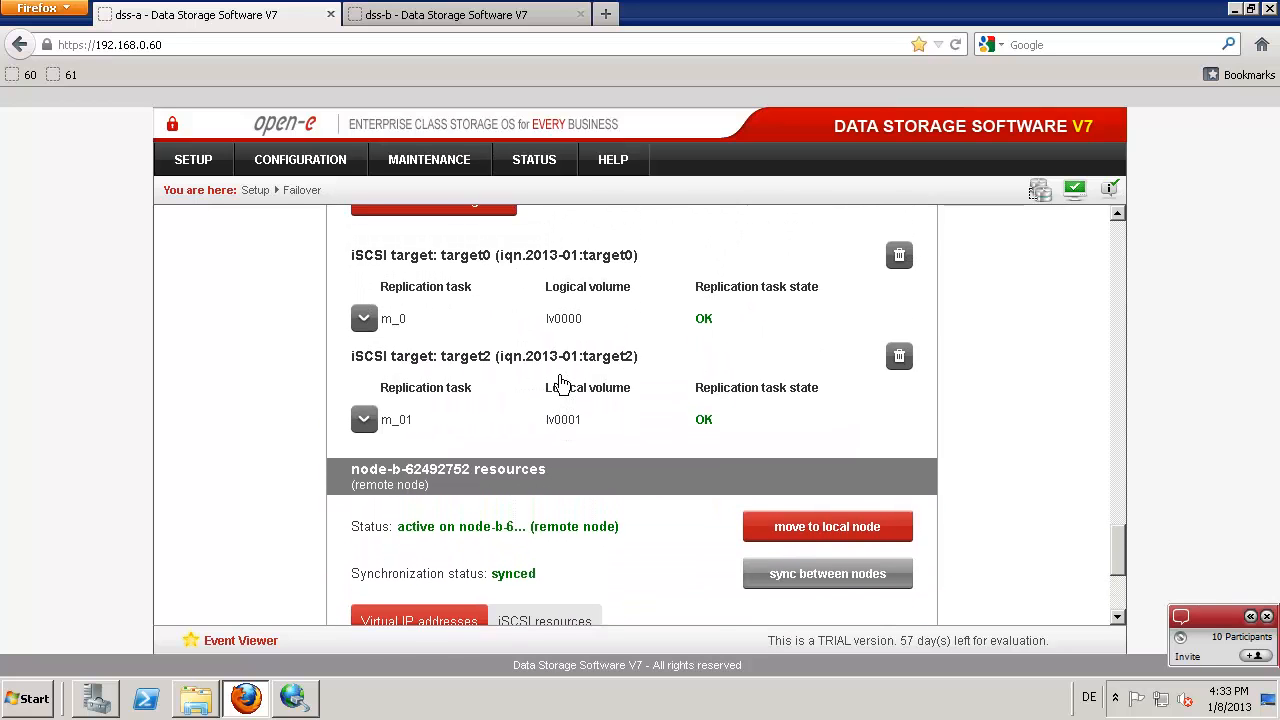
pyautogui.scroll(1, 555, 383)
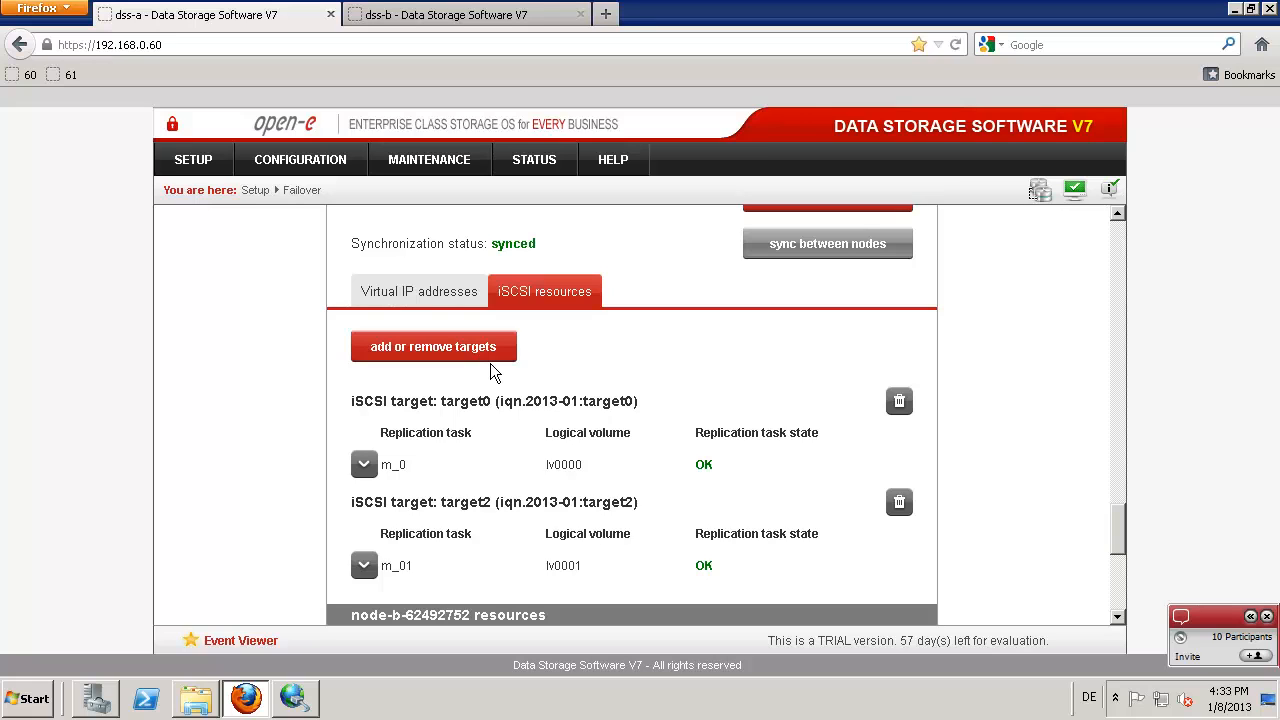
# Step: Show the local node-a pool's virtual IP addresses and compare them with those of the remote node-b pool
pyautogui.click(441, 297)
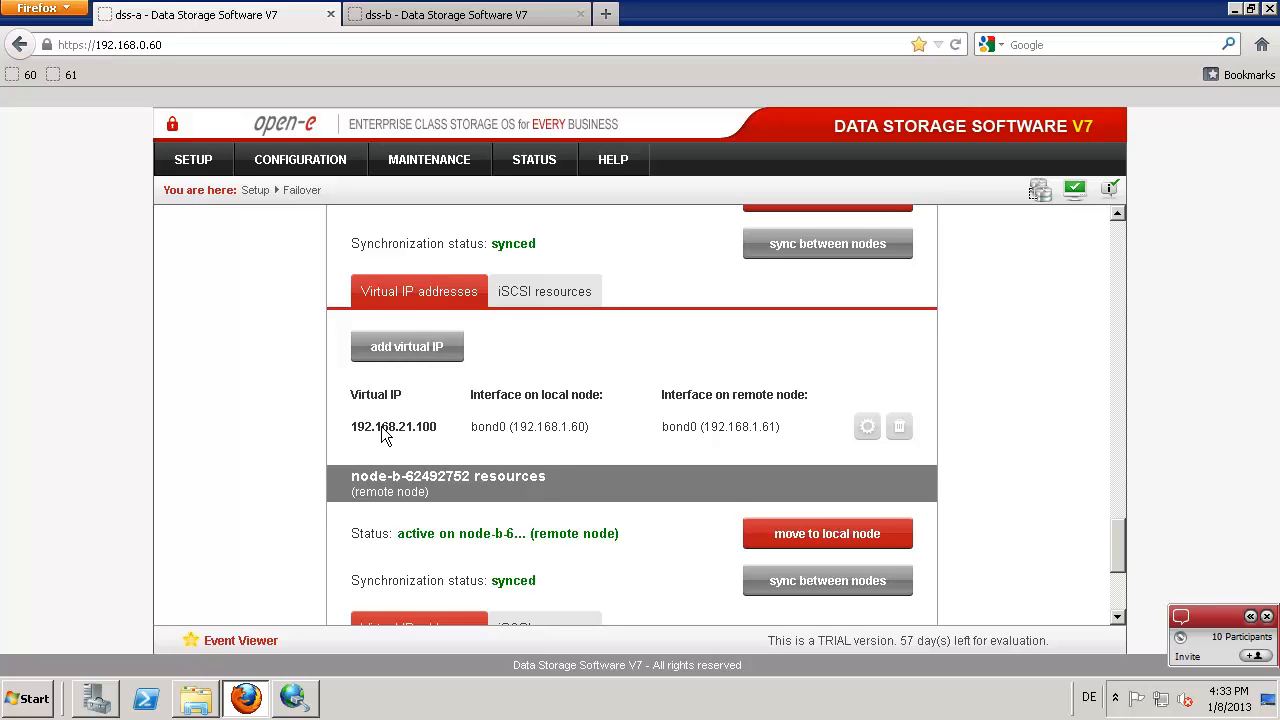
pyautogui.scroll(-4, 381, 428)
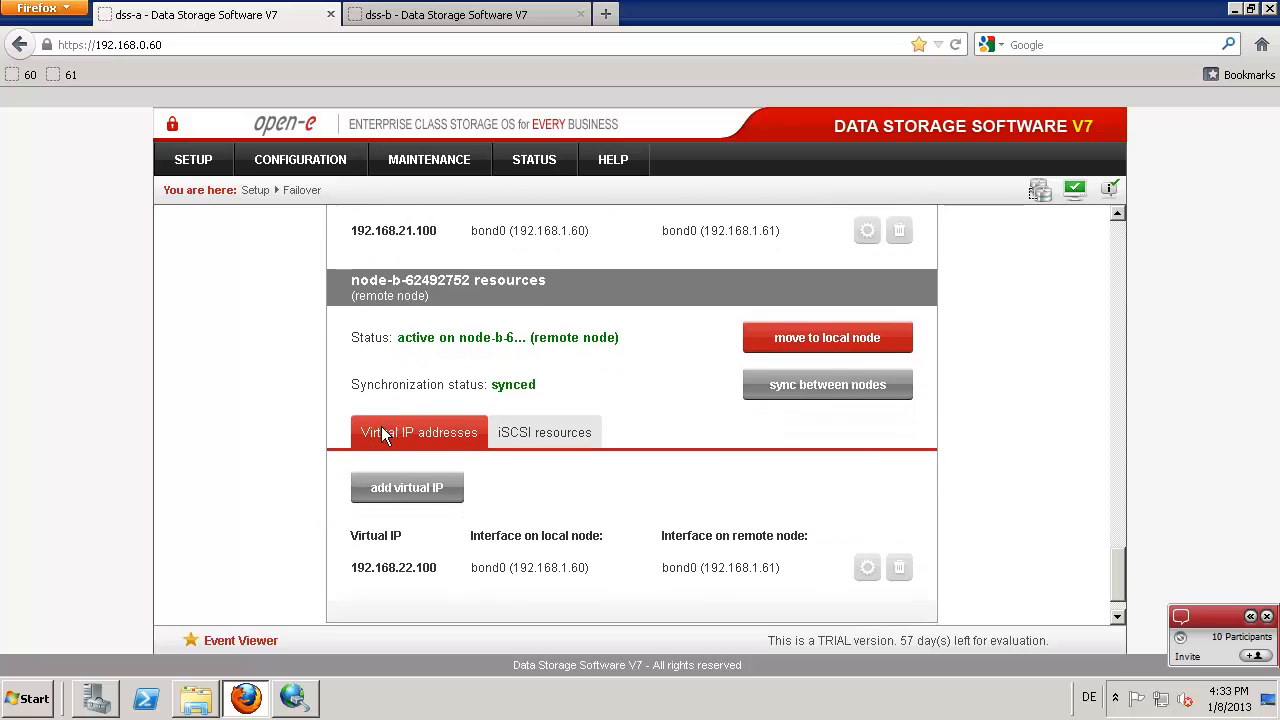
pyautogui.scroll(-1, 381, 432)
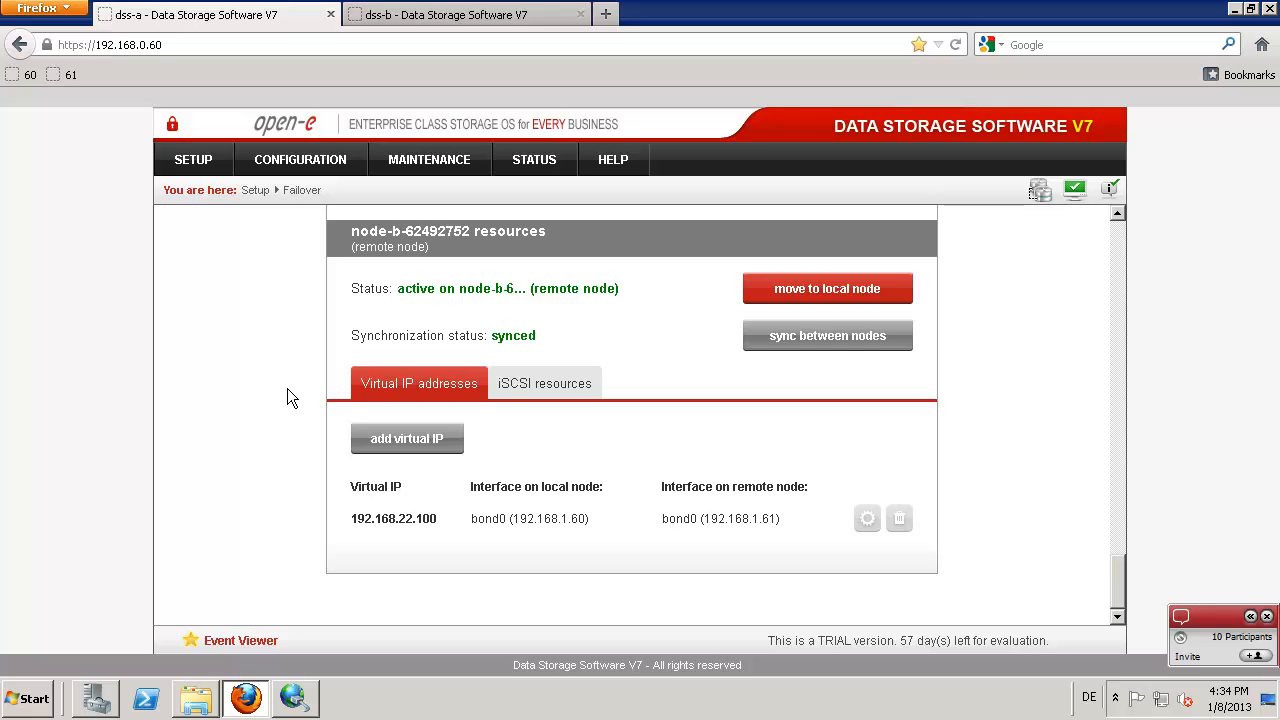
pyautogui.scroll(3, 287, 397)
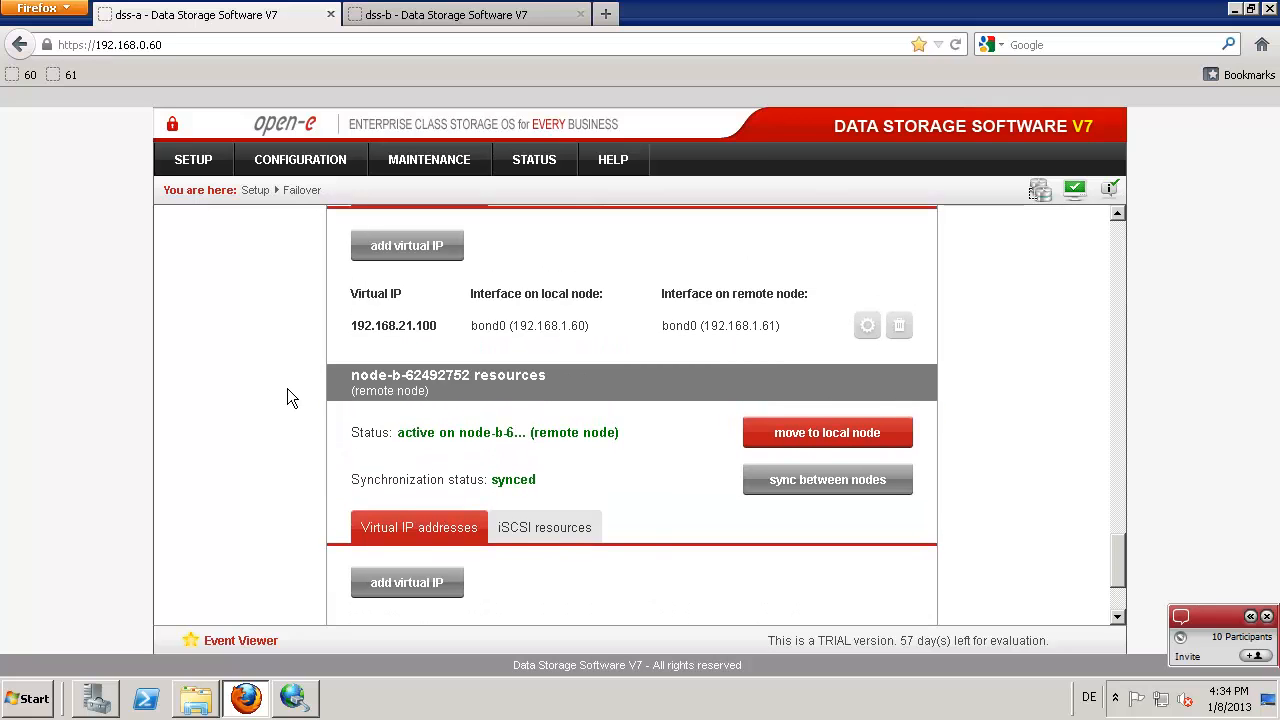
pyautogui.scroll(2, 400, 360)
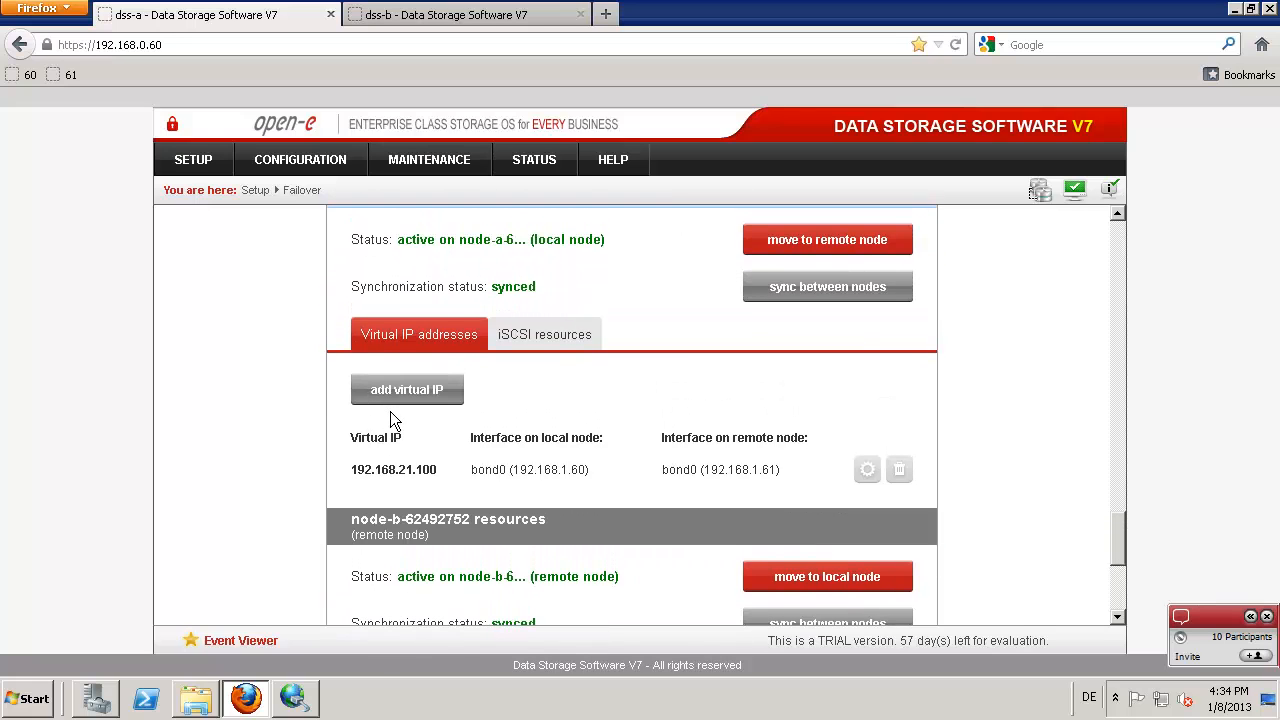
# Step: Switch to the iSCSI Initiator and disconnect iqn.2013-01:target2 from all sessions
pyautogui.scroll(2, 390, 411)
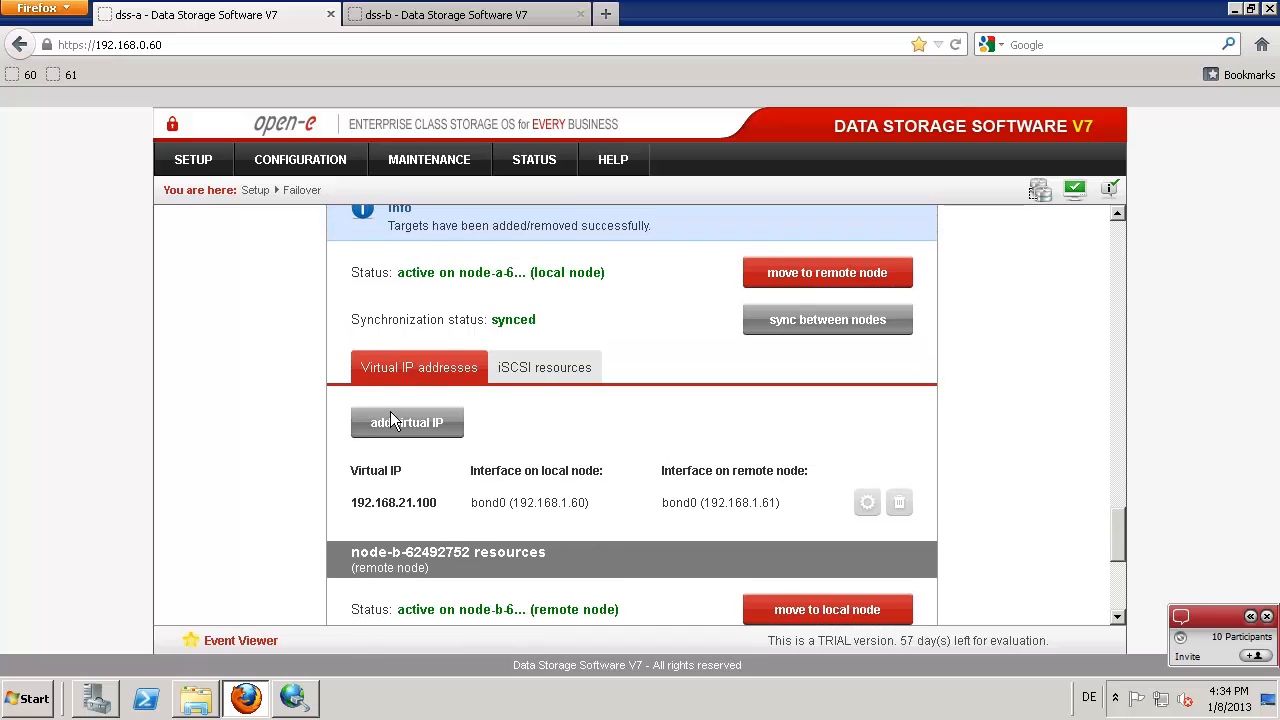
pyautogui.scroll(-1, 390, 430)
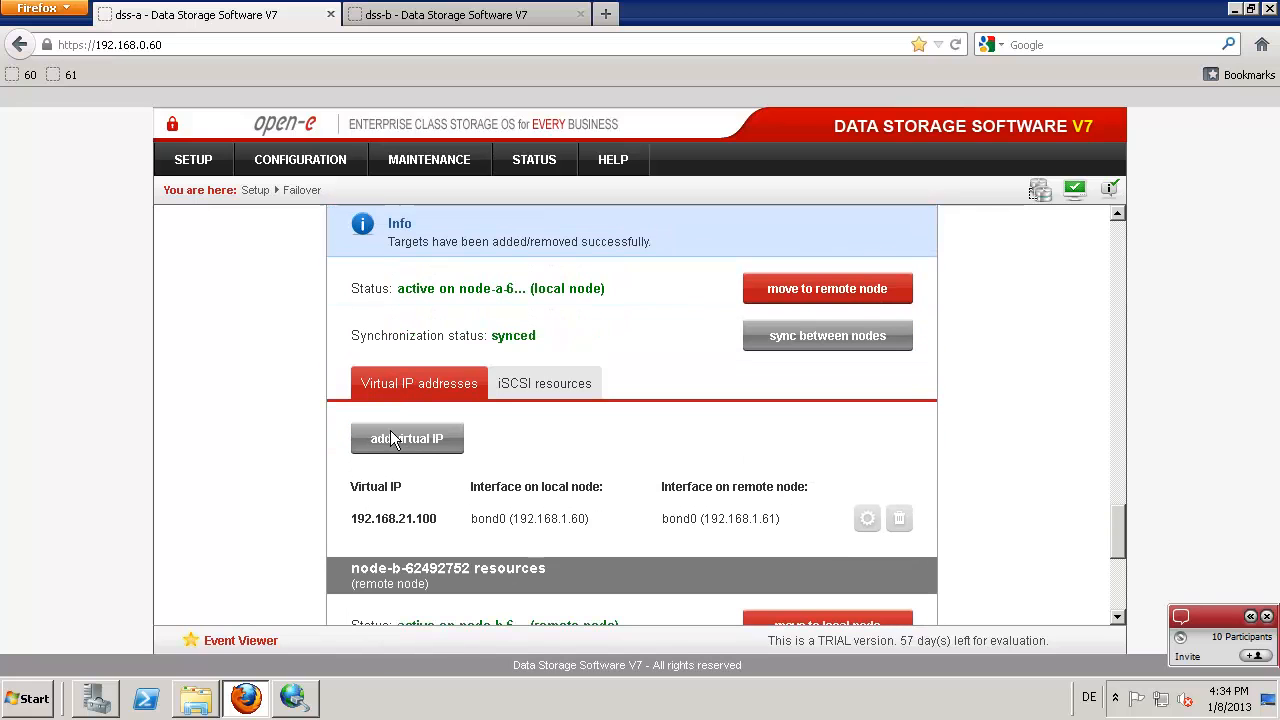
pyautogui.click(302, 705)
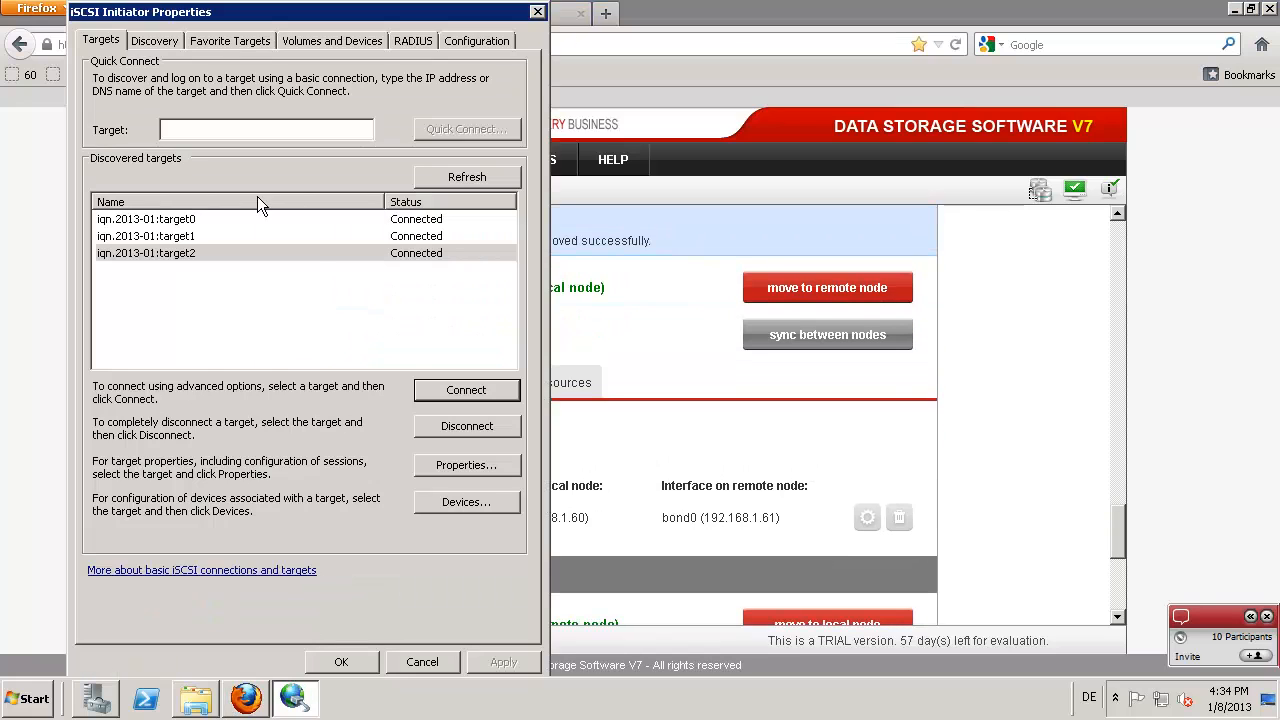
pyautogui.click(230, 255)
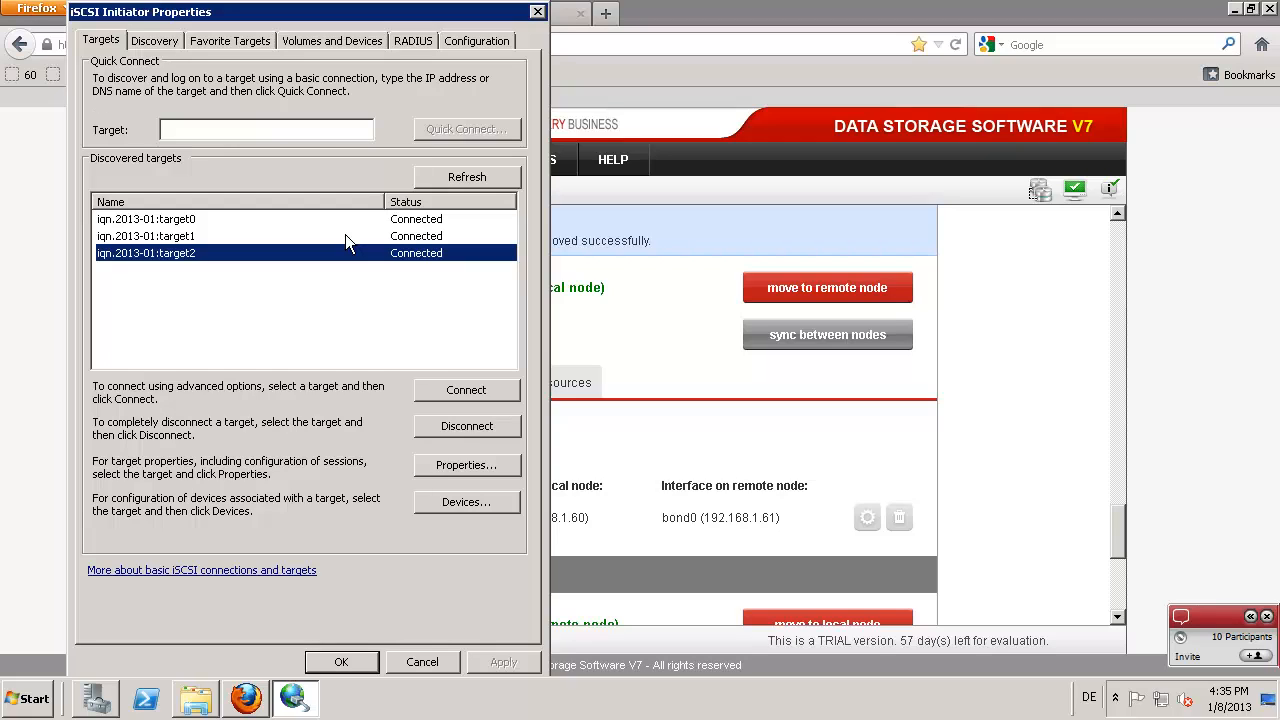
pyautogui.click(458, 430)
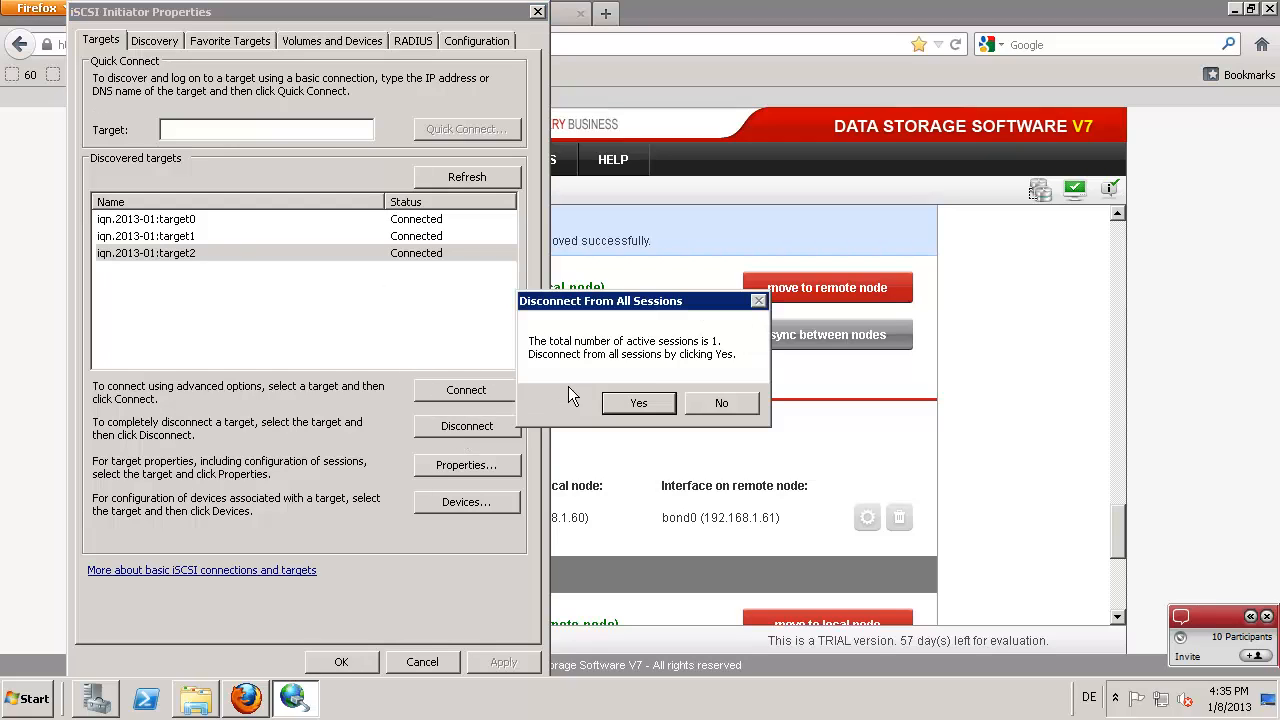
pyautogui.click(613, 400)
# Step: Return to dss-a in Firefox and remove iqn.2013-01:target2 from the local node-a pool's iSCSI resources in the cluster
pyautogui.click(41, 428)
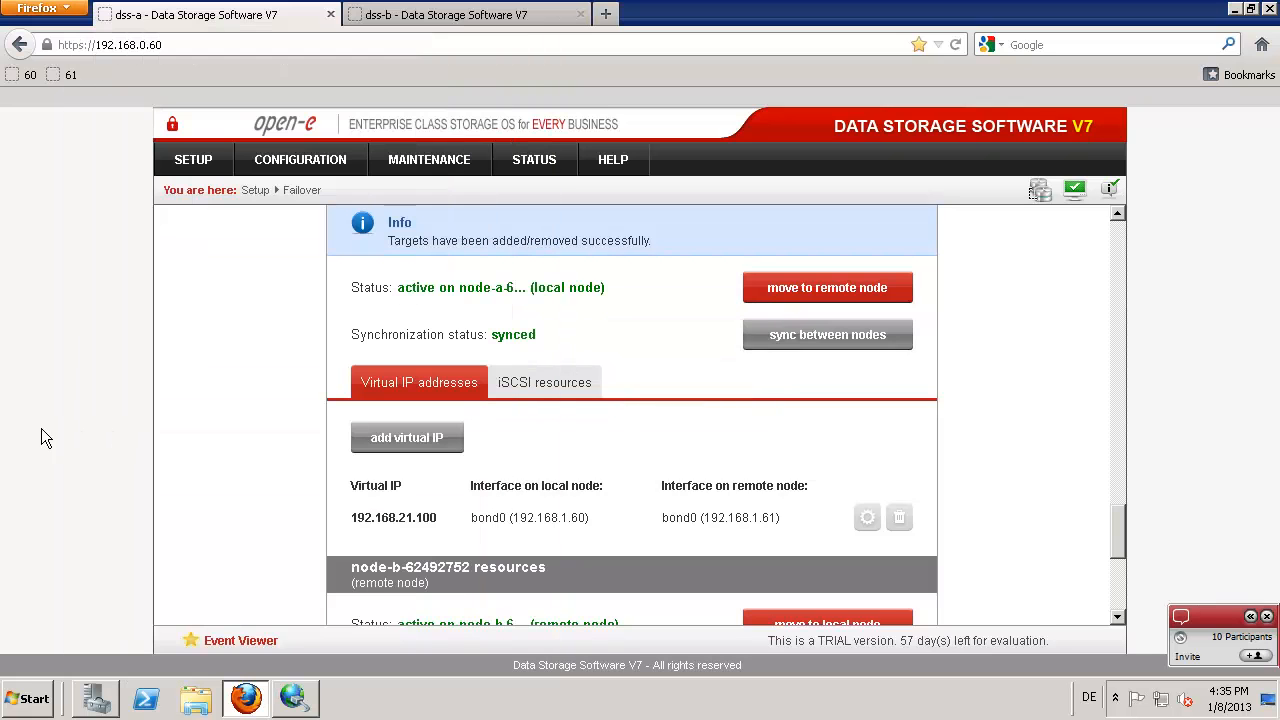
pyautogui.scroll(3, 413, 418)
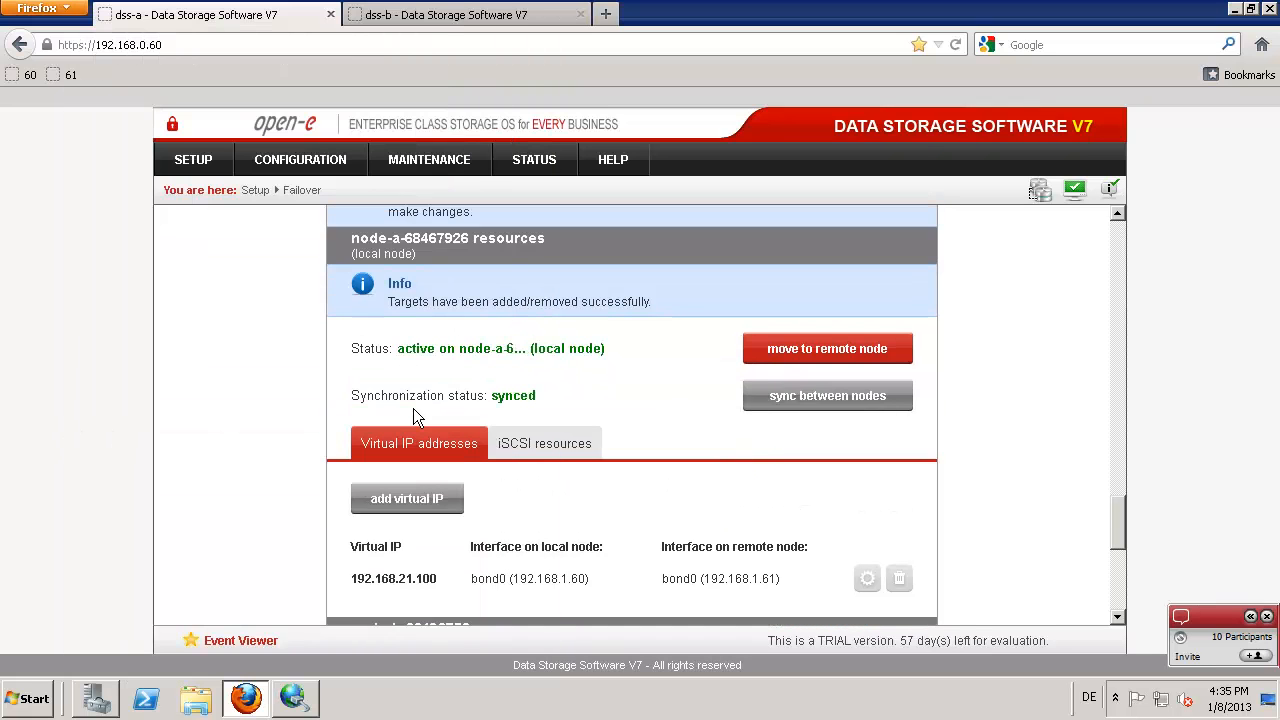
pyautogui.scroll(-3, 513, 441)
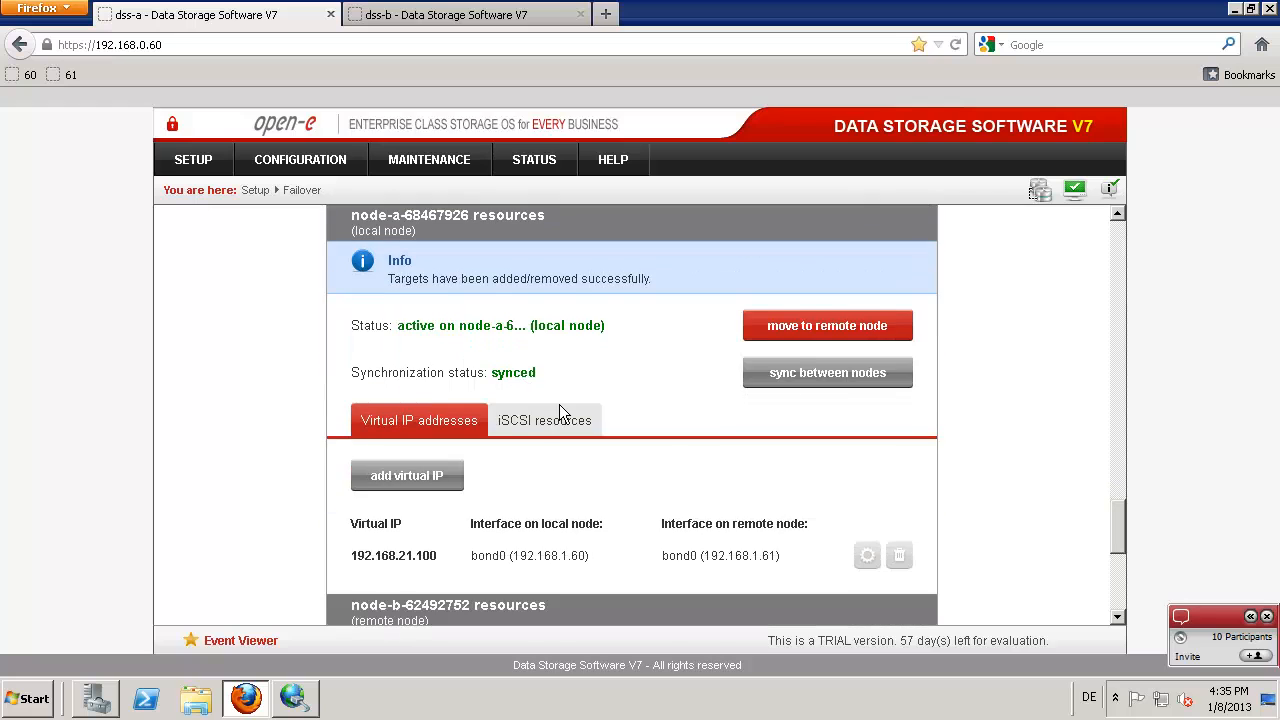
pyautogui.click(553, 381)
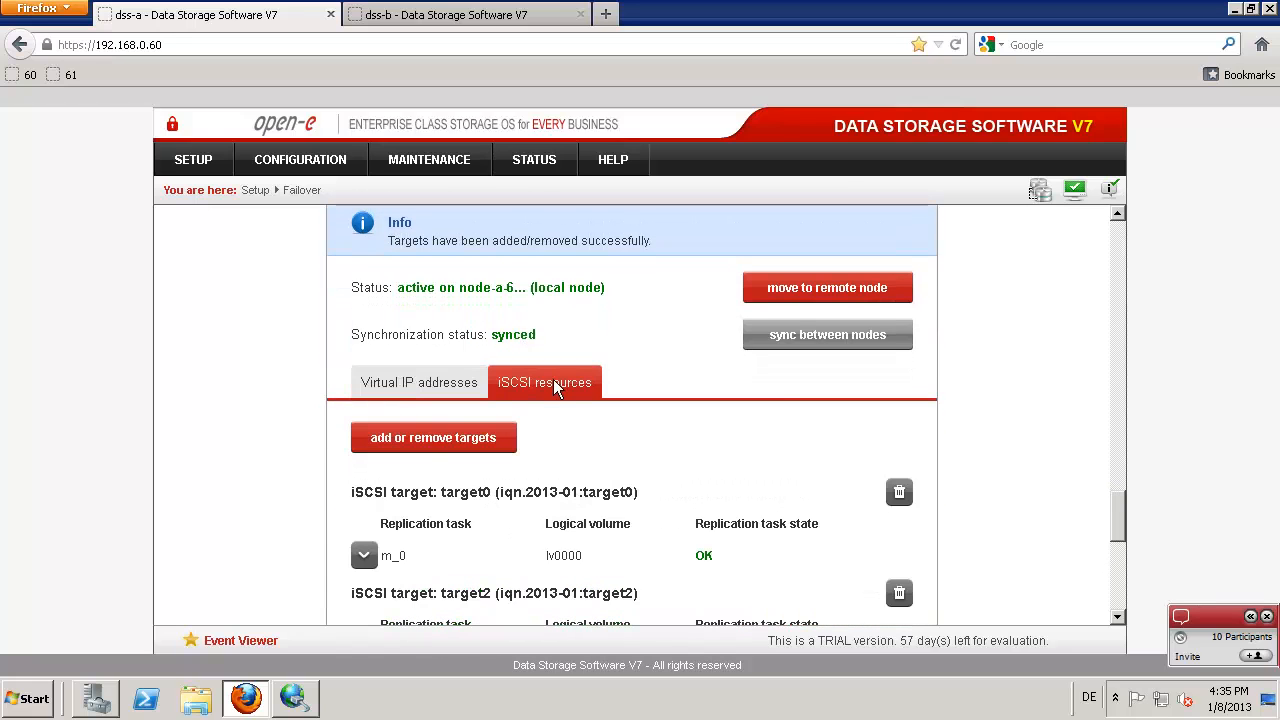
pyautogui.scroll(-1, 575, 458)
pyautogui.scroll(-1, 578, 458)
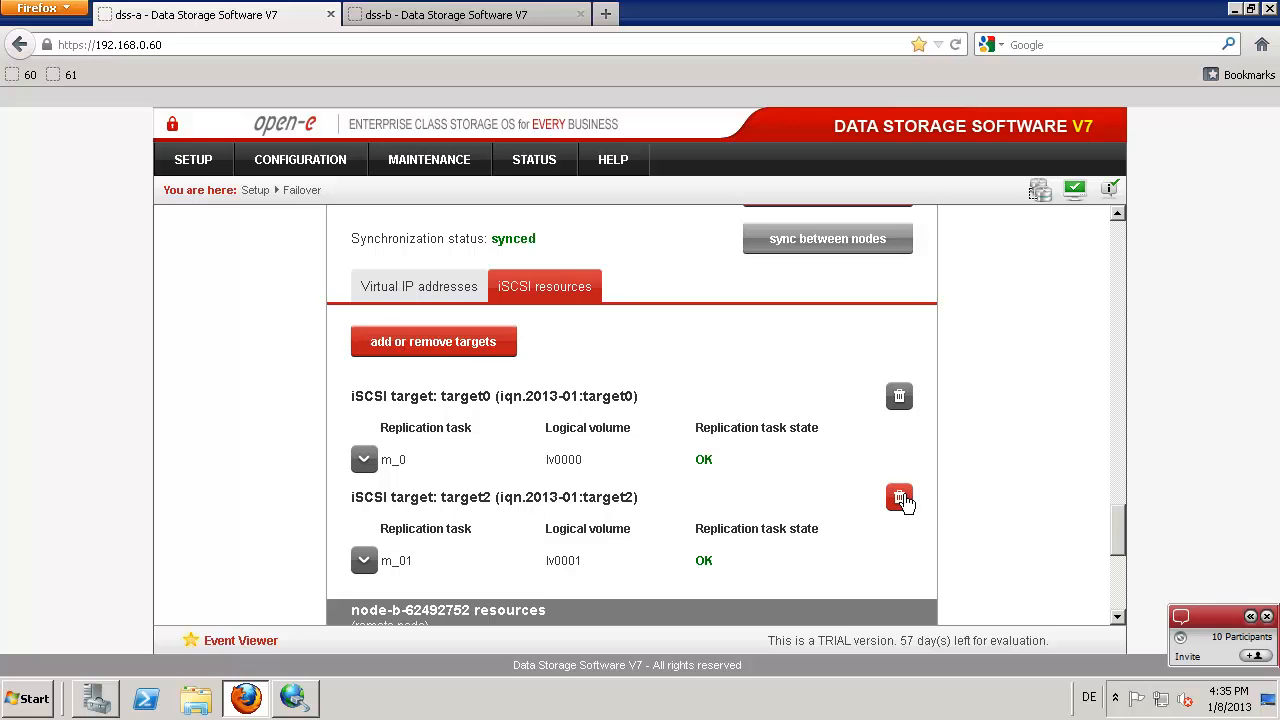
pyautogui.click(466, 348)
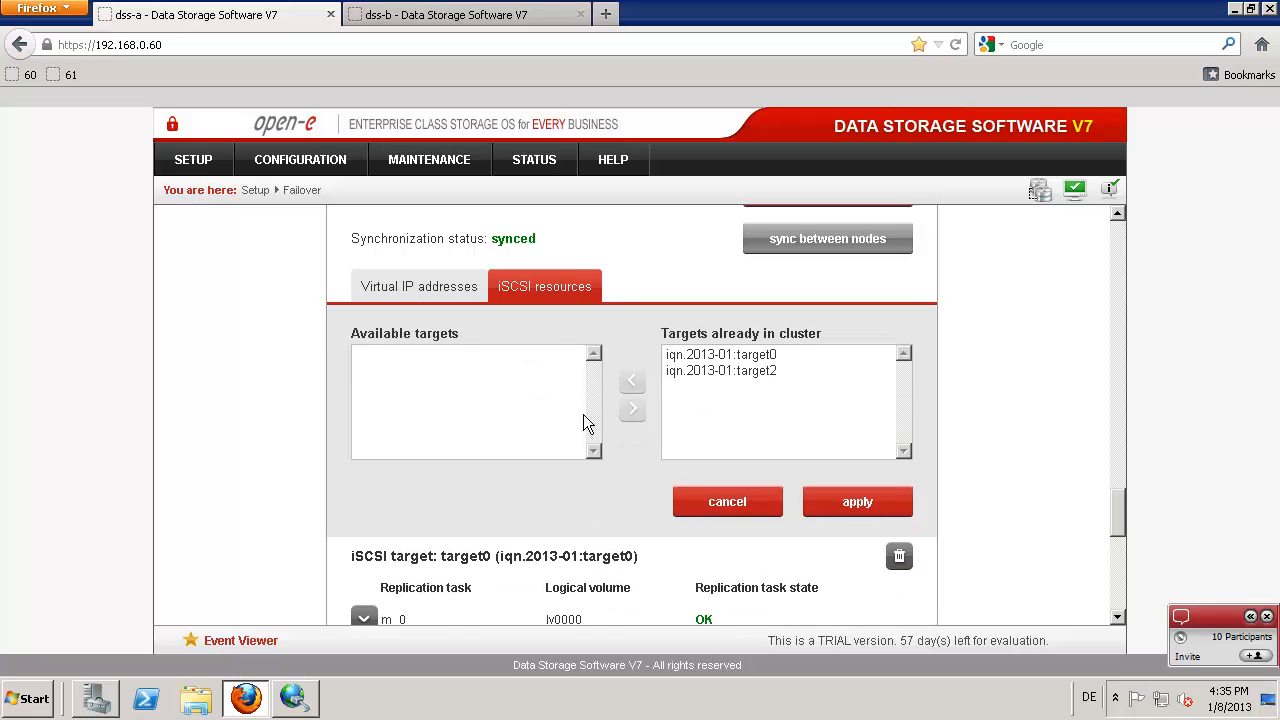
pyautogui.click(735, 372)
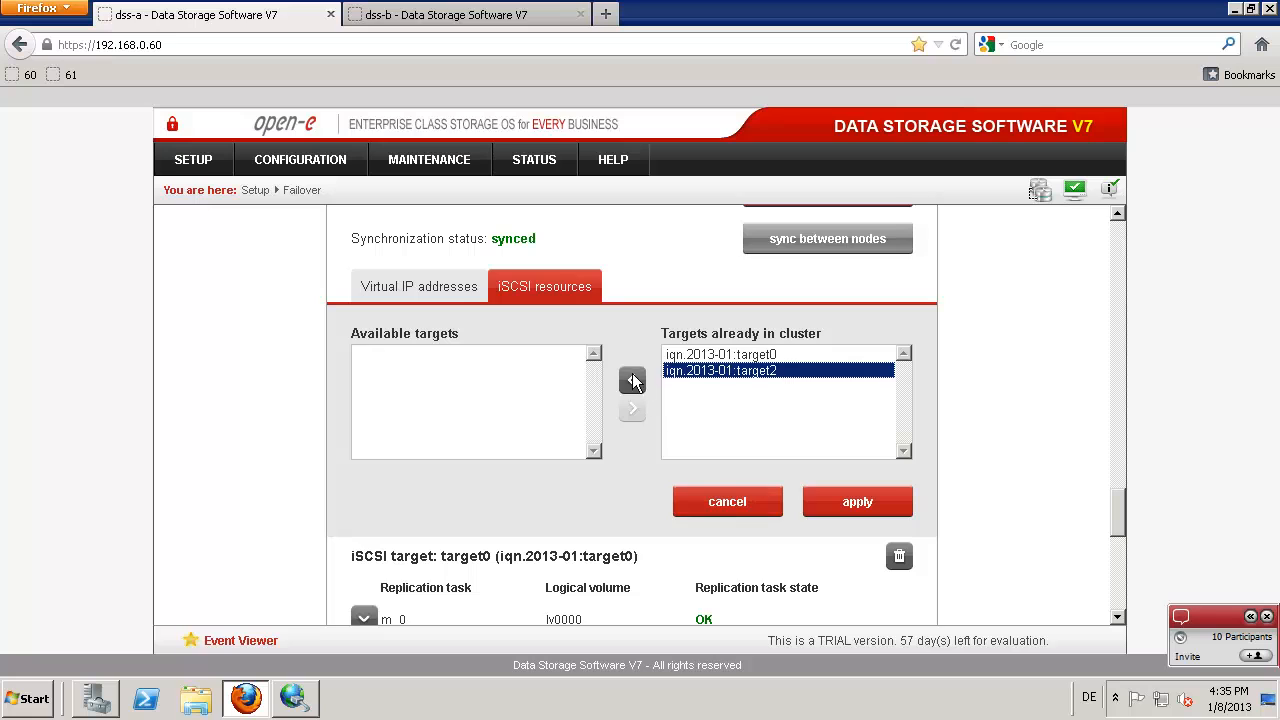
pyautogui.click(631, 379)
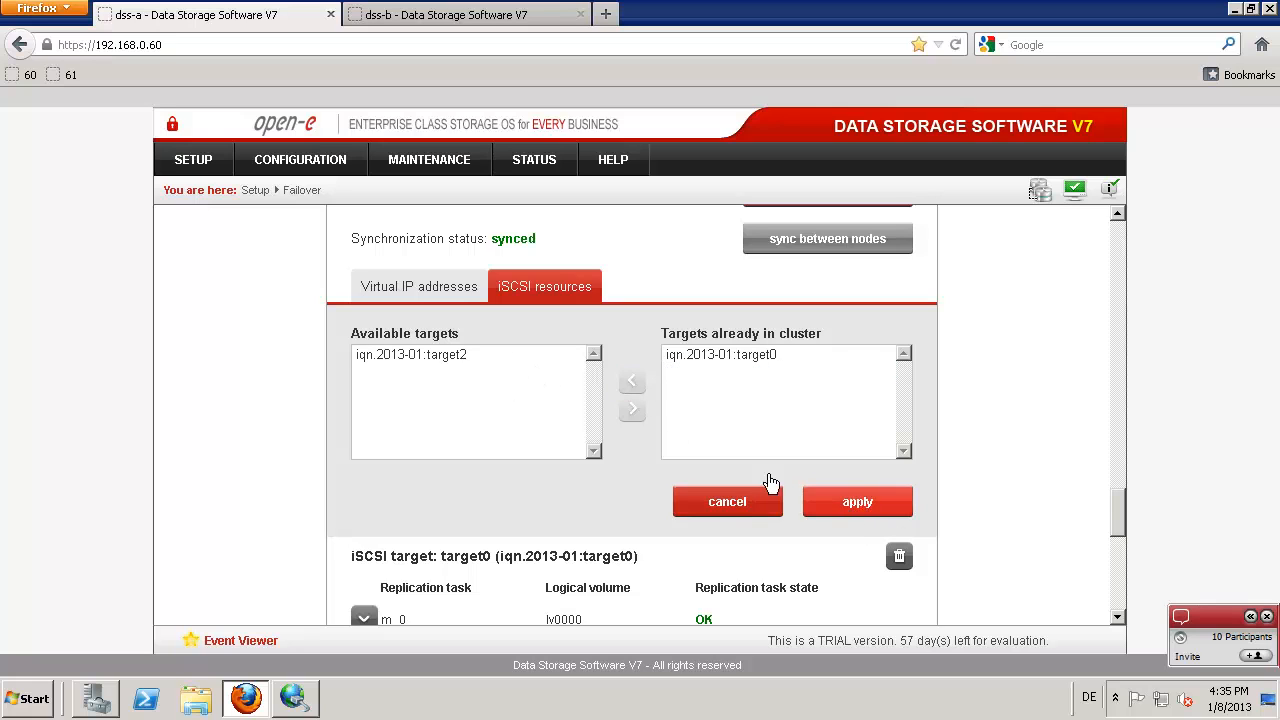
pyautogui.click(869, 514)
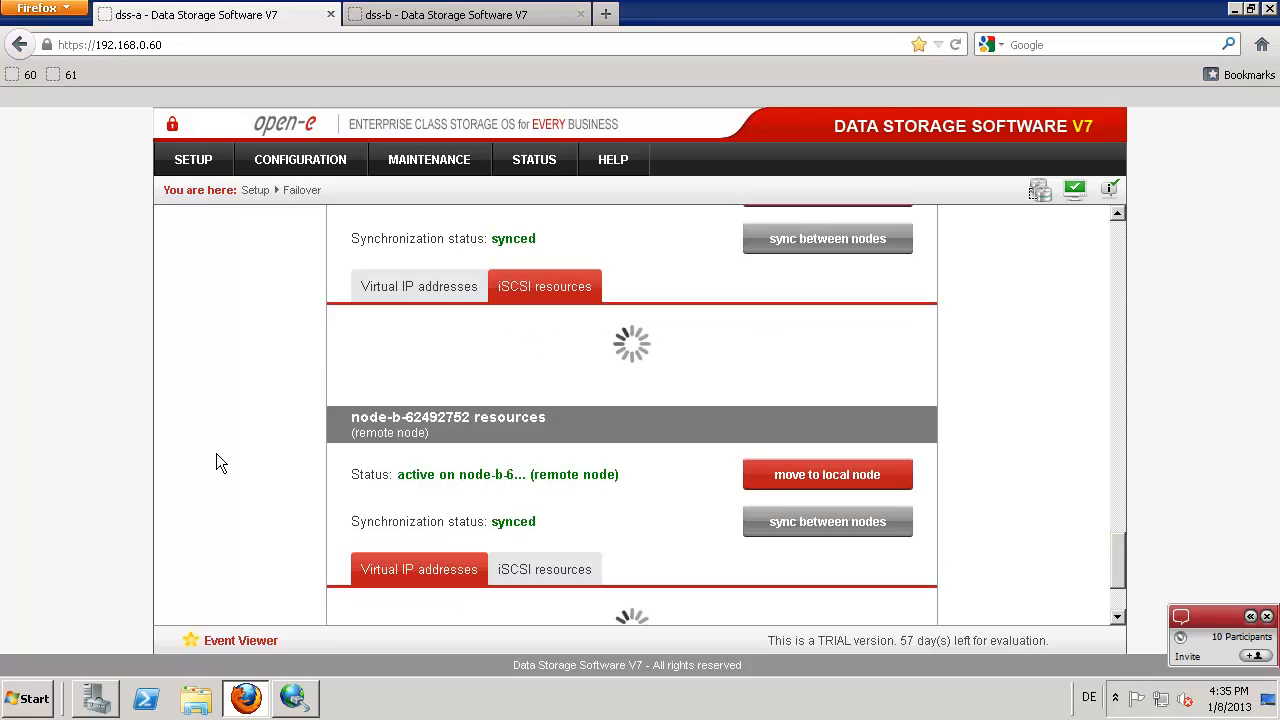
pyautogui.scroll(-1, 216, 453)
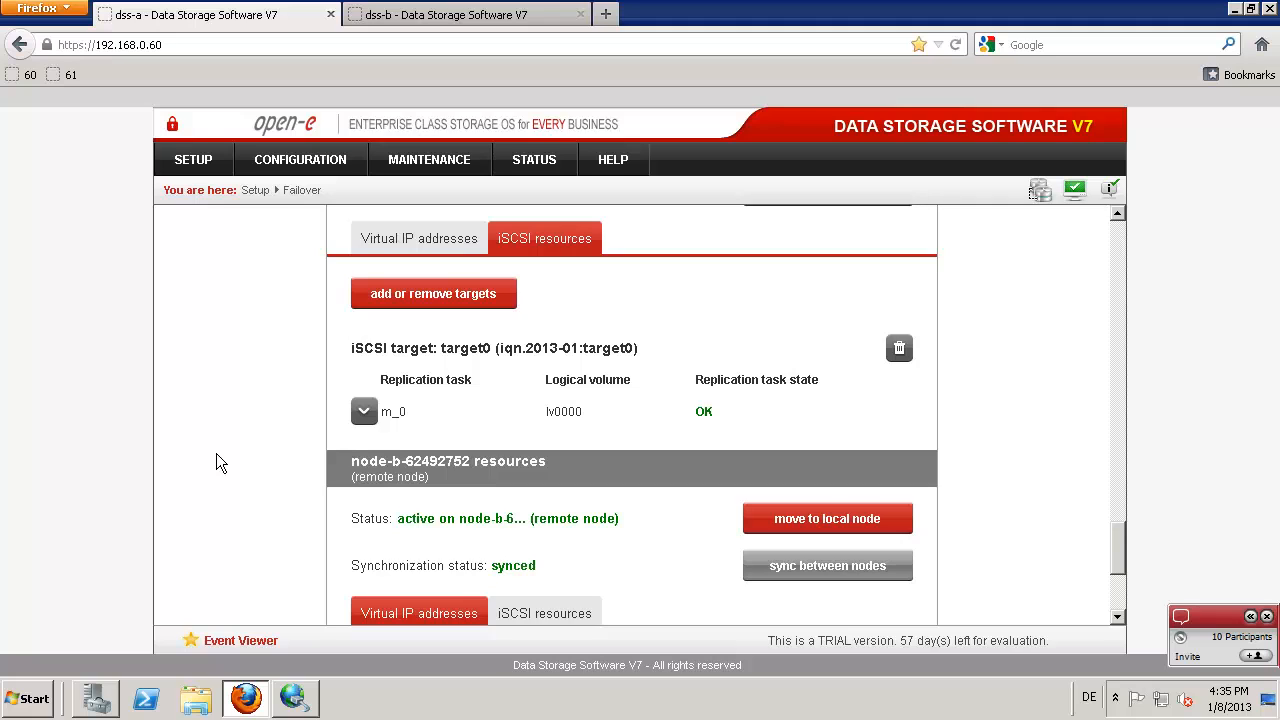
# Step: Review the replication tasks in dss-a's volume replication settings and set logical volume lv0001's replication mode to Destination
pyautogui.moveTo(313, 160)
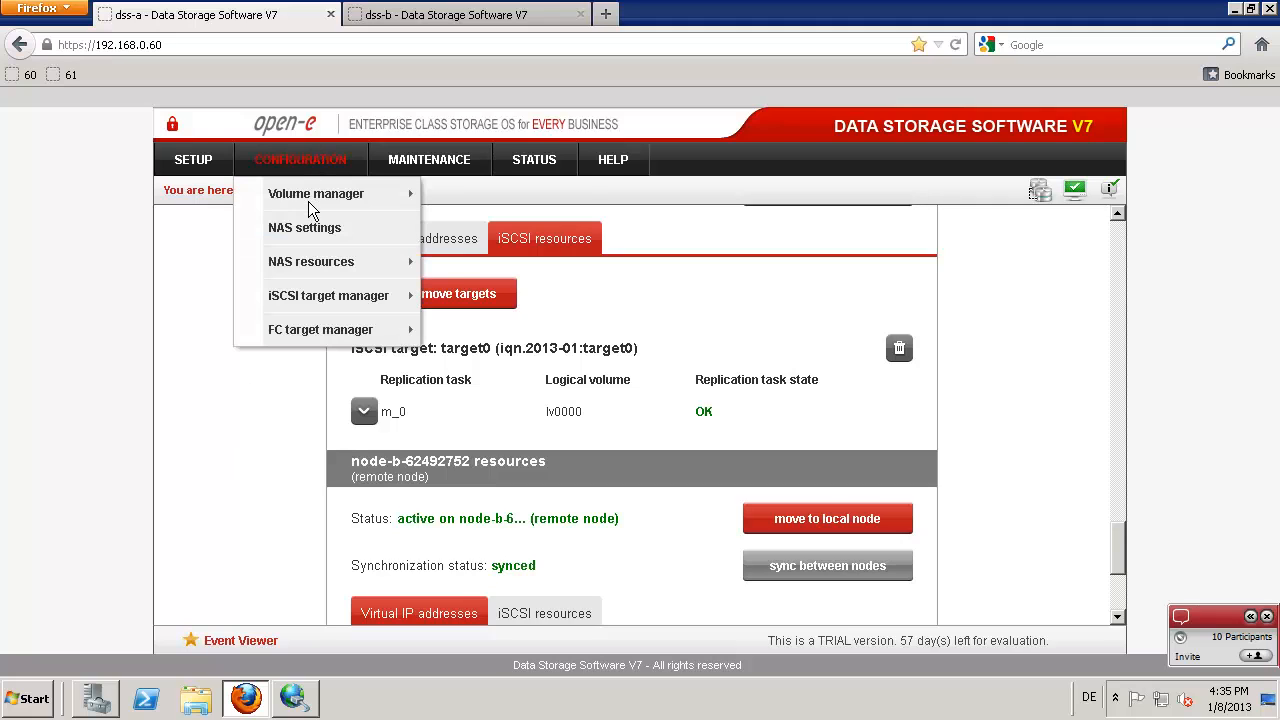
pyautogui.moveTo(316, 198)
pyautogui.click(485, 230)
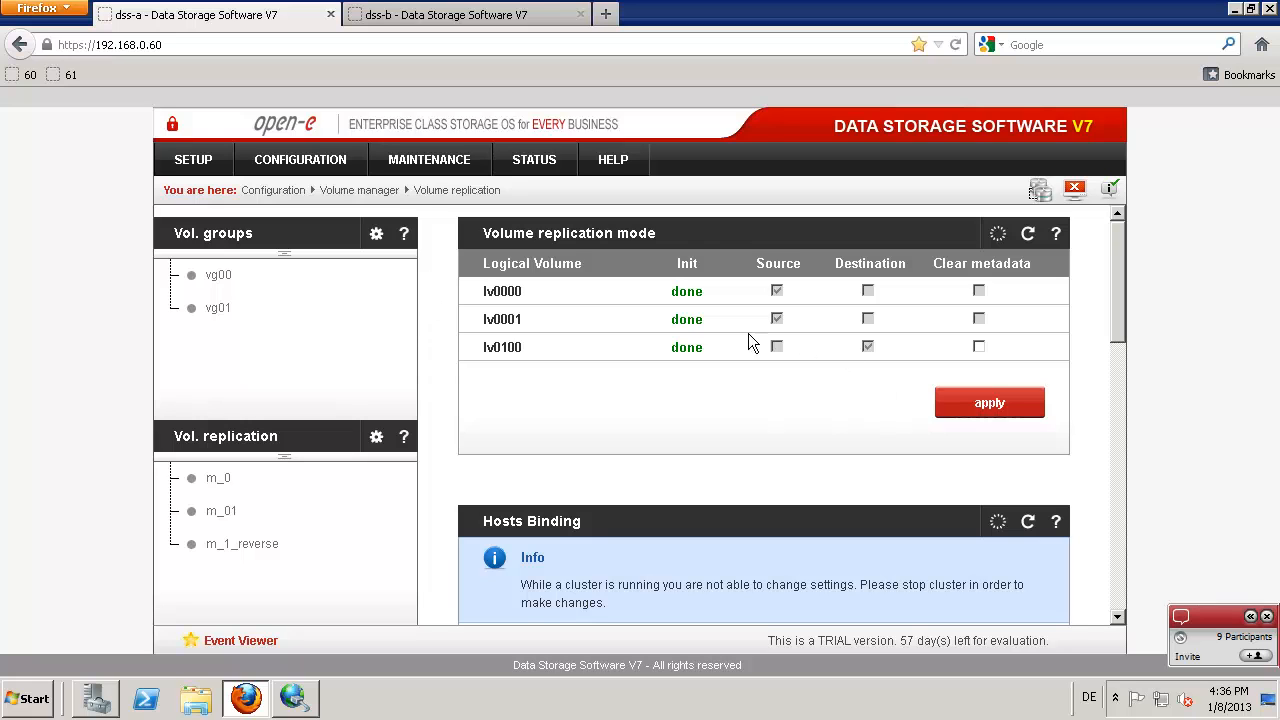
pyautogui.click(1116, 589)
pyautogui.click(1116, 589)
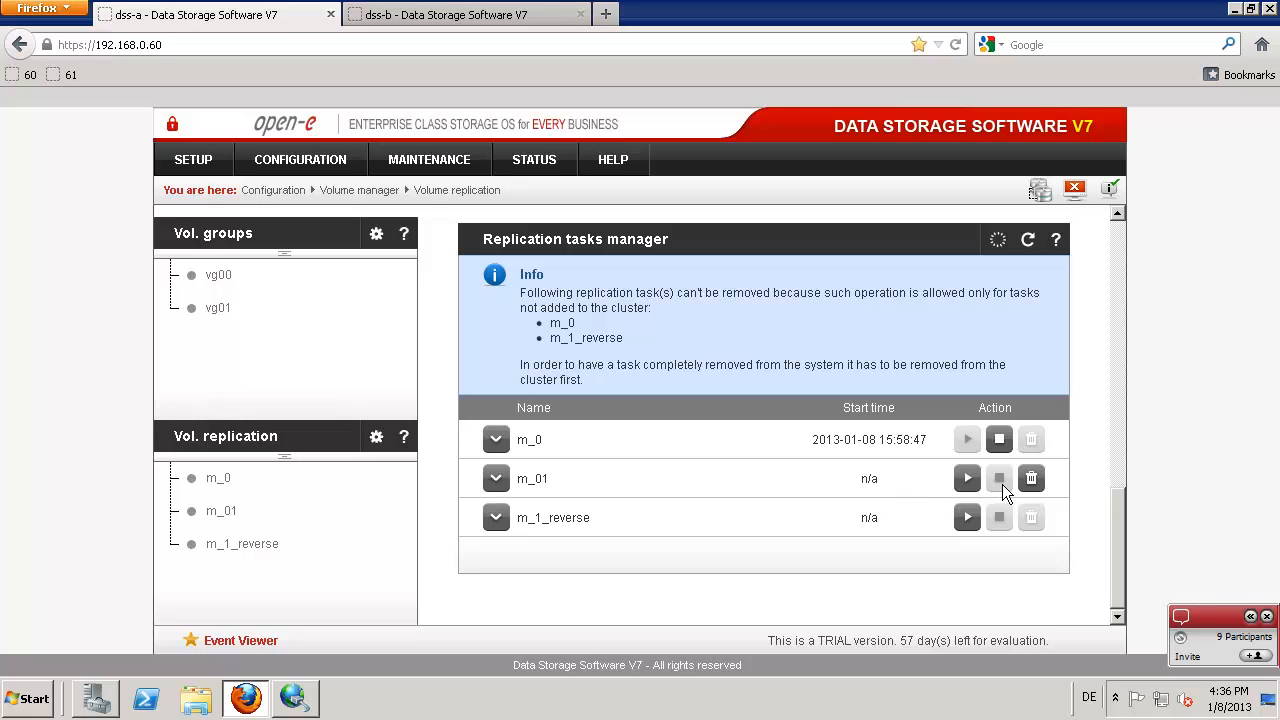
pyautogui.click(1118, 226)
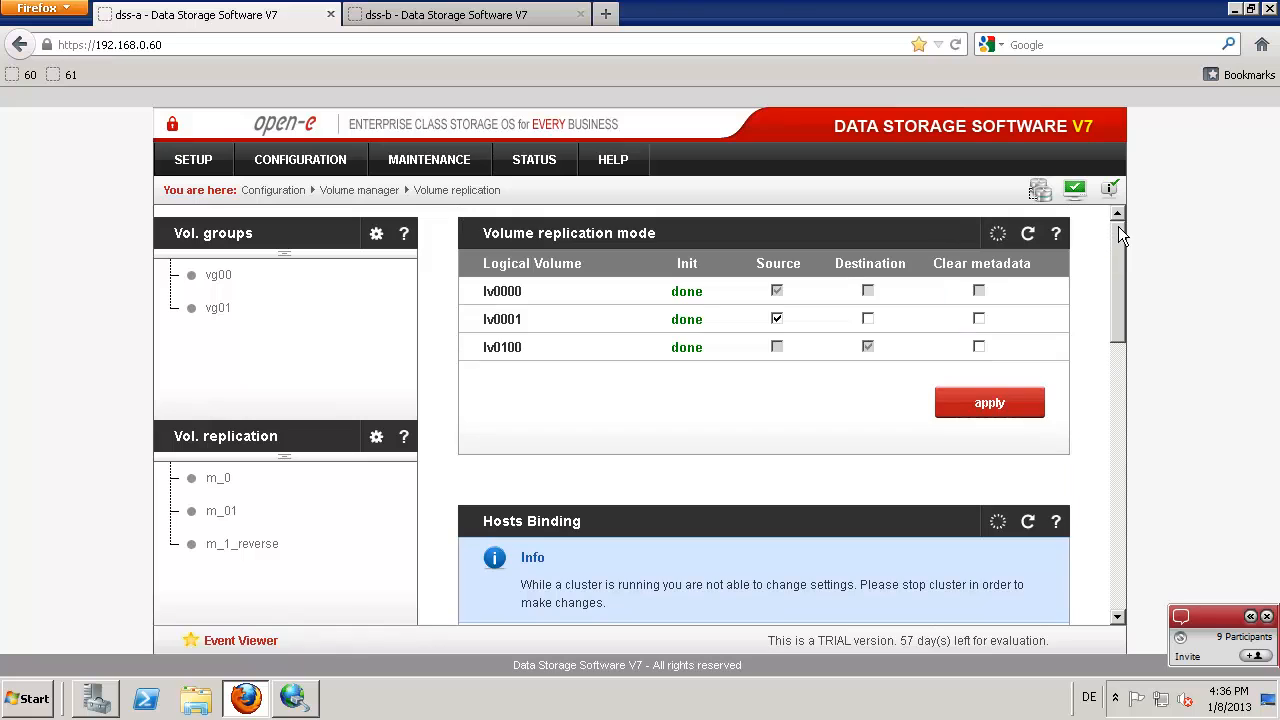
pyautogui.click(867, 318)
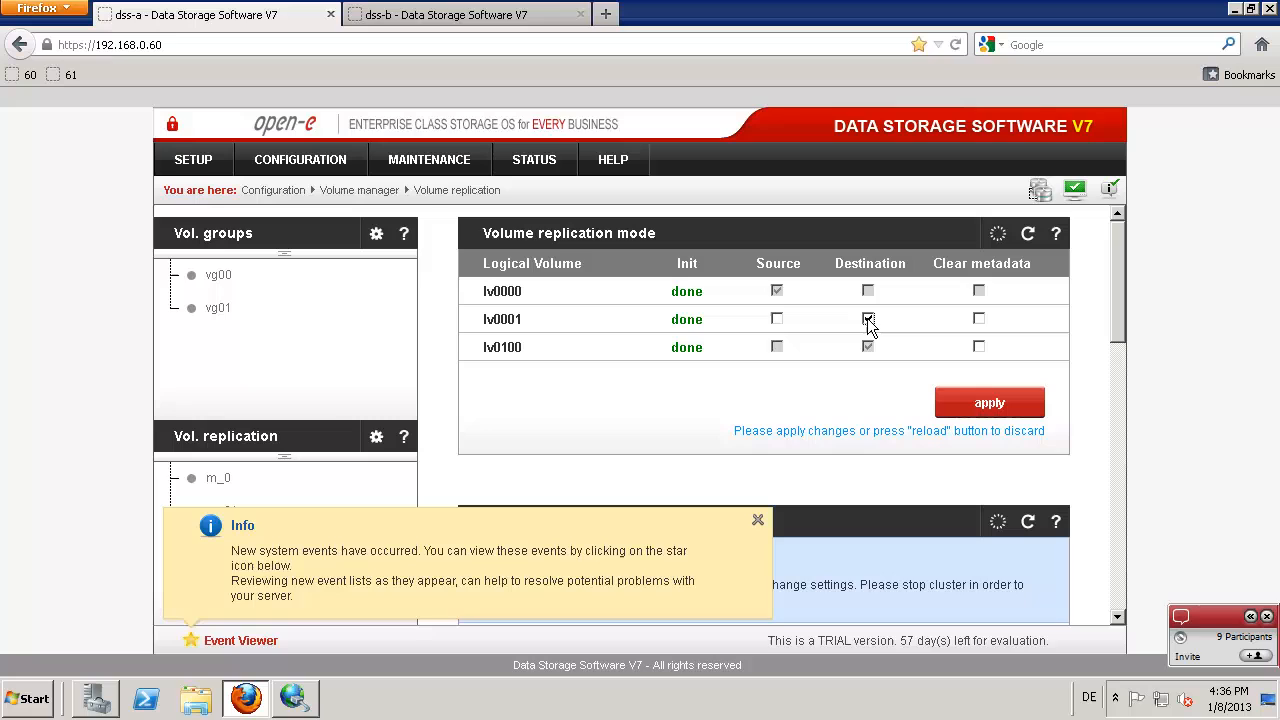
pyautogui.click(968, 405)
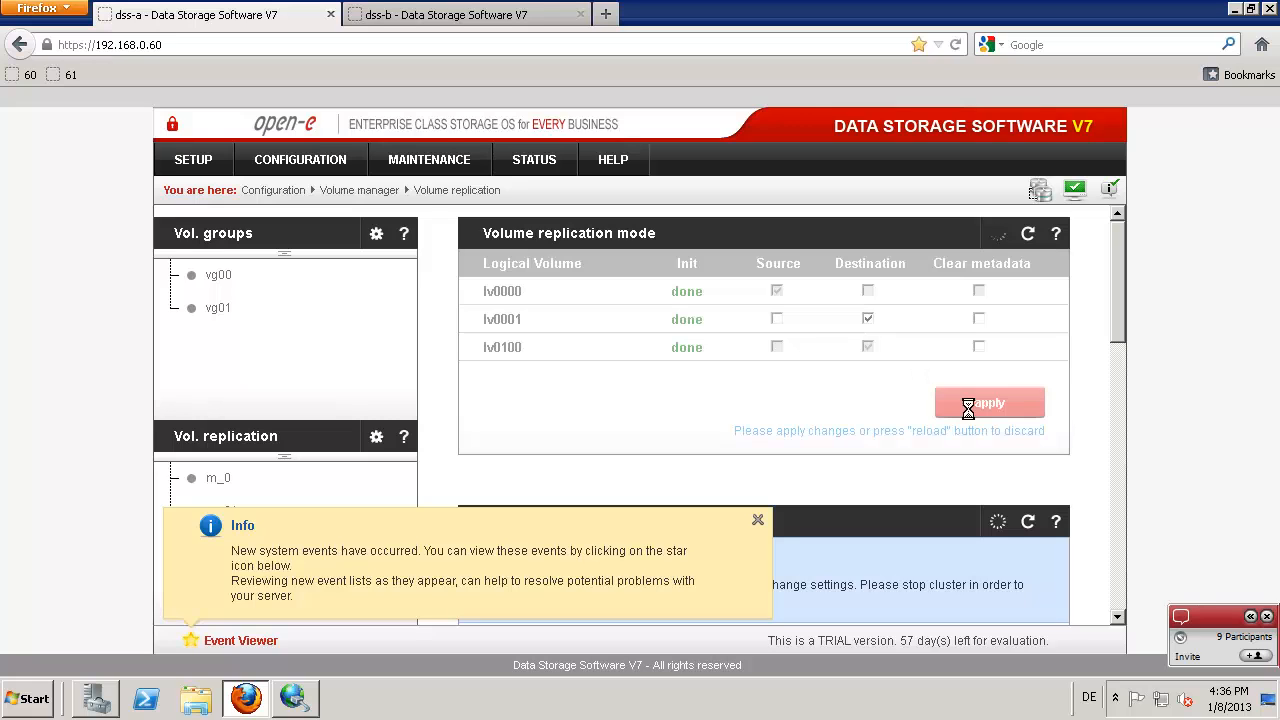
# Step: Switch to dss-b and set logical volume lv0001's replication mode to Source in its volume replication settings
pyautogui.click(474, 14)
pyautogui.click(300, 159)
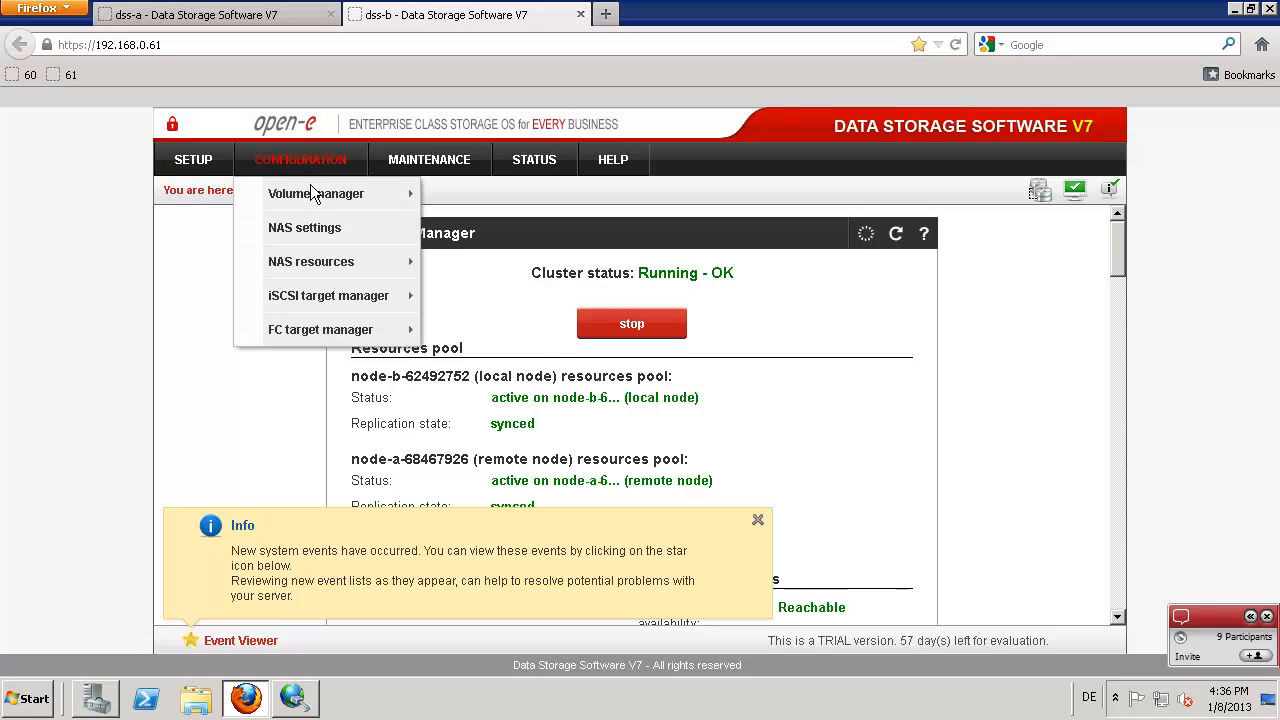
pyautogui.moveTo(360, 193)
pyautogui.click(478, 226)
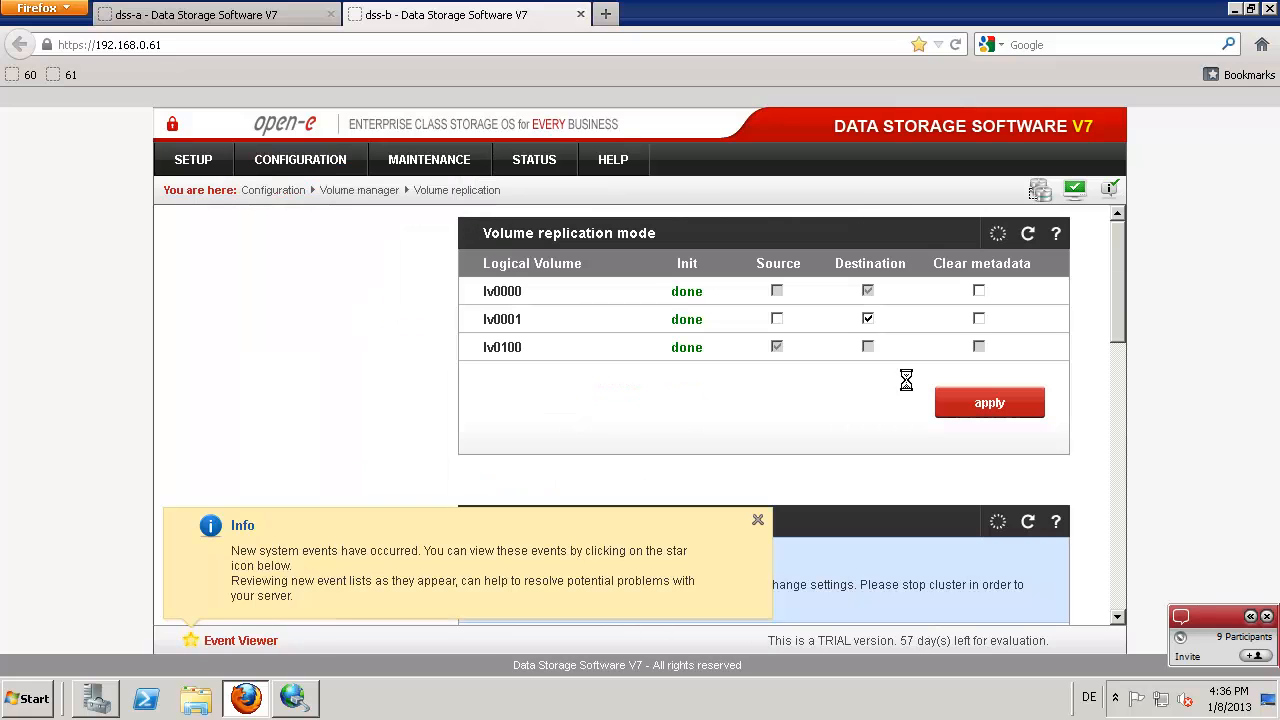
pyautogui.click(778, 319)
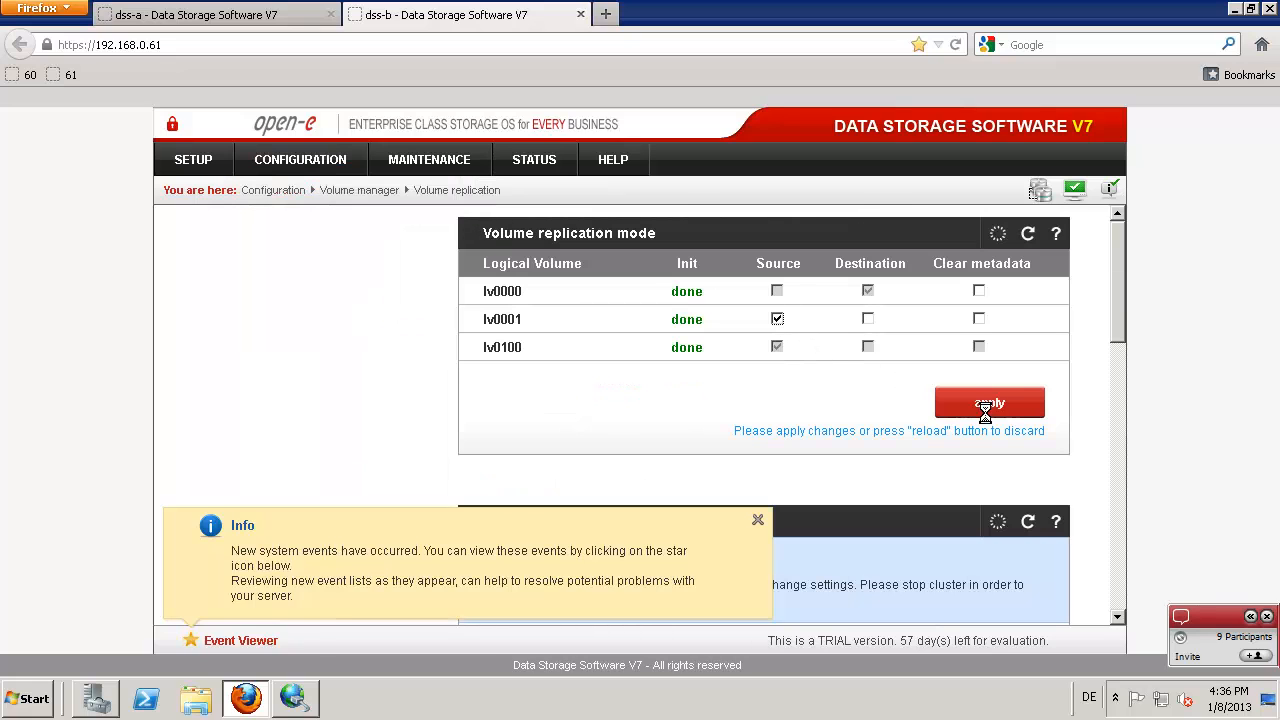
pyautogui.click(1012, 405)
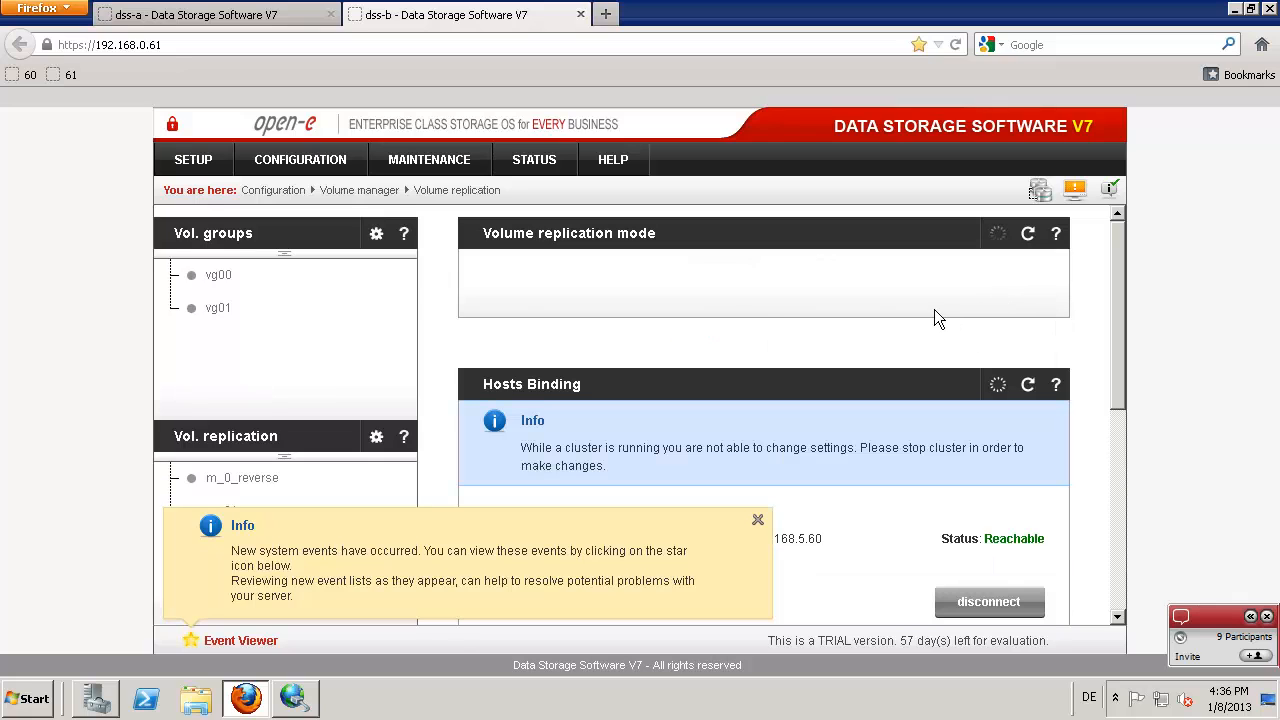
pyautogui.click(777, 319)
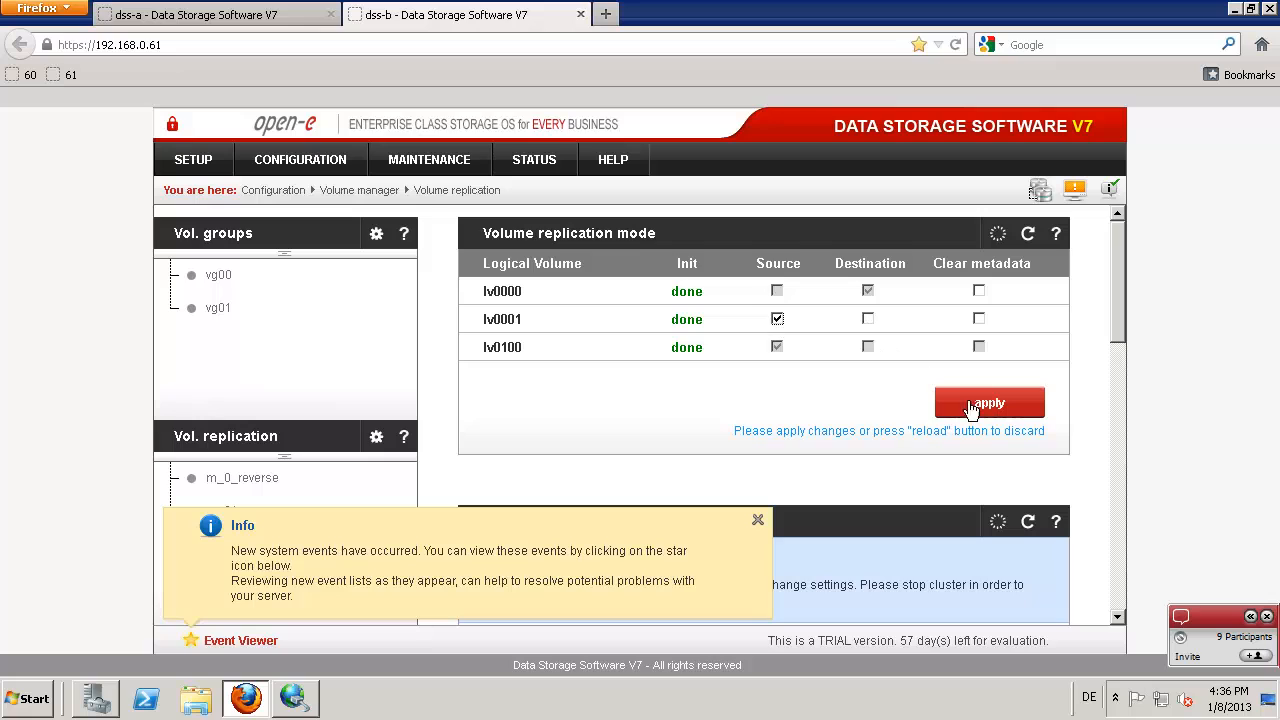
pyautogui.click(985, 403)
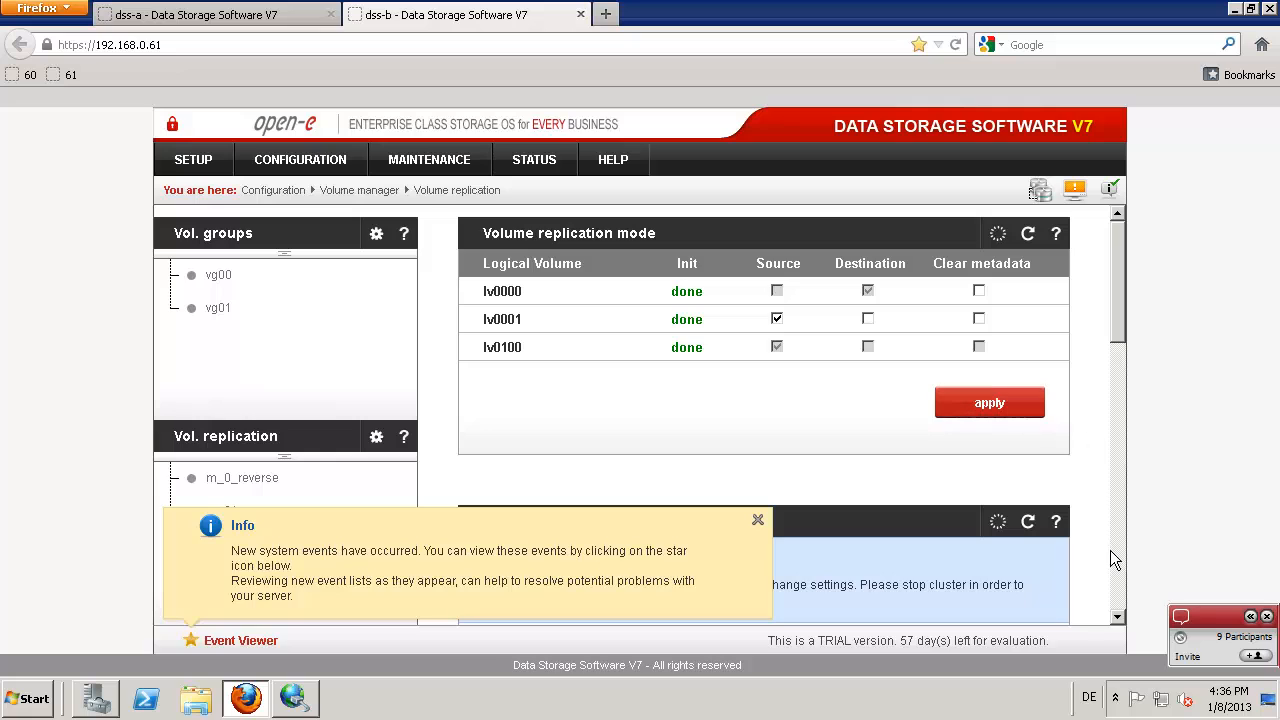
# Step: Dismiss the system events notice and start the m_01_reverse replication task on dss-b
pyautogui.scroll(-5, 1122, 600)
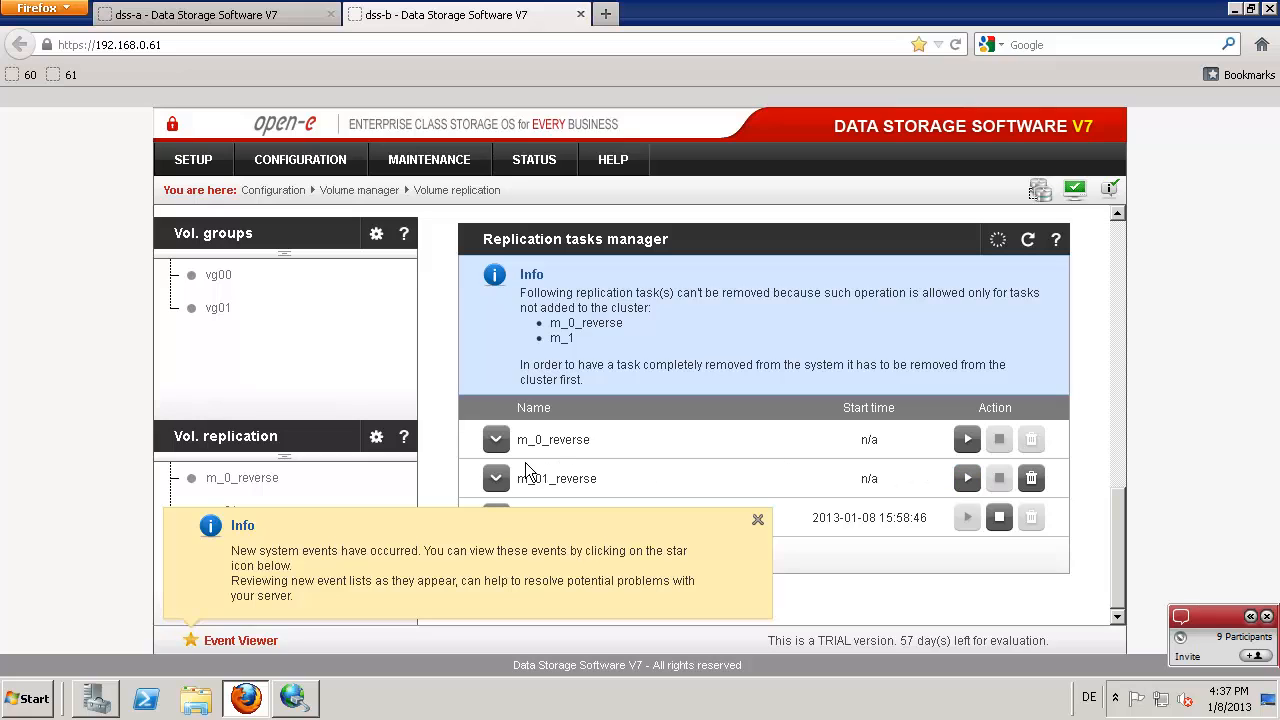
pyautogui.click(757, 519)
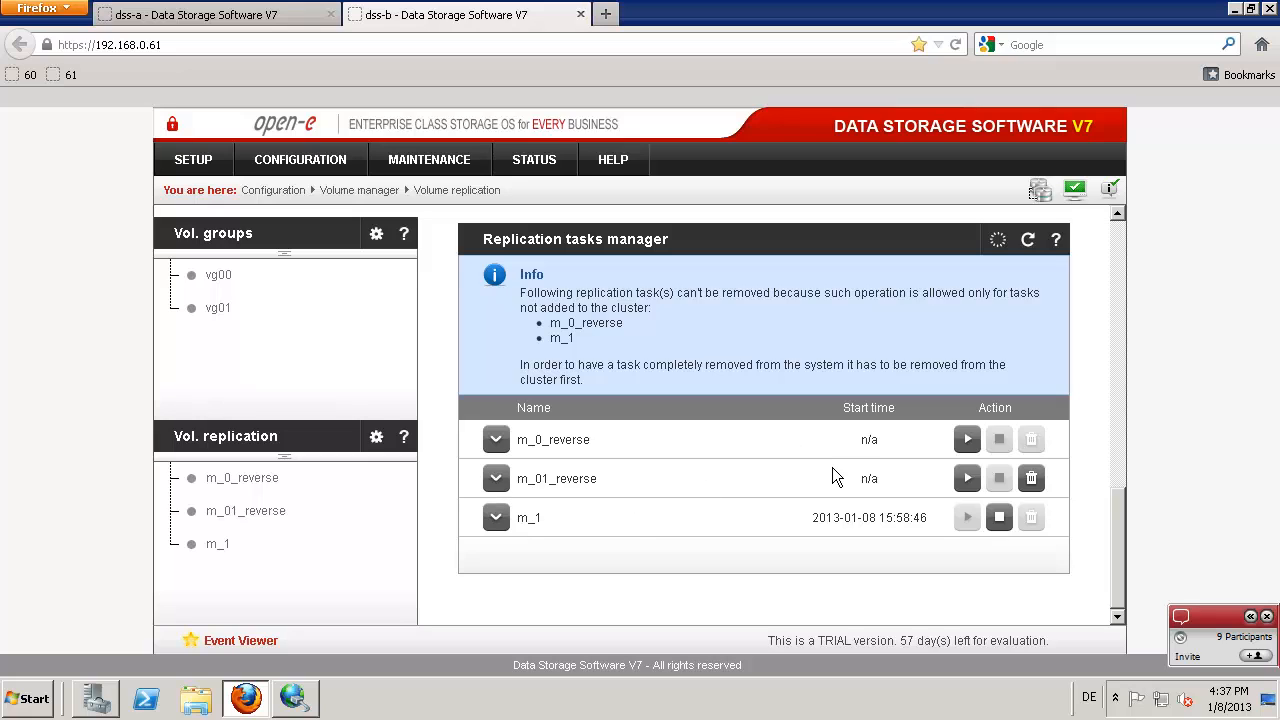
pyautogui.click(968, 478)
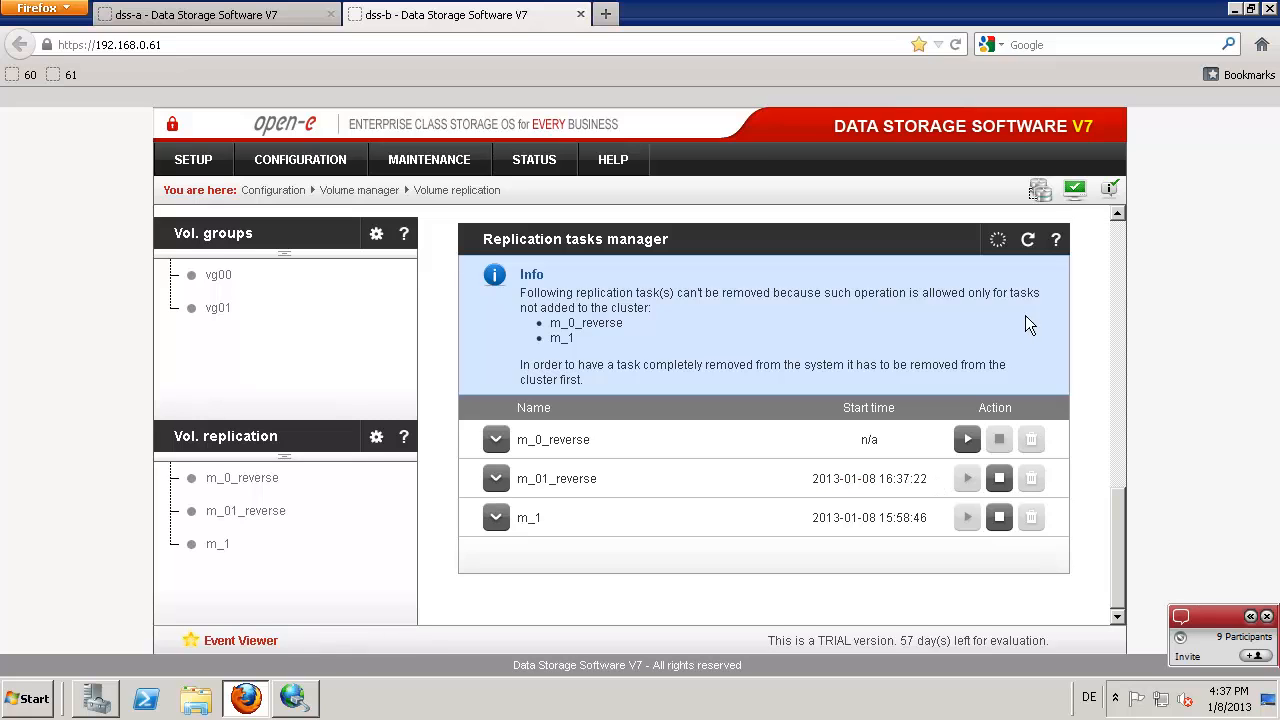
# Step: Open the failover settings on dss-b and dismiss the system events notice
pyautogui.click(1117, 224)
pyautogui.click(1117, 224)
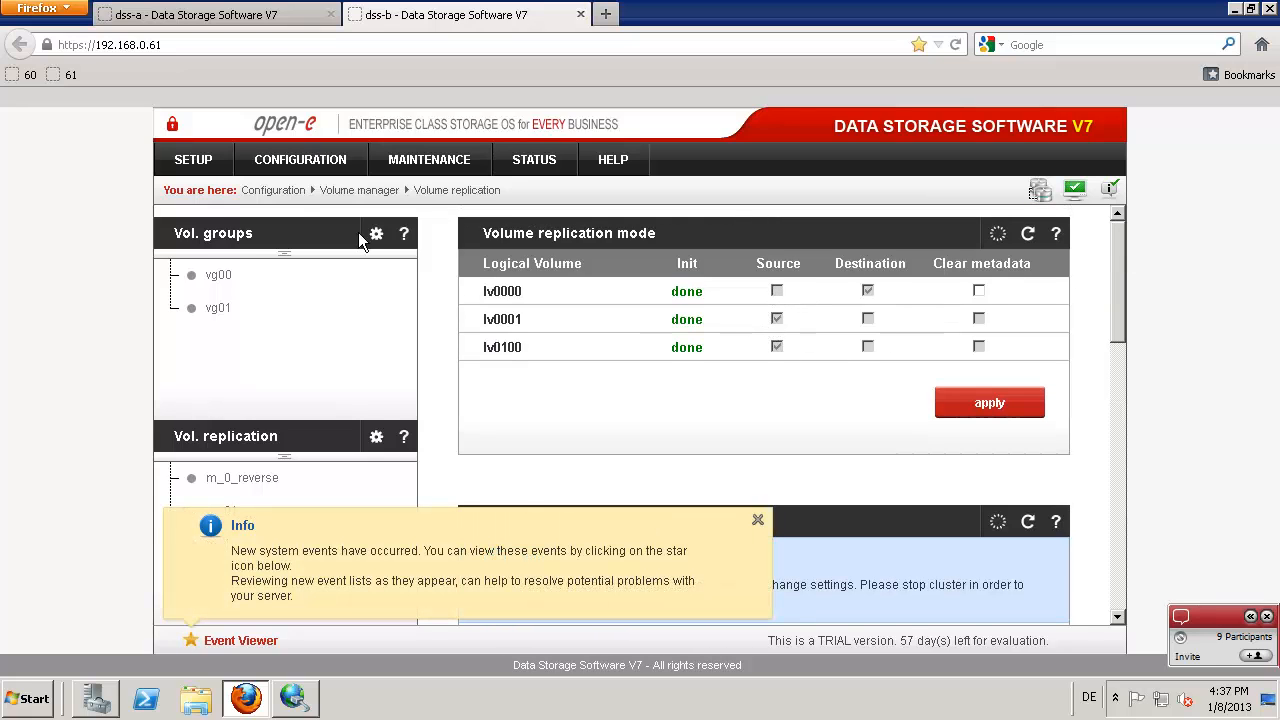
pyautogui.moveTo(180, 160)
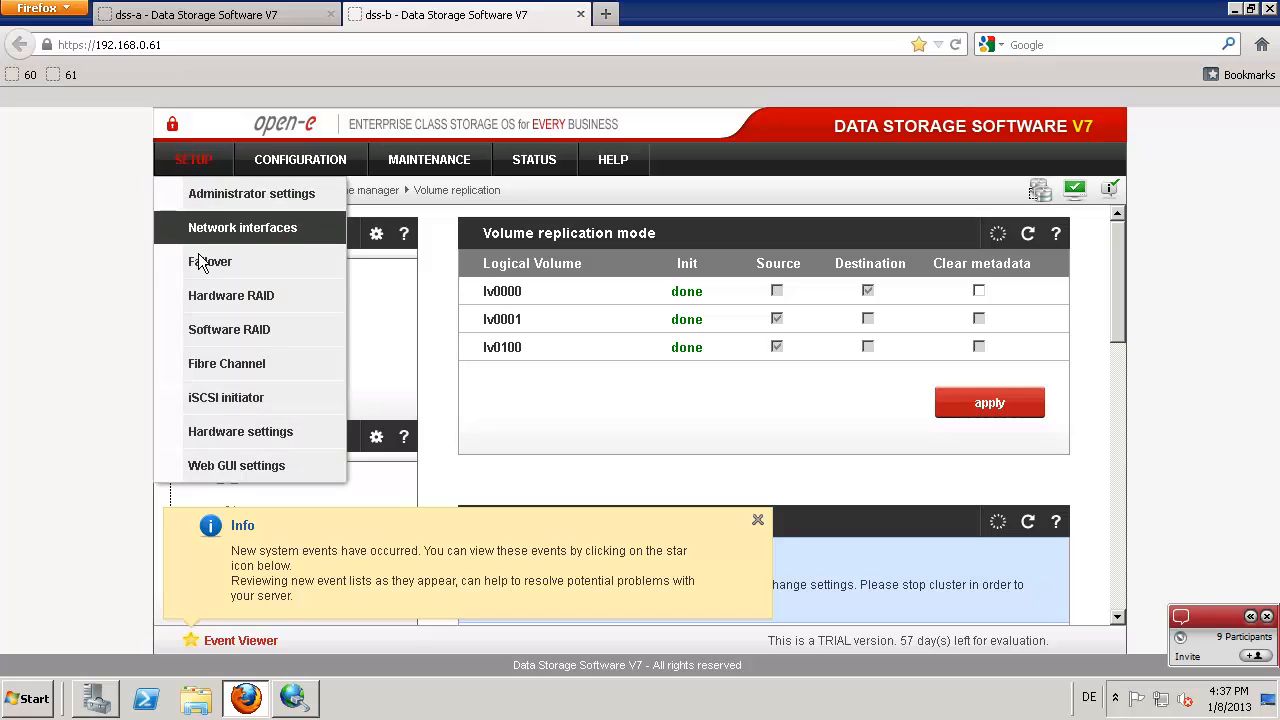
pyautogui.click(200, 252)
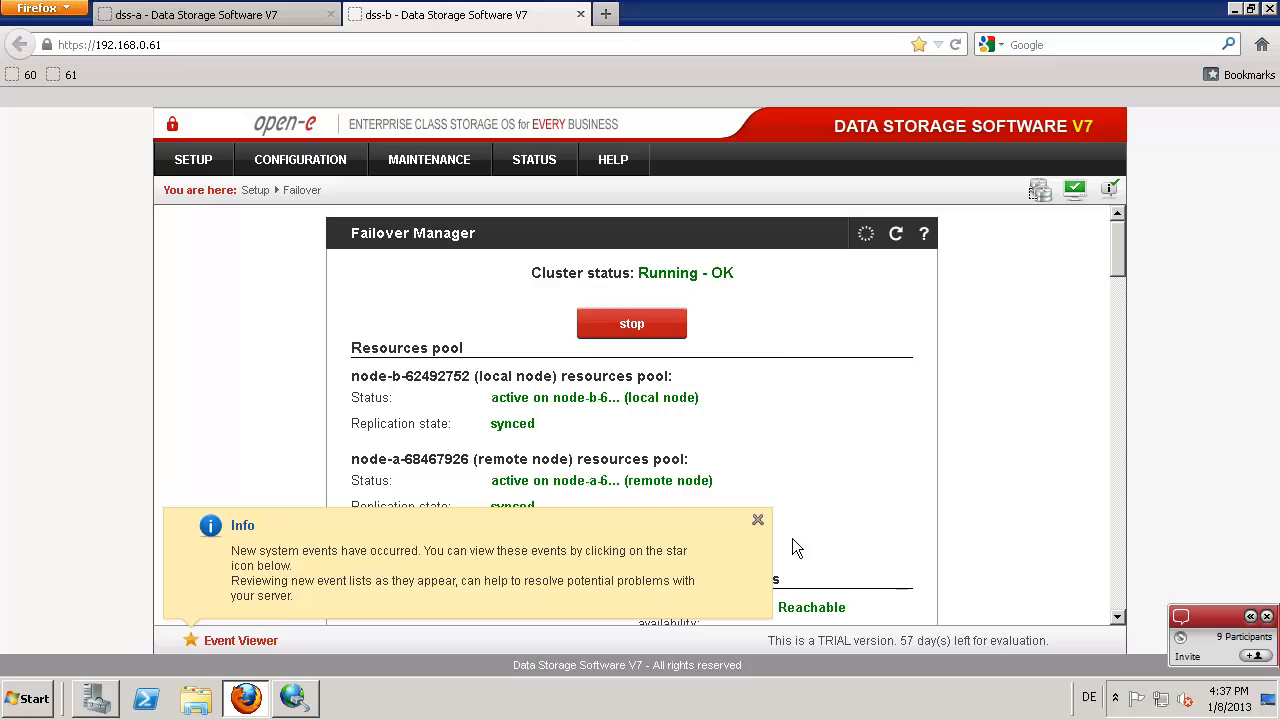
pyautogui.click(758, 524)
# Step: Review dss-b's failover settings through to the local node-b and remote node-a resources in the Resources pool manager
pyautogui.scroll(-3, 837, 510)
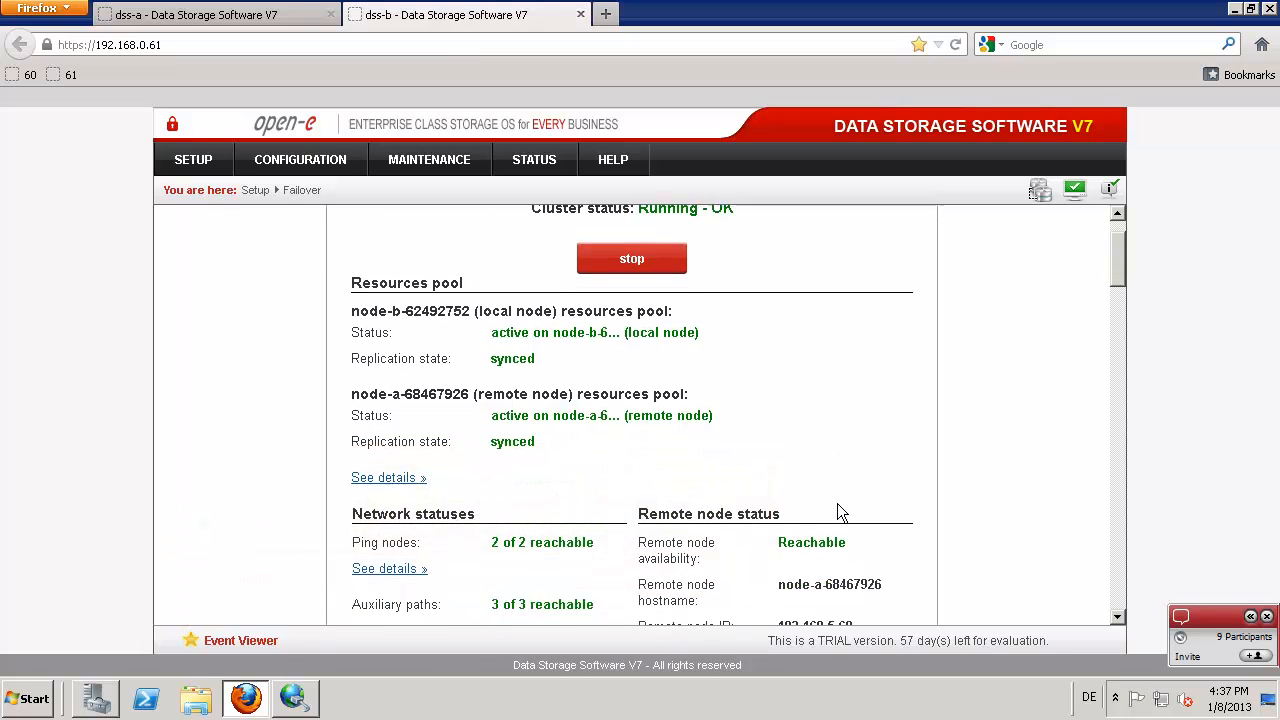
pyautogui.scroll(-8, 840, 512)
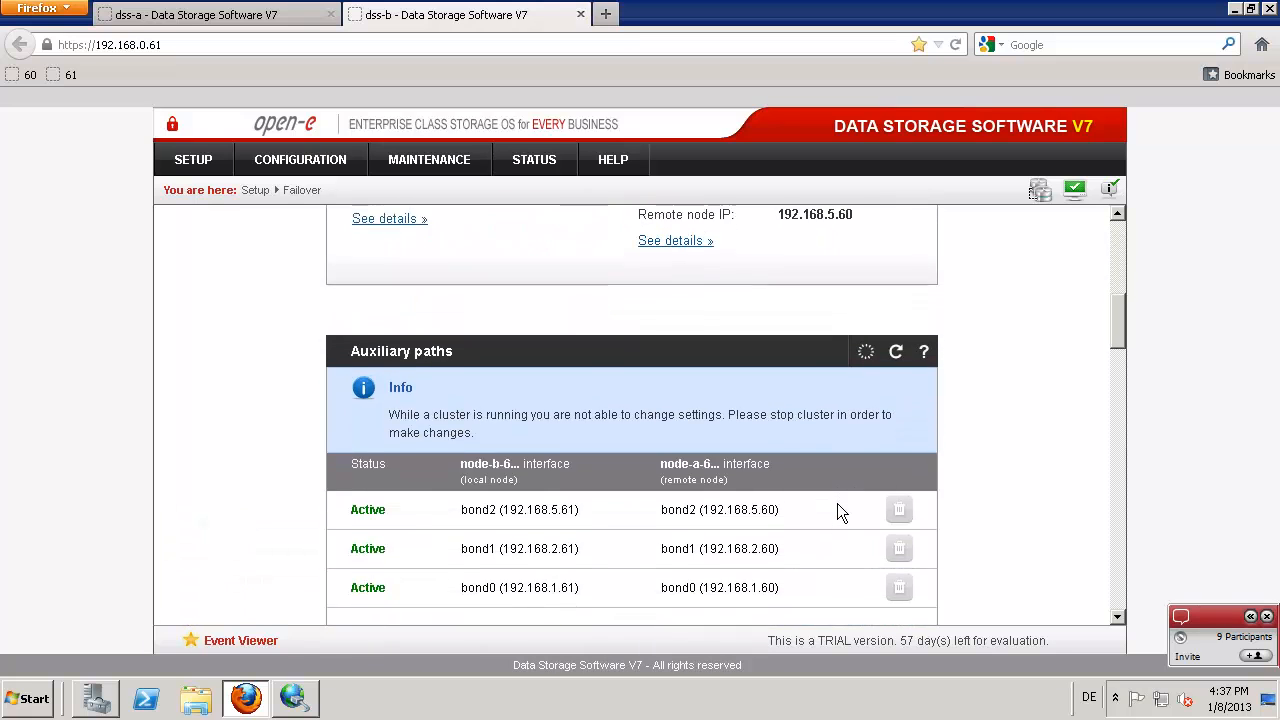
pyautogui.scroll(-5, 837, 510)
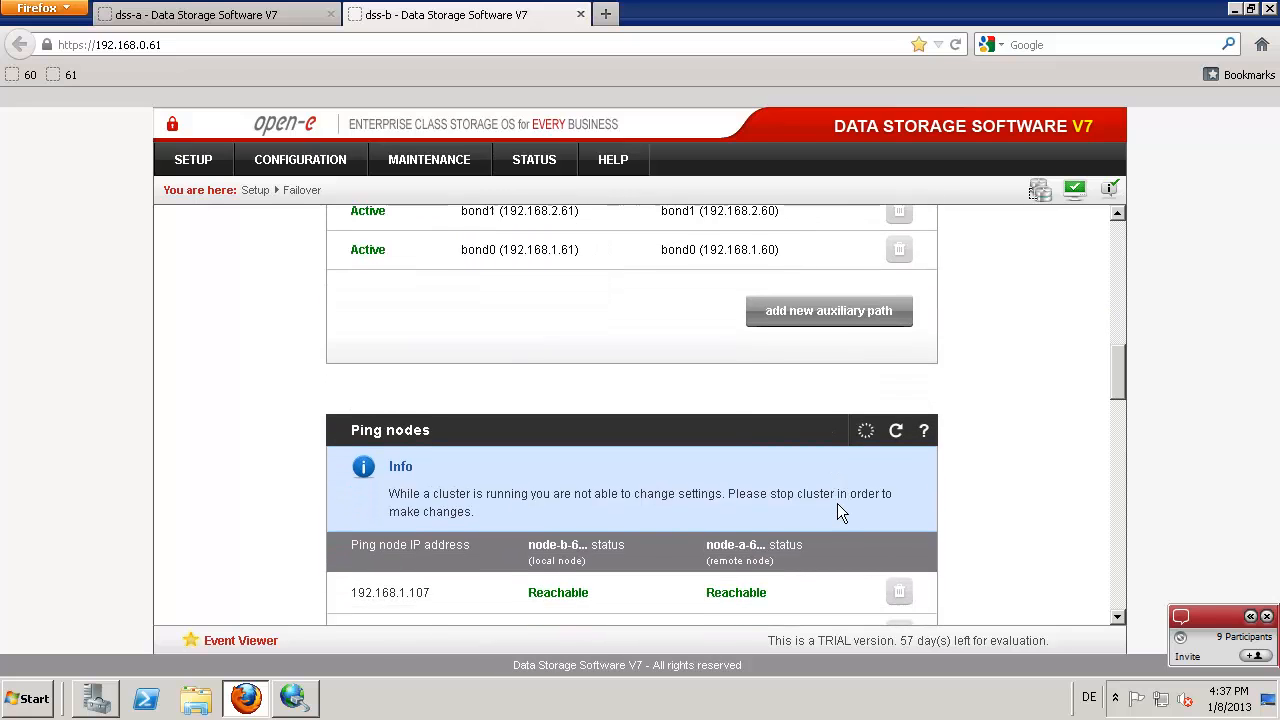
pyautogui.scroll(-6, 837, 510)
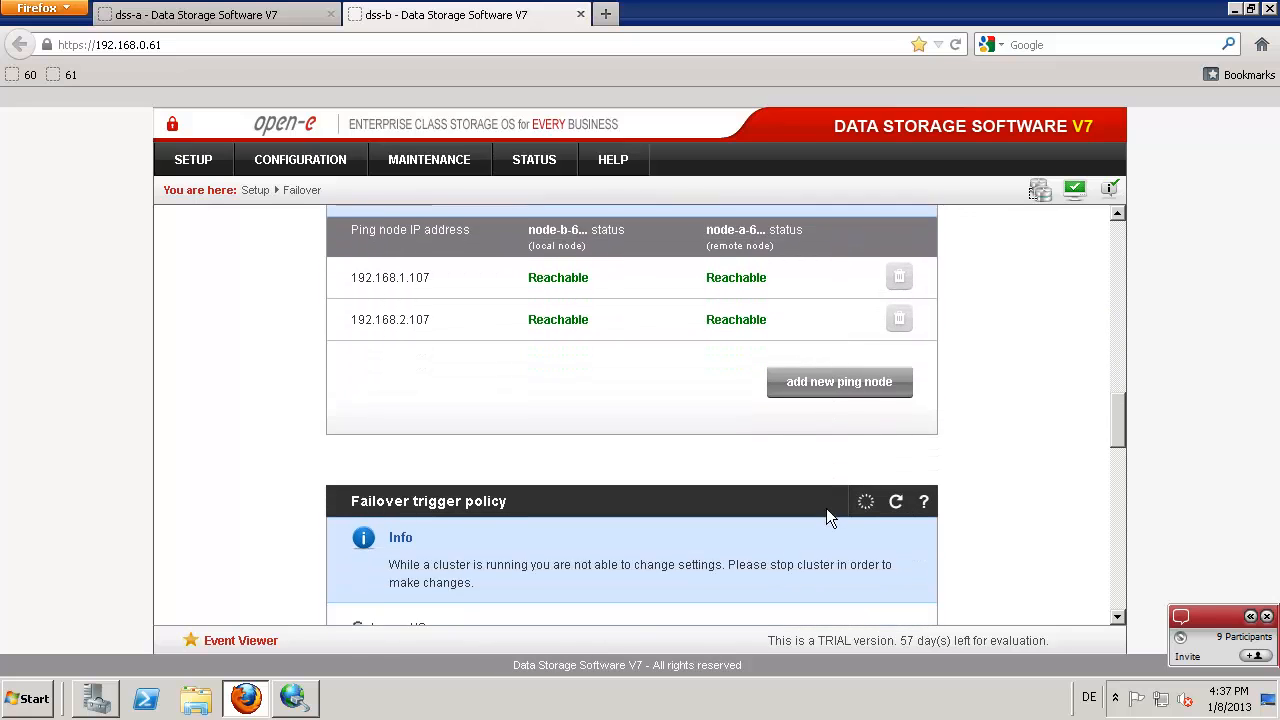
pyautogui.scroll(-6, 826, 508)
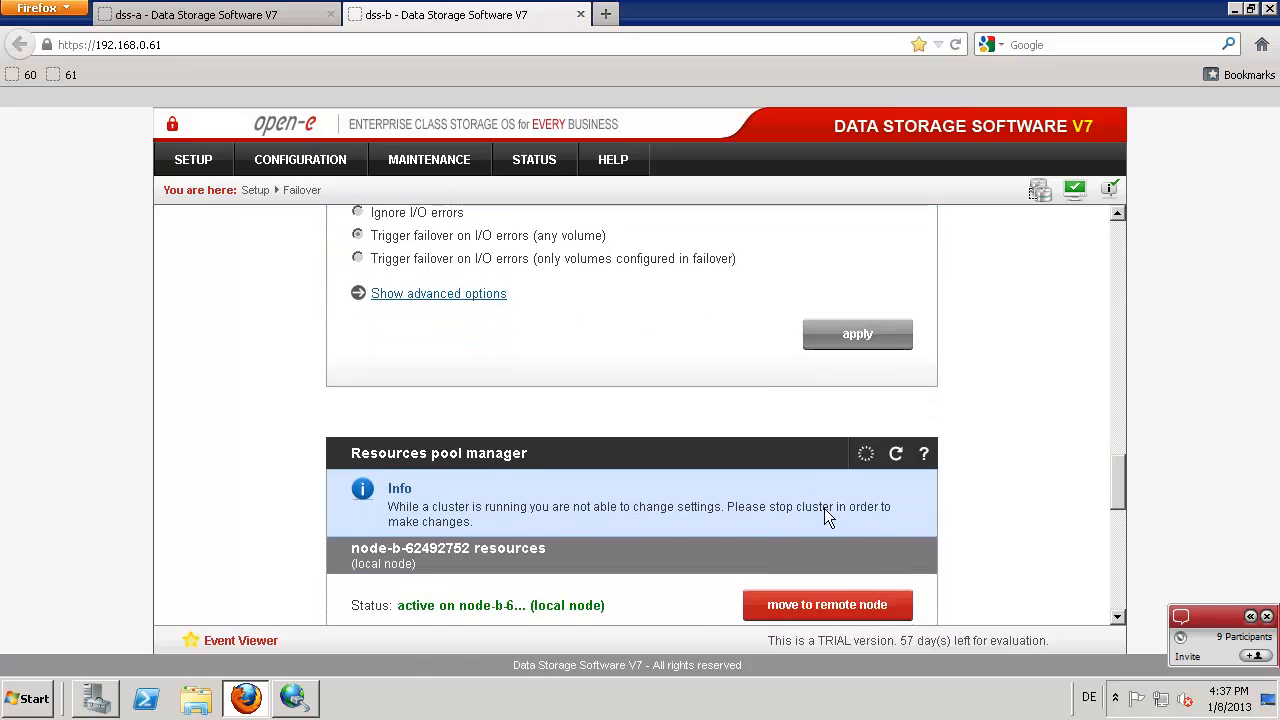
pyautogui.scroll(-9, 825, 510)
pyautogui.scroll(1, 825, 510)
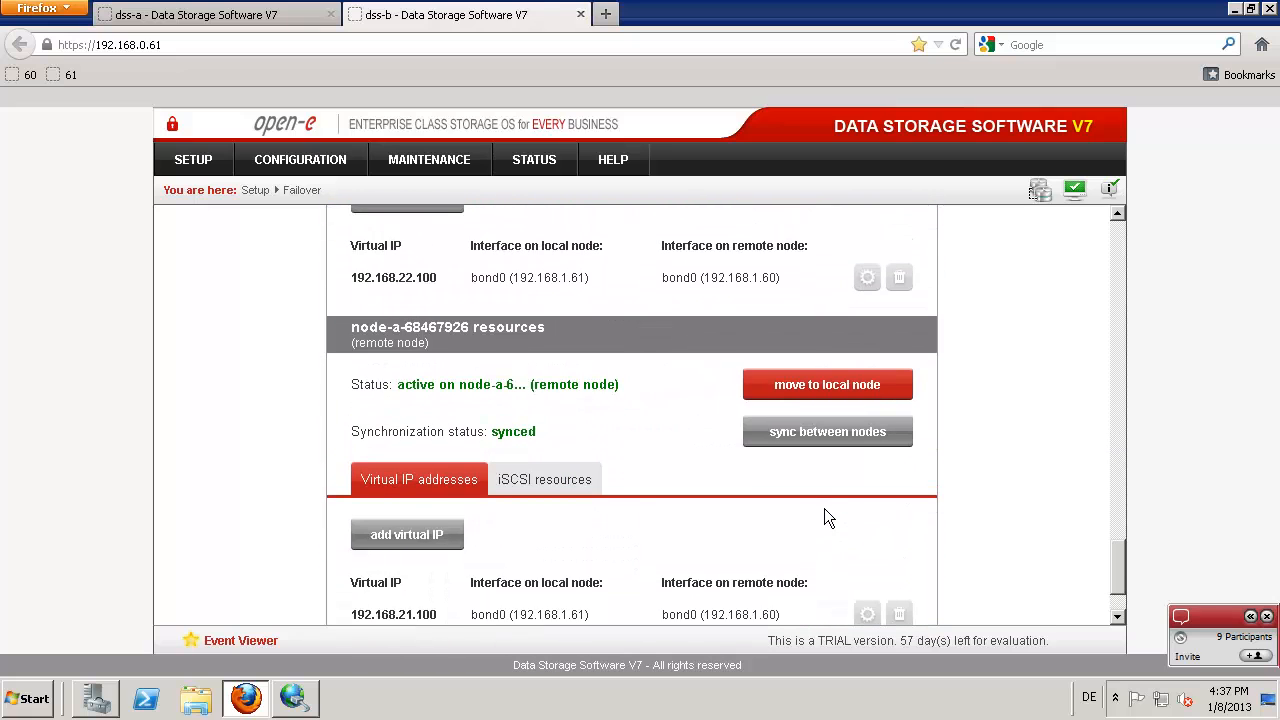
pyautogui.scroll(2, 417, 400)
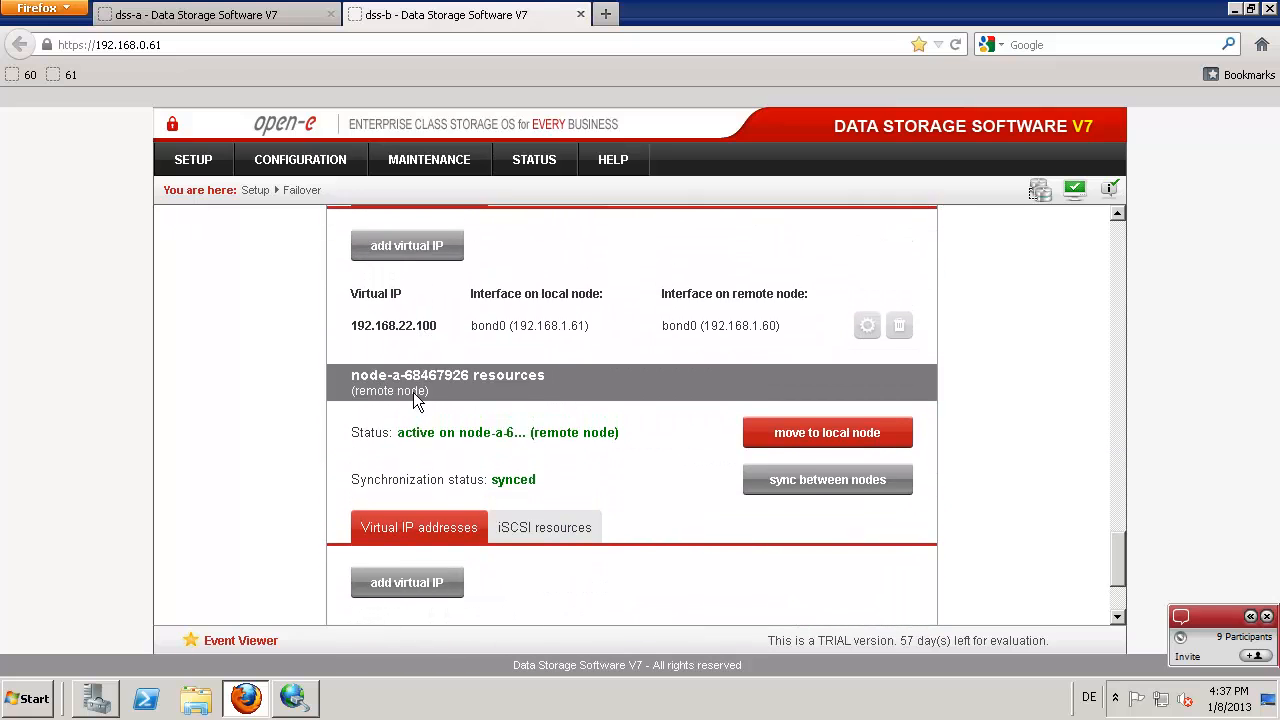
pyautogui.scroll(3, 417, 399)
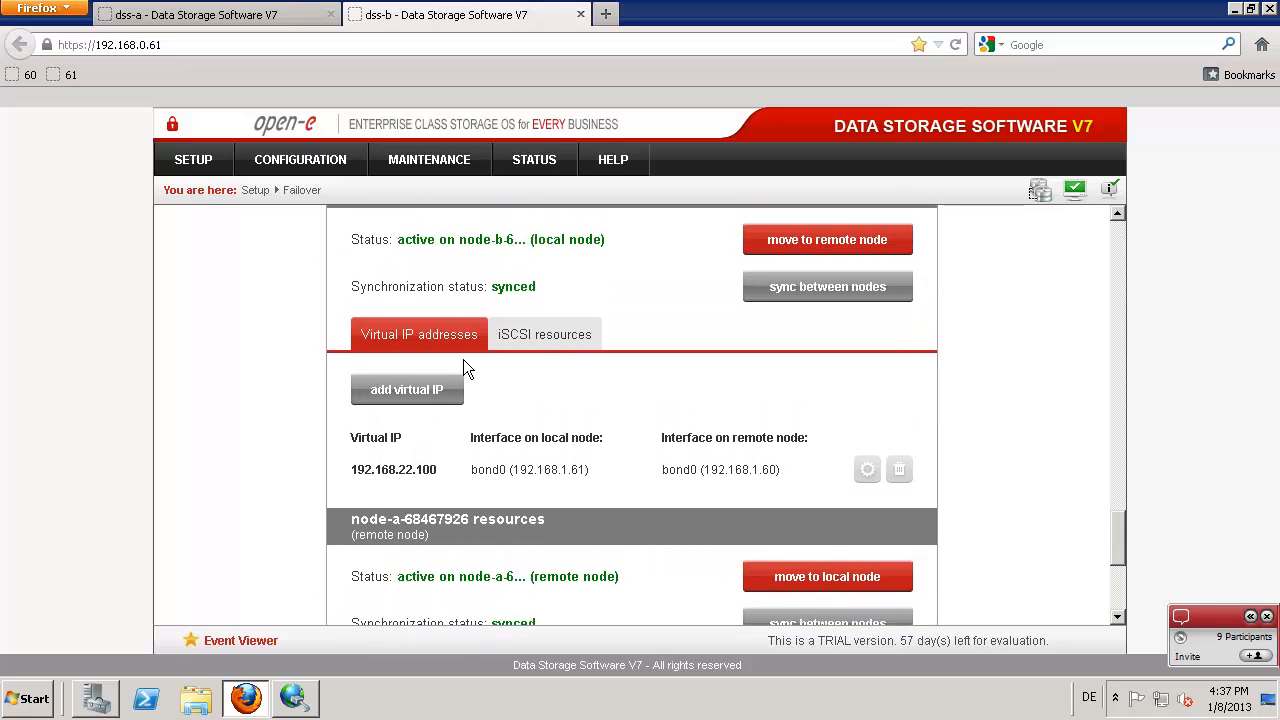
pyautogui.scroll(2, 463, 357)
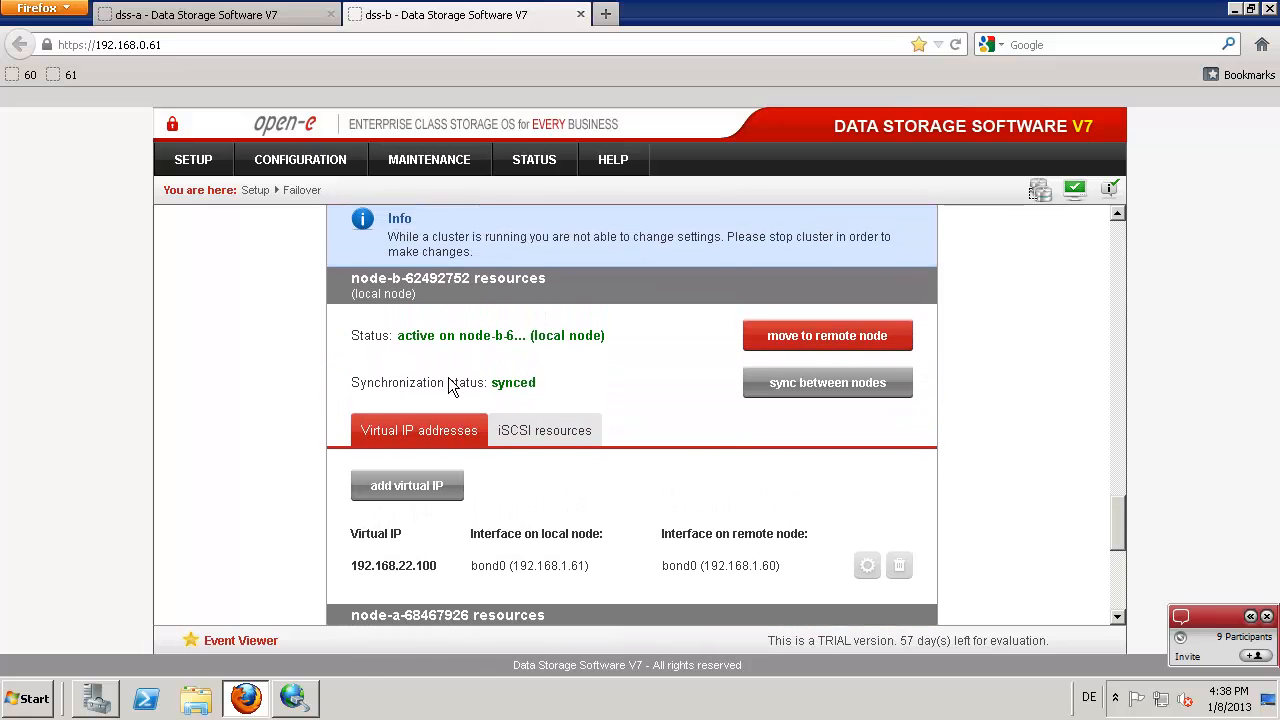
# Step: Add iqn.2013-01:target2 to the cluster targets in node-b's iSCSI resources and apply the change
pyautogui.click(532, 429)
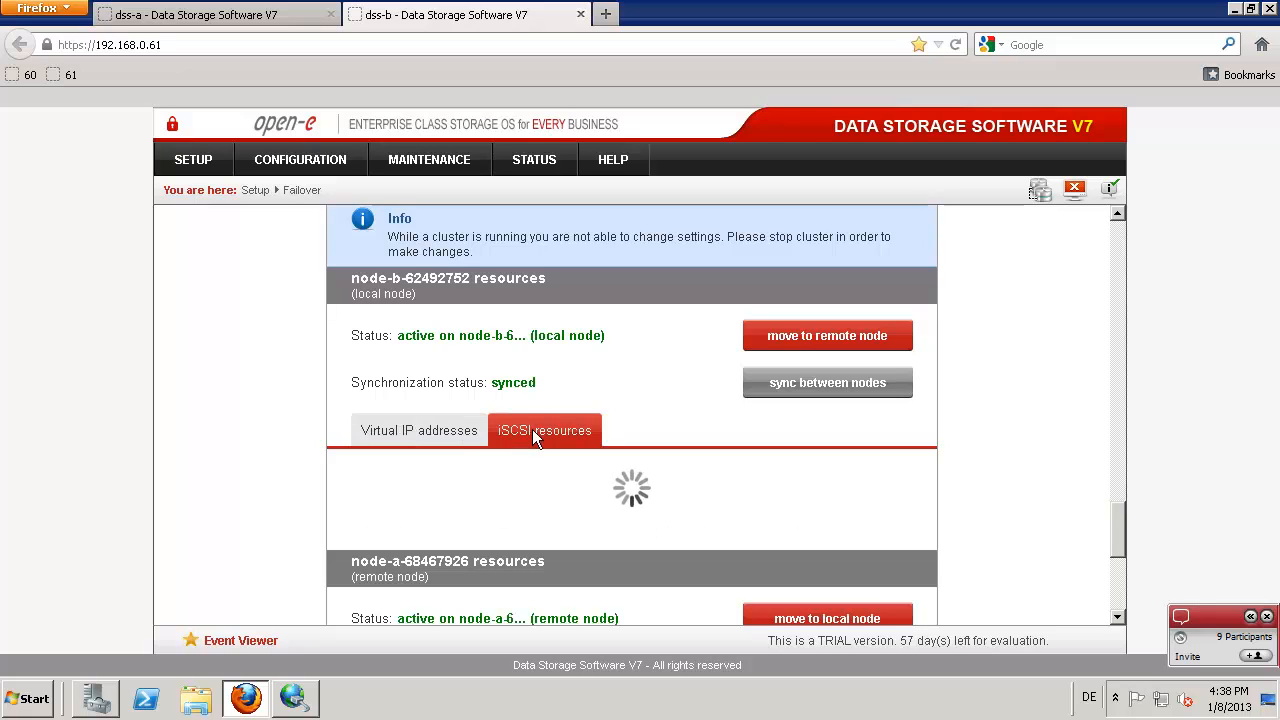
pyautogui.scroll(-1, 534, 438)
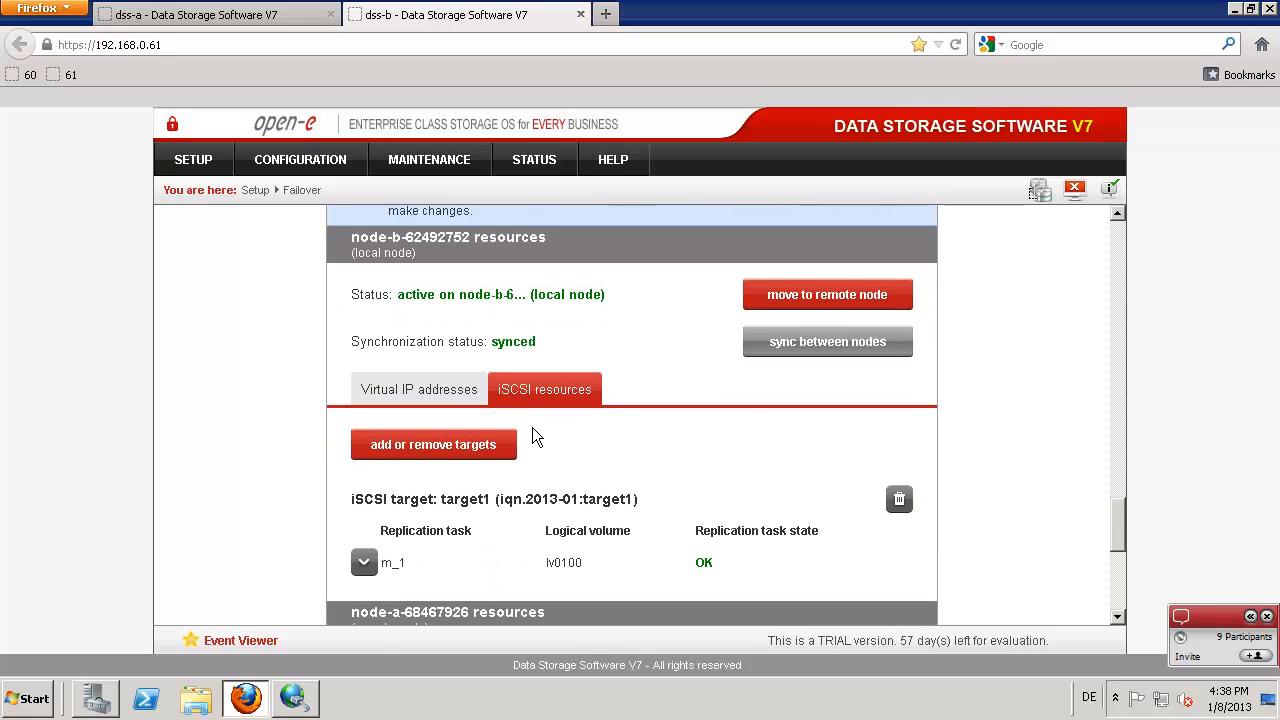
pyautogui.click(446, 437)
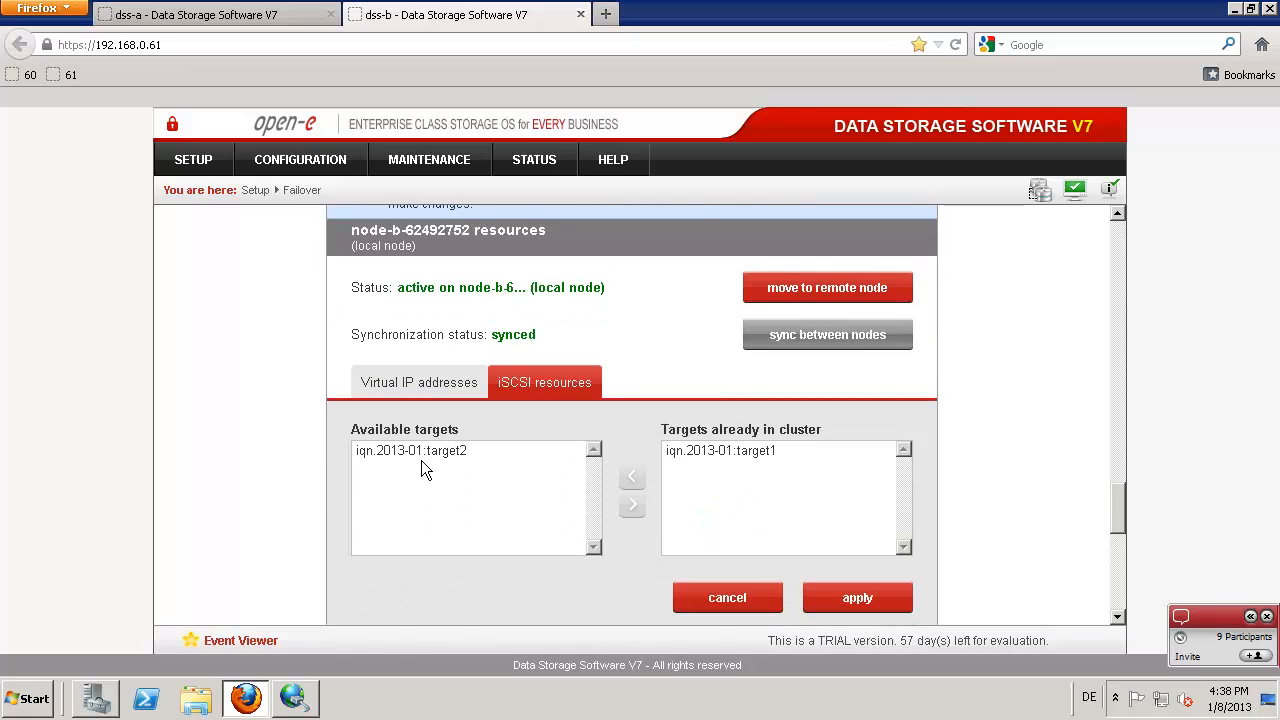
pyautogui.click(425, 452)
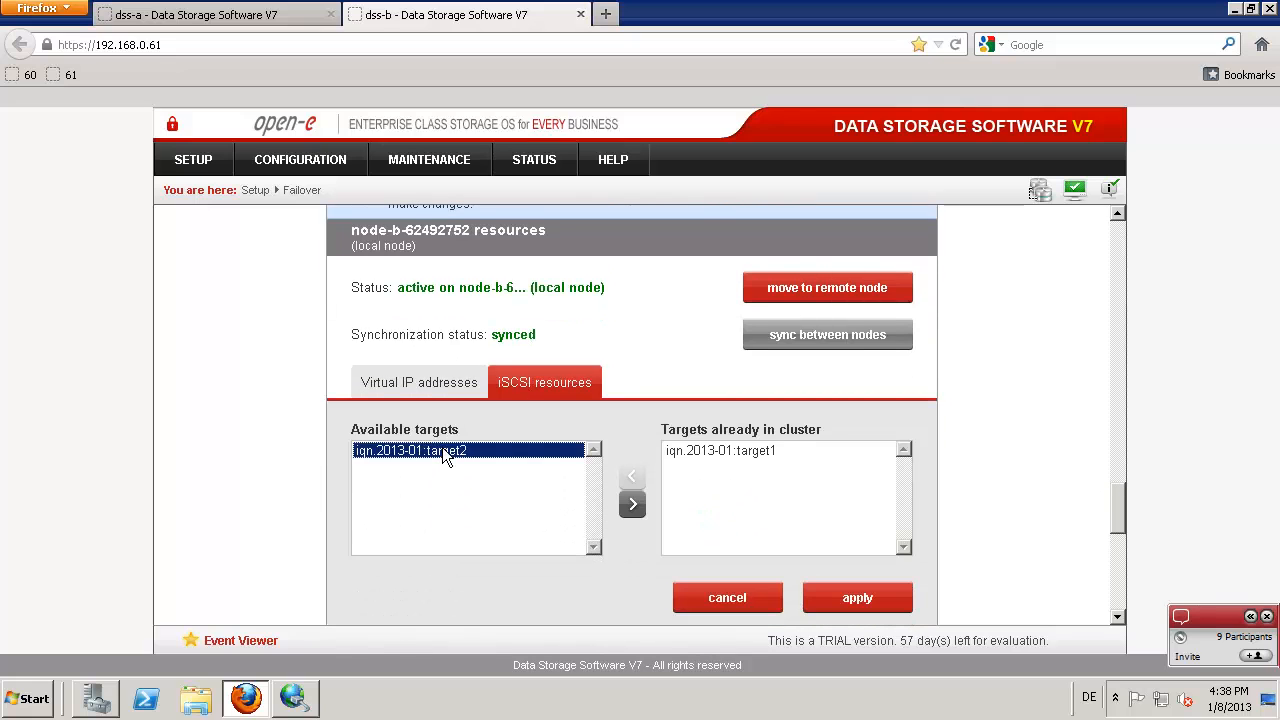
pyautogui.click(632, 506)
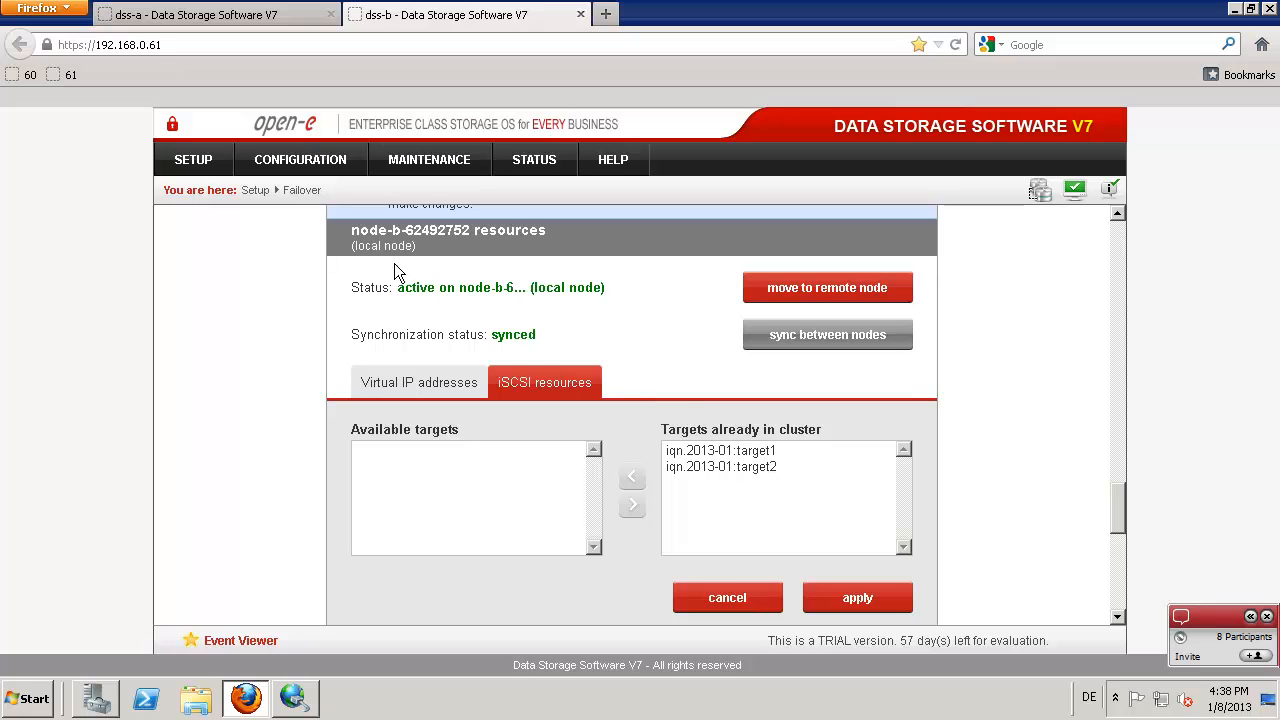
pyautogui.click(888, 600)
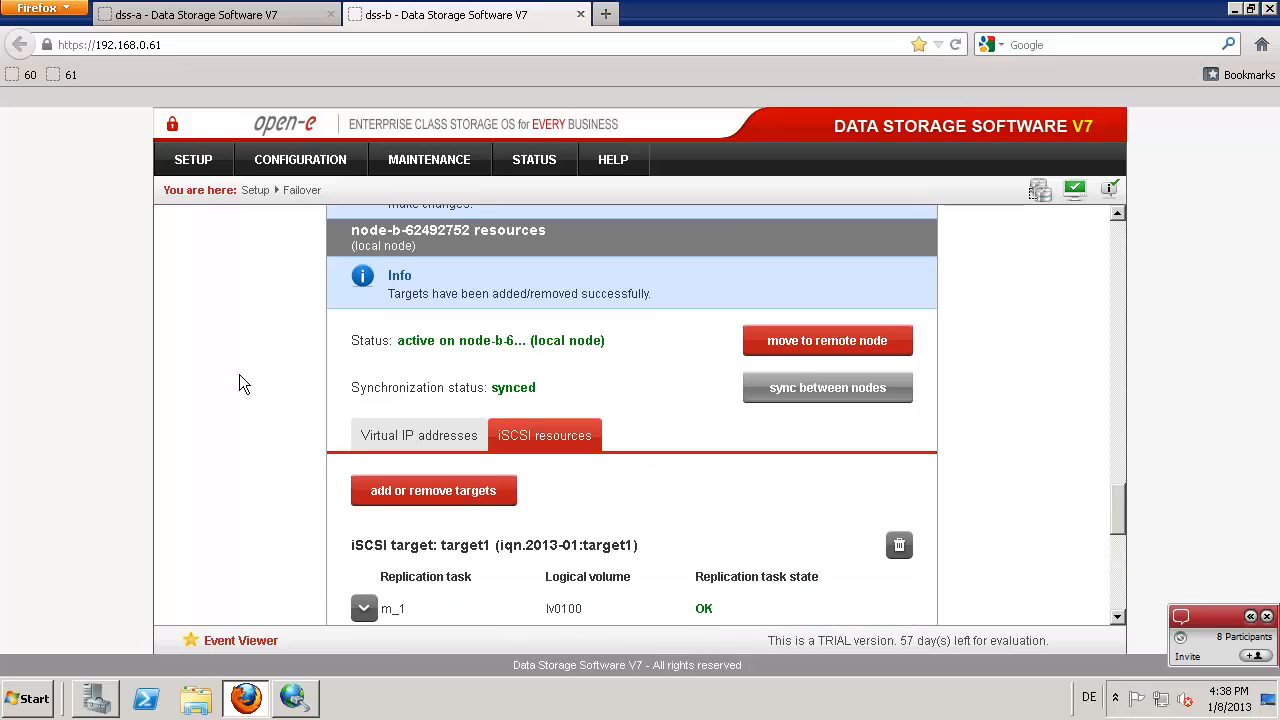
pyautogui.scroll(-2, 239, 384)
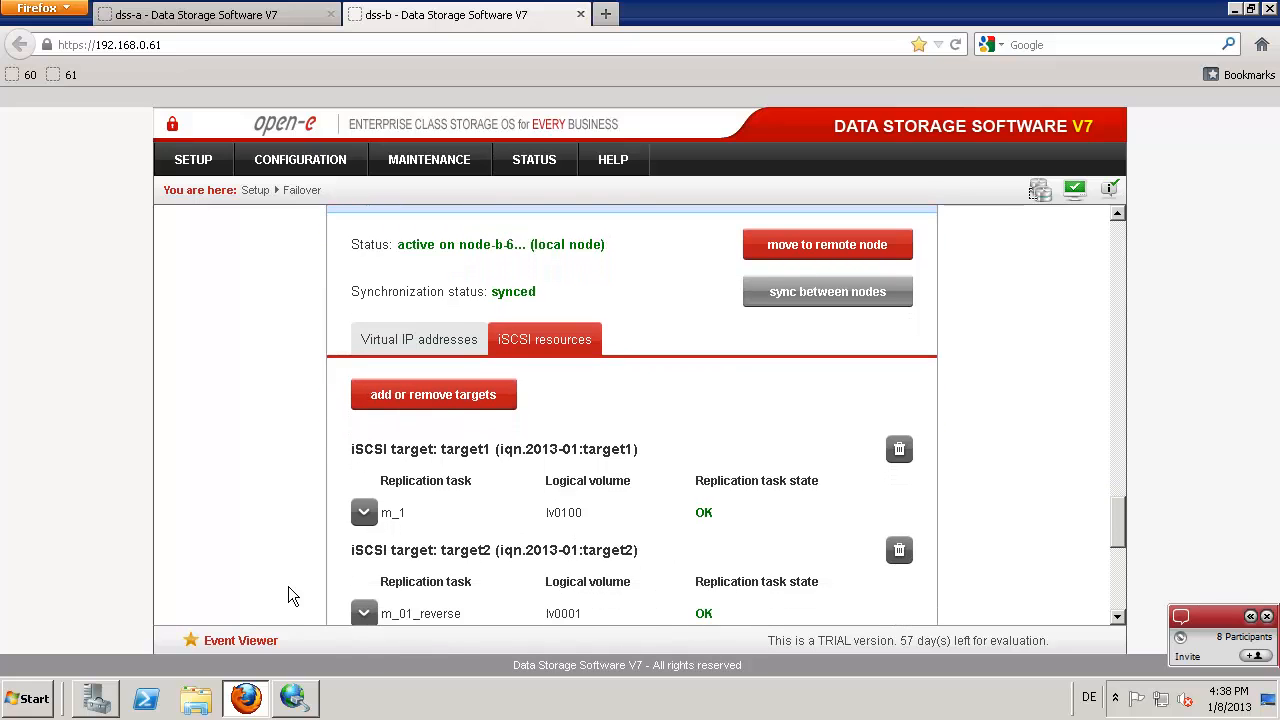
# Step: Switch to the iSCSI Initiator and try to connect to iqn.2013-01:target2
pyautogui.click(293, 698)
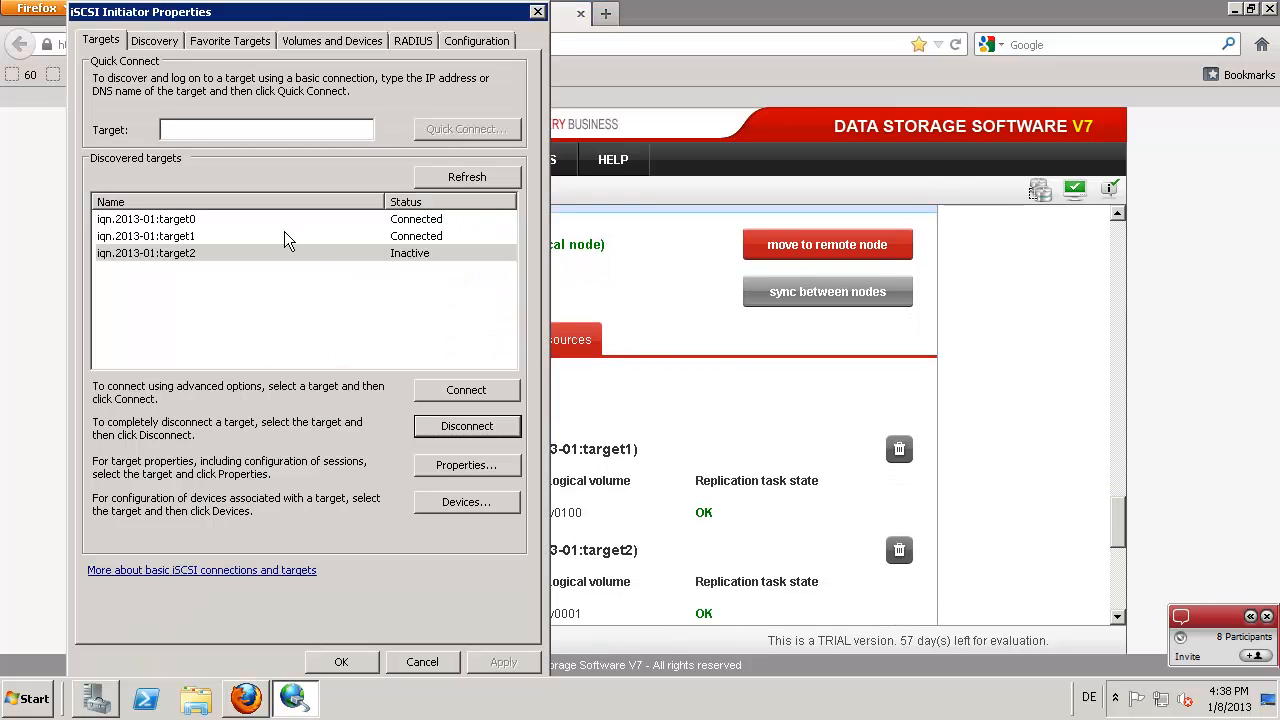
pyautogui.click(446, 392)
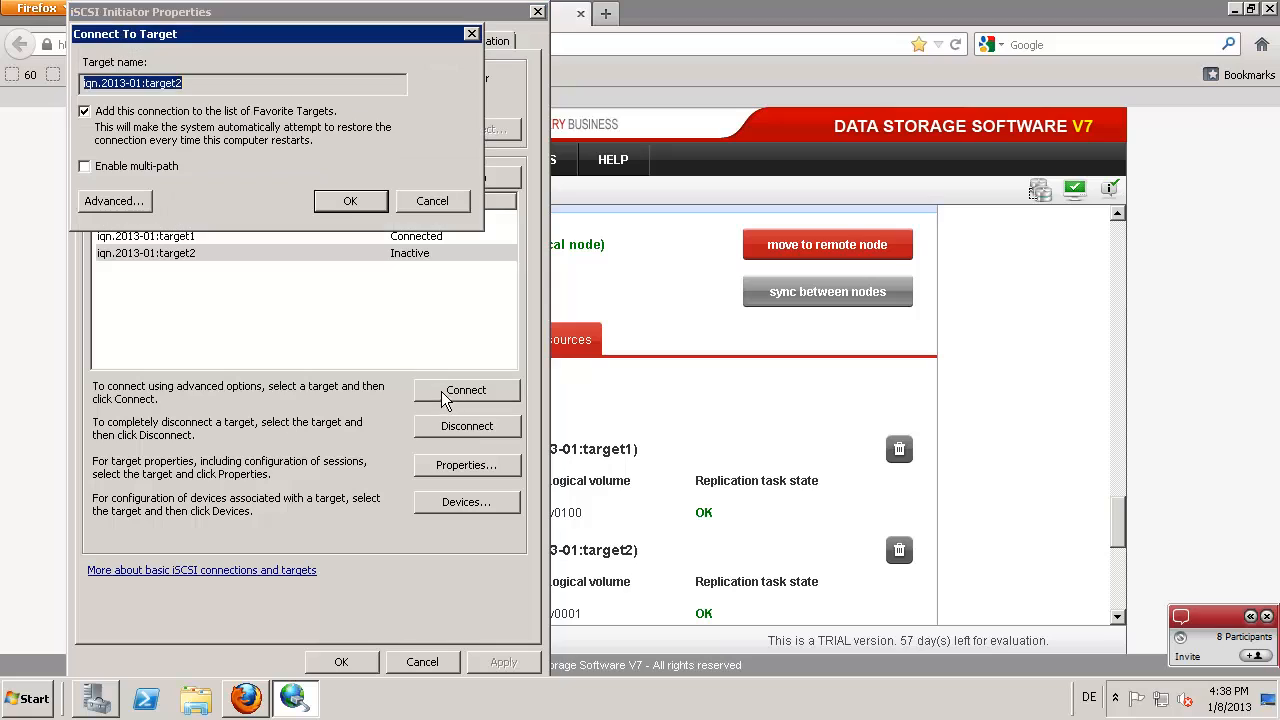
pyautogui.click(342, 203)
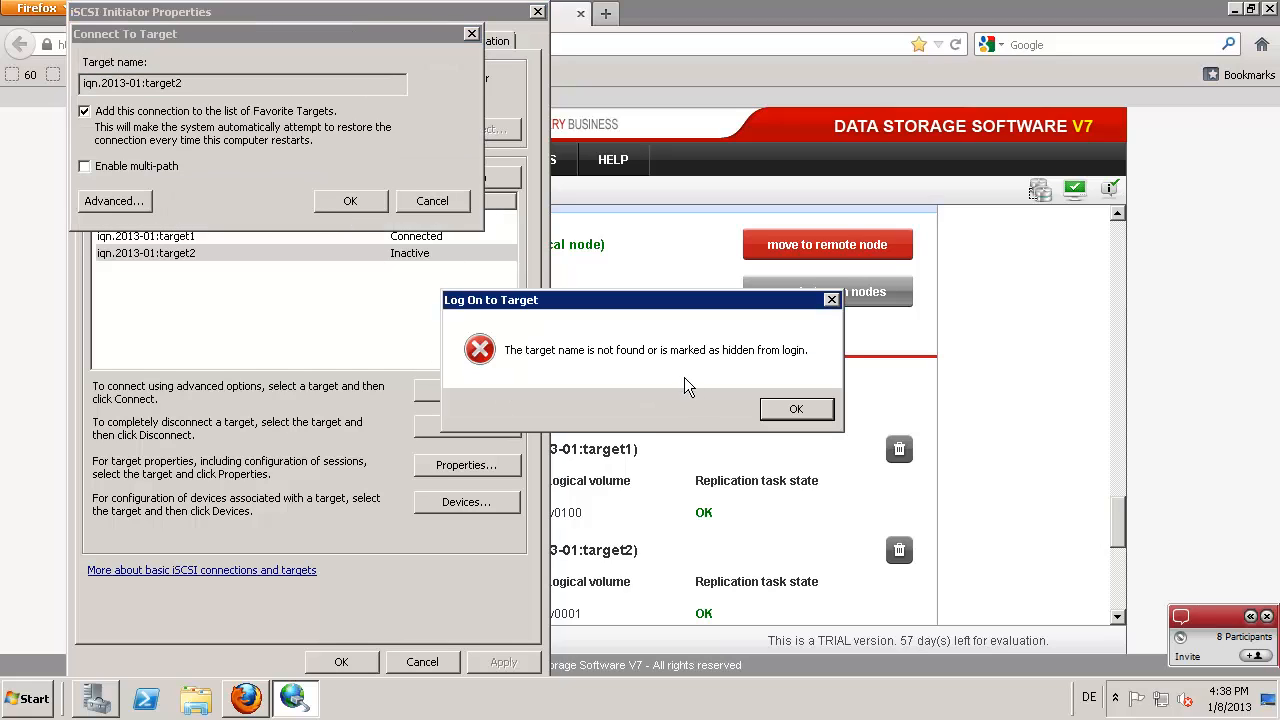
pyautogui.click(793, 411)
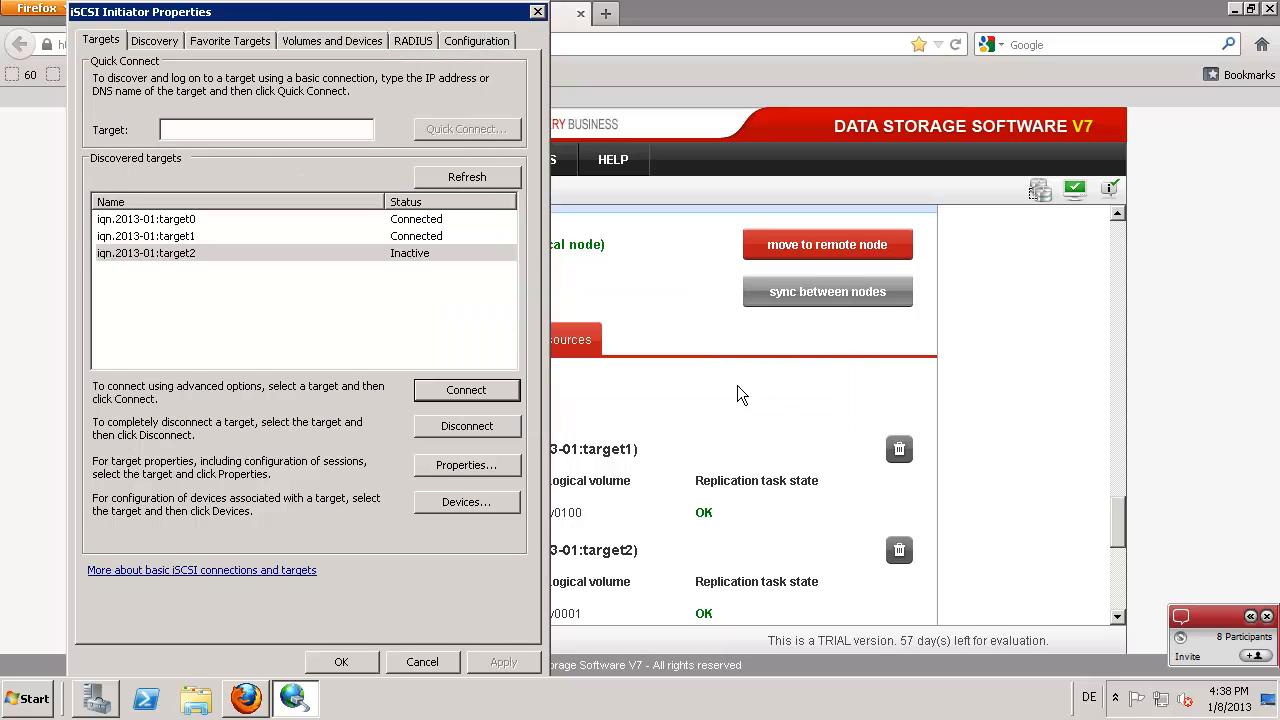
# Step: Refresh the discovered targets, connect to iqn.2013-01:target2 and close the iSCSI Initiator properties
pyautogui.click(452, 177)
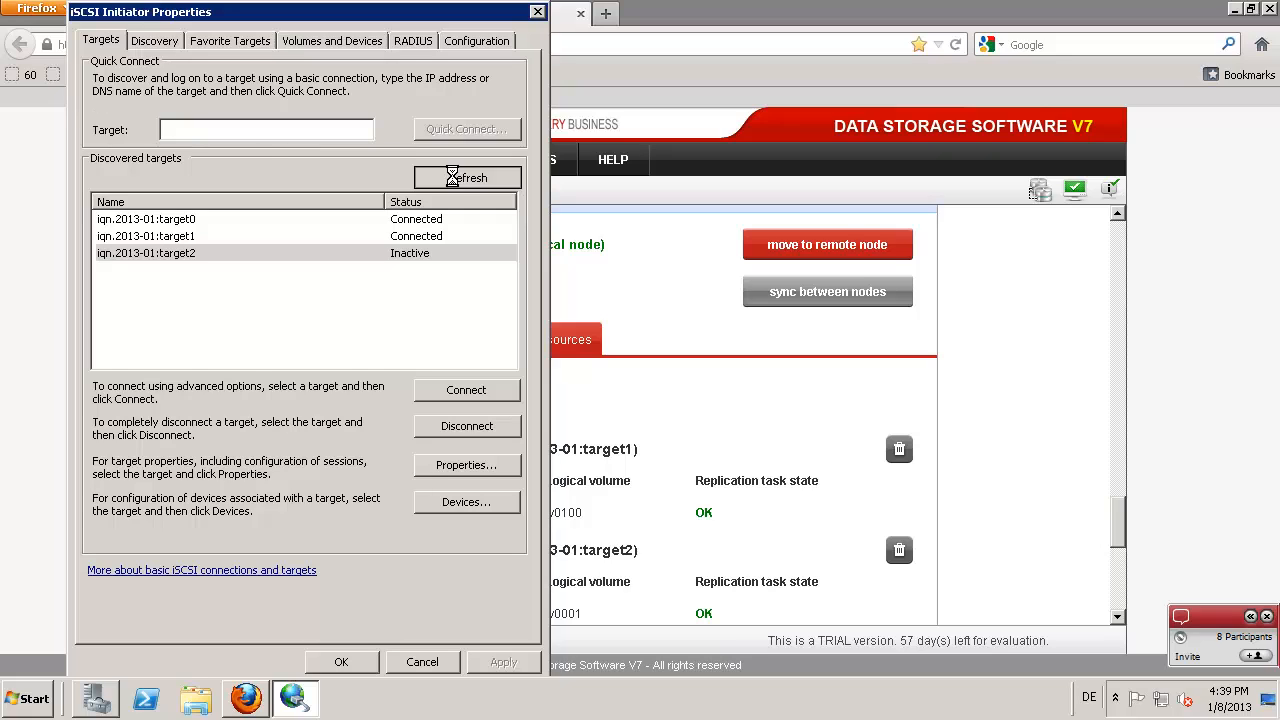
pyautogui.click(176, 257)
pyautogui.click(464, 392)
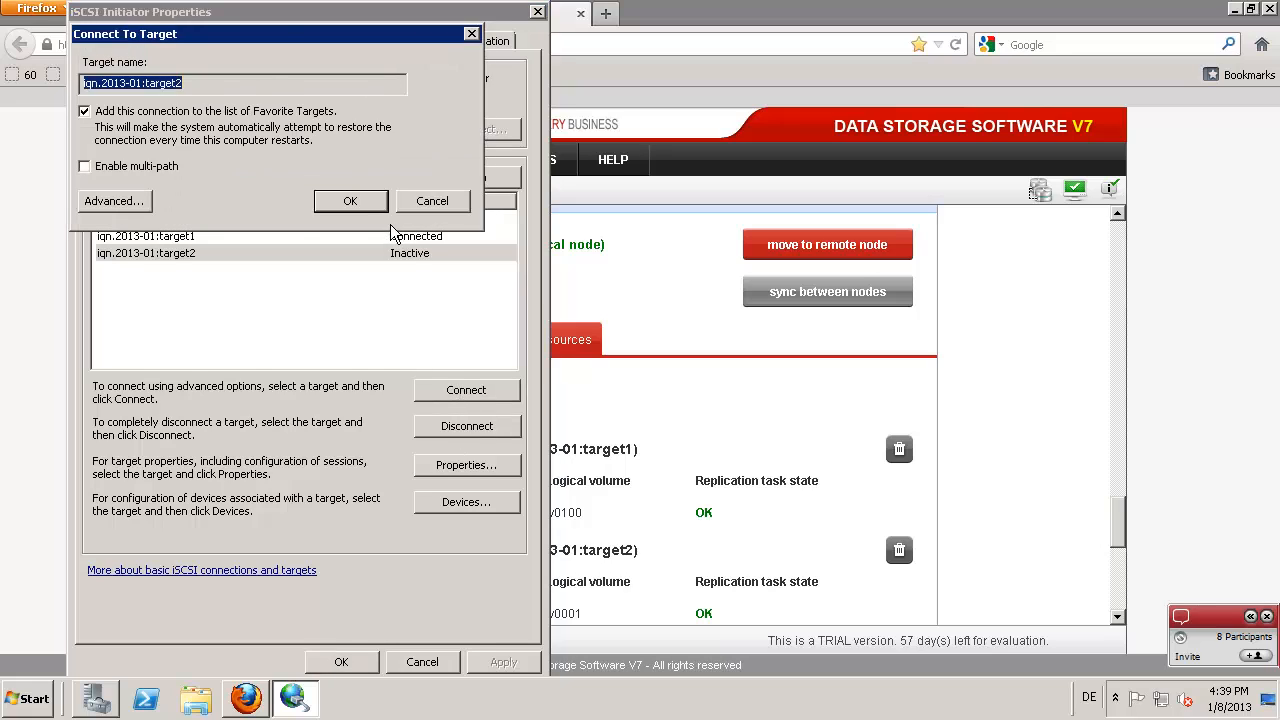
pyautogui.click(358, 199)
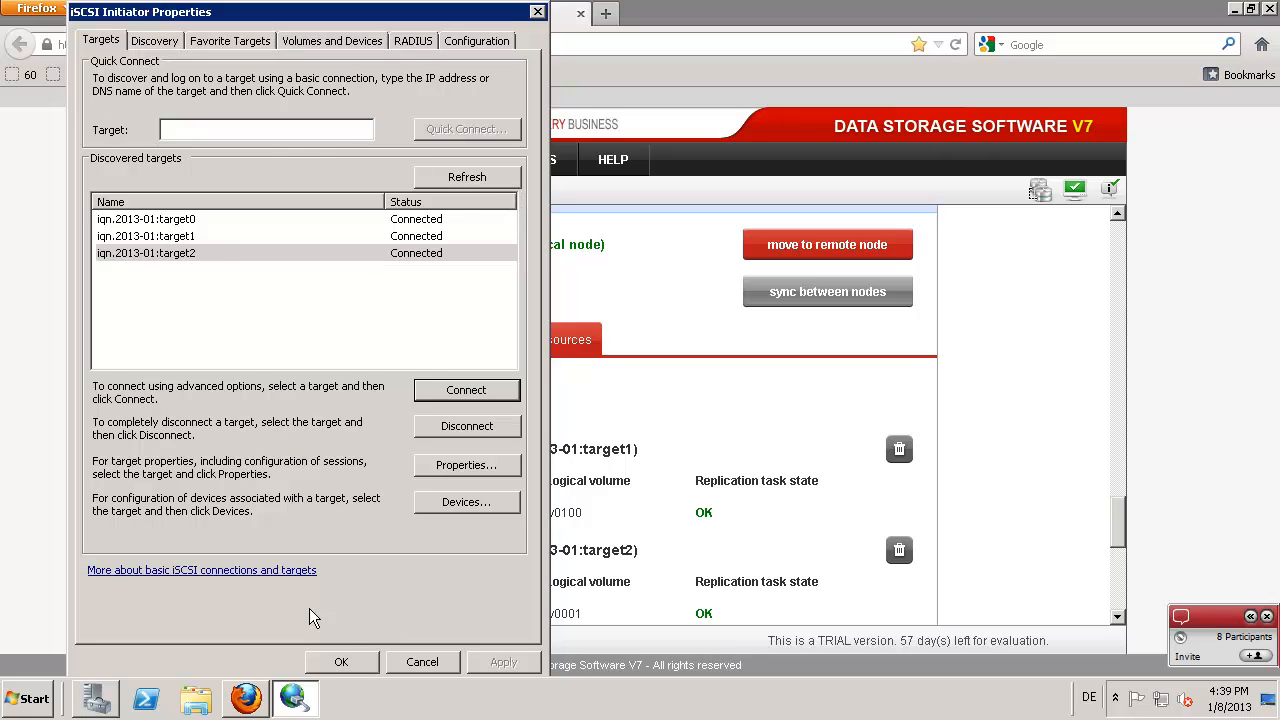
pyautogui.click(350, 663)
# Step: Switch to Windows Explorer, check the computer's volumes and the contents of folder 1 on drive G:, then return to Firefox
pyautogui.click(196, 698)
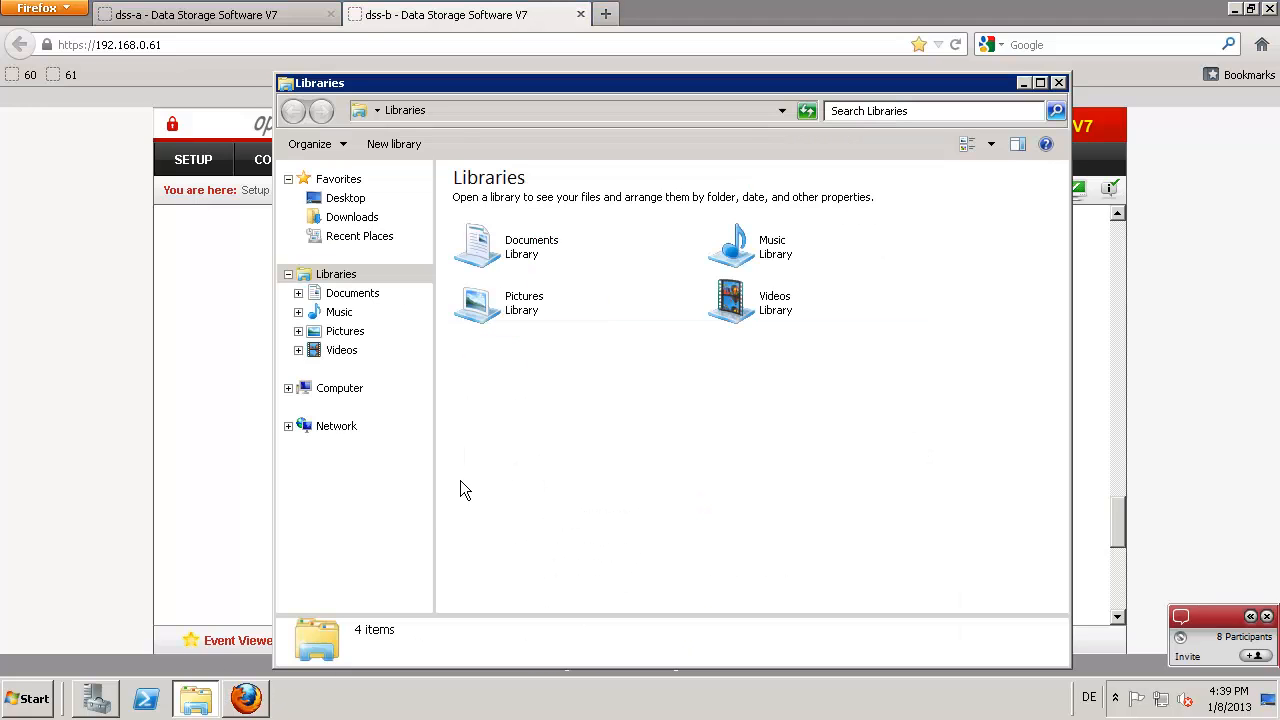
pyautogui.click(340, 388)
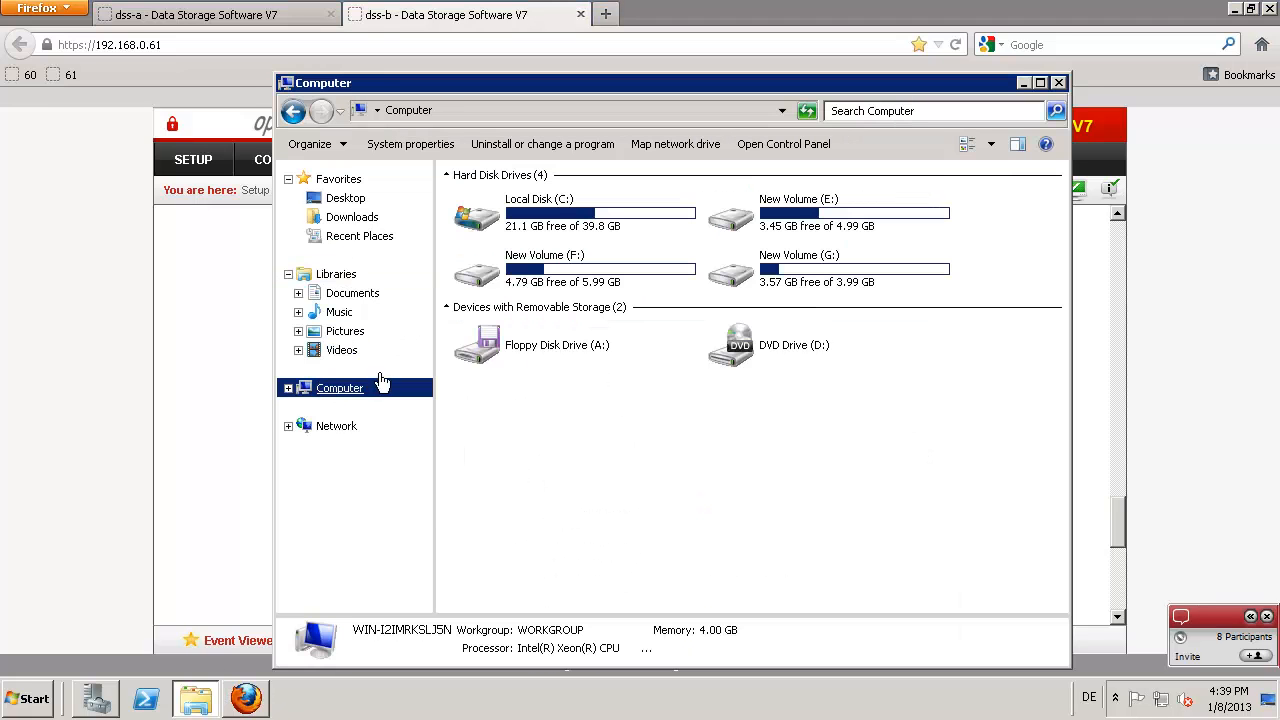
pyautogui.click(824, 222)
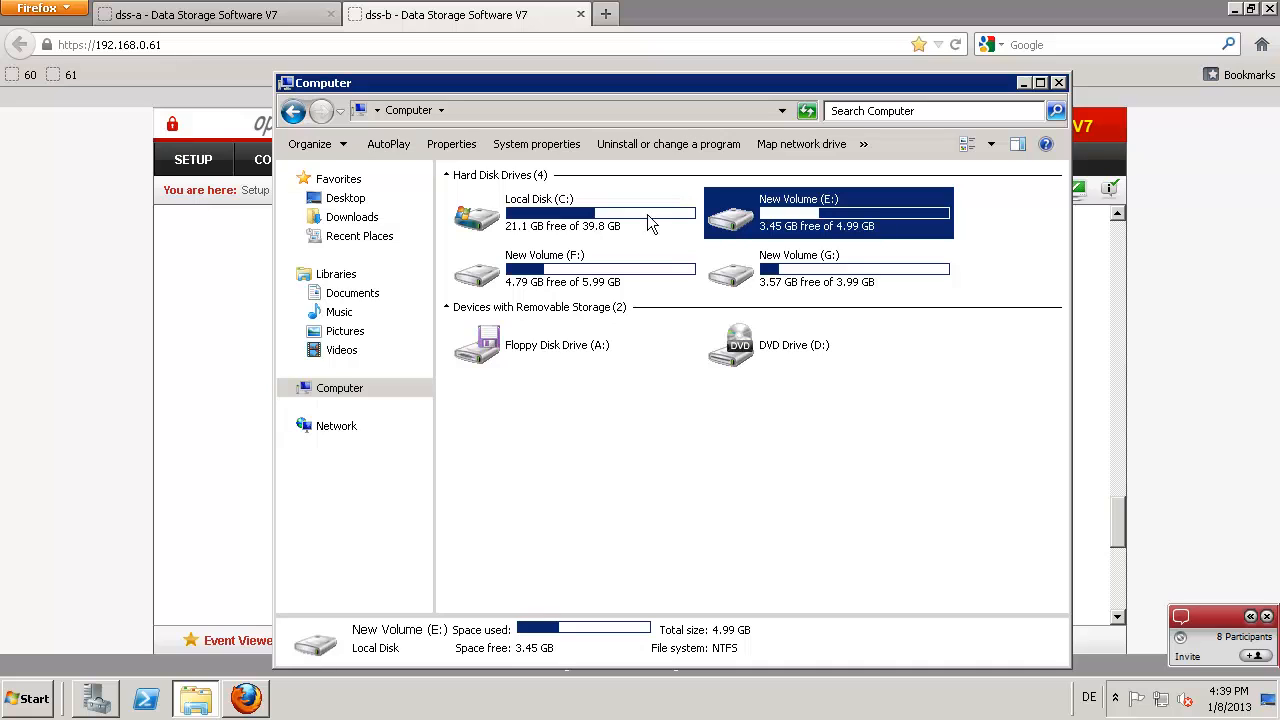
pyautogui.click(553, 262)
pyautogui.doubleClick(828, 268)
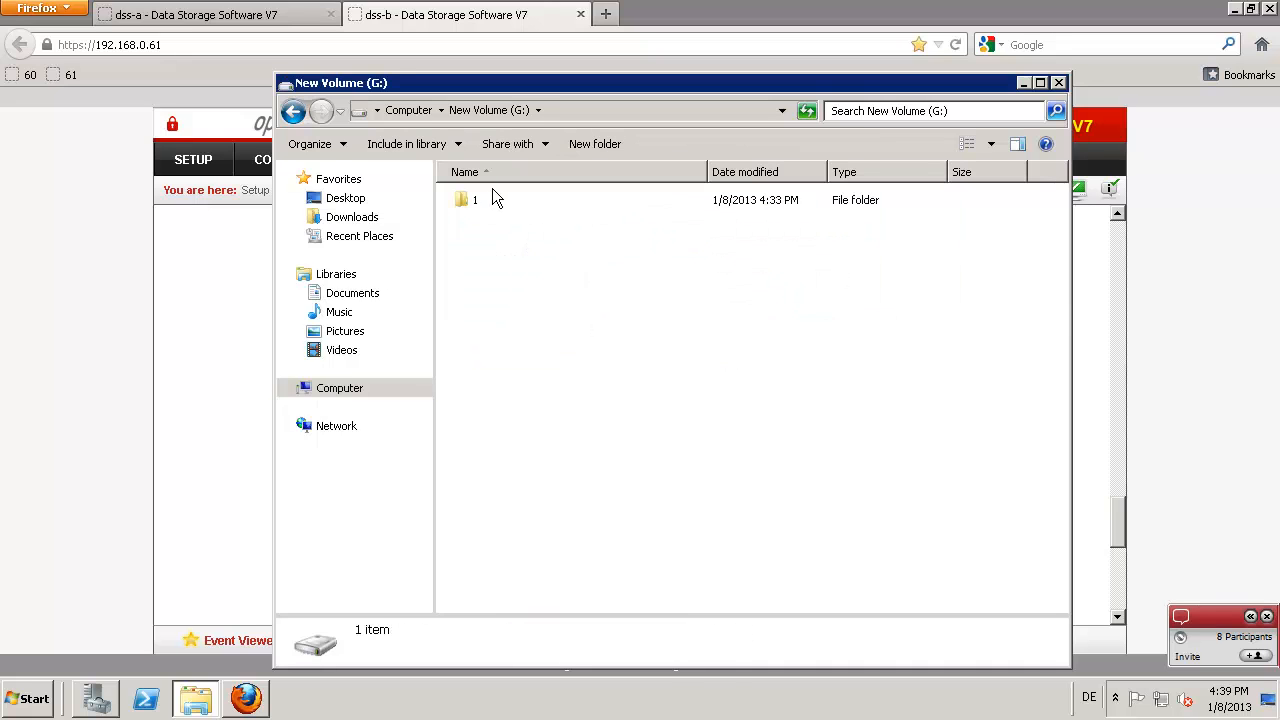
pyautogui.doubleClick(477, 197)
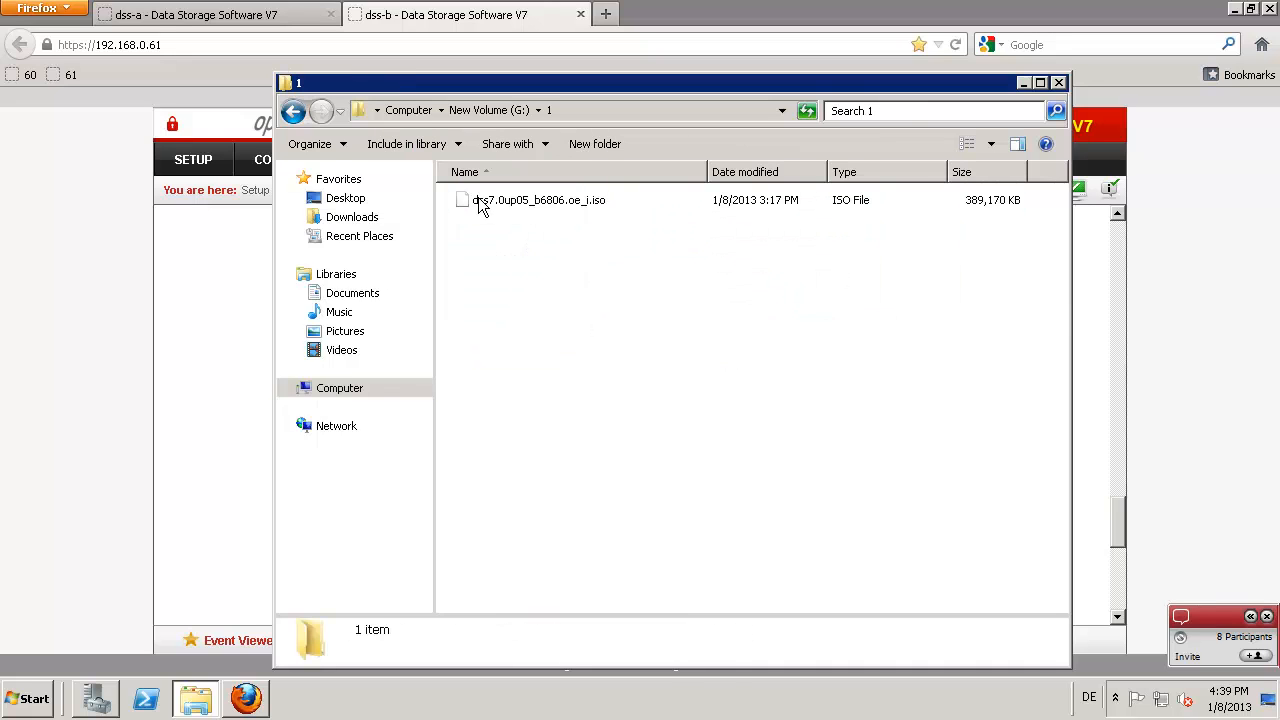
pyautogui.click(293, 111)
pyautogui.click(293, 111)
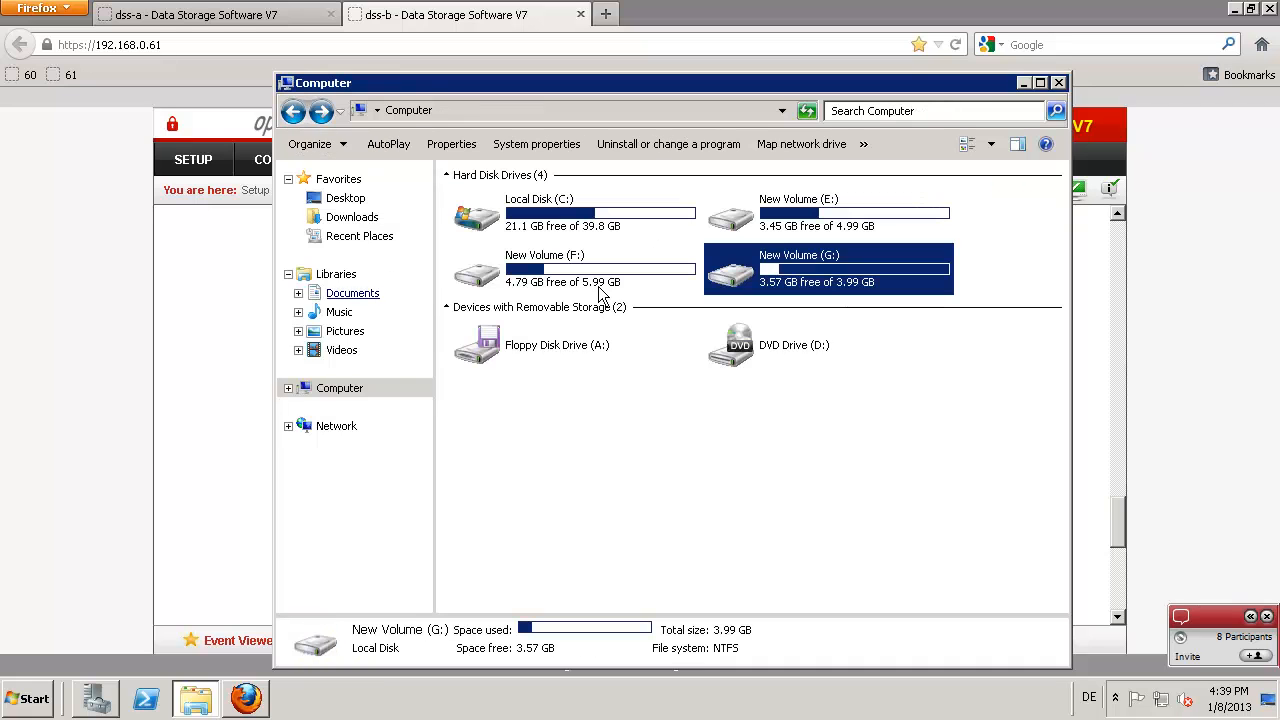
pyautogui.click(53, 392)
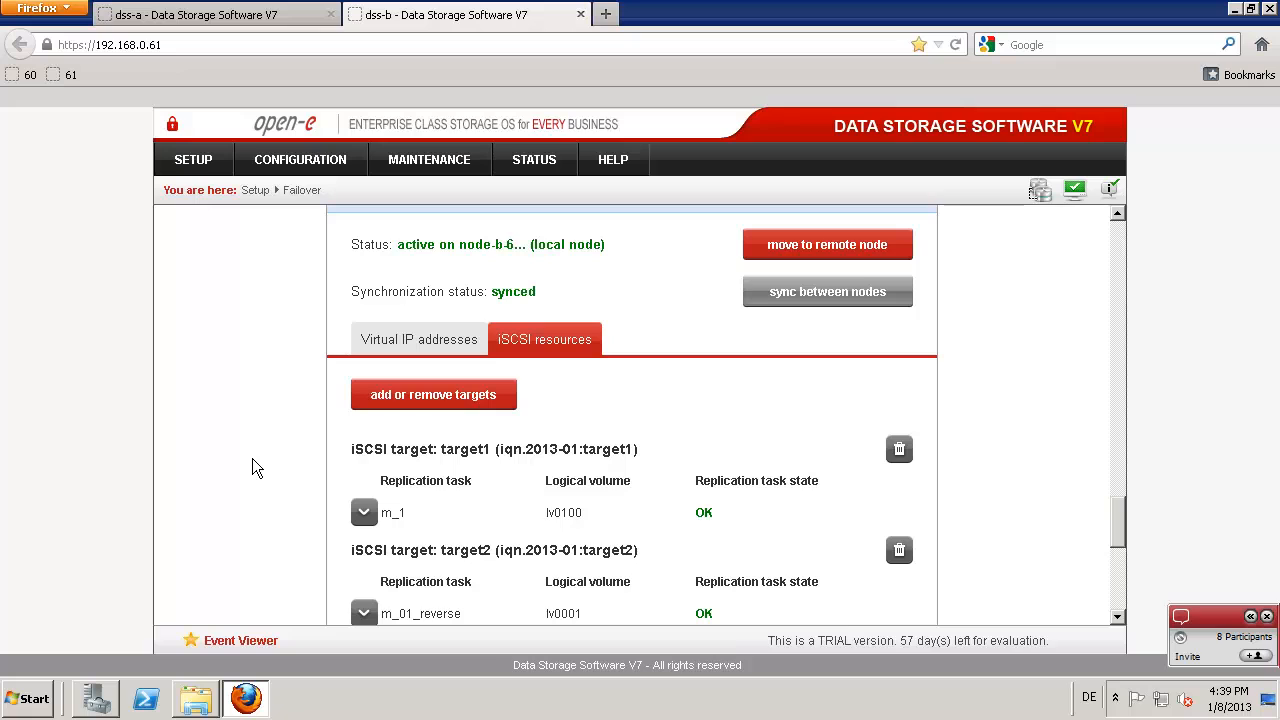
# Step: On the dss-a server, open the Failover setup and examine the targets in node-b's iSCSI resources
pyautogui.click(229, 15)
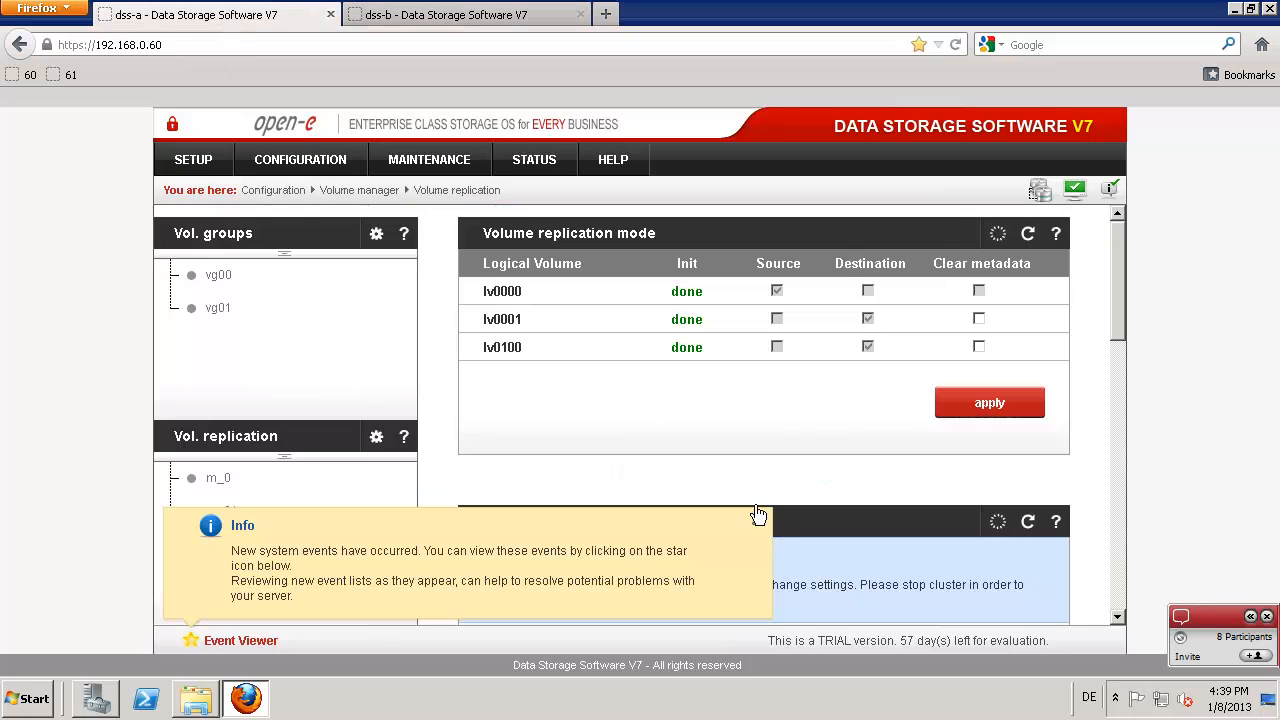
pyautogui.click(760, 524)
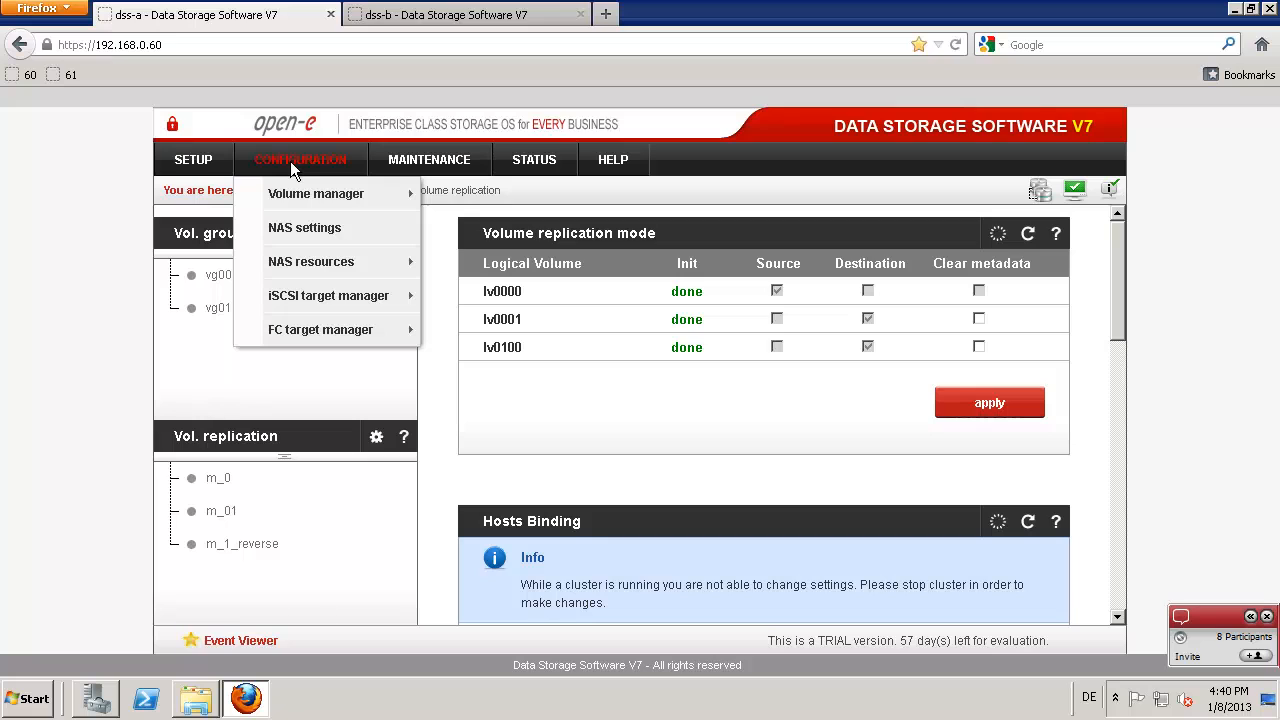
pyautogui.moveTo(330, 295)
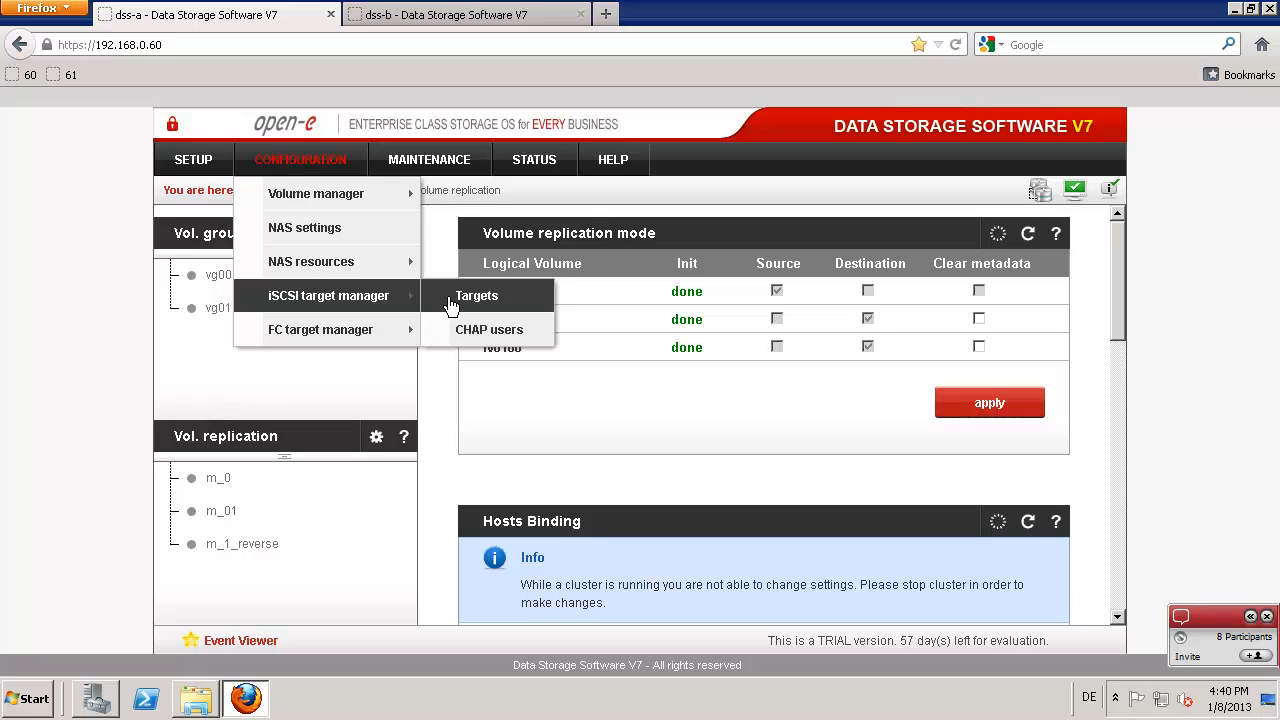
pyautogui.moveTo(189, 160)
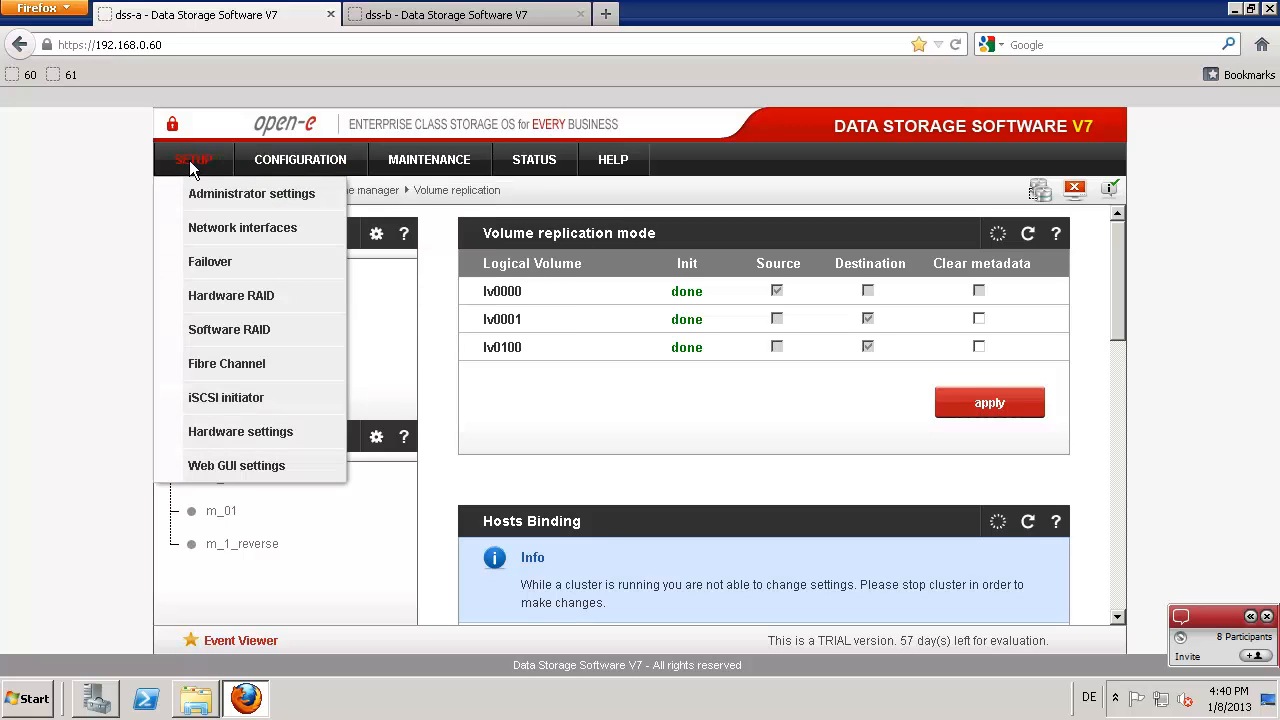
pyautogui.click(214, 263)
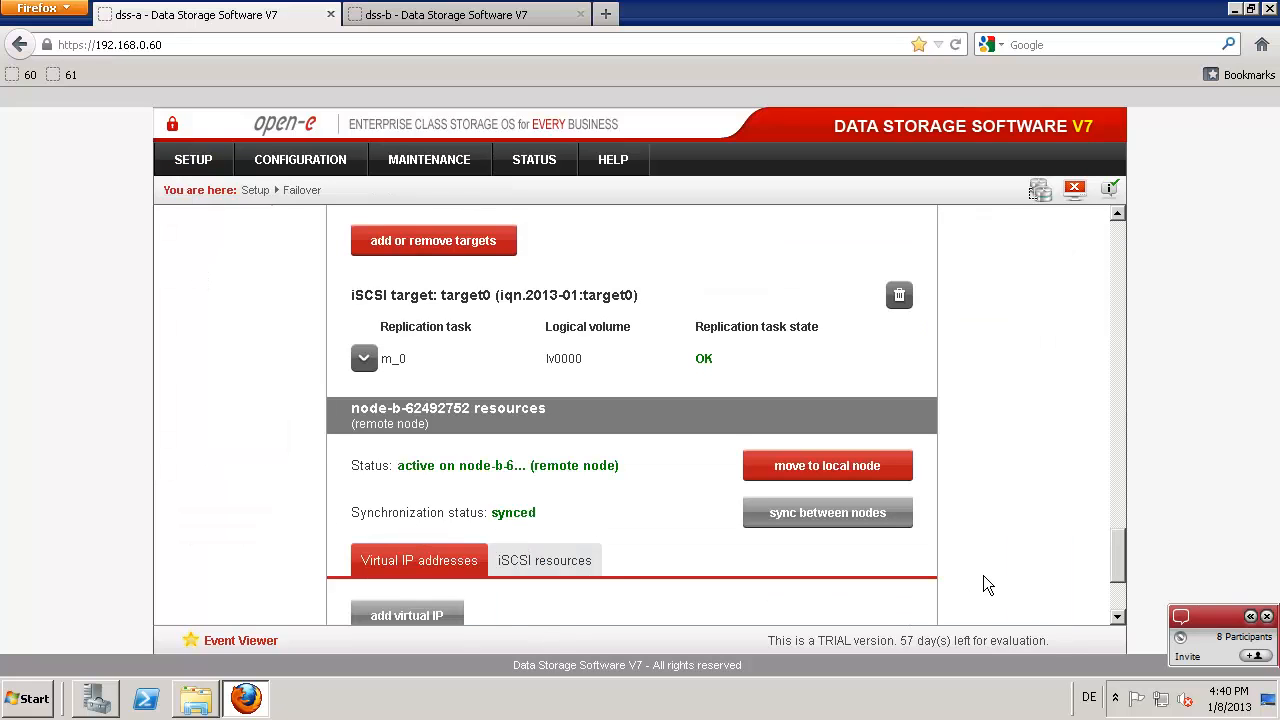
pyautogui.scroll(-4, 983, 585)
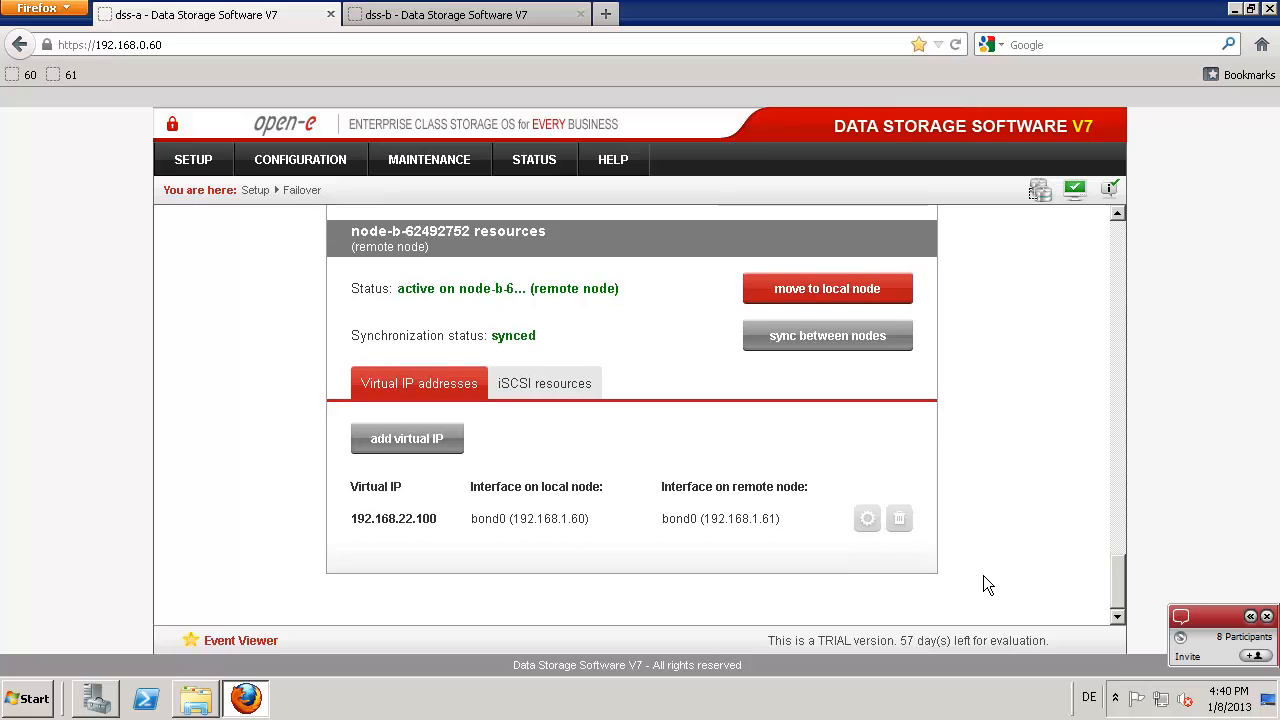
pyautogui.click(523, 383)
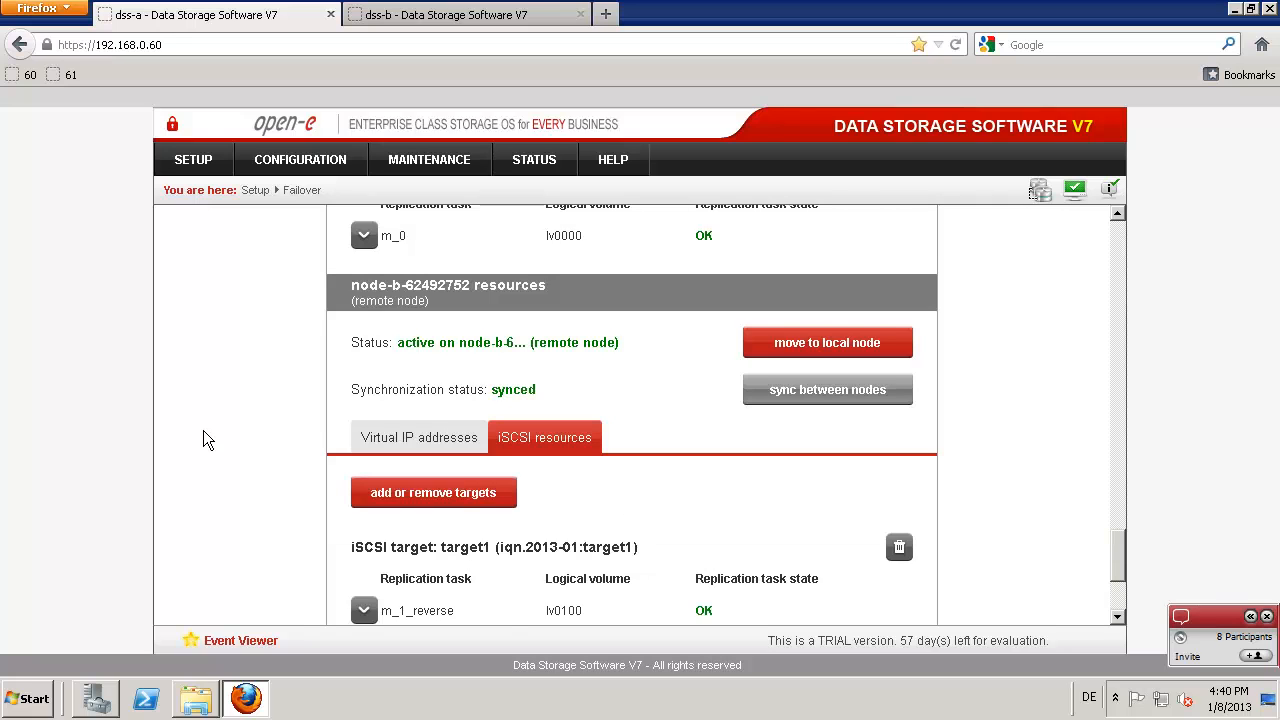
pyautogui.scroll(-3, 203, 430)
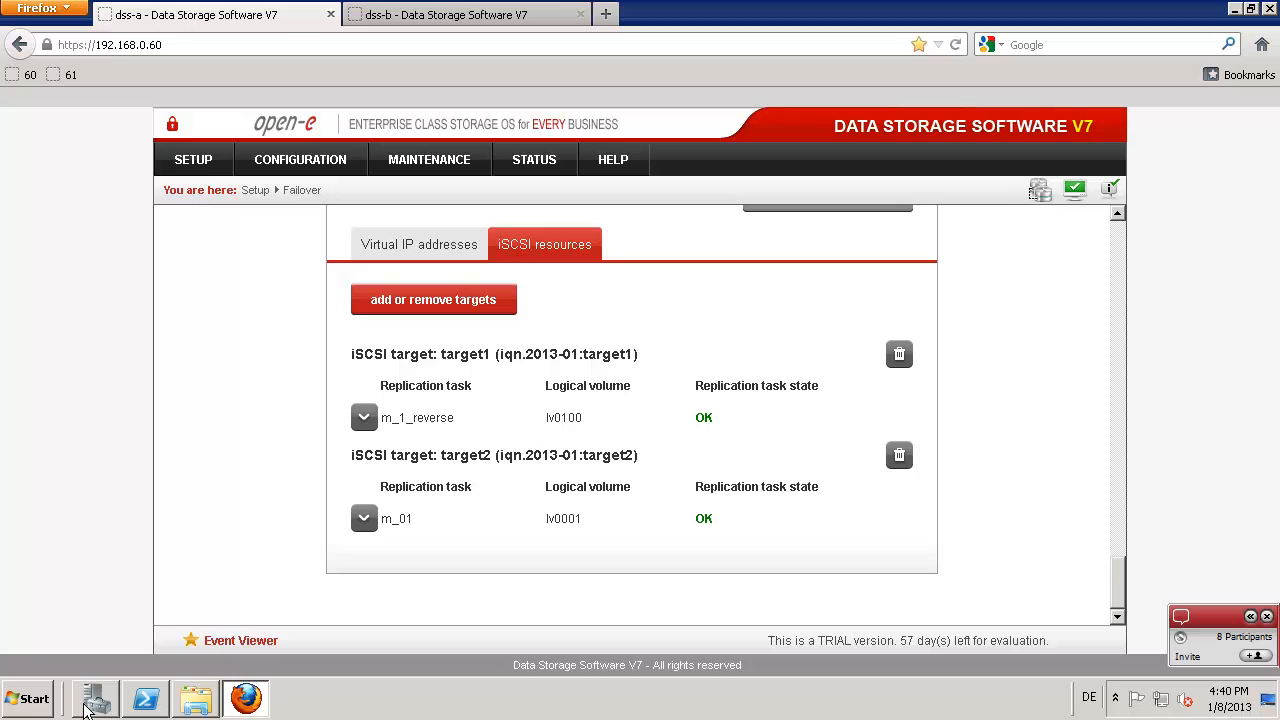
# Step: Switch to the iSCSI Initiator and disconnect the session to iqn.2013-01:target2
pyautogui.click(35, 700)
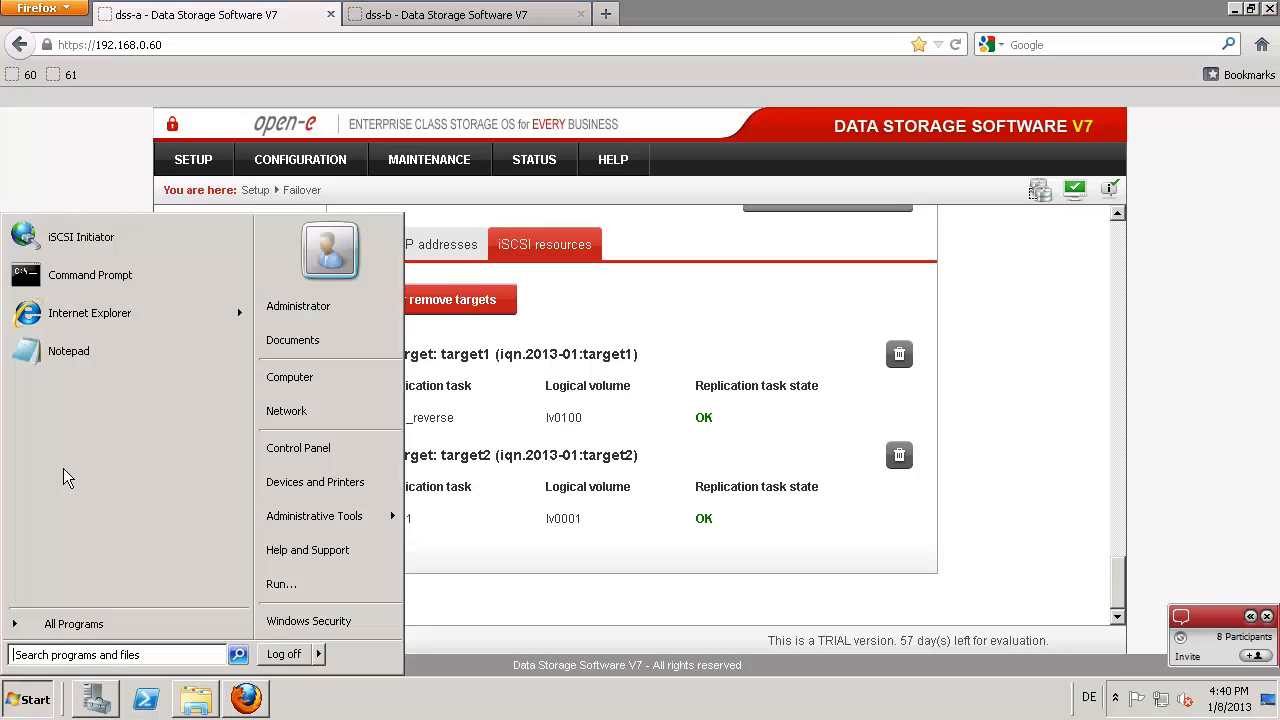
pyautogui.click(94, 240)
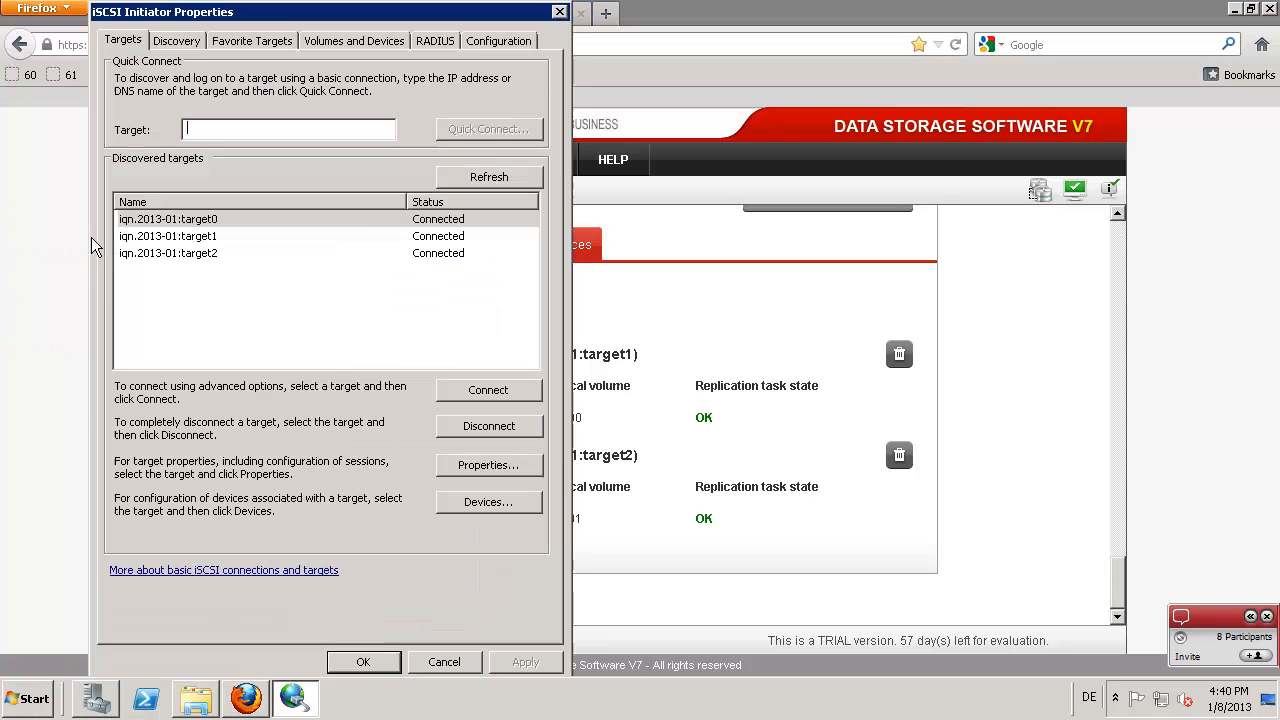
pyautogui.click(190, 255)
pyautogui.click(470, 430)
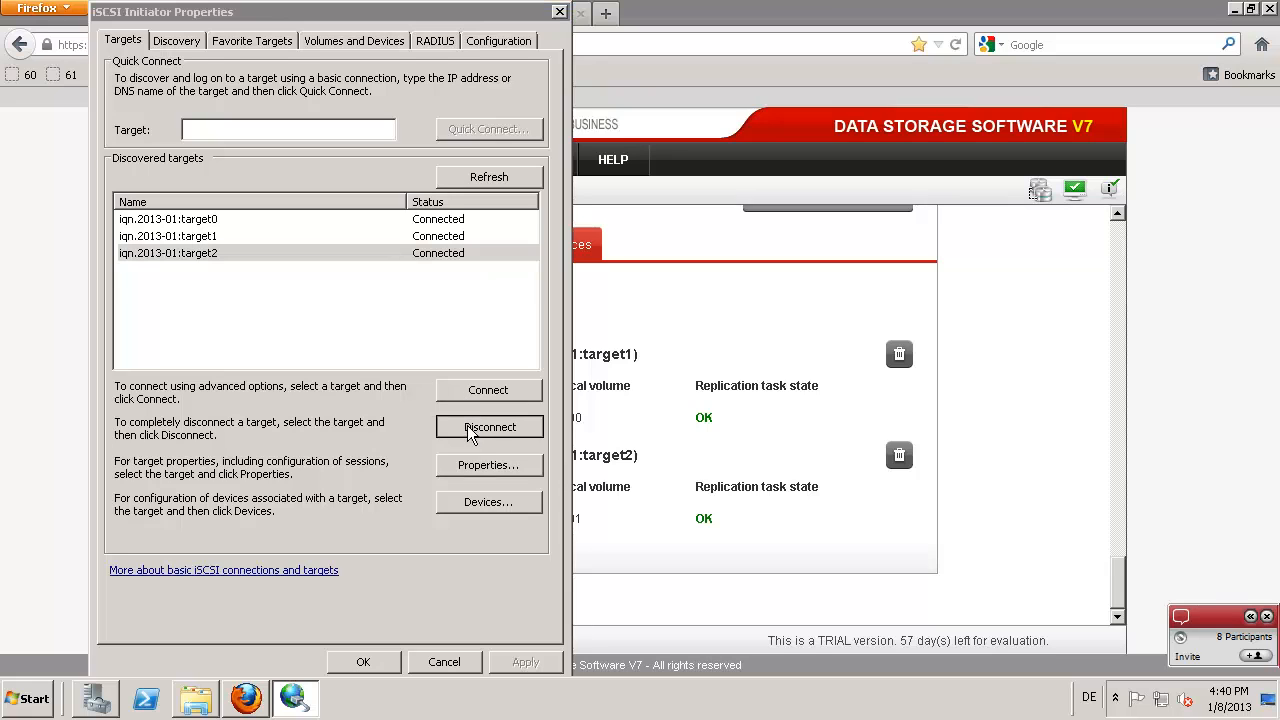
pyautogui.click(636, 404)
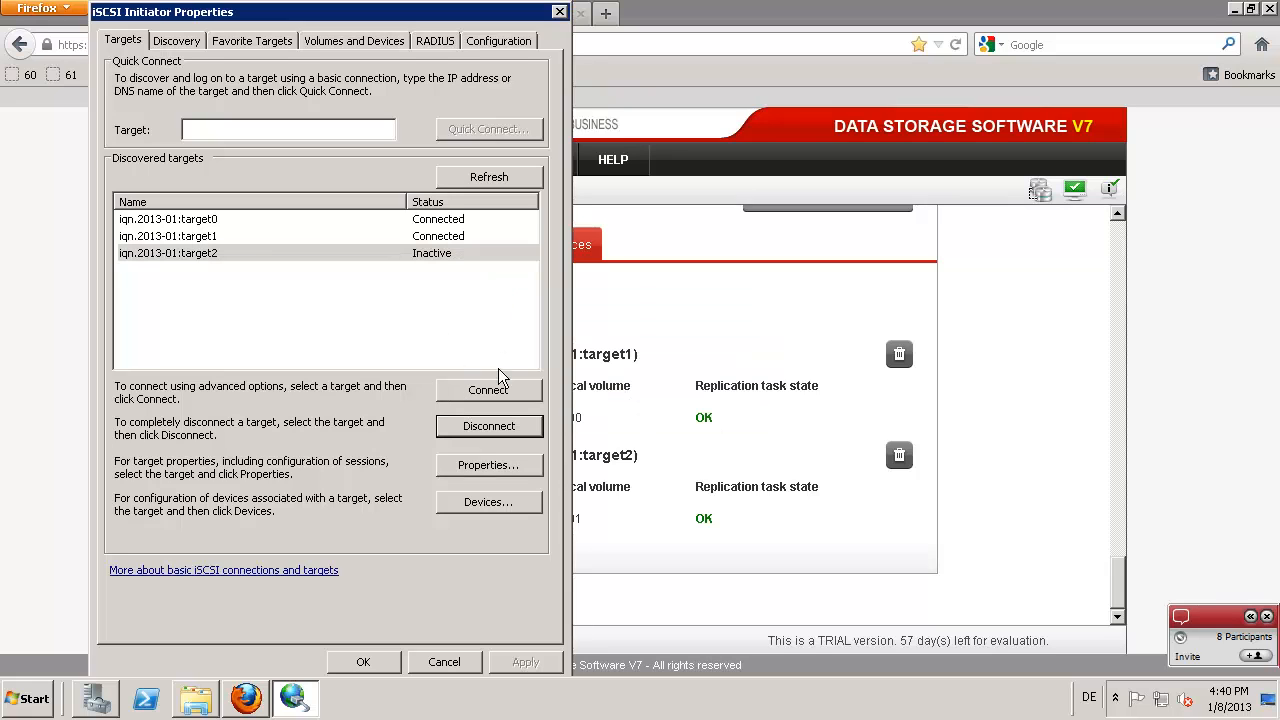
# Step: Return to the dss-a failover page and remove iqn.2013-01:target2 from the cluster targets in node-b's iSCSI resources
pyautogui.click(2, 366)
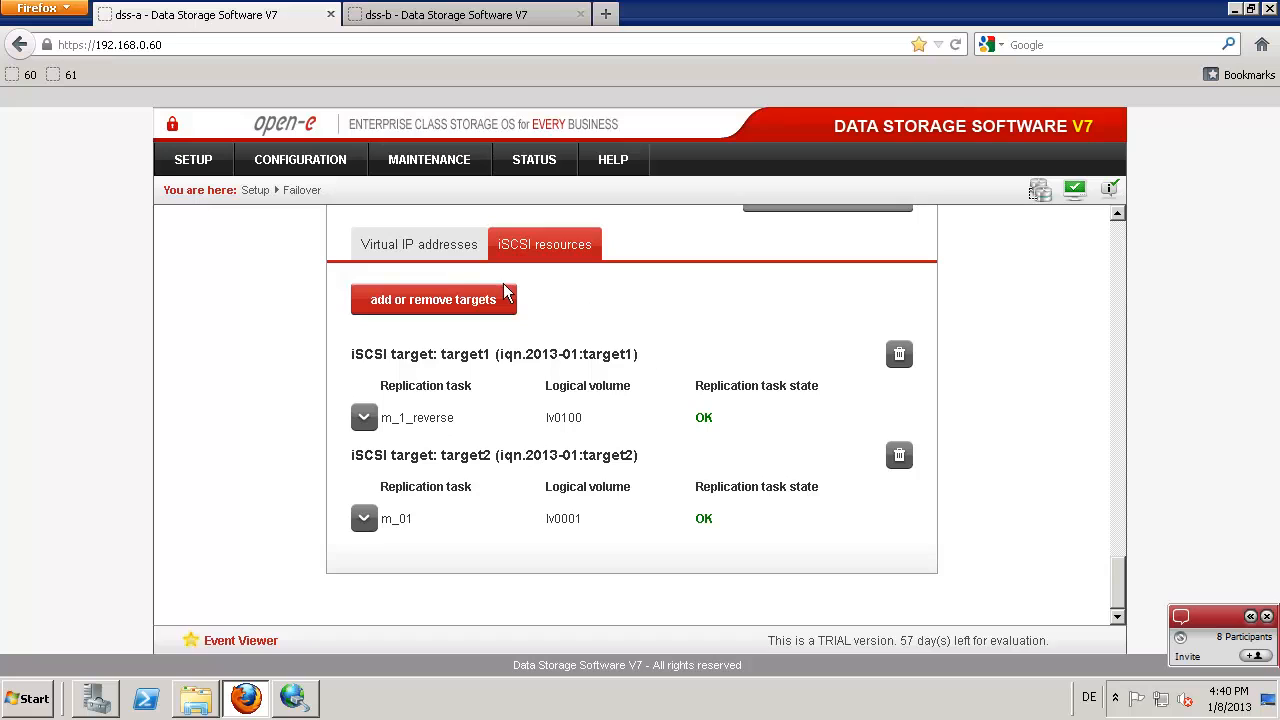
pyautogui.click(484, 303)
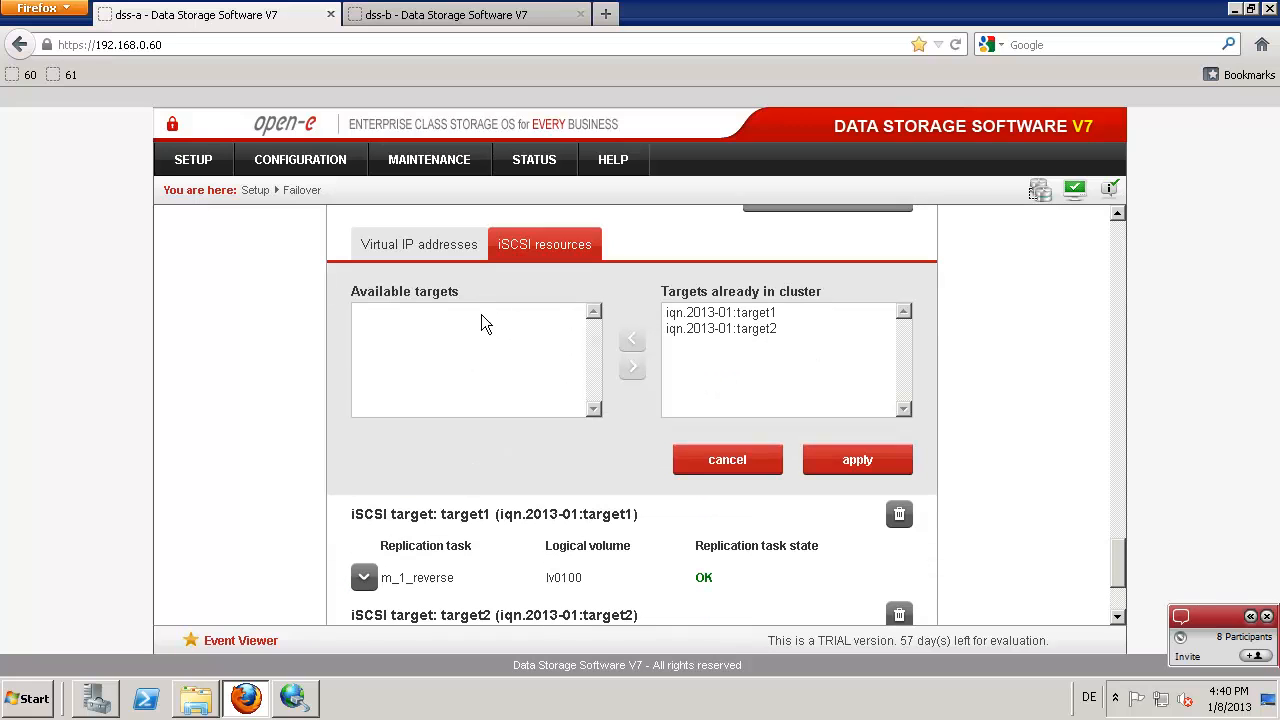
pyautogui.click(693, 330)
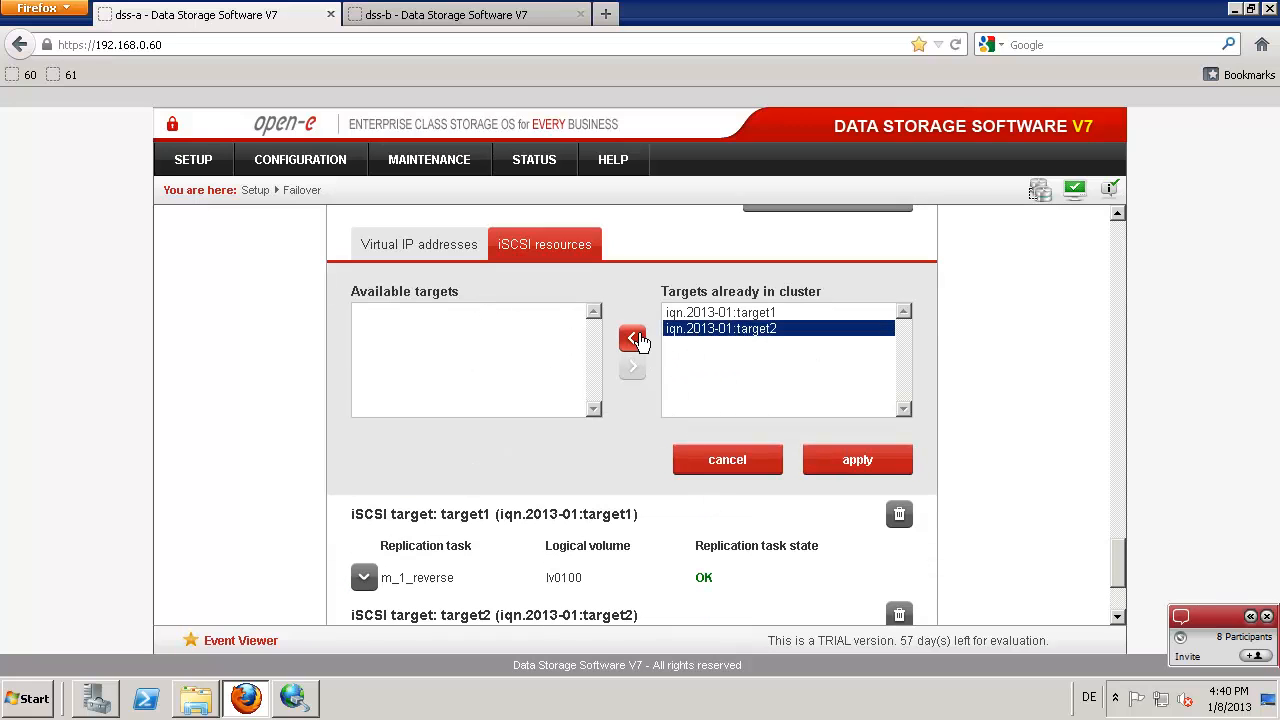
pyautogui.click(636, 339)
pyautogui.click(866, 464)
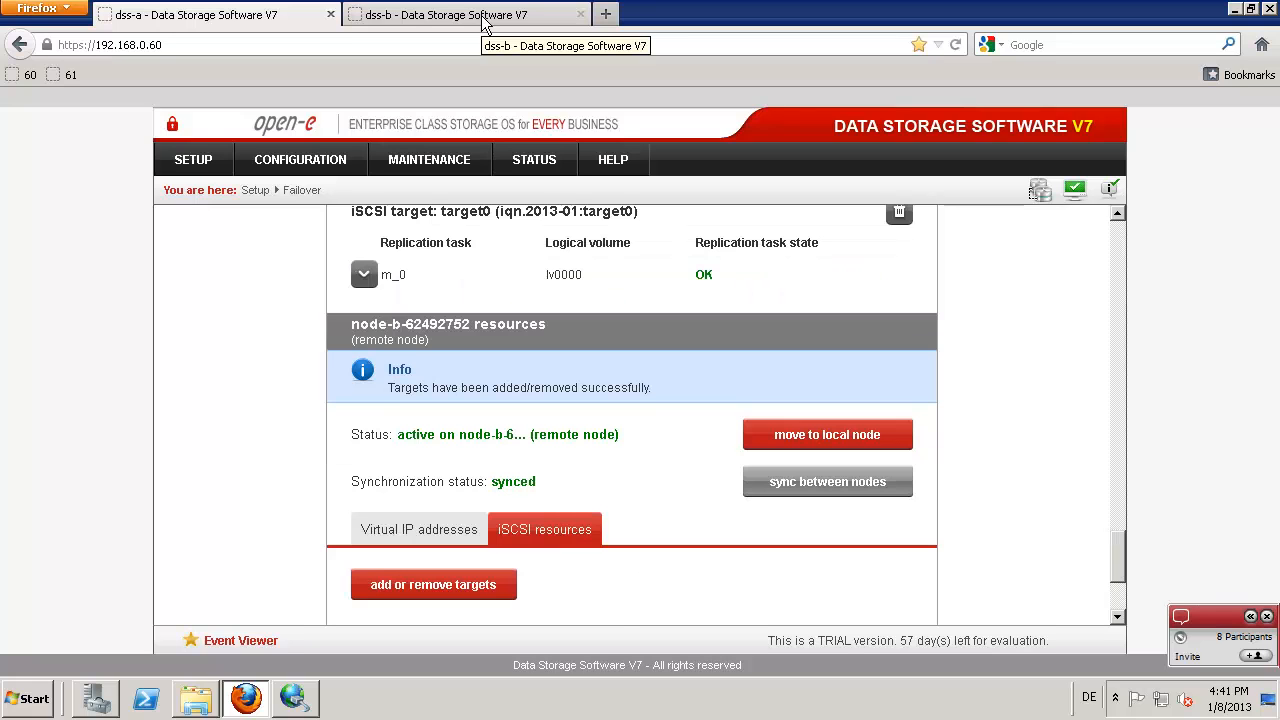
# Step: On the dss-b server, open the volume replication settings and remove the replication task m_01_reverse
pyautogui.click(483, 20)
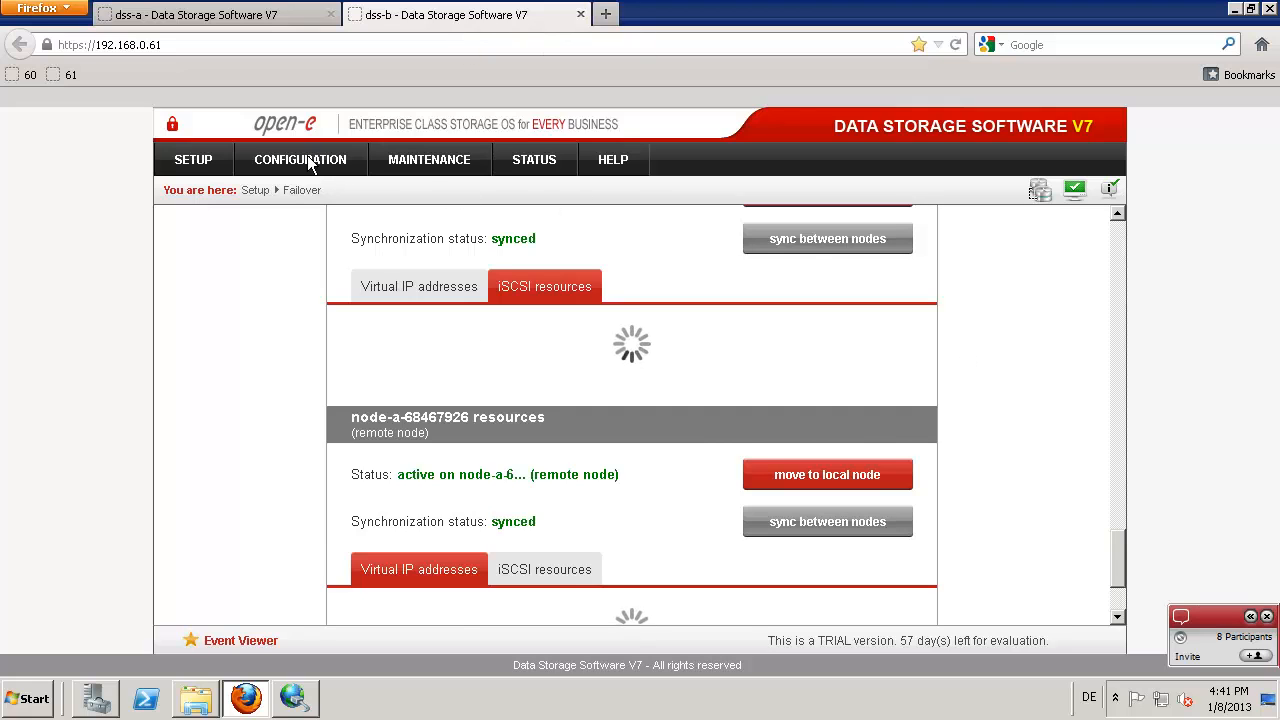
pyautogui.moveTo(305, 168)
pyautogui.moveTo(340, 193)
pyautogui.click(491, 226)
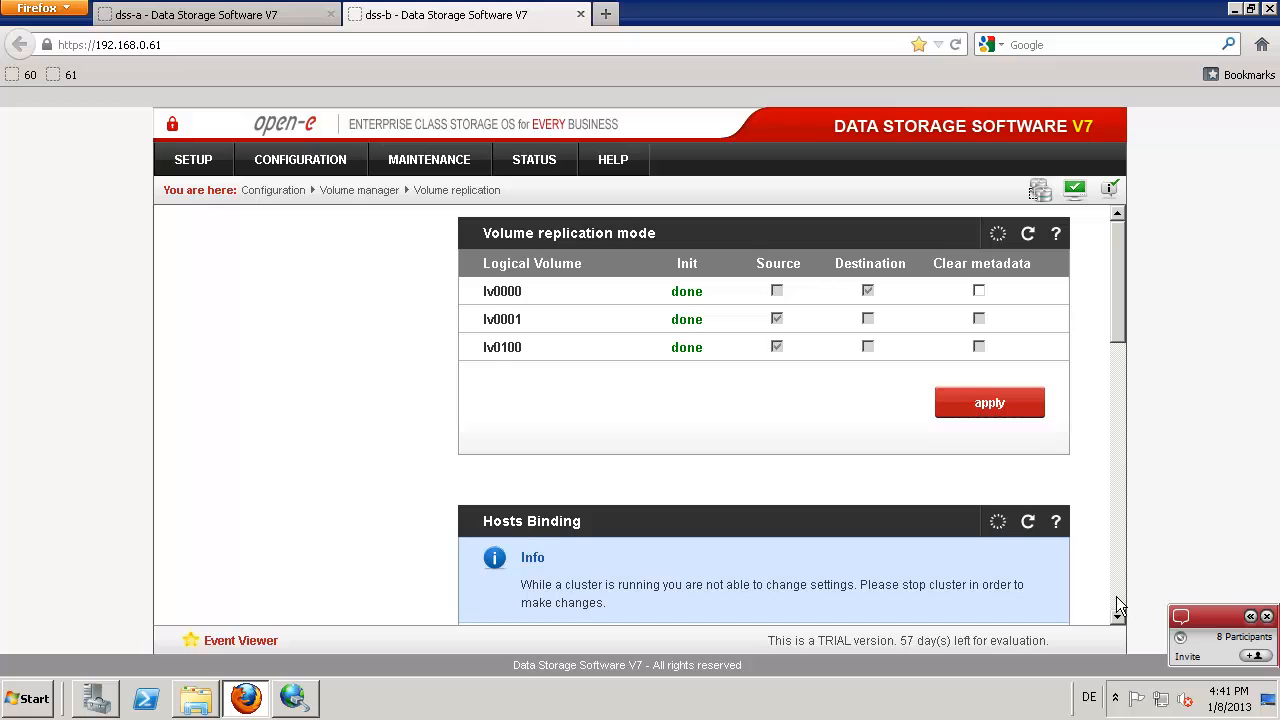
pyautogui.scroll(-5, 1118, 600)
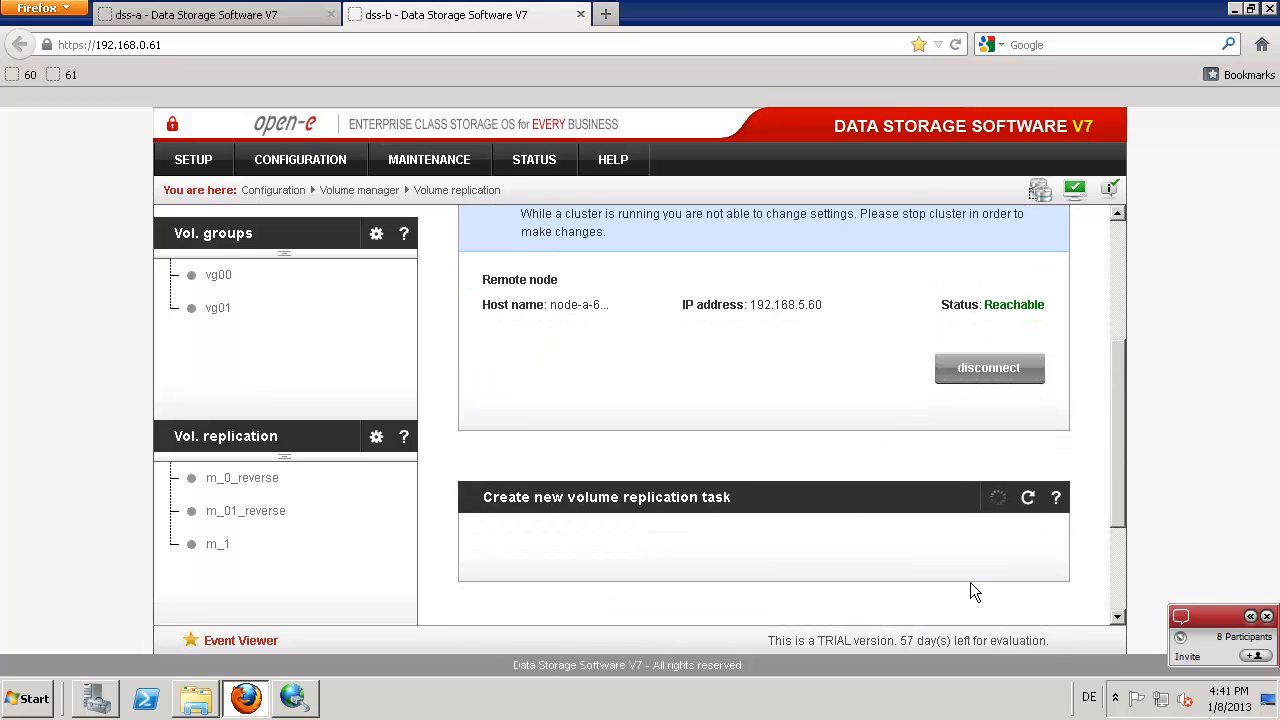
pyautogui.click(1117, 616)
pyautogui.click(1116, 601)
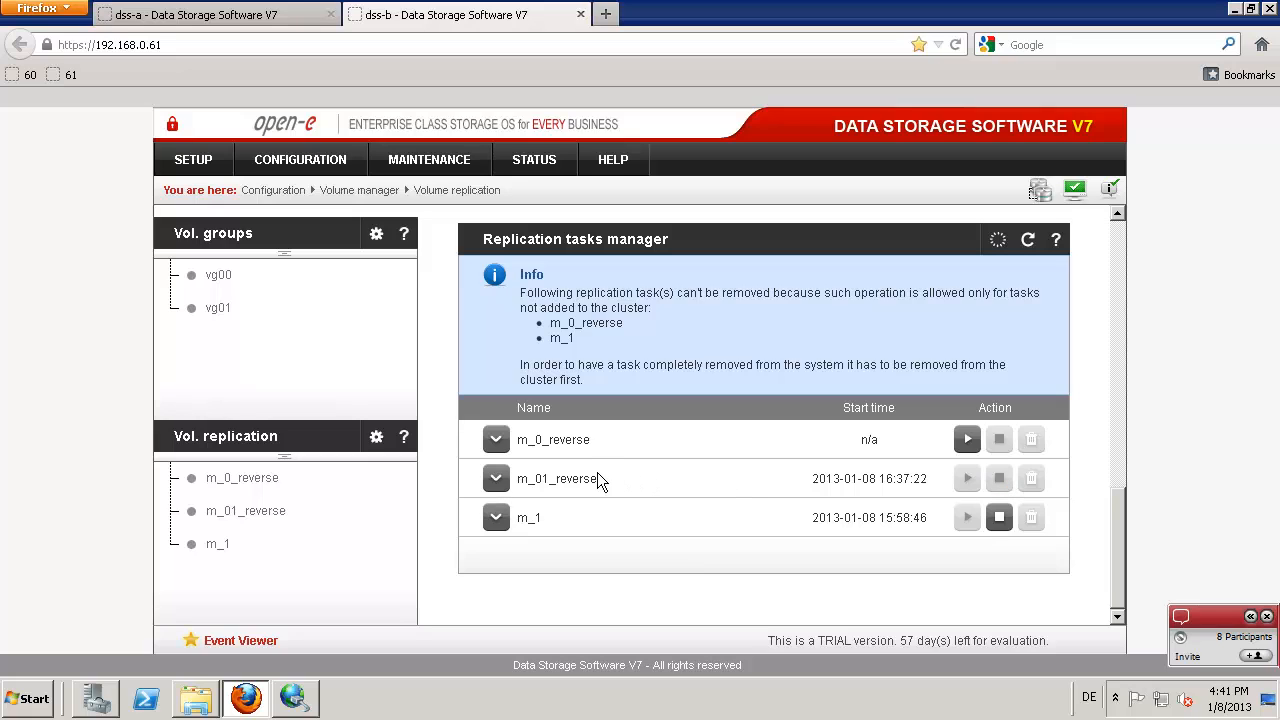
pyautogui.click(1033, 479)
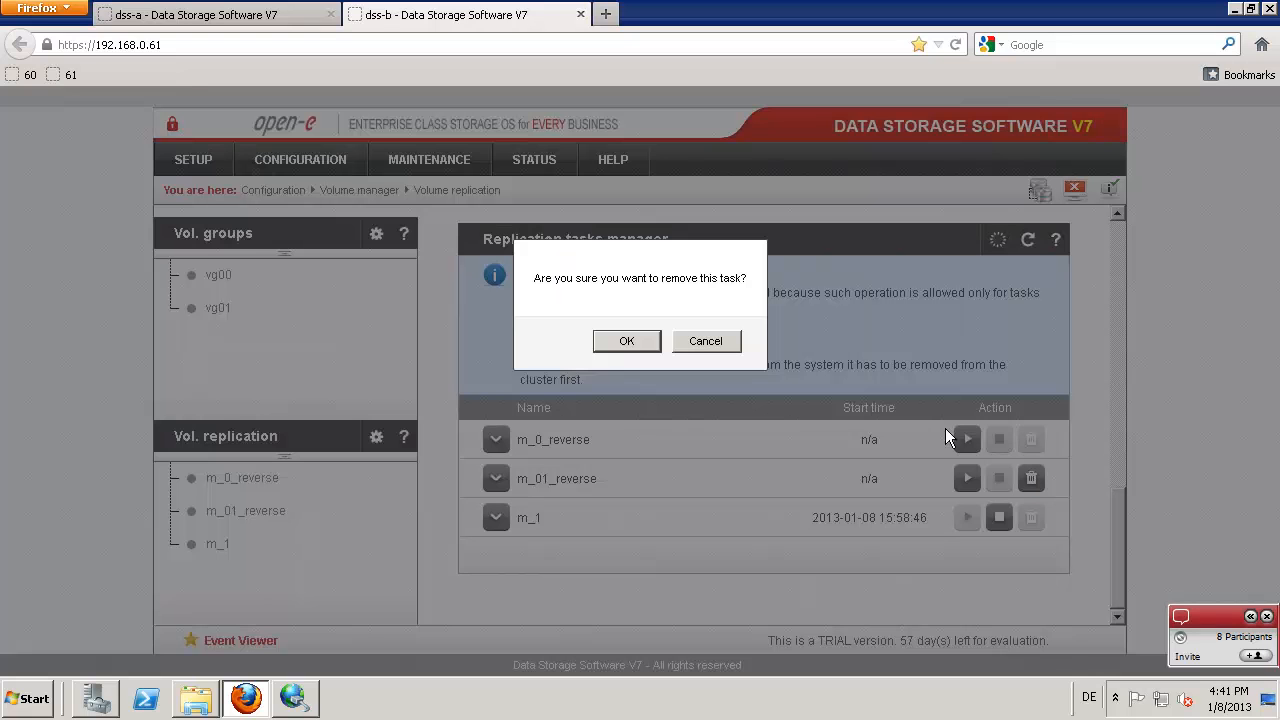
pyautogui.click(622, 340)
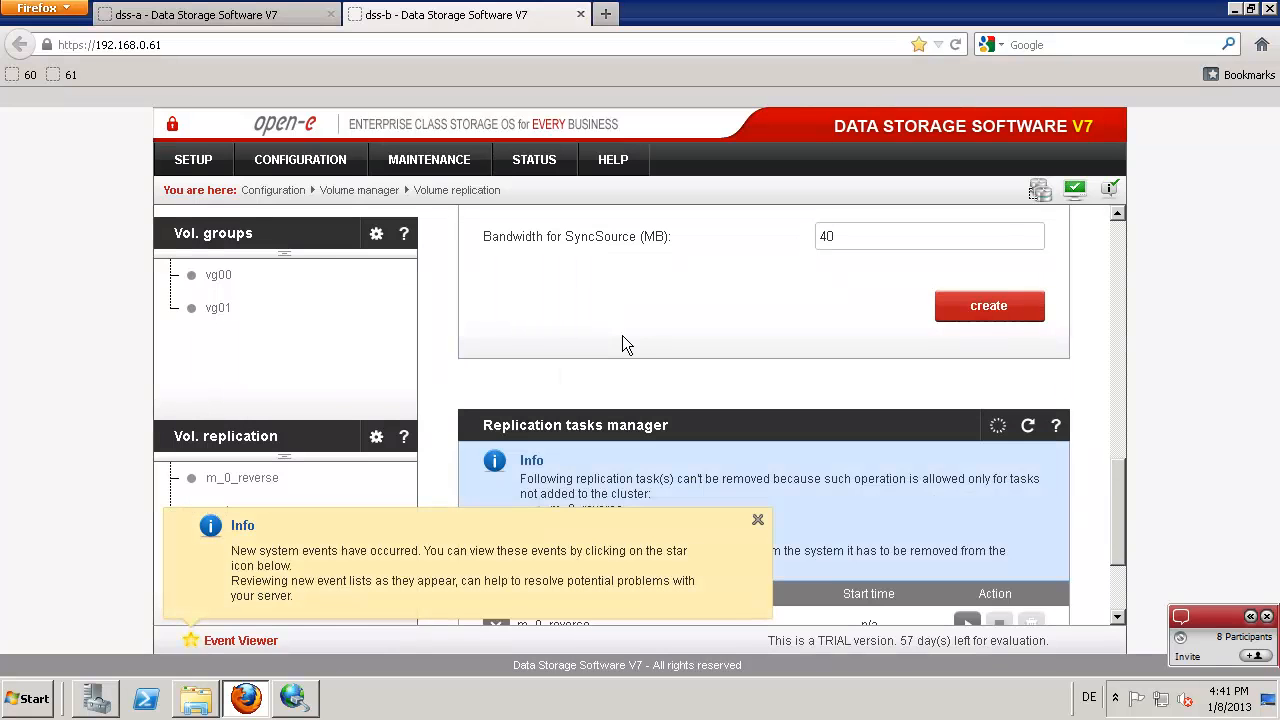
# Step: Open volume group vg00 on dss-b, dismiss the system events notice and go to its volume manager actions
pyautogui.click(217, 276)
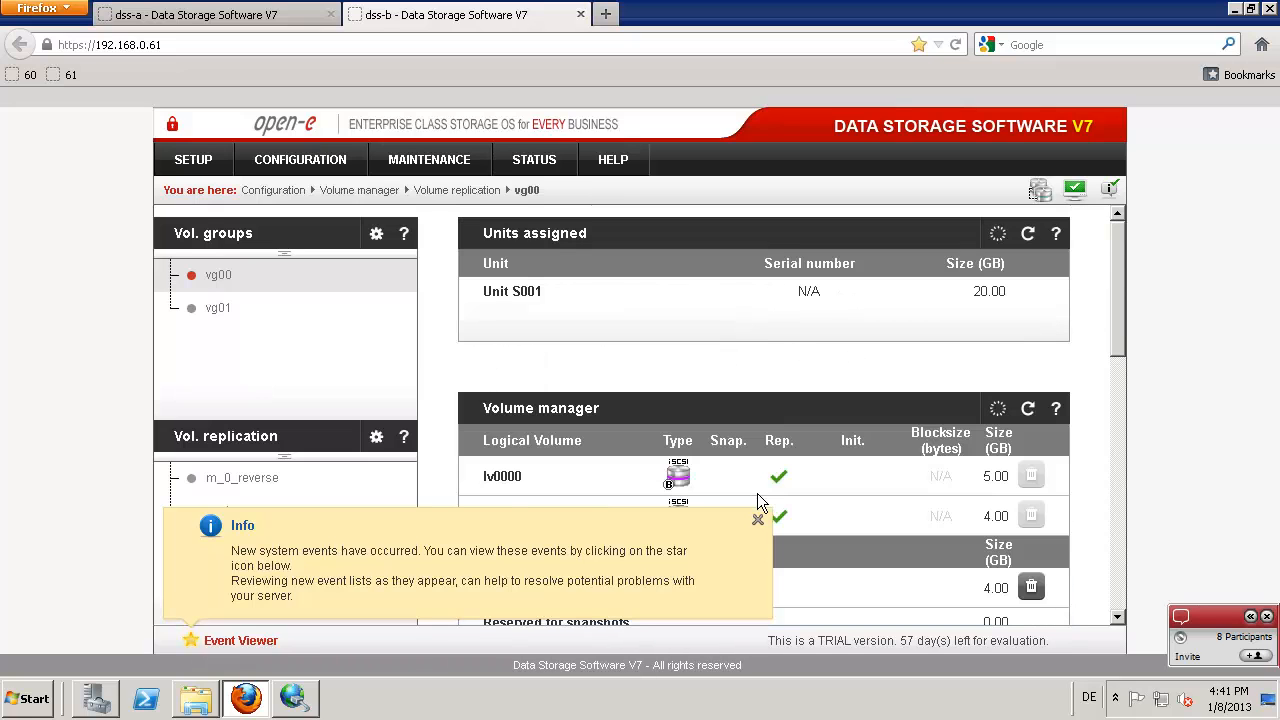
pyautogui.click(759, 522)
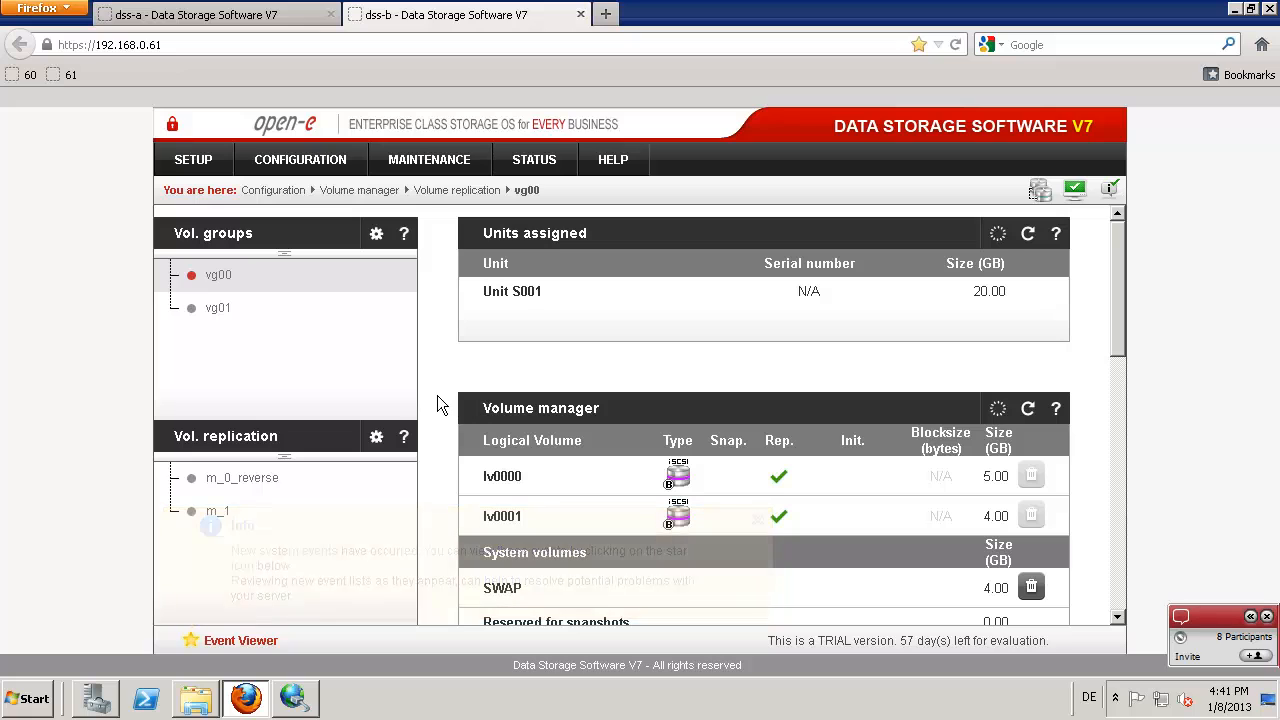
pyautogui.scroll(-1, 437, 395)
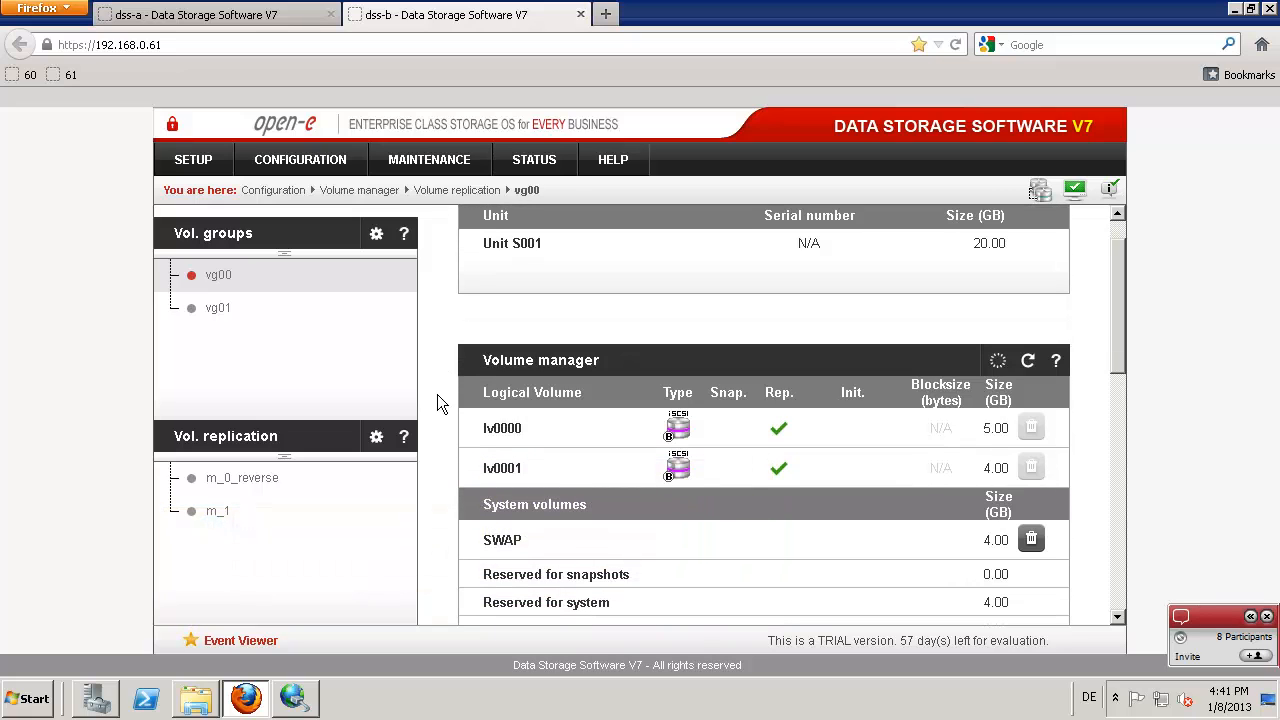
pyautogui.scroll(-3, 437, 395)
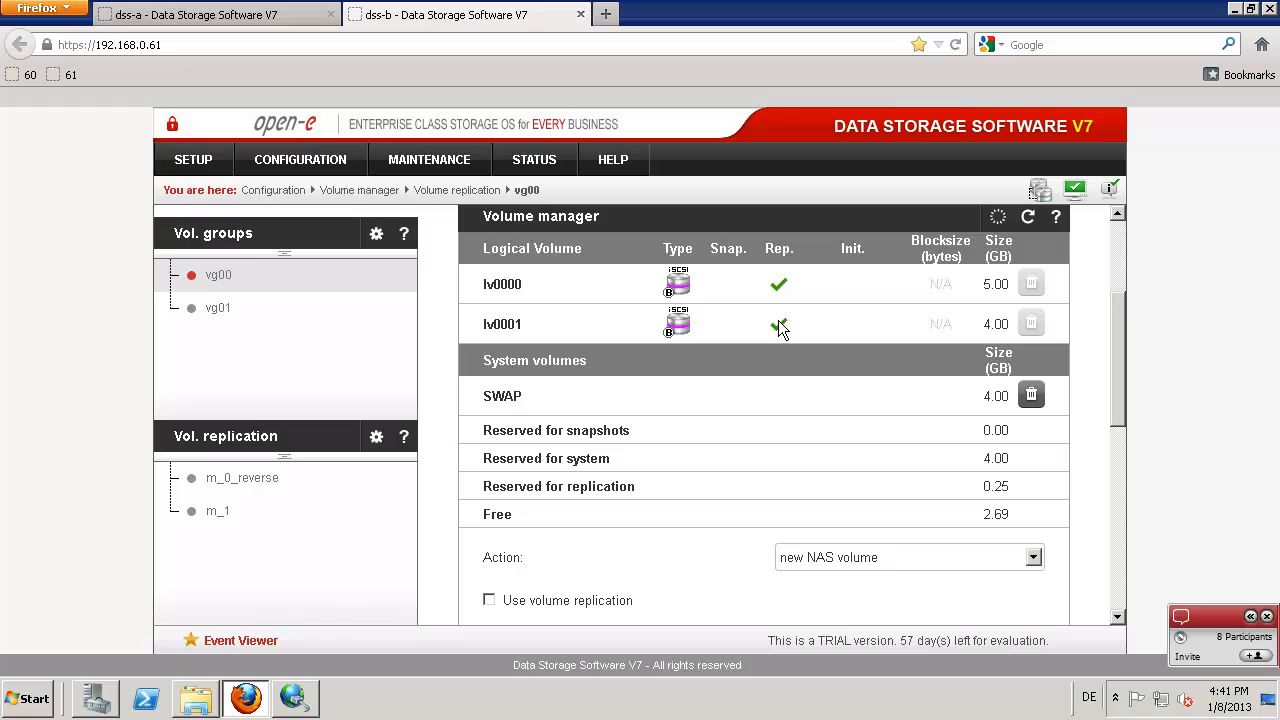
pyautogui.scroll(-1, 779, 330)
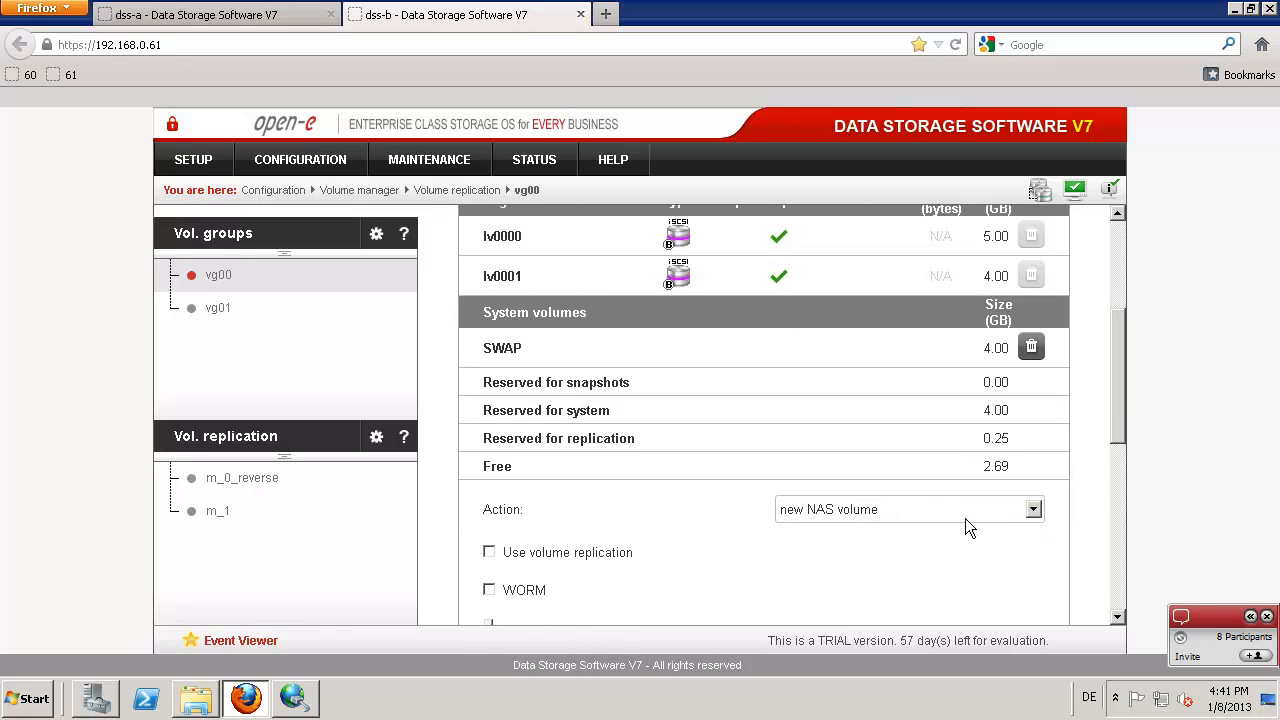
# Step: Try to remove volume replication from logical volume lv0000 in vg00 on dss-b
pyautogui.click(1034, 512)
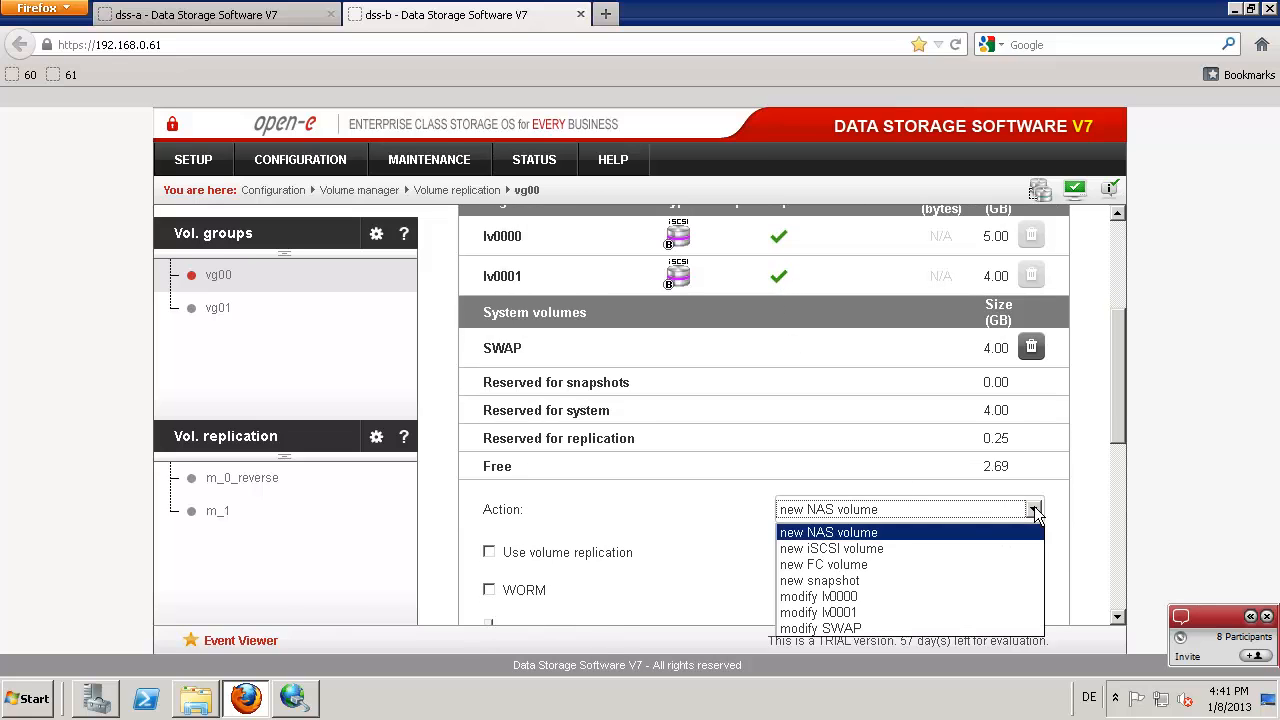
pyautogui.click(857, 597)
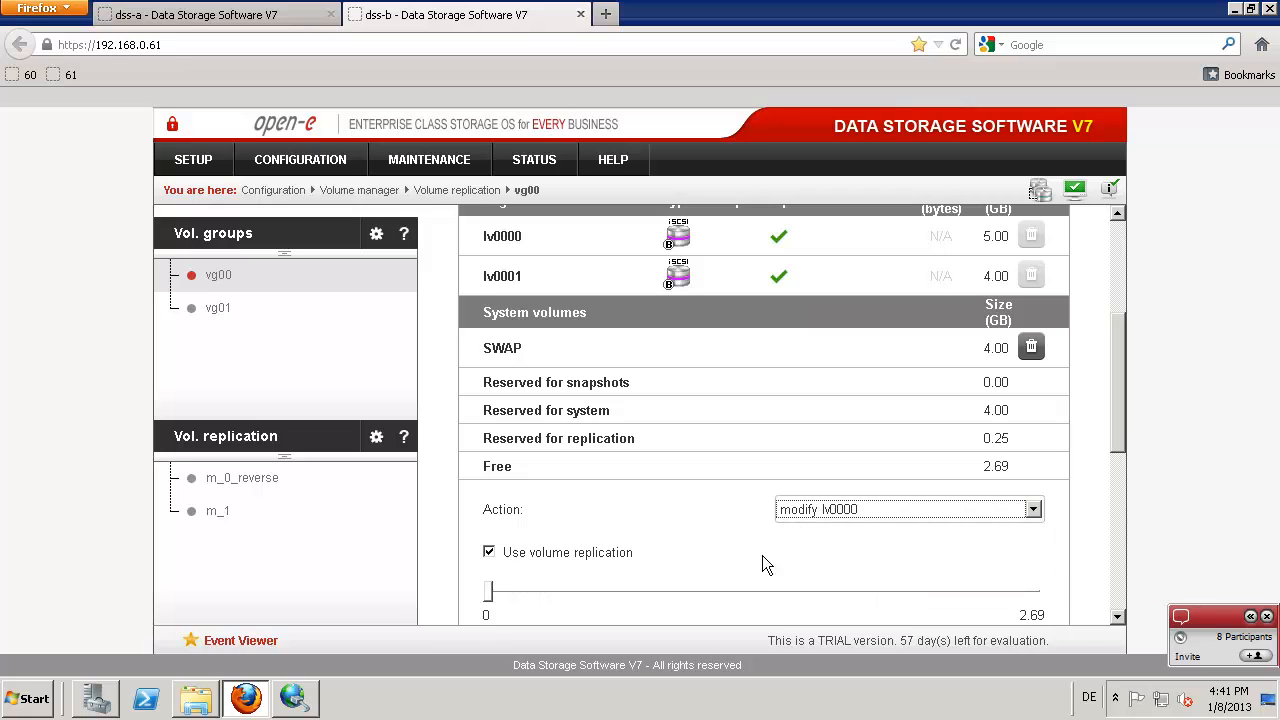
pyautogui.scroll(-1, 597, 497)
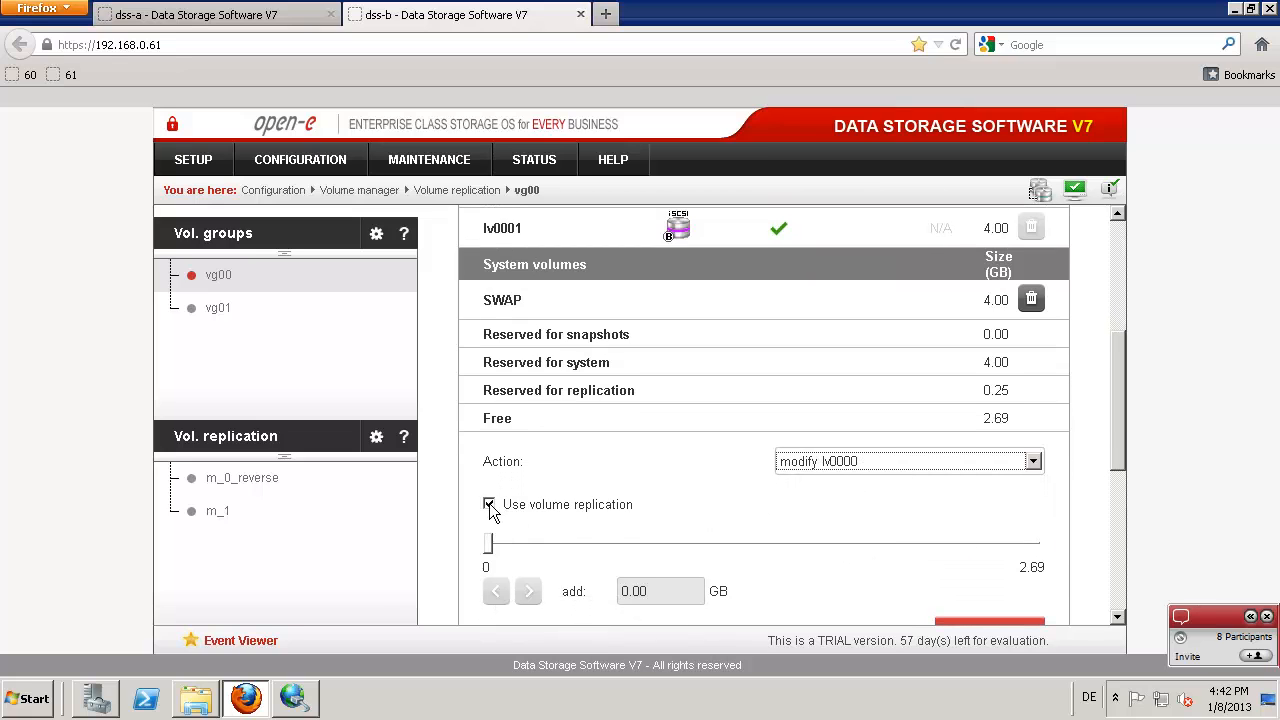
pyautogui.click(490, 504)
pyautogui.scroll(-1, 708, 489)
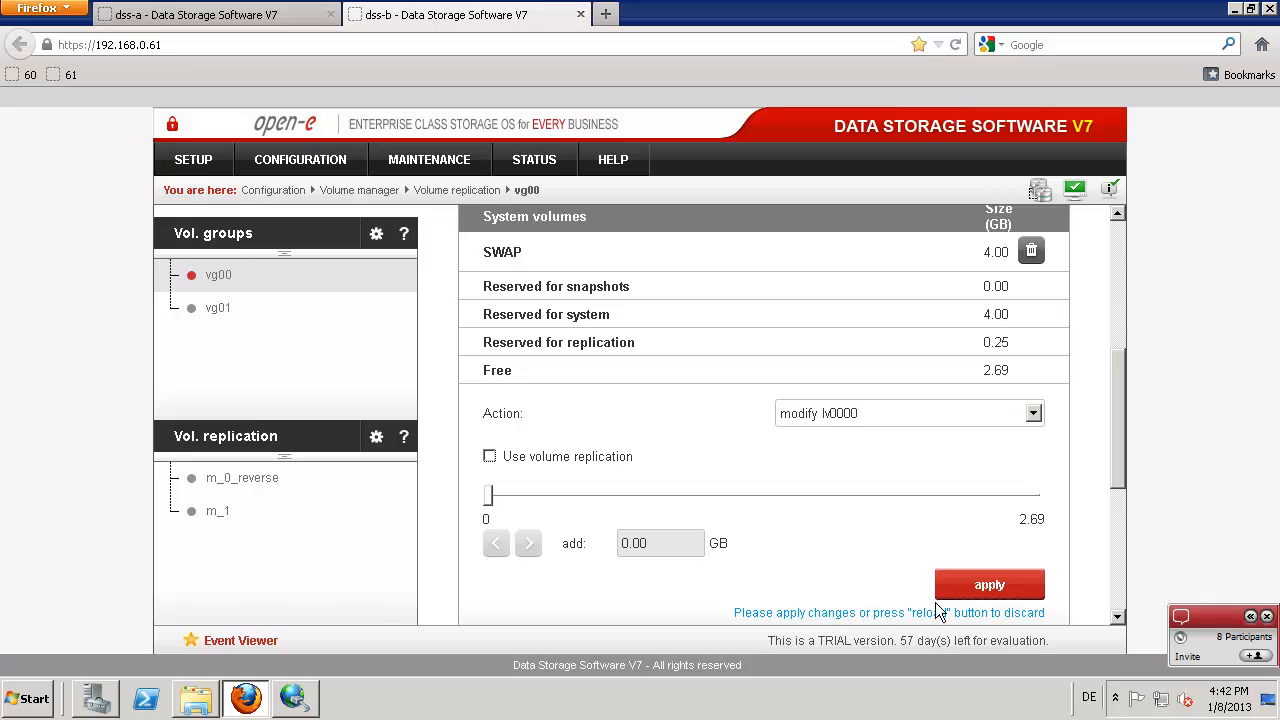
pyautogui.click(995, 586)
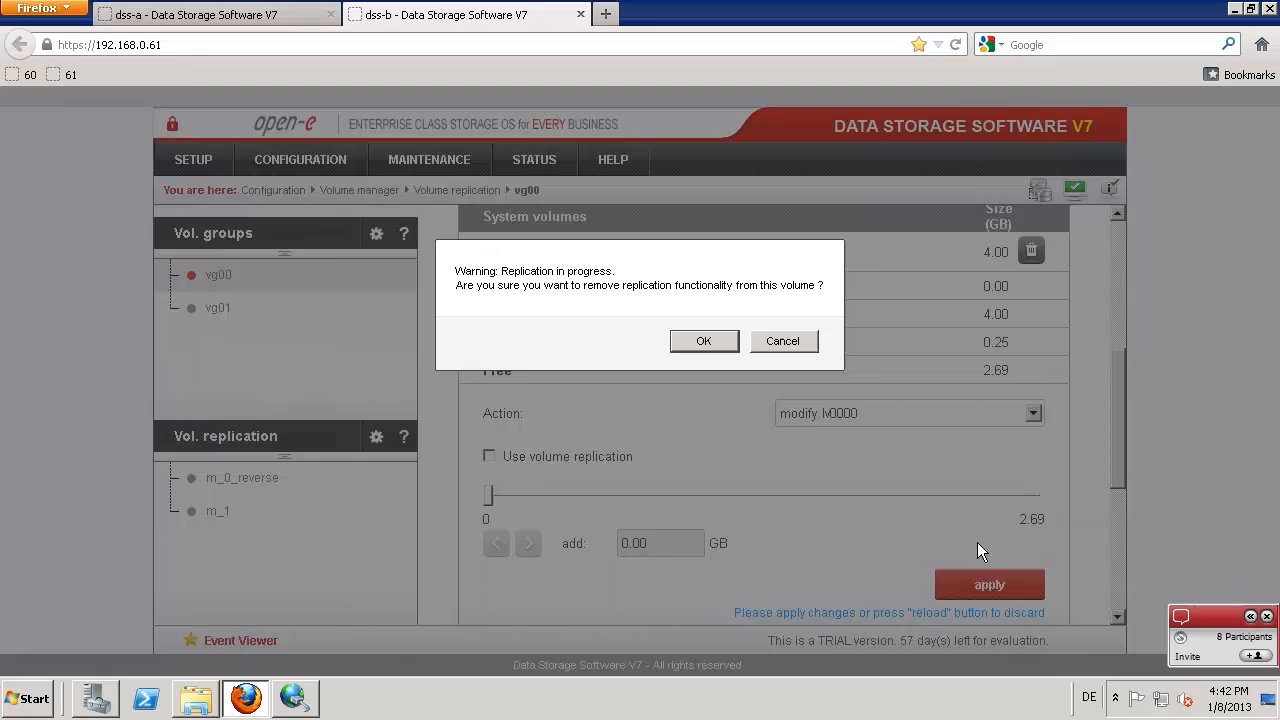
pyautogui.click(703, 341)
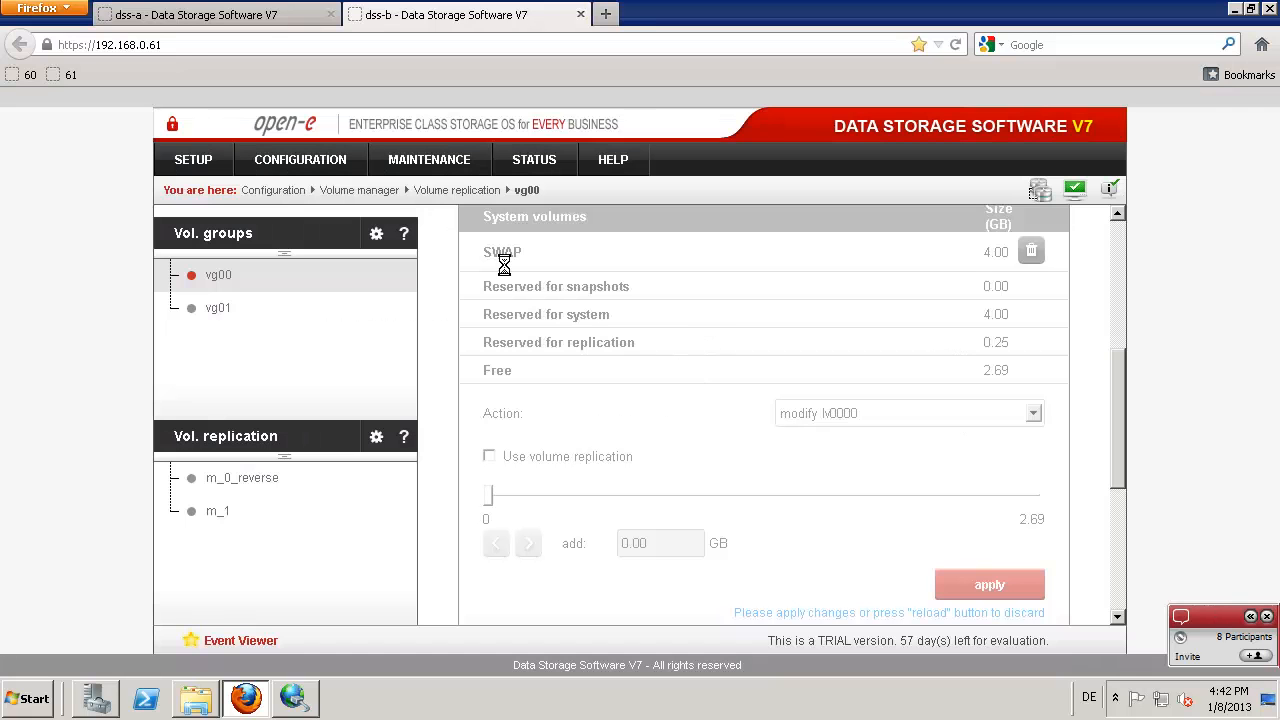
# Step: Switch to the dss-a server, open volume group vg00 and dismiss the system events notice
pyautogui.click(197, 20)
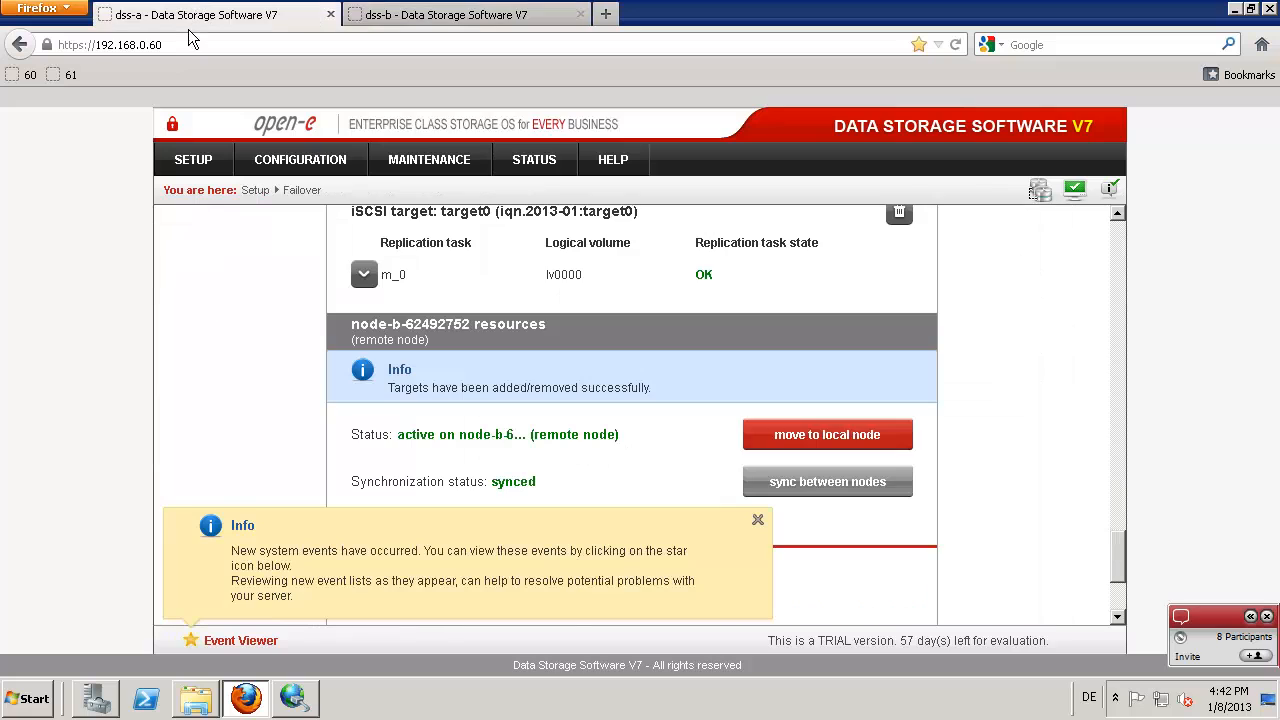
pyautogui.click(283, 159)
pyautogui.moveTo(312, 193)
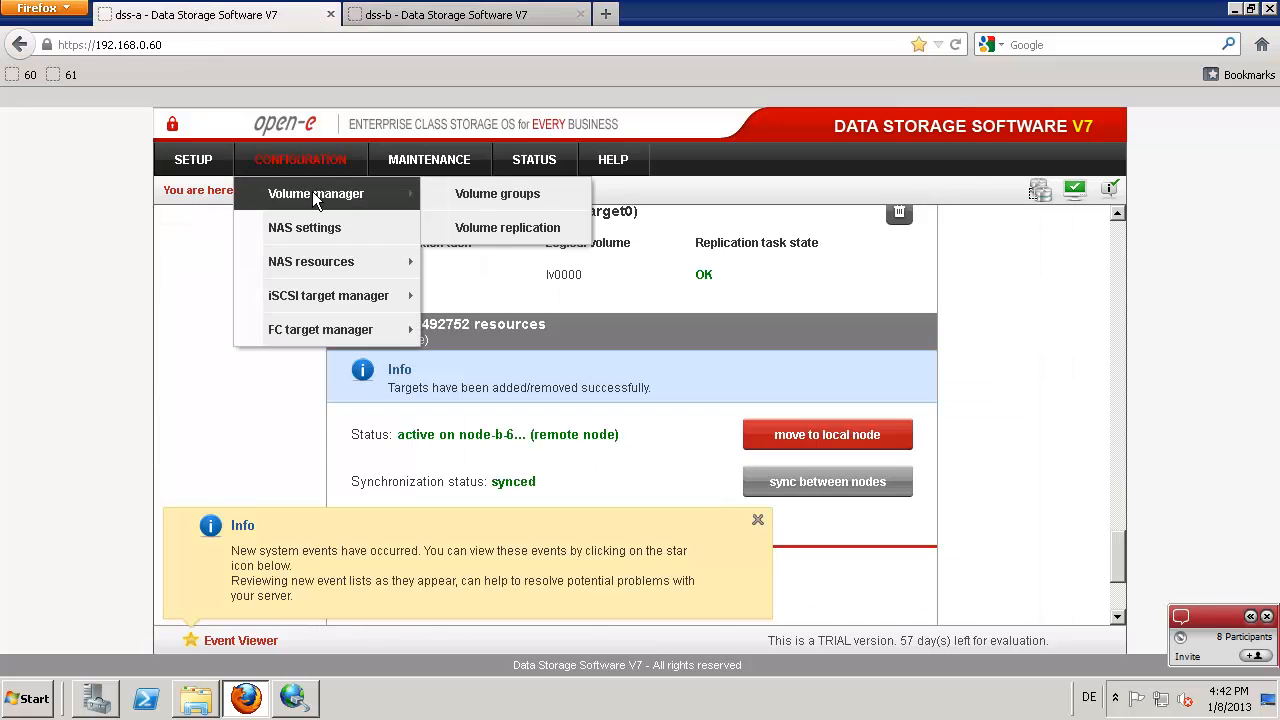
pyautogui.click(501, 196)
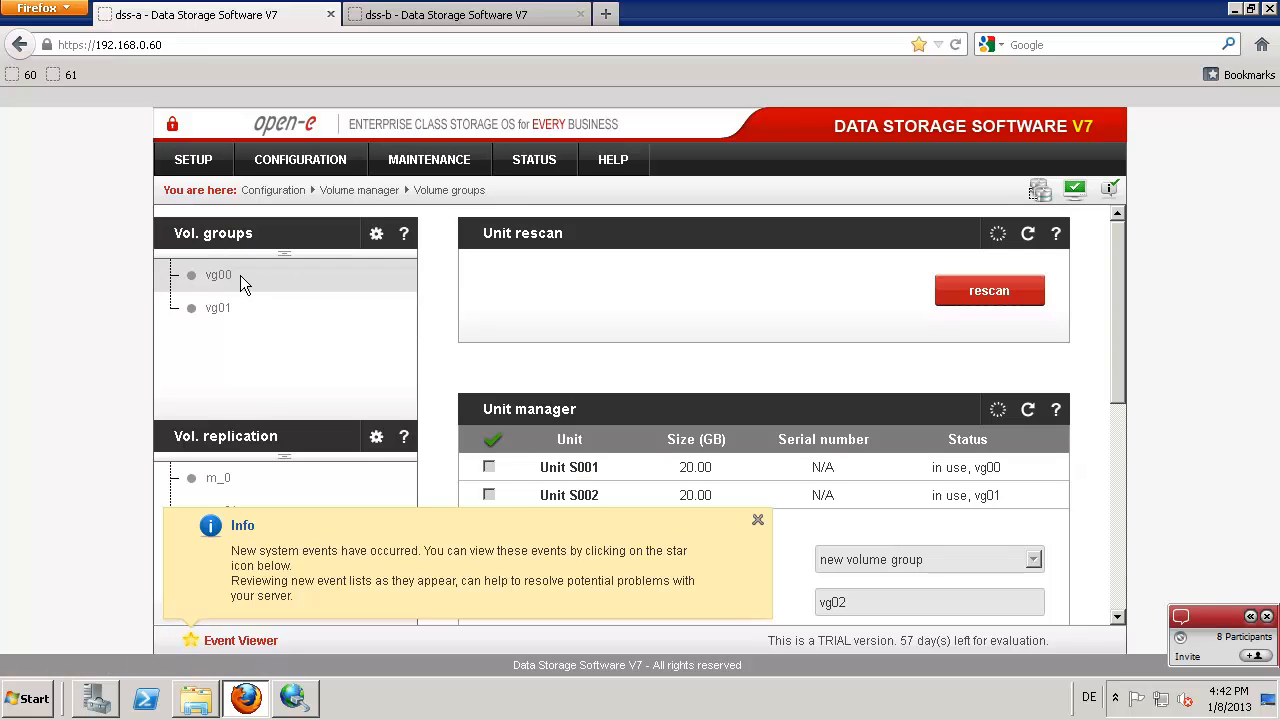
pyautogui.click(240, 275)
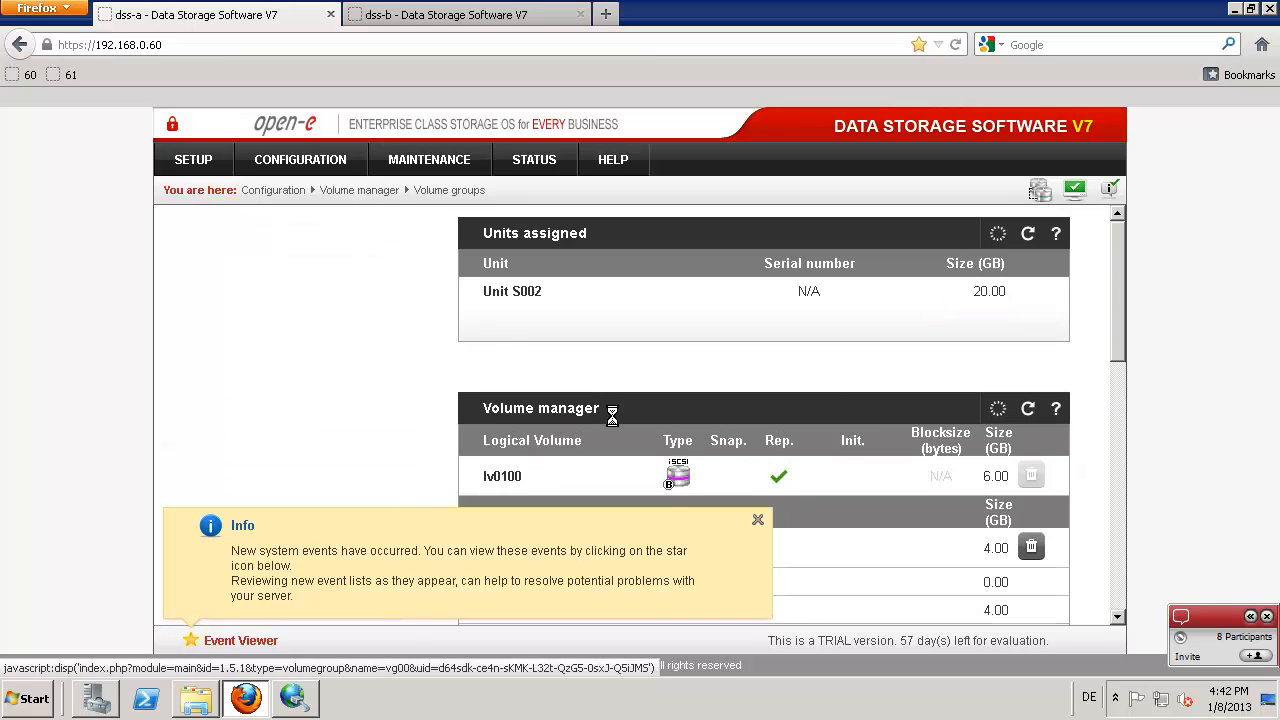
pyautogui.click(757, 521)
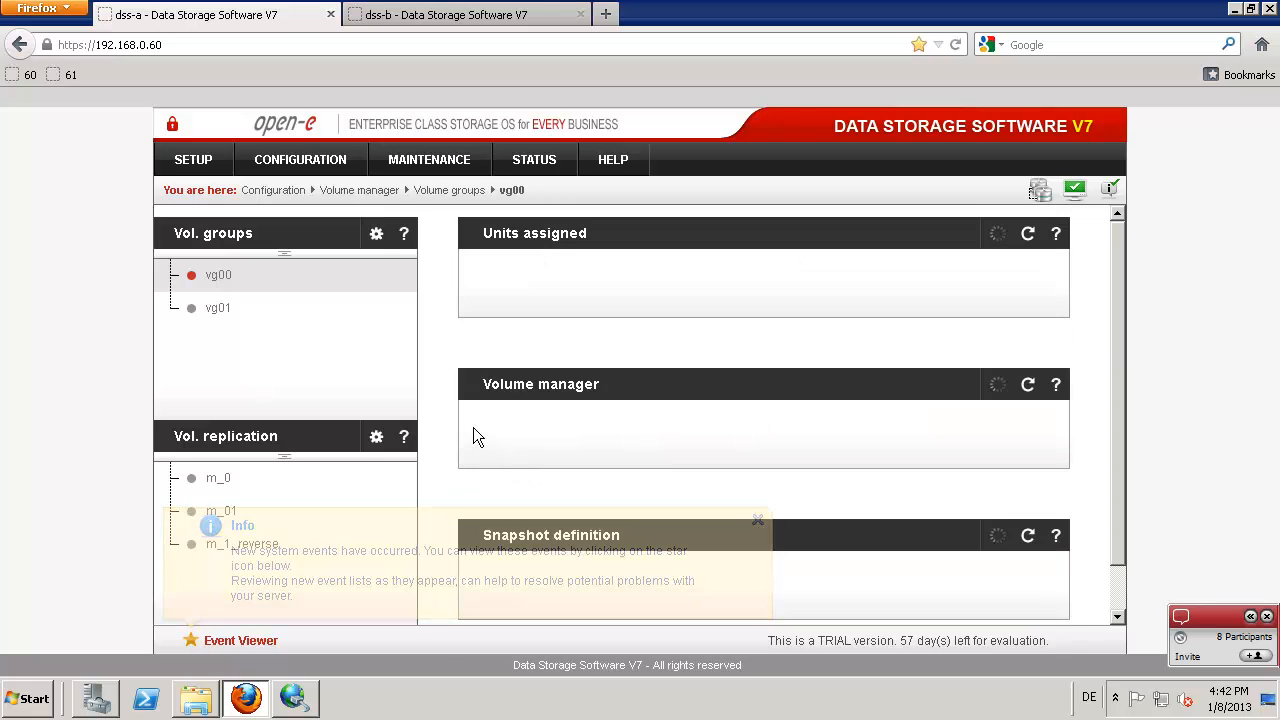
pyautogui.scroll(-2, 431, 408)
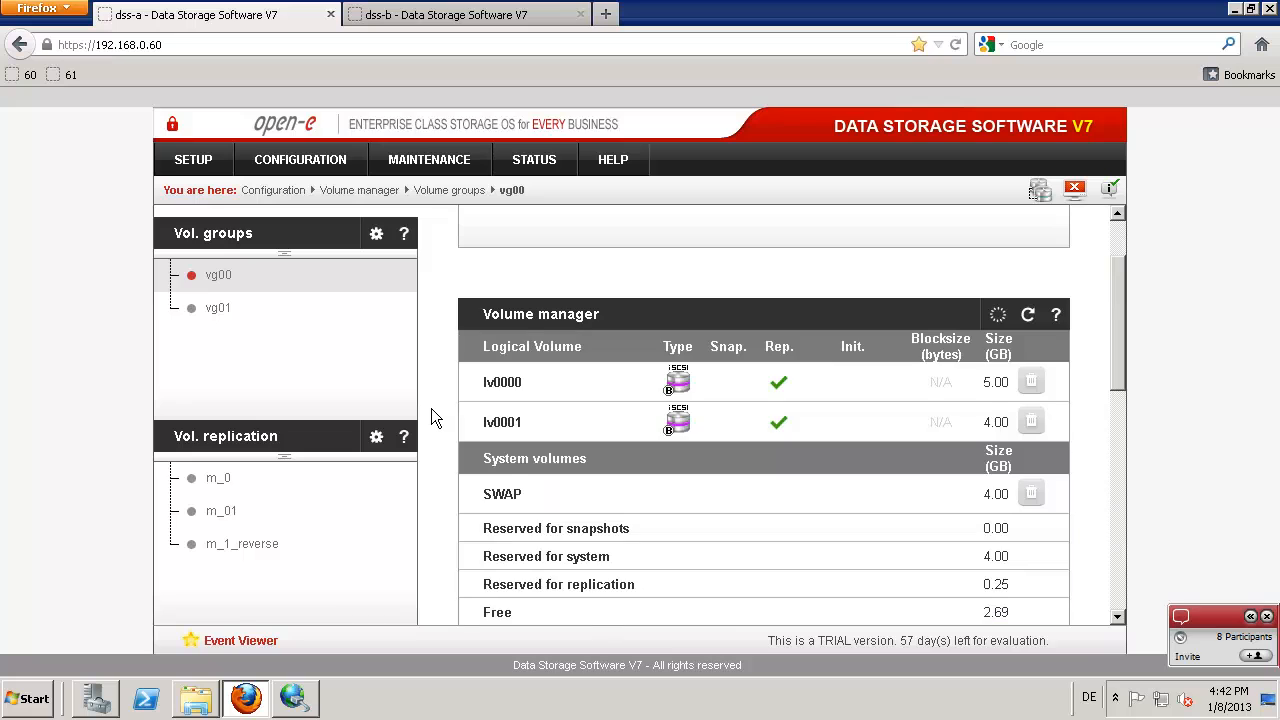
pyautogui.scroll(-4, 431, 407)
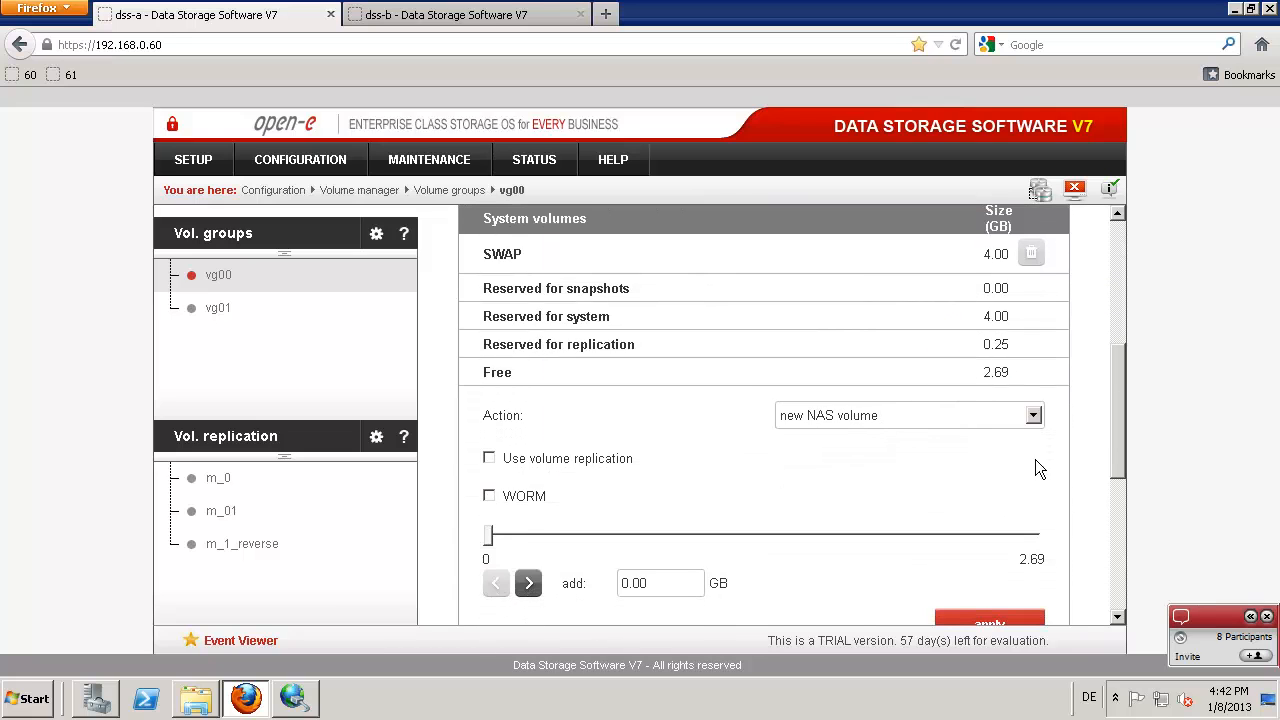
# Step: Disable volume replication for logical volume lv0001 in vg00 on dss-a and confirm the removal
pyautogui.click(1035, 414)
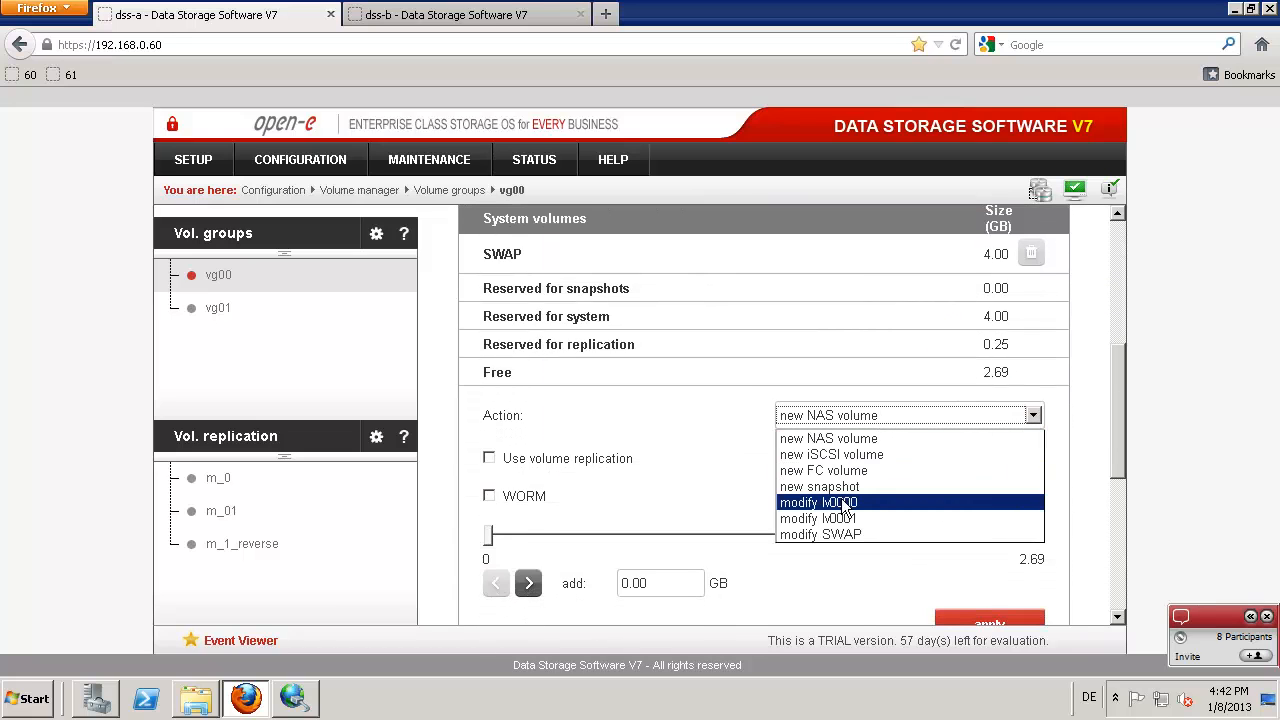
pyautogui.click(841, 498)
pyautogui.click(1034, 415)
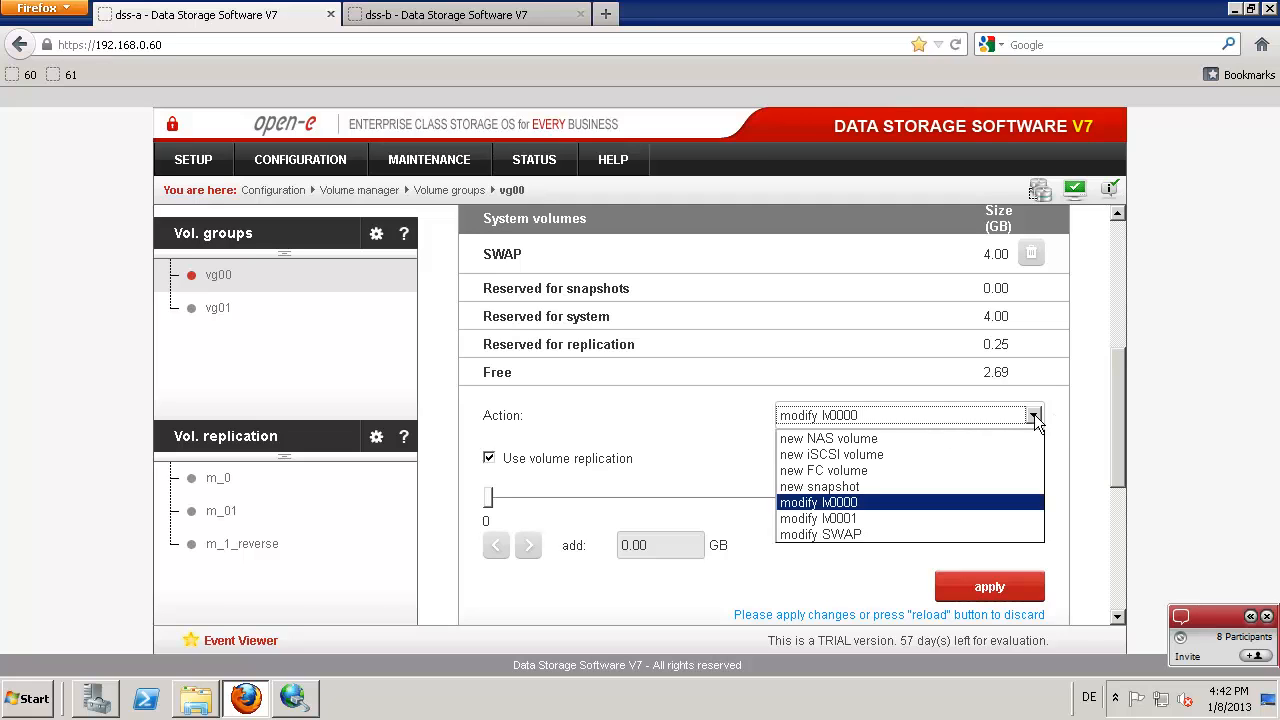
pyautogui.click(849, 519)
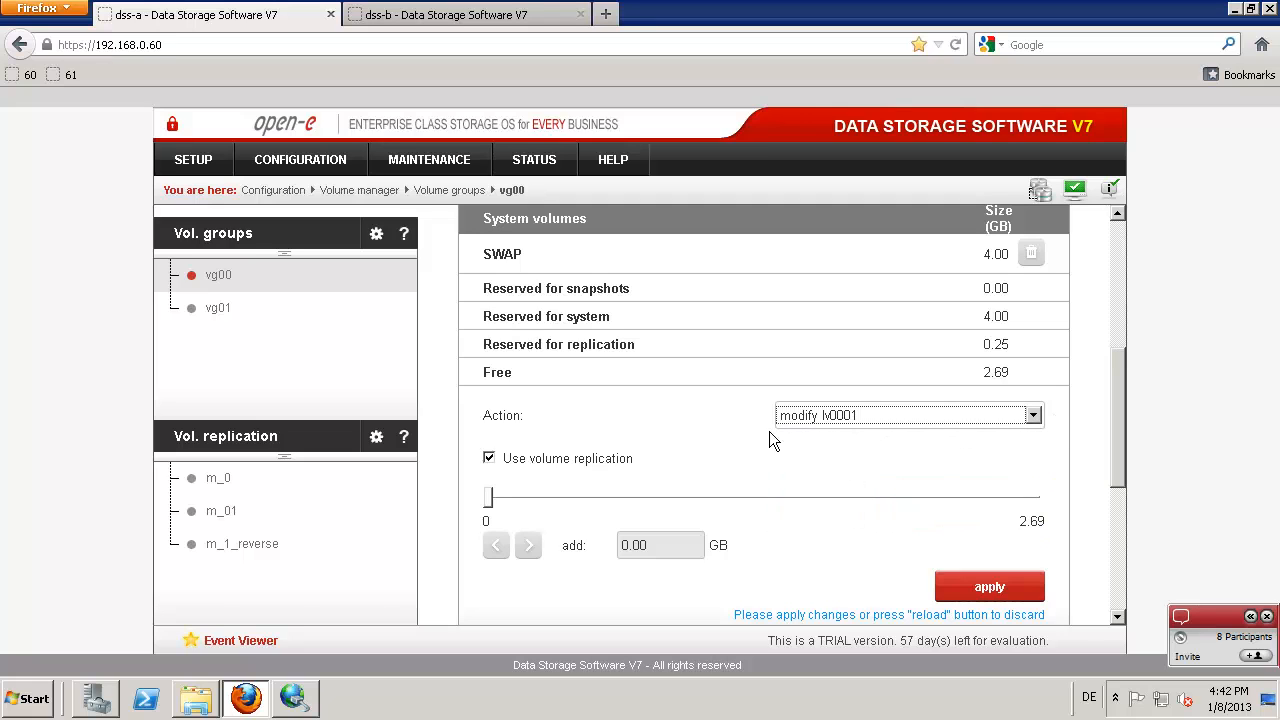
pyautogui.click(489, 458)
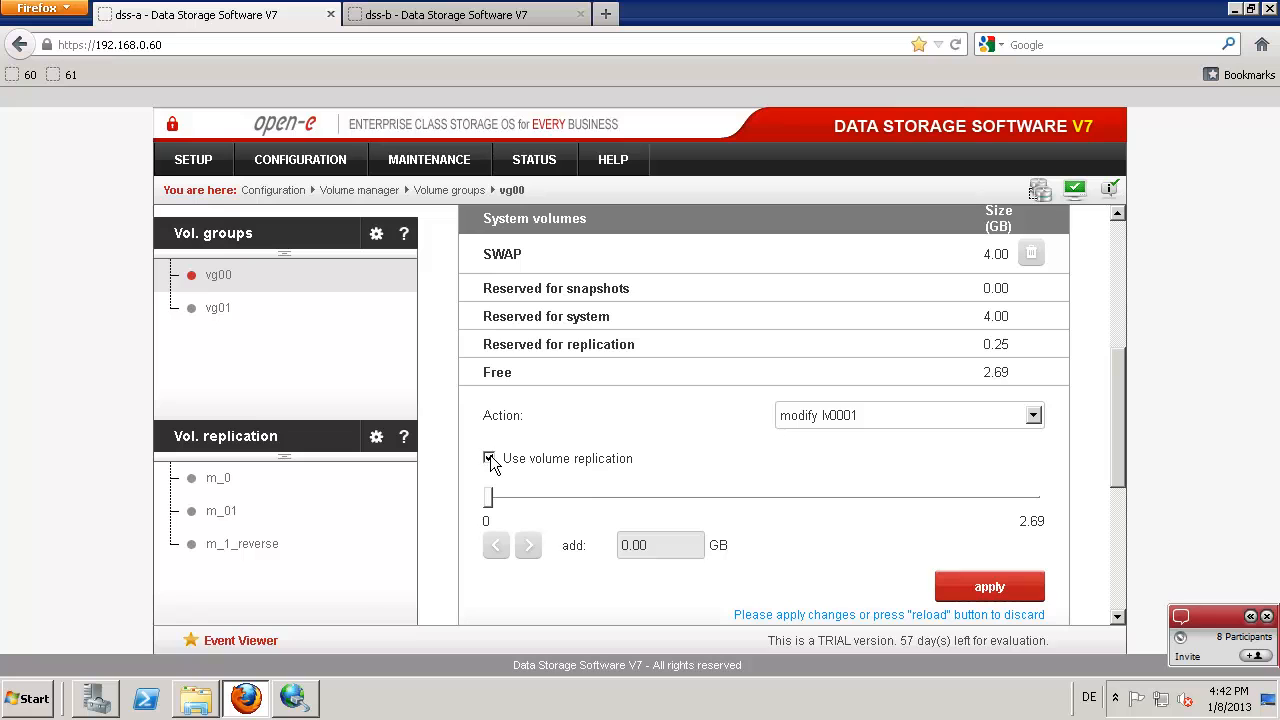
pyautogui.click(1003, 588)
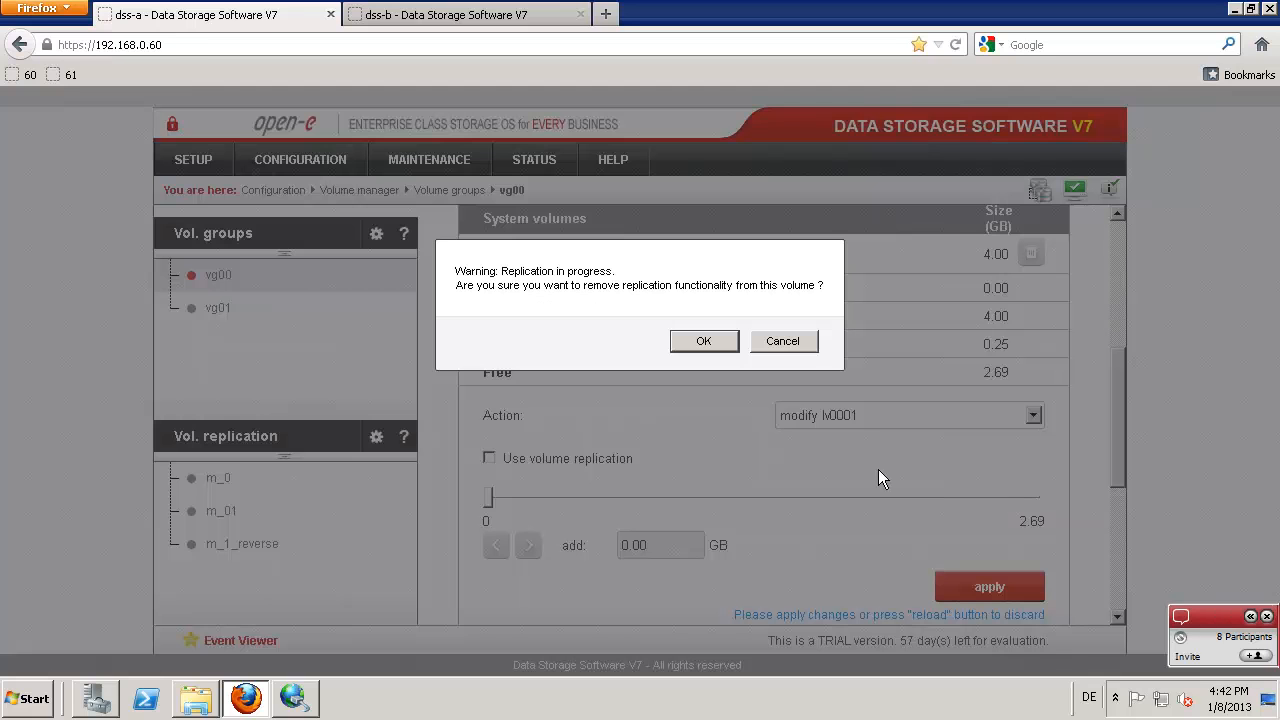
pyautogui.click(708, 340)
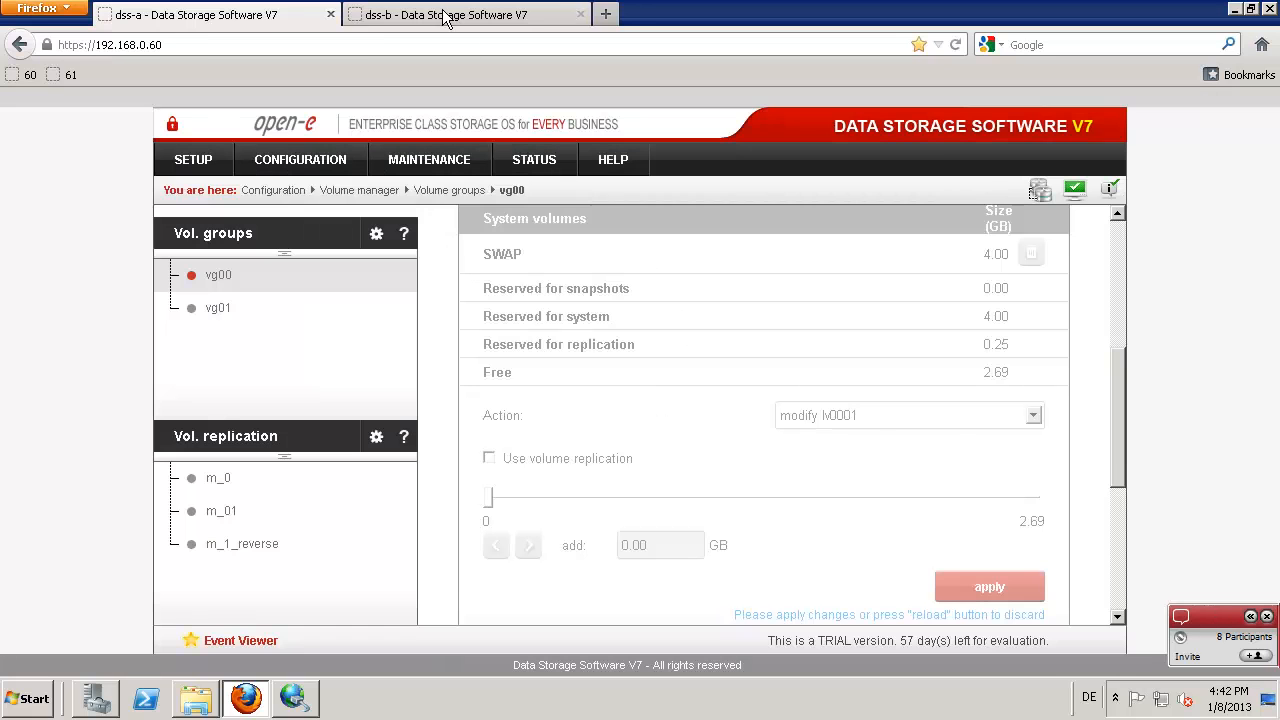
# Step: Reload the vg00 volume manager on dss-b, then examine the replication status of the logical volumes in vg00 on dss-a
pyautogui.click(447, 15)
pyautogui.scroll(3, 891, 372)
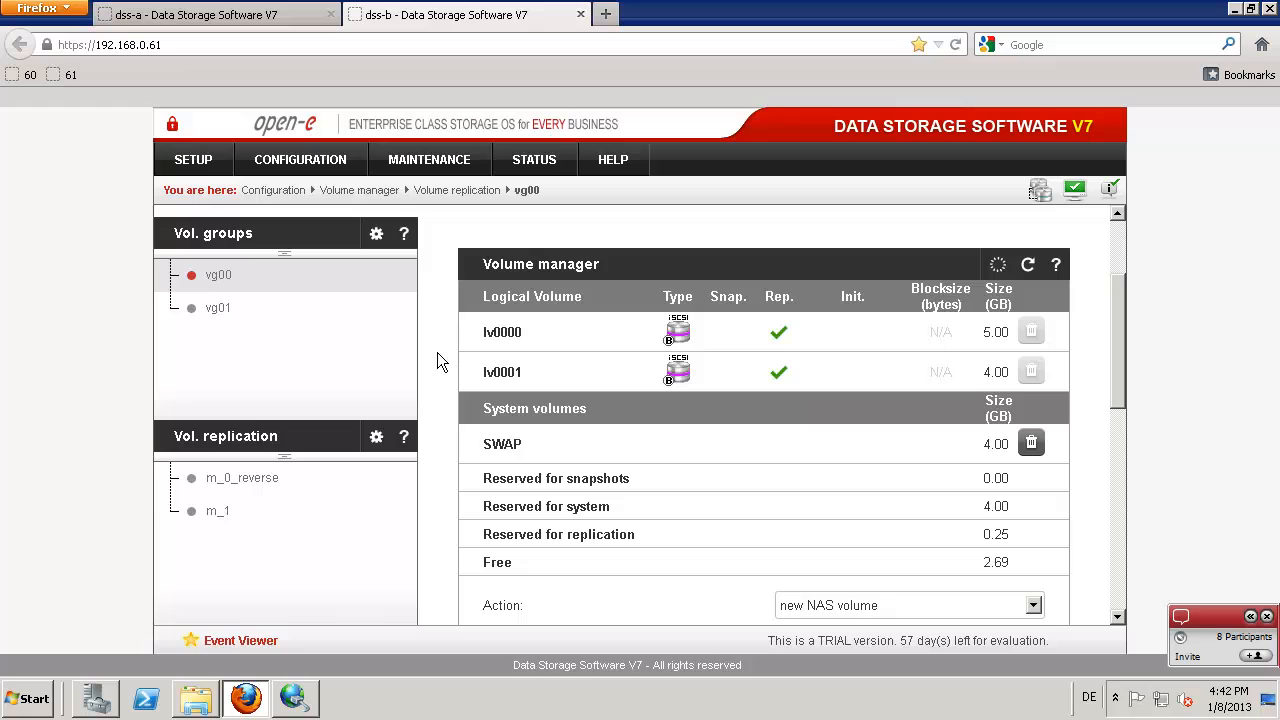
pyautogui.click(1026, 268)
pyautogui.click(240, 16)
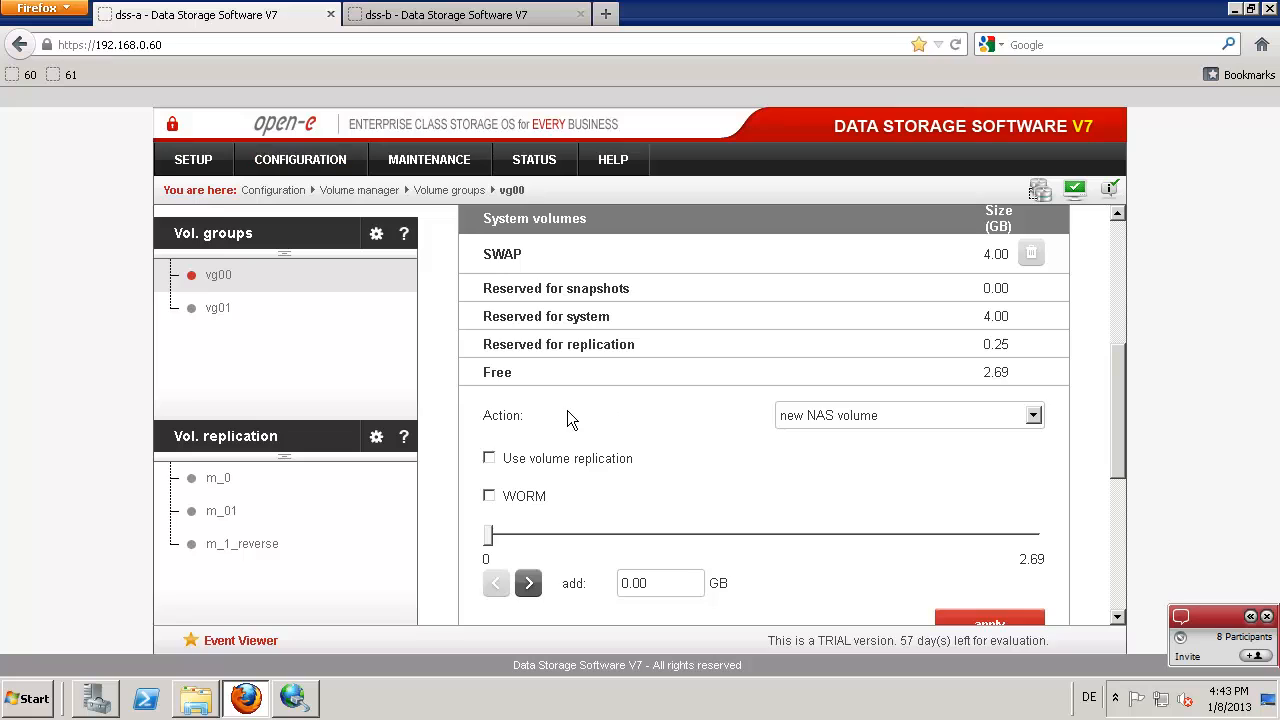
pyautogui.scroll(1, 567, 412)
pyautogui.scroll(3, 567, 412)
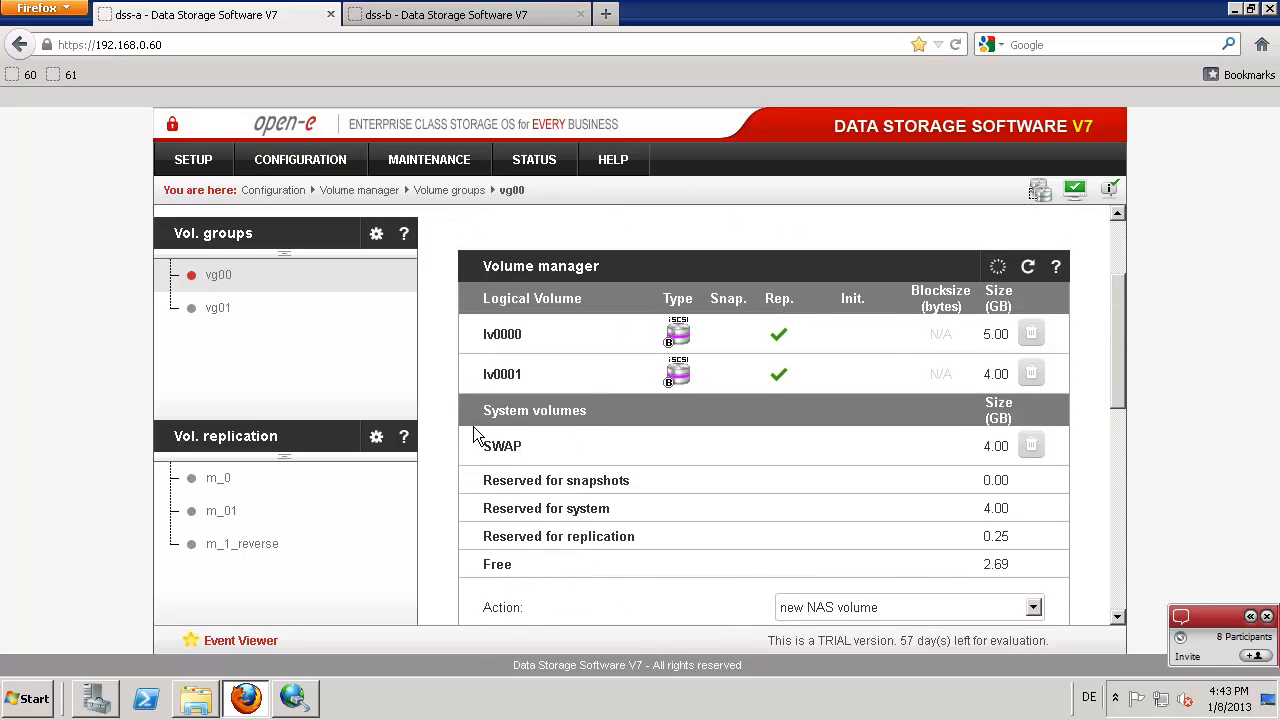
pyautogui.scroll(-1, 446, 436)
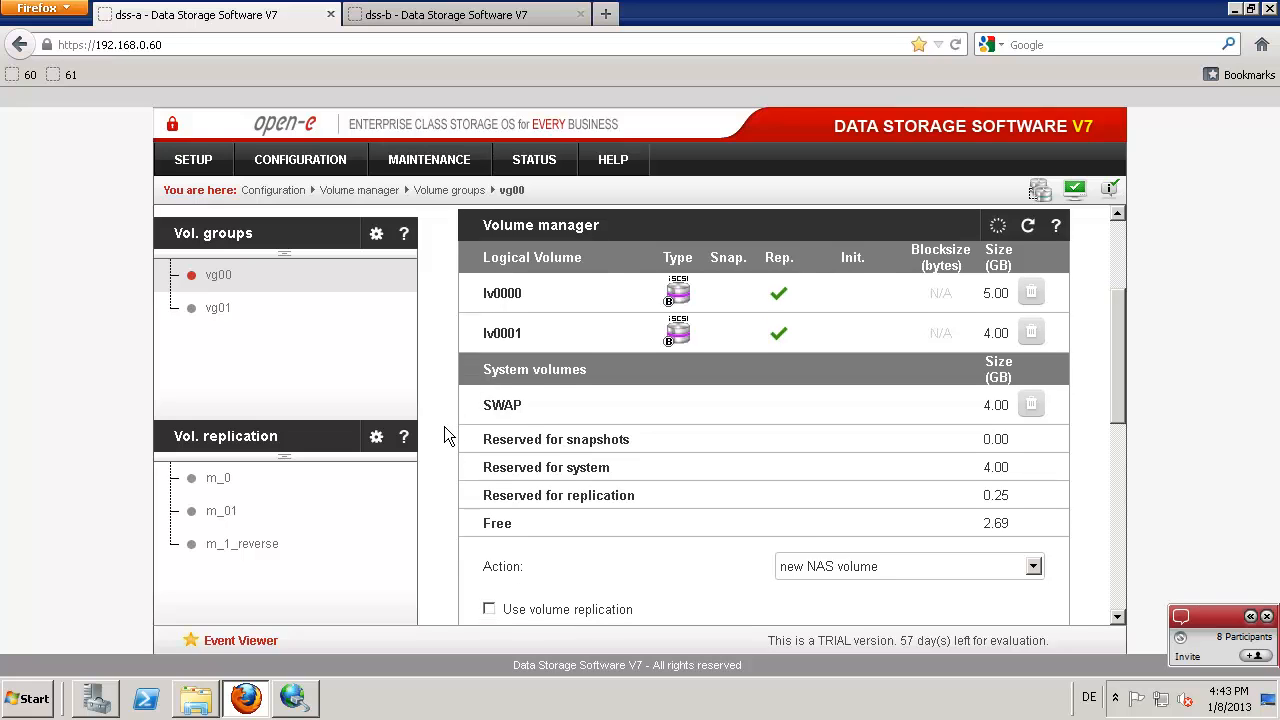
pyautogui.scroll(-5, 446, 436)
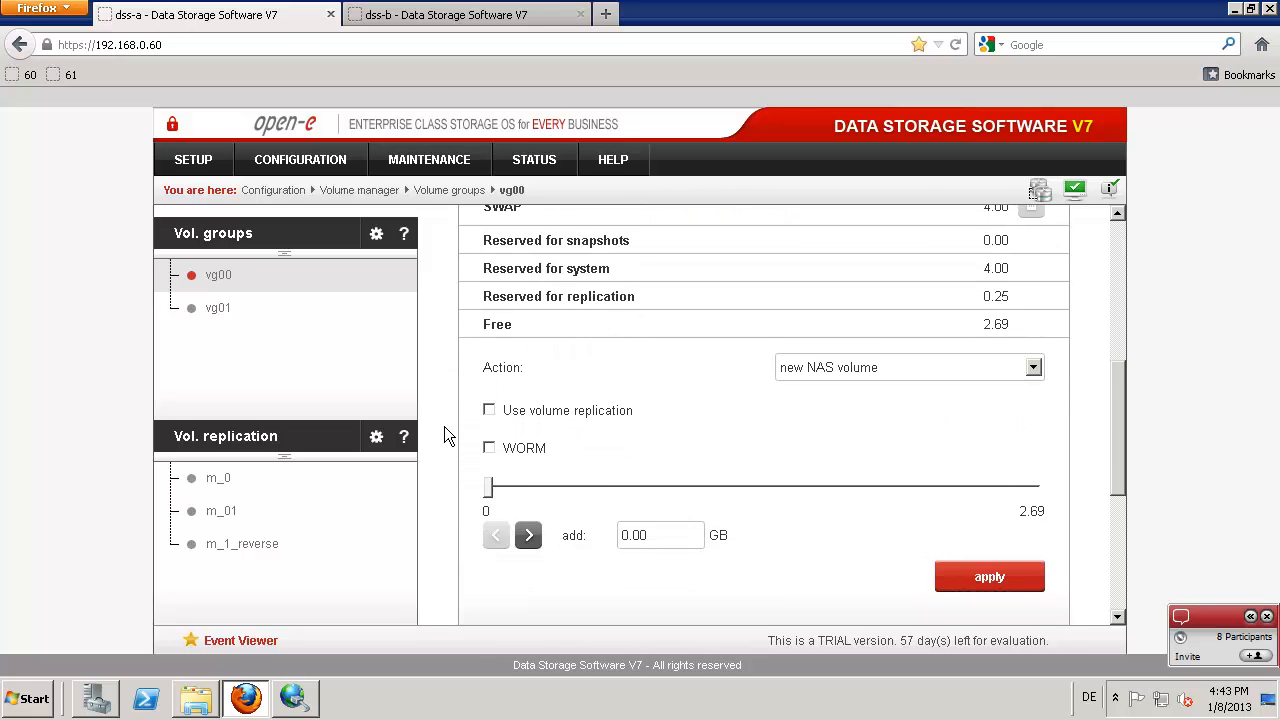
pyautogui.scroll(-2, 446, 436)
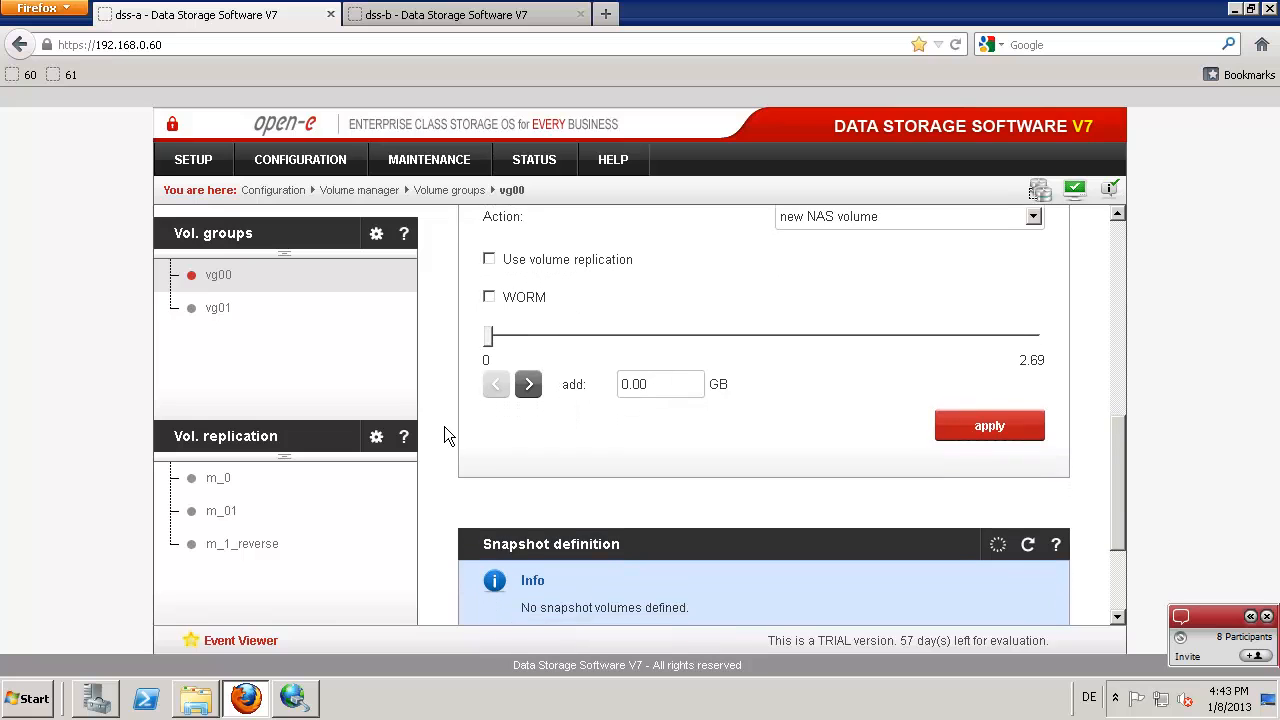
pyautogui.scroll(4, 446, 436)
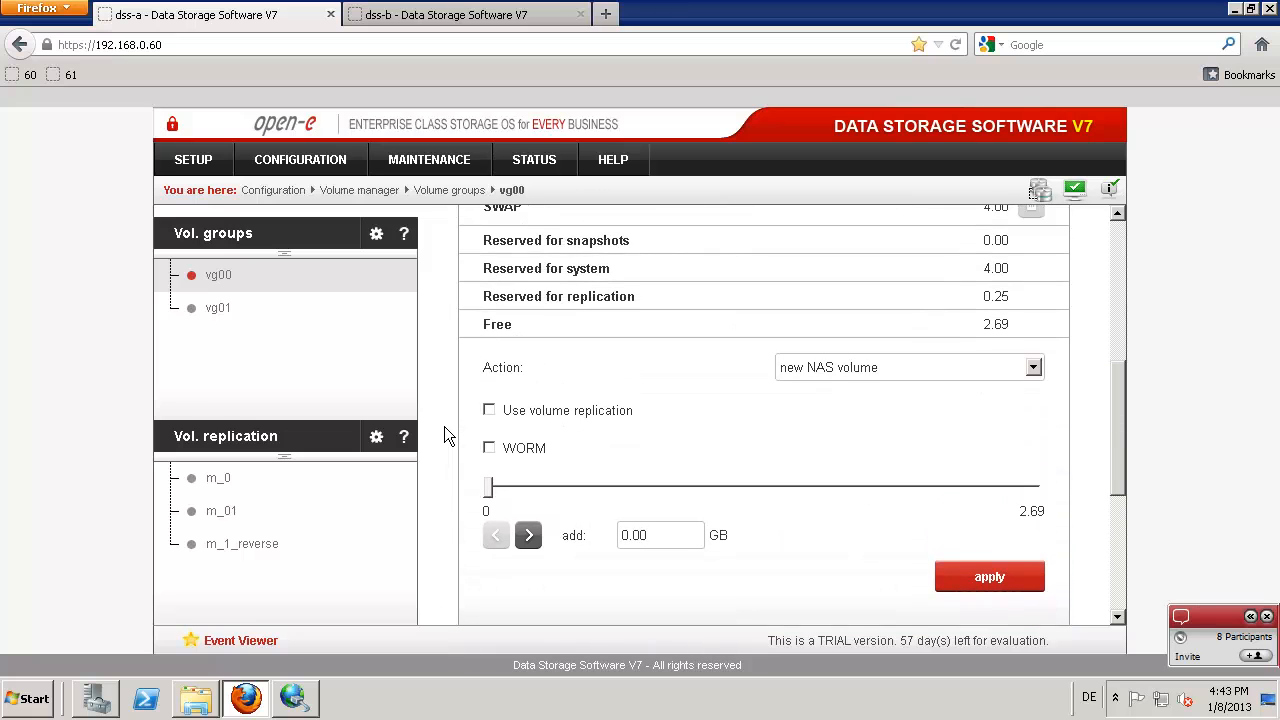
pyautogui.scroll(2, 446, 436)
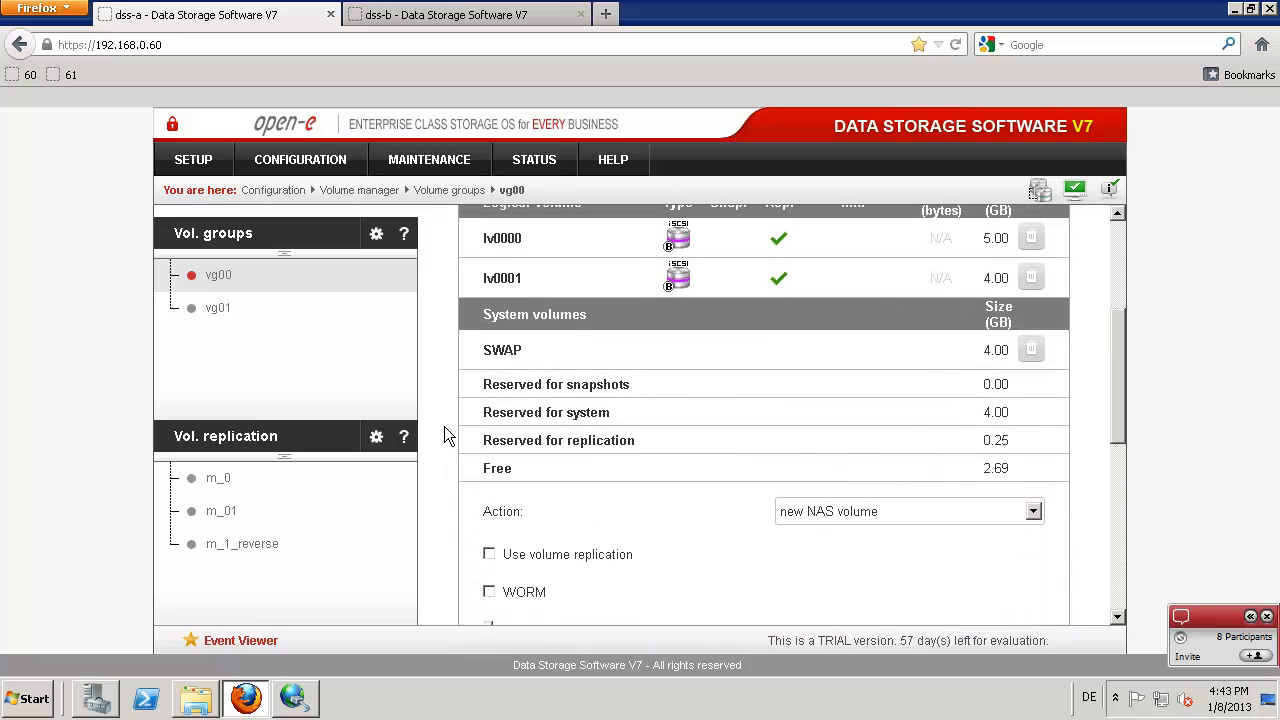
pyautogui.scroll(1, 446, 436)
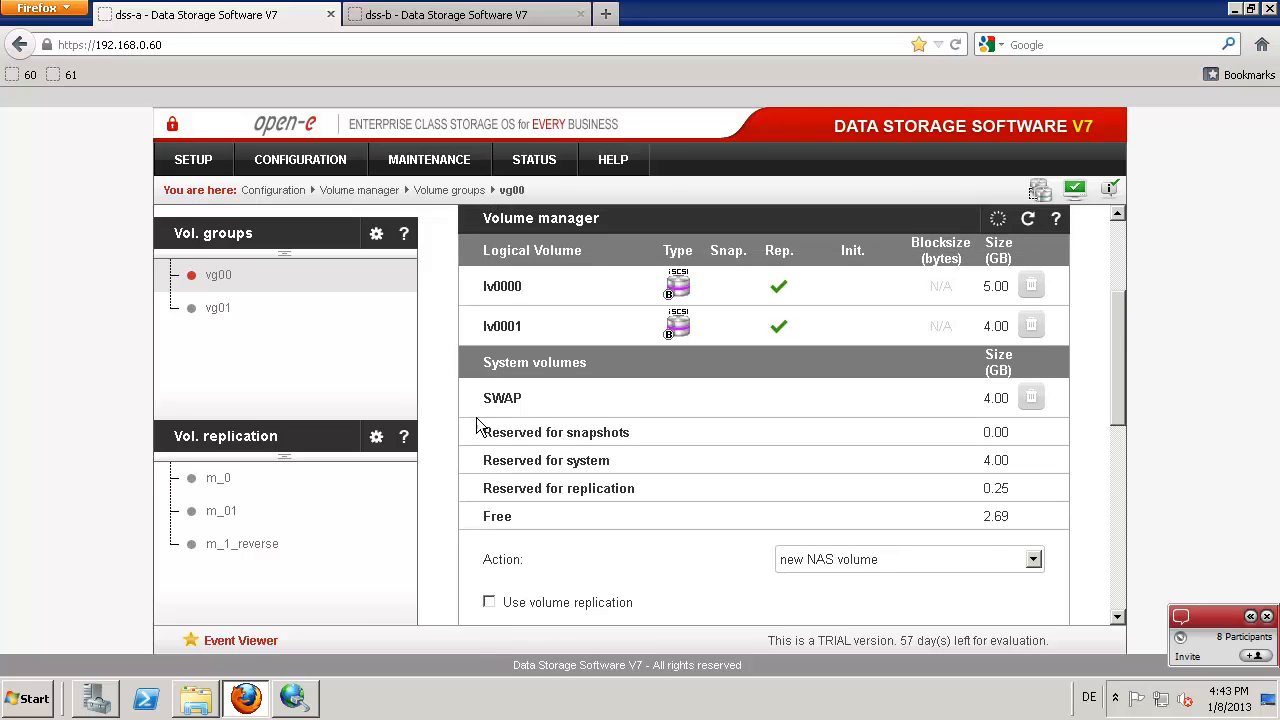
# Step: Disable volume replication for logical volume lv0001 in vg00 on dss-b and accept the brief access interruption
pyautogui.click(437, 16)
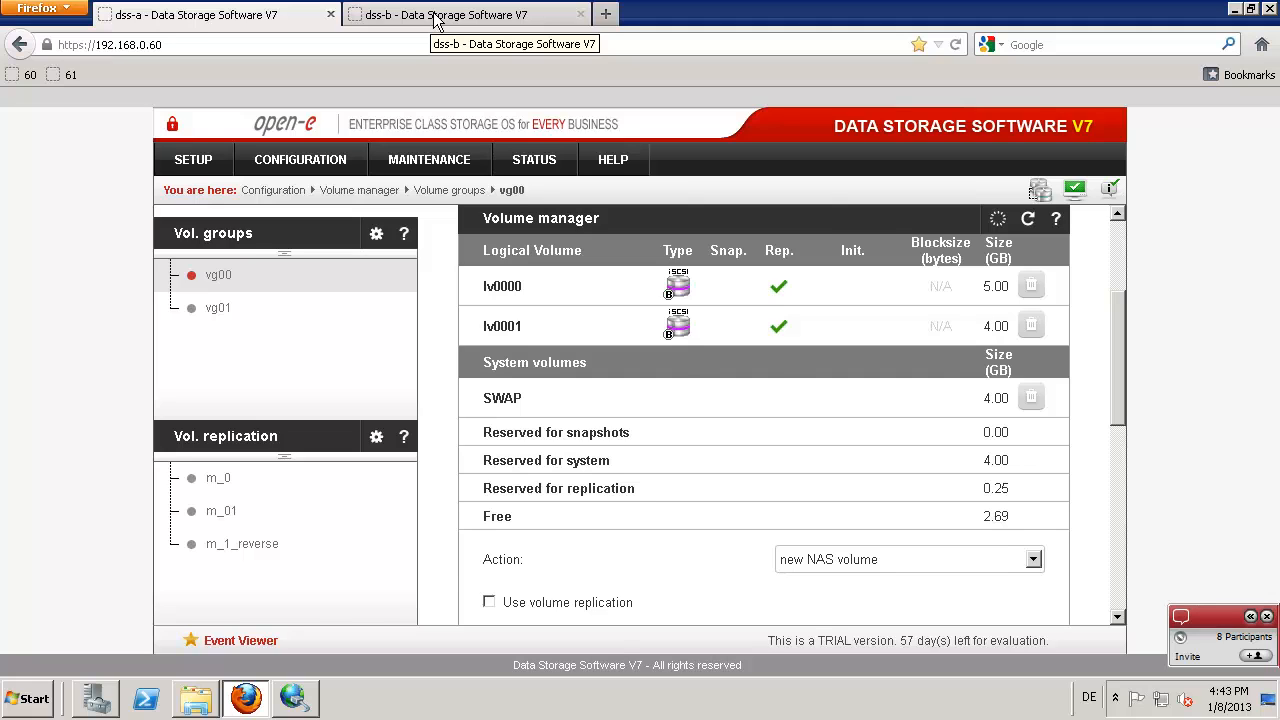
pyautogui.scroll(-1, 771, 517)
pyautogui.scroll(-2, 785, 520)
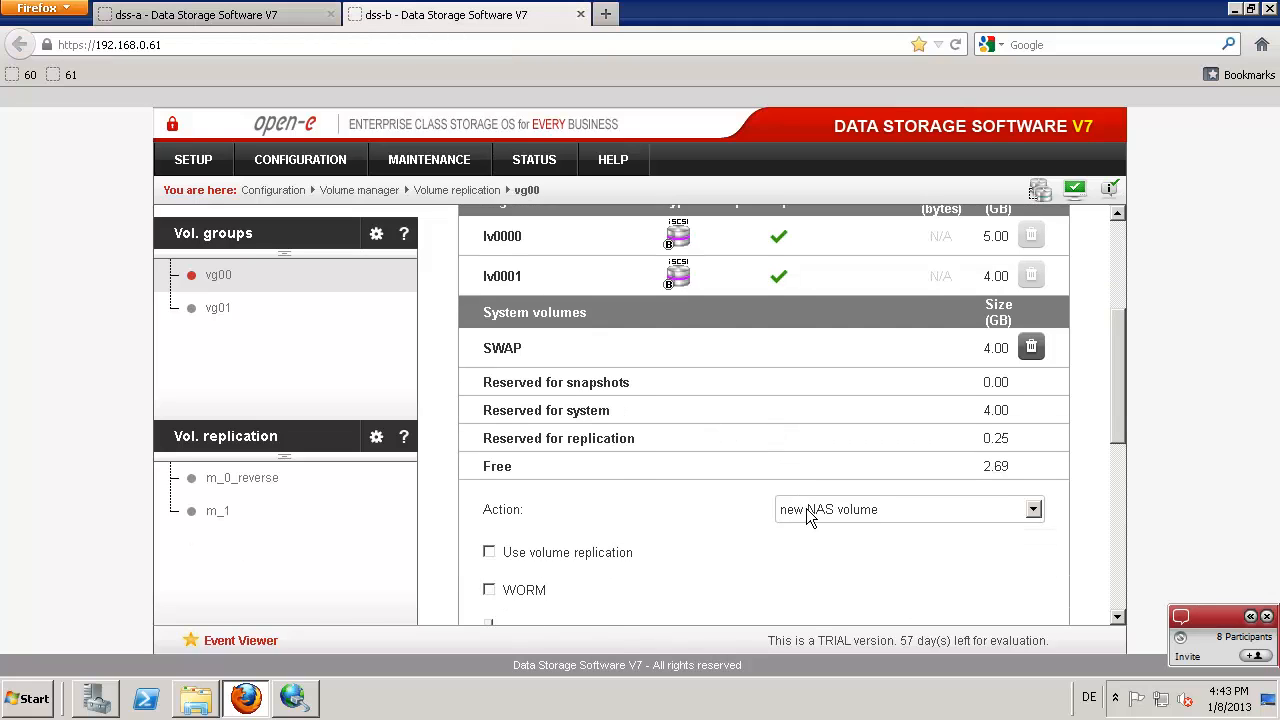
pyautogui.click(1034, 464)
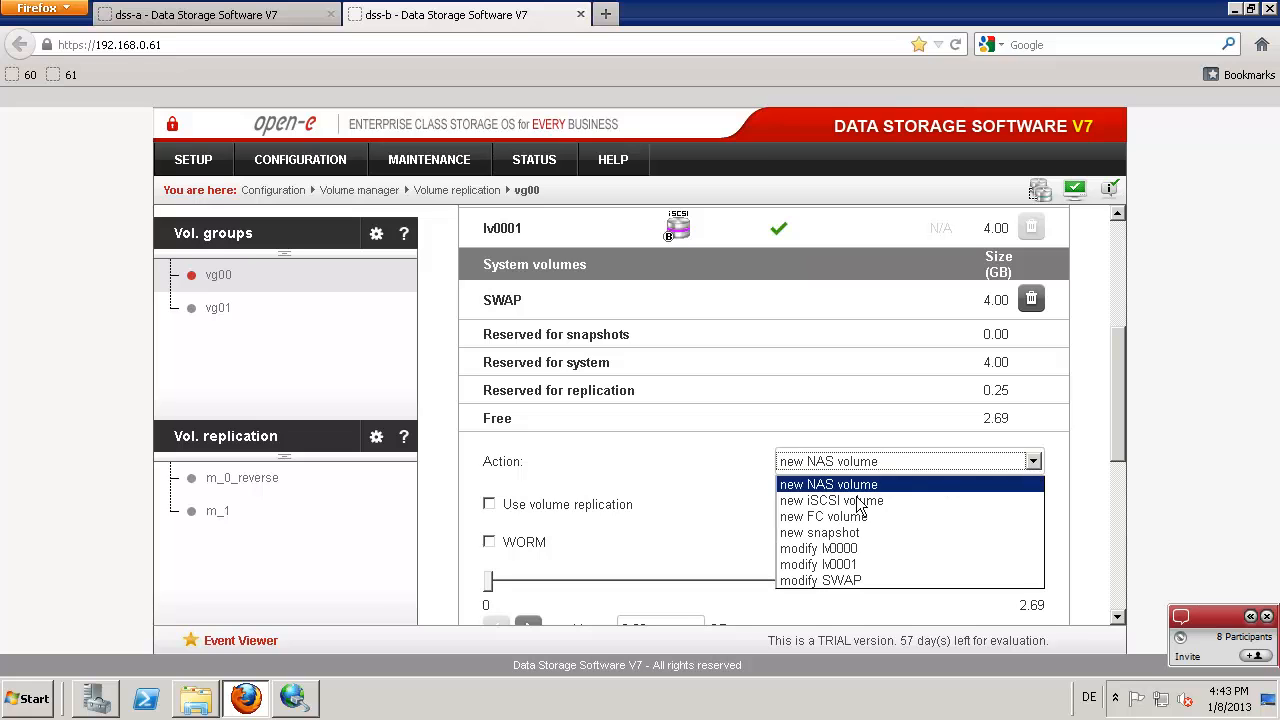
pyautogui.click(839, 564)
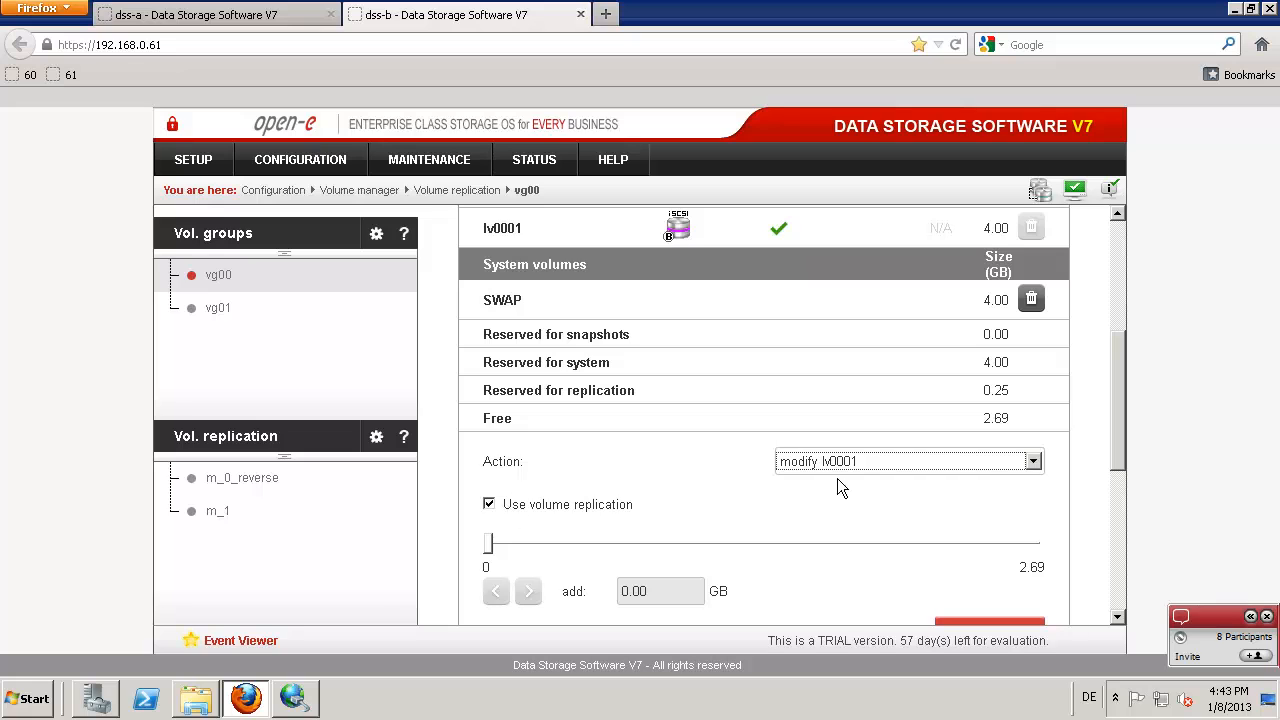
pyautogui.scroll(-2, 878, 529)
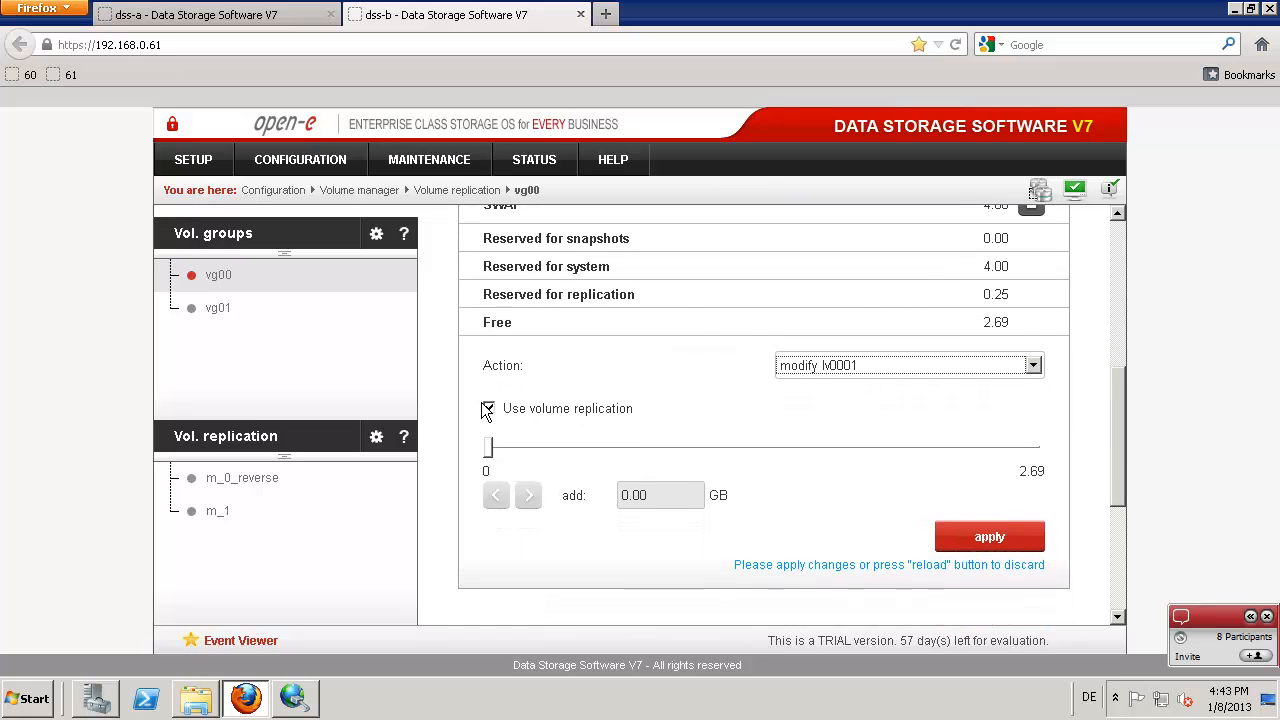
pyautogui.click(489, 409)
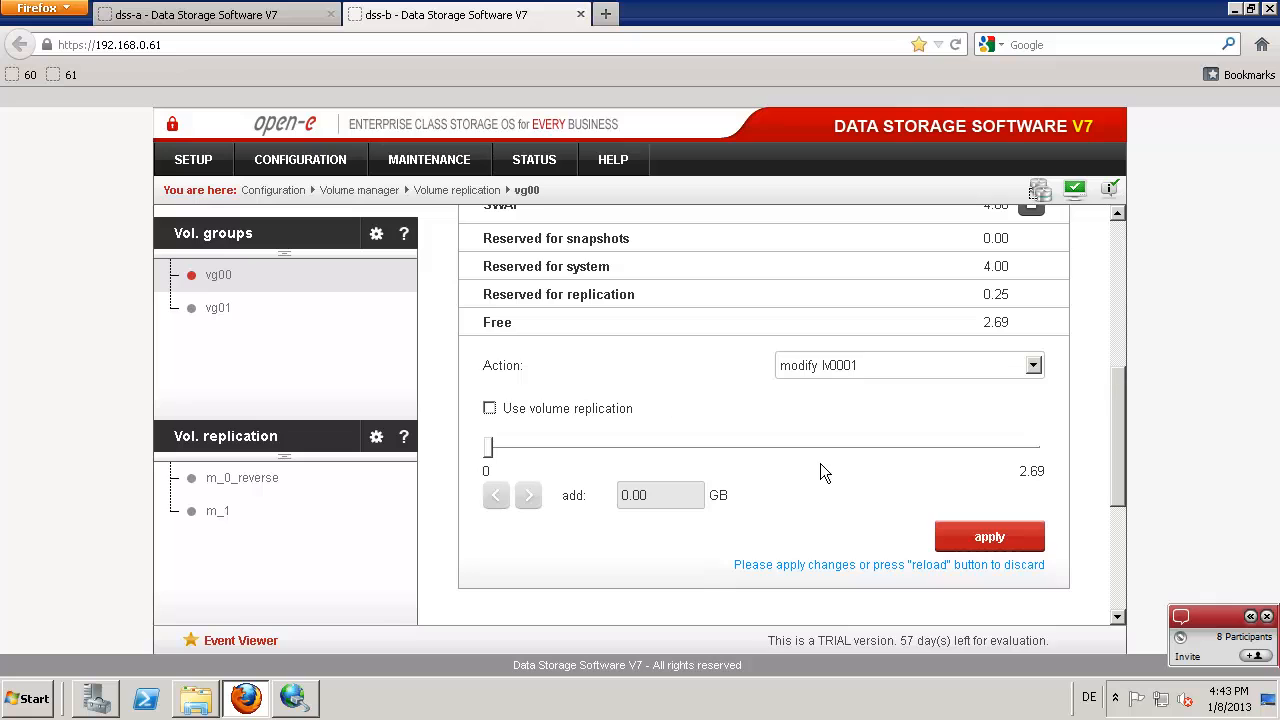
pyautogui.click(989, 537)
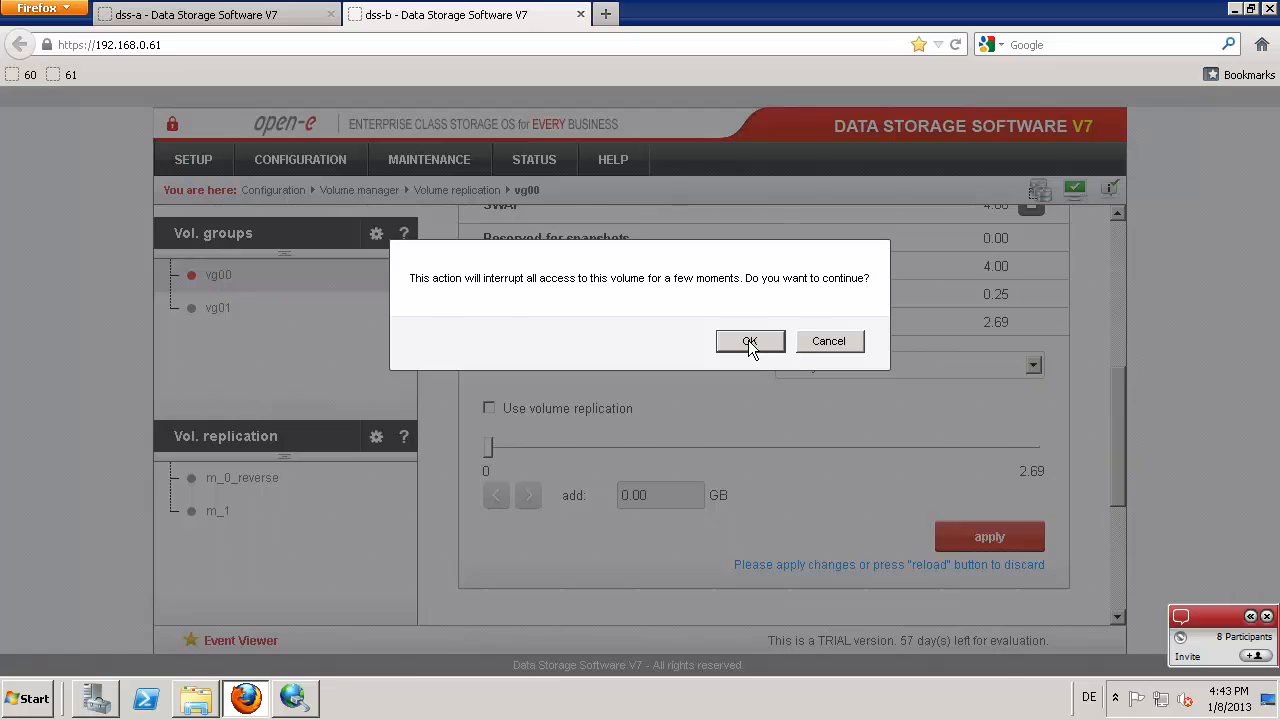
pyautogui.click(748, 340)
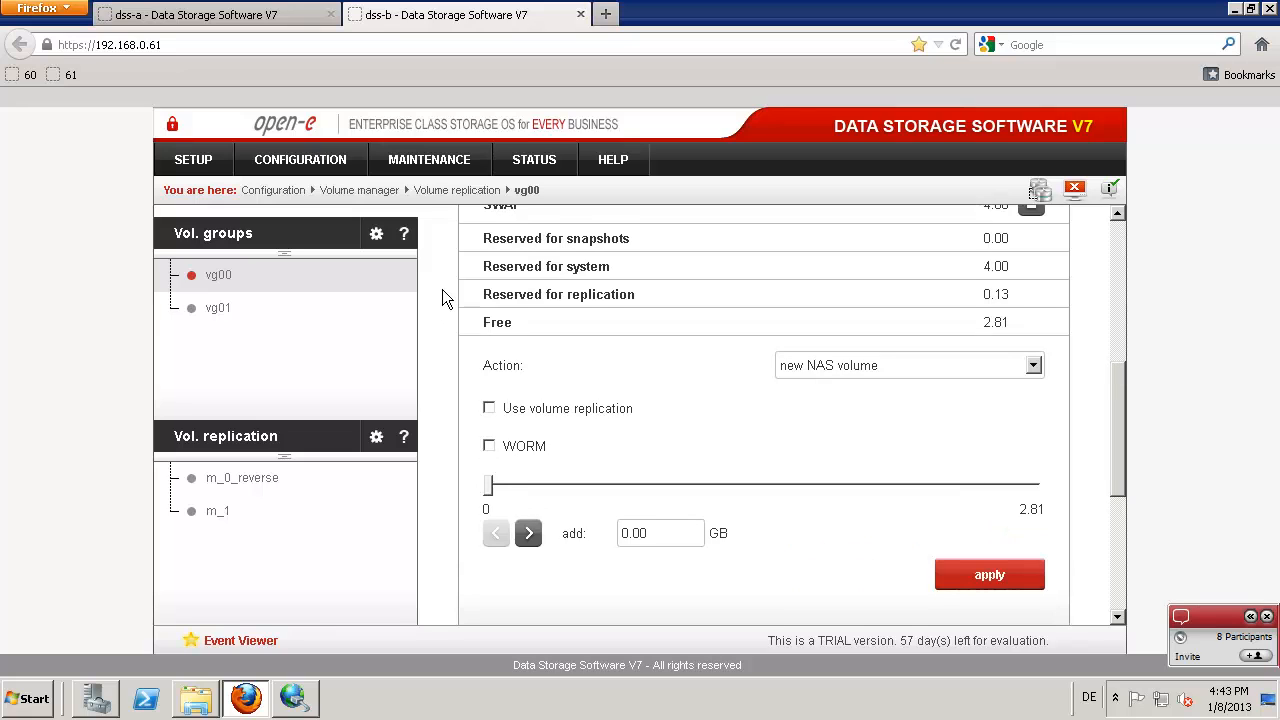
pyautogui.scroll(3, 442, 289)
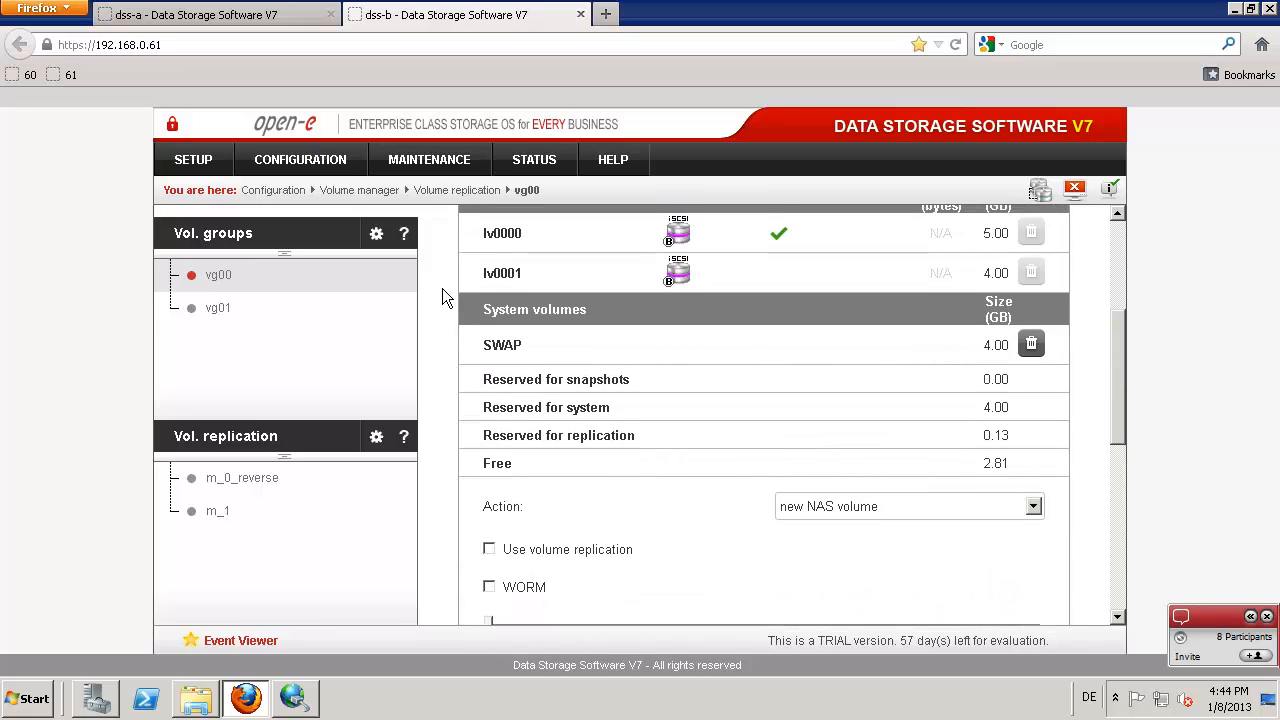
pyautogui.scroll(2, 442, 288)
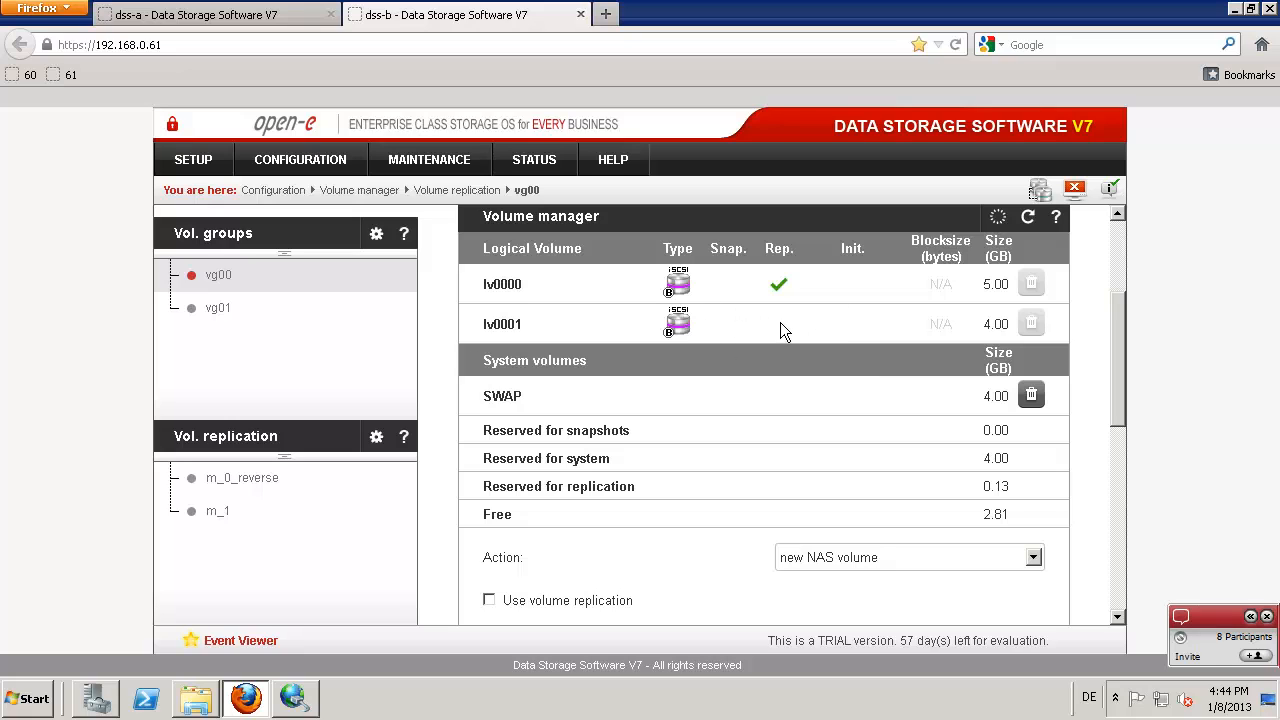
# Step: Try again to remove volume replication from logical volume lv0001 in vg00 on dss-a
pyautogui.click(207, 14)
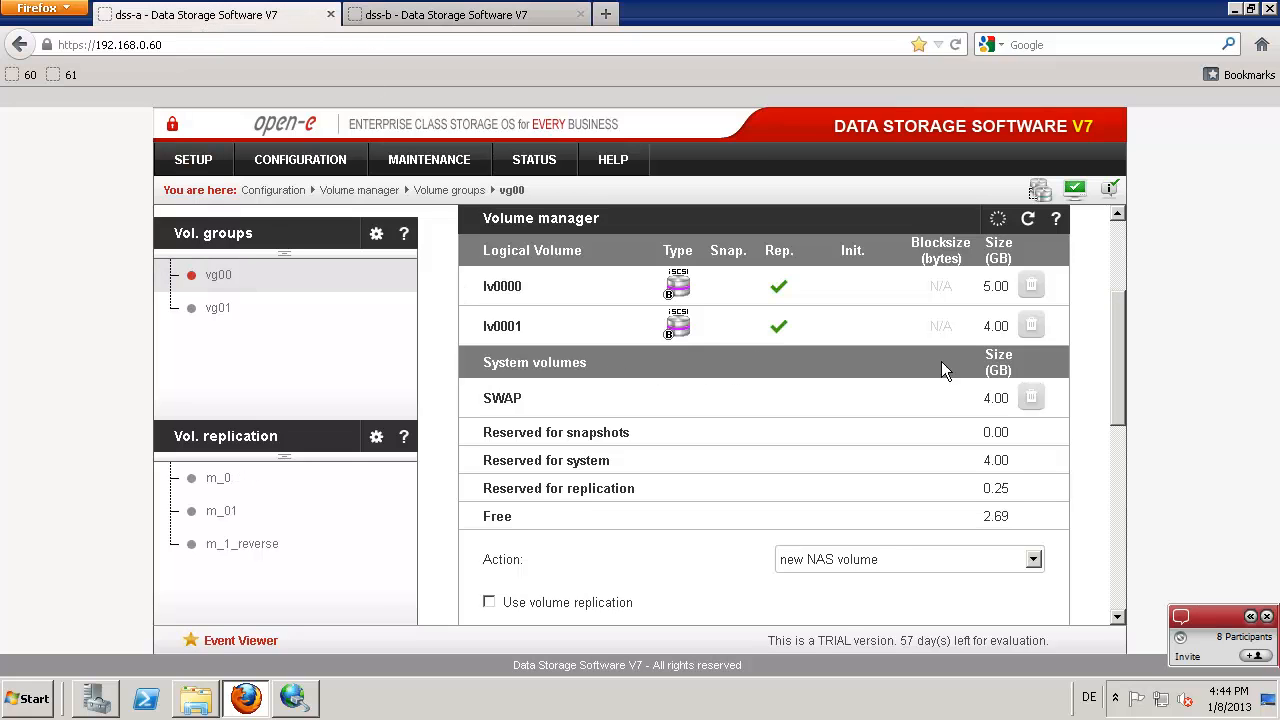
pyautogui.scroll(-2, 880, 450)
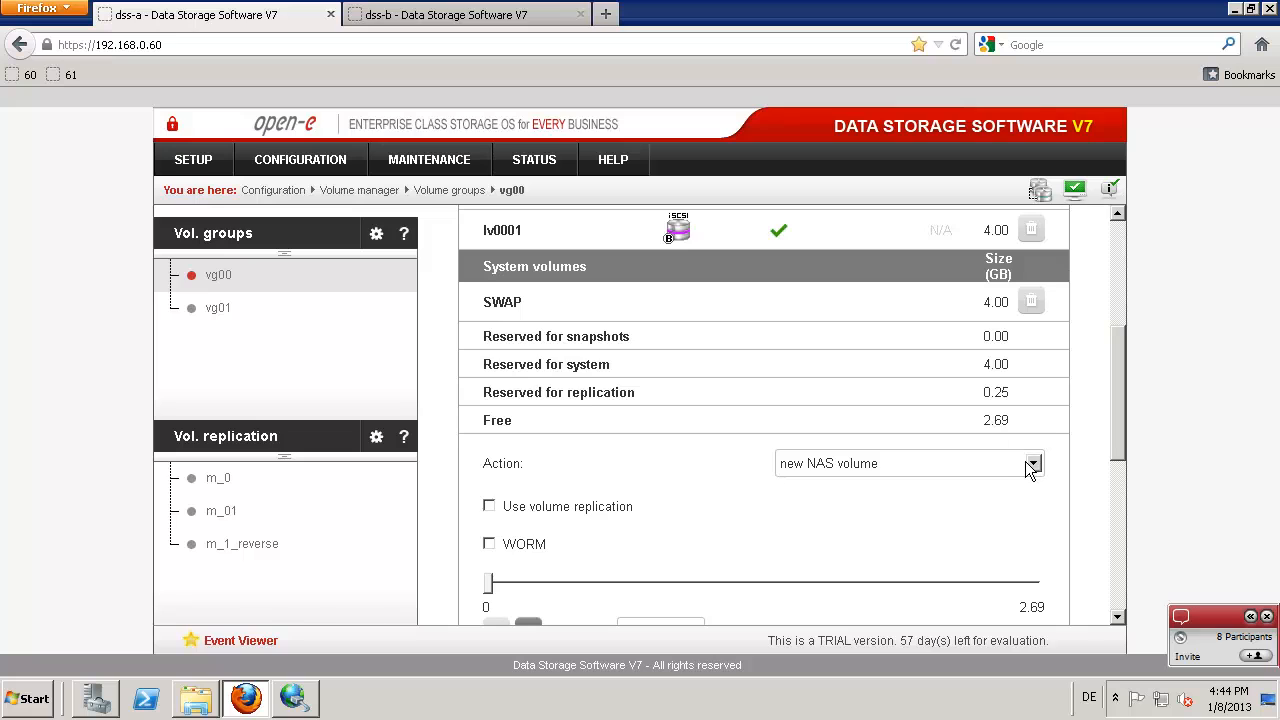
pyautogui.click(1030, 465)
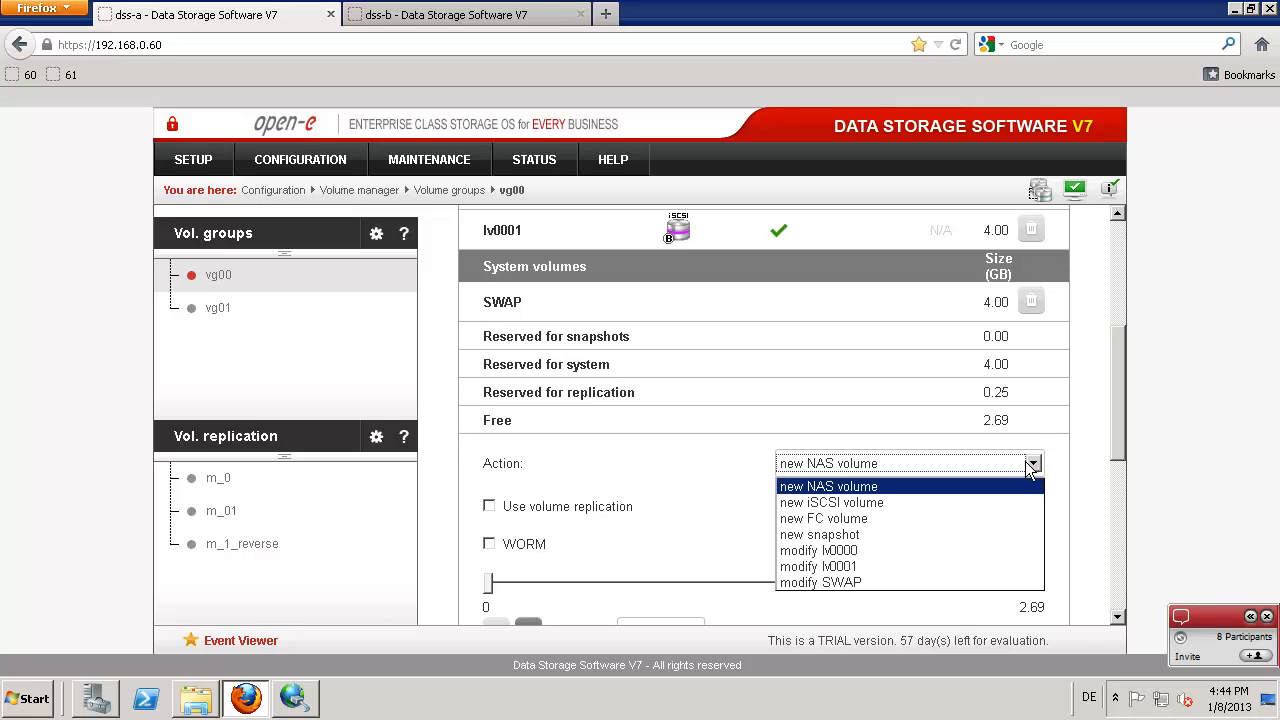
pyautogui.click(830, 565)
pyautogui.scroll(-2, 671, 455)
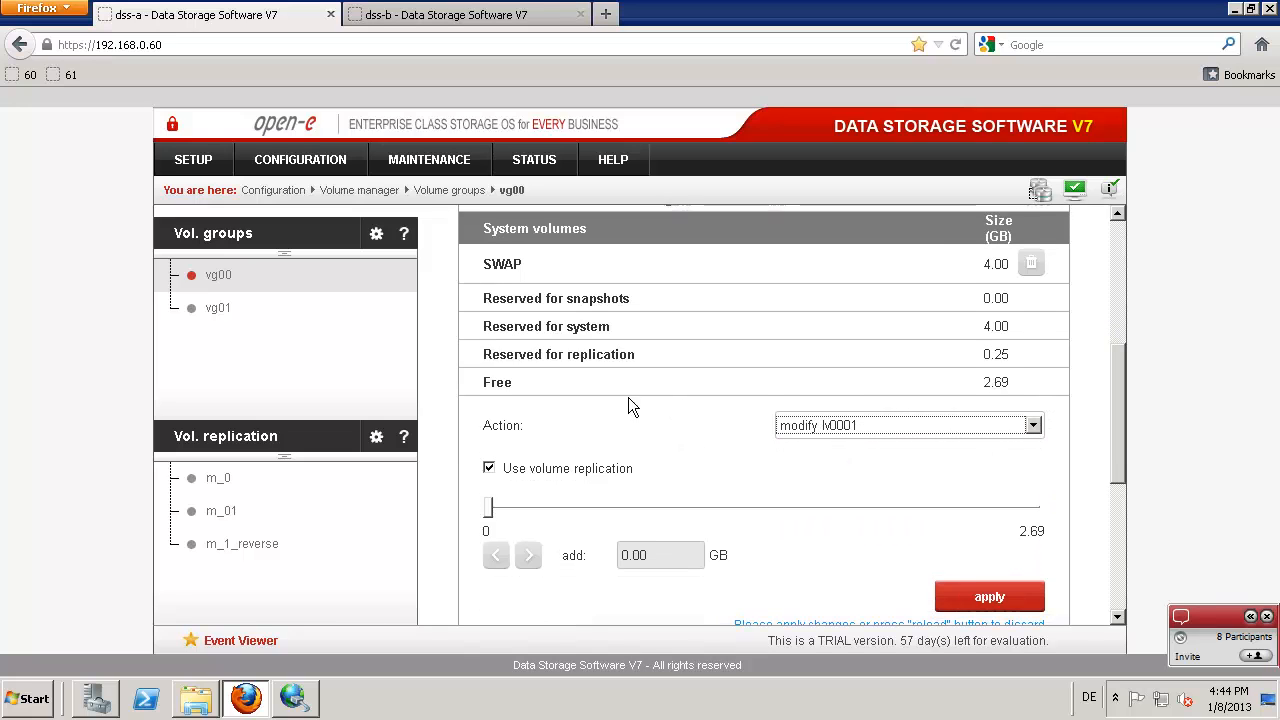
pyautogui.click(488, 411)
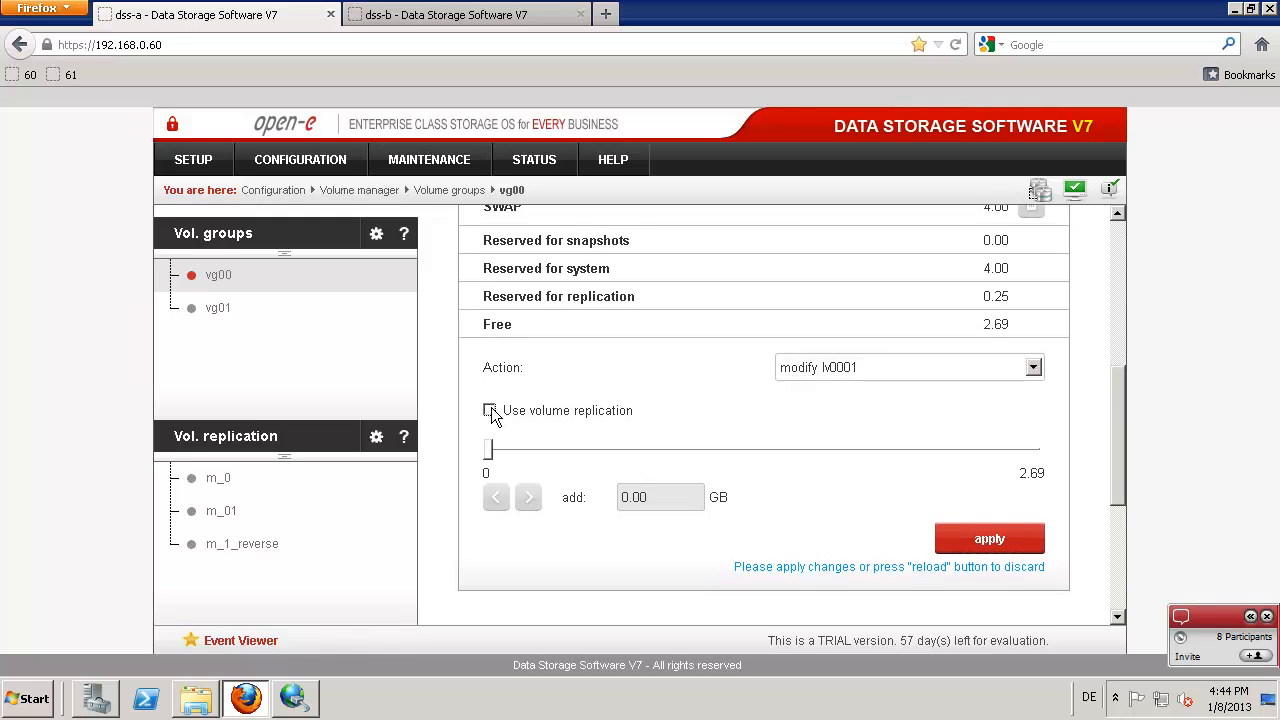
pyautogui.click(999, 538)
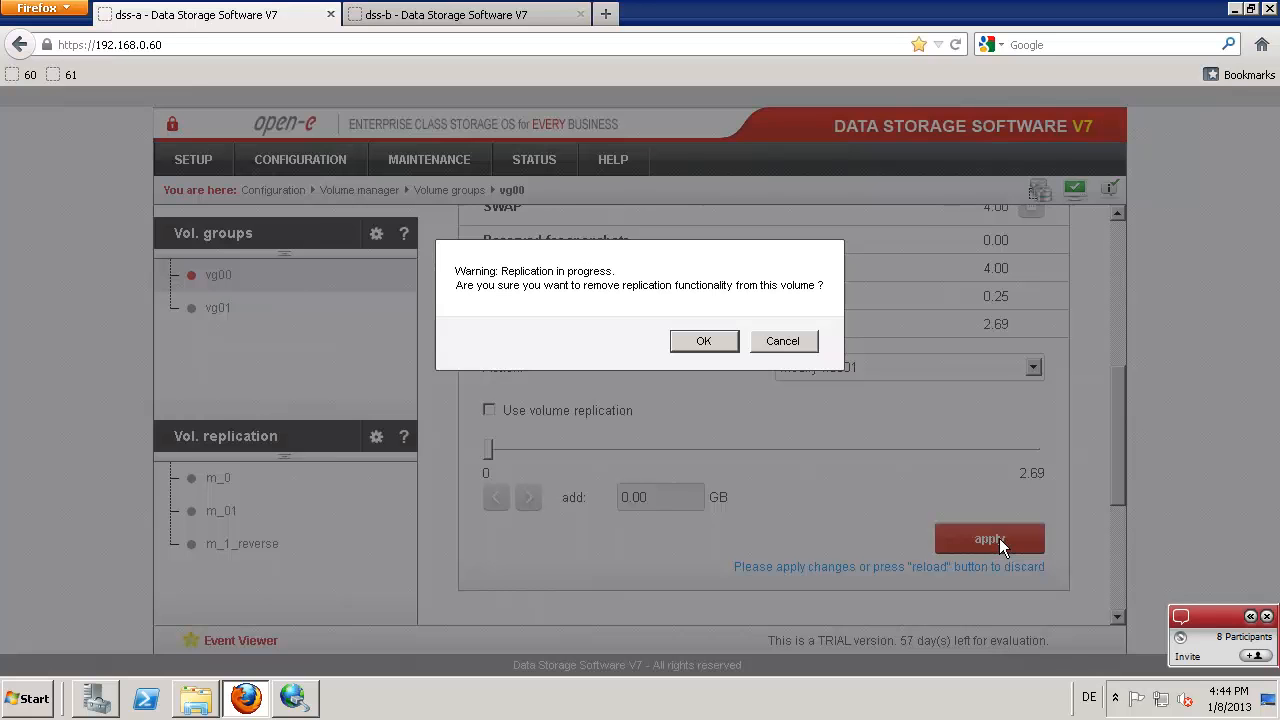
pyautogui.click(694, 339)
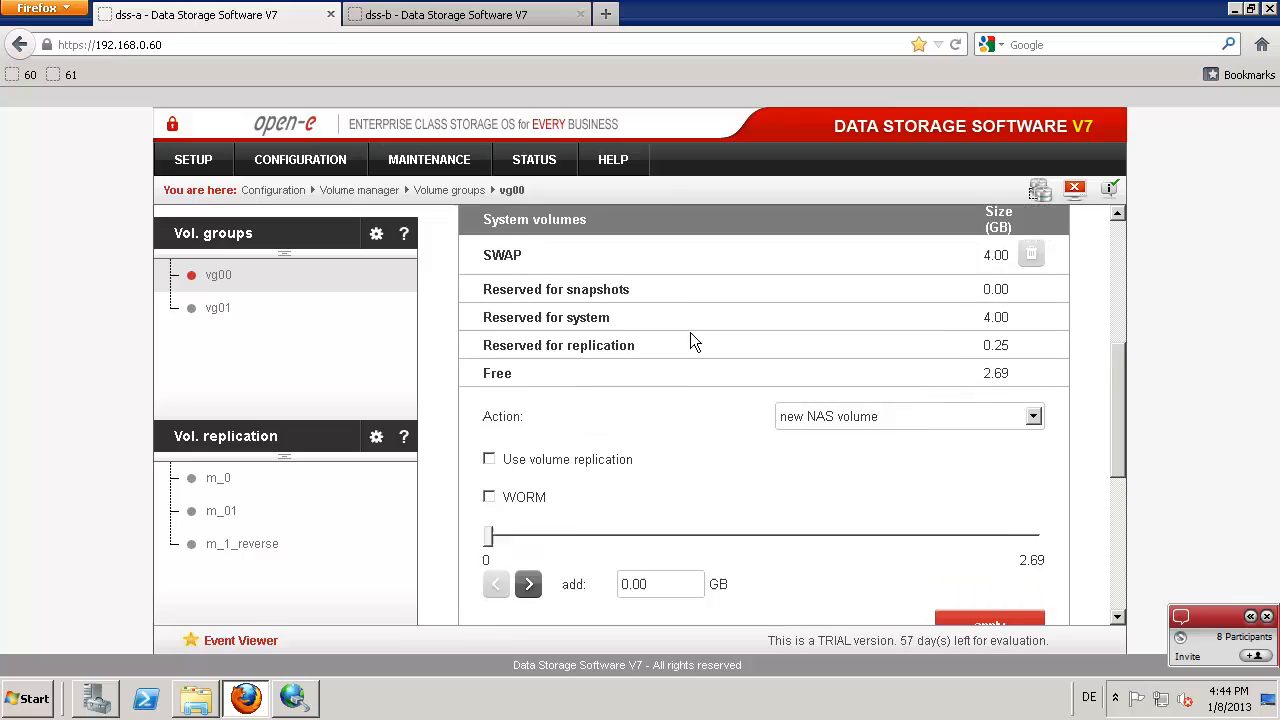
pyautogui.scroll(2, 690, 342)
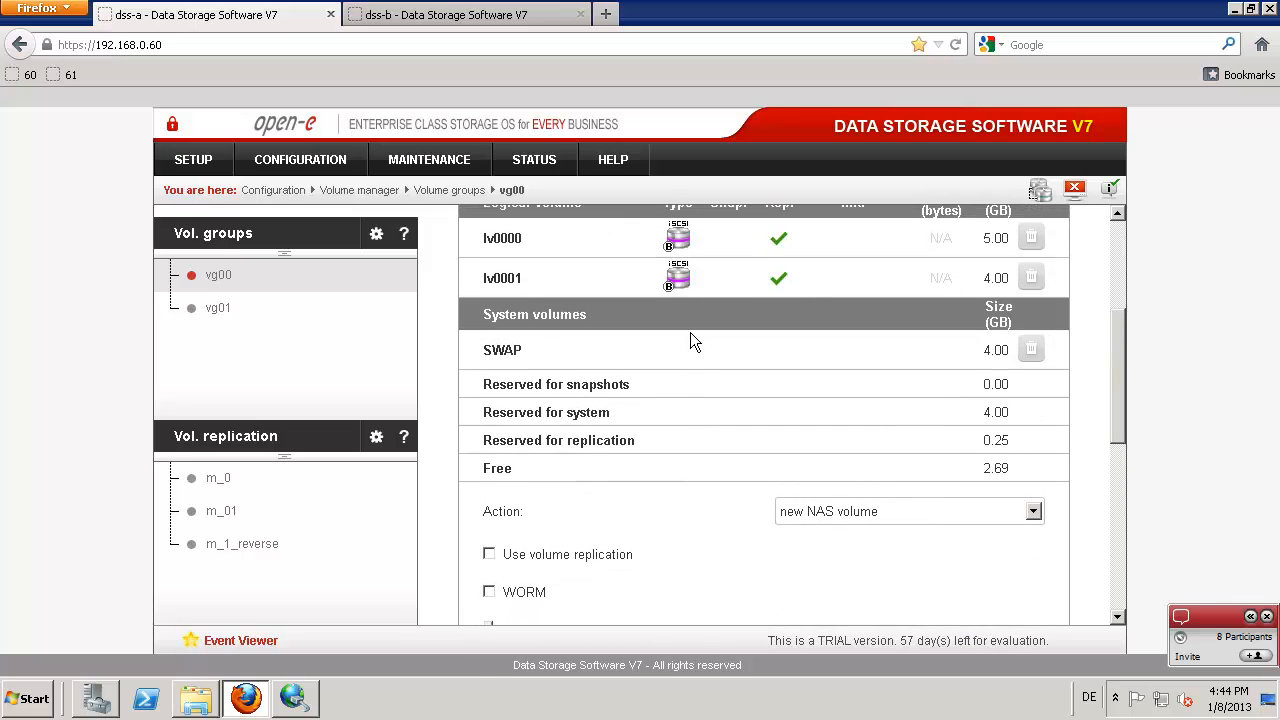
# Step: Delete replication task m_01 in the replication tasks manager on dss-a and confirm the removal
pyautogui.click(222, 438)
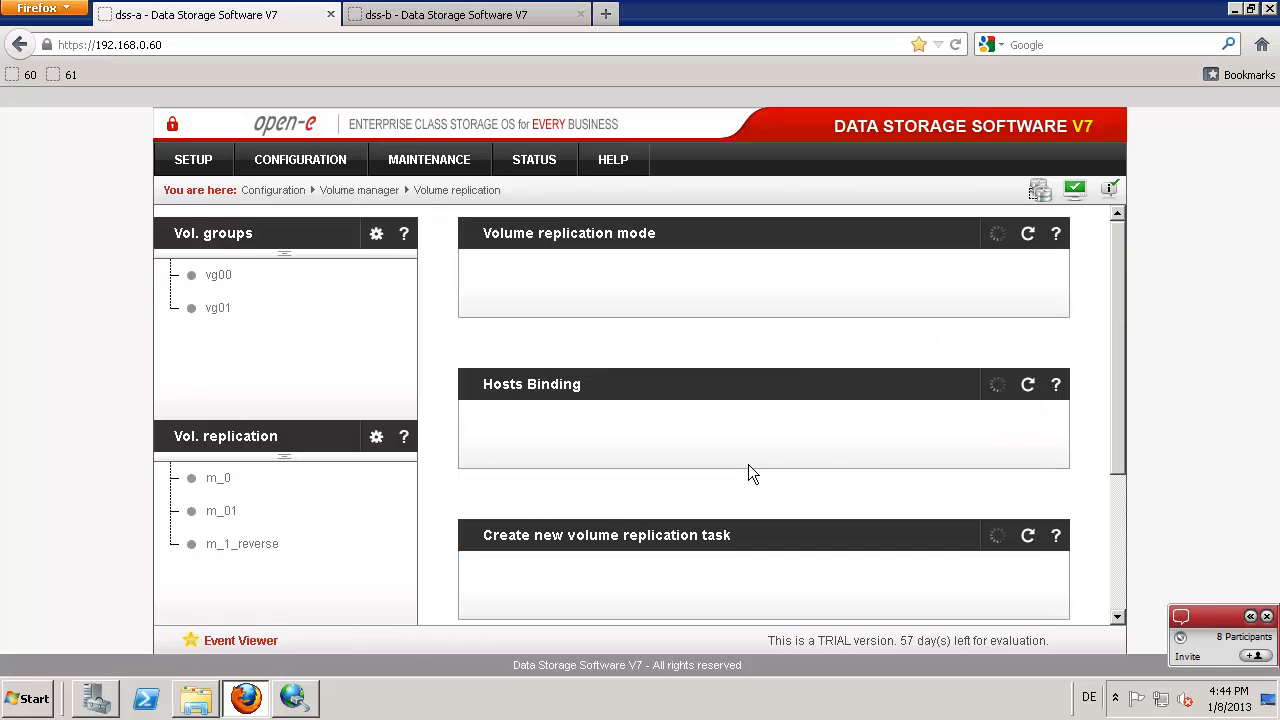
pyautogui.scroll(-4, 748, 464)
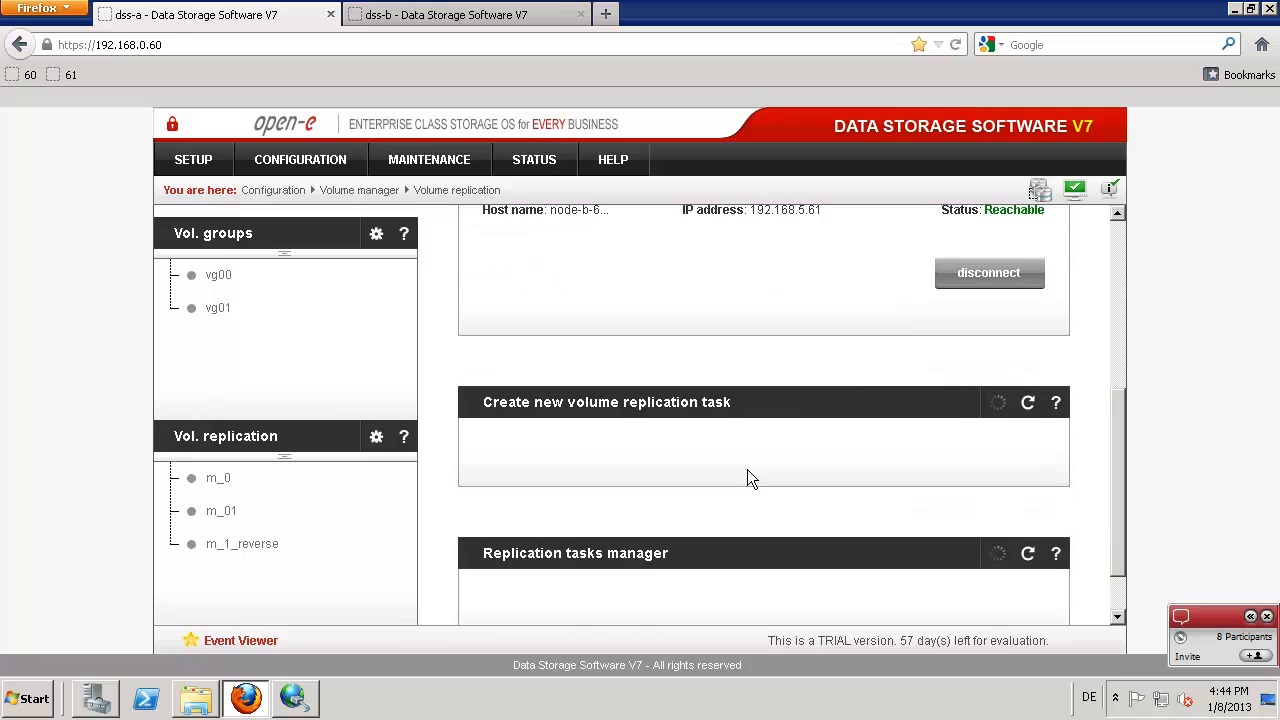
pyautogui.scroll(-5, 747, 469)
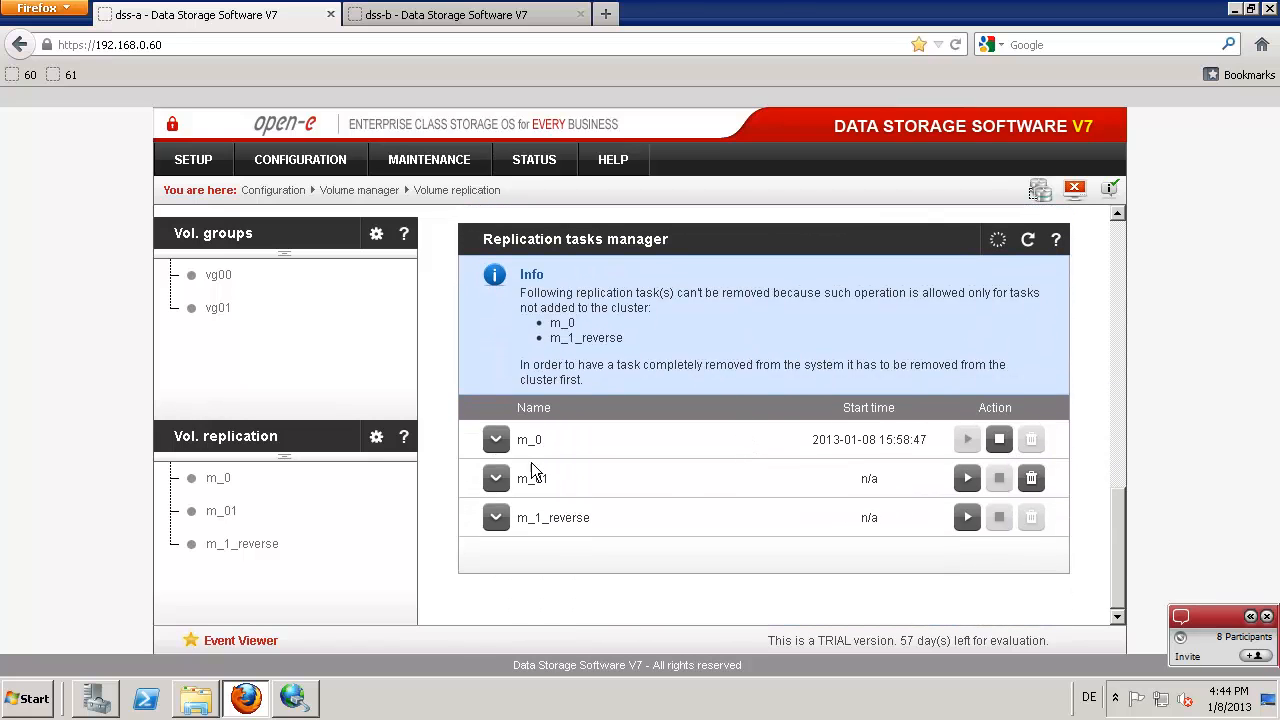
pyautogui.click(1031, 478)
pyautogui.click(626, 341)
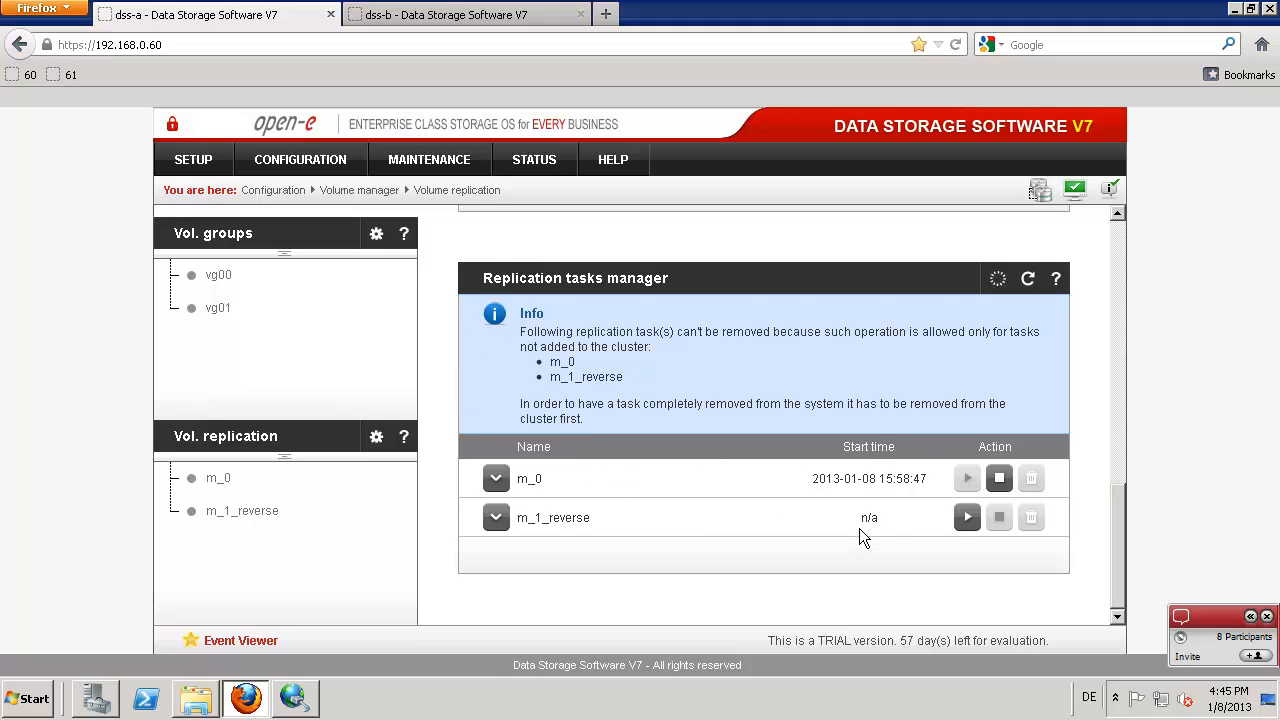
# Step: Reopen volume group vg00 on dss-a, dismiss the system events notice and go to its volume manager actions
pyautogui.click(218, 280)
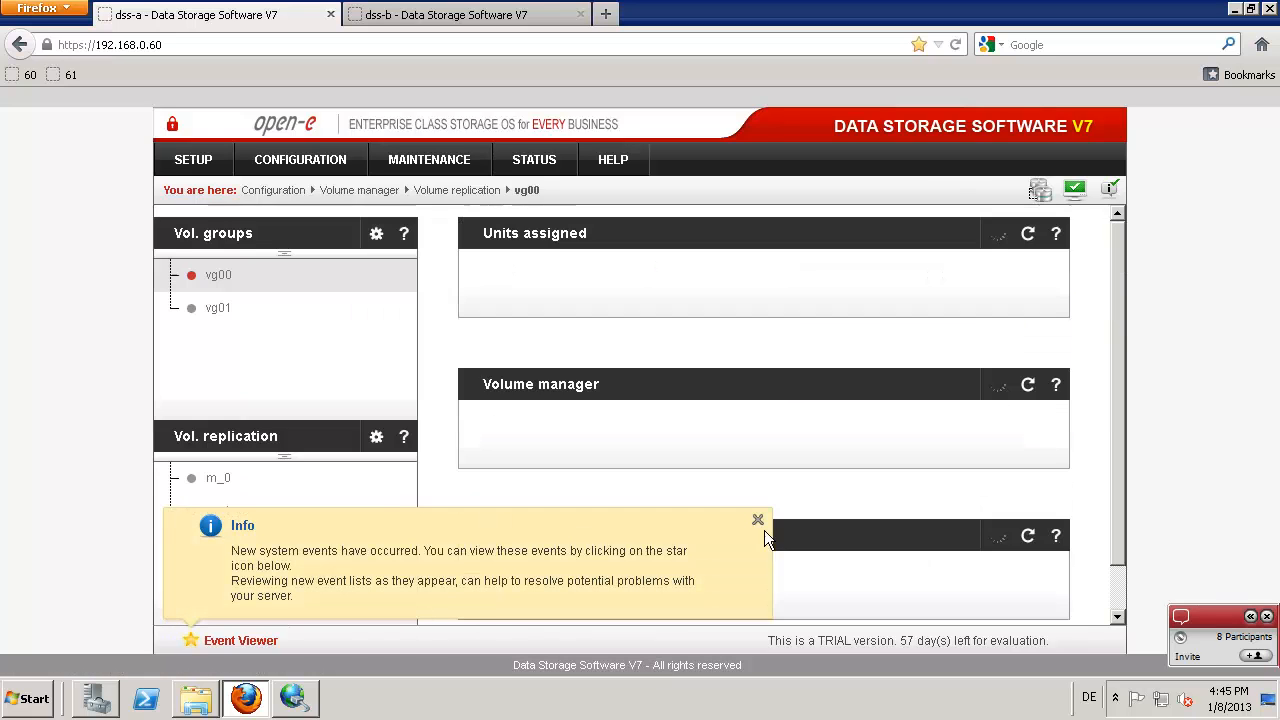
pyautogui.click(757, 521)
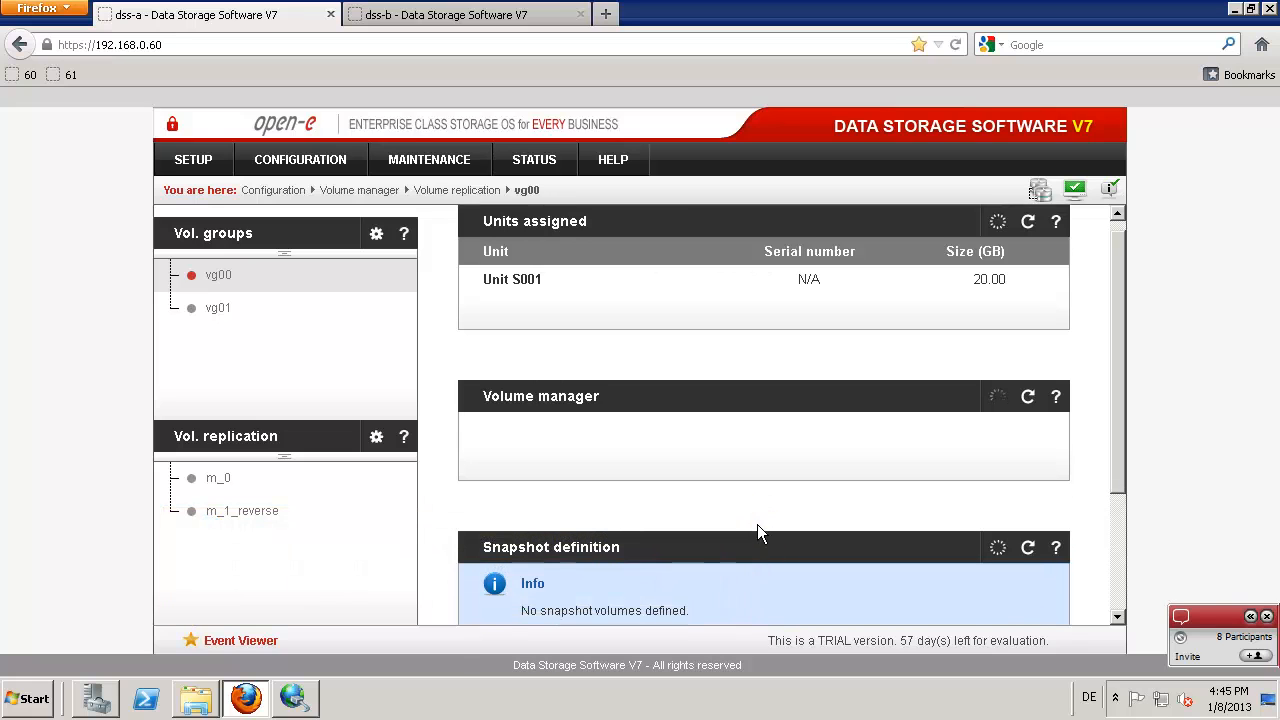
pyautogui.scroll(-3, 758, 522)
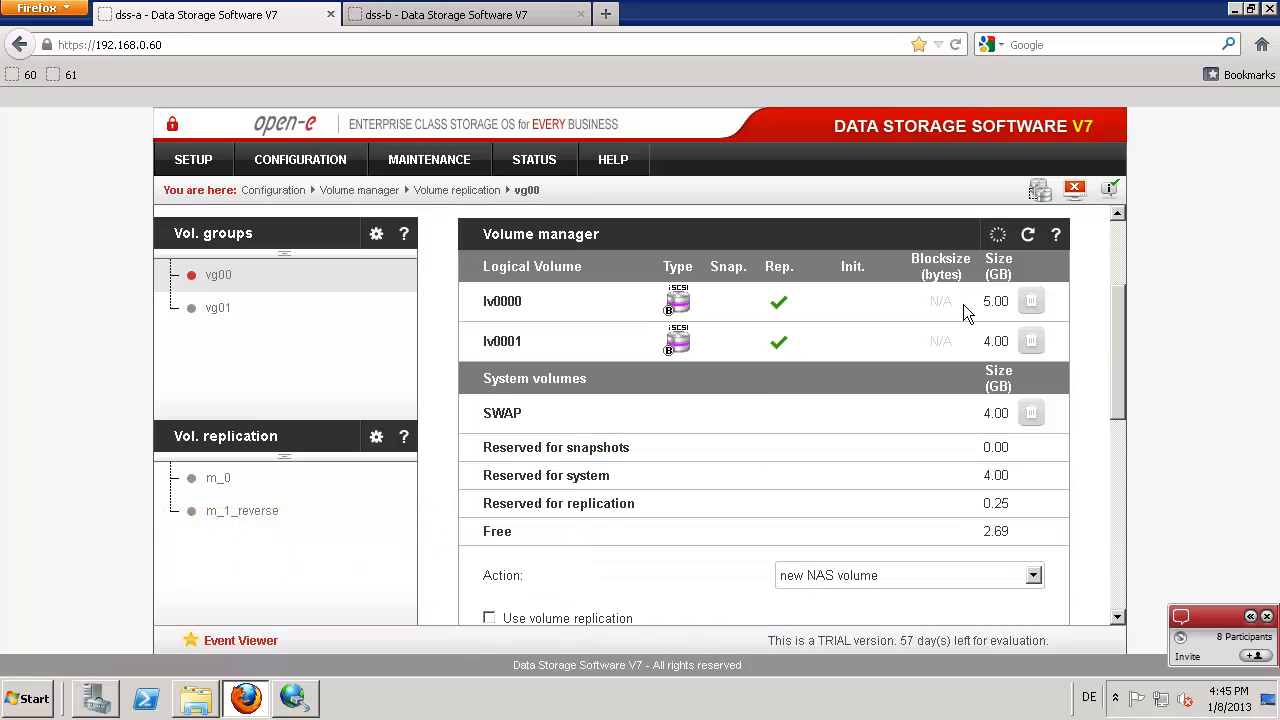
pyautogui.scroll(-2, 920, 430)
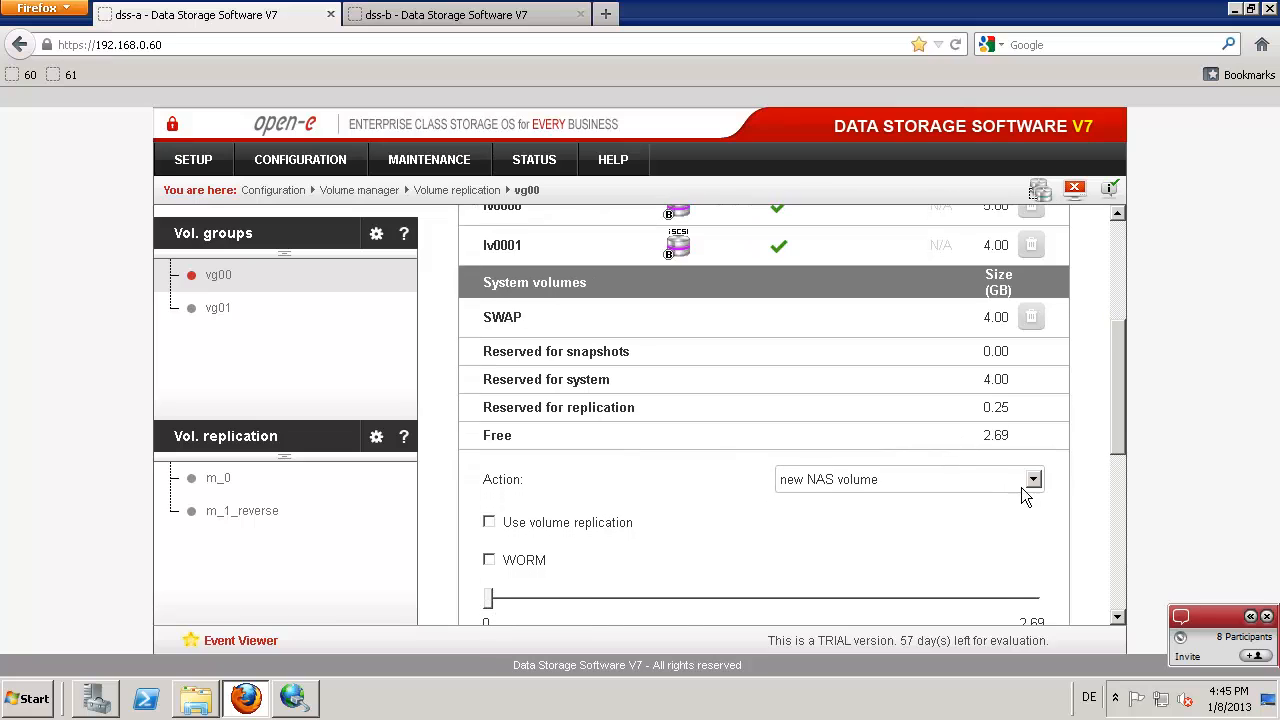
# Step: Disable volume replication for logical volume lv0001 in vg00 on dss-a and accept the brief access interruption
pyautogui.click(1033, 480)
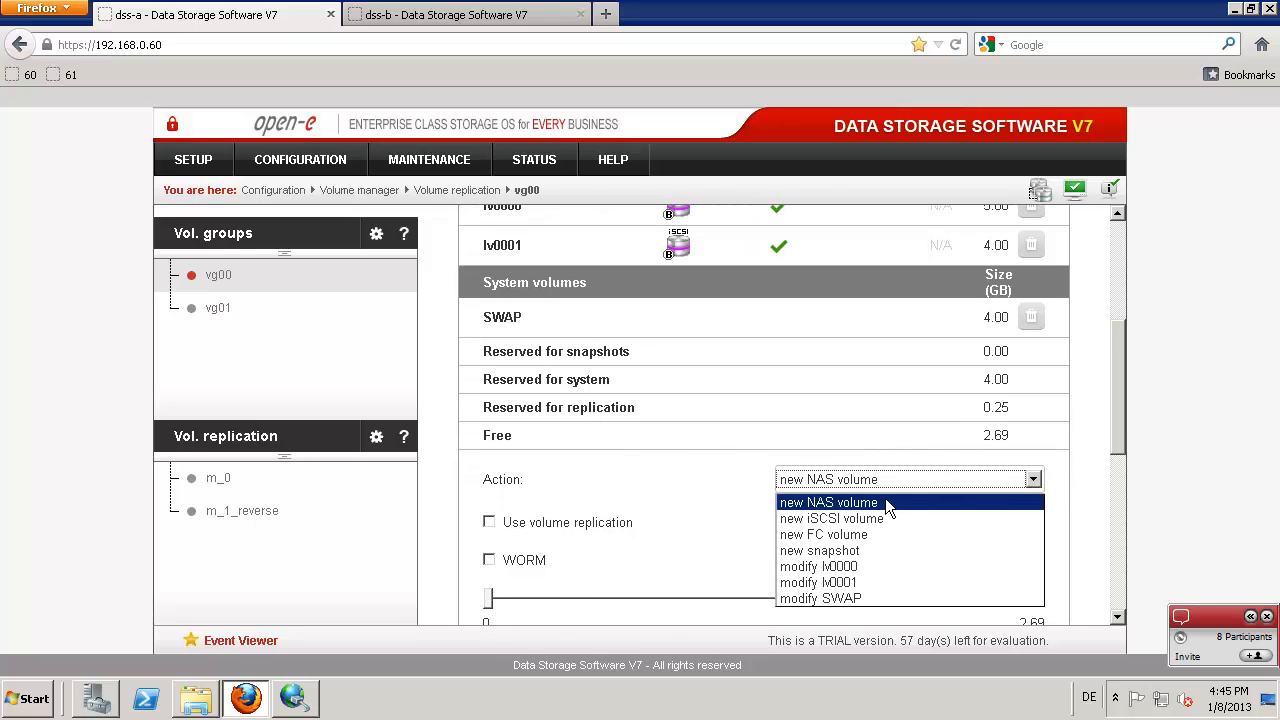
pyautogui.click(826, 583)
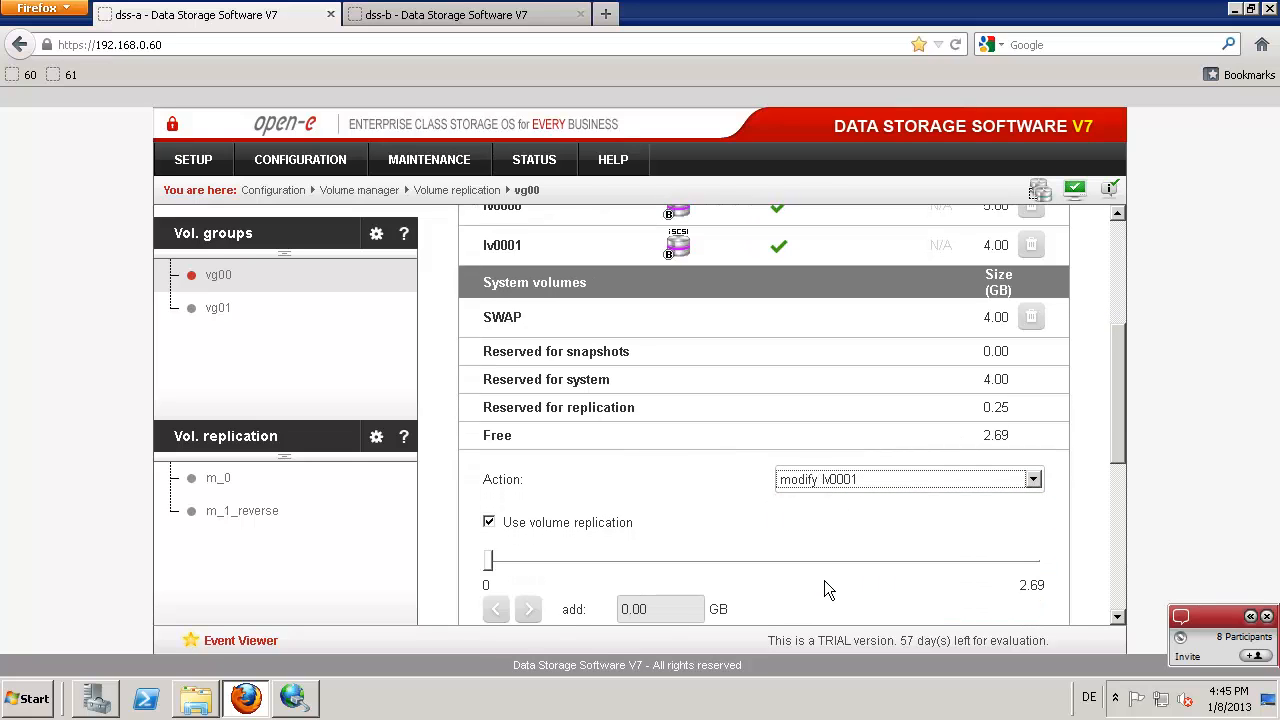
pyautogui.click(489, 522)
pyautogui.scroll(-2, 770, 521)
pyautogui.scroll(-1, 767, 521)
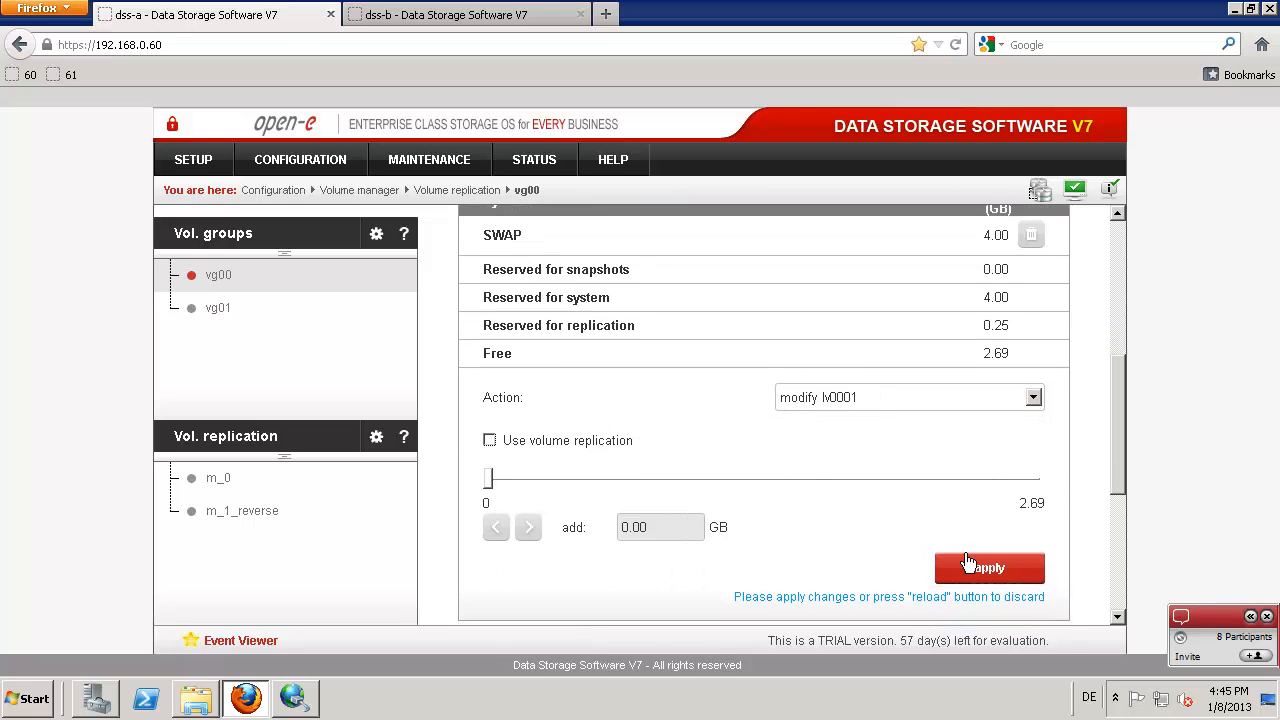
pyautogui.click(989, 554)
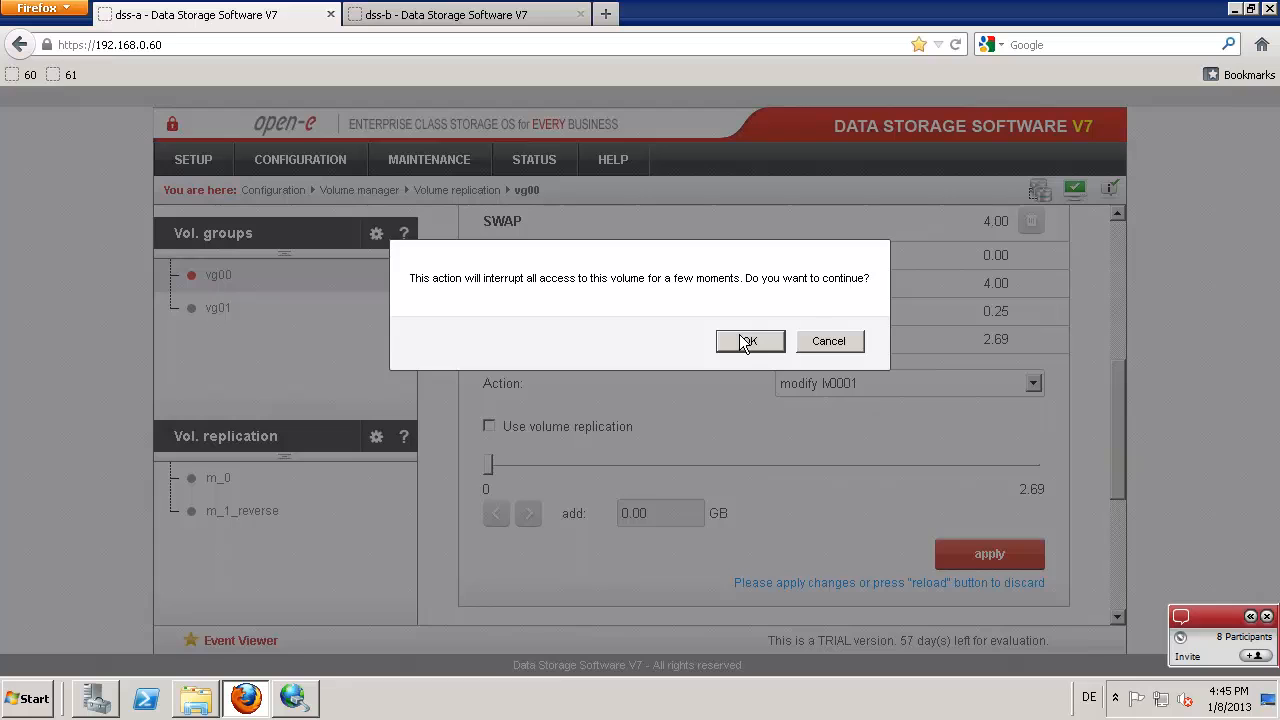
pyautogui.click(745, 342)
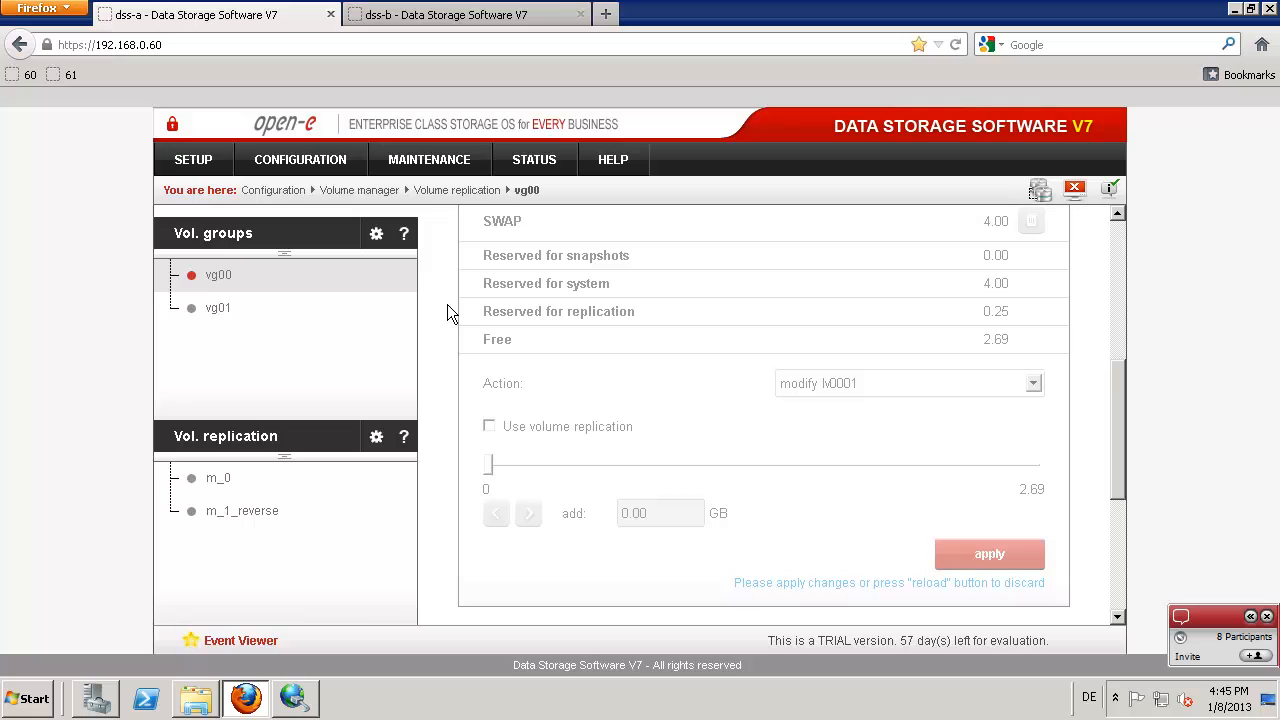
pyautogui.scroll(3, 447, 304)
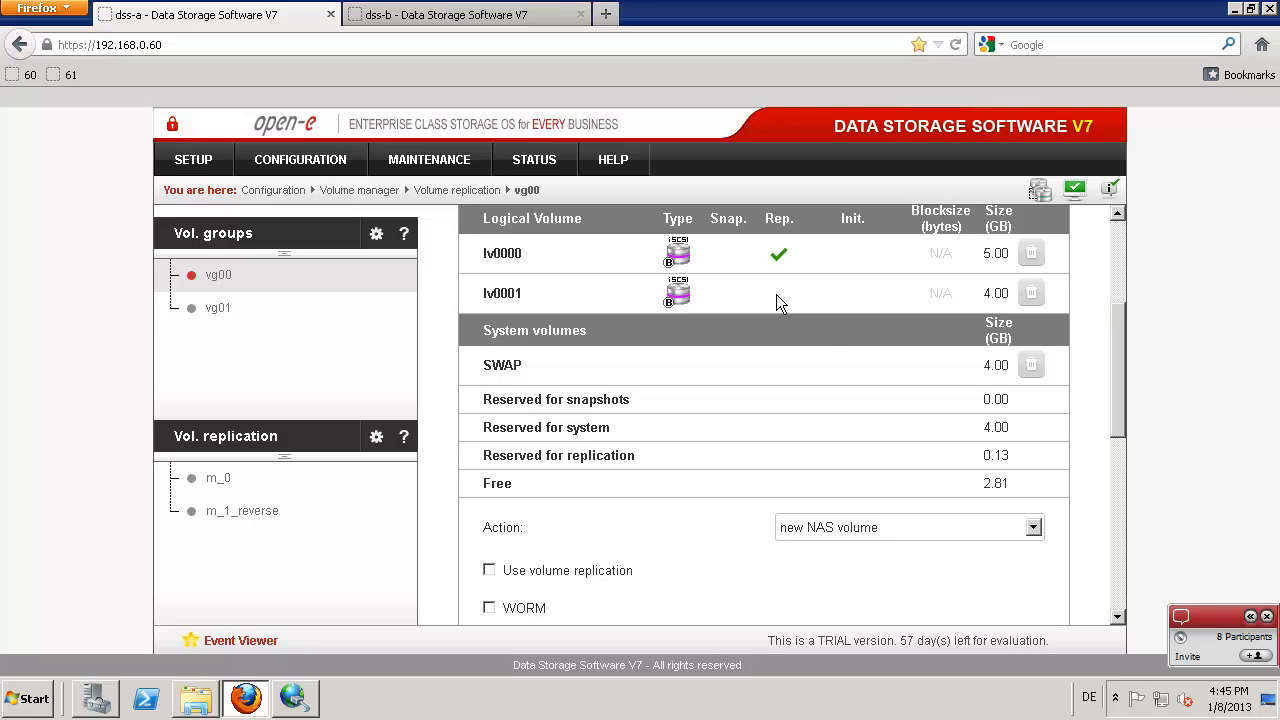
# Step: Choose to modify lv0001 in vg00 on dss-a and set the capacity to add to 1.5 GB
pyautogui.scroll(-1, 823, 330)
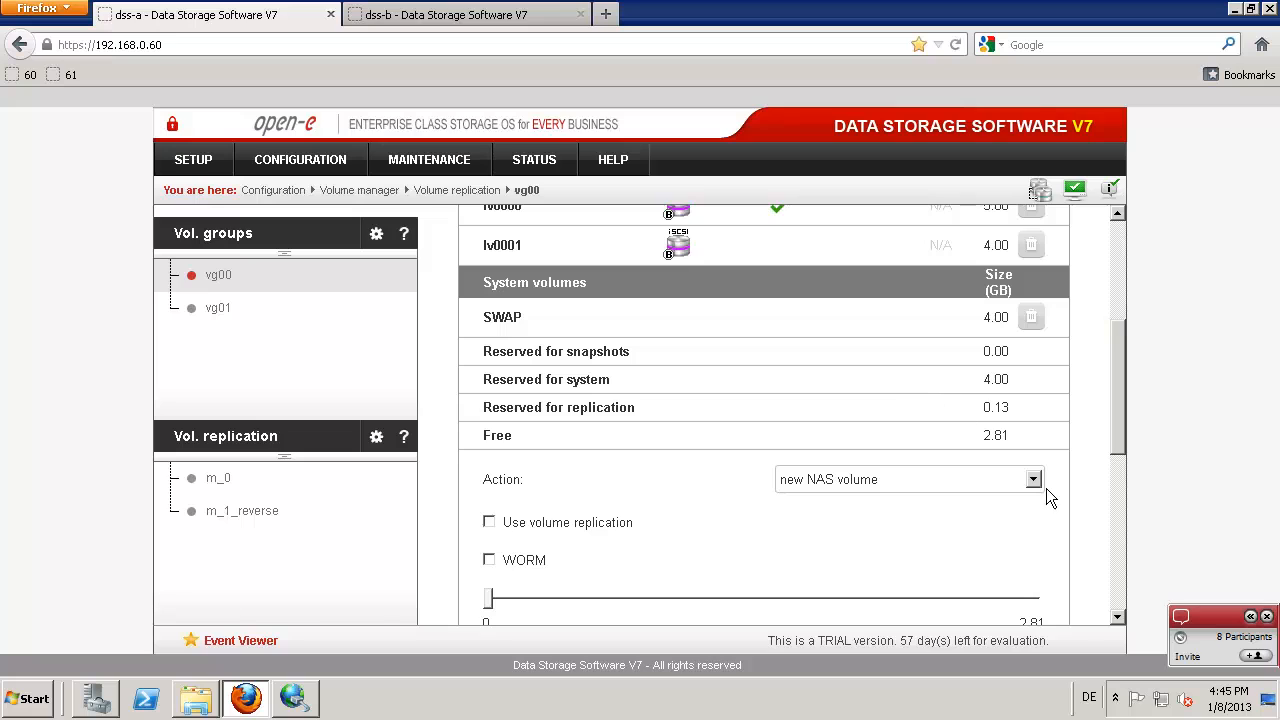
pyautogui.click(1038, 483)
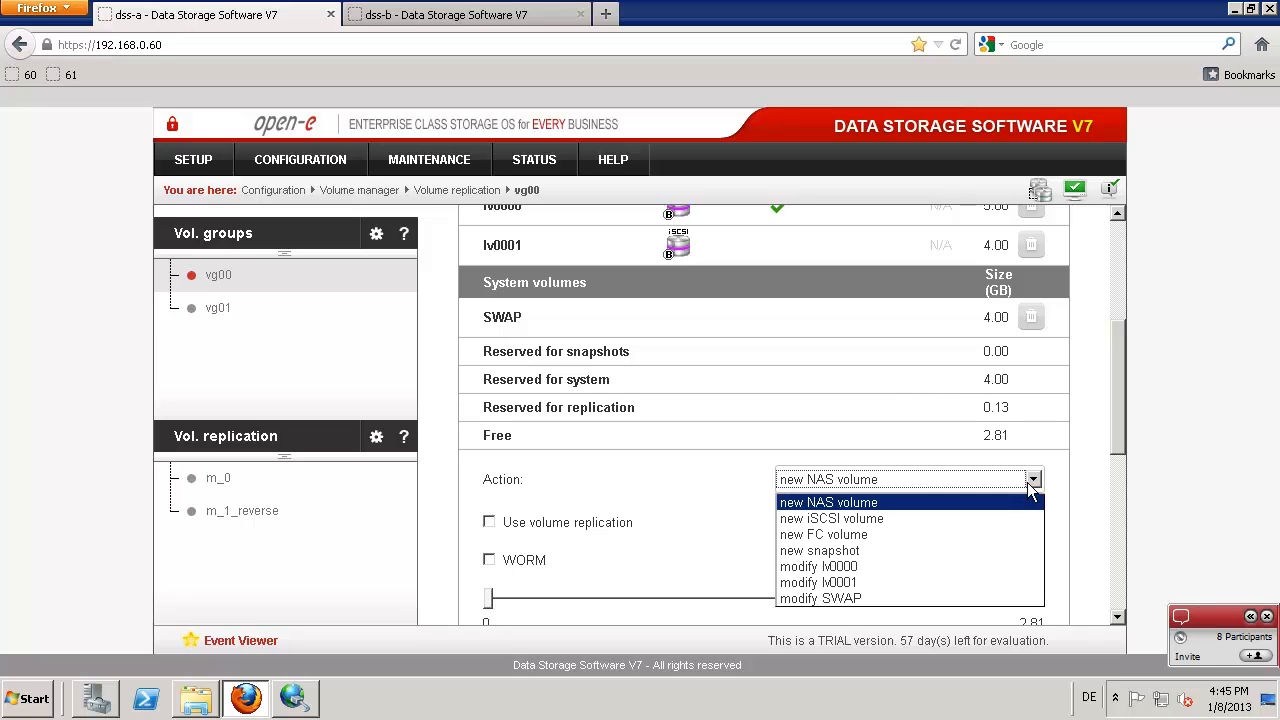
pyautogui.click(835, 584)
pyautogui.scroll(-2, 860, 540)
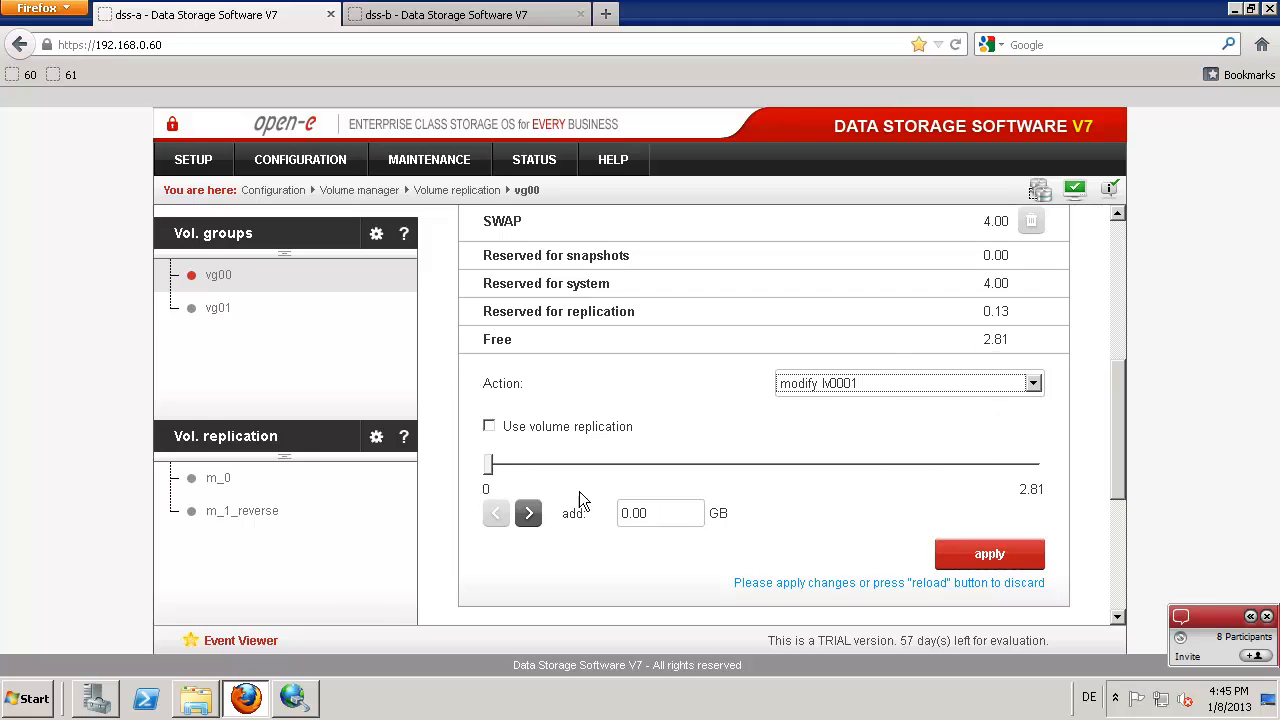
pyautogui.moveTo(668, 512); pyautogui.dragTo(530, 480)
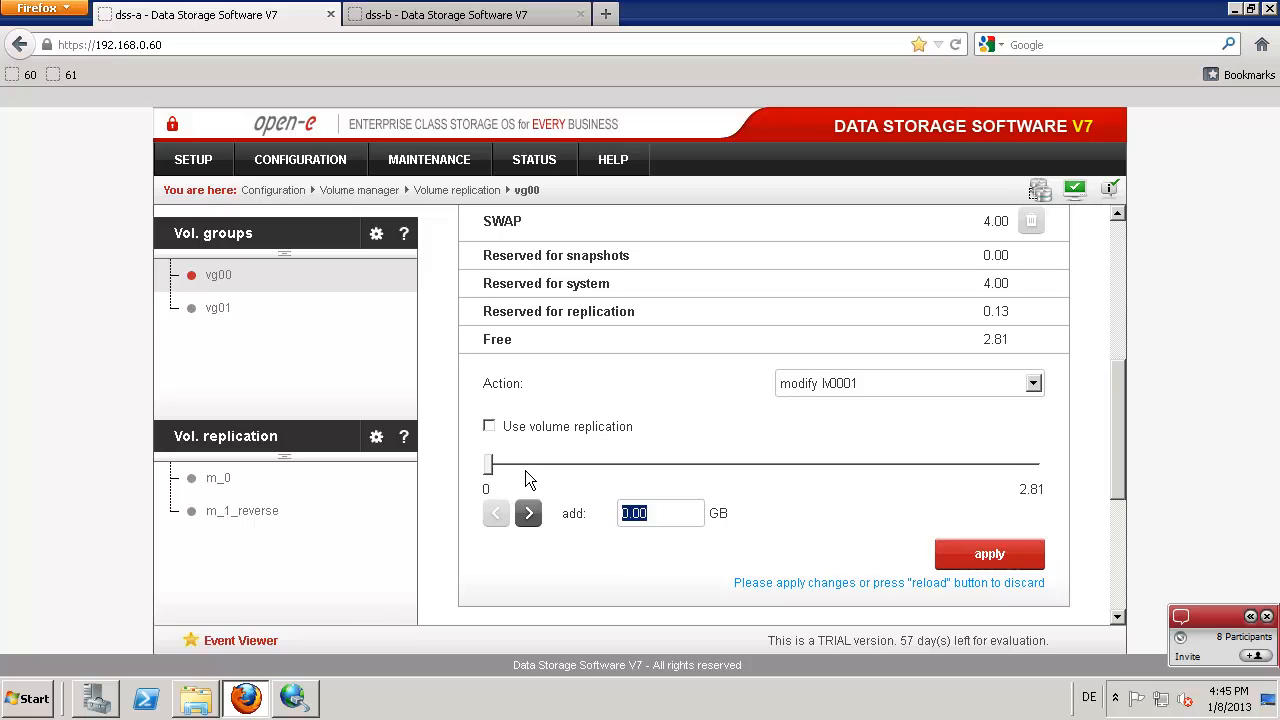
pyautogui.write('0')
pyautogui.press('Delete')
pyautogui.write('1')
pyautogui.press('BackSpace')
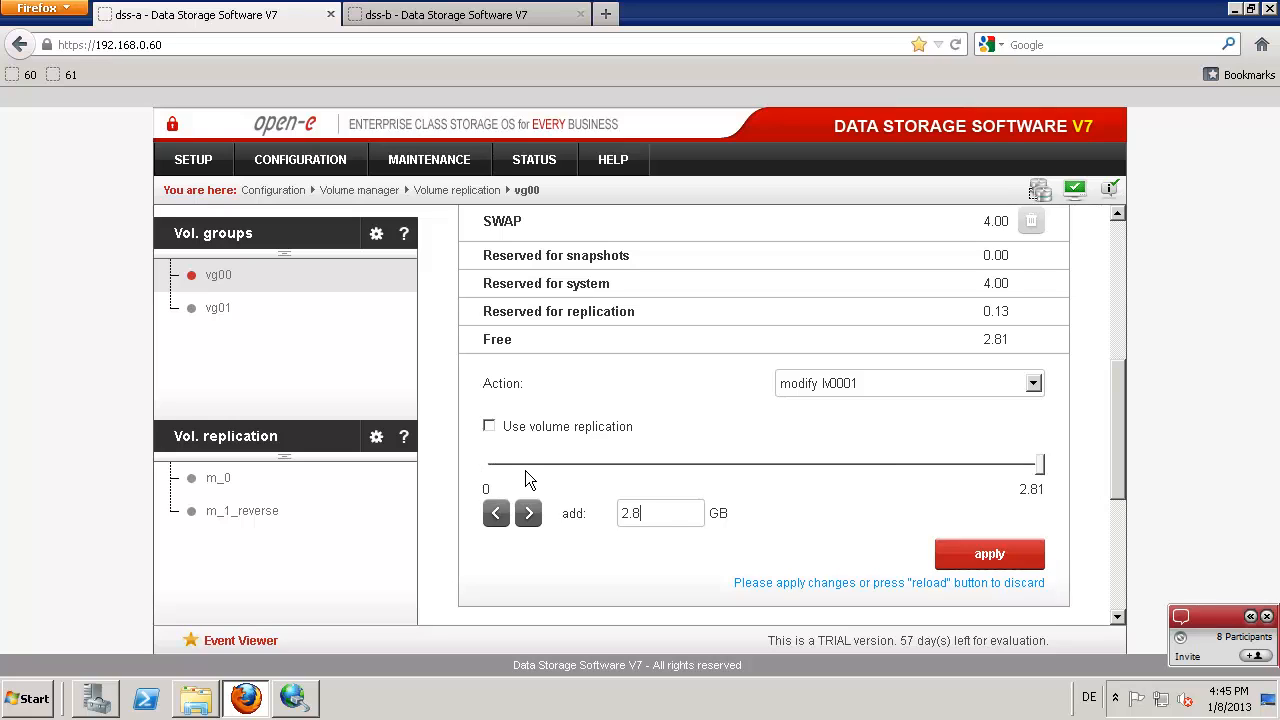
pyautogui.press('BackSpace')
pyautogui.press('BackSpace')
pyautogui.press('BackSpace')
pyautogui.press('BackSpace')
pyautogui.press('BackSpace')
pyautogui.press('BackSpace')
pyautogui.press('BackSpace')
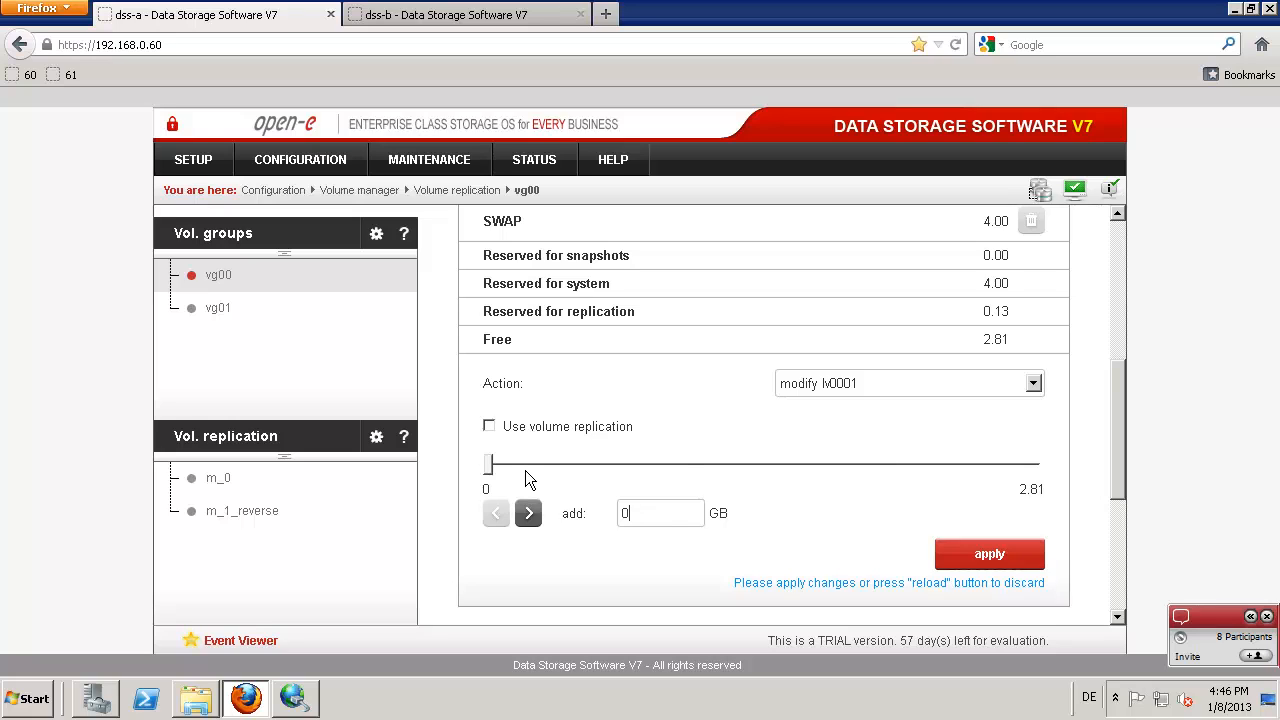
pyautogui.write('1,')
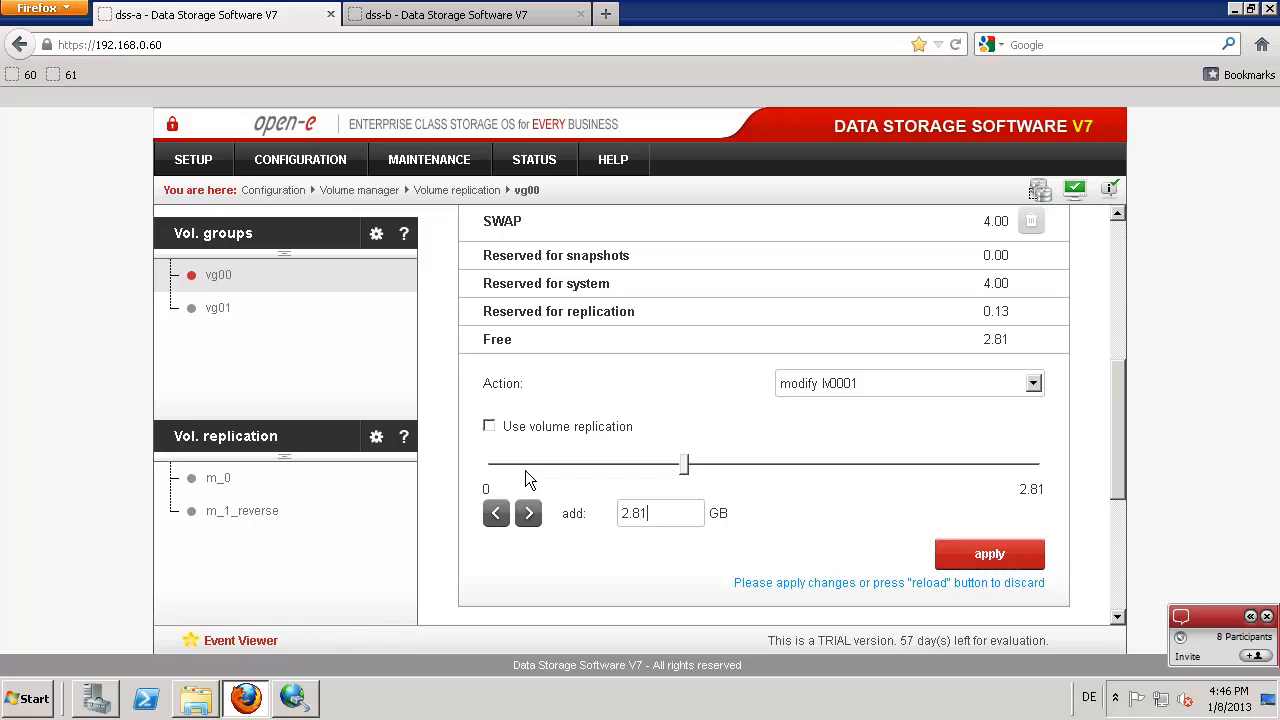
pyautogui.press('BackSpace')
pyautogui.press('BackSpace')
pyautogui.press('BackSpace')
pyautogui.press('BackSpace')
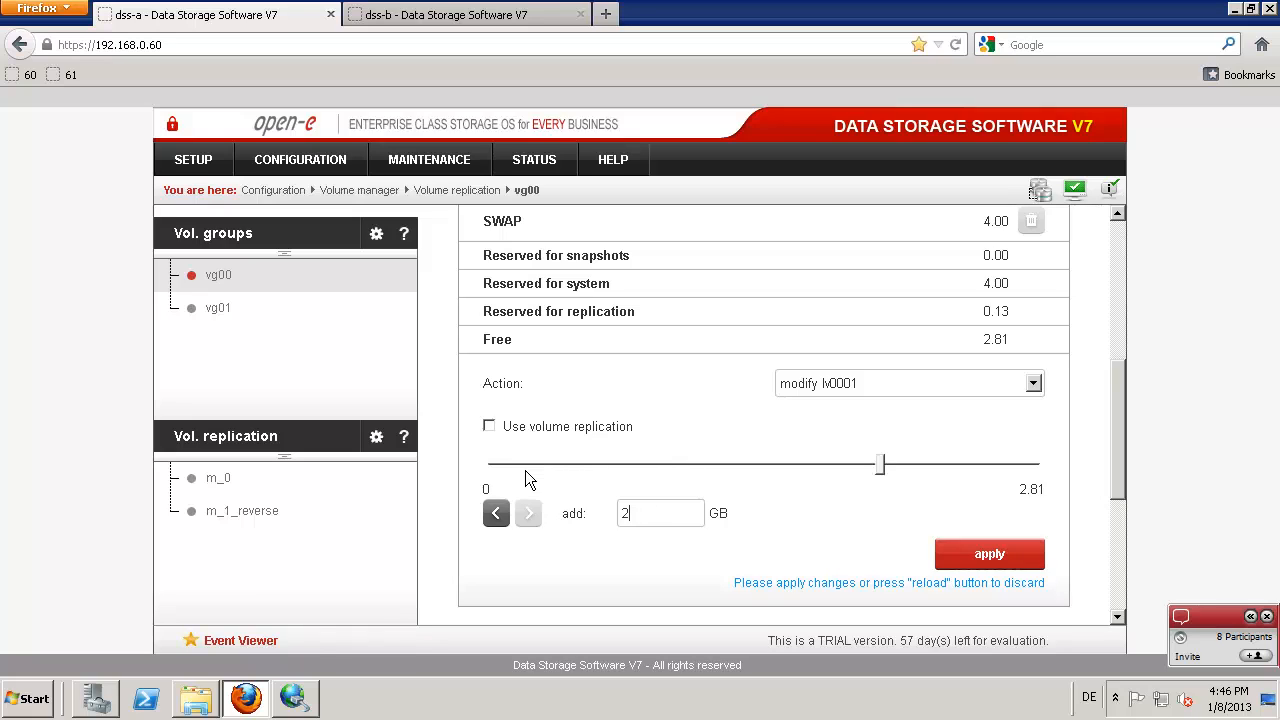
pyautogui.press('BackSpace')
pyautogui.press('BackSpace')
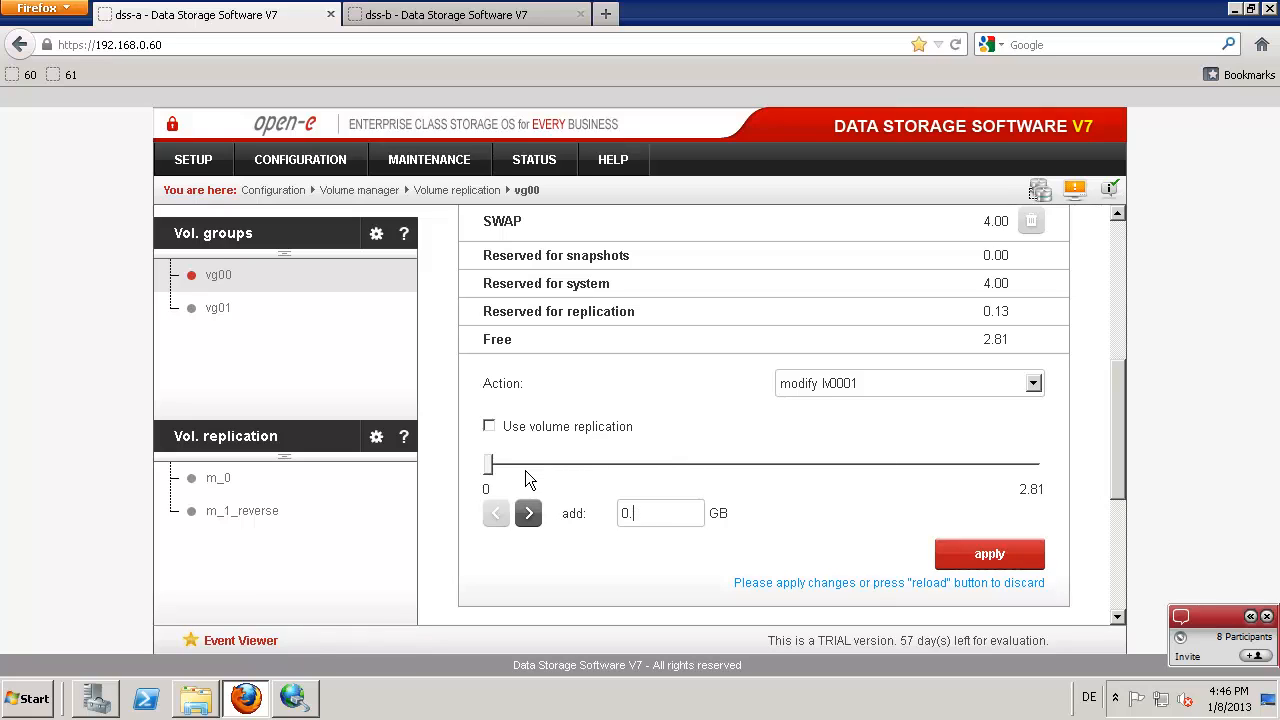
pyautogui.write(',')
pyautogui.press('BackSpace')
pyautogui.press('BackSpace')
pyautogui.press('BackSpace')
pyautogui.press('BackSpace')
pyautogui.press('BackSpace')
pyautogui.press('BackSpace')
pyautogui.moveTo(535, 472); pyautogui.dragTo(799, 500)
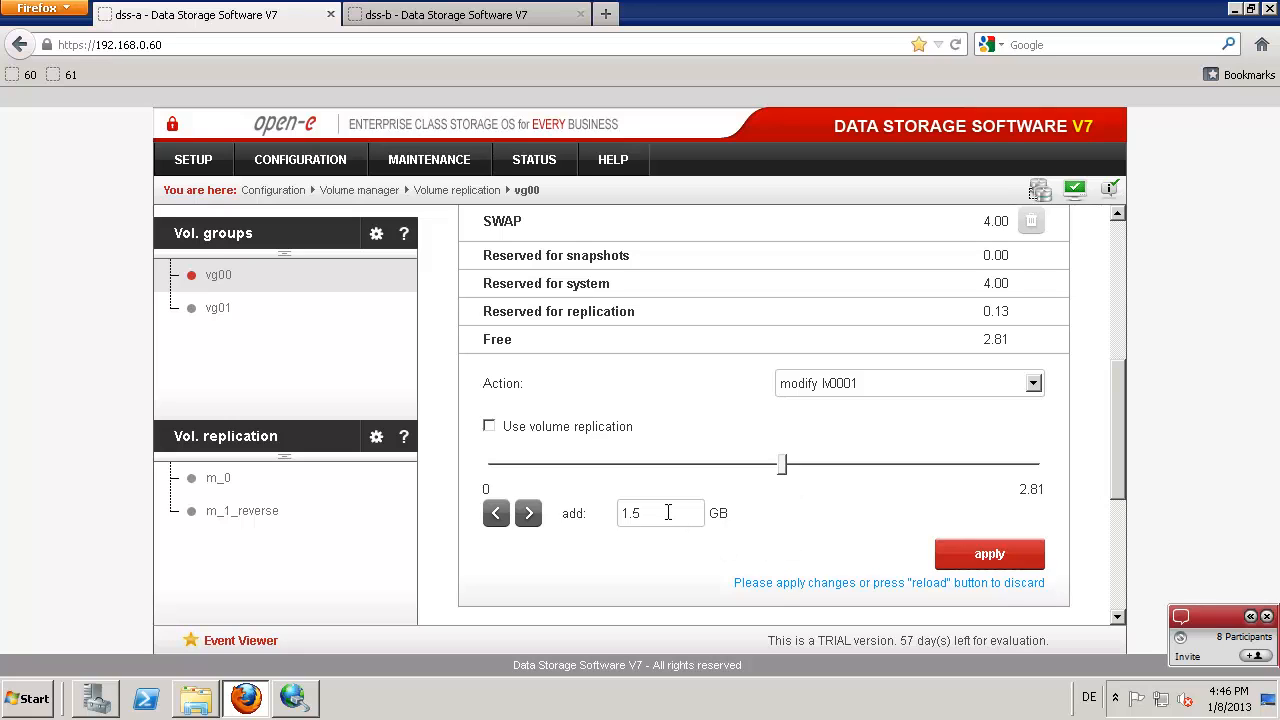
pyautogui.moveTo(668, 512); pyautogui.dragTo(608, 510)
# Step: Enable volume replication for the enlarged lv0001 on dss-a, apply the changes and accept the access interruption
pyautogui.click(489, 427)
pyautogui.click(973, 560)
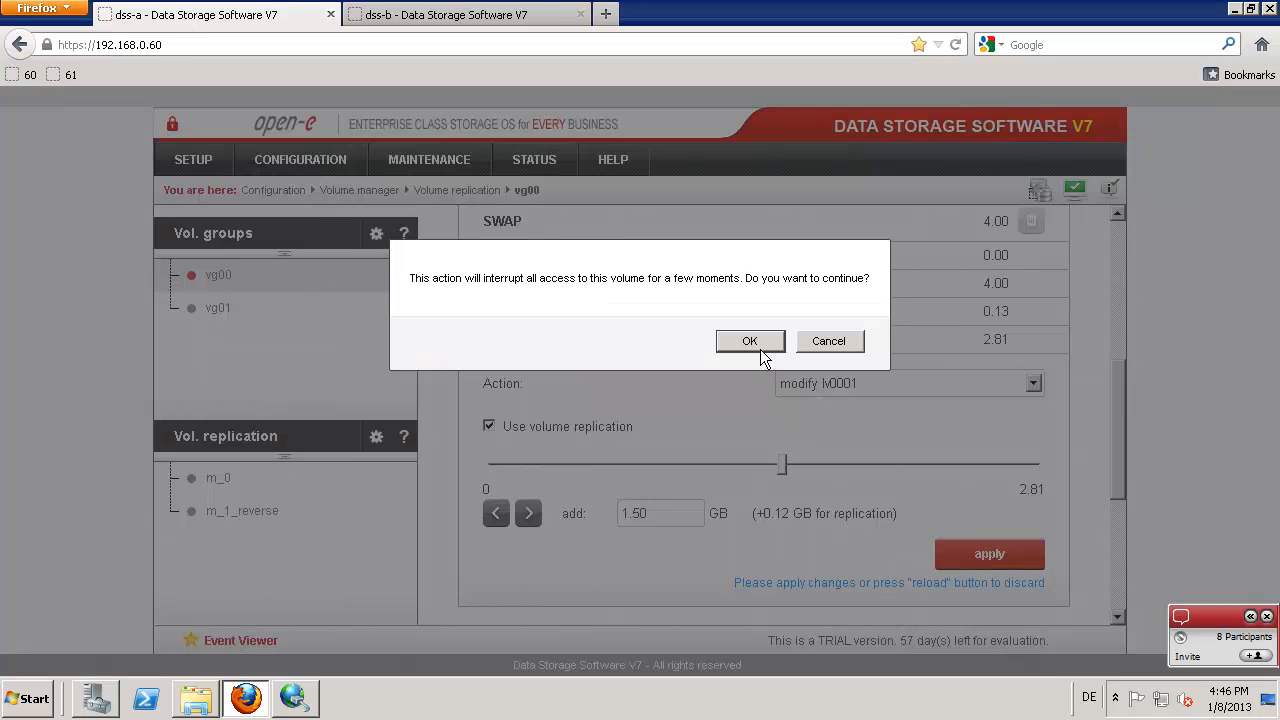
pyautogui.click(750, 341)
# Step: Switch to dss-b and enlarge lv0001 in vg00 by 1.5 GB with volume replication enabled, accepting the access interruption
pyautogui.click(442, 18)
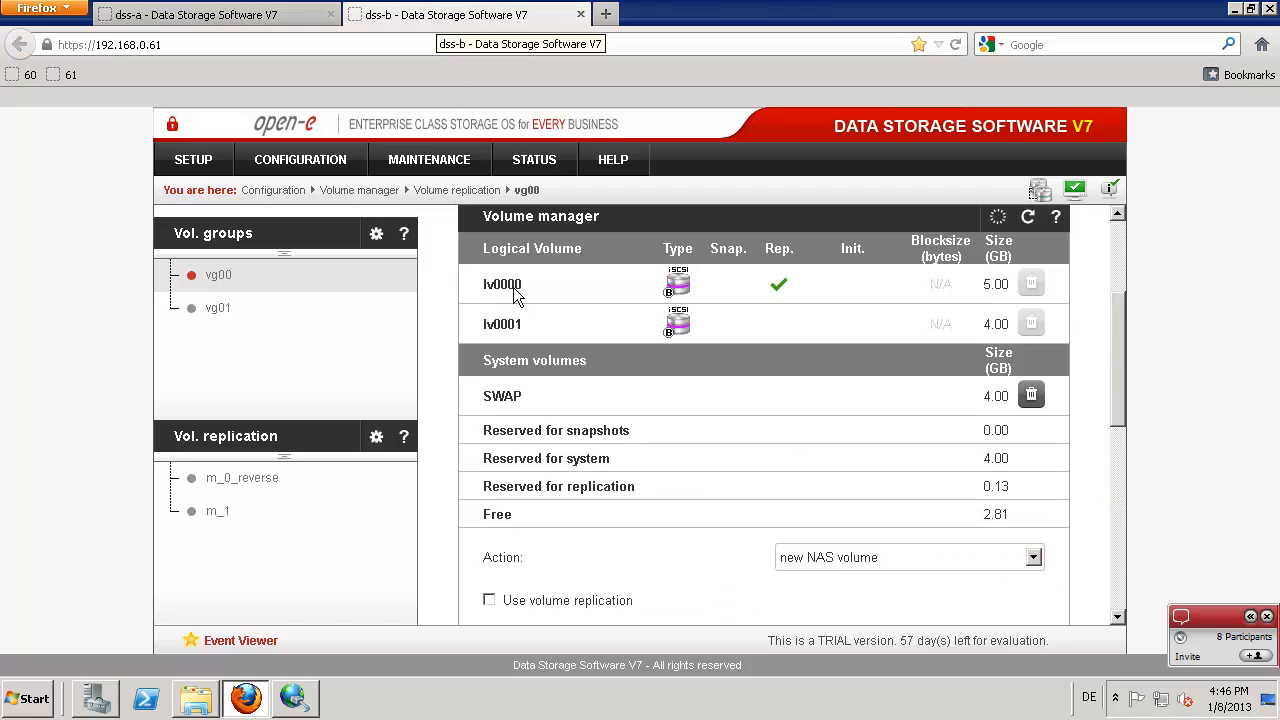
pyautogui.scroll(-3, 700, 405)
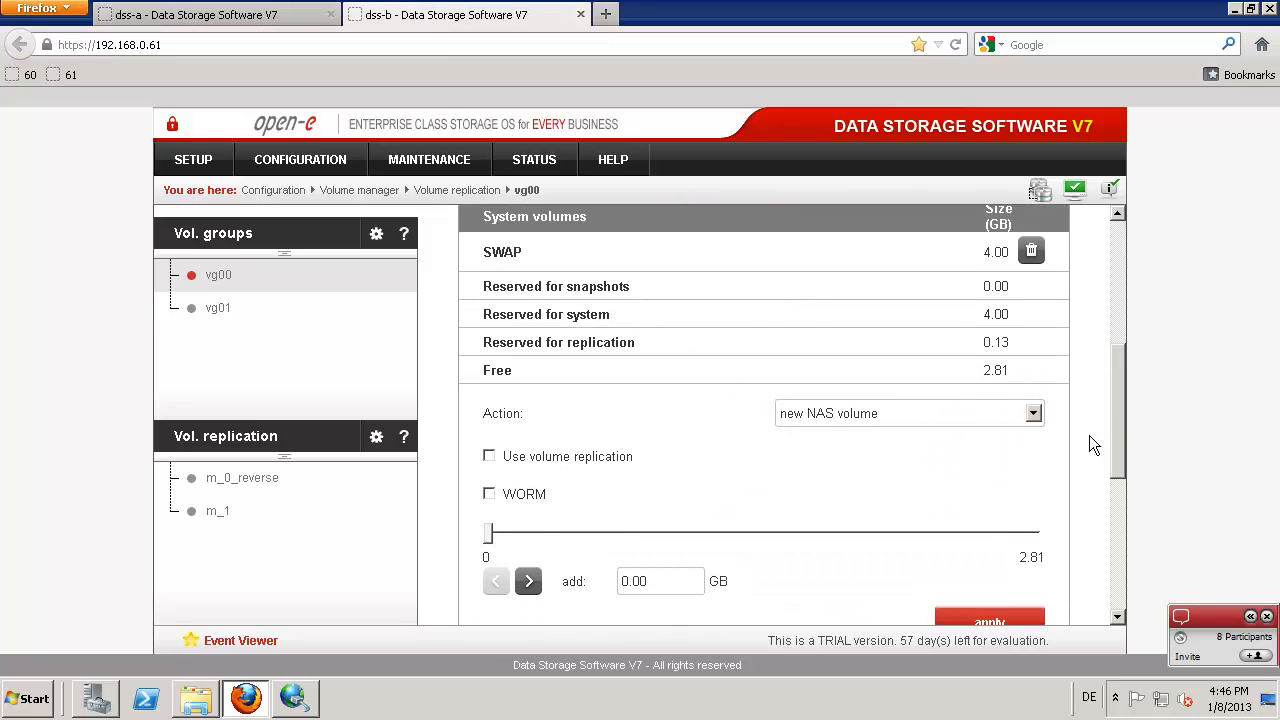
pyautogui.click(1033, 413)
pyautogui.click(813, 516)
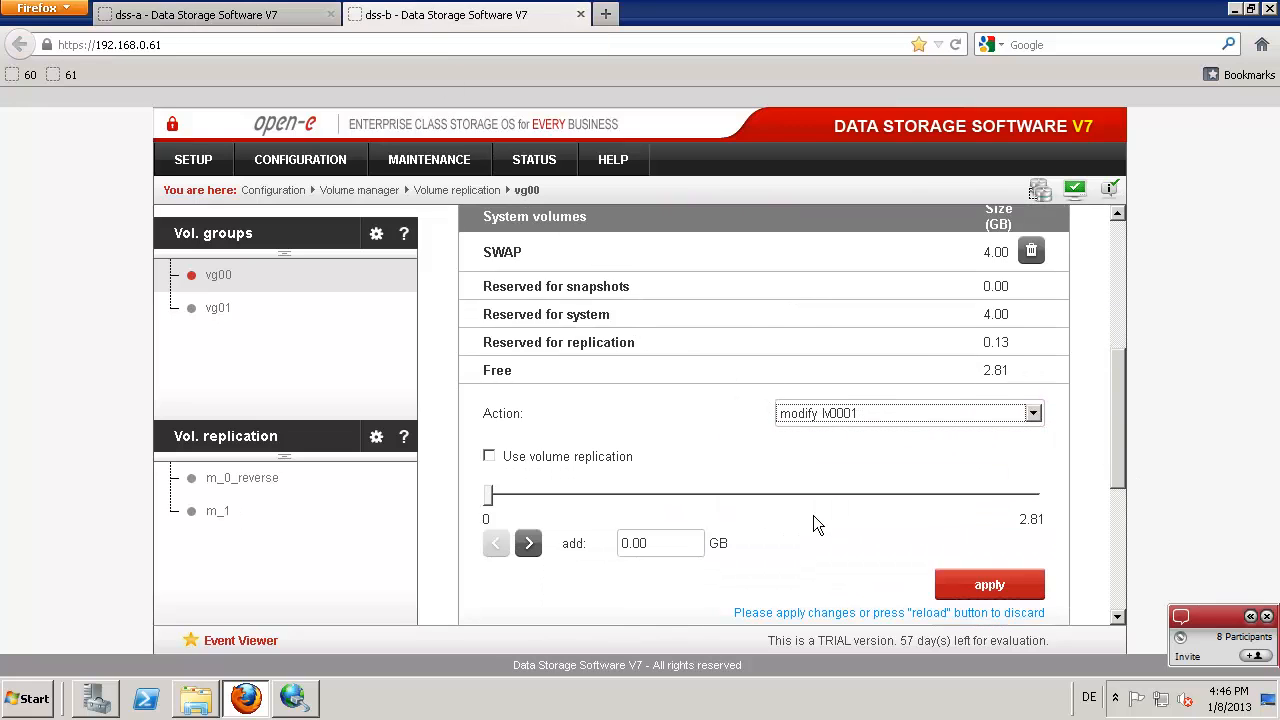
pyautogui.click(492, 456)
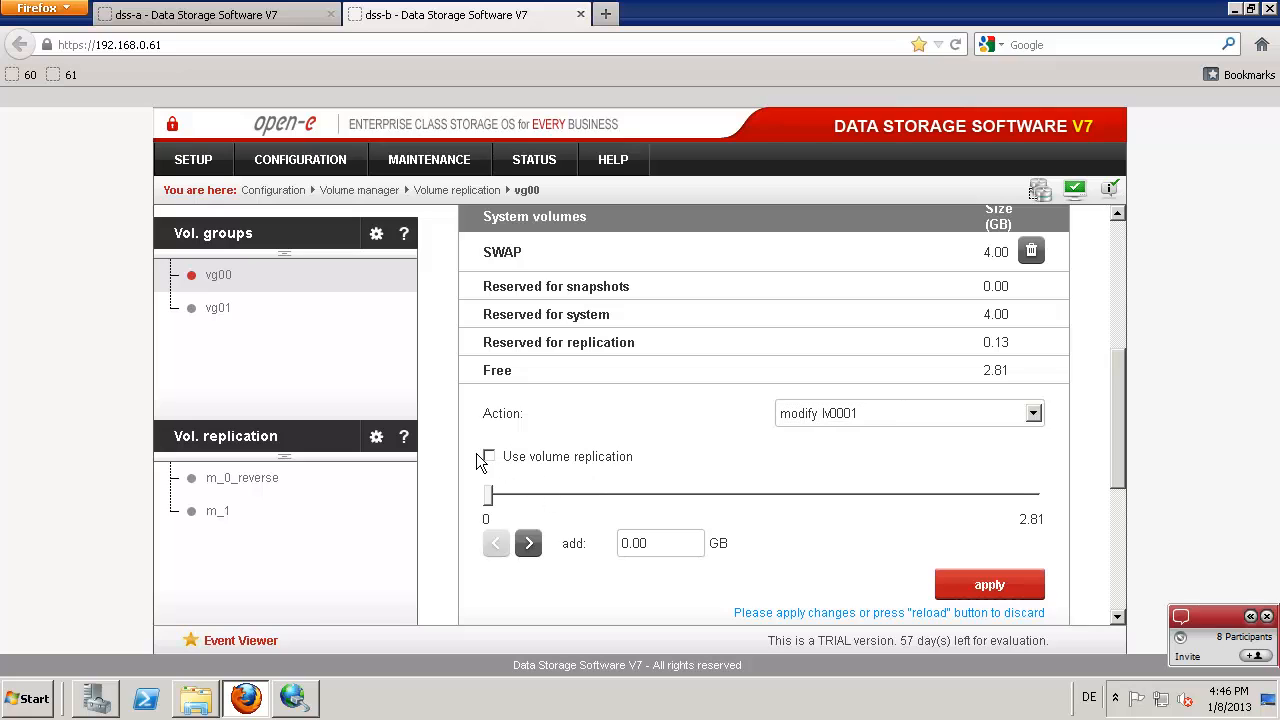
pyautogui.click(490, 457)
pyautogui.click(654, 543)
pyautogui.moveTo(542, 518); pyautogui.dragTo(525, 518)
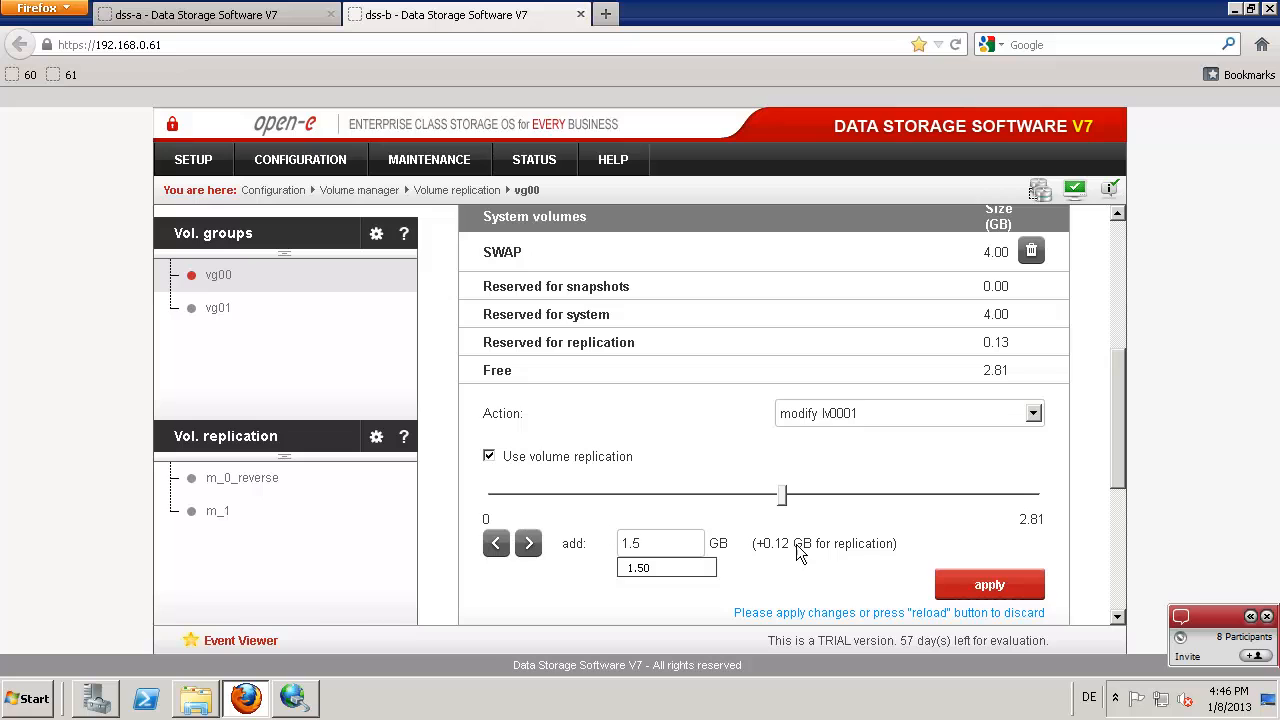
pyautogui.click(950, 584)
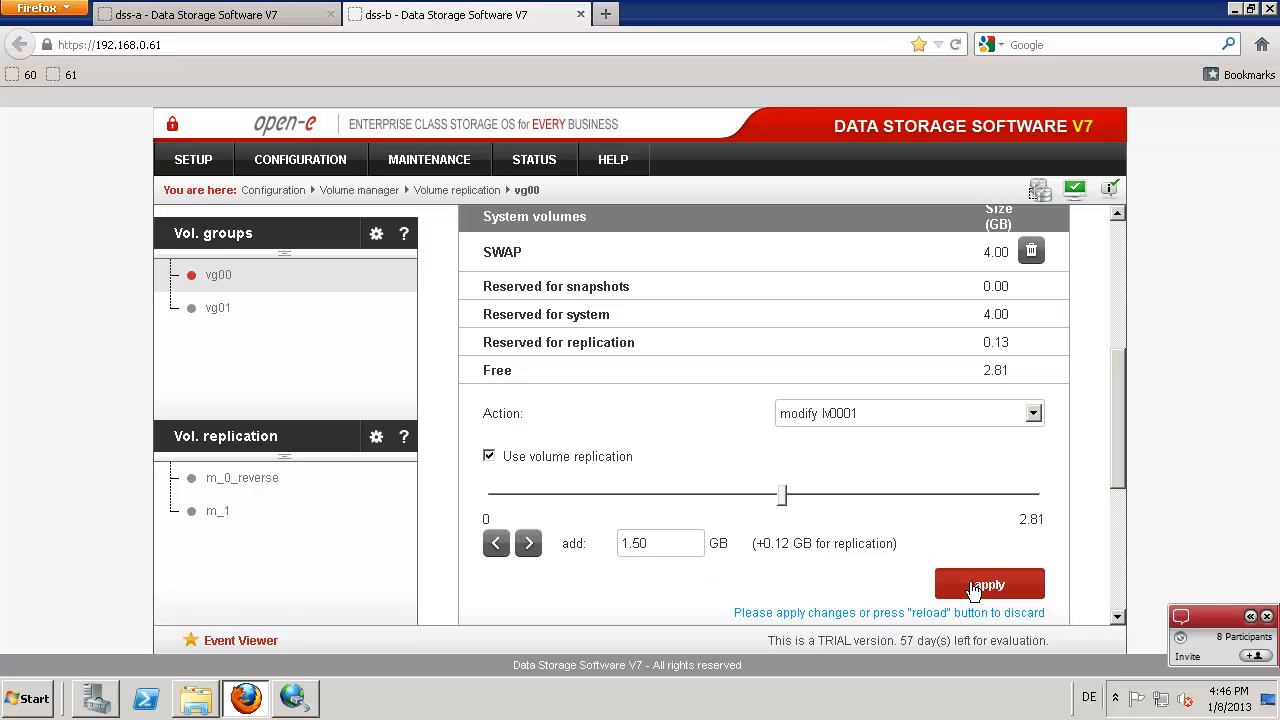
pyautogui.click(741, 340)
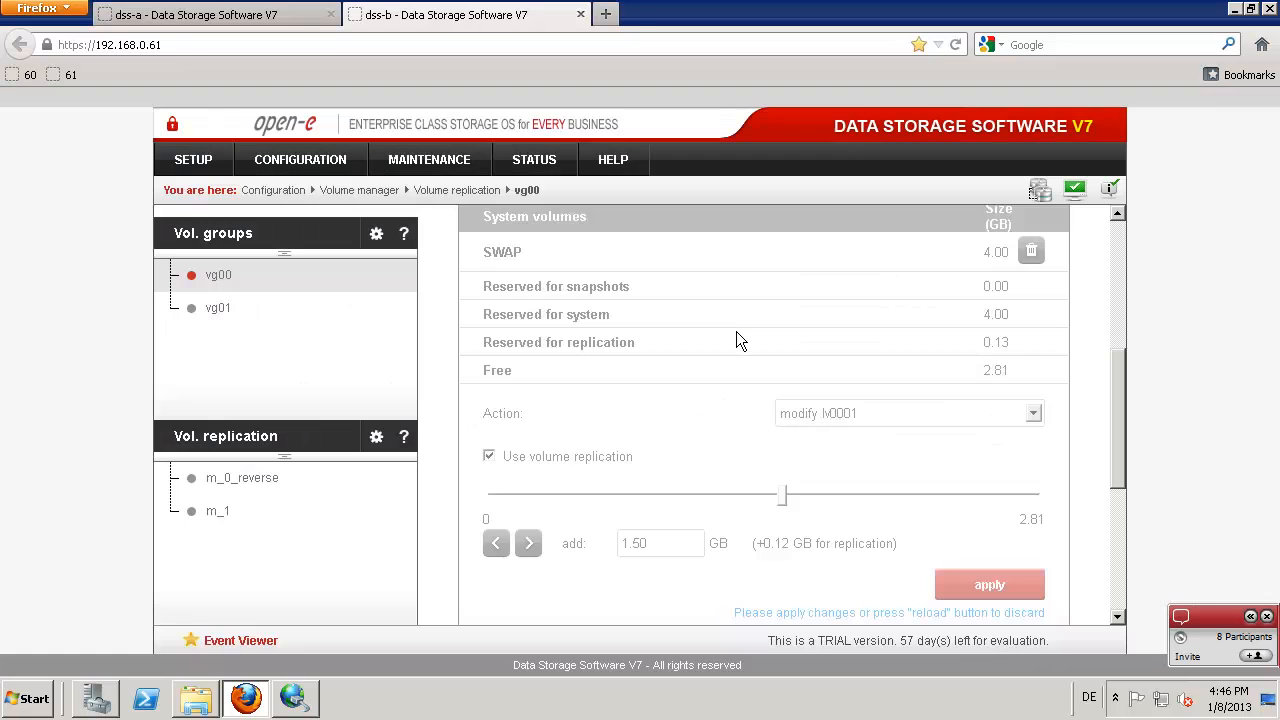
pyautogui.scroll(3, 736, 331)
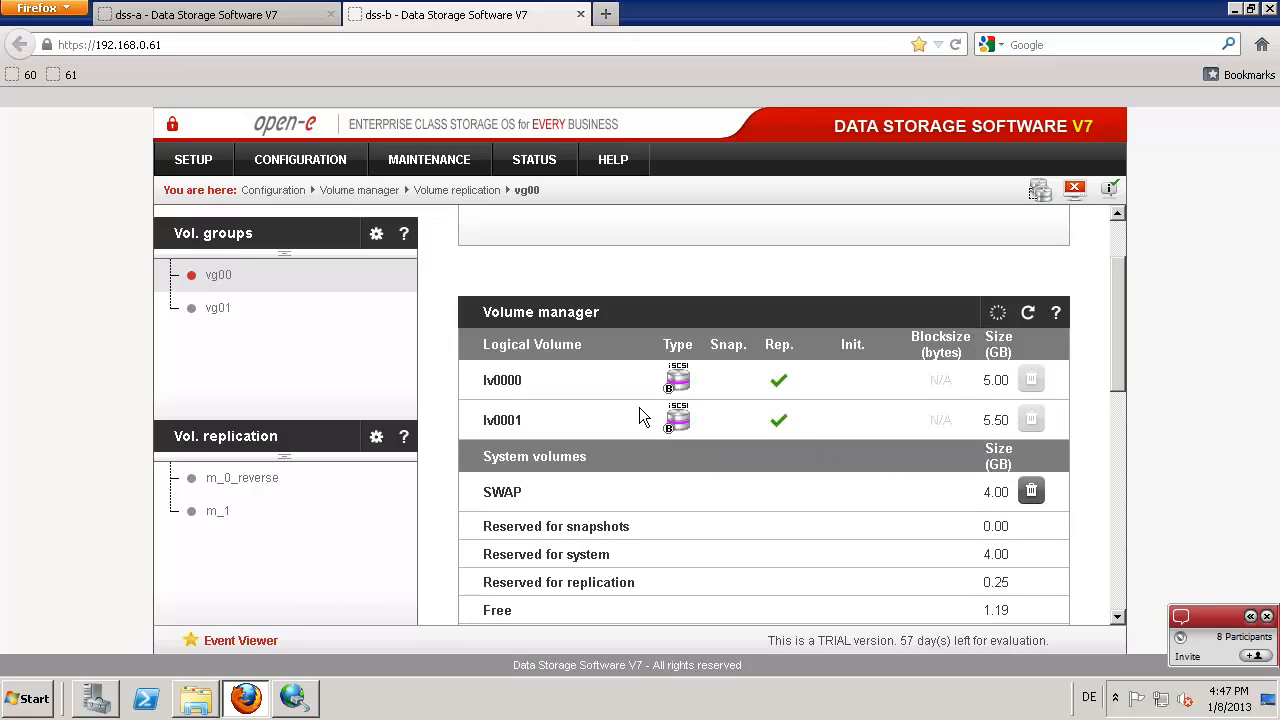
# Step: Set the volume replication mode of lv0001 on dss-b to destination and apply it
pyautogui.click(195, 438)
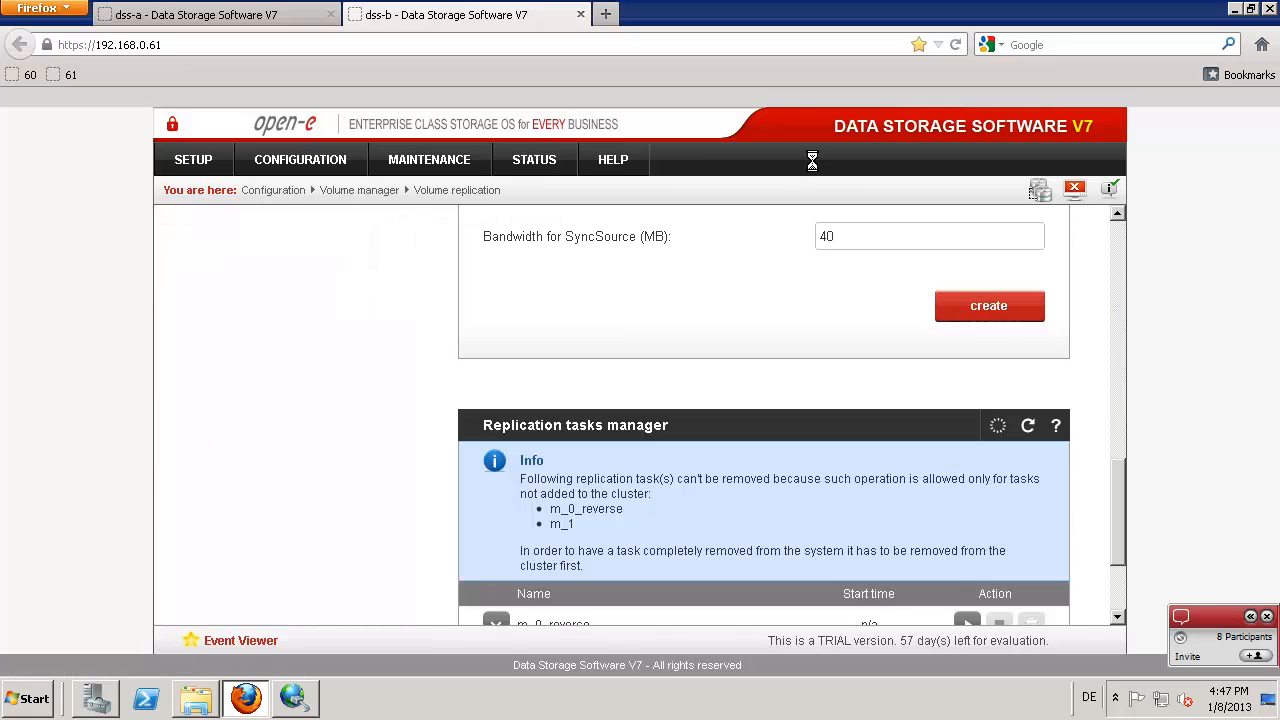
pyautogui.click(1118, 232)
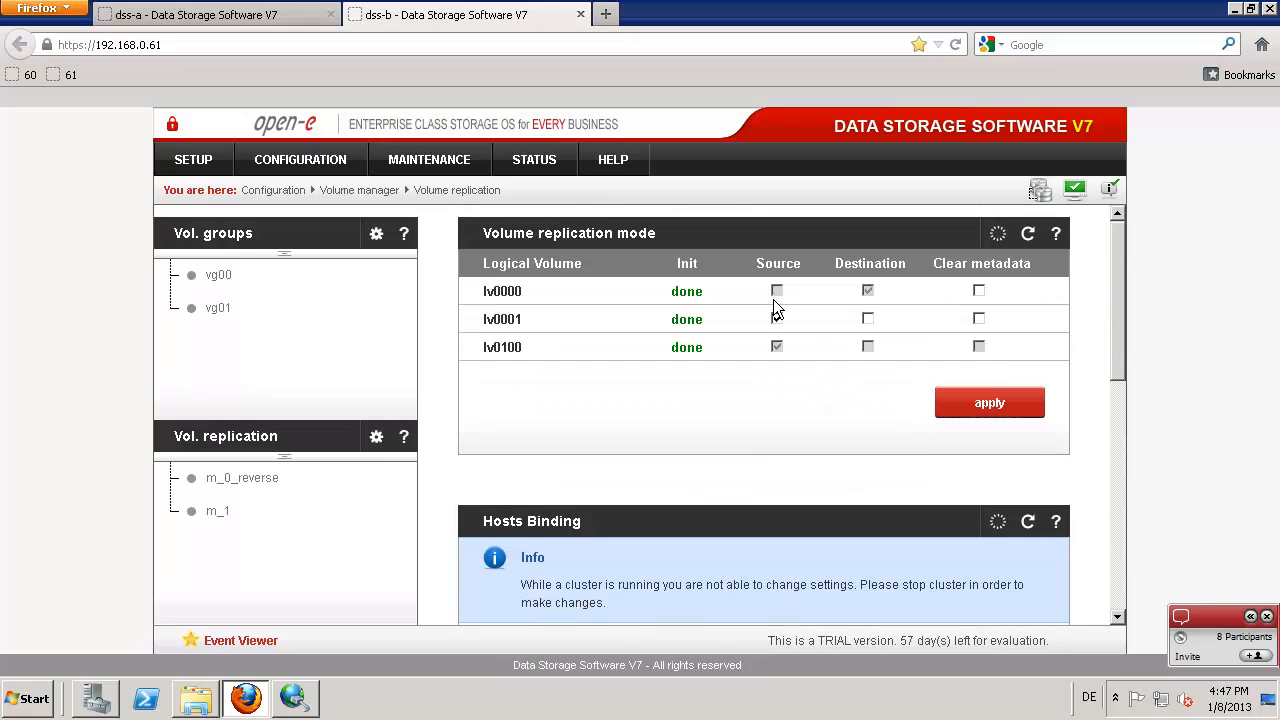
pyautogui.click(868, 319)
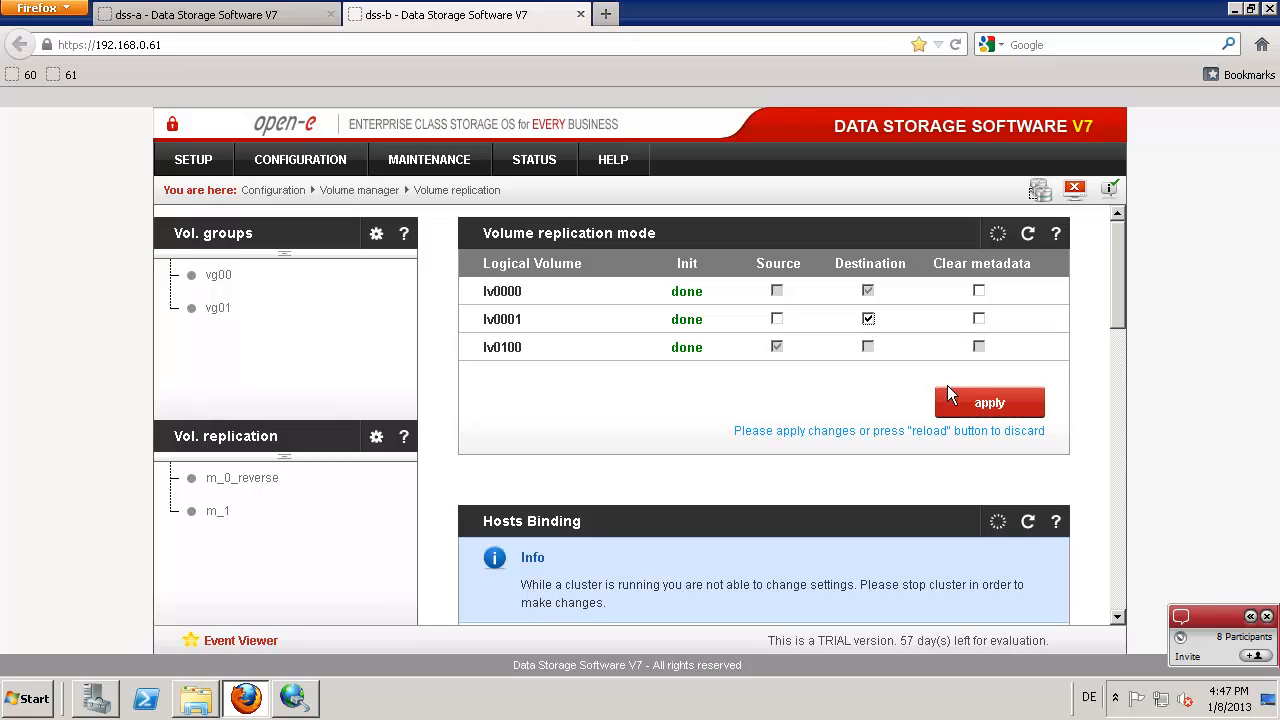
pyautogui.click(986, 403)
# Step: Switch to dss-a and check the volume replication mode of lv0001
pyautogui.click(234, 30)
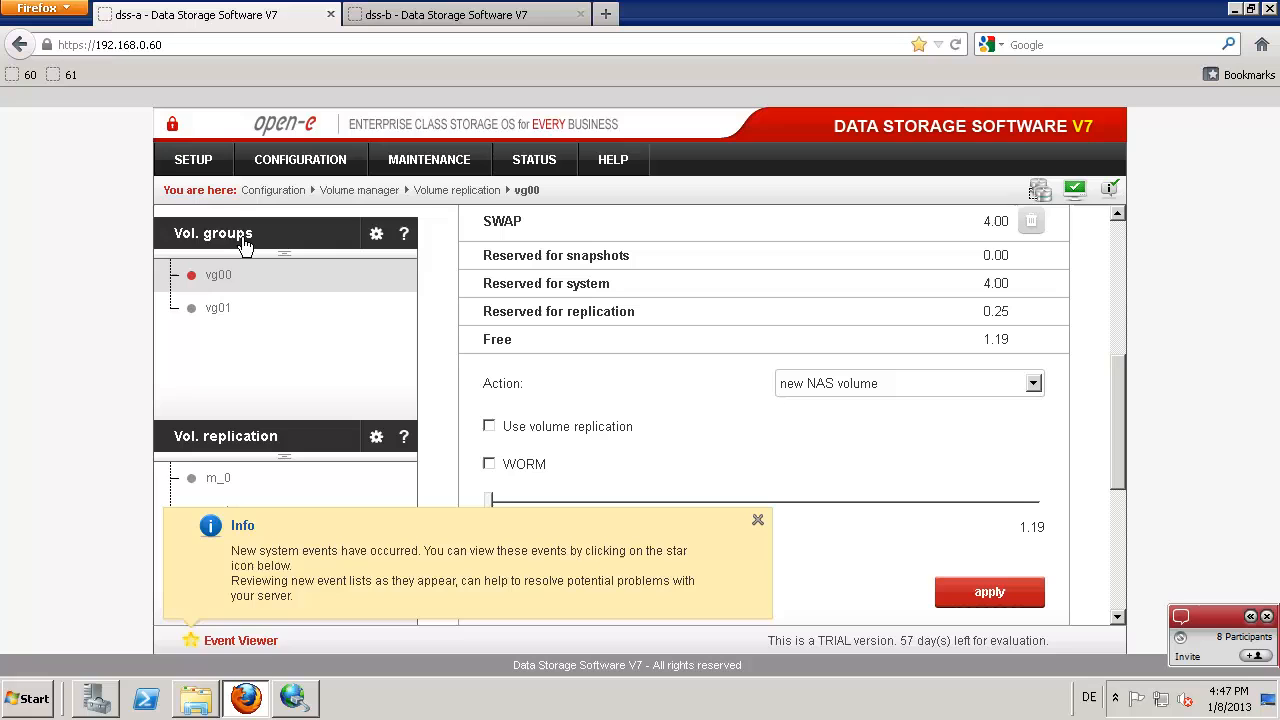
pyautogui.click(318, 160)
pyautogui.click(243, 440)
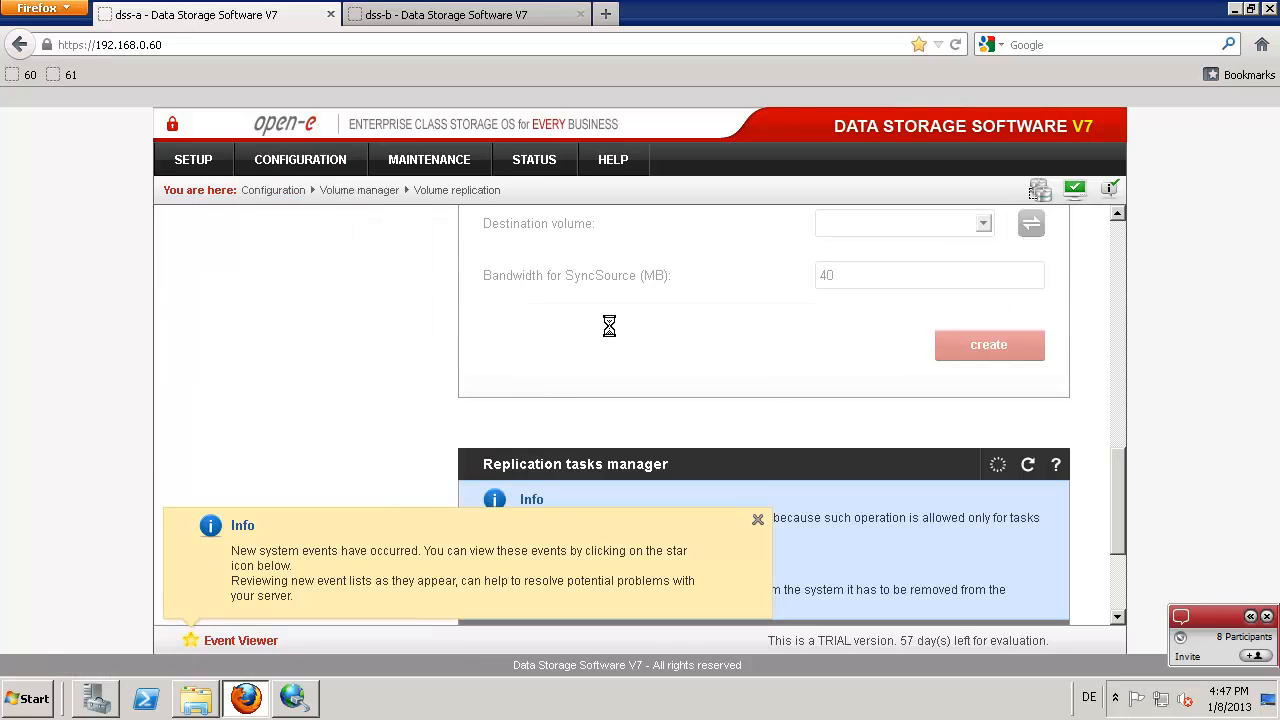
pyautogui.click(1117, 230)
pyautogui.click(1117, 230)
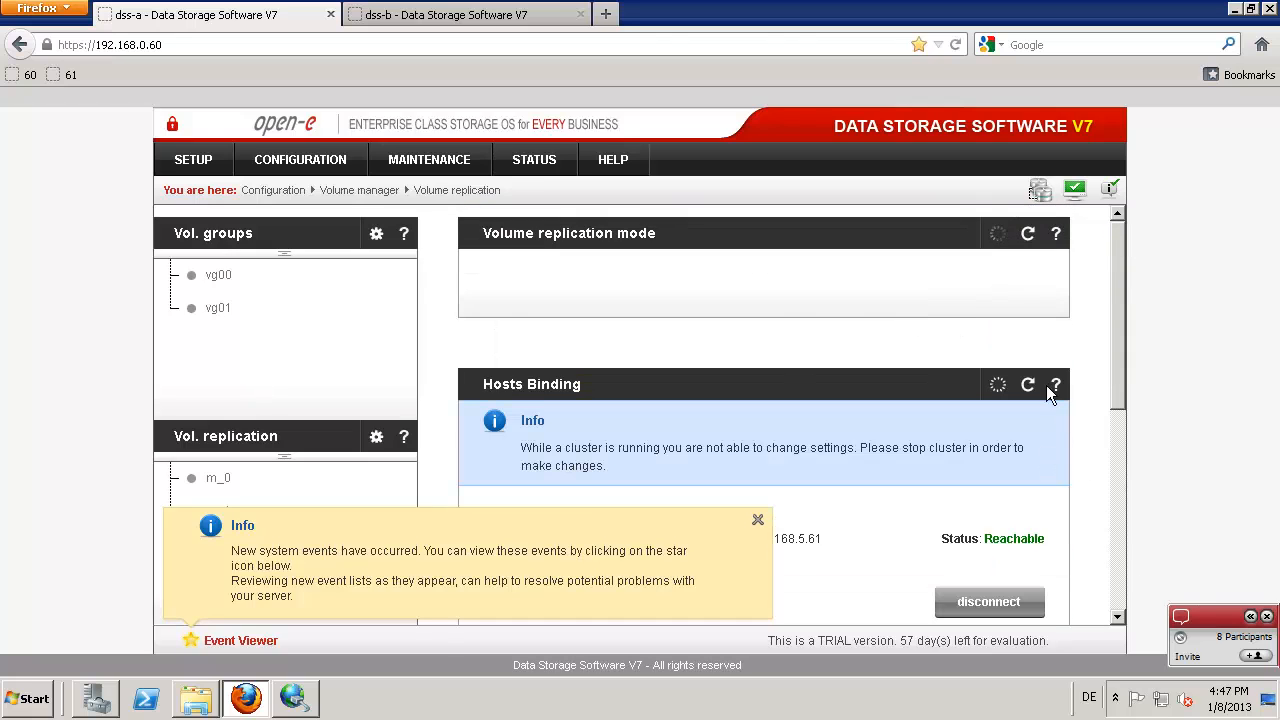
pyautogui.scroll(-5, 908, 346)
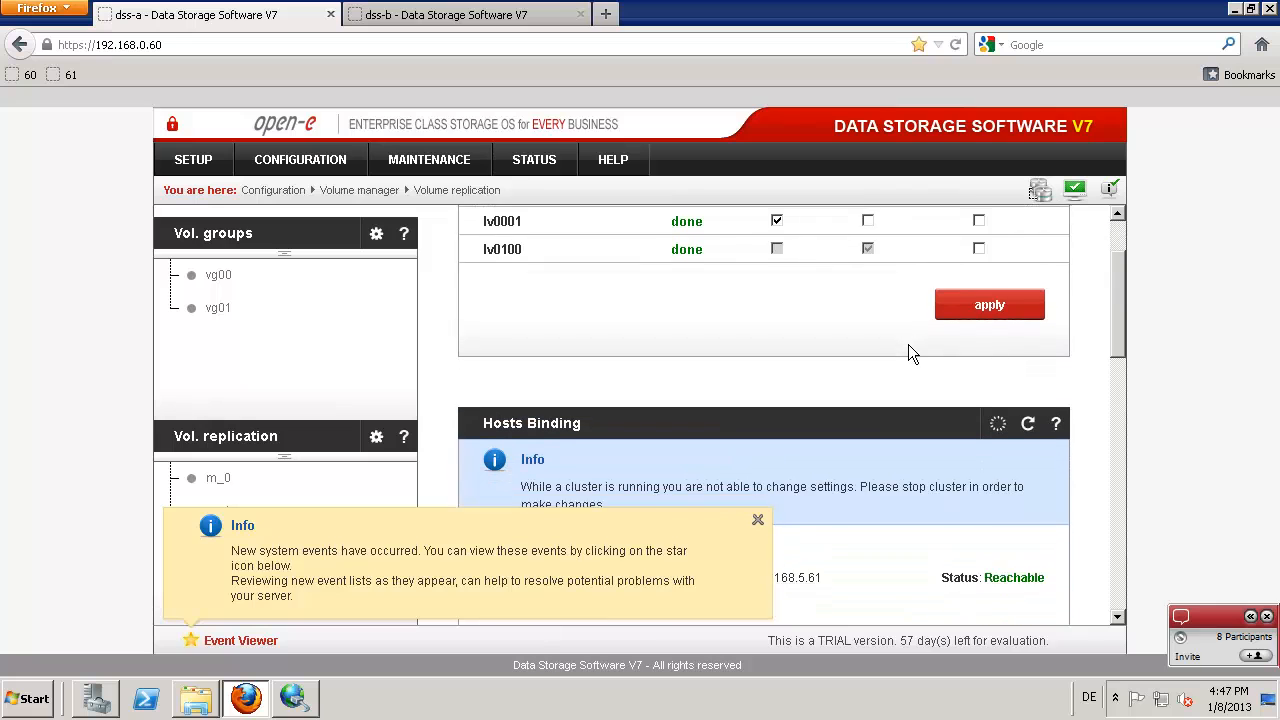
# Step: Create a volume replication task named m_01 on dss-a from lv0001 to the destination volume lv0001, with a SyncSource bandwidth of 40 MB
pyautogui.scroll(-10, 908, 353)
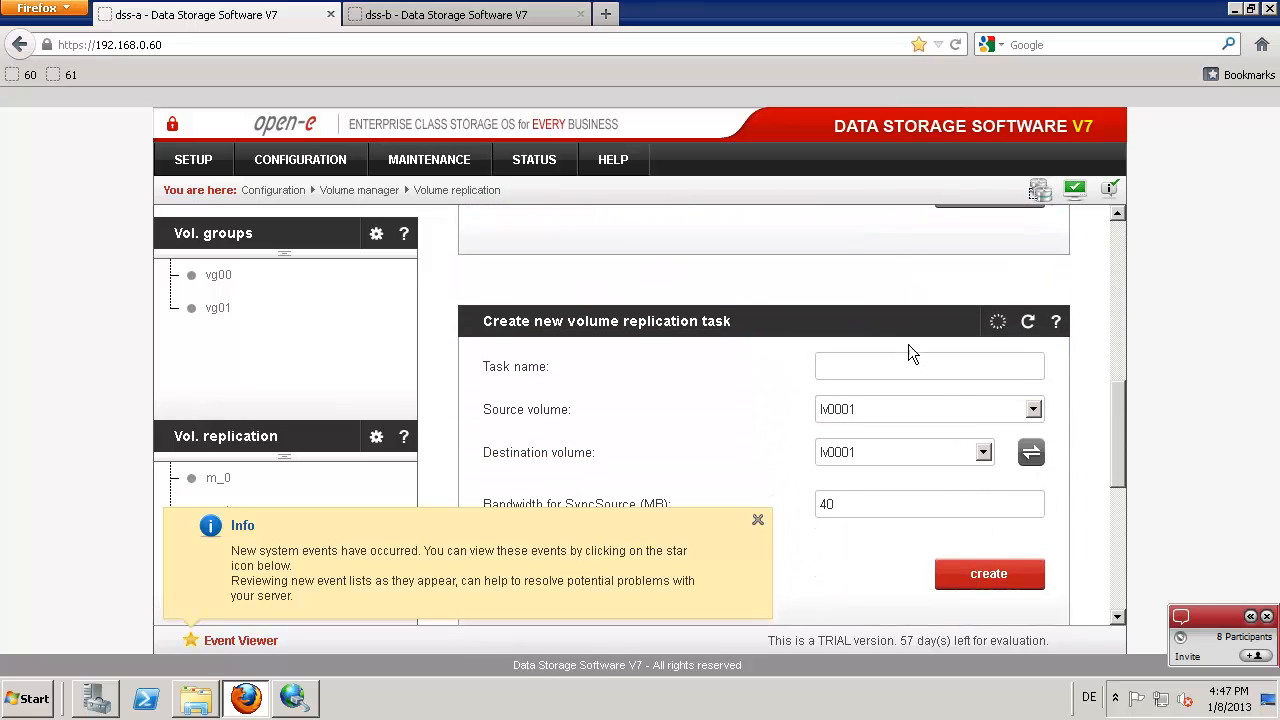
pyautogui.scroll(5, 918, 289)
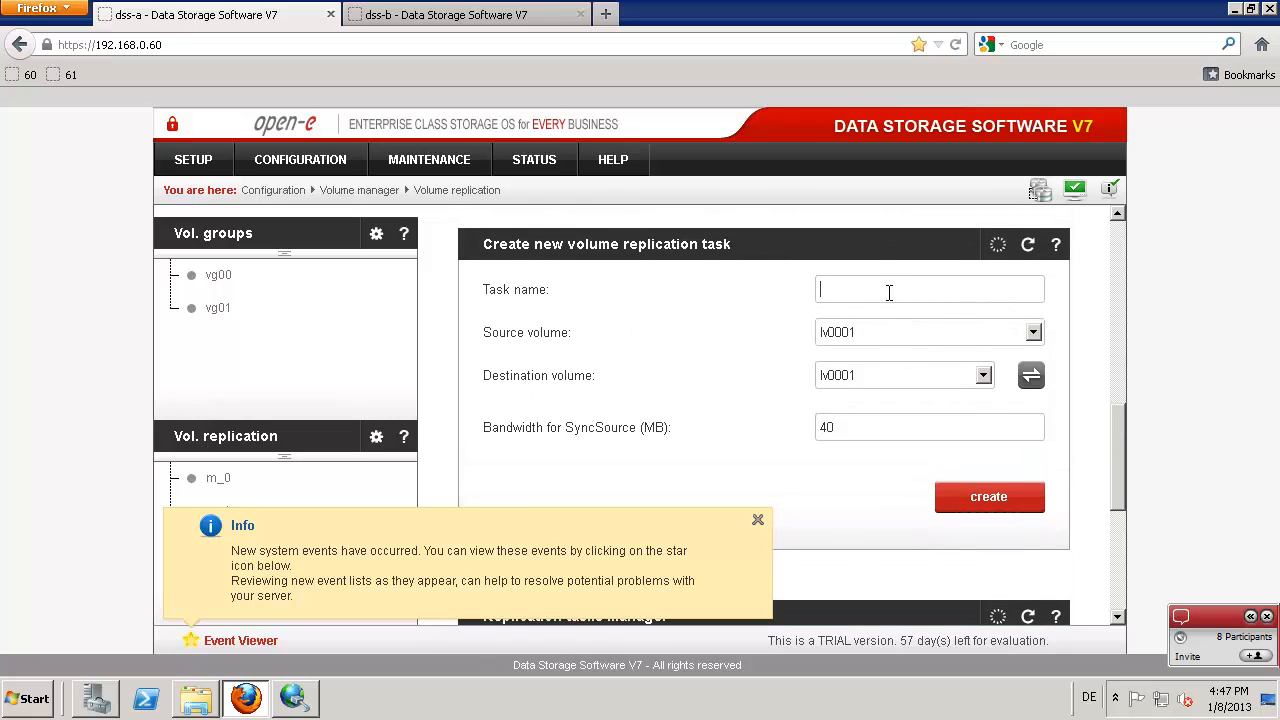
pyautogui.write('m')
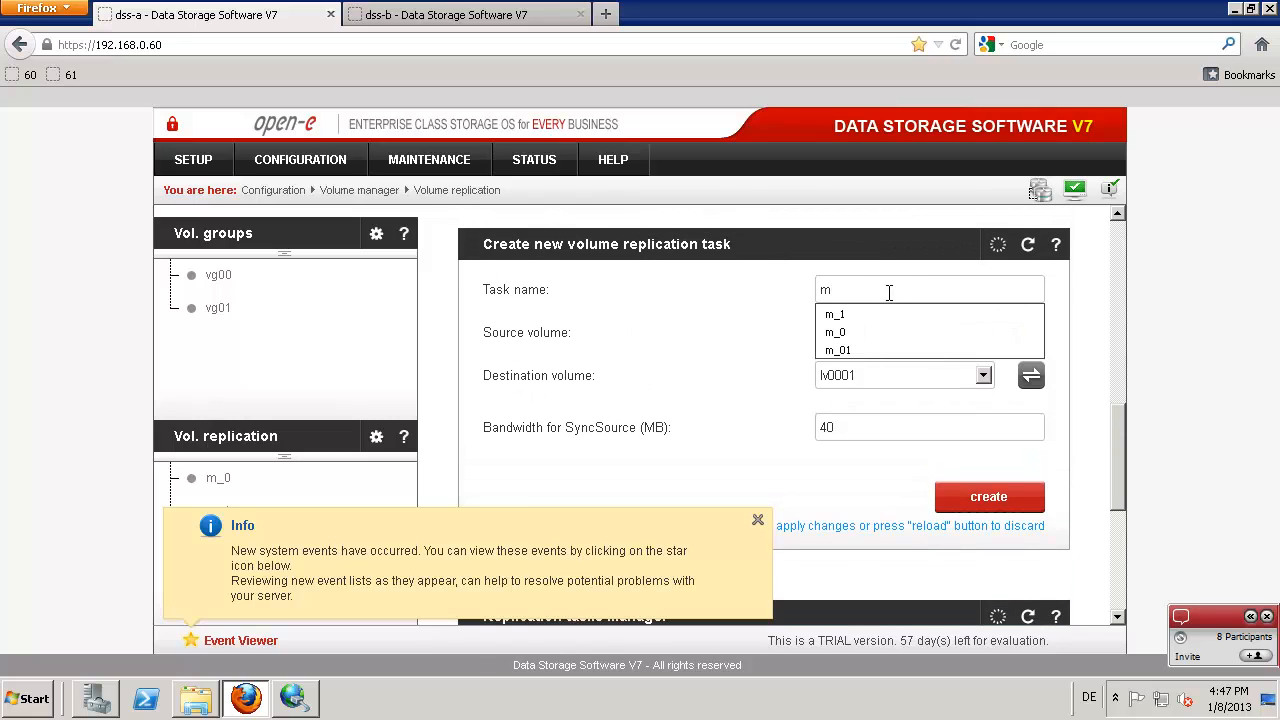
pyautogui.press('Down')
pyautogui.press('Down')
pyautogui.press('Down')
pyautogui.press('Return')
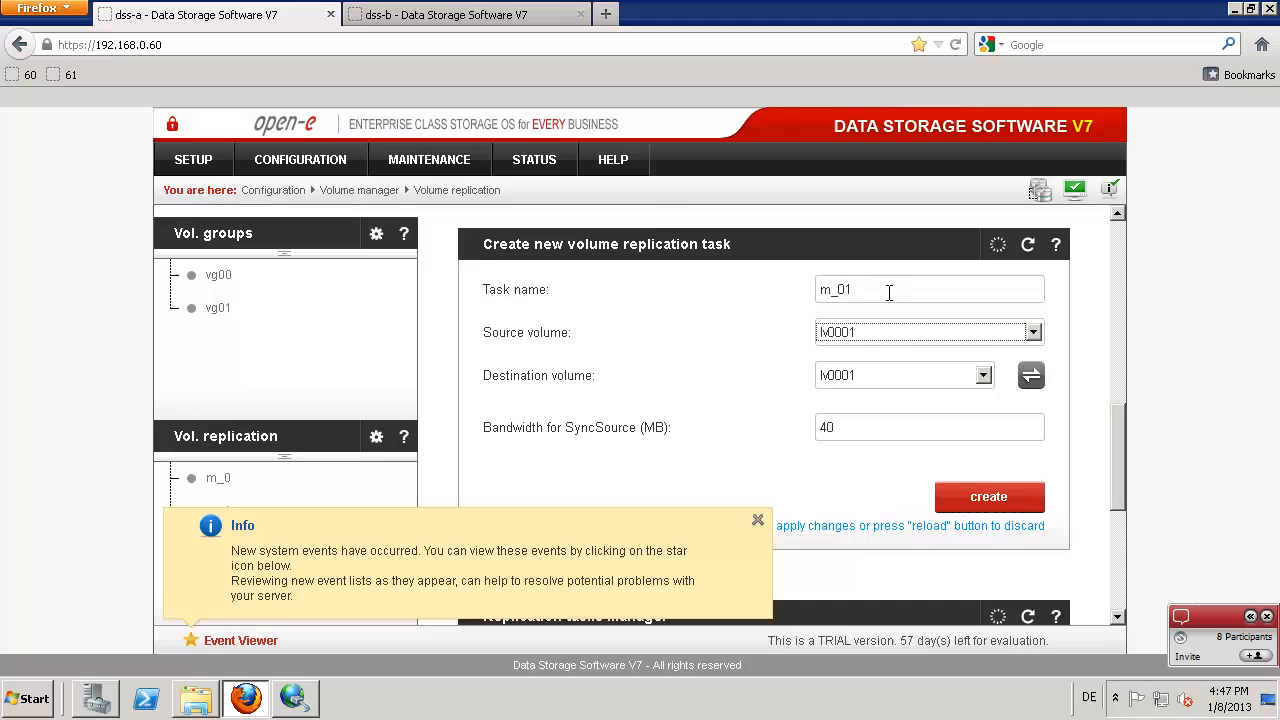
pyautogui.click(1000, 494)
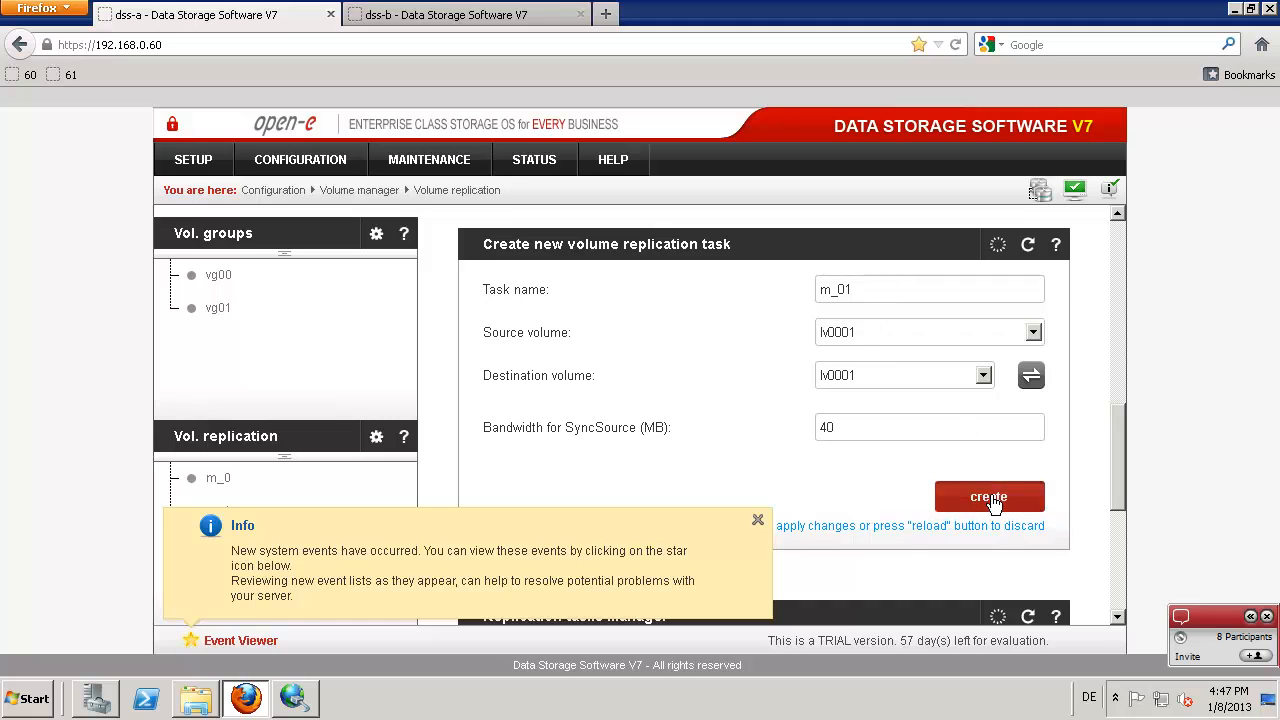
pyautogui.click(758, 526)
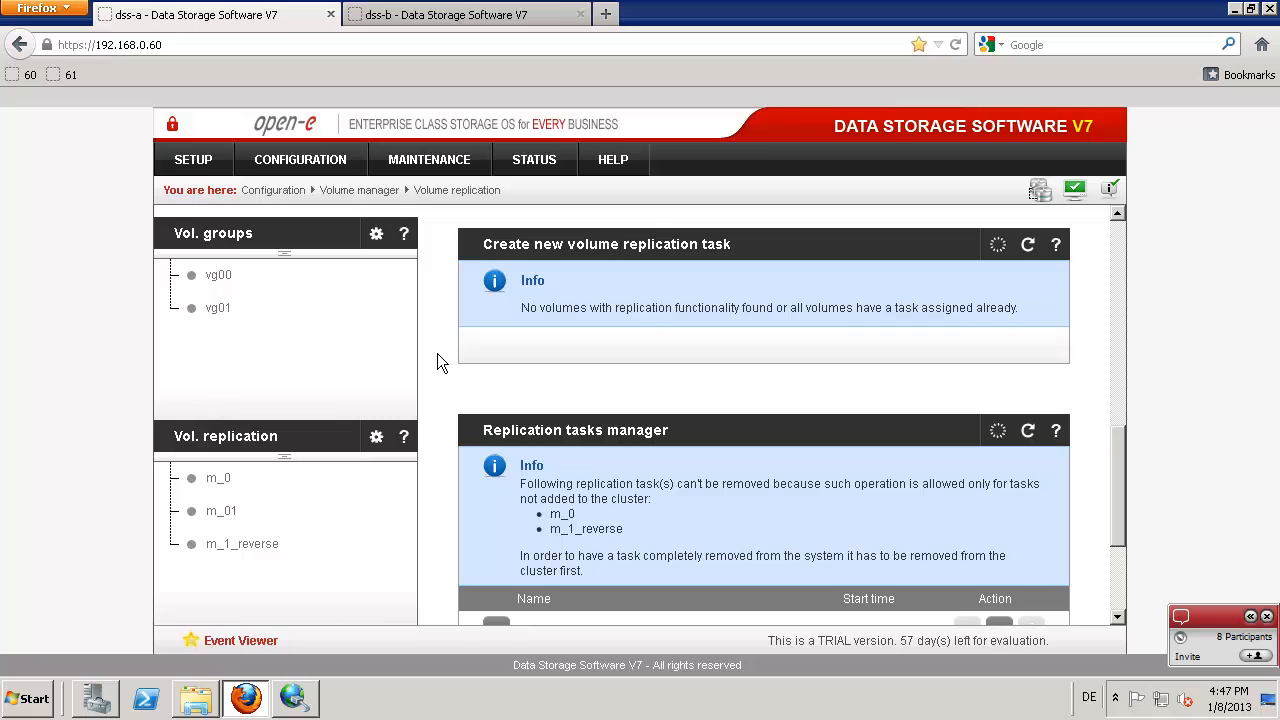
pyautogui.scroll(-3, 437, 353)
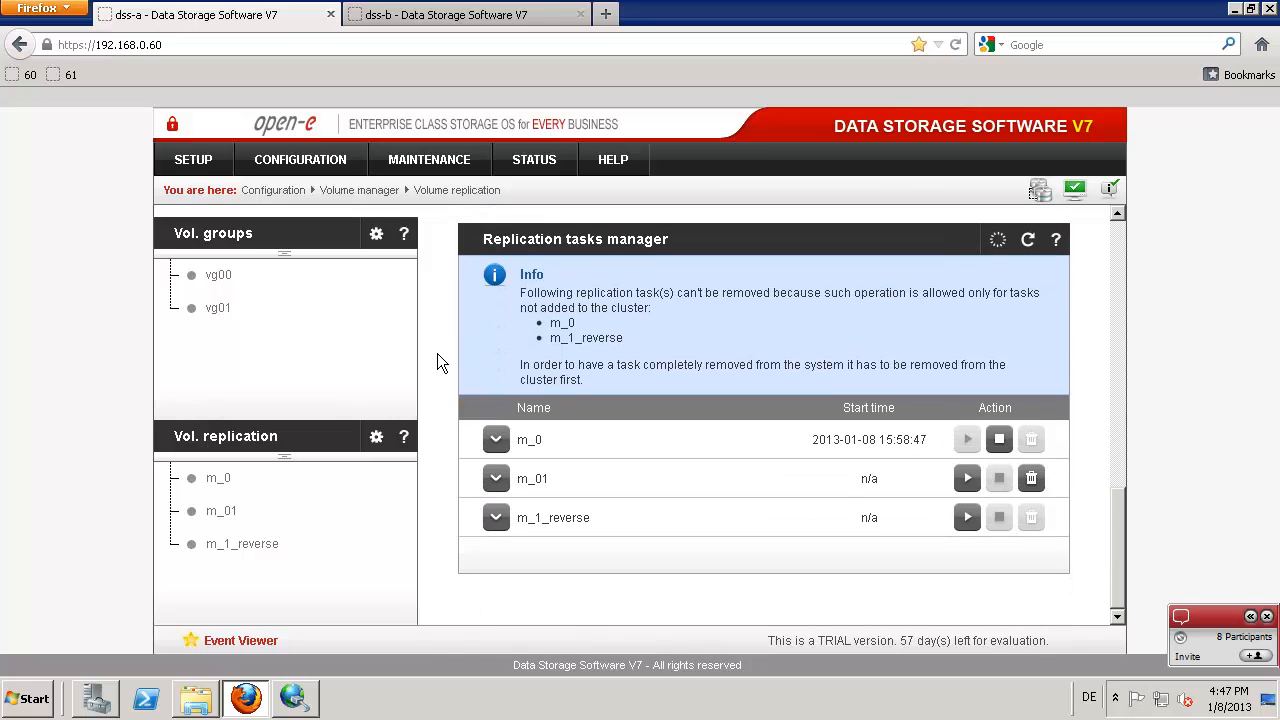
# Step: Inspect the SCSI ID, LUN and access mode of lv0001 in iSCSI target2 on dss-a
pyautogui.click(330, 164)
pyautogui.moveTo(362, 300)
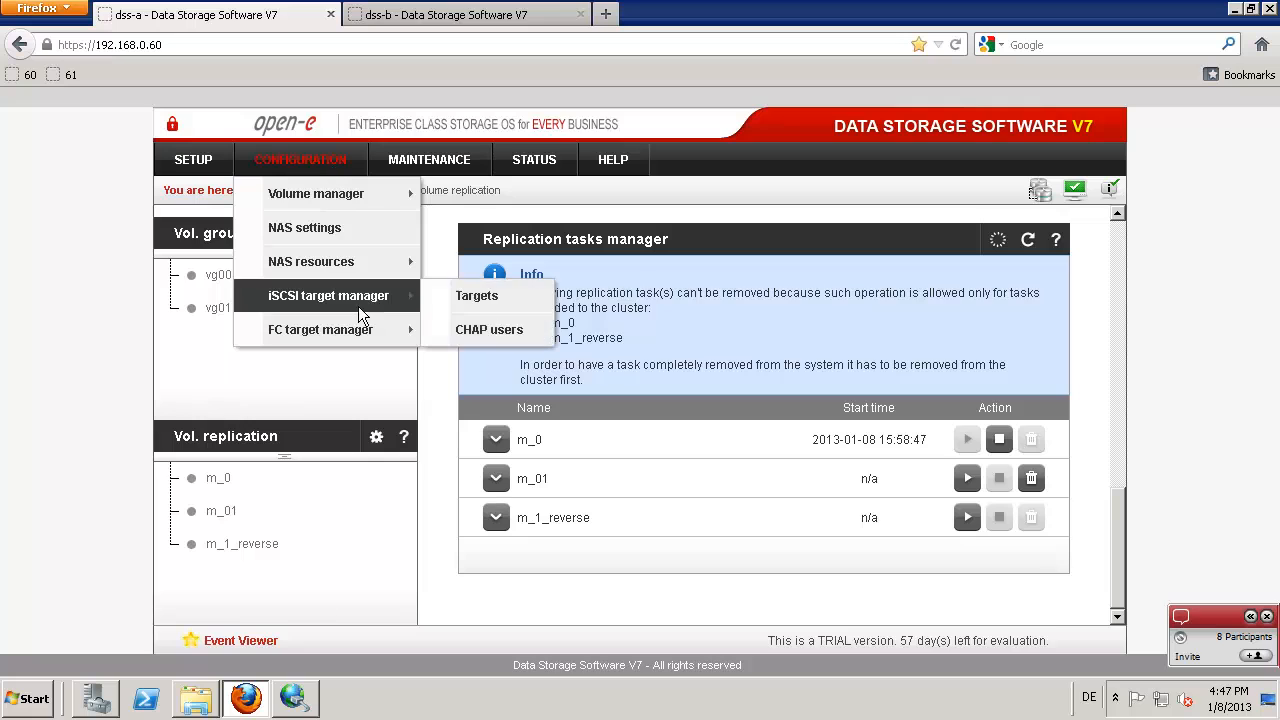
pyautogui.click(460, 296)
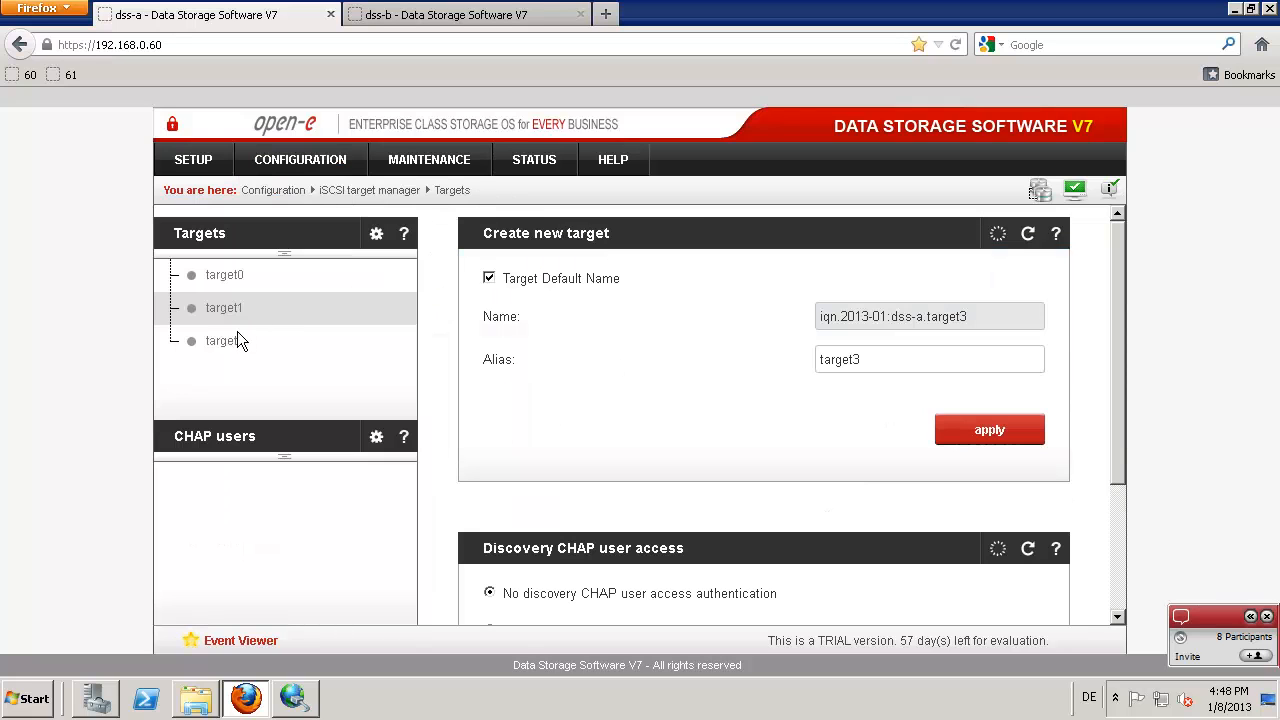
pyautogui.click(224, 341)
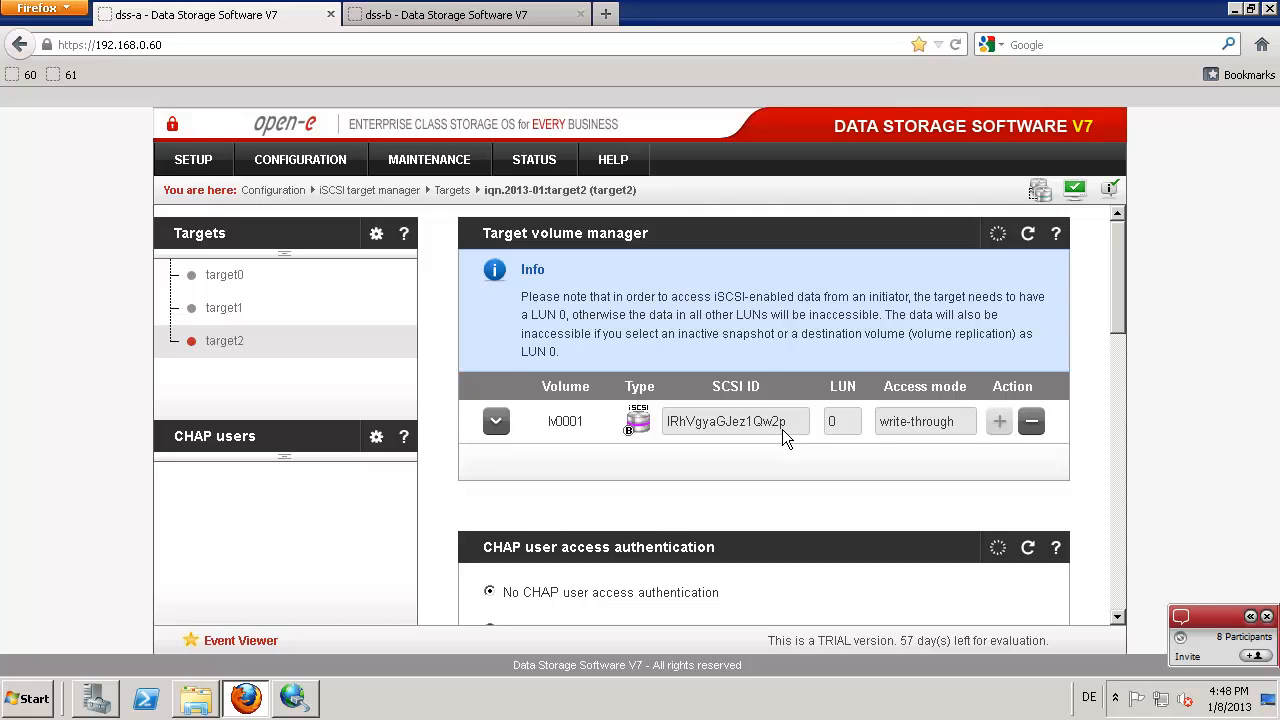
# Step: Compare the SCSI ID, replication role and size of lv0001 in target2 on dss-b with those on dss-a
pyautogui.click(405, 15)
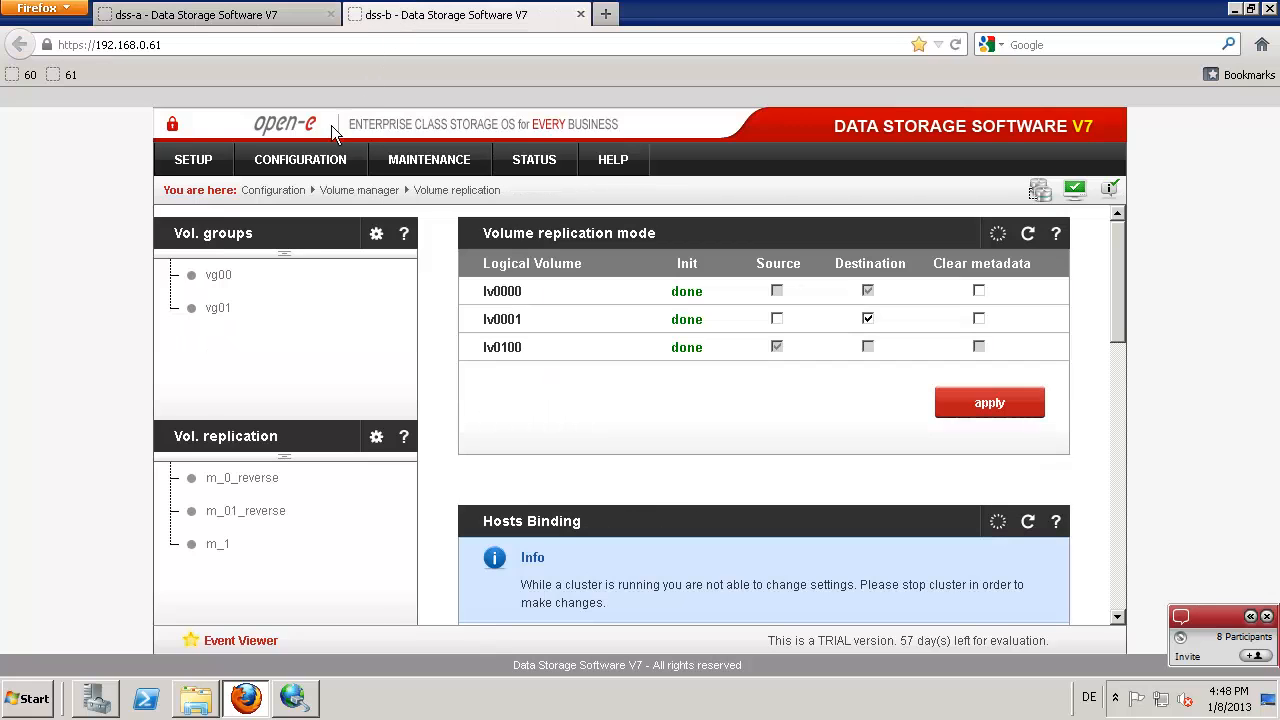
pyautogui.moveTo(330, 159)
pyautogui.moveTo(390, 298)
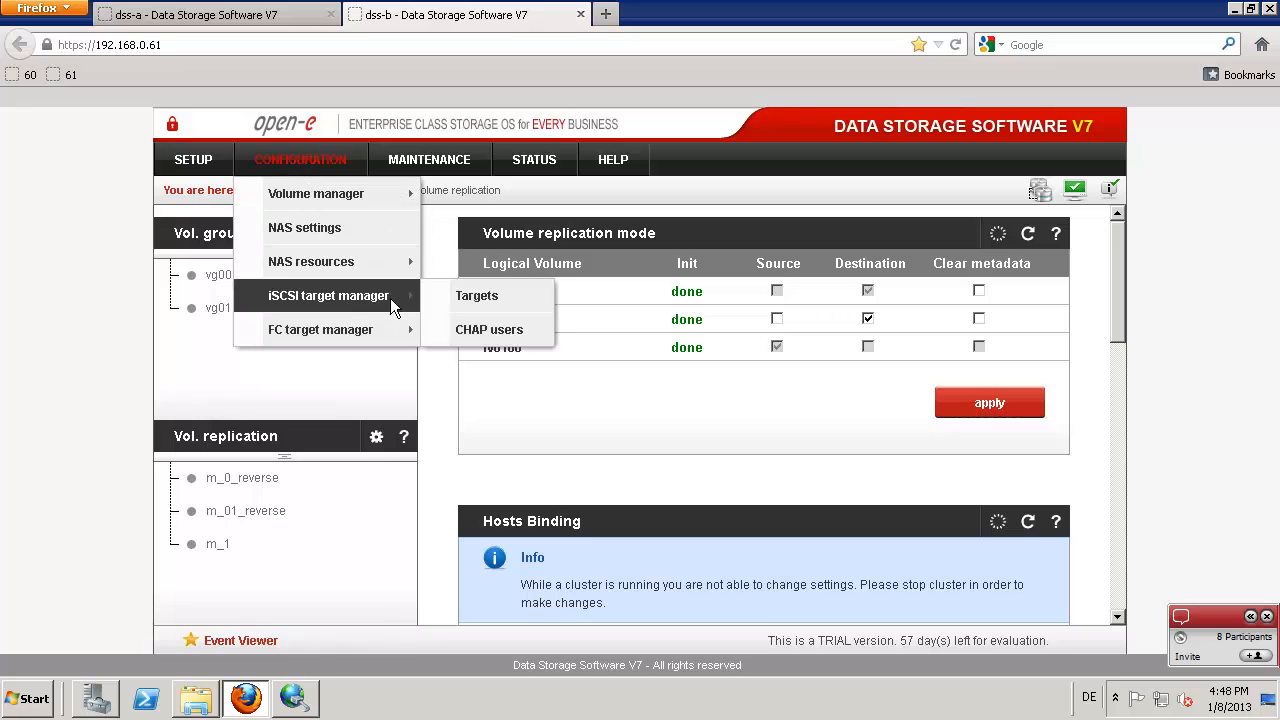
pyautogui.click(470, 296)
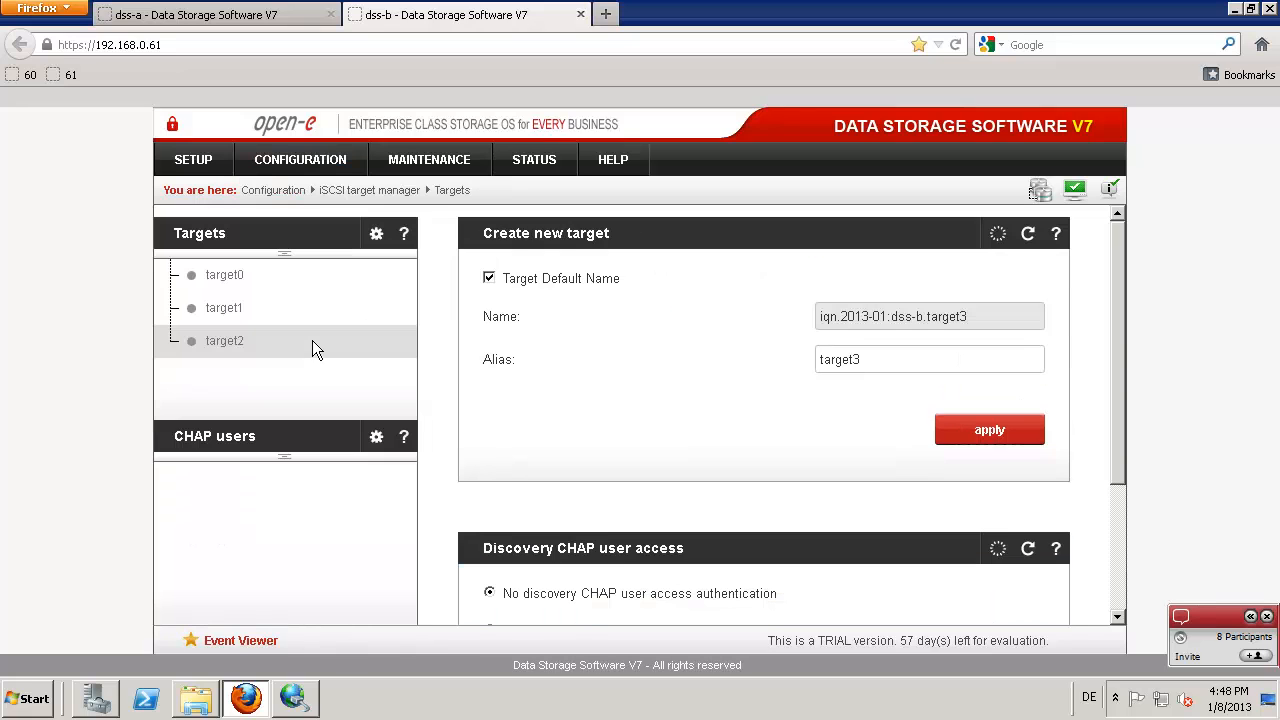
pyautogui.click(220, 341)
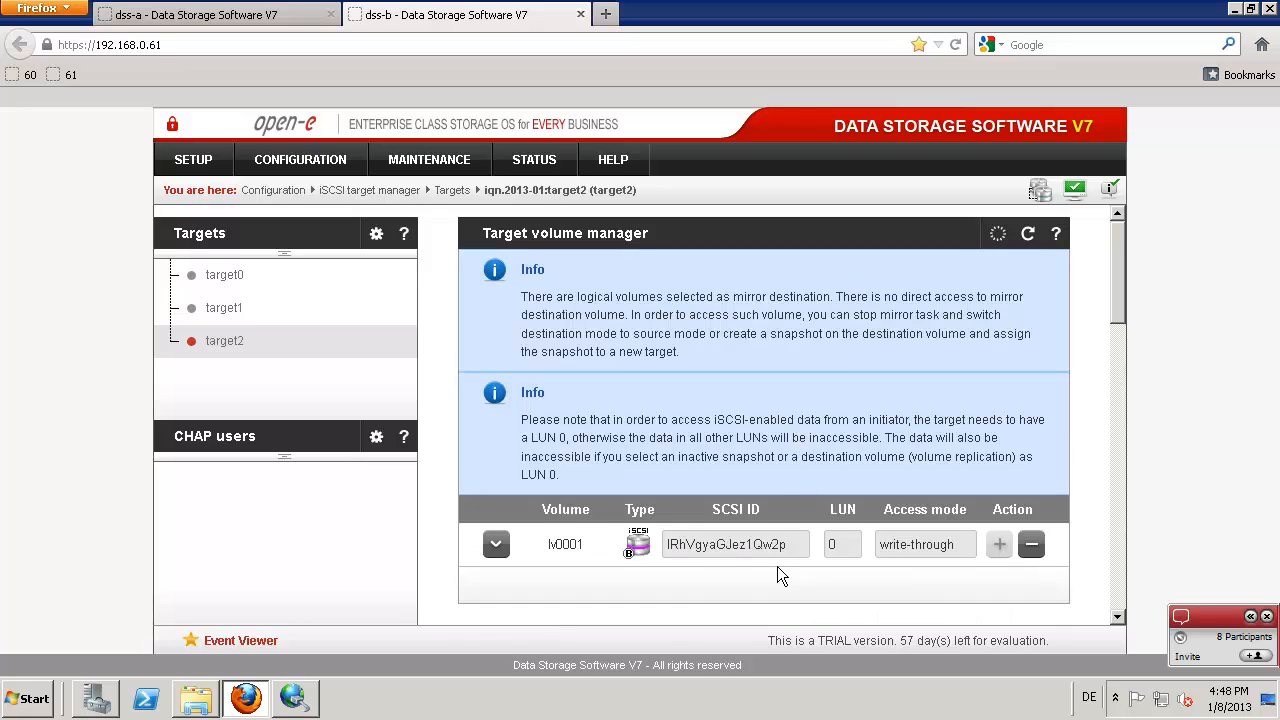
pyautogui.click(494, 545)
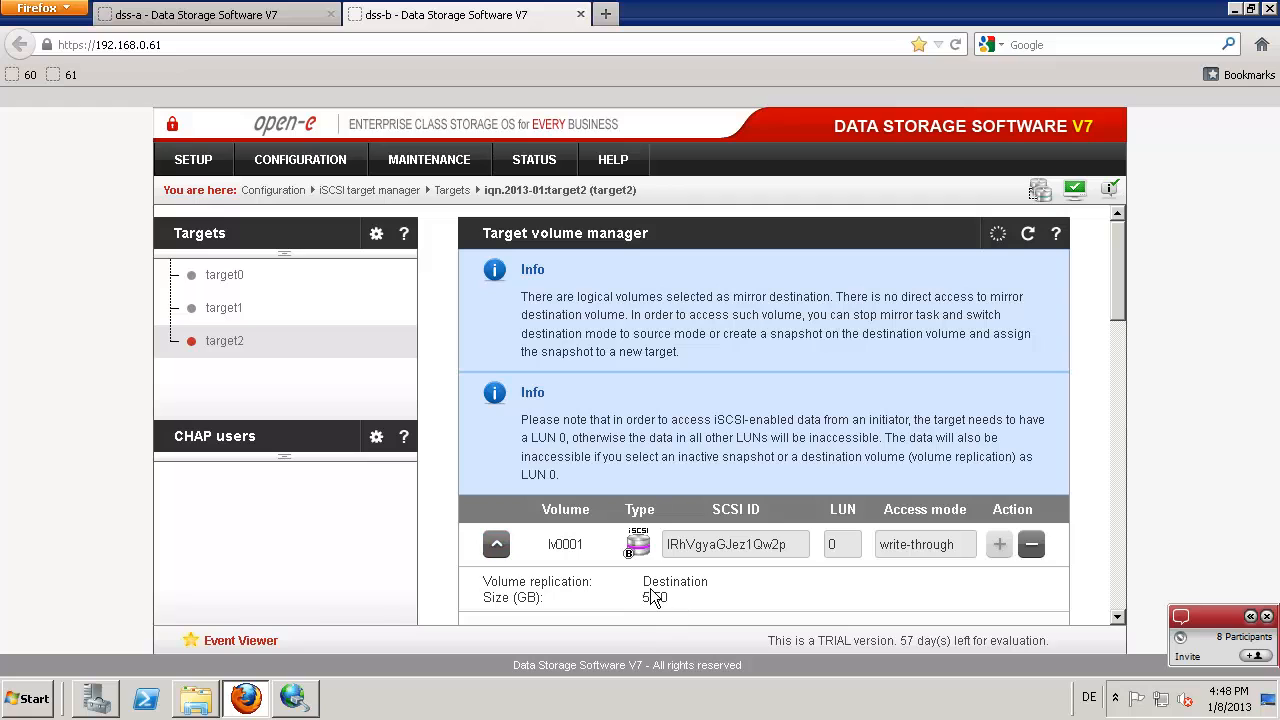
pyautogui.click(276, 20)
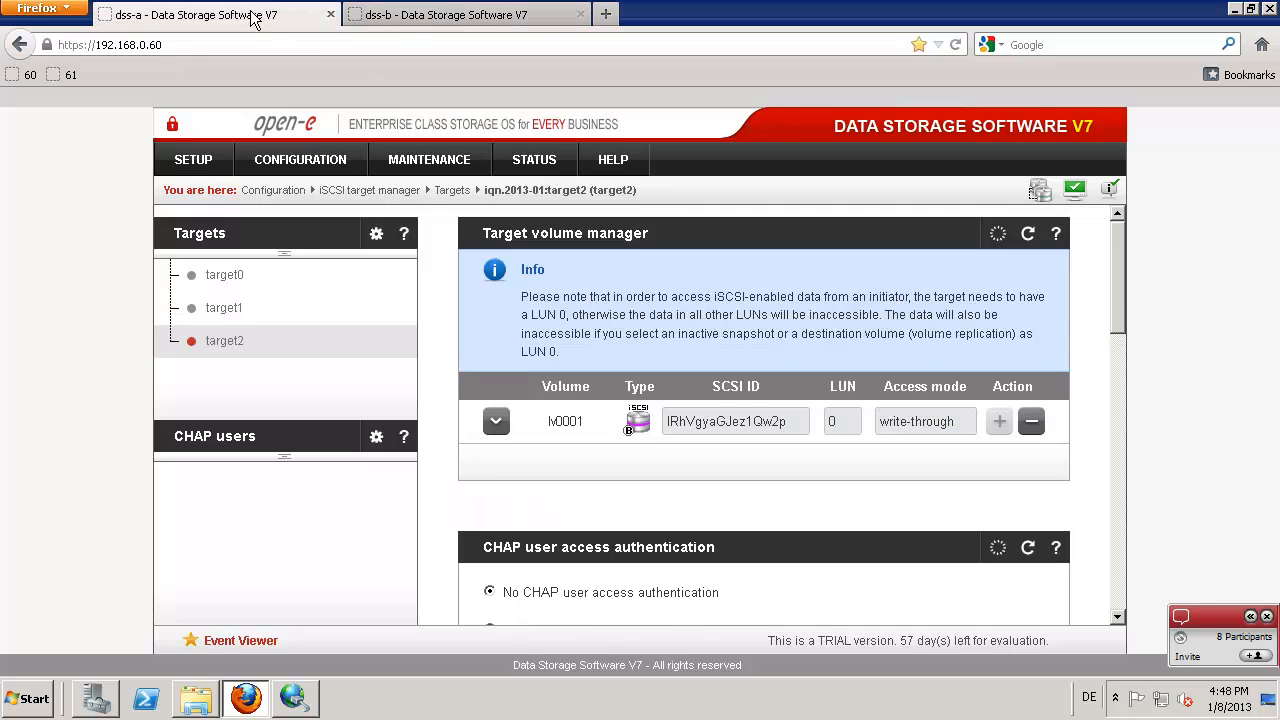
pyautogui.click(496, 421)
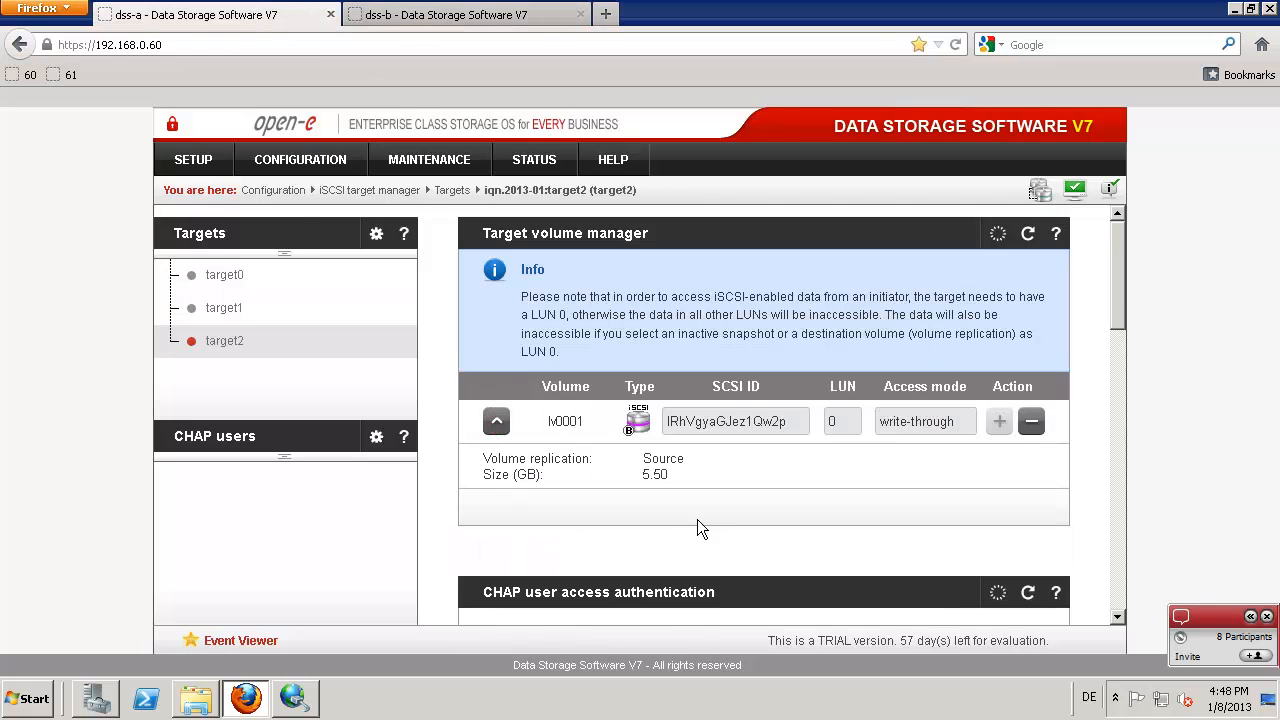
# Step: Try to add iqn.2013-01:target2 to the cluster as an iSCSI resource of node-a in the failover settings of dss-a
pyautogui.click(195, 165)
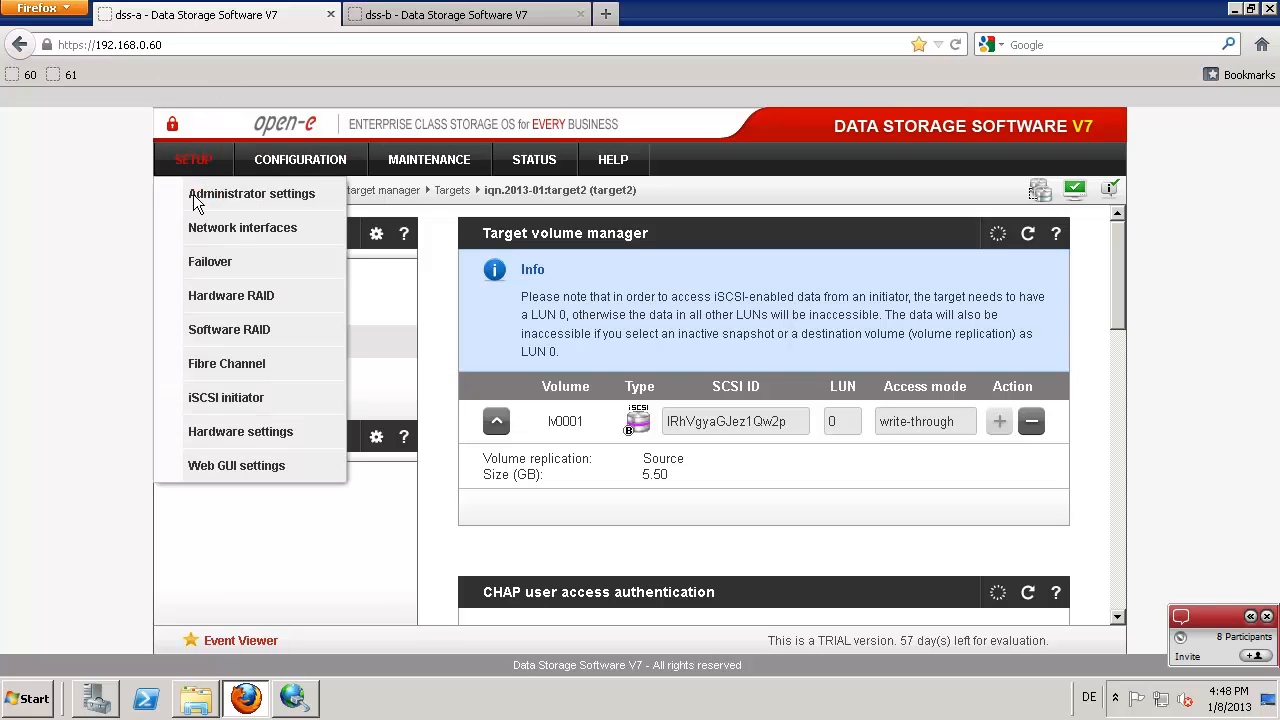
pyautogui.click(205, 252)
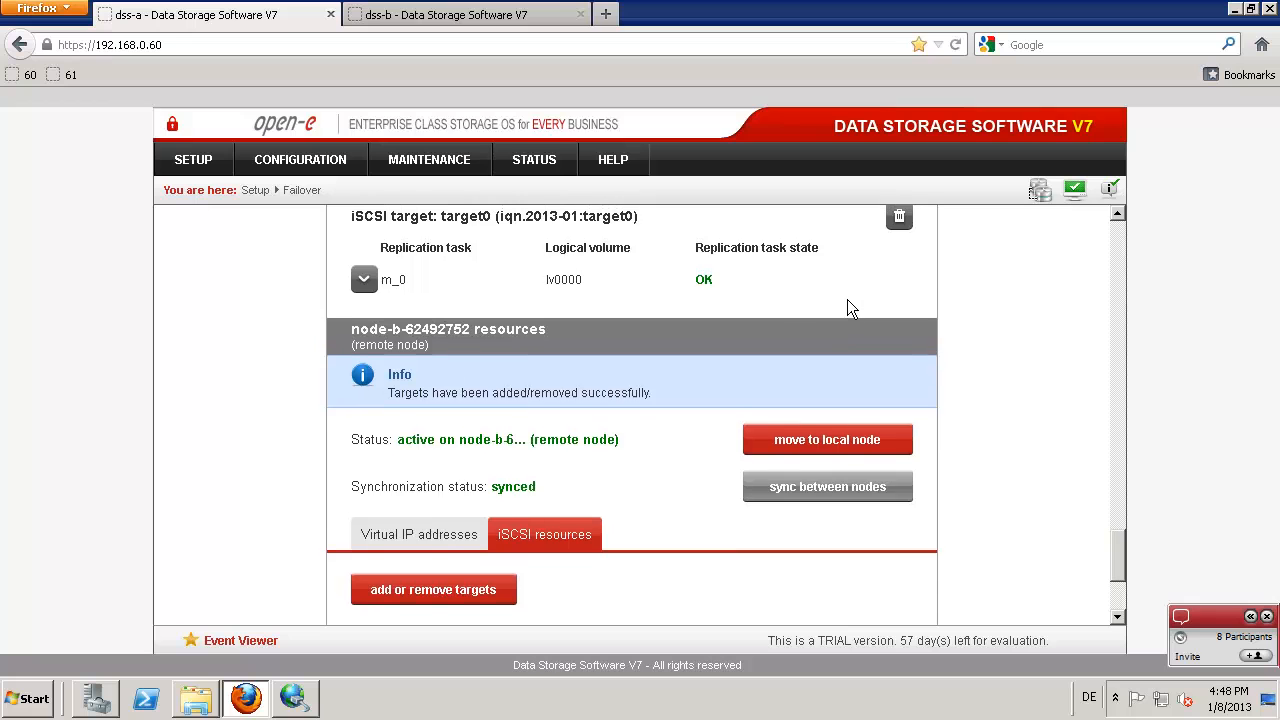
pyautogui.scroll(2, 847, 305)
pyautogui.scroll(7, 847, 310)
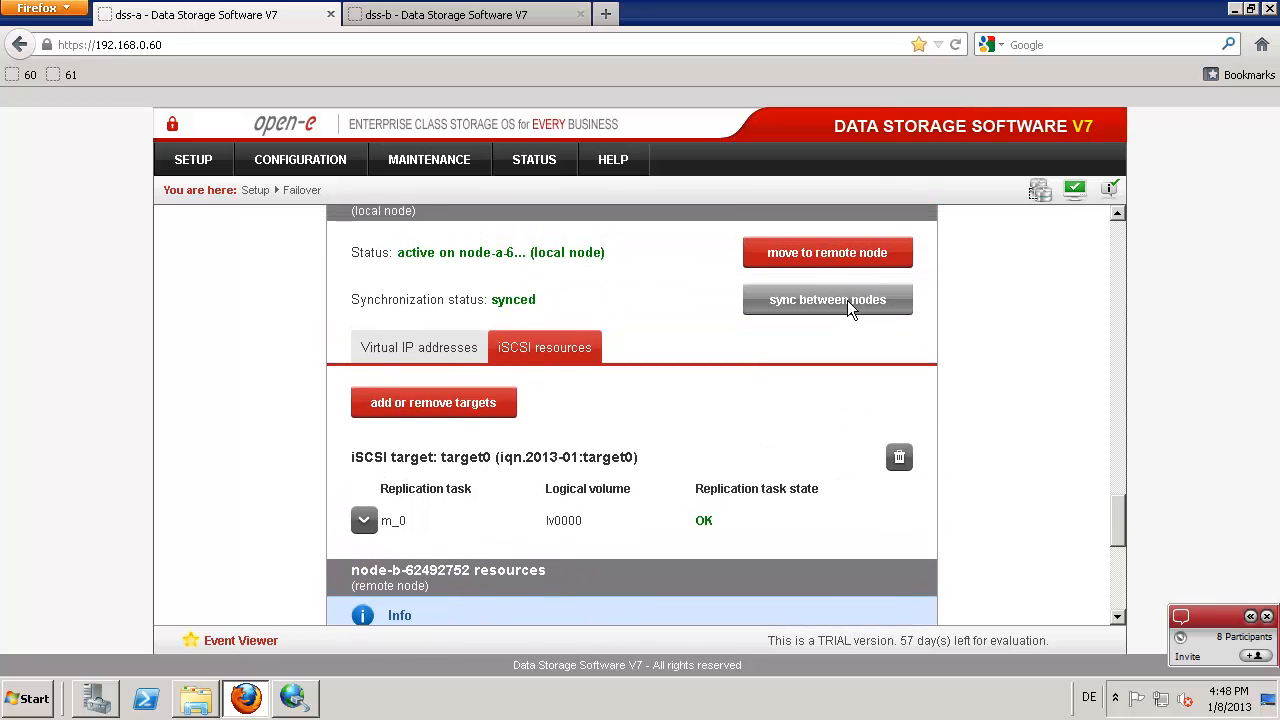
pyautogui.scroll(2, 847, 300)
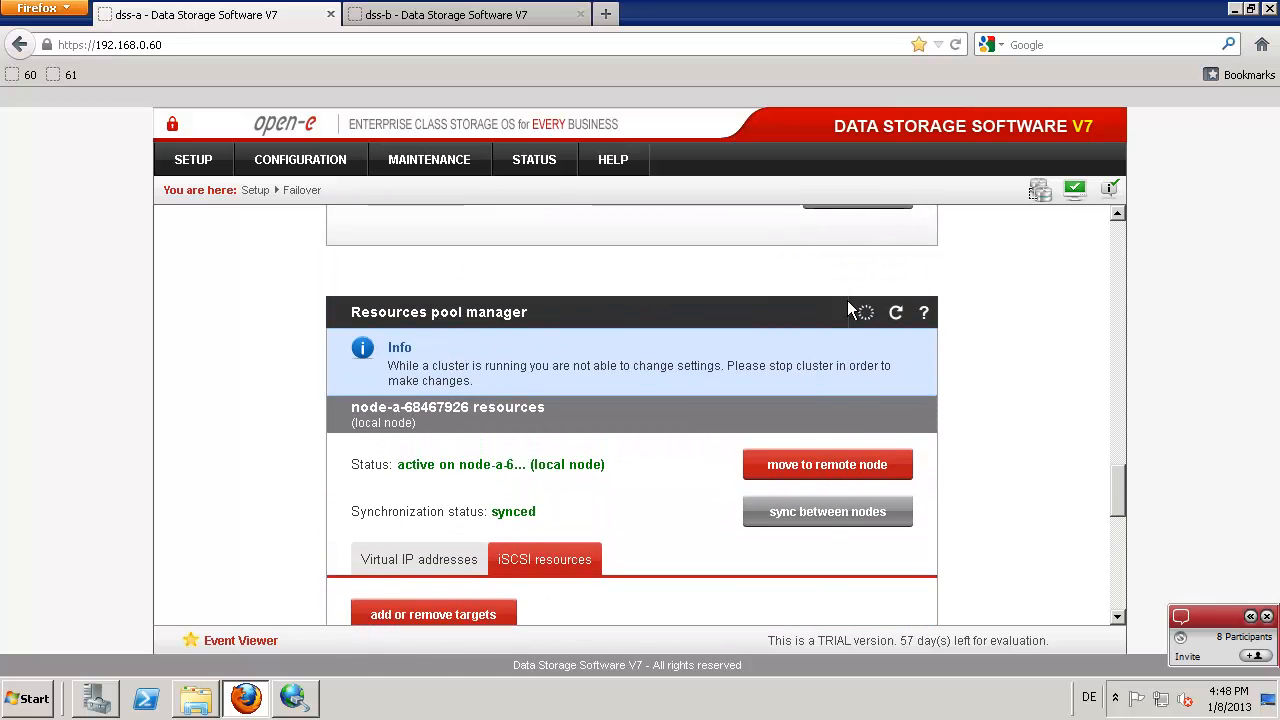
pyautogui.scroll(-4, 847, 300)
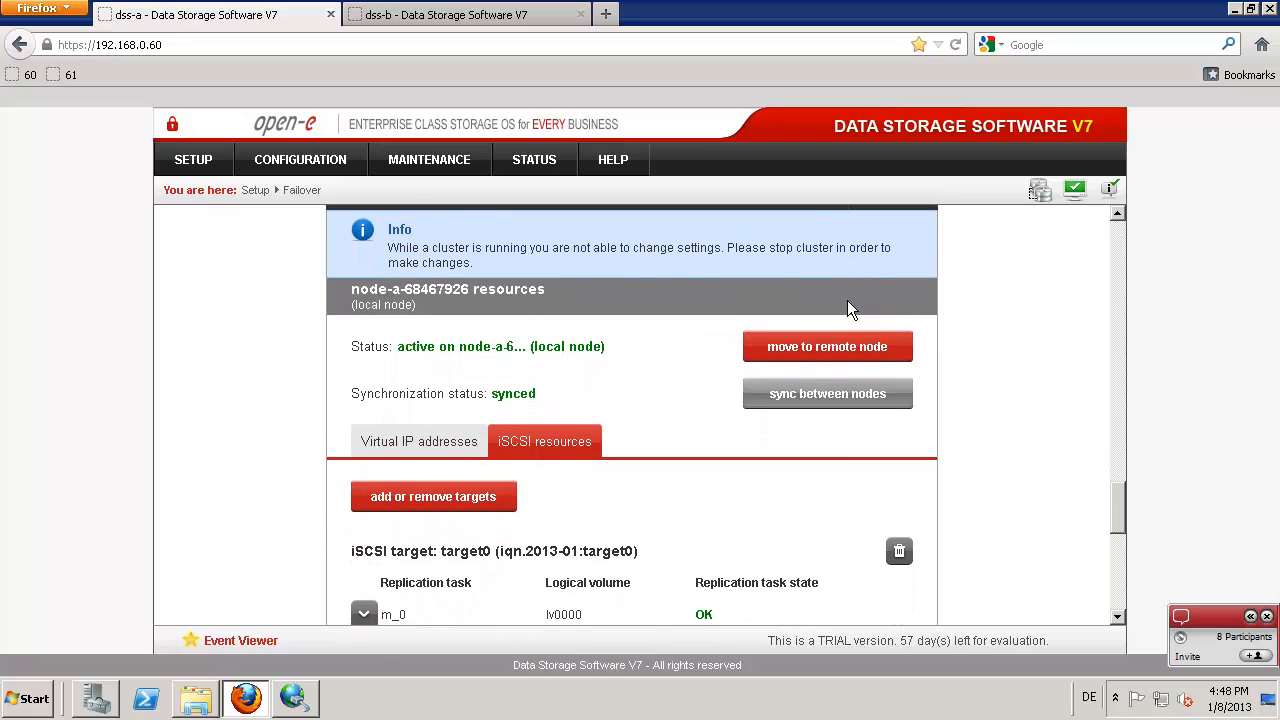
pyautogui.scroll(-1, 847, 300)
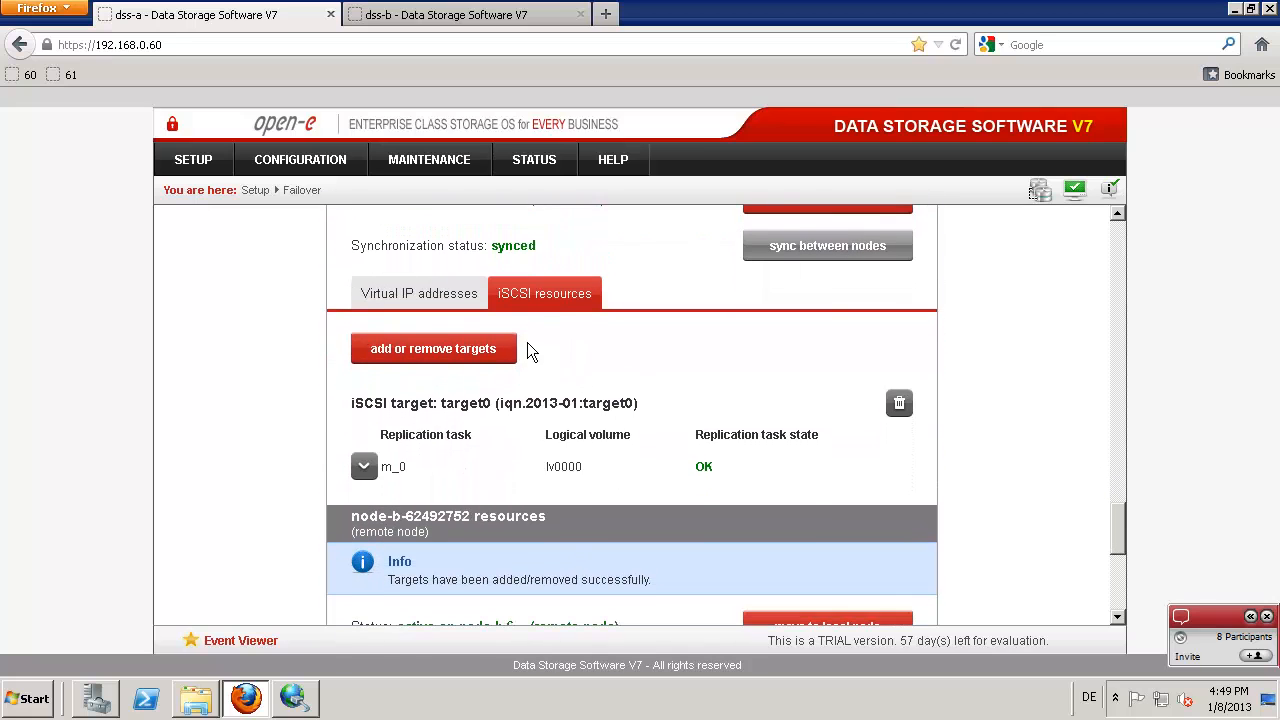
pyautogui.click(482, 350)
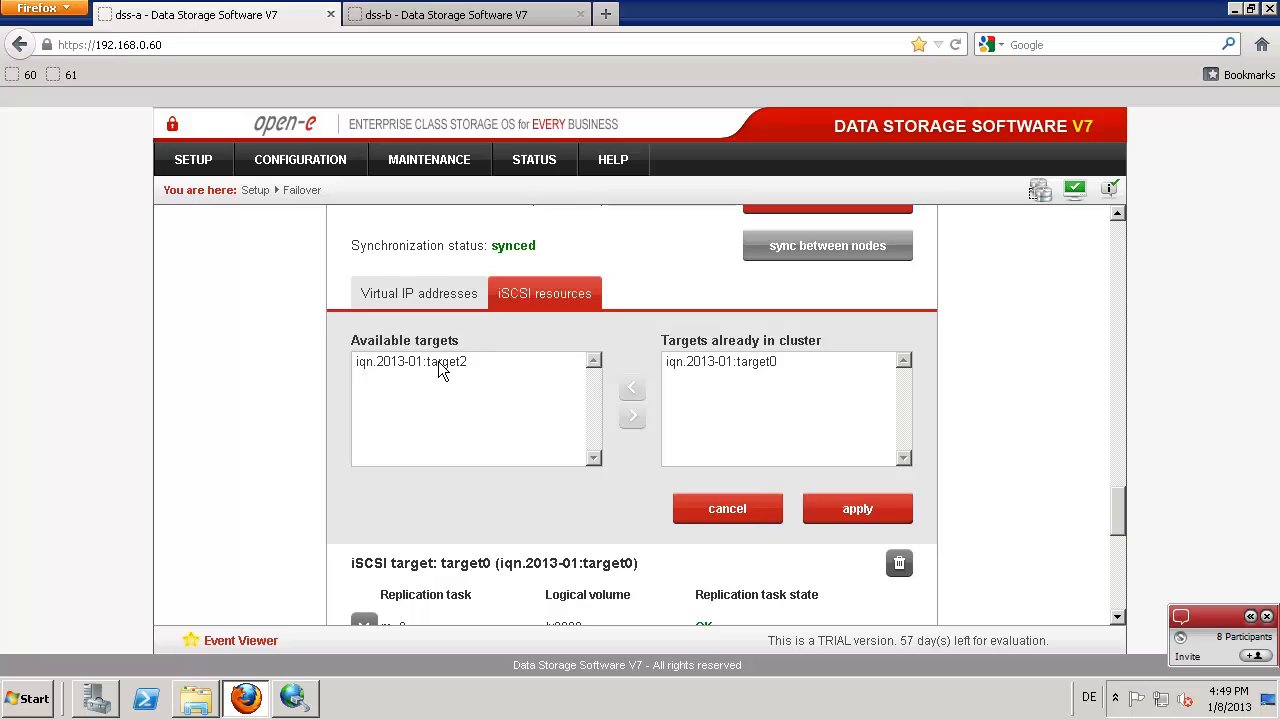
pyautogui.click(443, 364)
pyautogui.click(632, 415)
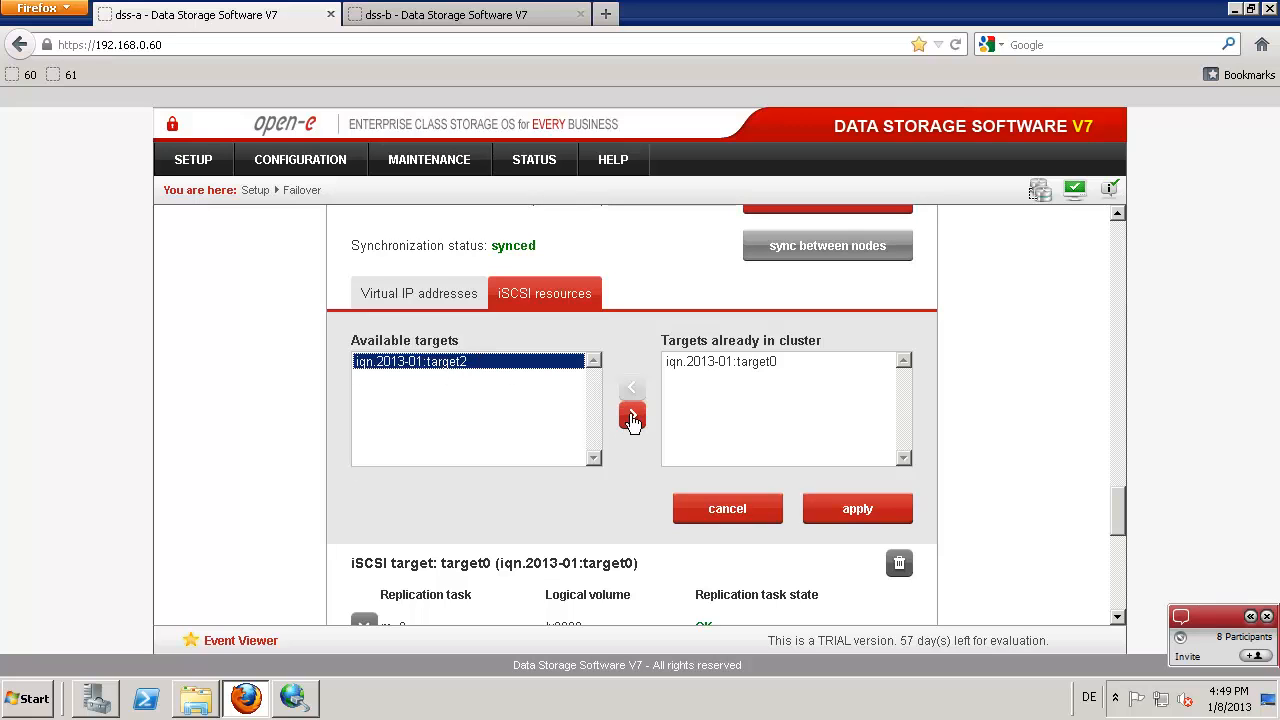
pyautogui.click(857, 508)
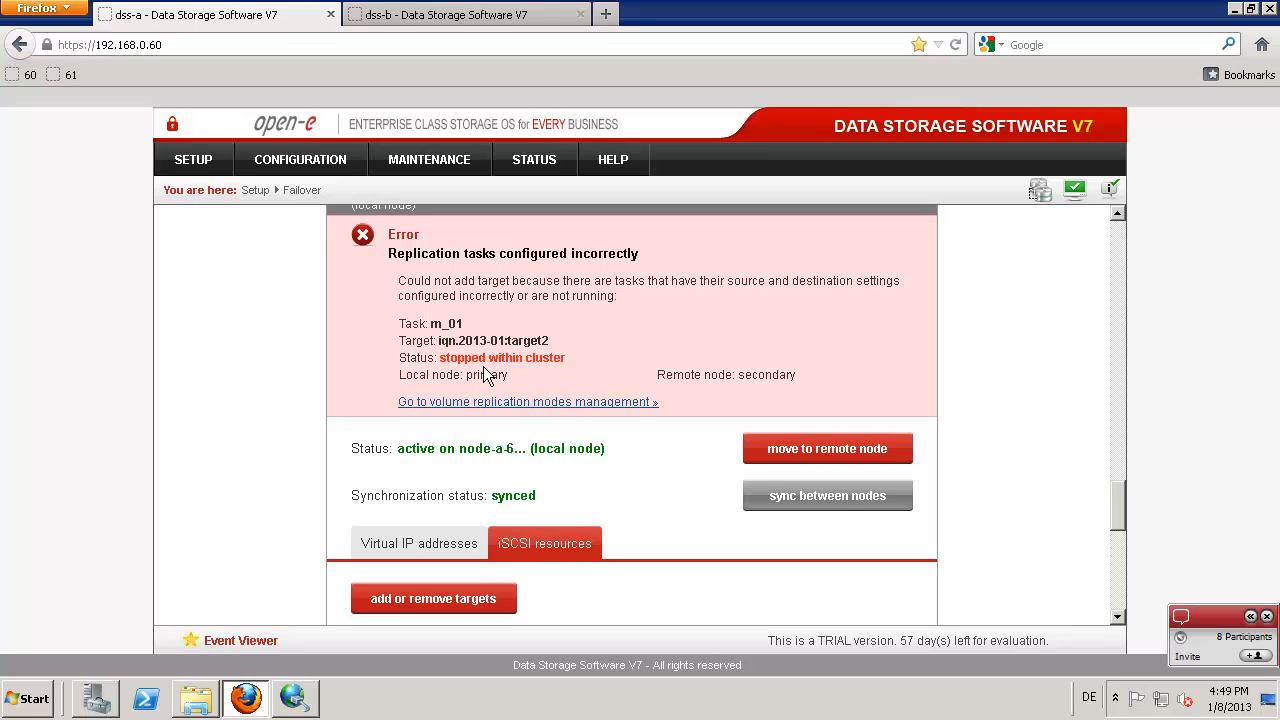
# Step: Start the replication task m_01 in the volume replication settings of dss-a
pyautogui.click(305, 162)
pyautogui.moveTo(326, 196)
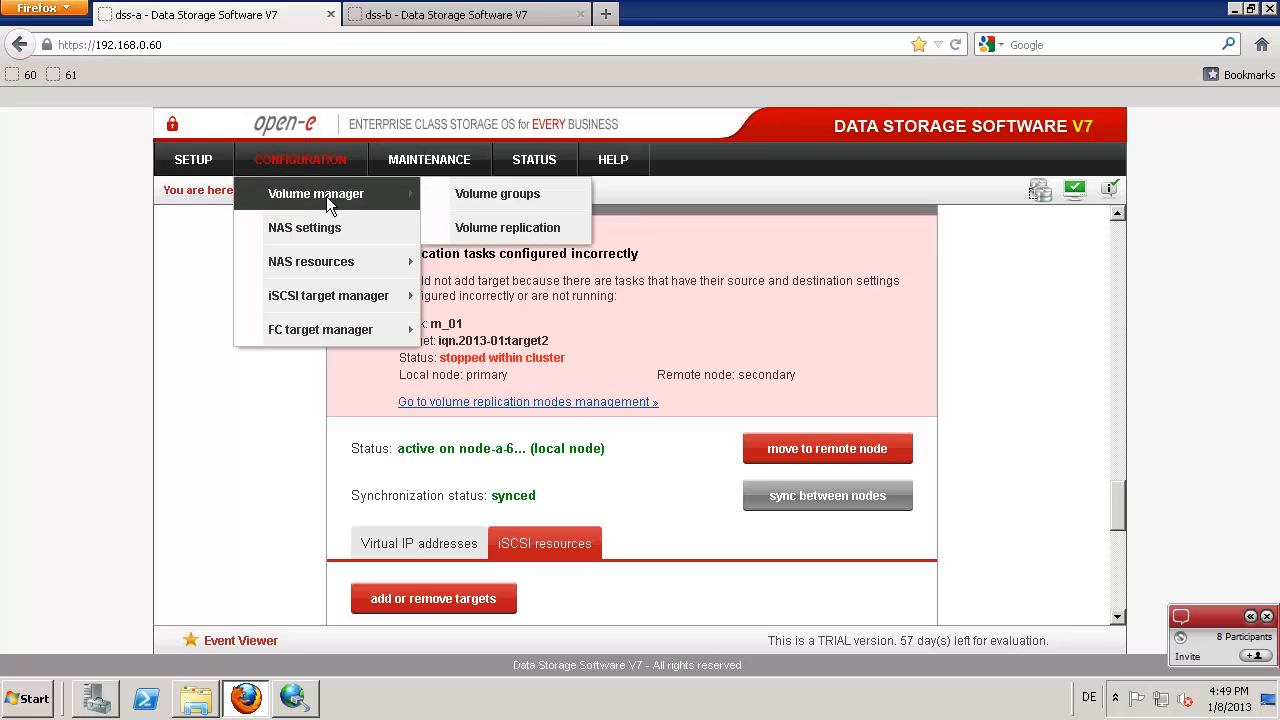
pyautogui.click(493, 229)
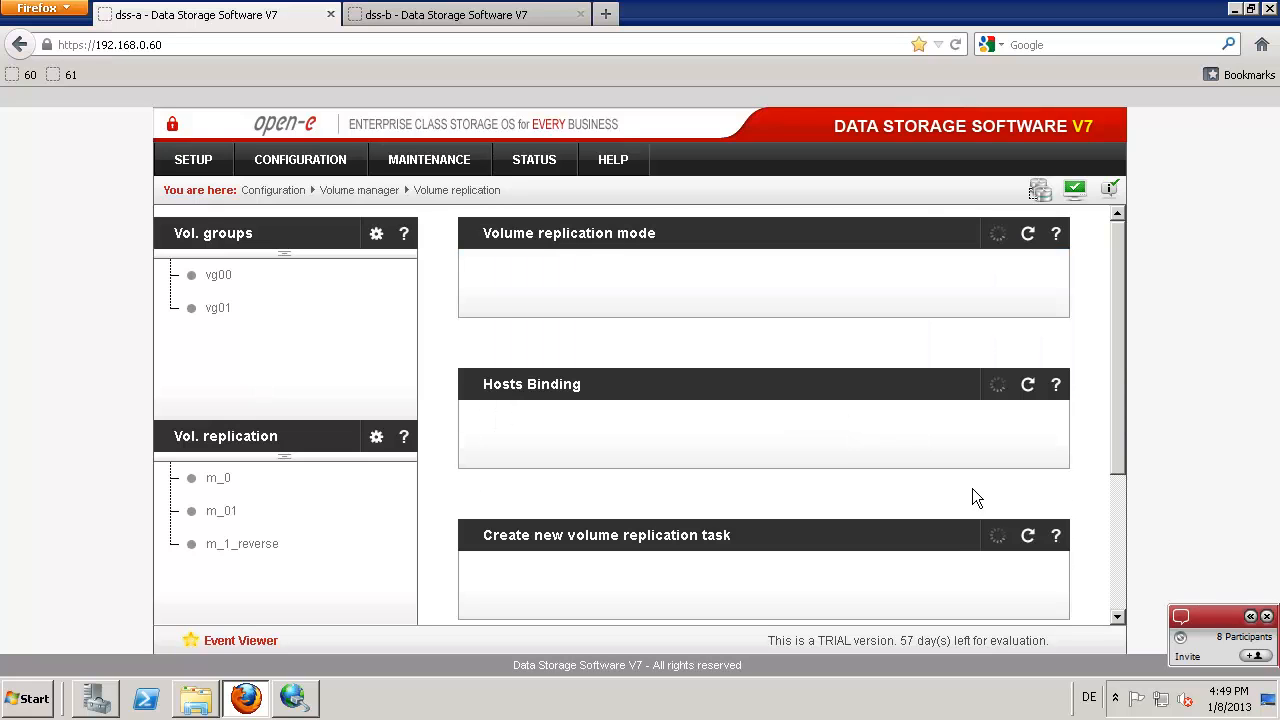
pyautogui.click(1120, 607)
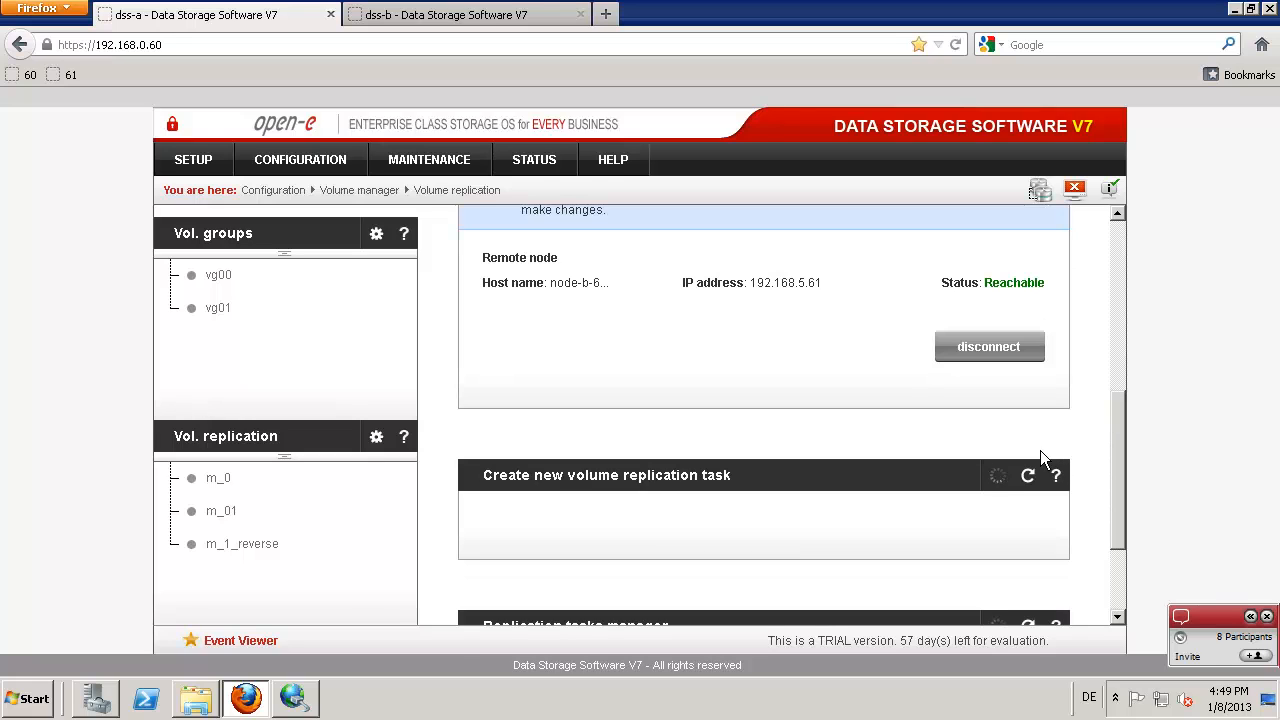
pyautogui.click(1119, 603)
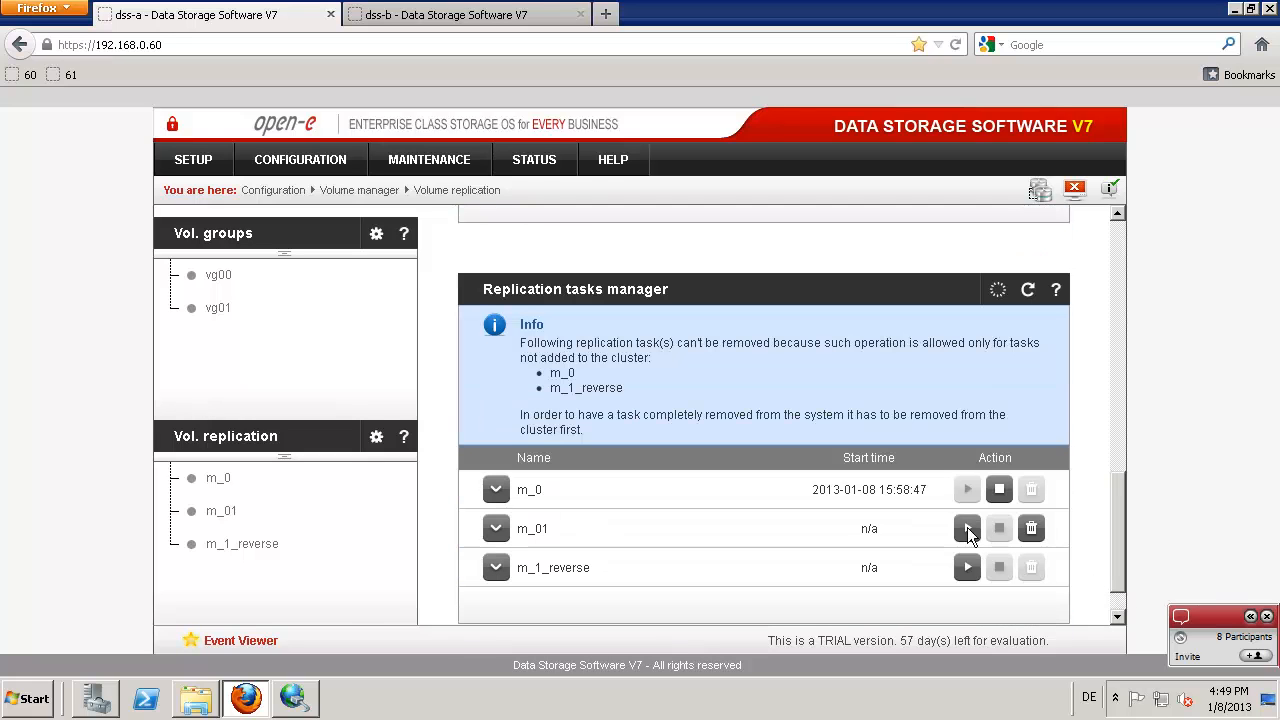
pyautogui.click(968, 530)
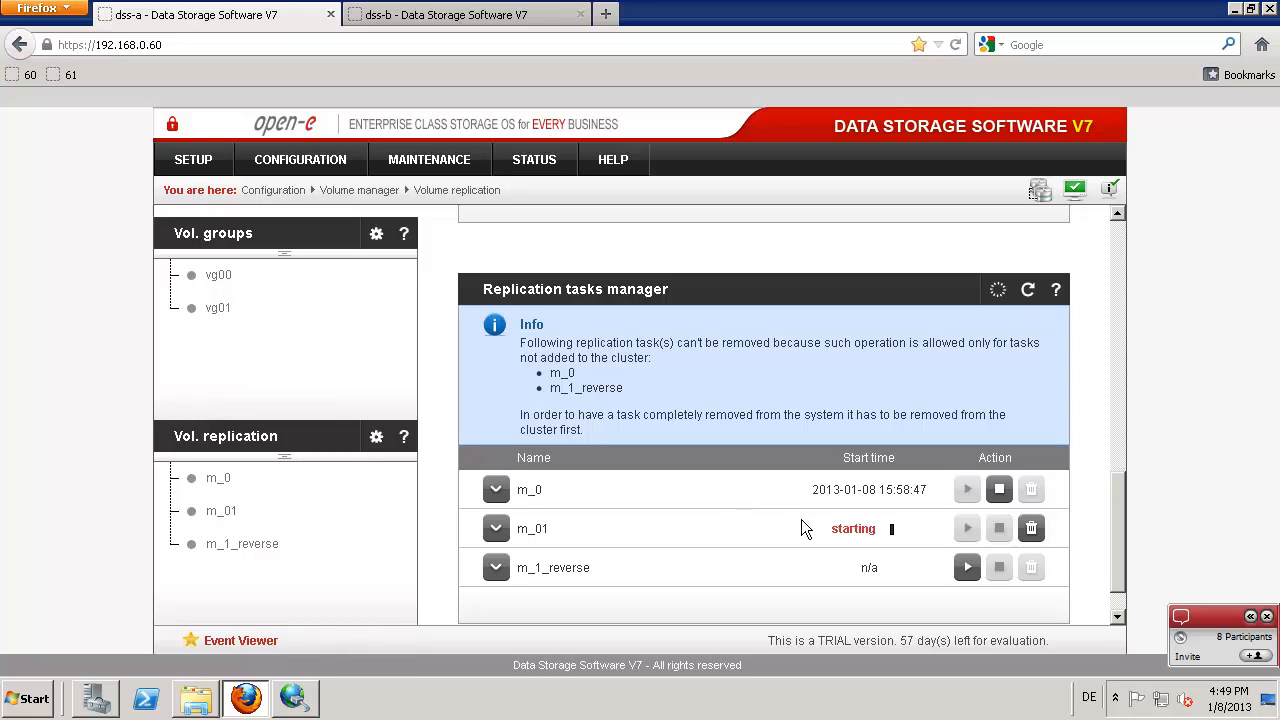
# Step: Reload the Resources pool manager in the failover settings of dss-a
pyautogui.click(205, 161)
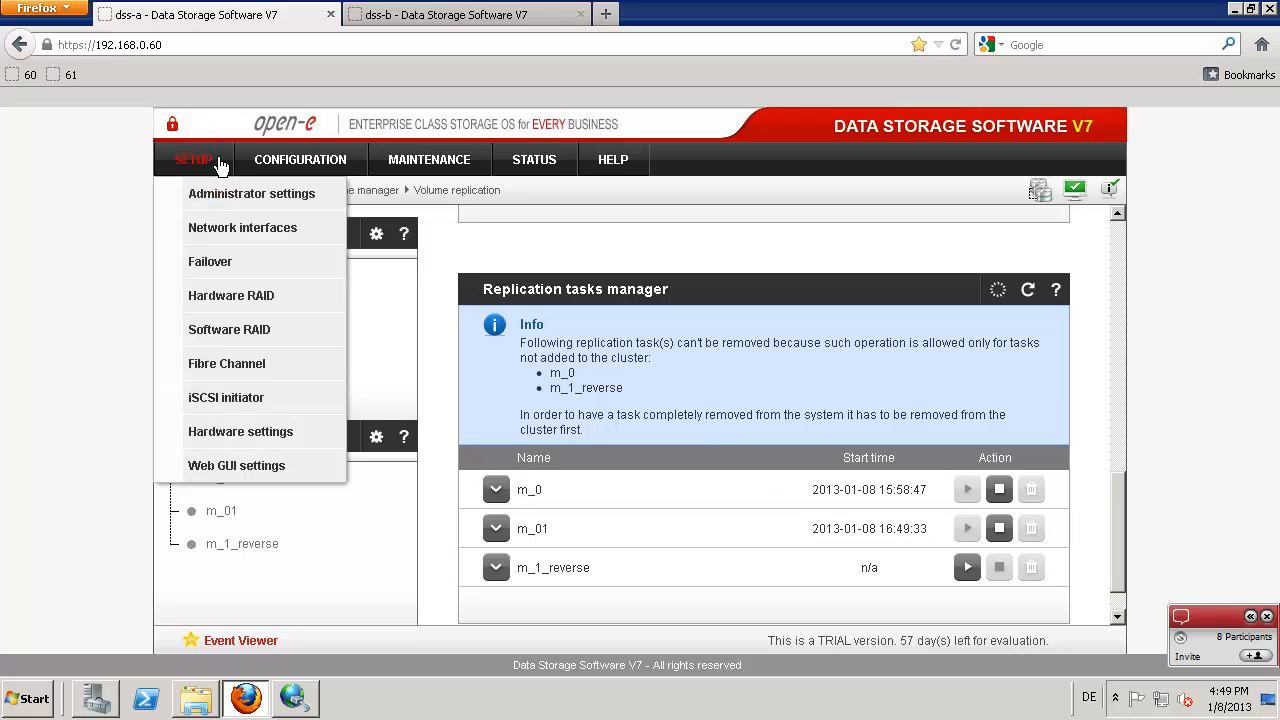
pyautogui.click(212, 263)
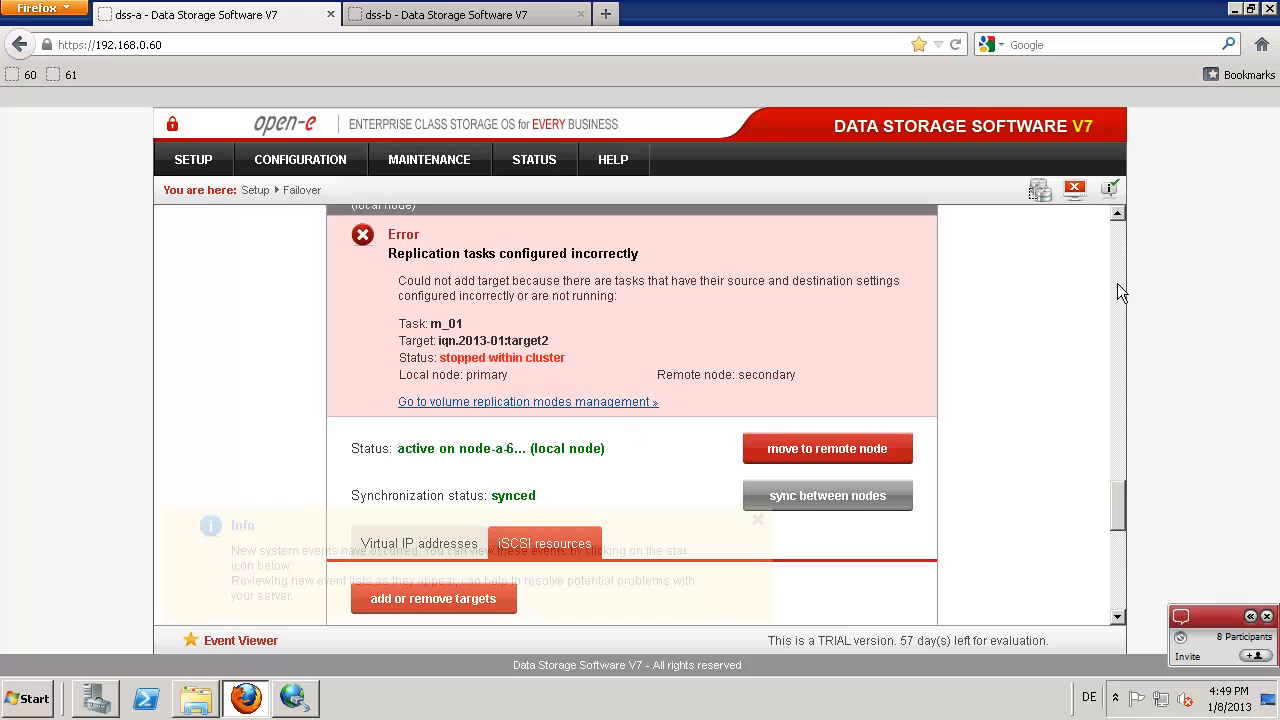
pyautogui.click(1119, 242)
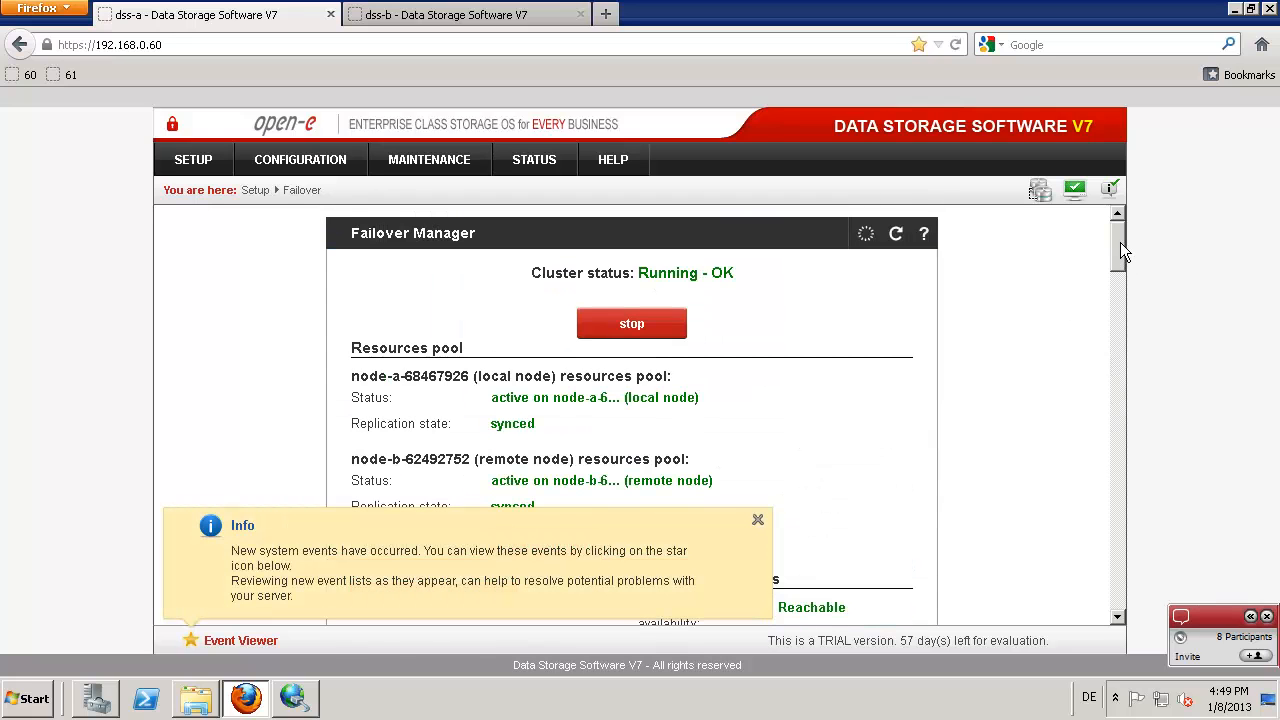
pyautogui.scroll(-10, 1163, 362)
pyautogui.scroll(-5, 1193, 495)
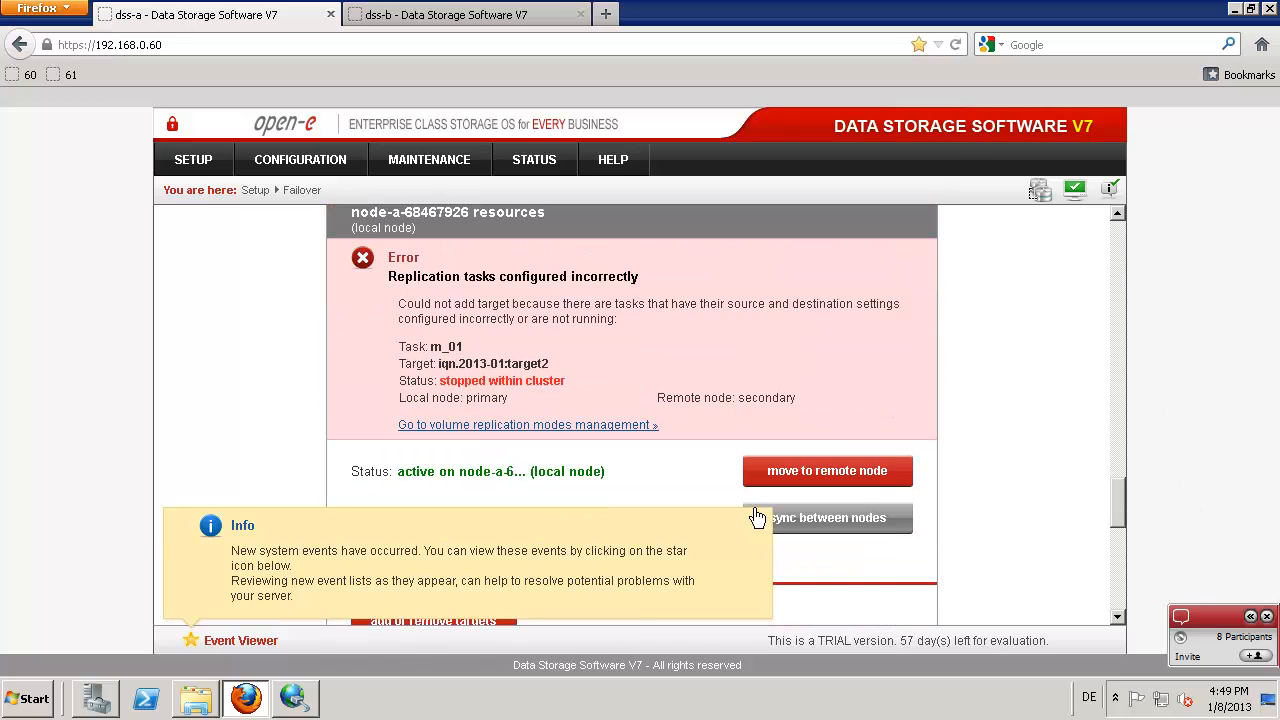
pyautogui.click(754, 522)
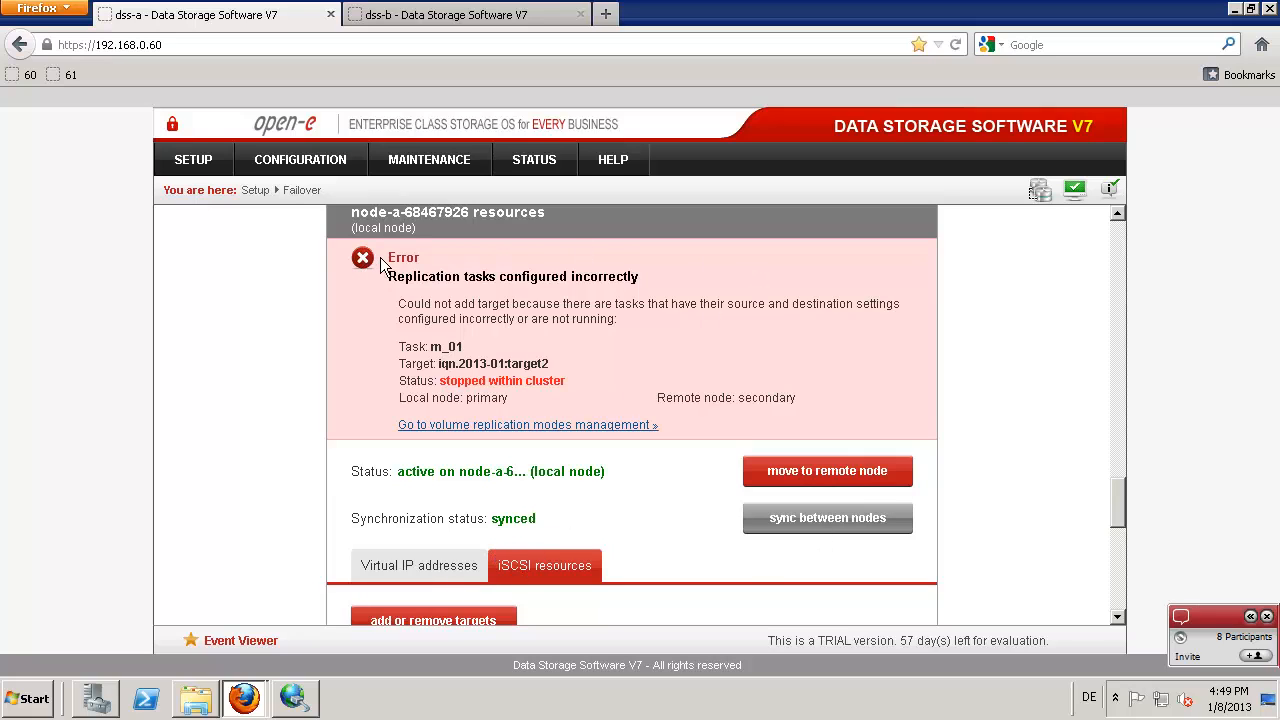
pyautogui.scroll(1, 829, 272)
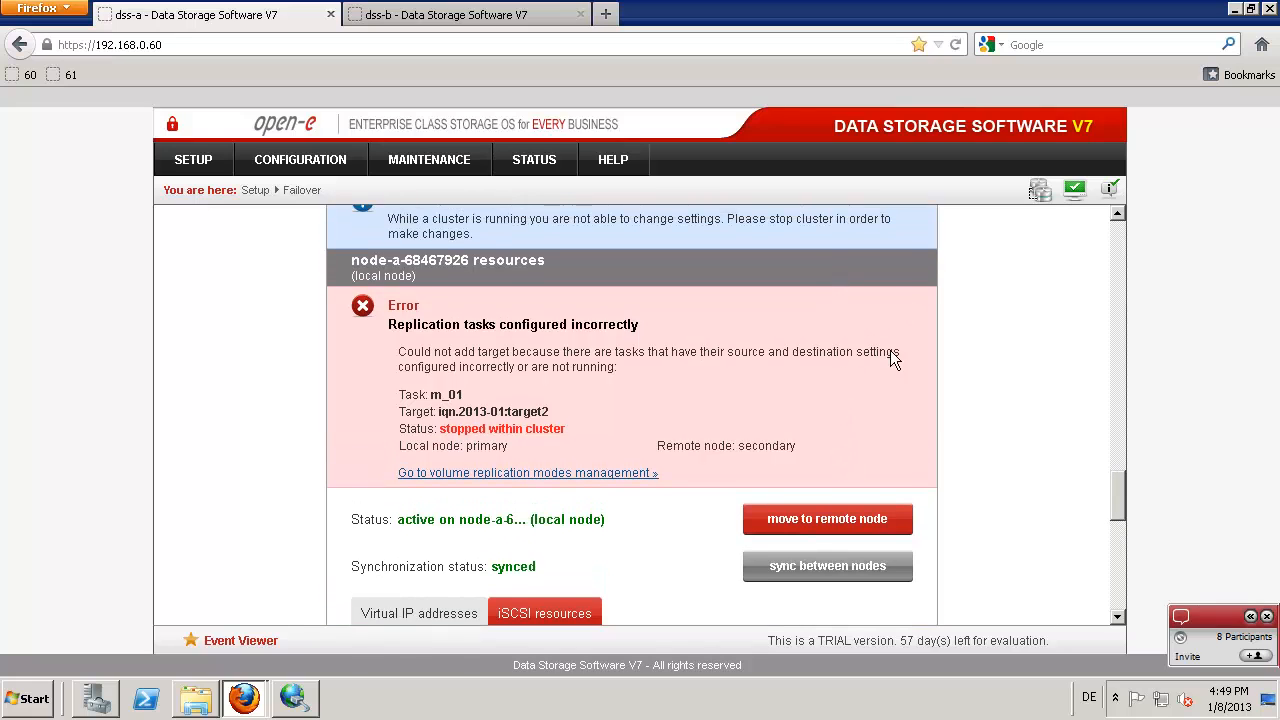
pyautogui.scroll(1, 906, 243)
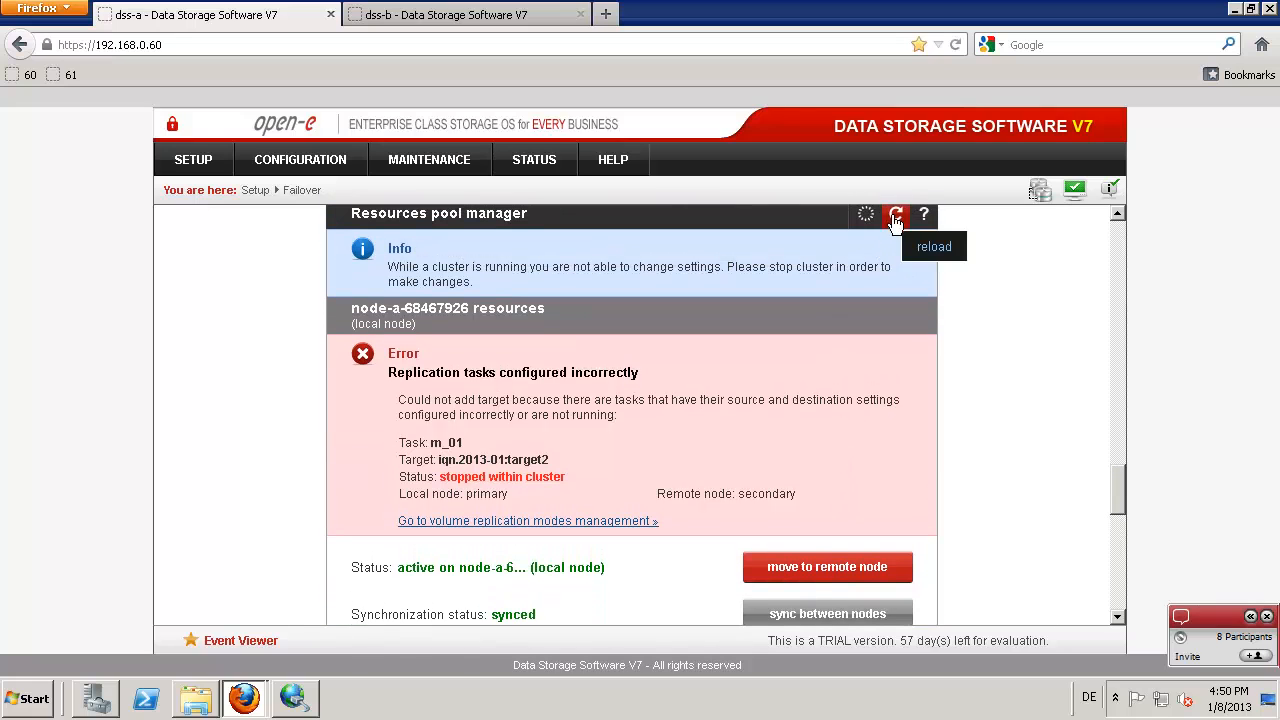
pyautogui.click(896, 217)
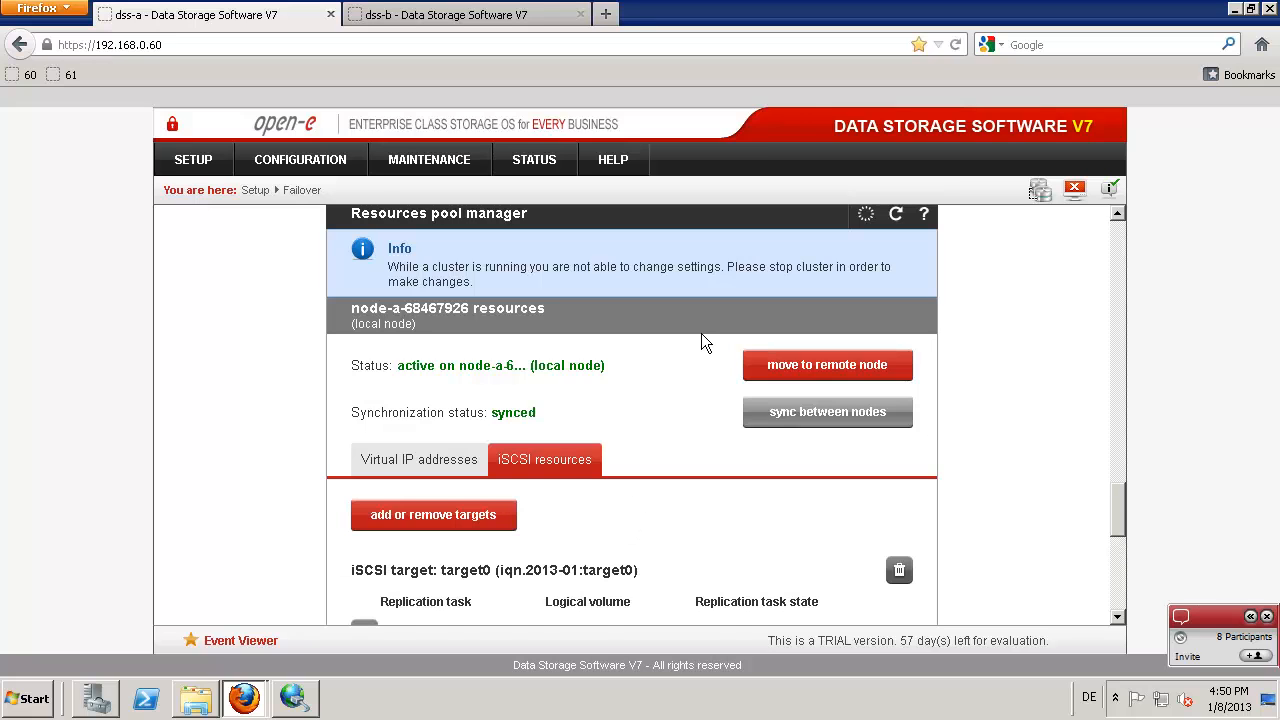
# Step: Add iqn.2013-01:target2 to the cluster targets in the iSCSI resources of node-a and apply the change
pyautogui.scroll(-1, 455, 497)
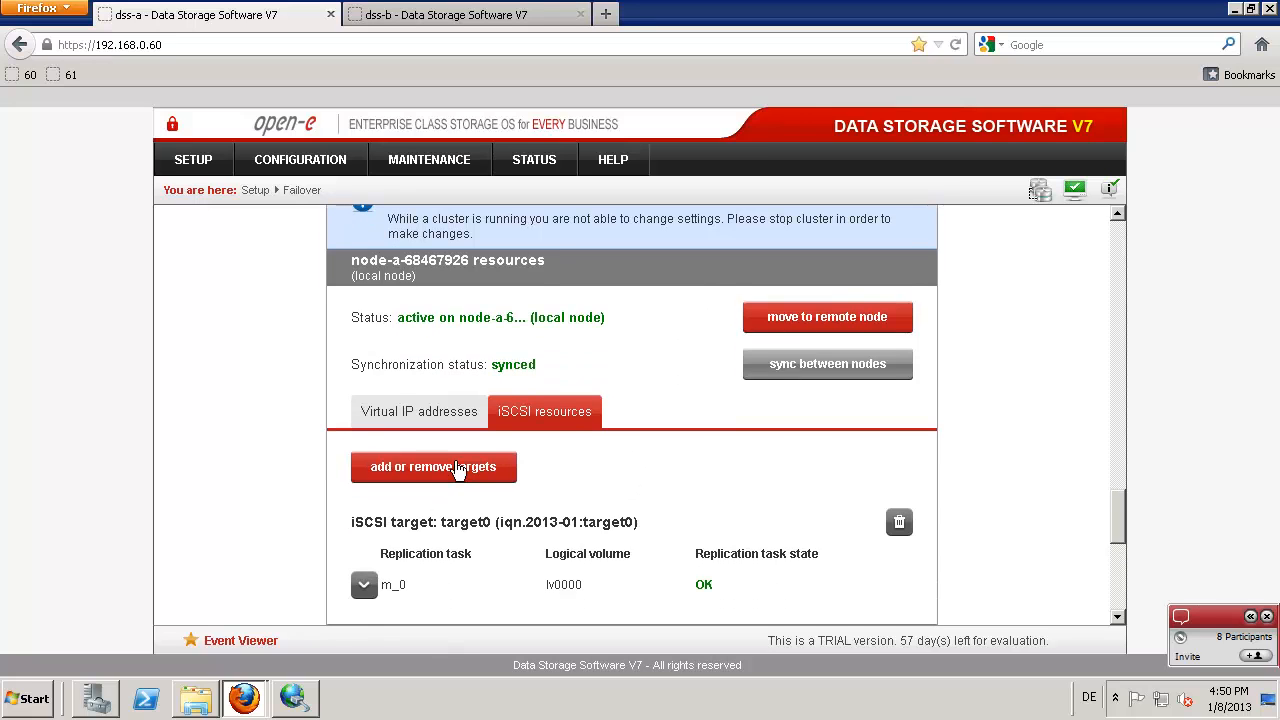
pyautogui.click(455, 466)
pyautogui.scroll(-1, 451, 500)
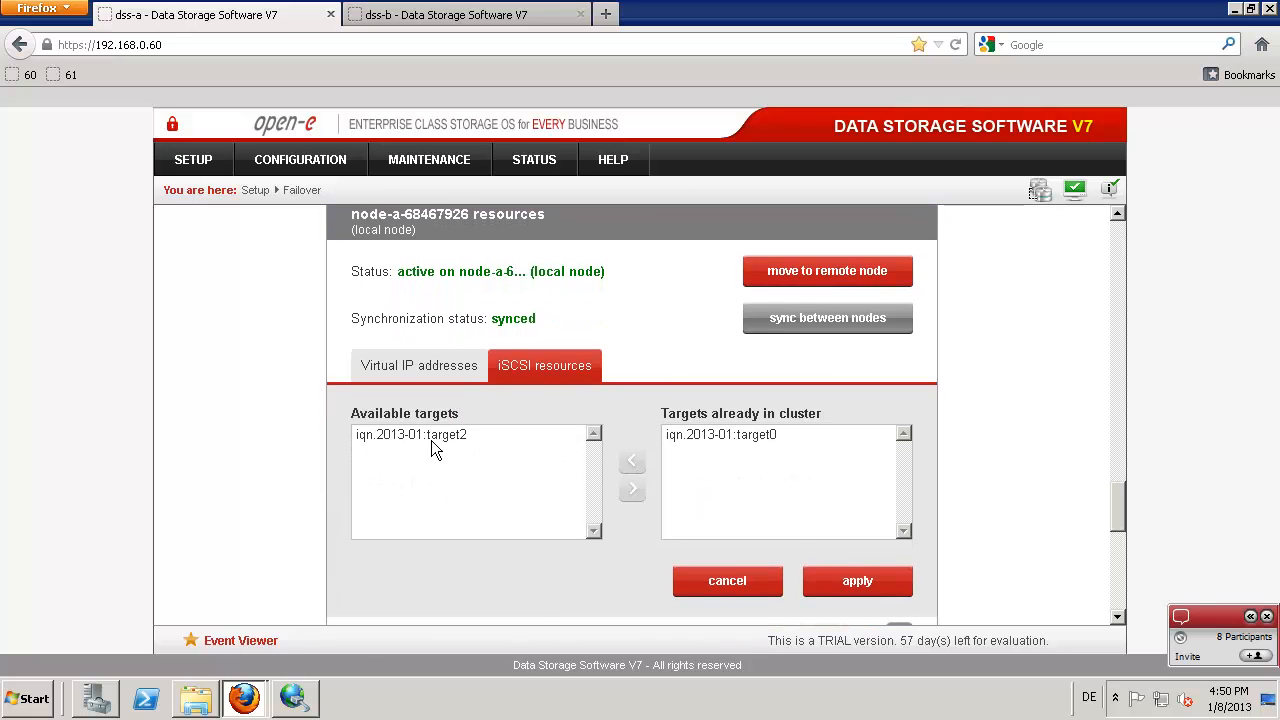
pyautogui.click(436, 433)
pyautogui.click(632, 486)
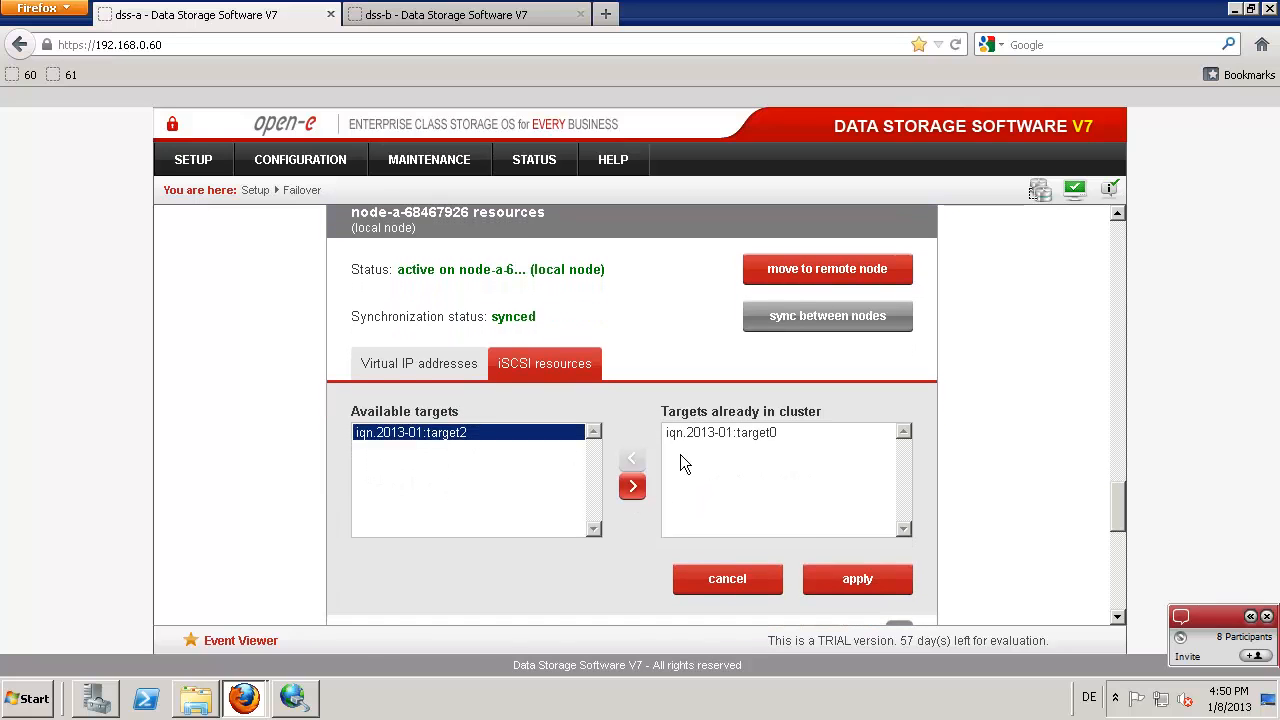
pyautogui.click(855, 579)
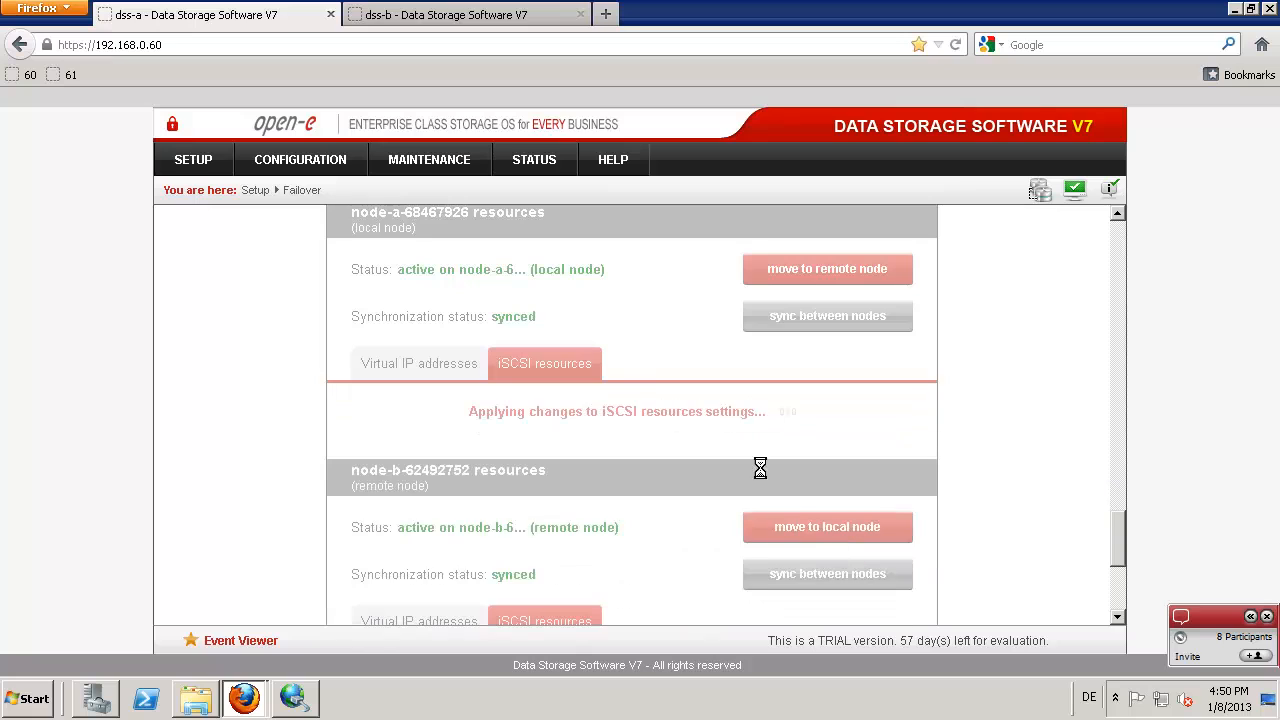
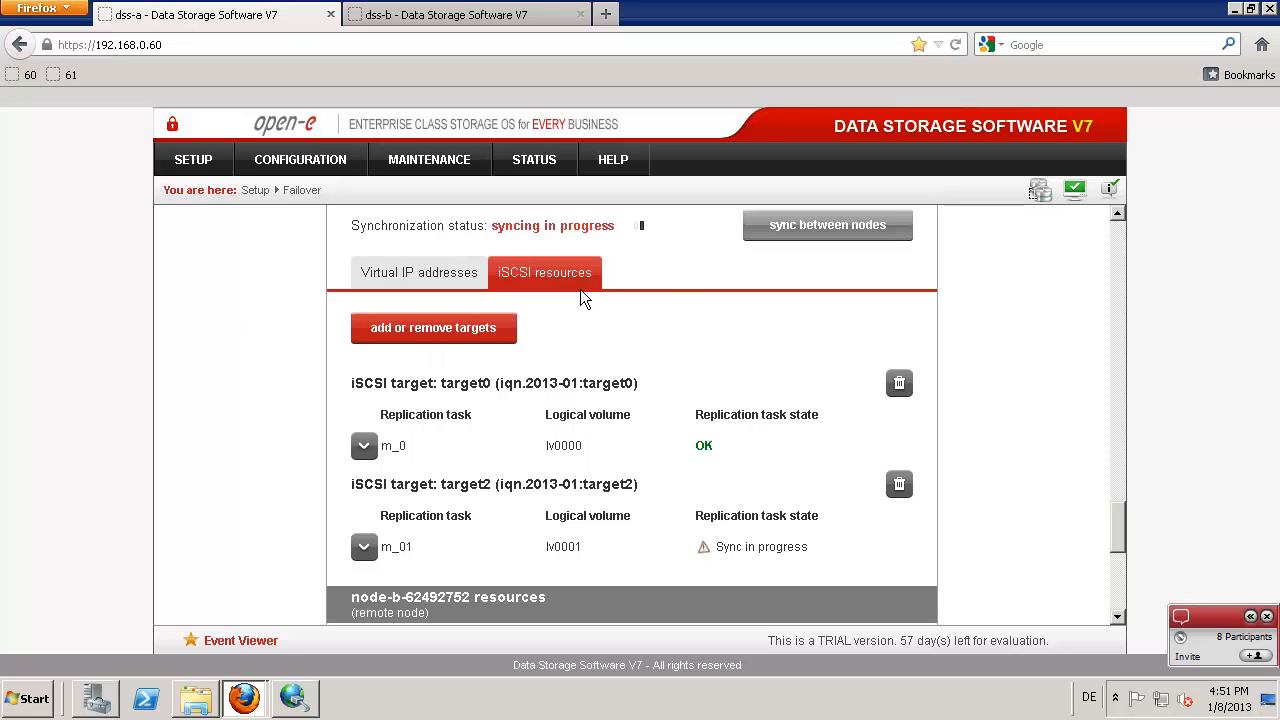
# Step: Check the overall cluster status and the replication state of both resource pools in the Failover Manager
pyautogui.scroll(10, 580, 289)
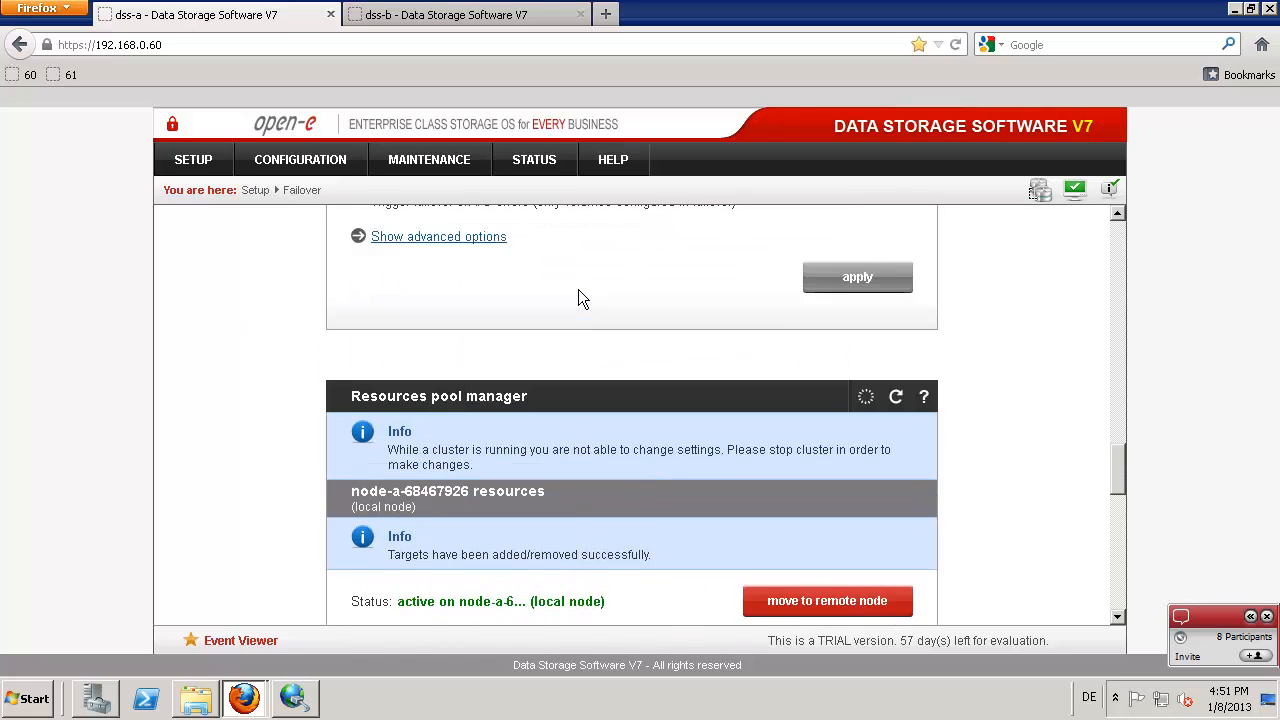
pyautogui.scroll(9, 576, 291)
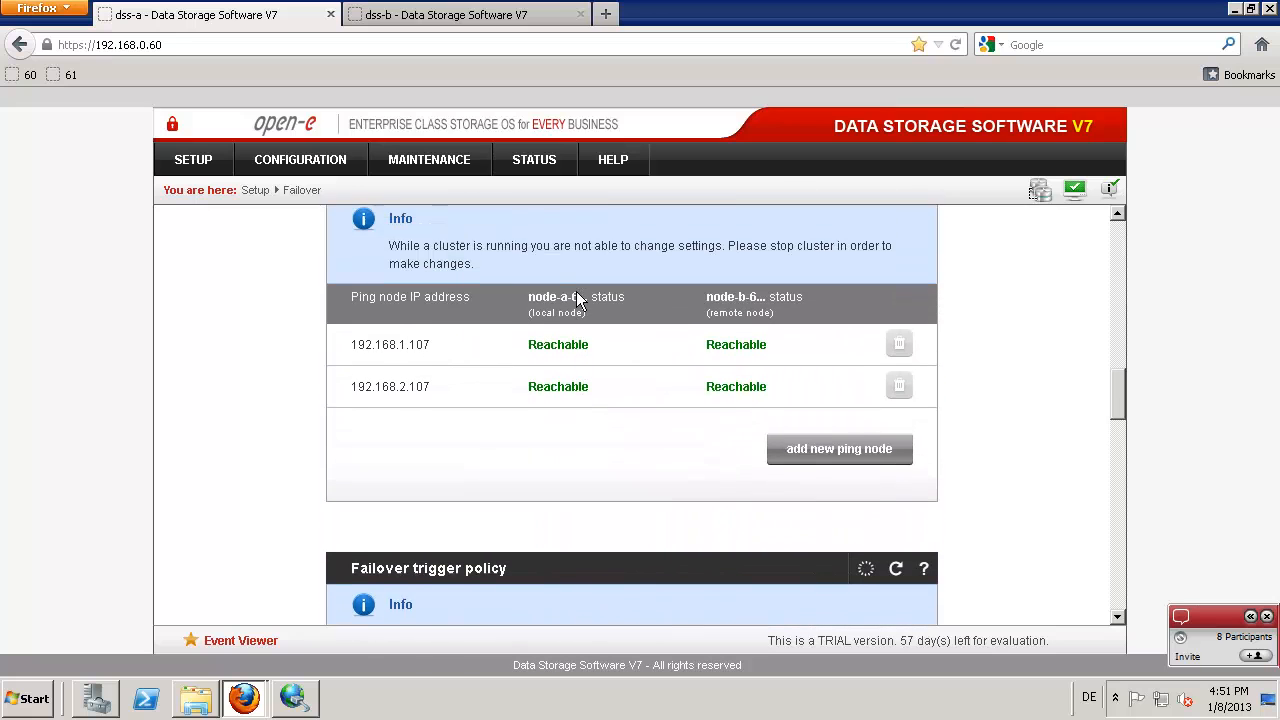
pyautogui.scroll(9, 576, 301)
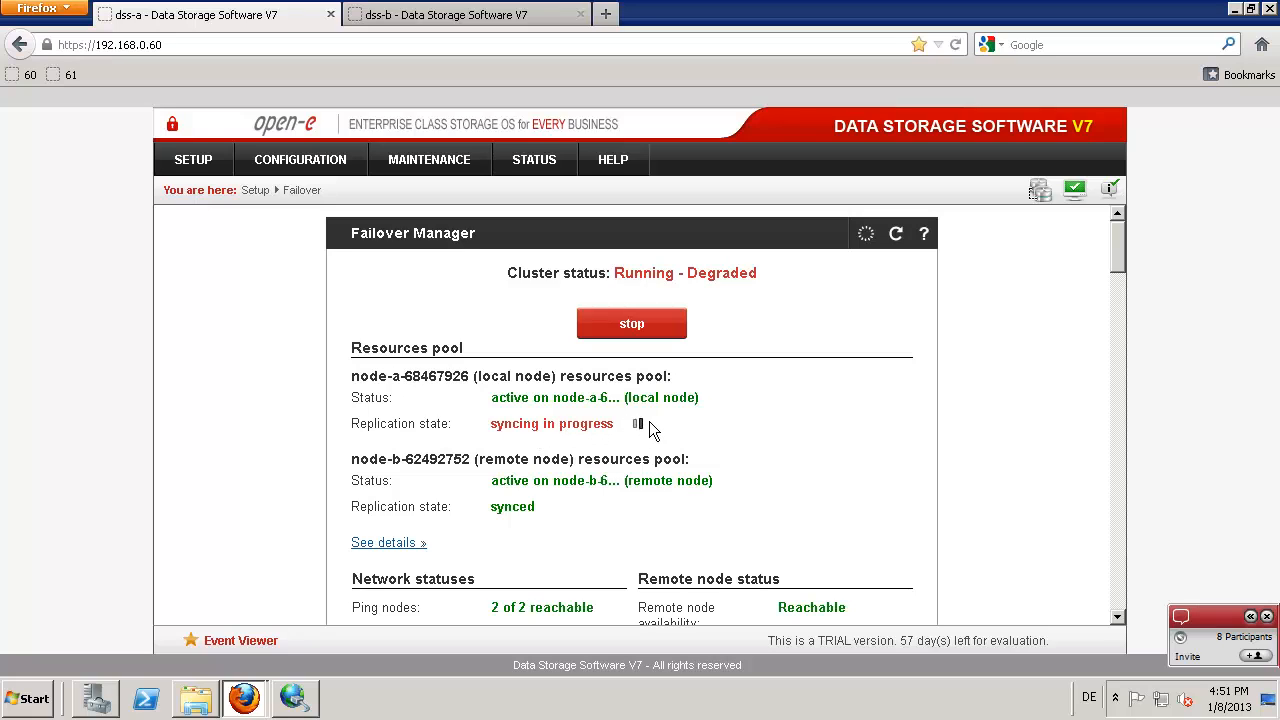
# Step: Check the replication progress of the running task m_01 on dss-a, and recheck the cluster status in the failover settings
pyautogui.click(513, 157)
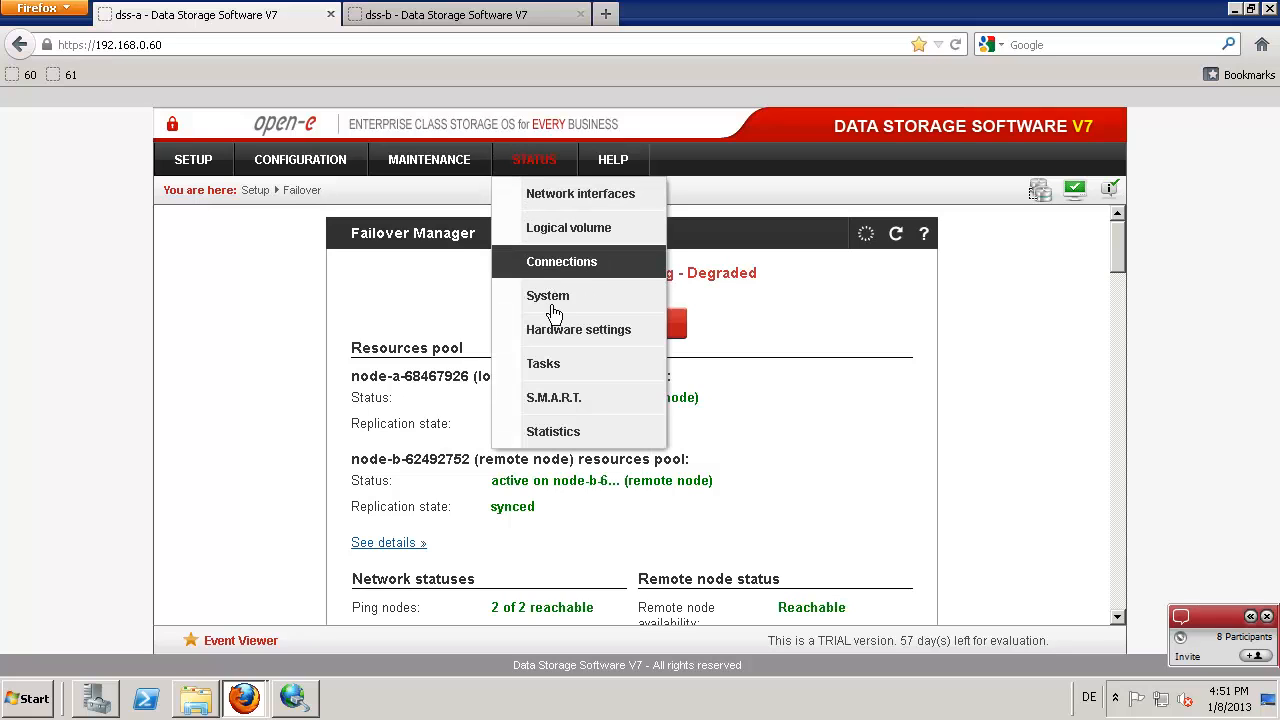
pyautogui.click(555, 375)
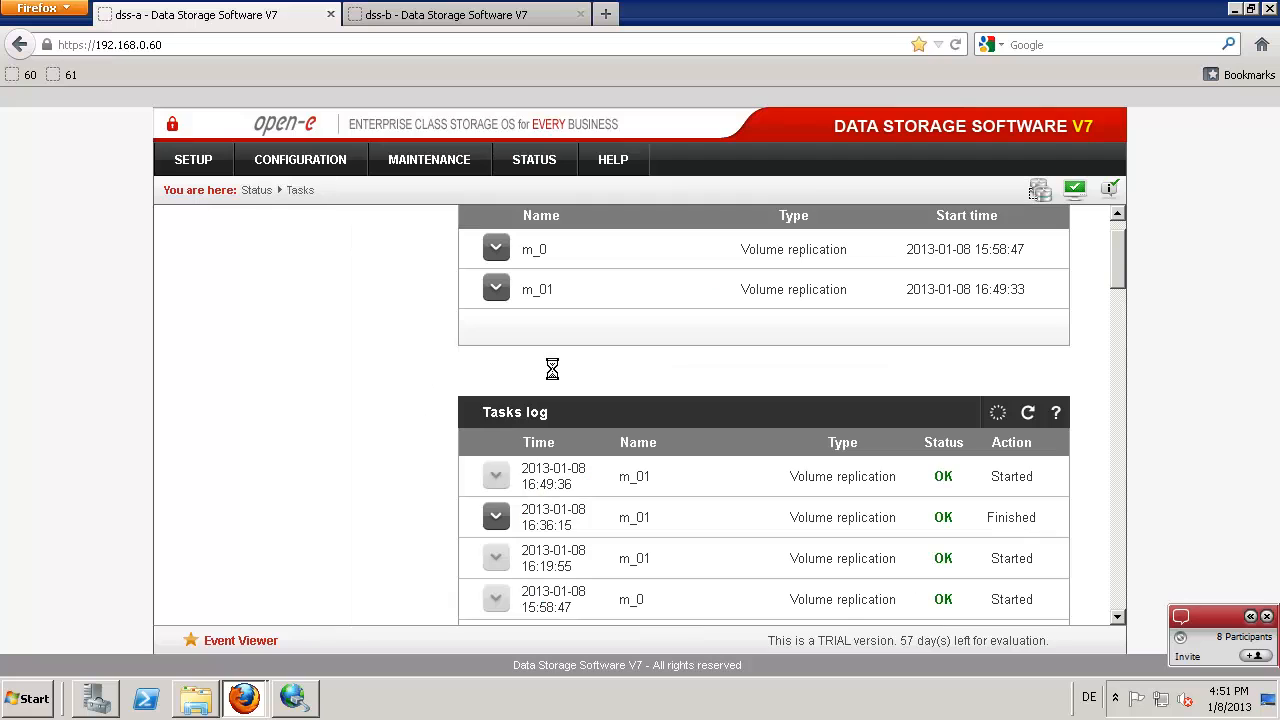
pyautogui.click(500, 289)
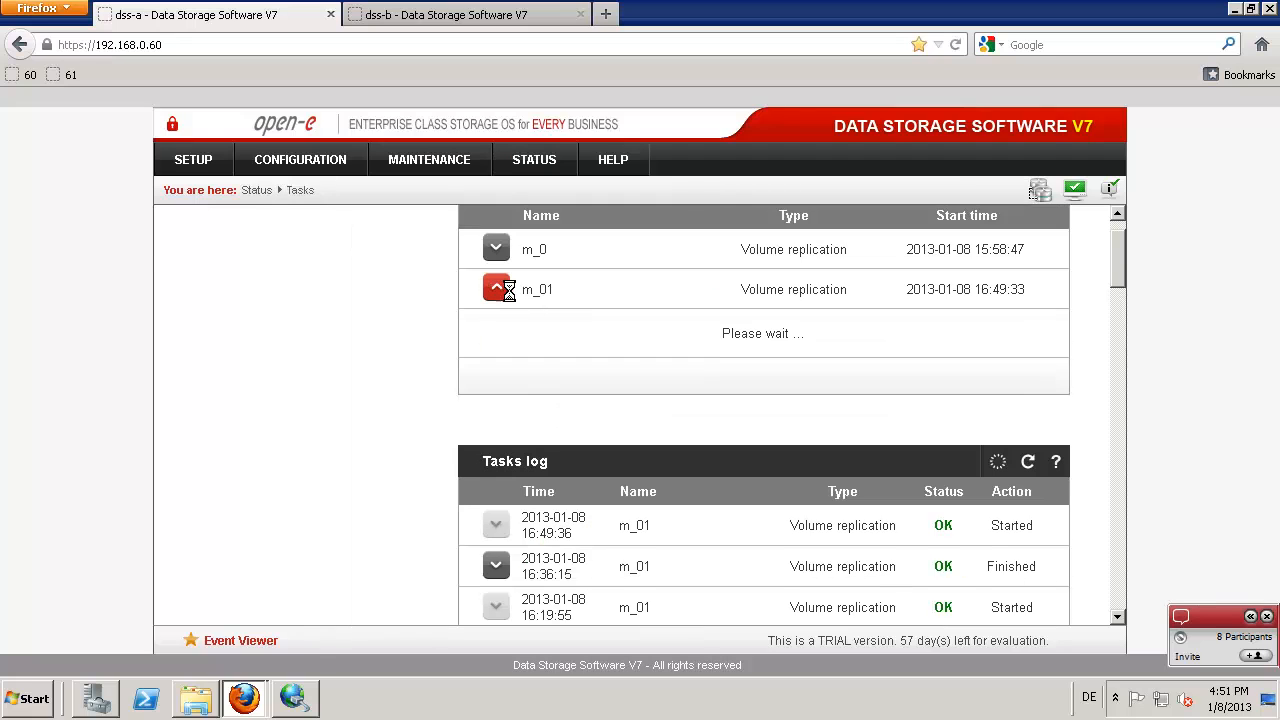
pyautogui.scroll(-3, 790, 430)
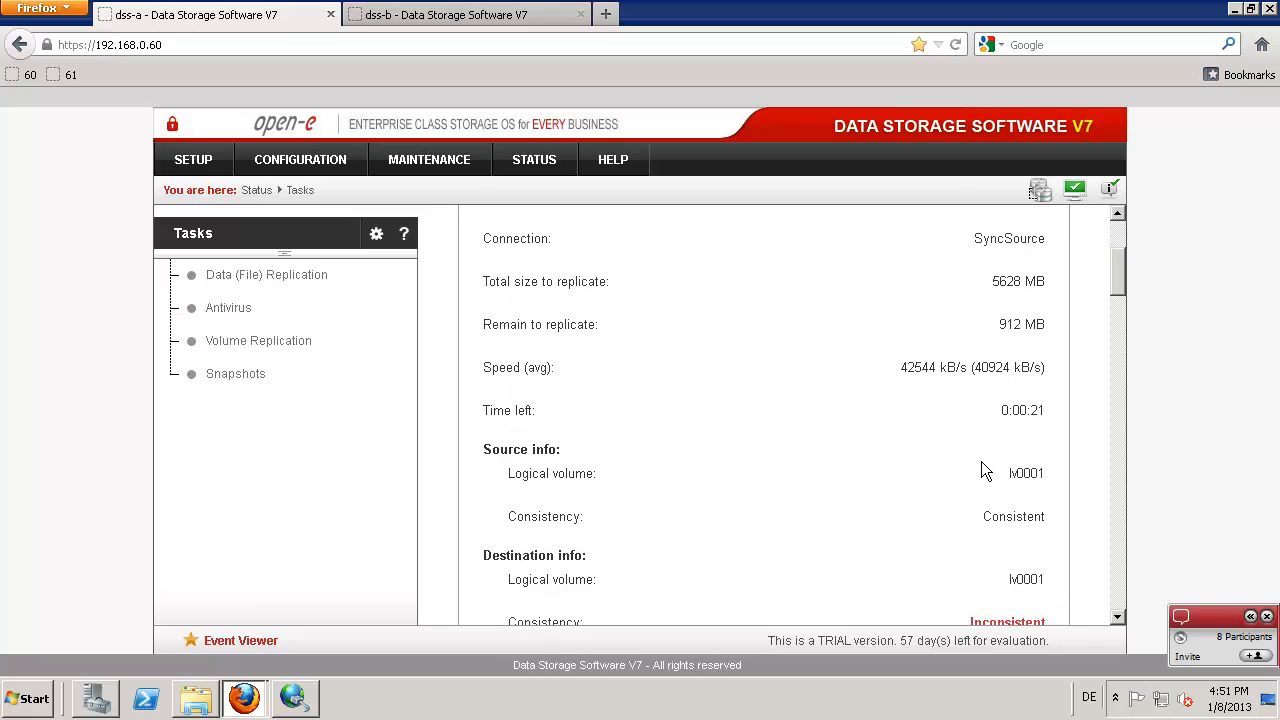
pyautogui.scroll(-1, 980, 466)
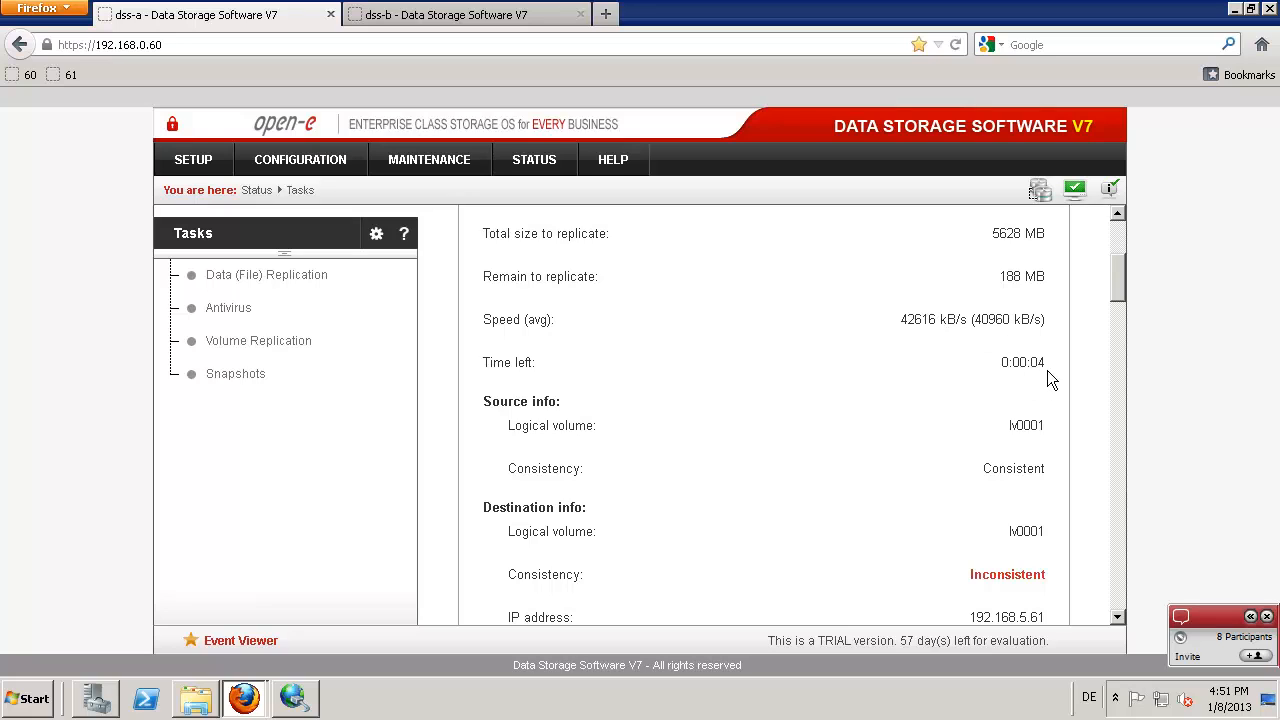
pyautogui.click(190, 162)
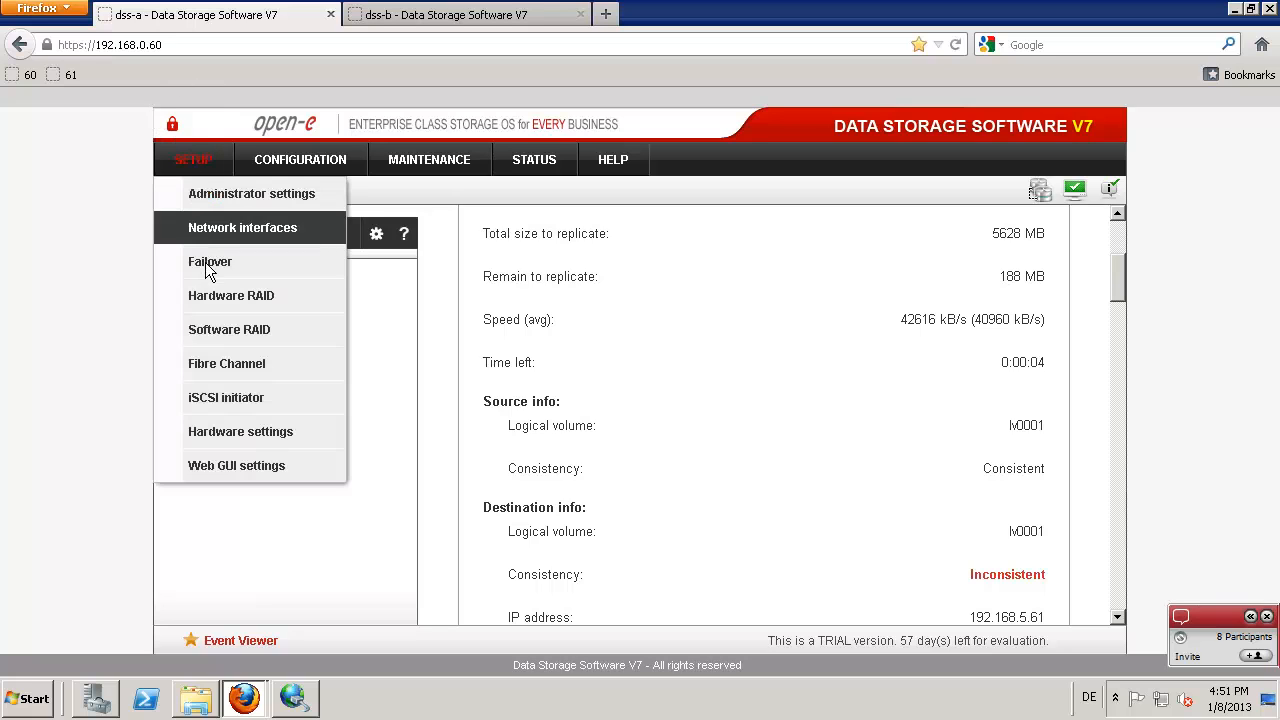
pyautogui.click(212, 260)
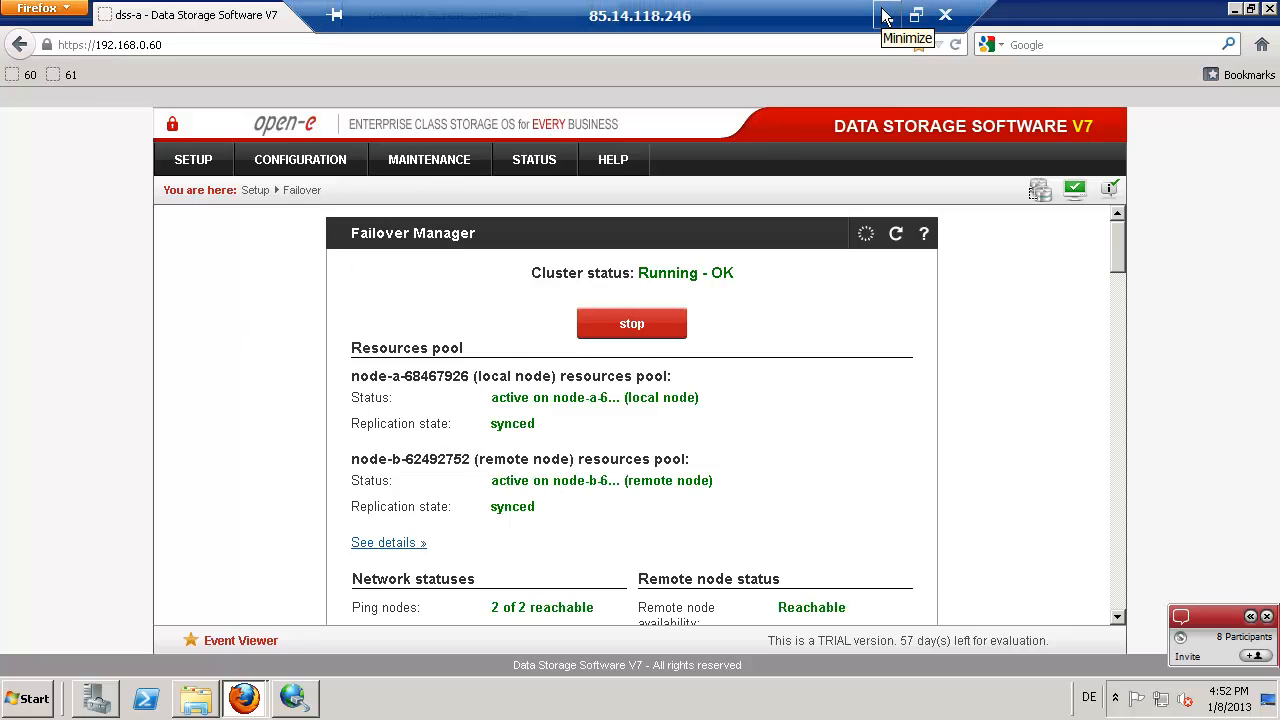
# Step: Switch to the vSphere Client and list the host's virtual machines sorted by name
pyautogui.click(885, 15)
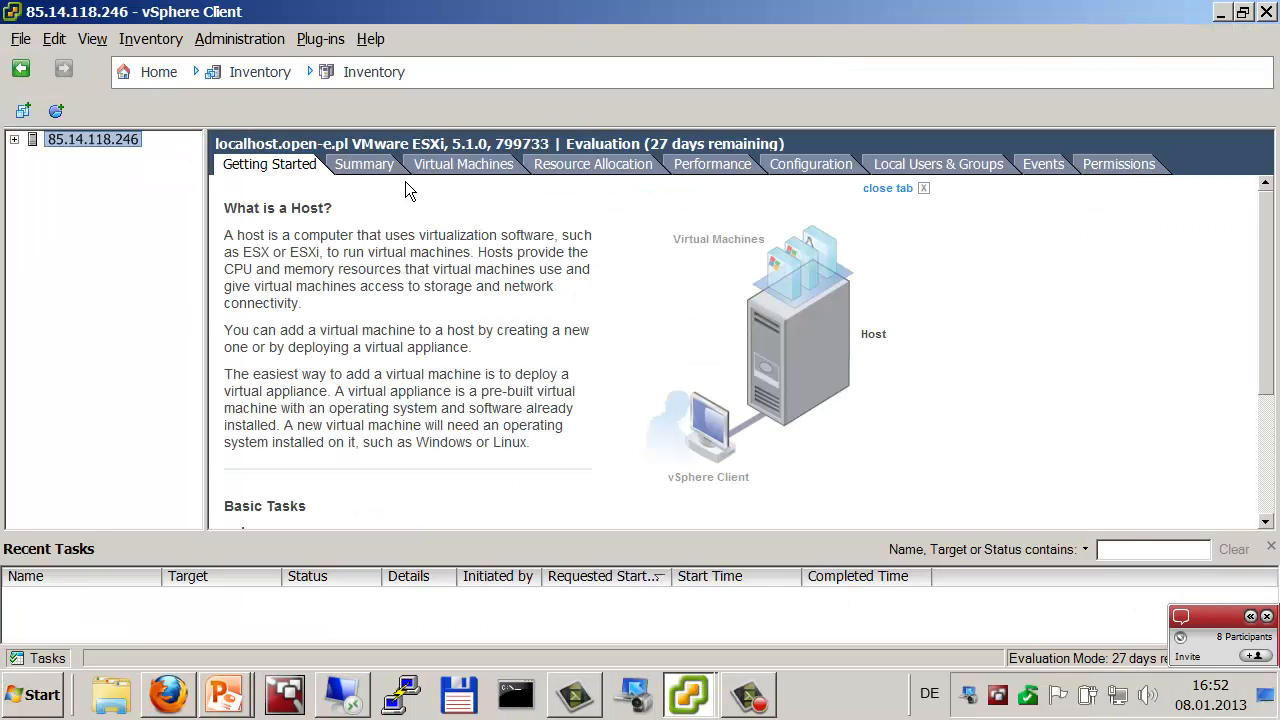
pyautogui.click(447, 163)
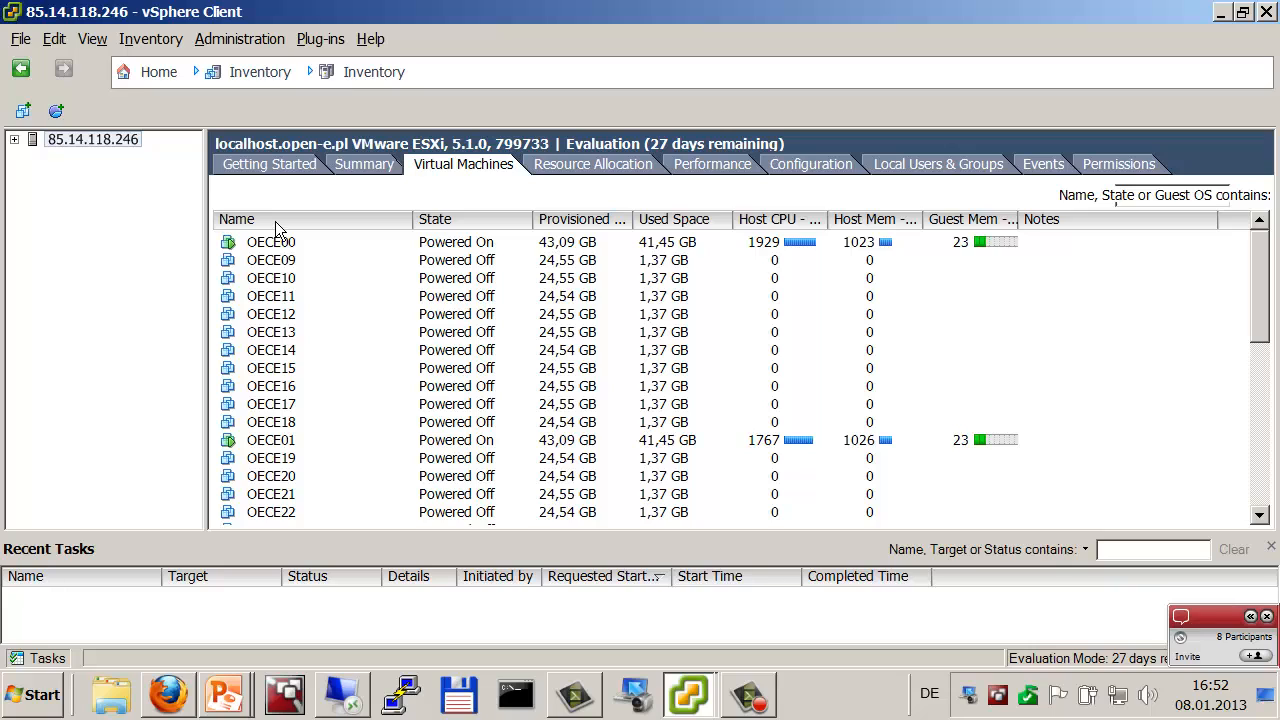
pyautogui.click(275, 221)
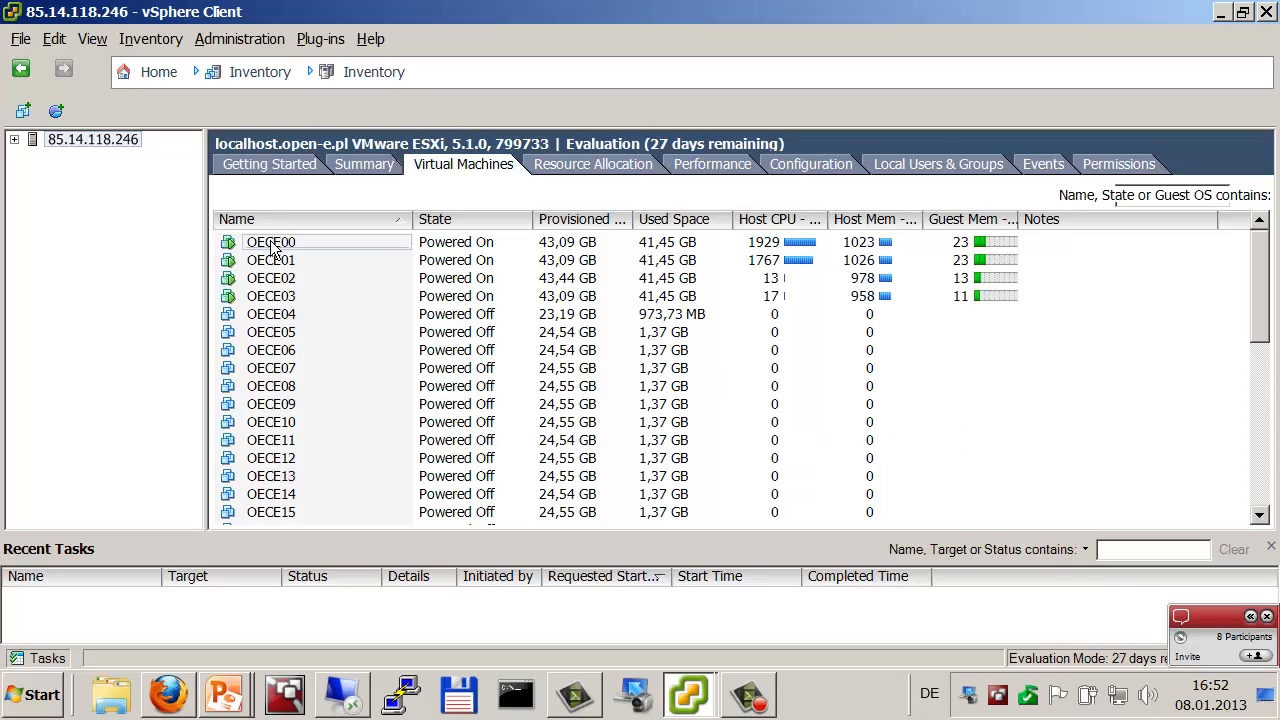
# Step: Power off the virtual machines OECE00 and OECE01 together
pyautogui.click(274, 248)
pyautogui.hotkey('shift', 'Down')
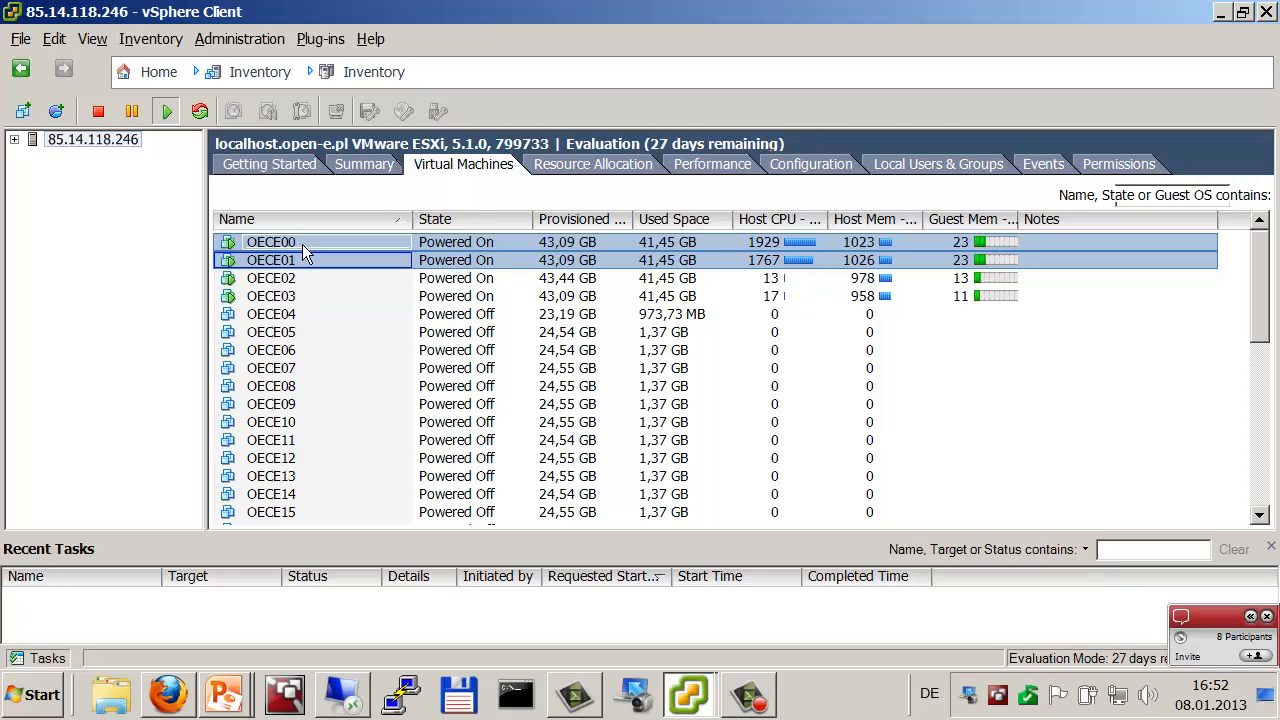
pyautogui.rightClick(302, 244)
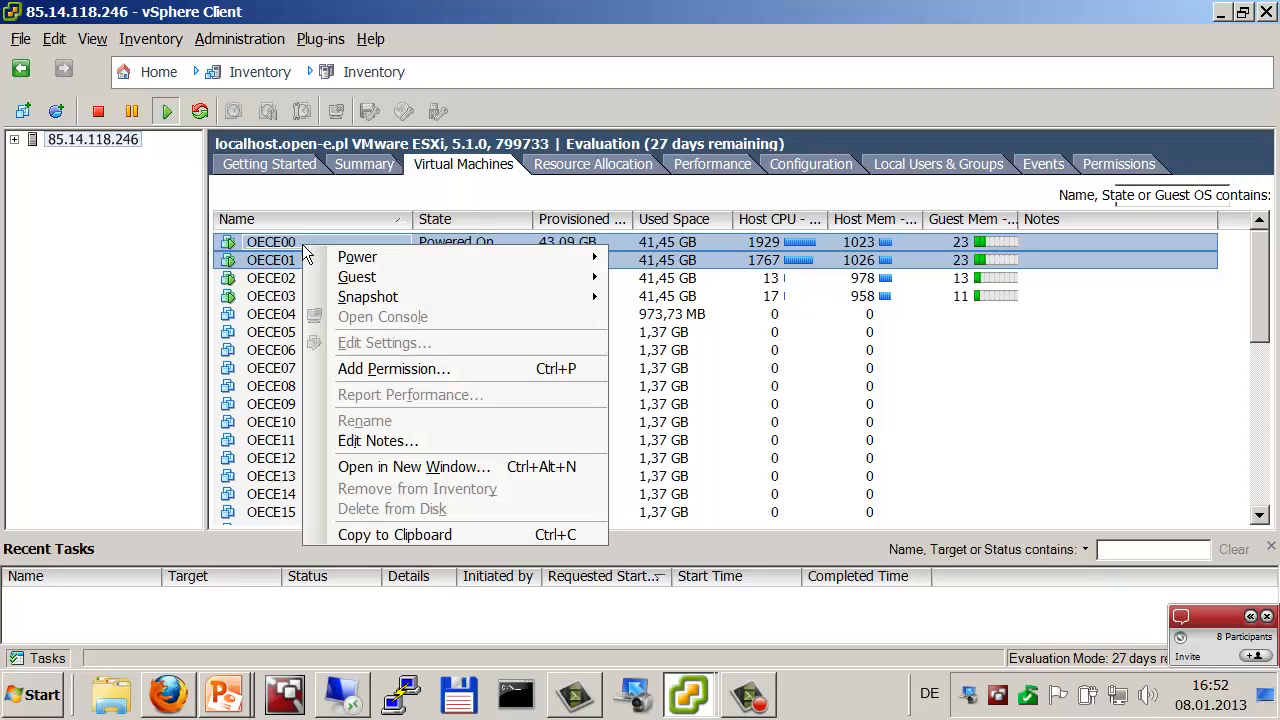
pyautogui.moveTo(375, 257)
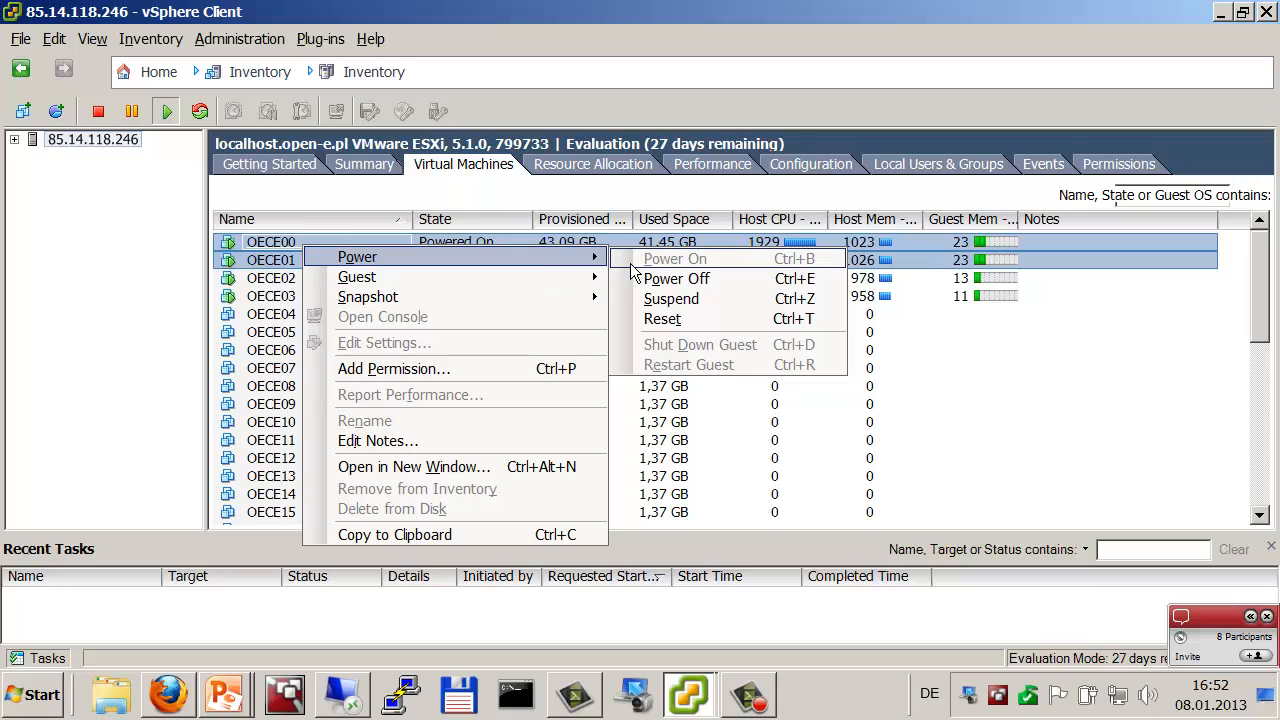
pyautogui.click(674, 280)
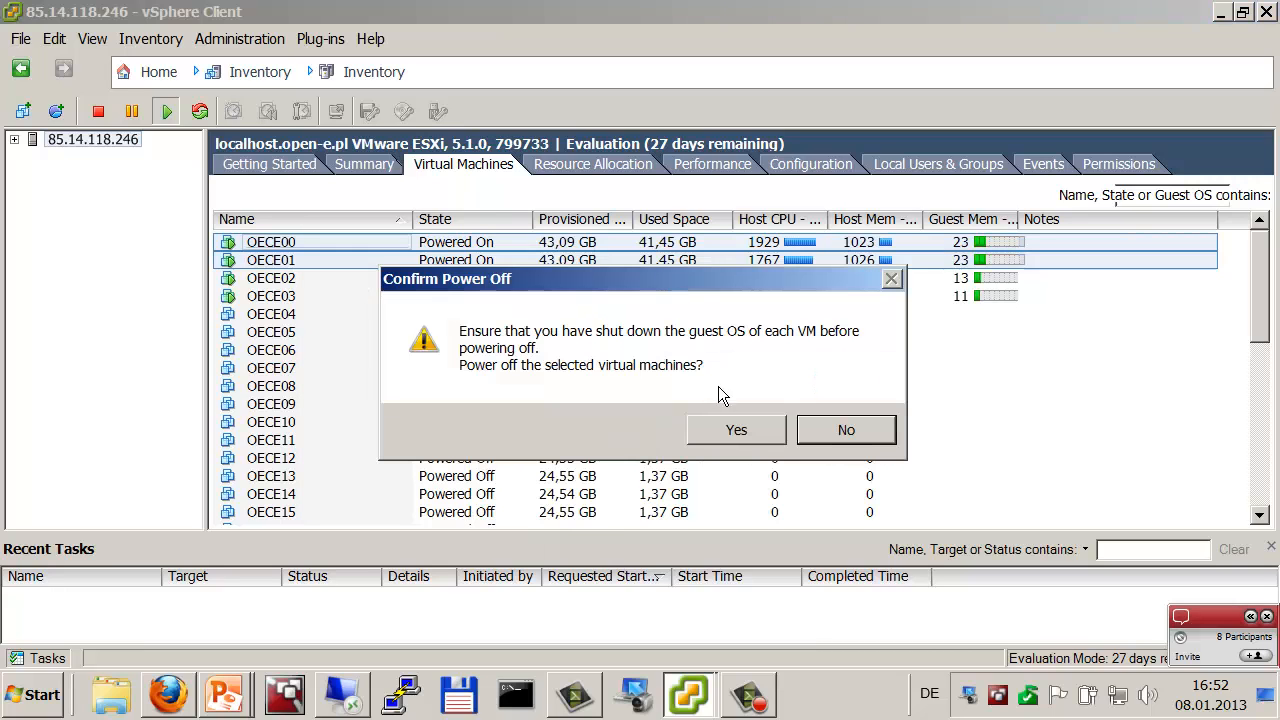
pyautogui.click(736, 432)
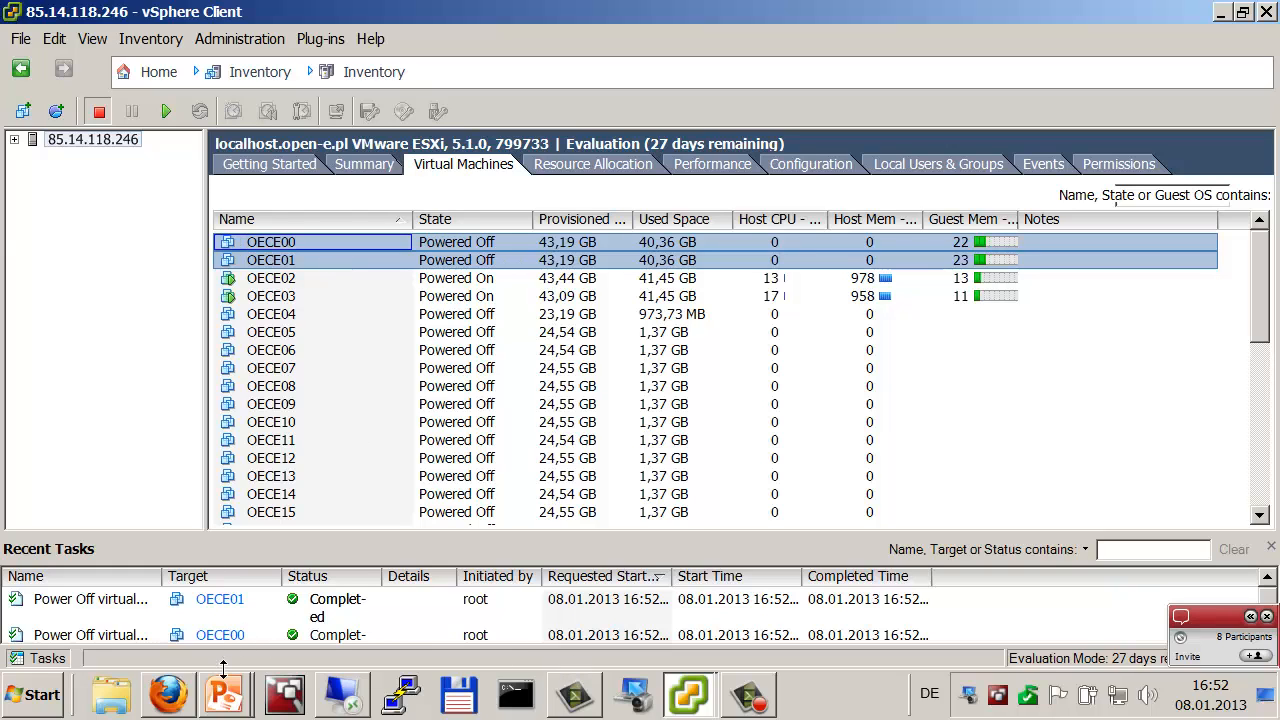
# Step: Switch back to Firefox in the remote desktop session and reload the dss-a page at 192.168.0.60 to check its availability
pyautogui.hotkey('alt', 'Tab')
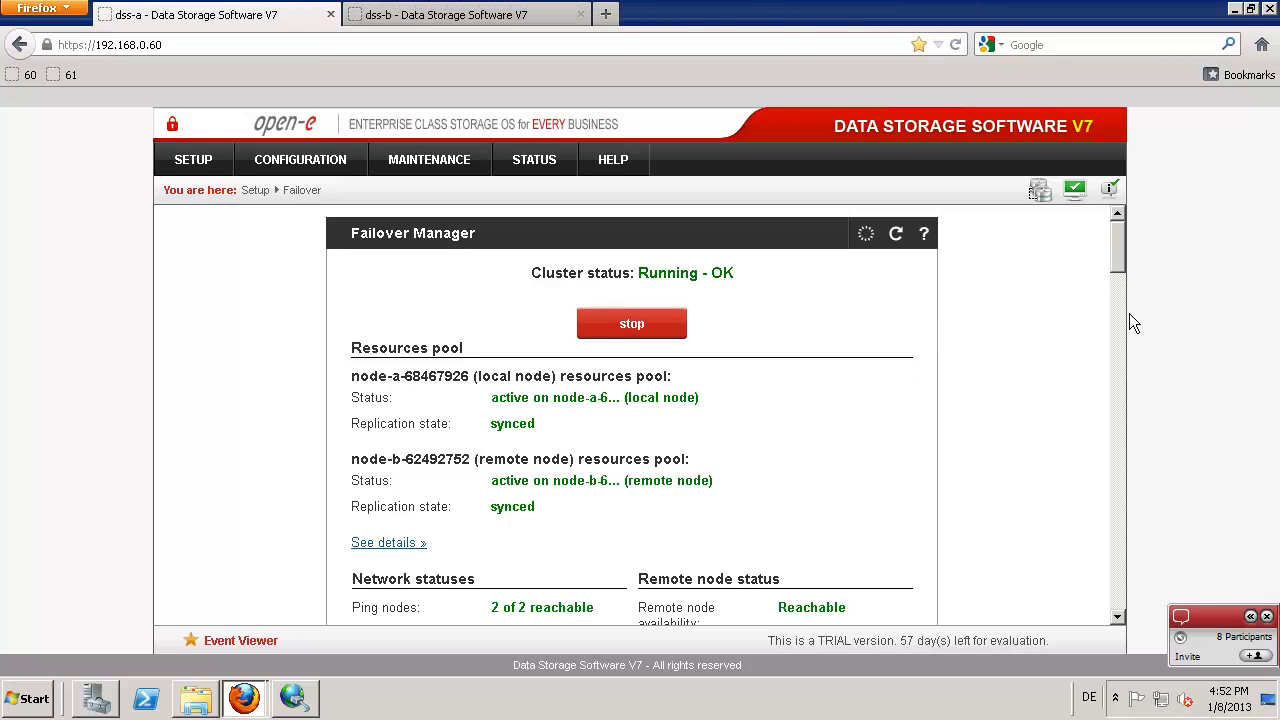
pyautogui.click(956, 45)
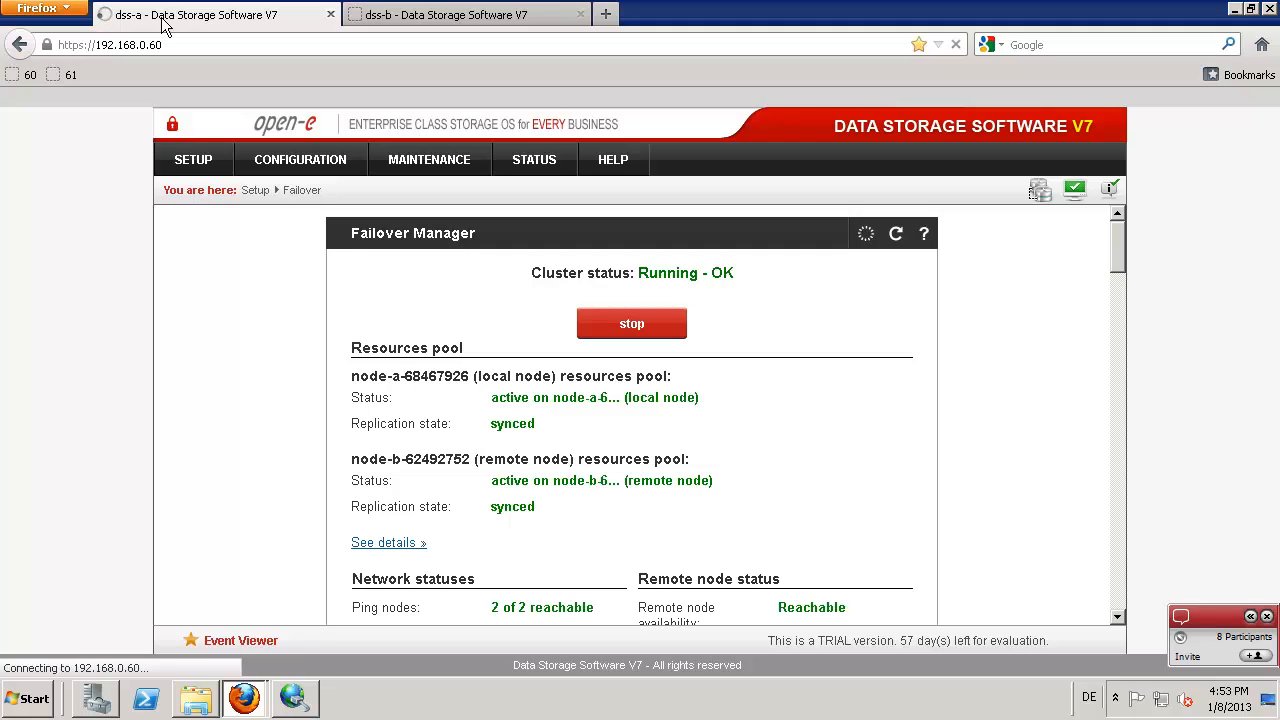
pyautogui.hotkey('alt', 'Tab')
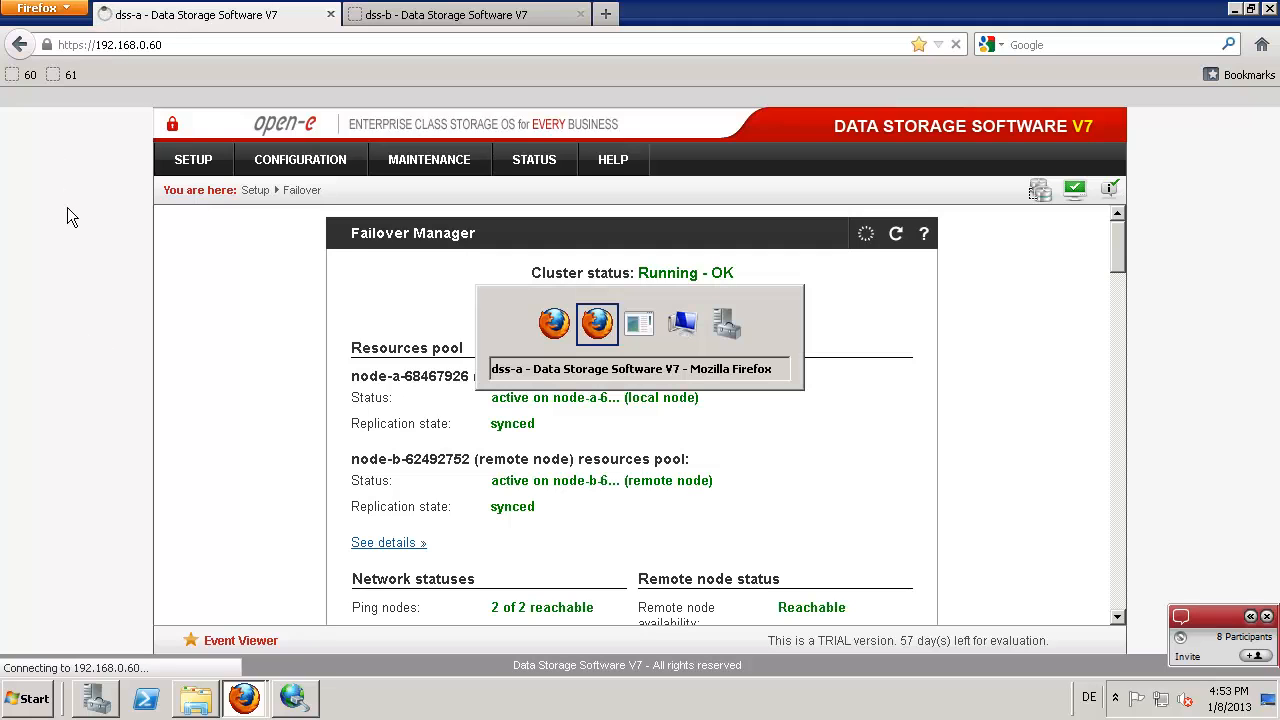
pyautogui.hotkey('alt', 'Tab')
pyautogui.hotkey('alt', 'Tab')
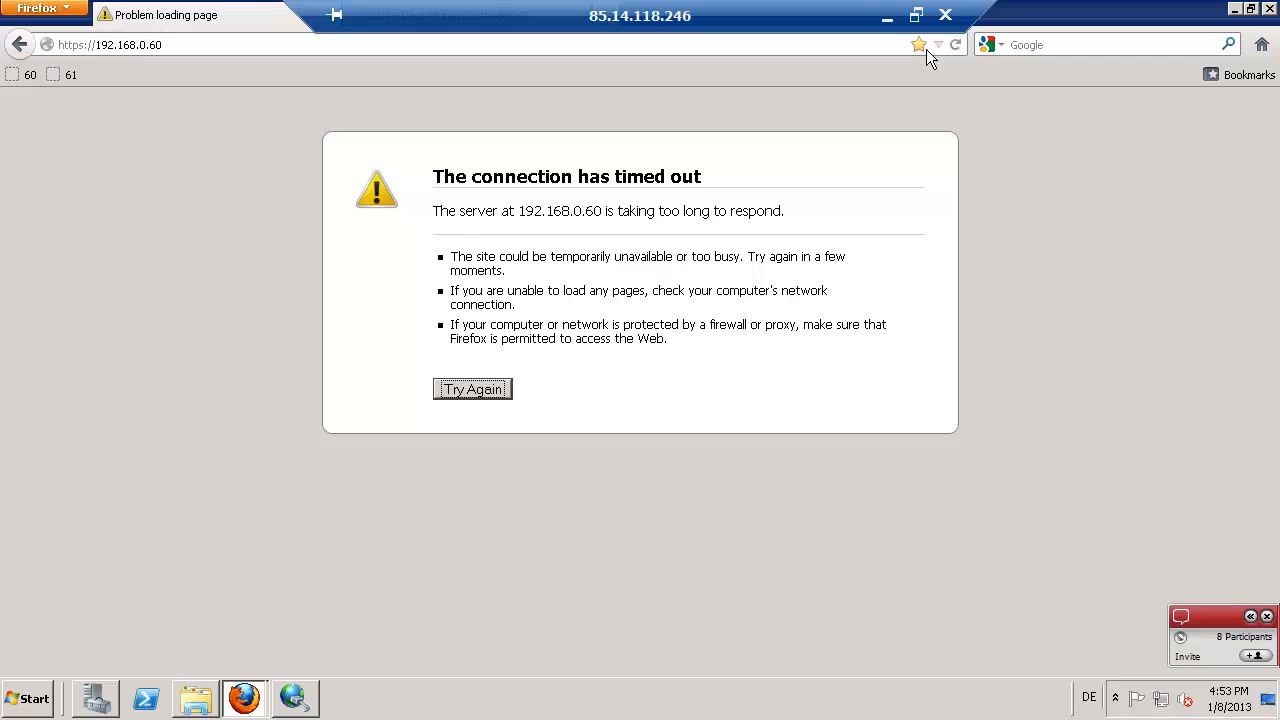
# Step: Switch to the vSphere Client and power on the virtual machines OECE00 and OECE01 together
pyautogui.click(887, 15)
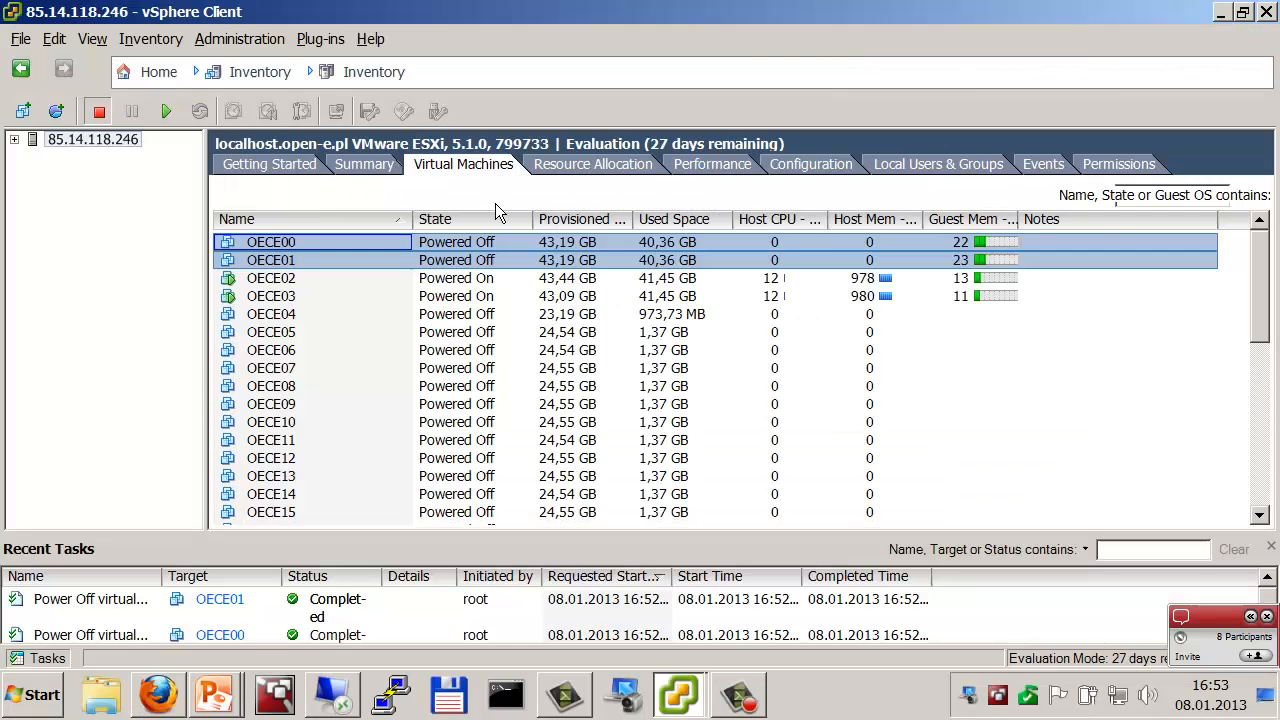
pyautogui.rightClick(285, 253)
pyautogui.moveTo(440, 262)
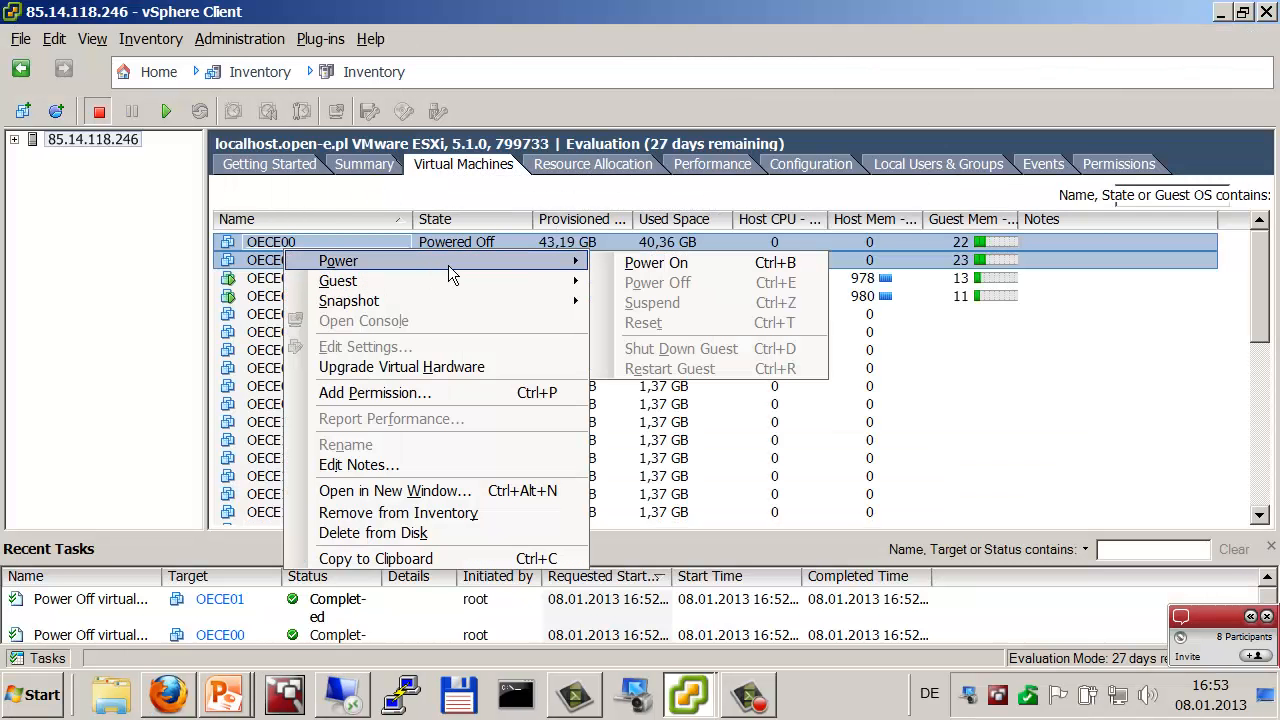
pyautogui.click(610, 263)
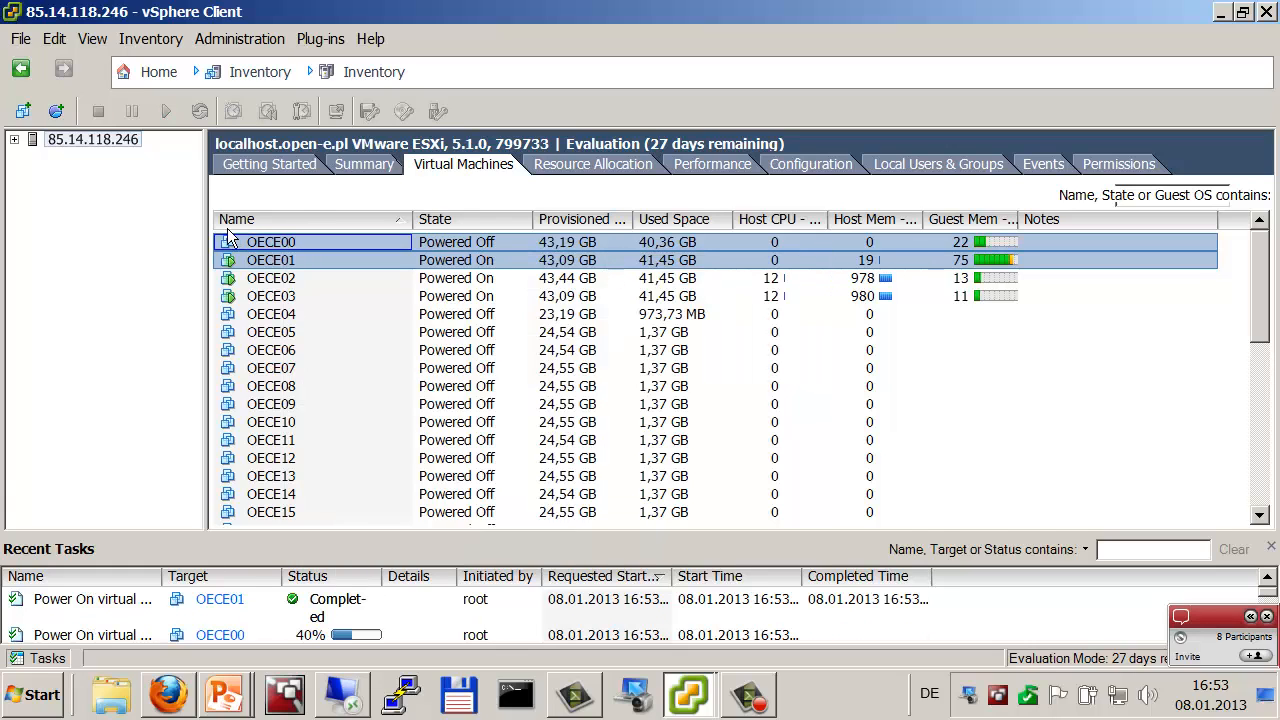
# Step: Close the separate OECE00 console window and view OECE00's boot progress in the embedded console, dismissing the connection notice
pyautogui.click(14, 140)
pyautogui.click(92, 155)
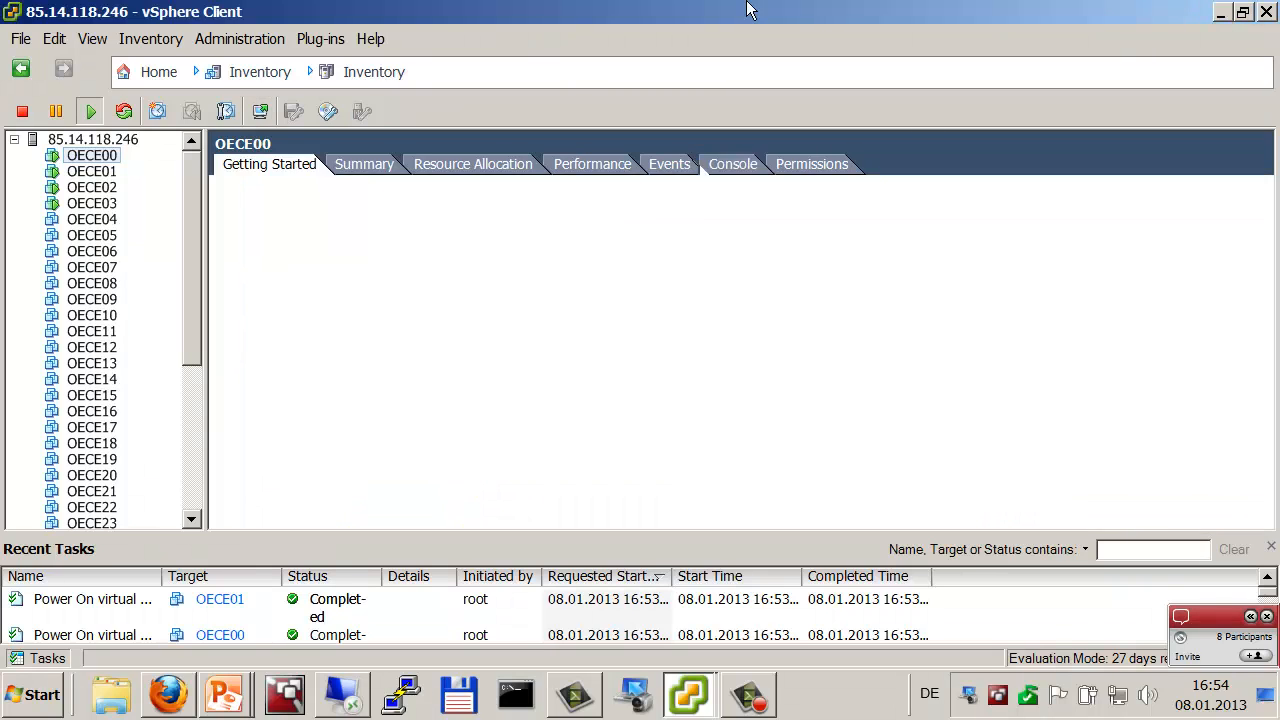
pyautogui.hotkey('alt', 'Tab')
pyautogui.hotkey('alt', 'Tab')
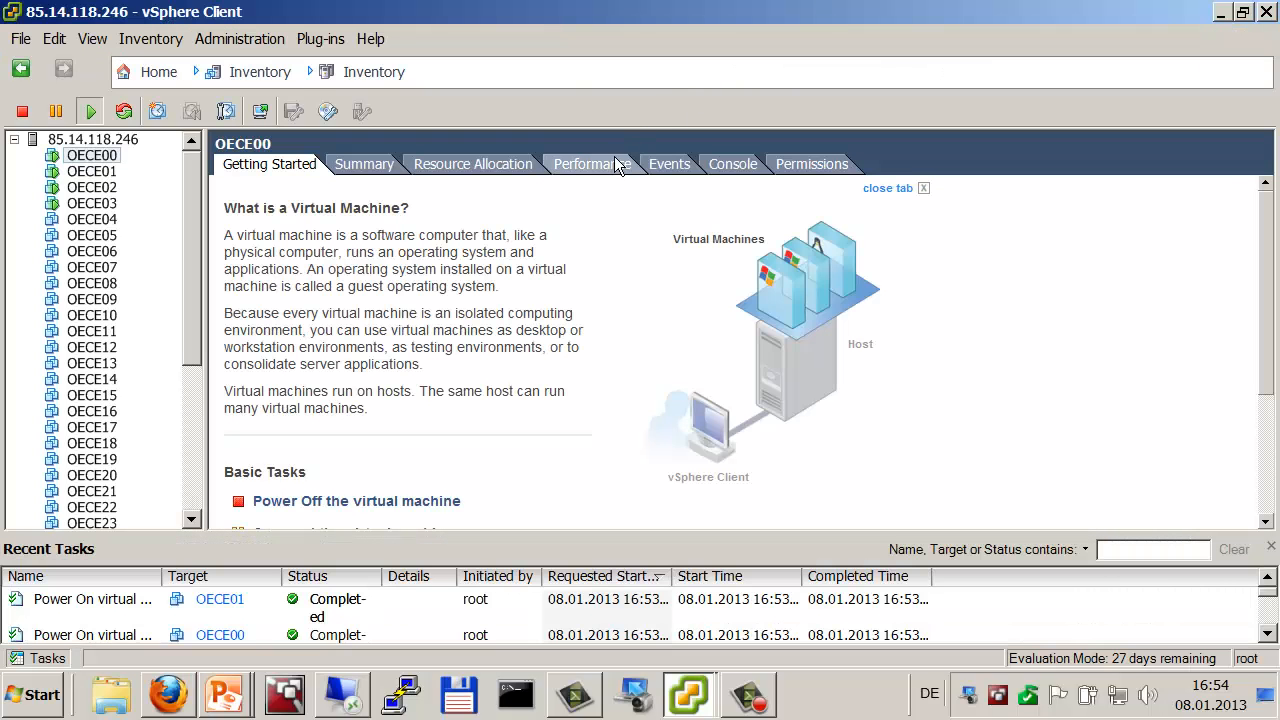
pyautogui.hotkey('alt', 'Tab')
pyautogui.hotkey('alt', 'Tab')
pyautogui.hotkey('alt', 'Tab')
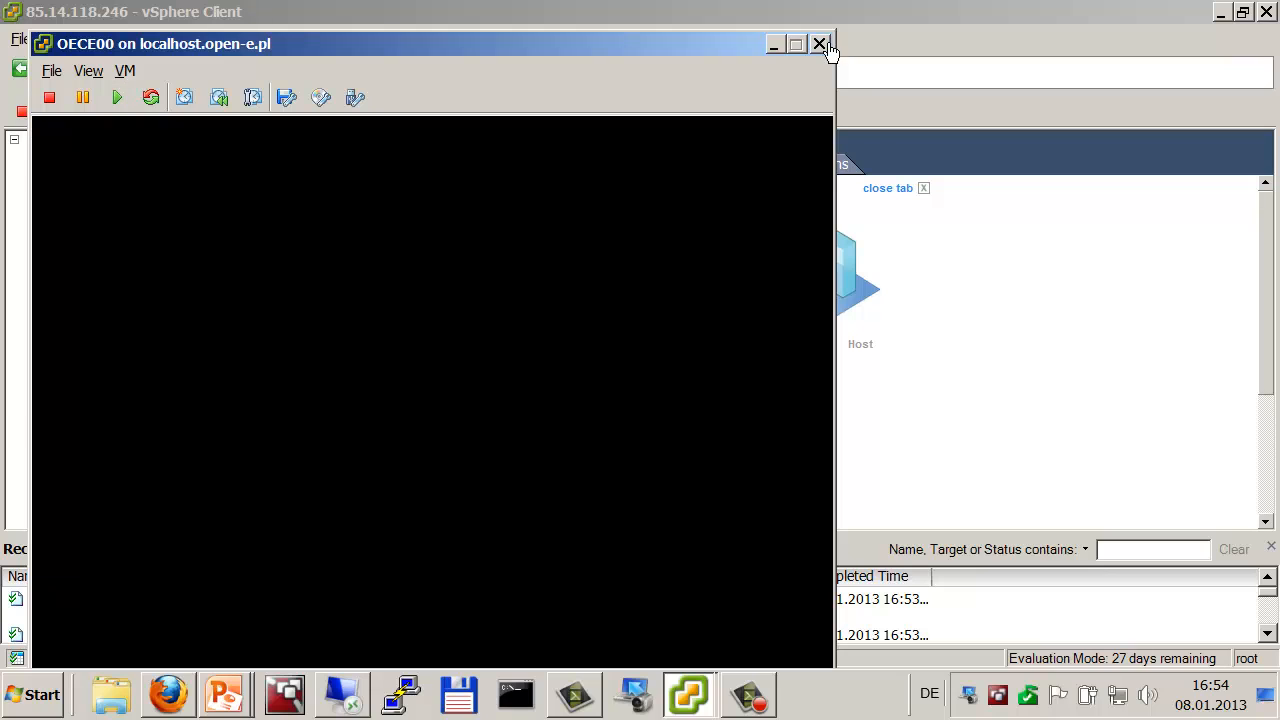
pyautogui.click(820, 45)
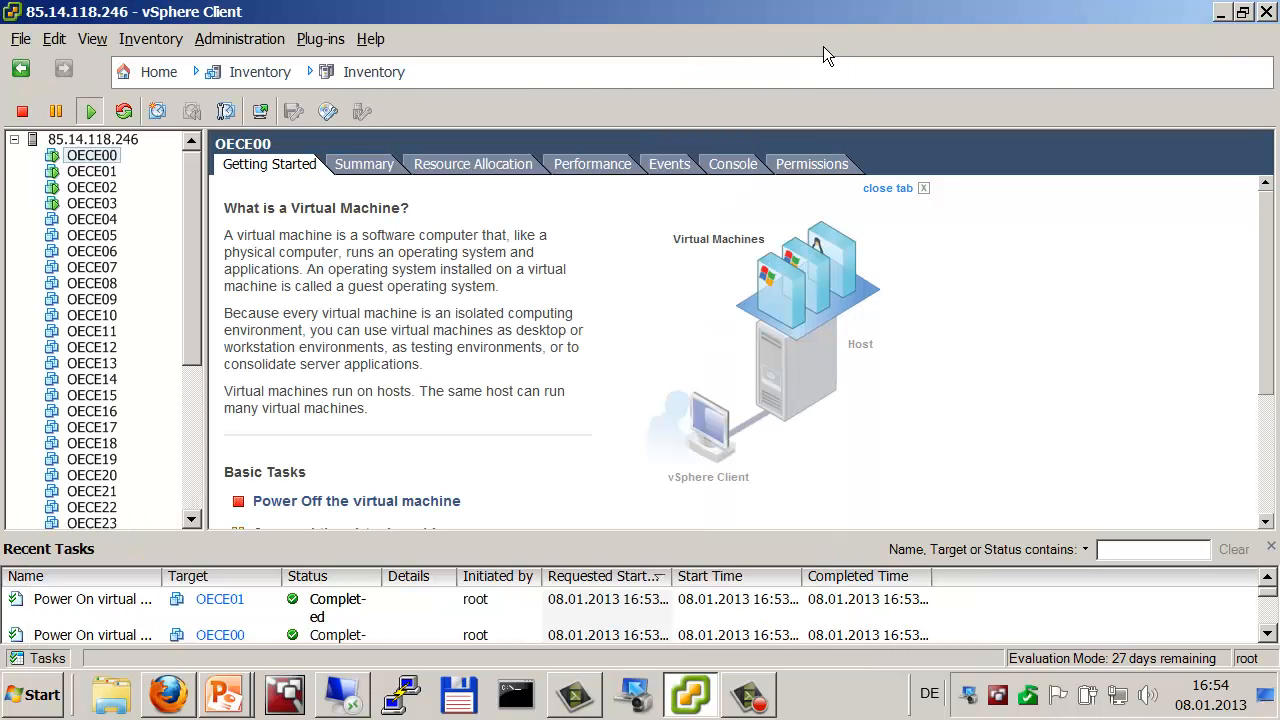
pyautogui.click(735, 168)
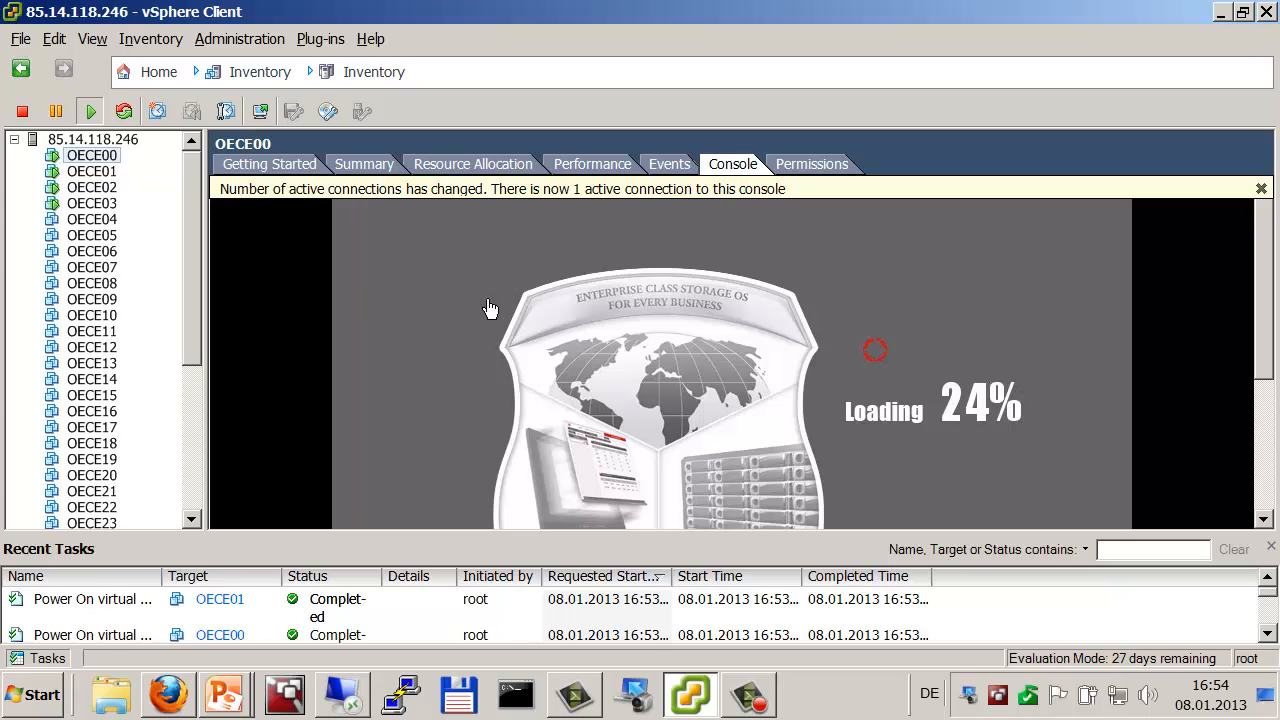
pyautogui.click(1261, 190)
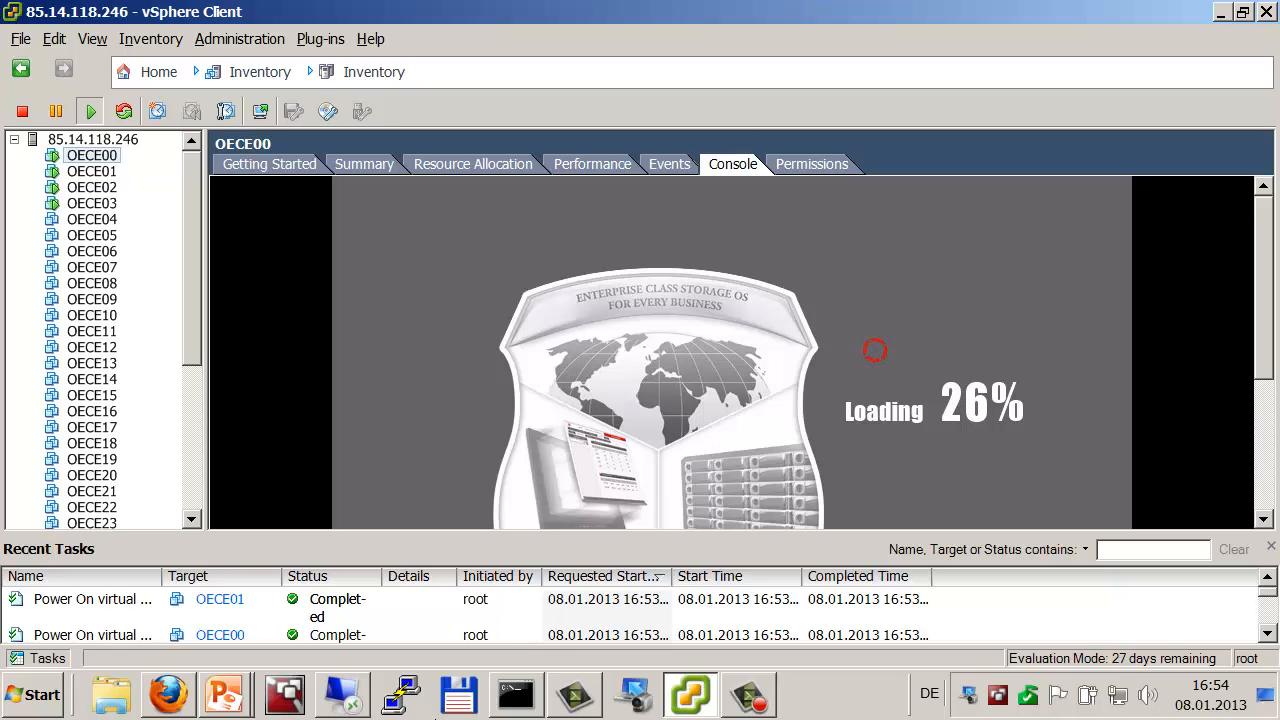
# Step: Switch to the remote desktop session and refresh the discovered targets in the iSCSI Initiator
pyautogui.click(343, 697)
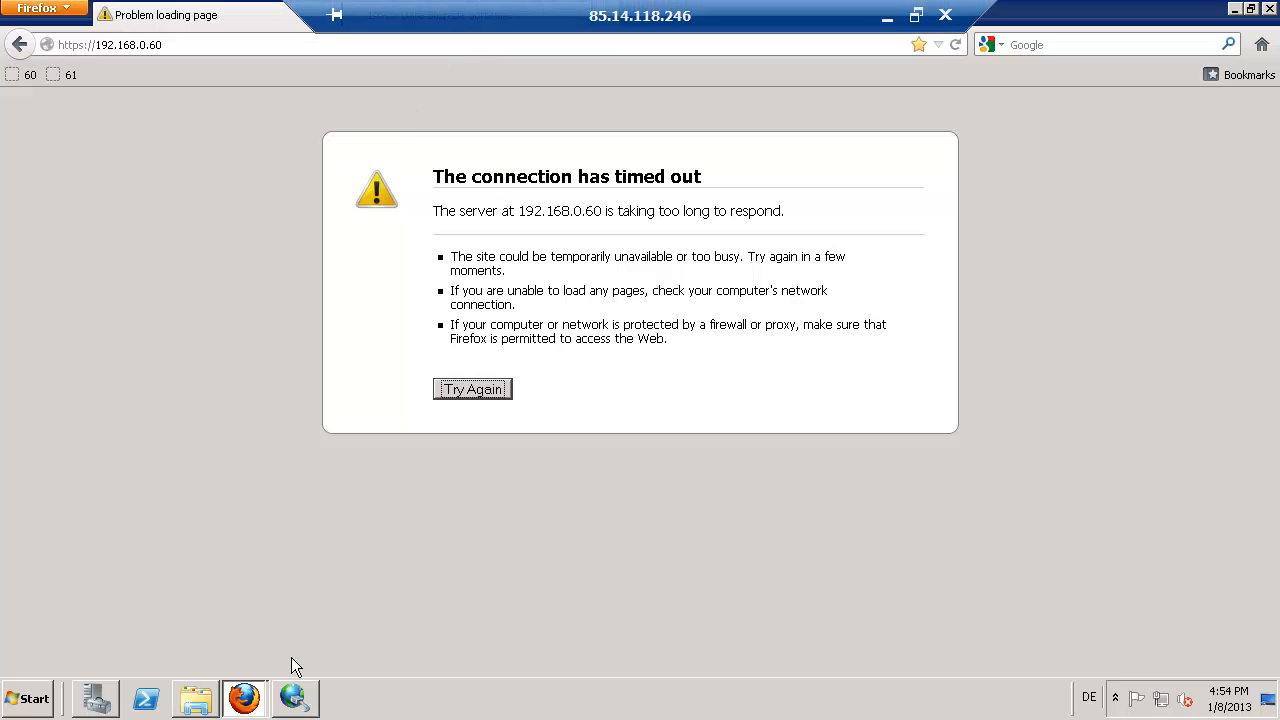
pyautogui.click(290, 699)
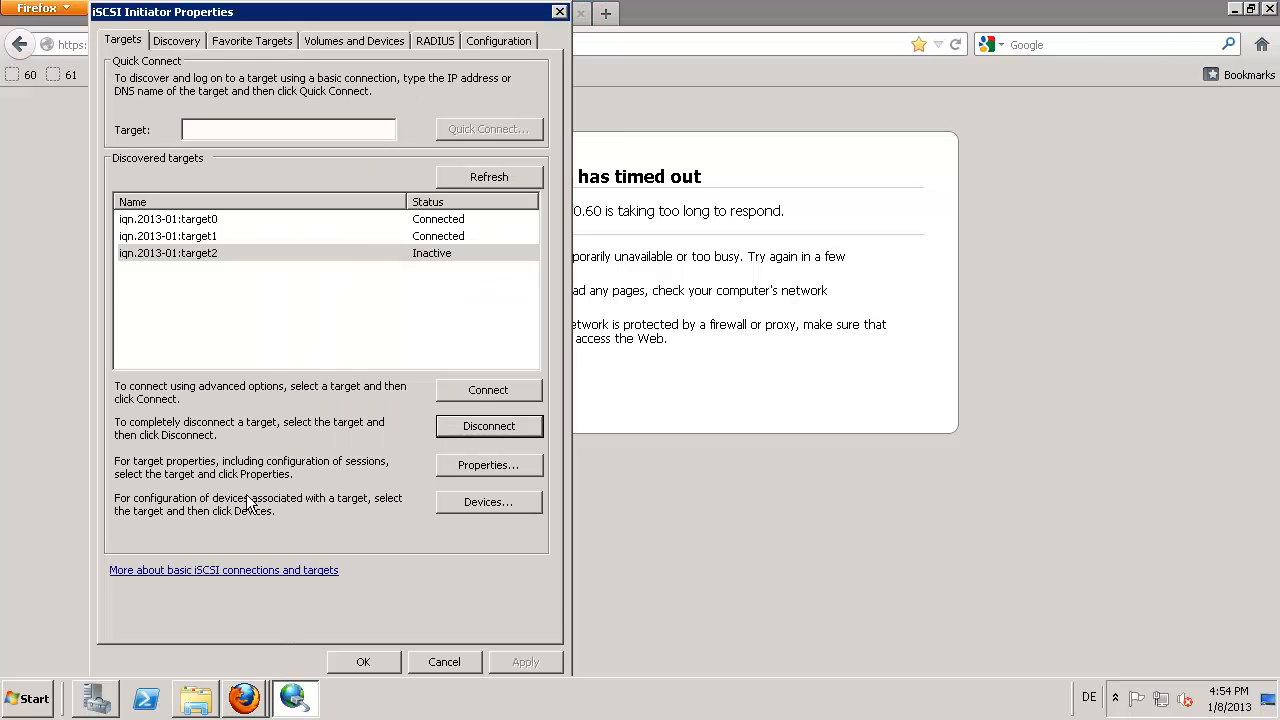
pyautogui.click(290, 220)
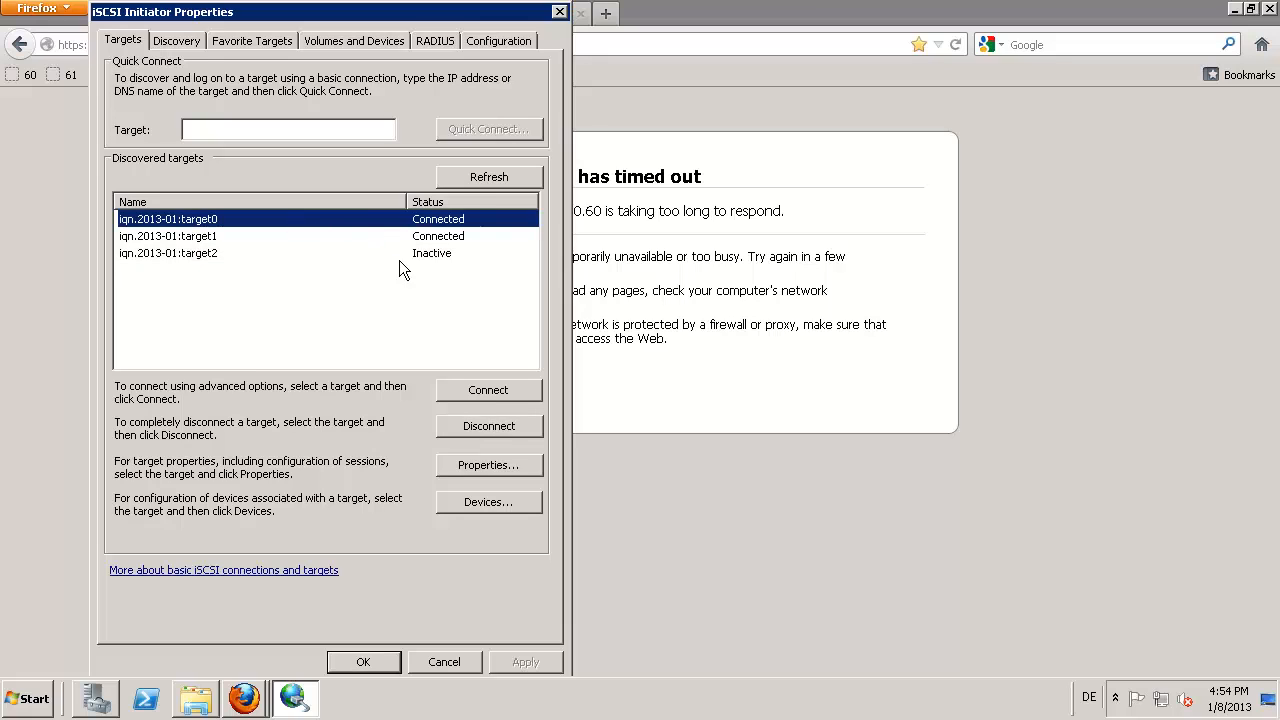
pyautogui.click(465, 177)
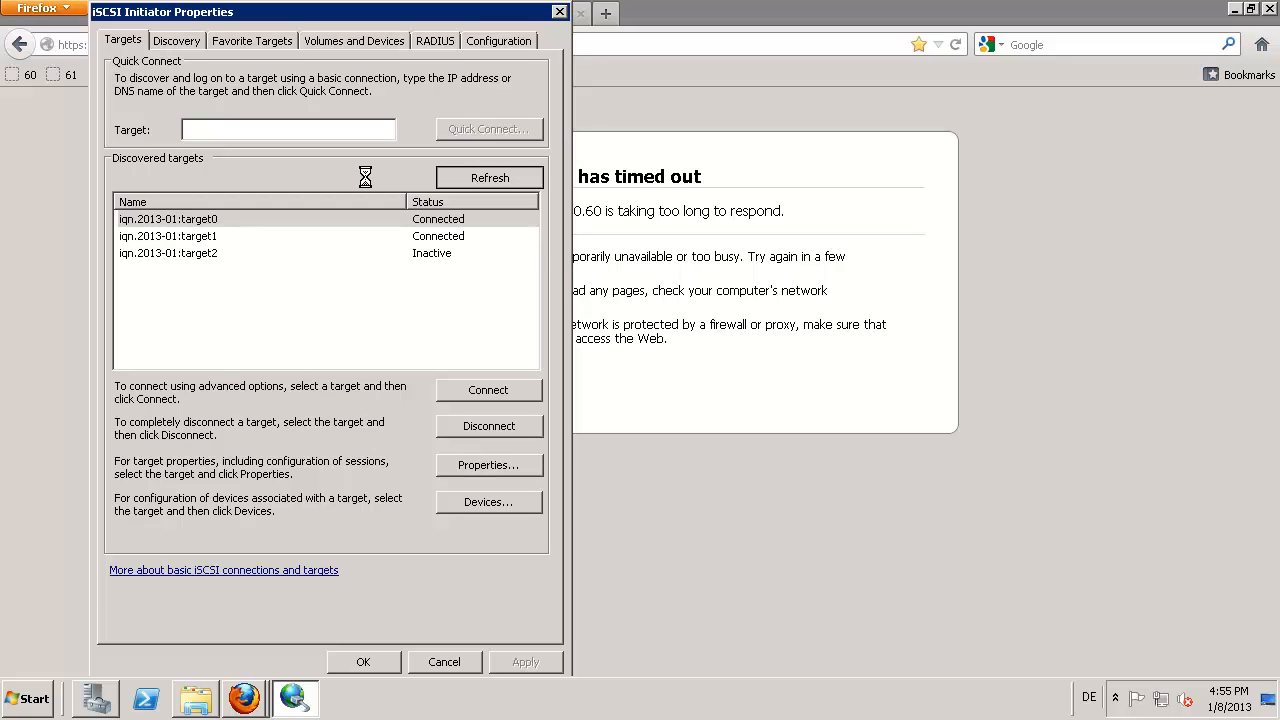
# Step: Return to Firefox and check whether the dss-b page at 192.168.0.61 and the dss-a page are reachable
pyautogui.click(43, 215)
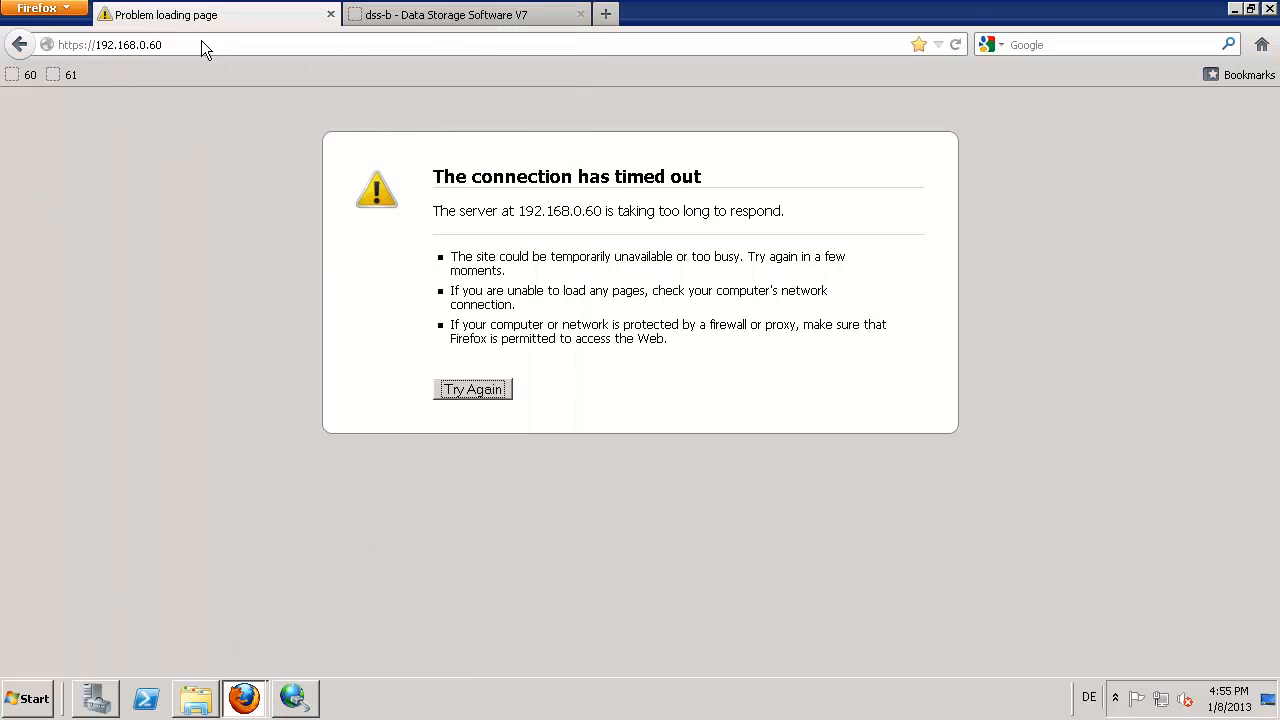
pyautogui.click(445, 24)
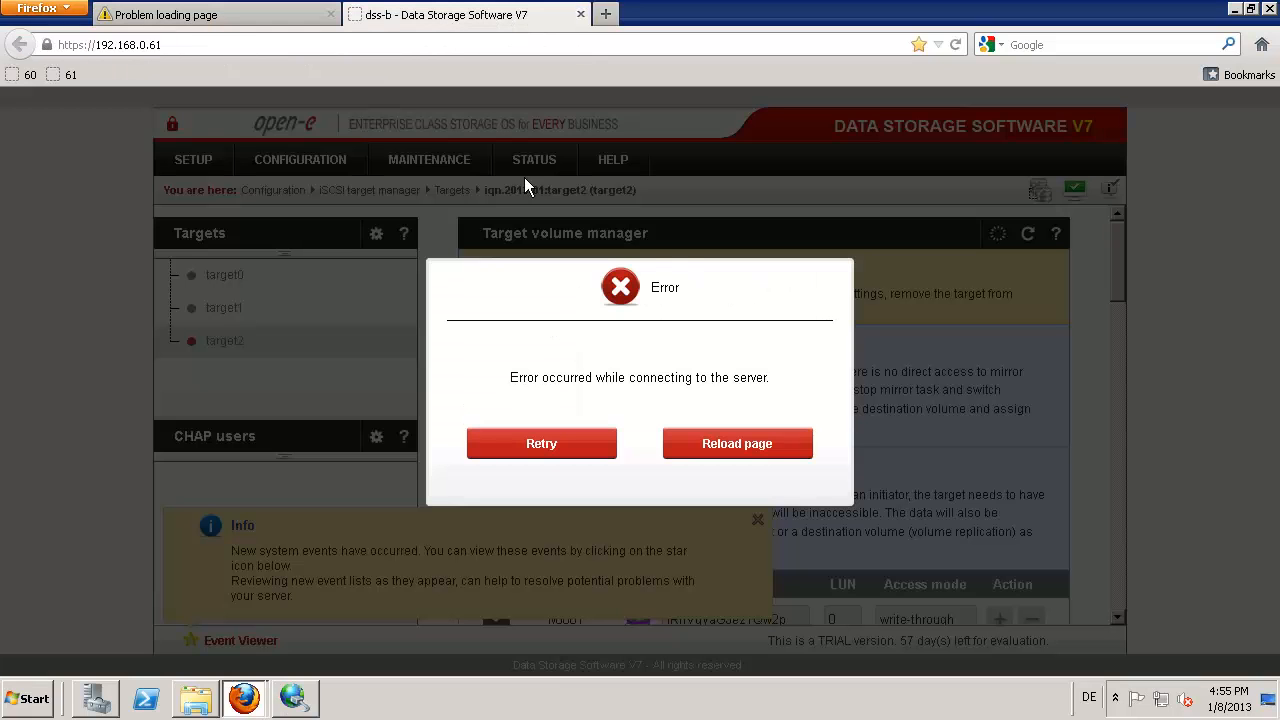
pyautogui.click(955, 44)
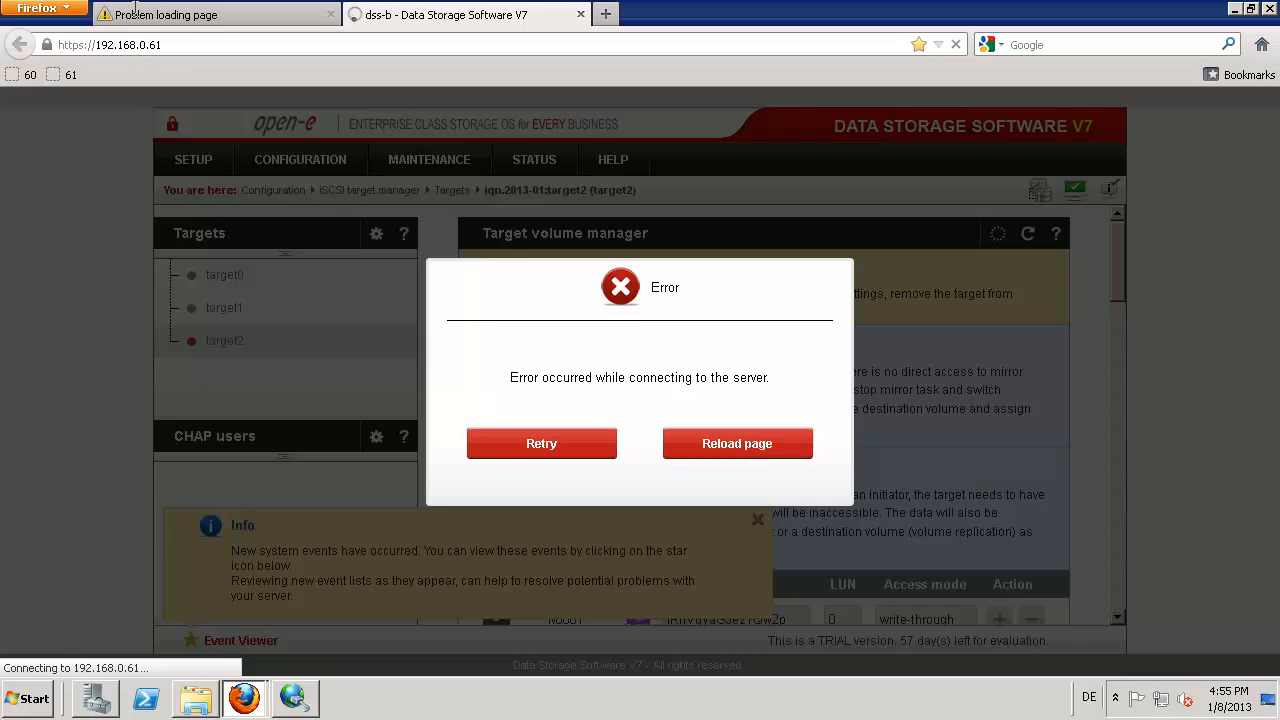
pyautogui.click(212, 23)
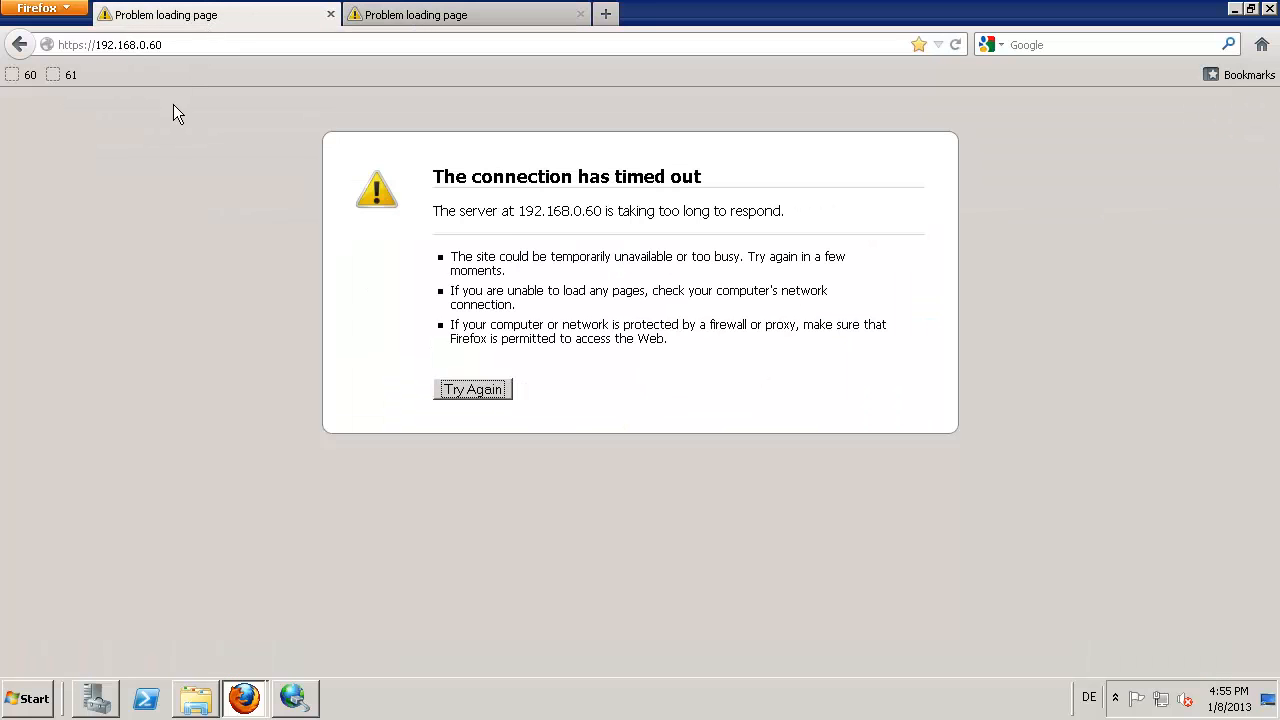
# Step: Disconnect iqn.2013-01:target0 from all sessions in the iSCSI Initiator
pyautogui.hotkey('alt', 'Tab')
pyautogui.hotkey('alt', 'Tab')
pyautogui.hotkey('alt', 'Tab')
pyautogui.click(294, 698)
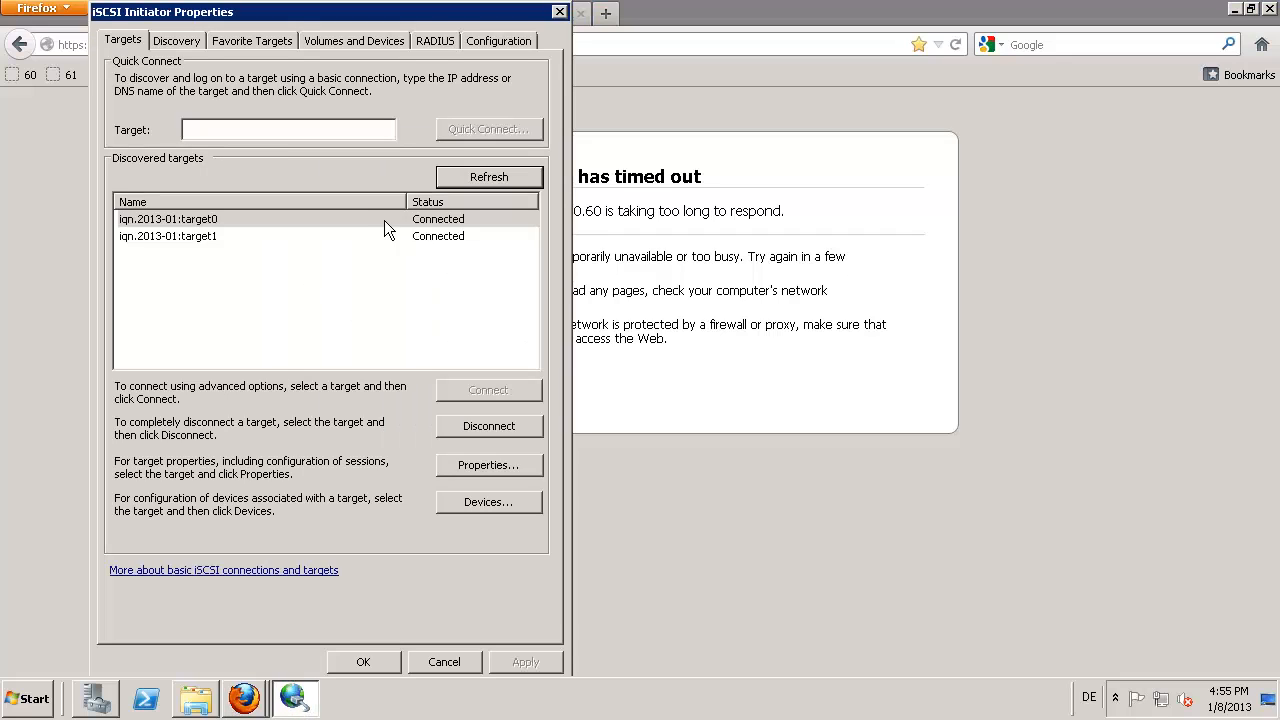
pyautogui.click(354, 225)
pyautogui.click(487, 428)
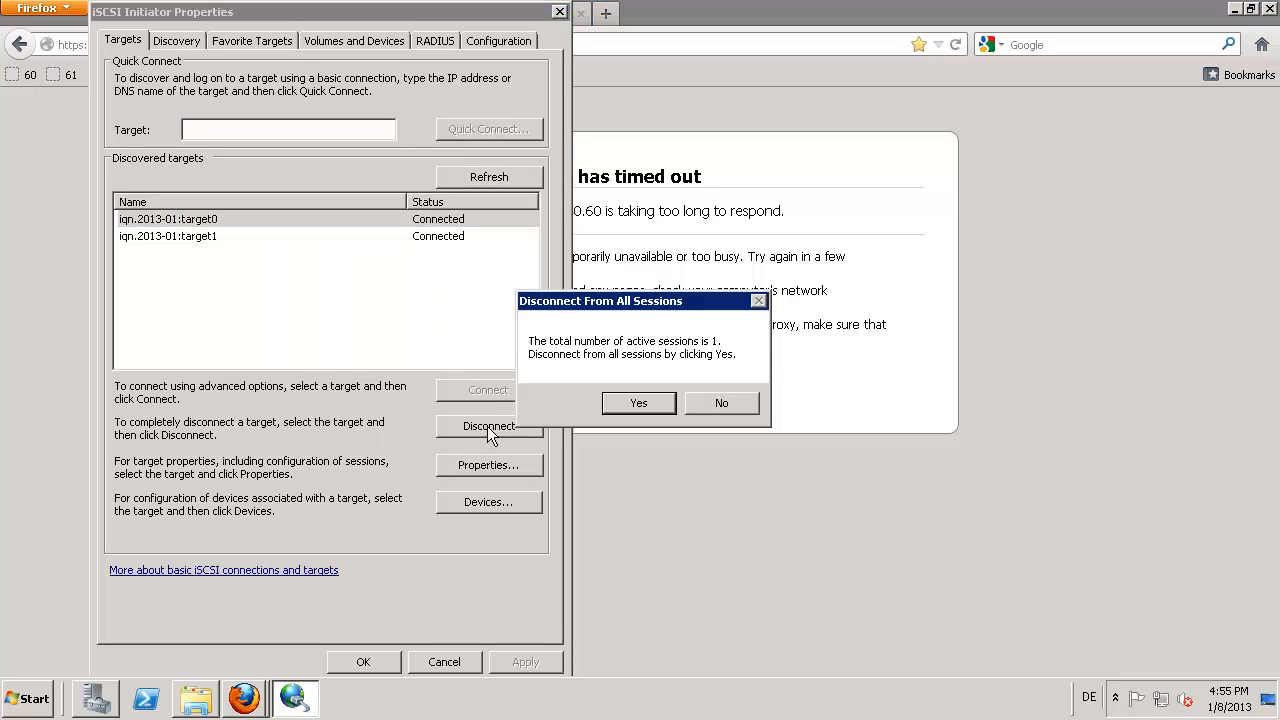
pyautogui.click(619, 401)
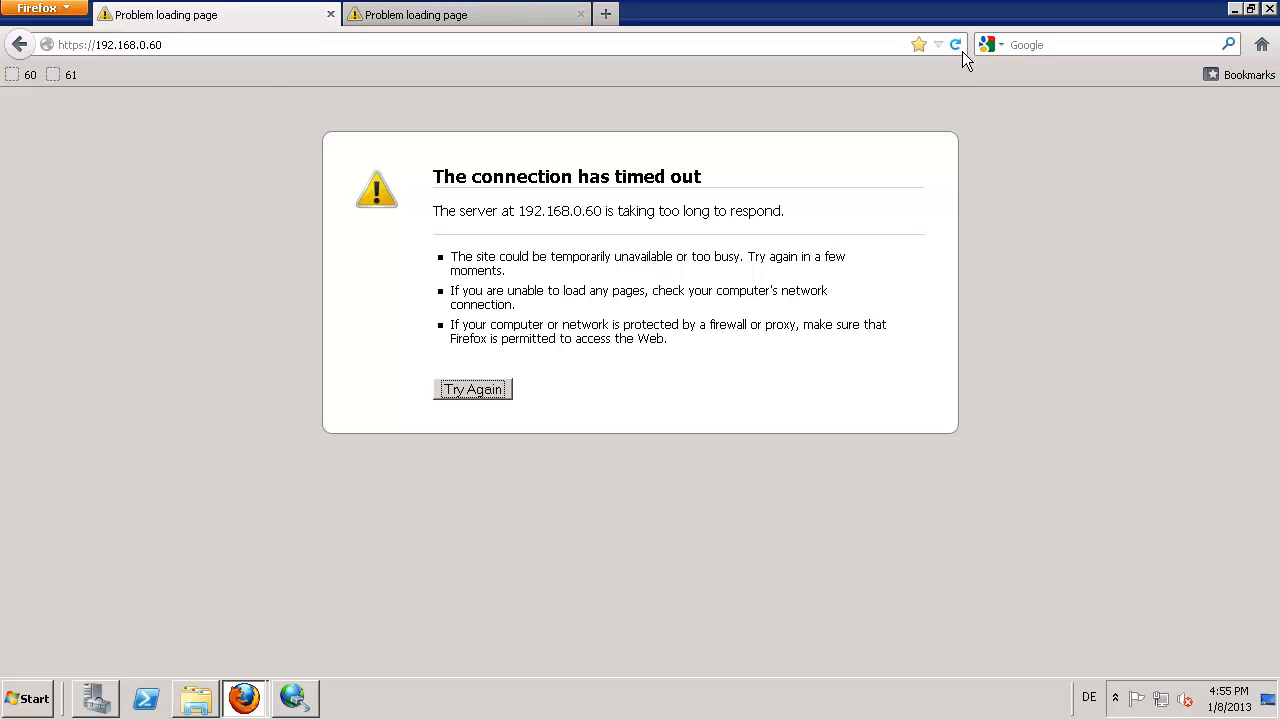
# Step: Reload the dss-a page at 192.168.0.60 and check OECE00's boot progress in the vSphere Client console
pyautogui.click(958, 45)
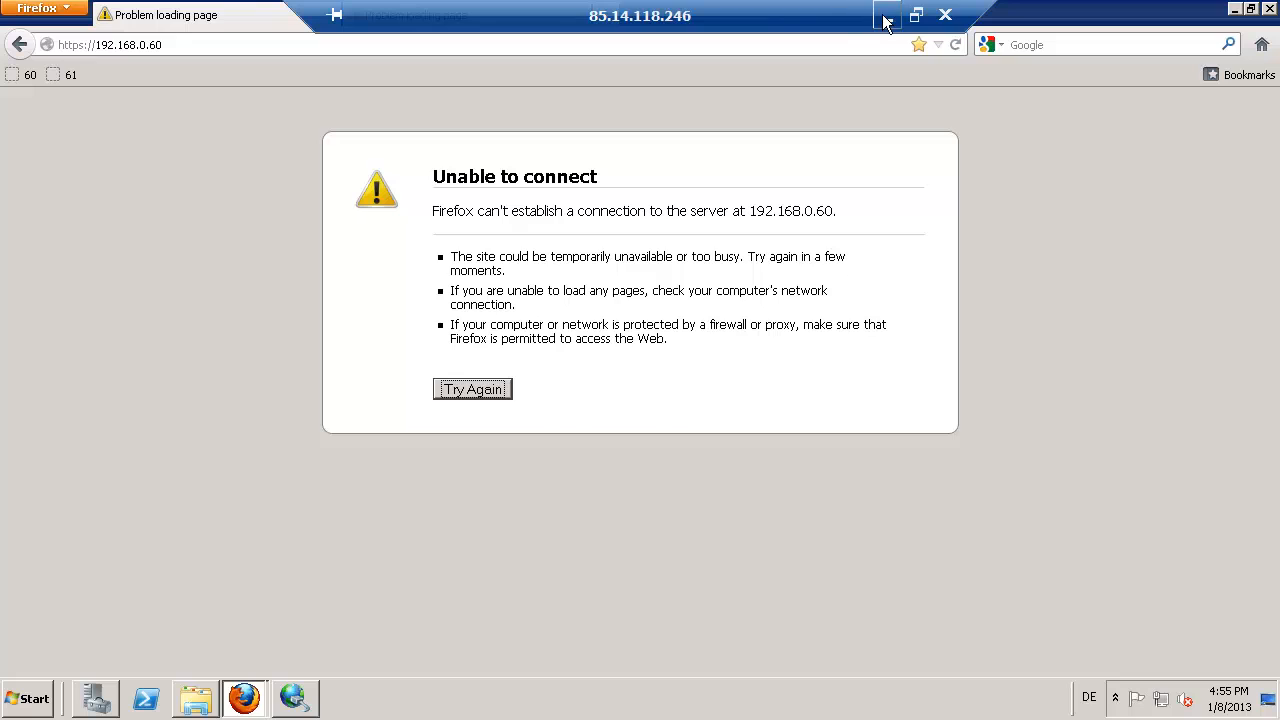
pyautogui.click(886, 17)
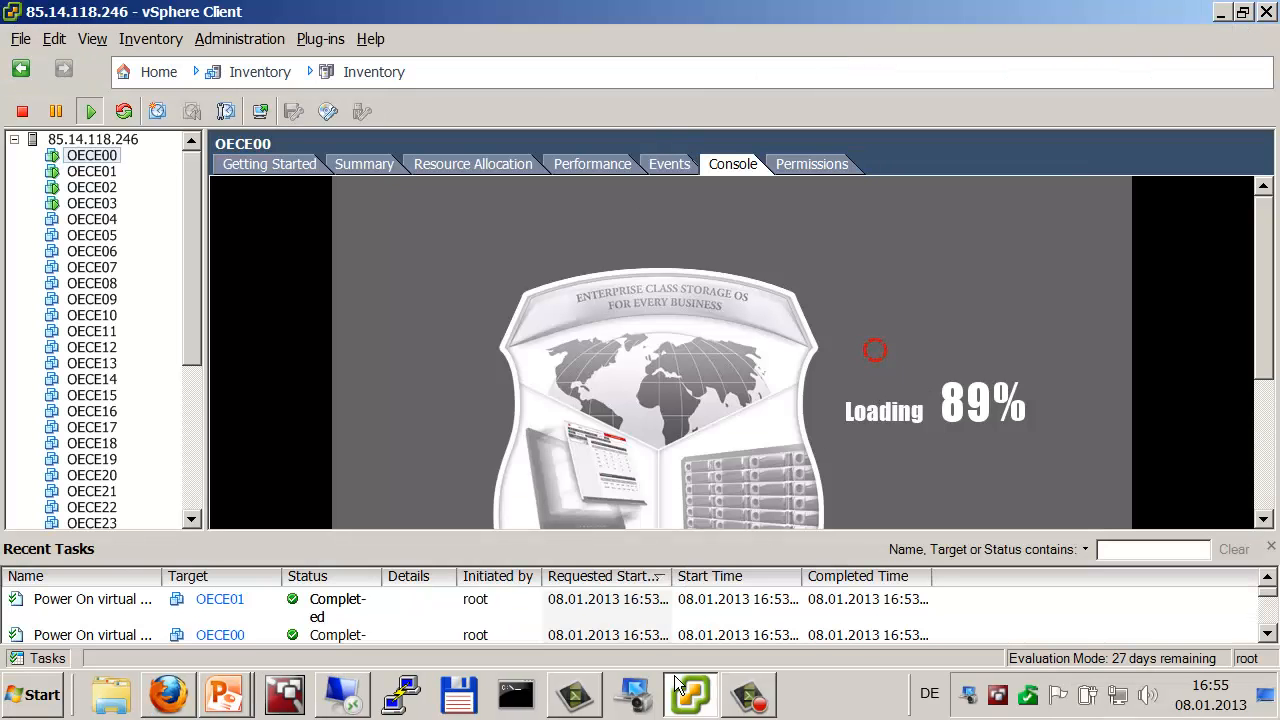
pyautogui.click(403, 694)
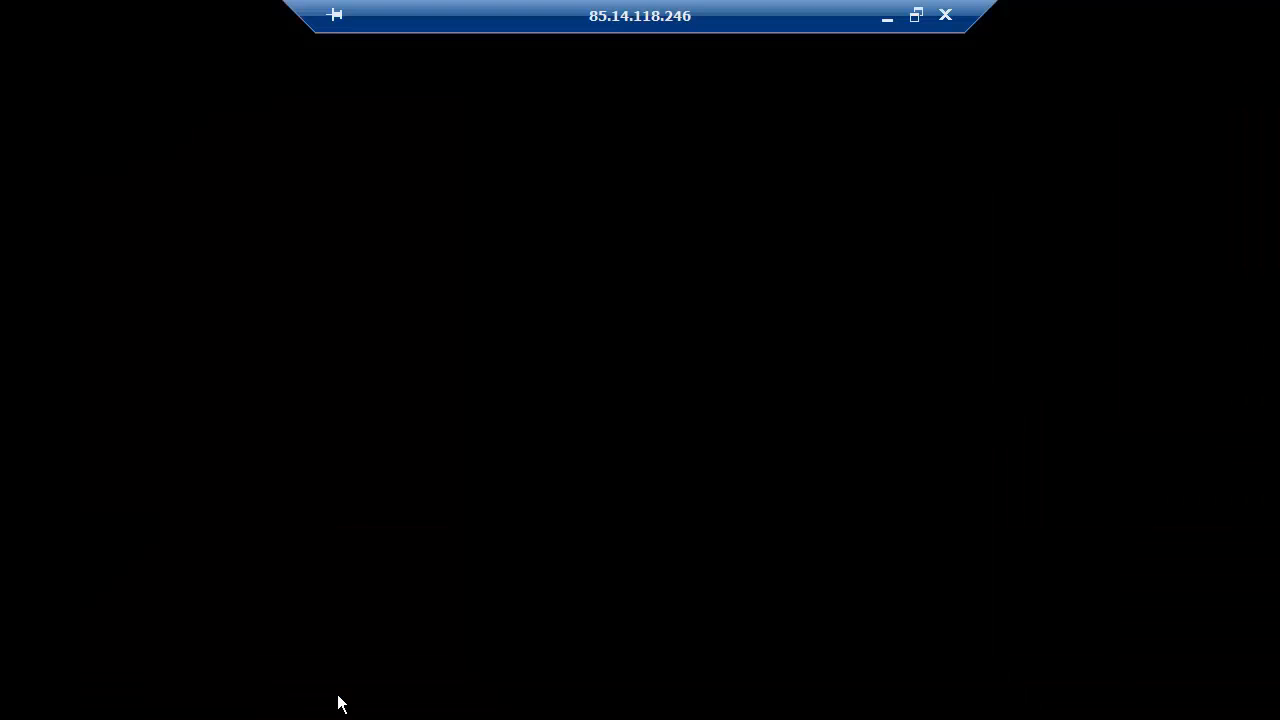
pyautogui.click(294, 697)
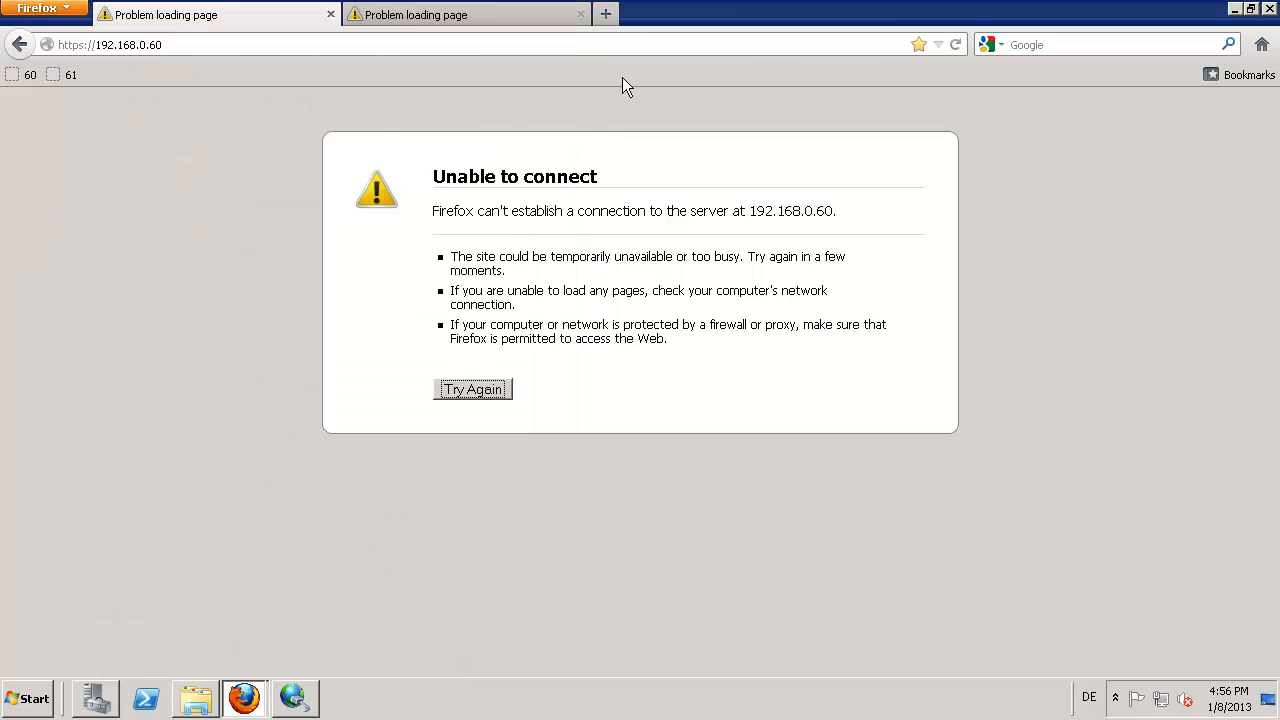
# Step: Reload 192.168.0.60 in Firefox and confirm a security exception for its untrusted certificate
pyautogui.click(956, 45)
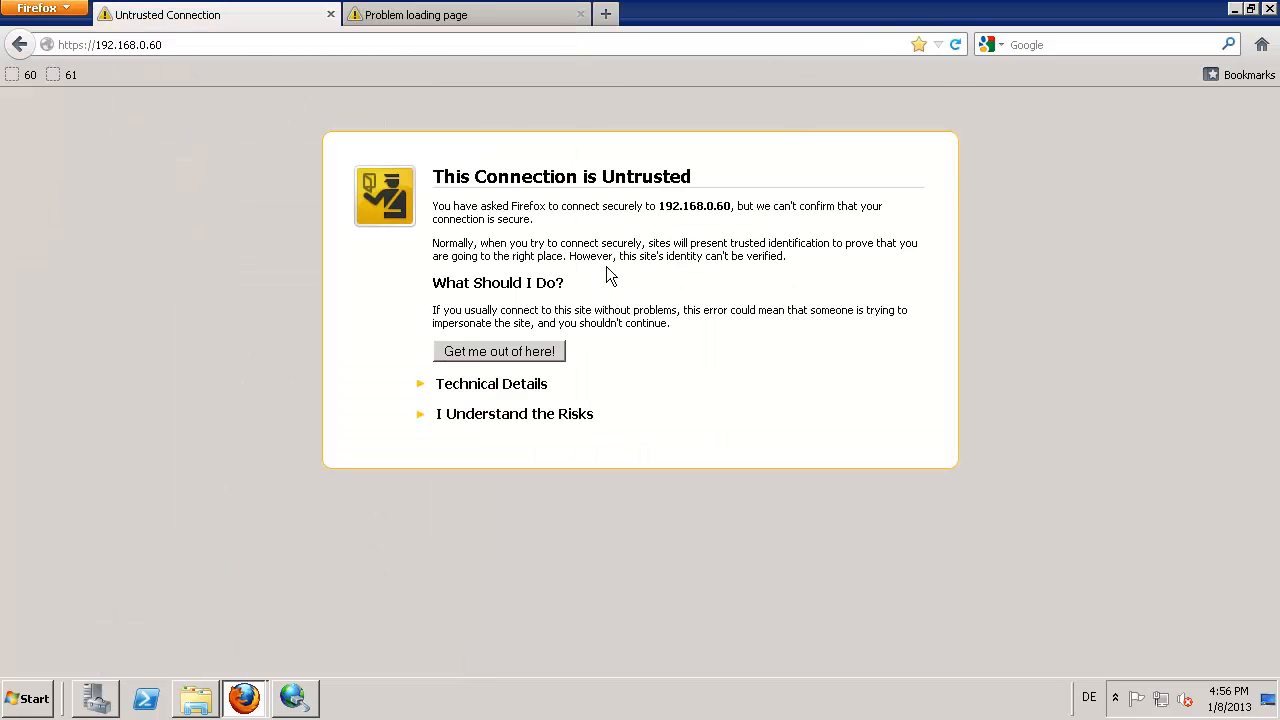
pyautogui.click(514, 414)
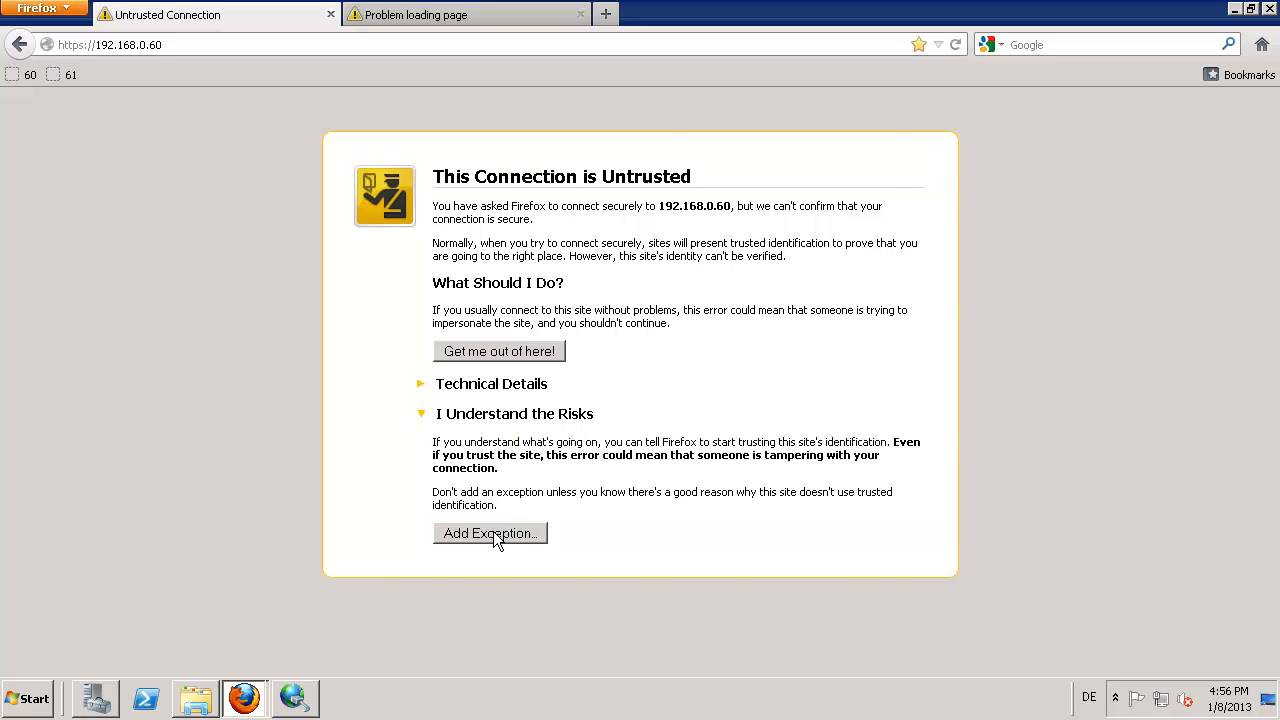
pyautogui.click(493, 531)
pyautogui.click(682, 564)
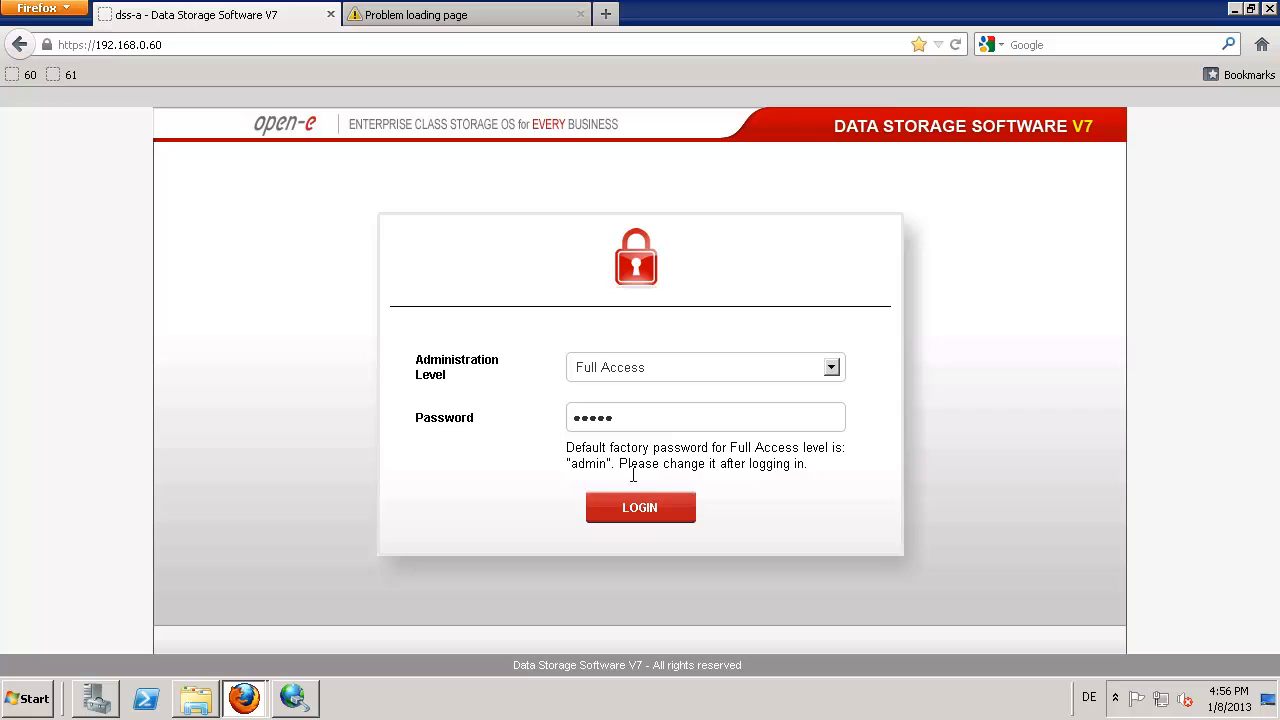
# Step: Log in to dss-a with Full Access and dismiss the trial version warning
pyautogui.click(643, 512)
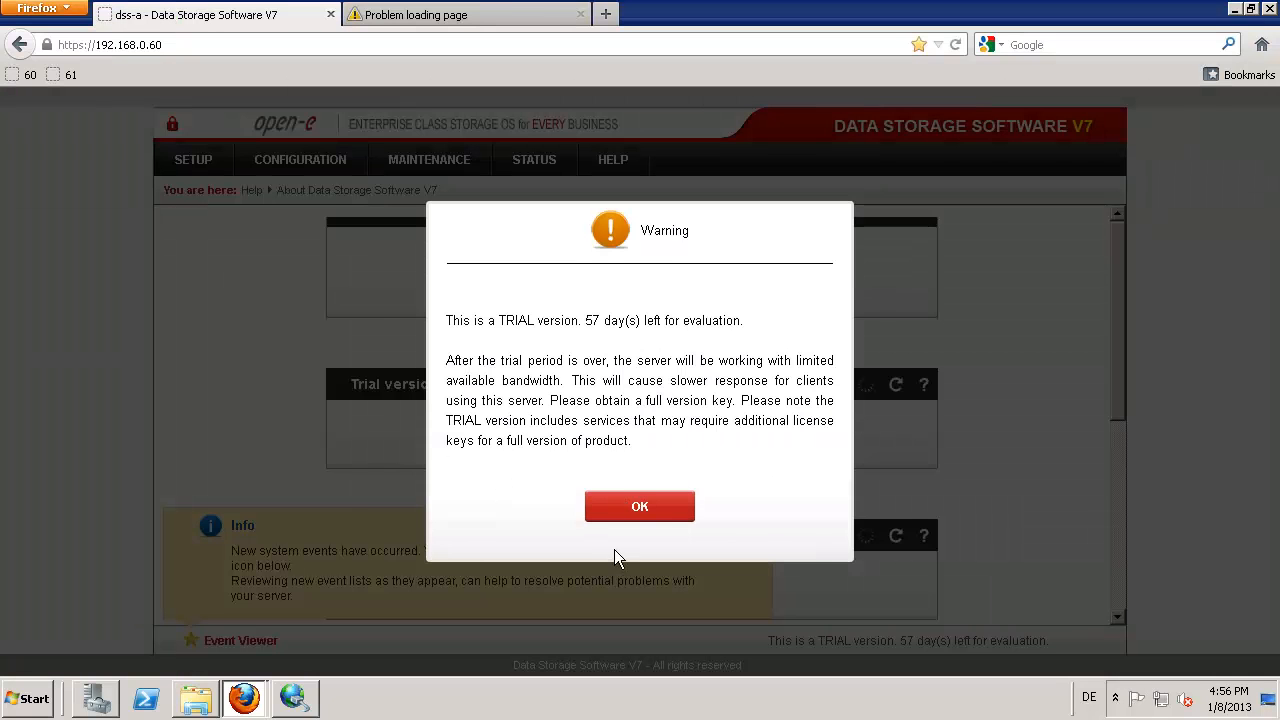
pyautogui.click(629, 509)
pyautogui.click(641, 482)
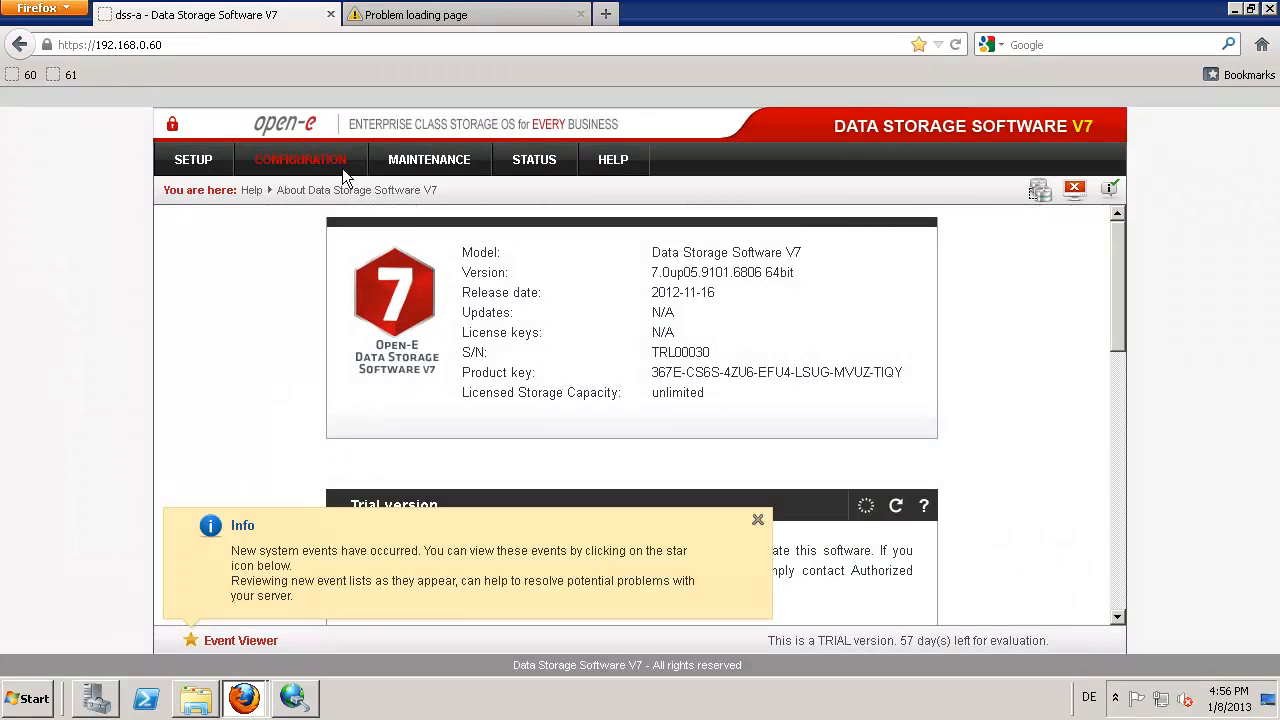
# Step: Open the volume replication settings on dss-a
pyautogui.moveTo(300, 165)
pyautogui.moveTo(400, 193)
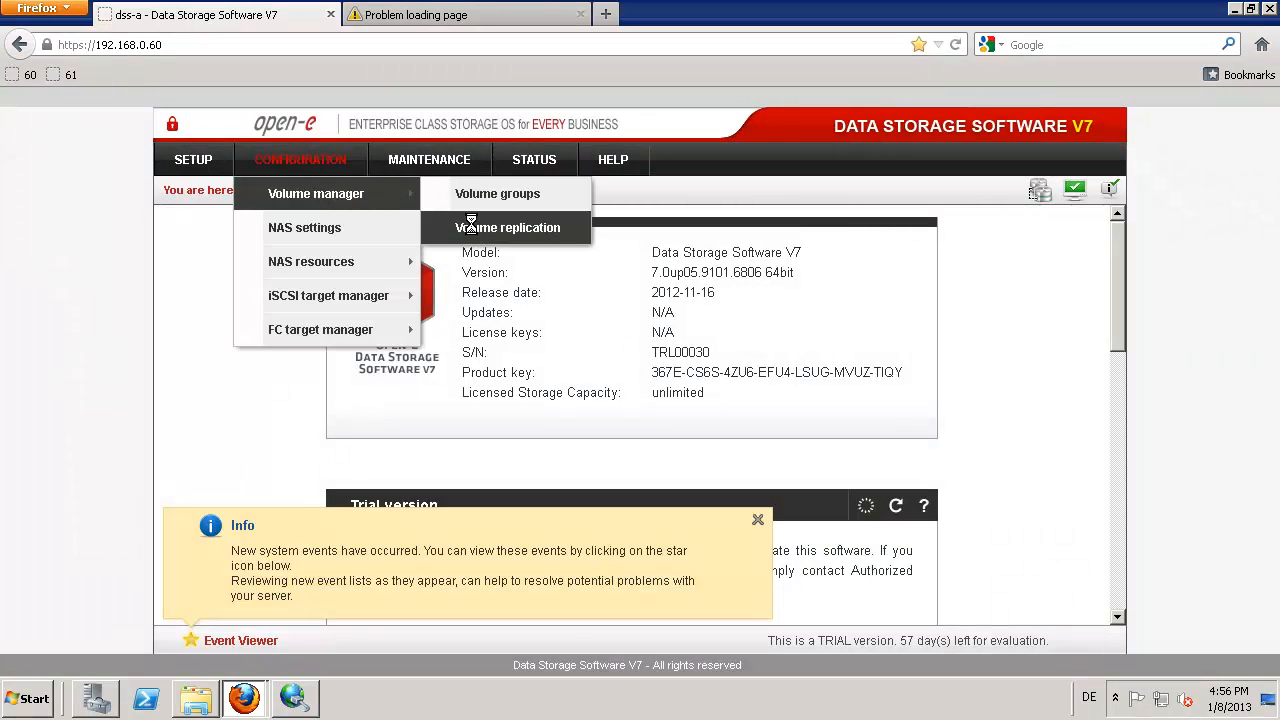
pyautogui.click(474, 229)
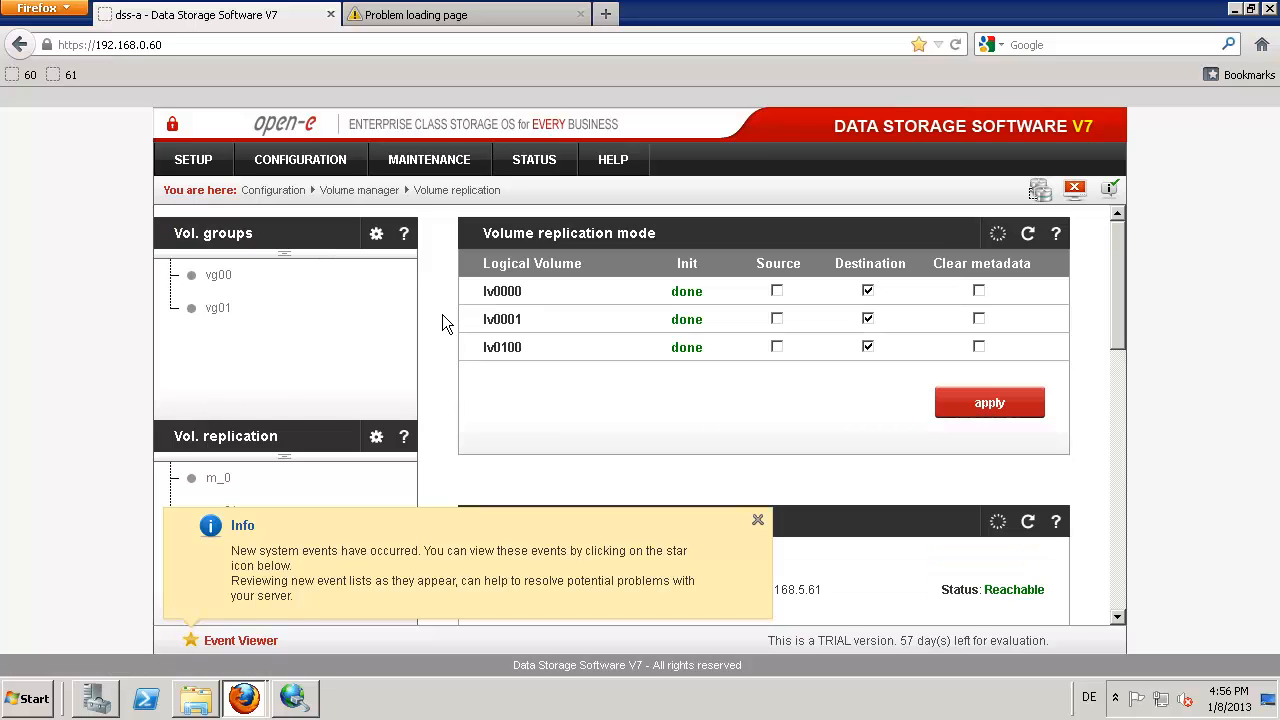
# Step: Reload the dss-b page at 192.168.0.61 and confirm a security exception for its untrusted certificate
pyautogui.click(490, 20)
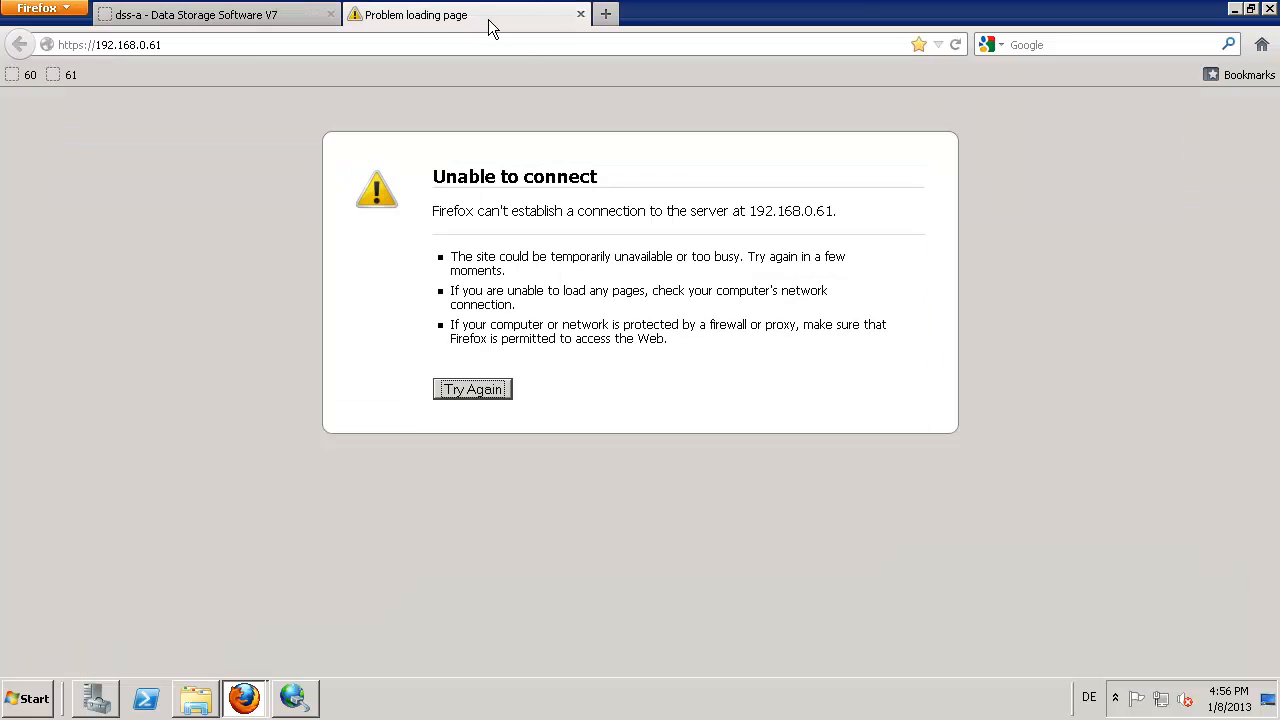
pyautogui.click(955, 46)
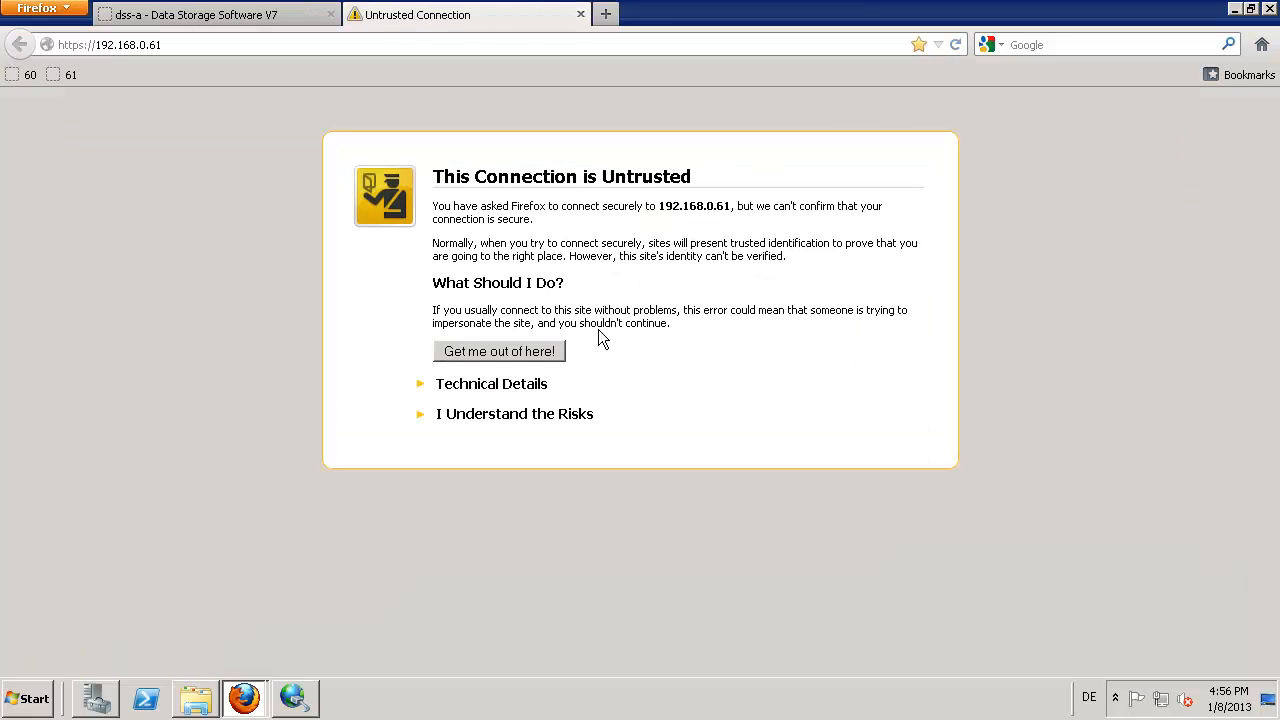
pyautogui.click(472, 414)
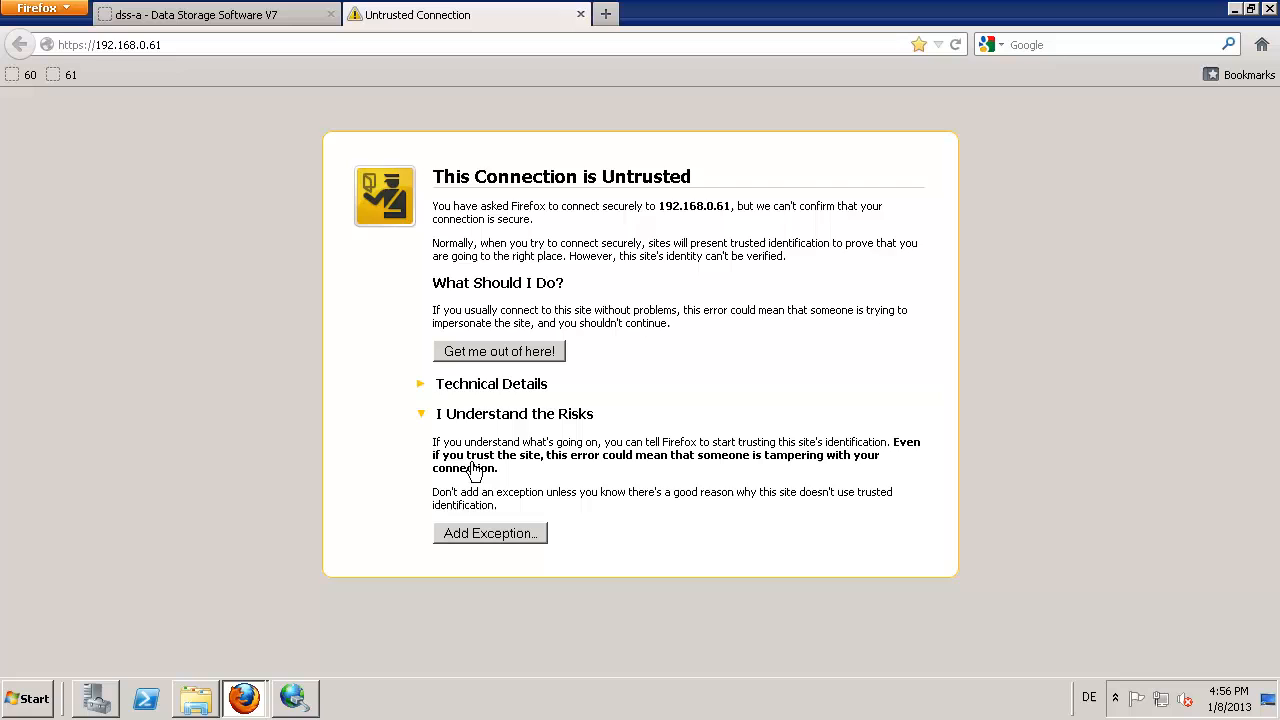
pyautogui.click(462, 530)
pyautogui.click(679, 563)
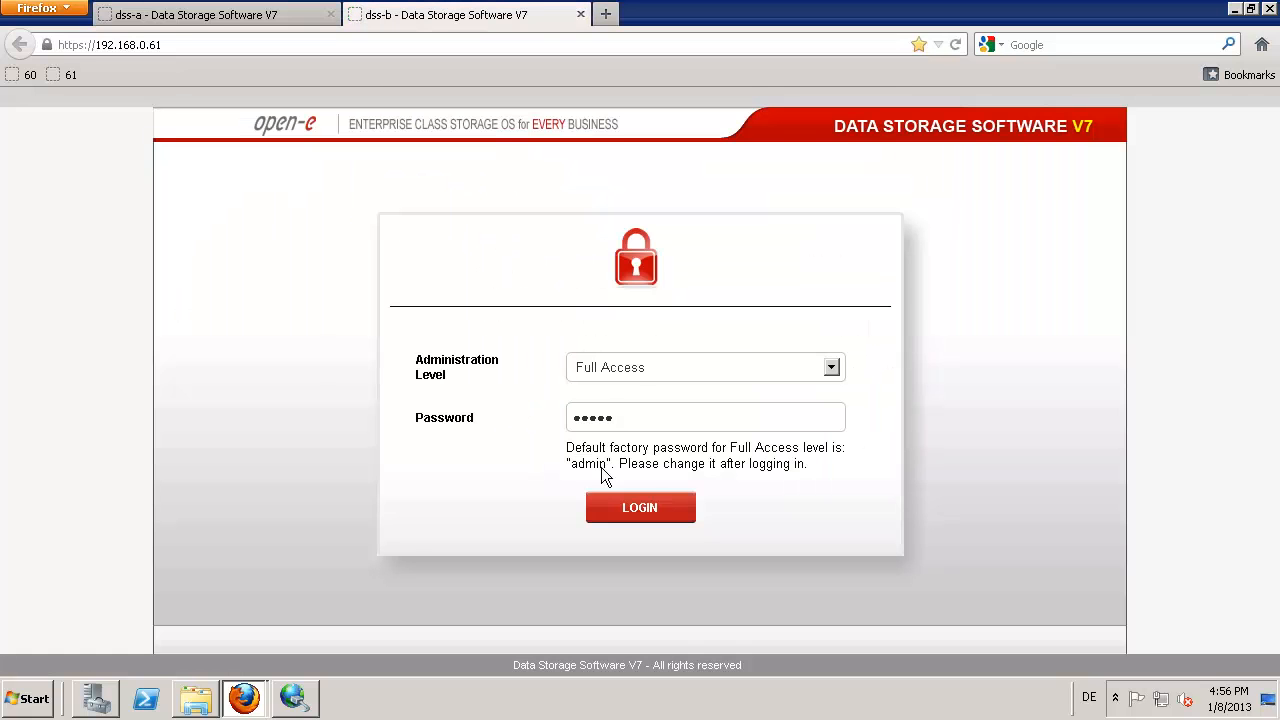
# Step: Log in to dss-b with Full Access, dismiss the improper shutdown warning, and open its volume replication settings
pyautogui.click(622, 508)
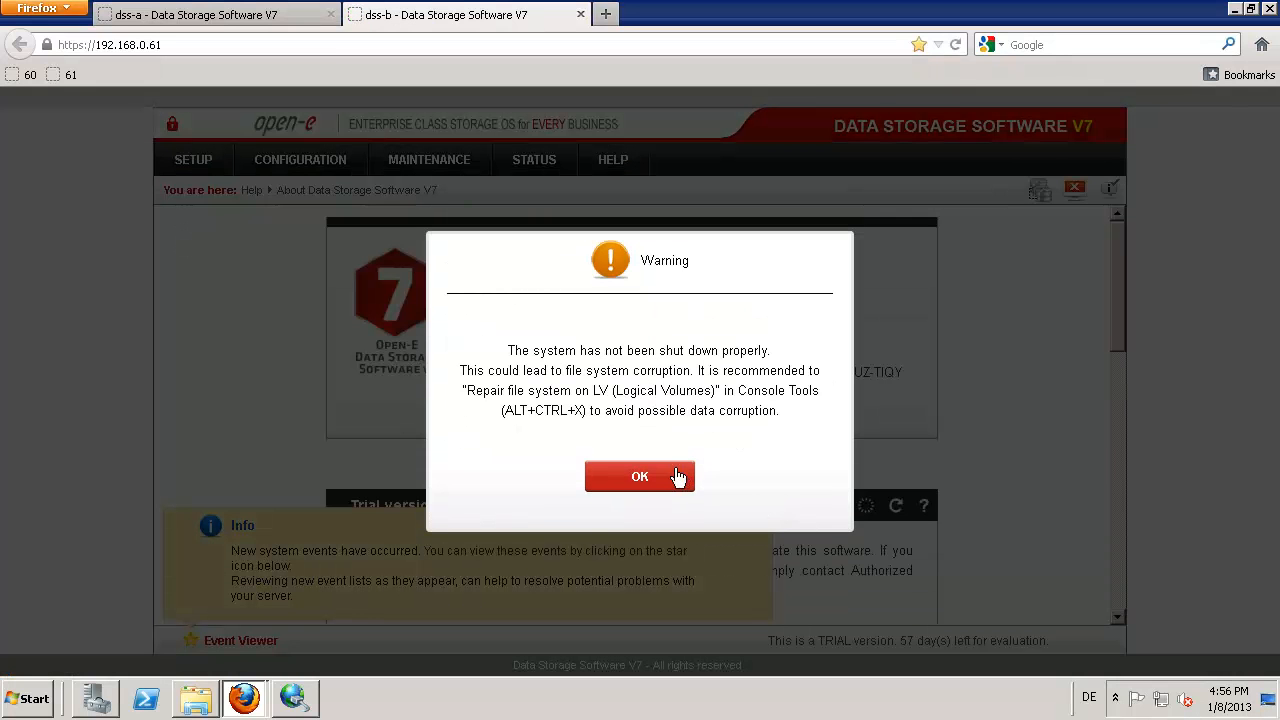
pyautogui.click(677, 477)
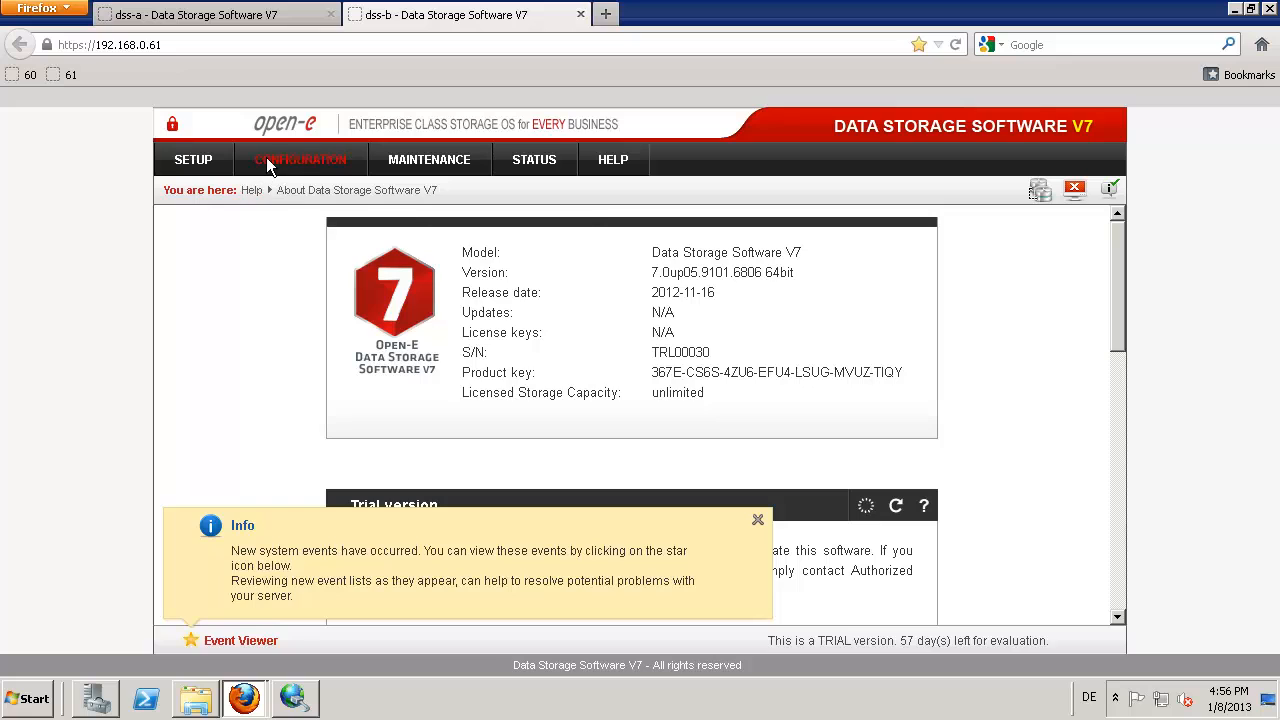
pyautogui.moveTo(266, 157)
pyautogui.moveTo(314, 195)
pyautogui.click(488, 229)
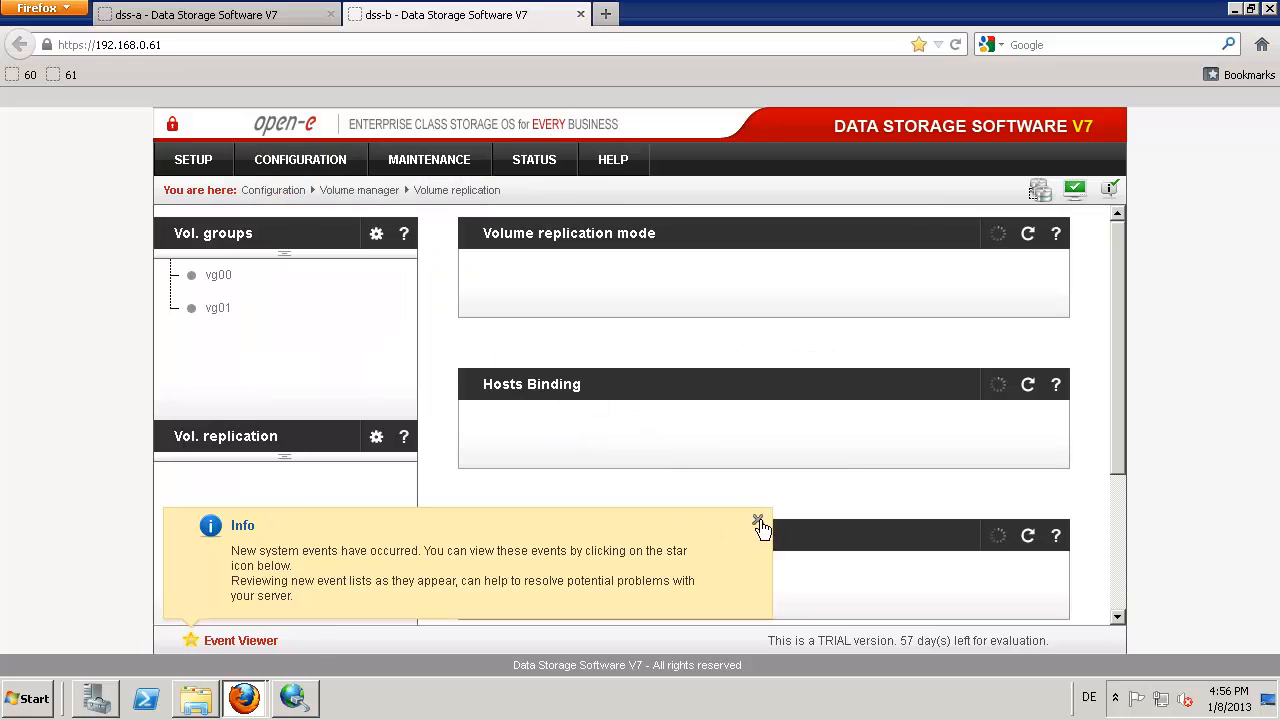
pyautogui.click(757, 522)
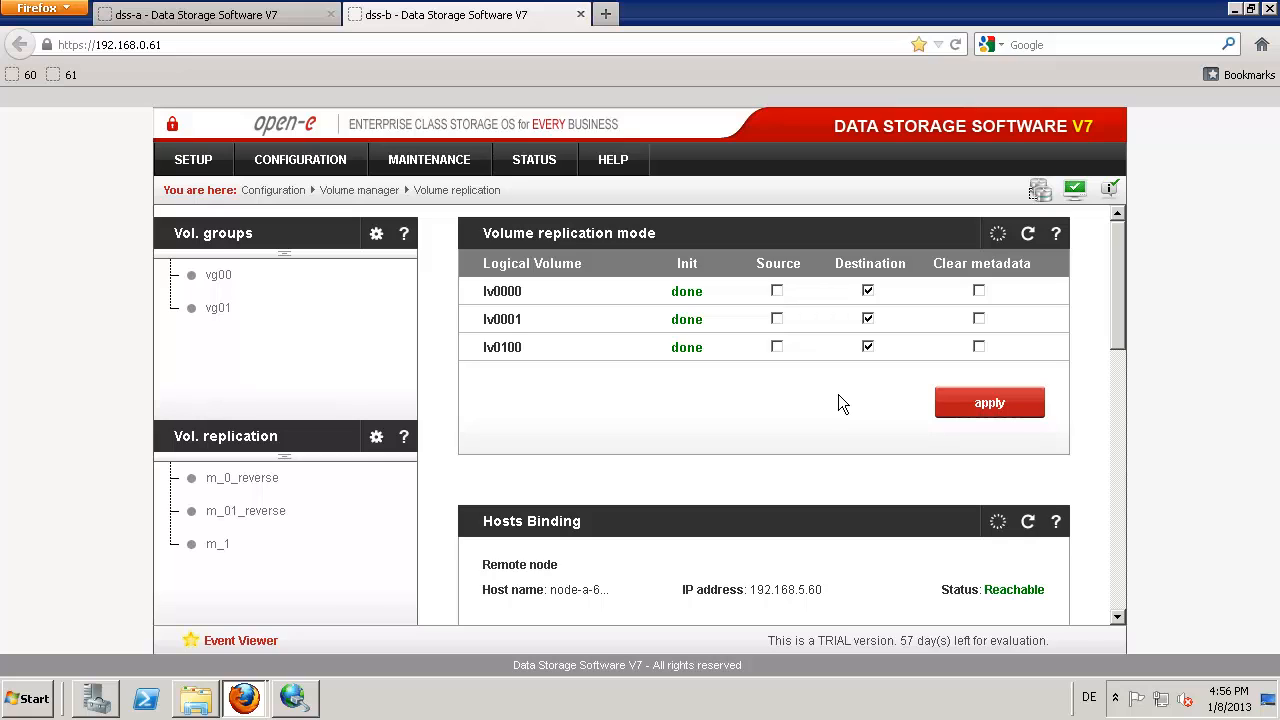
# Step: On dss-a, set logical volumes lv0000 and lv0001 to source replication mode and apply the change
pyautogui.click(150, 18)
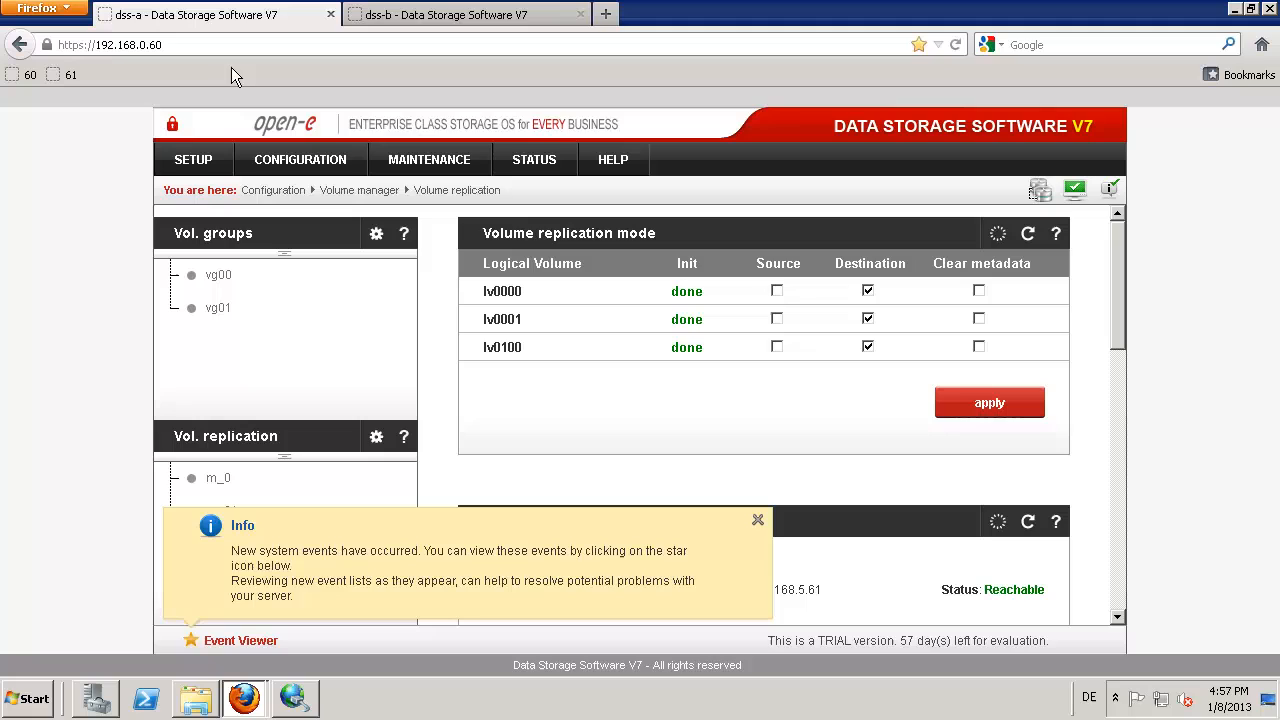
pyautogui.click(777, 291)
pyautogui.click(777, 319)
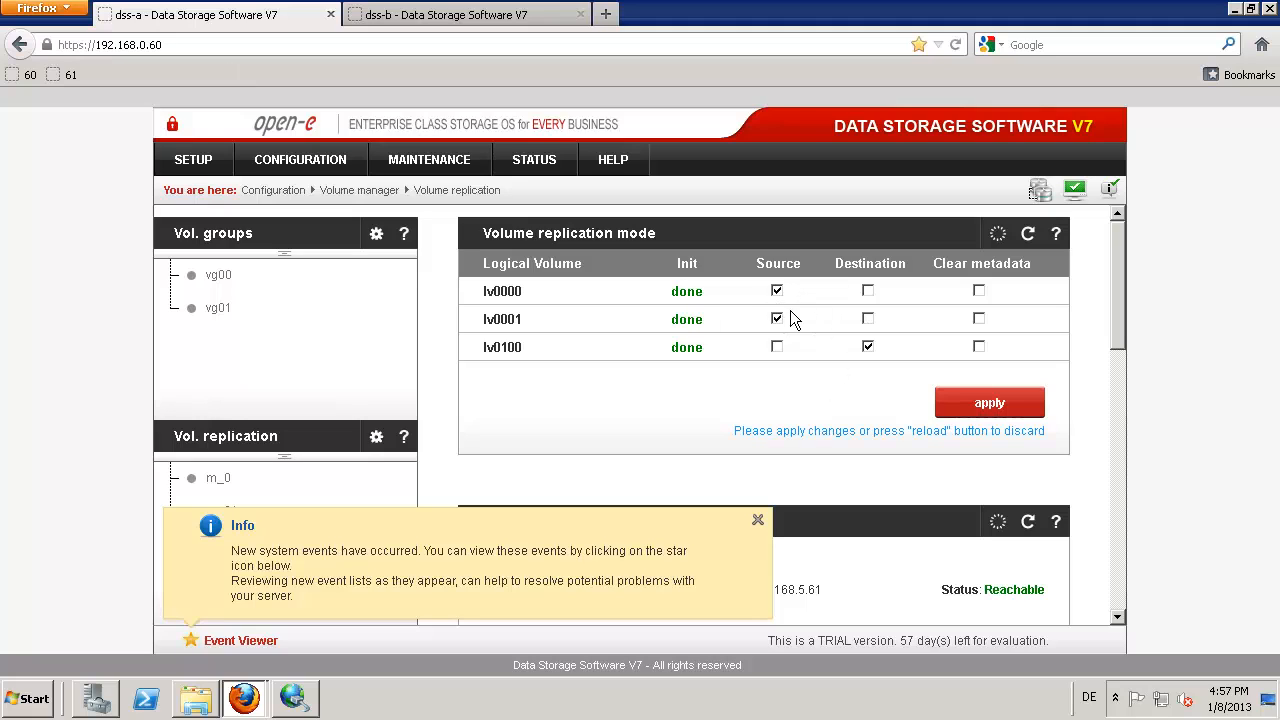
pyautogui.click(972, 406)
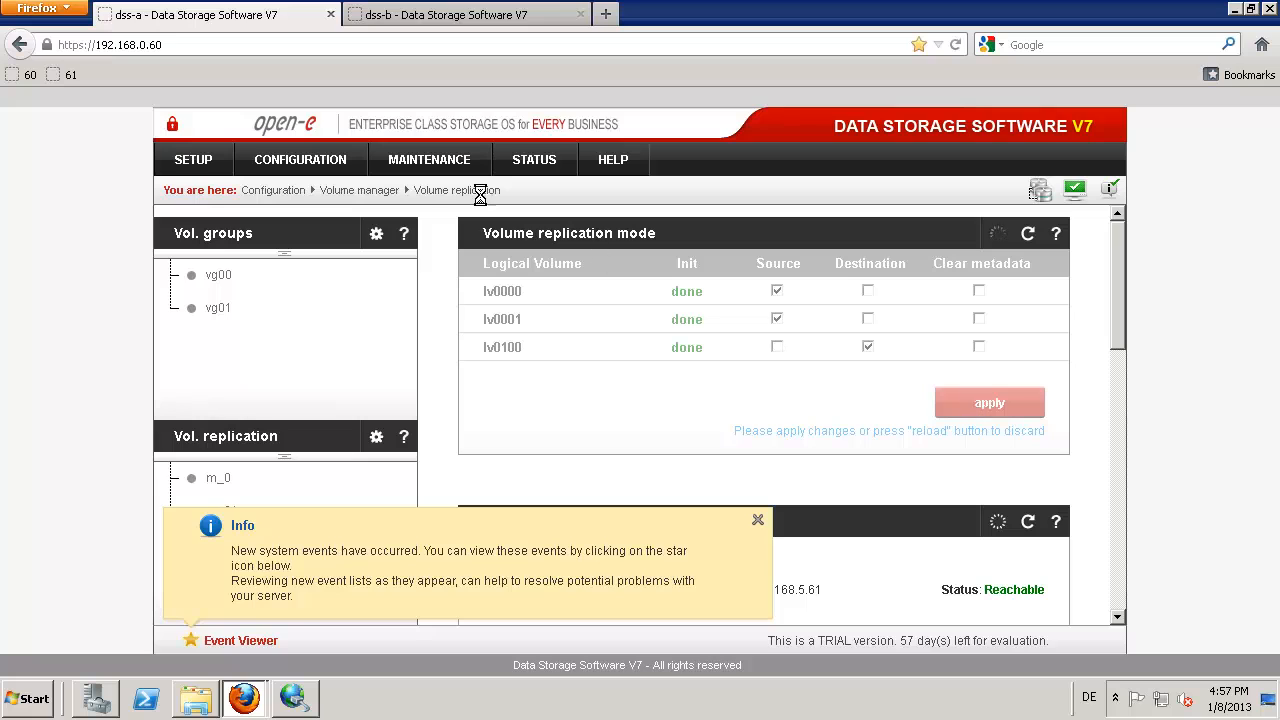
# Step: On dss-b, set logical volume lv0100 to source replication mode and apply the change
pyautogui.click(429, 19)
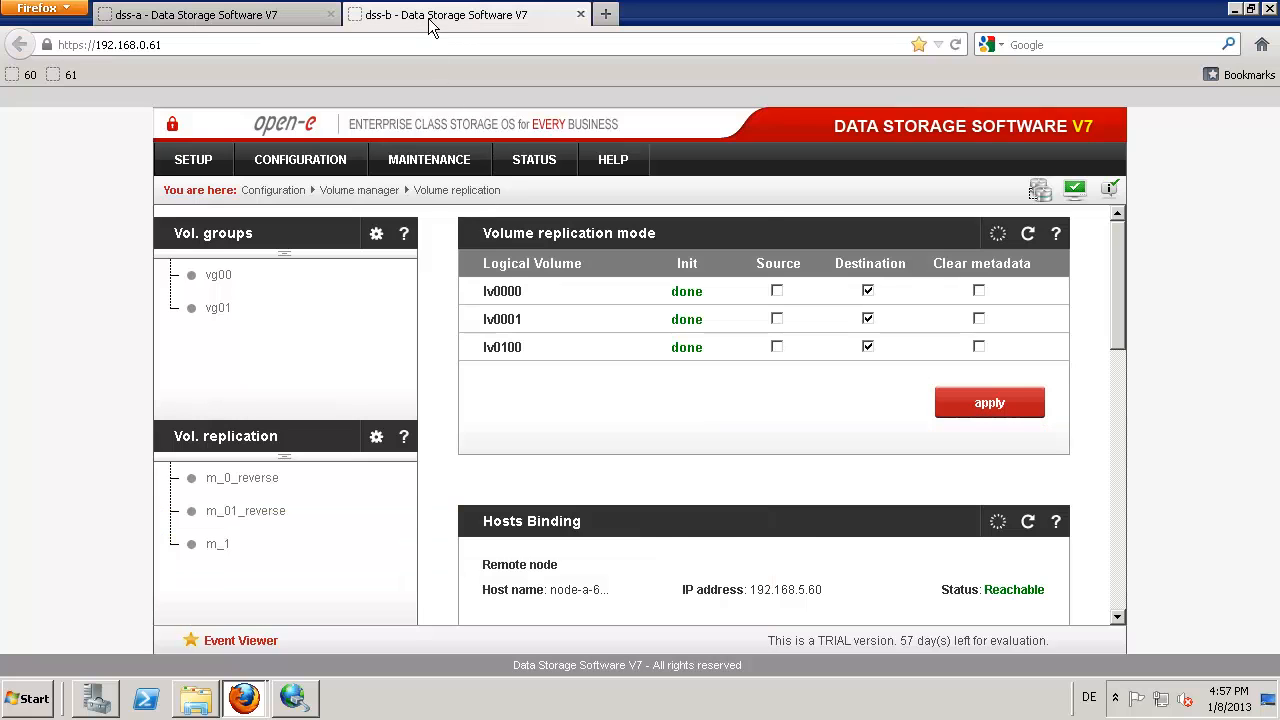
pyautogui.click(777, 347)
pyautogui.click(986, 470)
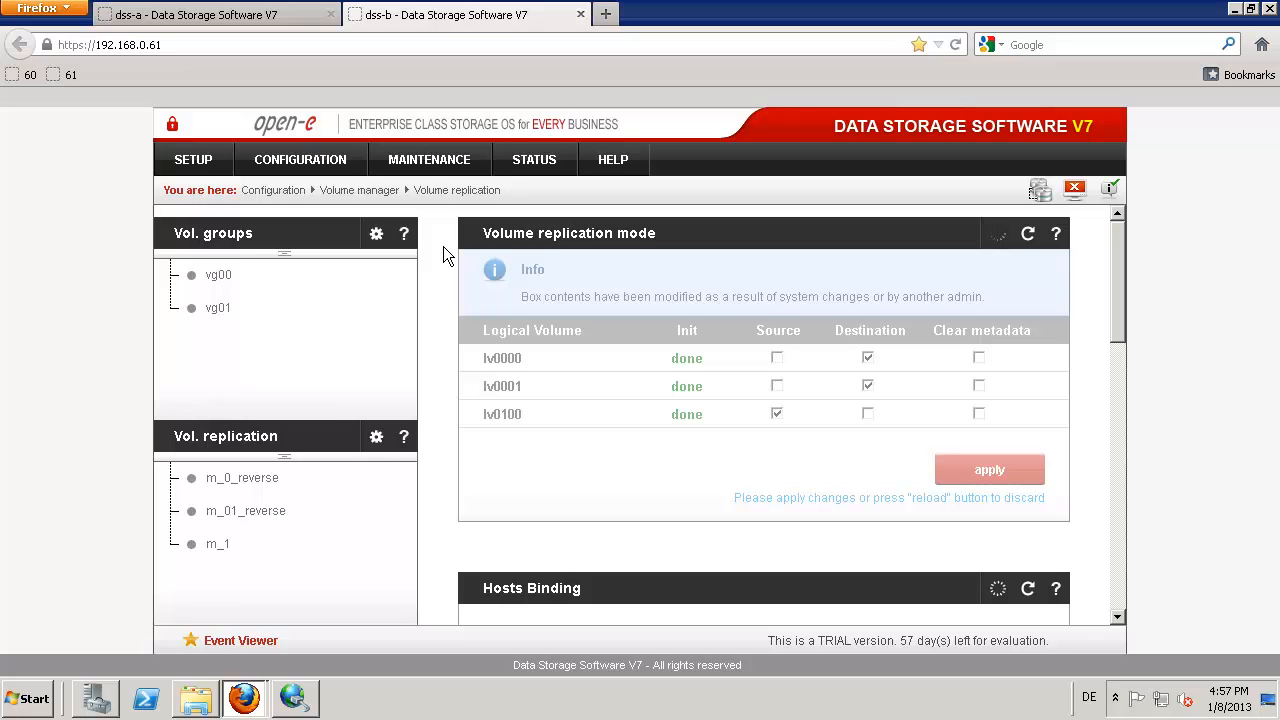
# Step: Start replication task m_1 in the replication tasks manager on dss-b
pyautogui.scroll(-2, 439, 330)
pyautogui.scroll(-10, 441, 332)
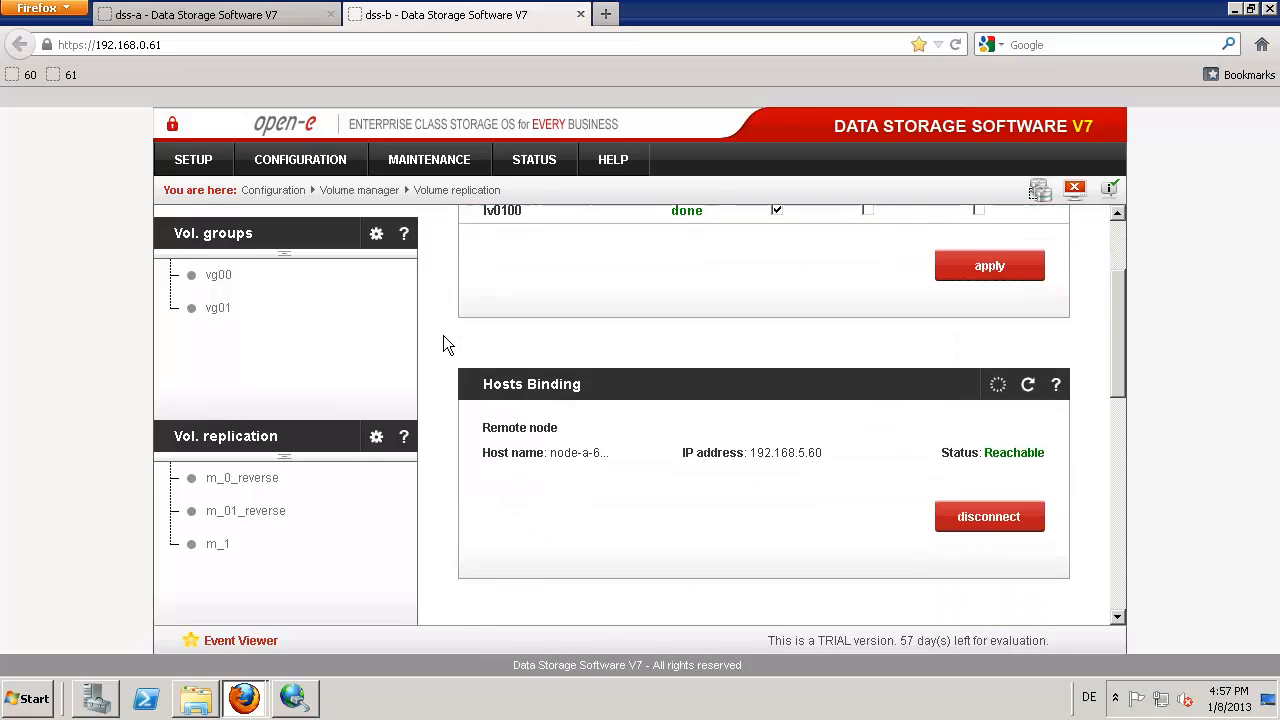
pyautogui.scroll(-1, 443, 335)
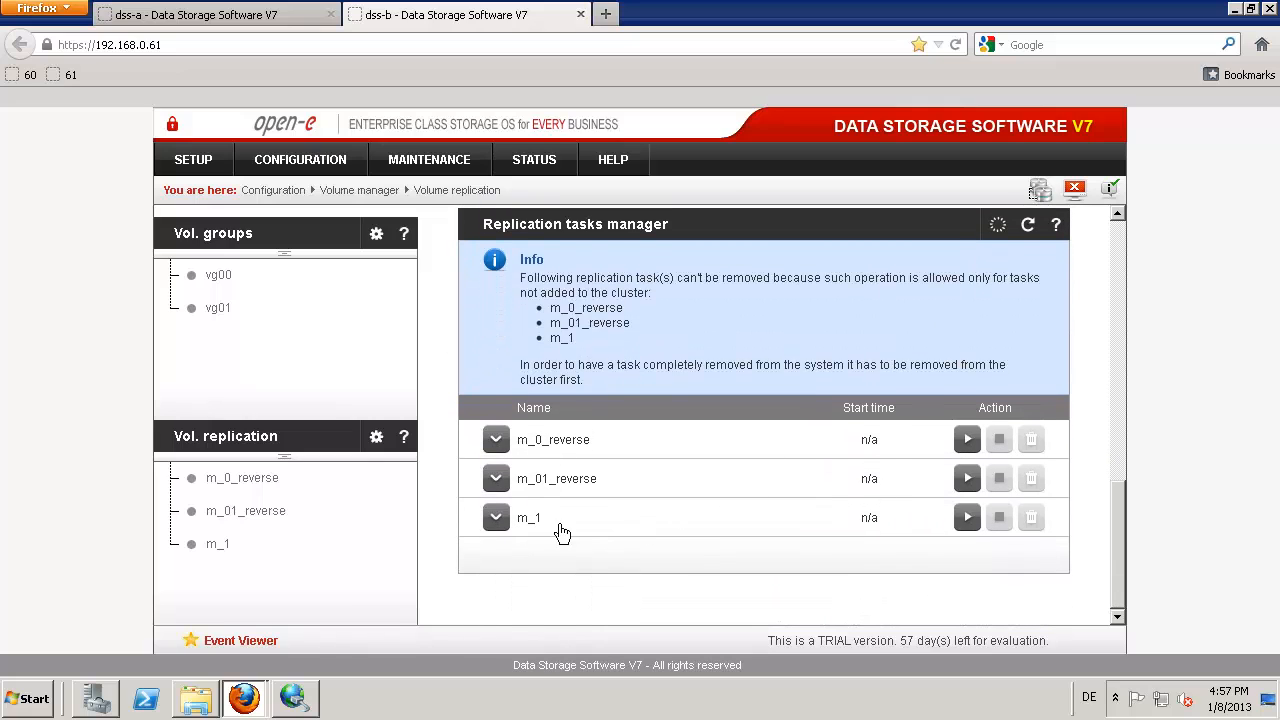
pyautogui.click(966, 517)
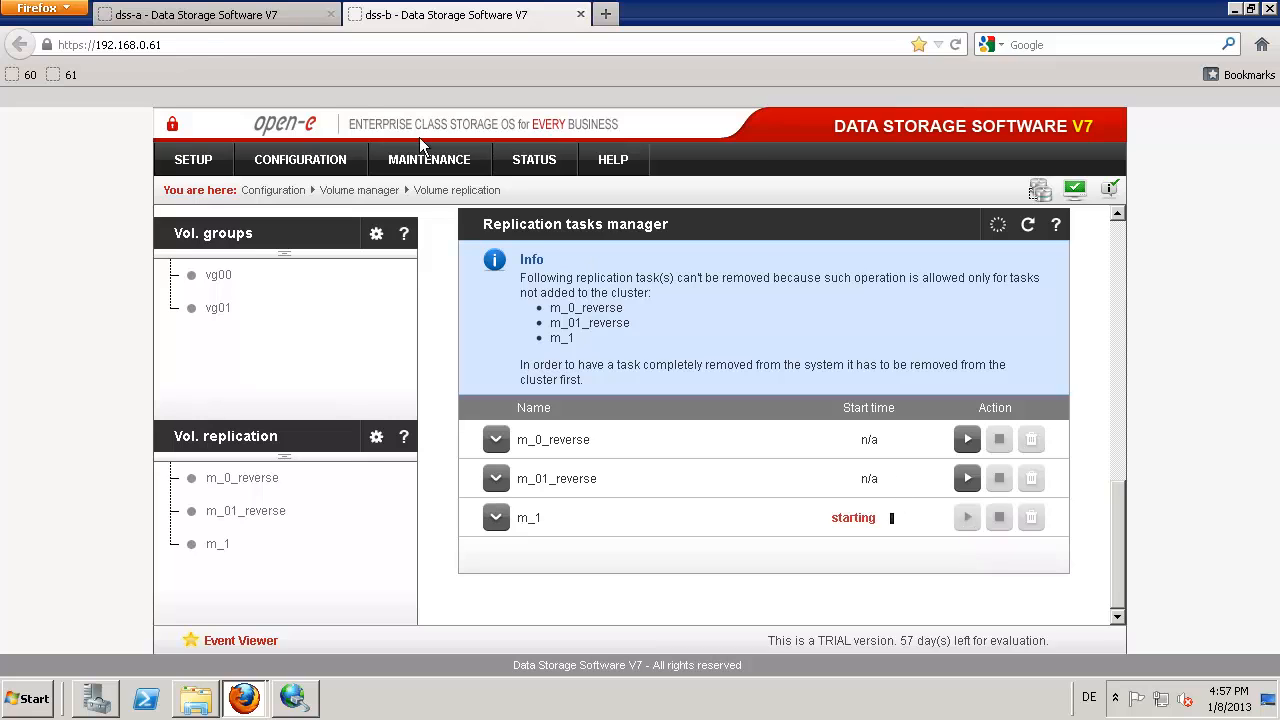
# Step: Start replication tasks m_0 and m_01 in the replication tasks manager on dss-a
pyautogui.click(195, 22)
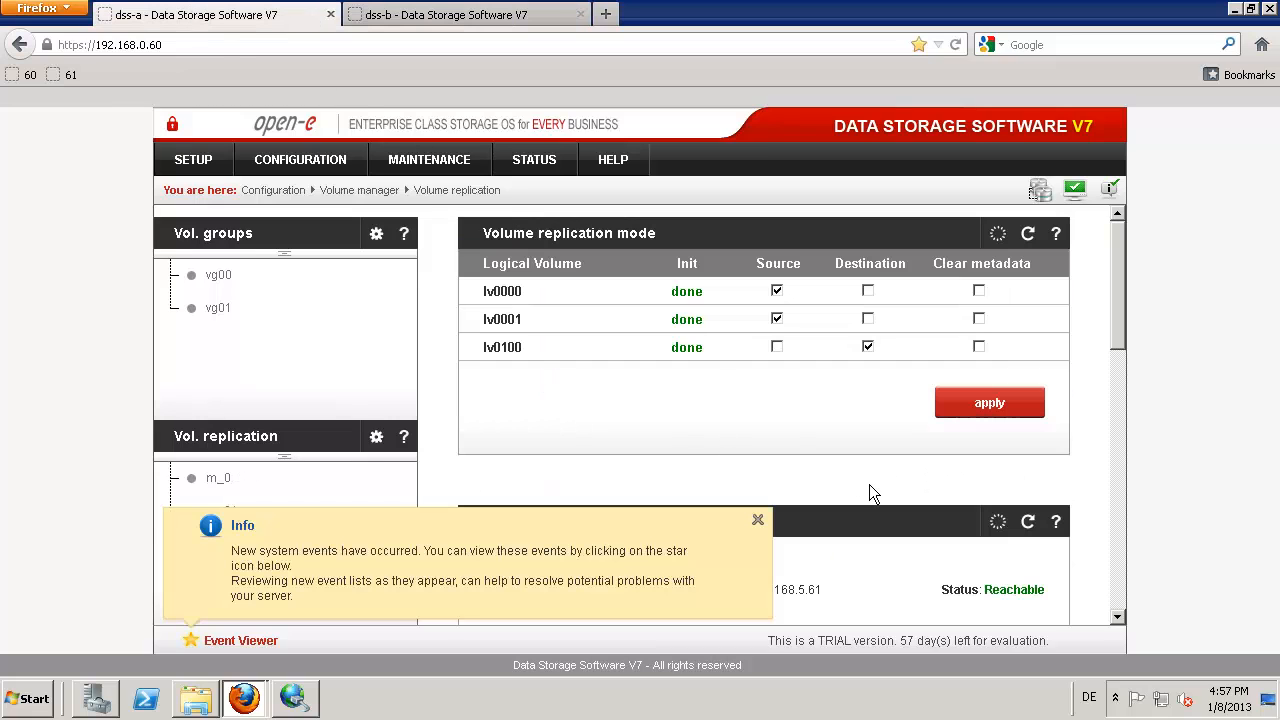
pyautogui.scroll(-15, 1122, 603)
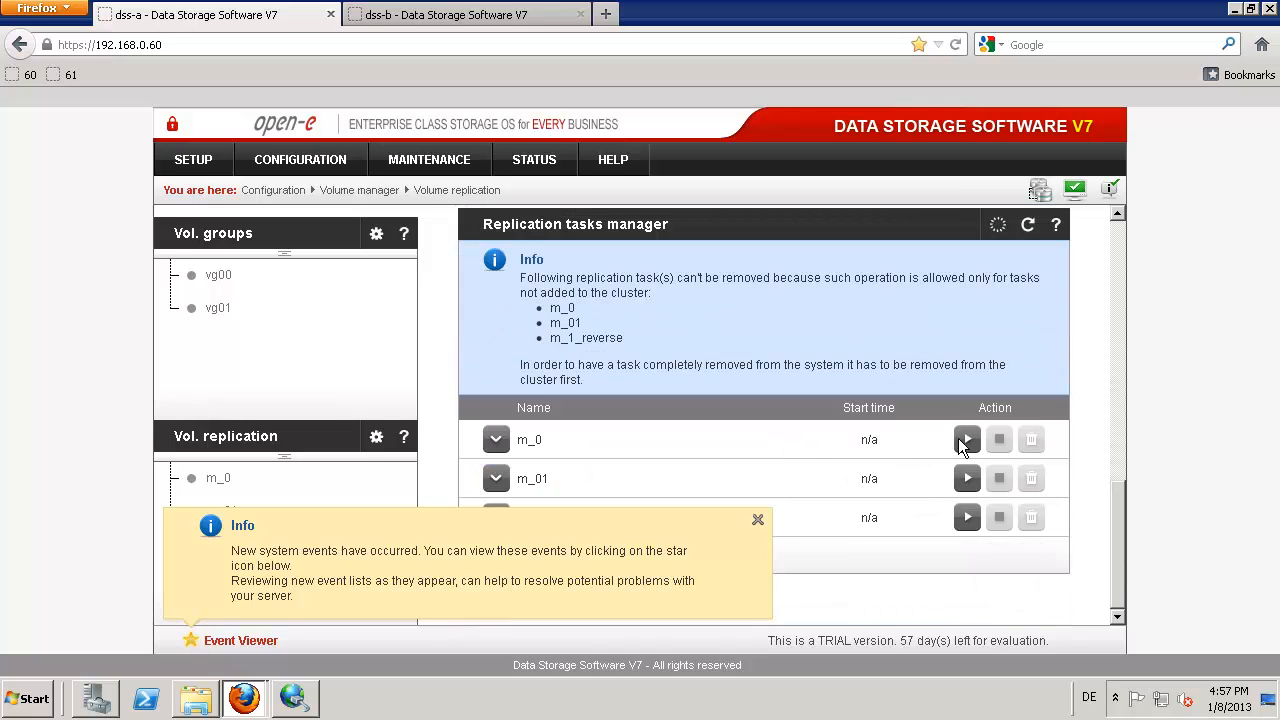
pyautogui.click(965, 441)
pyautogui.click(967, 481)
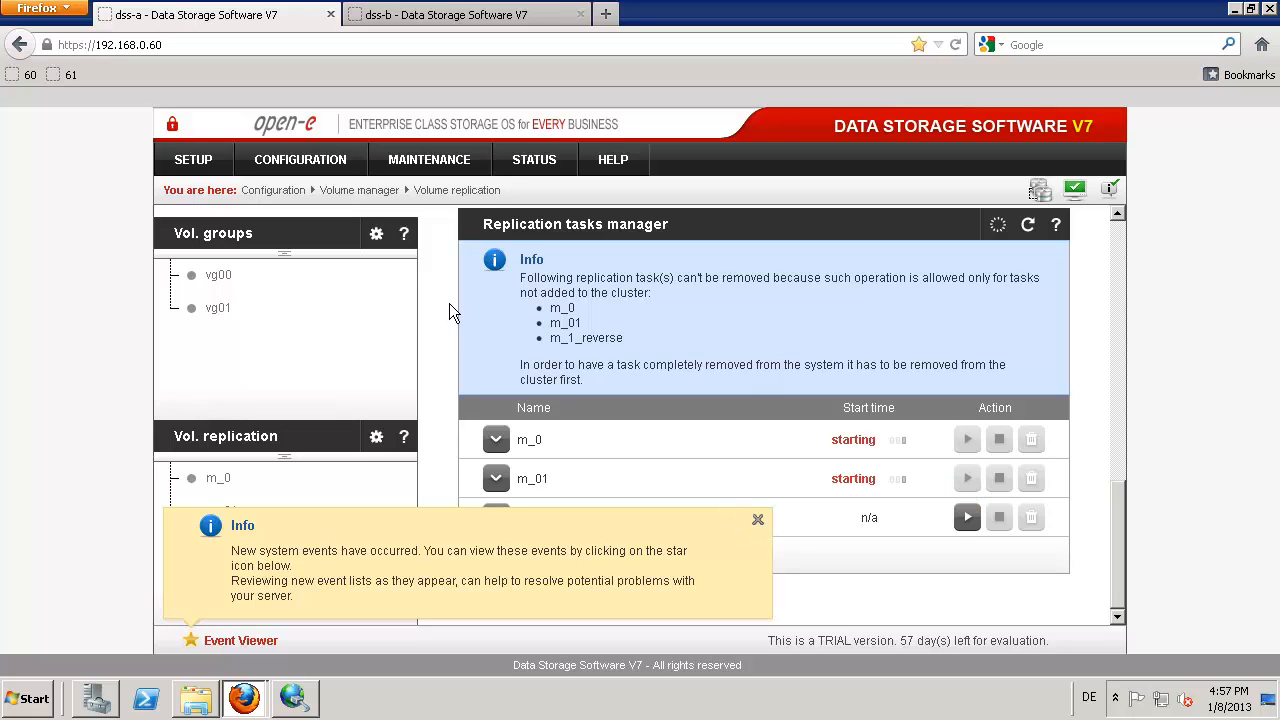
# Step: Open the task status on dss-a and examine the details of the 16:55:14 m_01 entry in the tasks log
pyautogui.click(510, 167)
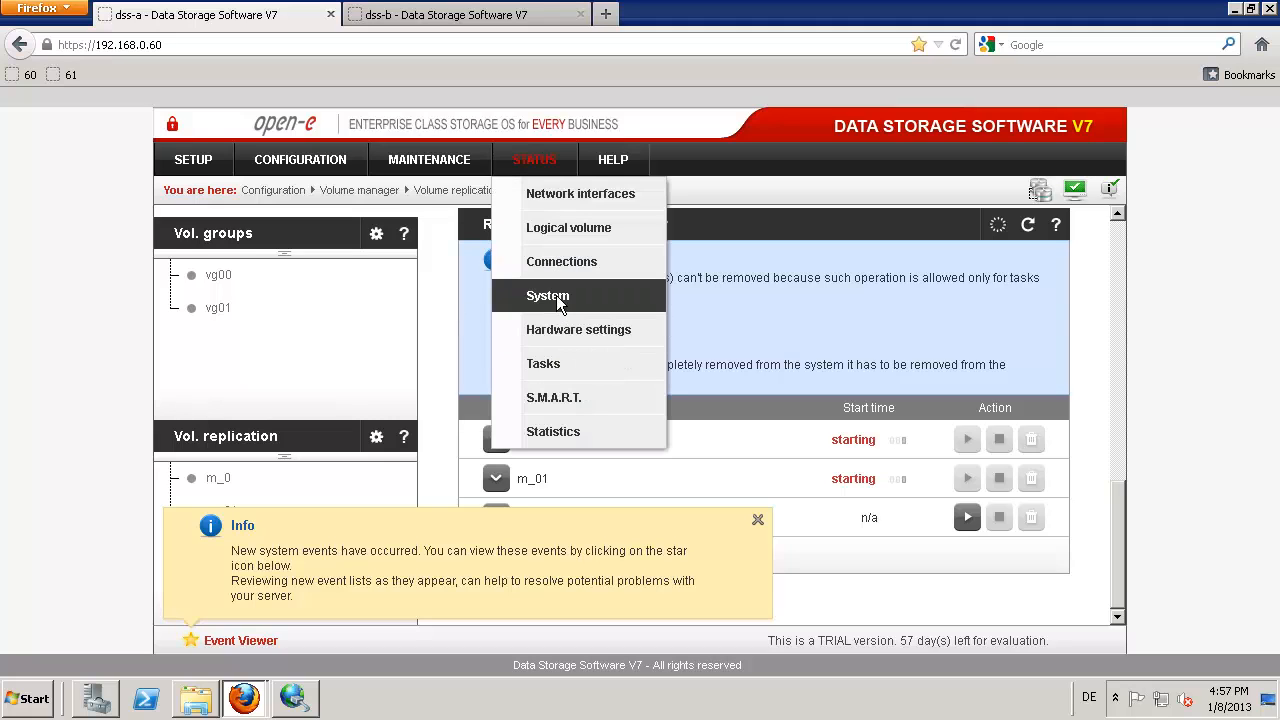
pyautogui.click(546, 366)
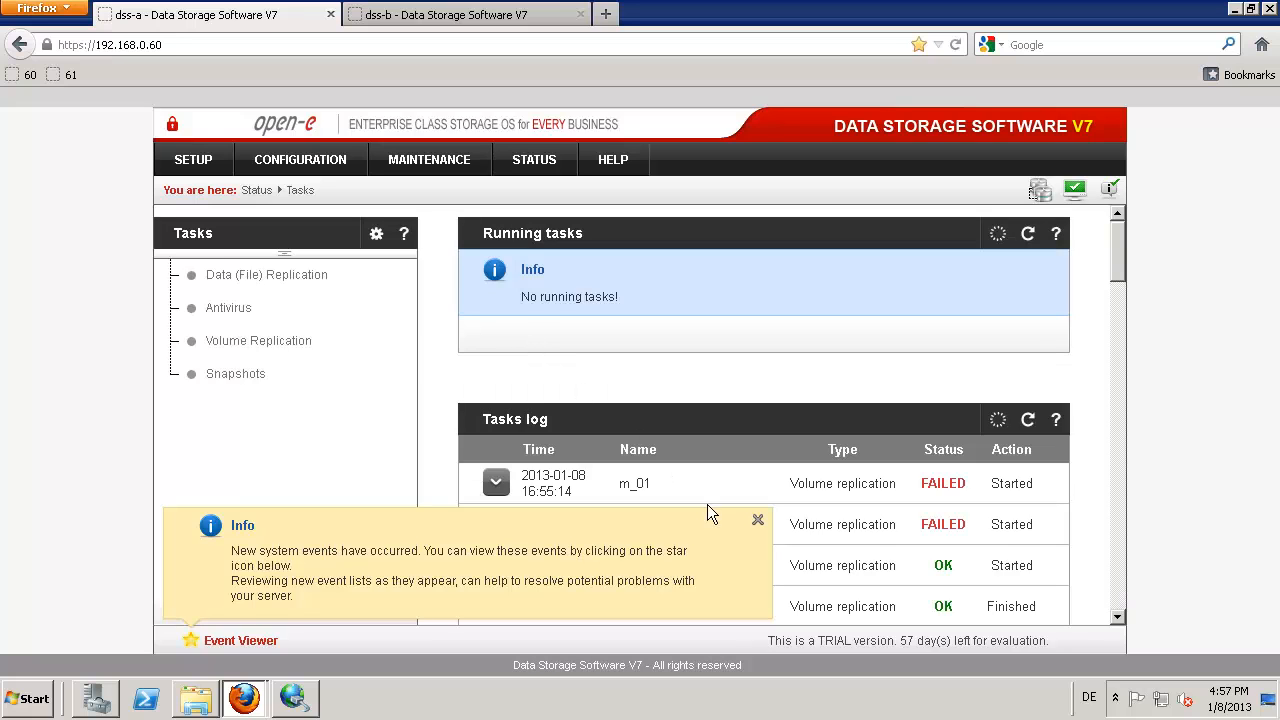
pyautogui.click(757, 520)
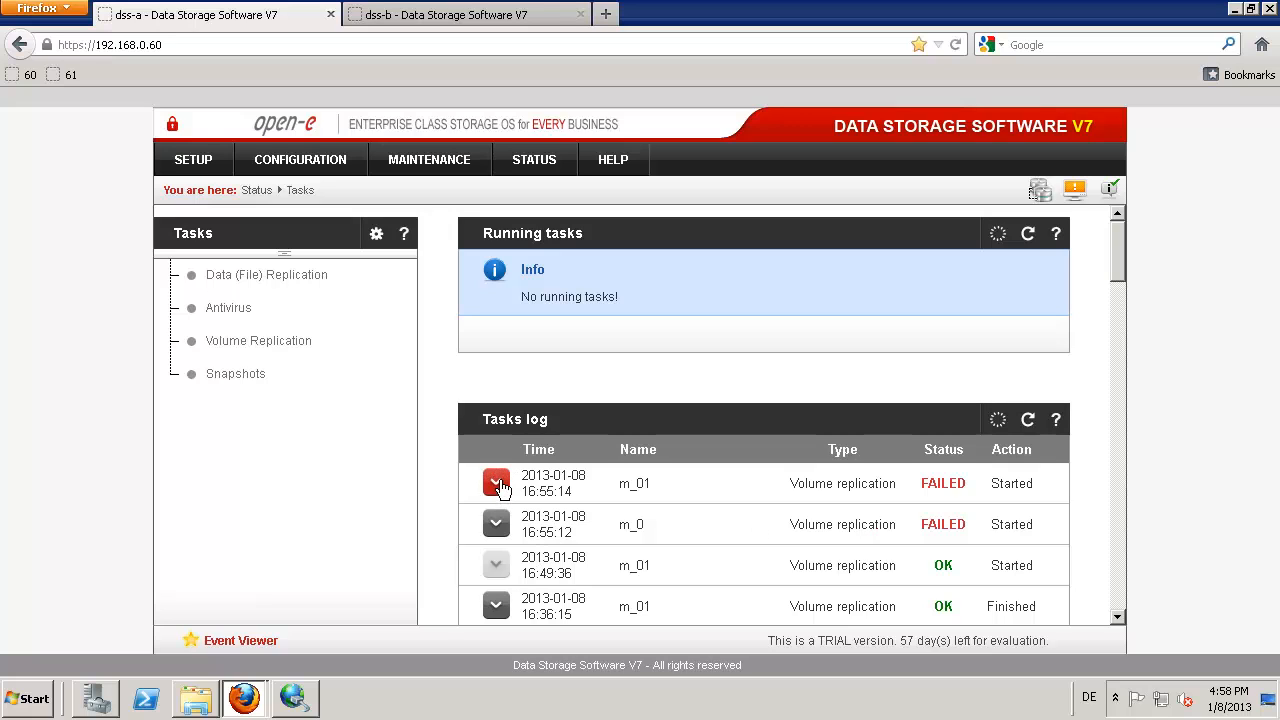
pyautogui.click(498, 484)
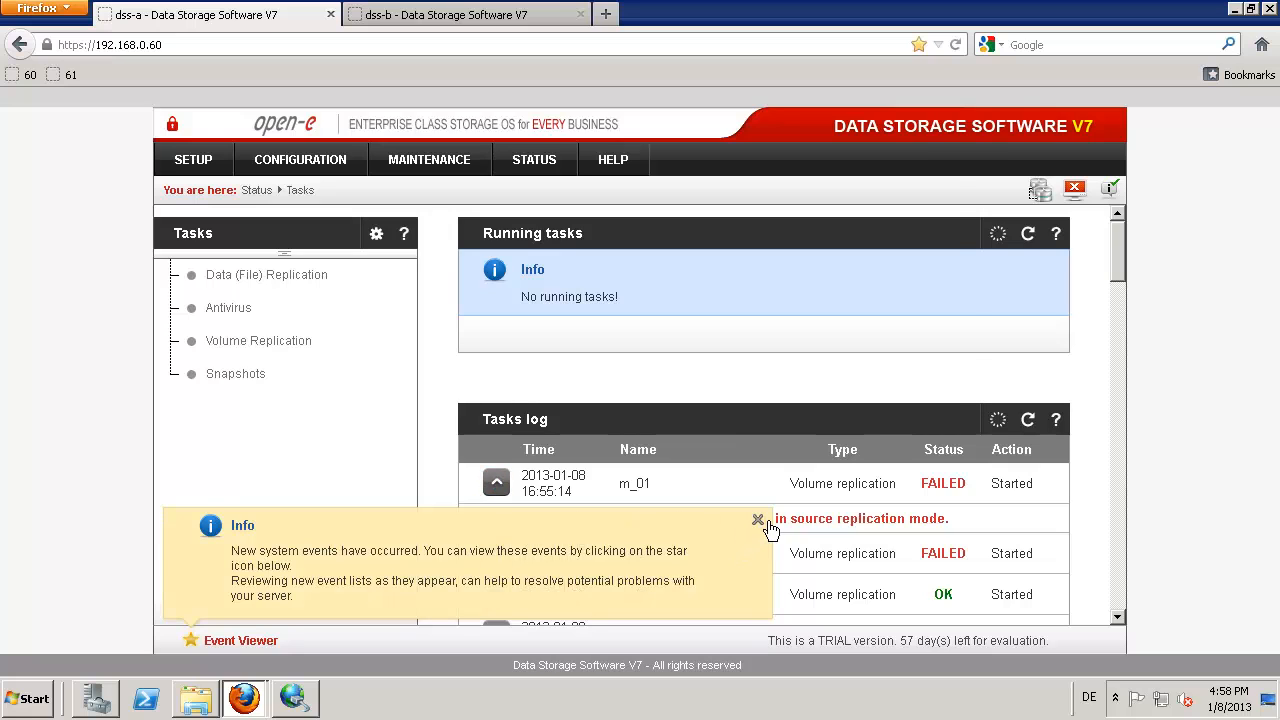
pyautogui.click(757, 520)
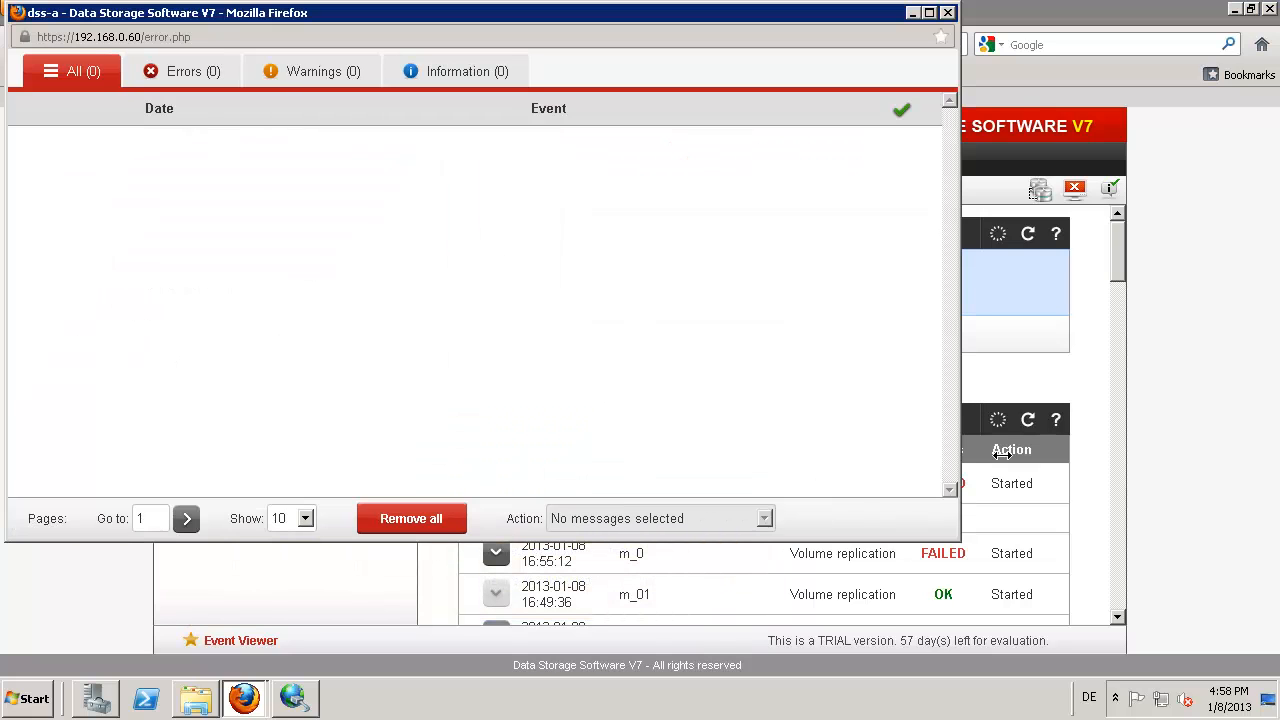
pyautogui.click(1084, 383)
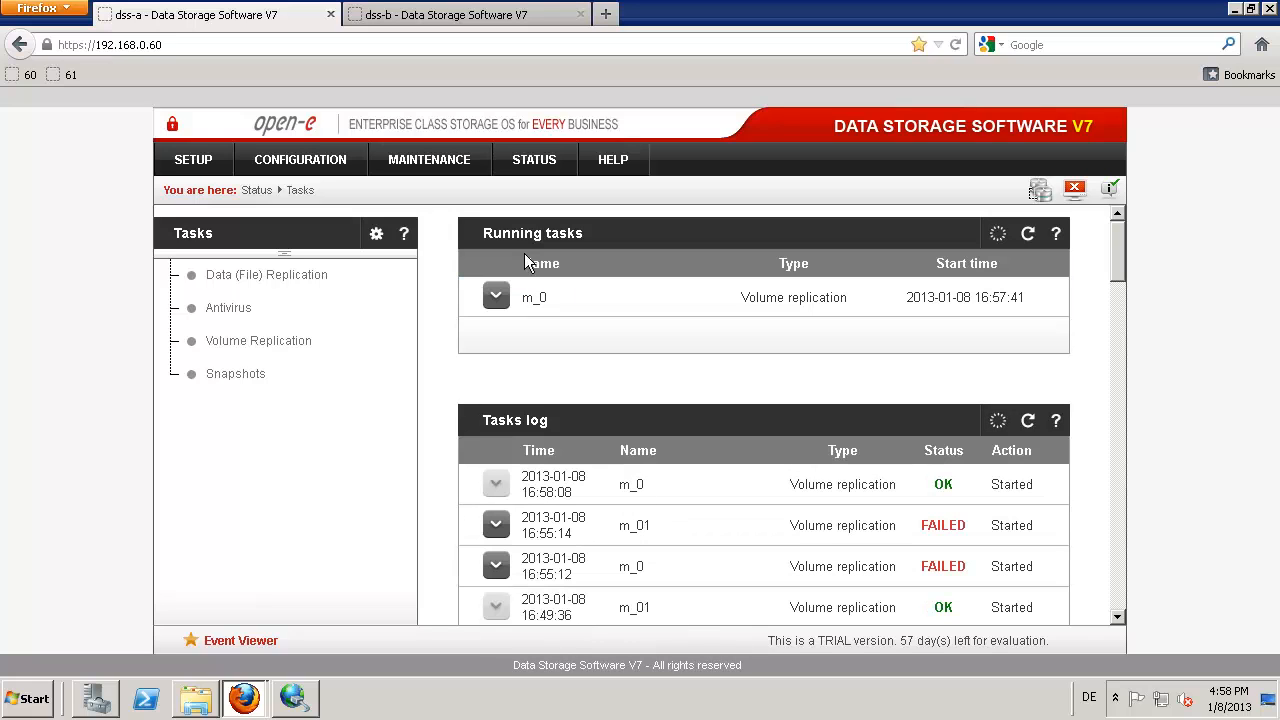
# Step: Examine the details of the running replication tasks m_0 and m_01, collapsing each one after viewing
pyautogui.click(496, 298)
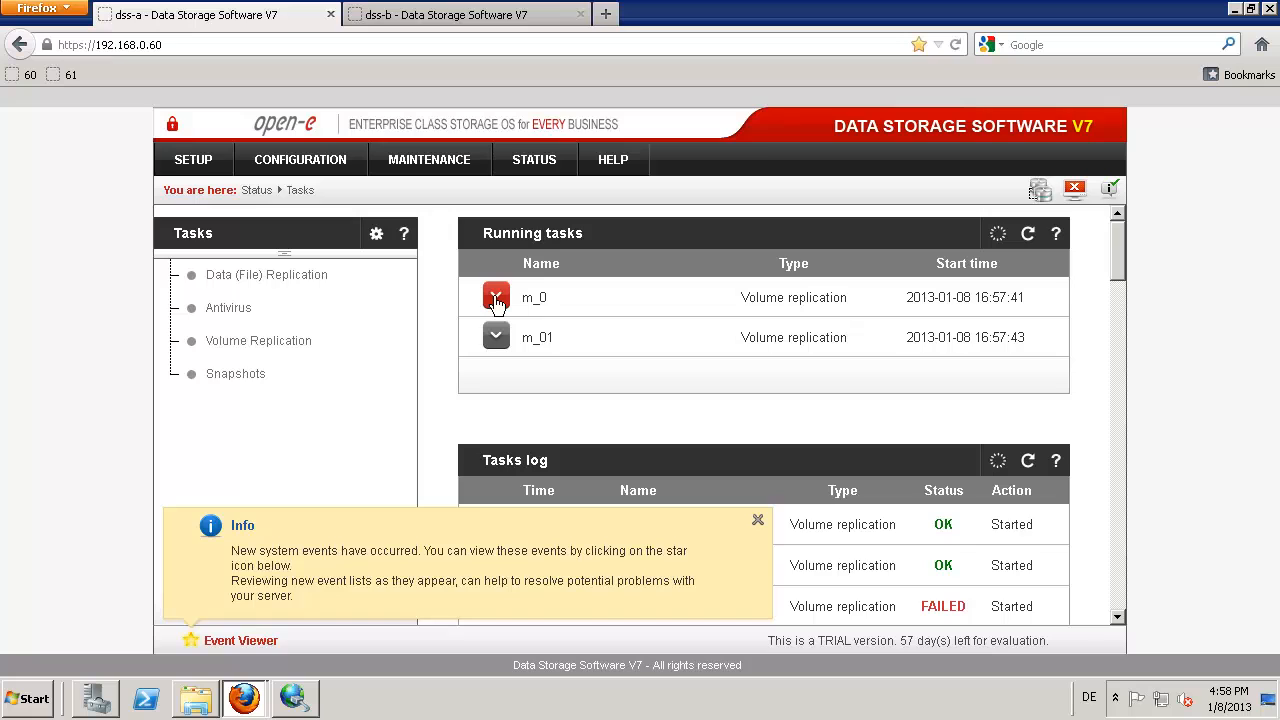
pyautogui.click(496, 298)
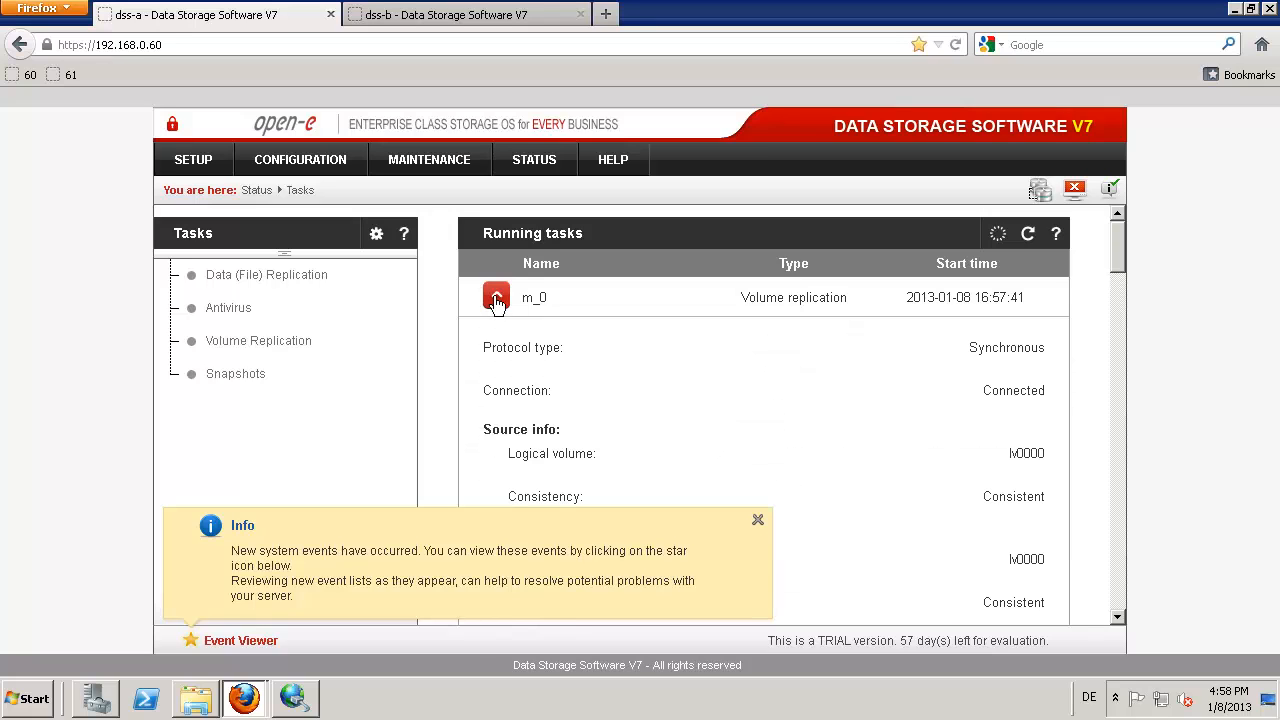
pyautogui.click(496, 298)
pyautogui.click(498, 337)
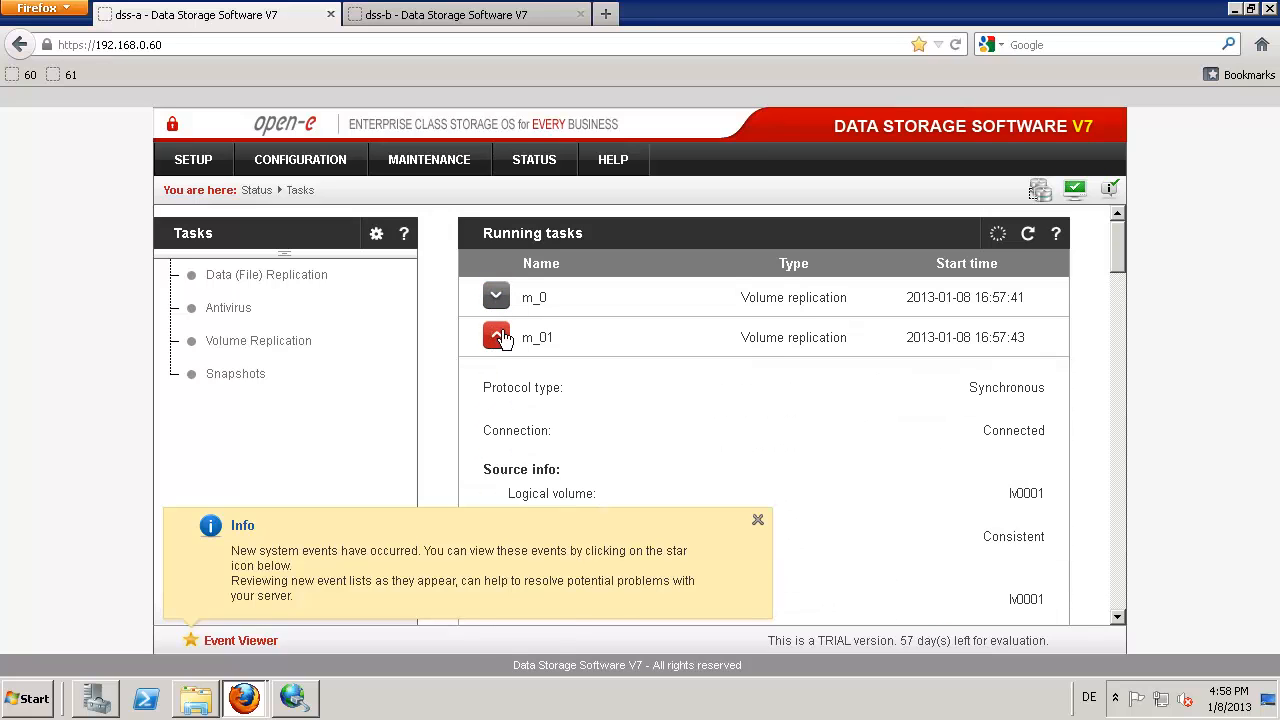
pyautogui.click(498, 337)
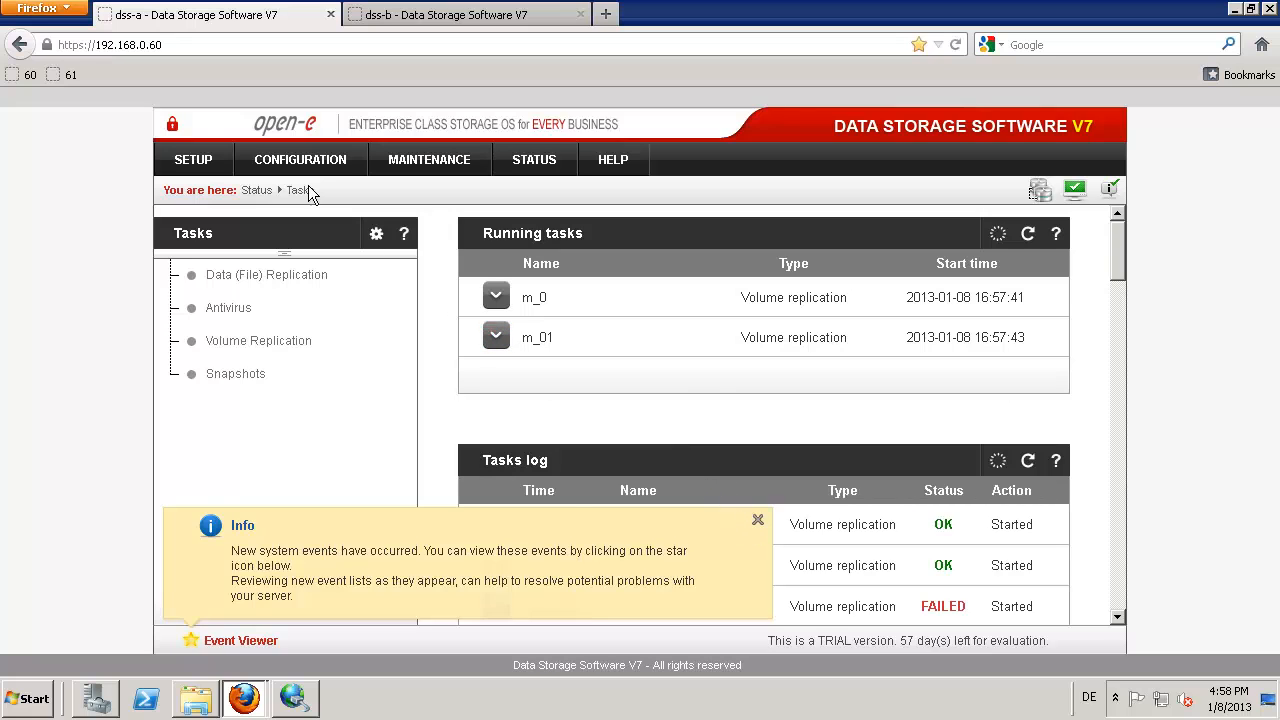
# Step: Open the failover settings on dss-a and start the cluster services, confirming the start
pyautogui.click(200, 160)
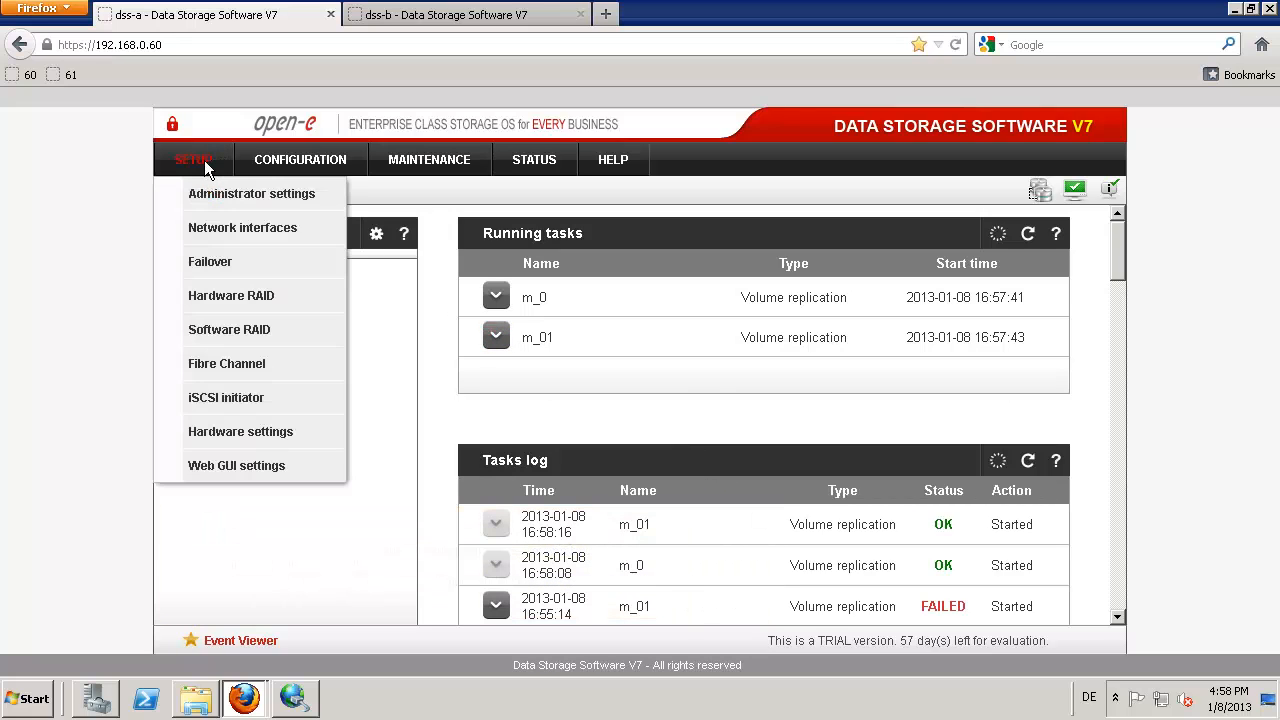
pyautogui.click(227, 264)
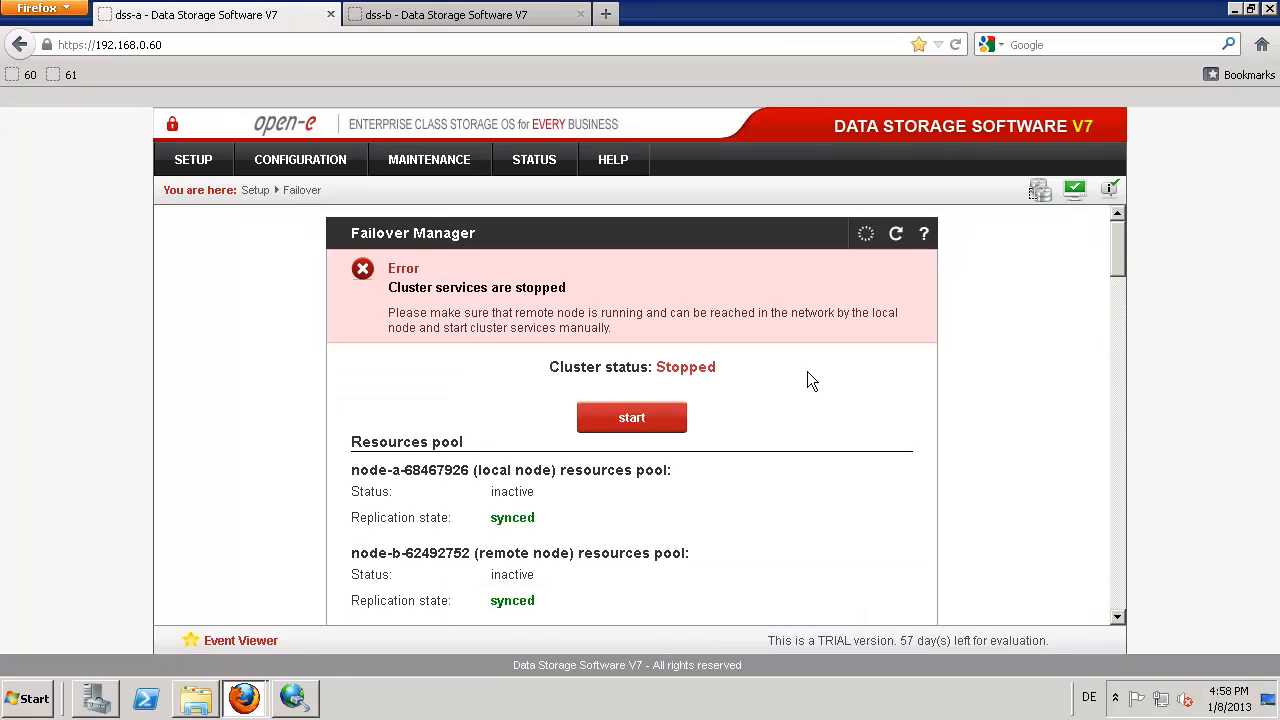
pyautogui.click(638, 420)
pyautogui.click(660, 435)
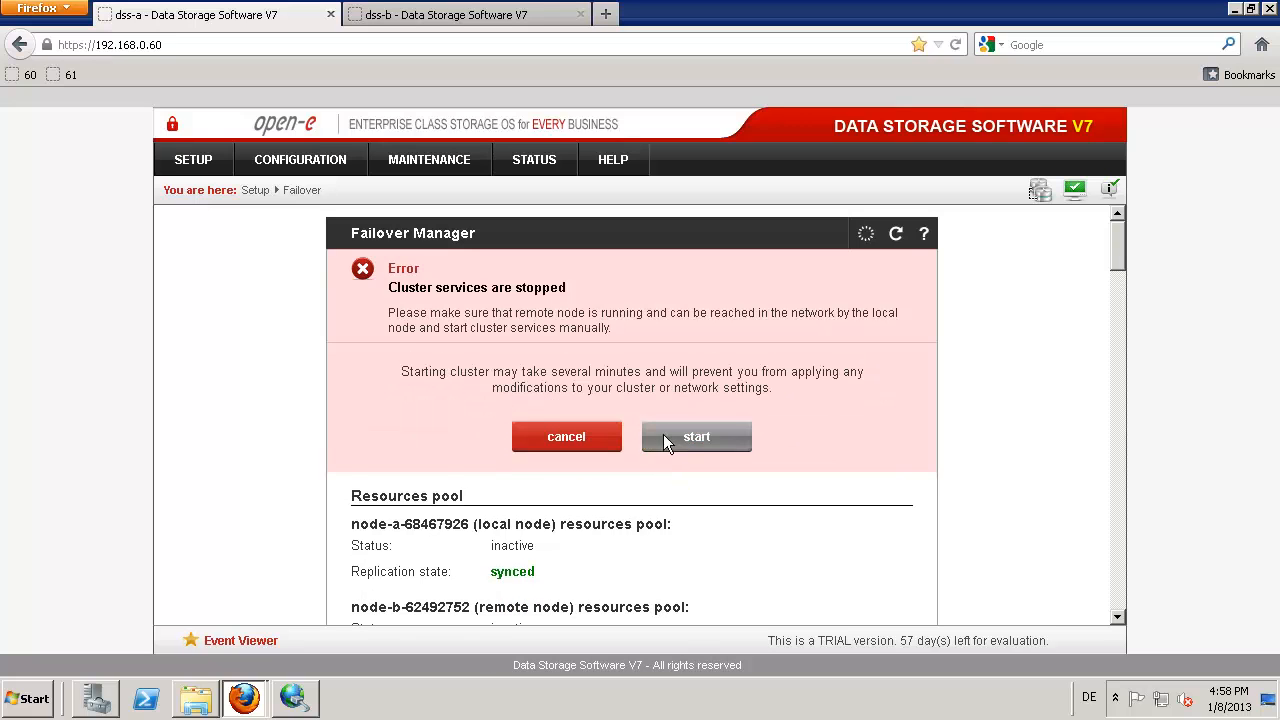
# Step: Switch to iSCSI Initiator Properties, dismiss the log-off error, and disconnect iqn.2013-01:target0 from all sessions
pyautogui.click(293, 698)
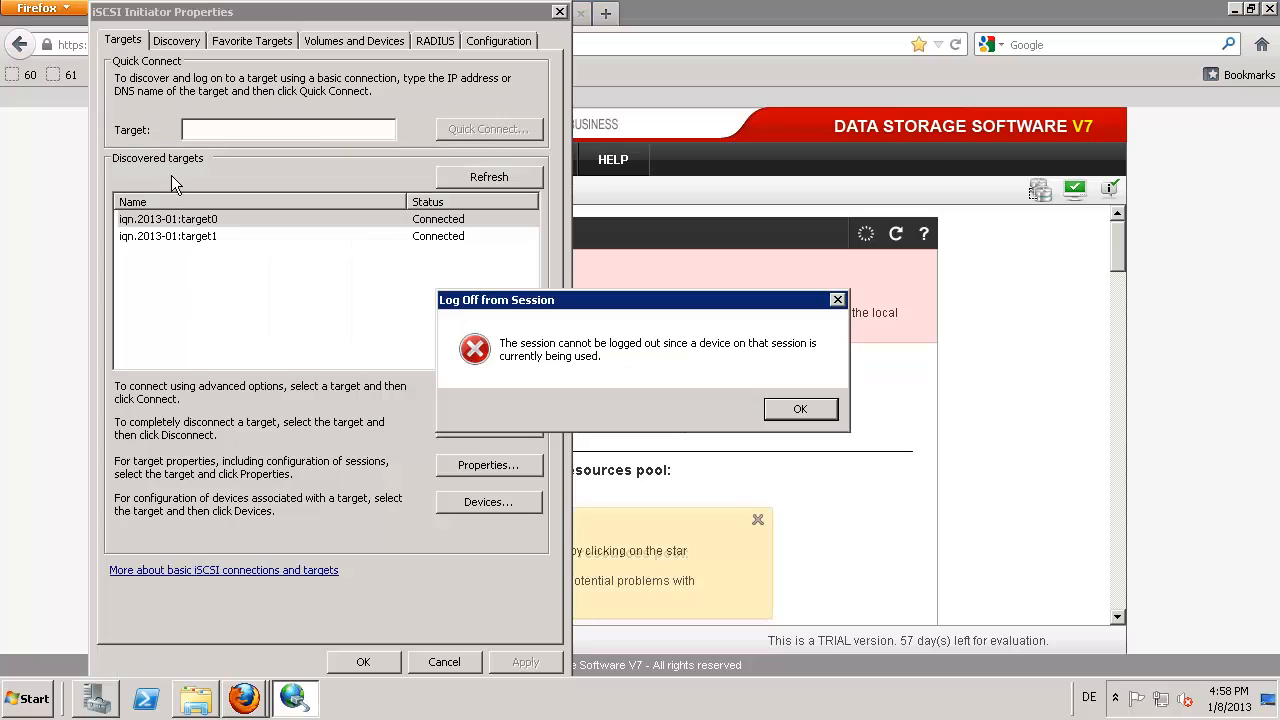
pyautogui.click(801, 411)
pyautogui.click(282, 220)
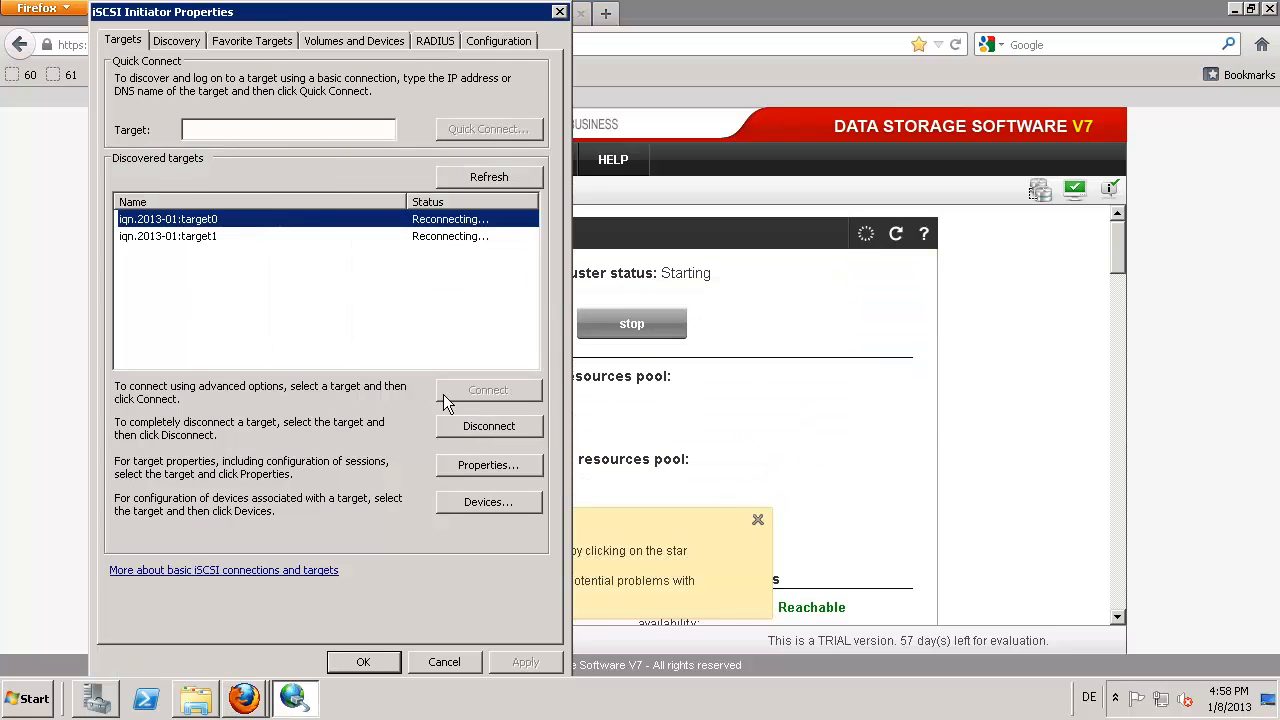
pyautogui.click(472, 427)
pyautogui.click(636, 403)
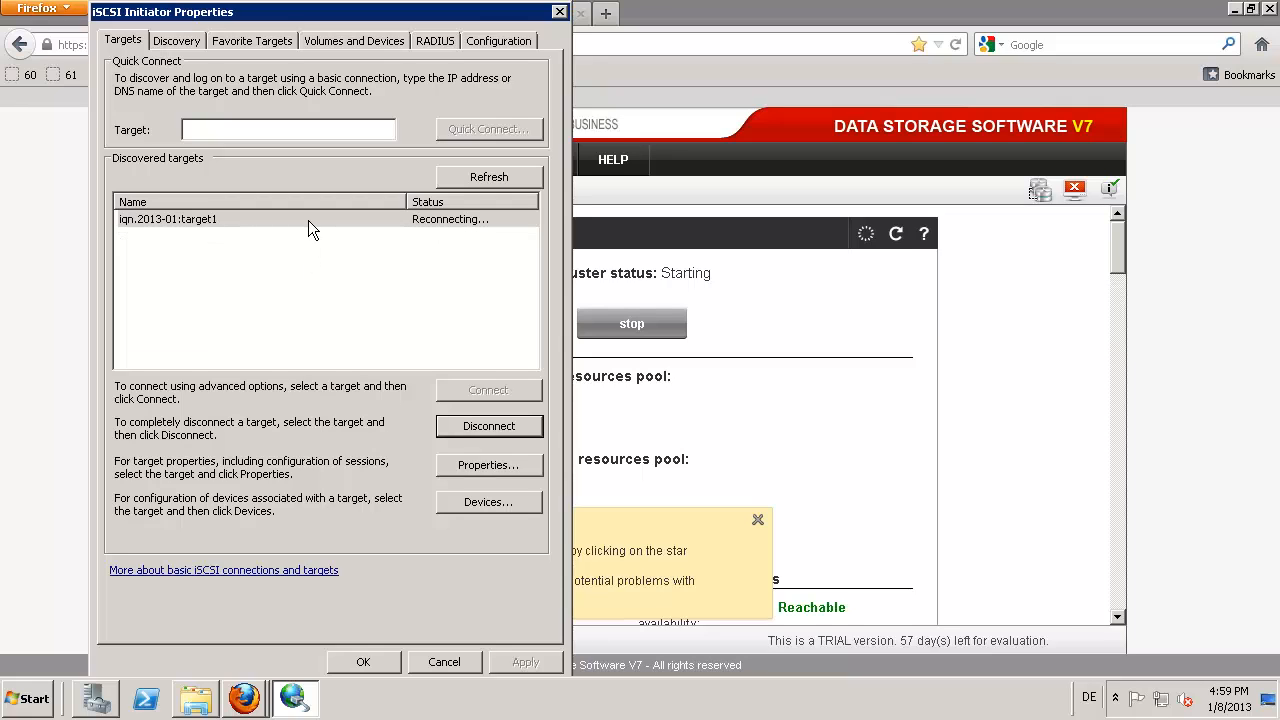
# Step: Disconnect iqn.2013-01:target1 from all sessions
pyautogui.click(308, 220)
pyautogui.click(483, 426)
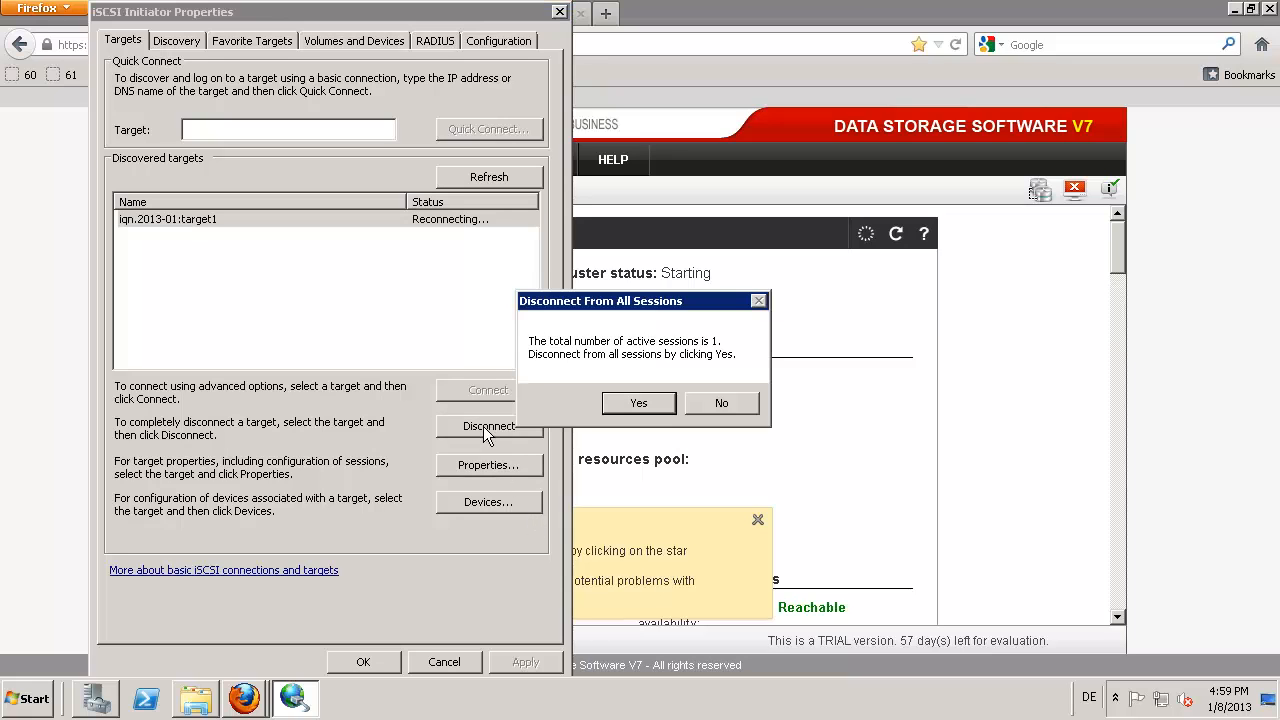
pyautogui.click(651, 404)
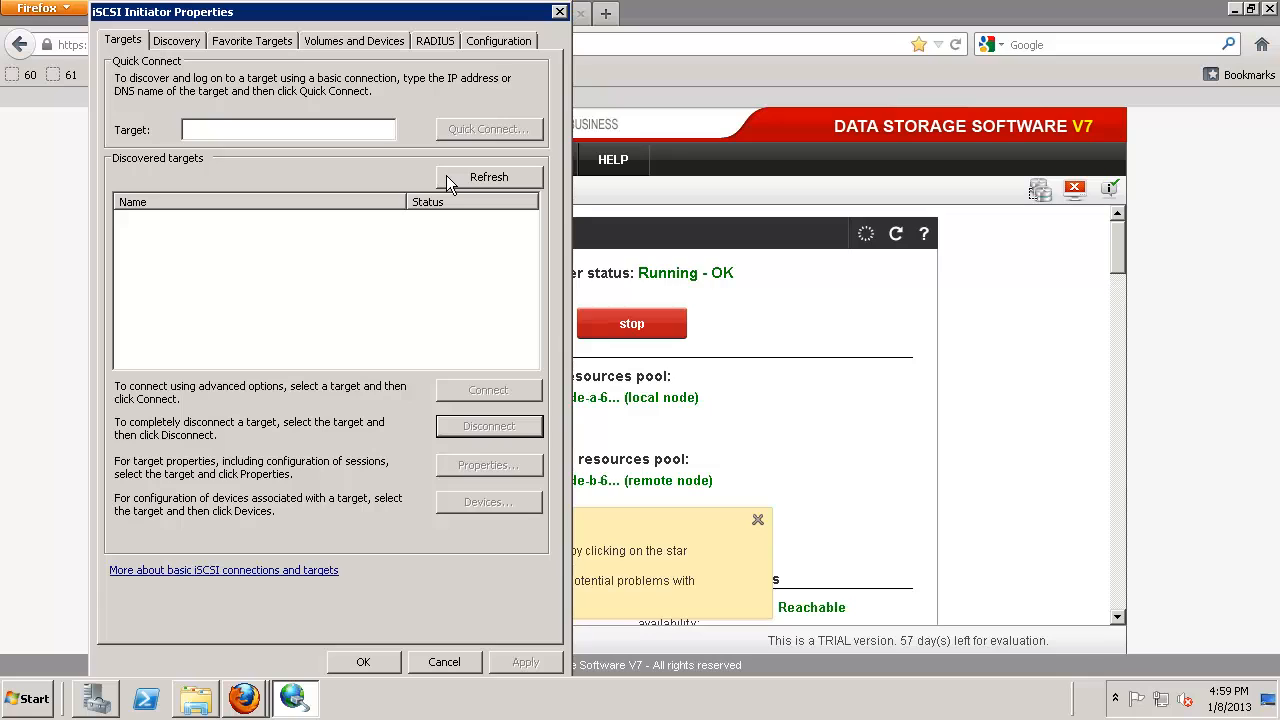
# Step: Refresh the discovered iSCSI targets and connect iqn.2013-01:target0, keeping it in the list of favorite targets
pyautogui.click(446, 175)
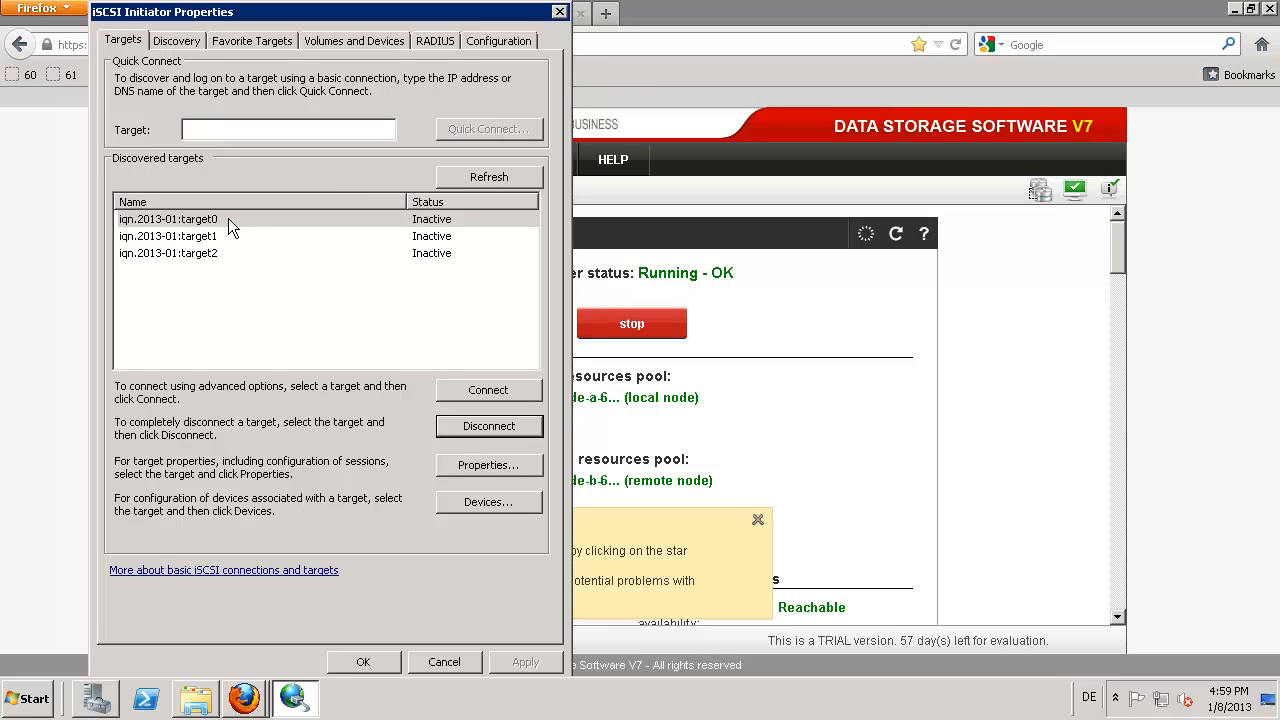
pyautogui.click(228, 218)
pyautogui.click(490, 390)
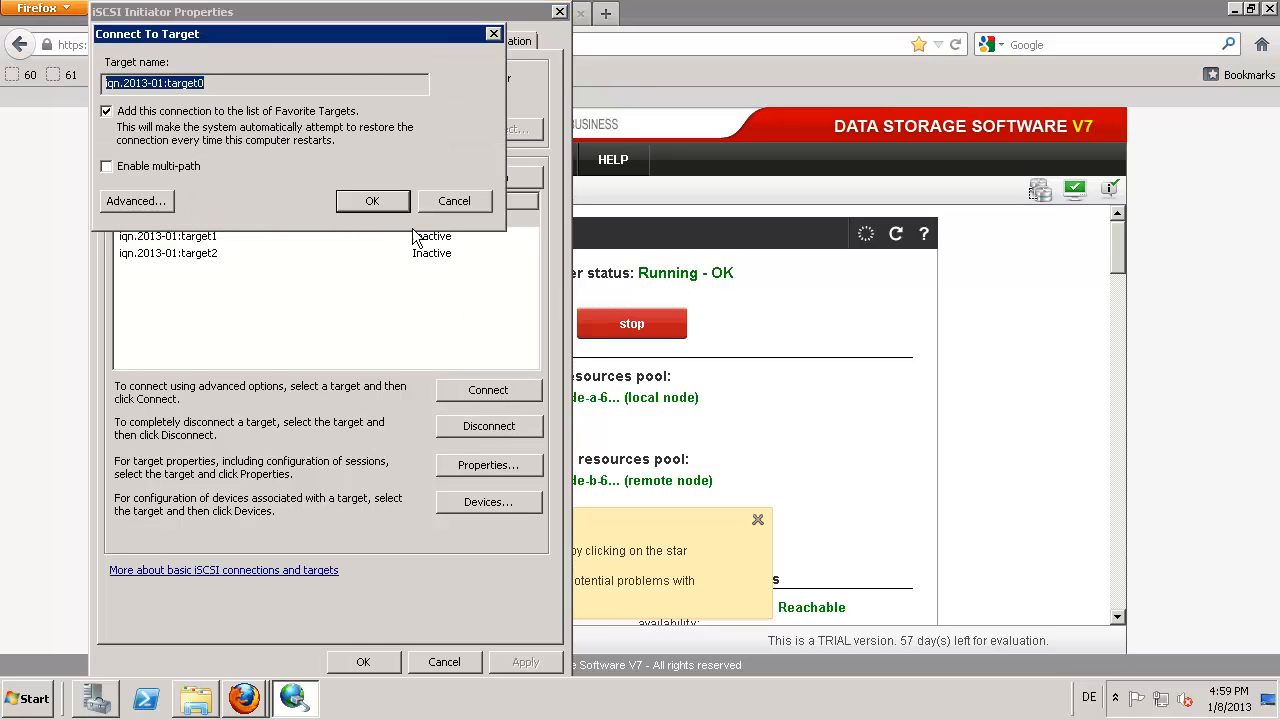
pyautogui.click(374, 201)
# Step: Connect iqn.2013-01:target1 and iqn.2013-01:target2 as favorite targets, closing the initiator properties when done
pyautogui.click(266, 232)
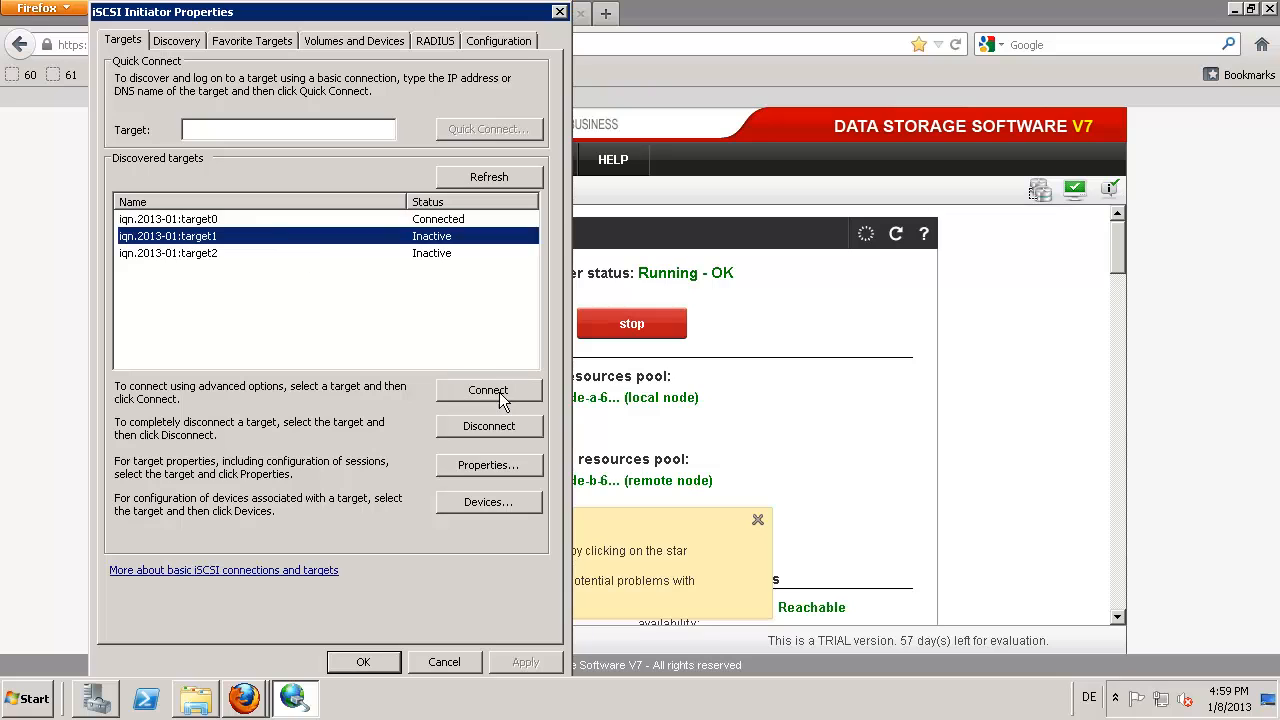
pyautogui.click(476, 390)
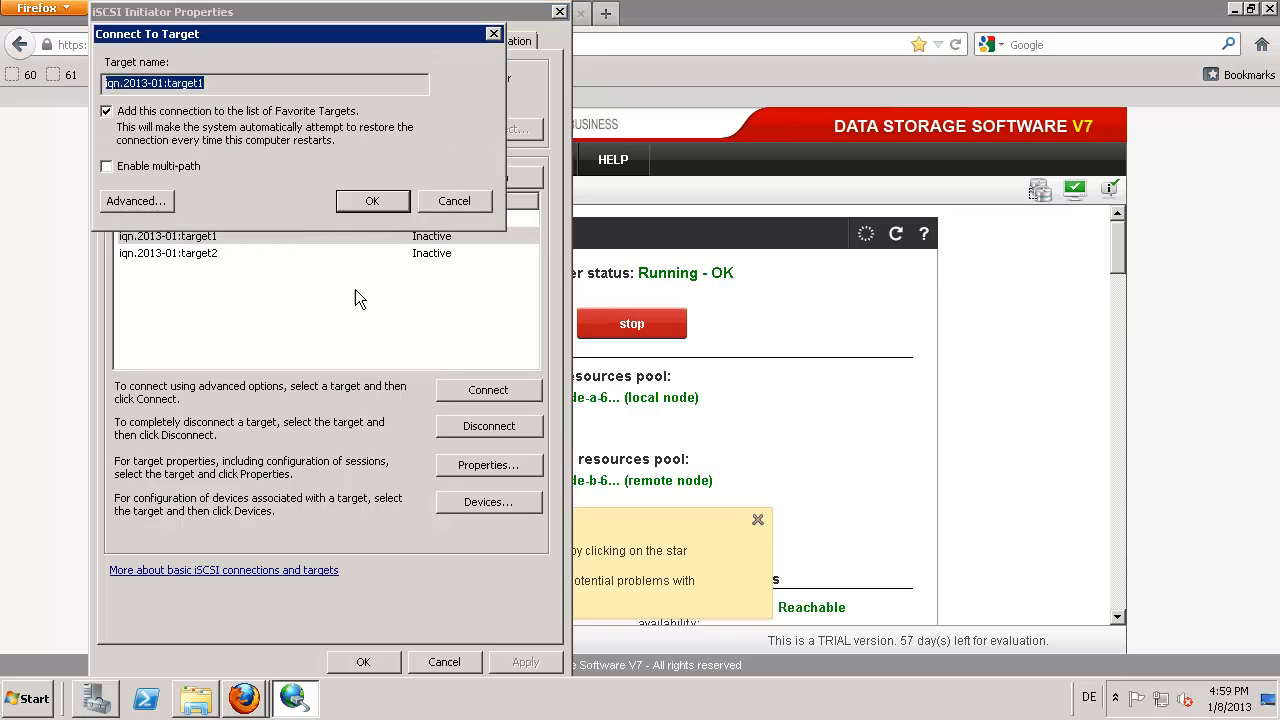
pyautogui.click(374, 201)
pyautogui.click(224, 254)
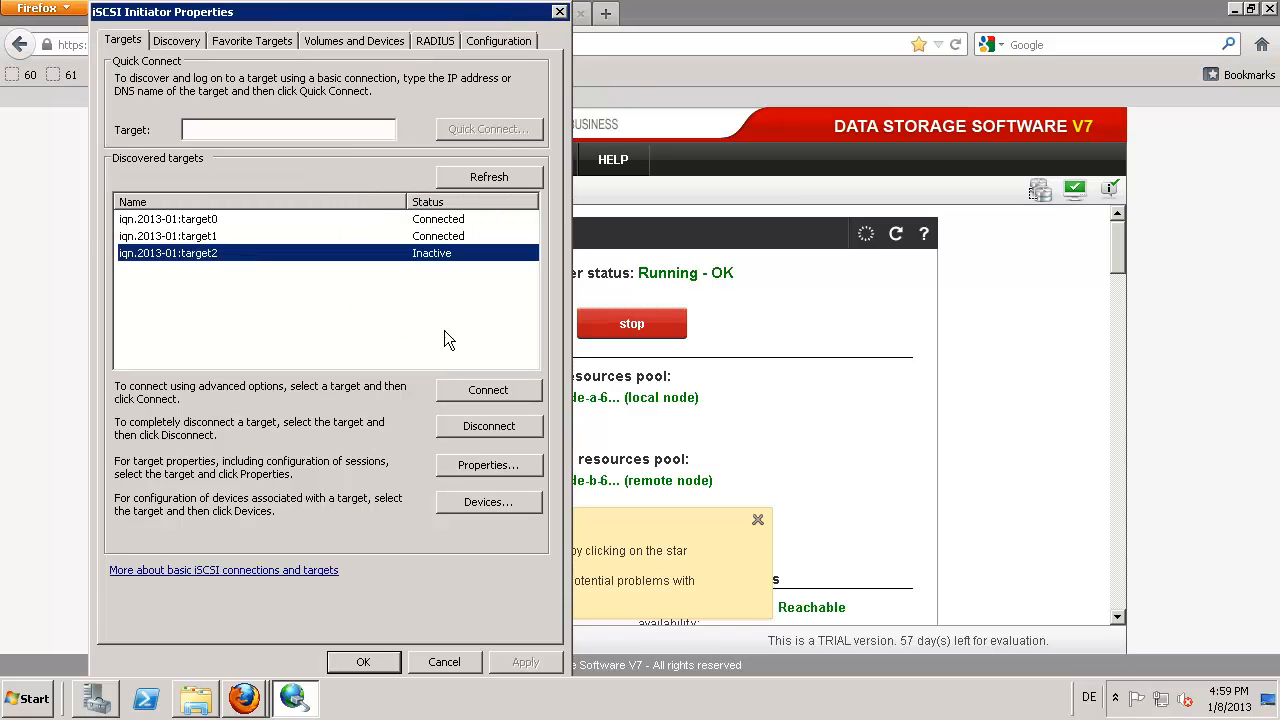
pyautogui.click(486, 390)
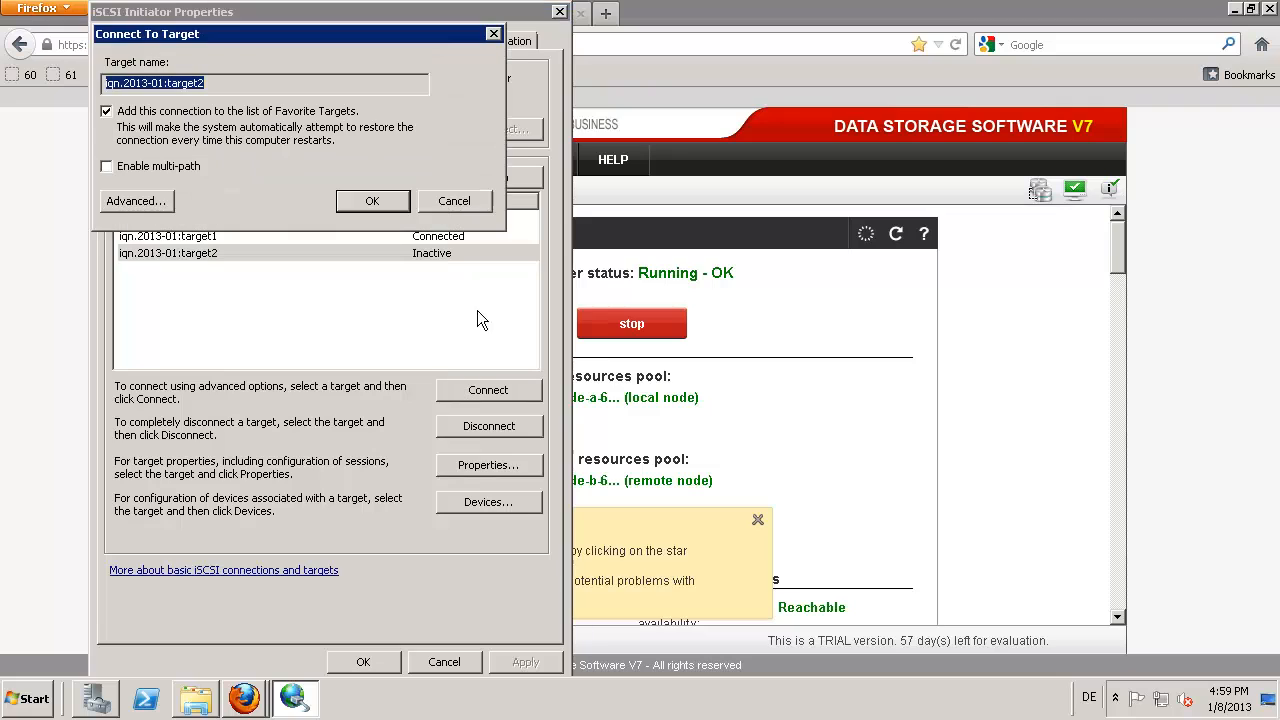
pyautogui.click(380, 206)
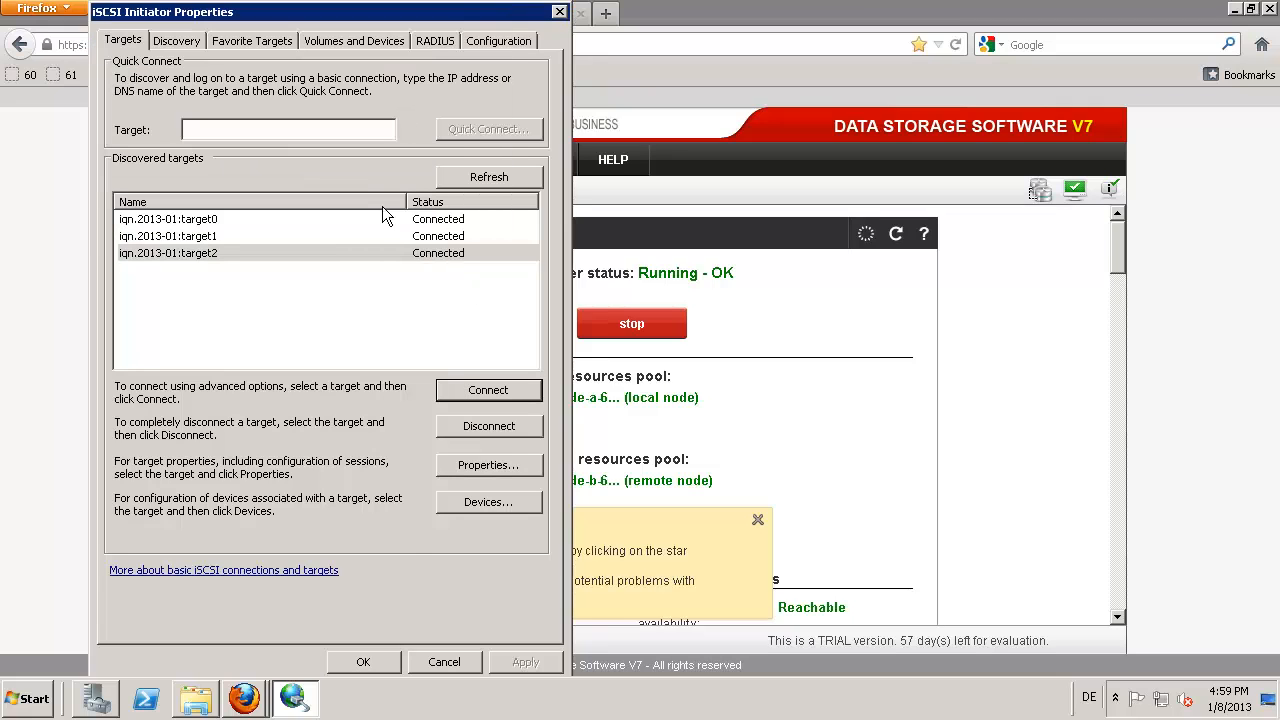
pyautogui.click(366, 660)
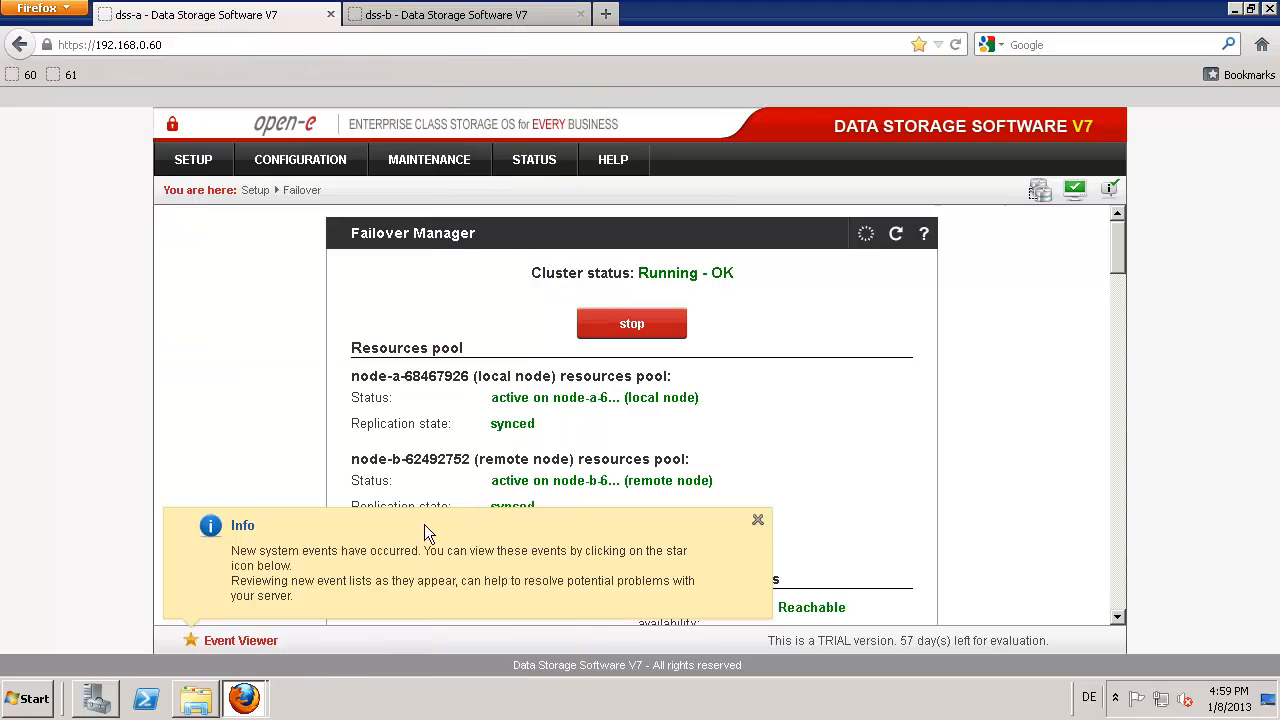
pyautogui.click(757, 520)
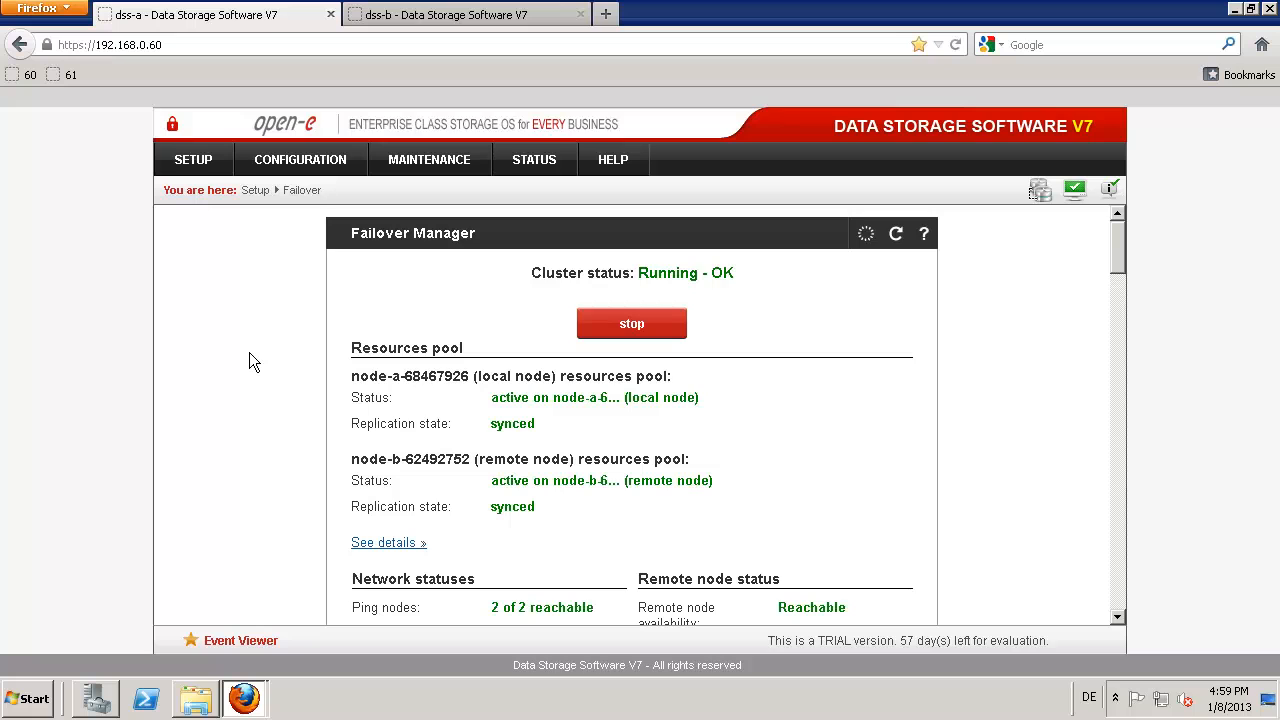
# Step: Switch to vSphere Client and power off the virtual machine OECE01, confirming the power-off
pyautogui.click(884, 17)
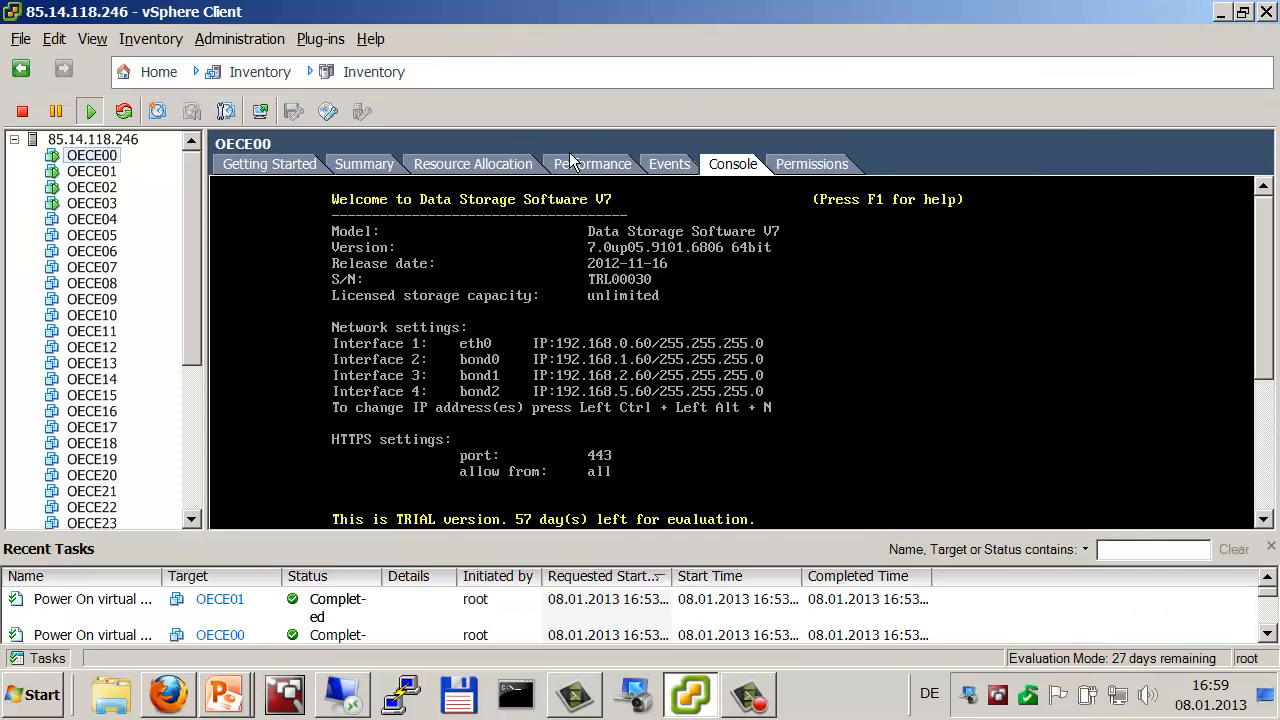
pyautogui.click(100, 172)
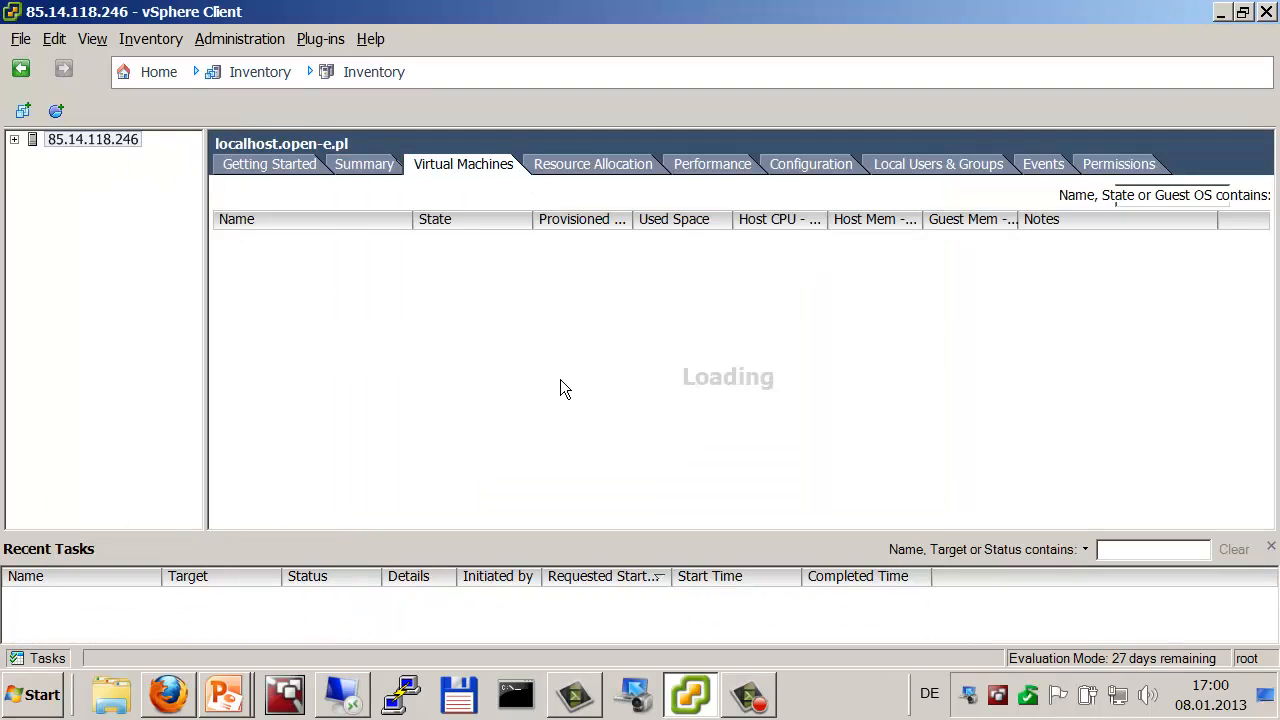
pyautogui.click(14, 141)
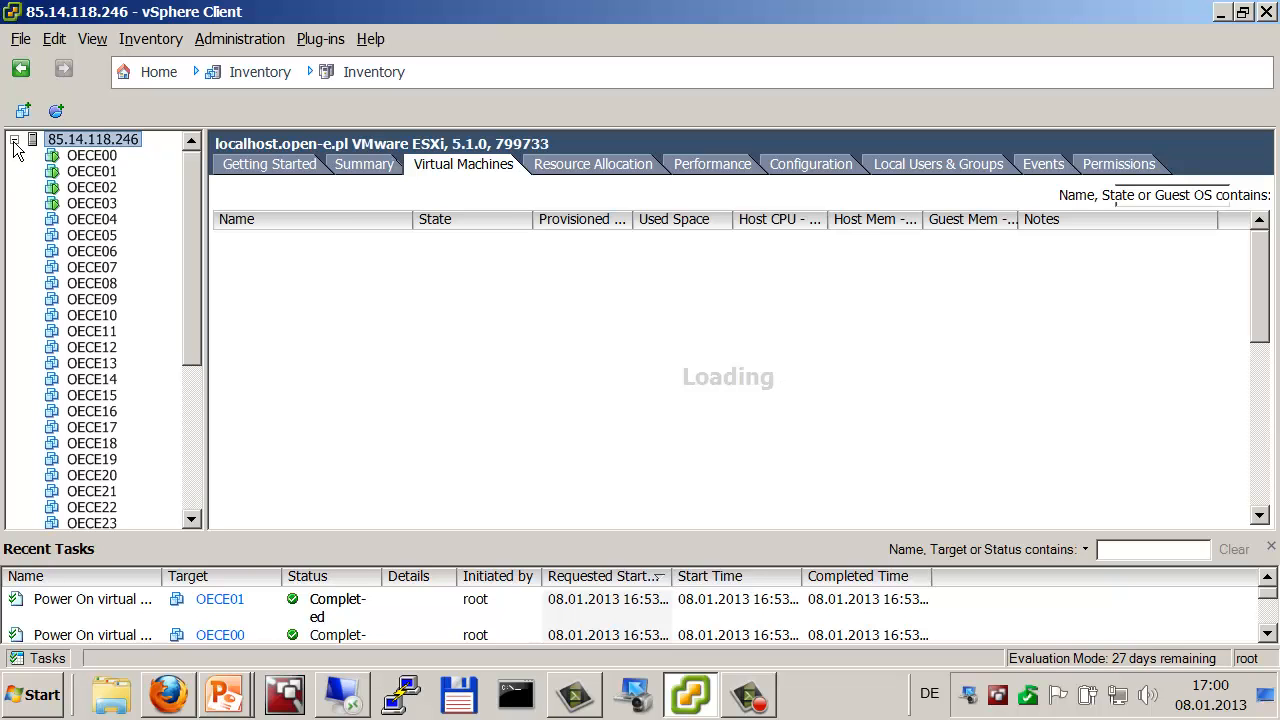
pyautogui.click(91, 172)
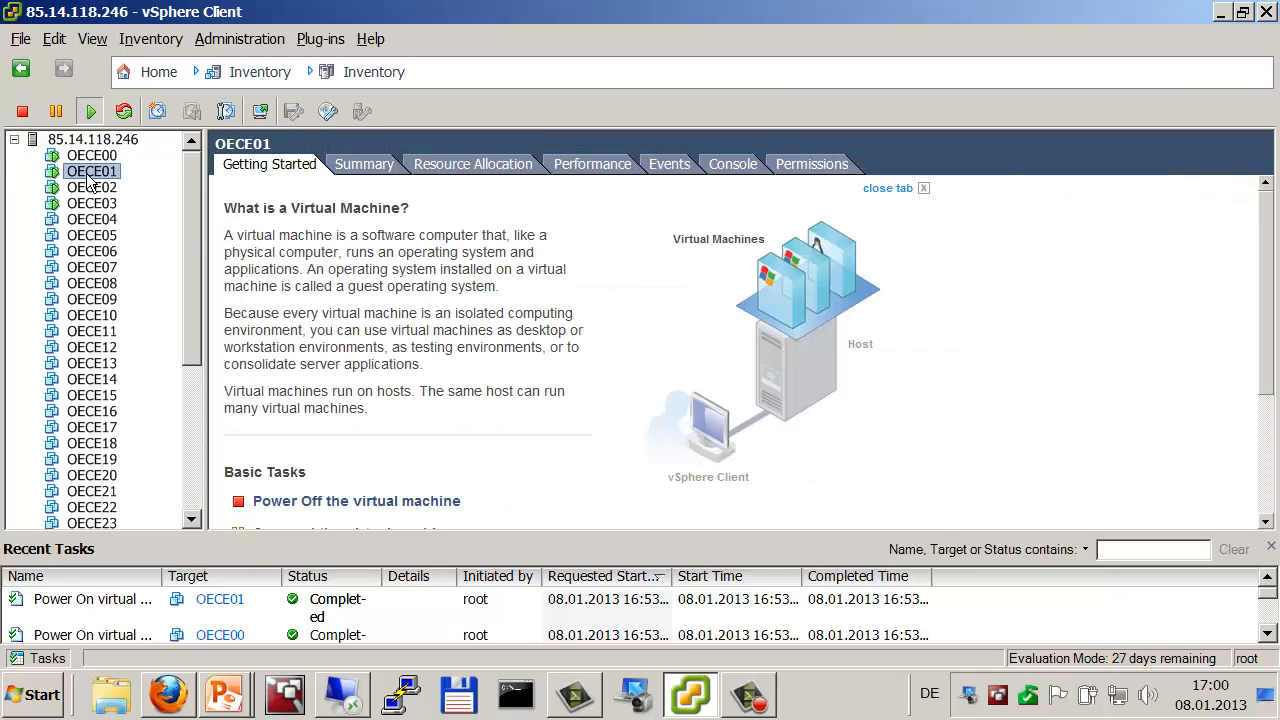
pyautogui.rightClick(89, 178)
pyautogui.moveTo(173, 190)
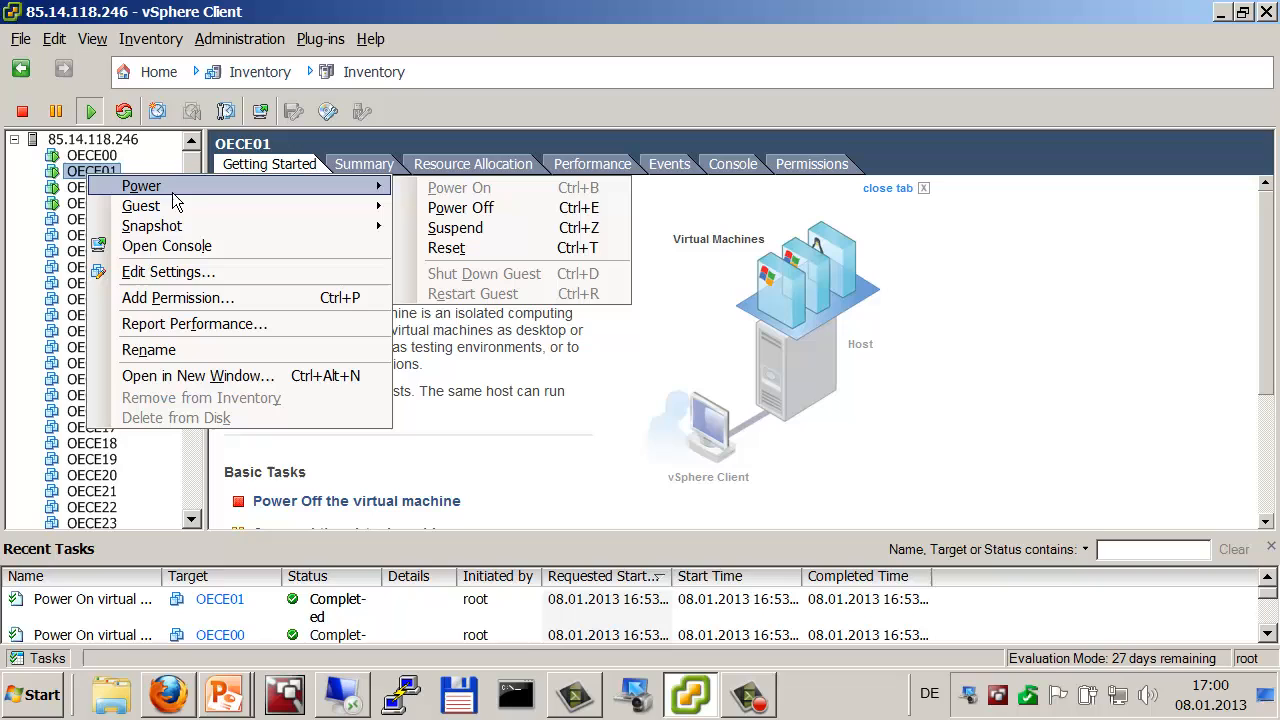
pyautogui.click(468, 214)
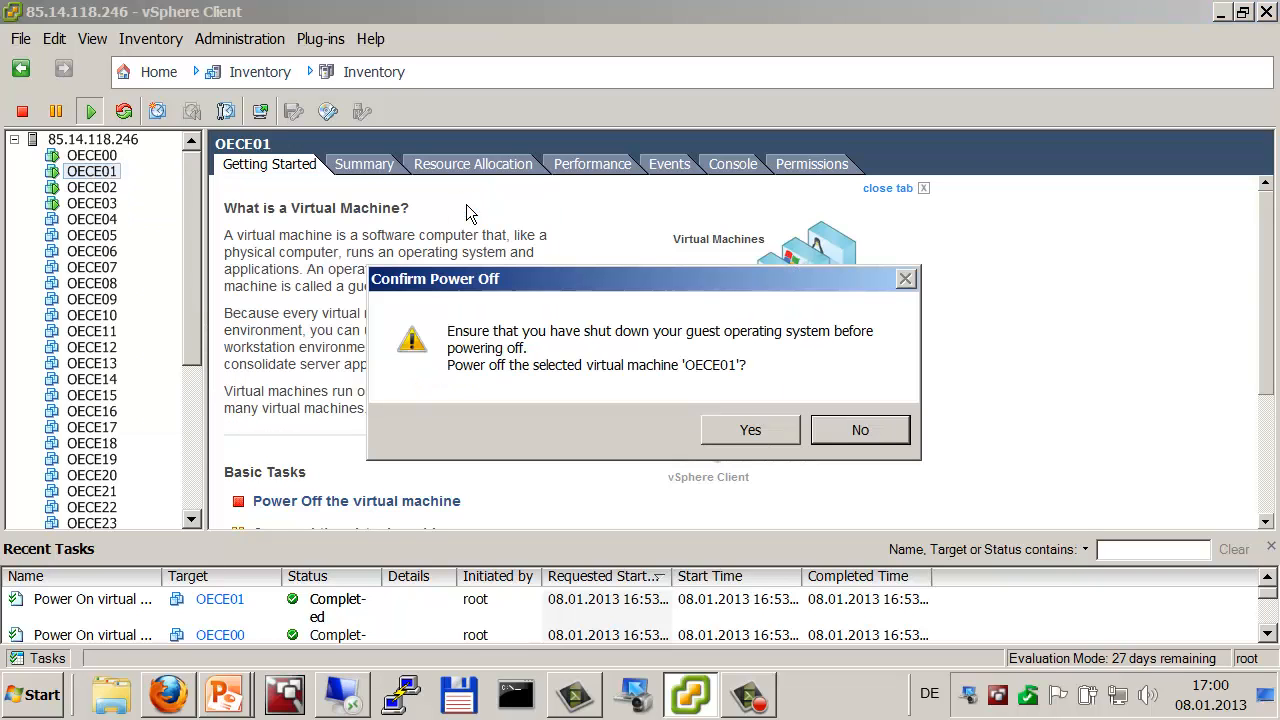
pyautogui.click(716, 437)
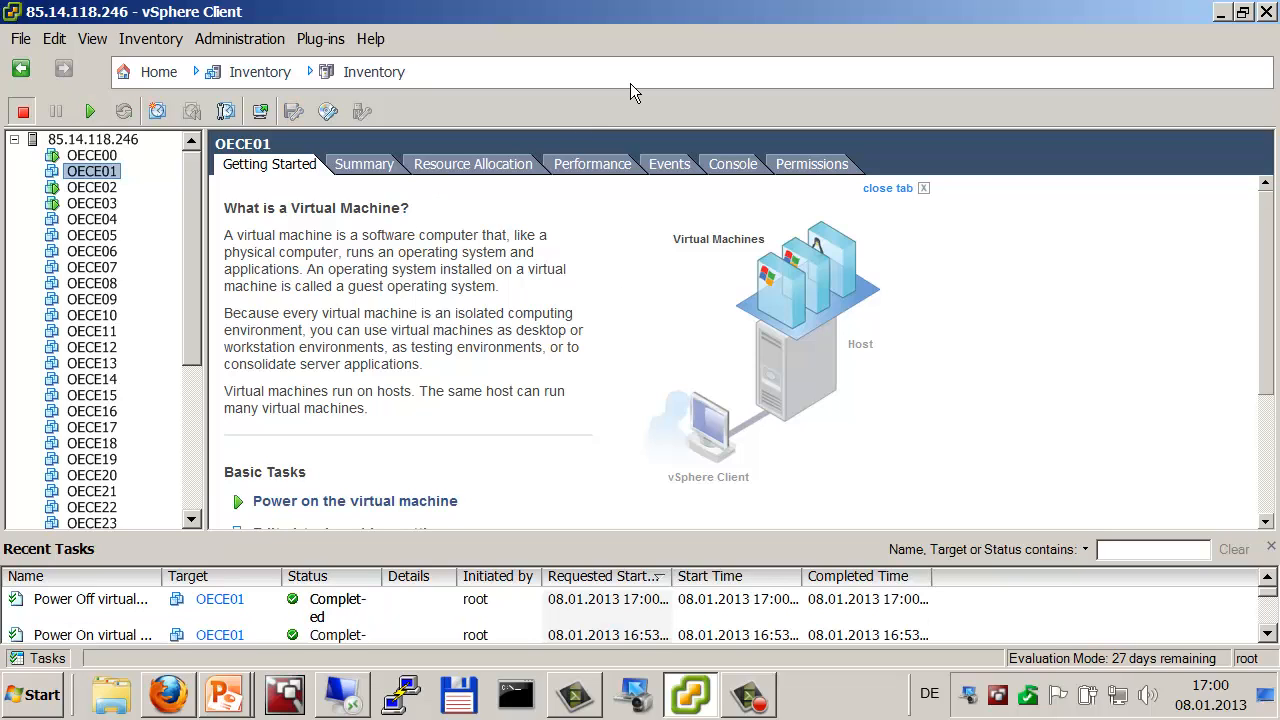
# Step: Return to the remote desktop session and refresh the Failover Manager on dss-a to check the cluster status
pyautogui.hotkey('alt', 'Tab')
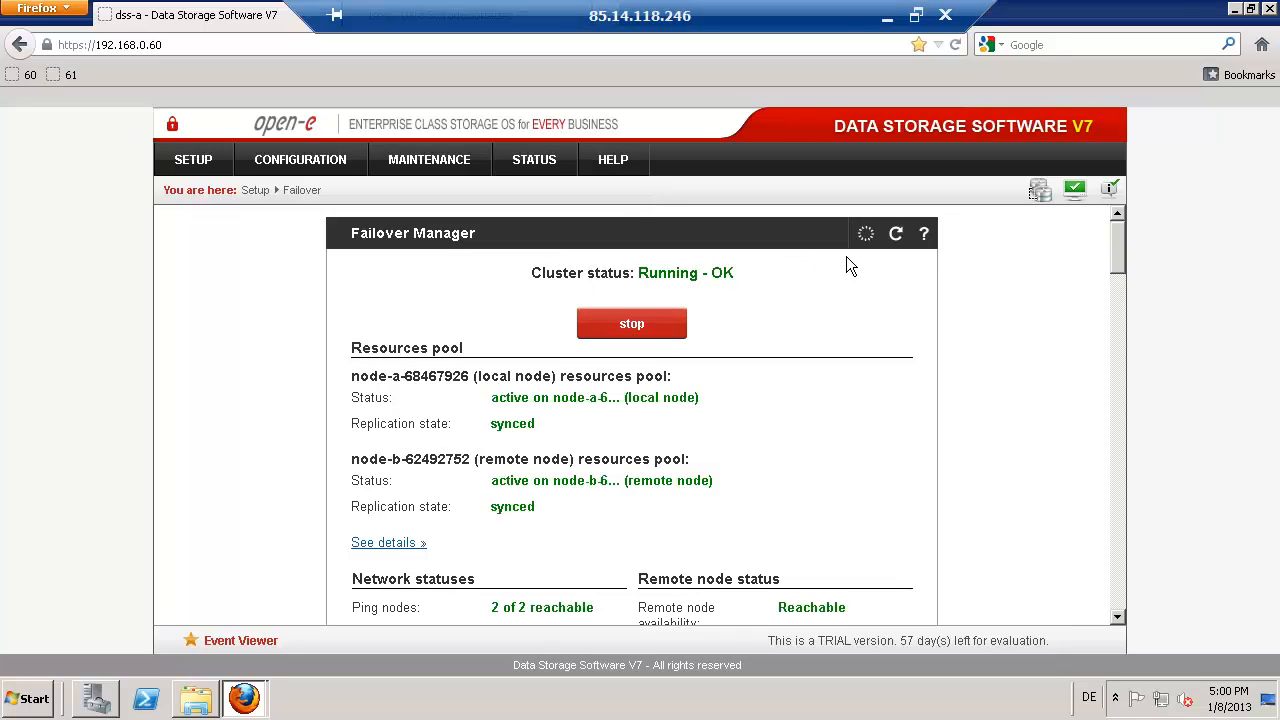
pyautogui.click(895, 234)
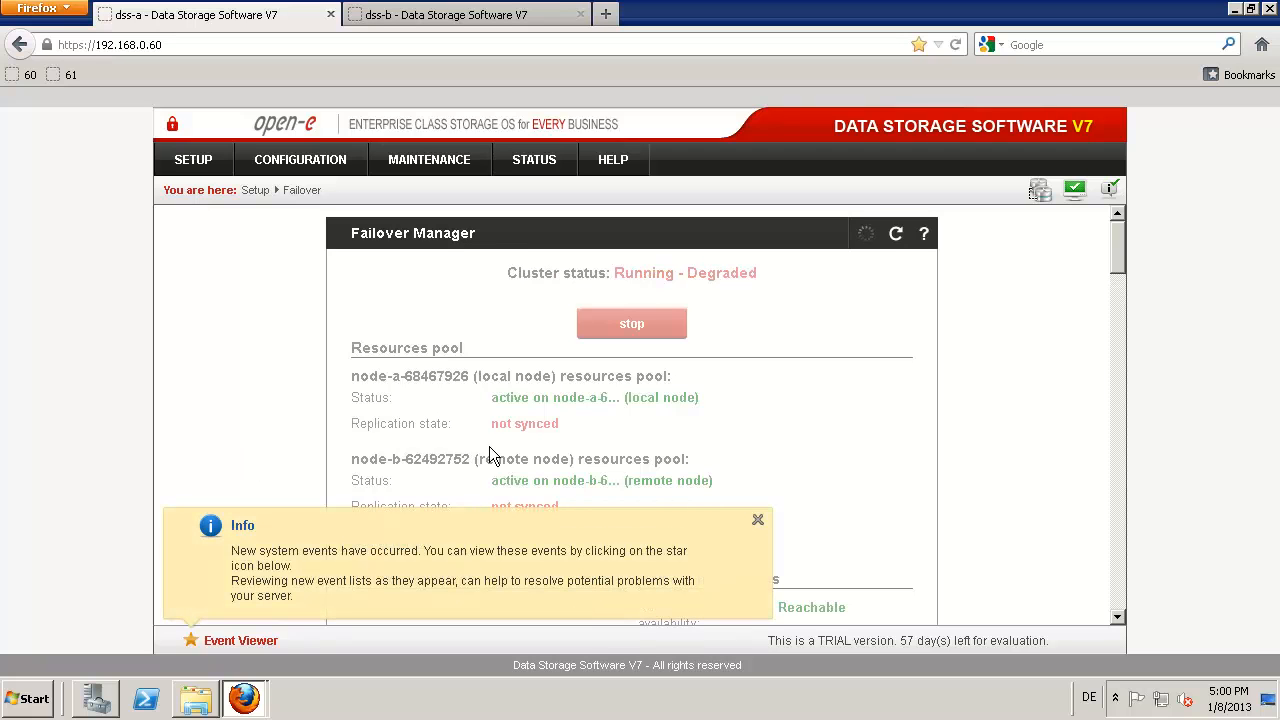
pyautogui.click(758, 520)
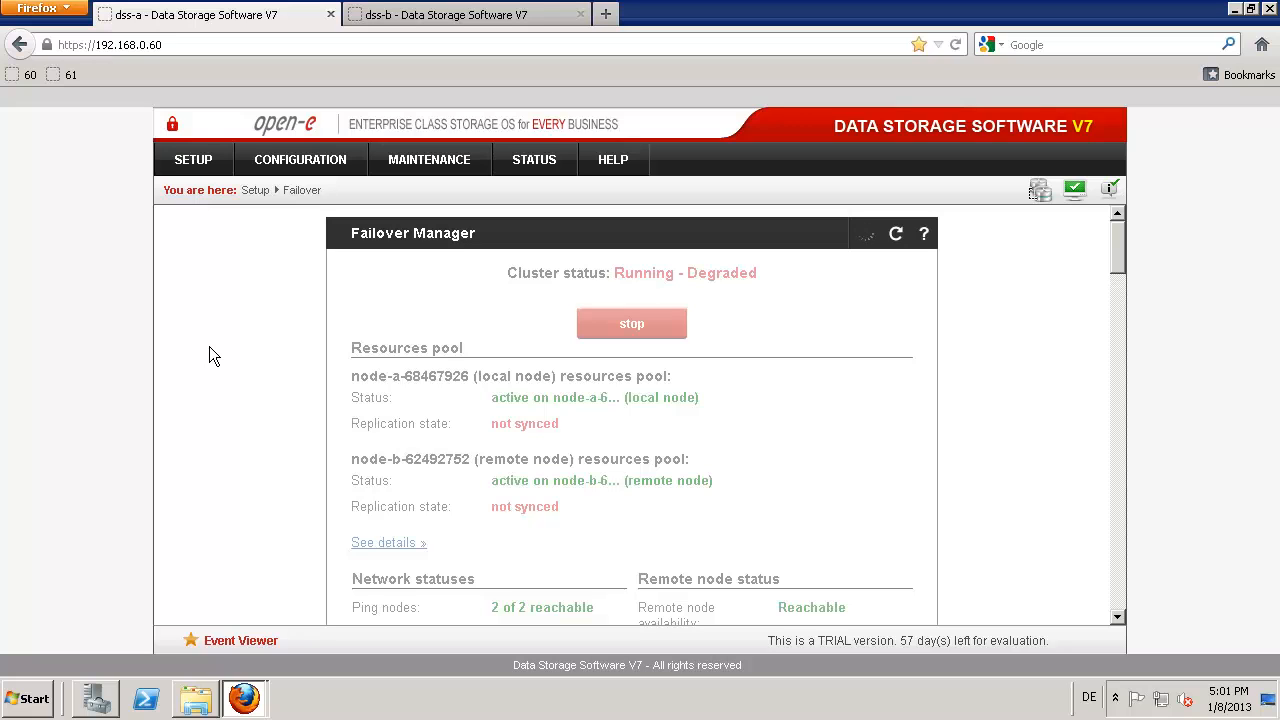
# Step: Check that volumes E:, F: and G: are accessible in Windows Explorer, returning to the Failover Manager on dss-a
pyautogui.click(196, 700)
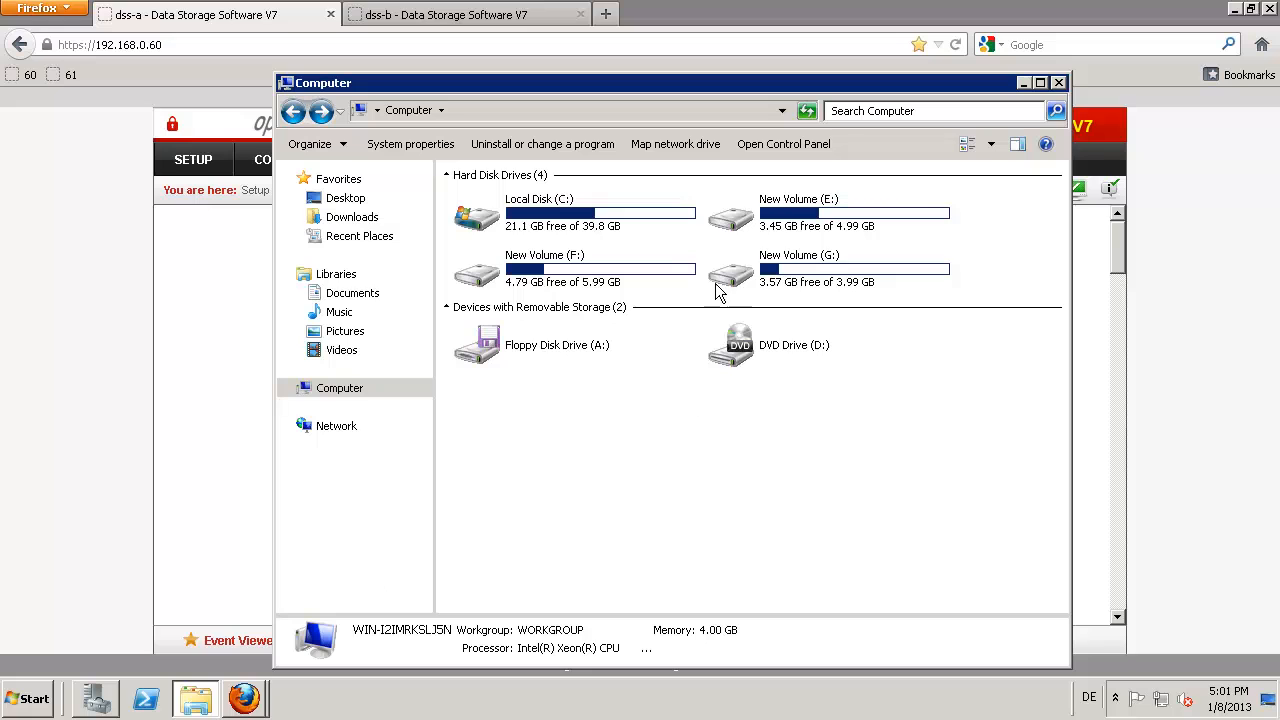
pyautogui.doubleClick(814, 220)
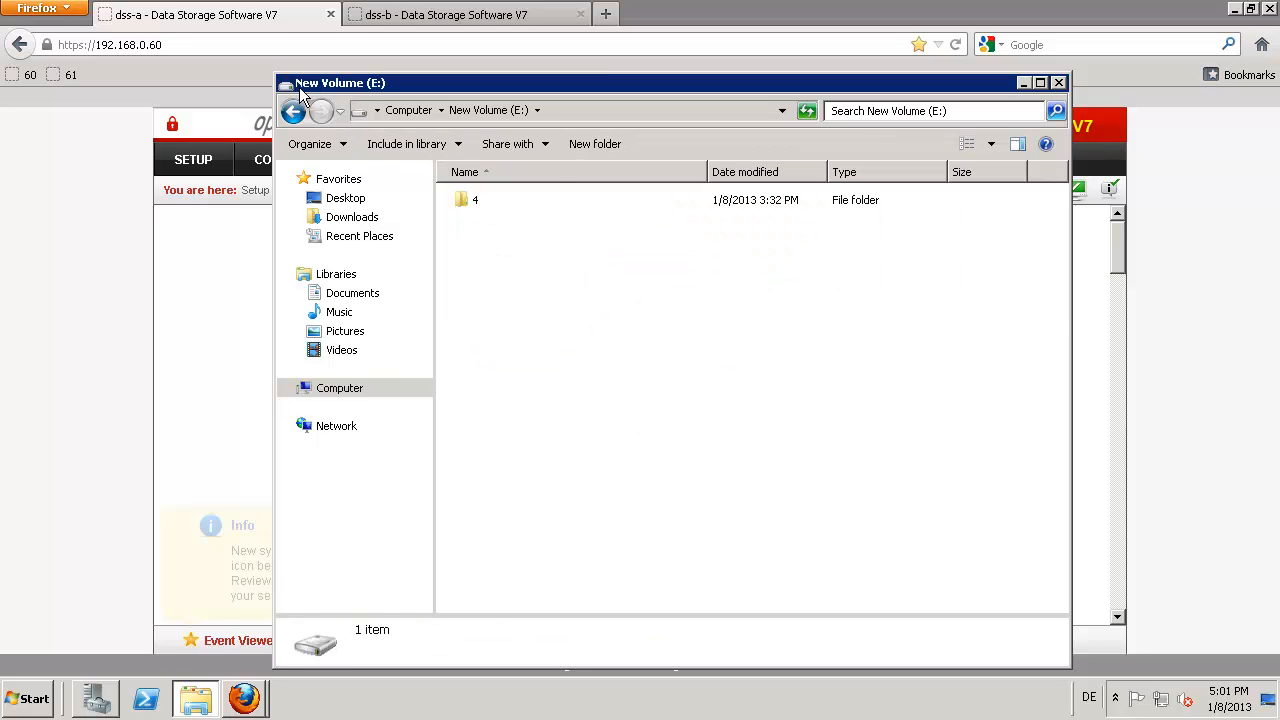
pyautogui.click(293, 110)
pyautogui.click(565, 280)
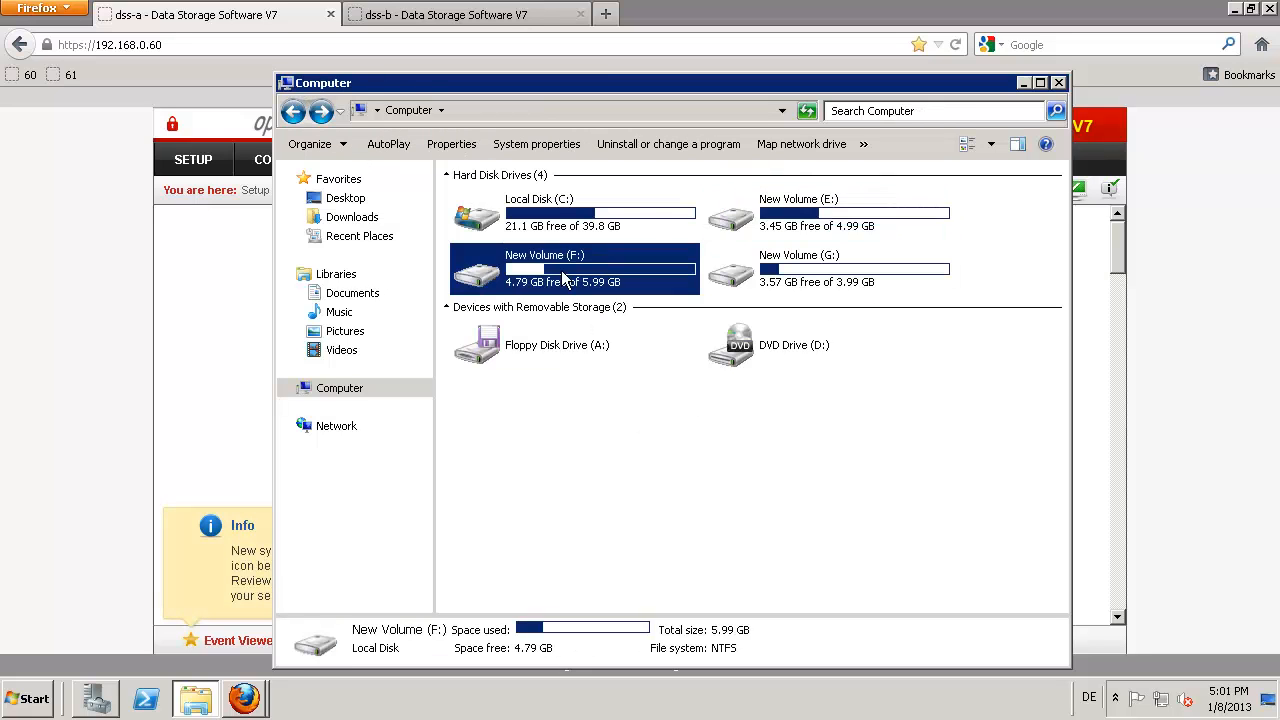
pyautogui.doubleClick(565, 280)
pyautogui.click(293, 110)
pyautogui.doubleClick(818, 285)
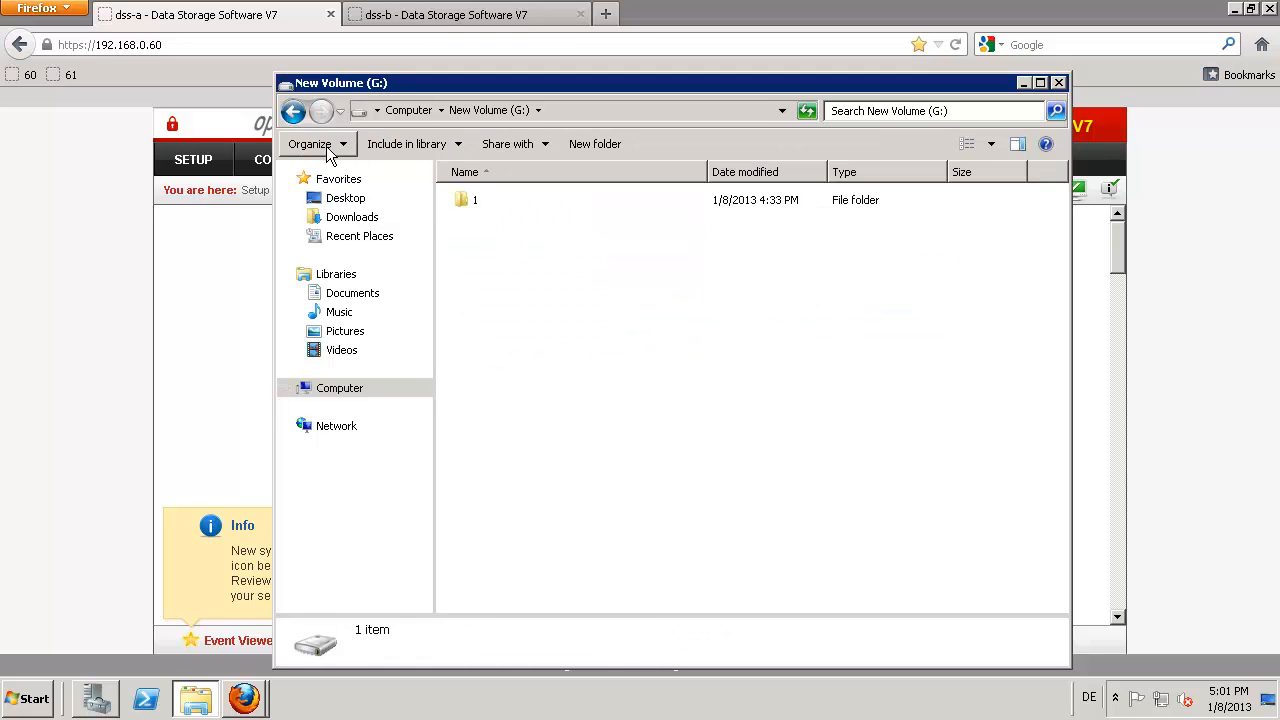
pyautogui.click(293, 110)
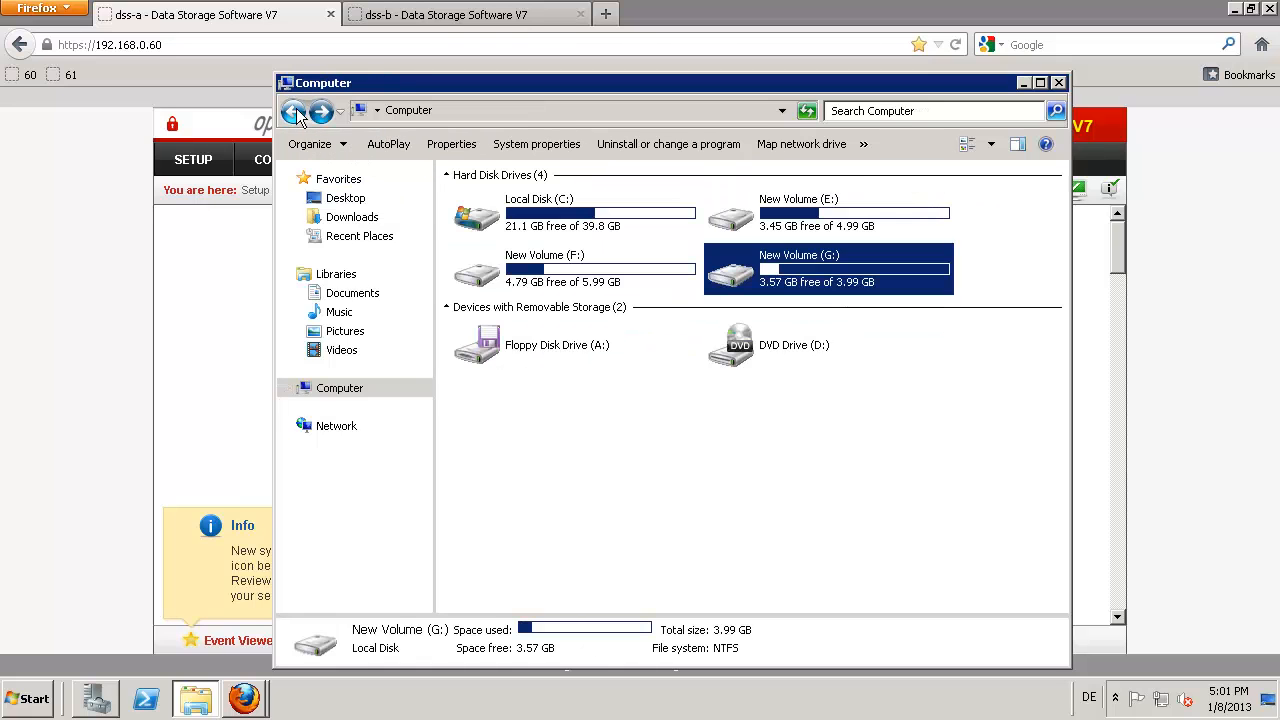
pyautogui.click(56, 333)
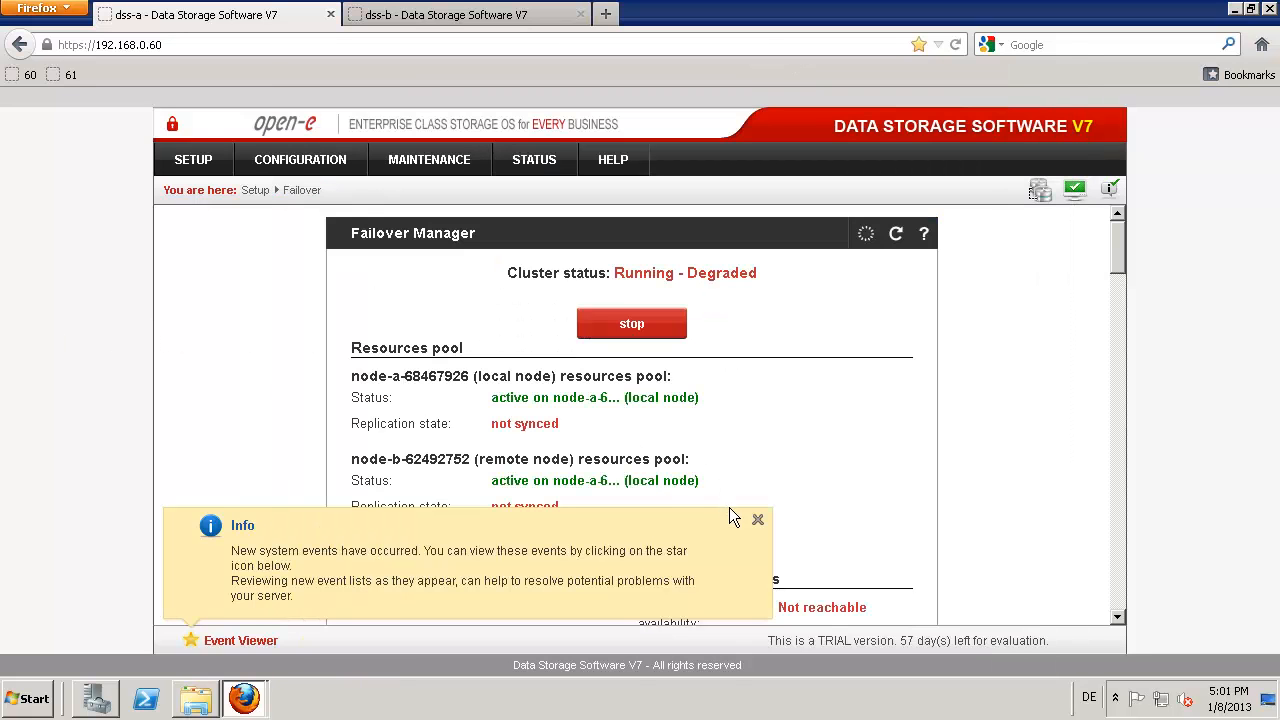
pyautogui.click(757, 520)
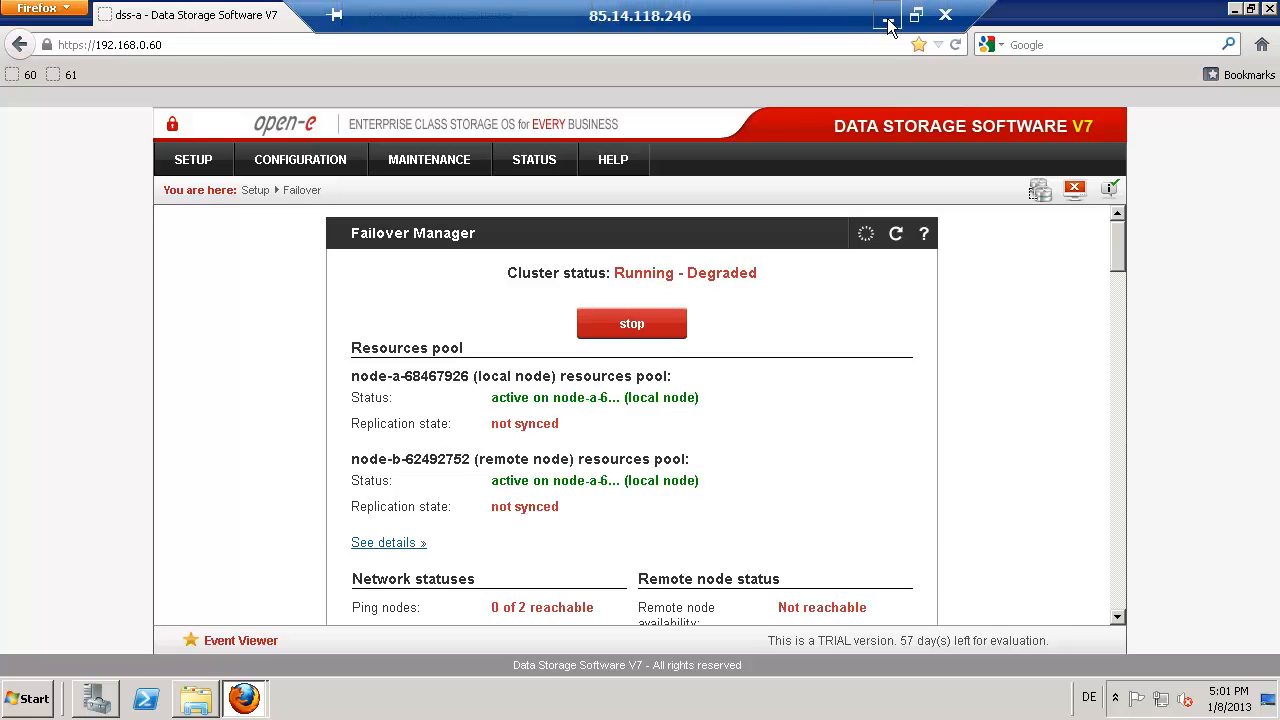
# Step: Switch to vSphere Client and power off the virtual machine OECE00, confirming the power-off
pyautogui.click(887, 18)
pyautogui.click(90, 156)
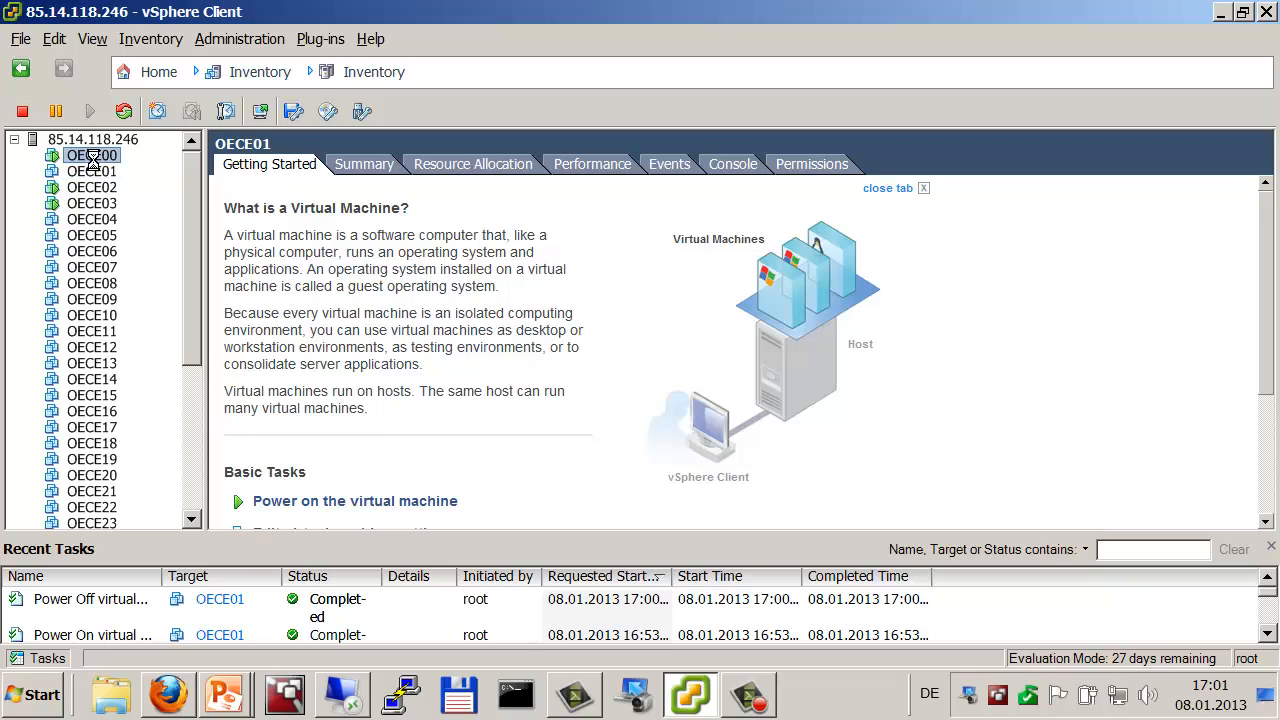
pyautogui.rightClick(93, 158)
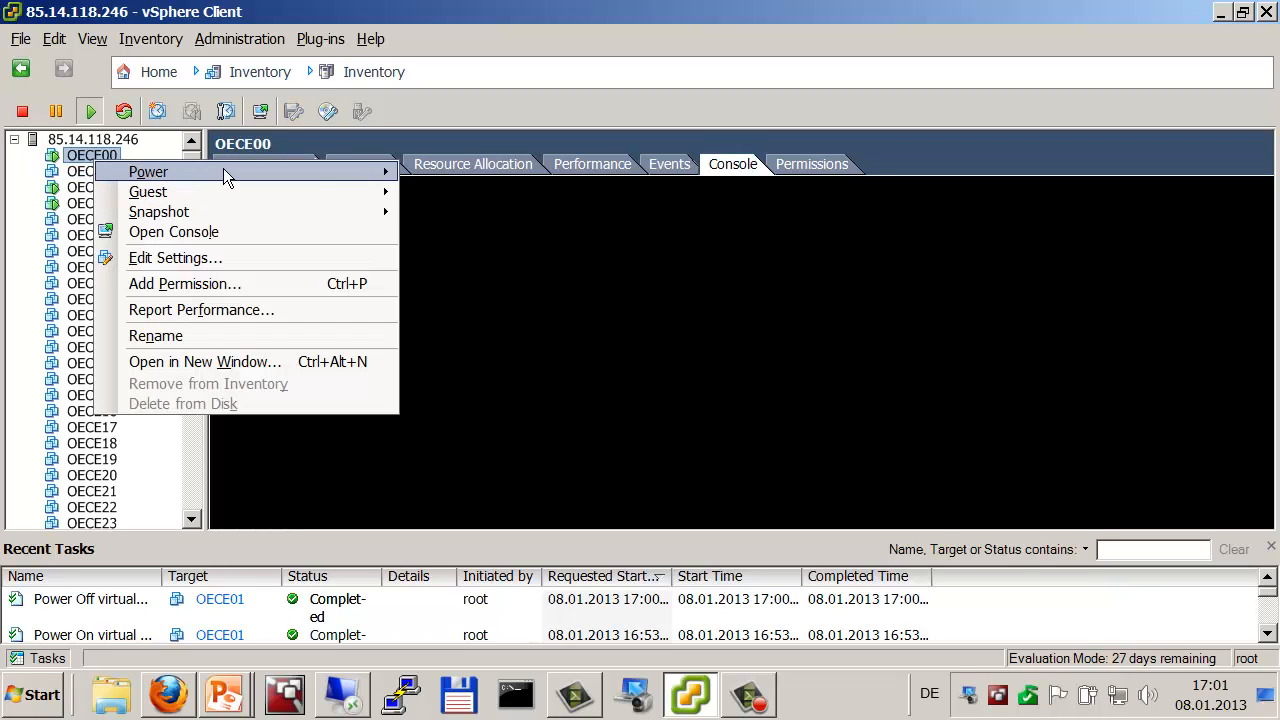
pyautogui.moveTo(223, 170)
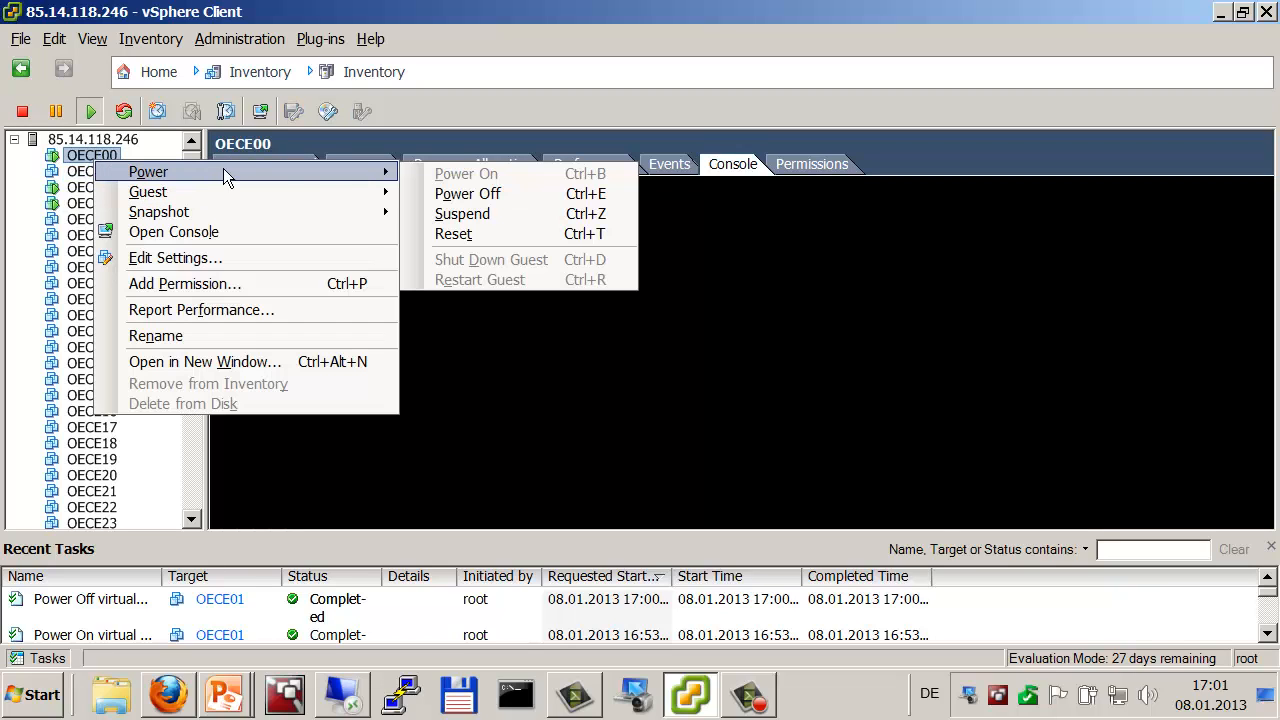
pyautogui.click(493, 196)
pyautogui.click(750, 430)
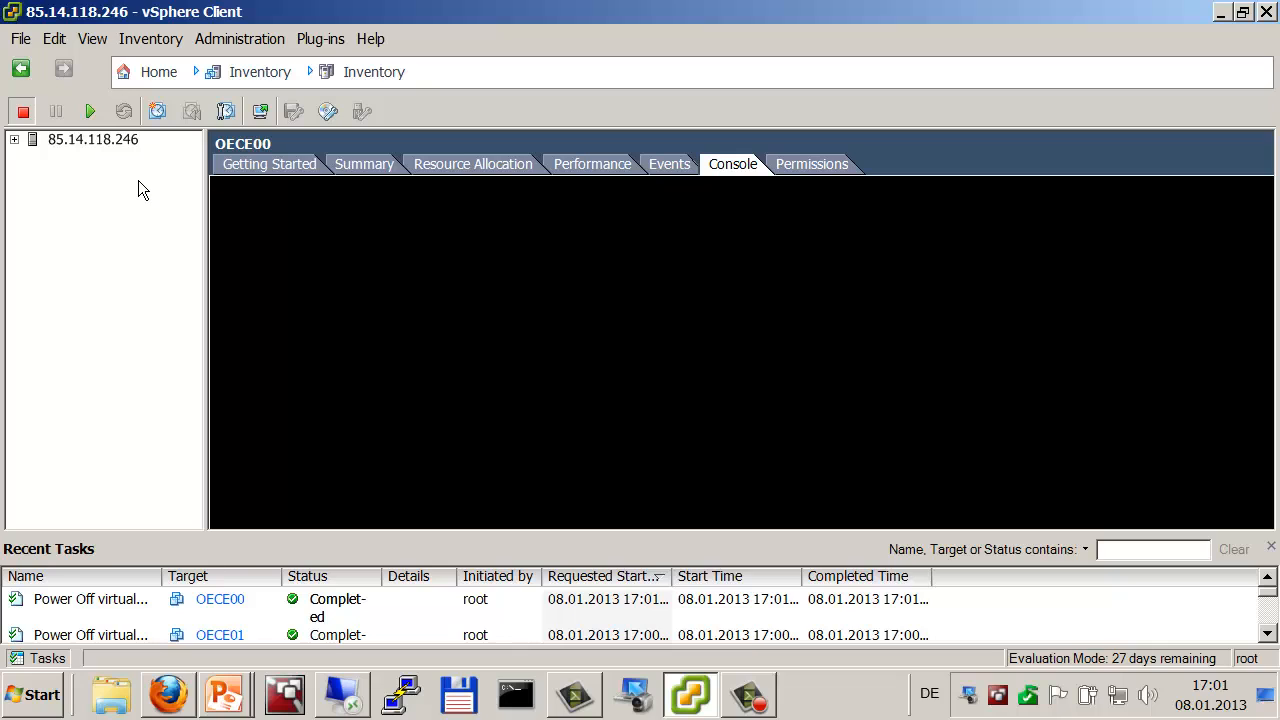
# Step: Power on the virtual machines OECE00 and OECE01, then switch back to the remote desktop session
pyautogui.click(14, 141)
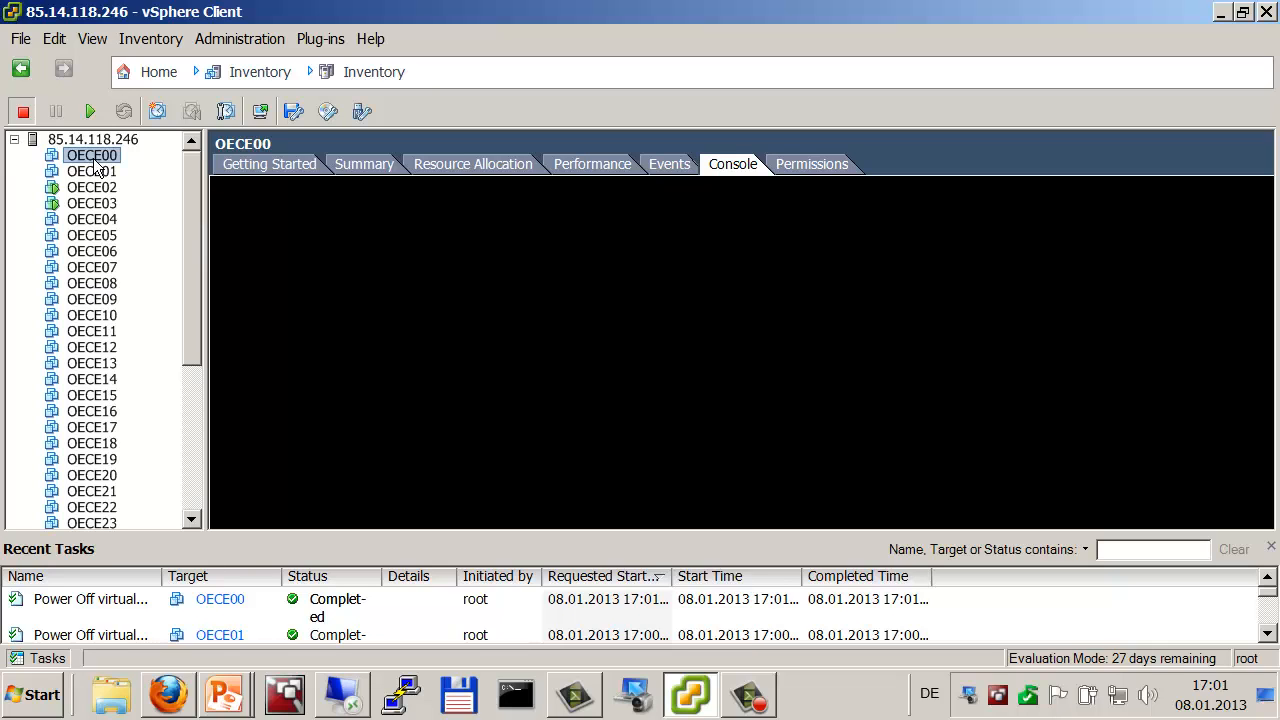
pyautogui.click(358, 164)
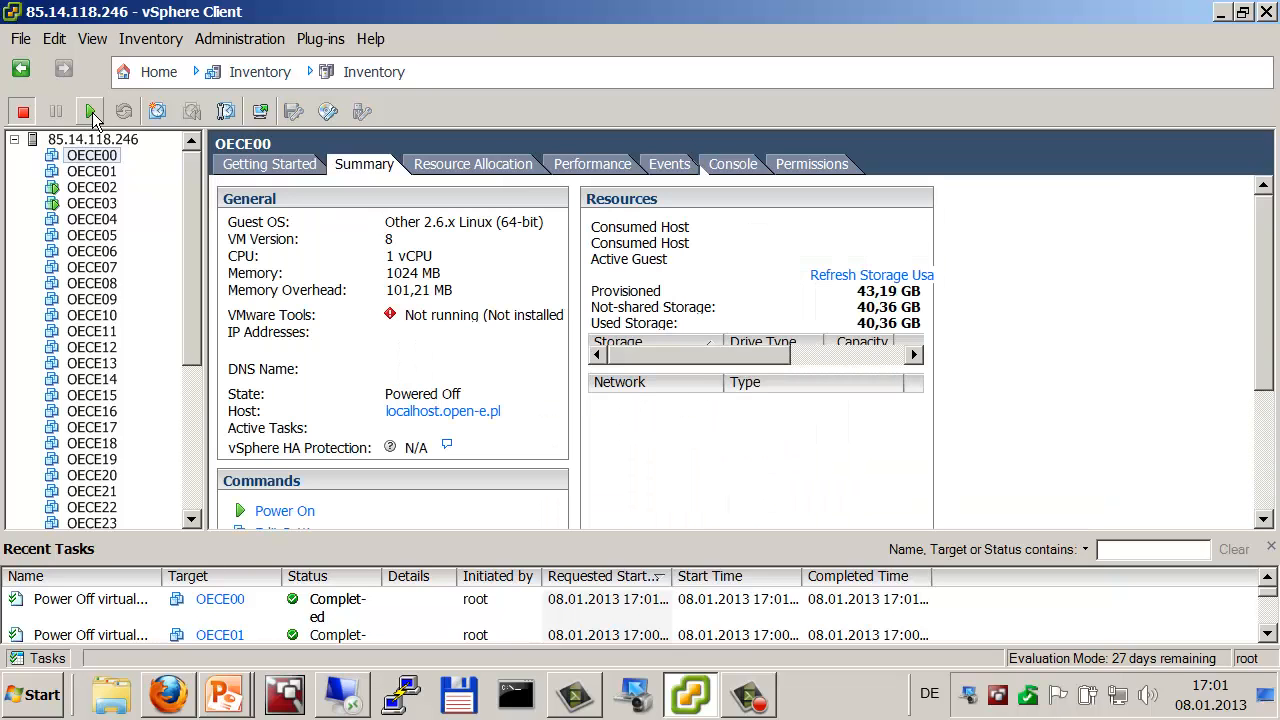
pyautogui.click(92, 110)
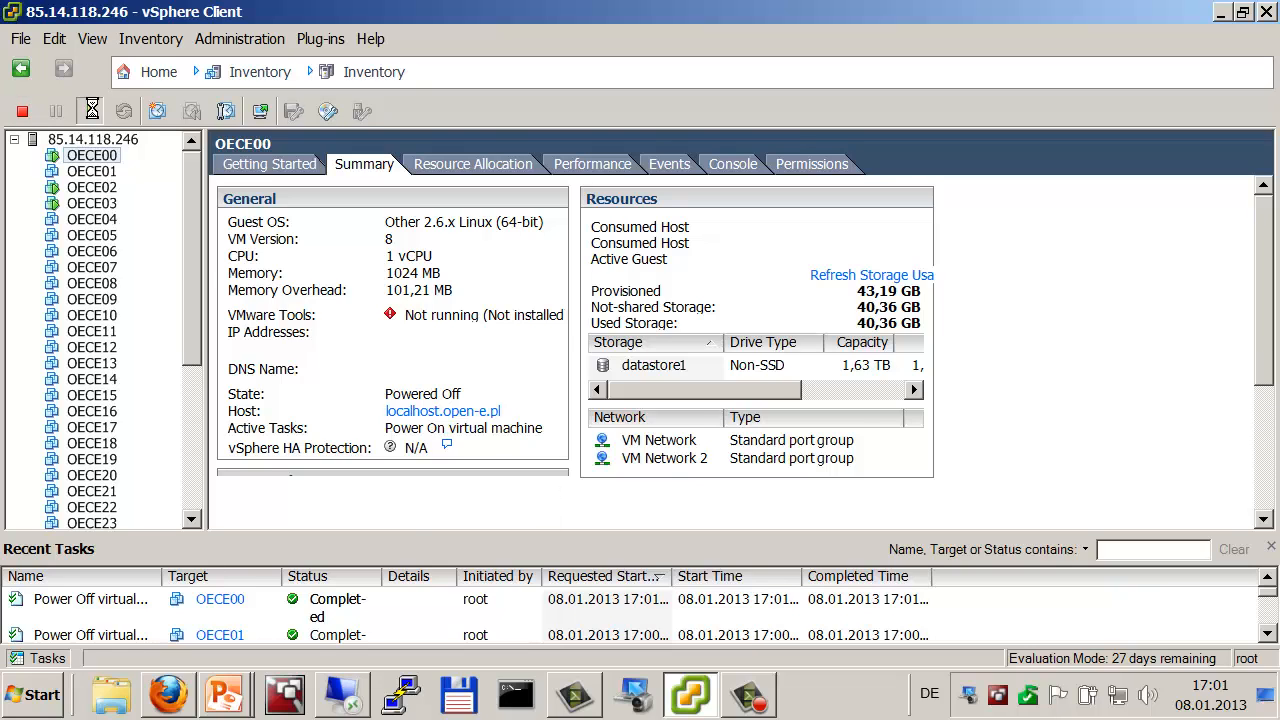
pyautogui.click(76, 170)
pyautogui.click(91, 110)
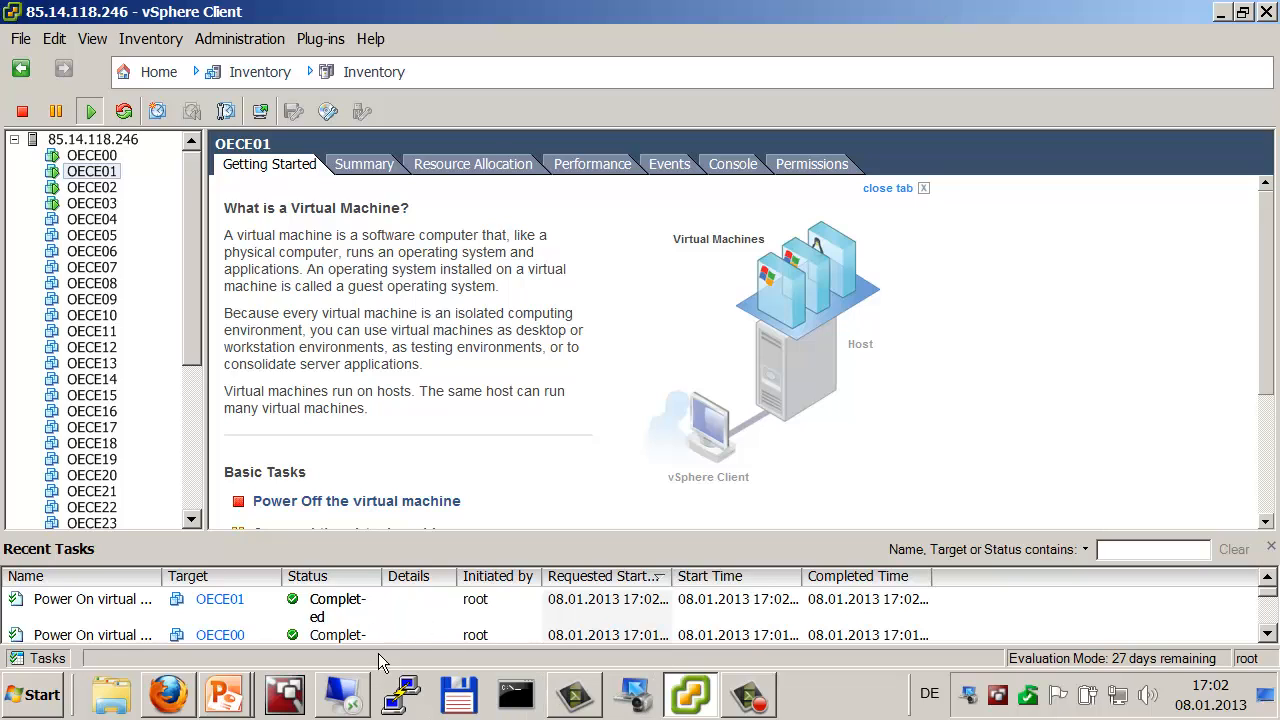
pyautogui.click(350, 703)
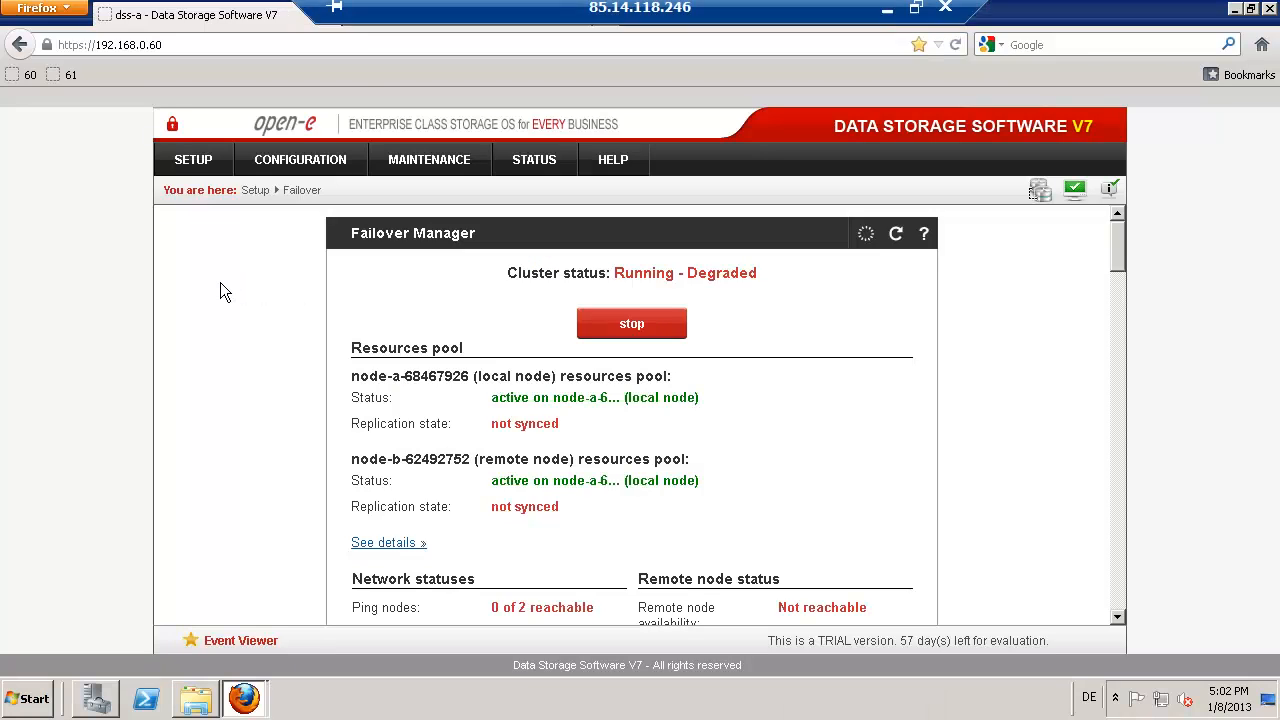
# Step: Reload the dss-a page, switch to vSphere Client and view the console of virtual machine OECE00 to follow its startup
pyautogui.click(957, 45)
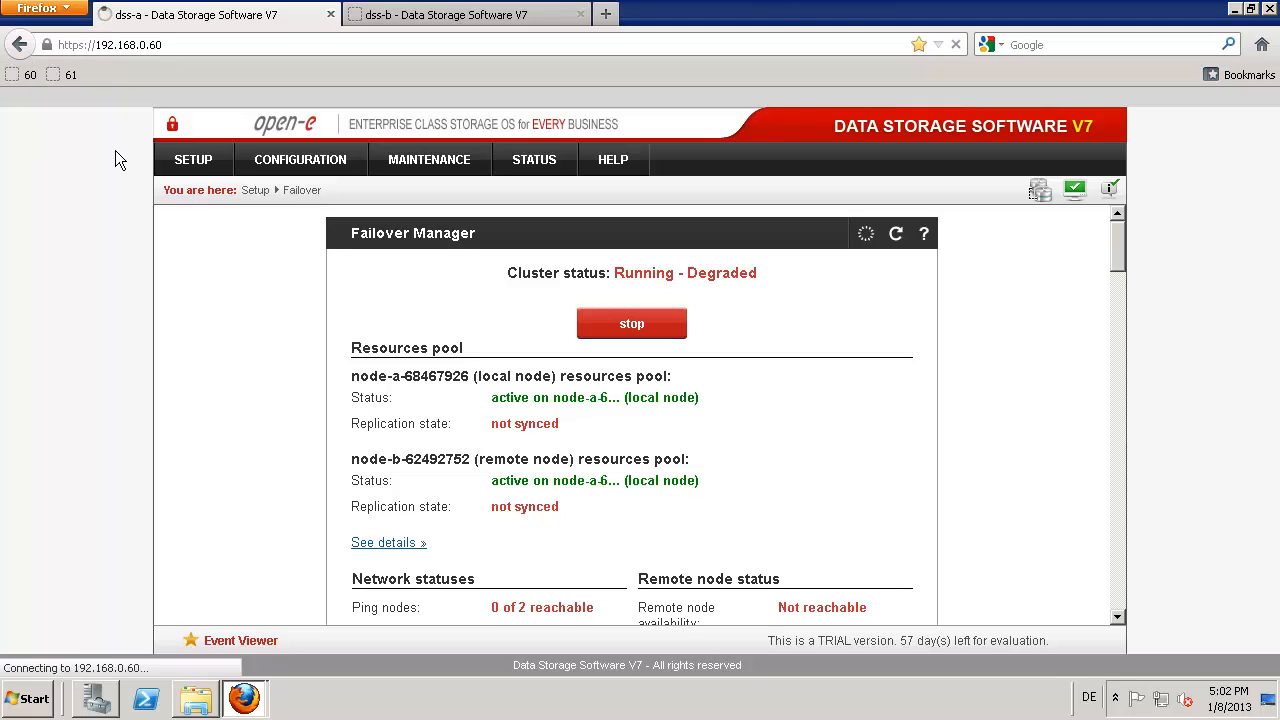
pyautogui.moveTo(782, 5)
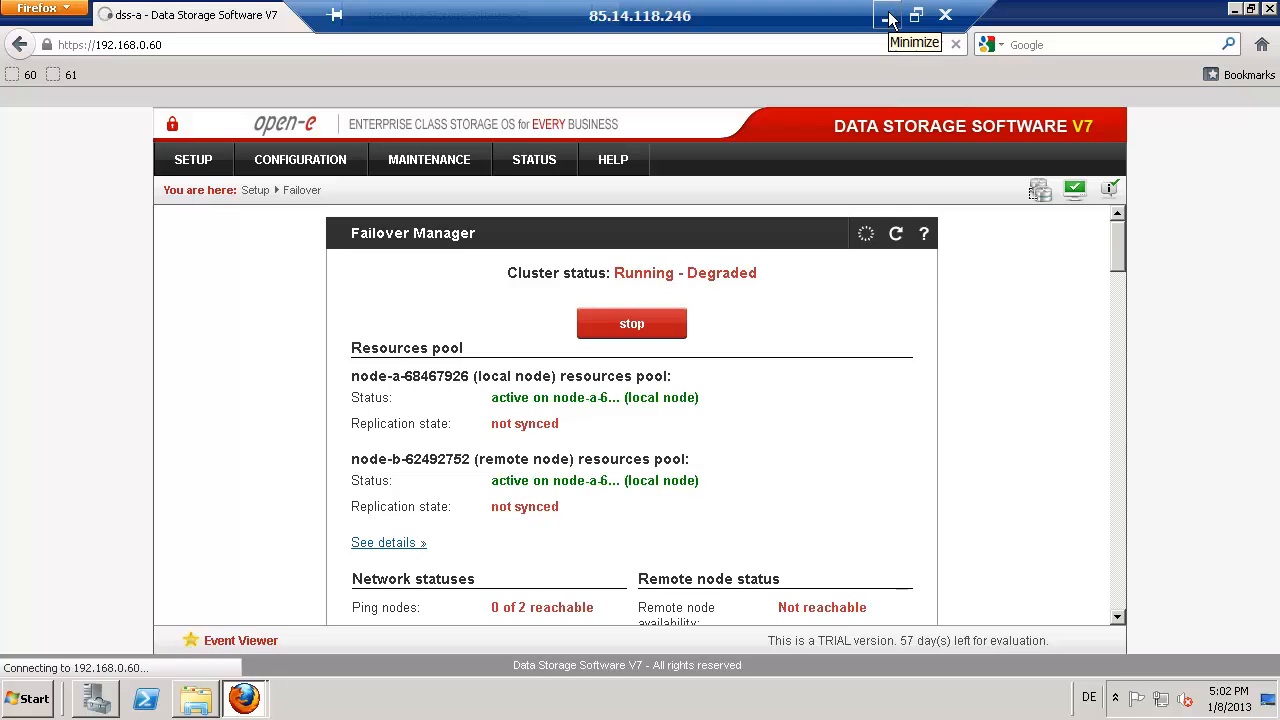
pyautogui.click(888, 16)
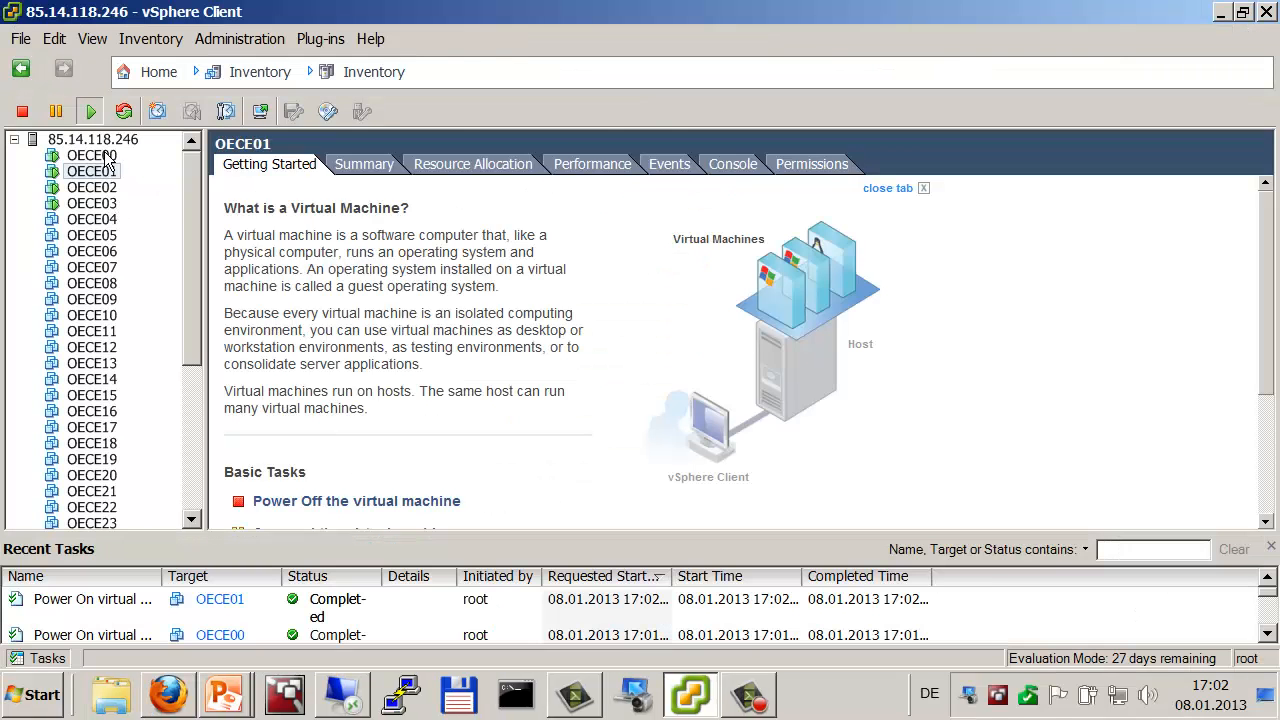
pyautogui.click(100, 156)
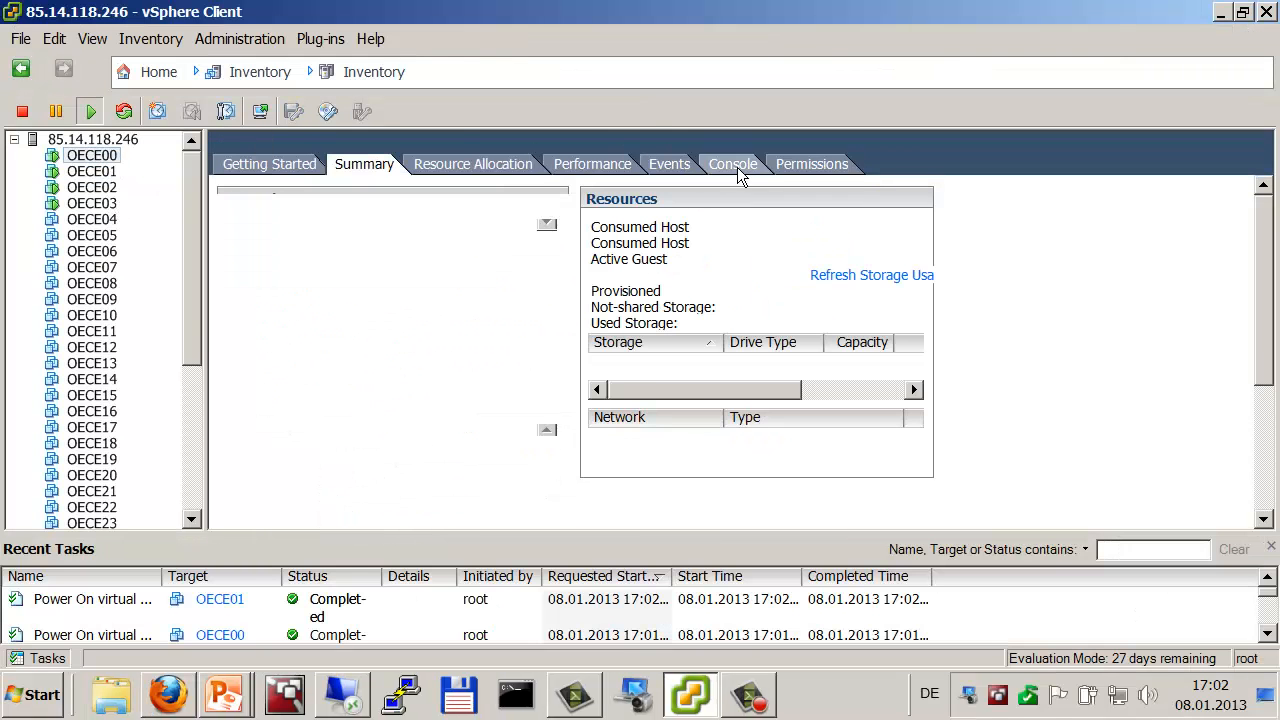
pyautogui.click(735, 166)
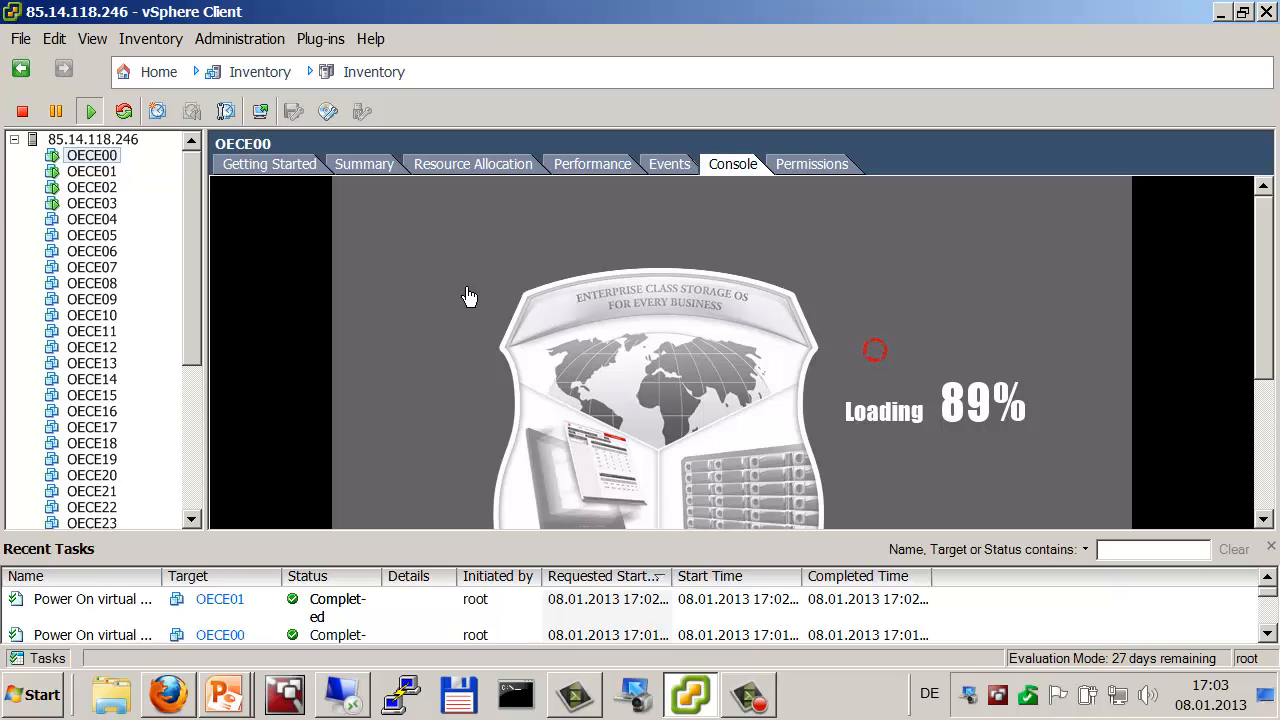
# Step: Release the cursor from the OECE00 console and view the console of virtual machine OECE01
pyautogui.hotkey('ctrl', 'alt')
pyautogui.click(92, 172)
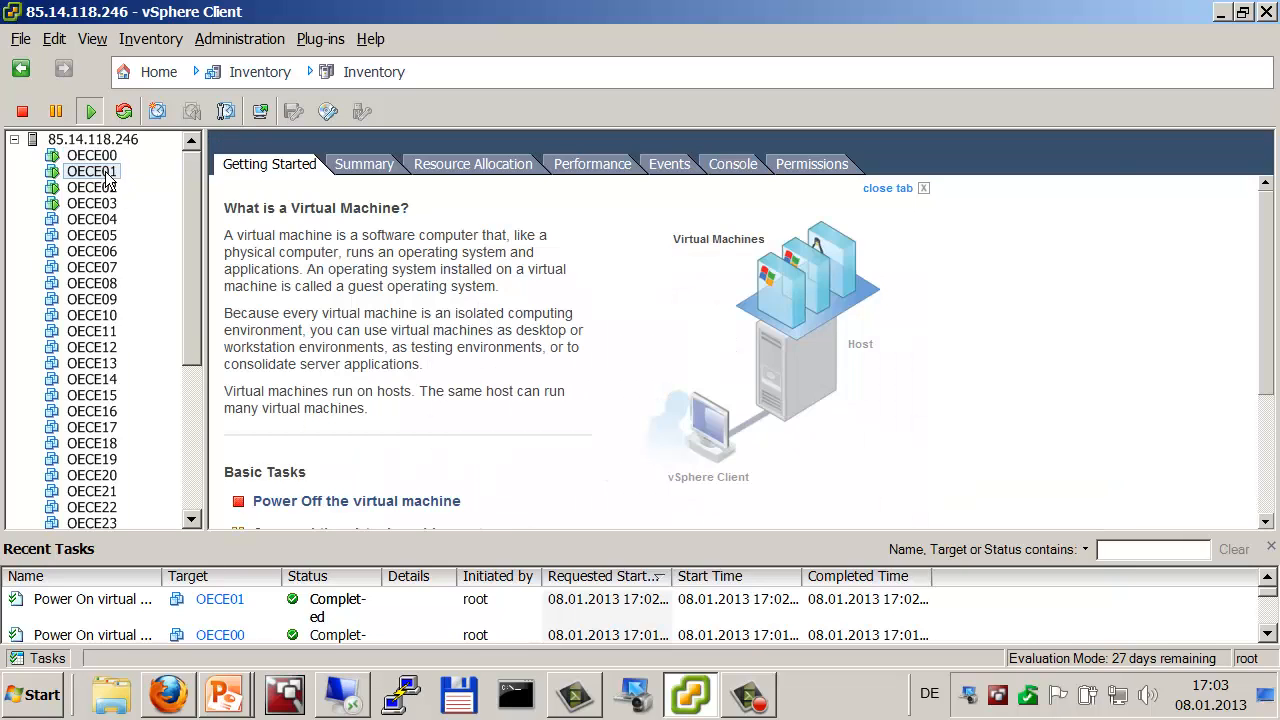
pyautogui.click(727, 165)
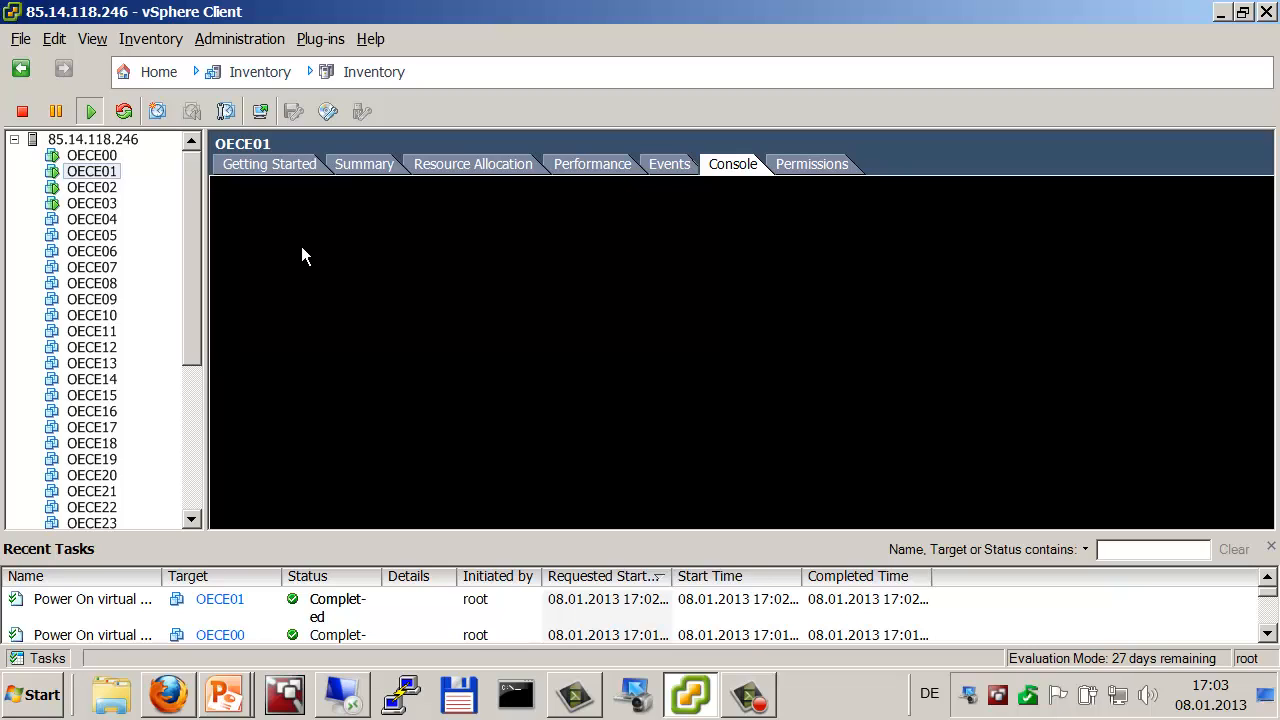
# Step: Check the startup of OECE00 in its console and in a separate console window, closing that window and the connection notice
pyautogui.hotkey('alt', 'Tab')
pyautogui.click(90, 157)
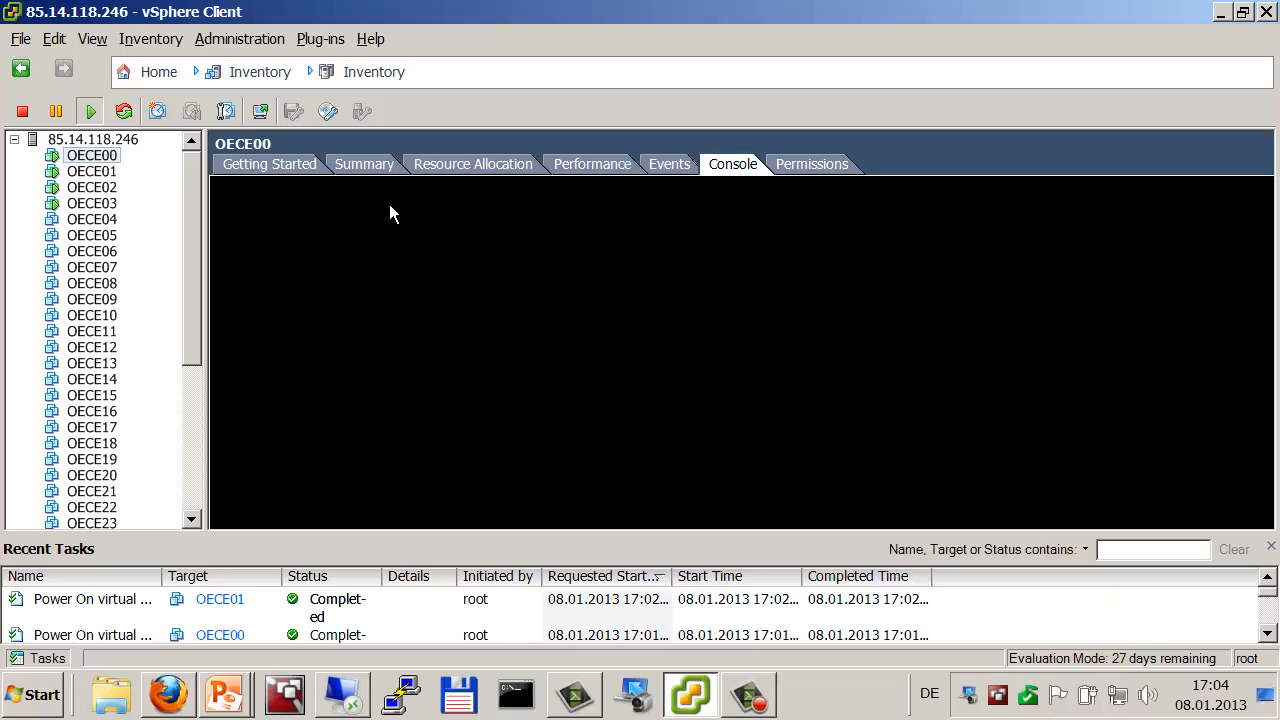
pyautogui.click(262, 112)
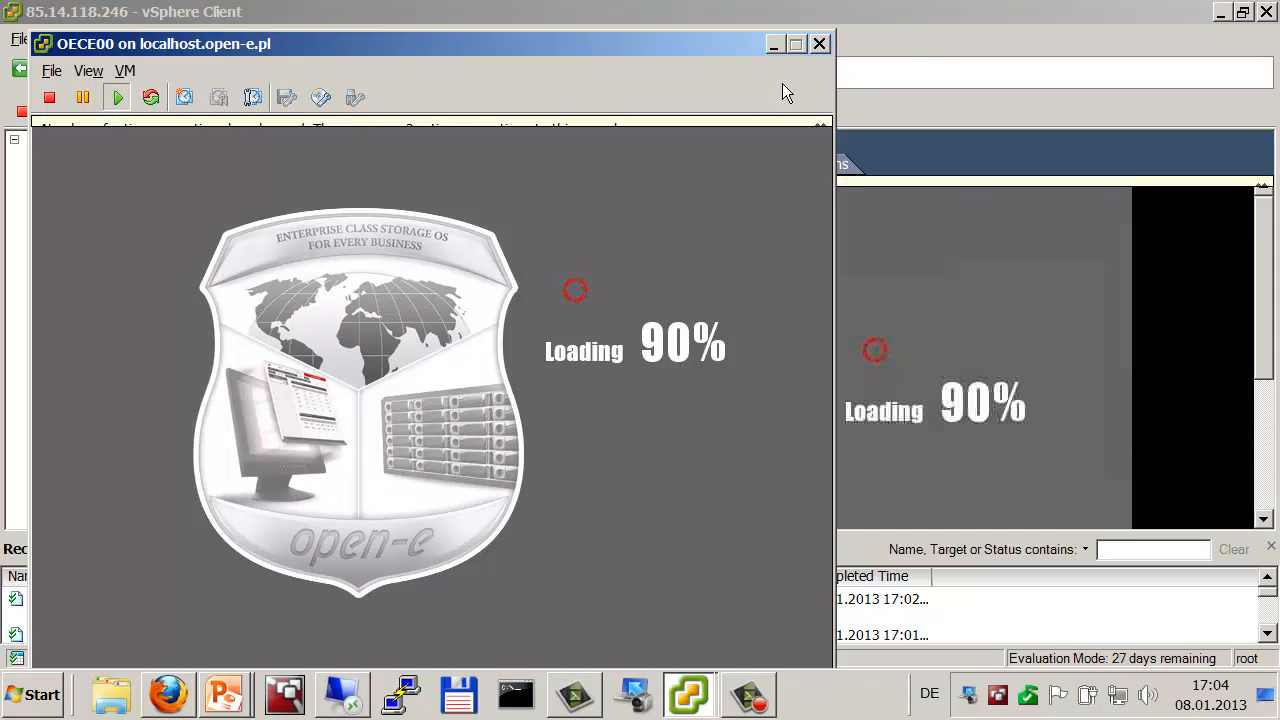
pyautogui.click(820, 44)
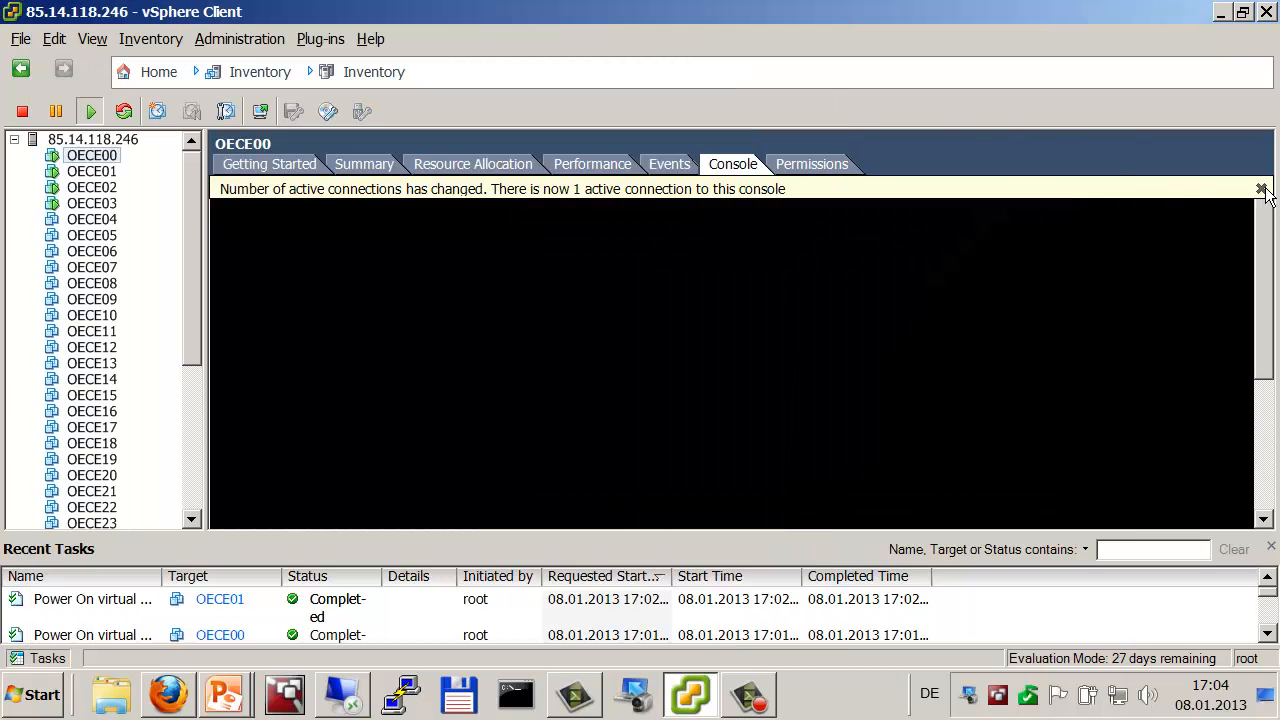
pyautogui.click(1261, 188)
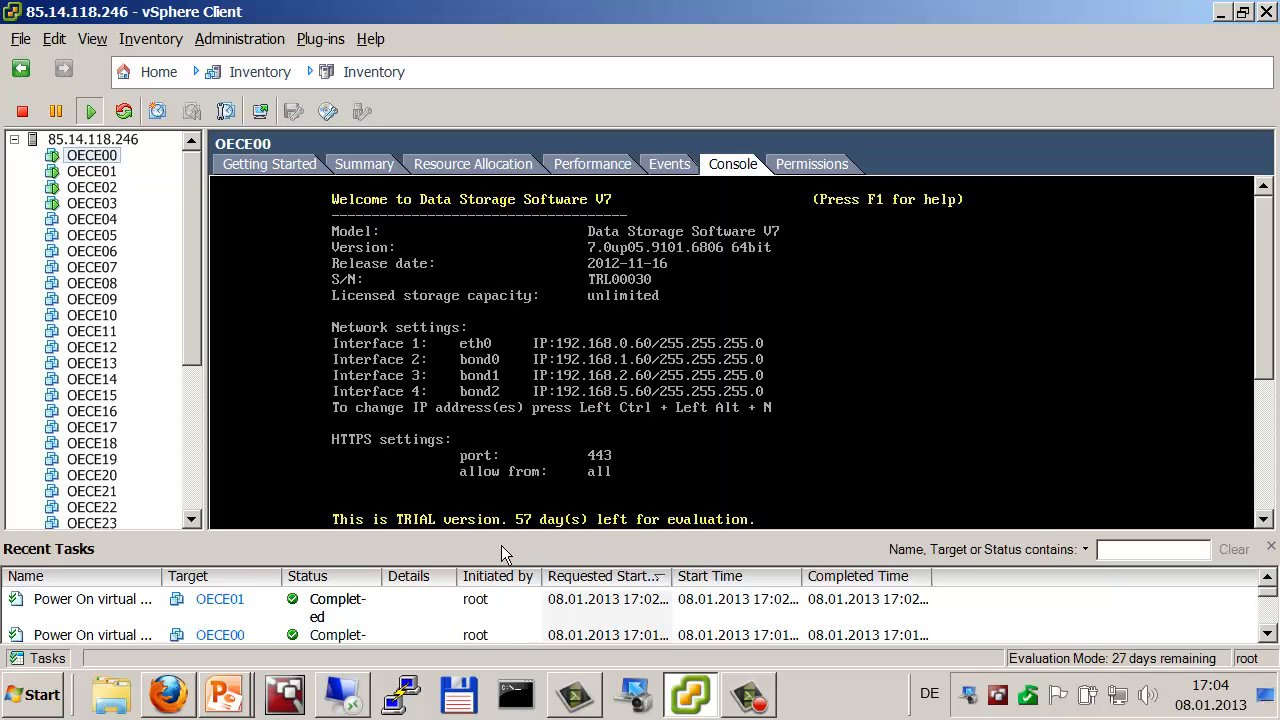
# Step: Return to the remote desktop session, reload 192.168.0.60 and confirm a security exception for its untrusted certificate
pyautogui.click(340, 703)
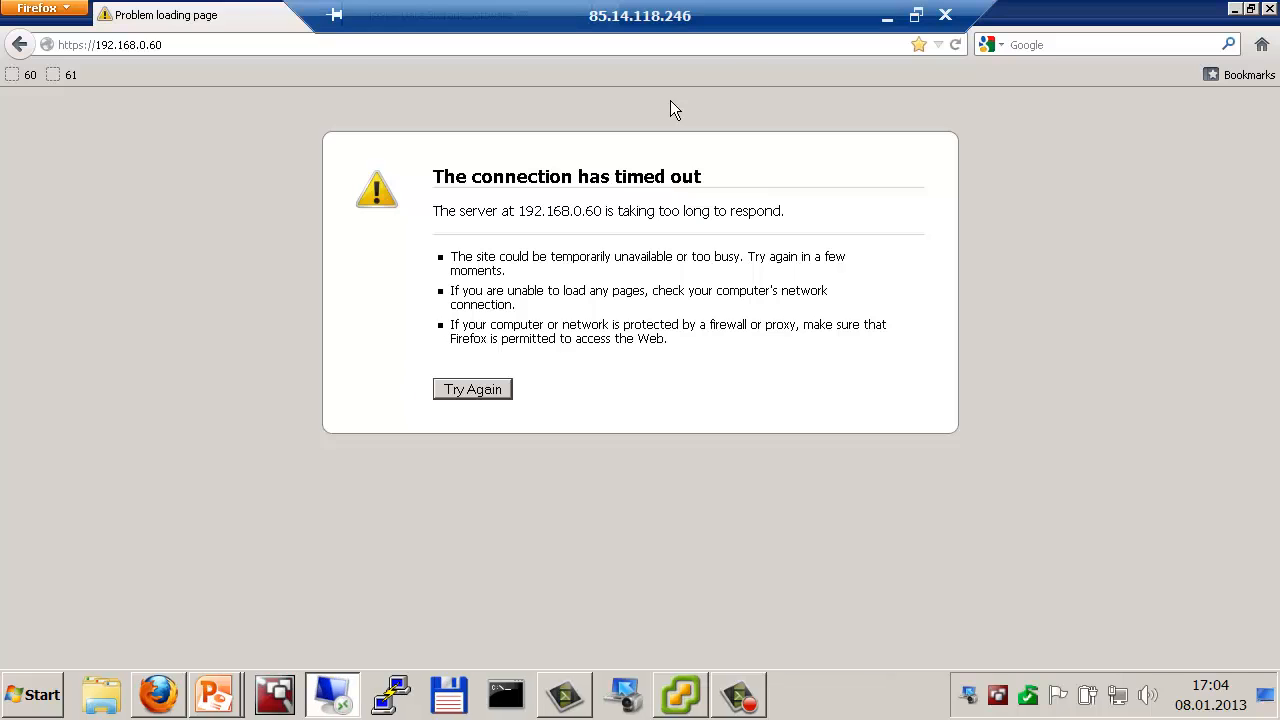
pyautogui.click(957, 46)
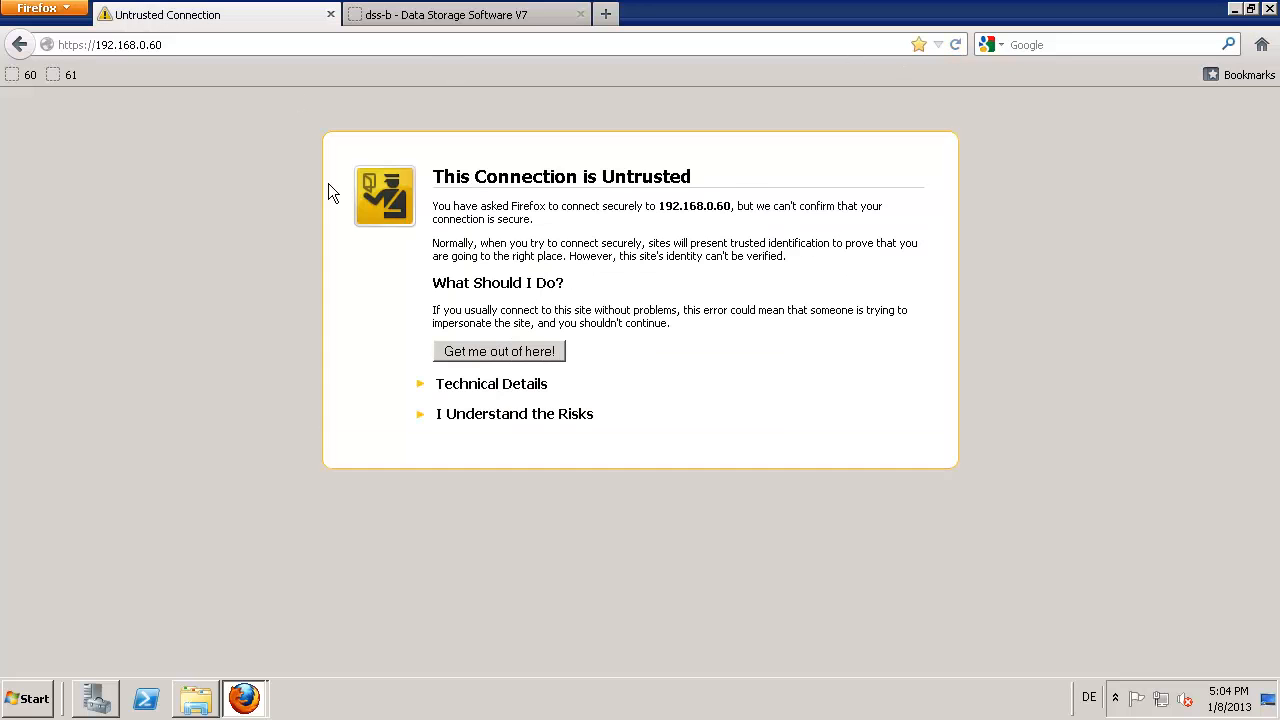
pyautogui.click(486, 416)
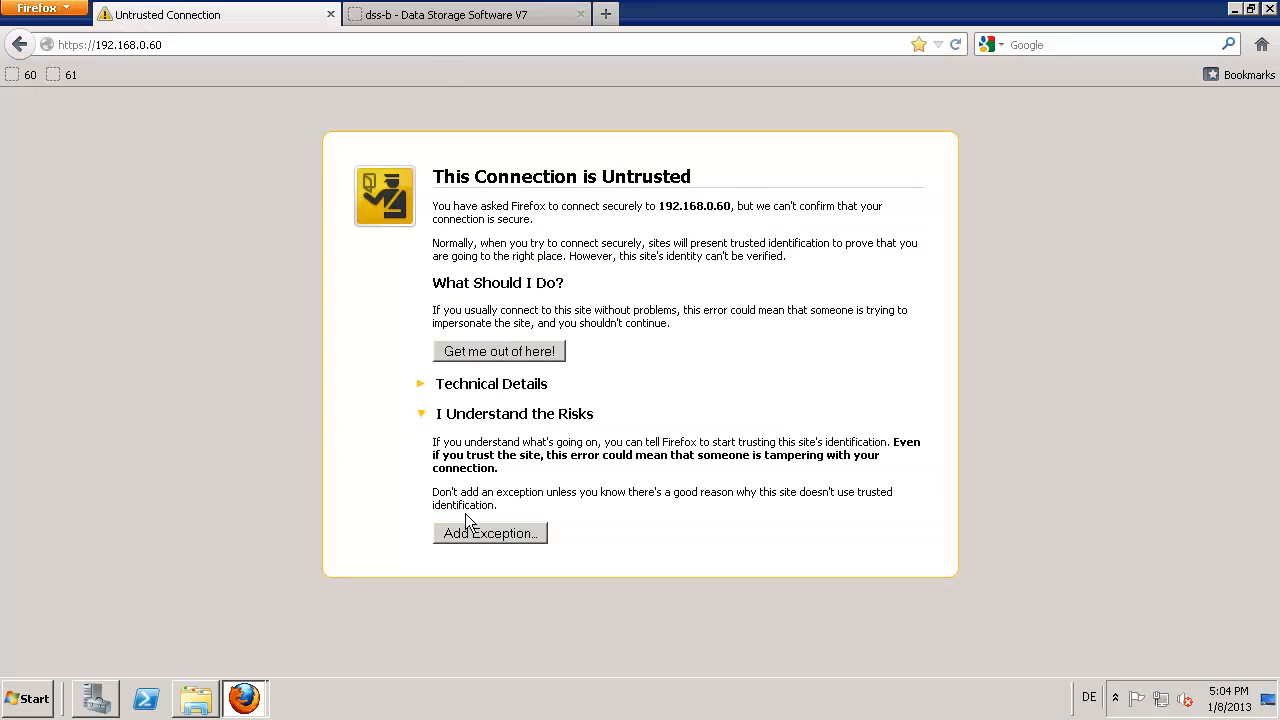
pyautogui.click(472, 538)
pyautogui.click(681, 567)
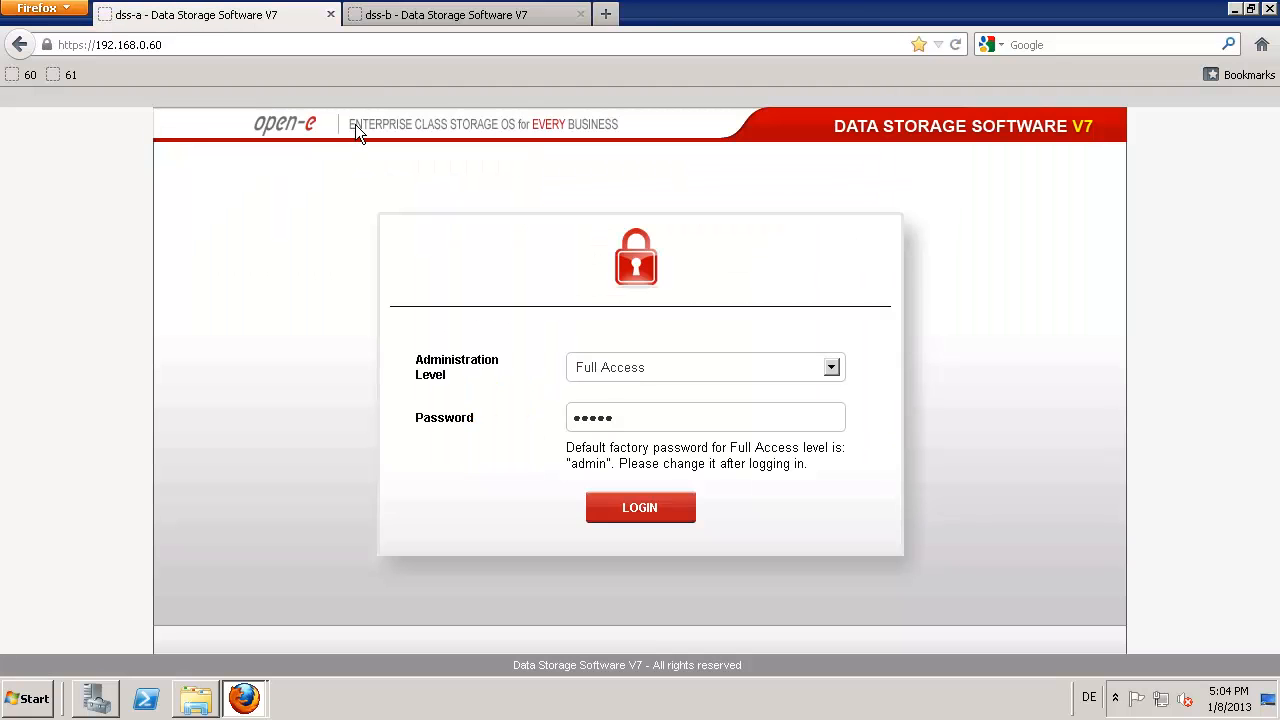
# Step: Log in to dss-a with Full Access and acknowledge the trial version warning
pyautogui.click(610, 508)
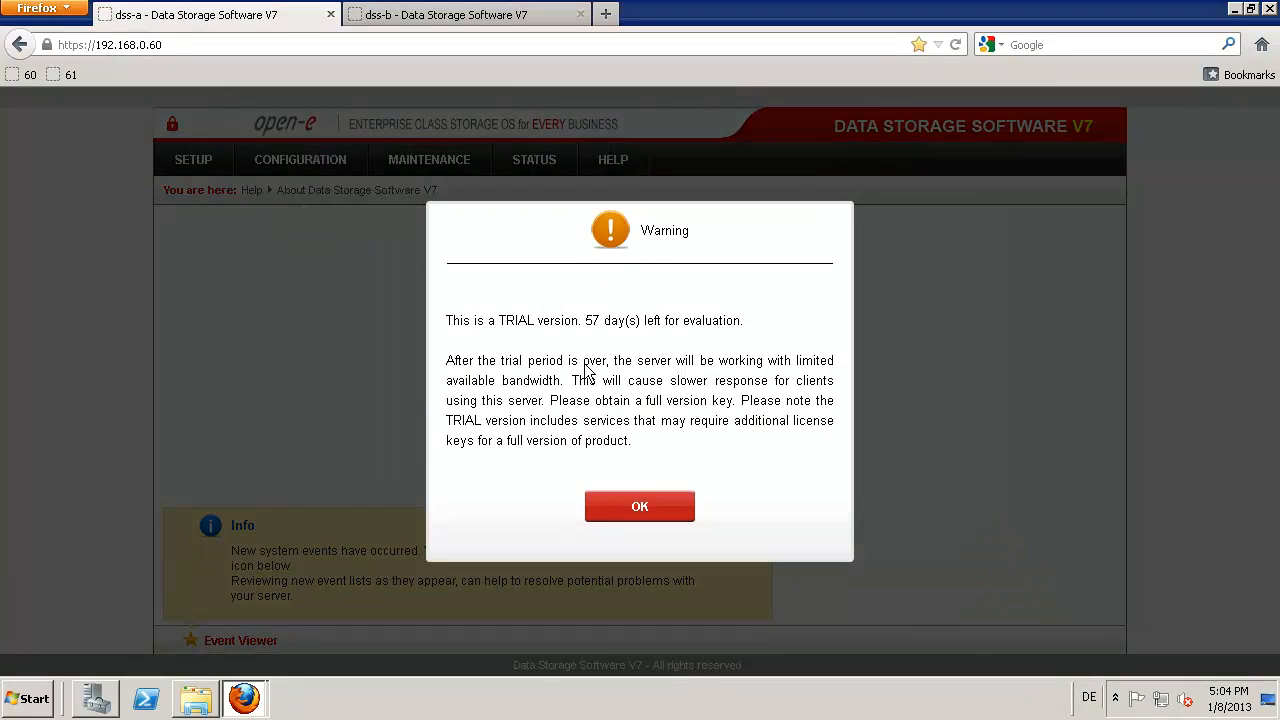
pyautogui.click(643, 498)
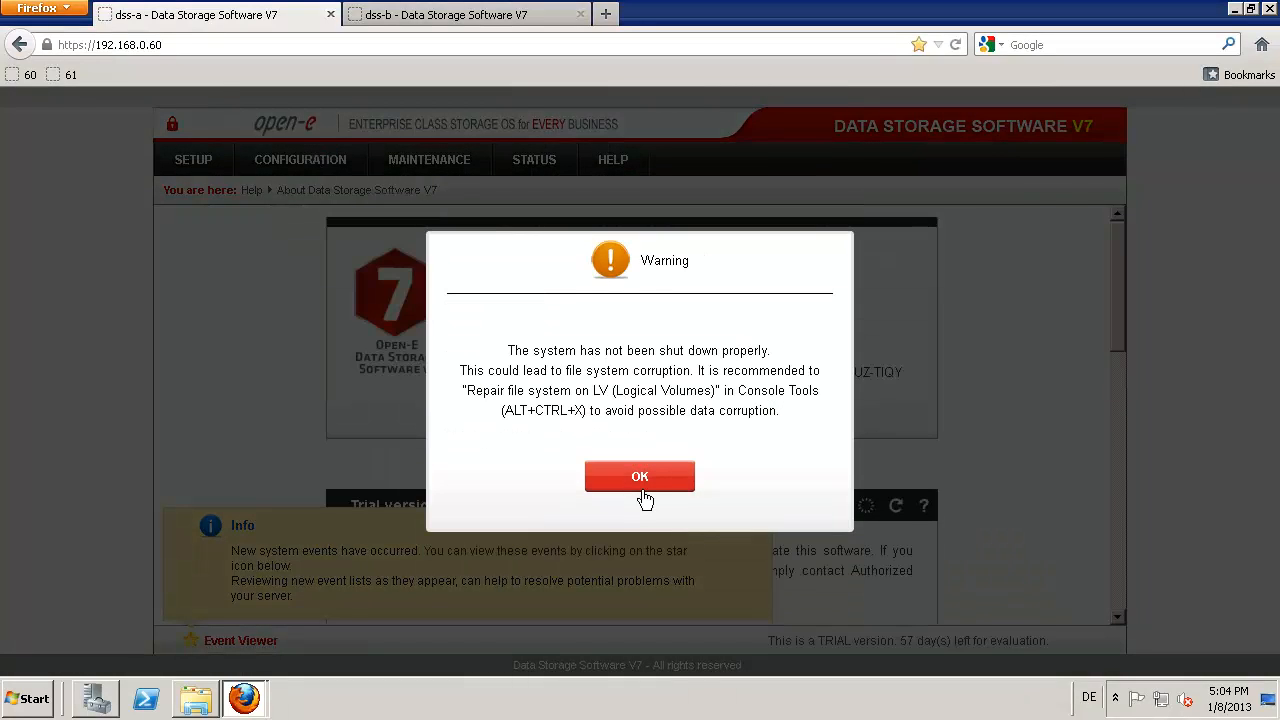
# Step: Dismiss the improper-shutdown warning on dss-a and open its volume replication settings
pyautogui.click(643, 478)
pyautogui.moveTo(296, 168)
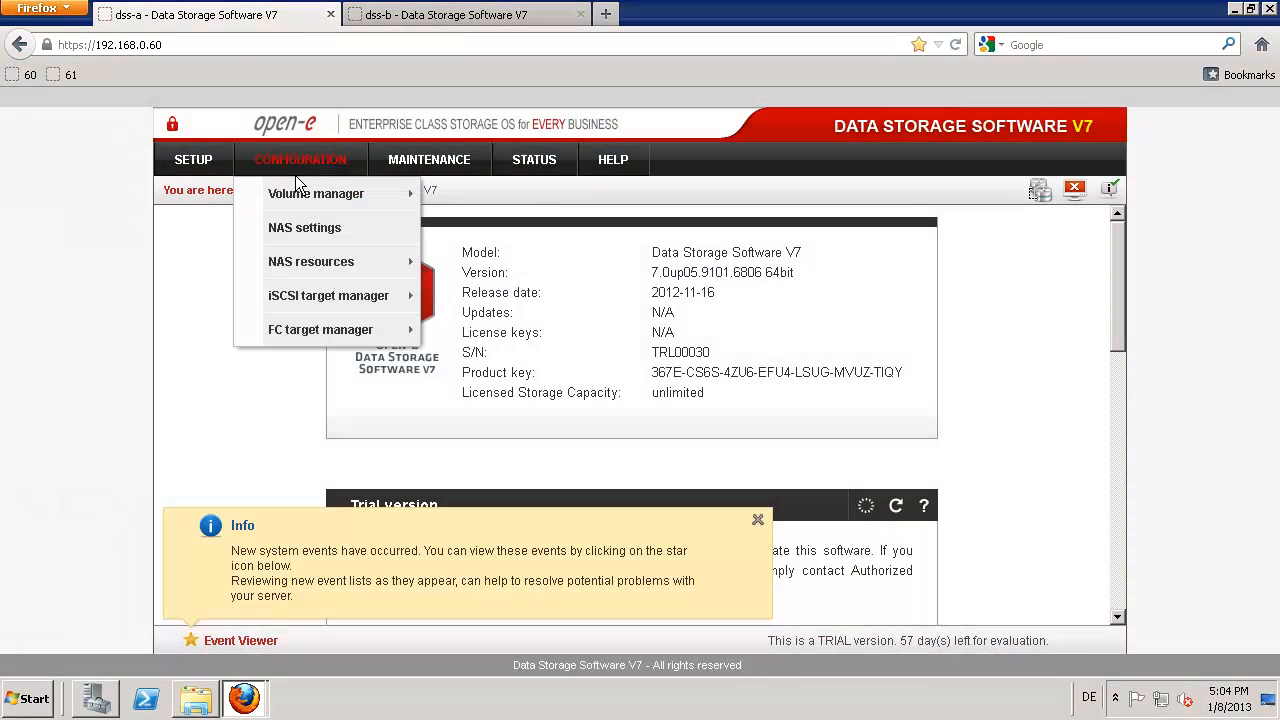
pyautogui.moveTo(356, 195)
pyautogui.click(482, 222)
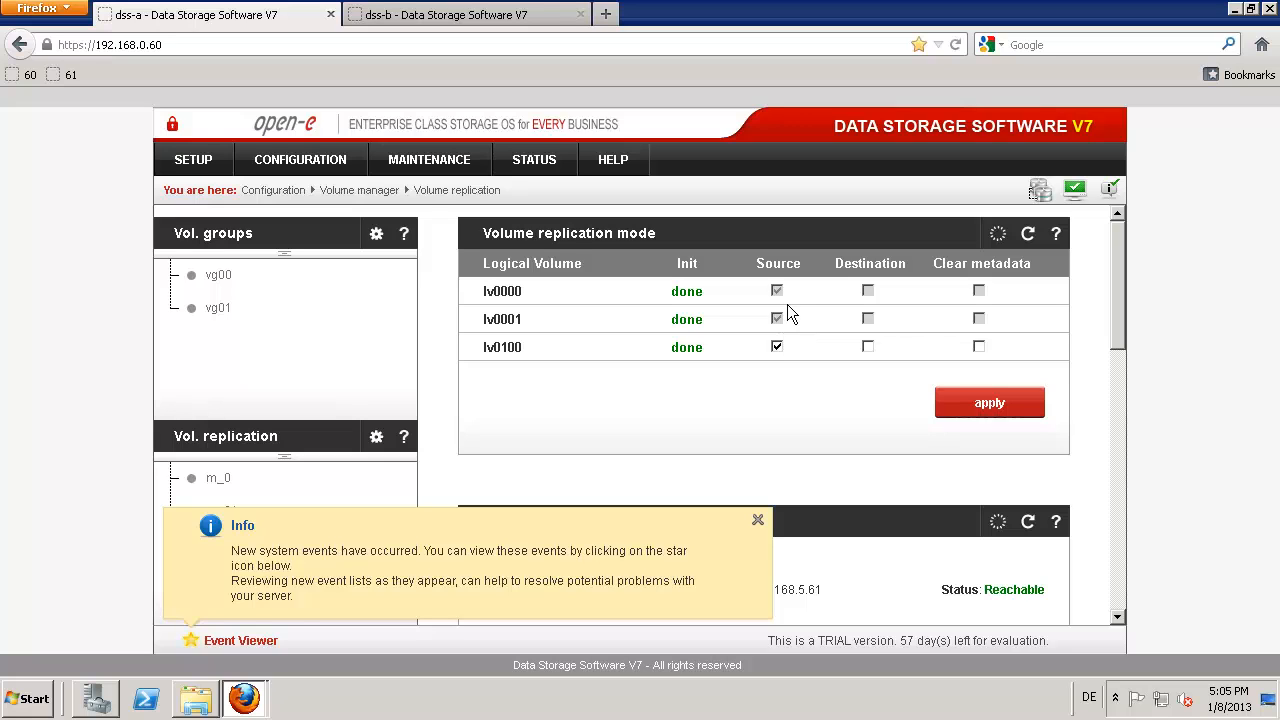
pyautogui.click(453, 19)
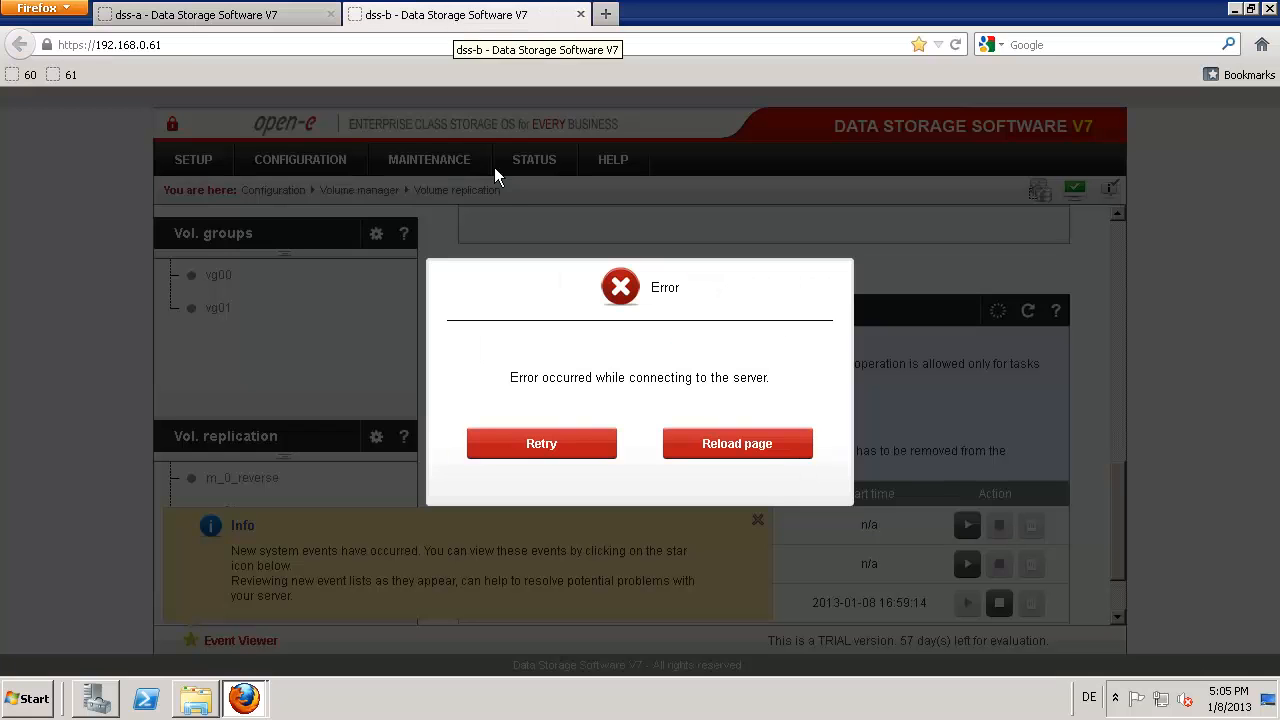
pyautogui.click(955, 44)
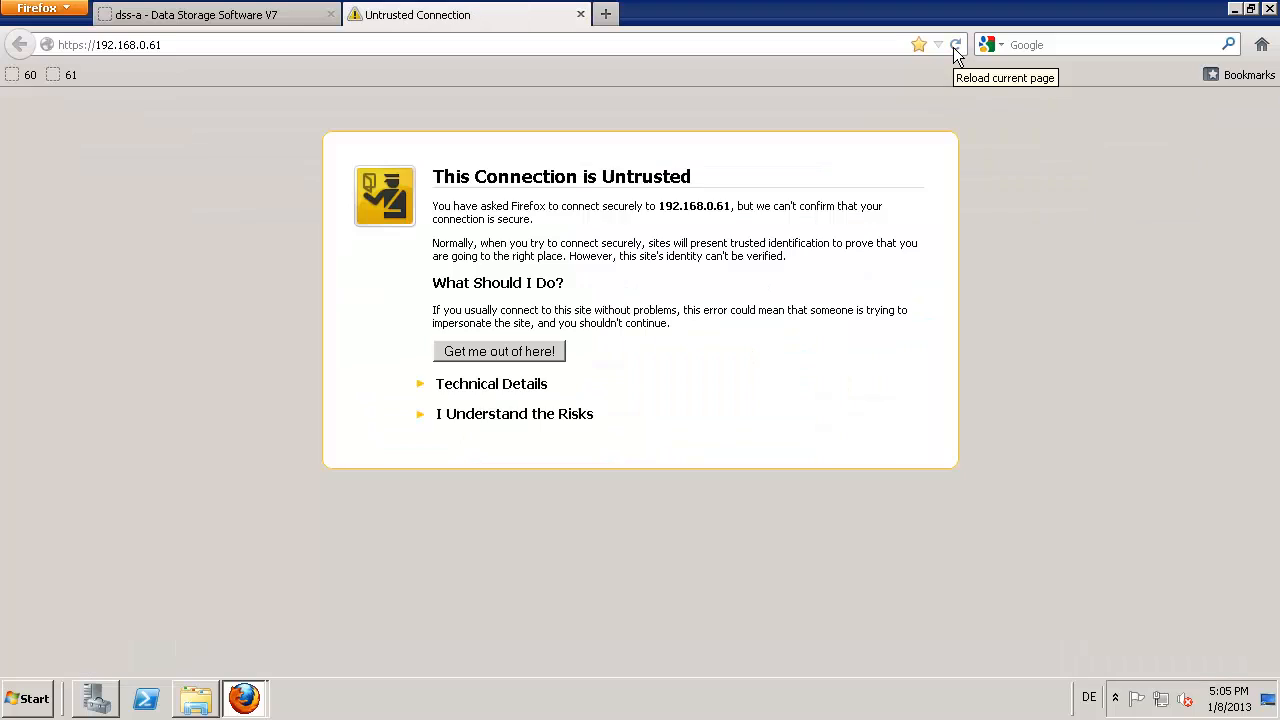
pyautogui.click(505, 414)
pyautogui.click(484, 532)
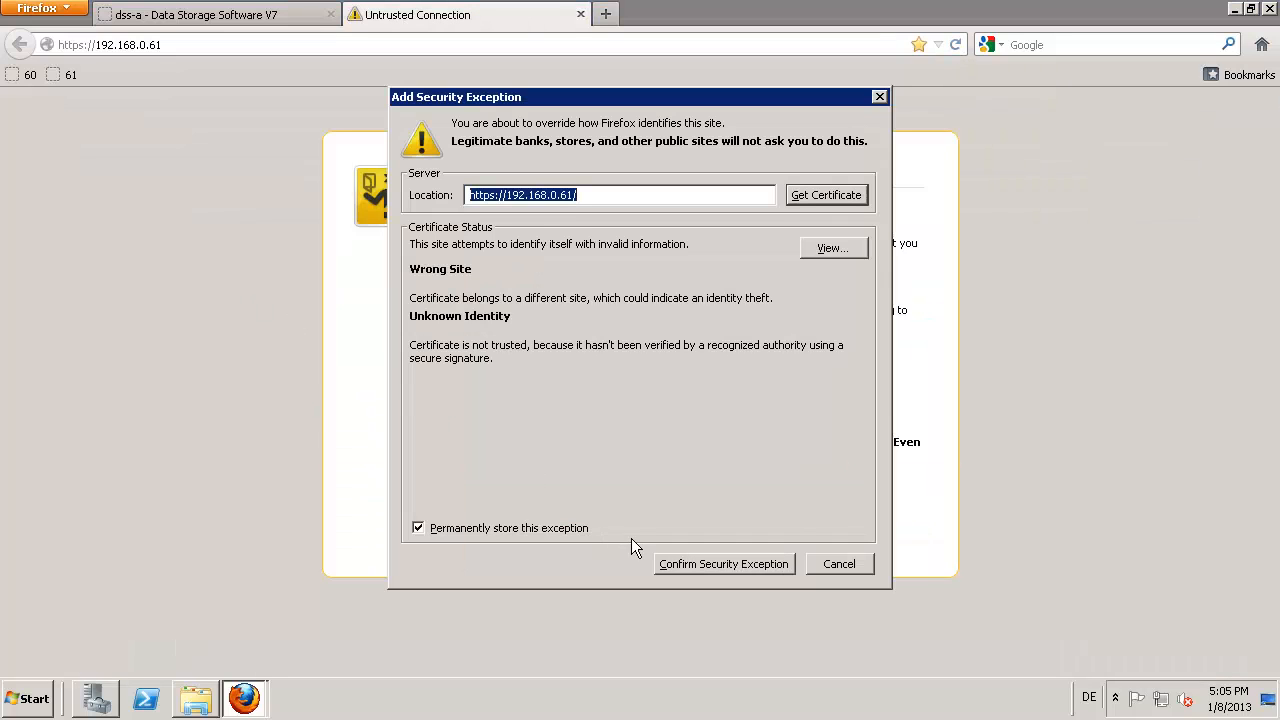
pyautogui.click(688, 563)
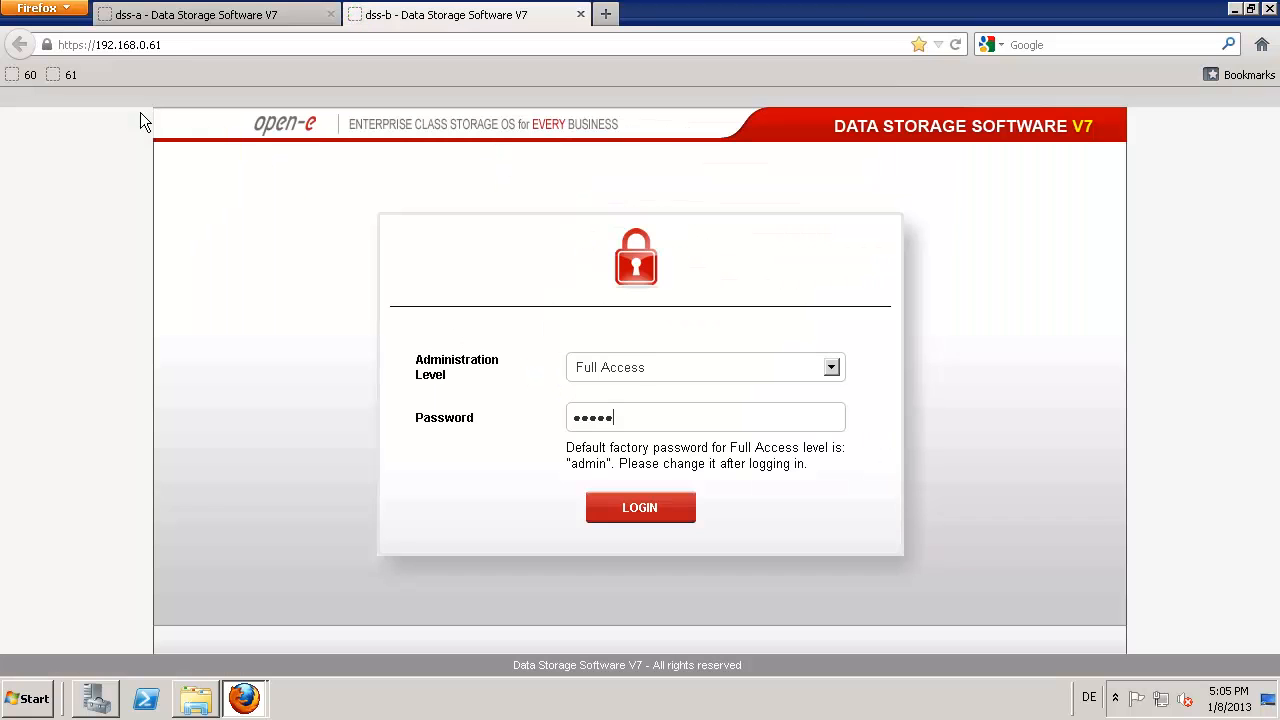
# Step: Log in to dss-b at the Full Access administration level and dismiss the startup warnings
pyautogui.click(637, 510)
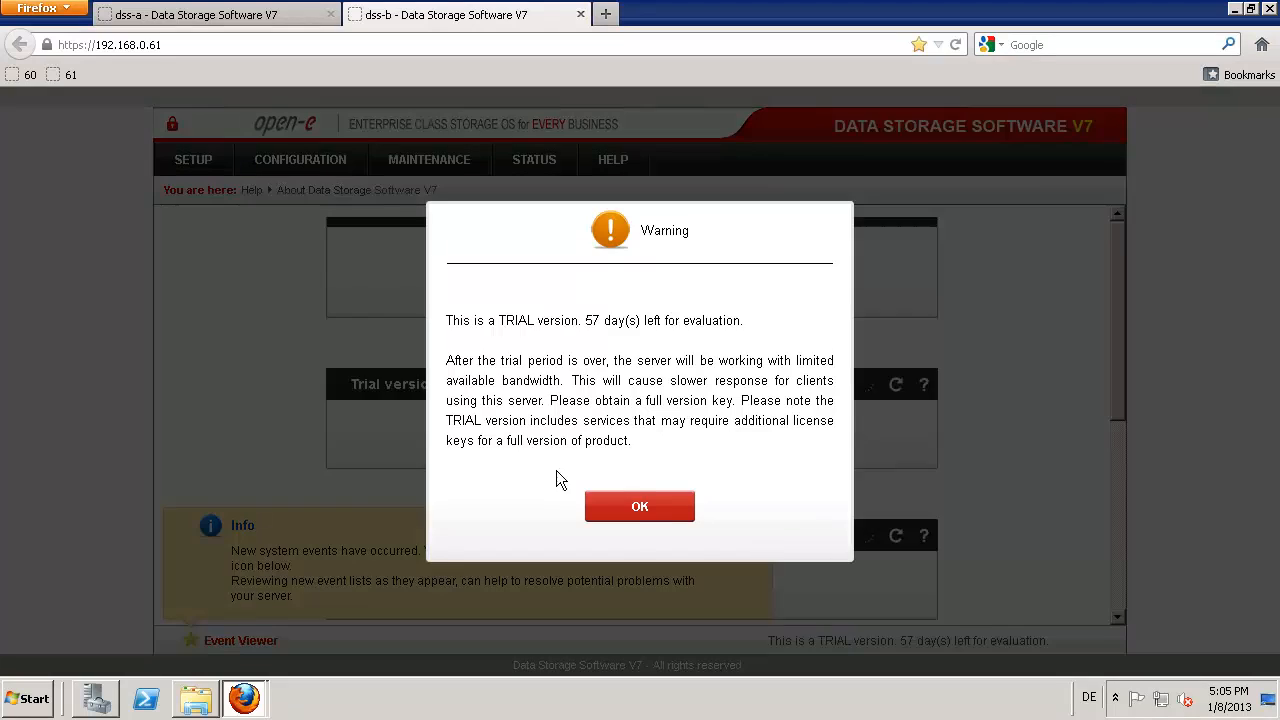
pyautogui.click(642, 502)
pyautogui.click(642, 478)
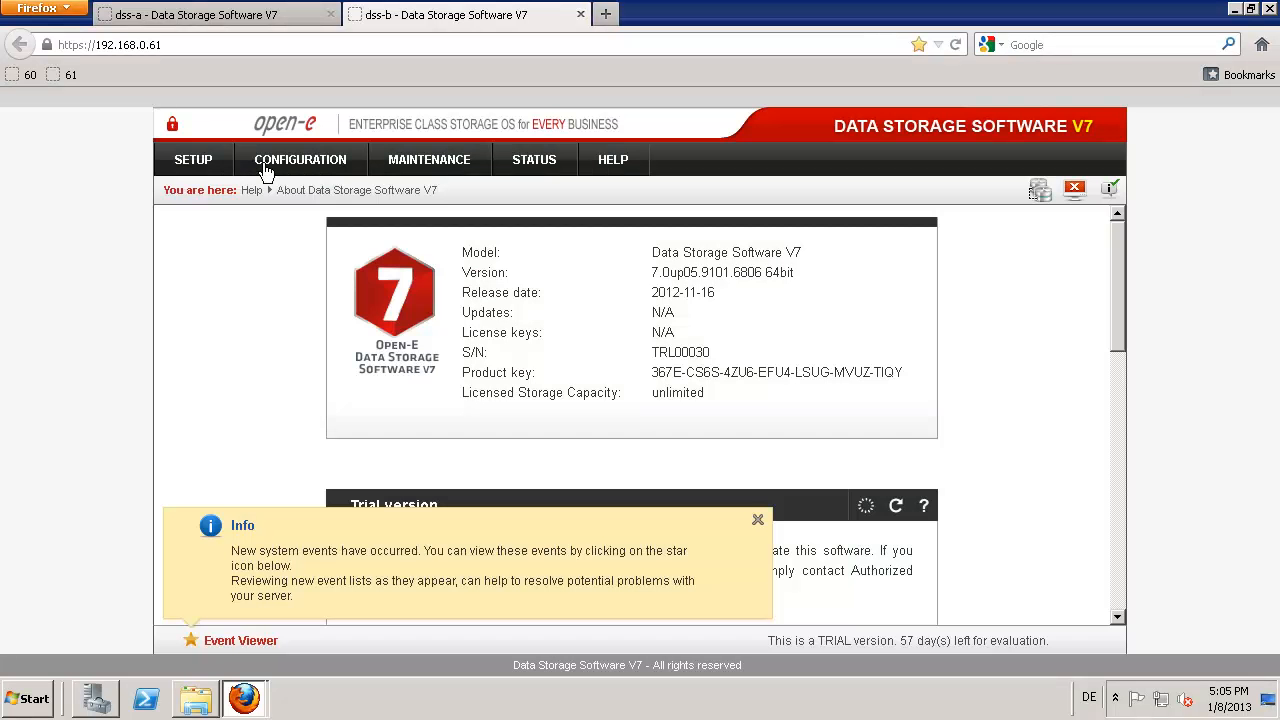
# Step: Open the volume replication settings on dss-b to check each logical volume's replication mode
pyautogui.moveTo(265, 163)
pyautogui.moveTo(290, 195)
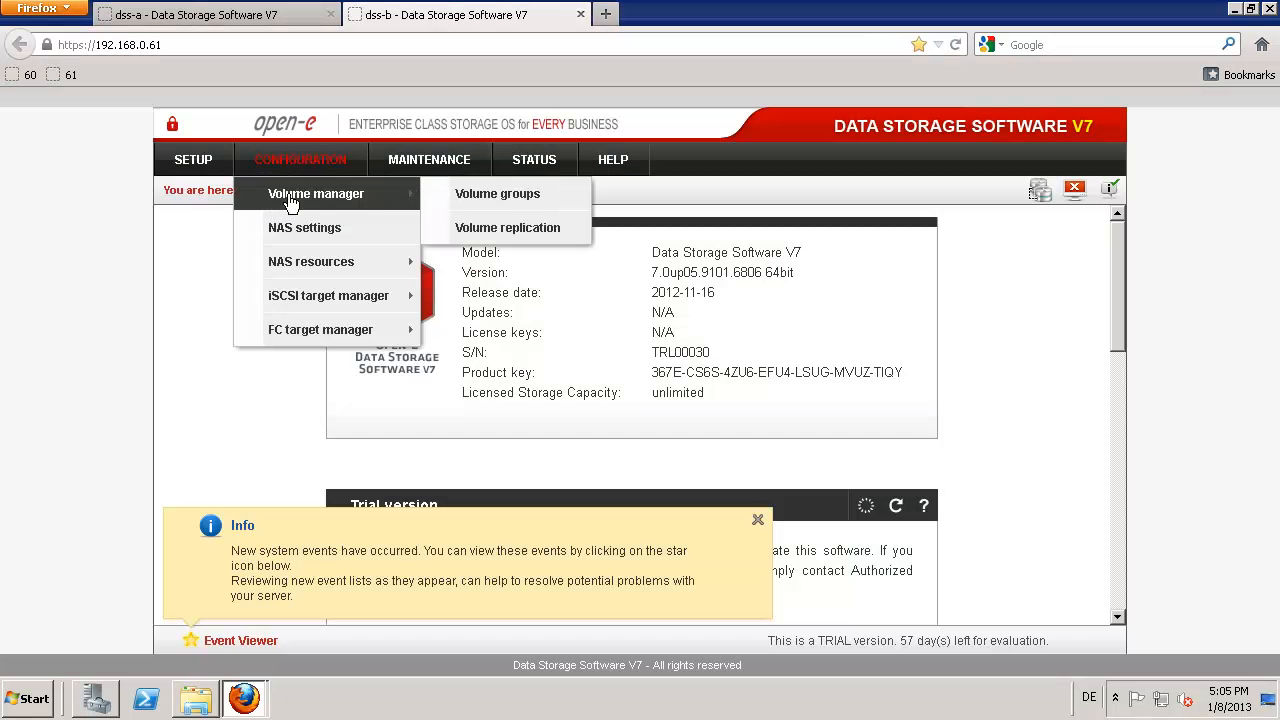
pyautogui.click(483, 228)
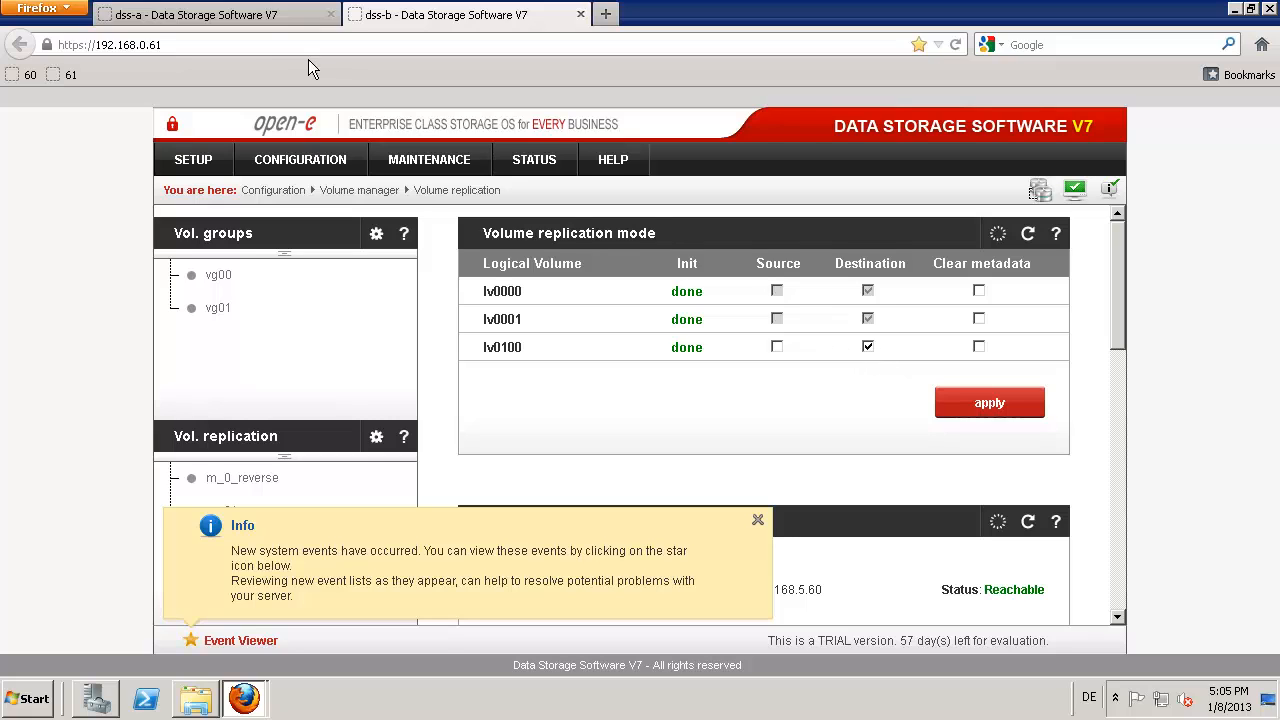
# Step: Review the volume replication modes and the replication tasks manager on dss-a, dismissing the new-events notice
pyautogui.click(224, 16)
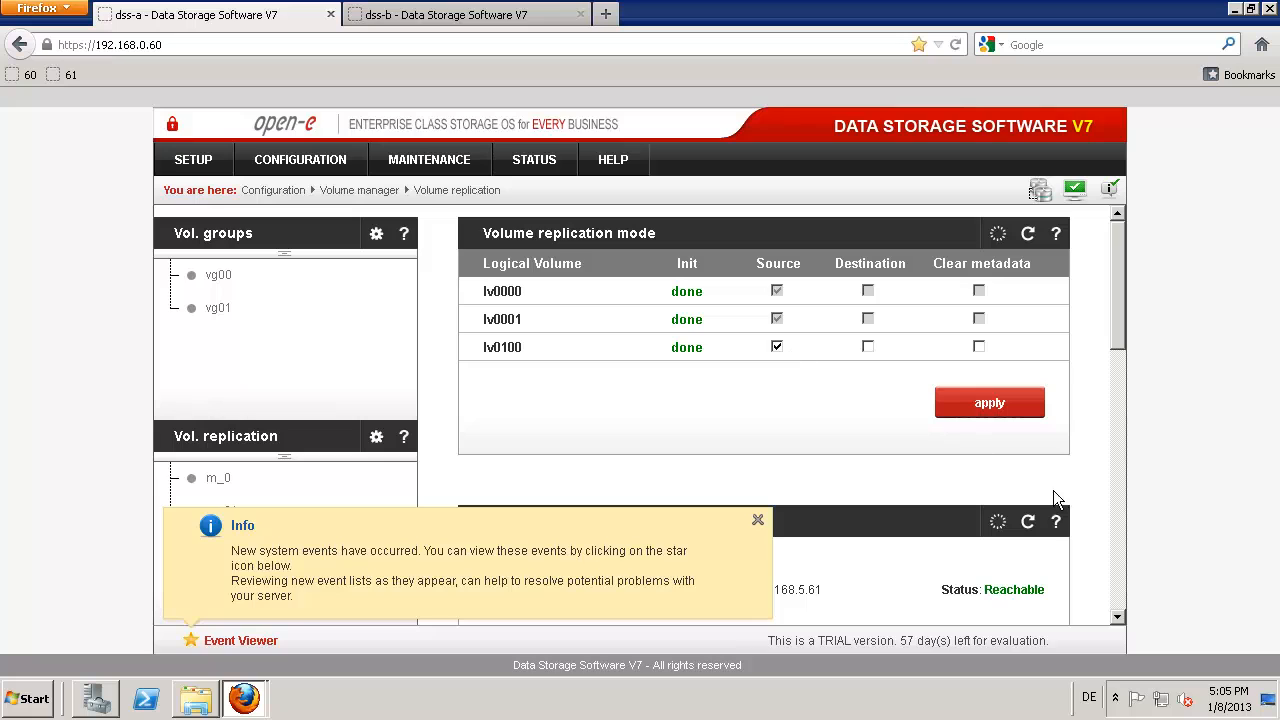
pyautogui.click(1120, 602)
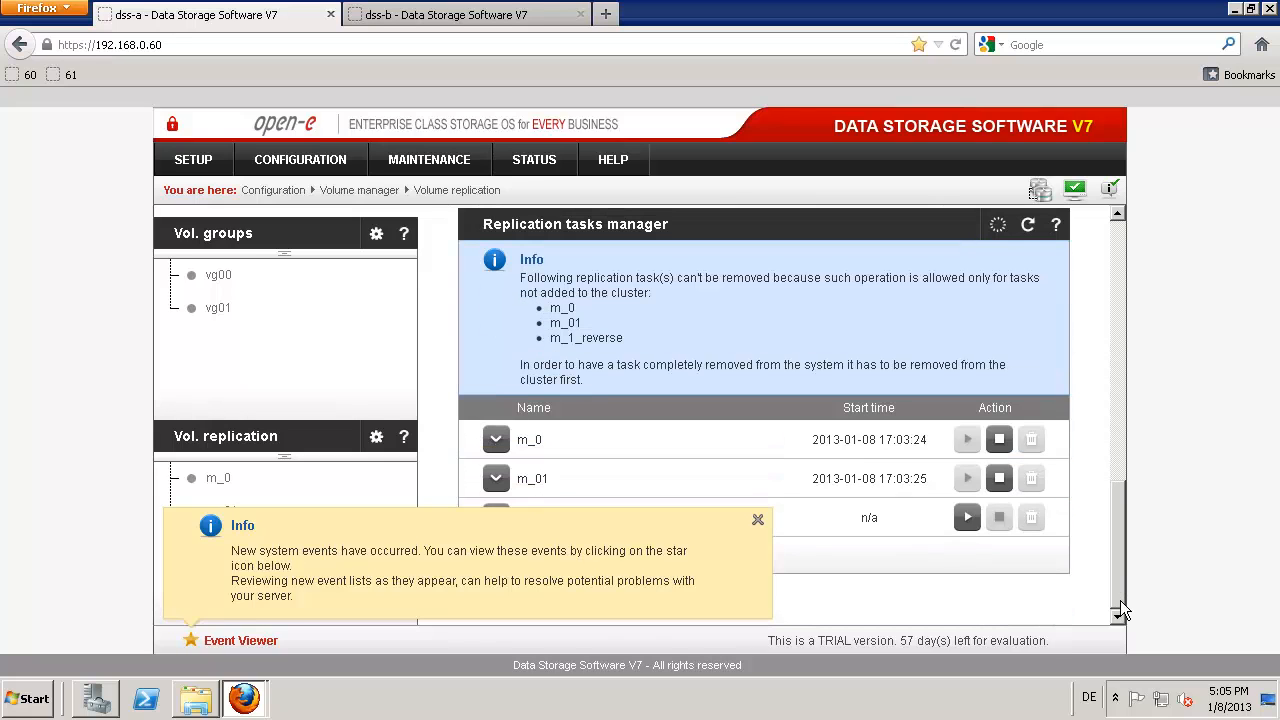
pyautogui.click(759, 520)
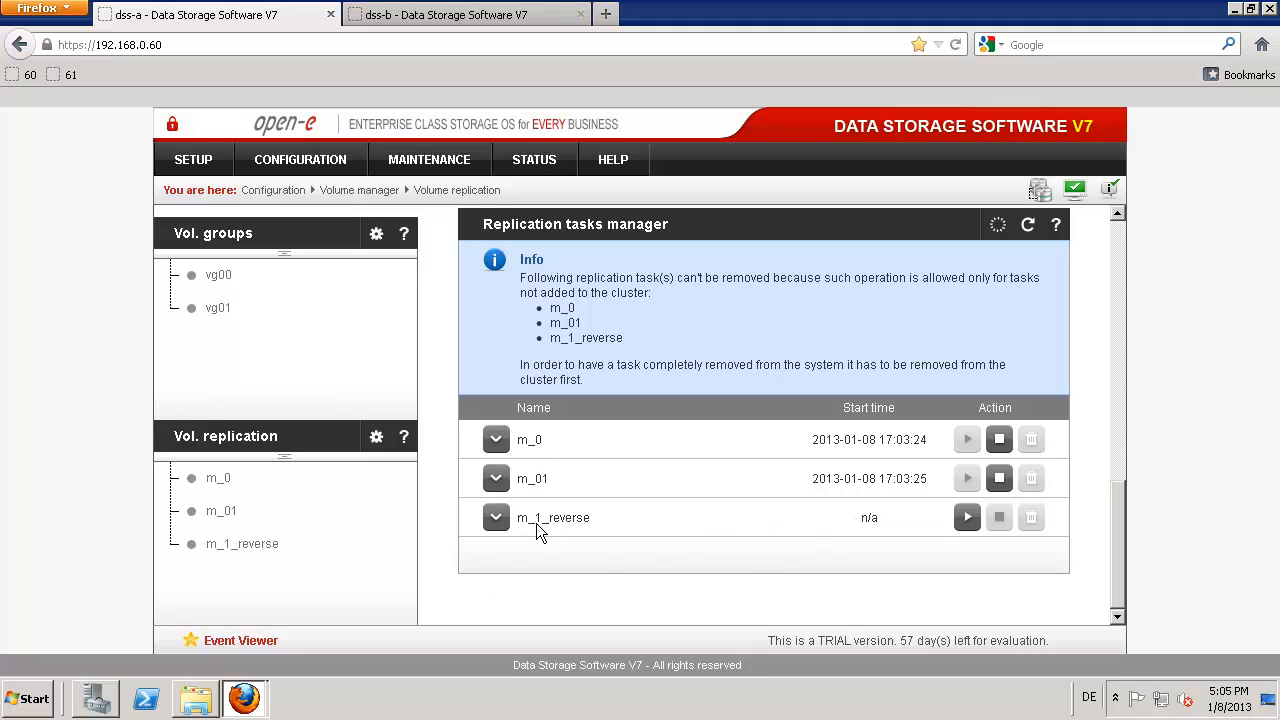
pyautogui.click(1121, 238)
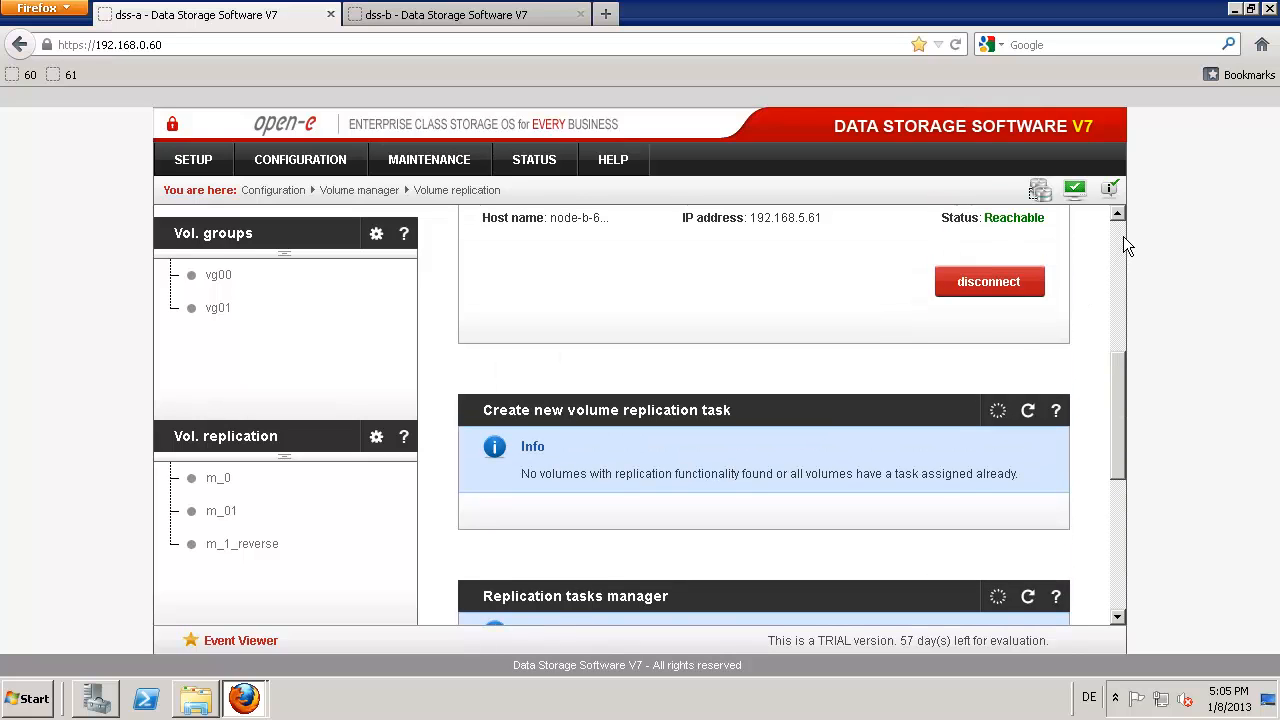
pyautogui.click(1121, 238)
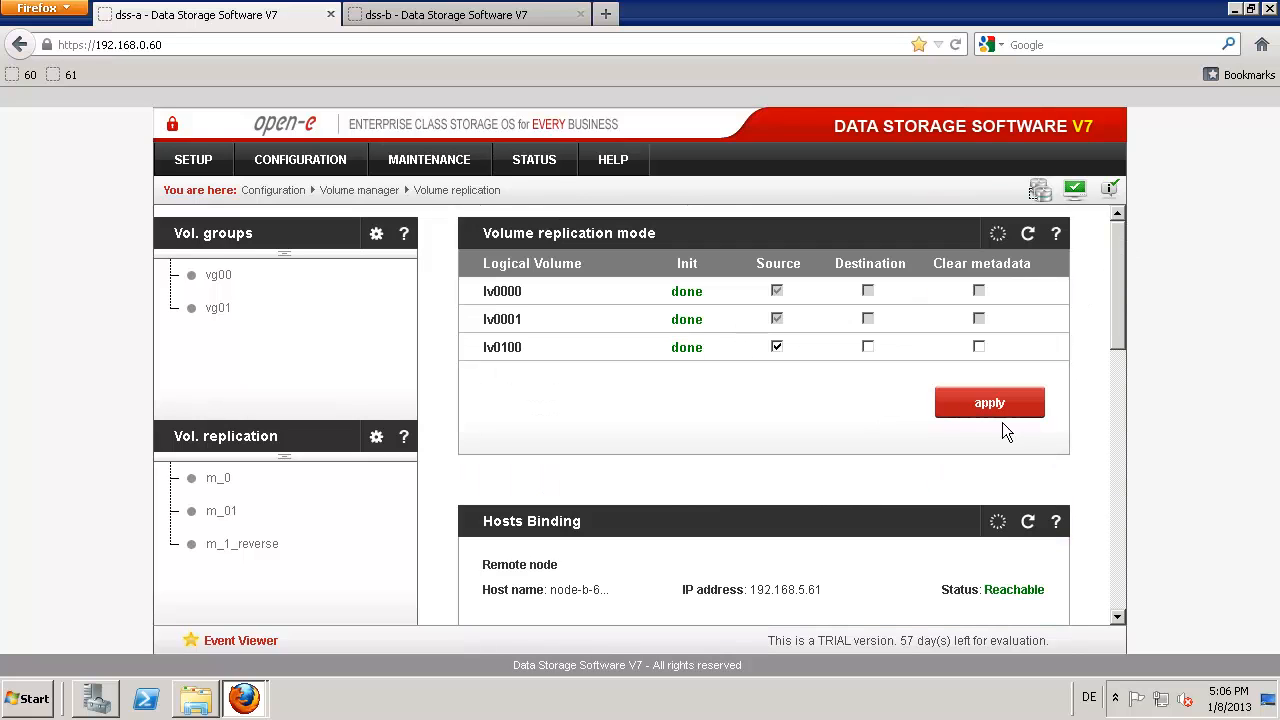
pyautogui.moveTo(1120, 331); pyautogui.dragTo(1150, 613)
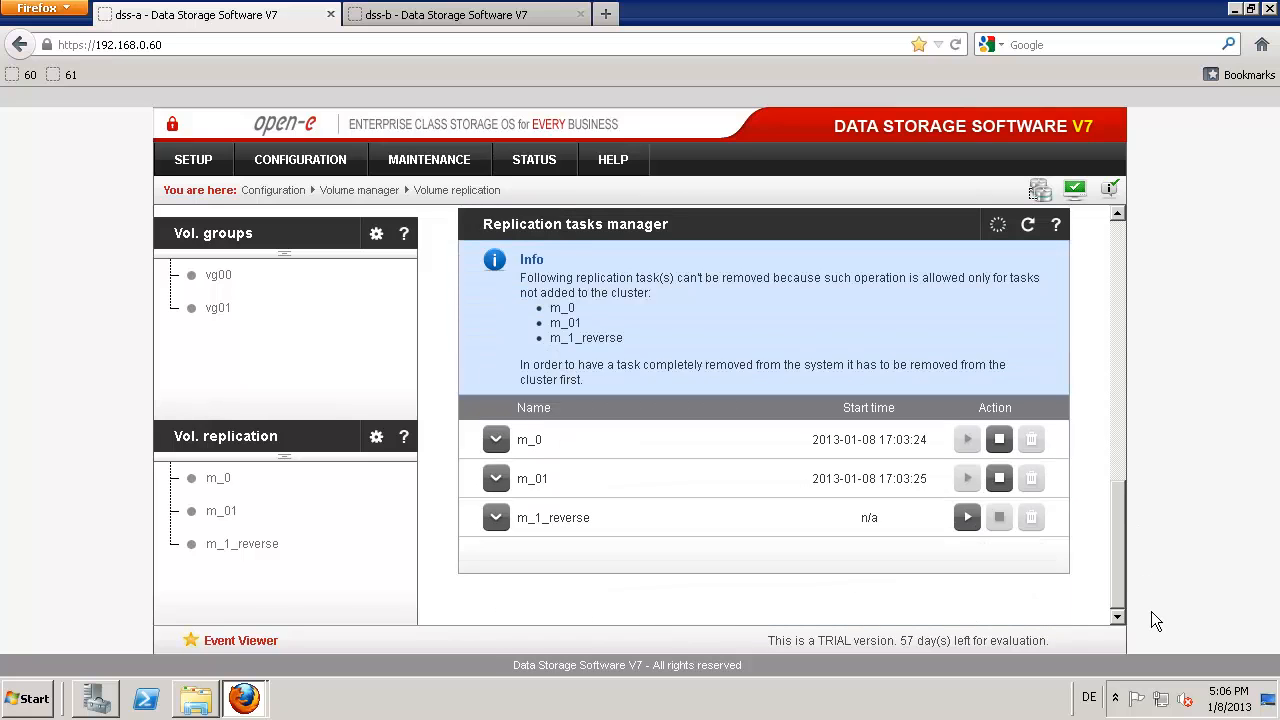
pyautogui.moveTo(1151, 611); pyautogui.dragTo(1139, 260)
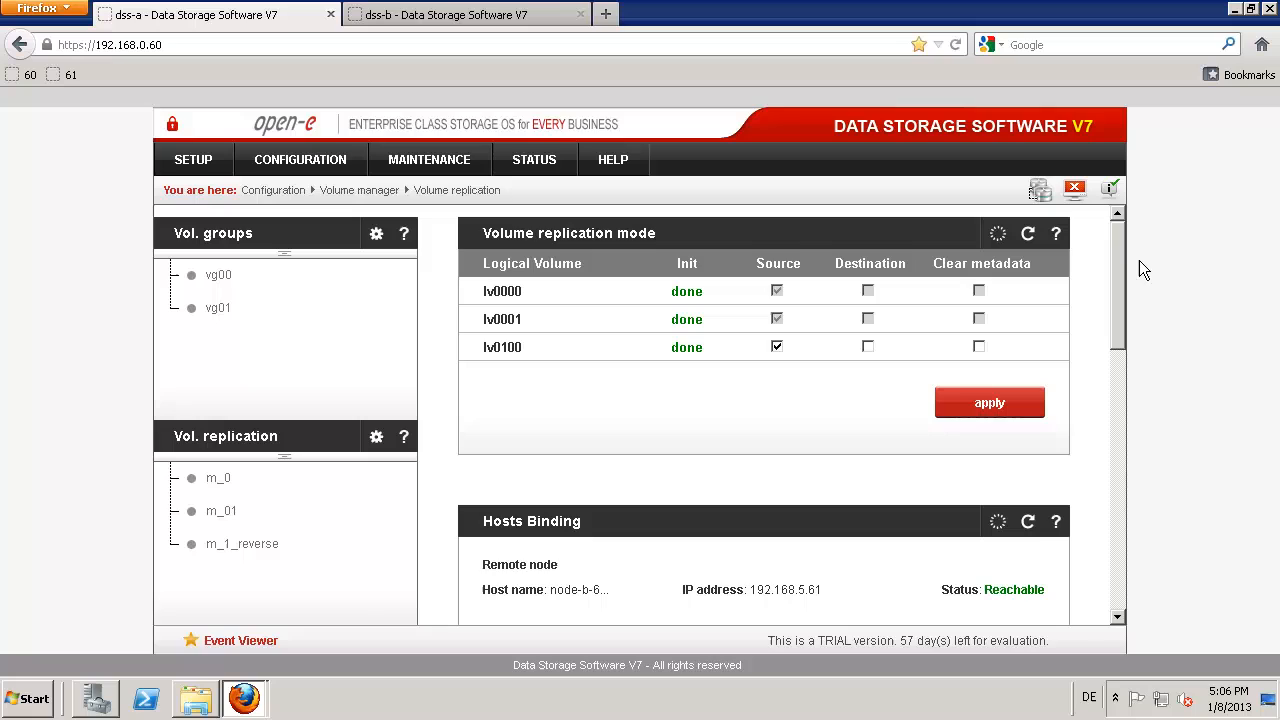
# Step: Inspect the m_1_reverse entry's error details in dss-a's tasks log, and check the replication modes on dss-b
pyautogui.click(529, 172)
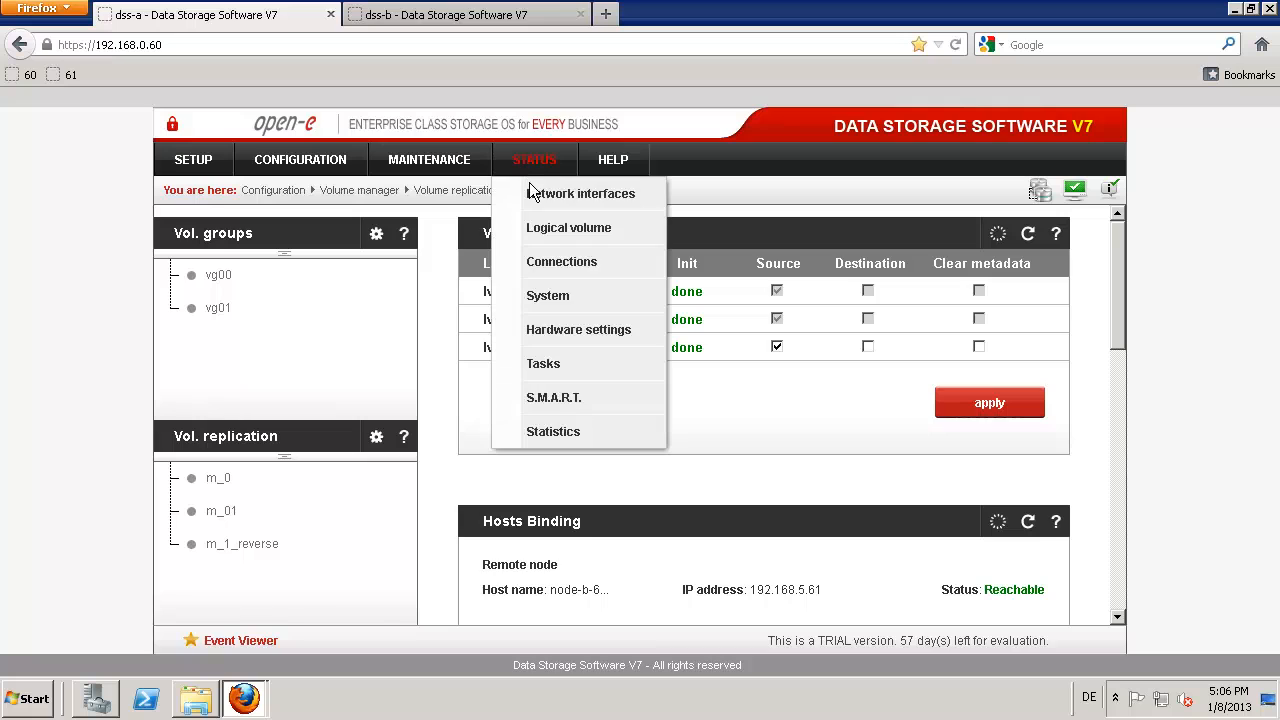
pyautogui.click(543, 366)
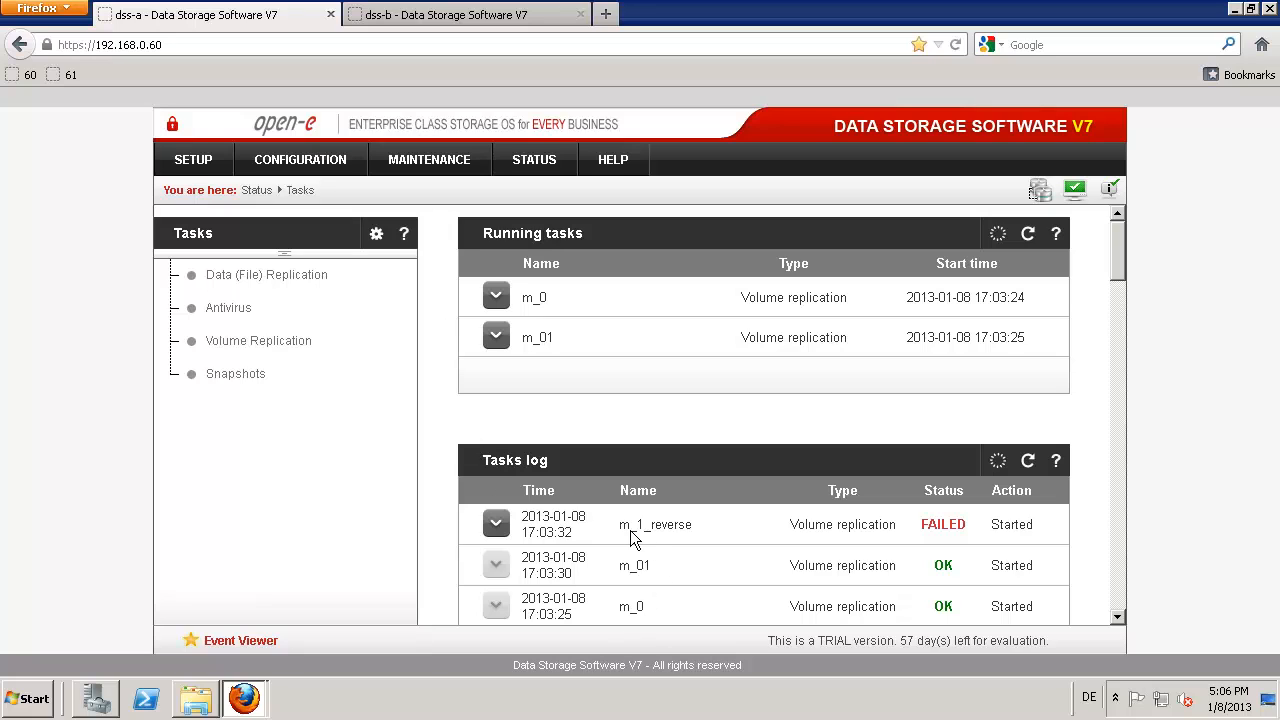
pyautogui.click(497, 528)
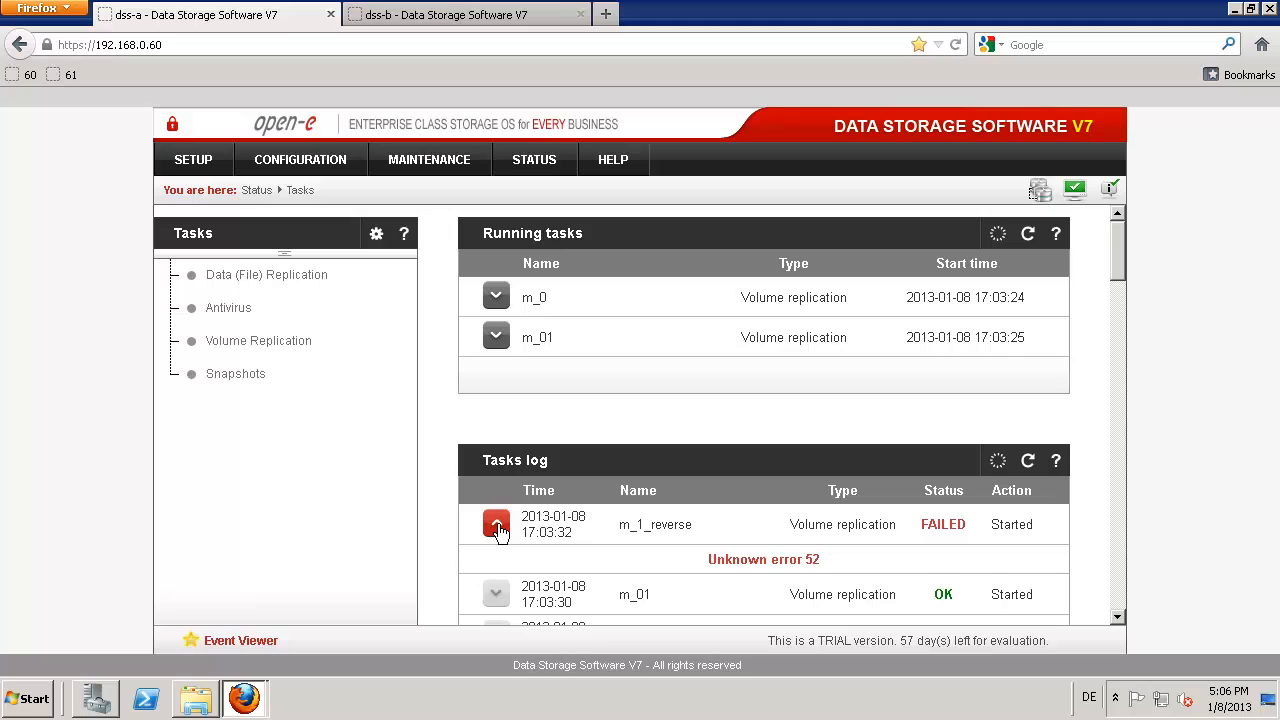
pyautogui.click(497, 526)
pyautogui.click(497, 527)
pyautogui.click(497, 527)
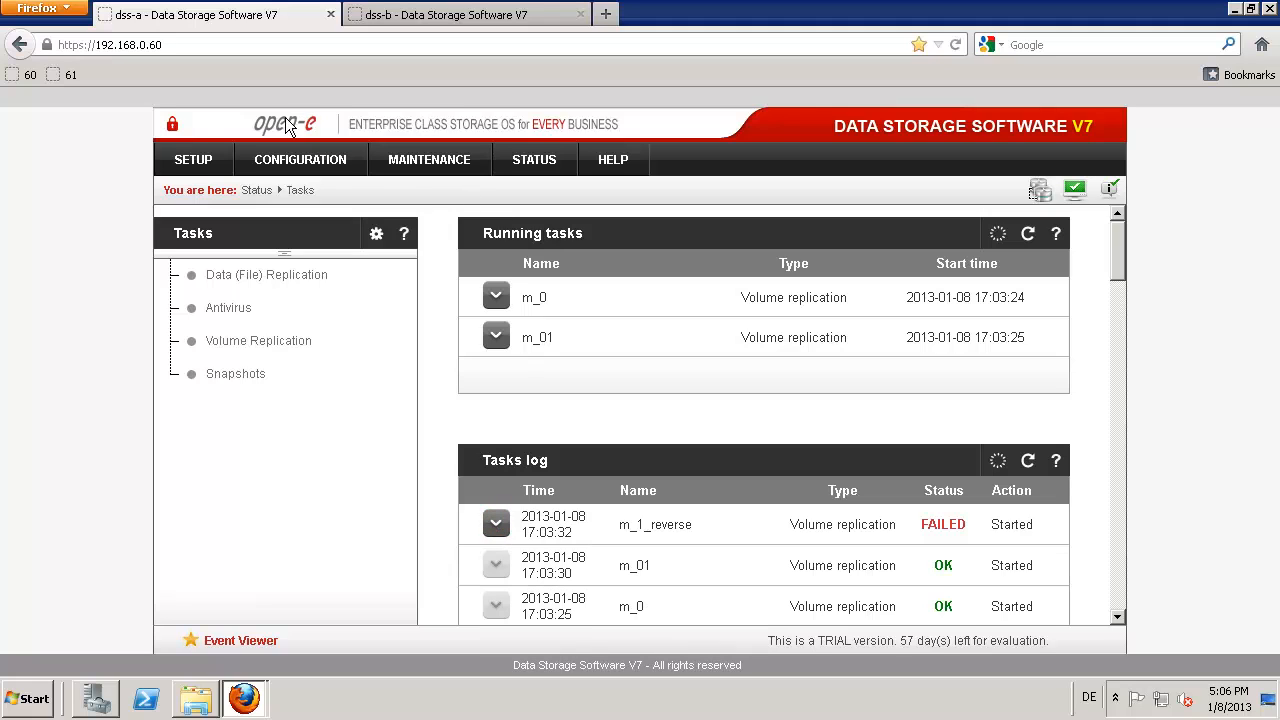
pyautogui.click(430, 18)
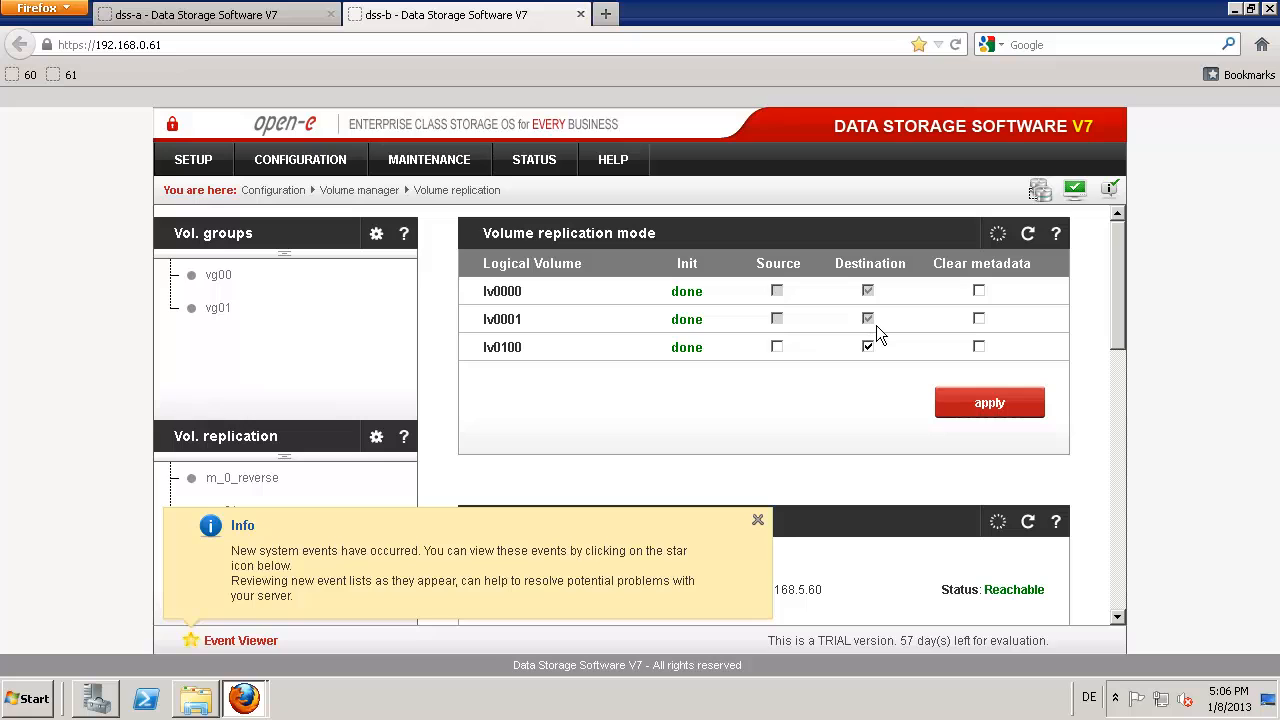
# Step: Return to dss-a's volume replication settings and start the m_1_reverse replication task
pyautogui.click(205, 15)
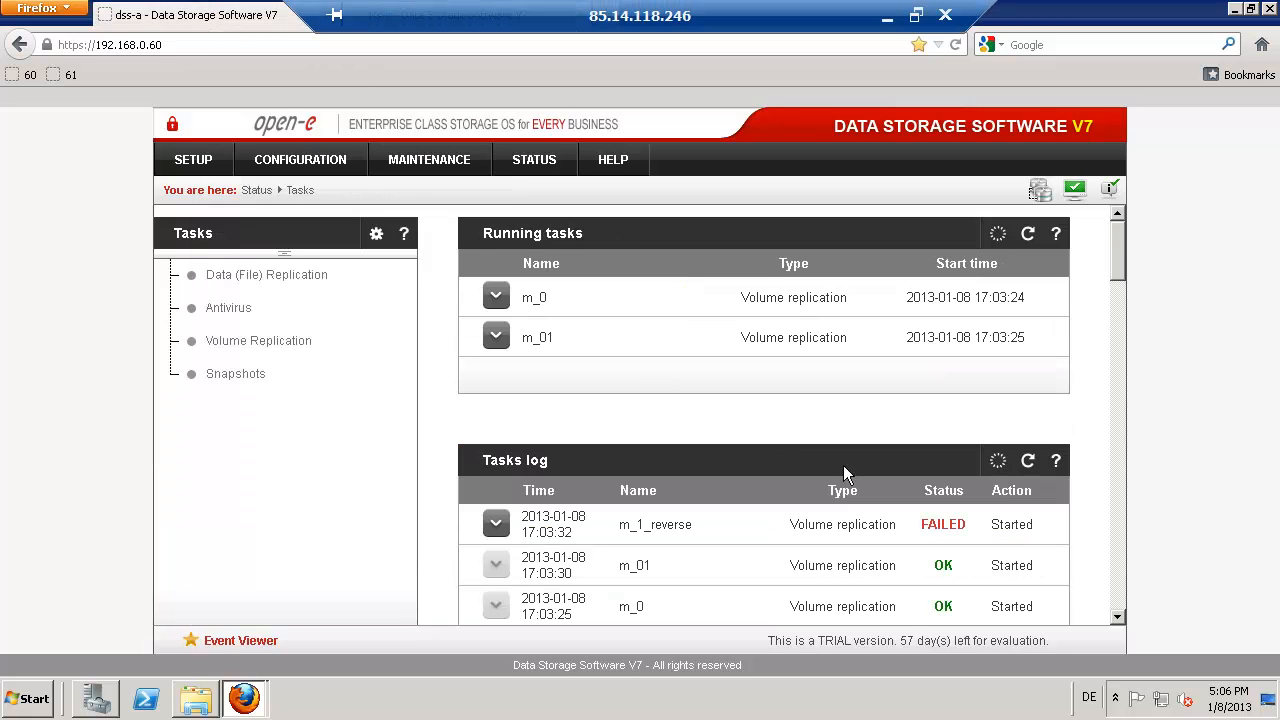
pyautogui.click(309, 158)
pyautogui.moveTo(305, 199)
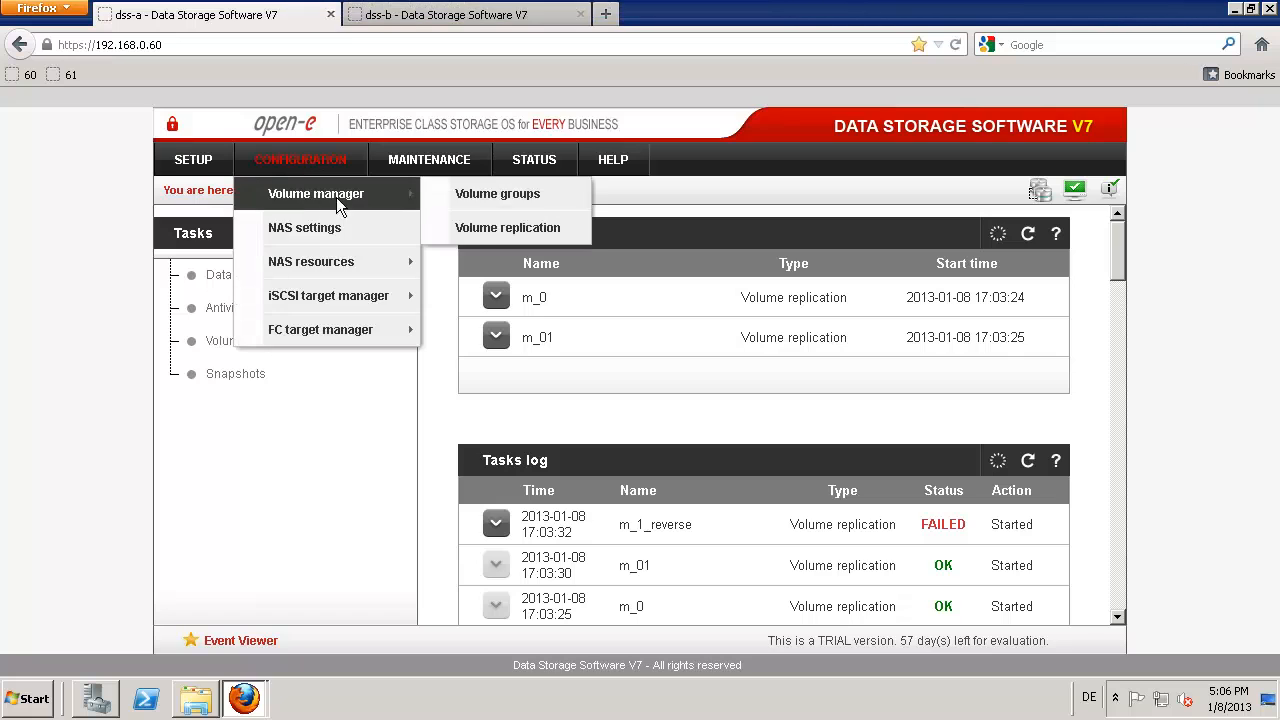
pyautogui.click(500, 228)
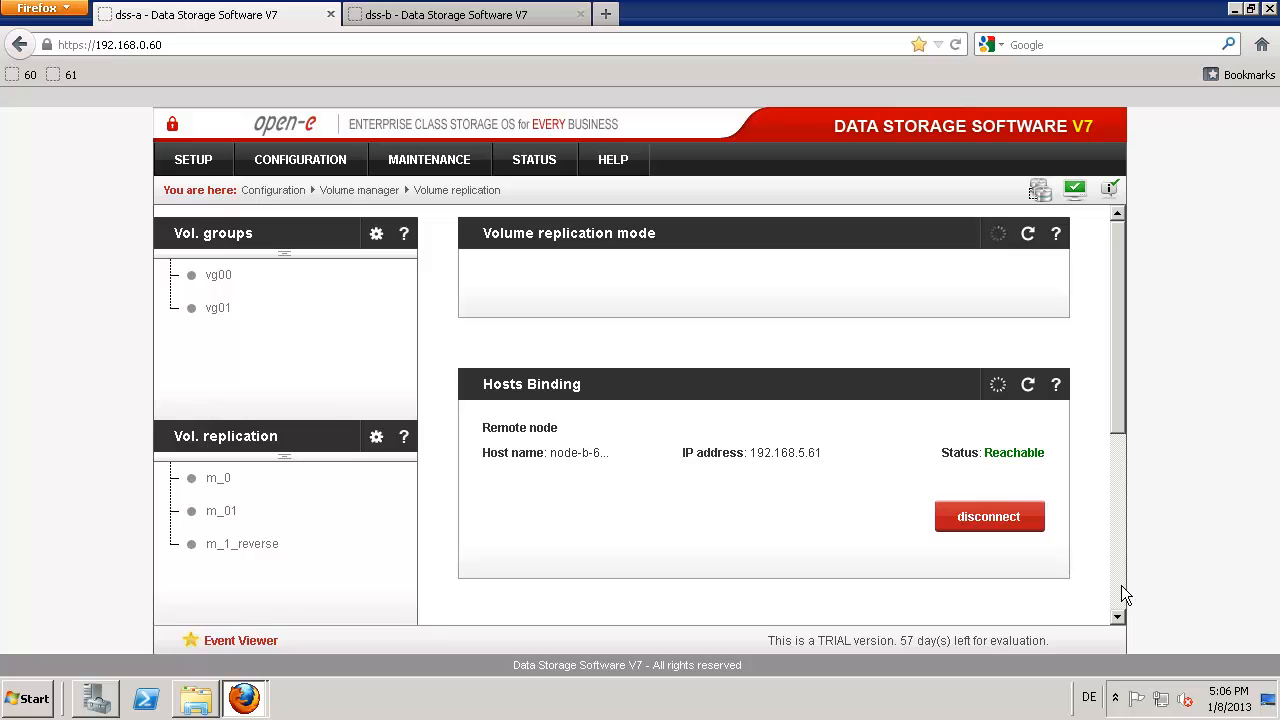
pyautogui.click(1121, 585)
pyautogui.click(1121, 585)
pyautogui.click(1121, 585)
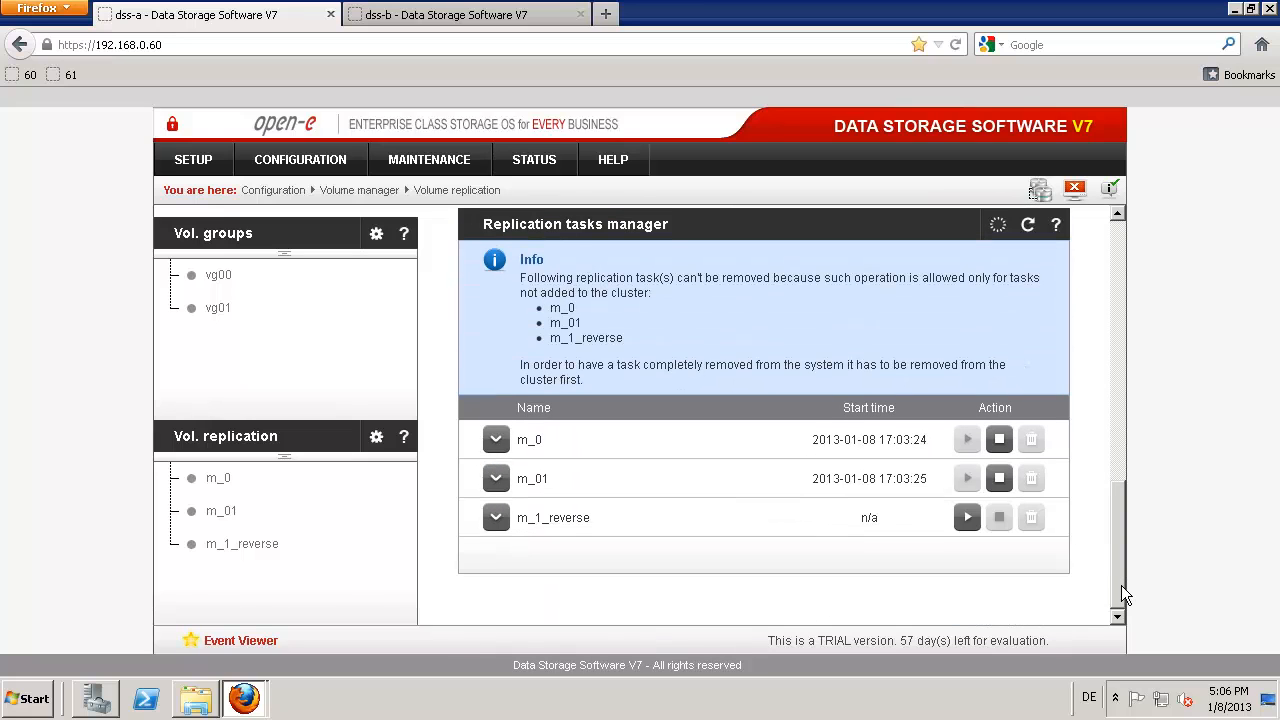
pyautogui.click(967, 518)
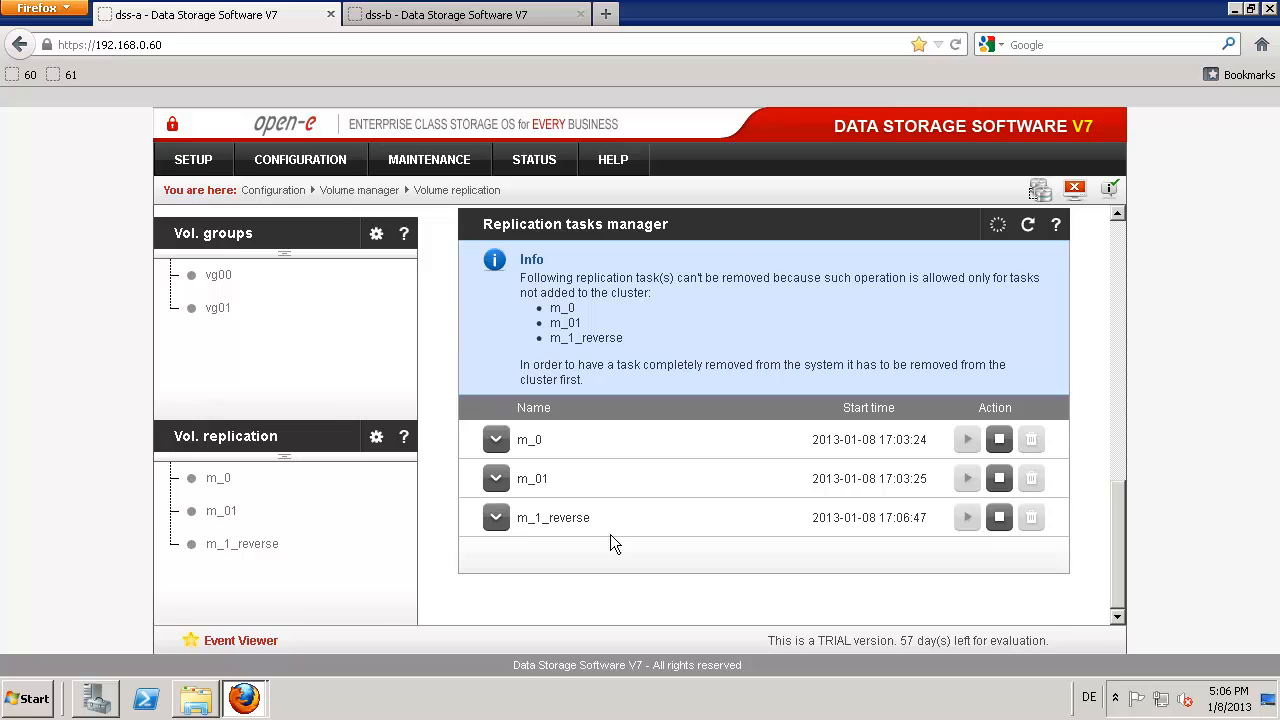
# Step: Stop the m_01 replication task on dss-a despite the cluster warning, and start it again
pyautogui.click(999, 479)
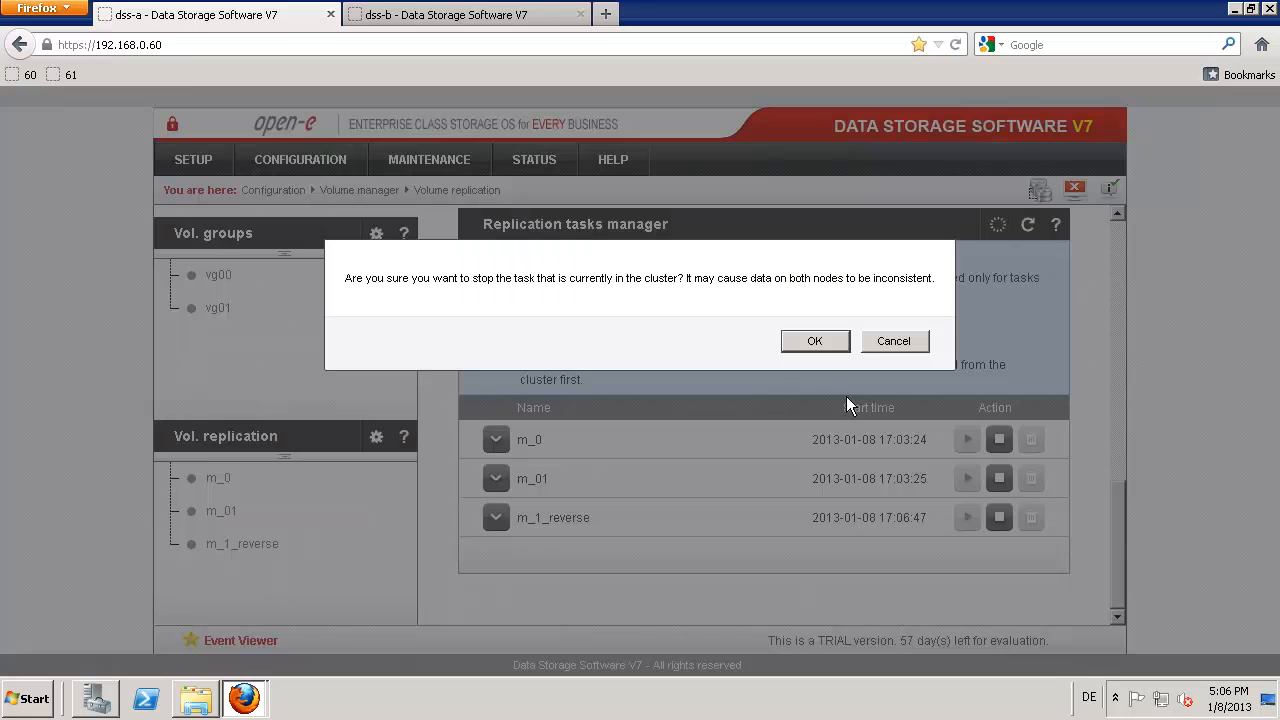
pyautogui.click(805, 340)
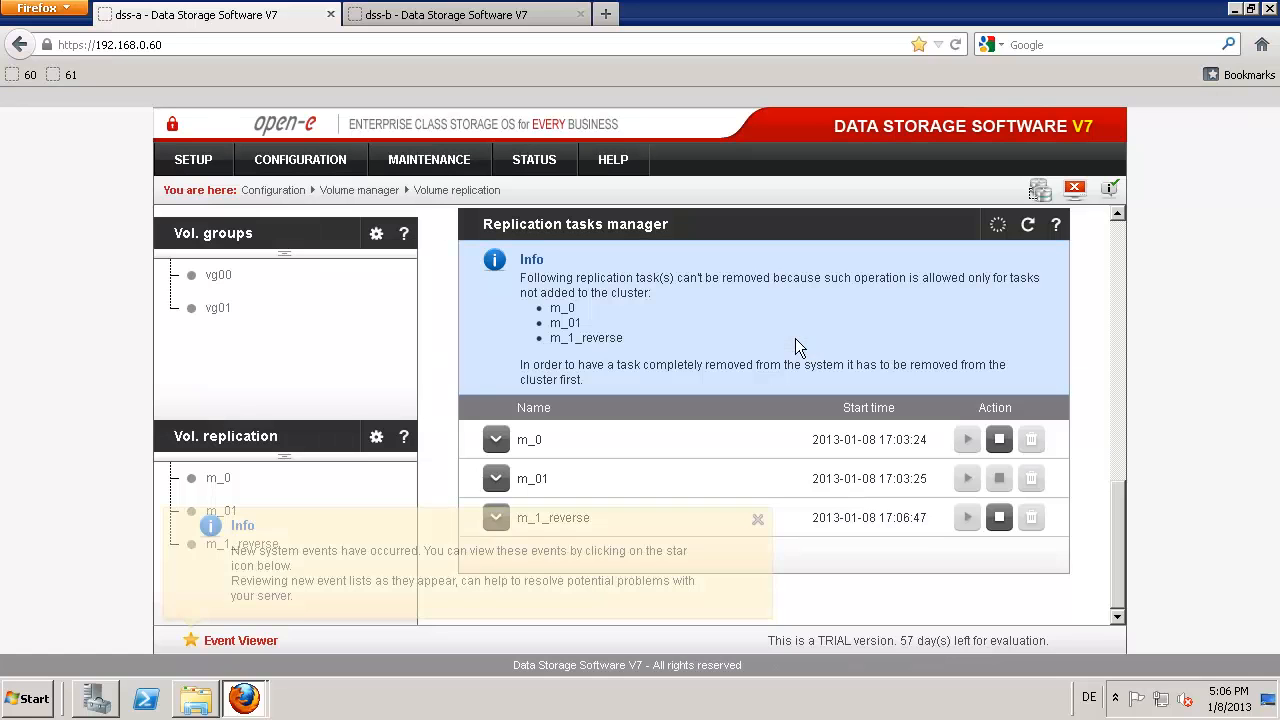
pyautogui.click(758, 524)
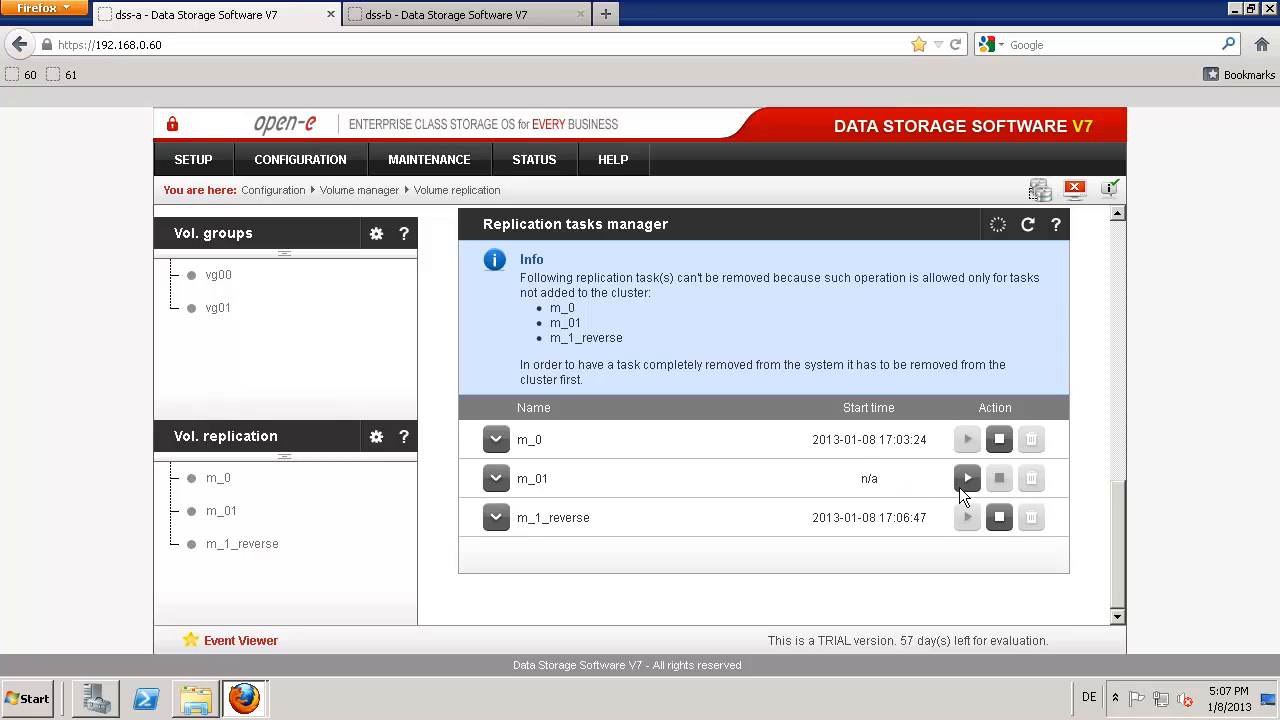
pyautogui.click(966, 482)
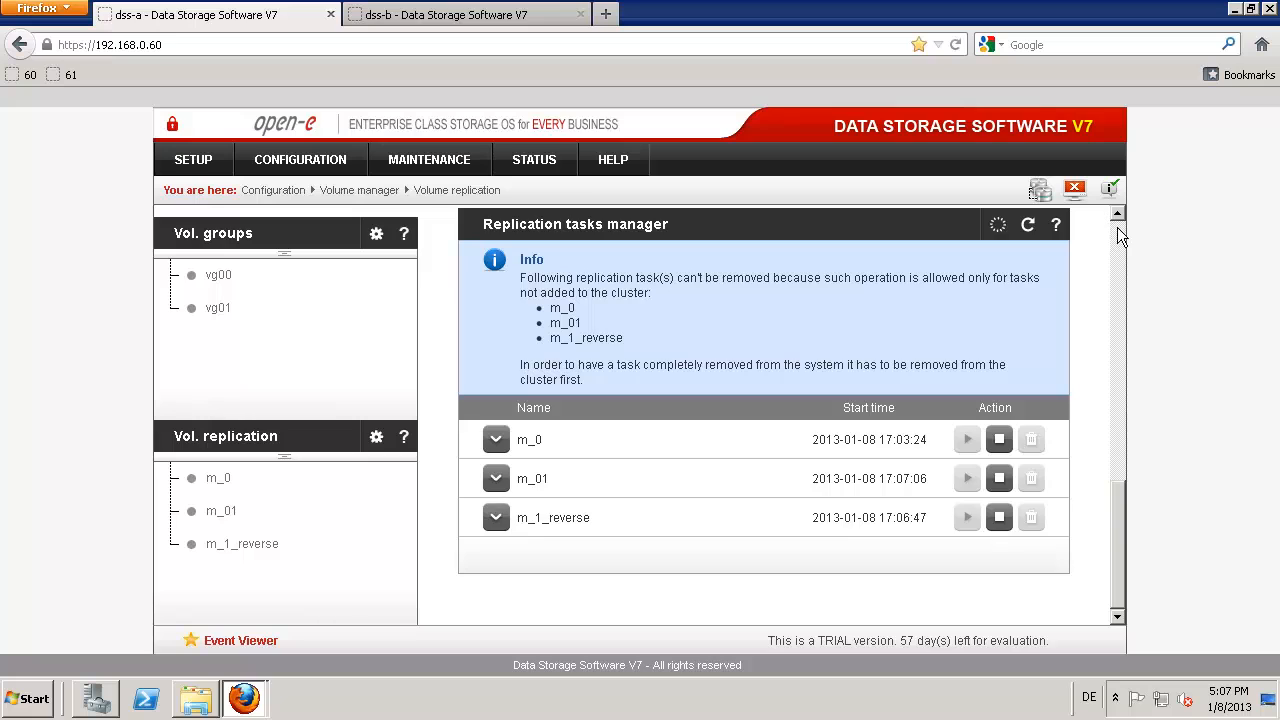
# Step: Review the replication modes and tasks on dss-a, and examine its recent events in the Event Viewer
pyautogui.scroll(10, 1117, 227)
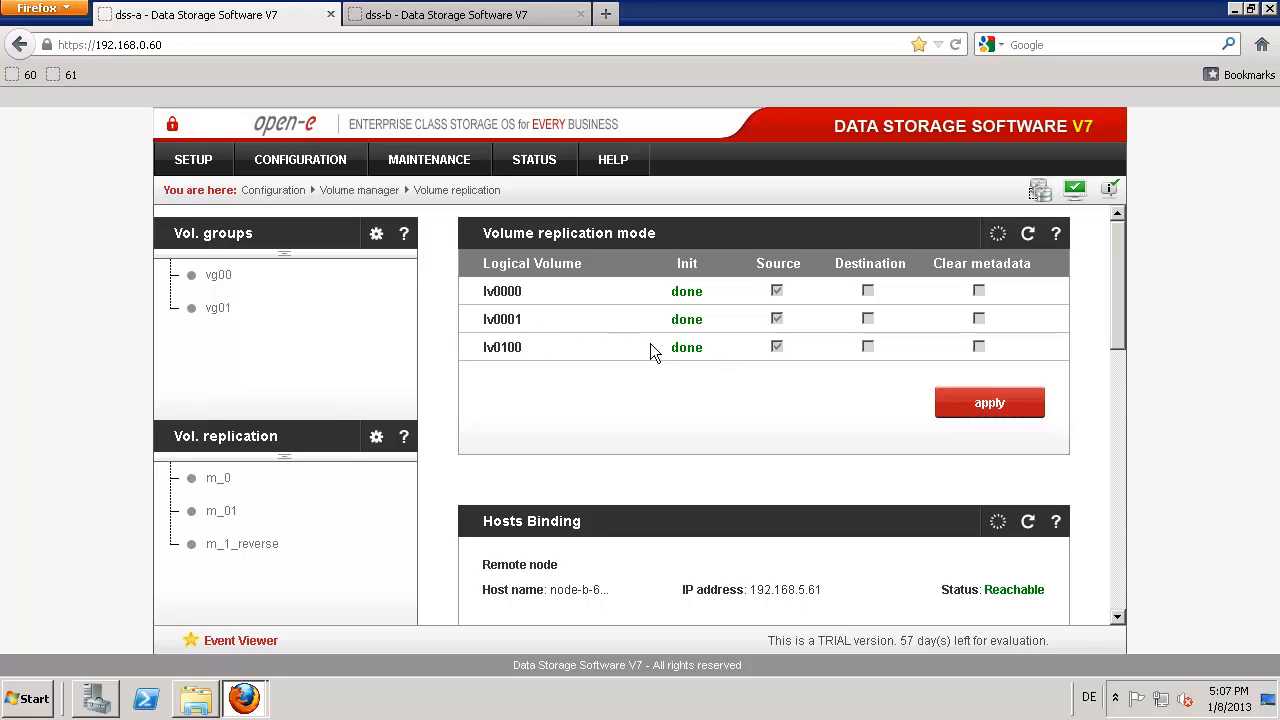
pyautogui.click(1120, 592)
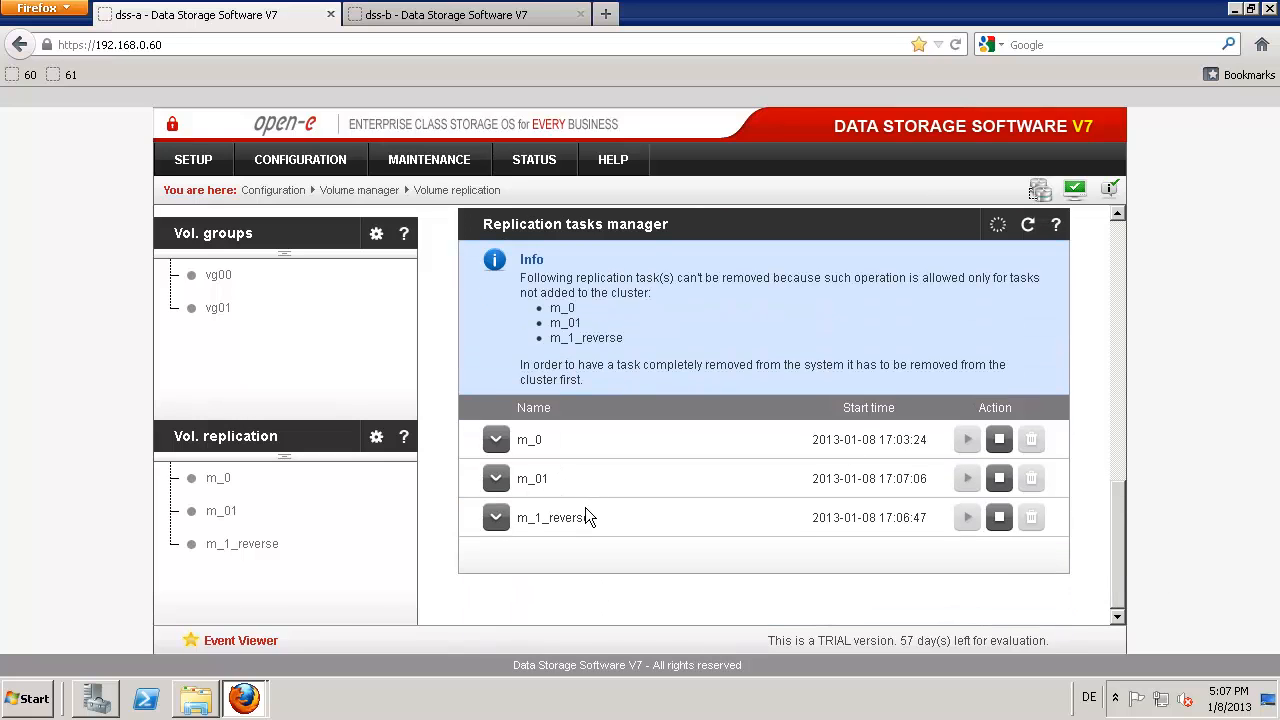
pyautogui.click(250, 643)
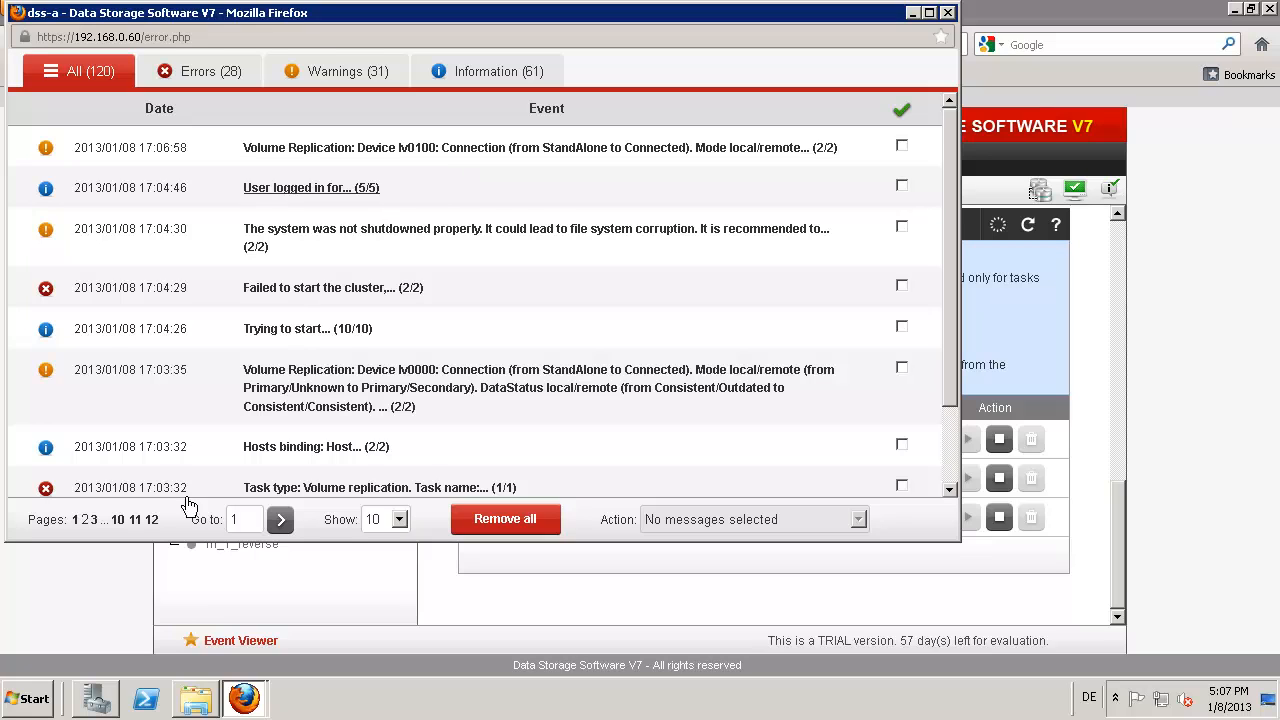
pyautogui.click(166, 568)
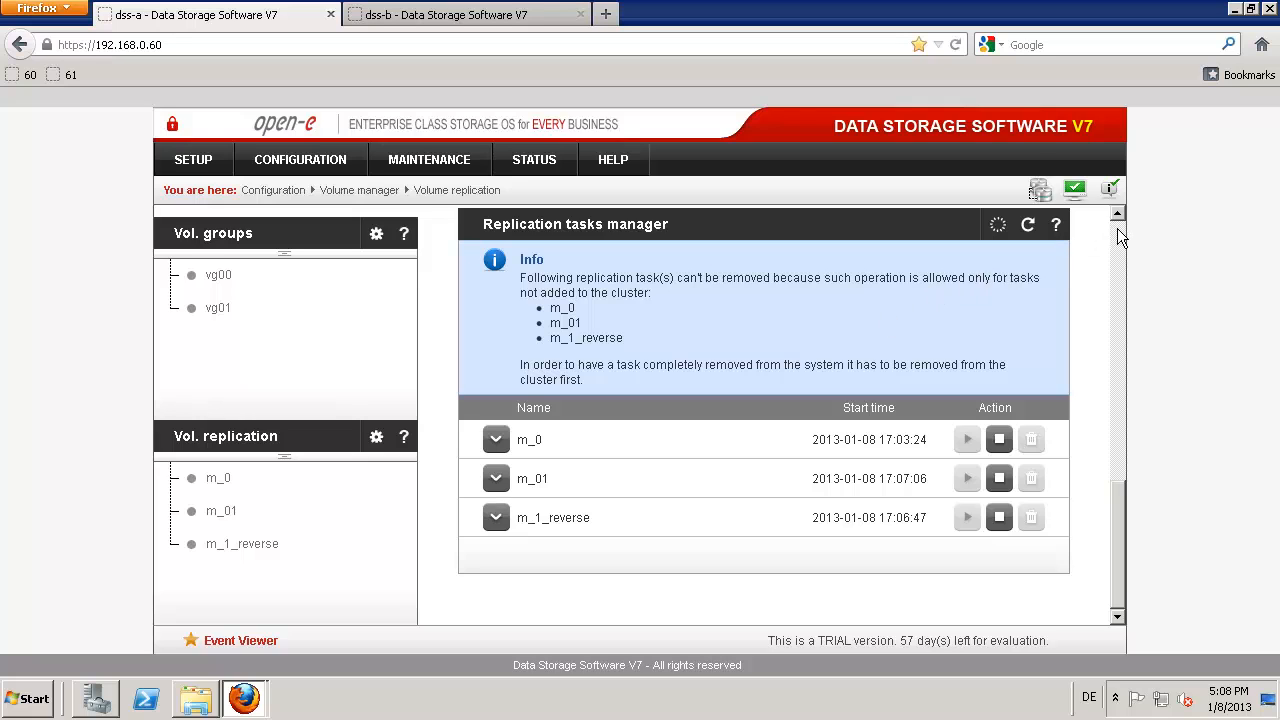
# Step: Check the replication modes on dss-a, then stop the m_1_reverse replication task despite the cluster warning
pyautogui.scroll(15, 1117, 235)
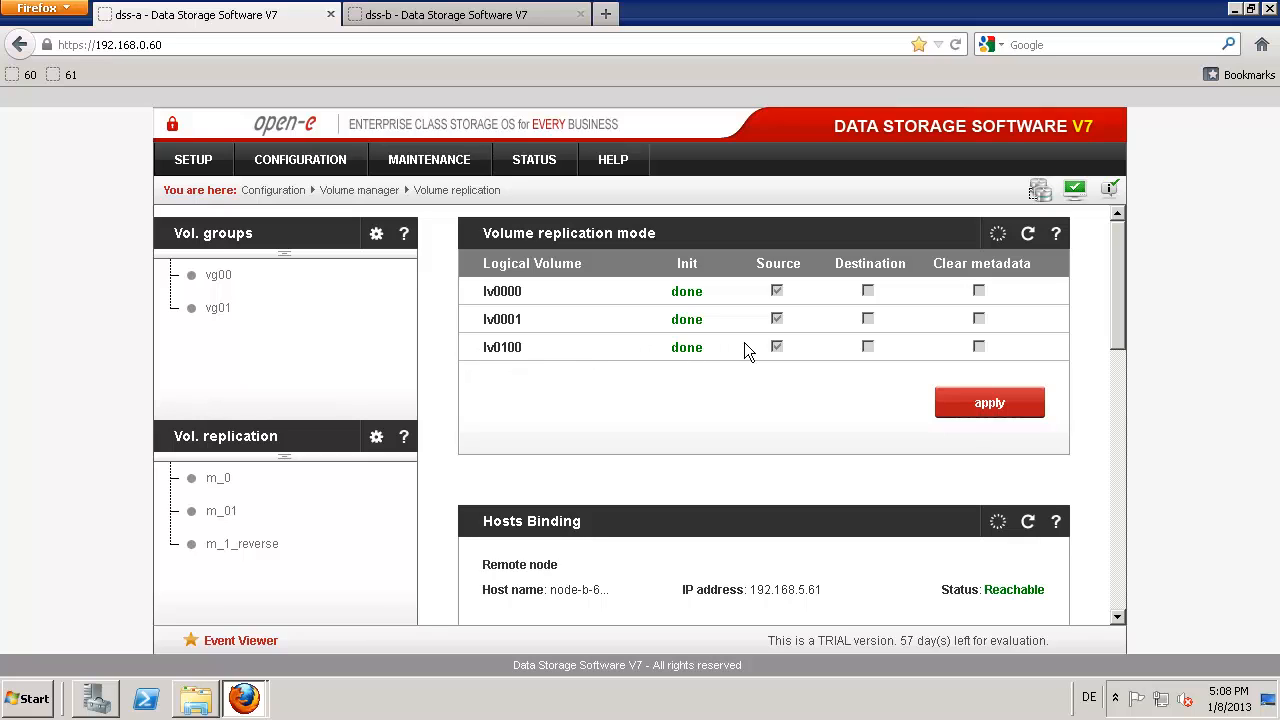
pyautogui.scroll(-10, 1119, 602)
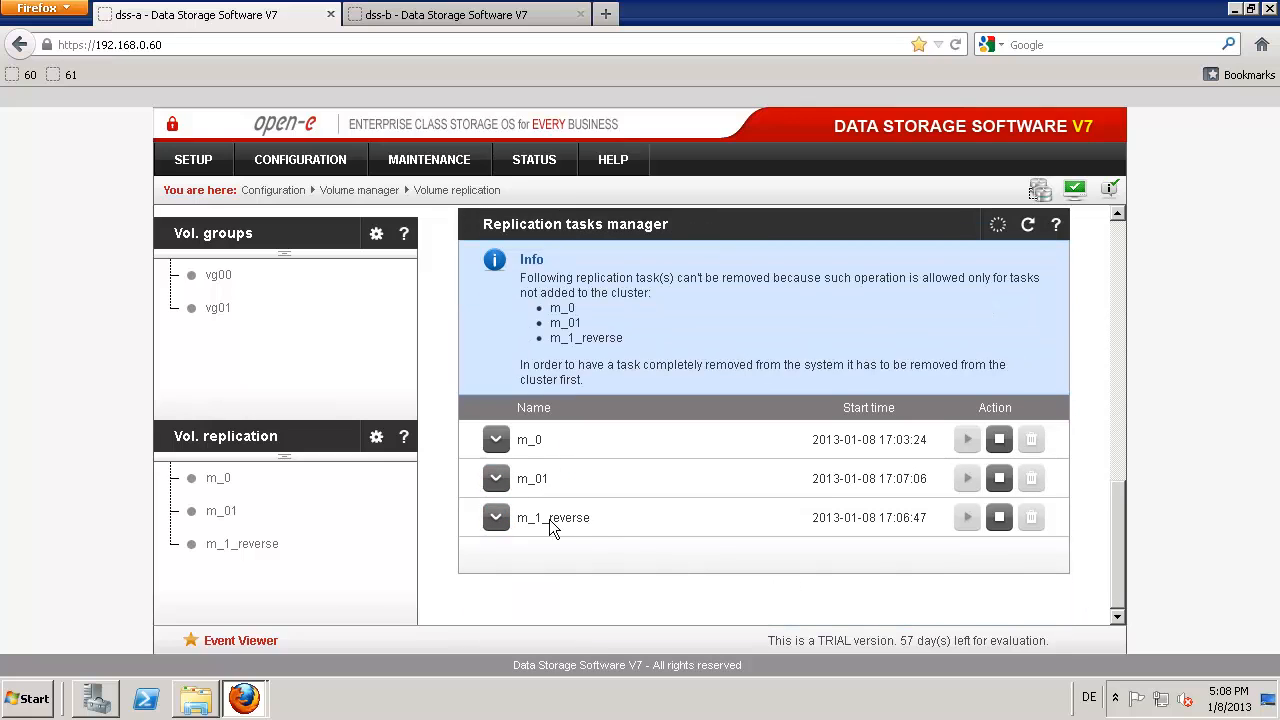
pyautogui.click(997, 519)
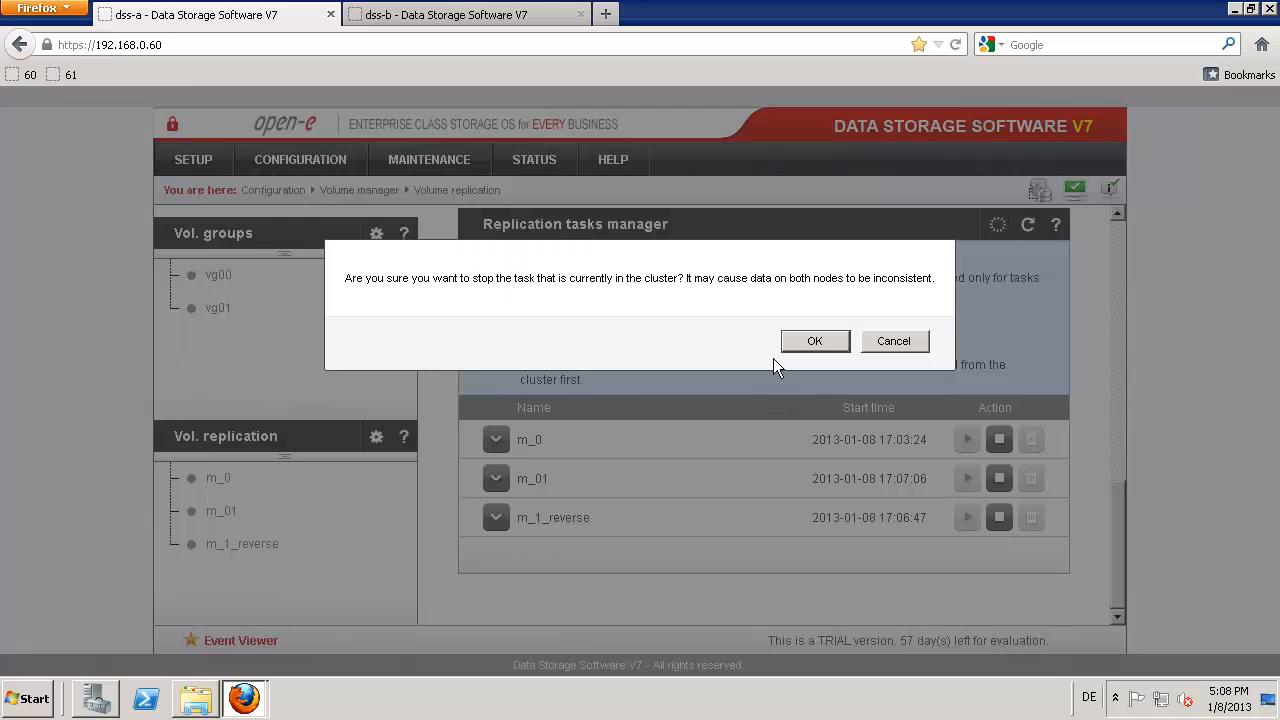
pyautogui.click(802, 345)
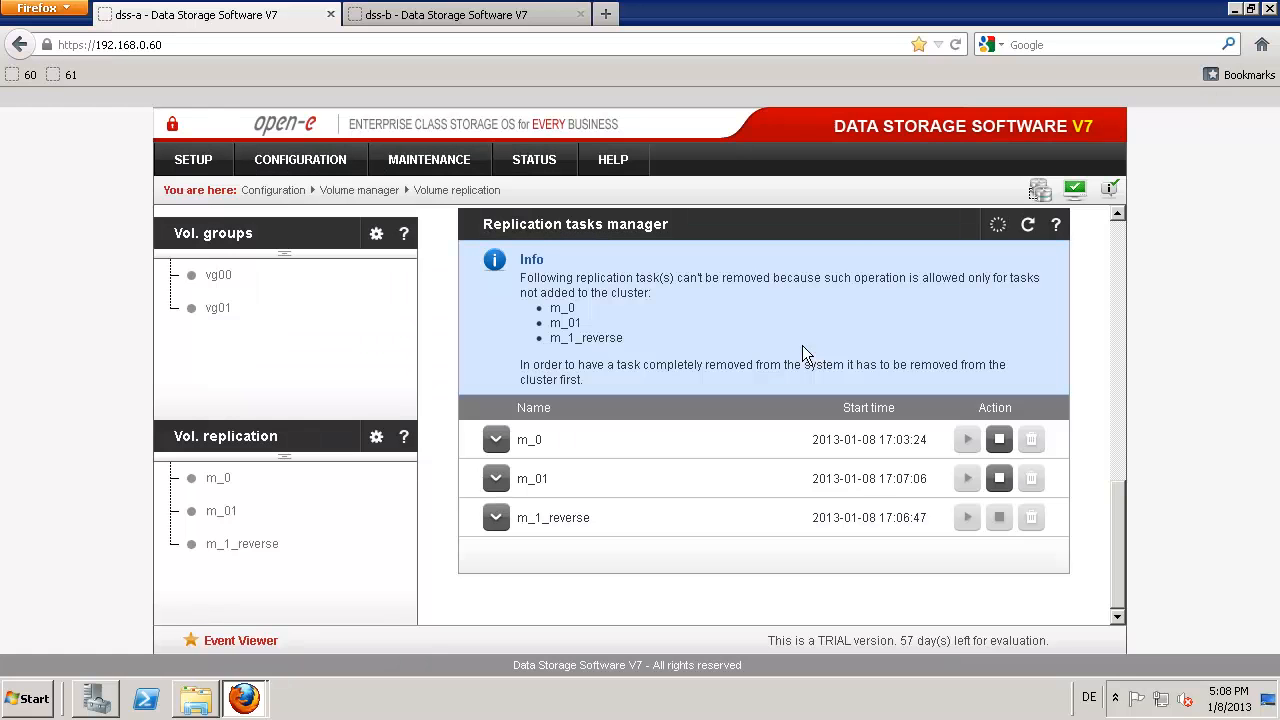
# Step: Switch to dss-b, check its replication tasks, and apply source replication mode to logical volume lv0100
pyautogui.click(440, 22)
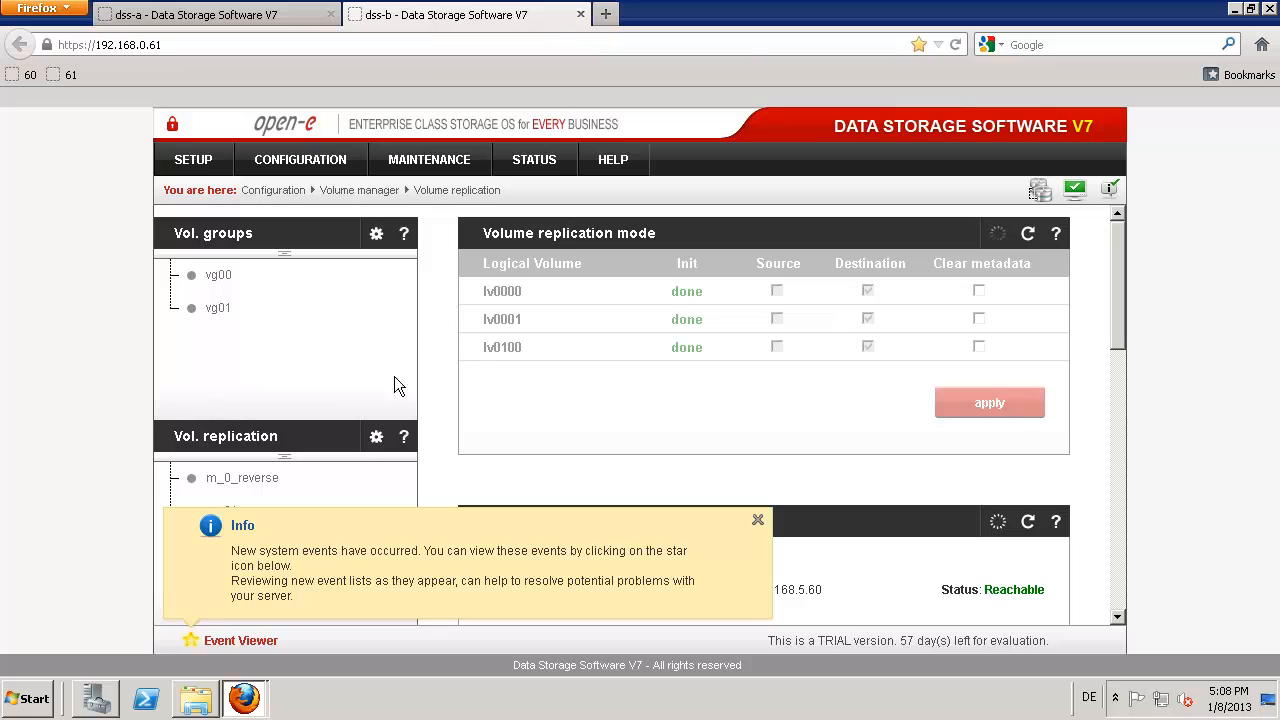
pyautogui.click(757, 522)
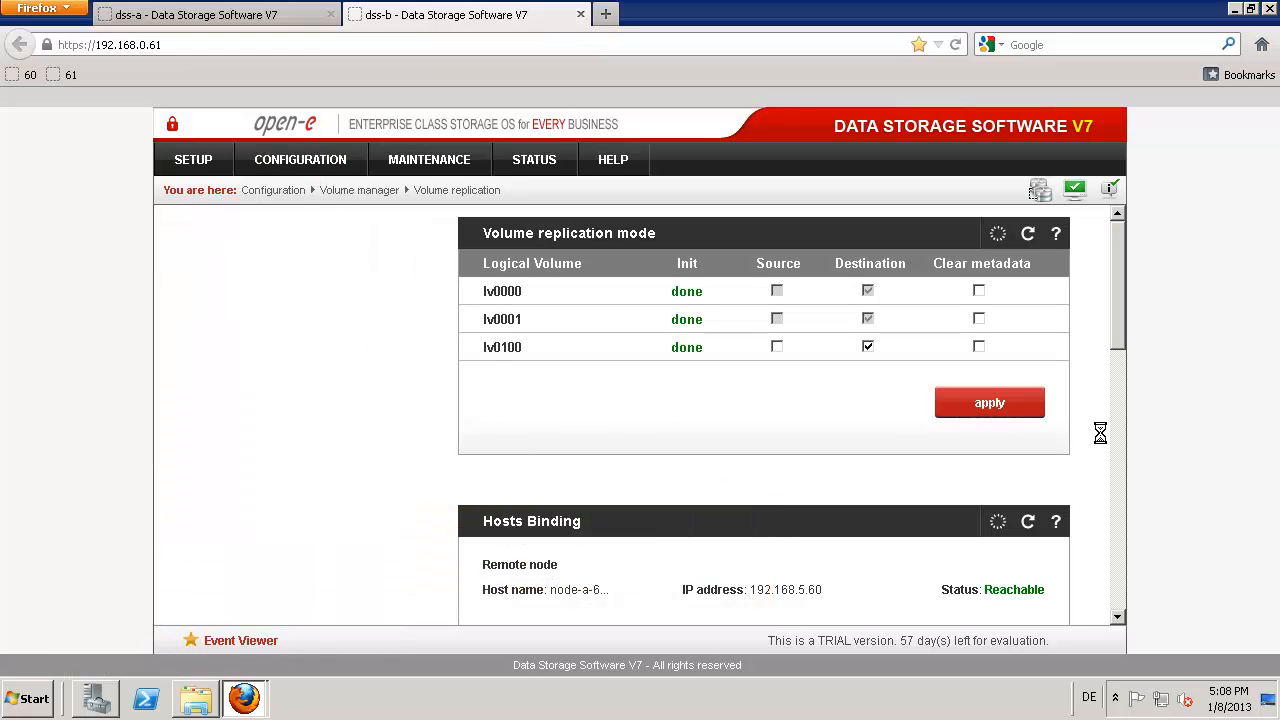
pyautogui.scroll(-3, 1123, 607)
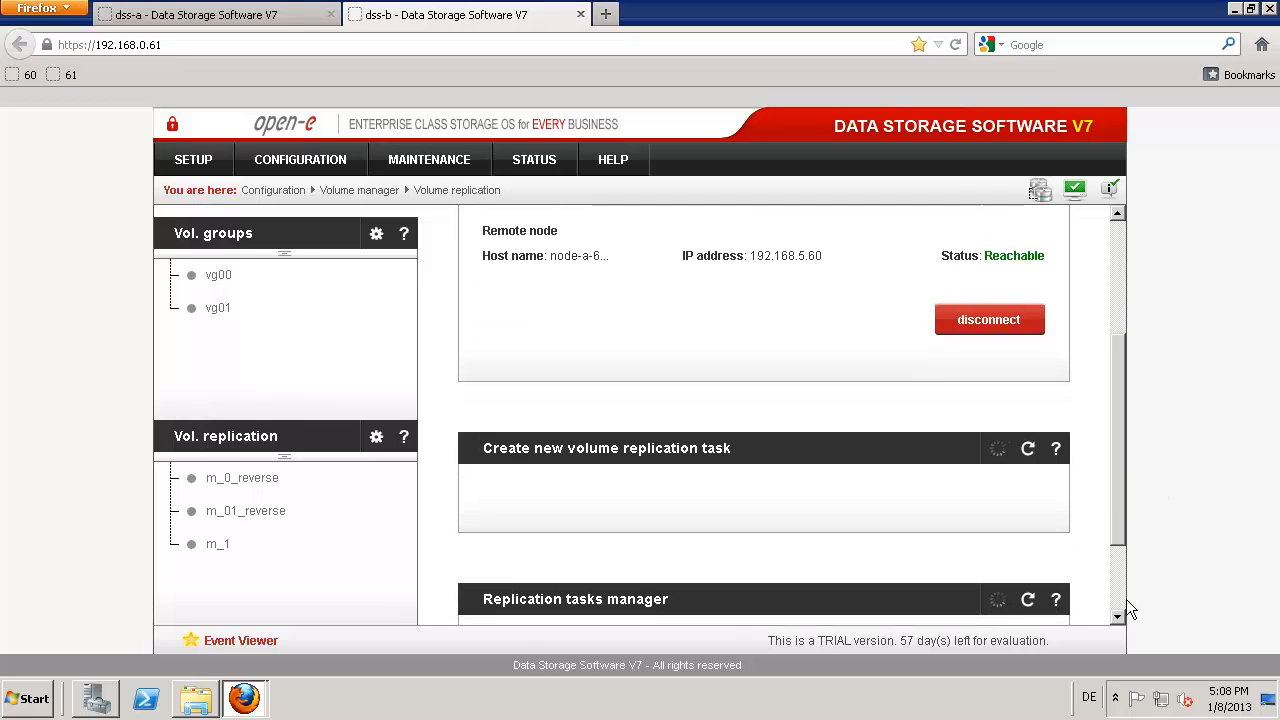
pyautogui.click(1122, 602)
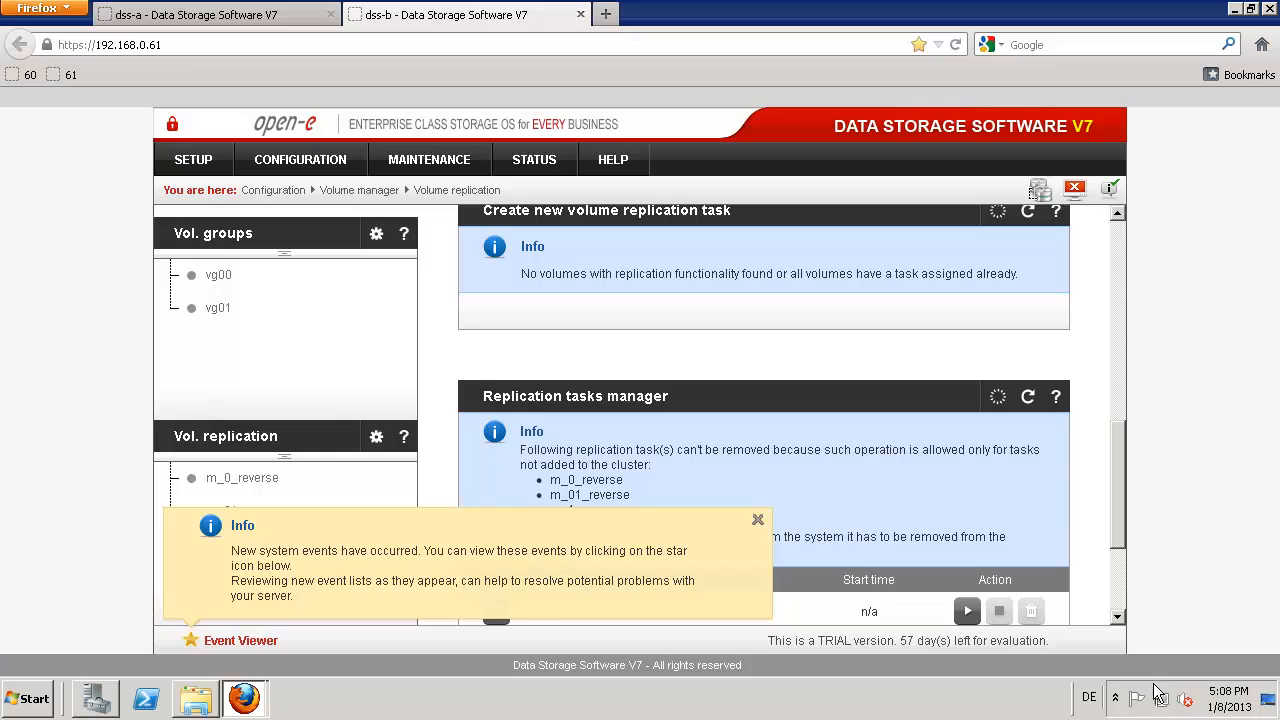
pyautogui.click(757, 520)
pyautogui.click(1118, 605)
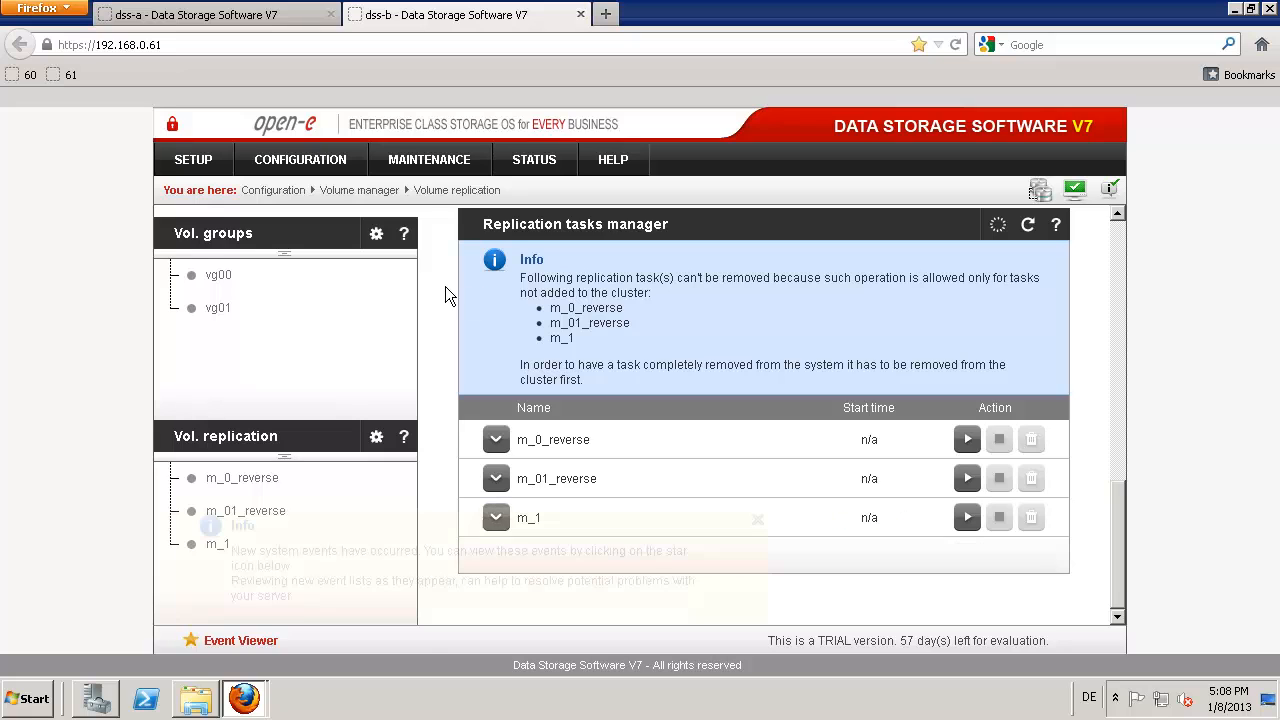
pyautogui.click(757, 520)
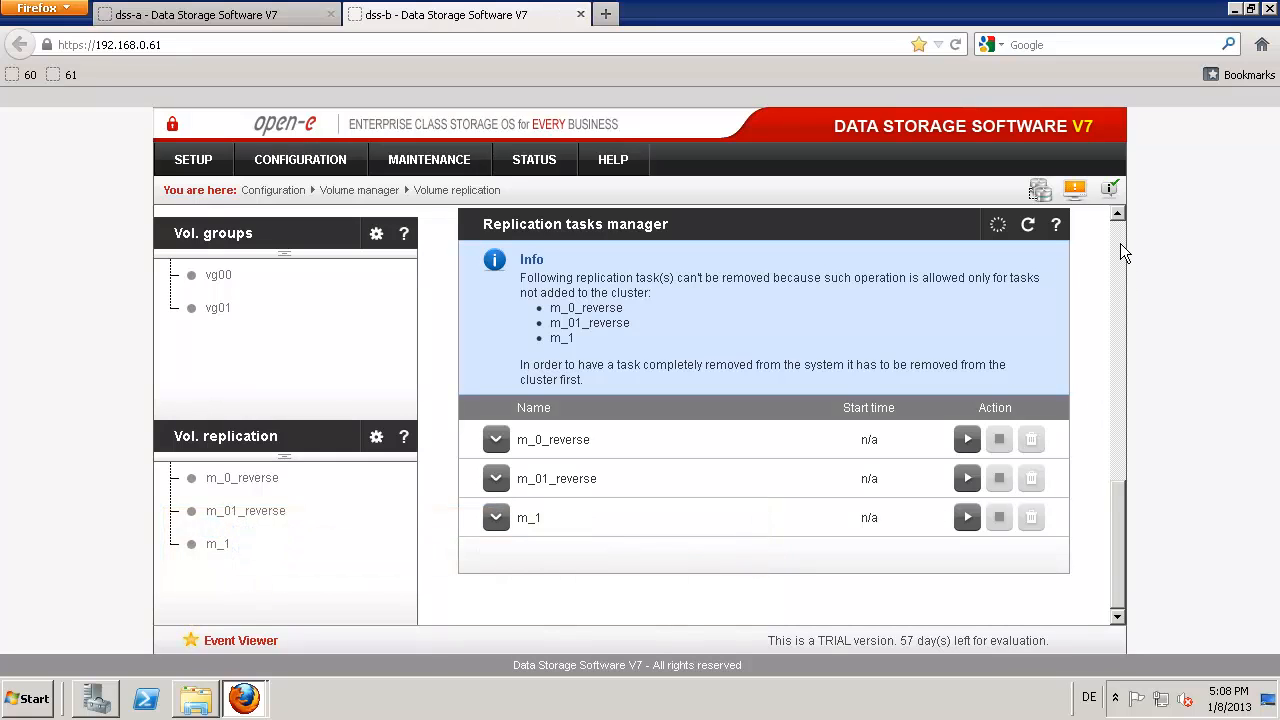
pyautogui.scroll(10, 1120, 245)
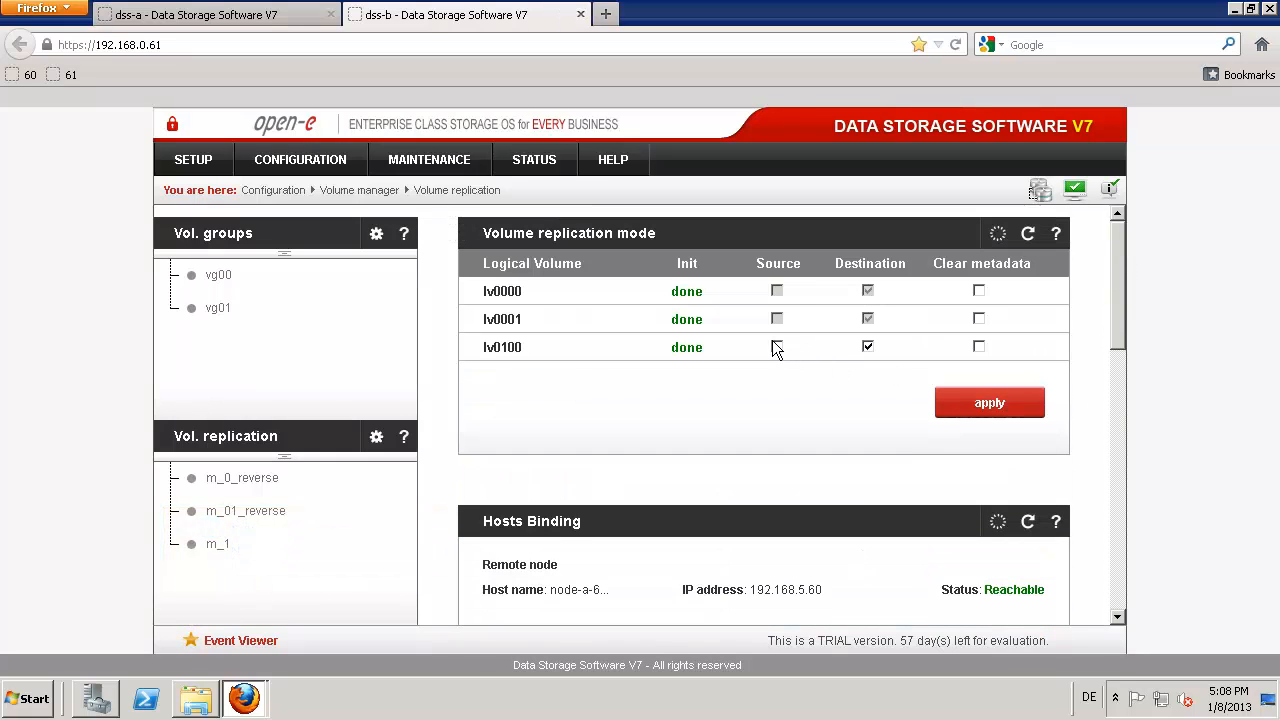
pyautogui.click(776, 346)
pyautogui.click(982, 405)
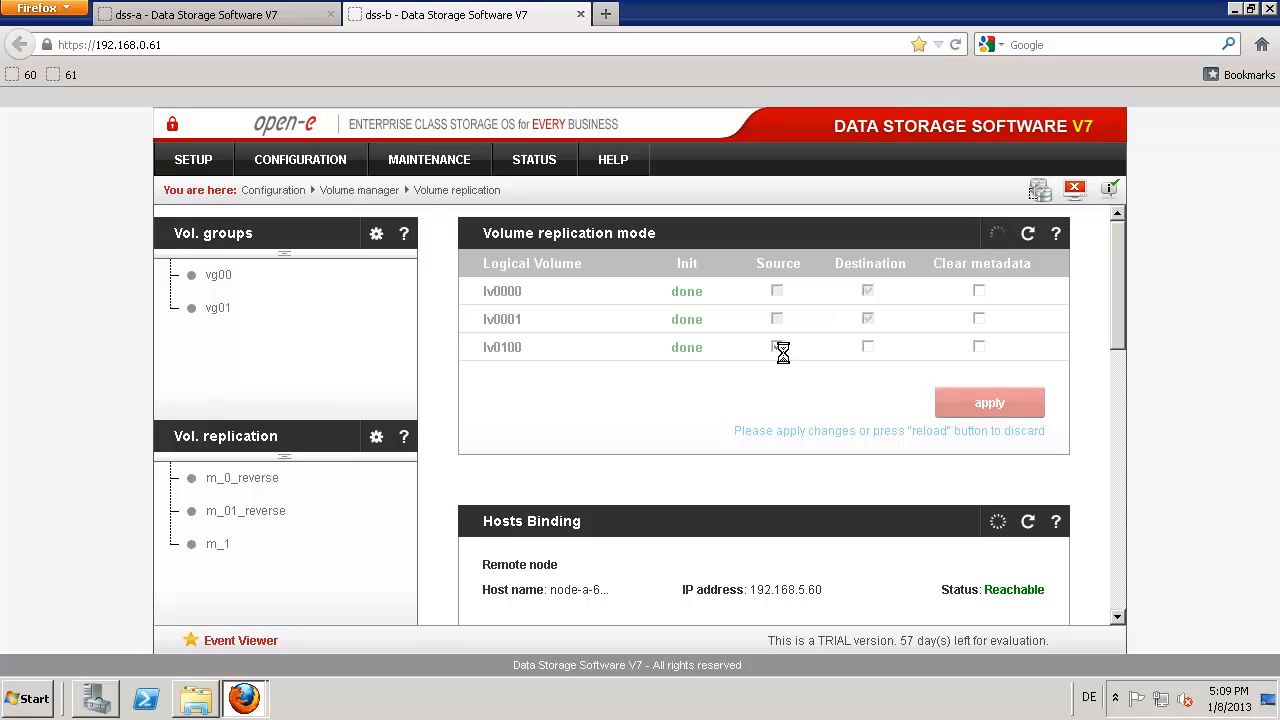
# Step: Return to dss-a and apply destination replication mode to logical volume lv0100
pyautogui.click(162, 15)
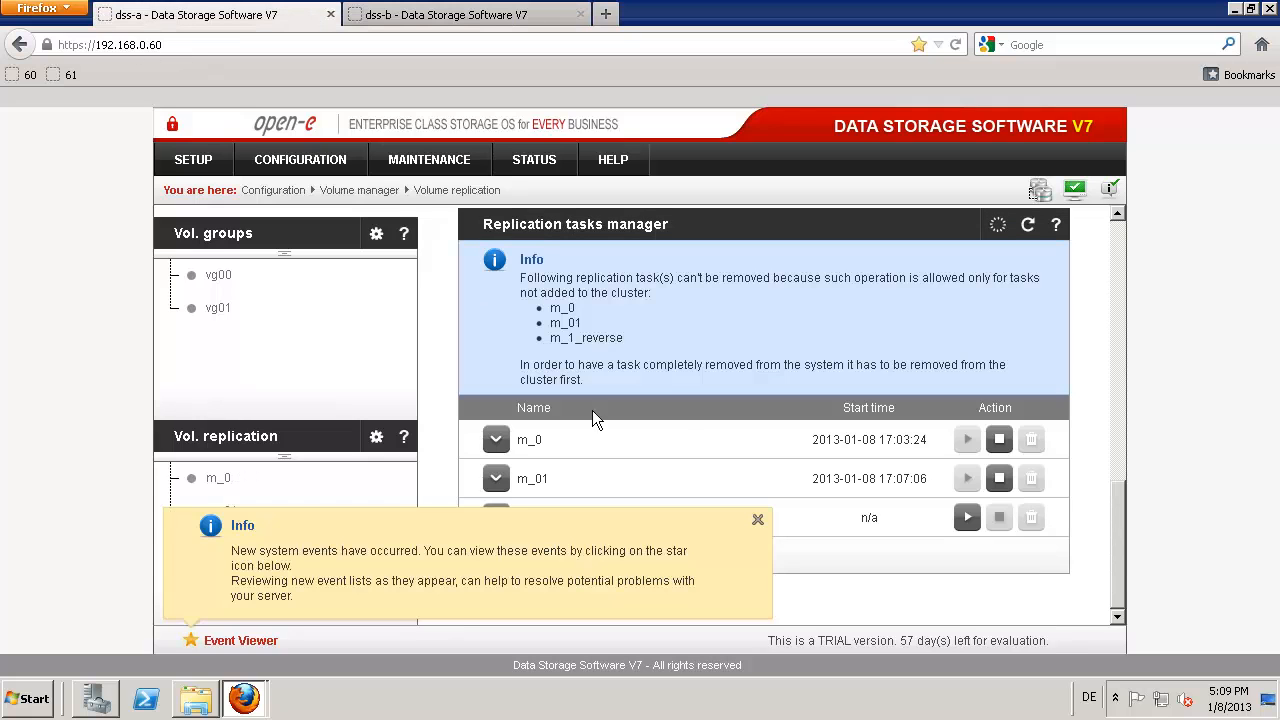
pyautogui.scroll(10, 1120, 241)
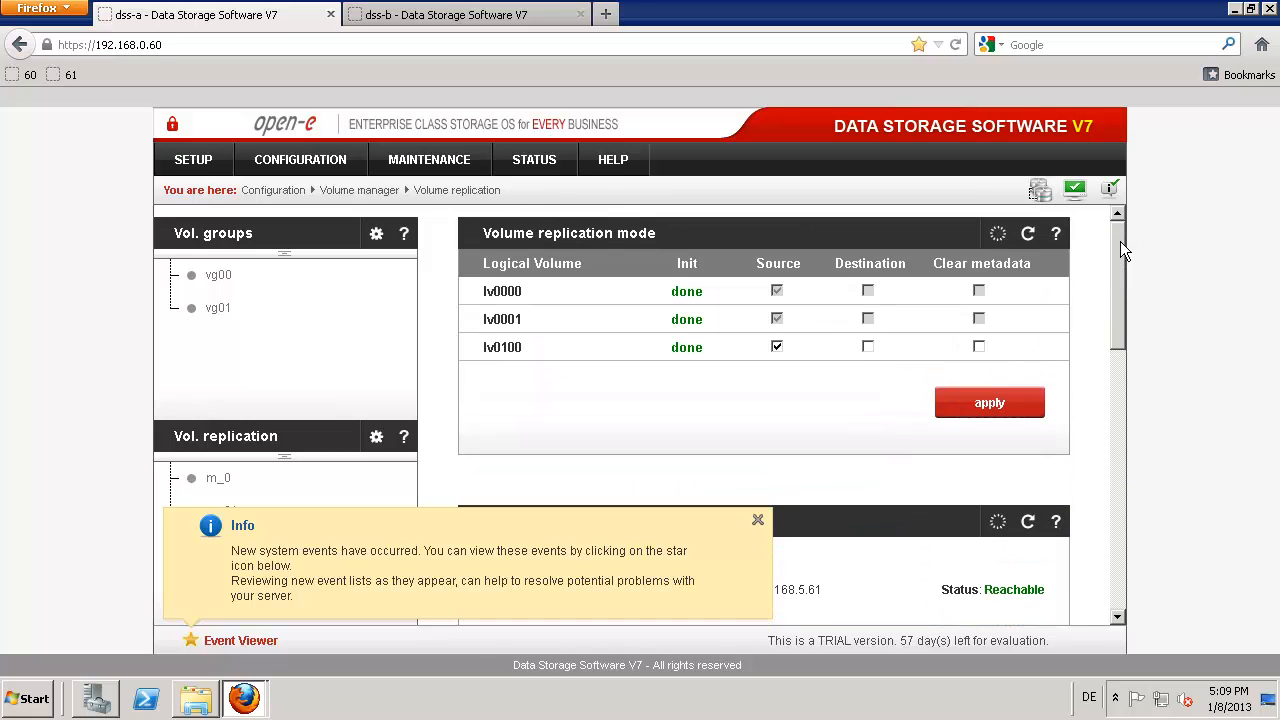
pyautogui.click(867, 347)
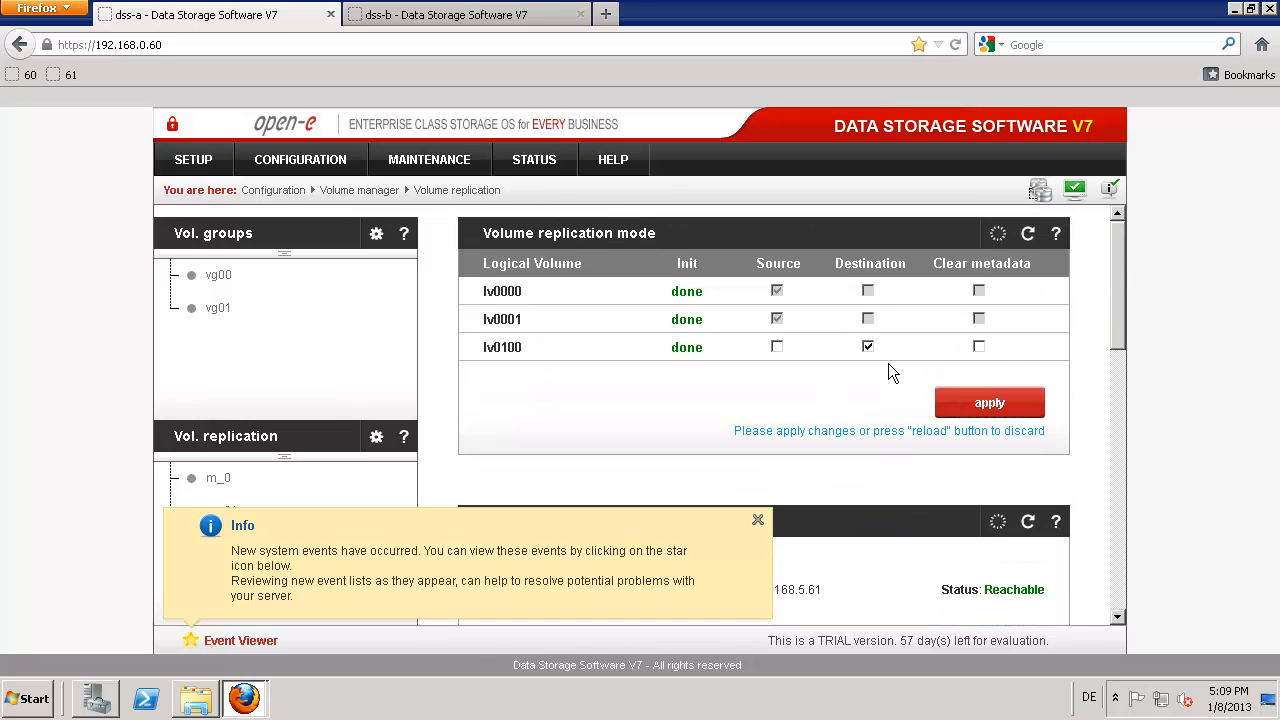
pyautogui.click(946, 400)
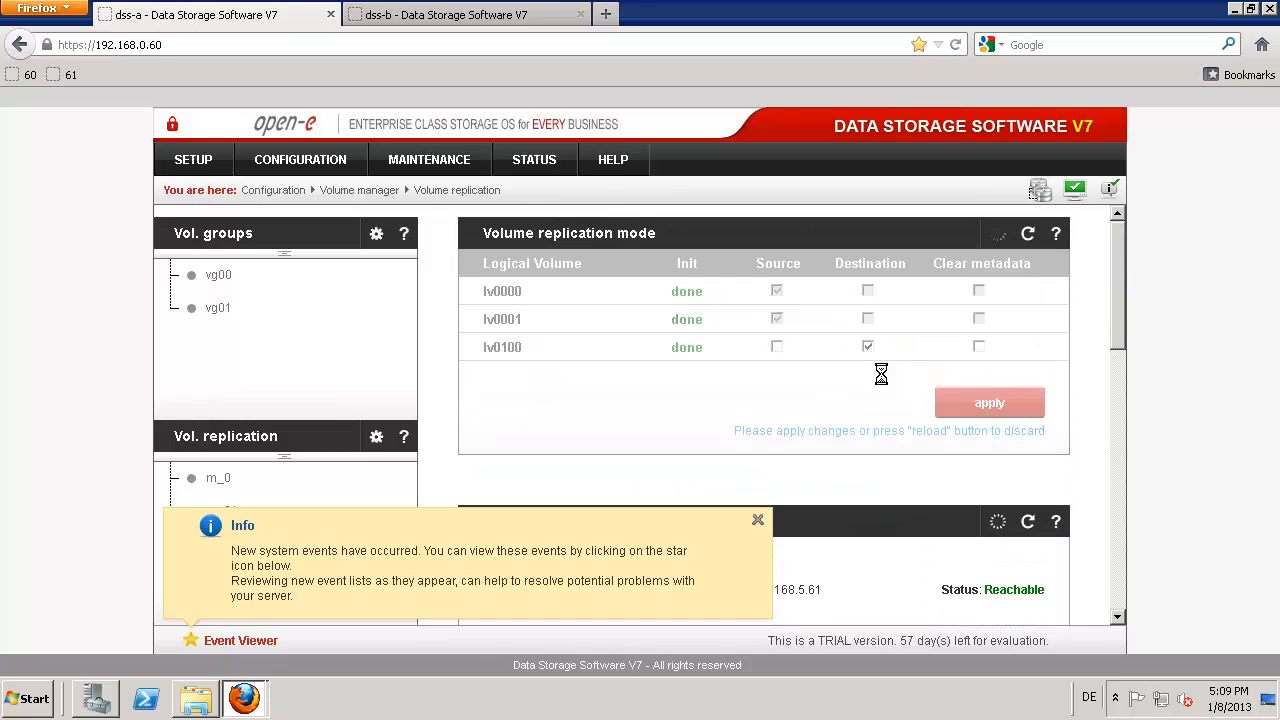
# Step: Switch to dss-b and start the m_1 replication task in its replication tasks manager
pyautogui.click(473, 18)
pyautogui.scroll(-3, 1120, 595)
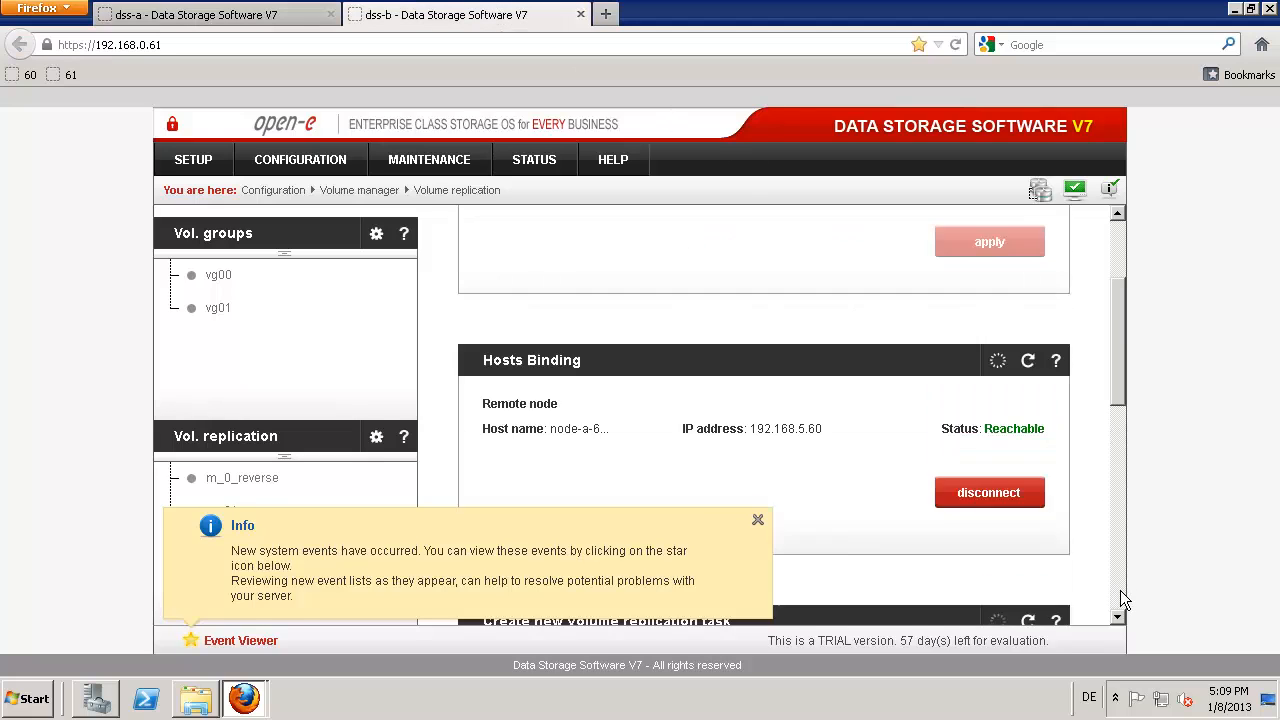
pyautogui.scroll(-5, 1120, 590)
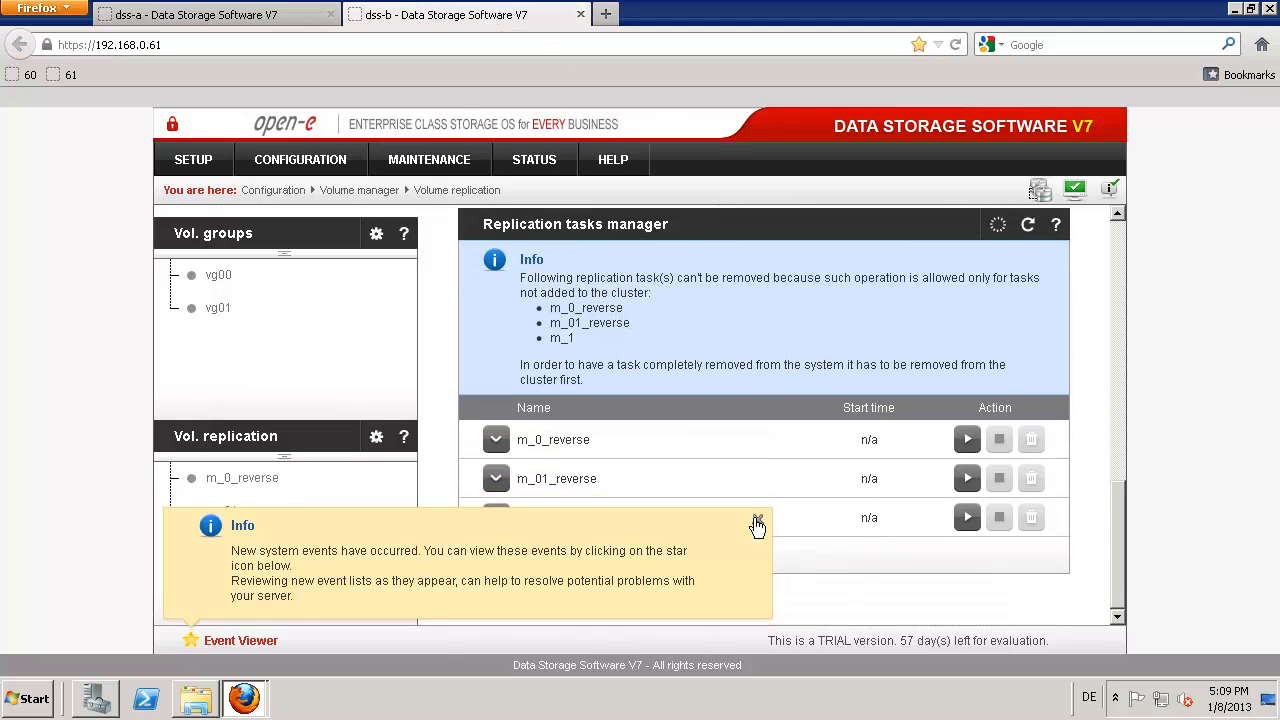
pyautogui.click(757, 524)
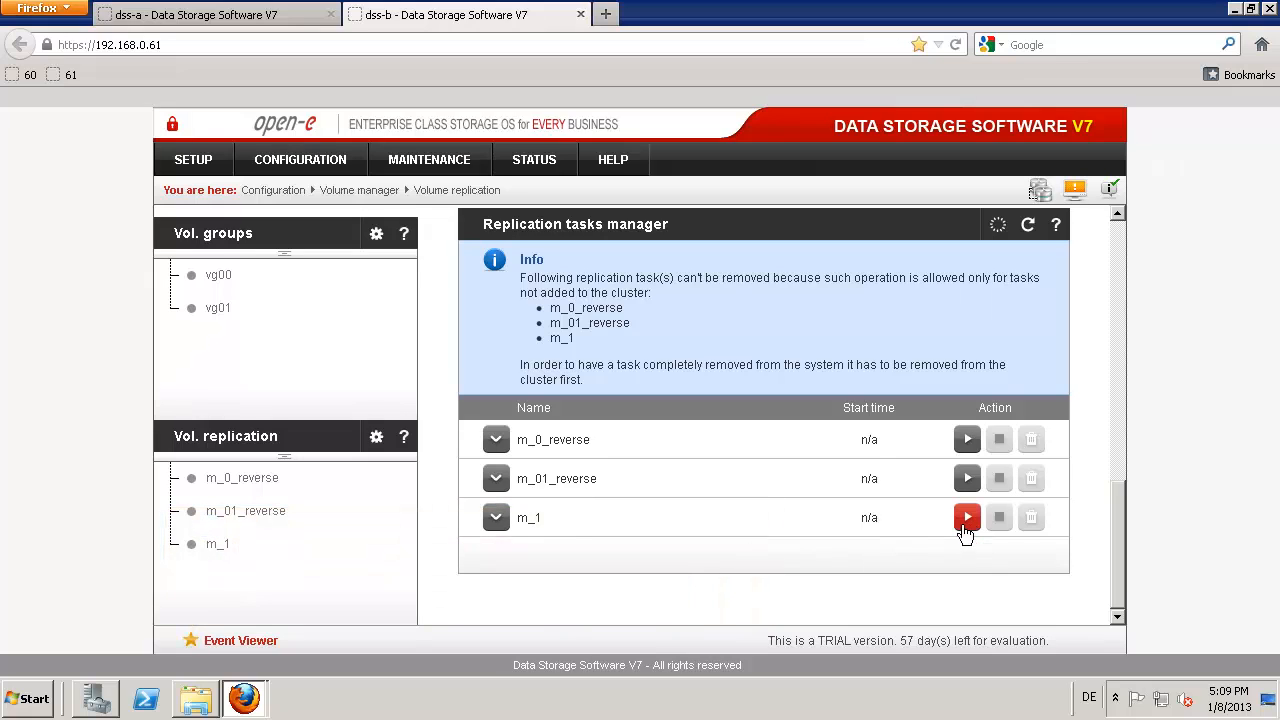
pyautogui.click(964, 520)
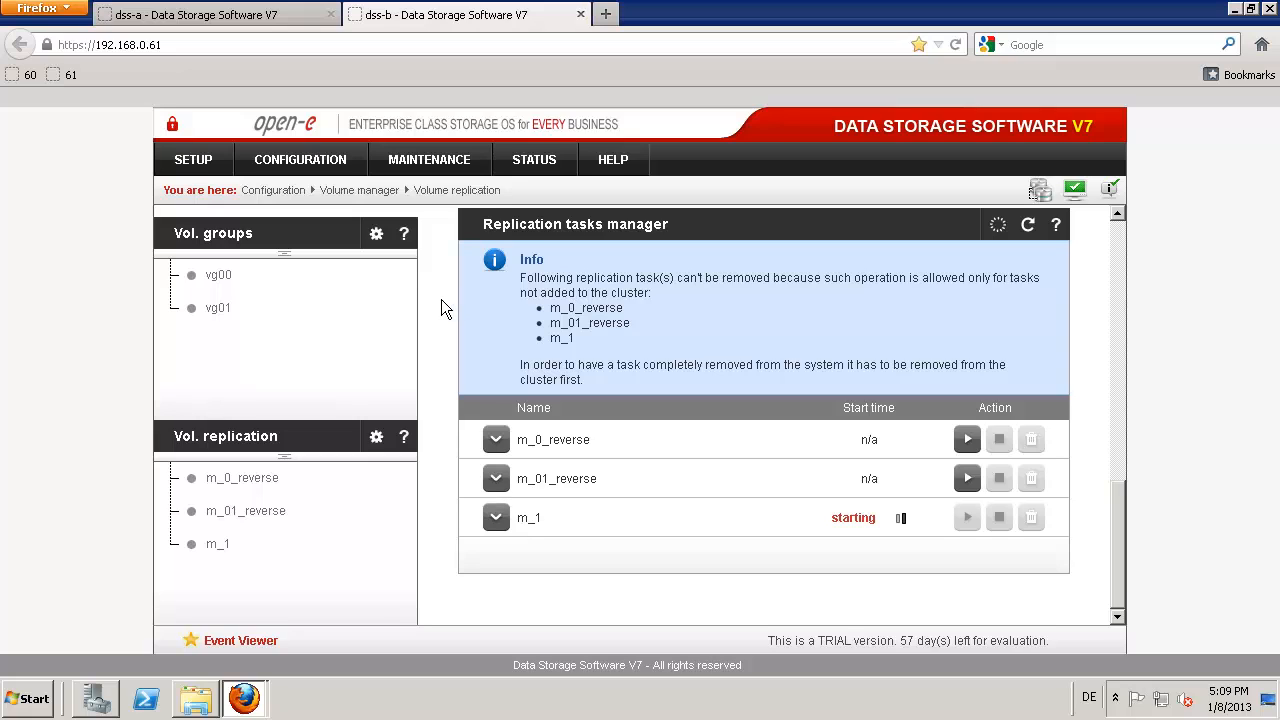
# Step: Examine dss-b's task status, including the latest failed m_1 log entry and the running m_1 task's connection and consistency details
pyautogui.click(545, 158)
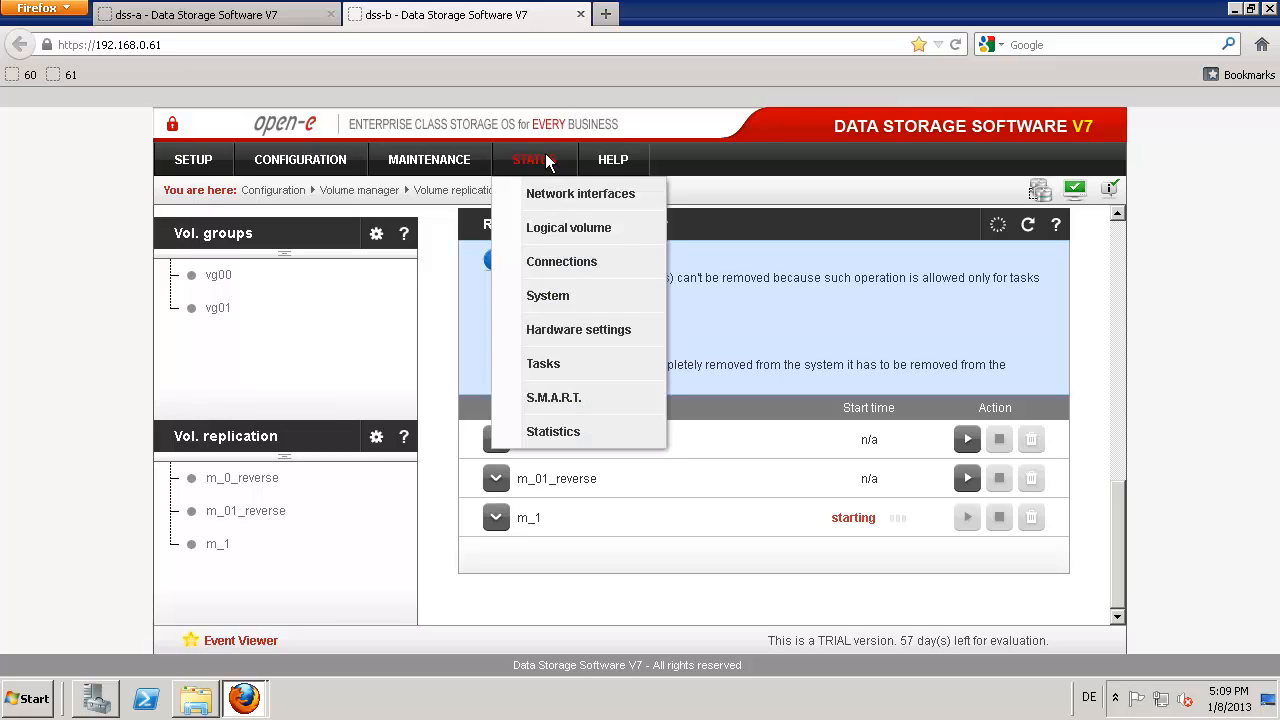
pyautogui.click(562, 365)
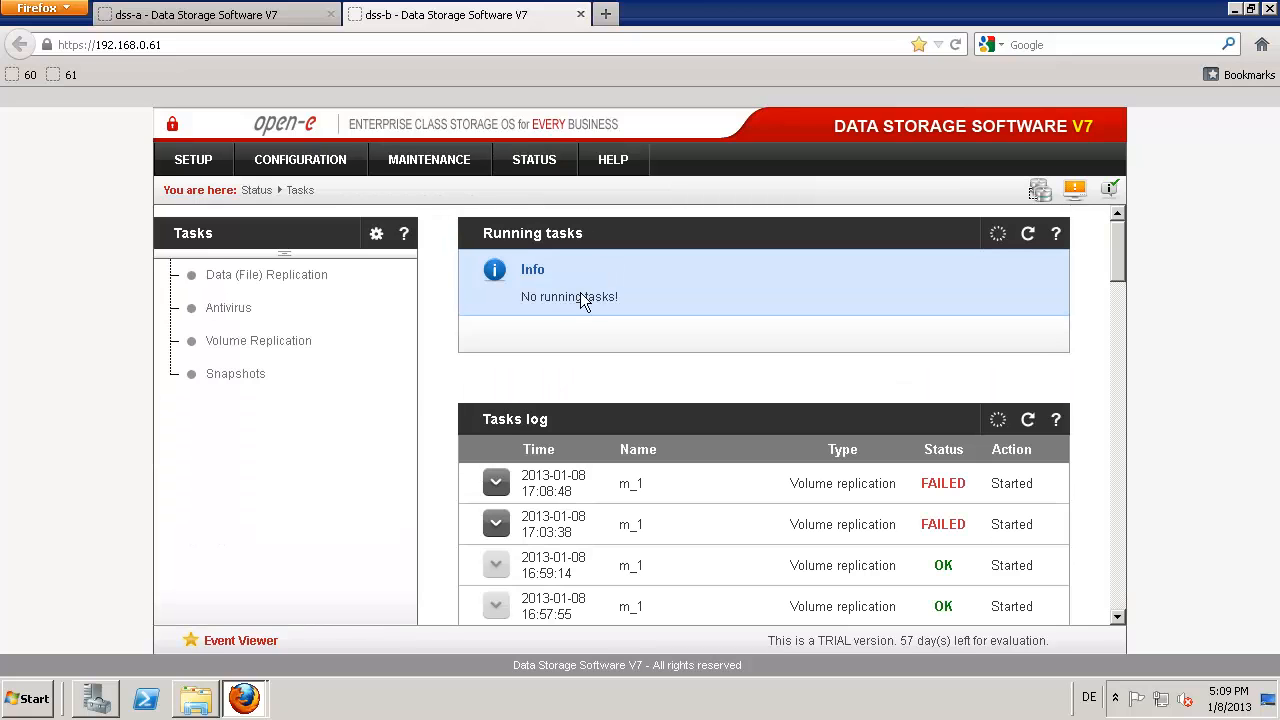
pyautogui.click(1027, 238)
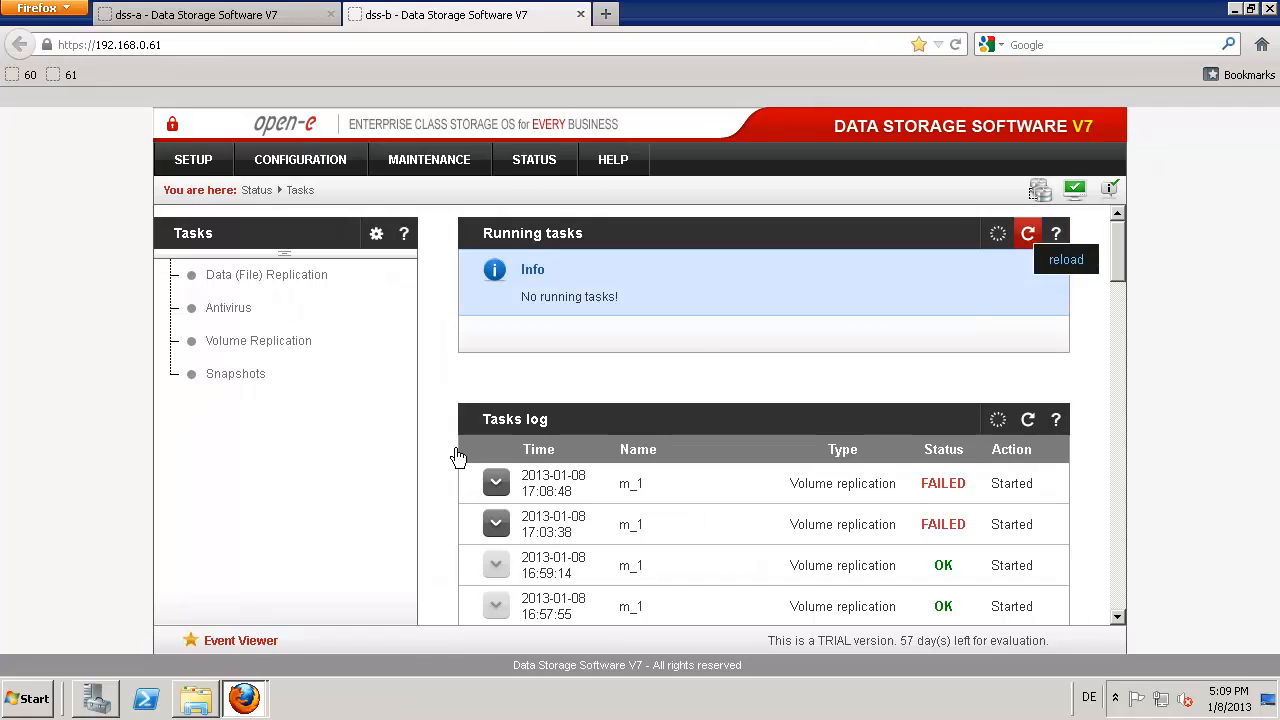
pyautogui.click(496, 485)
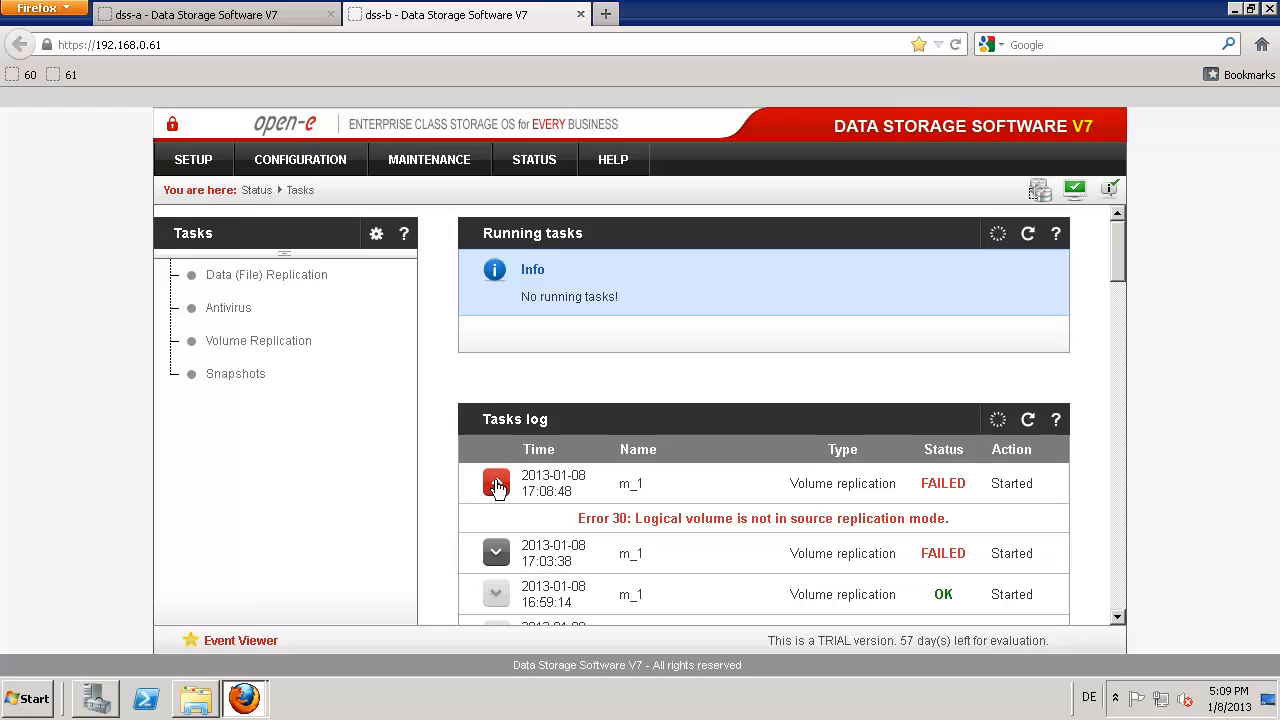
pyautogui.click(497, 485)
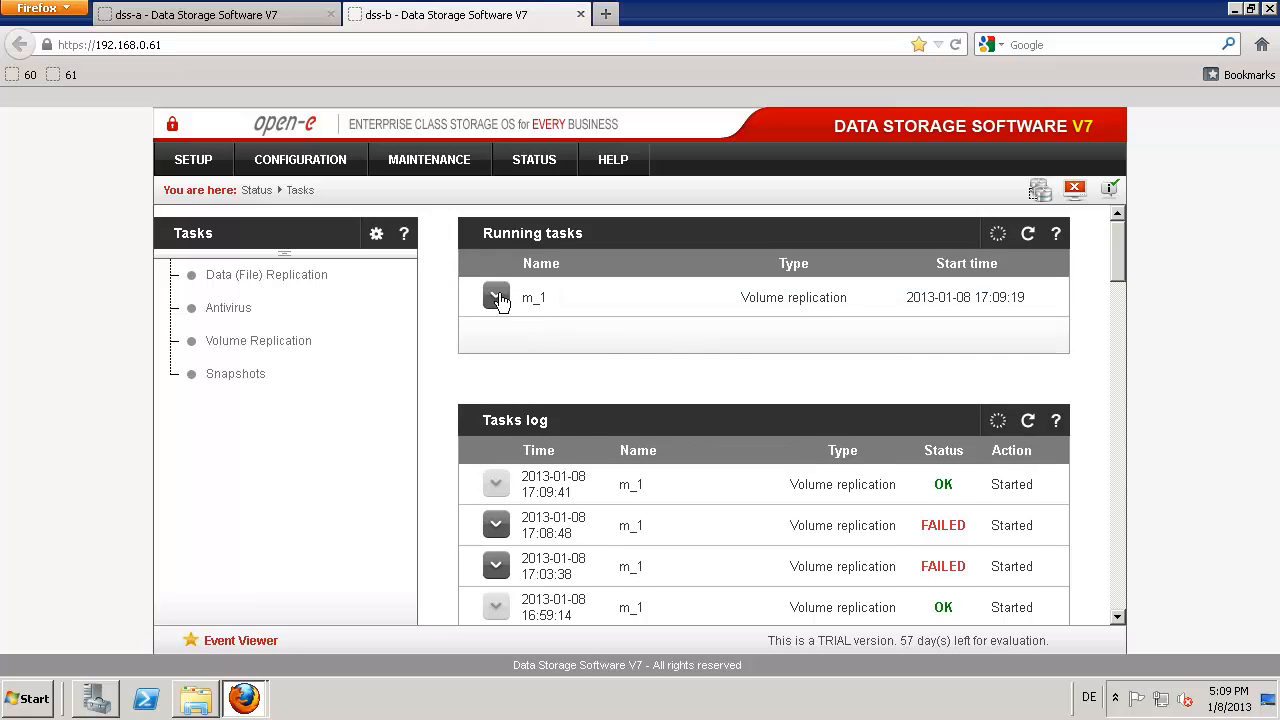
pyautogui.click(497, 297)
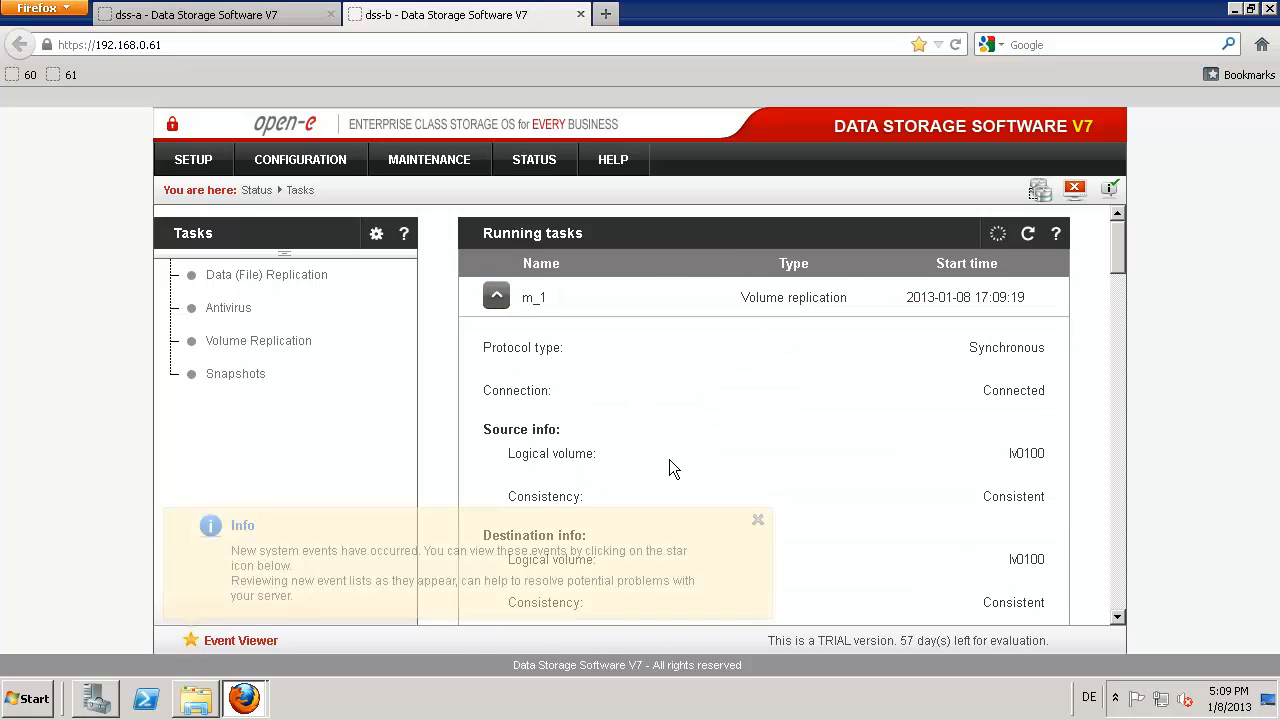
pyautogui.scroll(-3, 714, 473)
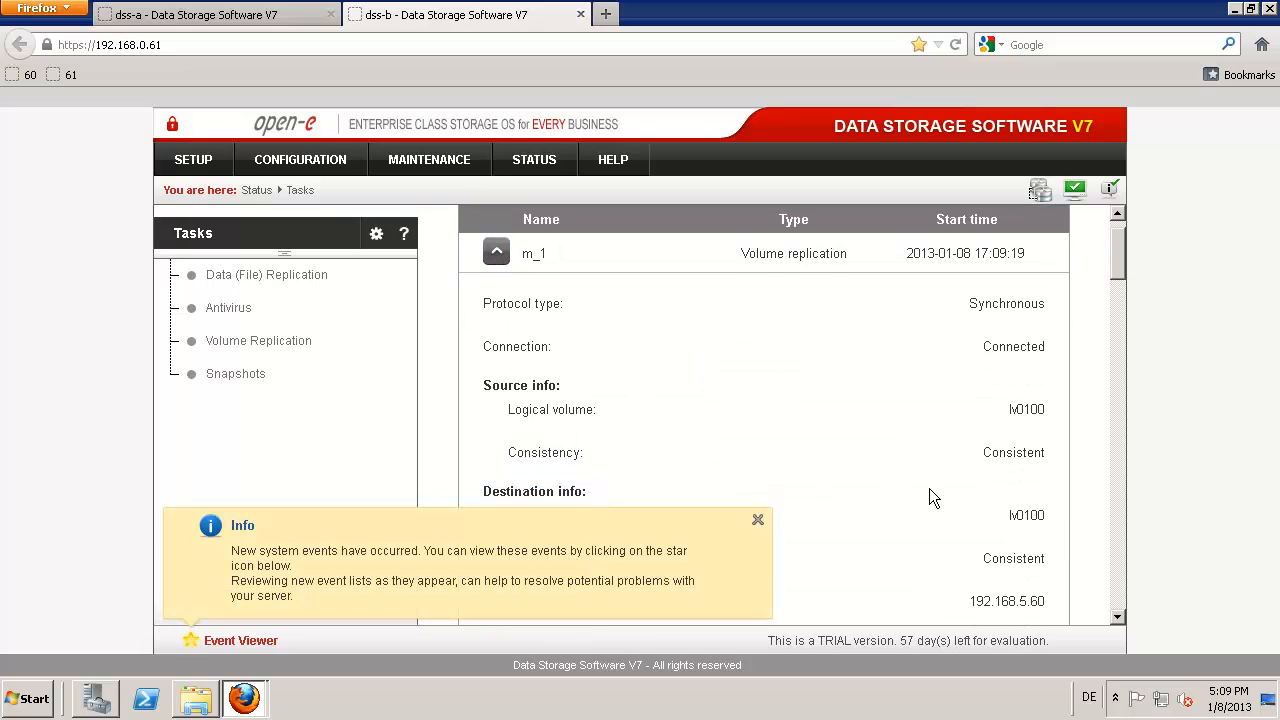
pyautogui.click(757, 522)
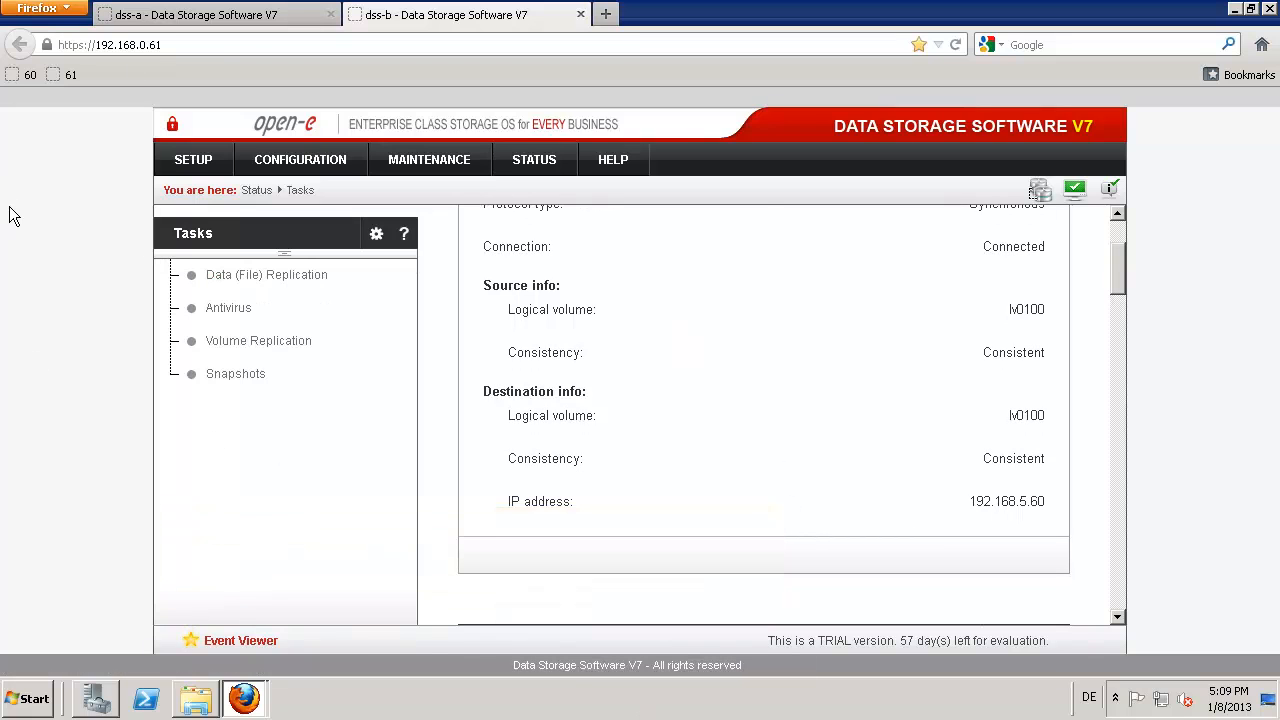
# Step: Open the failover settings on dss-a and start the cluster services
pyautogui.click(165, 14)
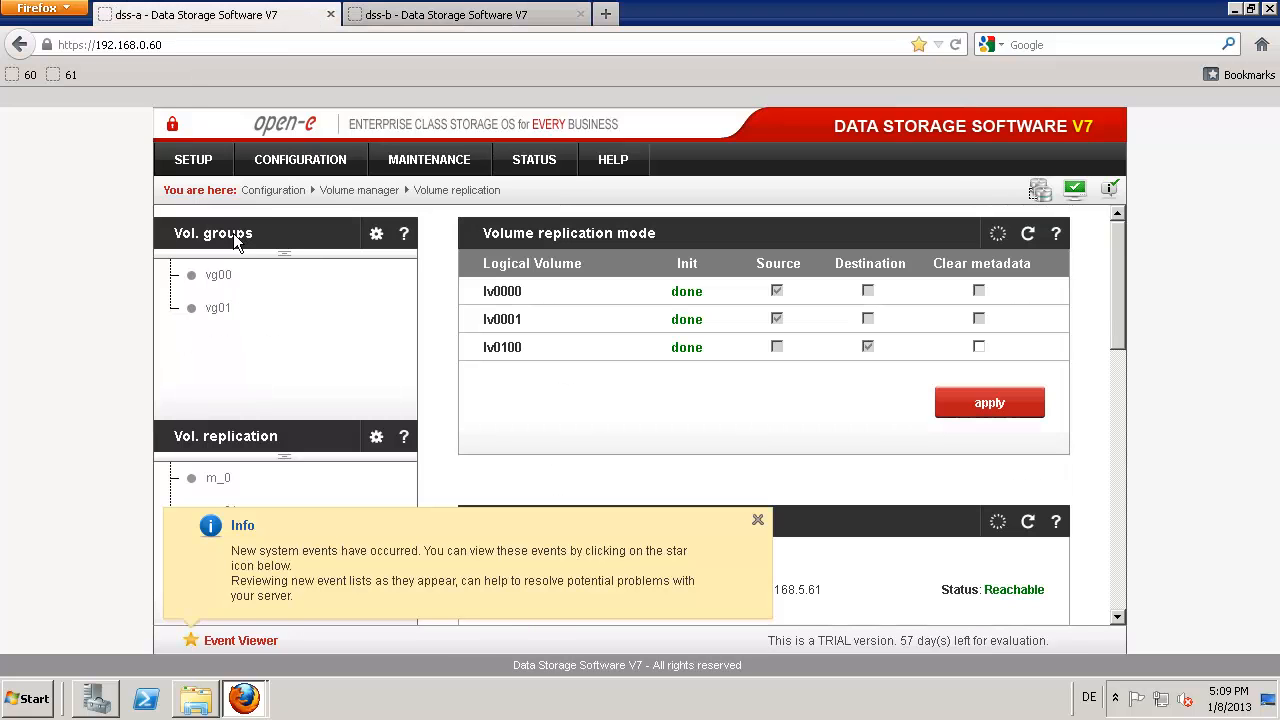
pyautogui.click(195, 162)
pyautogui.click(204, 257)
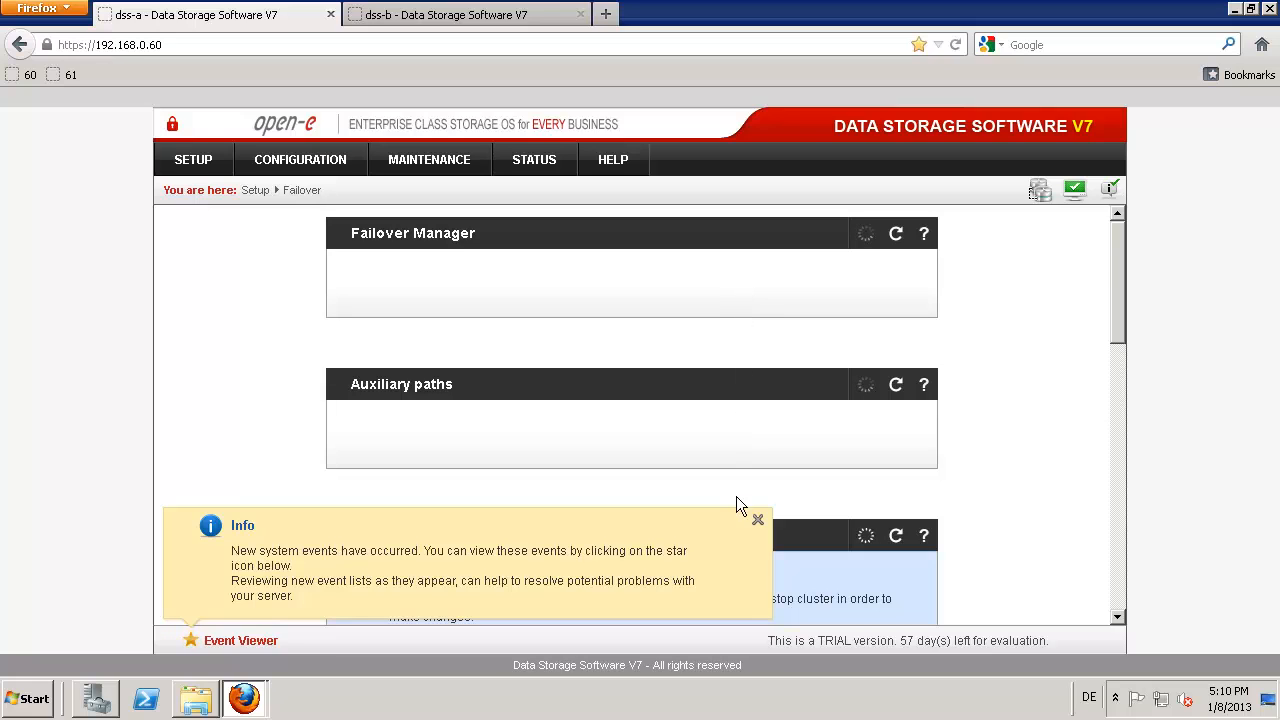
pyautogui.click(757, 519)
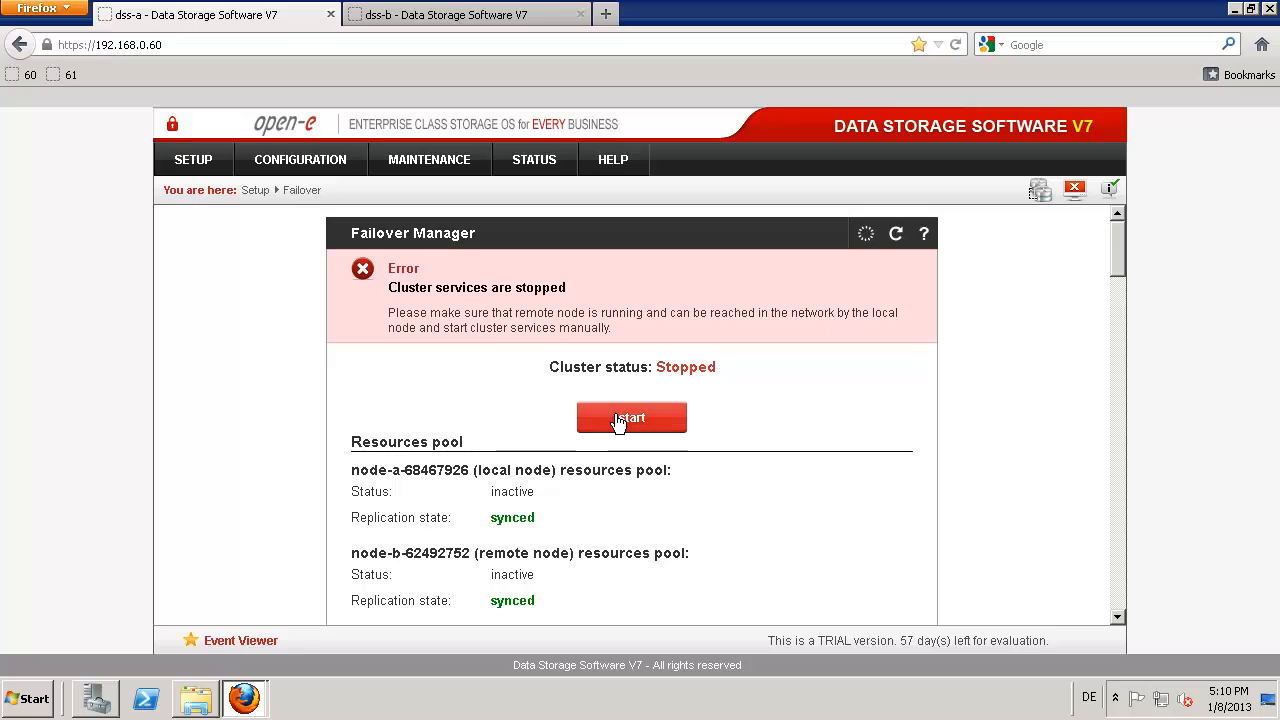
pyautogui.click(618, 422)
pyautogui.click(668, 438)
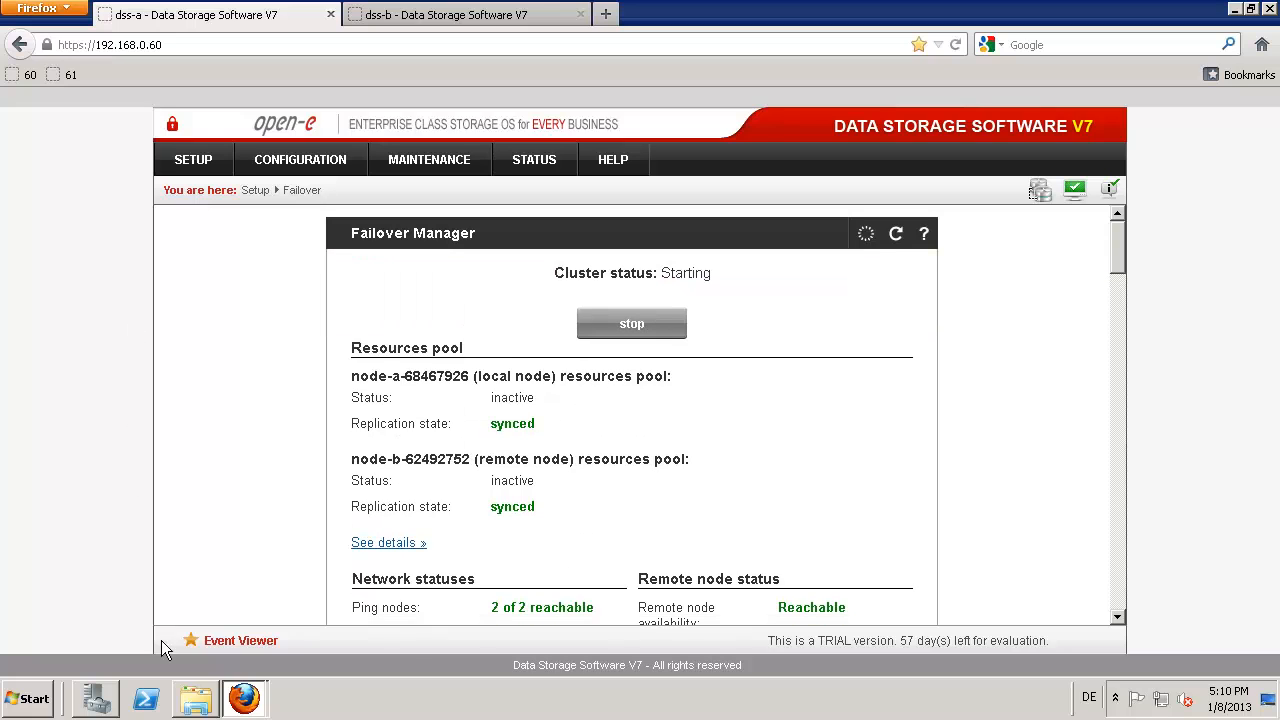
# Step: Open the Windows iSCSI Initiator and place its window beside the cluster status to check the target connections
pyautogui.click(36, 698)
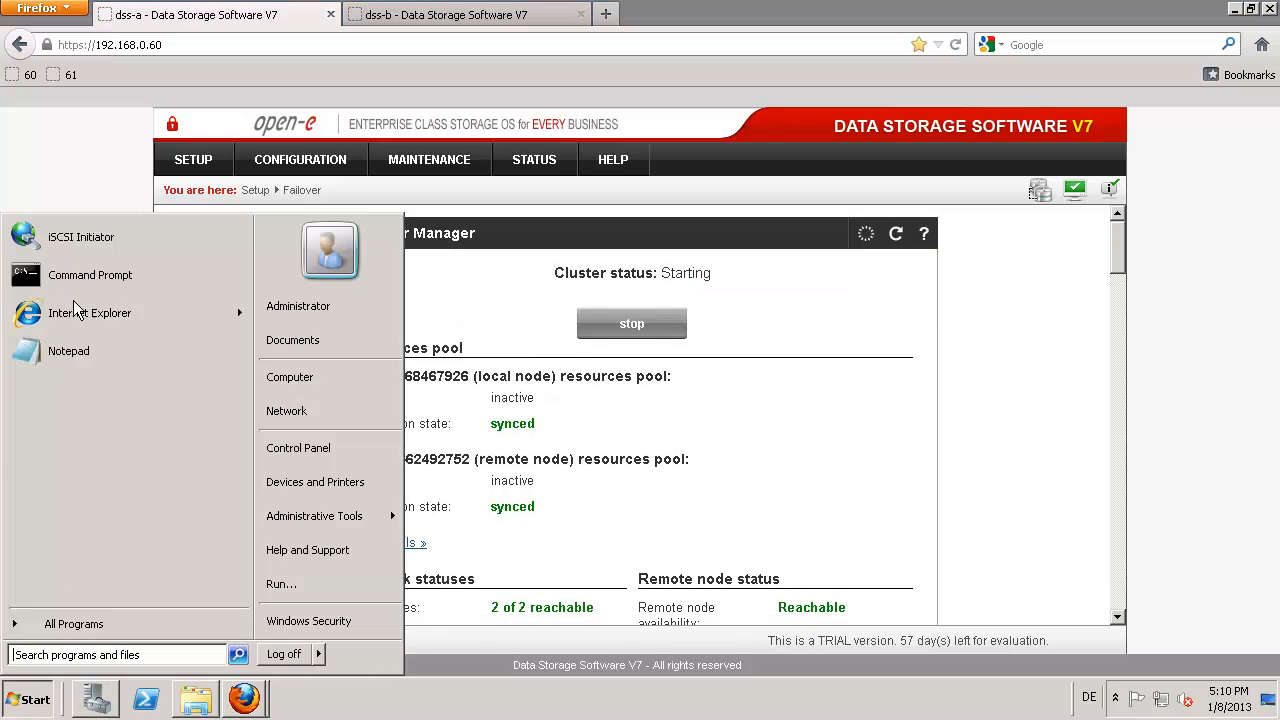
pyautogui.click(92, 240)
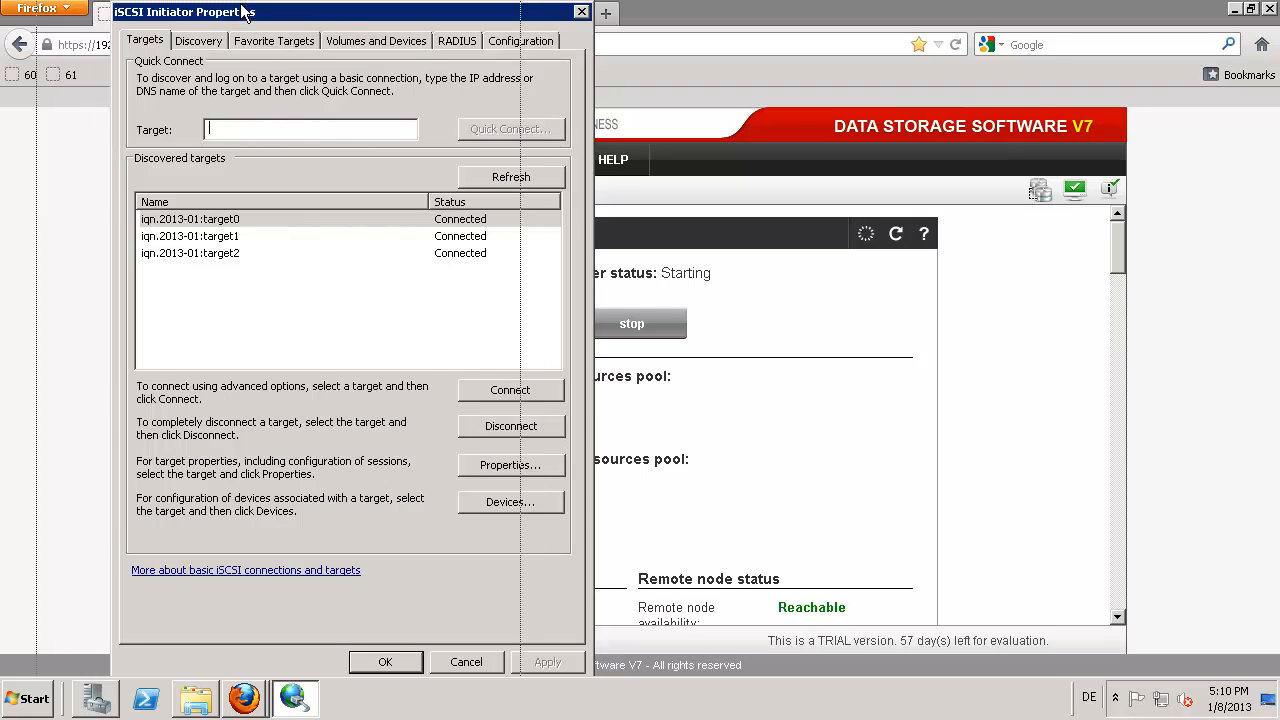
pyautogui.moveTo(245, 12); pyautogui.dragTo(172, 12)
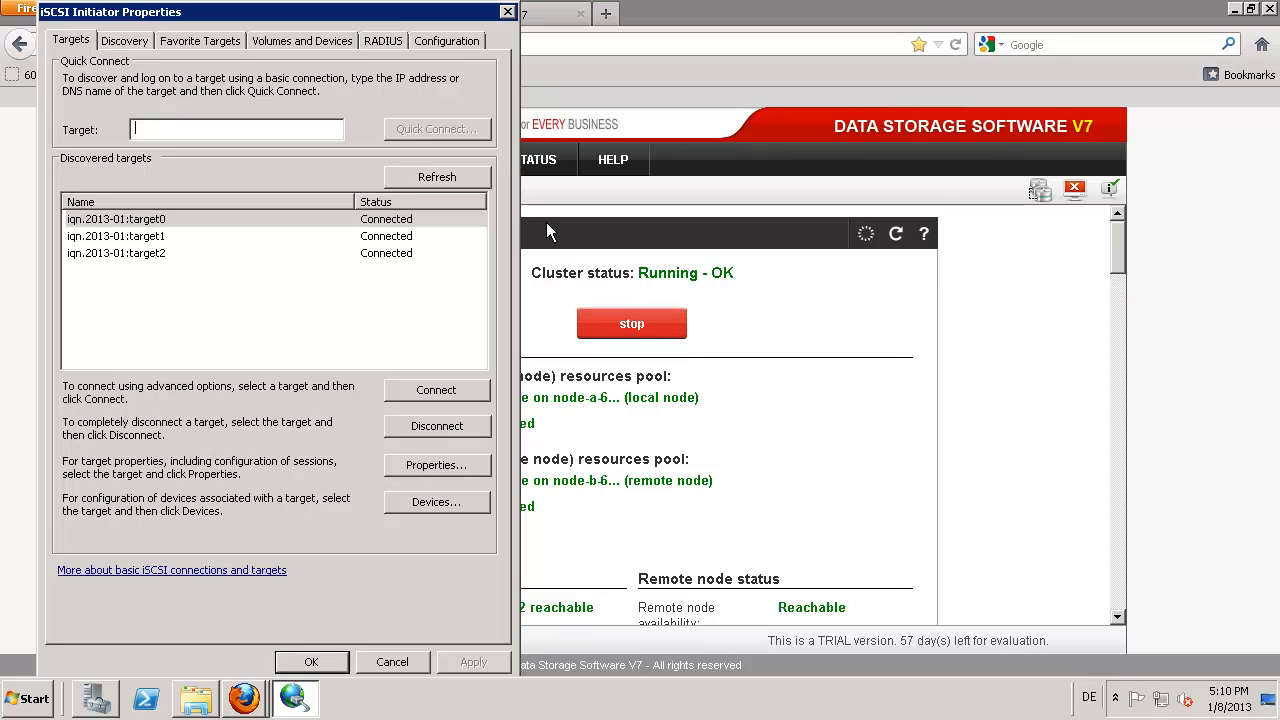
# Step: Refresh the discovered iSCSI targets and review the connected disks and volumes in Server Manager's Disk Management
pyautogui.click(455, 180)
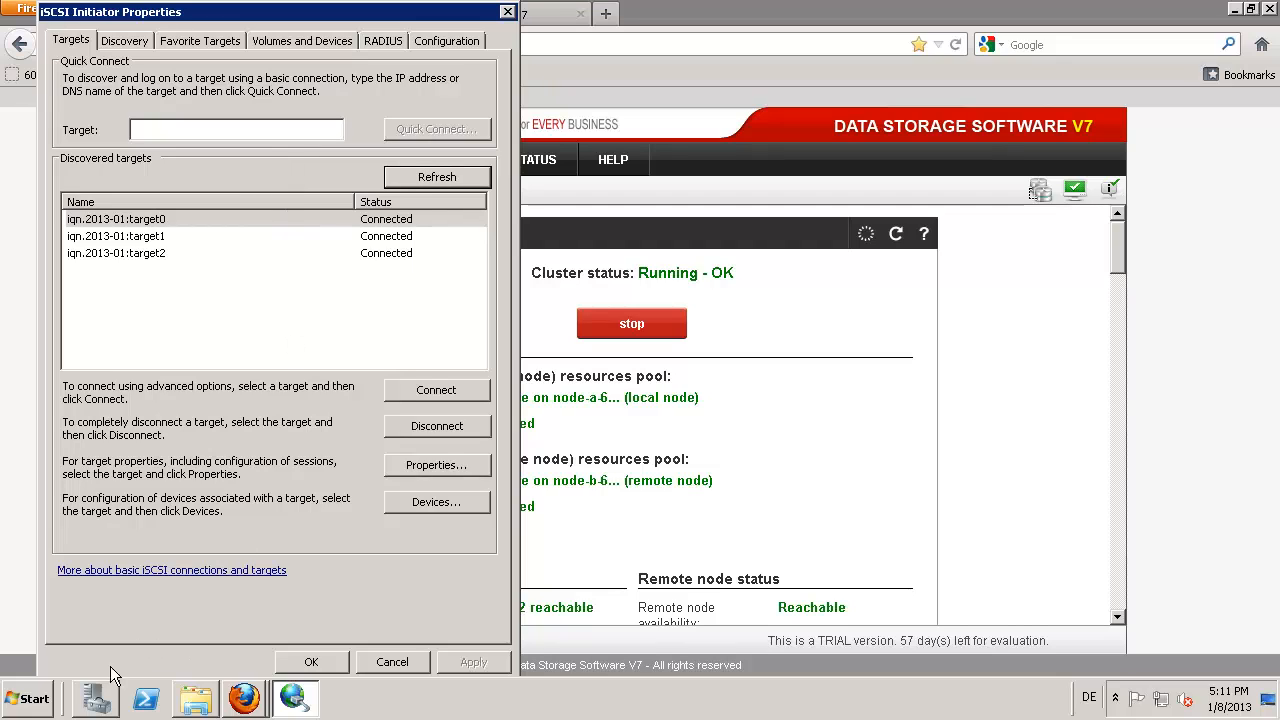
pyautogui.click(97, 698)
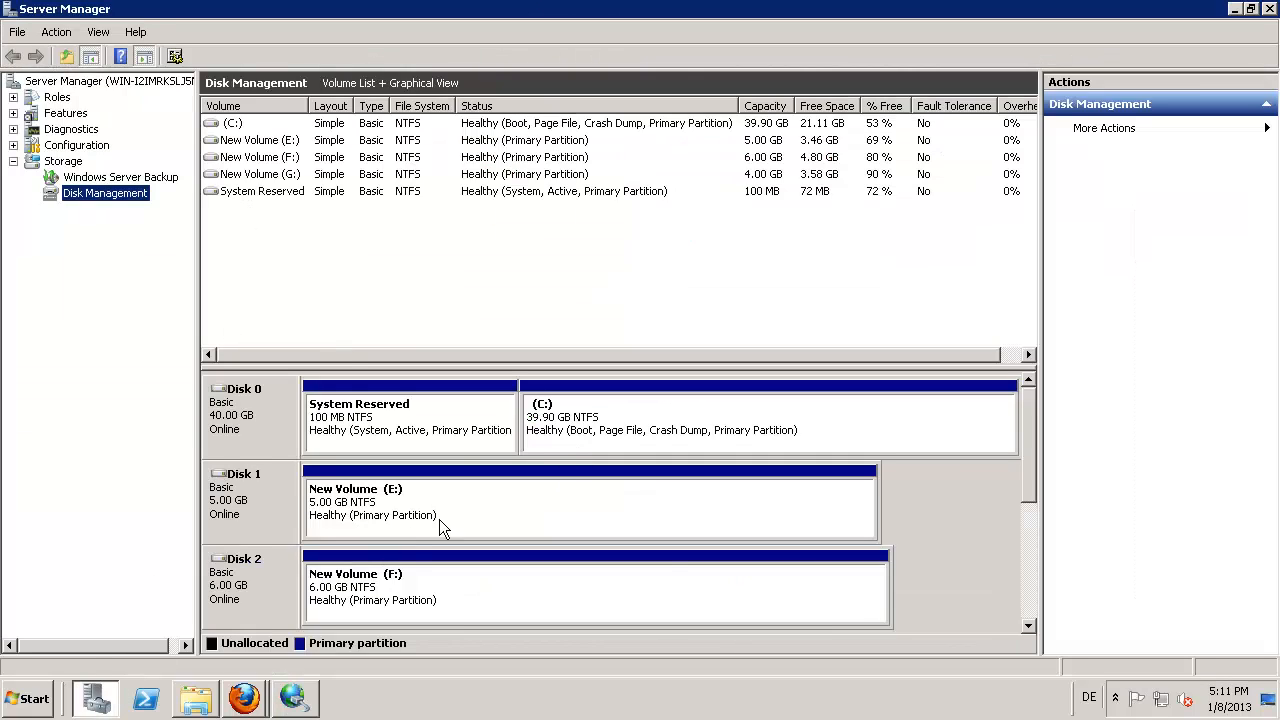
pyautogui.click(1028, 625)
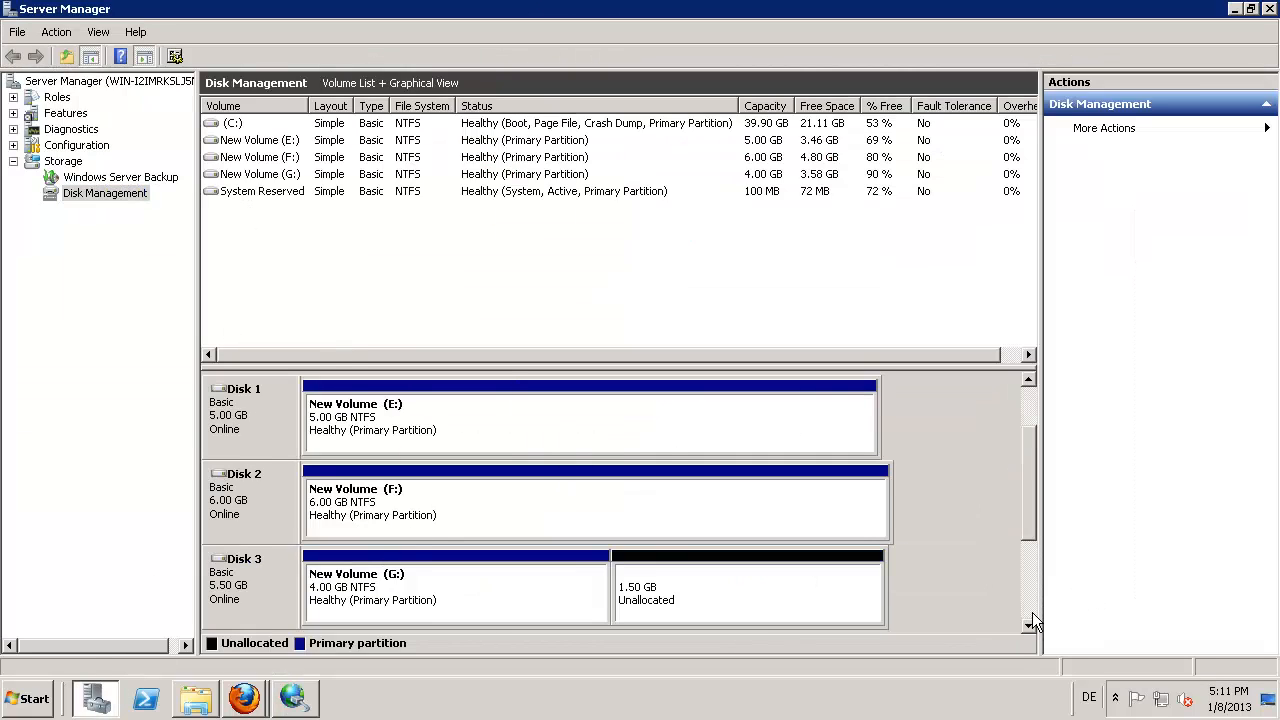
pyautogui.click(1028, 625)
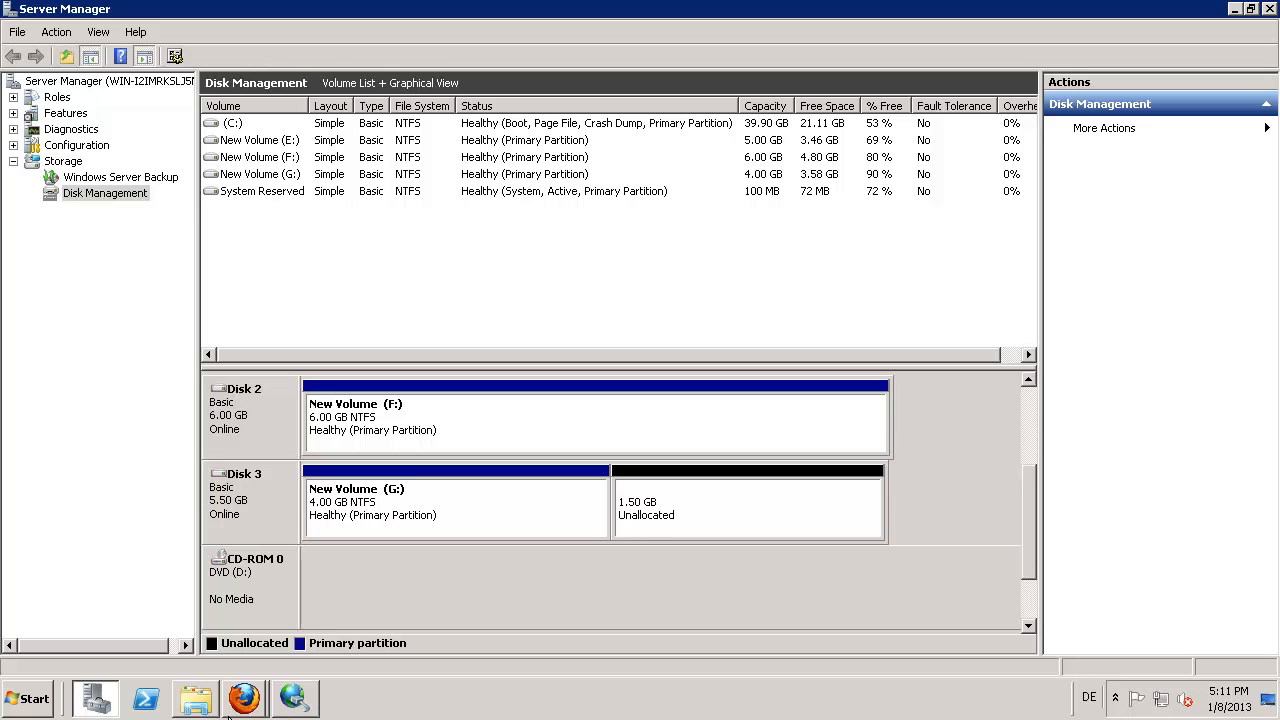
# Step: Check the contents of volumes F:, G: and E: in Windows Explorer
pyautogui.click(195, 700)
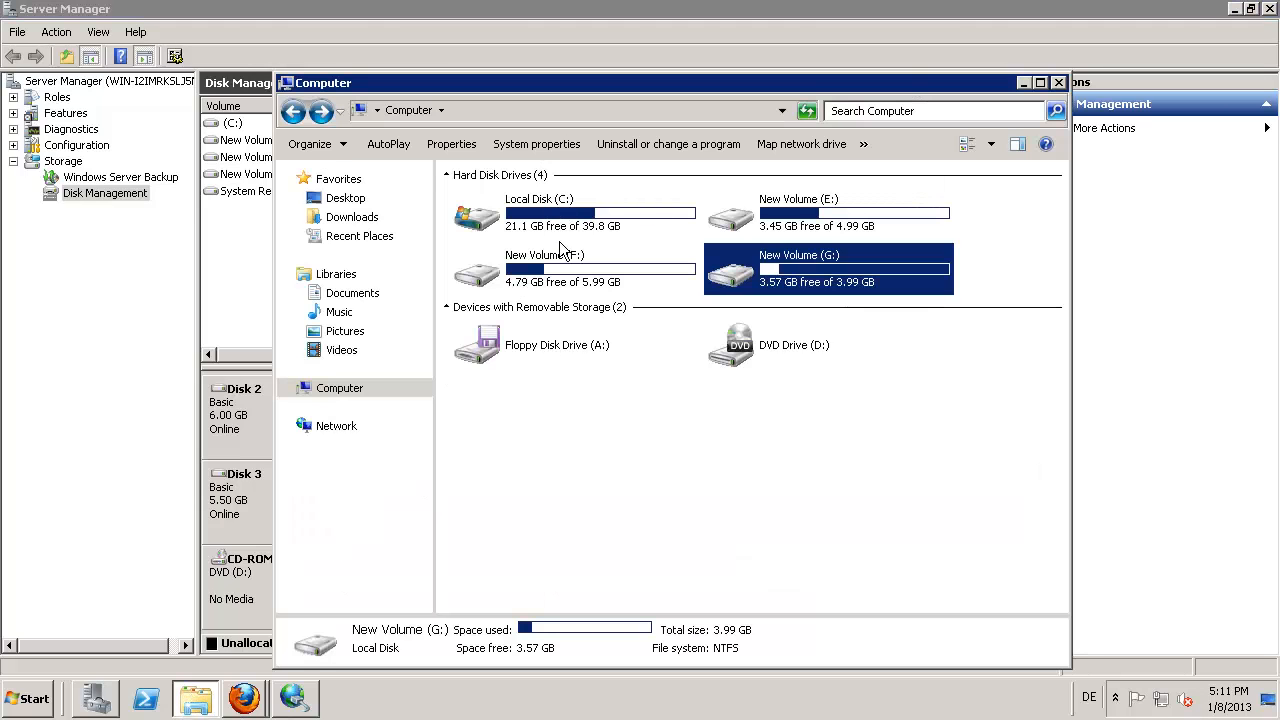
pyautogui.doubleClick(552, 268)
pyautogui.click(292, 111)
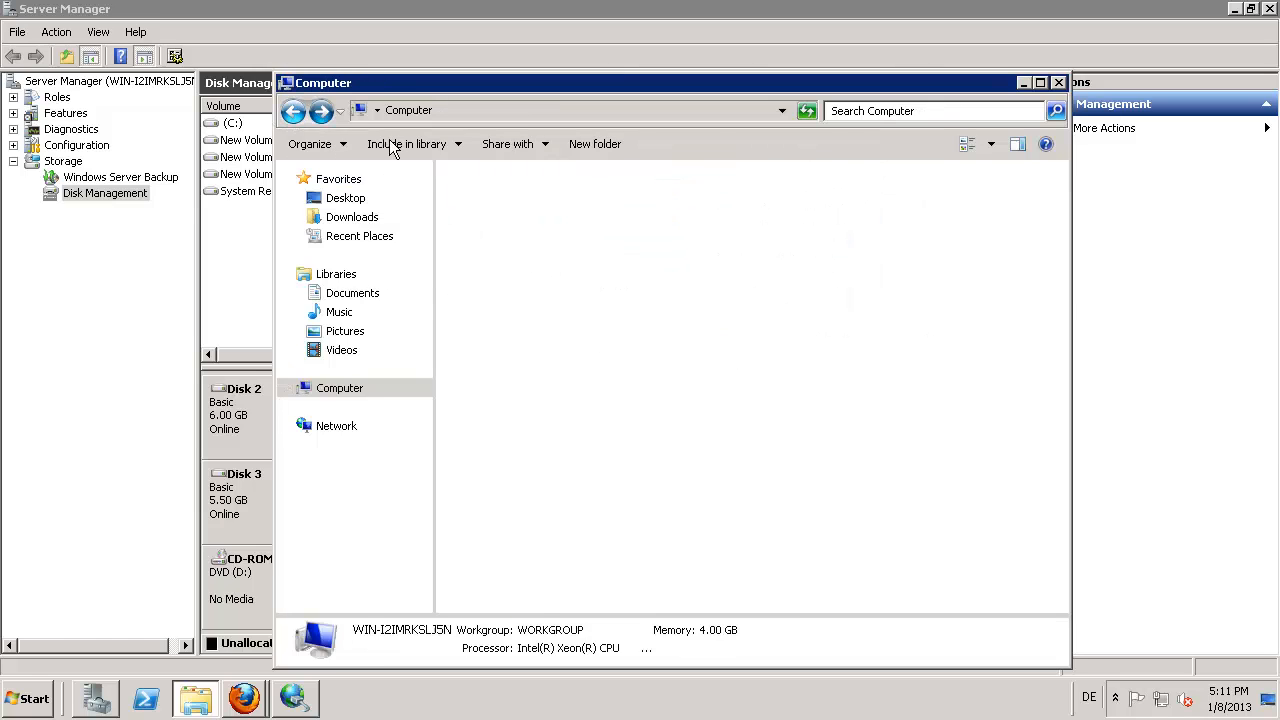
pyautogui.doubleClick(787, 285)
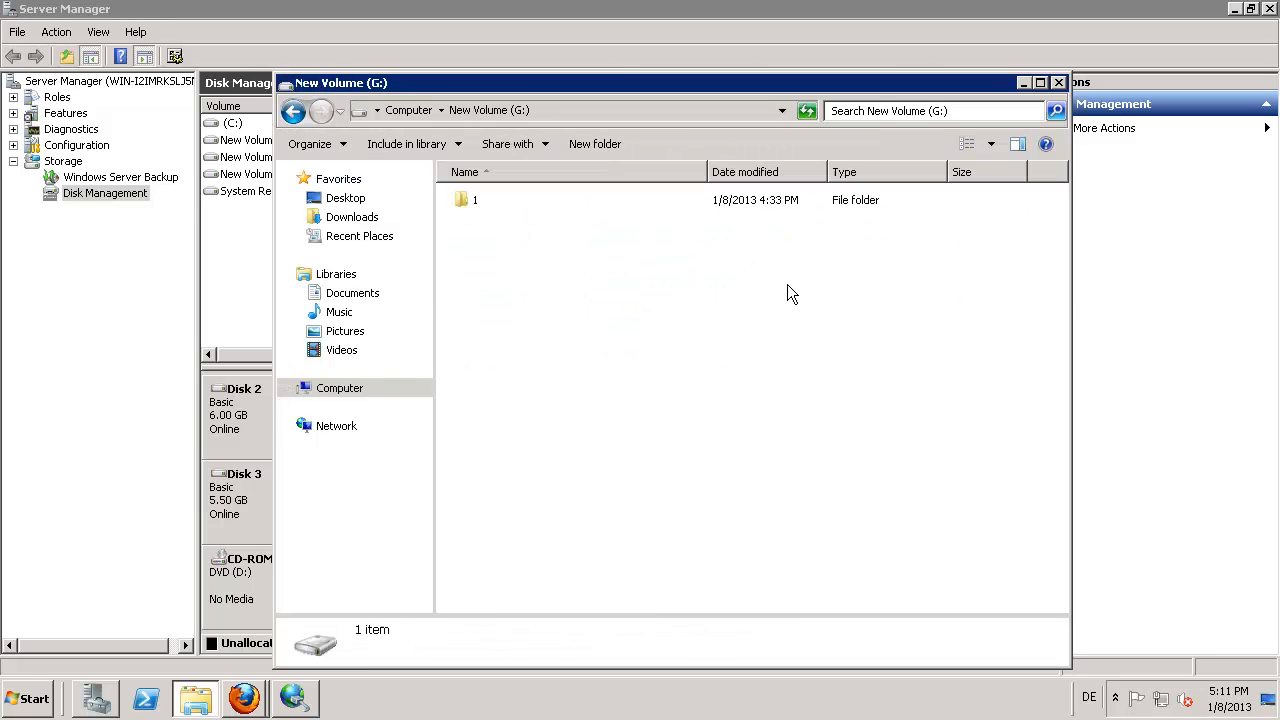
pyautogui.click(292, 111)
pyautogui.doubleClick(730, 205)
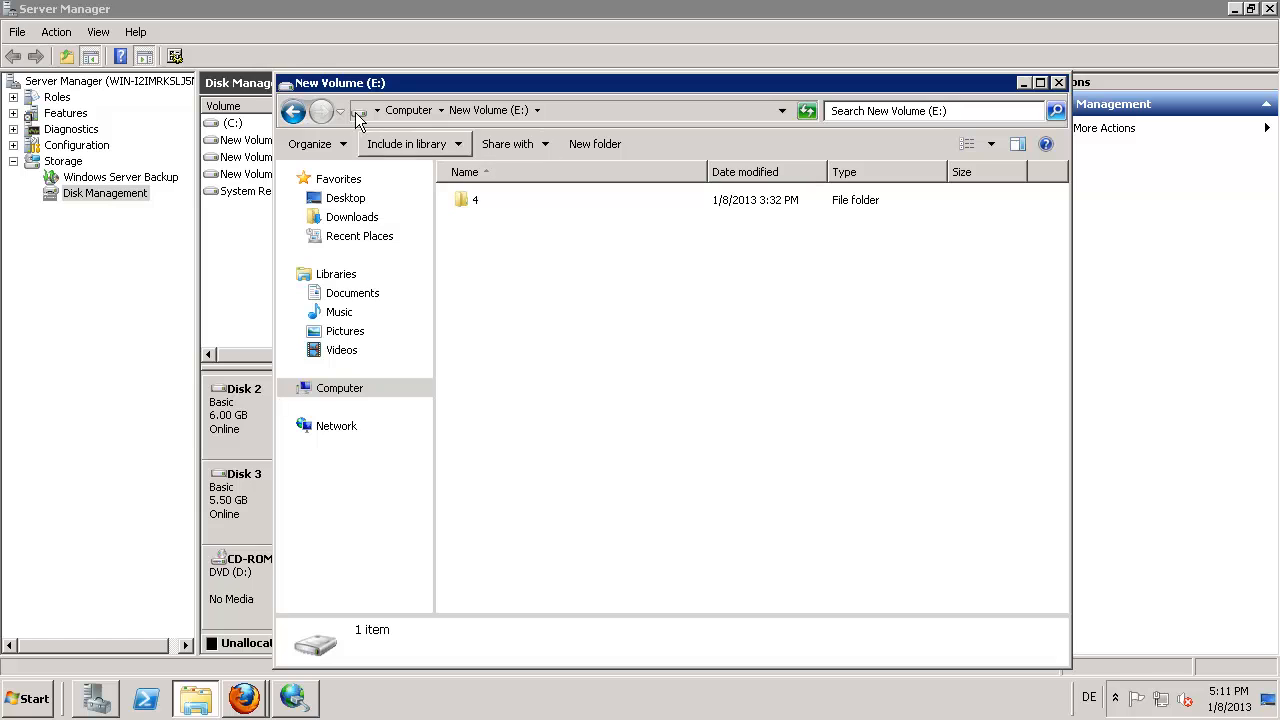
pyautogui.click(292, 111)
pyautogui.hotkey('alt', 'F4')
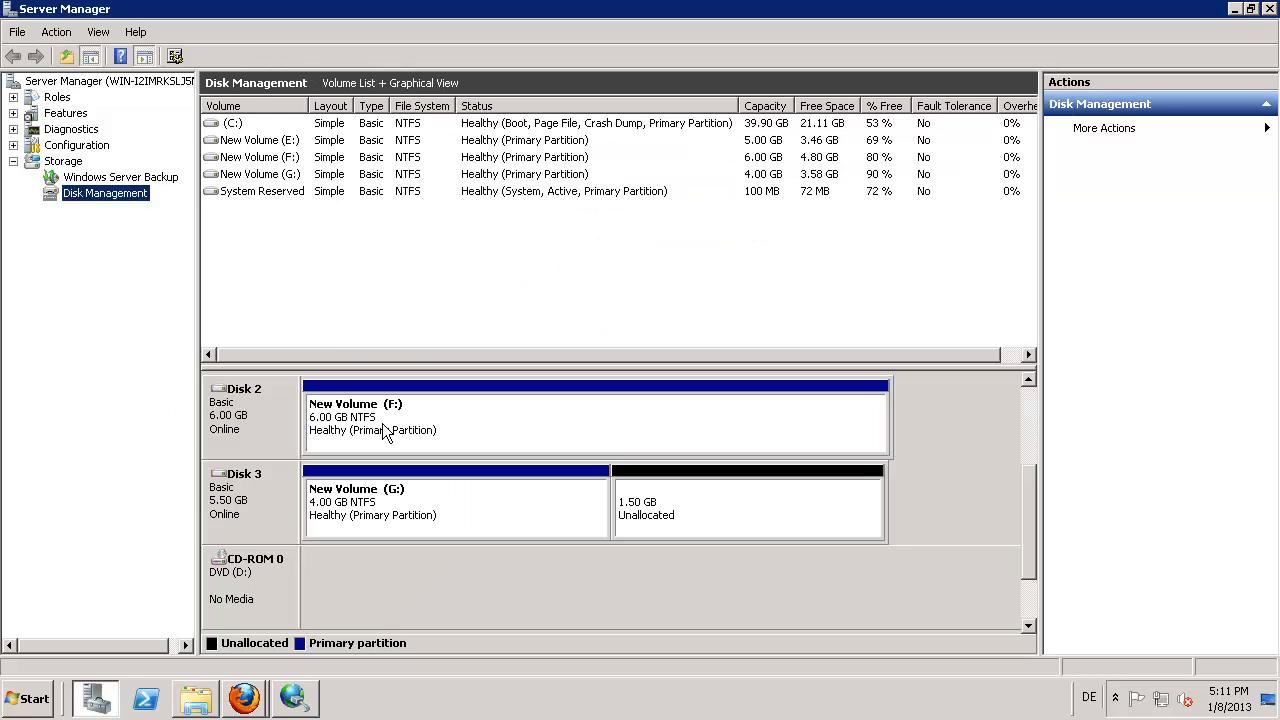
# Step: Extend New Volume (G:) on Disk 3 with the full 1536 MB of unallocated space
pyautogui.click(642, 506)
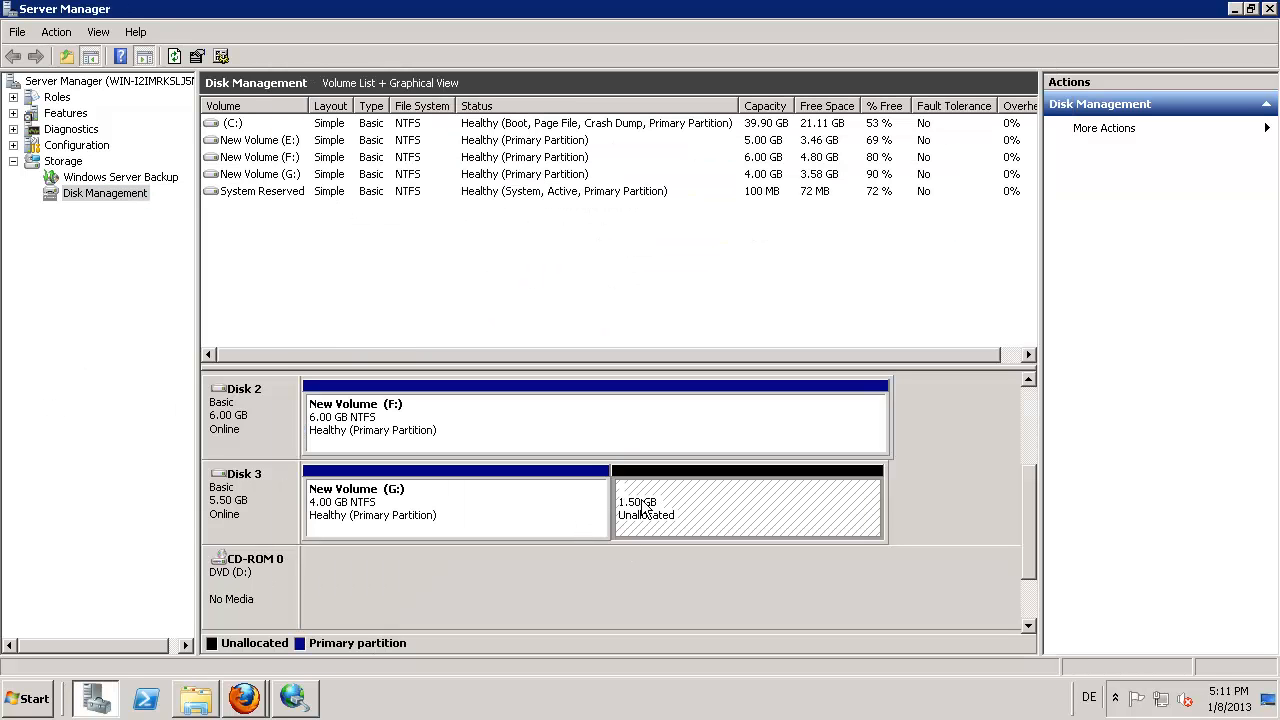
pyautogui.click(535, 503)
pyautogui.rightClick(535, 502)
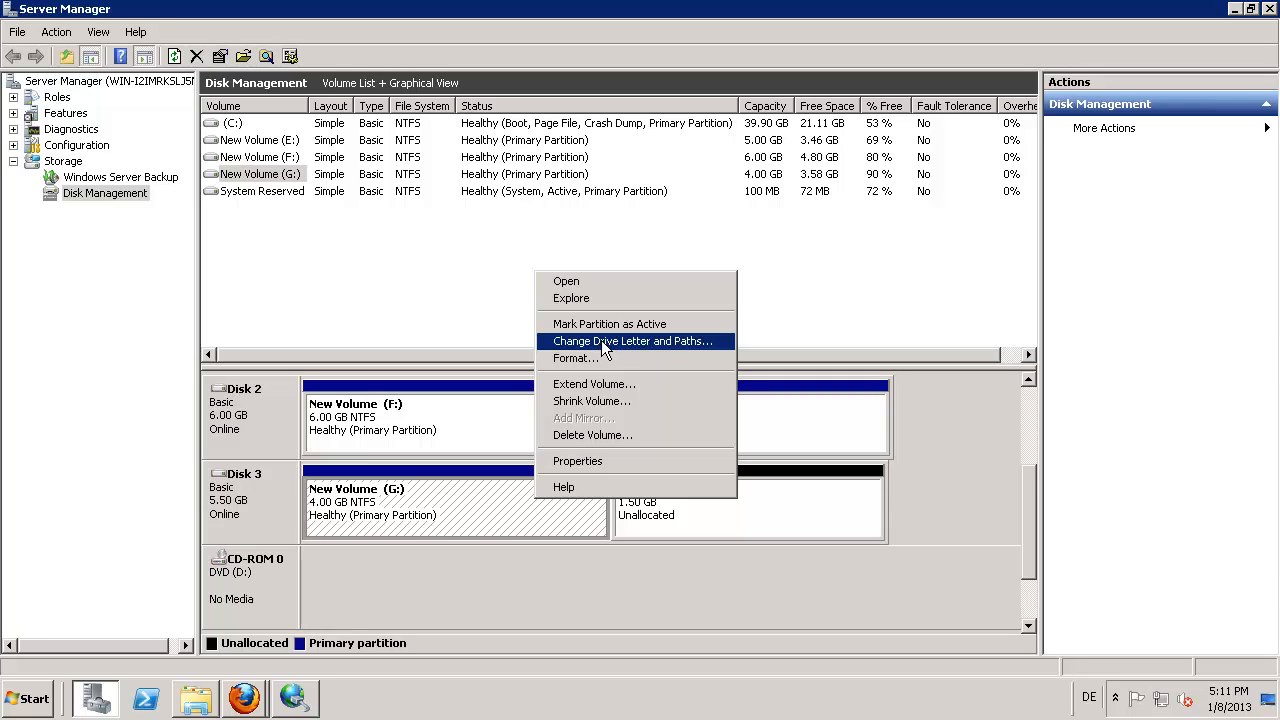
pyautogui.click(592, 384)
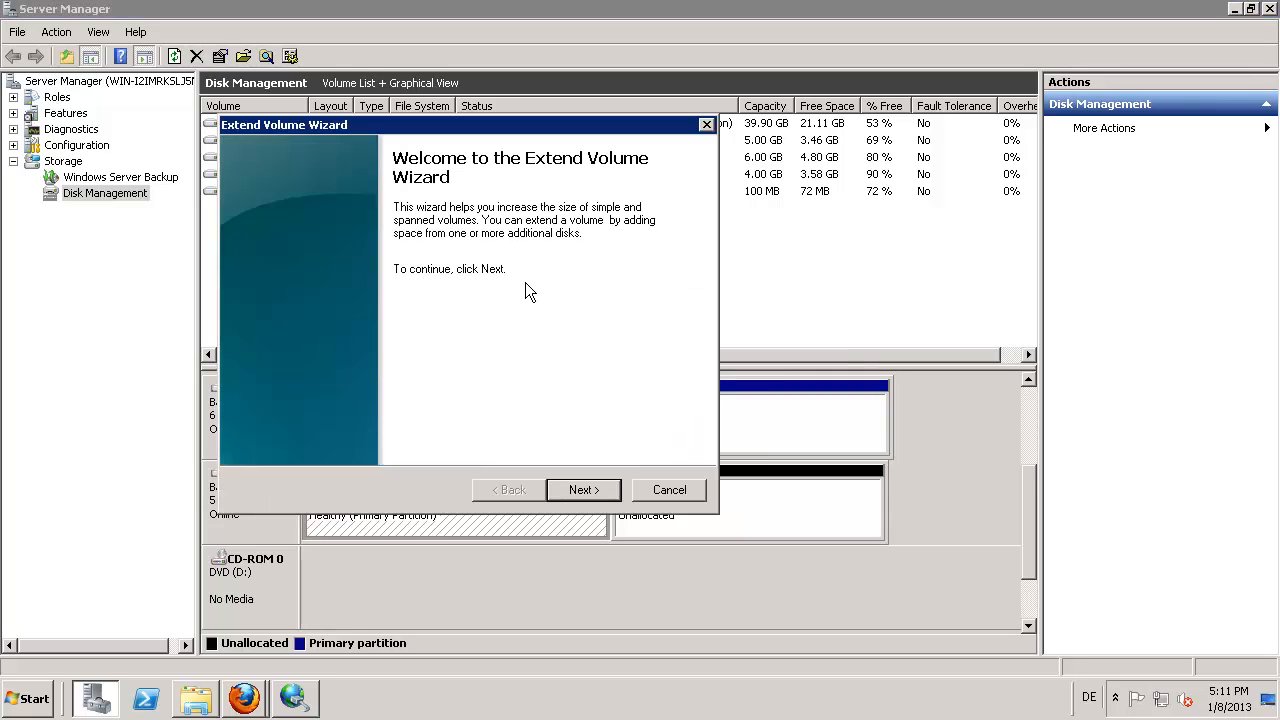
pyautogui.click(592, 493)
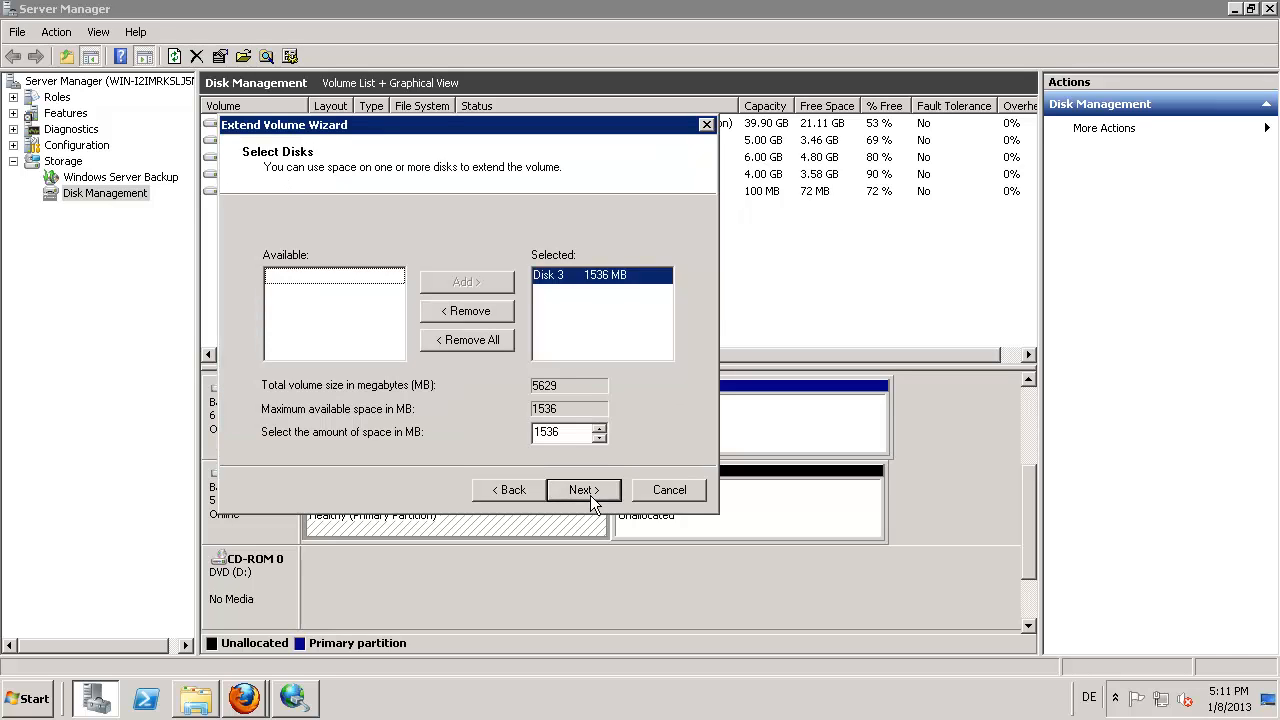
pyautogui.click(585, 490)
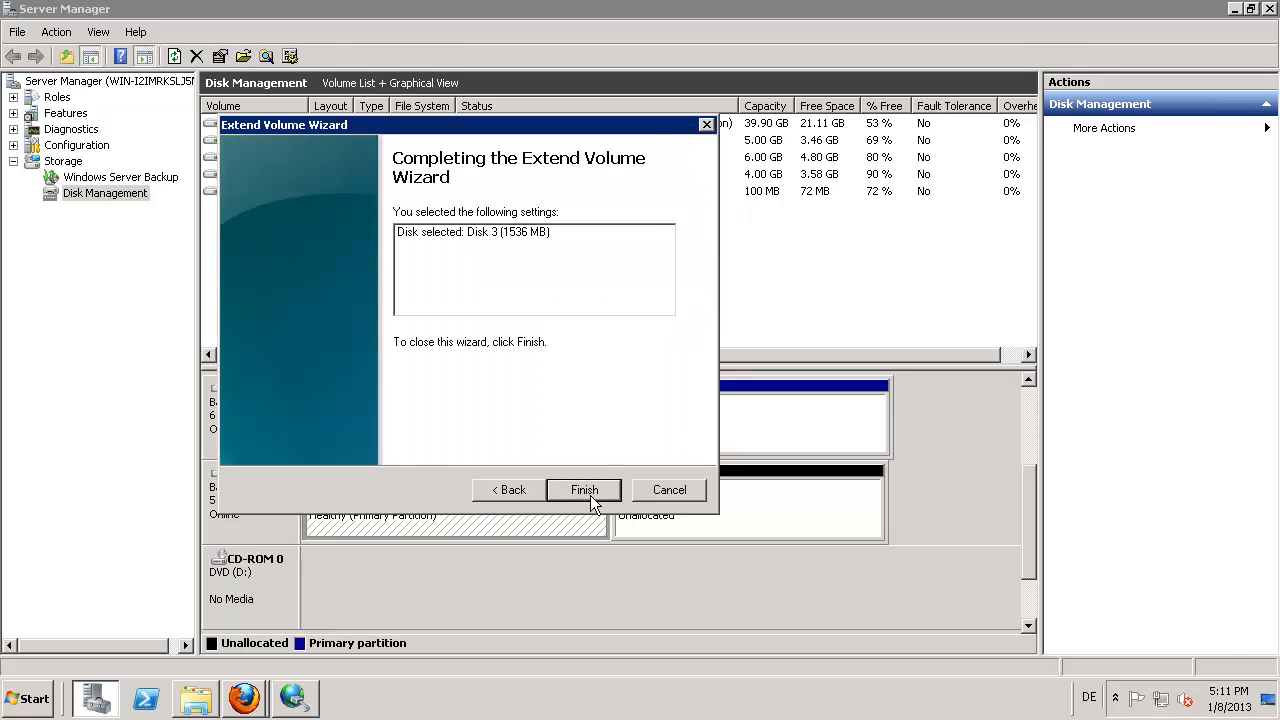
pyautogui.click(590, 495)
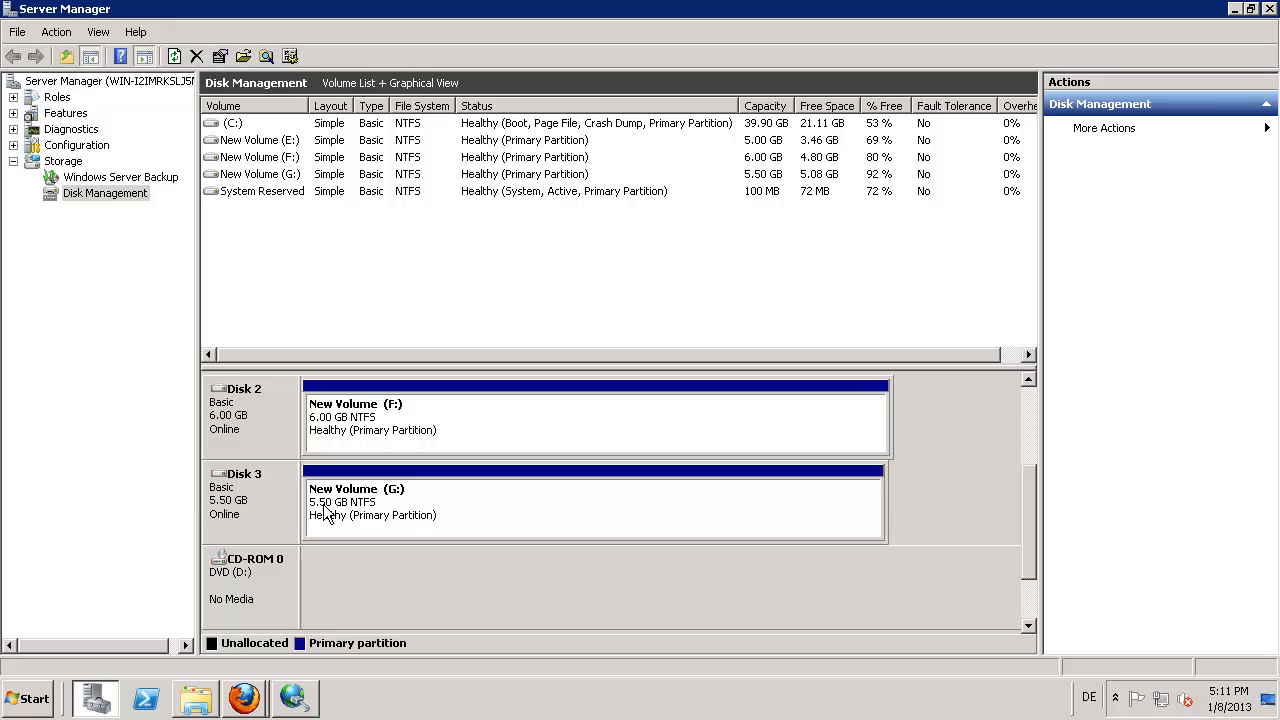
pyautogui.click(409, 520)
pyautogui.click(477, 443)
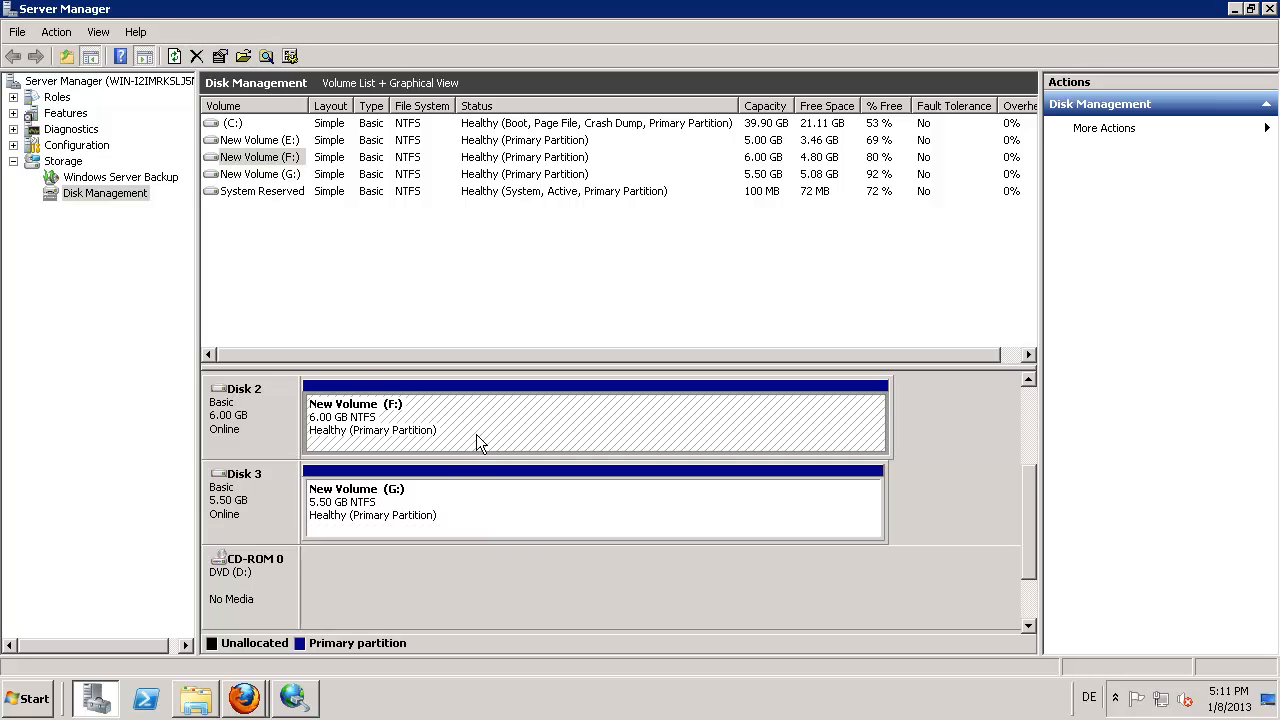
pyautogui.click(1028, 383)
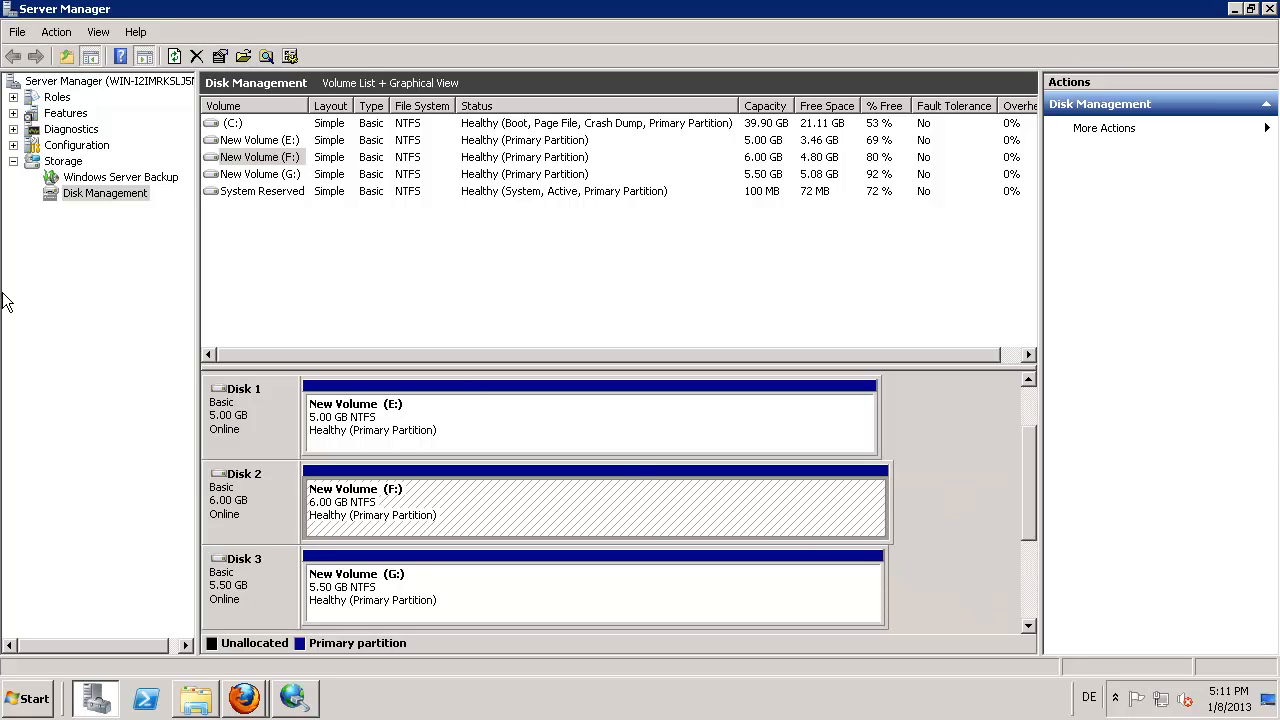
# Step: Minimize Server Manager, close the Computer window and bring the dss-a Failover Manager in Firefox to the front
pyautogui.click(243, 698)
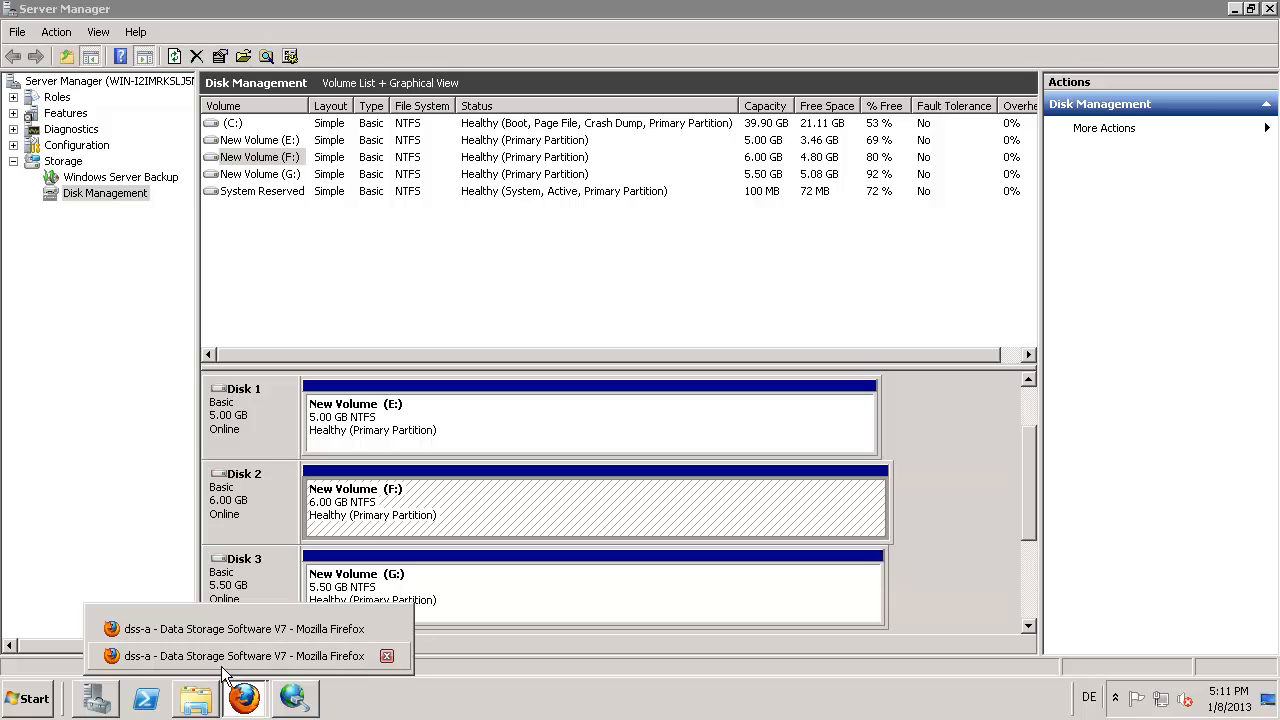
pyautogui.click(142, 204)
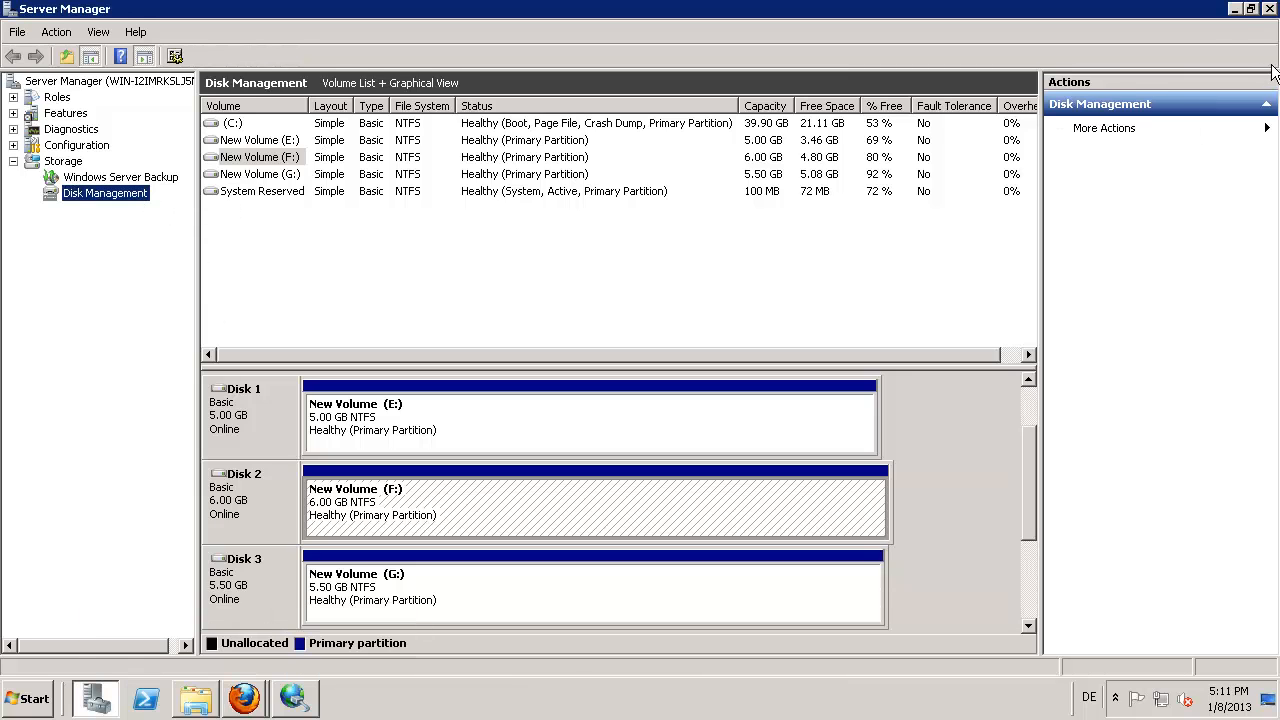
pyautogui.click(1235, 9)
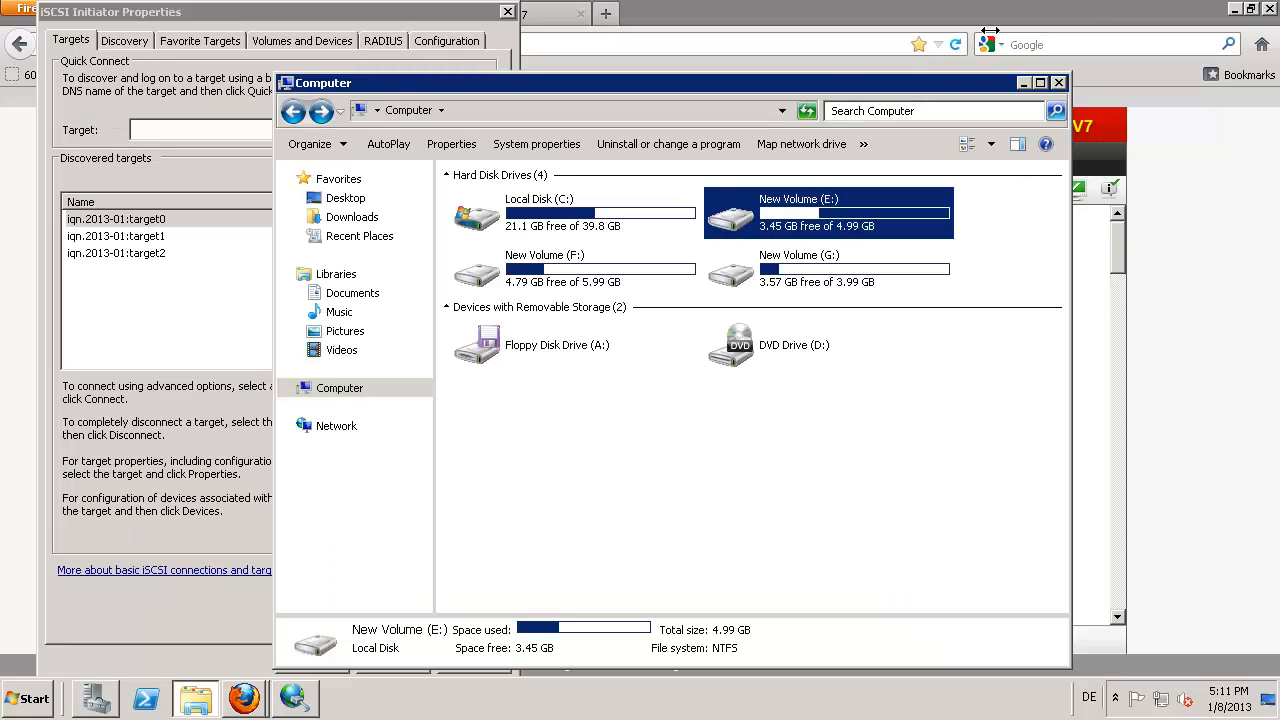
pyautogui.click(1058, 83)
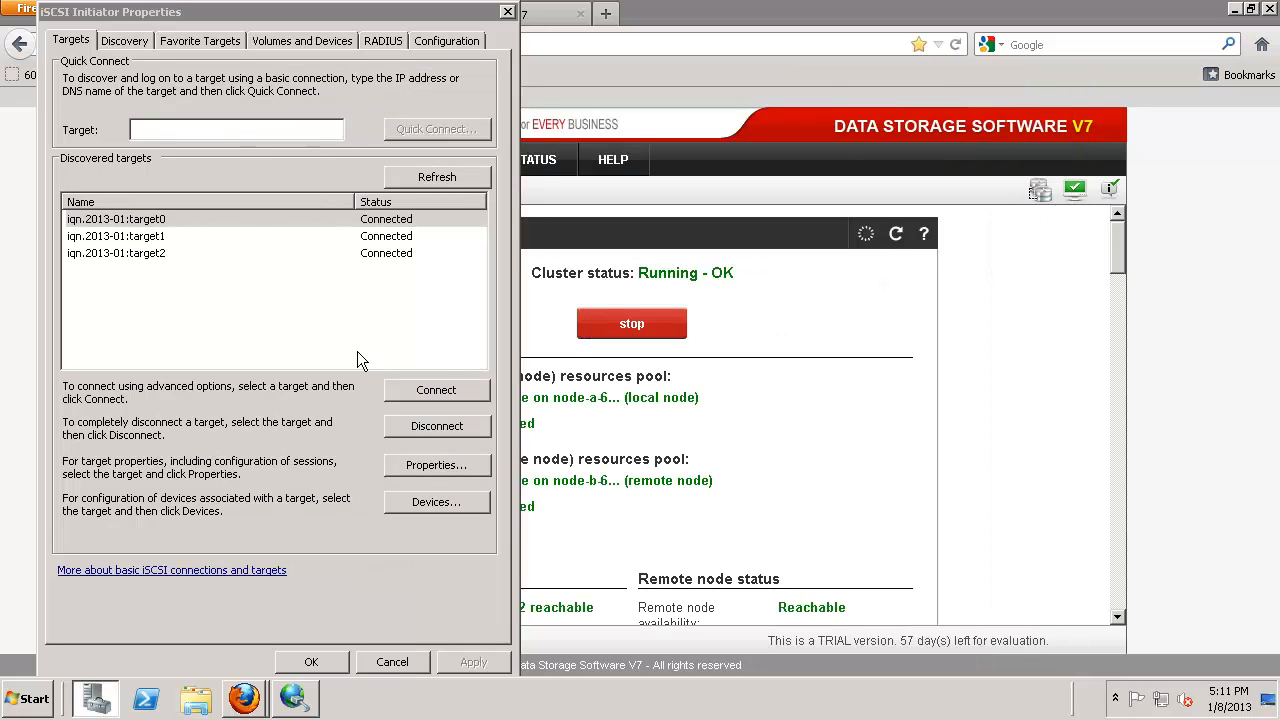
pyautogui.click(1009, 482)
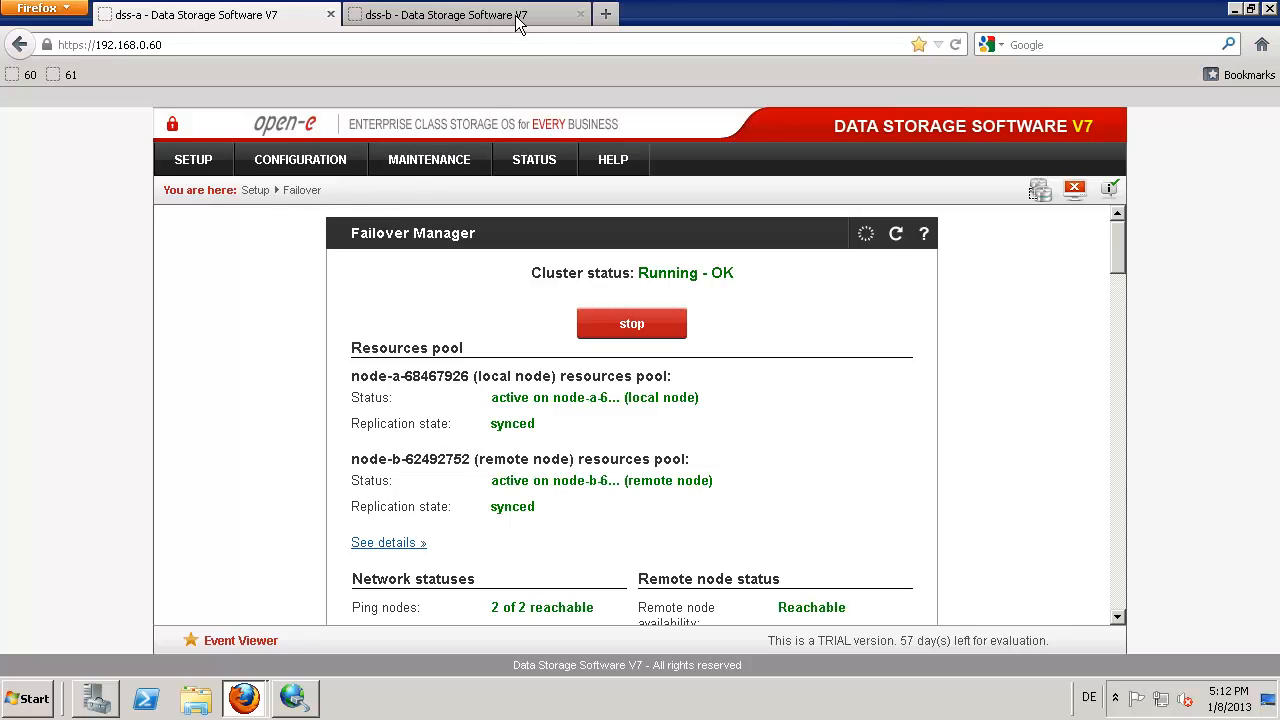
# Step: Switch to the vSphere Client, sort the virtual machines by name and power off OECE01
pyautogui.click(888, 16)
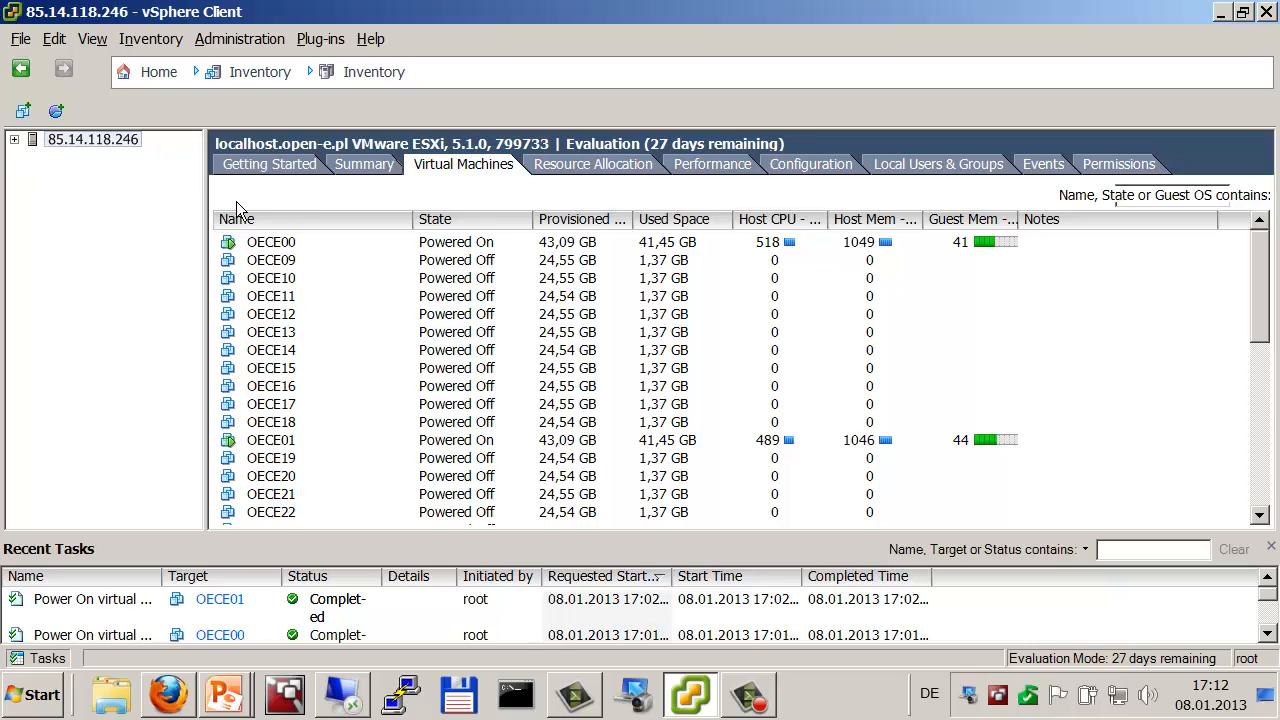
pyautogui.click(299, 223)
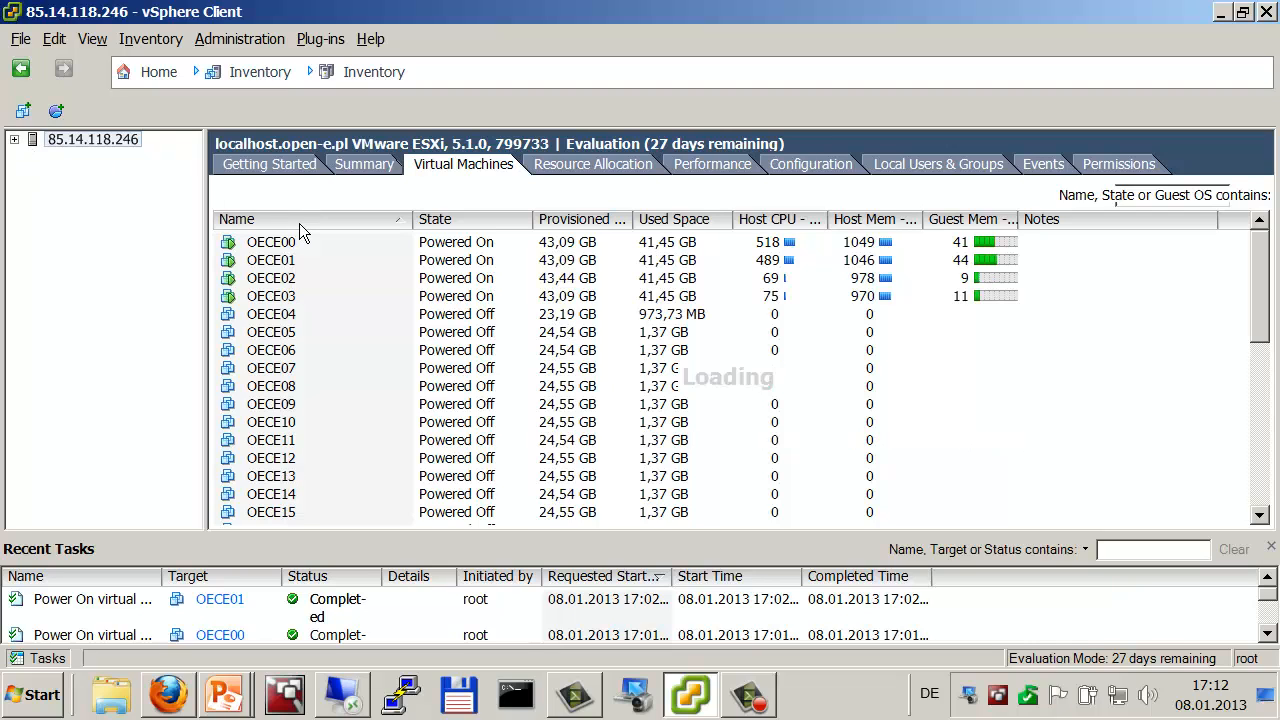
pyautogui.click(283, 261)
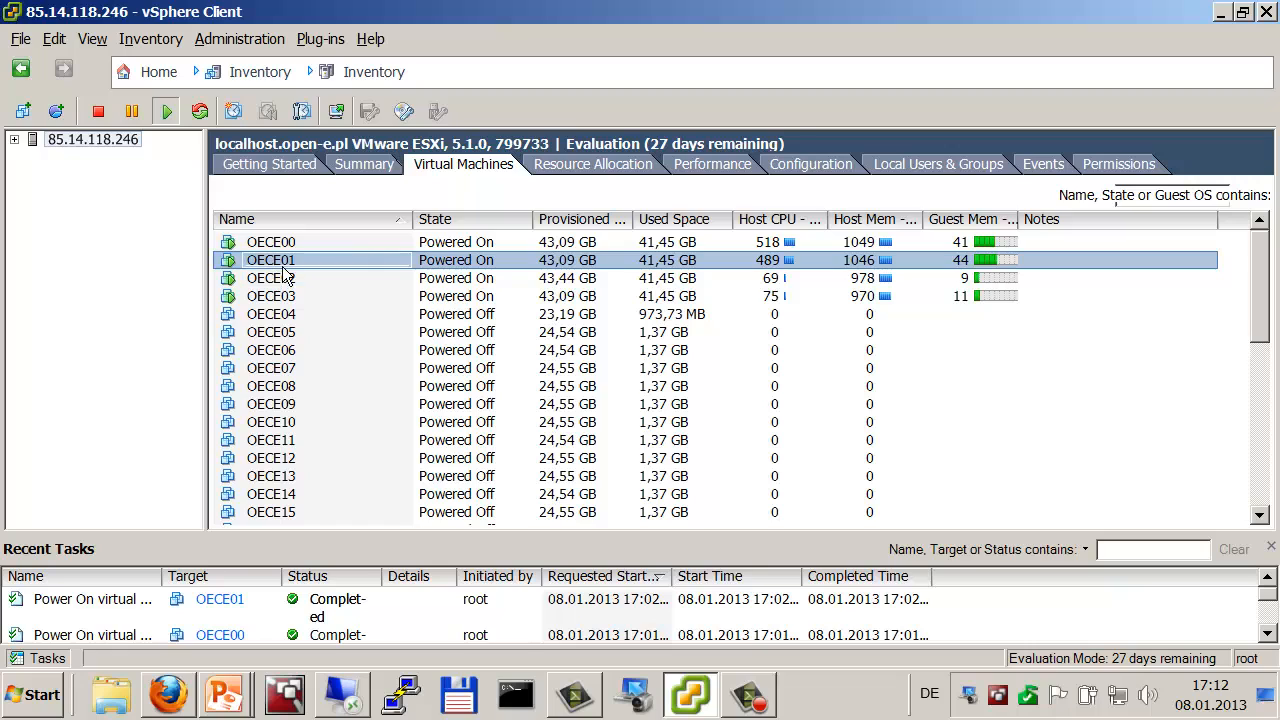
pyautogui.rightClick(290, 265)
pyautogui.moveTo(346, 271)
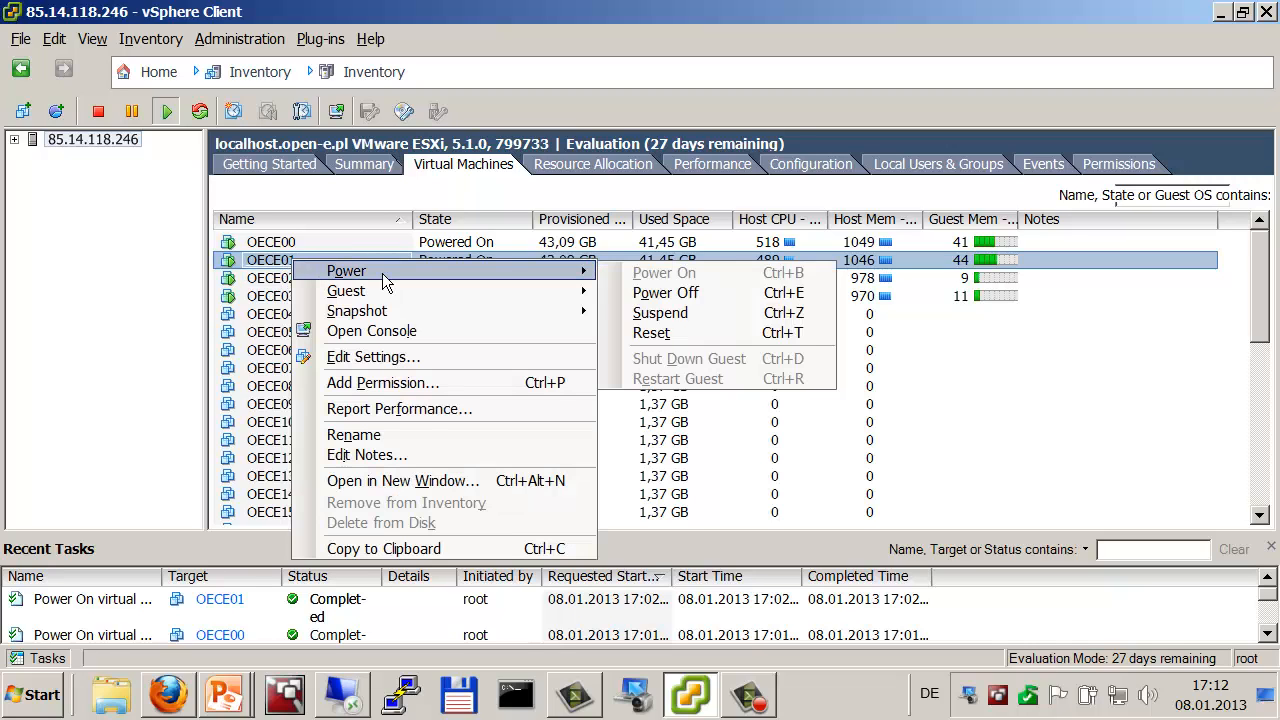
pyautogui.click(666, 293)
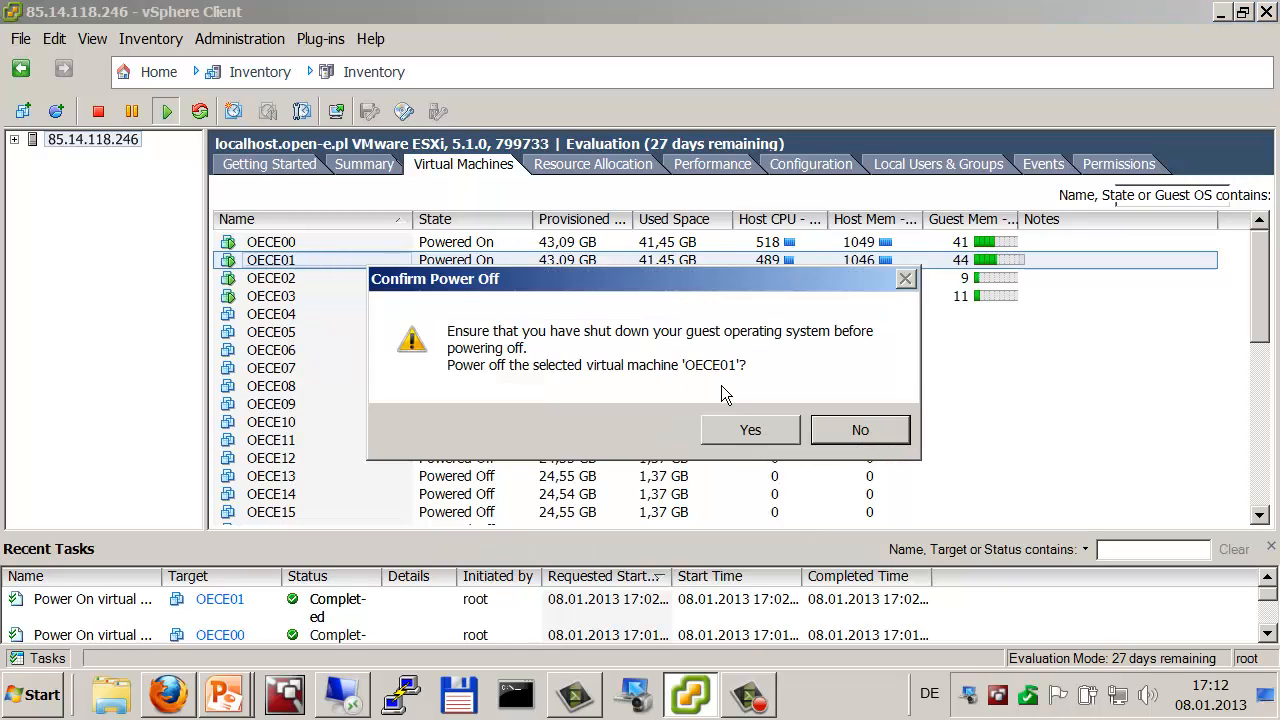
pyautogui.click(747, 438)
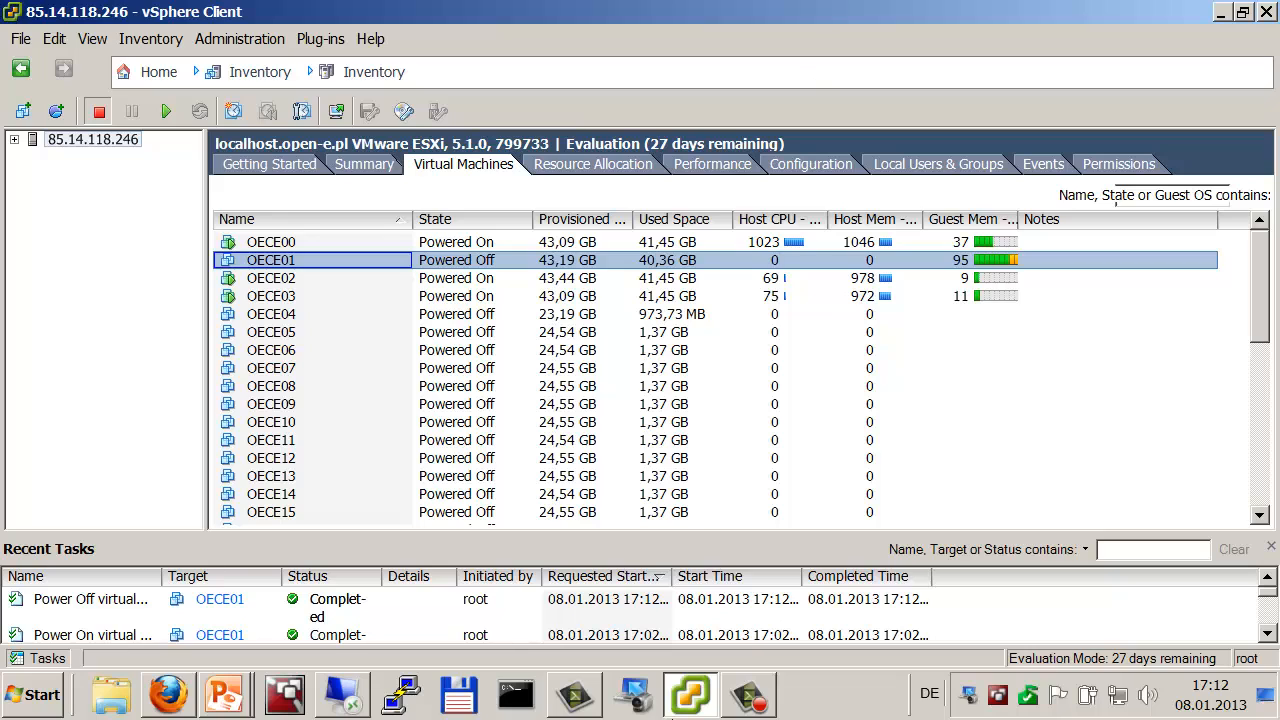
# Step: Switch to the Windows server session and check the contents of volumes E:, F: and G: in Windows Explorer
pyautogui.click(341, 698)
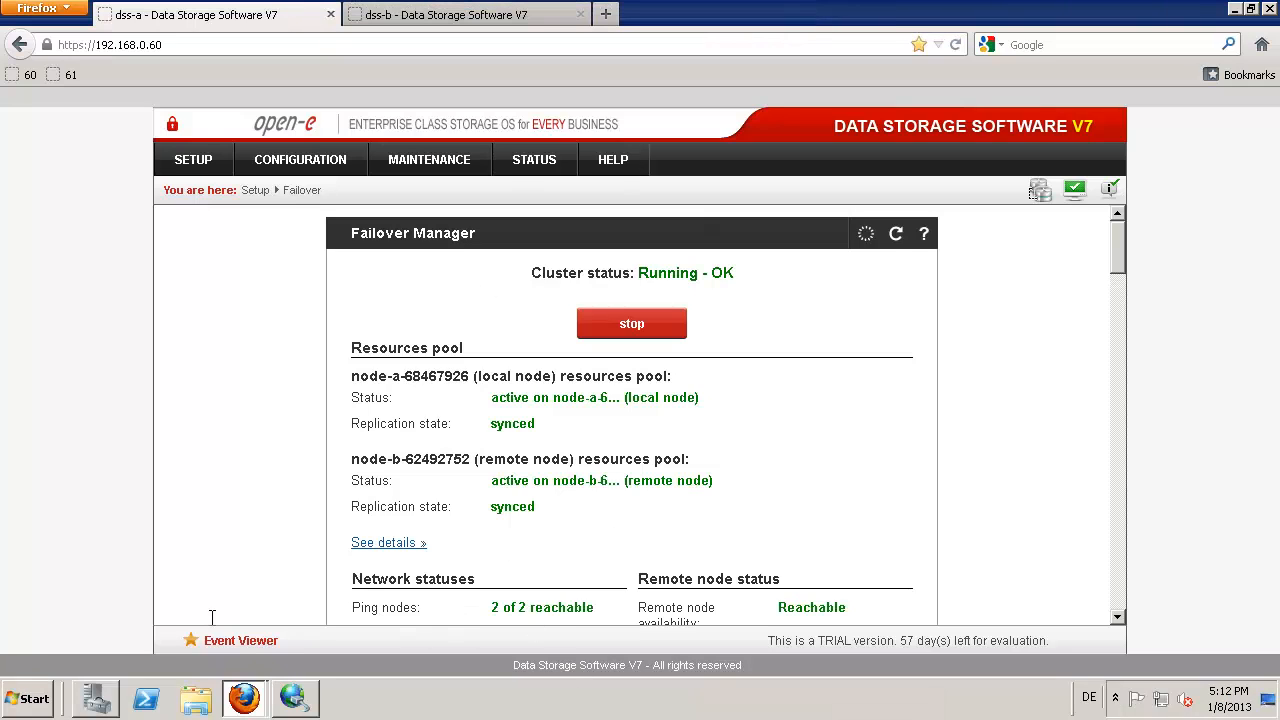
pyautogui.click(198, 700)
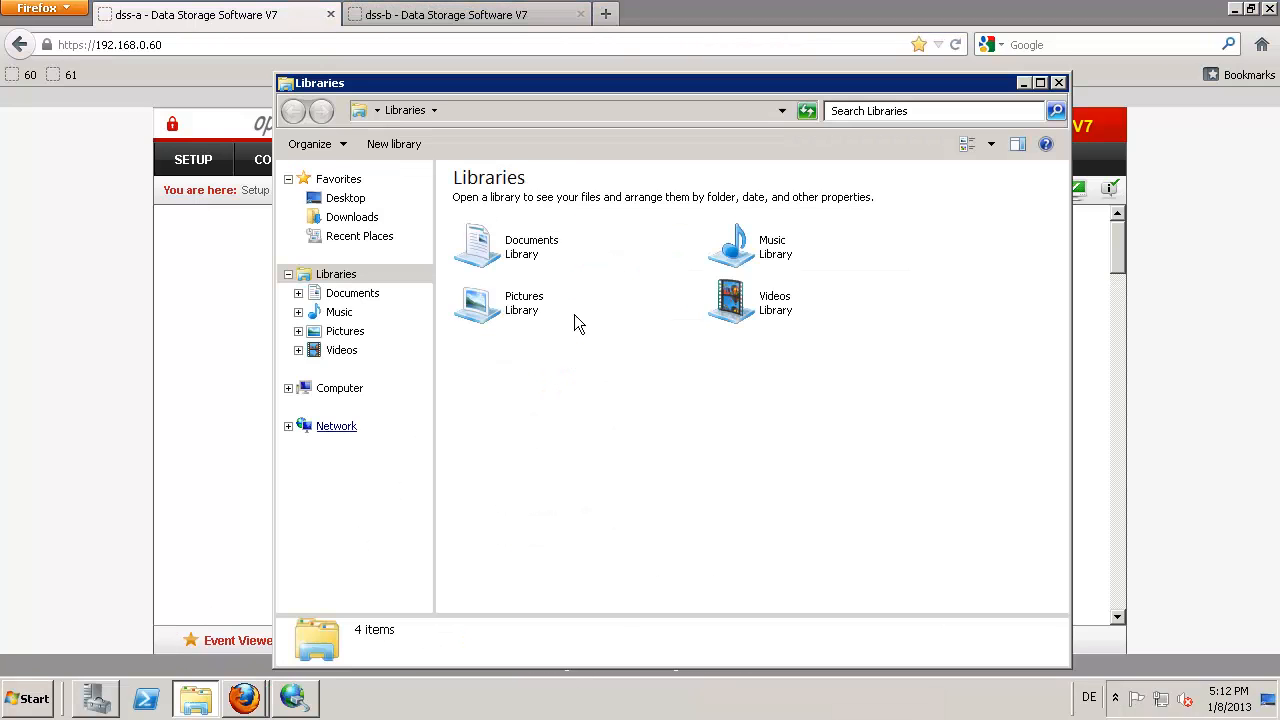
pyautogui.click(340, 388)
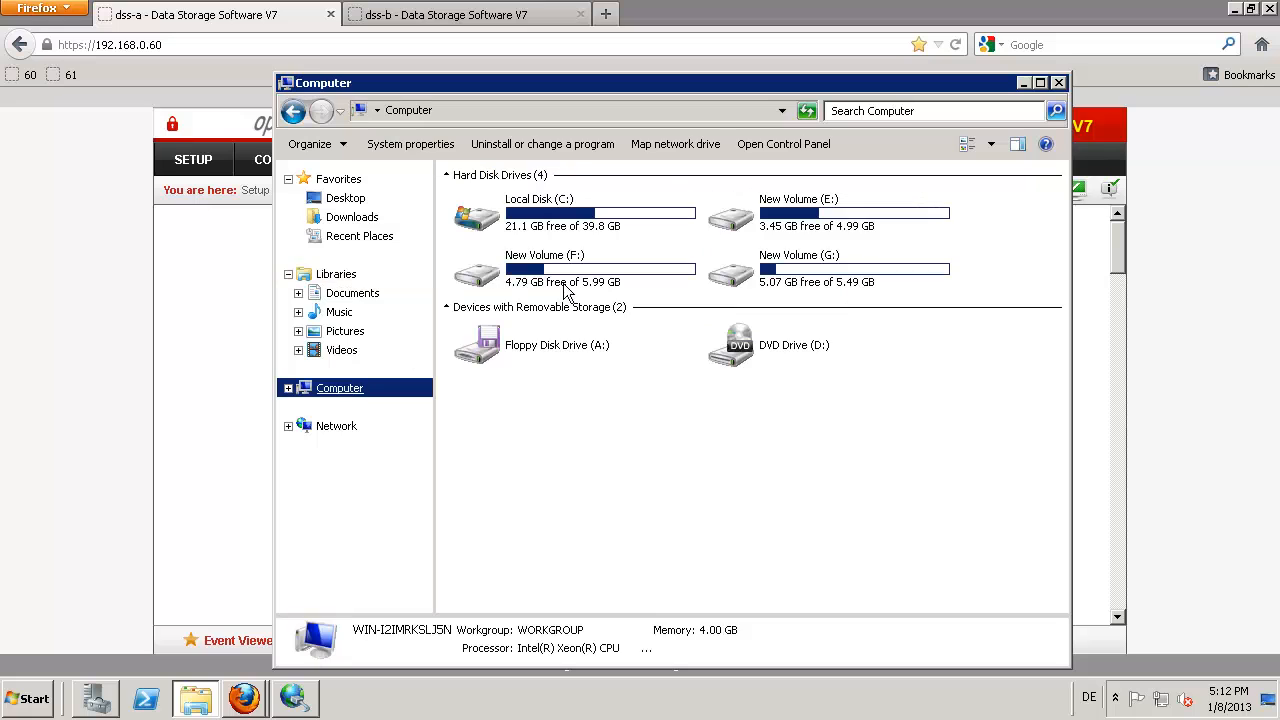
pyautogui.doubleClick(765, 215)
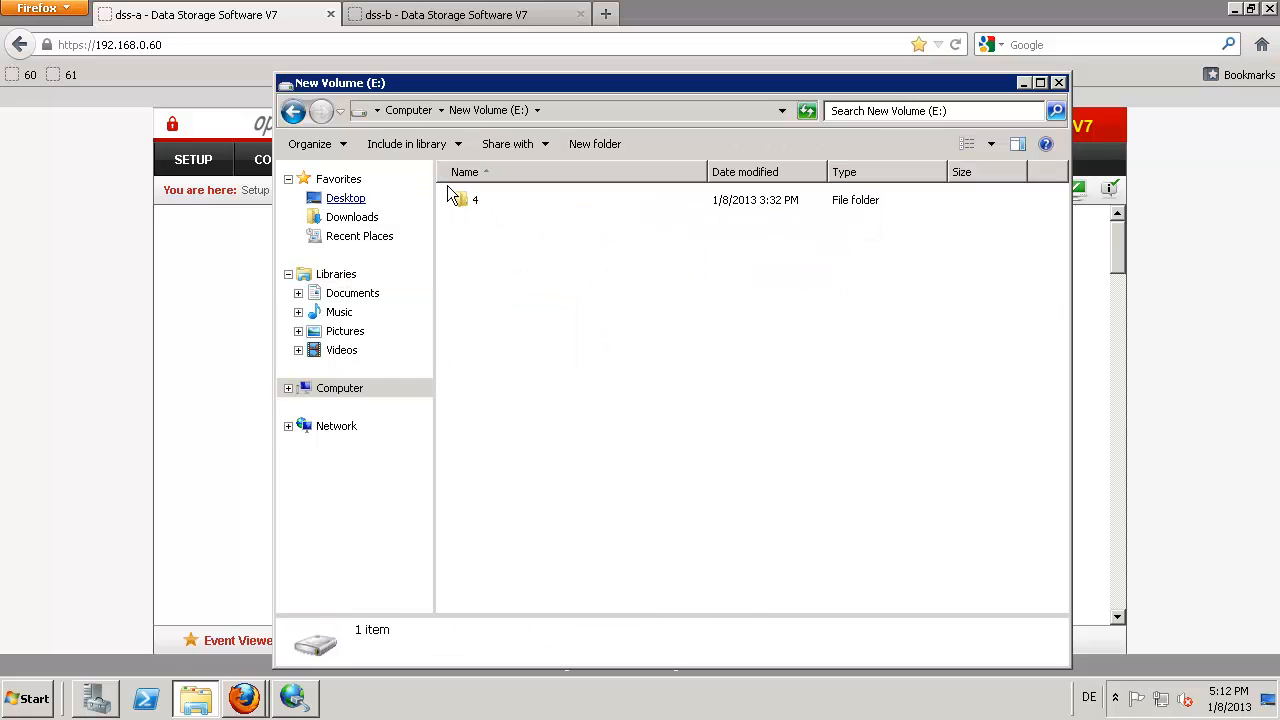
pyautogui.click(475, 200)
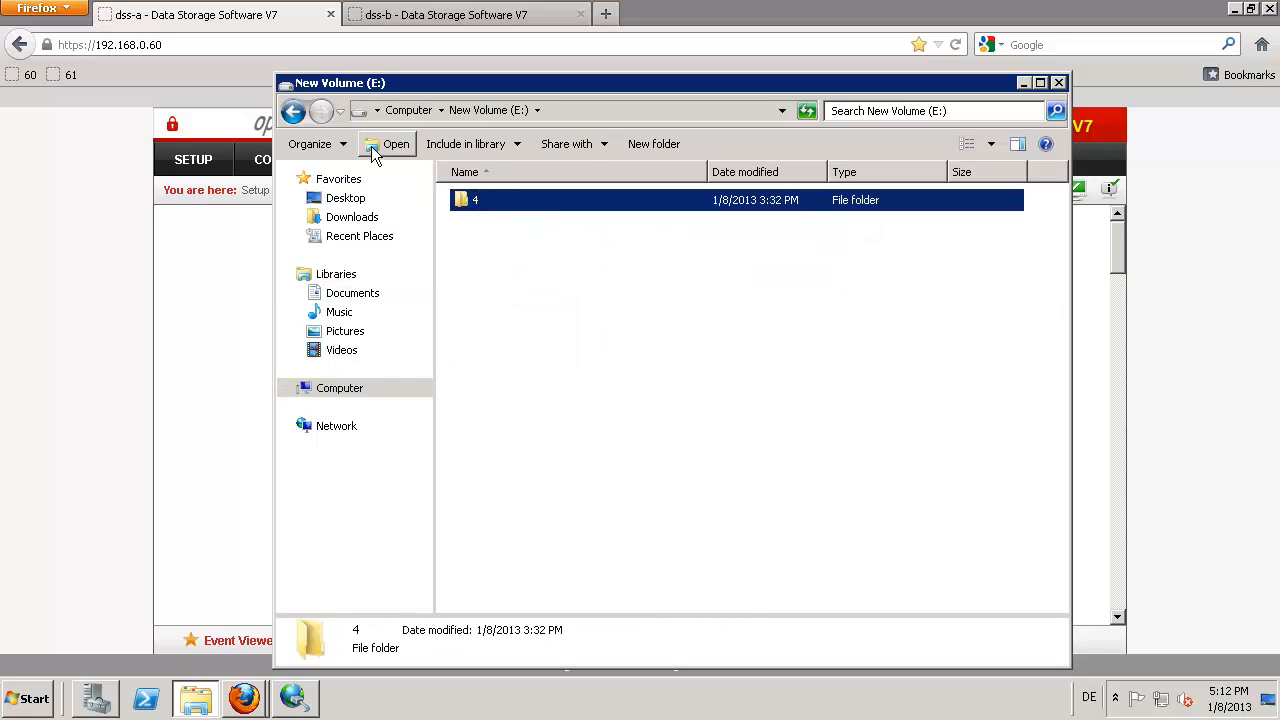
pyautogui.click(294, 112)
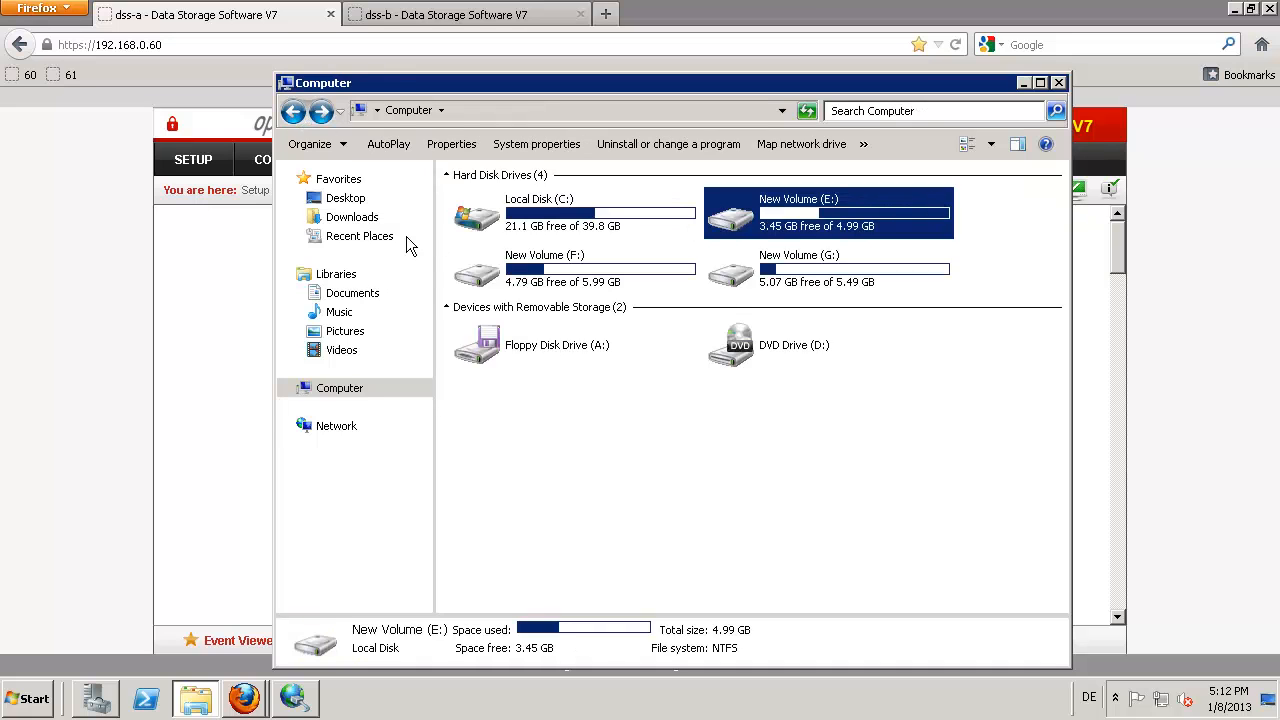
pyautogui.doubleClick(518, 280)
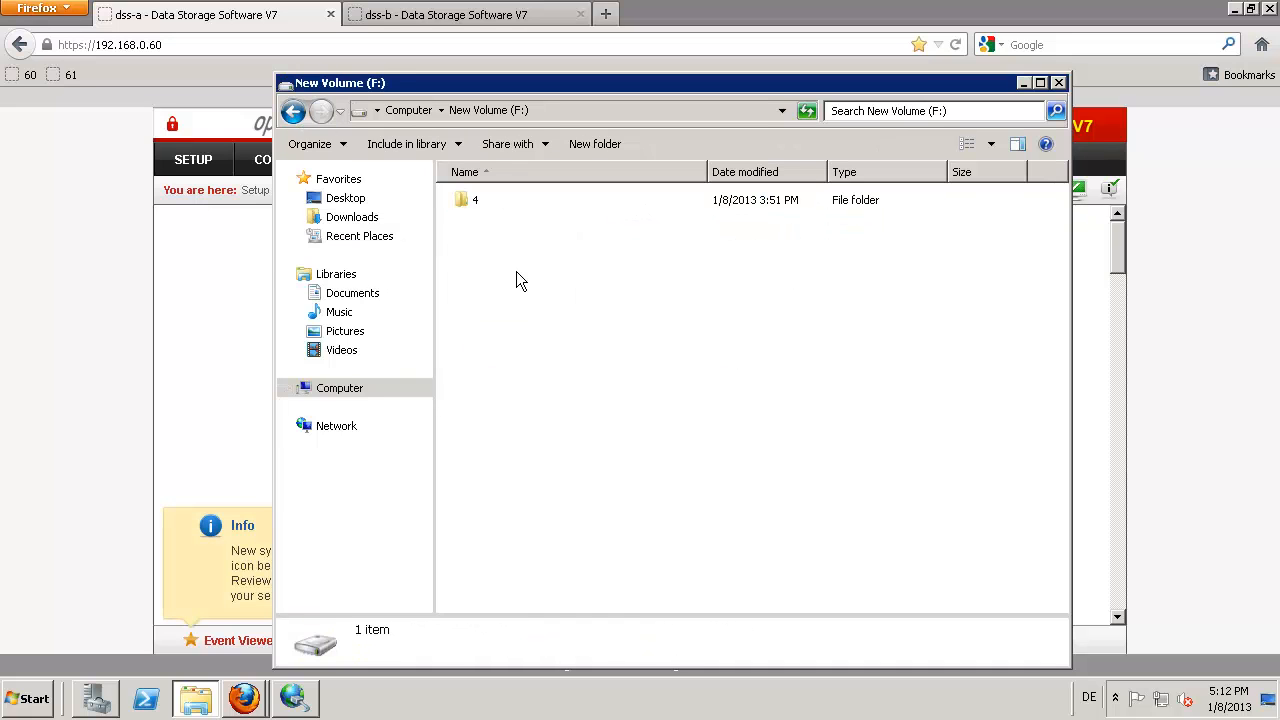
pyautogui.click(477, 205)
pyautogui.click(294, 112)
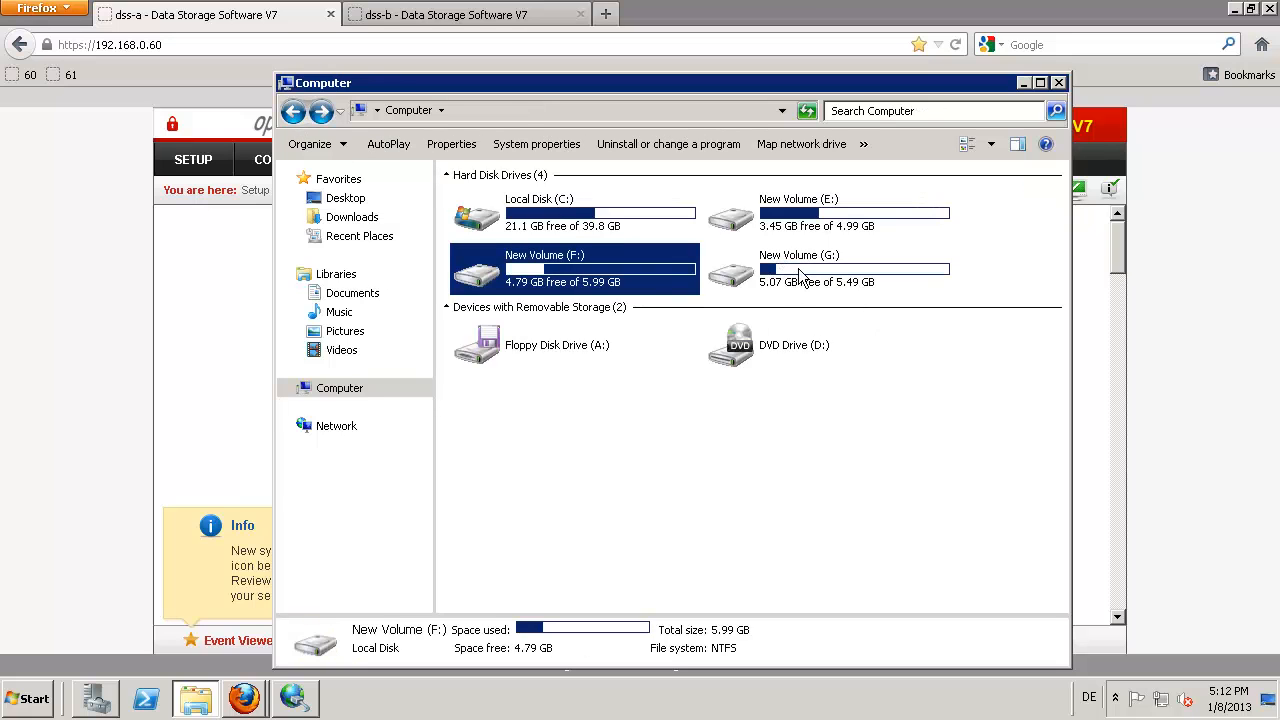
pyautogui.doubleClick(800, 276)
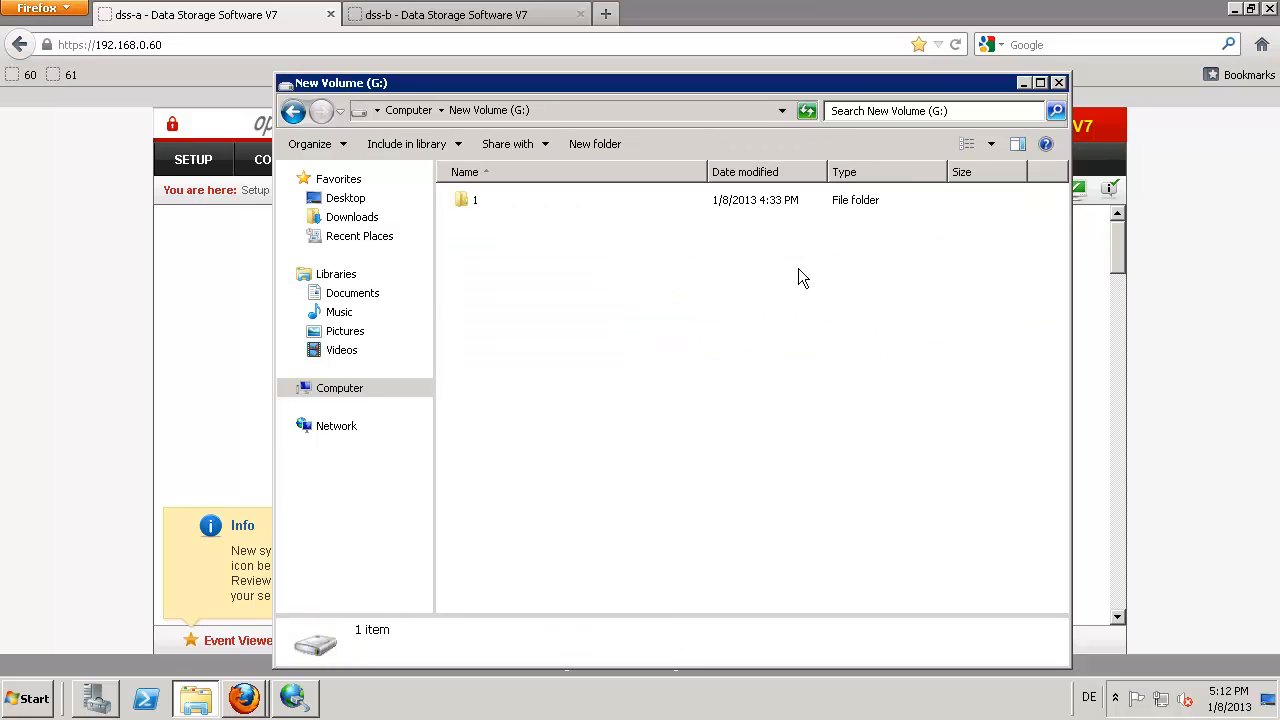
pyautogui.click(293, 111)
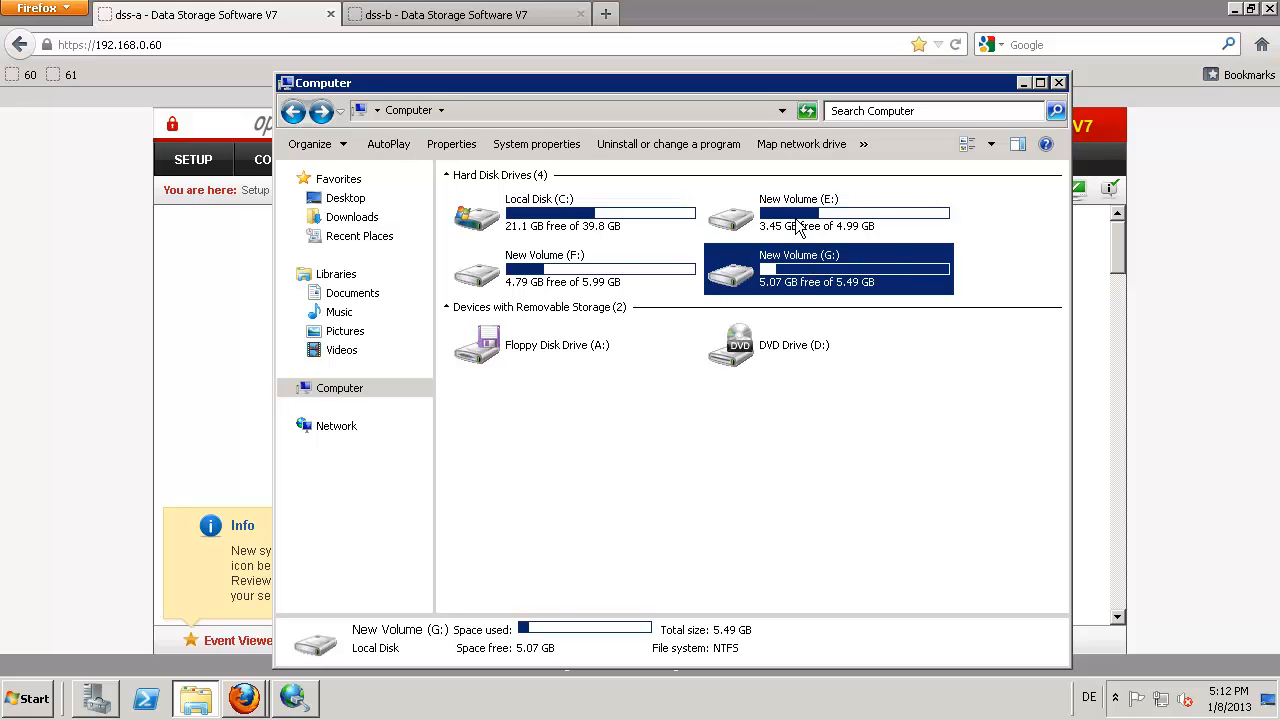
pyautogui.click(798, 223)
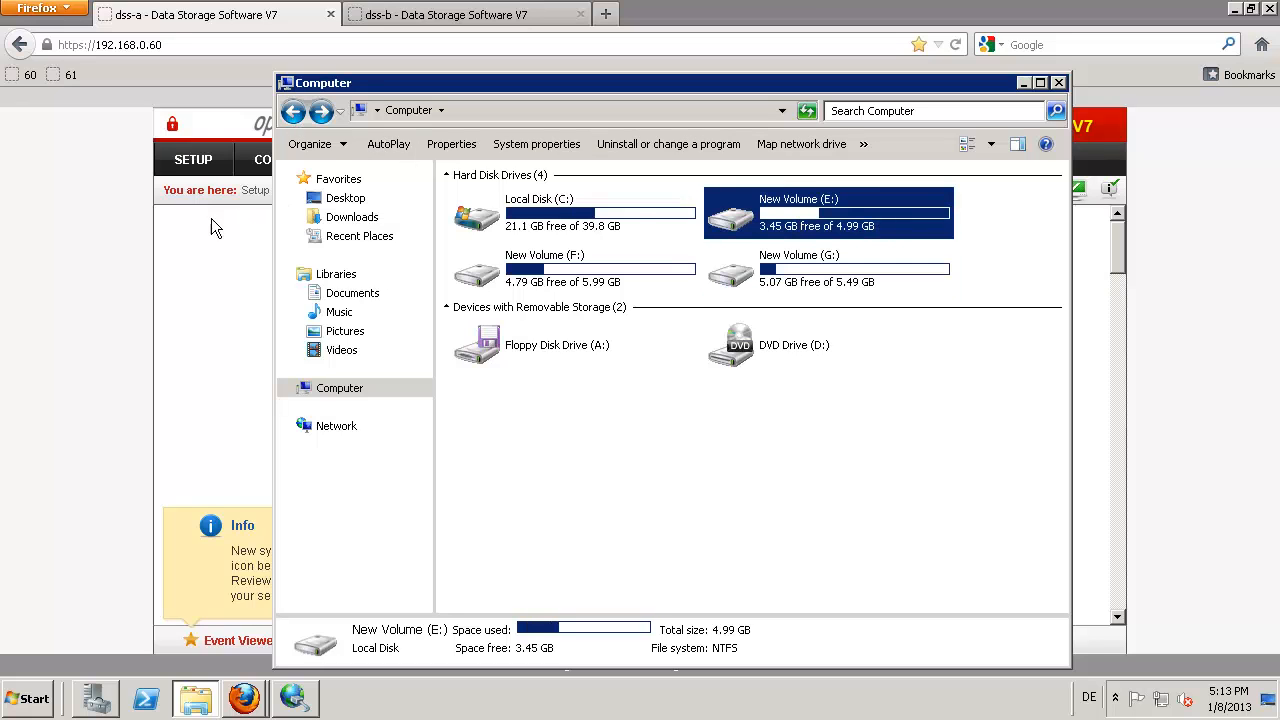
# Step: Check the cluster status in the dss-a Failover Manager in Firefox and dismiss the system events notice
pyautogui.click(136, 226)
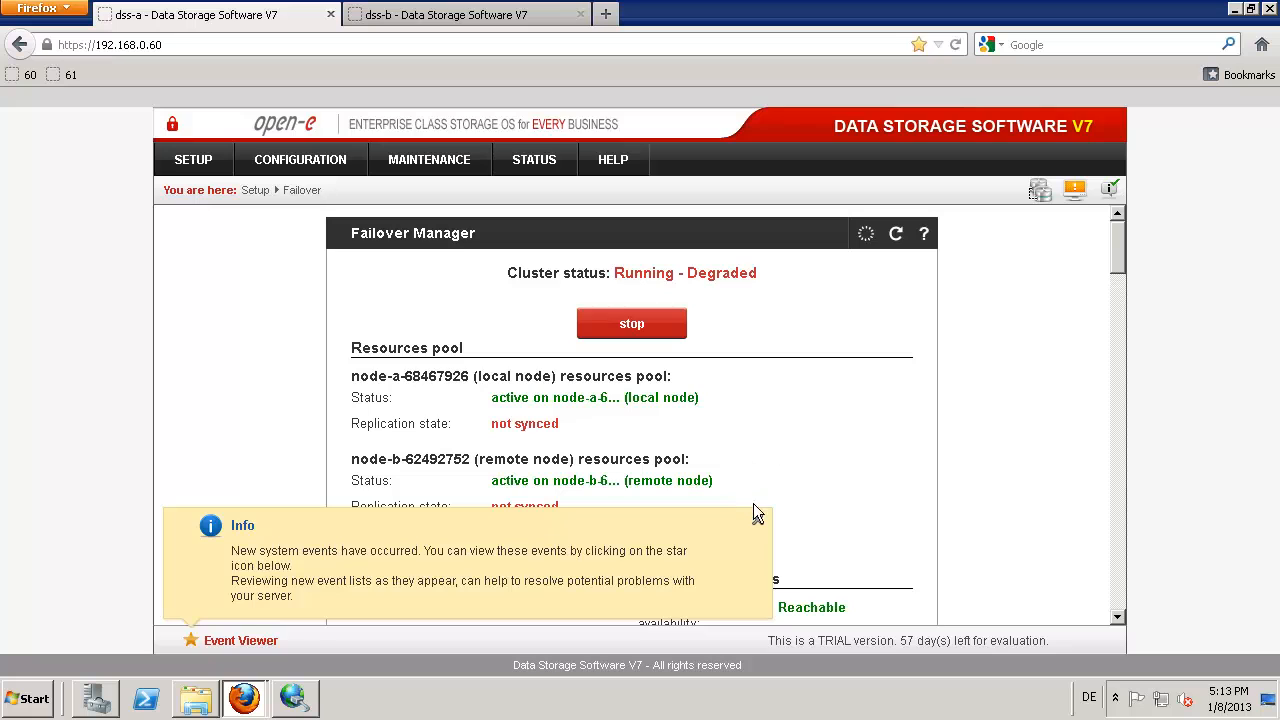
pyautogui.click(757, 520)
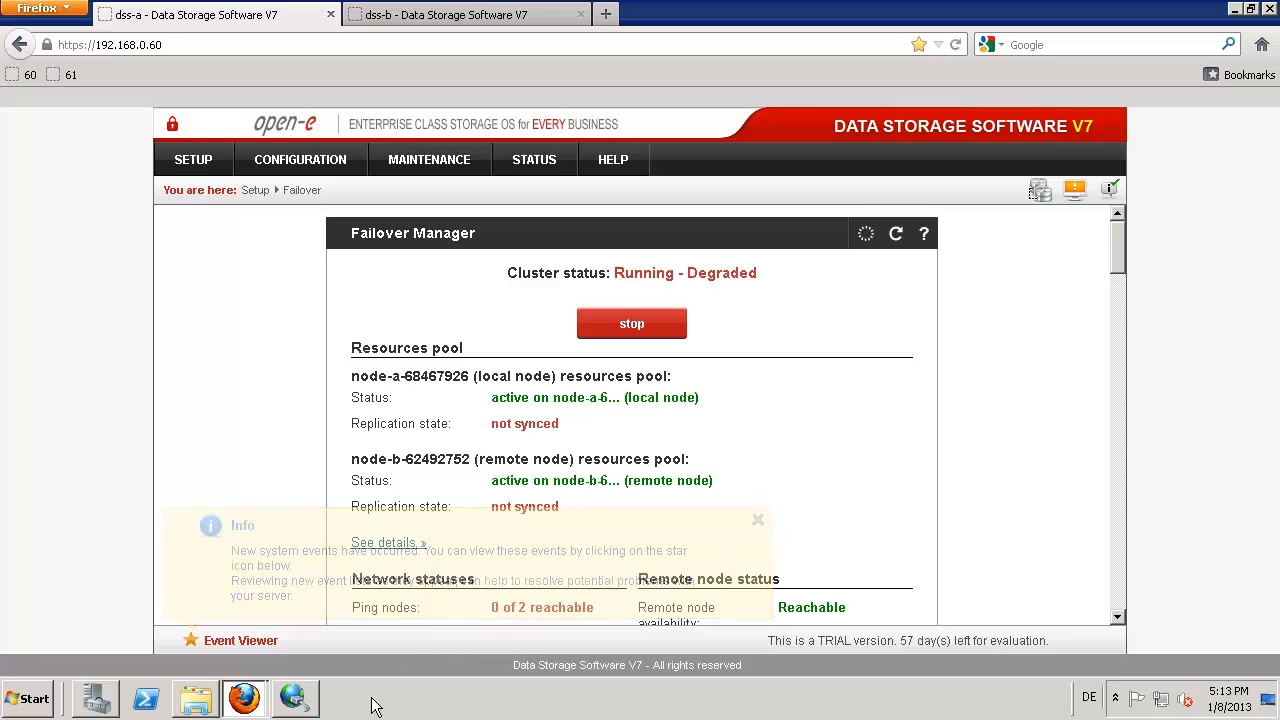
# Step: Duplicate folder 4 on New Volume (E:) in Windows Explorer by copying and pasting it into the same volume
pyautogui.click(197, 703)
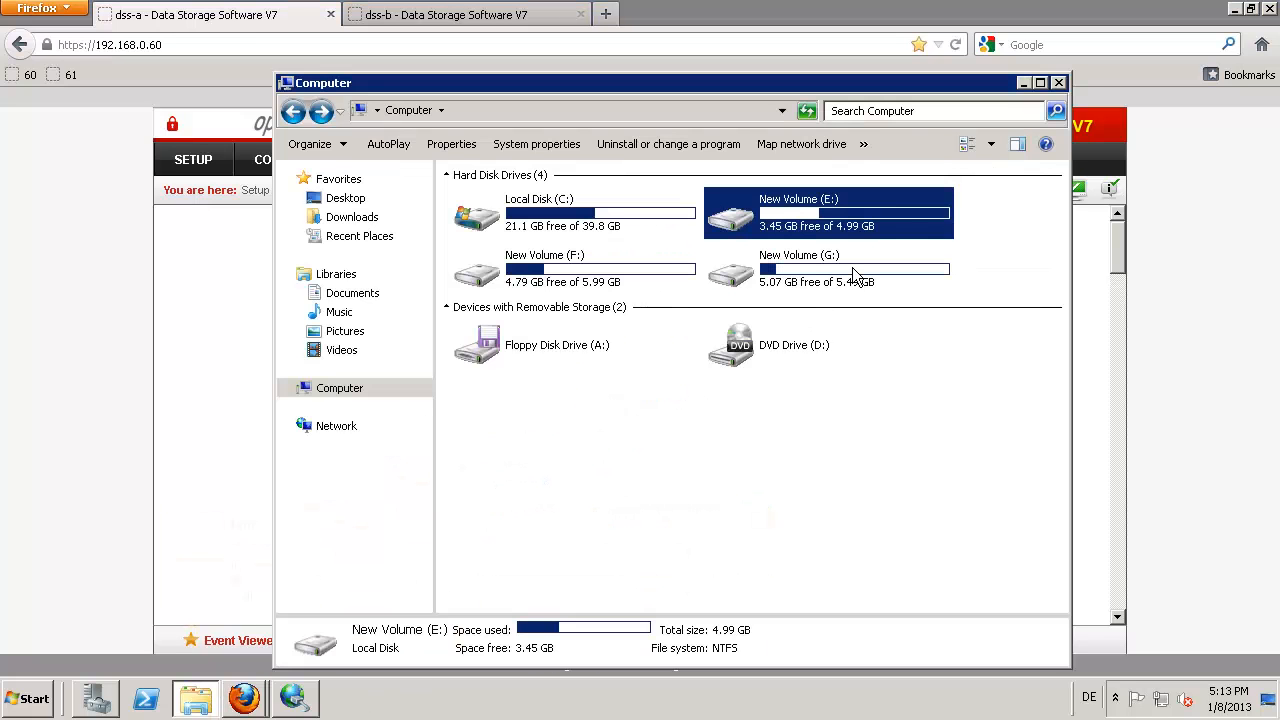
pyautogui.doubleClick(838, 214)
pyautogui.click(469, 200)
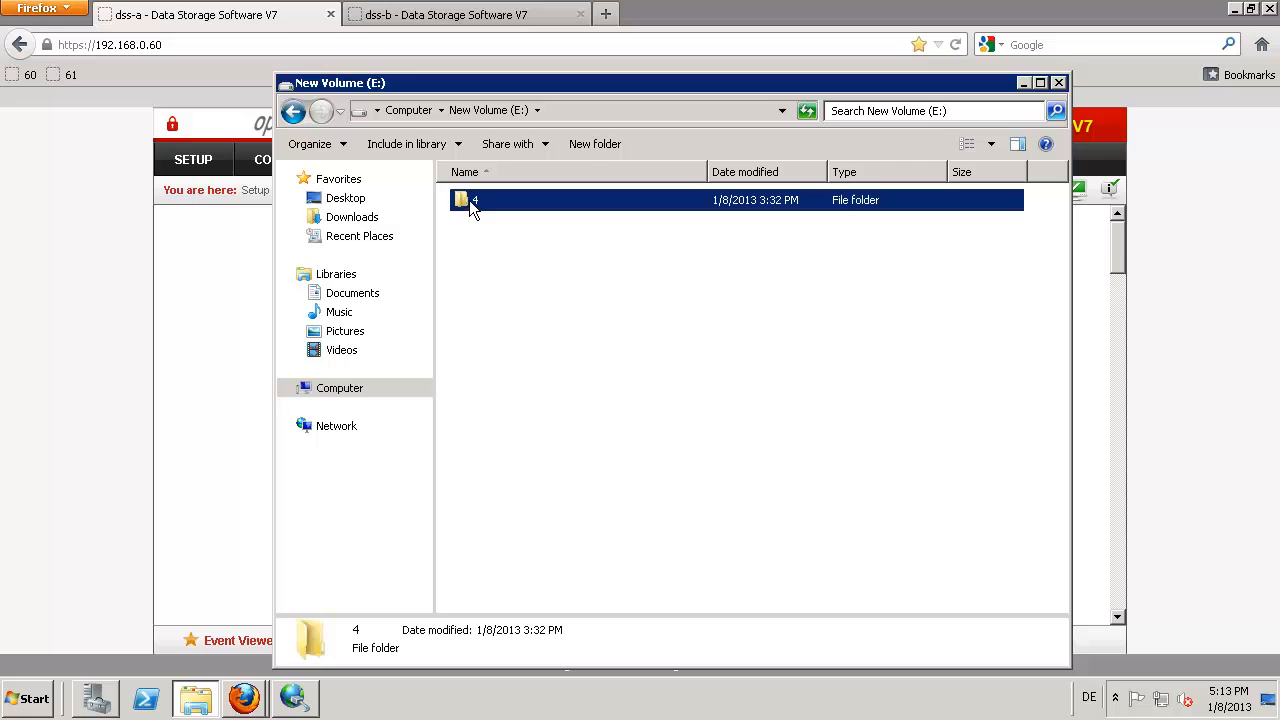
pyautogui.rightClick(469, 200)
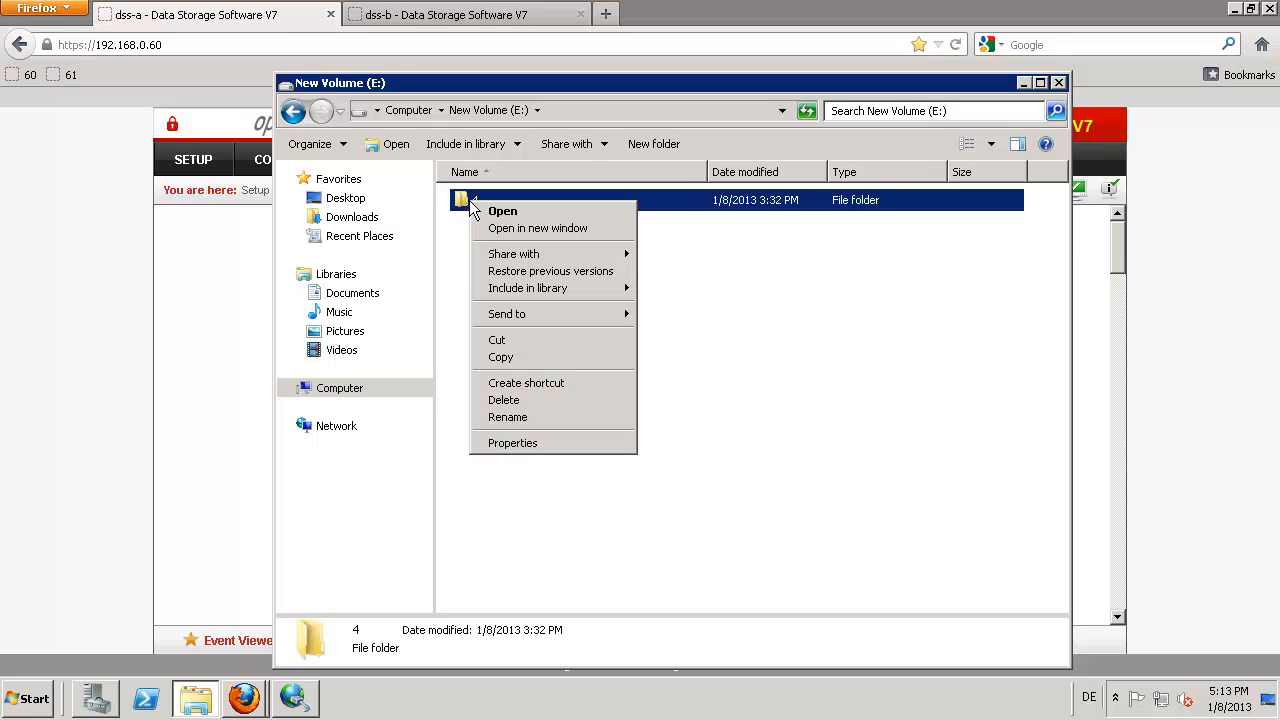
pyautogui.click(510, 359)
pyautogui.rightClick(485, 279)
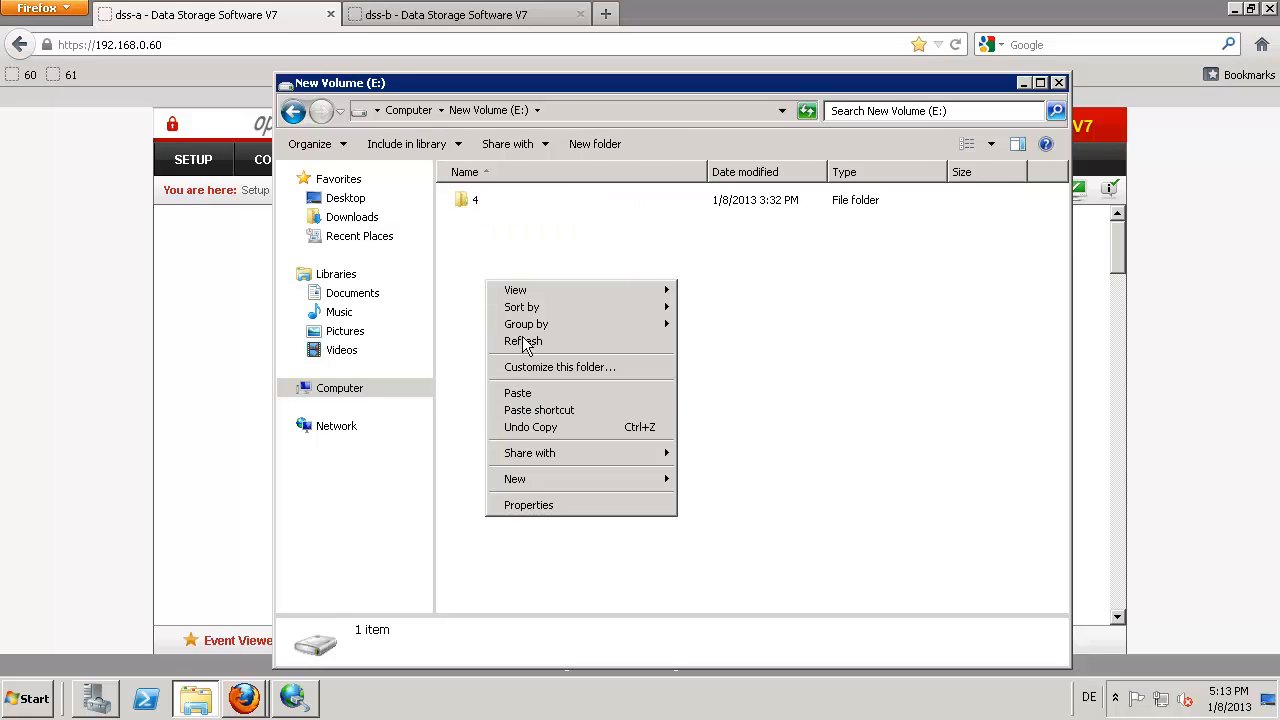
pyautogui.click(547, 396)
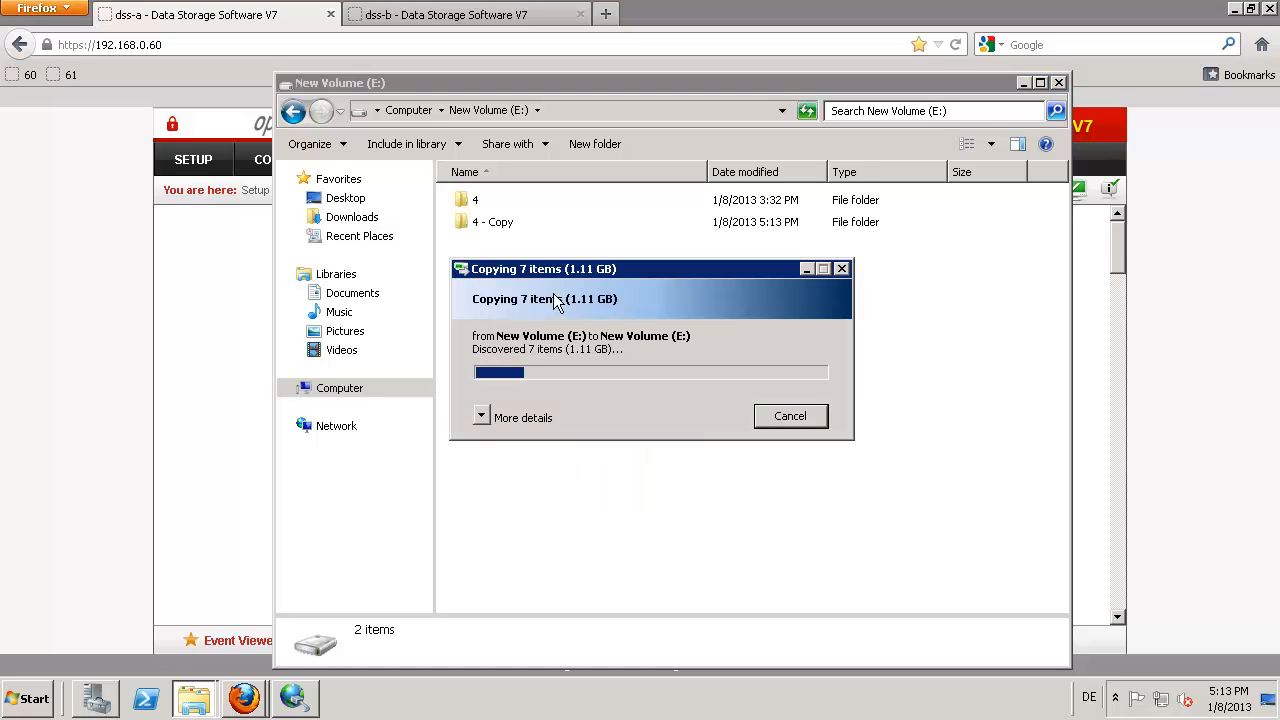
pyautogui.click(625, 229)
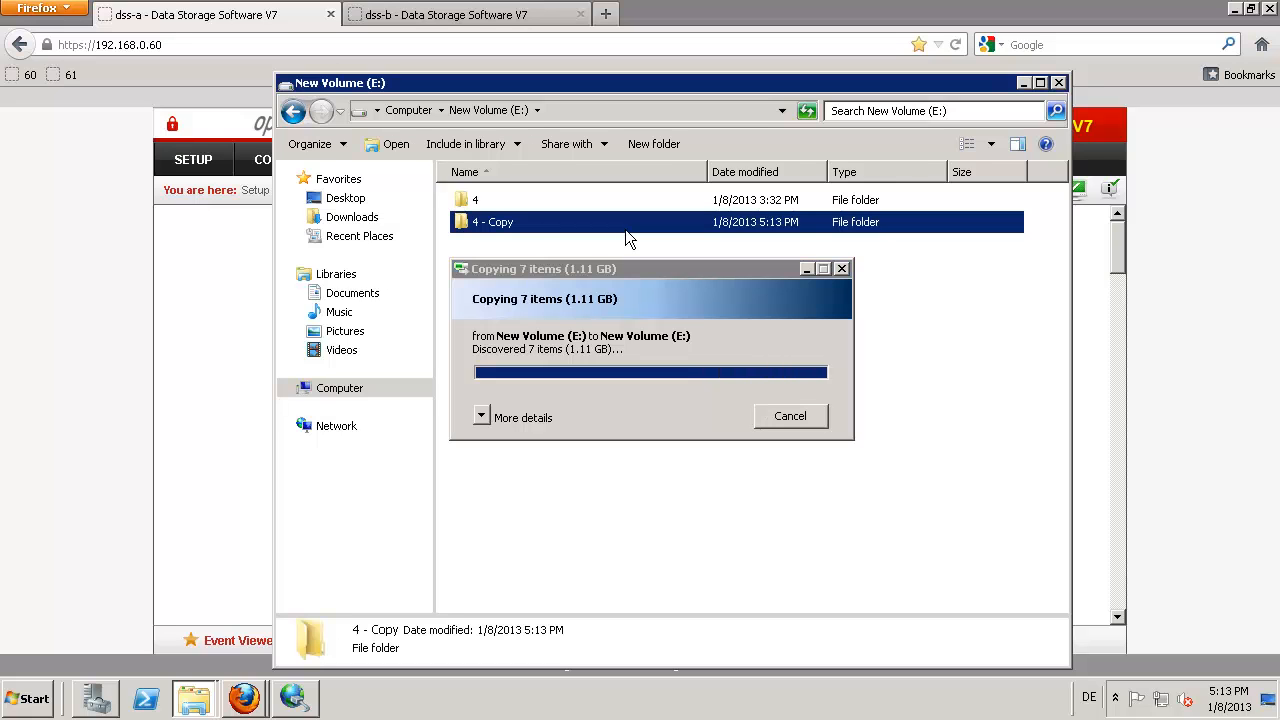
# Step: Duplicate folder 4 on New Volume (F:) by copying and pasting it into the same volume
pyautogui.click(294, 112)
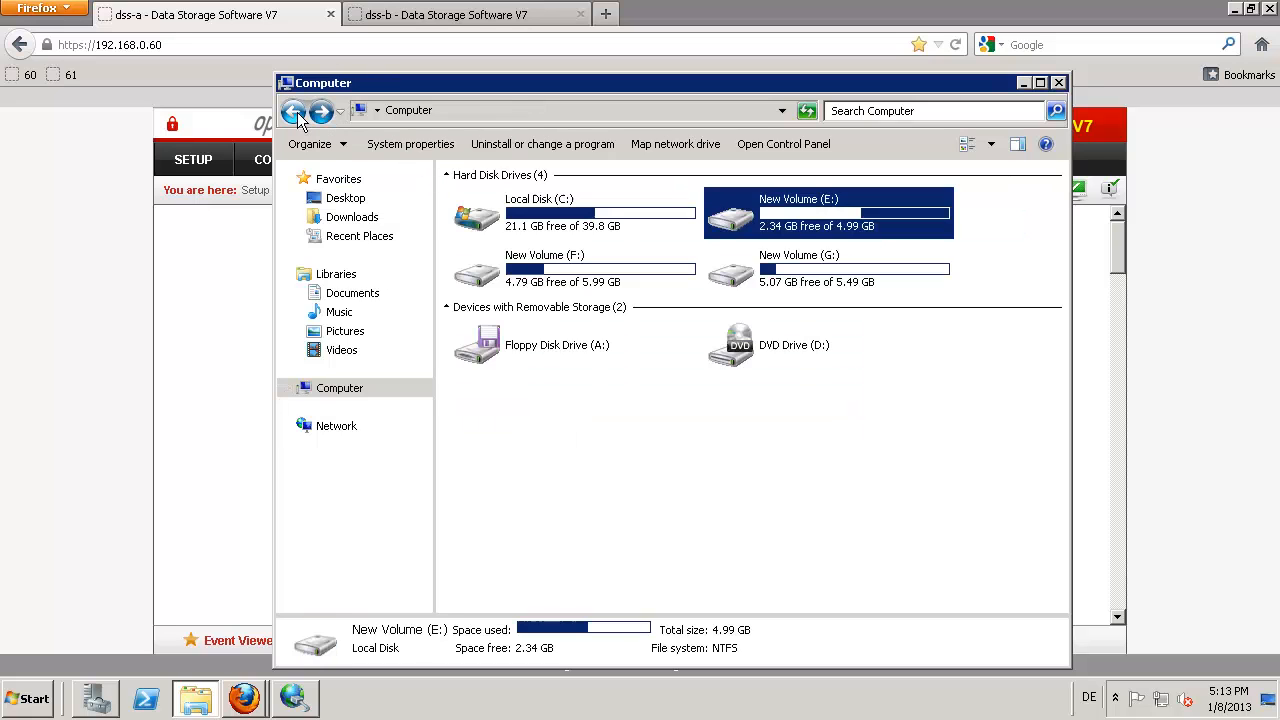
pyautogui.click(543, 272)
pyautogui.doubleClick(543, 272)
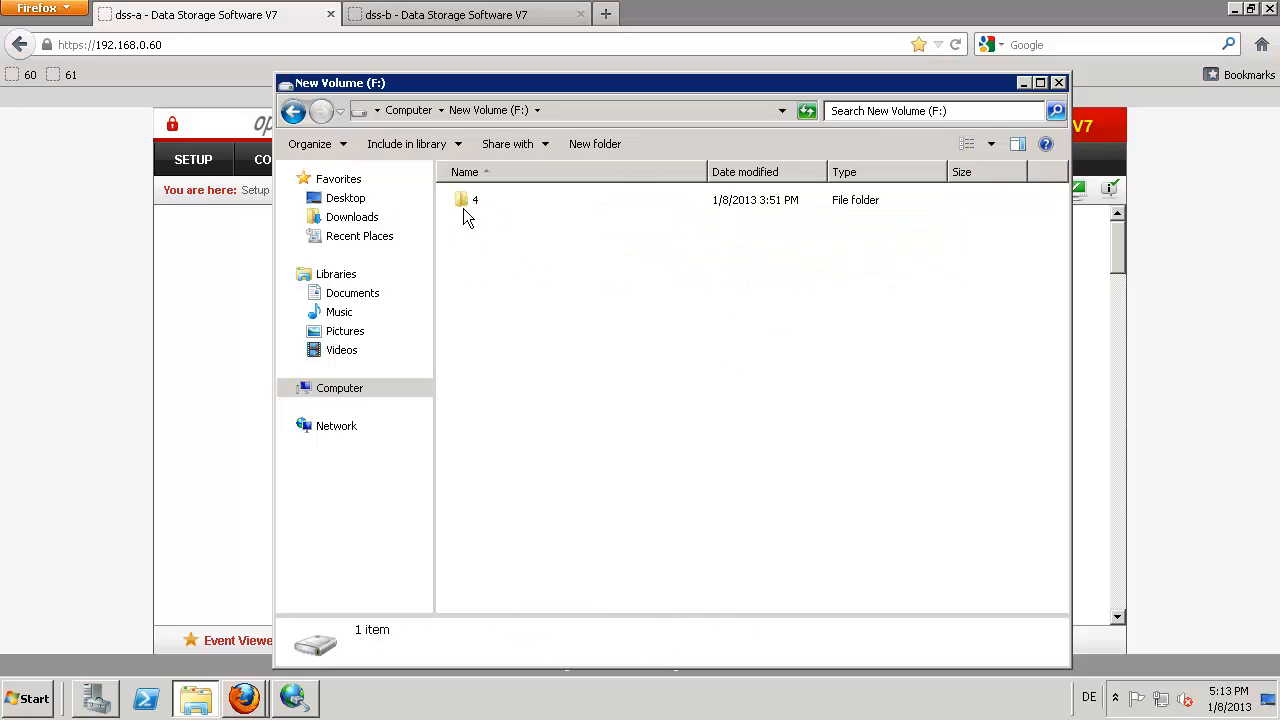
pyautogui.rightClick(463, 198)
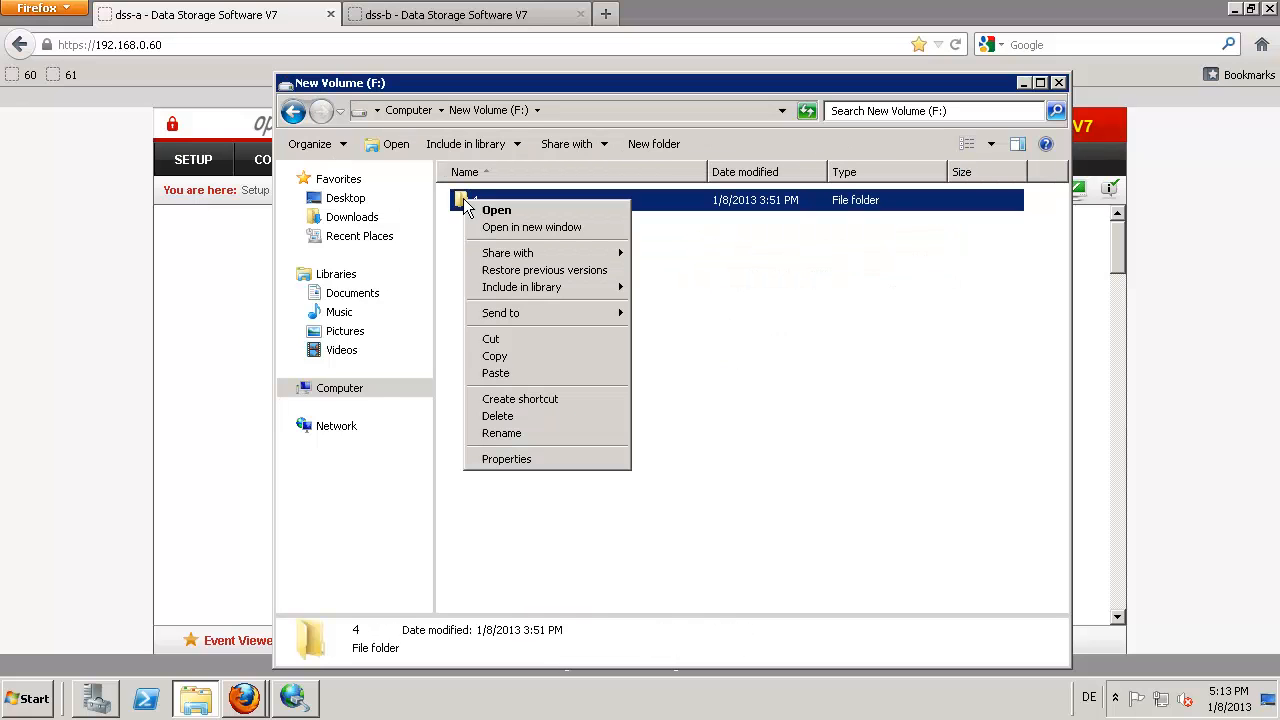
pyautogui.click(525, 362)
pyautogui.rightClick(498, 297)
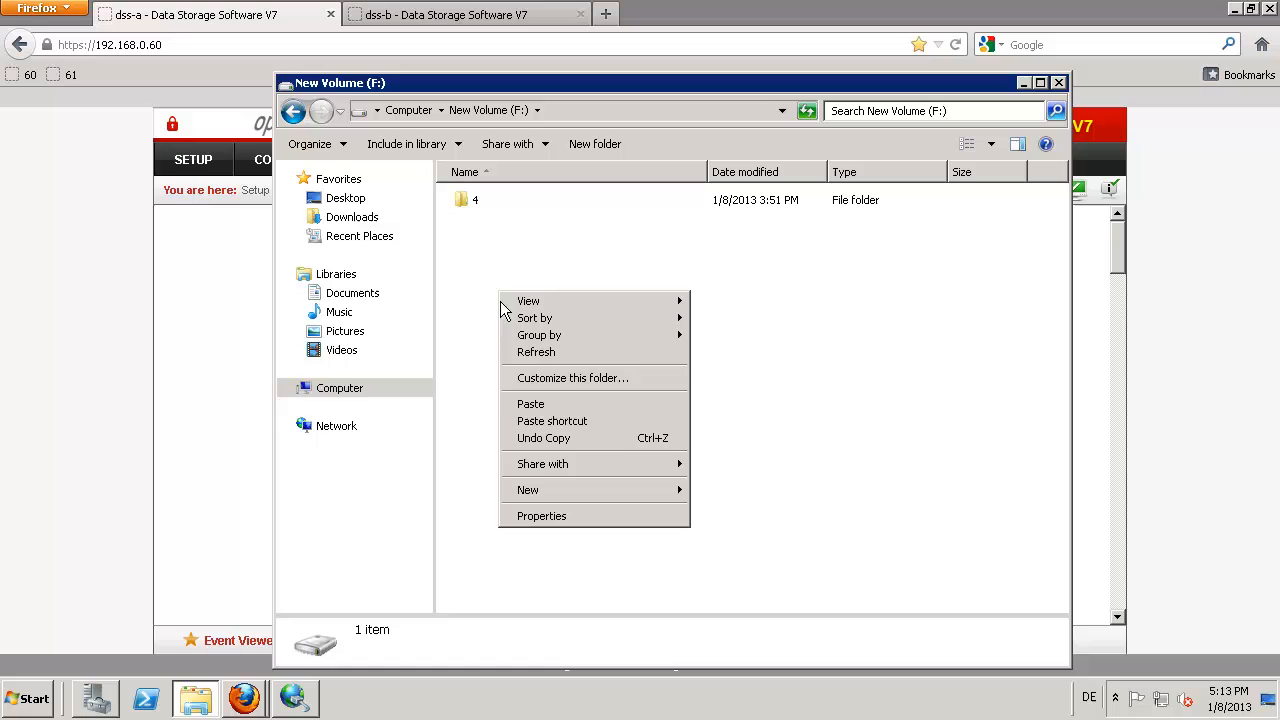
pyautogui.click(543, 402)
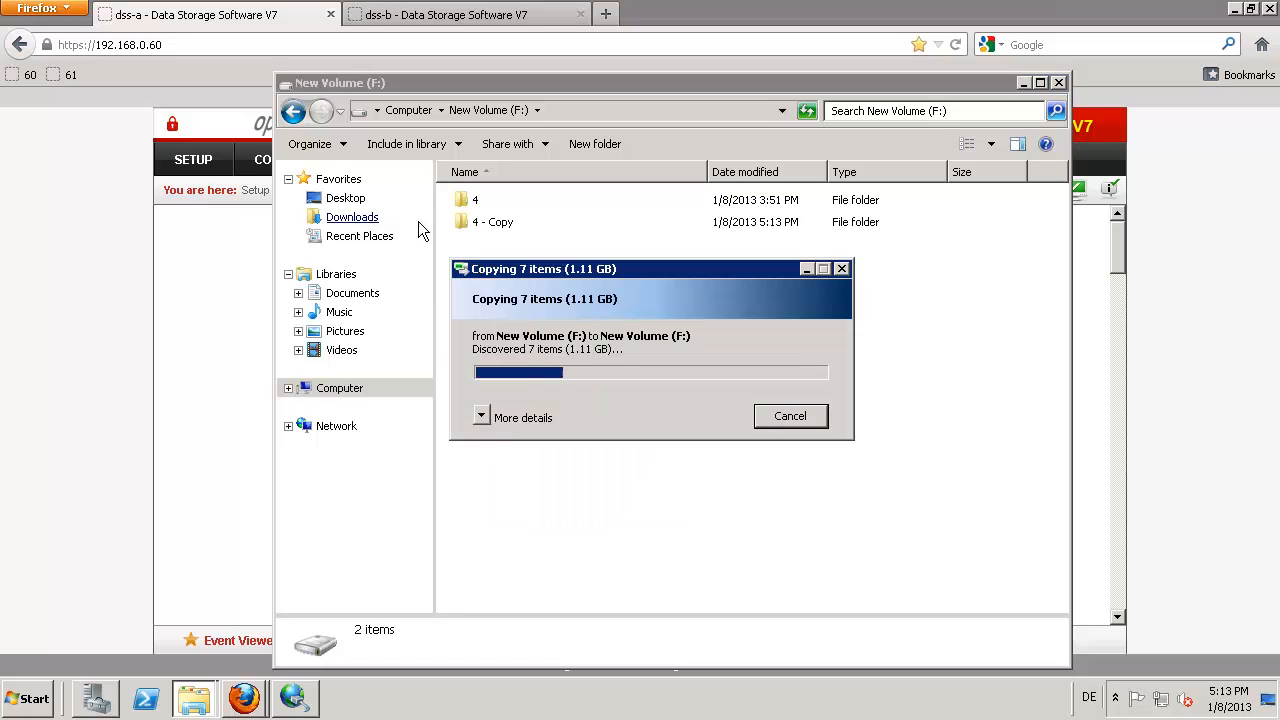
# Step: Duplicate folder 1 on New Volume (G:) by copying and pasting it there, and return to the Computer overview
pyautogui.click(294, 112)
pyautogui.doubleClick(767, 275)
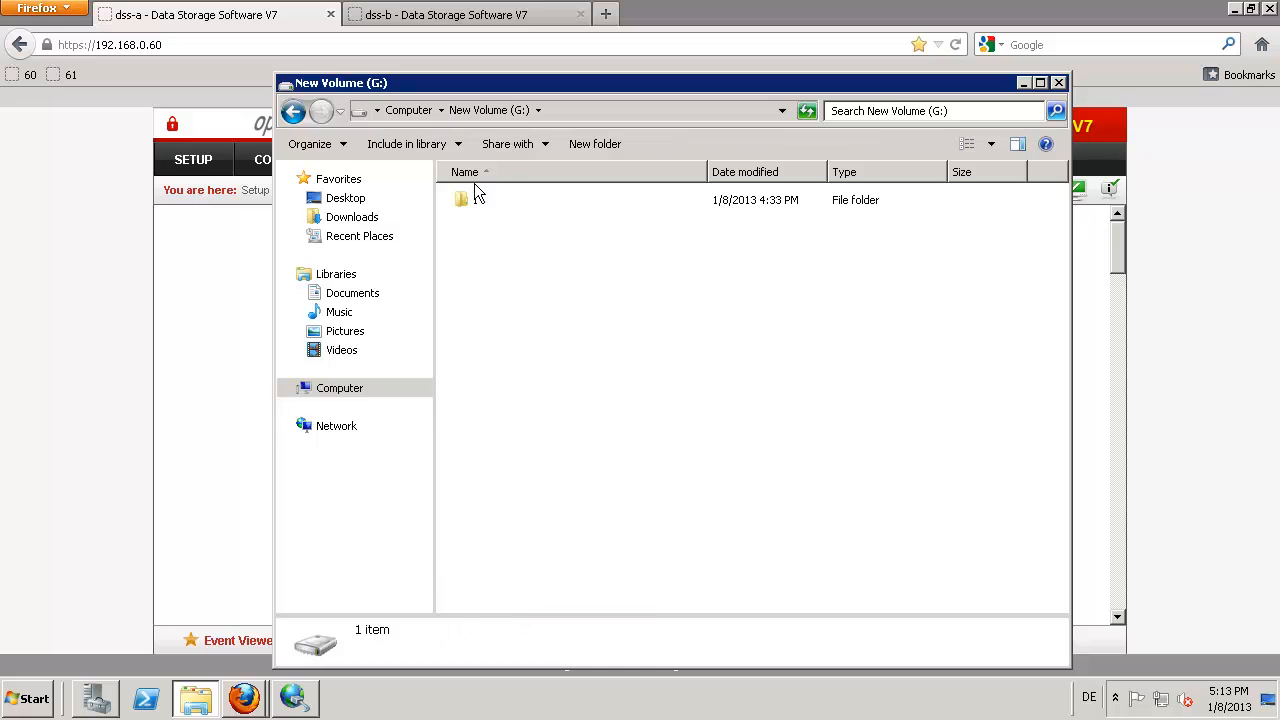
pyautogui.rightClick(460, 195)
pyautogui.click(509, 347)
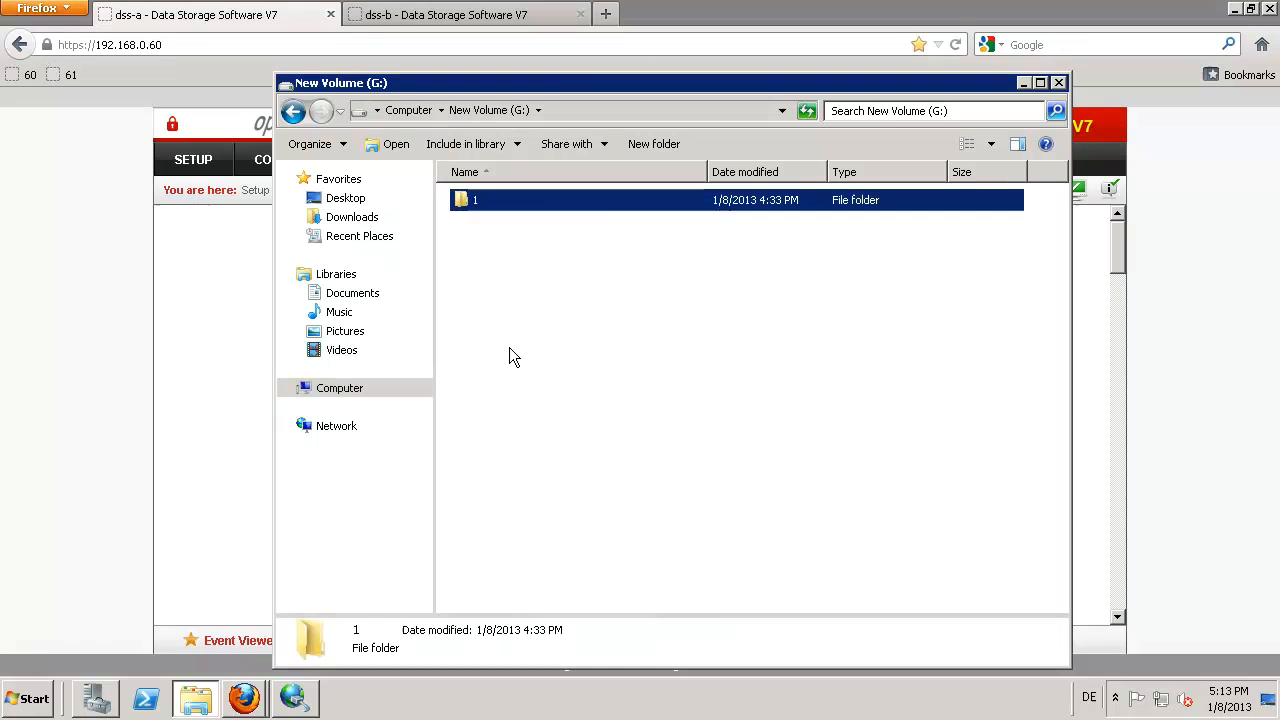
pyautogui.rightClick(484, 260)
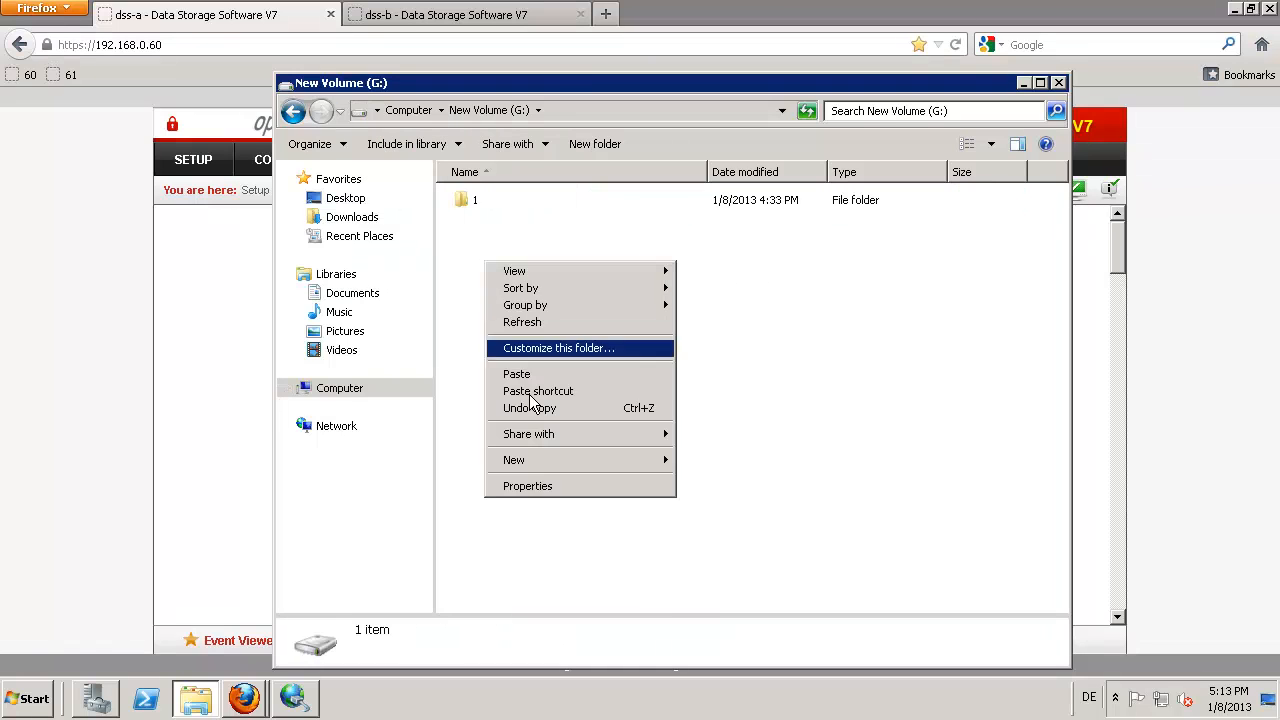
pyautogui.click(545, 376)
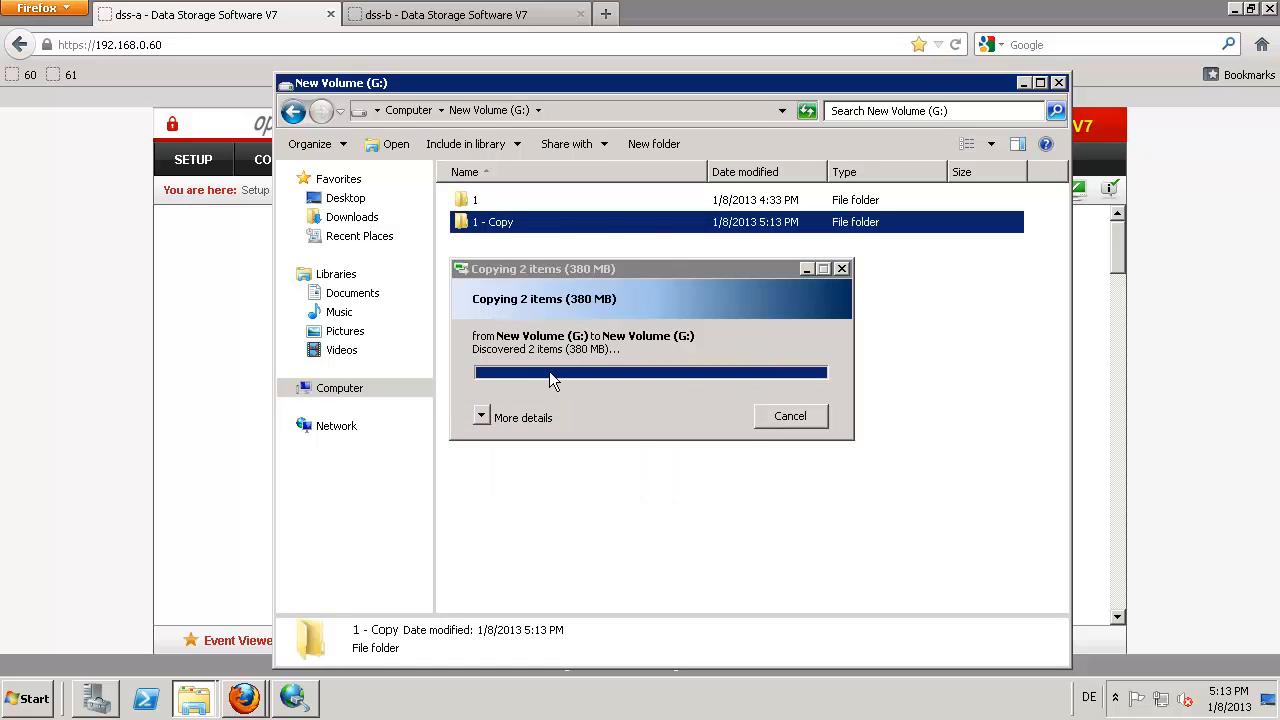
pyautogui.click(296, 116)
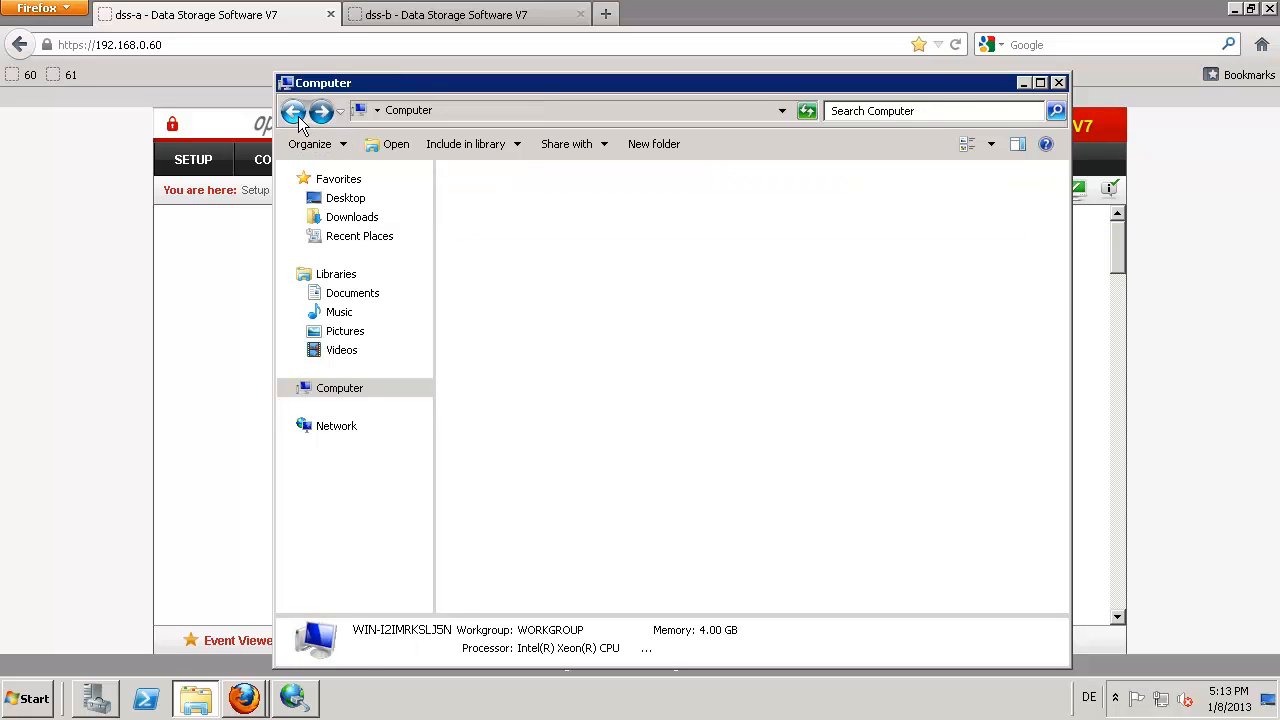
# Step: Bring the dss-a web interface in Firefox to the front and open its Shutdown maintenance page
pyautogui.click(93, 340)
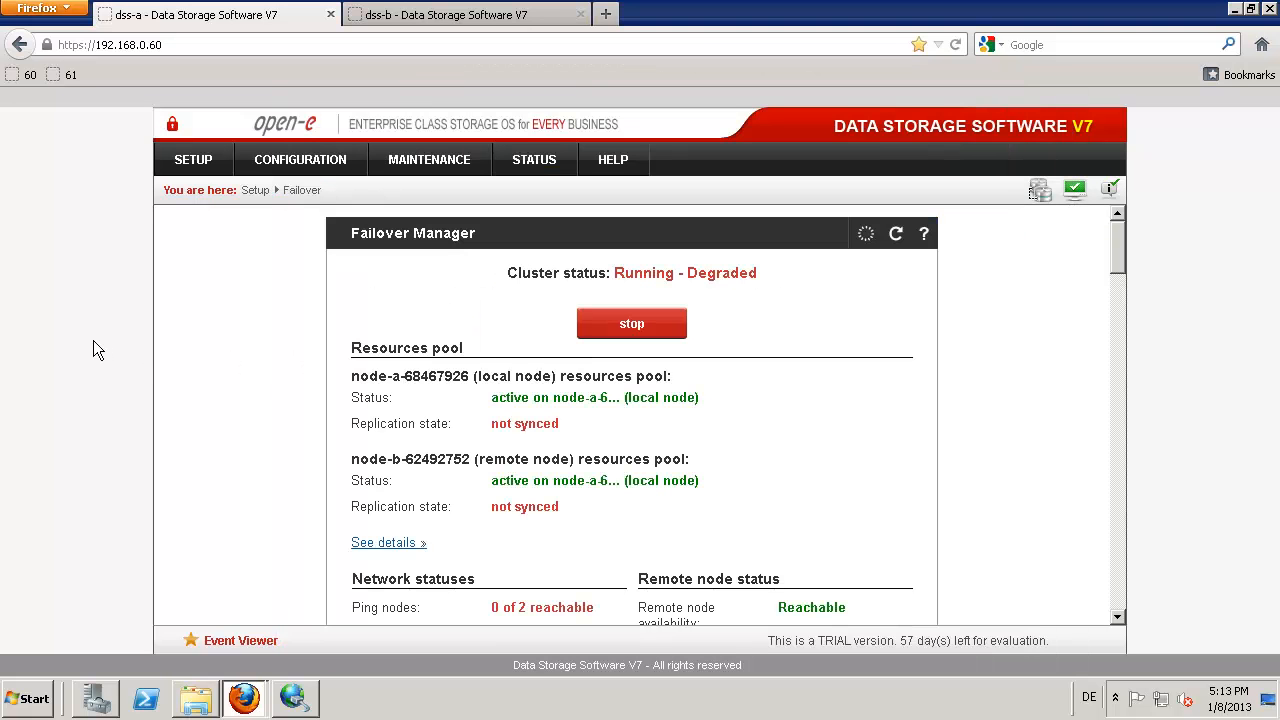
pyautogui.click(460, 162)
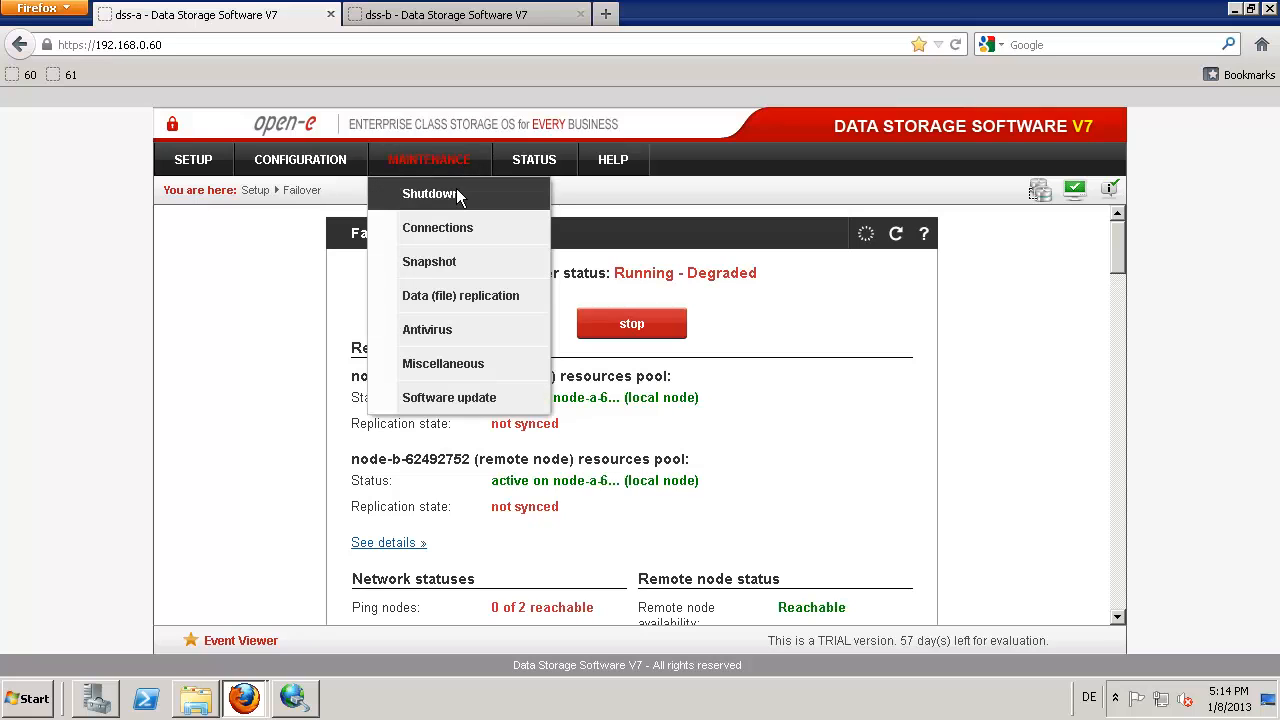
pyautogui.click(456, 193)
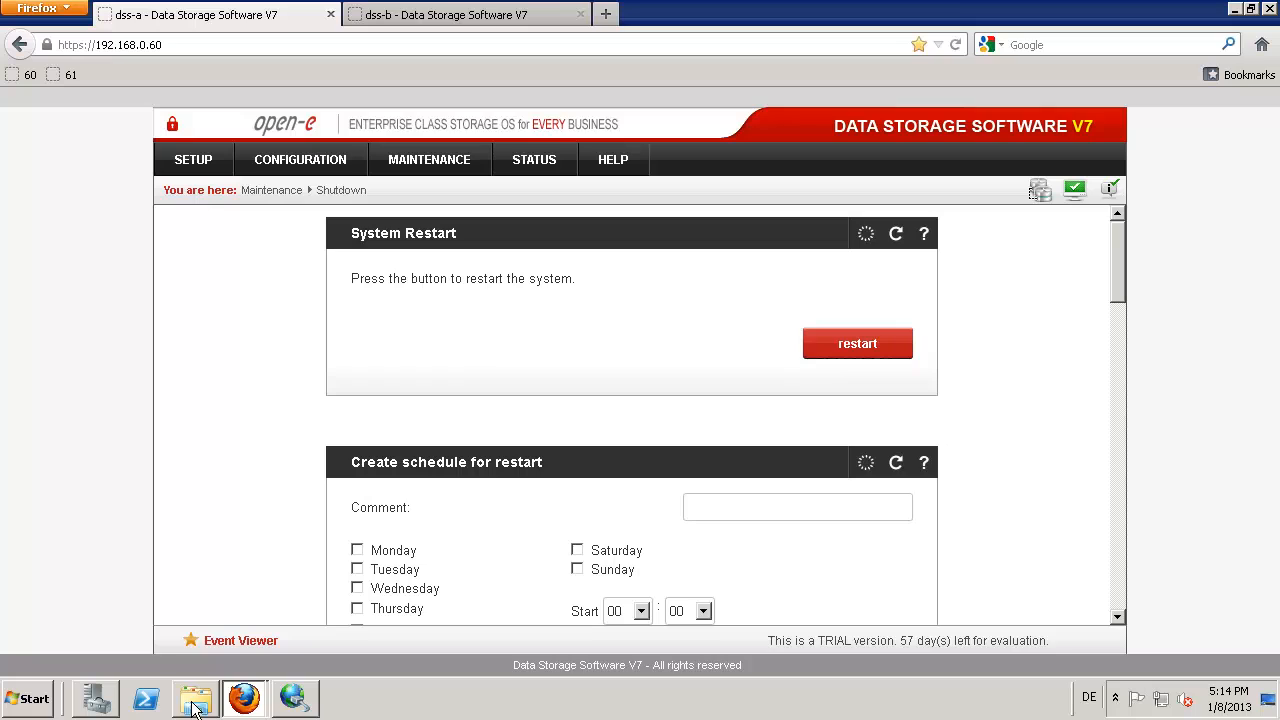
# Step: Check the folders on New Volume (F:) in Windows Explorer and return to the Computer overview
pyautogui.moveTo(196, 708)
pyautogui.click(194, 702)
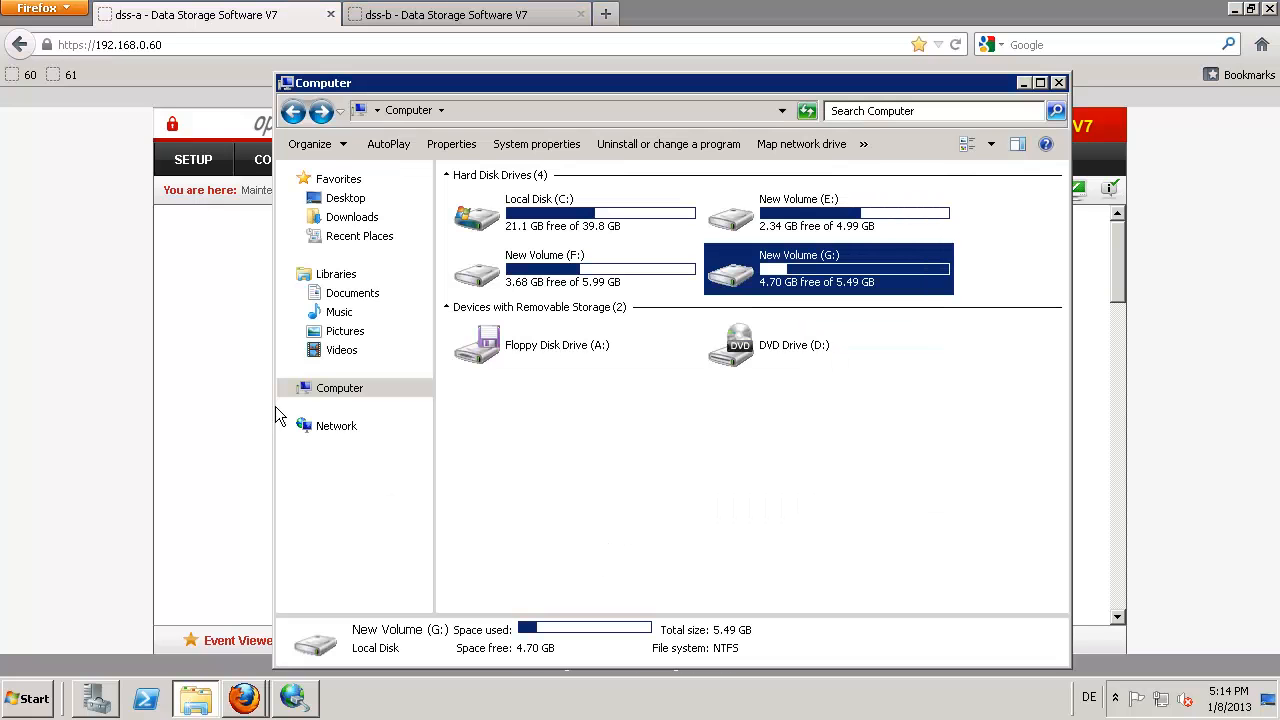
pyautogui.doubleClick(608, 278)
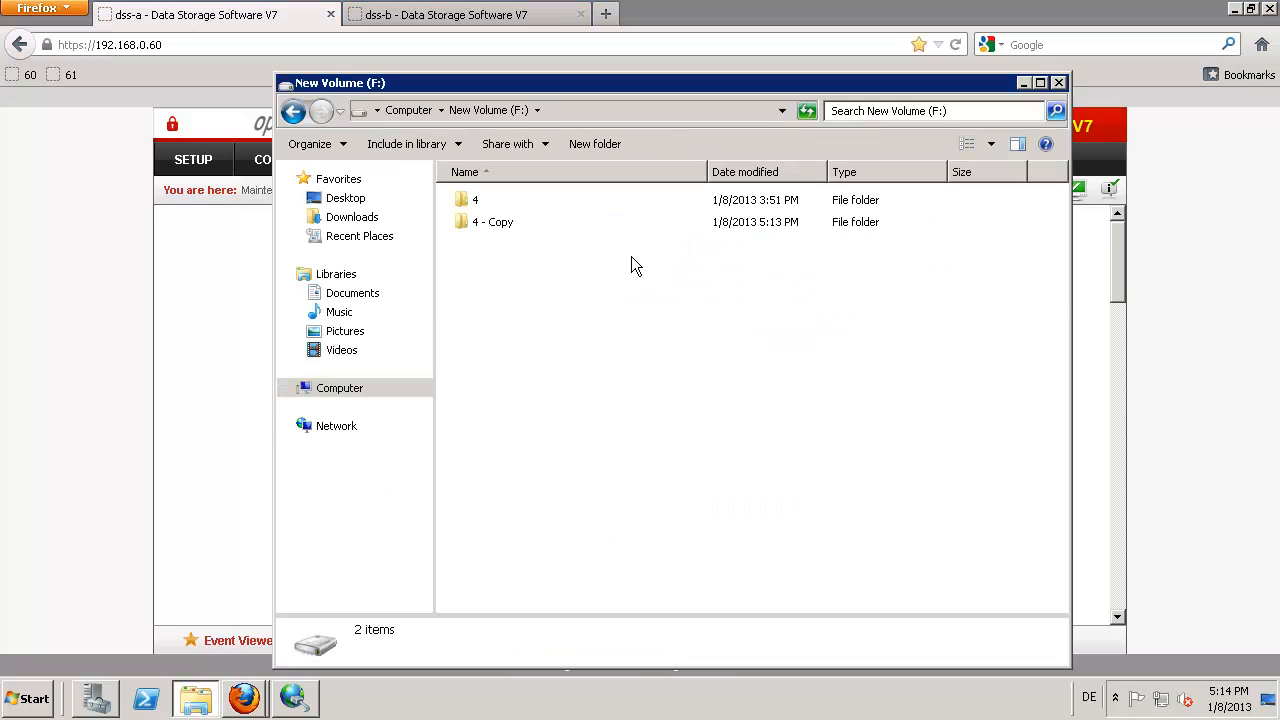
pyautogui.click(293, 111)
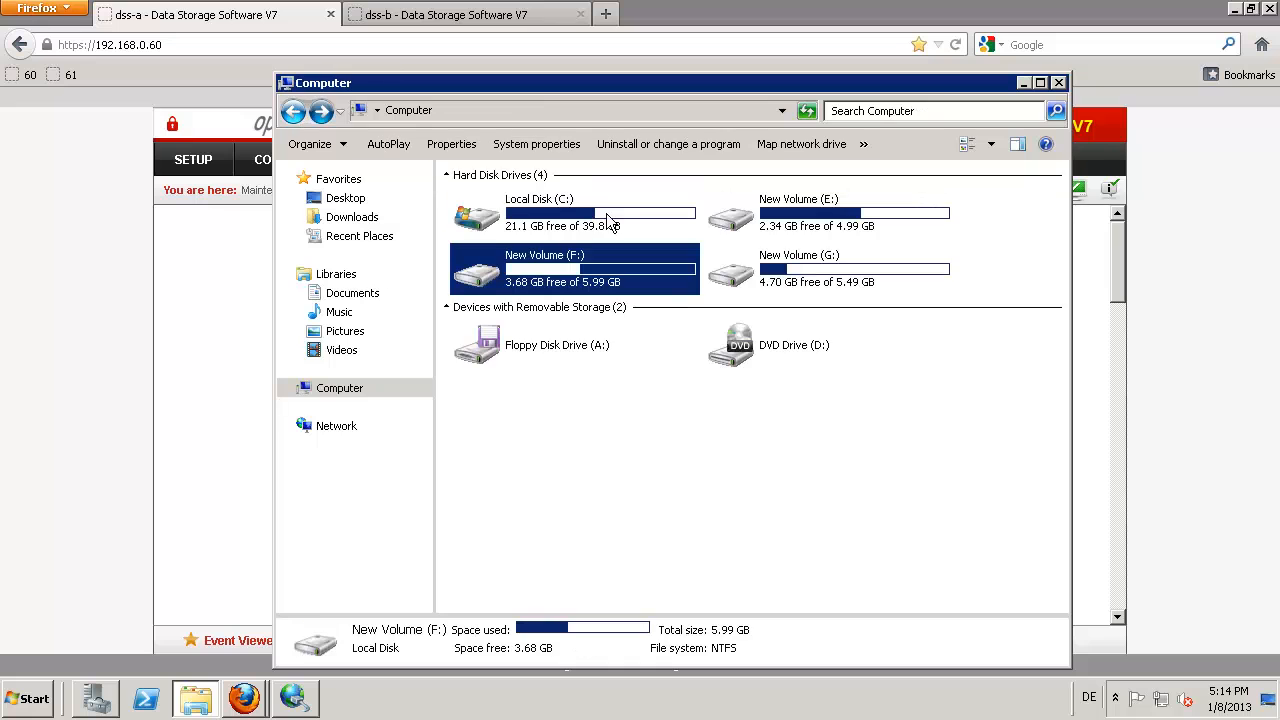
# Step: Check the folders on New Volume (G:), New Volume (E:) and New Volume (F:) in turn, returning to the Computer overview
pyautogui.doubleClick(785, 287)
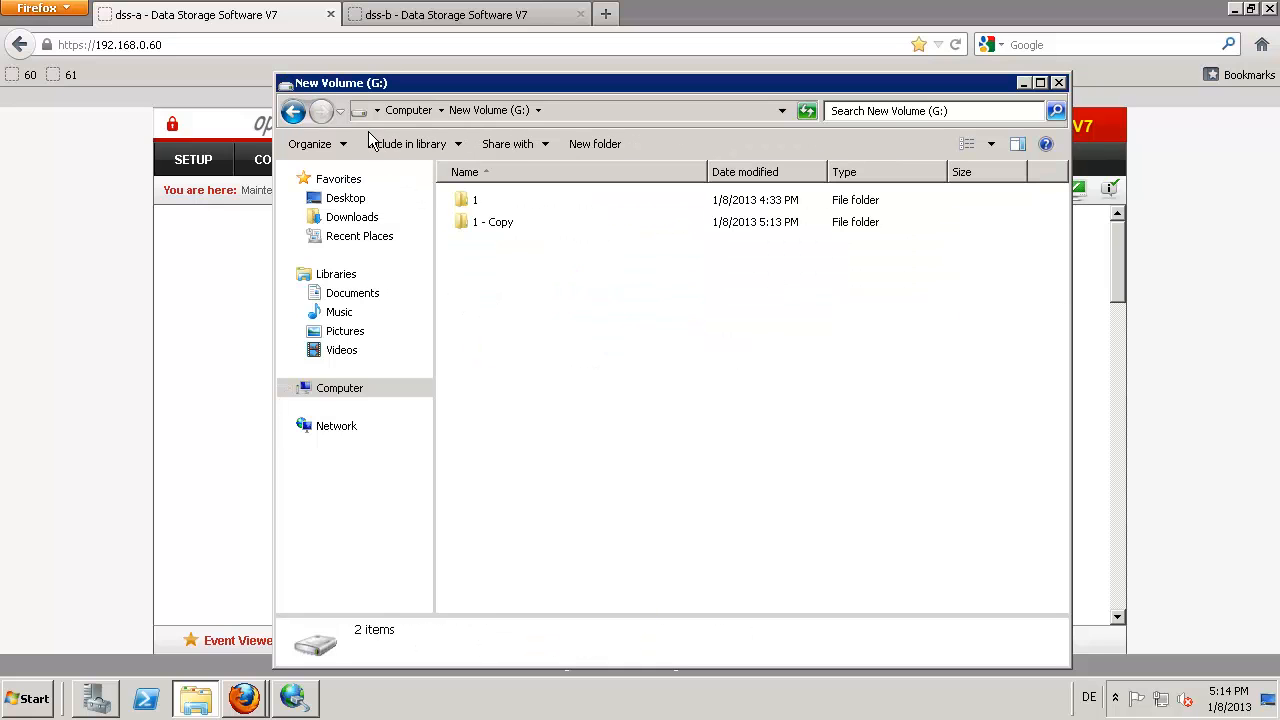
pyautogui.click(293, 111)
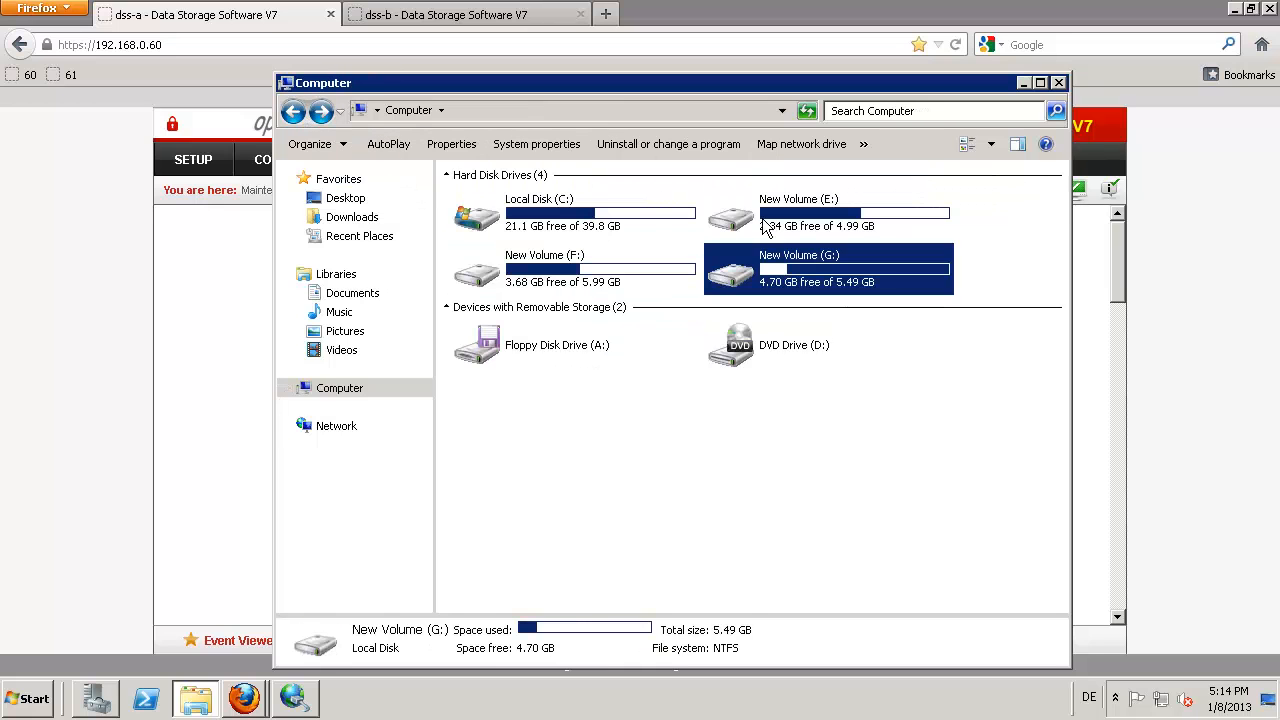
pyautogui.doubleClick(766, 228)
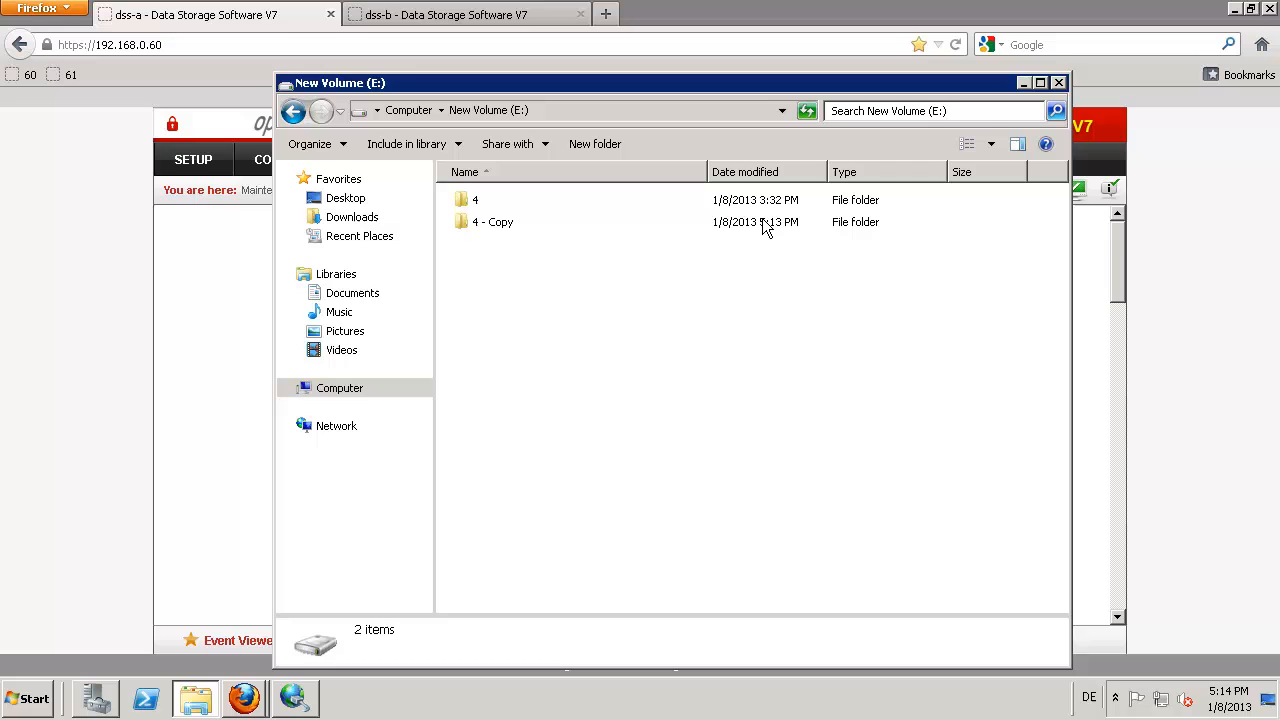
pyautogui.click(293, 111)
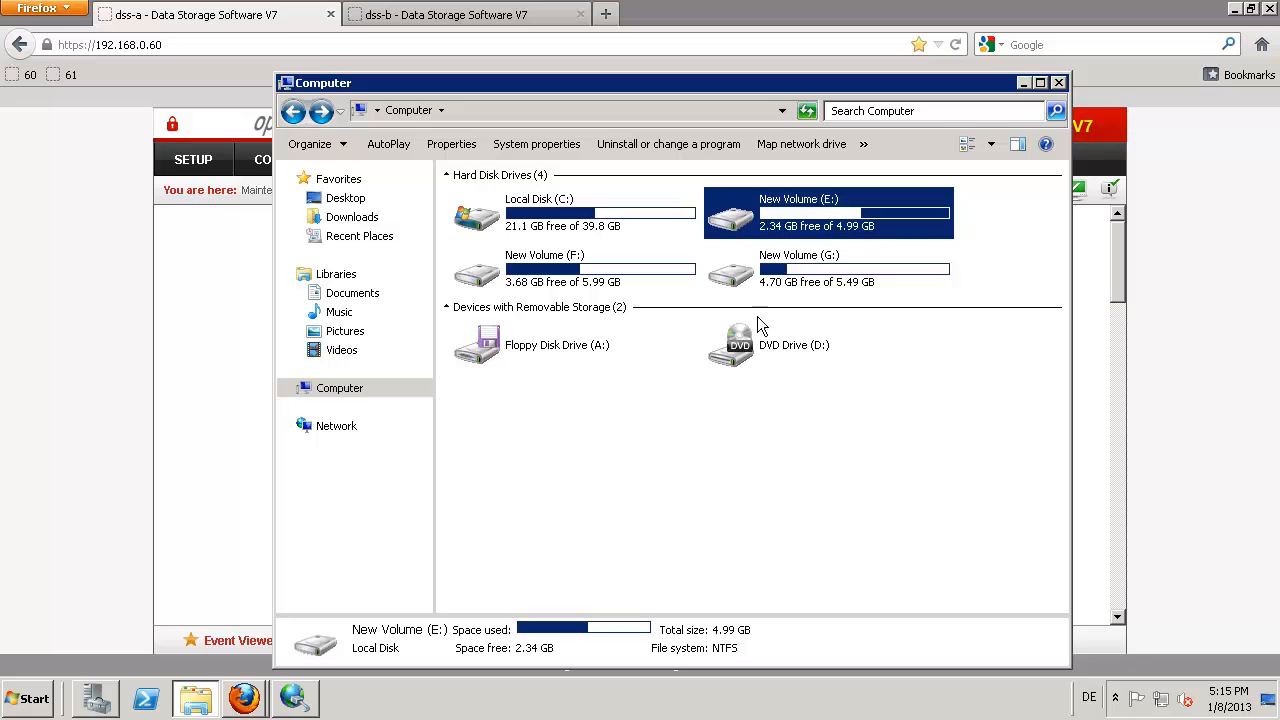
pyautogui.doubleClick(598, 271)
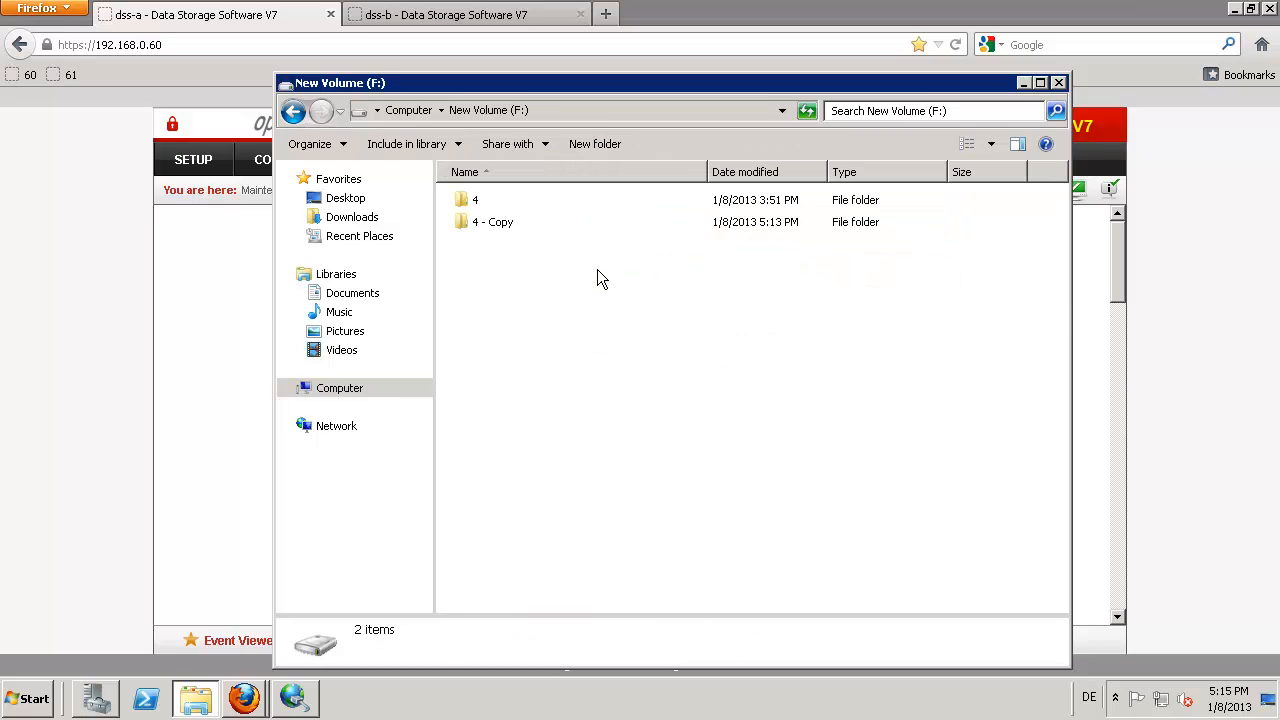
pyautogui.click(293, 111)
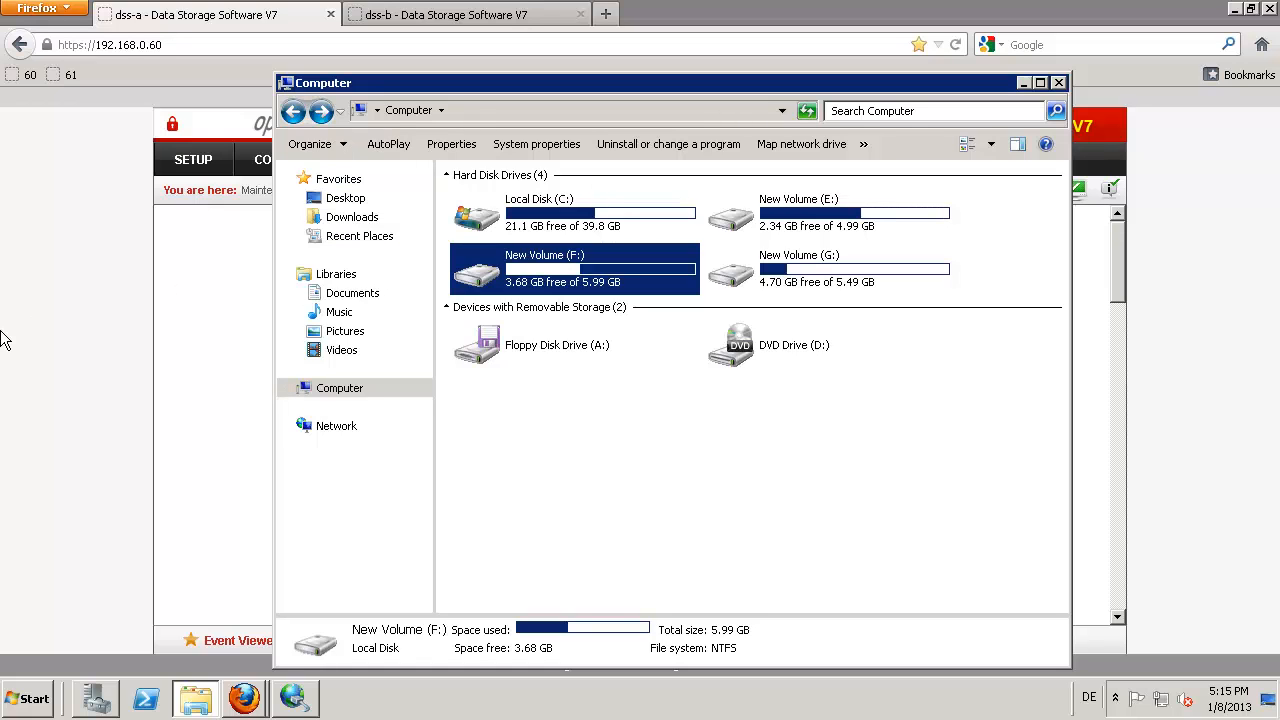
# Step: Bring the dss-a page in Firefox to the front, dismiss the event notice, and restart the dss-a system
pyautogui.click(71, 341)
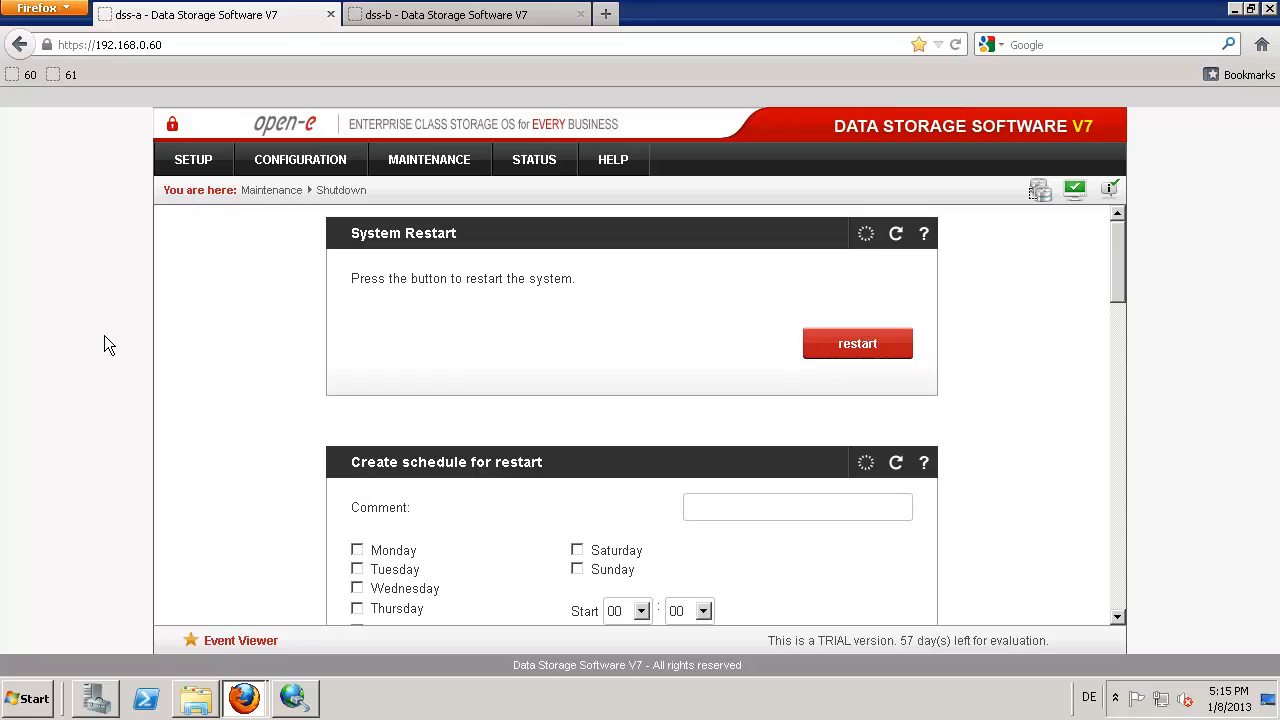
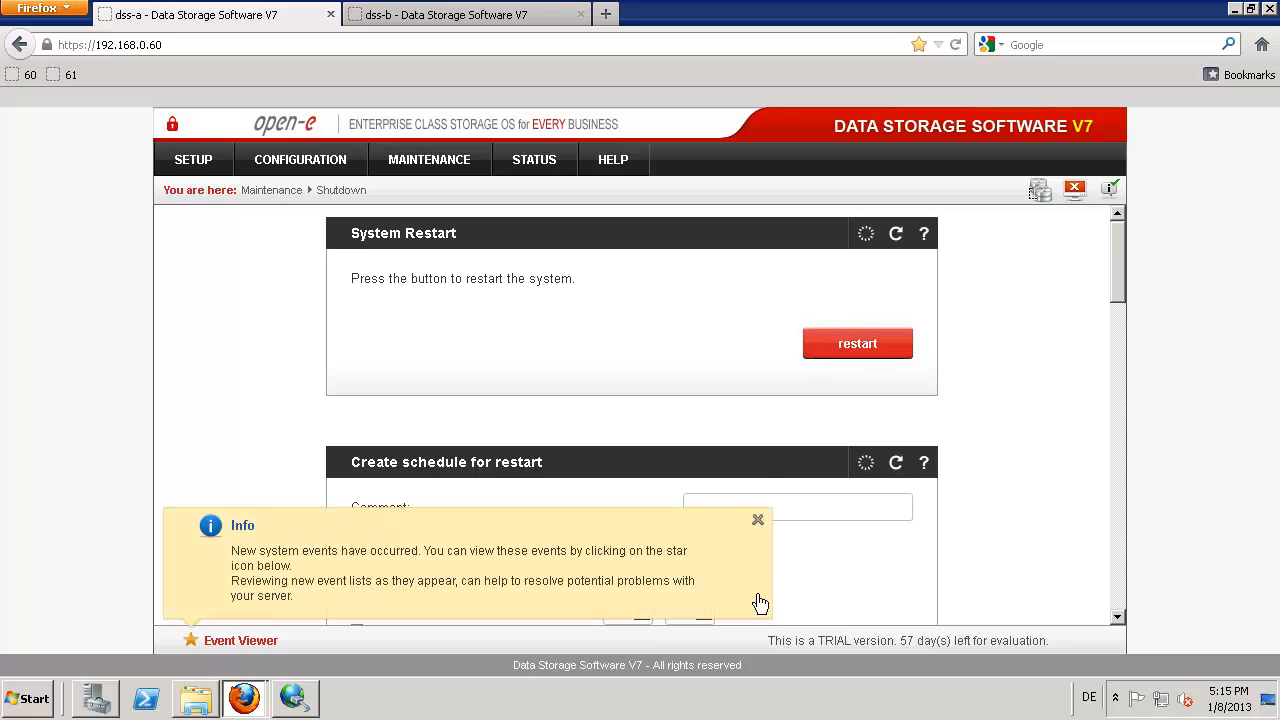
pyautogui.click(758, 522)
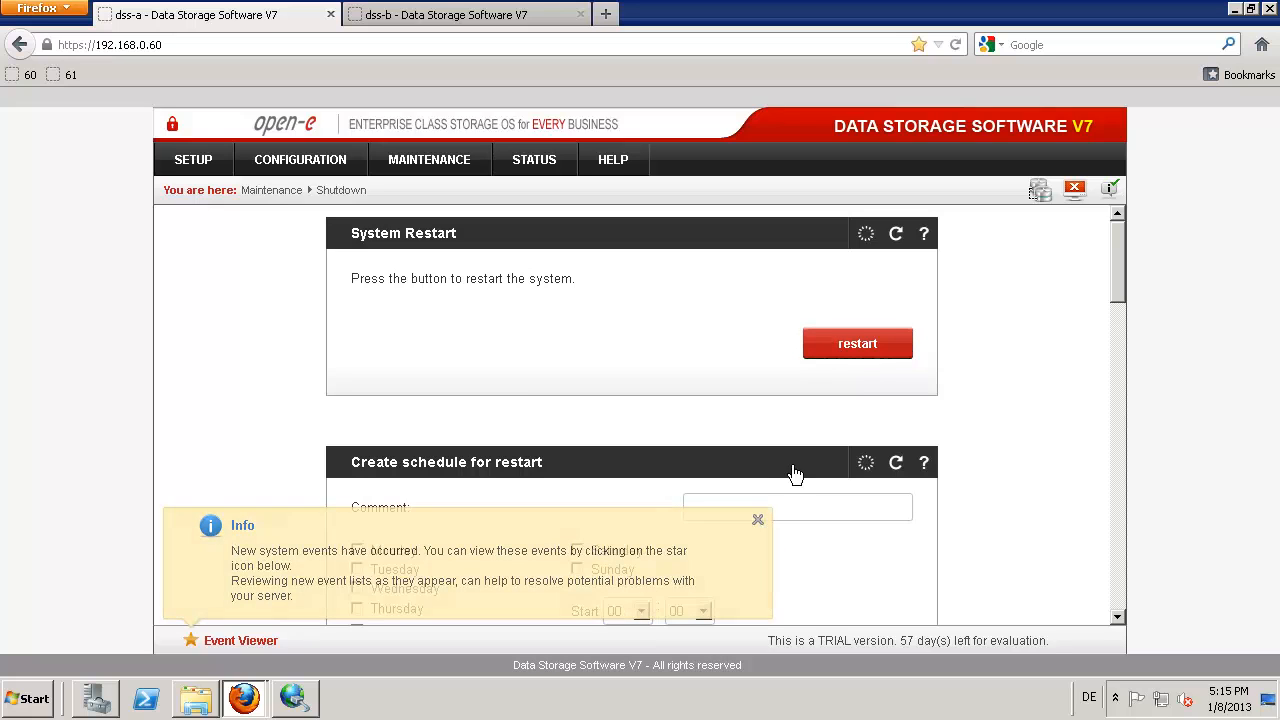
pyautogui.click(857, 350)
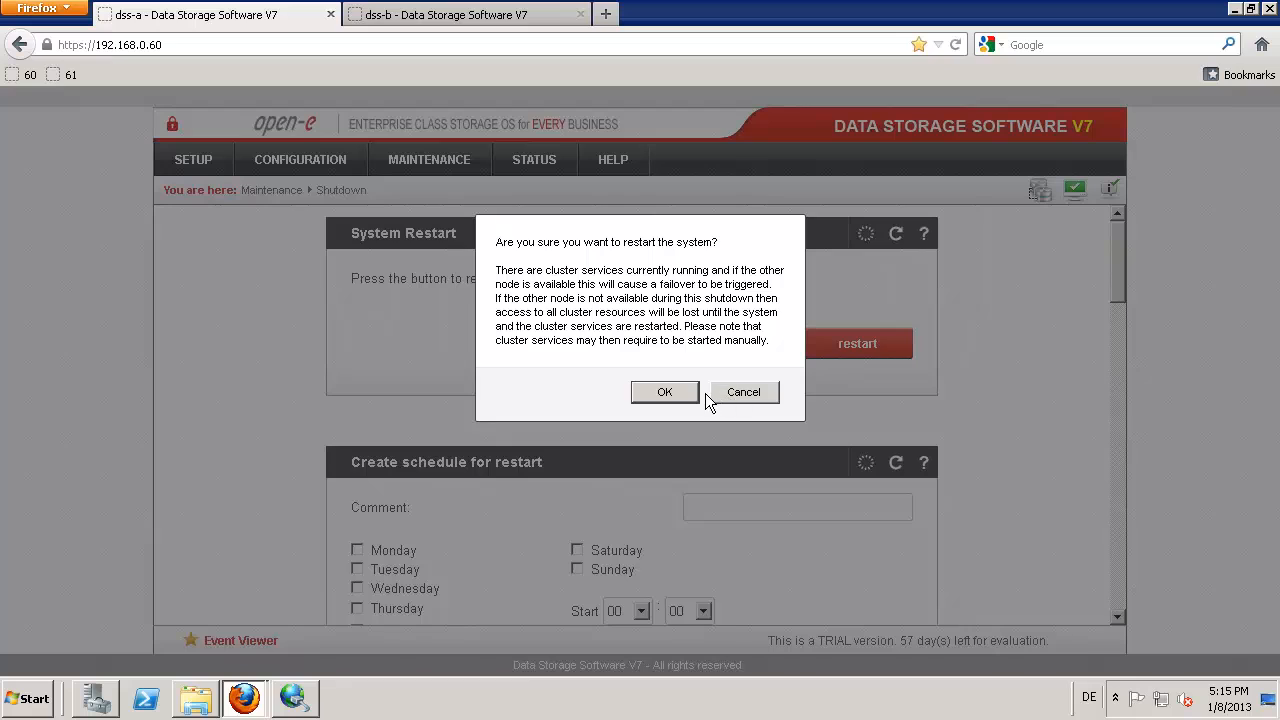
pyautogui.click(666, 393)
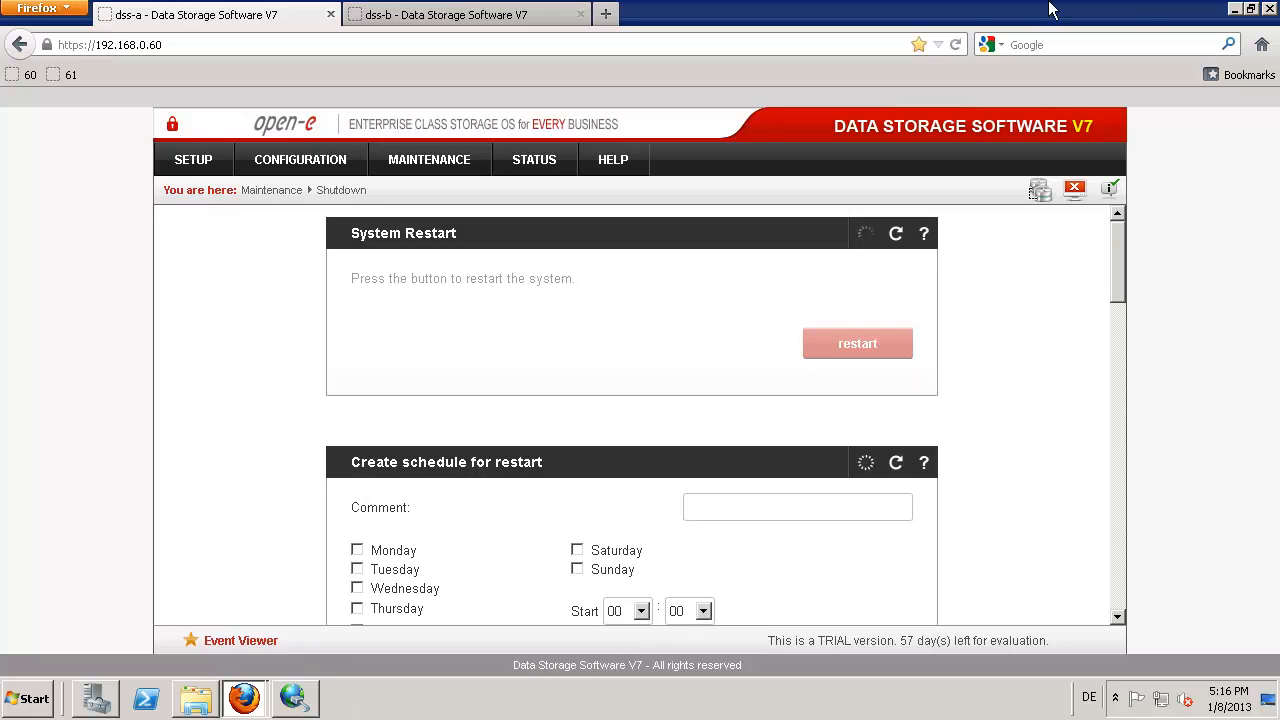
# Step: Switch to the vSphere Client, expand the host's inventory, and power on the OECE01 virtual machine
pyautogui.click(885, 14)
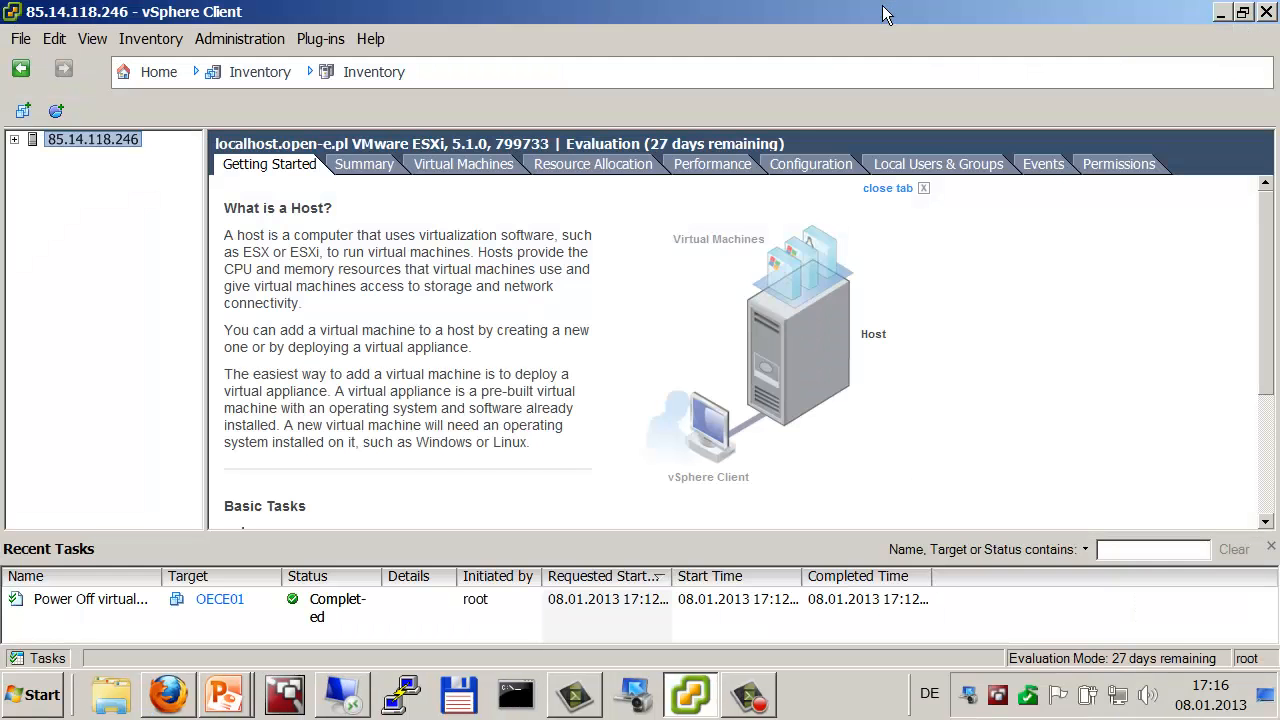
pyautogui.click(14, 140)
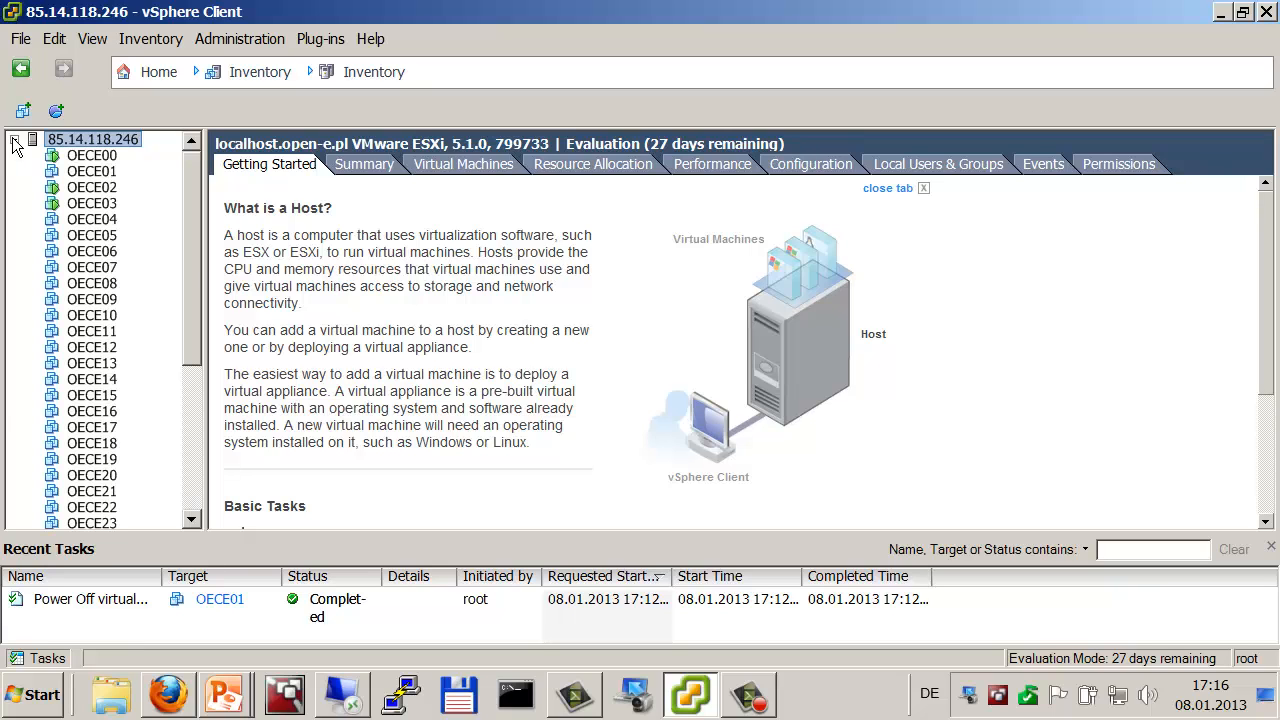
pyautogui.click(92, 156)
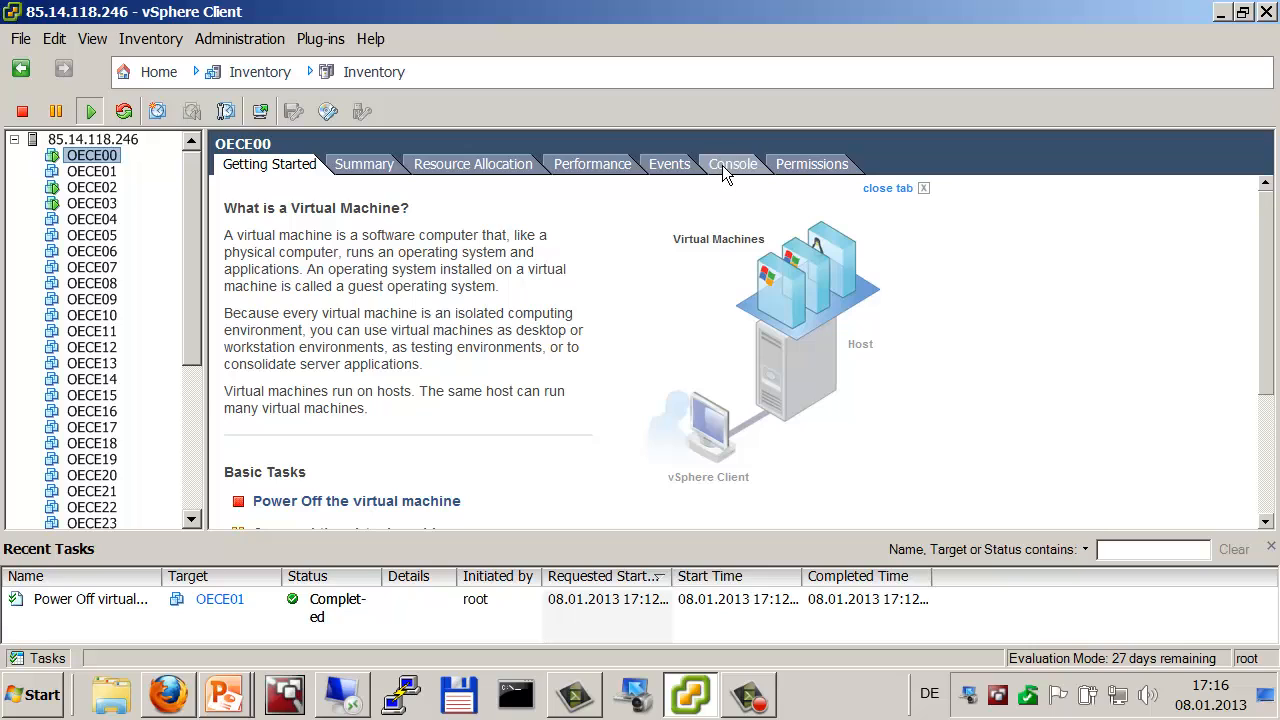
pyautogui.click(95, 172)
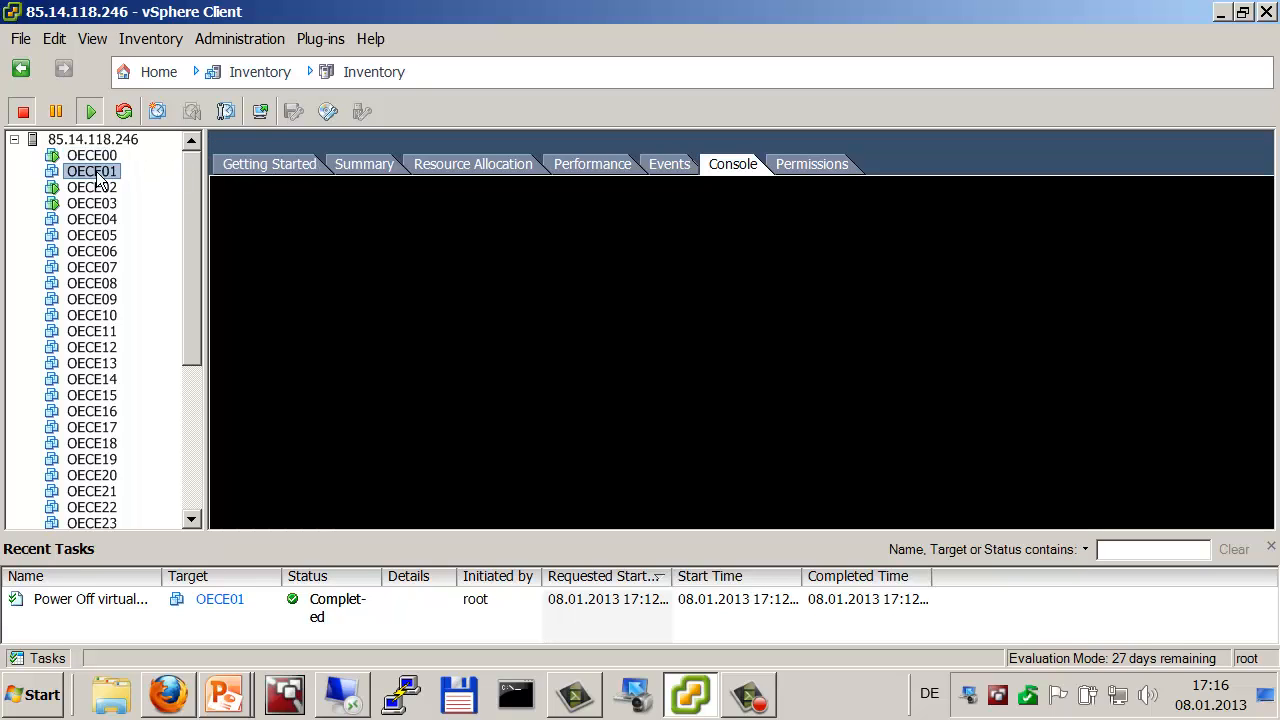
pyautogui.rightClick(97, 180)
pyautogui.moveTo(214, 186)
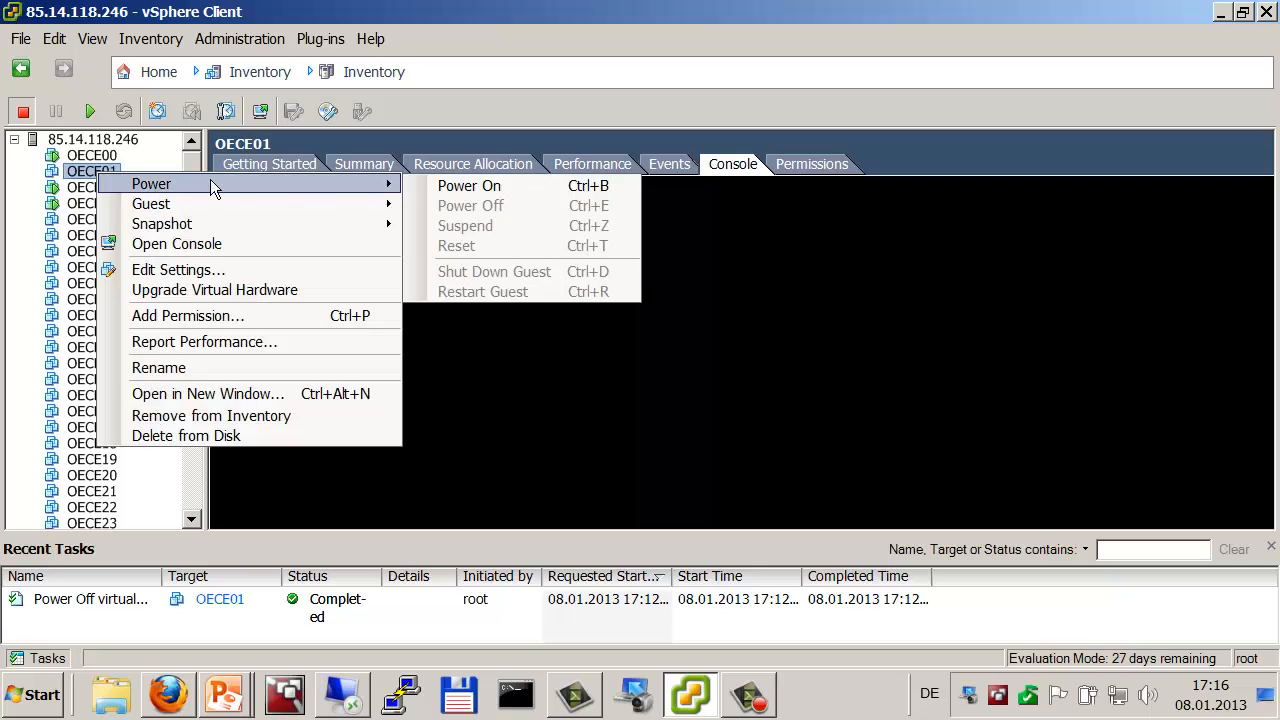
pyautogui.click(473, 188)
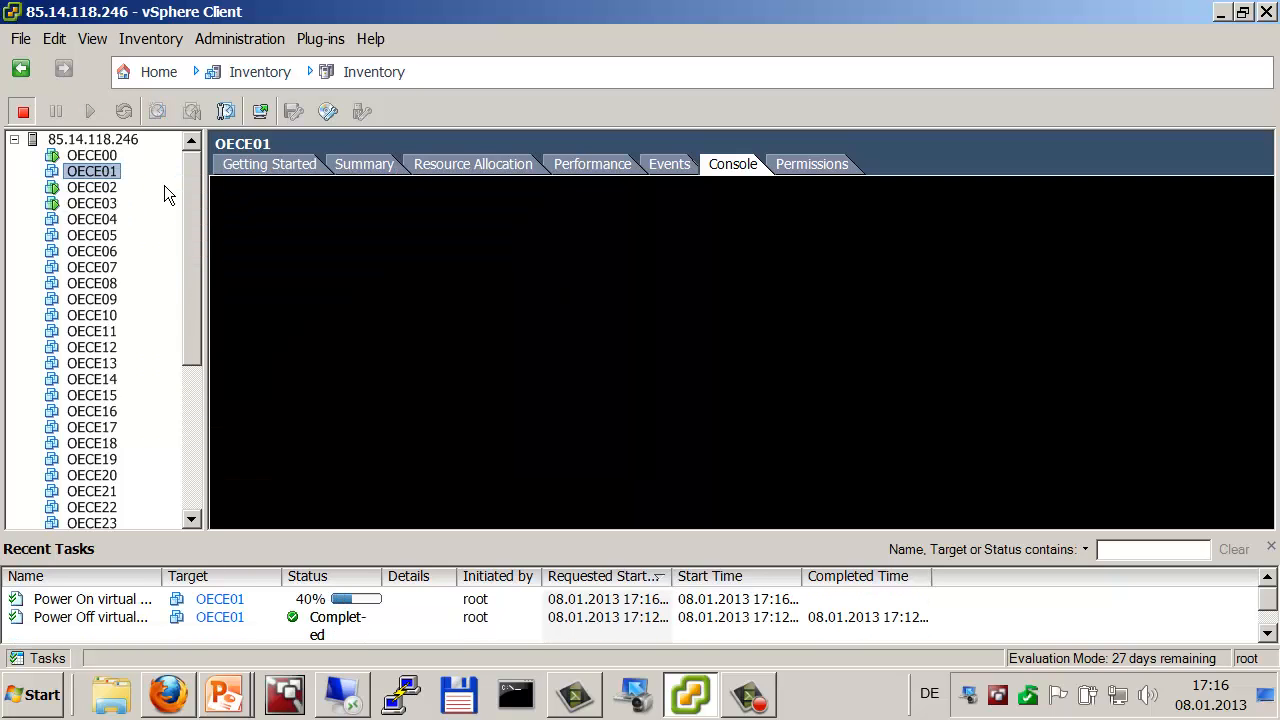
# Step: Watch the boot of virtual machine OECE00 in its console, briefly opening and closing a separate console window
pyautogui.click(106, 158)
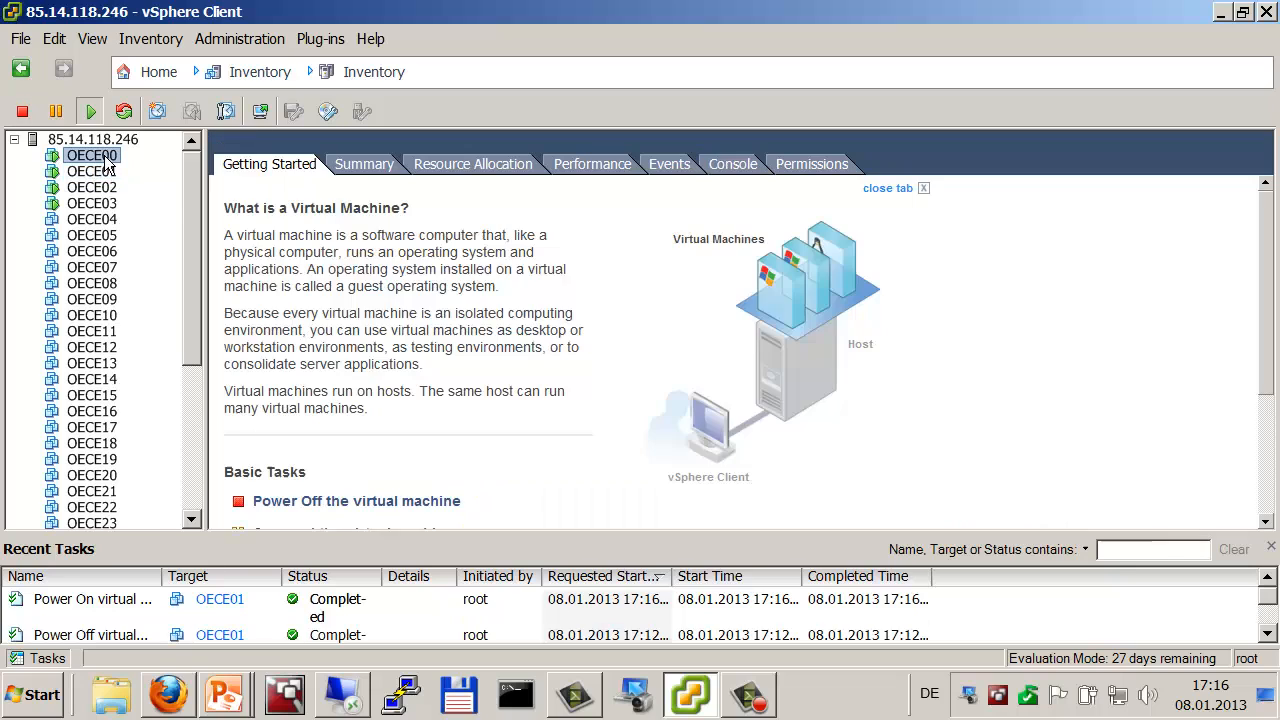
pyautogui.click(729, 165)
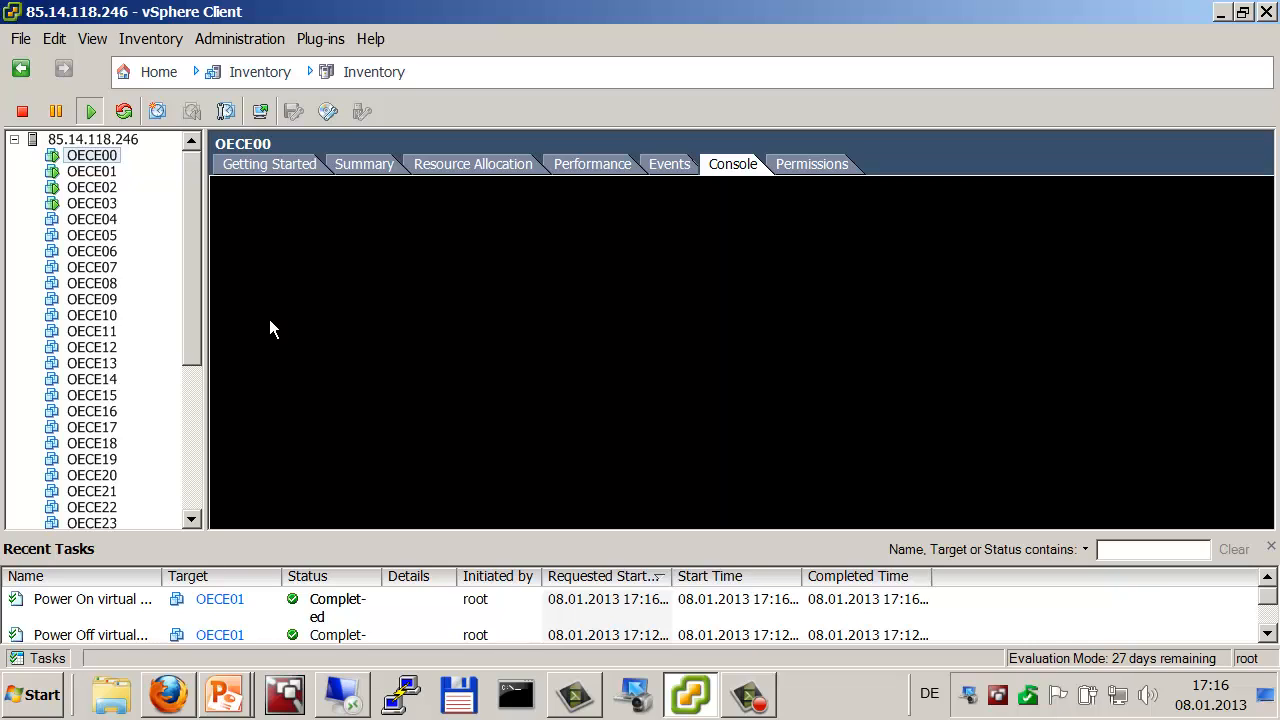
pyautogui.click(268, 107)
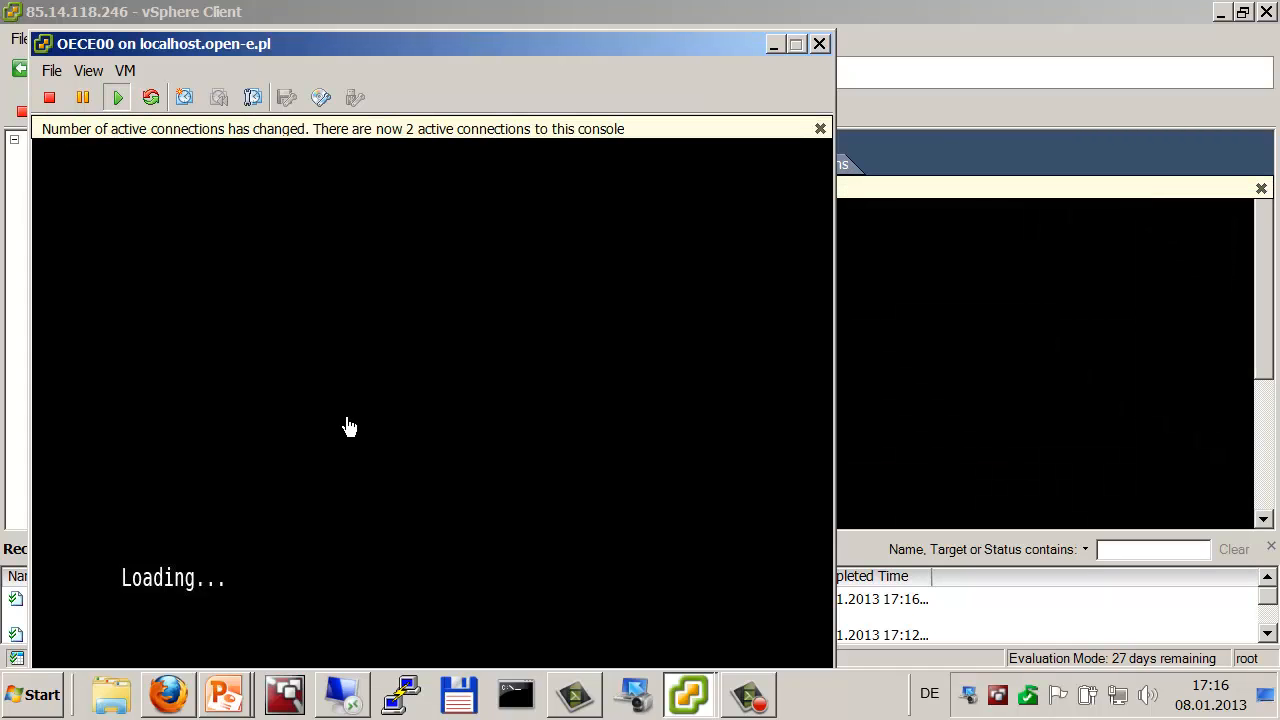
pyautogui.click(819, 128)
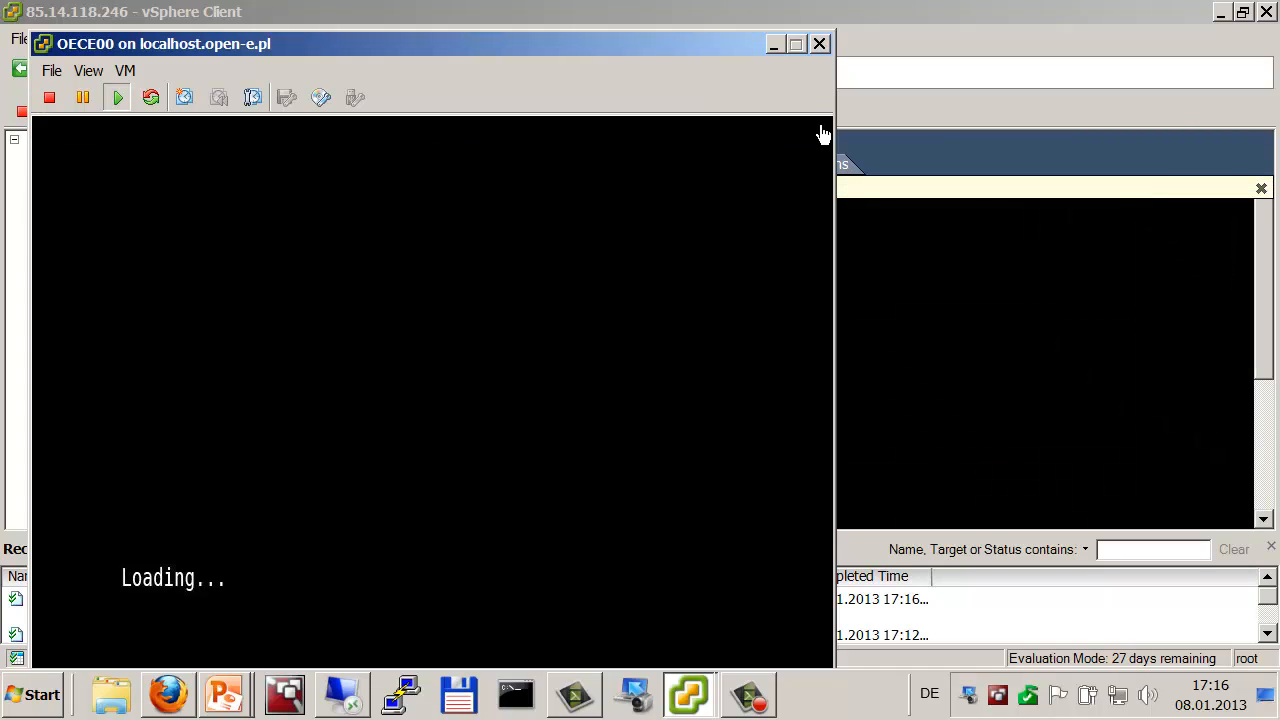
pyautogui.click(822, 43)
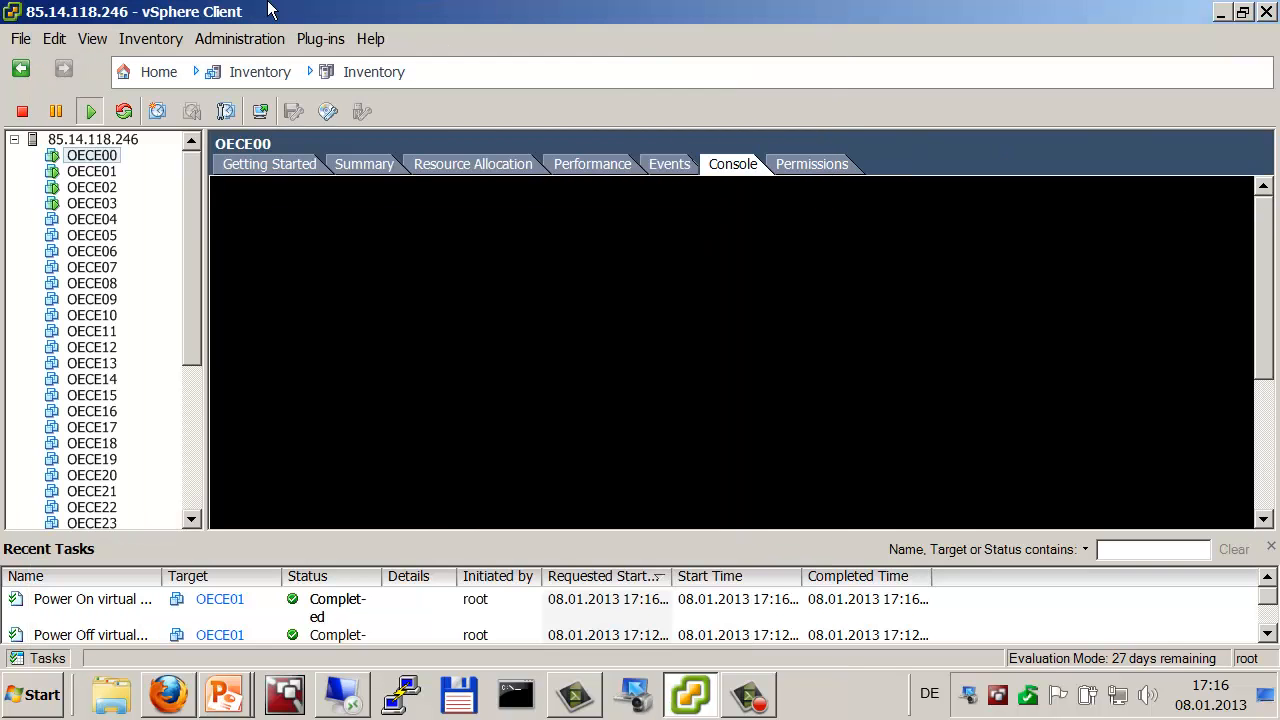
pyautogui.click(1264, 497)
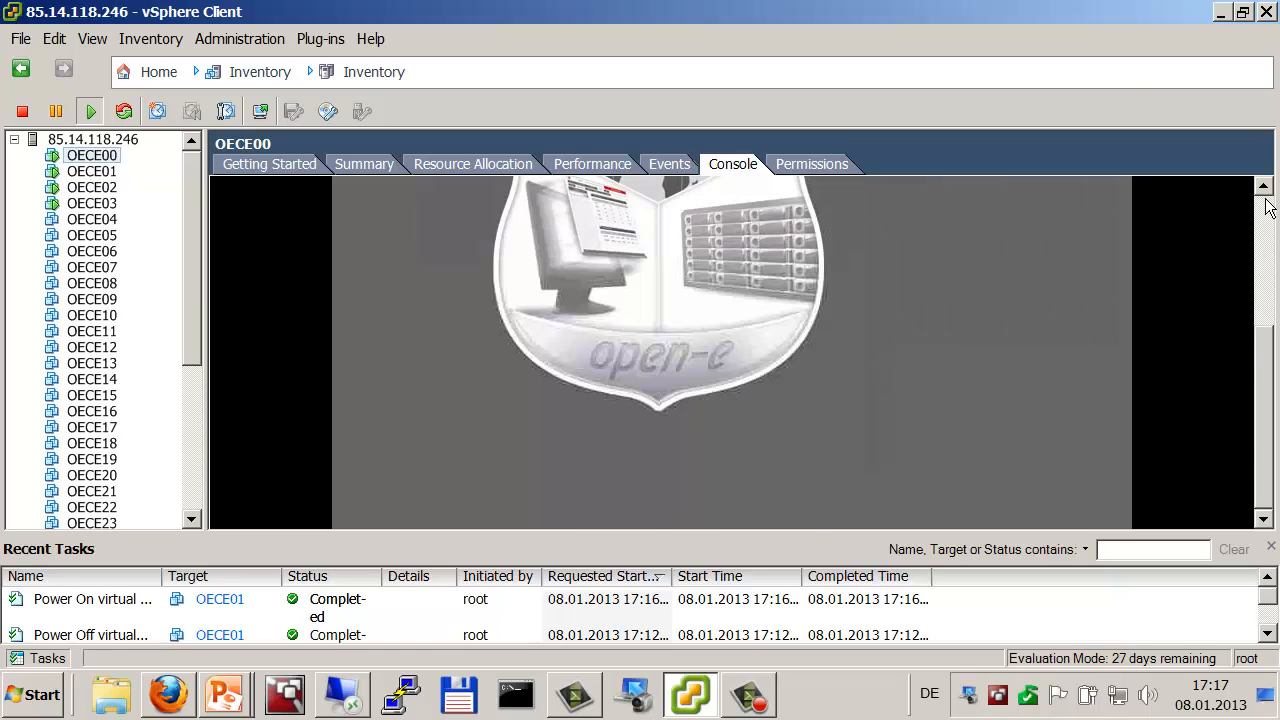
pyautogui.click(1266, 207)
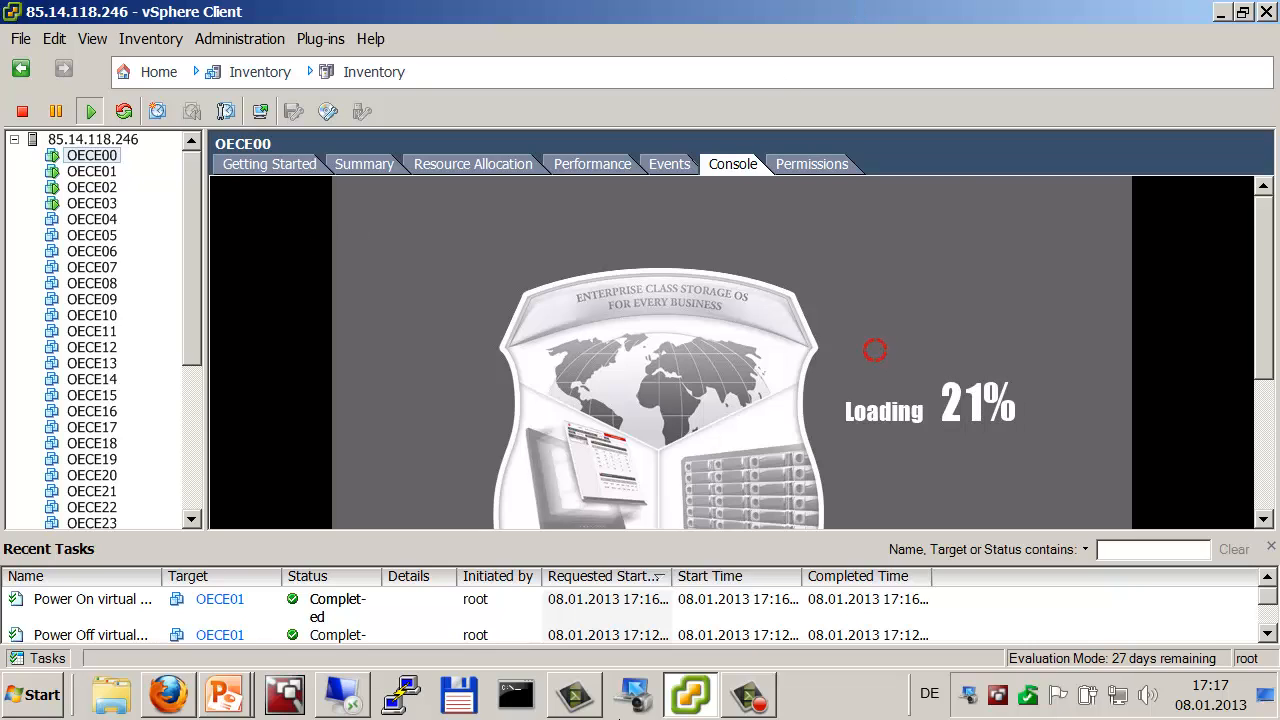
# Step: Switch back to the remote desktop session and reload the dss-a and dss-b pages in Firefox to check their availability
pyautogui.hotkey('alt', 'Tab')
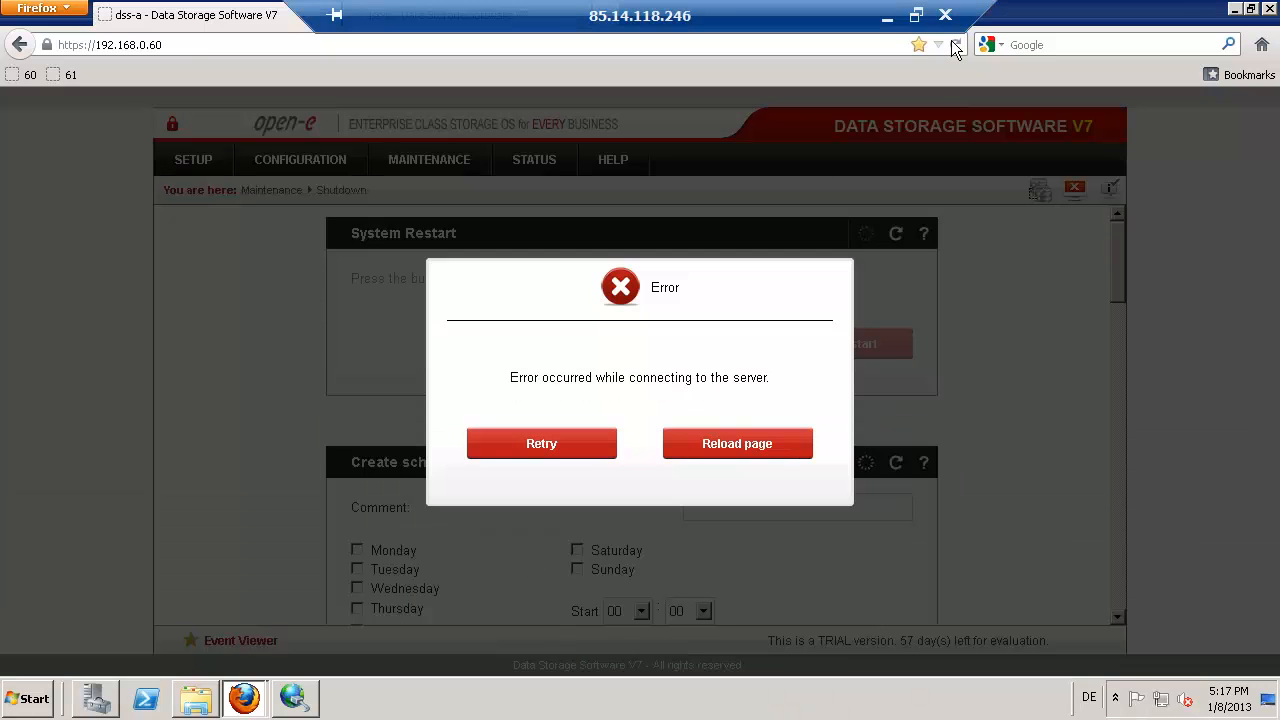
pyautogui.click(955, 44)
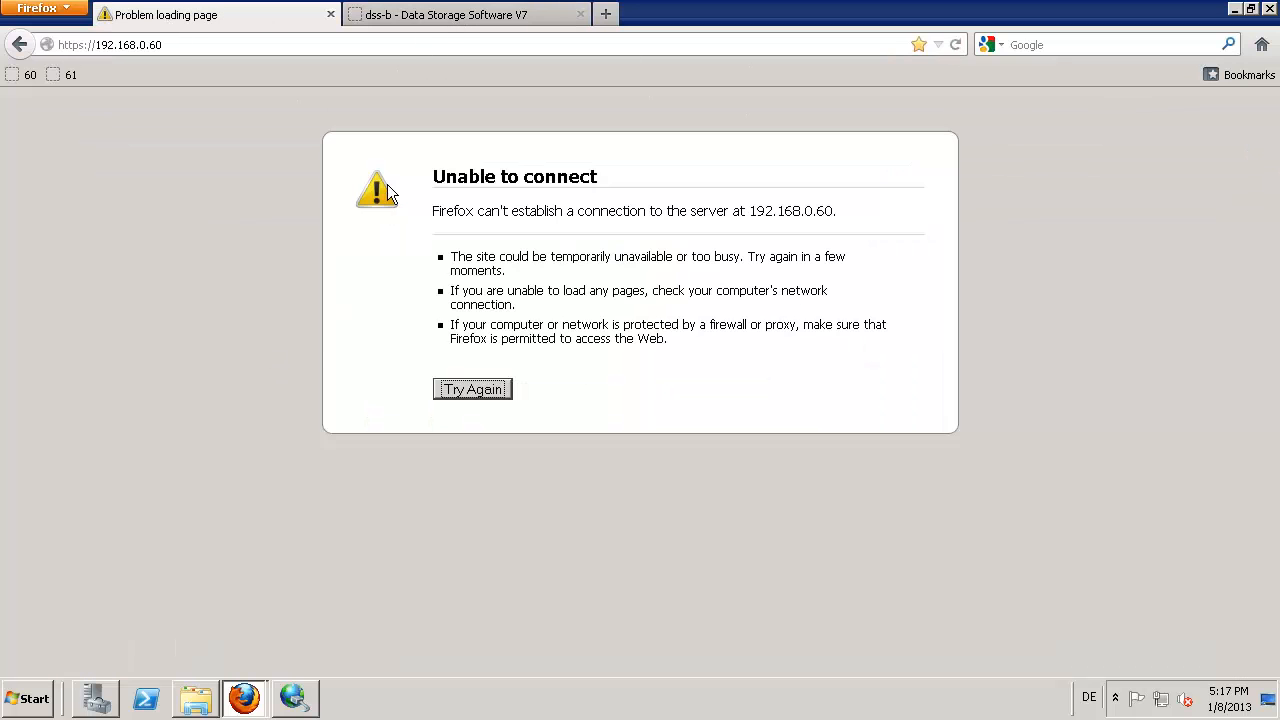
pyautogui.click(425, 20)
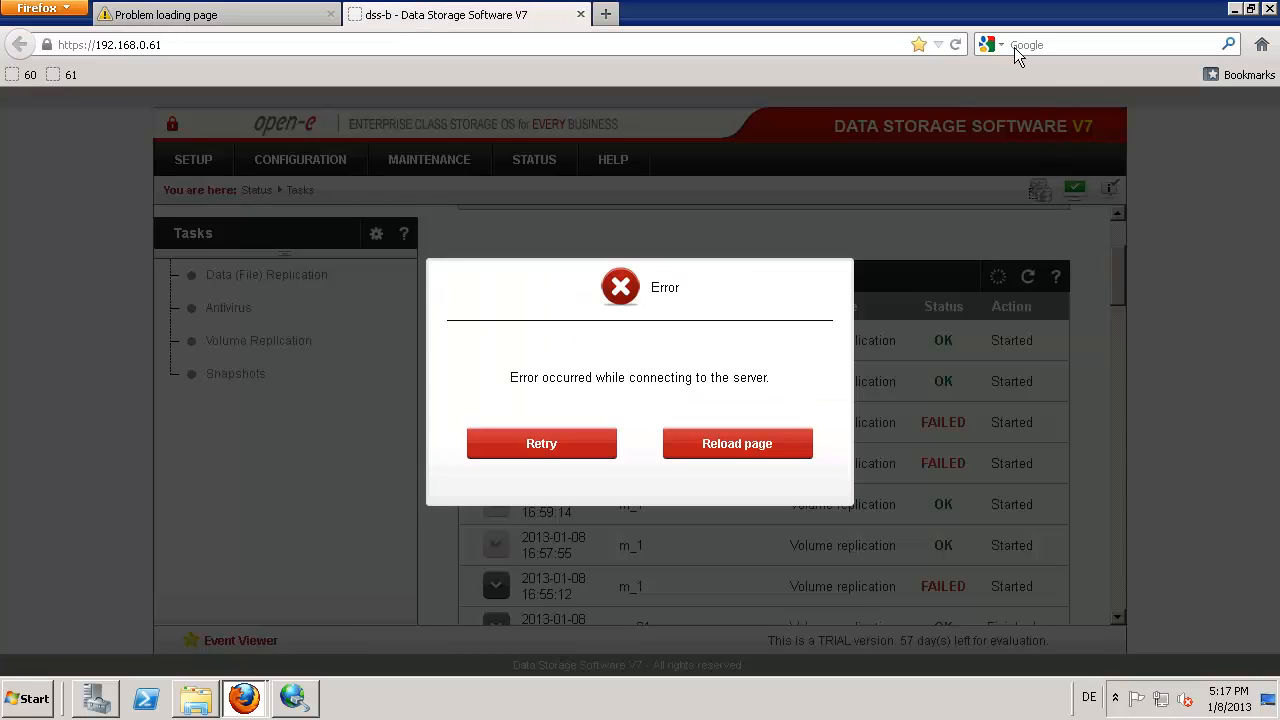
pyautogui.click(956, 45)
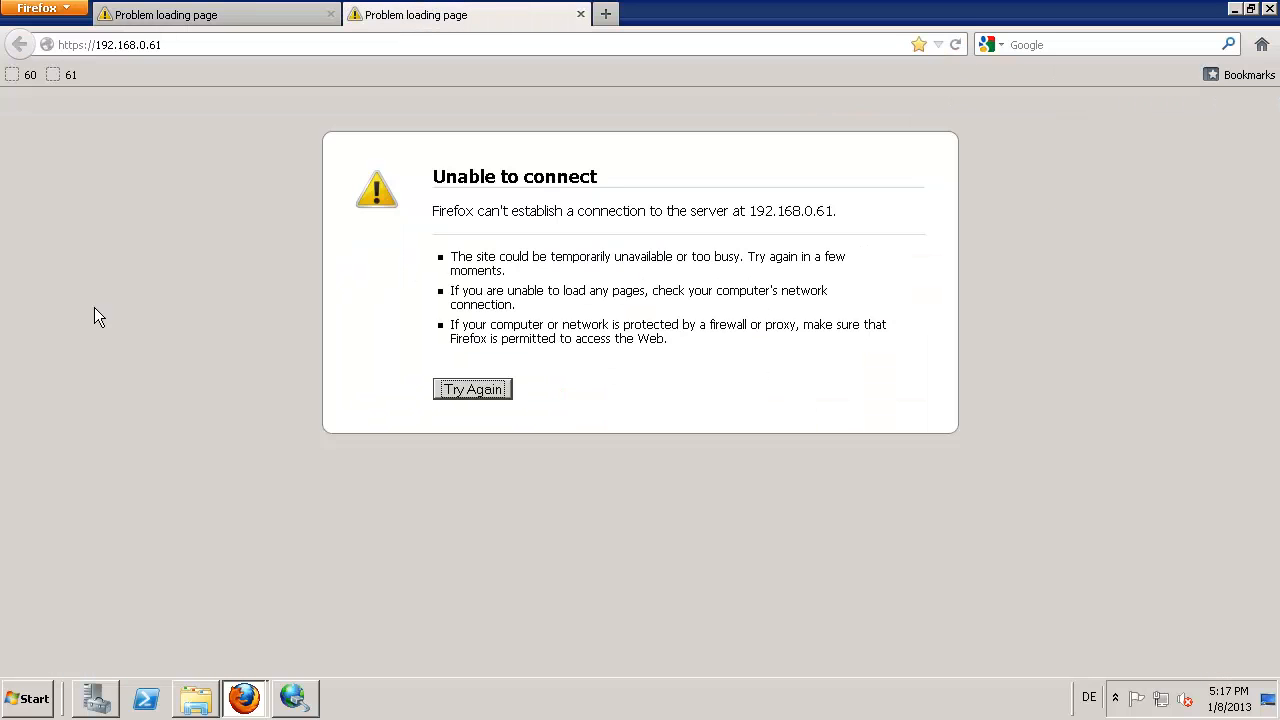
# Step: Check the boot progress of OECE00 in the vSphere Client and return to the remote desktop session
pyautogui.moveTo(887, 8)
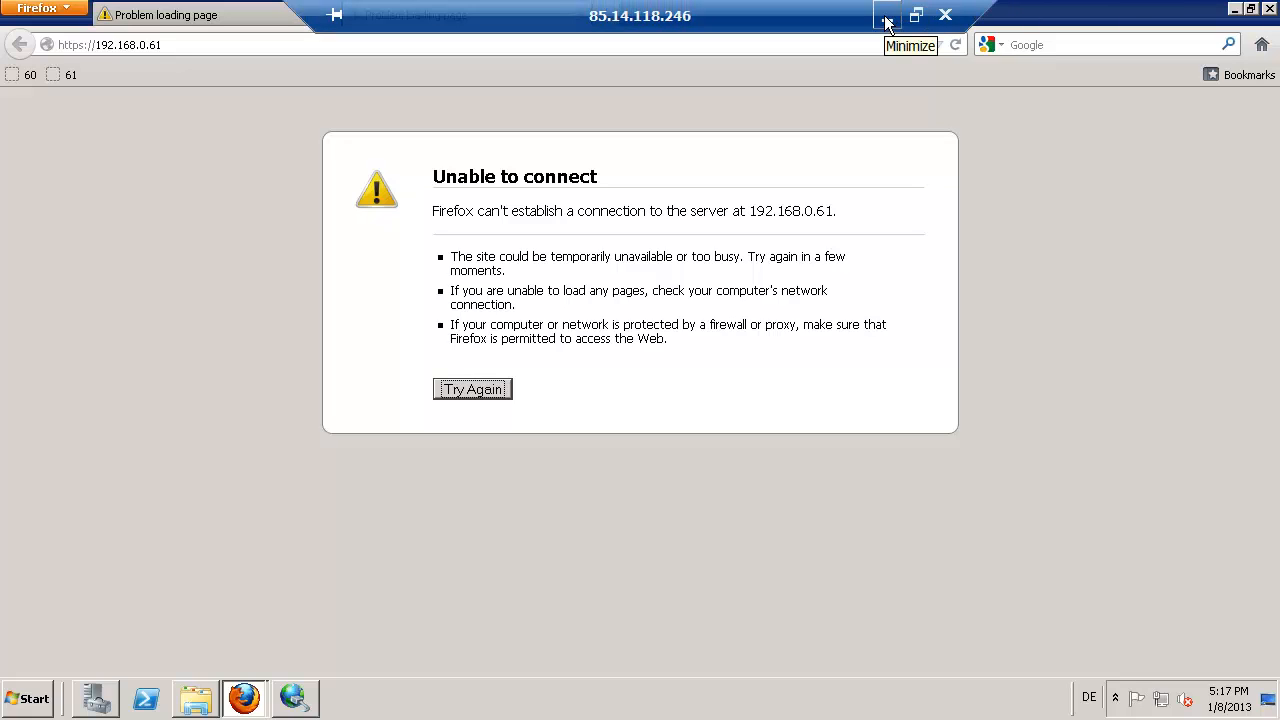
pyautogui.click(887, 20)
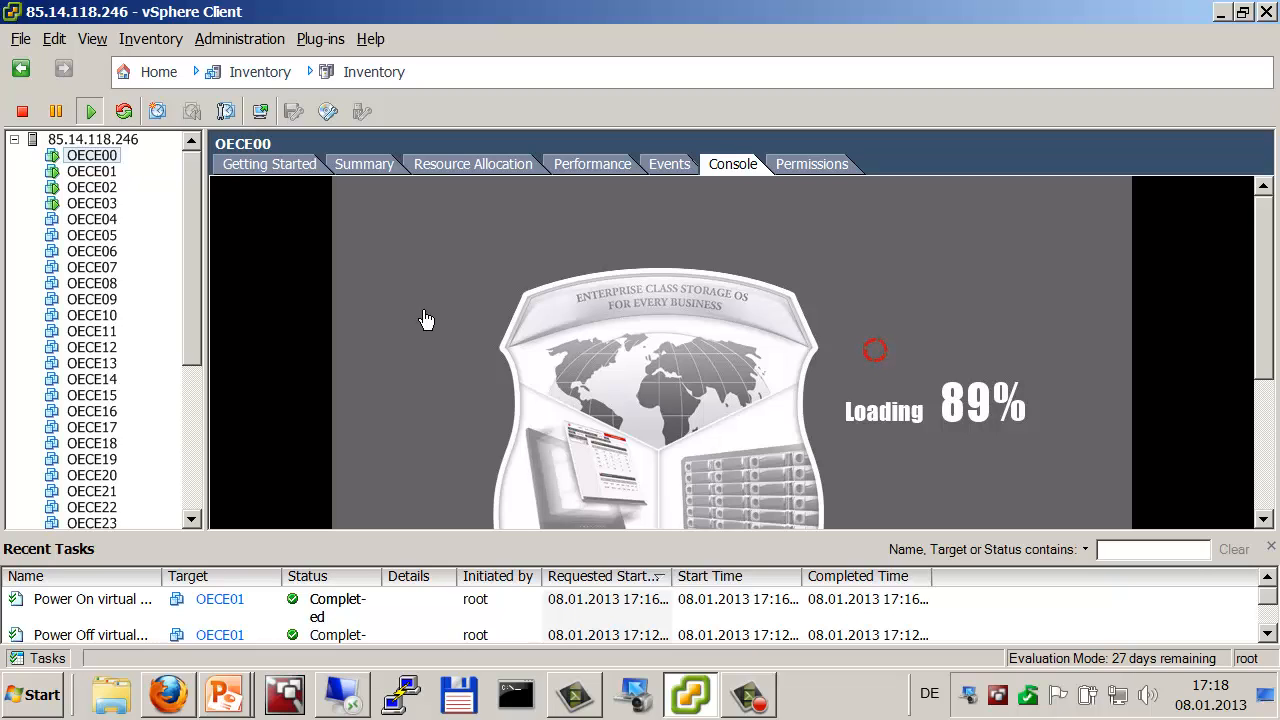
pyautogui.click(400, 694)
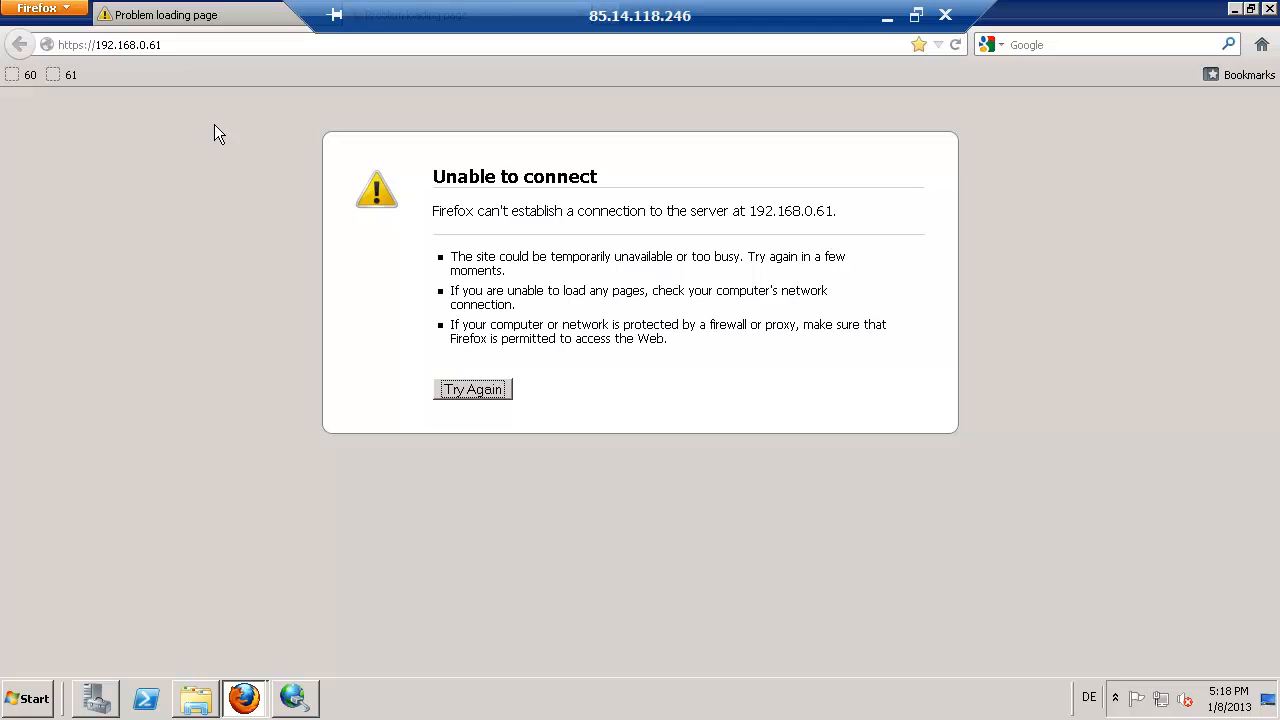
pyautogui.click(957, 45)
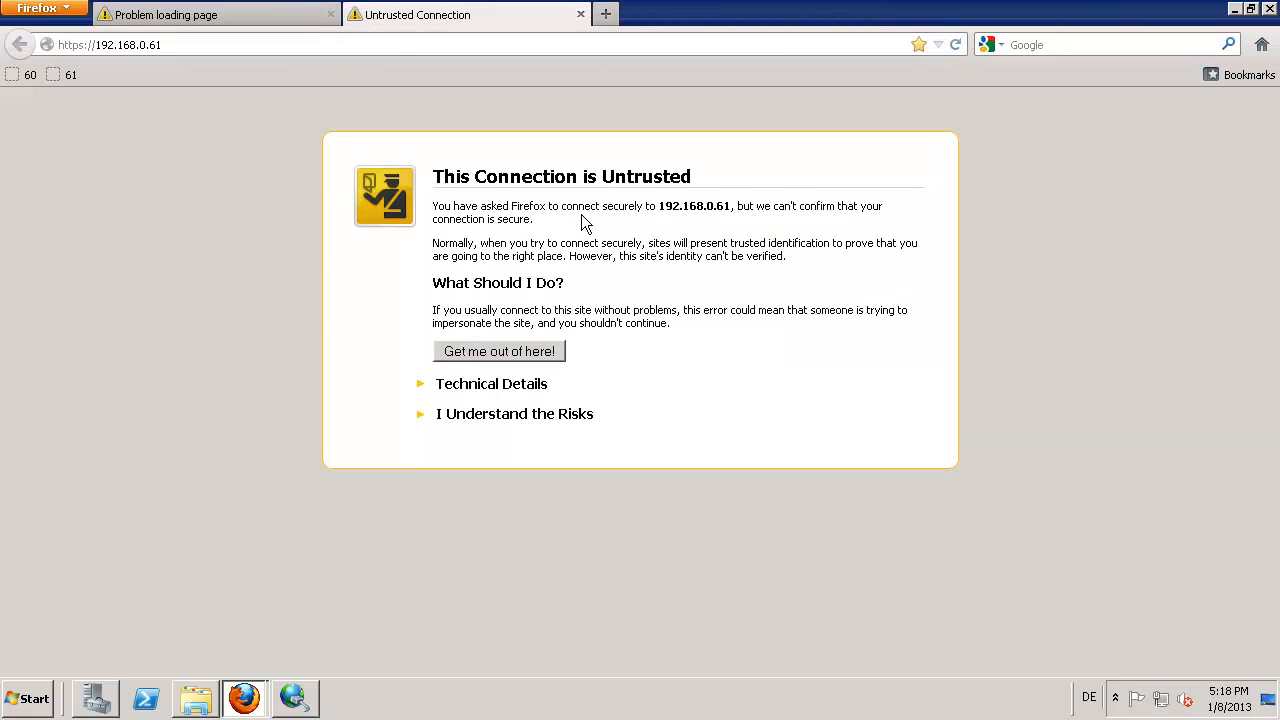
pyautogui.click(457, 423)
pyautogui.click(475, 531)
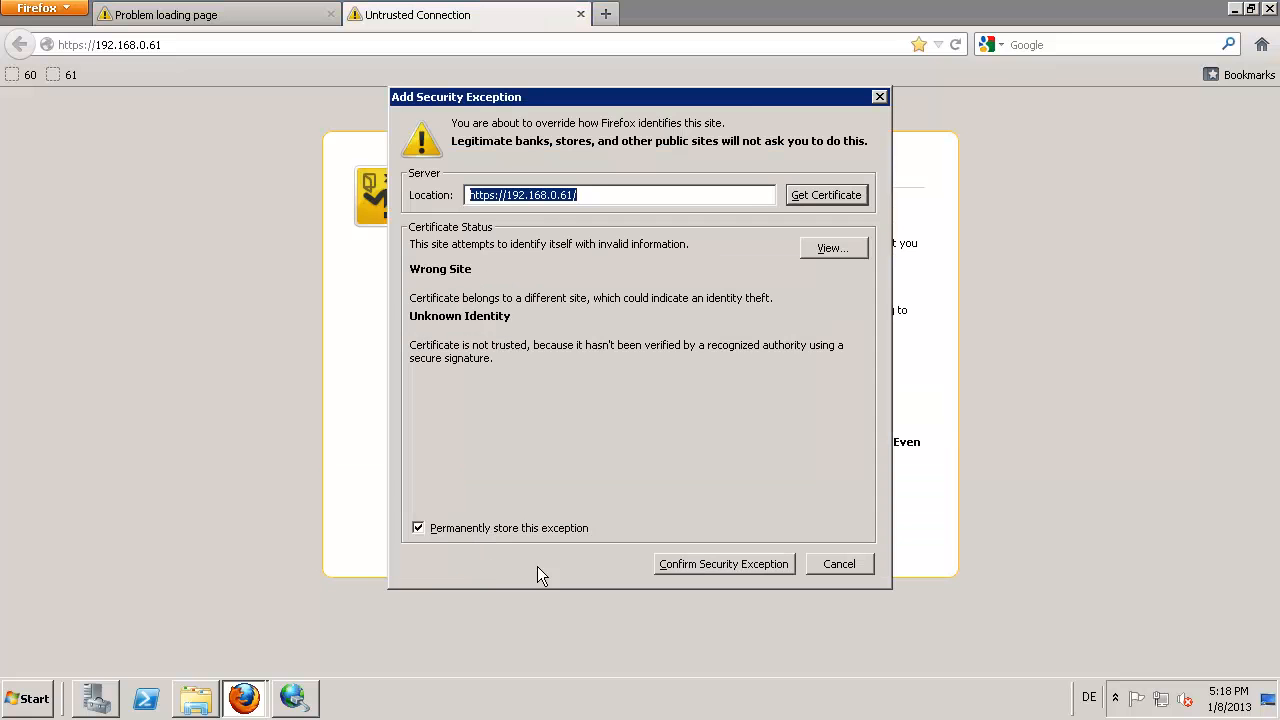
pyautogui.click(701, 564)
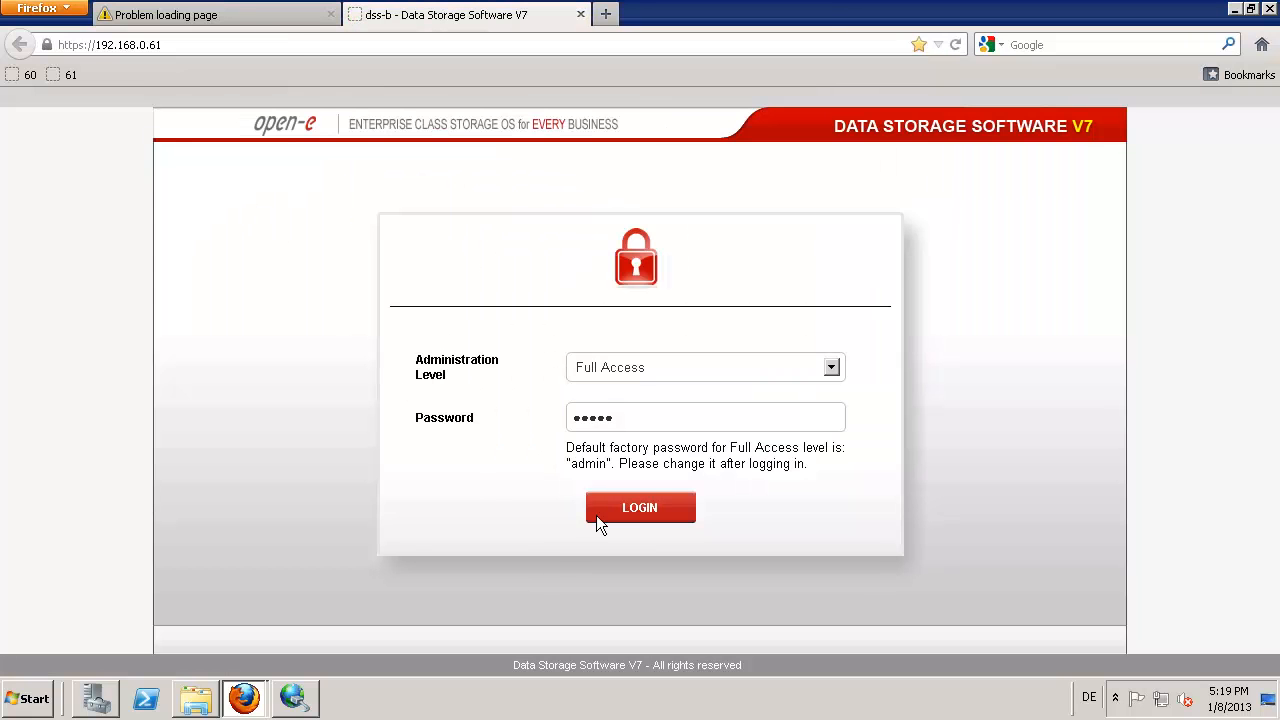
pyautogui.click(598, 518)
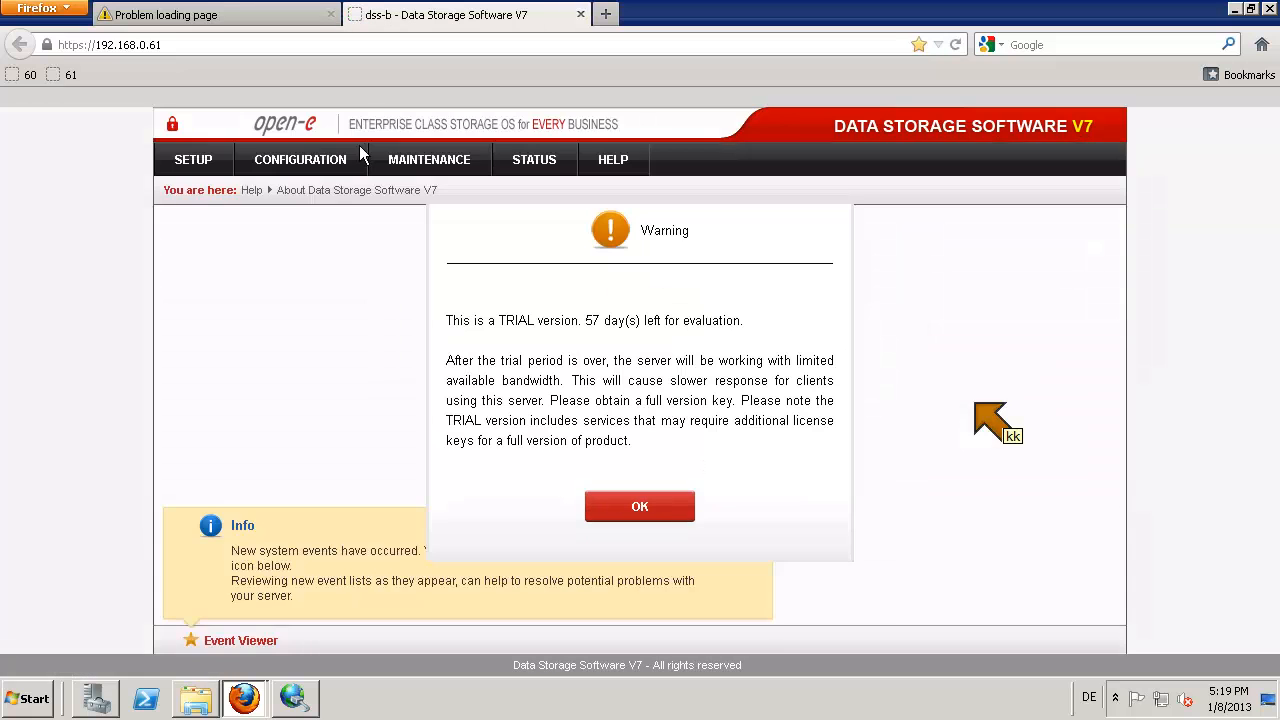
# Step: Dismiss the startup warnings on dss-b, open its Volume replication settings, and close the system events notice
pyautogui.press('Return')
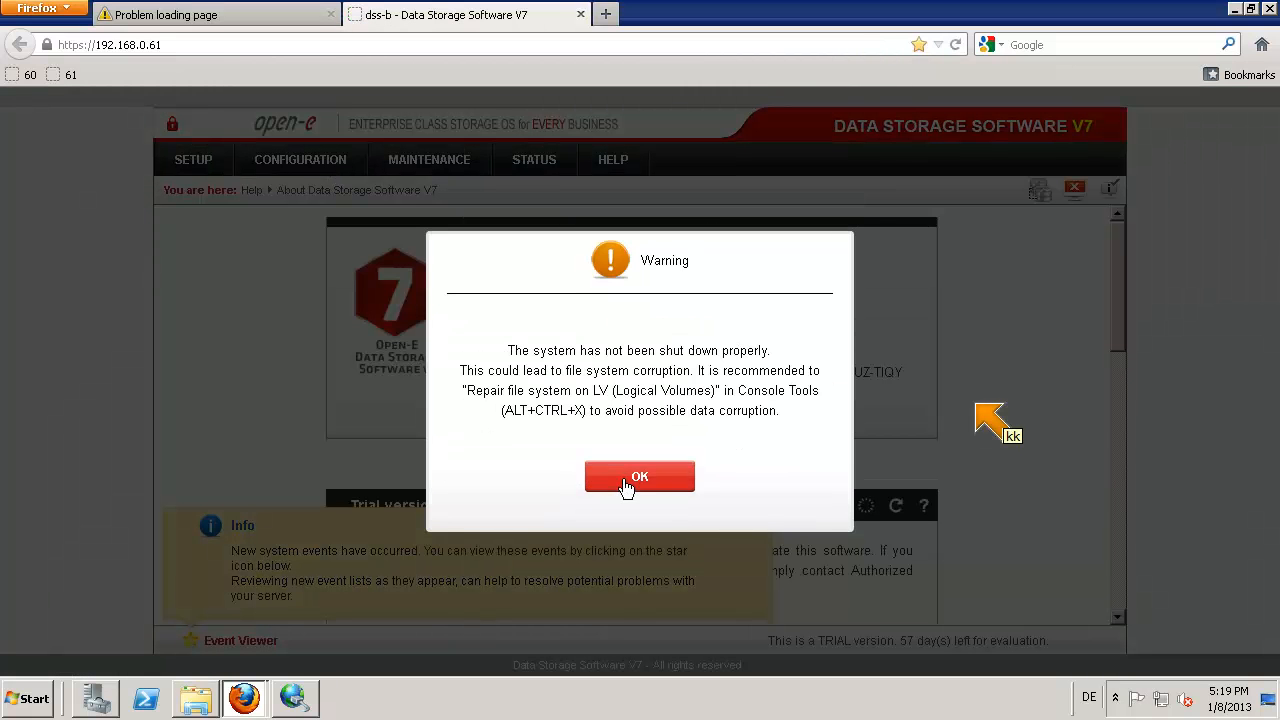
pyautogui.press('Return')
pyautogui.click(315, 159)
pyautogui.moveTo(315, 193)
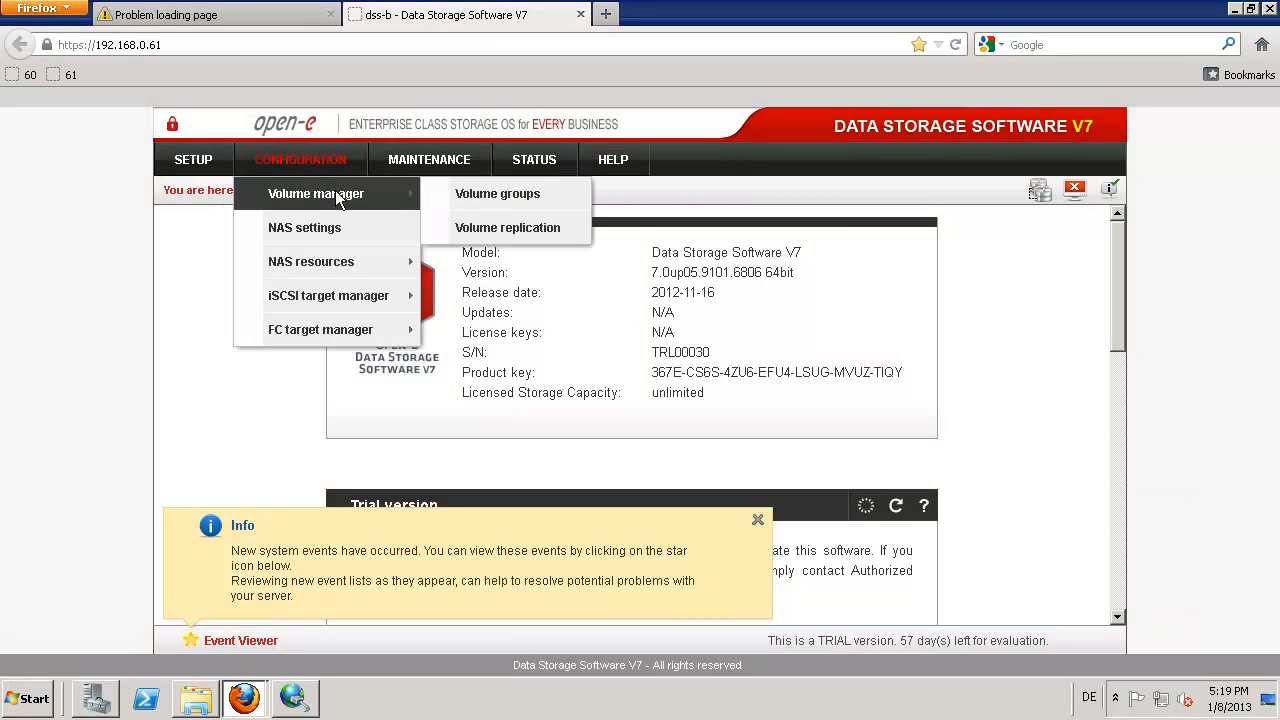
pyautogui.click(492, 227)
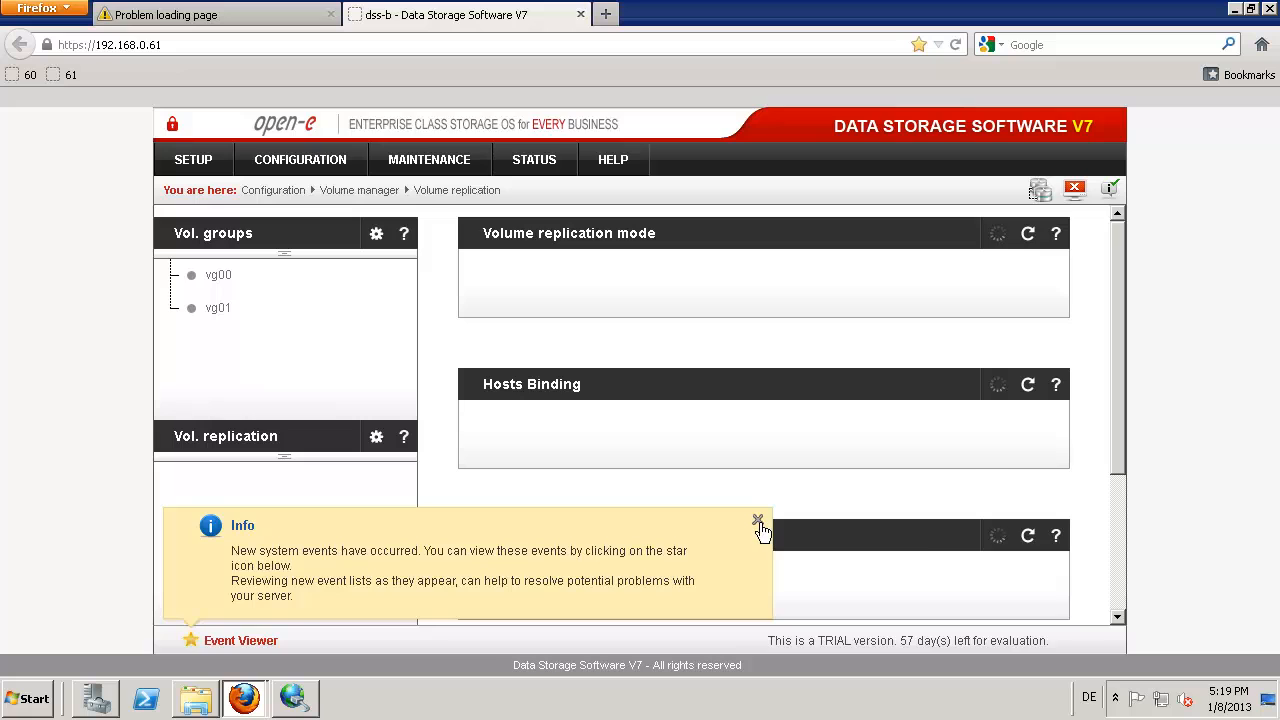
pyautogui.click(757, 519)
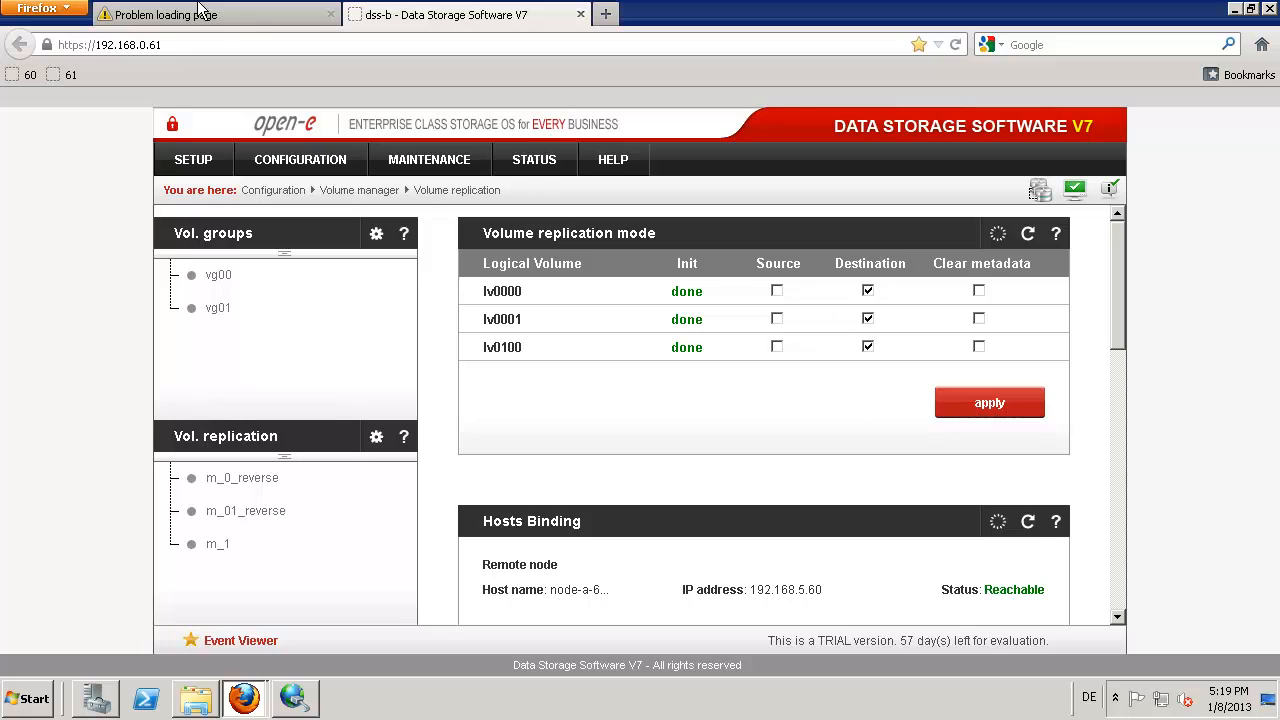
pyautogui.click(195, 12)
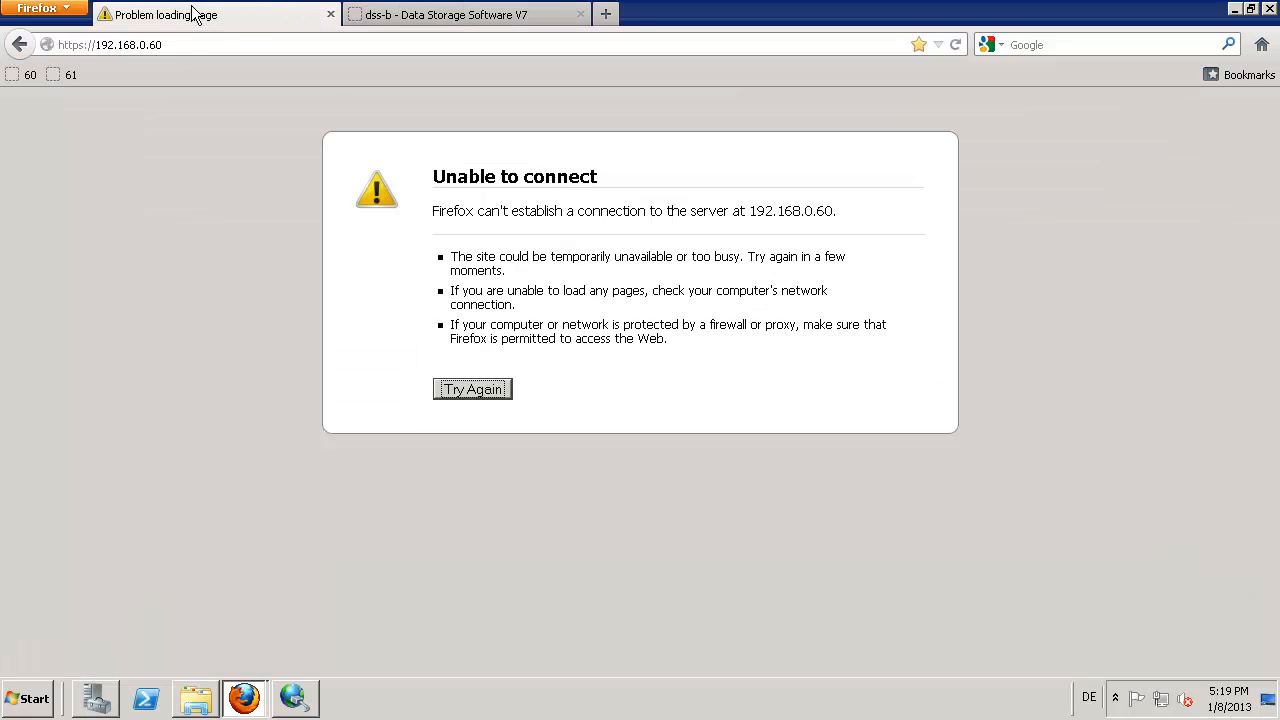
pyautogui.click(479, 388)
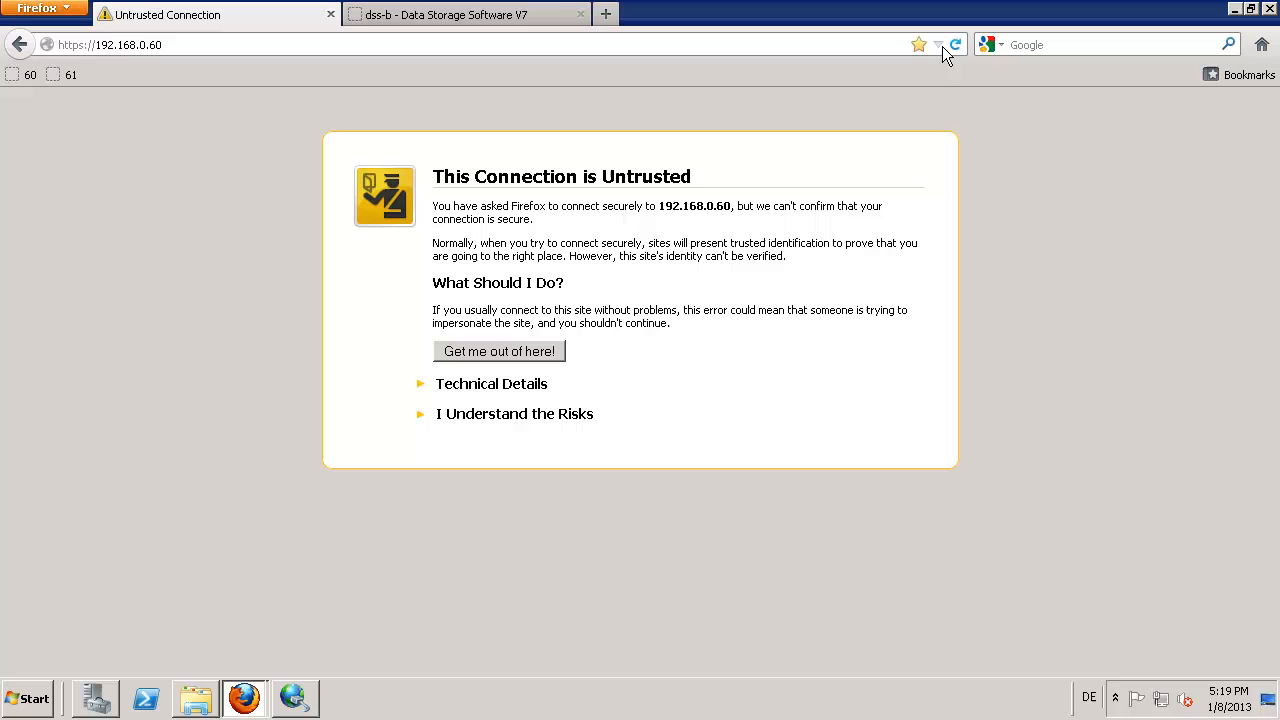
pyautogui.click(446, 416)
pyautogui.click(472, 536)
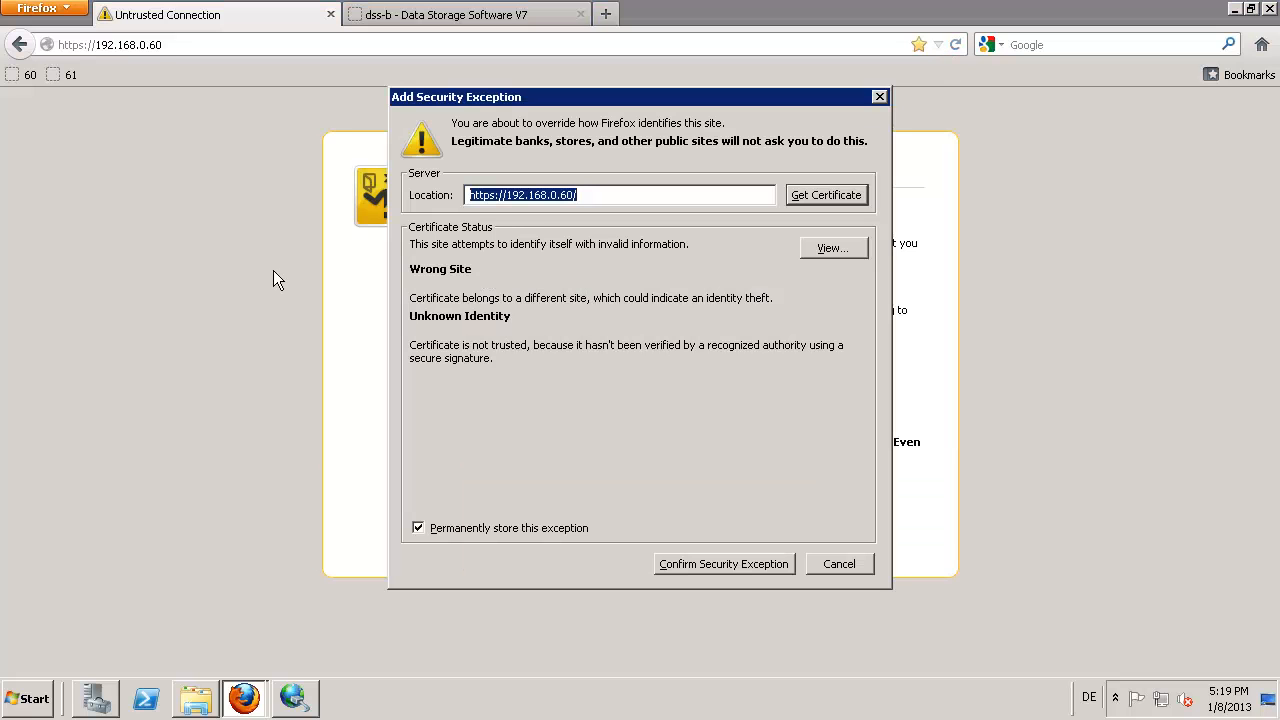
pyautogui.click(668, 564)
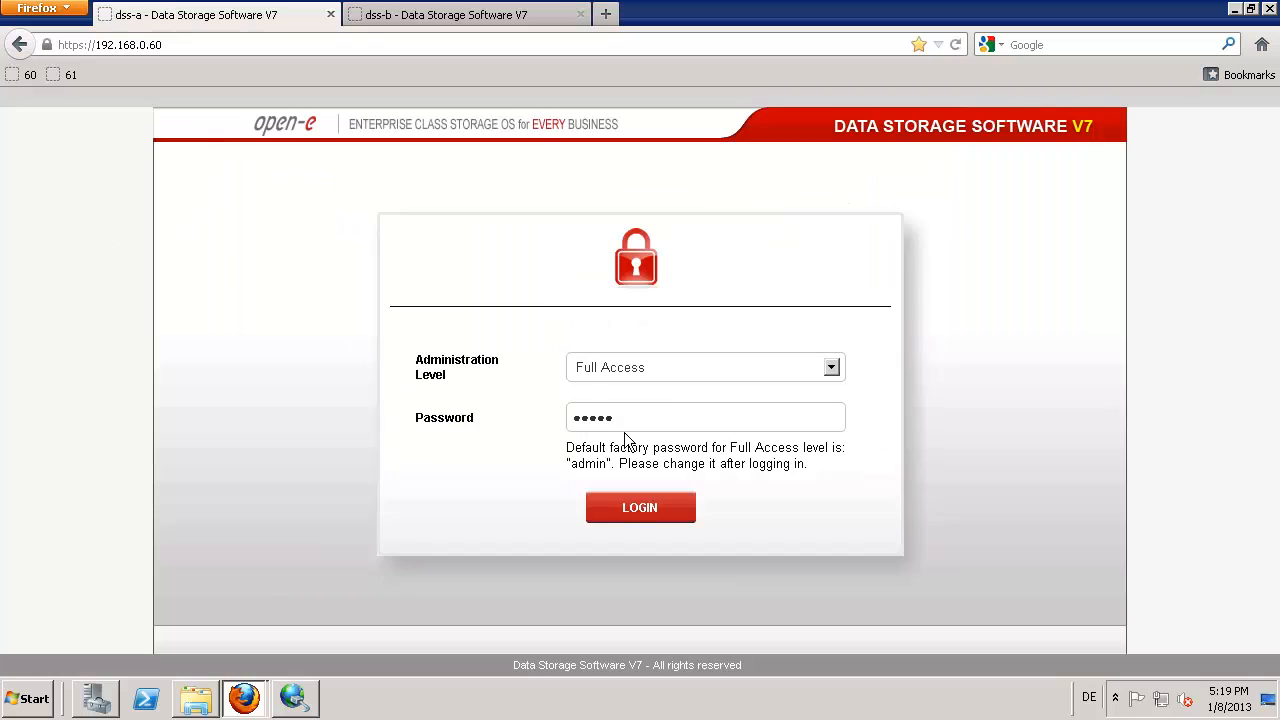
pyautogui.click(620, 508)
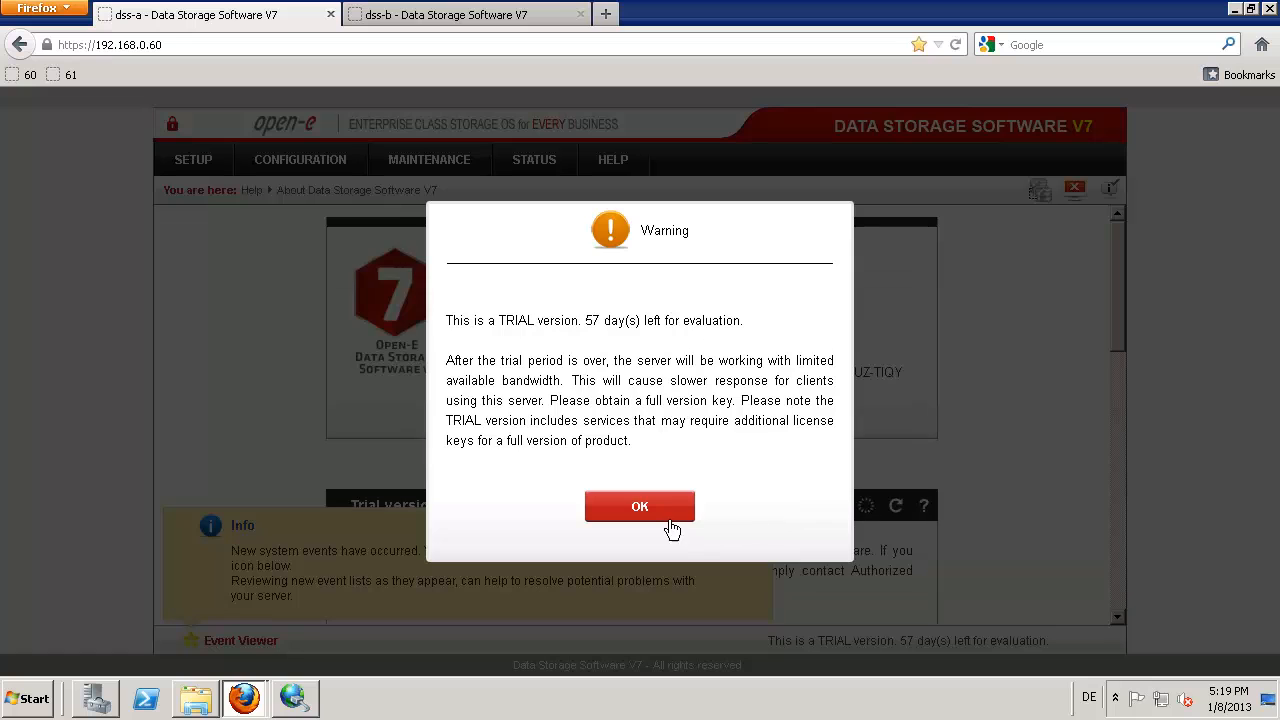
# Step: Dismiss the trial version warning on dss-a and open its Volume replication settings
pyautogui.click(640, 506)
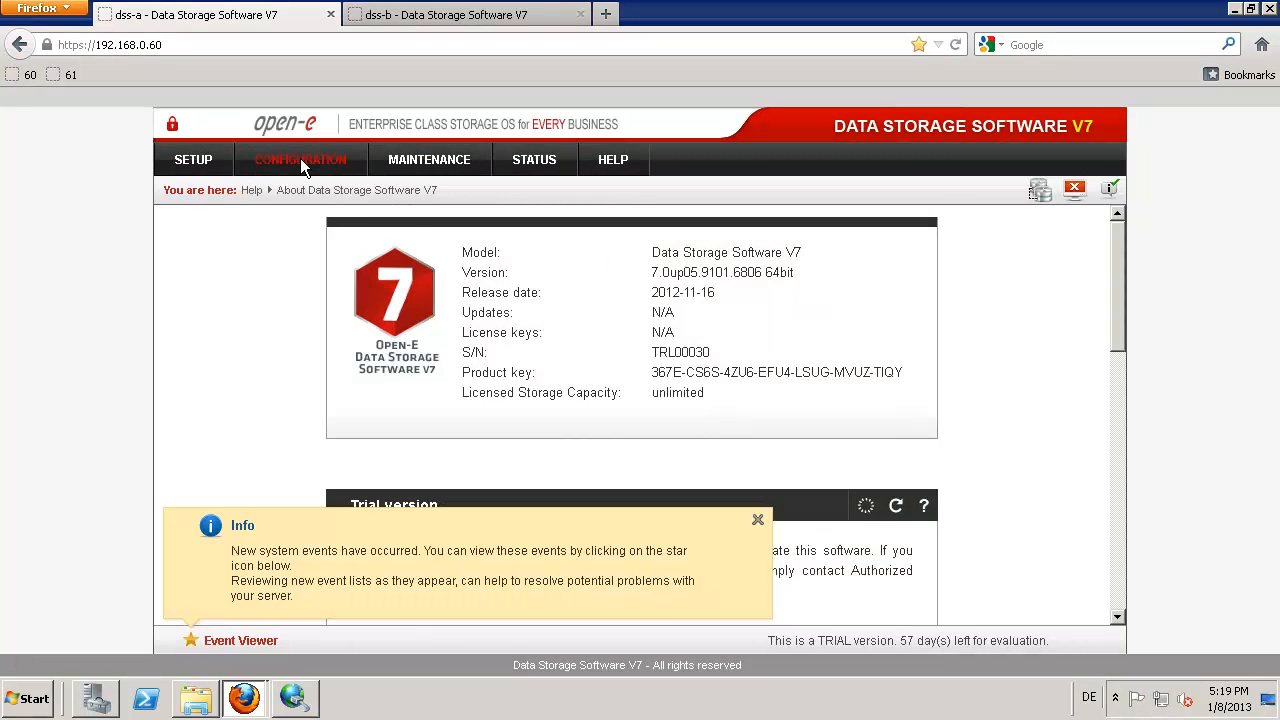
pyautogui.moveTo(300, 162)
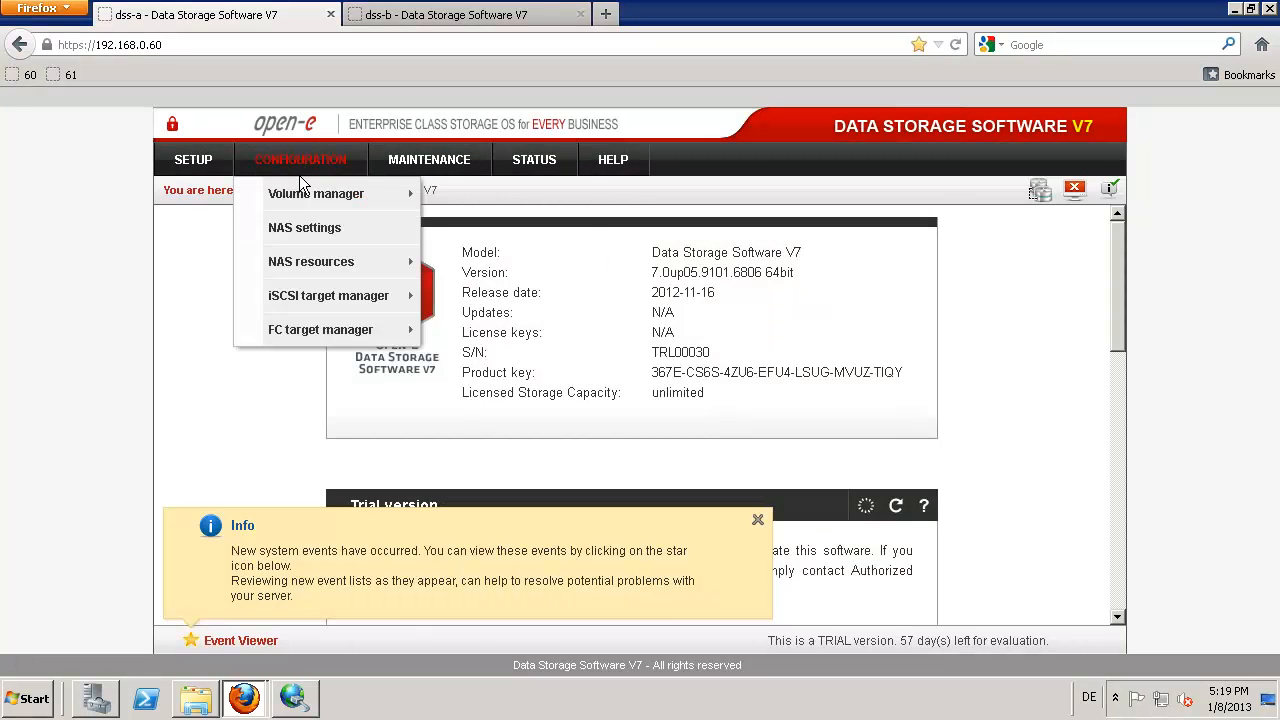
pyautogui.moveTo(320, 191)
pyautogui.click(502, 222)
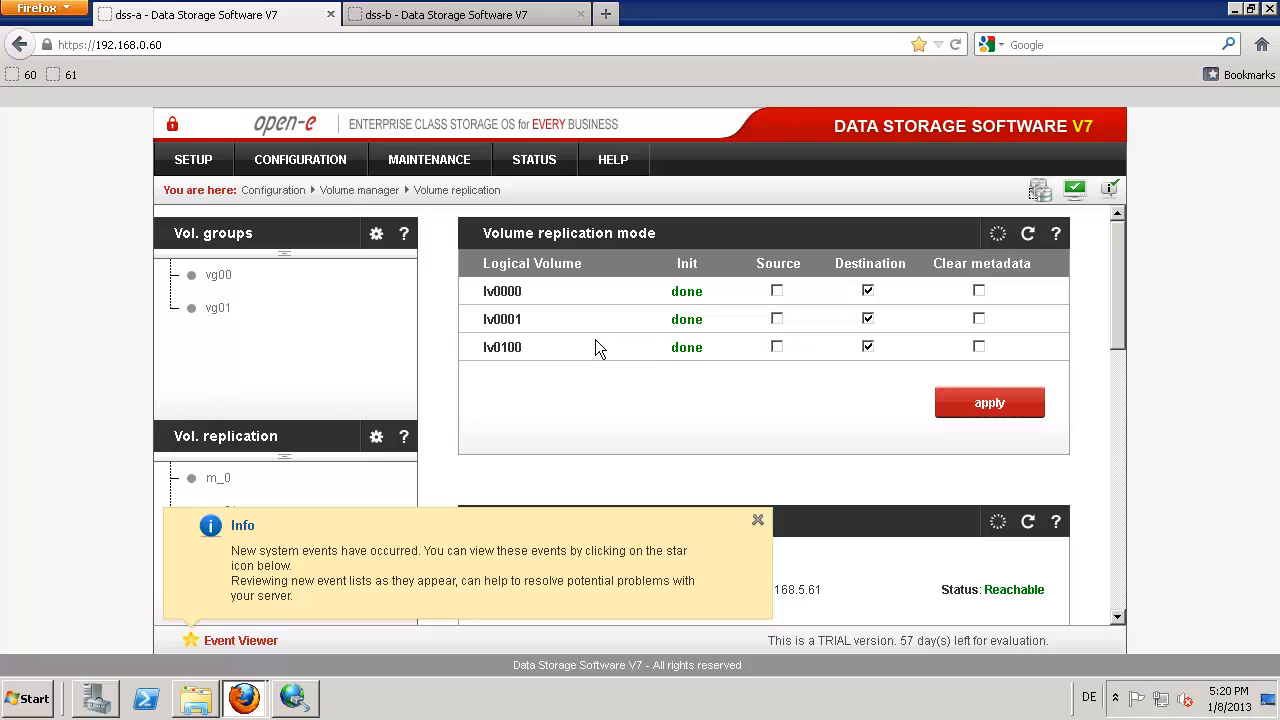
# Step: Set lv0000 and lv0001 to Source and keep lv0100 as Destination on dss-a, and apply the replication mode
pyautogui.click(777, 290)
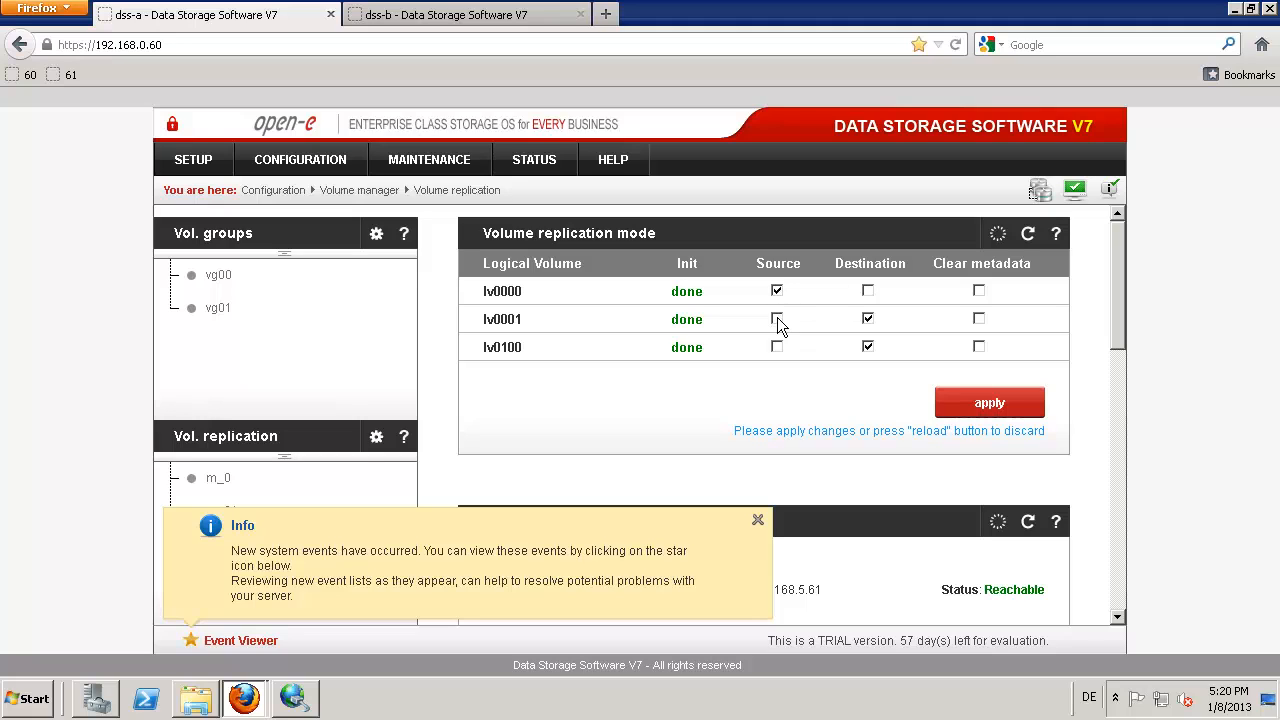
pyautogui.click(777, 318)
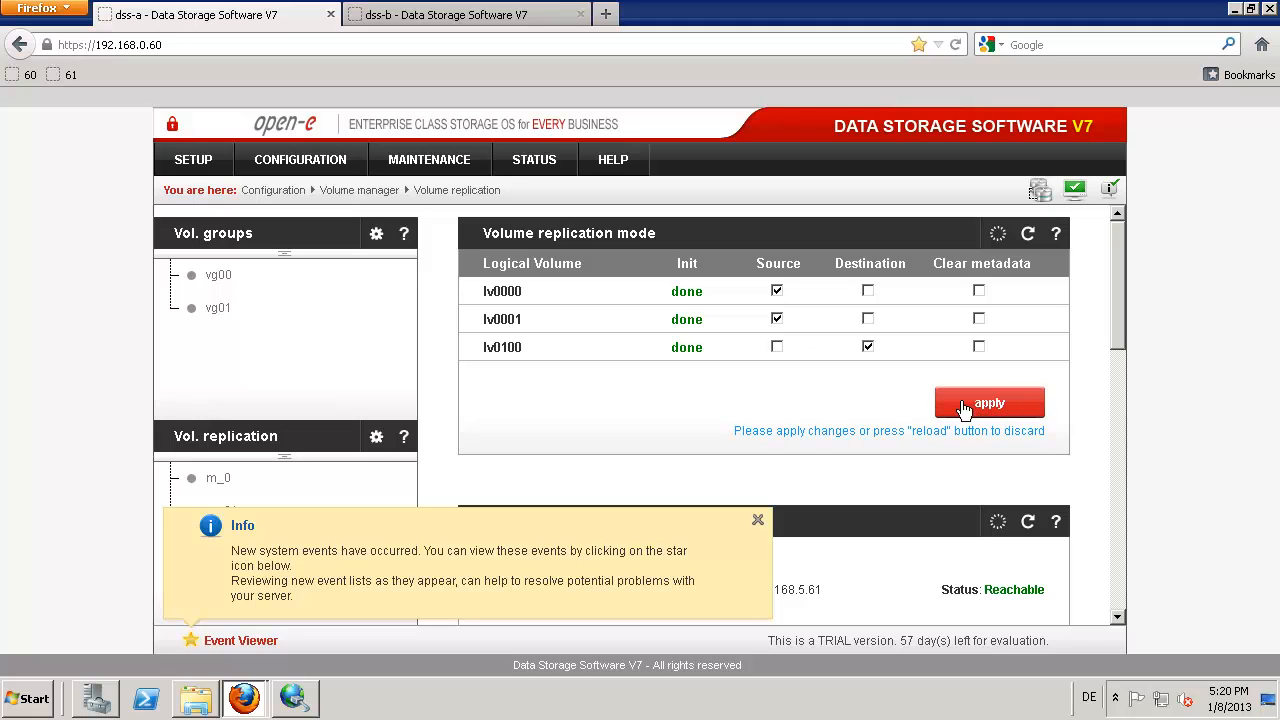
pyautogui.click(777, 347)
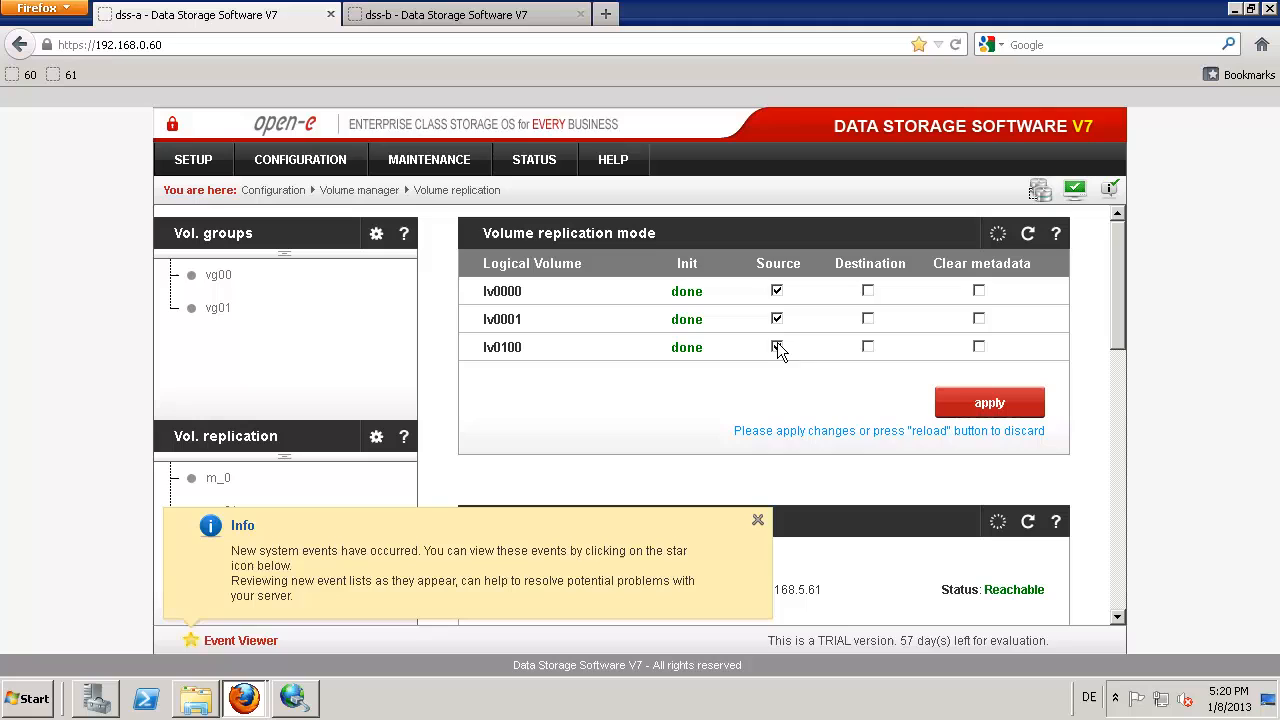
pyautogui.click(866, 347)
pyautogui.click(962, 408)
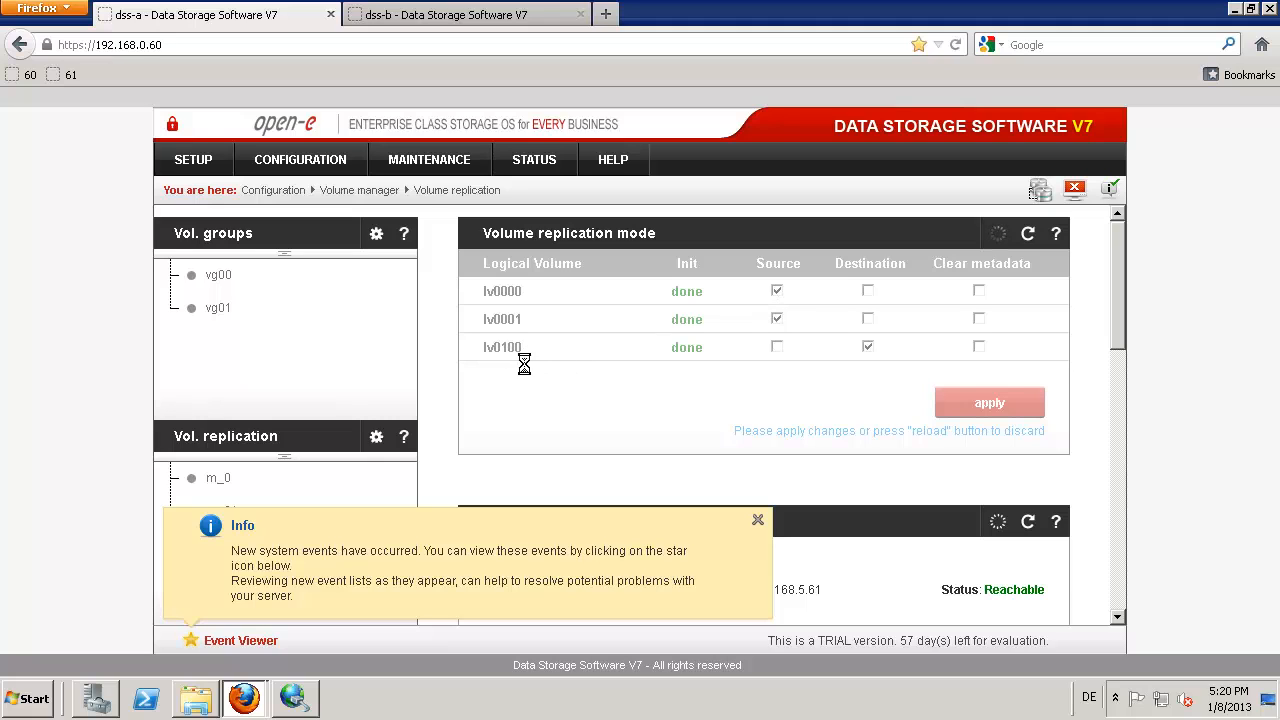
# Step: On dss-b, set lv0100 to Source, apply the replication mode, and start the m_1 replication task
pyautogui.click(406, 18)
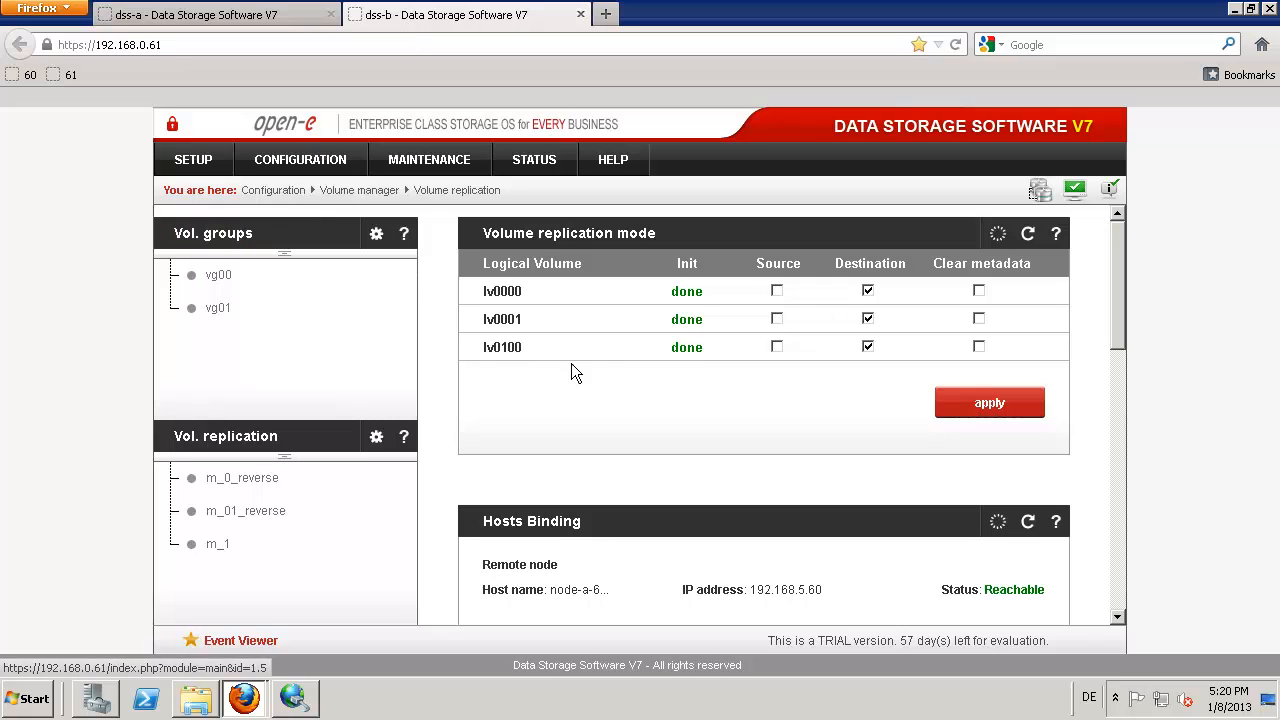
pyautogui.click(777, 347)
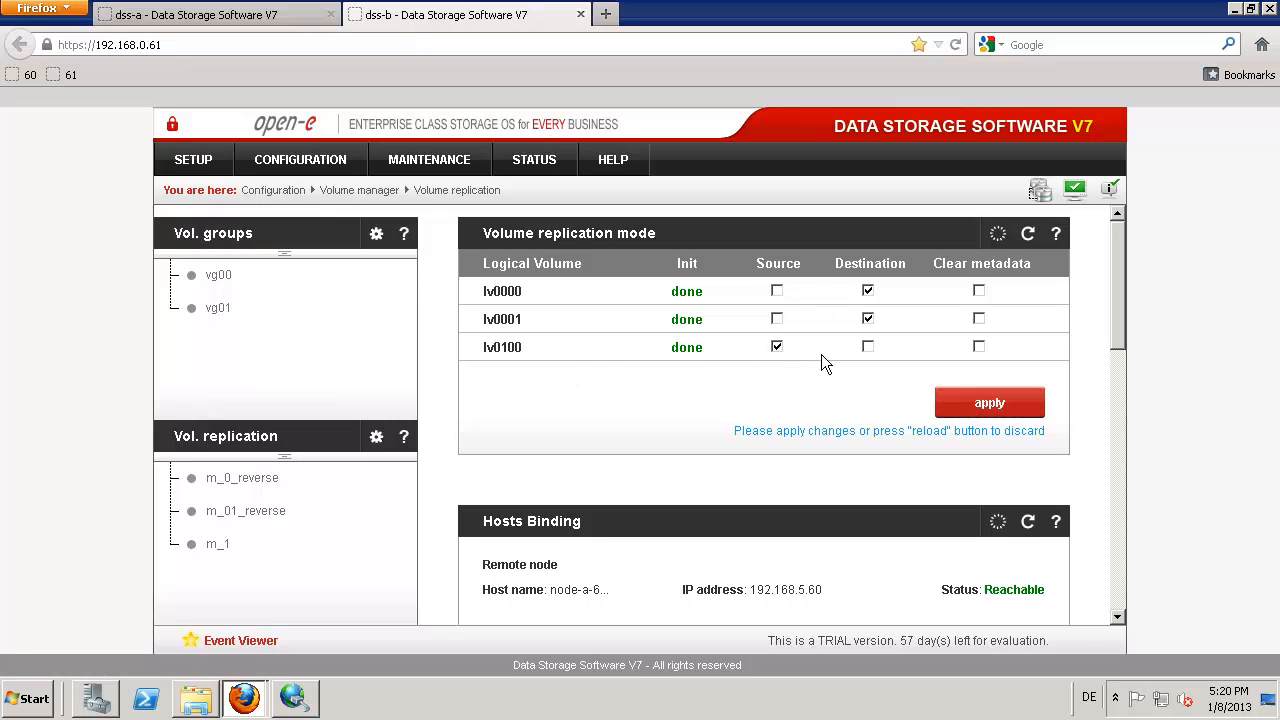
pyautogui.click(979, 406)
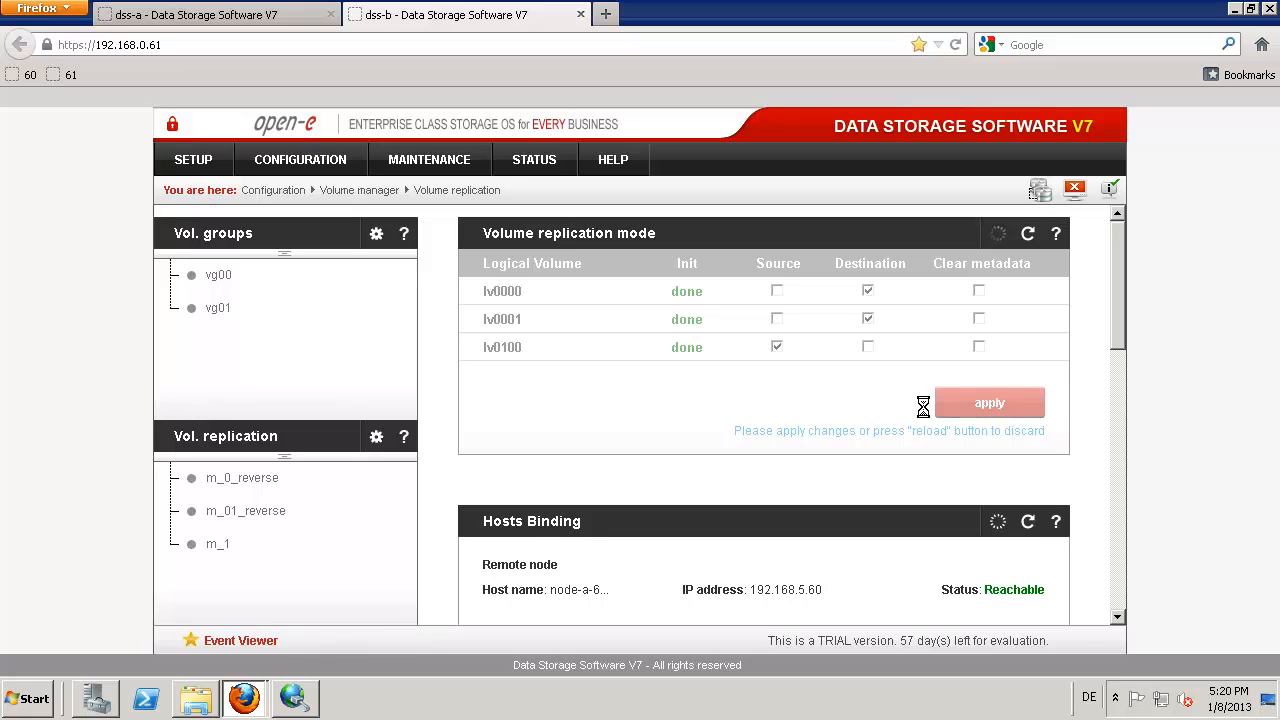
pyautogui.click(1119, 597)
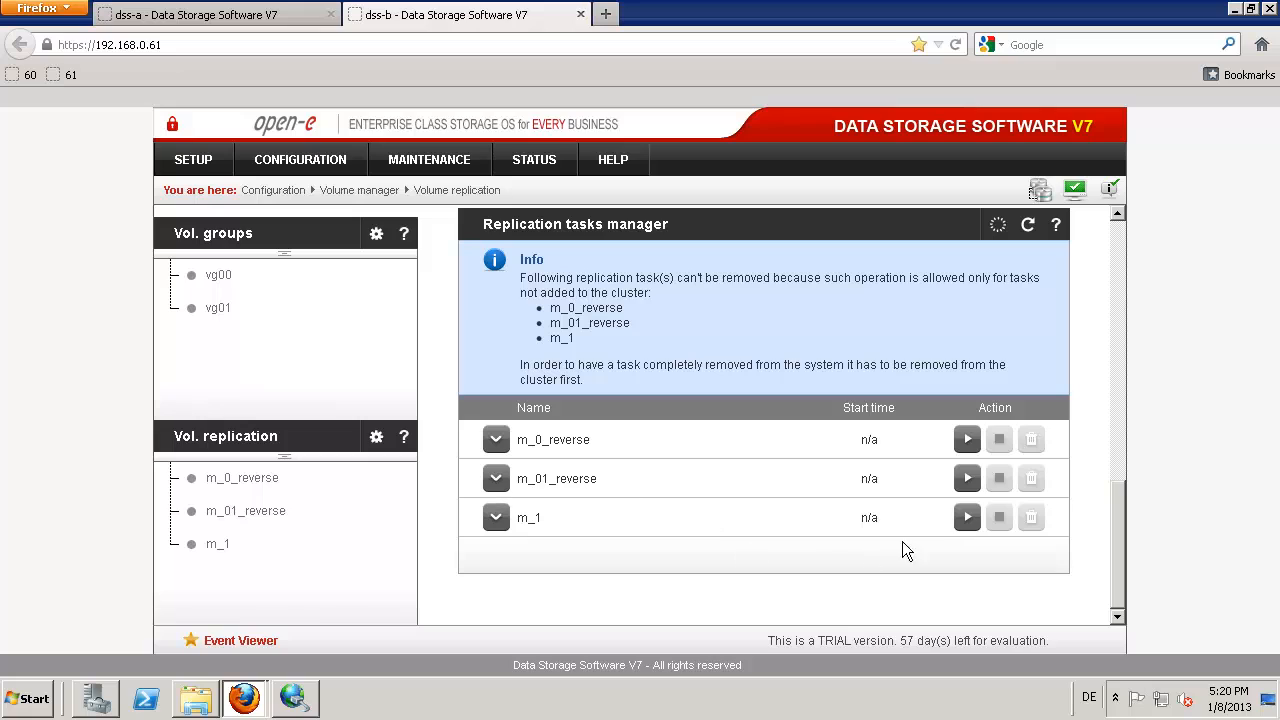
pyautogui.click(967, 517)
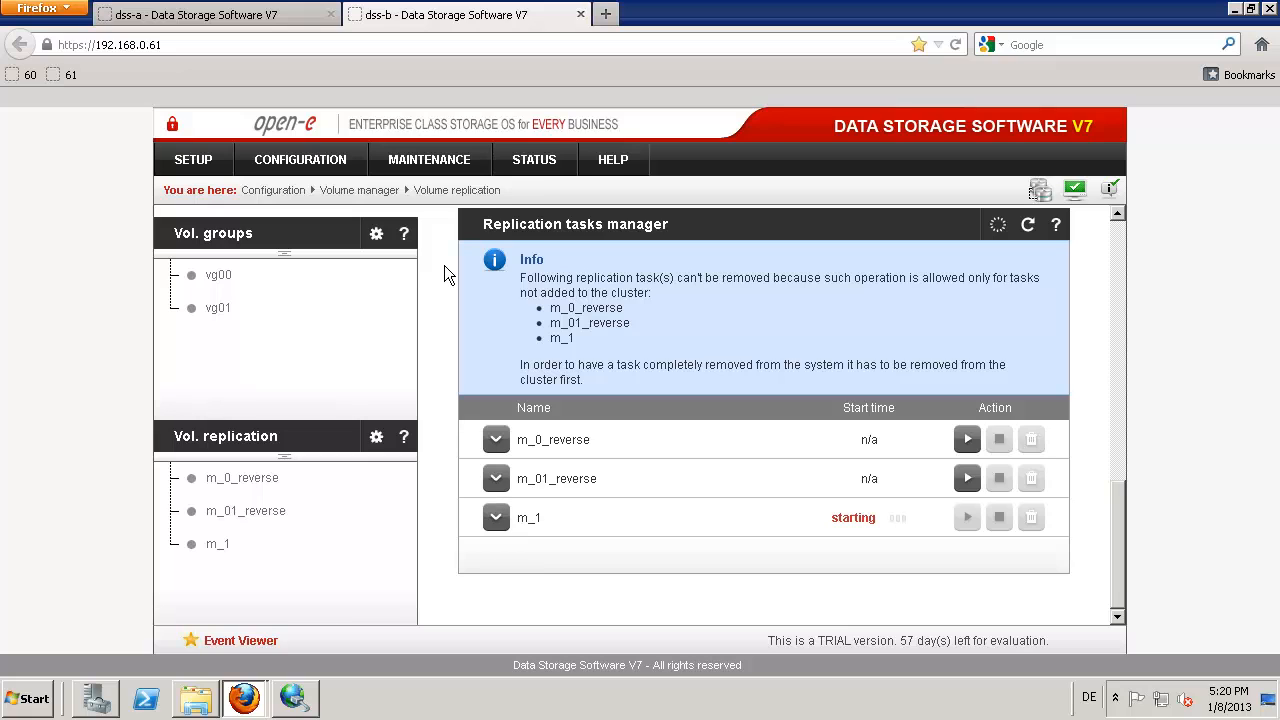
# Step: Examine the running m_1 task on dss-b, checking its connection, replication progress, and source and destination consistency, and close the events notice
pyautogui.click(526, 159)
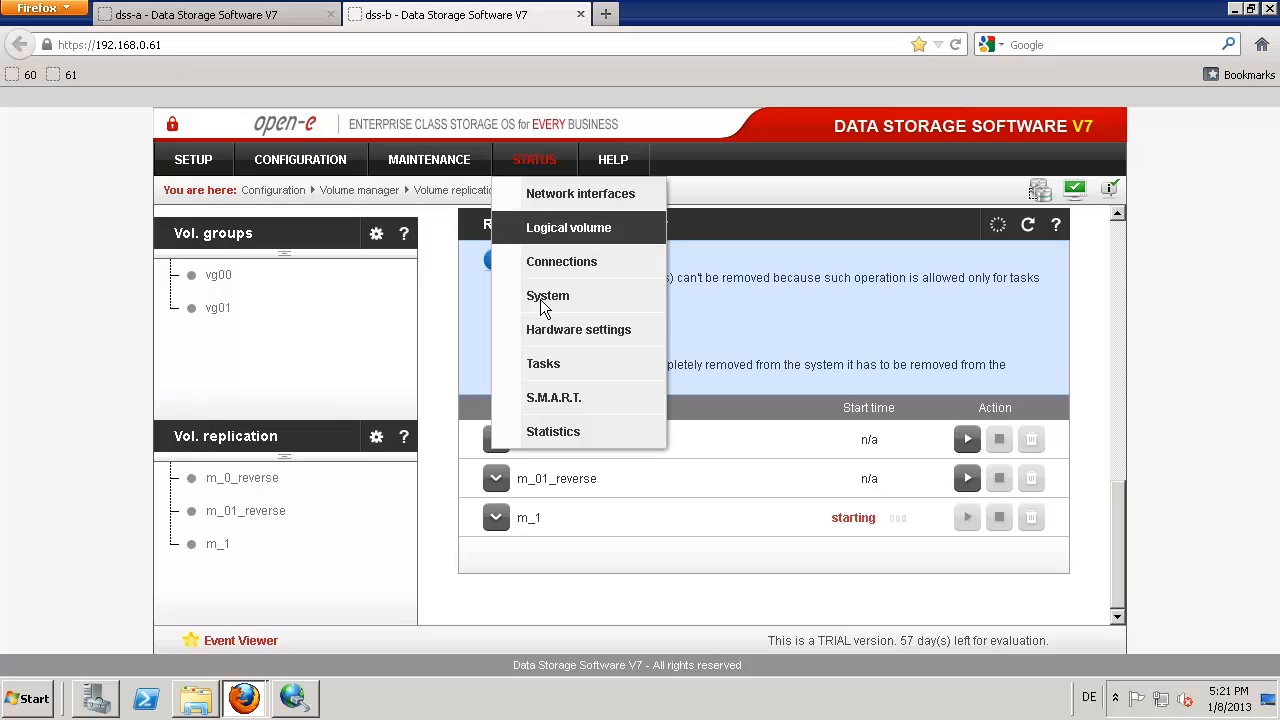
pyautogui.click(544, 364)
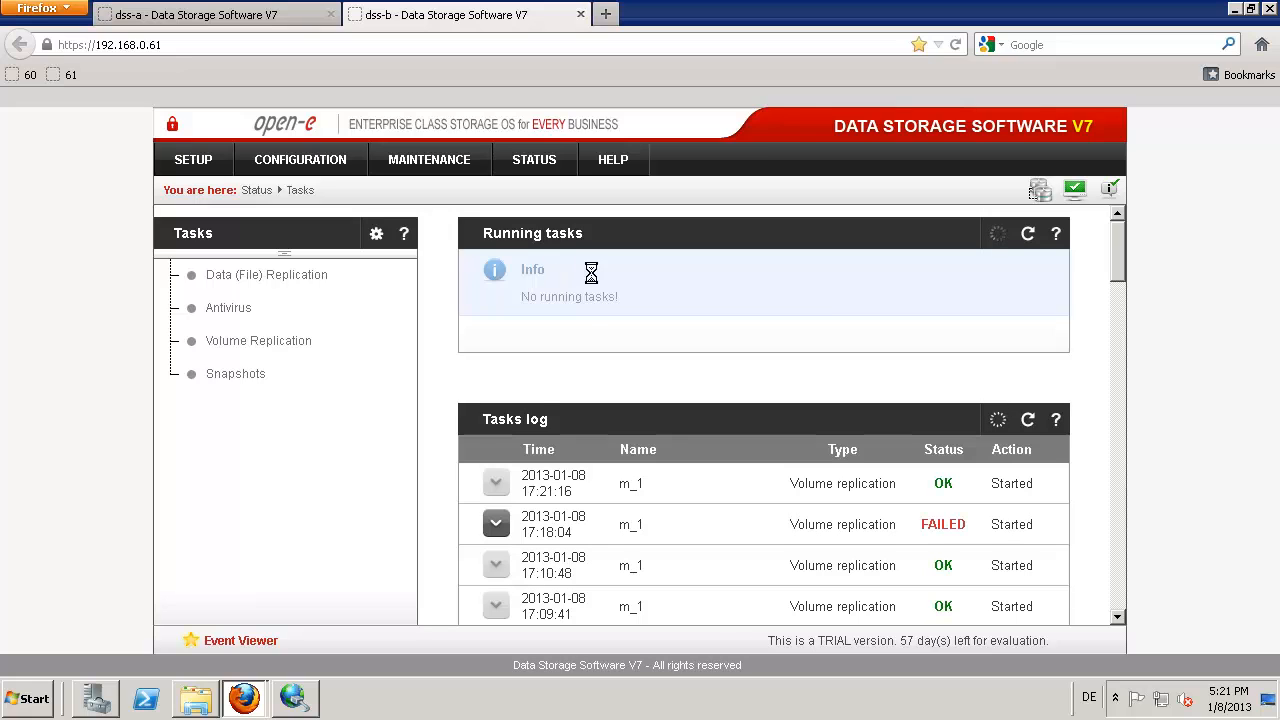
pyautogui.click(494, 298)
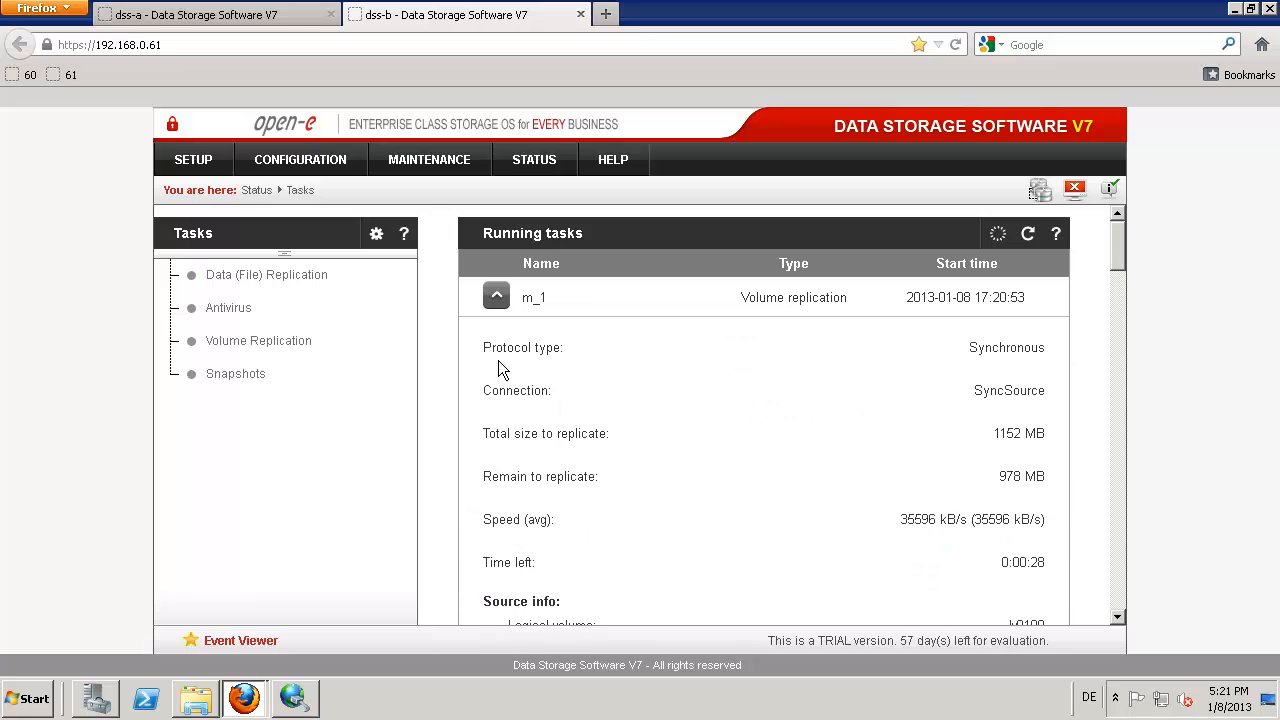
pyautogui.scroll(-2, 499, 364)
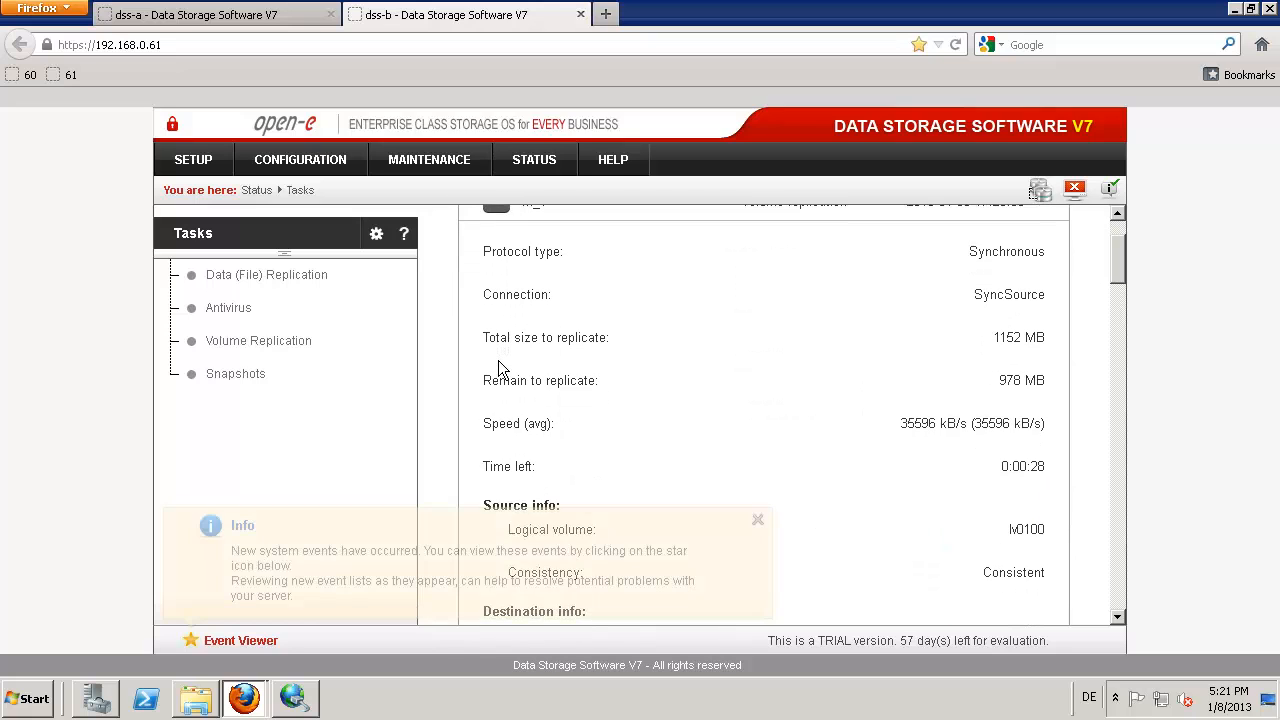
pyautogui.scroll(-2, 926, 452)
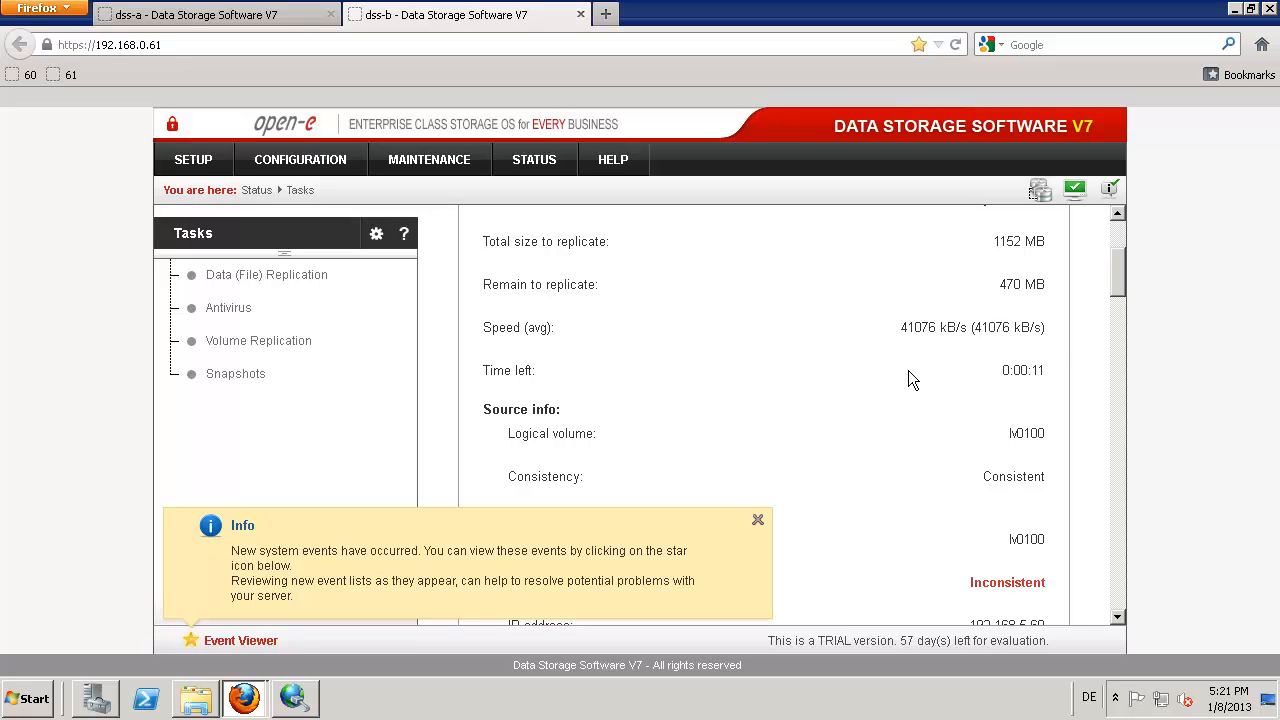
pyautogui.scroll(3, 908, 370)
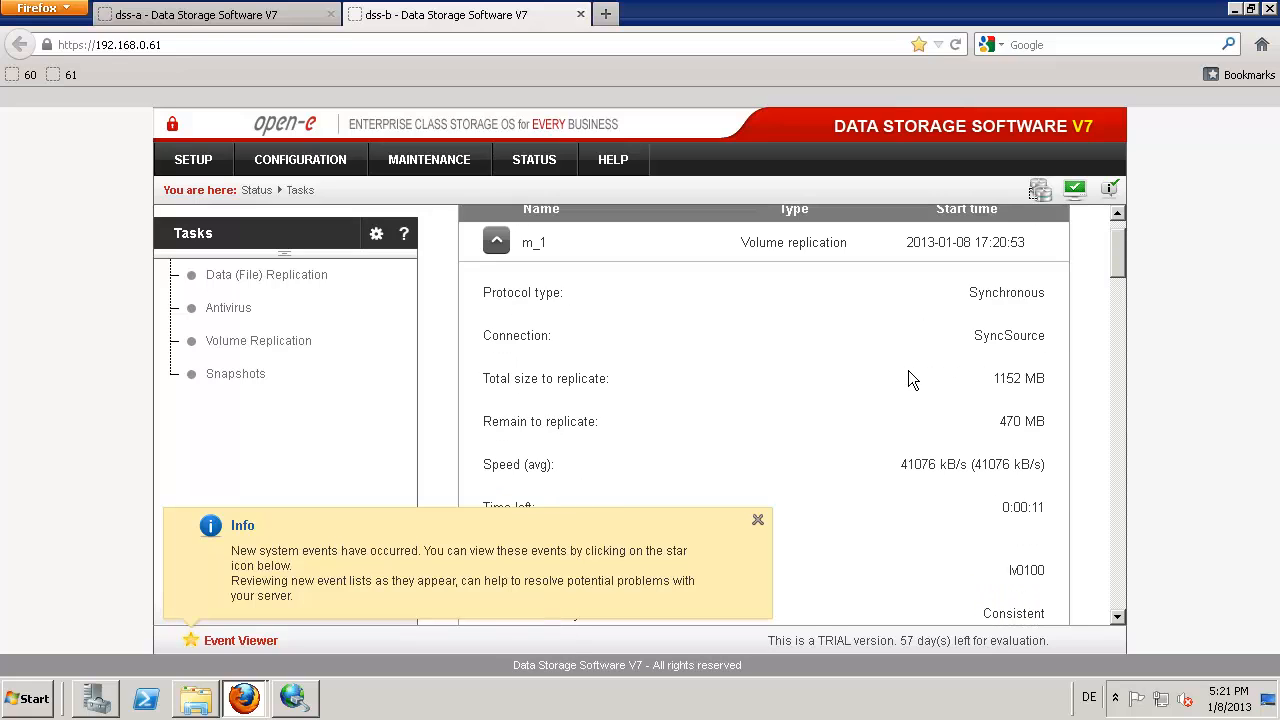
pyautogui.scroll(-3, 910, 378)
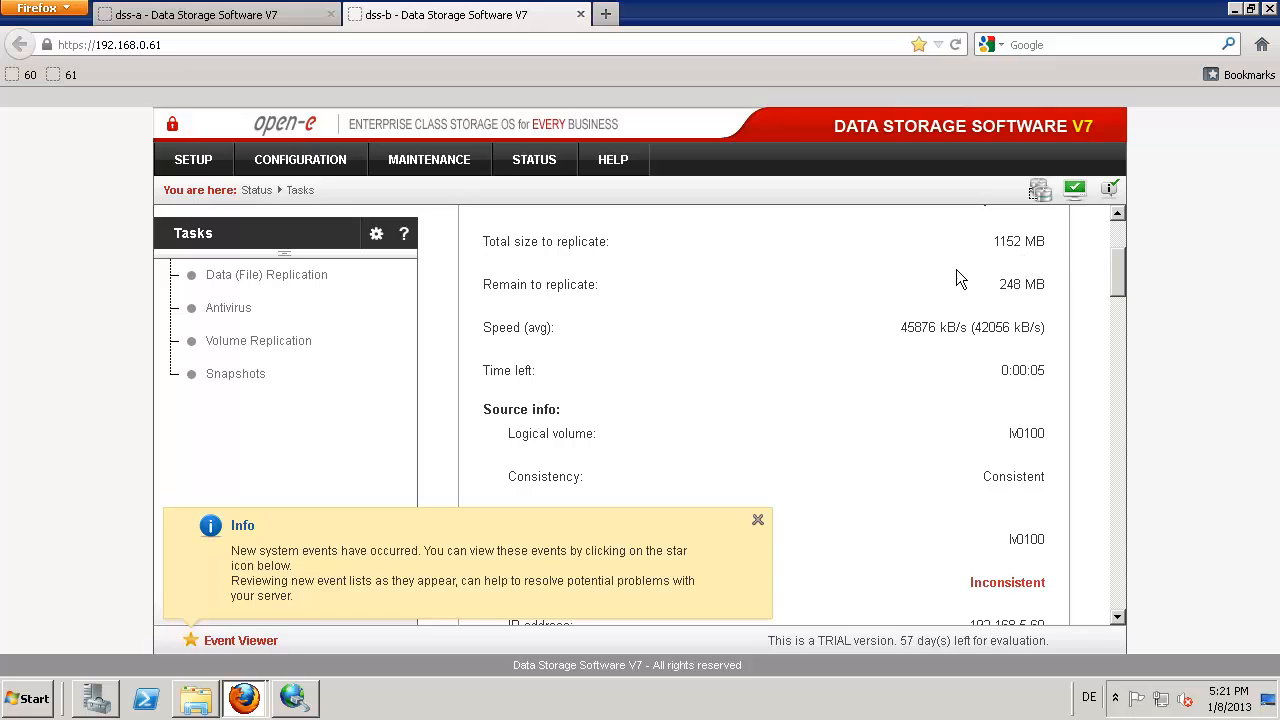
pyautogui.scroll(-3, 926, 280)
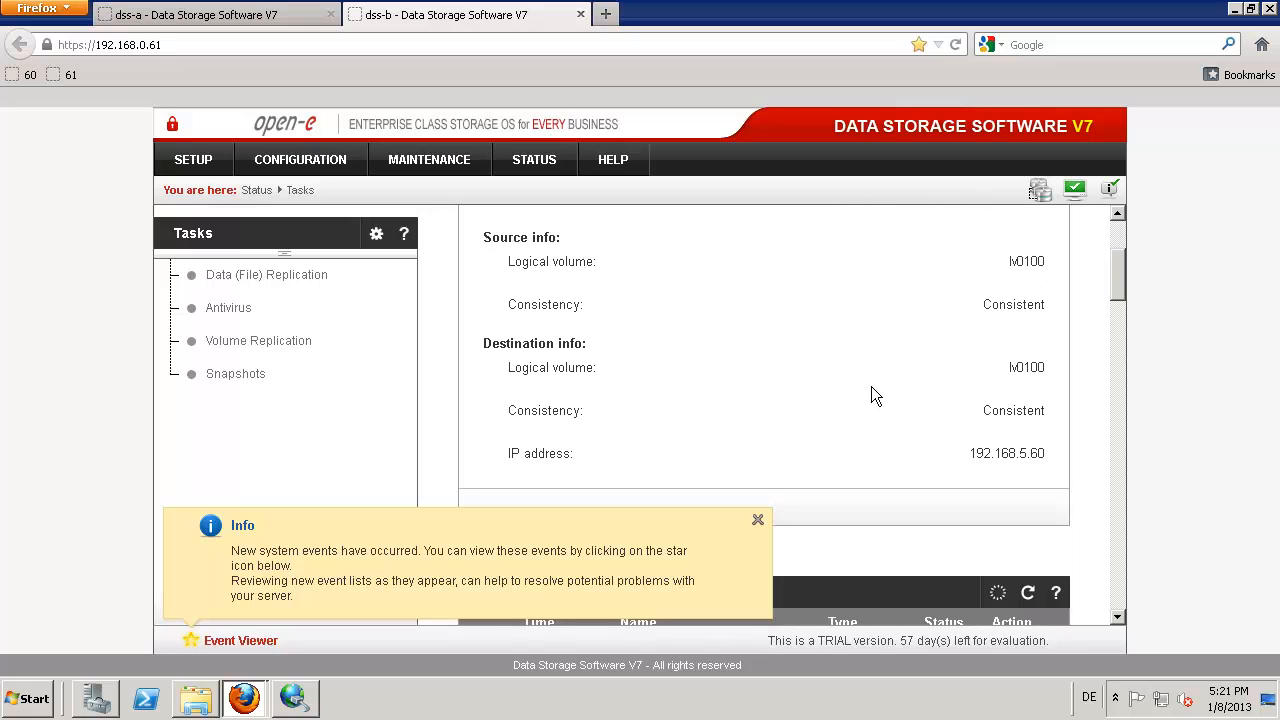
pyautogui.scroll(3, 871, 386)
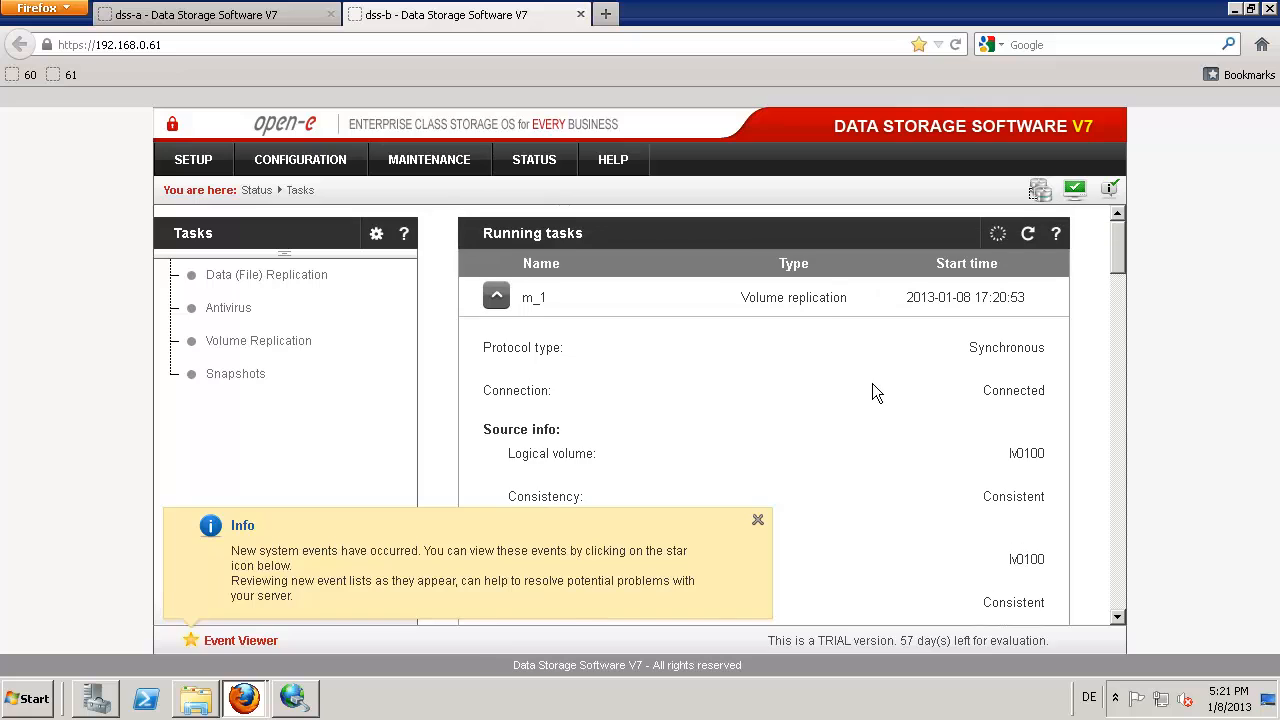
pyautogui.scroll(-3, 952, 386)
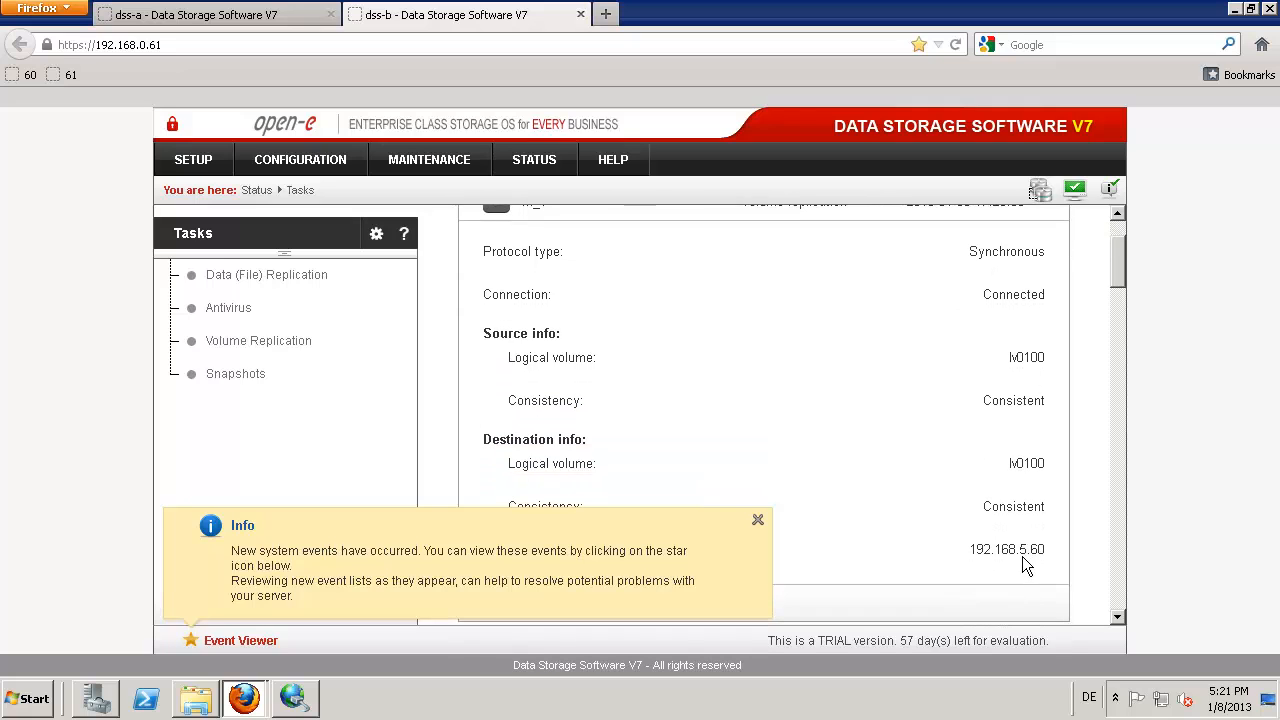
pyautogui.click(757, 520)
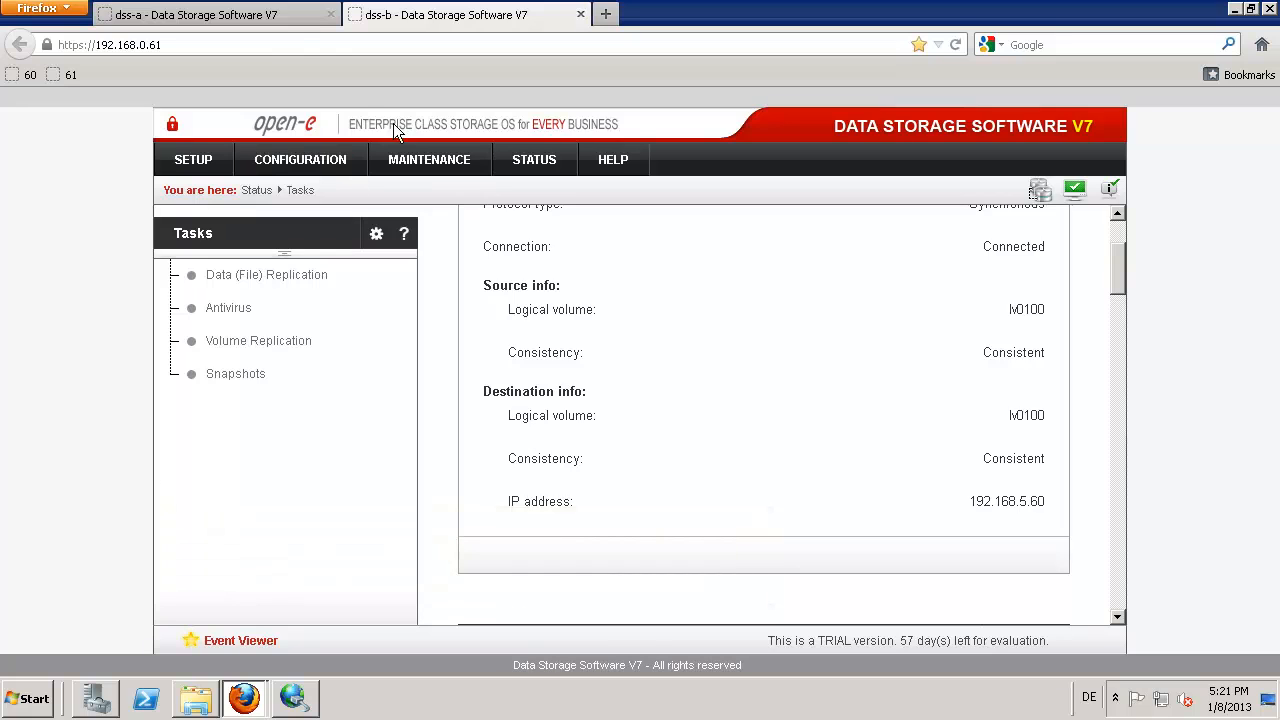
# Step: Switch to dss-a, dismiss the system events notice, and start the m_0 and m_01 replication tasks
pyautogui.click(232, 20)
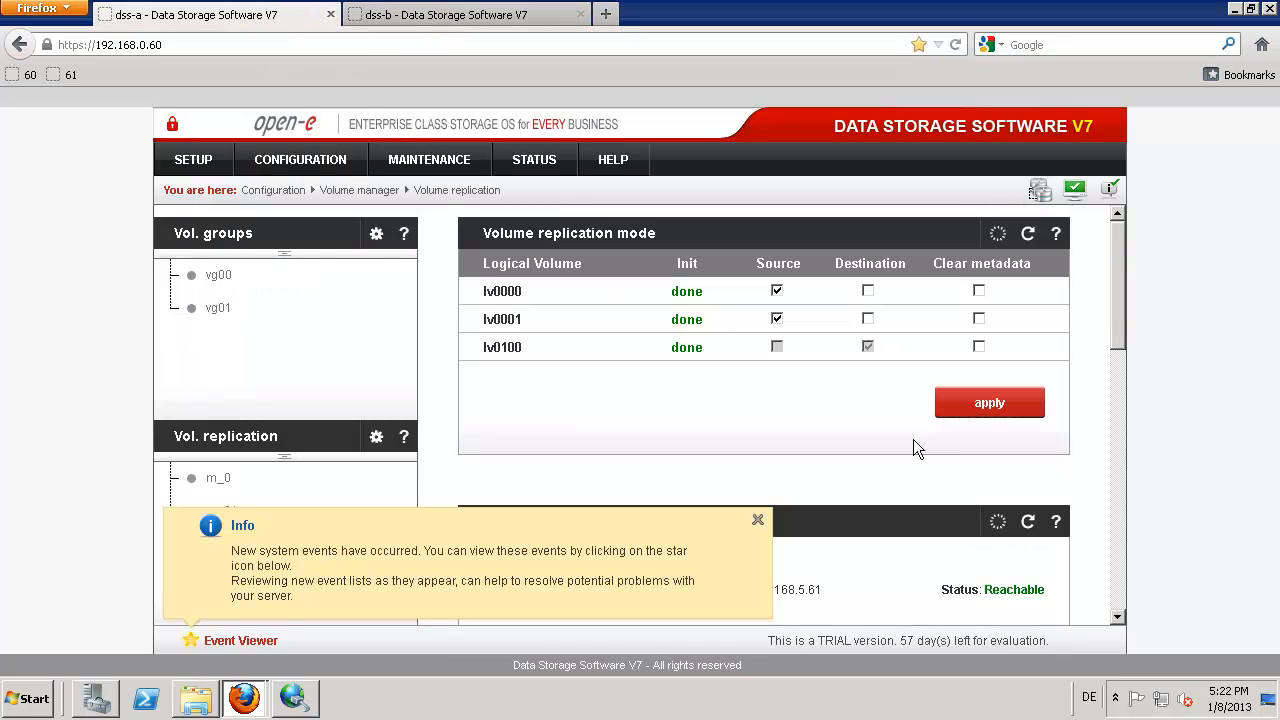
pyautogui.scroll(-8, 1120, 603)
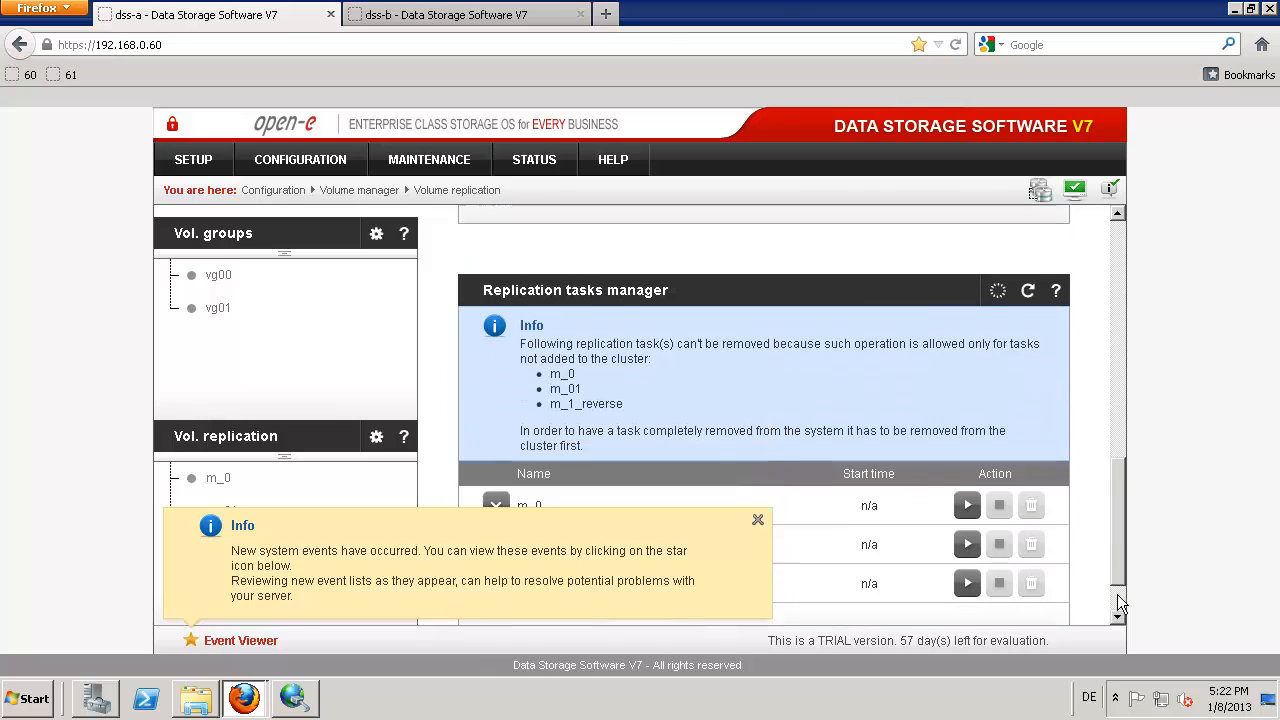
pyautogui.click(757, 520)
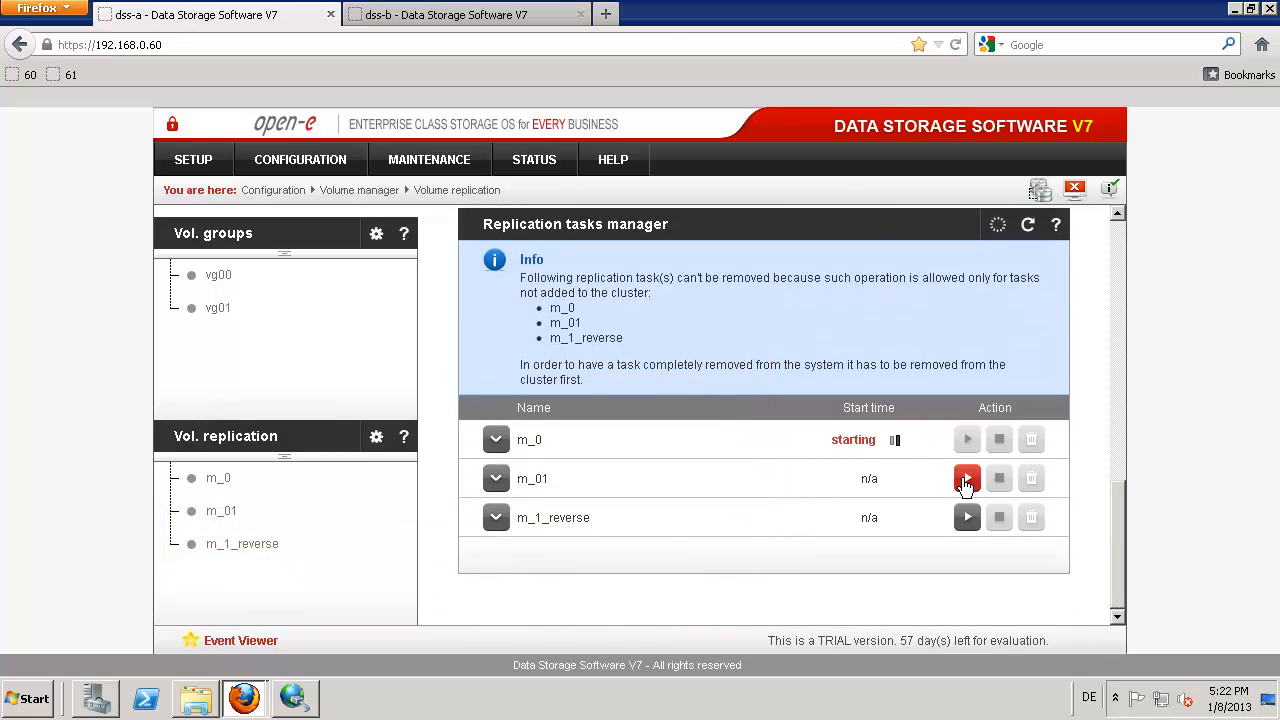
pyautogui.click(966, 481)
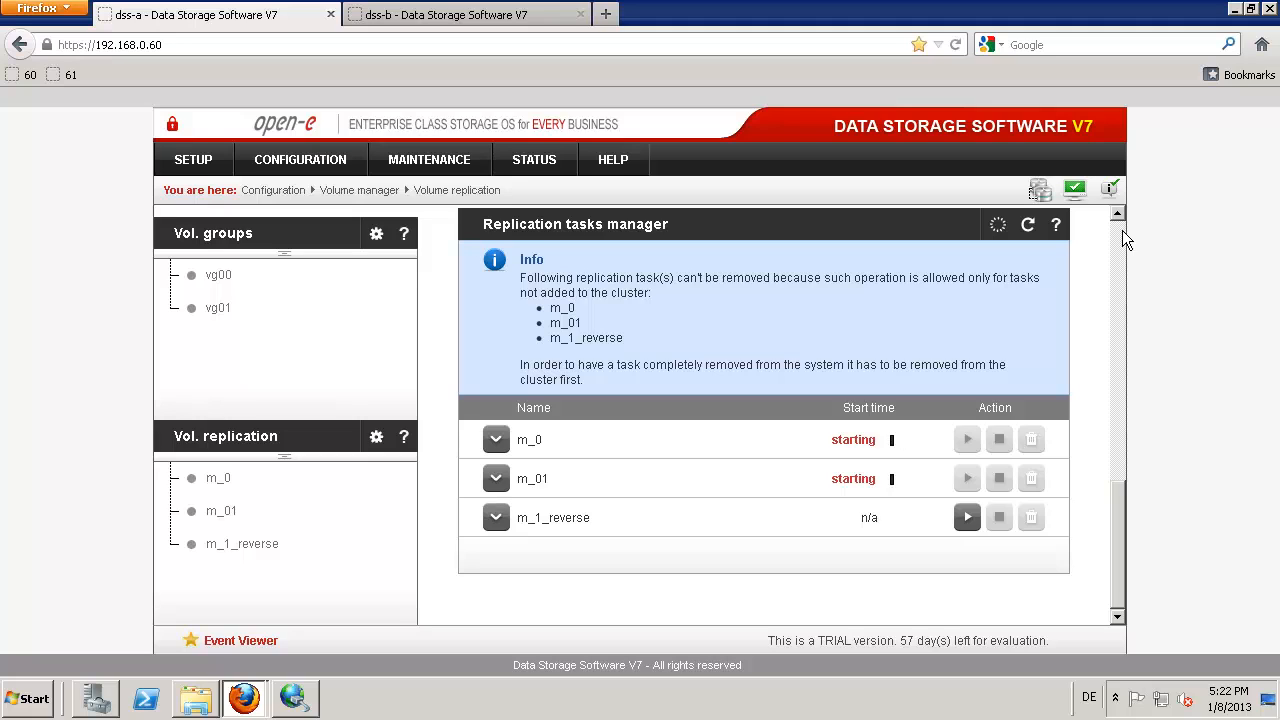
# Step: Open the Tasks status on dss-a and examine the running m_0 task's replication progress and source and destination consistency
pyautogui.click(525, 161)
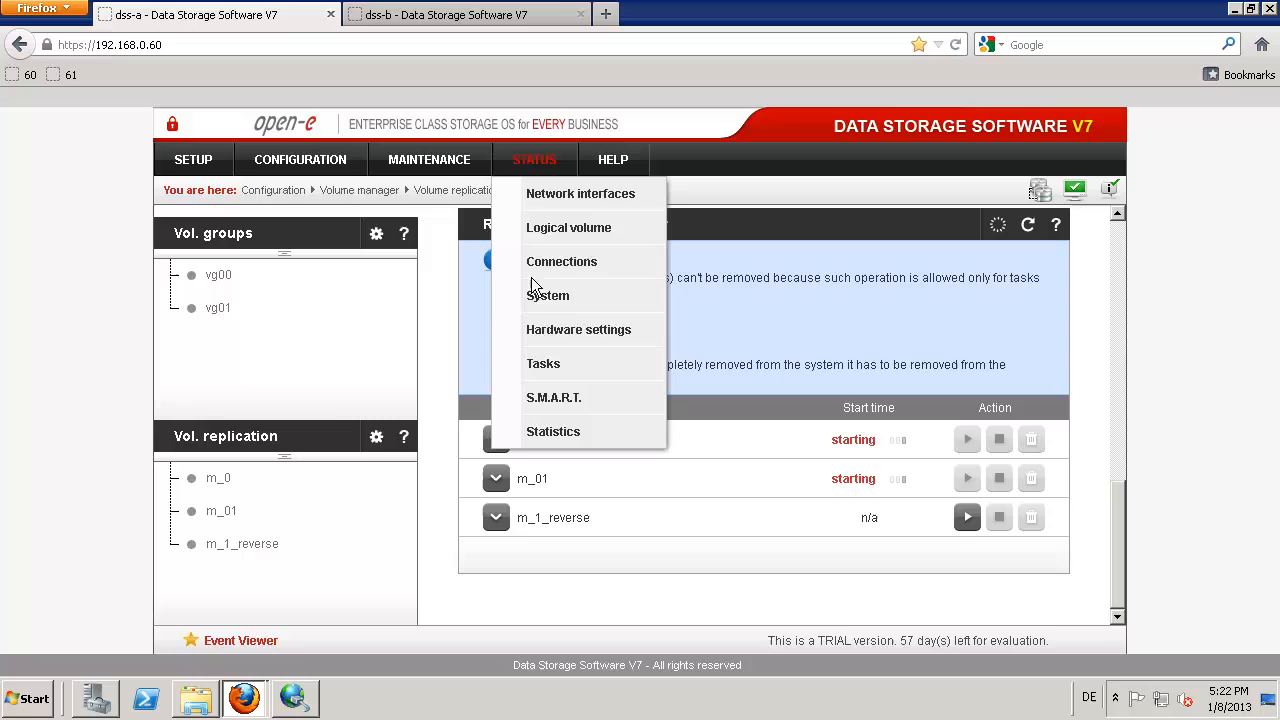
pyautogui.click(558, 368)
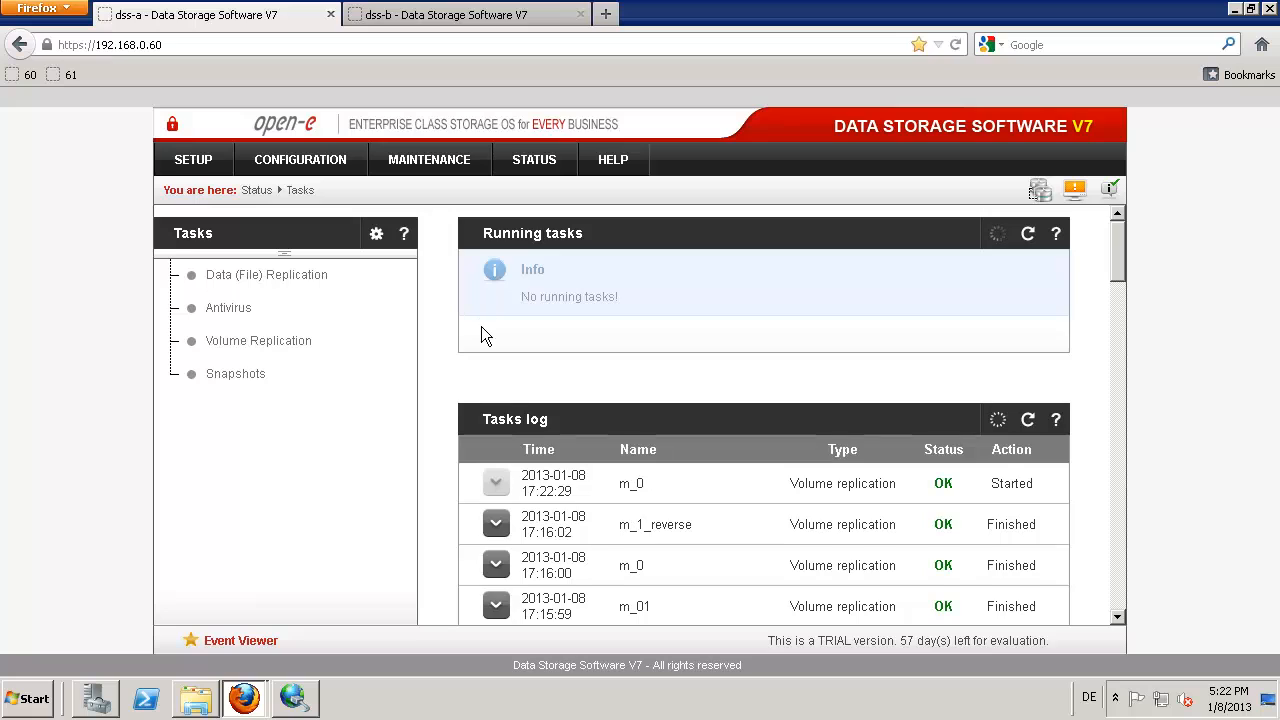
pyautogui.click(497, 298)
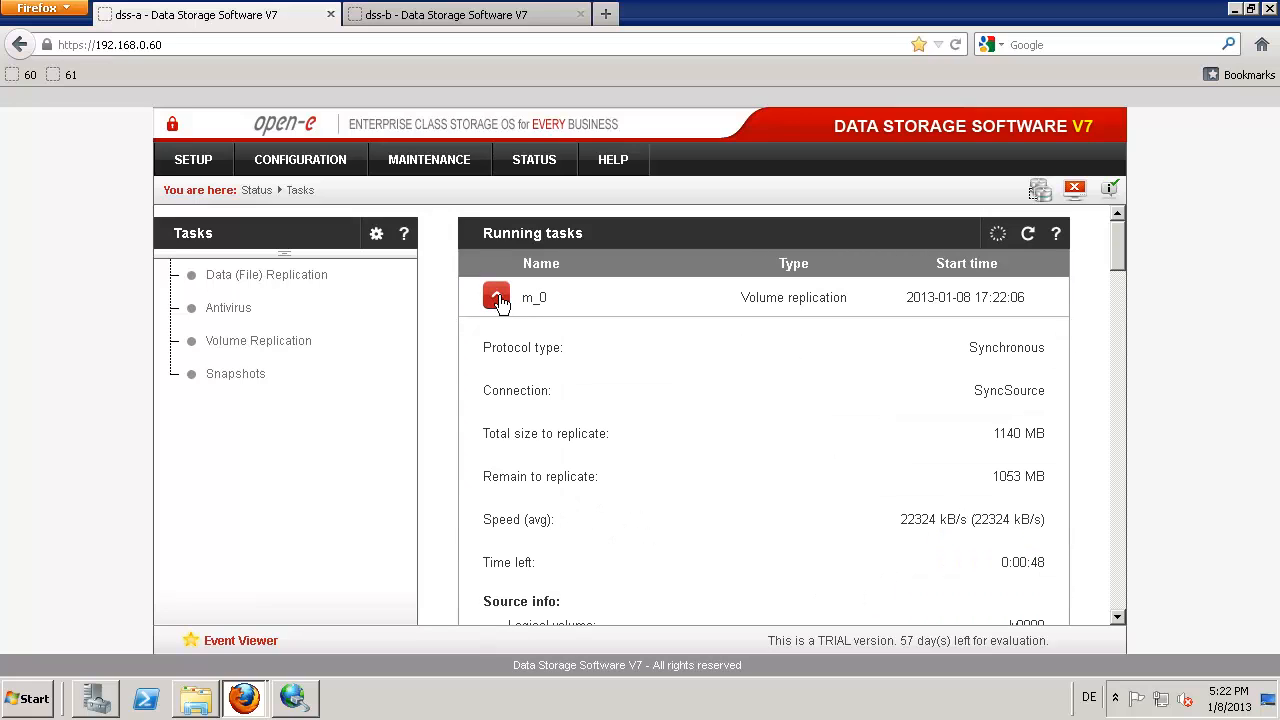
pyautogui.scroll(-4, 499, 300)
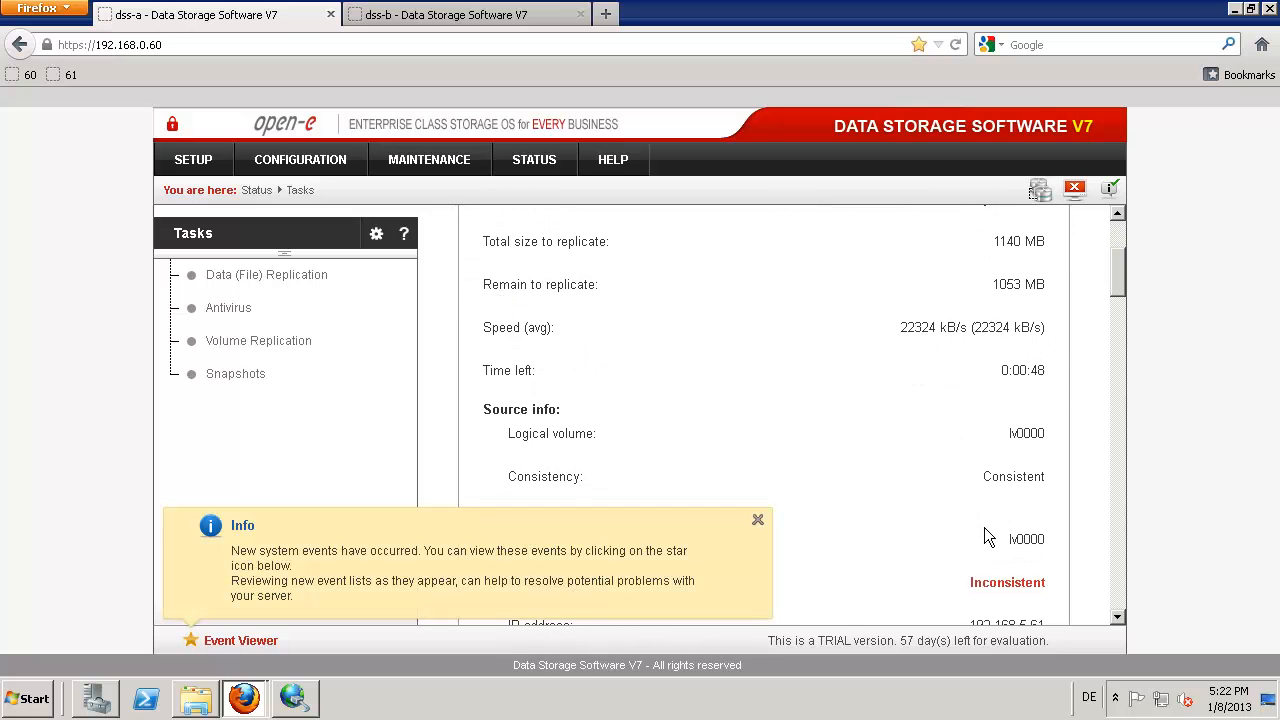
pyautogui.click(758, 521)
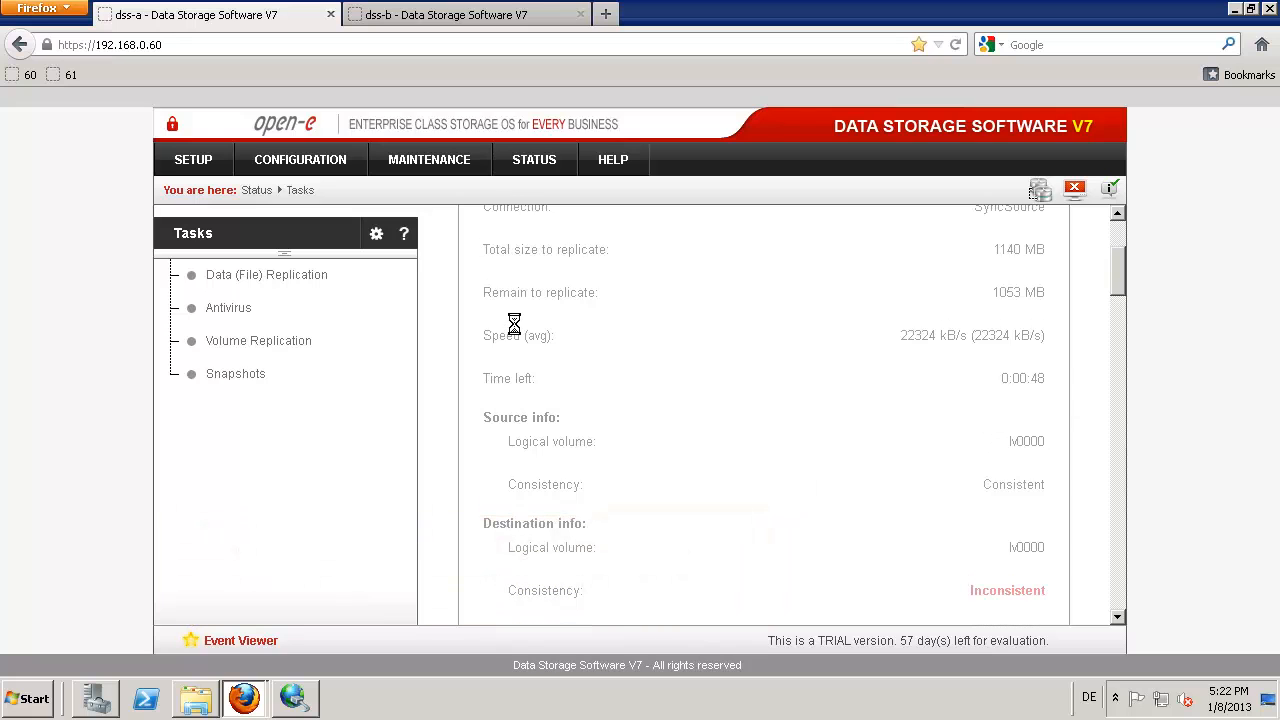
pyautogui.scroll(4, 513, 324)
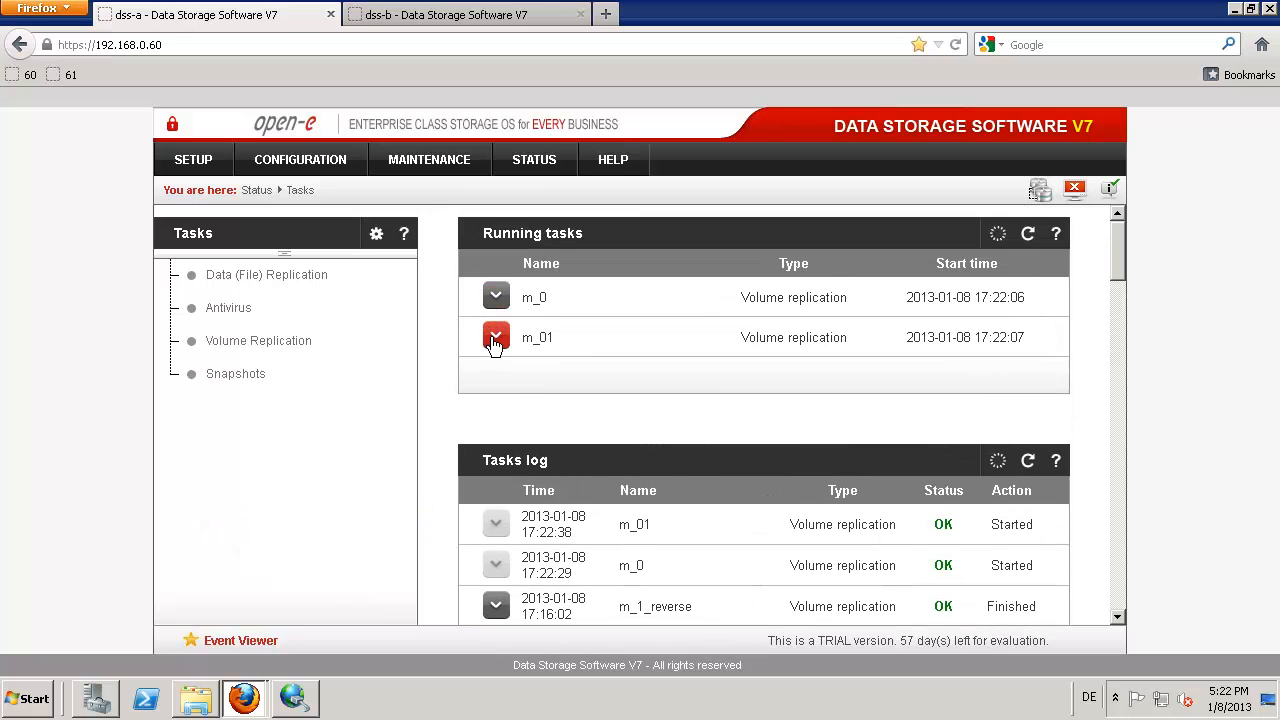
# Step: Examine the running m_01 task's connection and source and destination consistency, and dismiss the events notice
pyautogui.click(495, 339)
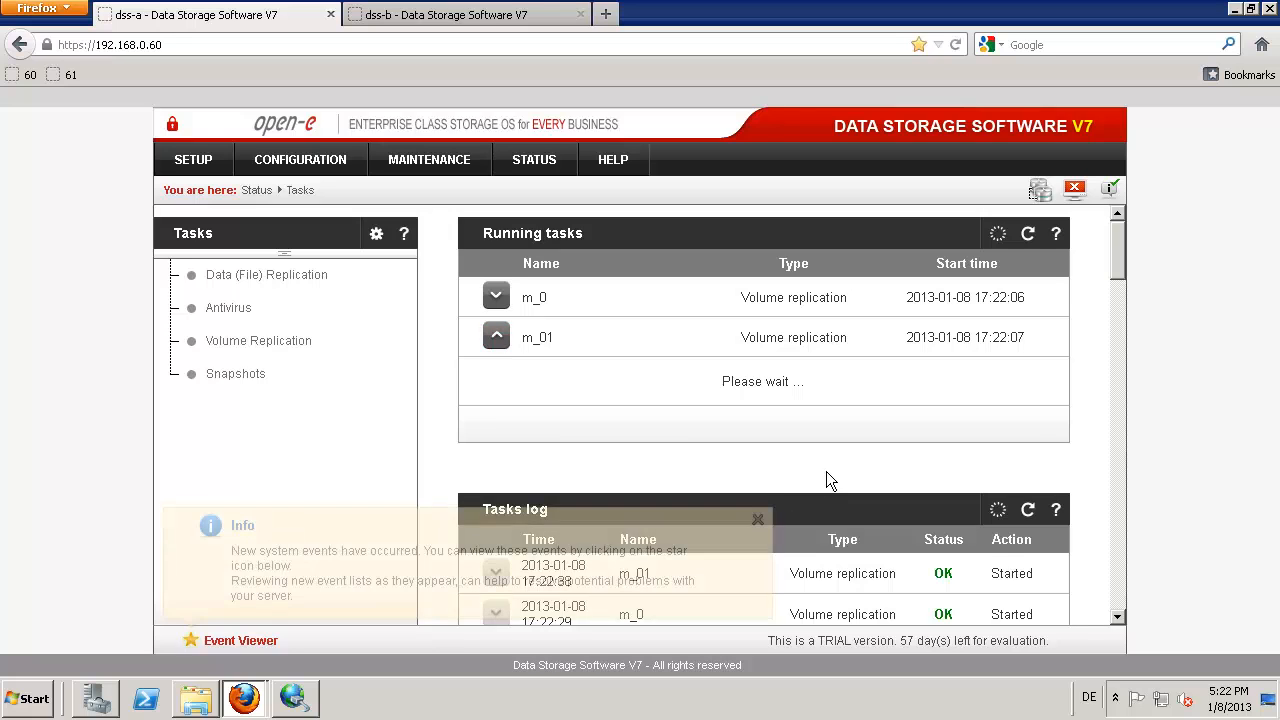
pyautogui.scroll(-4, 860, 480)
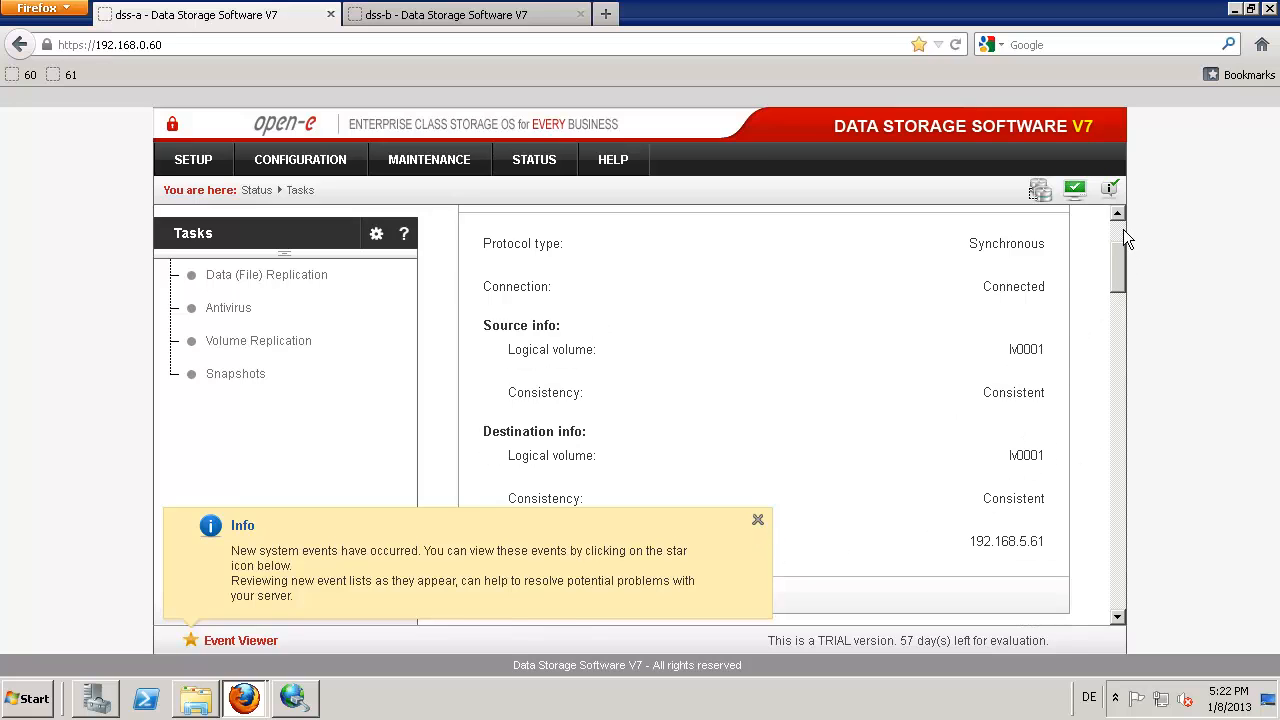
pyautogui.scroll(3, 1123, 229)
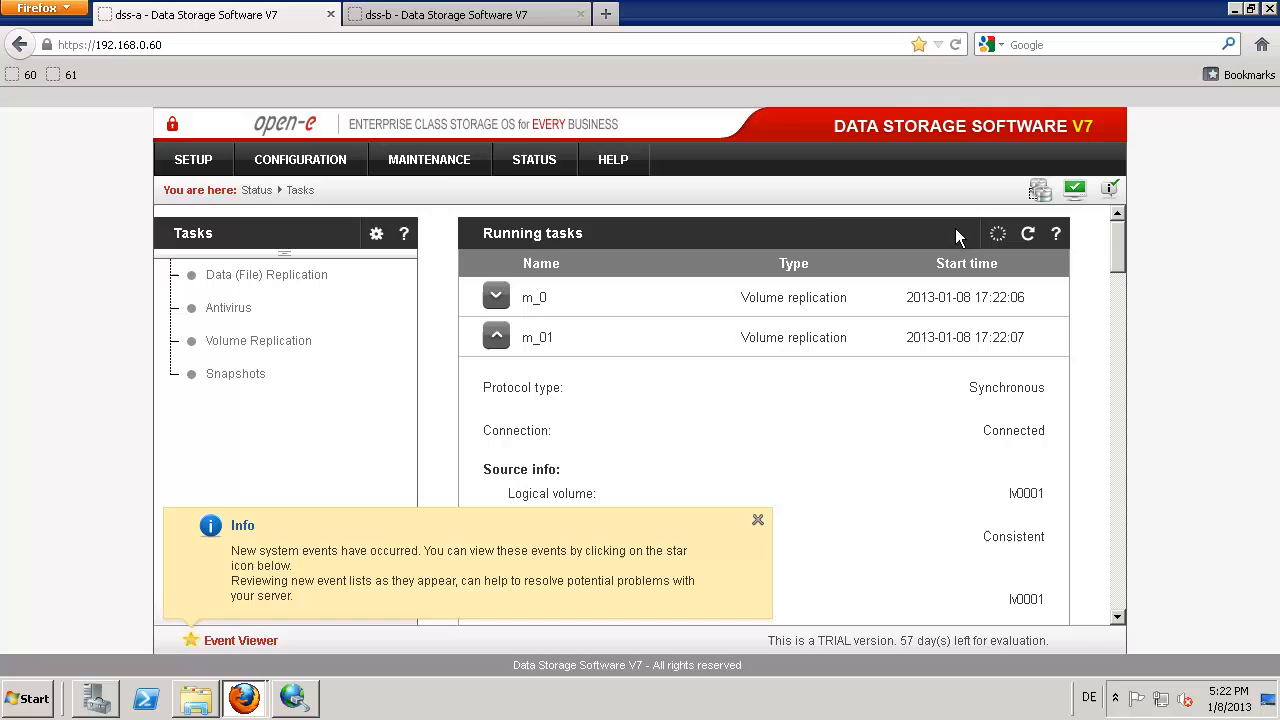
pyautogui.click(758, 520)
# Step: Recheck the m_0 task's connection, remaining replication, and volume consistency on dss-a, and collapse its details
pyautogui.click(496, 297)
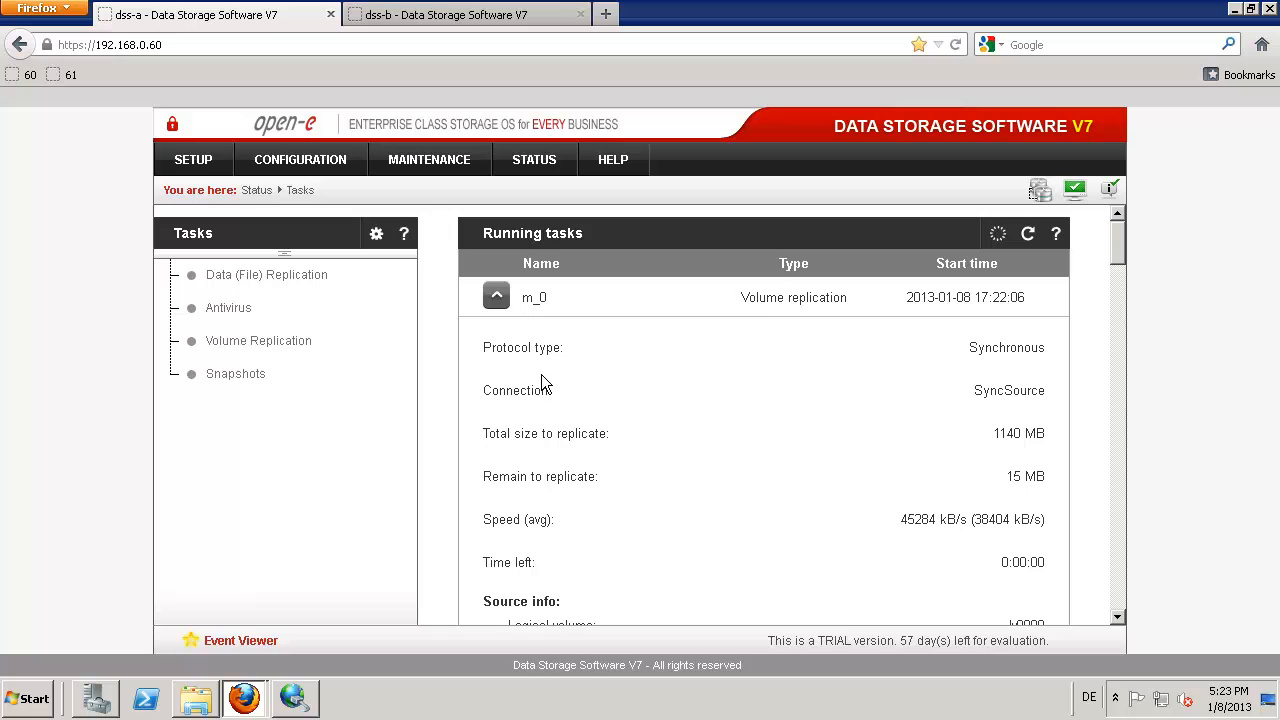
pyautogui.scroll(-2, 541, 375)
pyautogui.scroll(-5, 541, 383)
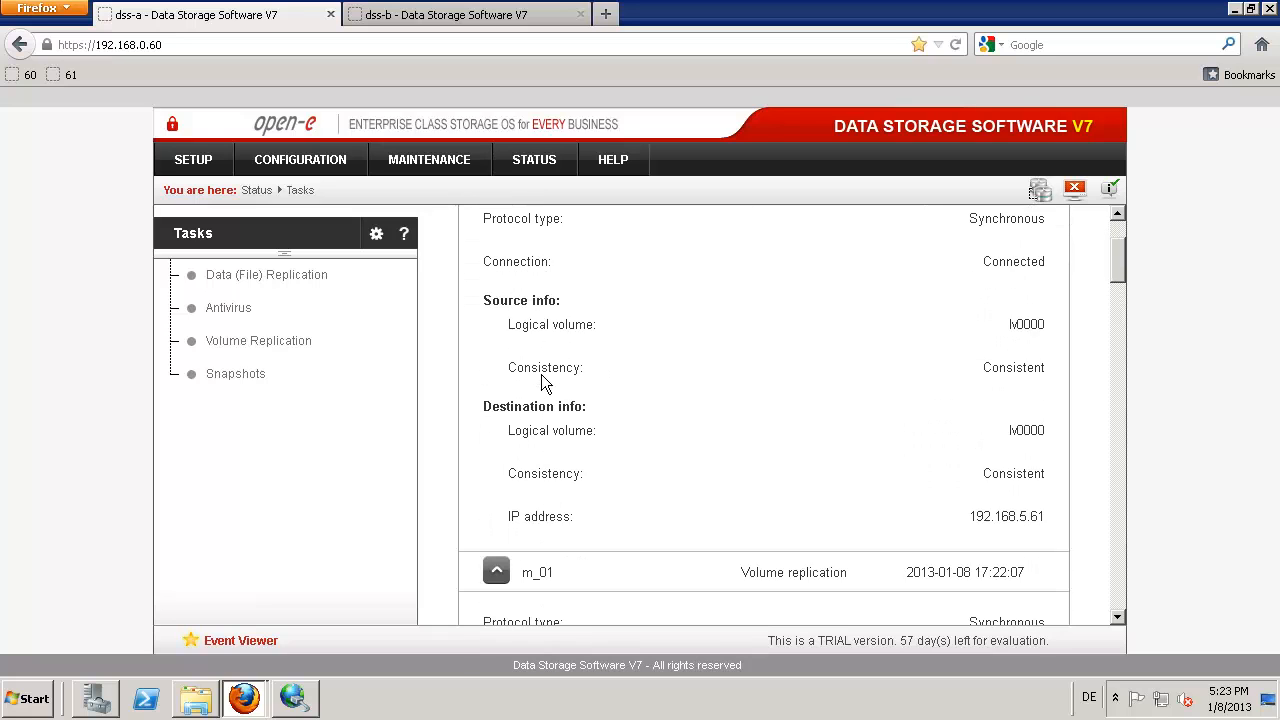
pyautogui.scroll(4, 541, 377)
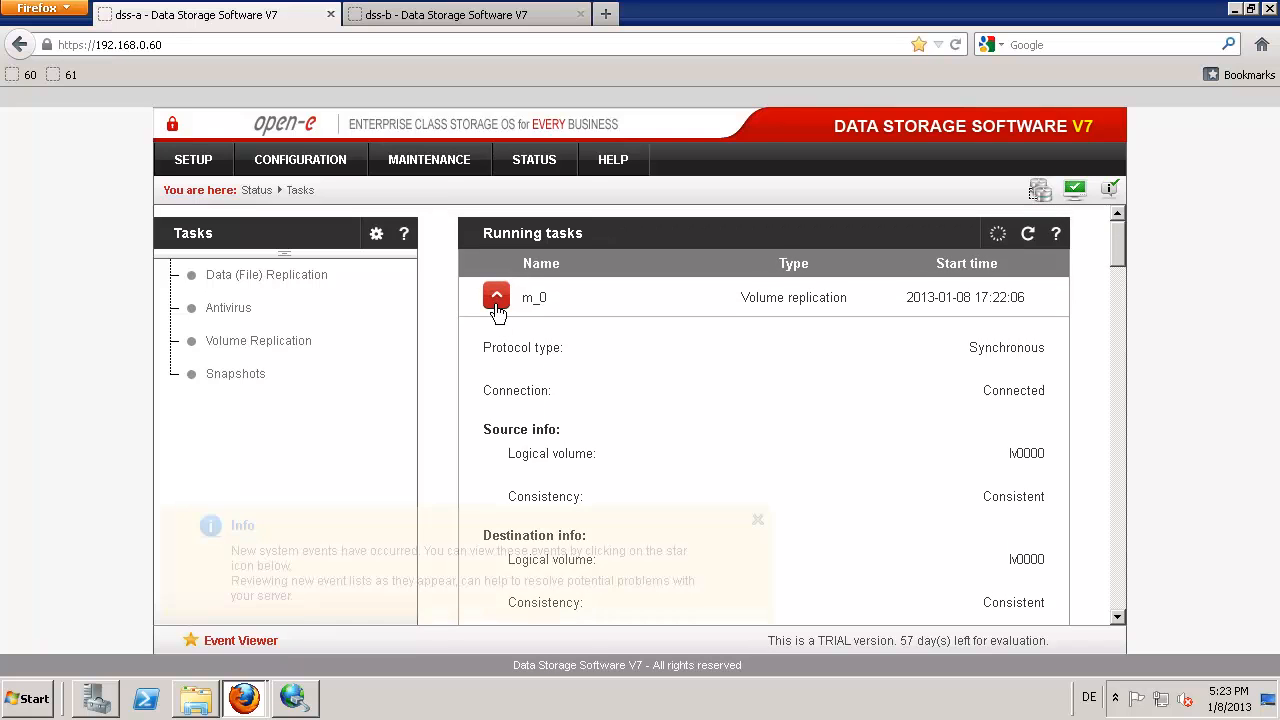
pyautogui.click(497, 300)
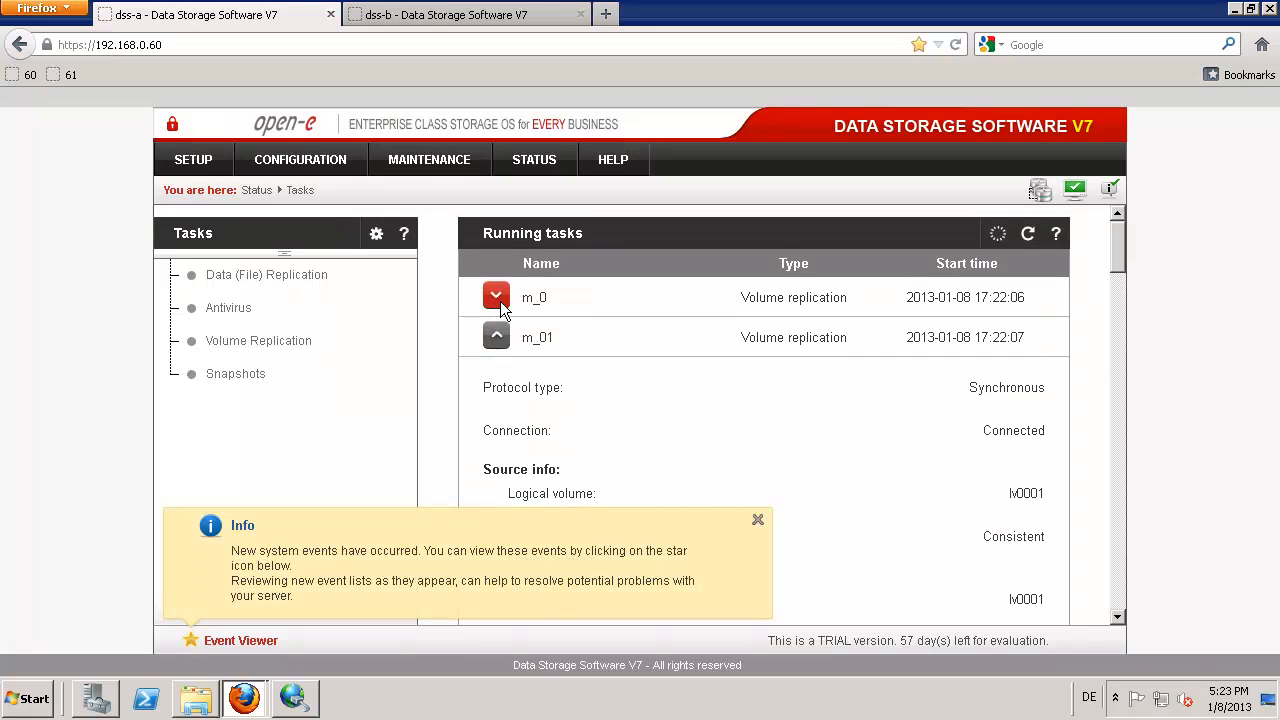
# Step: Open the Failover settings on dss-a, dismiss the events notice, and start the cluster services, confirming the start
pyautogui.click(193, 163)
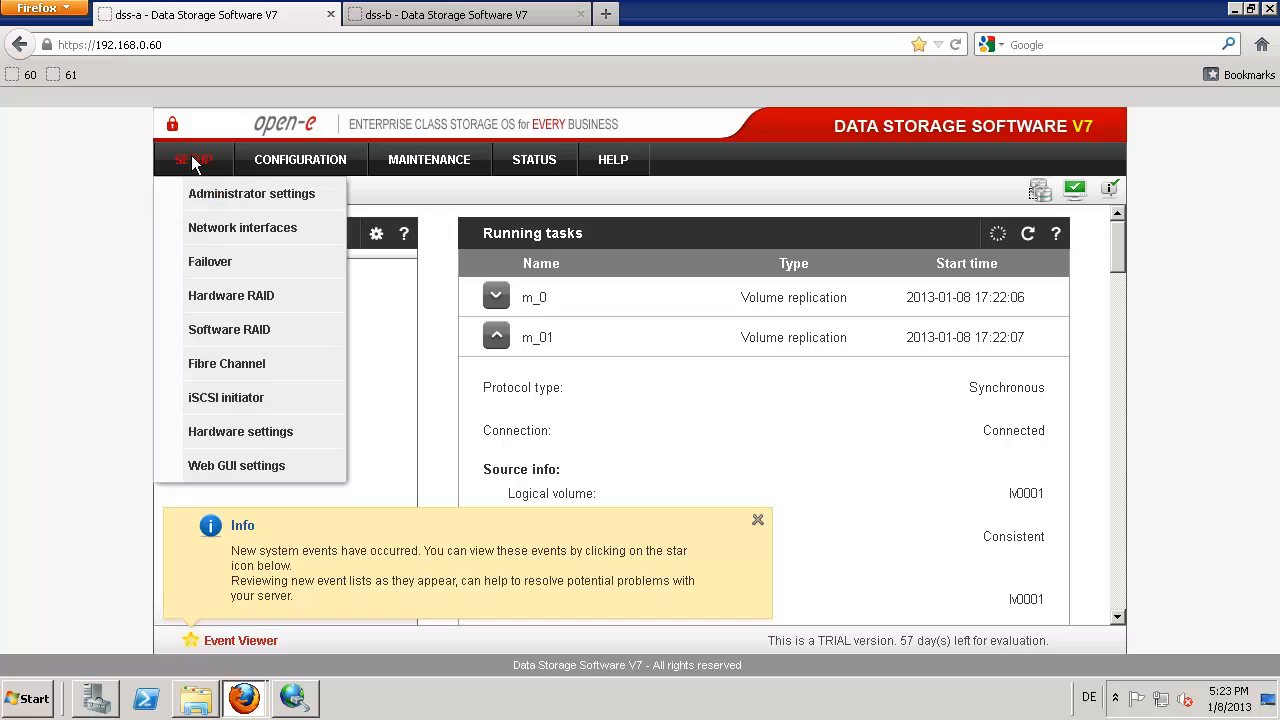
pyautogui.click(214, 264)
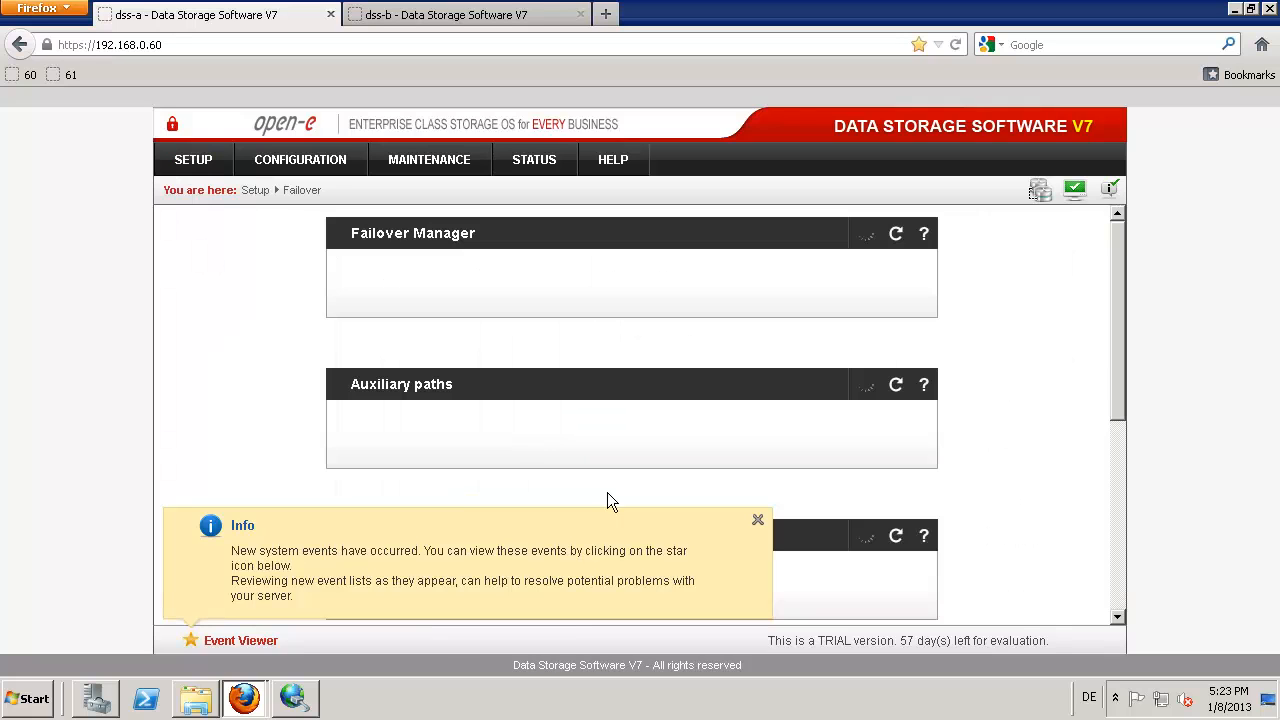
pyautogui.click(758, 524)
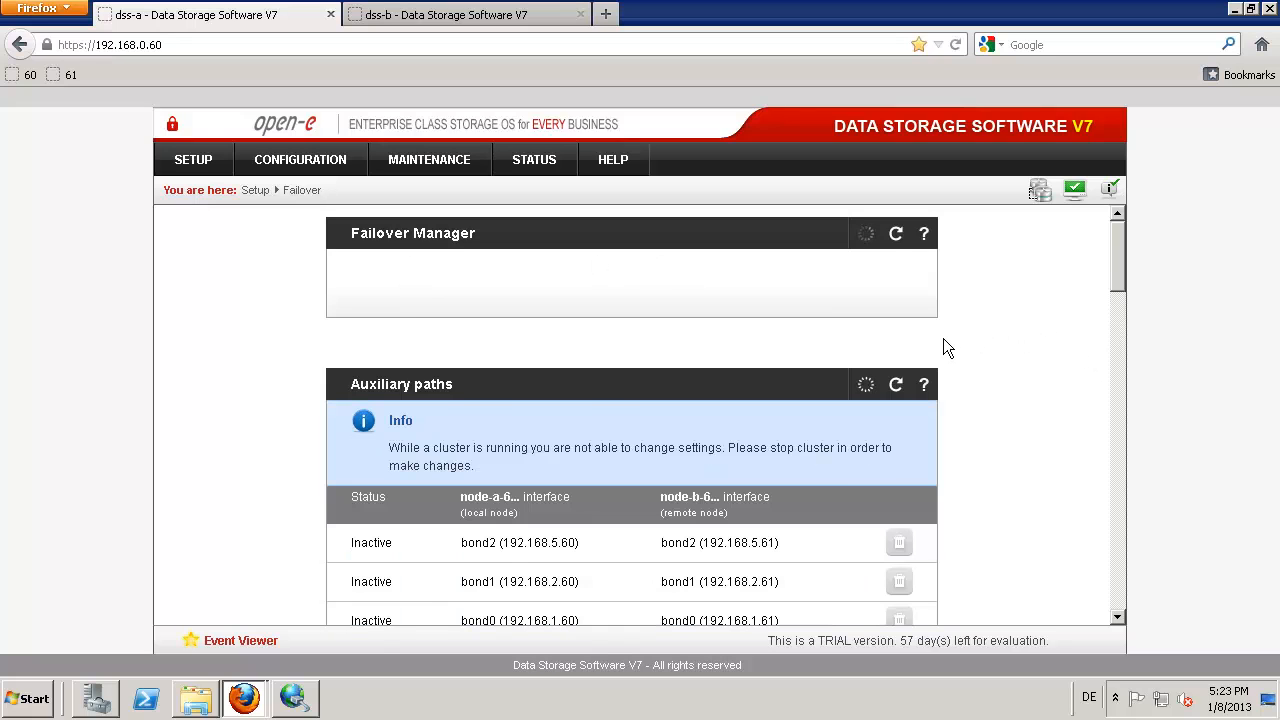
pyautogui.click(660, 418)
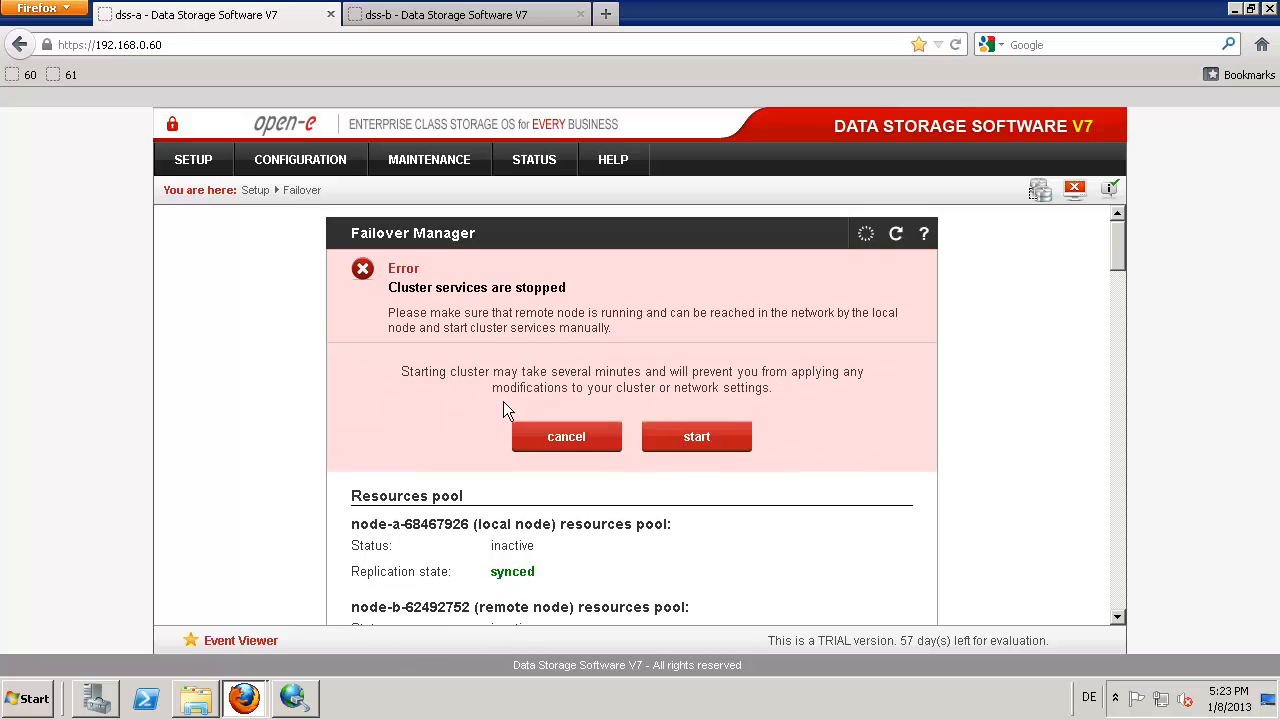
pyautogui.click(680, 437)
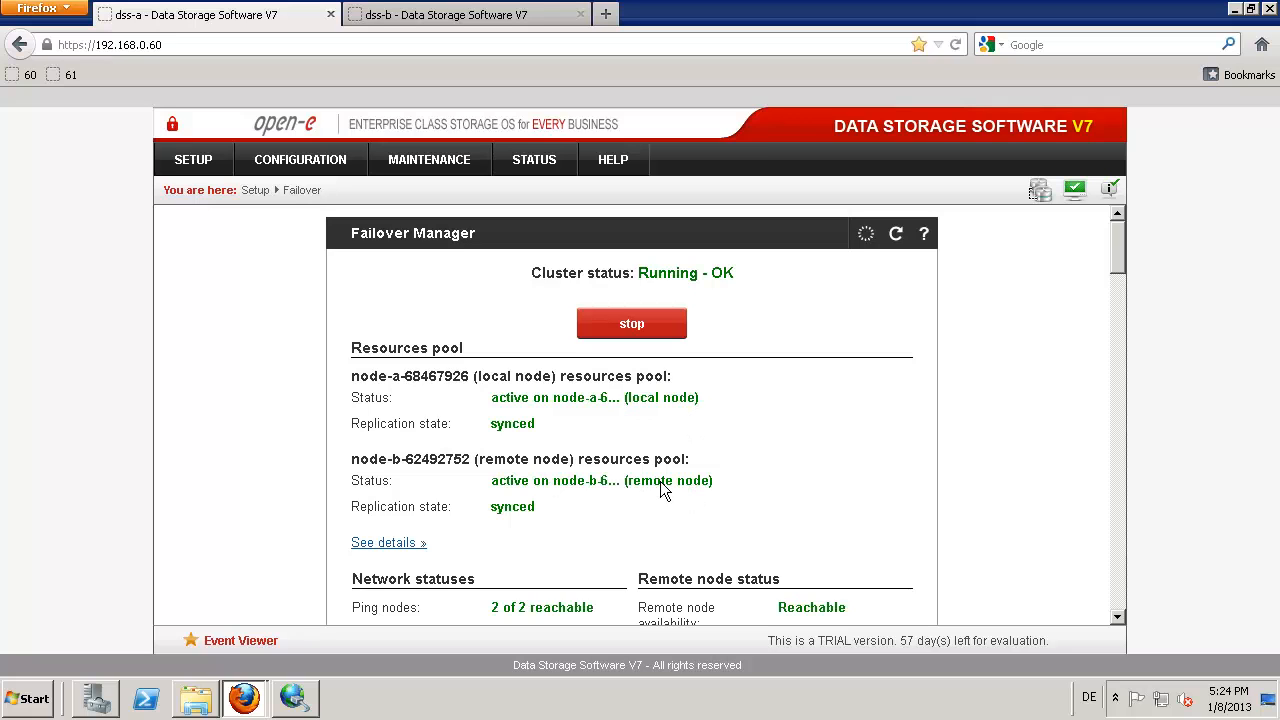
# Step: Switch to iSCSI Initiator Properties, refresh the discovered targets to check their connection status, and close the dialog
pyautogui.click(293, 698)
pyautogui.click(432, 175)
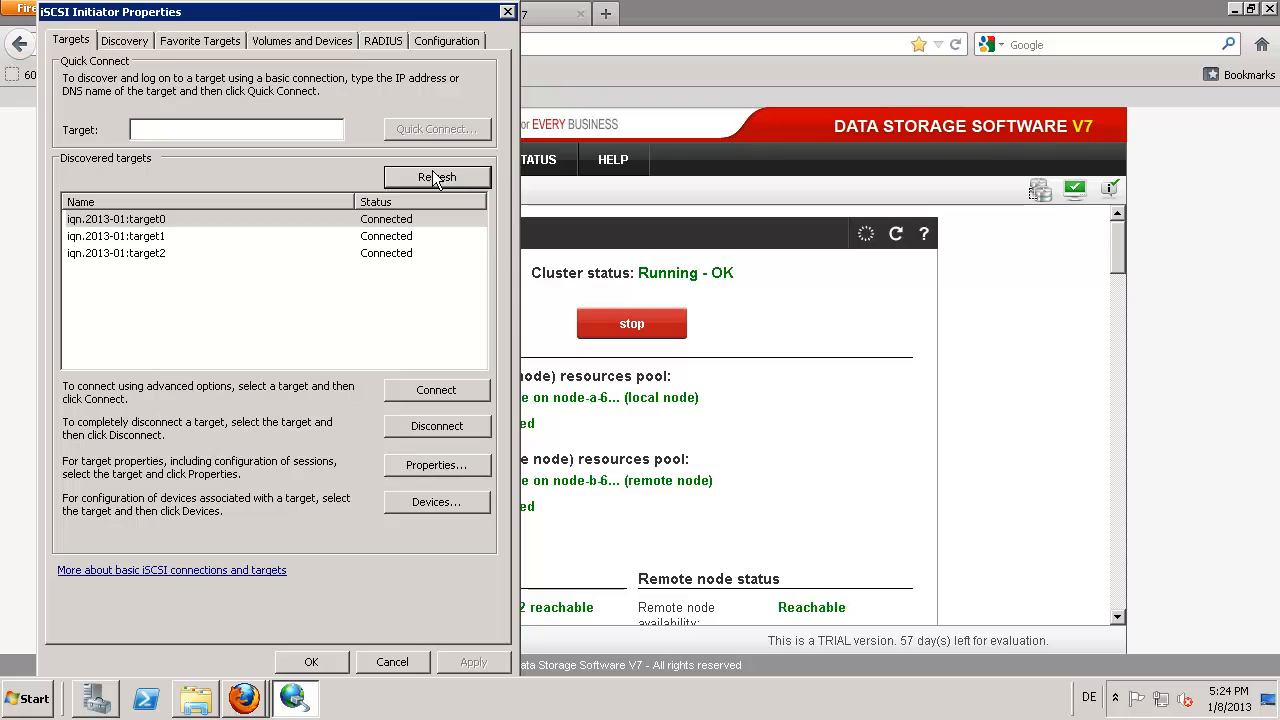
pyautogui.click(292, 662)
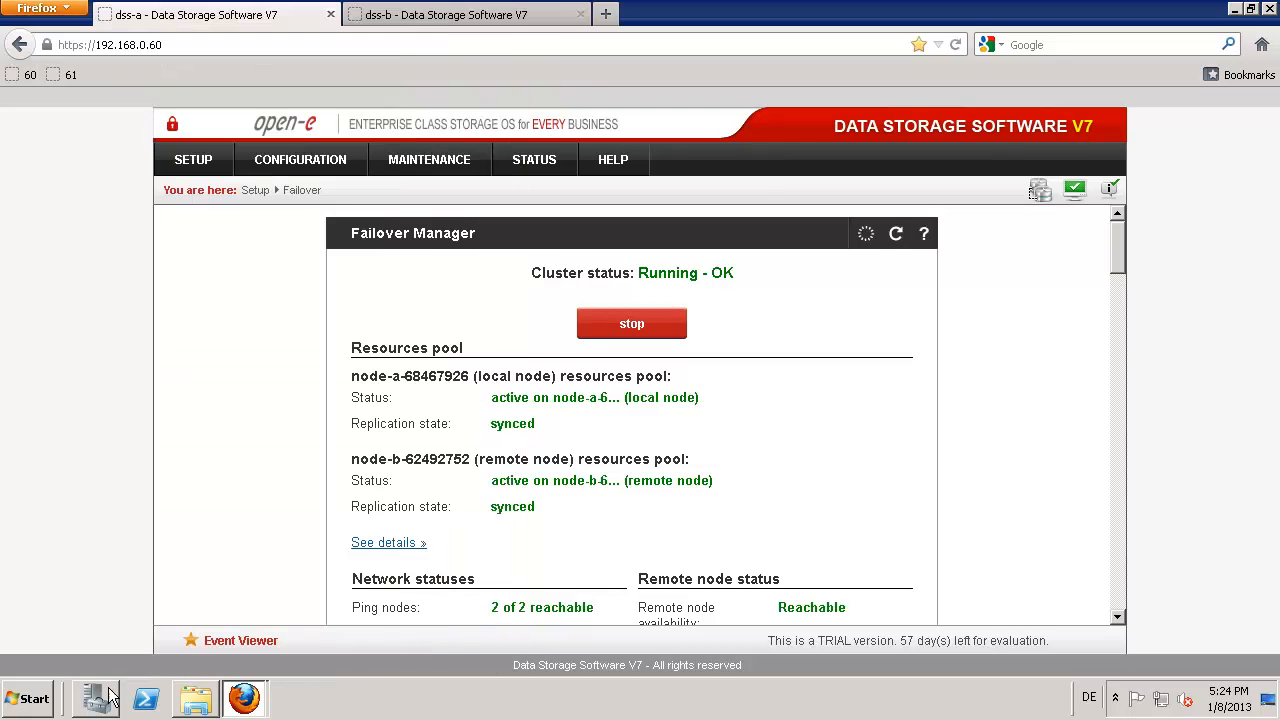
# Step: Switch to Server Manager, check the E:, F: and G: volumes in Disk Management, and close it
pyautogui.click(95, 700)
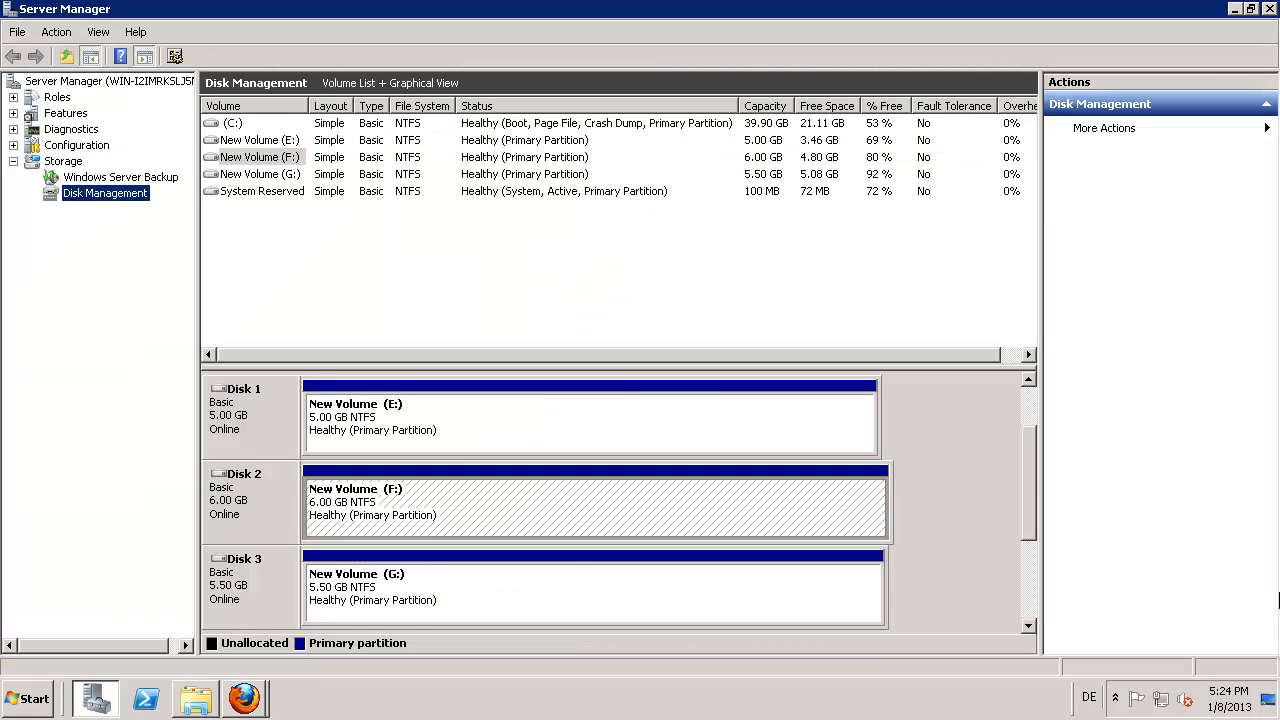
pyautogui.click(1033, 608)
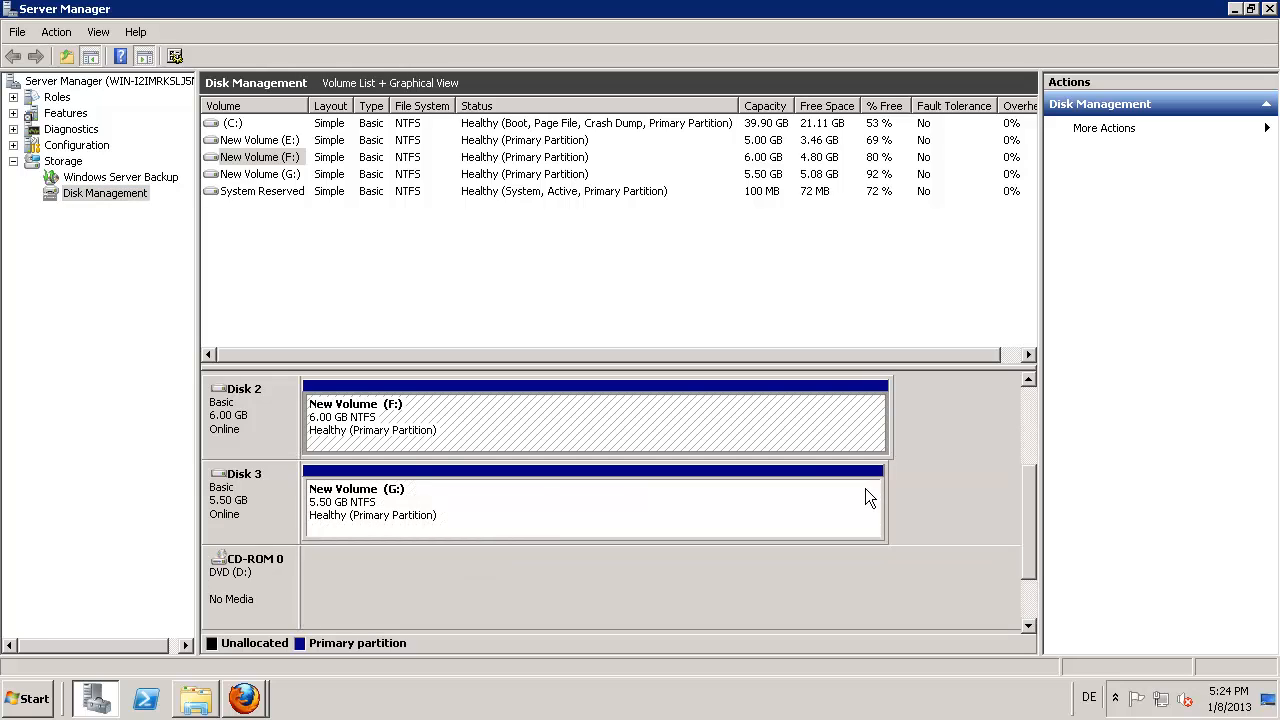
pyautogui.click(1028, 382)
pyautogui.click(452, 437)
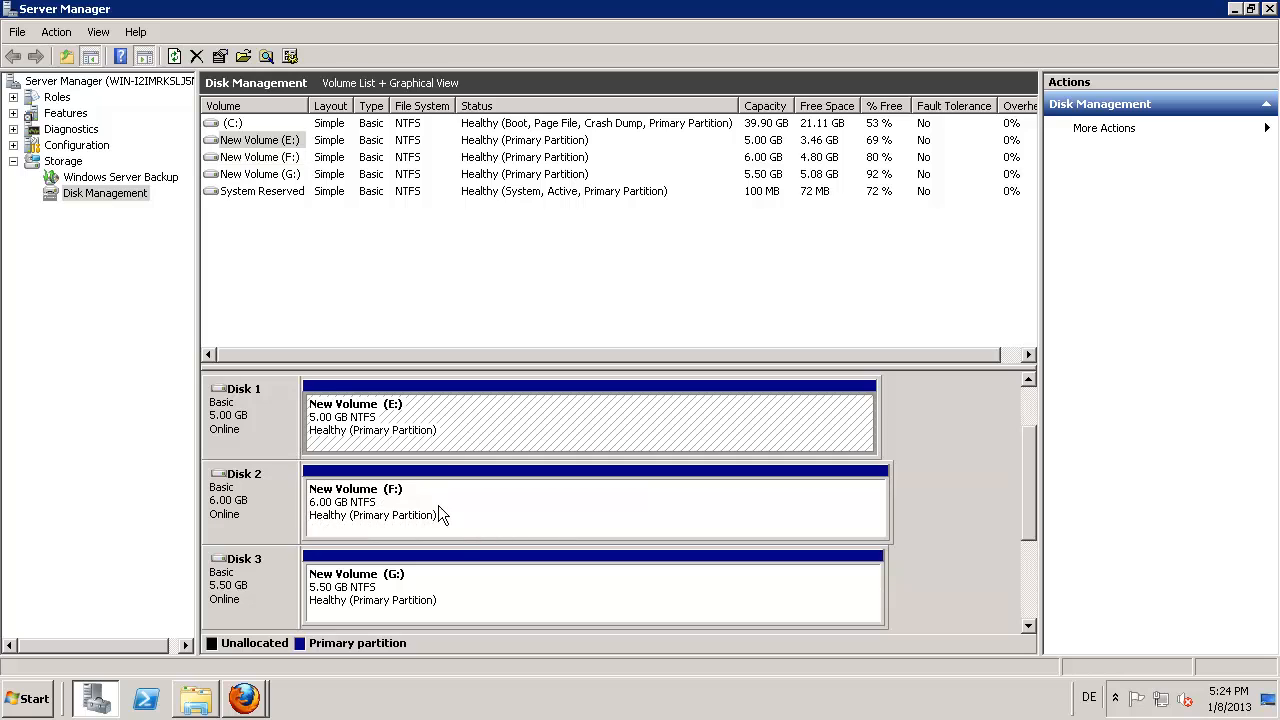
pyautogui.click(457, 518)
pyautogui.click(432, 578)
pyautogui.click(1268, 10)
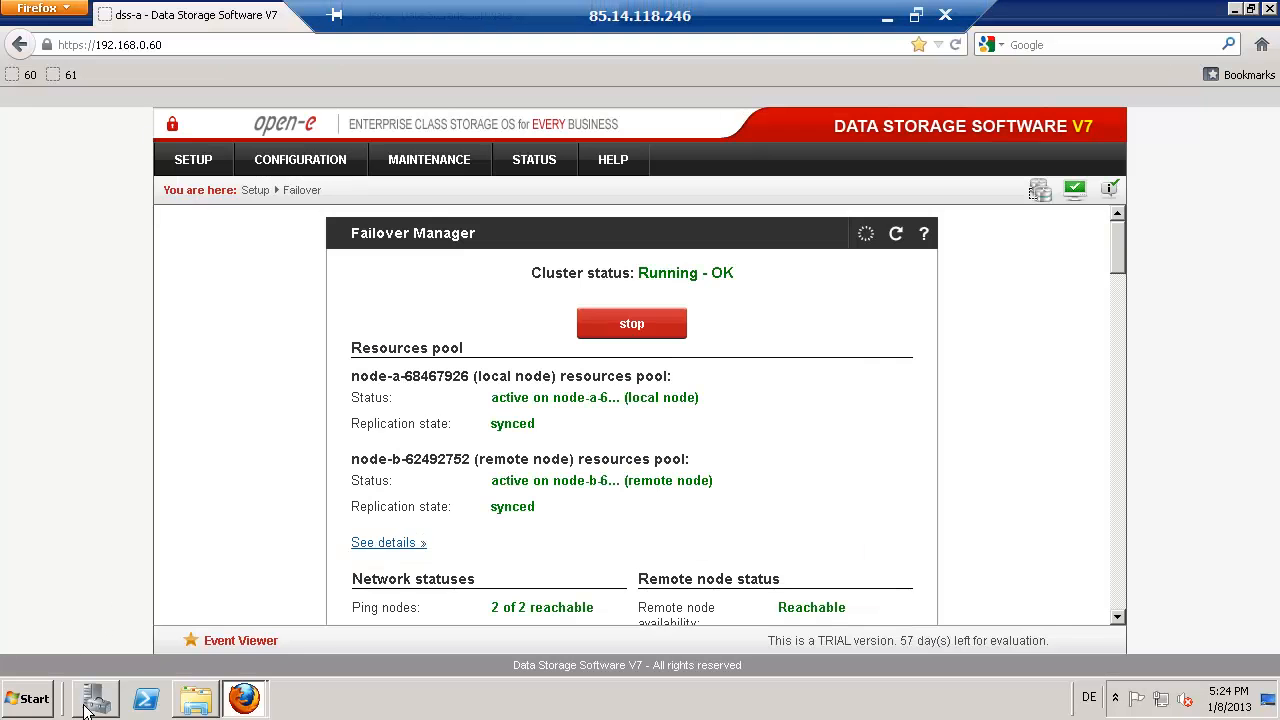
# Step: Switch to Windows Explorer, check folders 4 and 4 - Copy on volume E:, and return to Computer
pyautogui.click(196, 698)
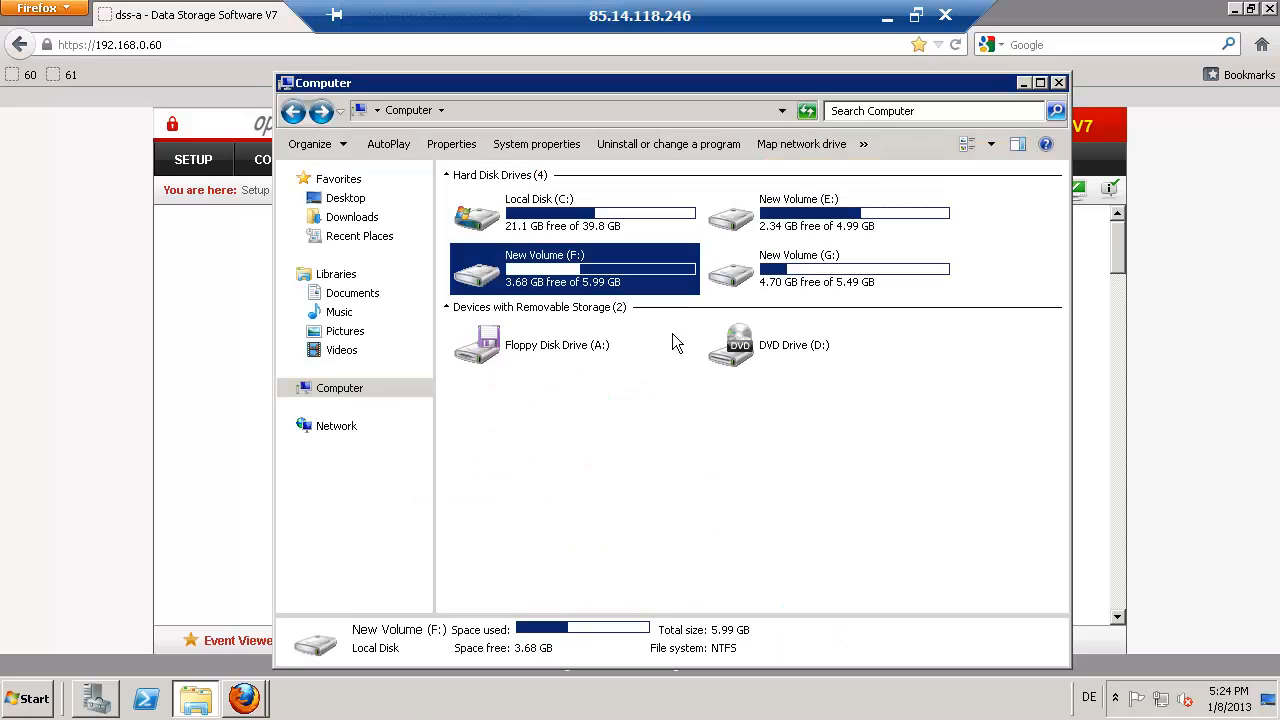
pyautogui.doubleClick(758, 212)
pyautogui.click(475, 205)
pyautogui.click(477, 221)
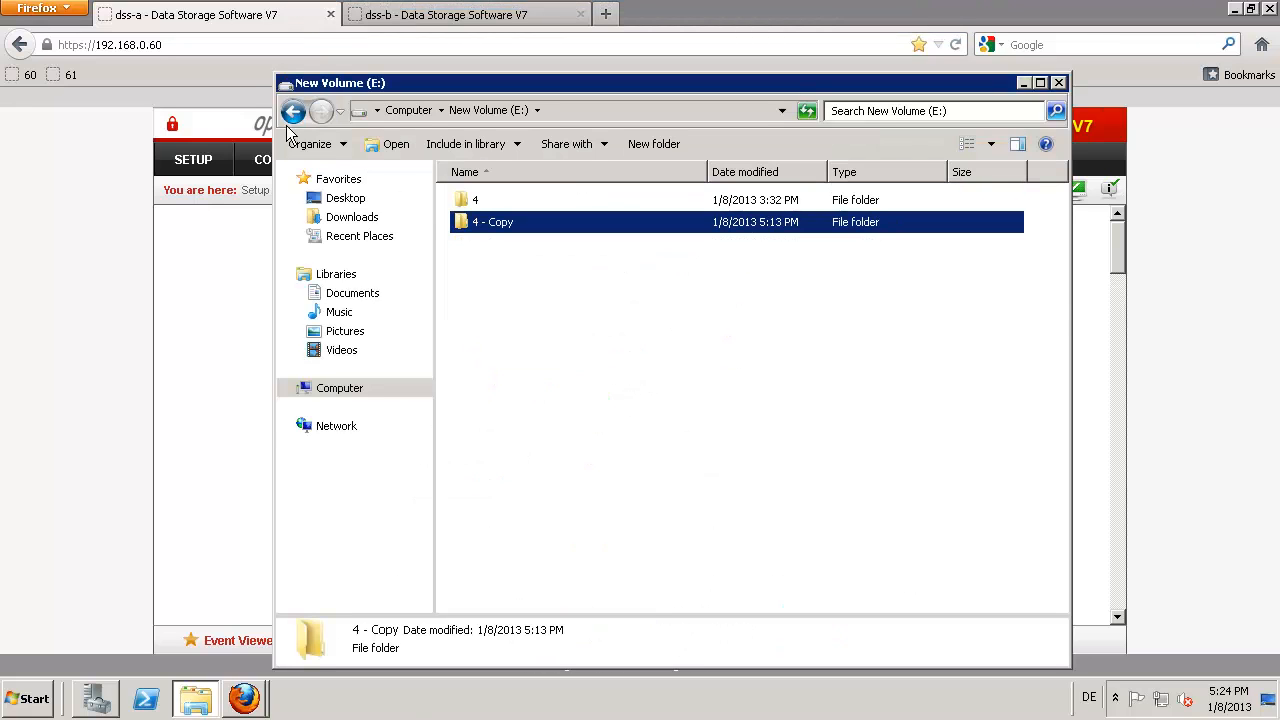
pyautogui.click(296, 111)
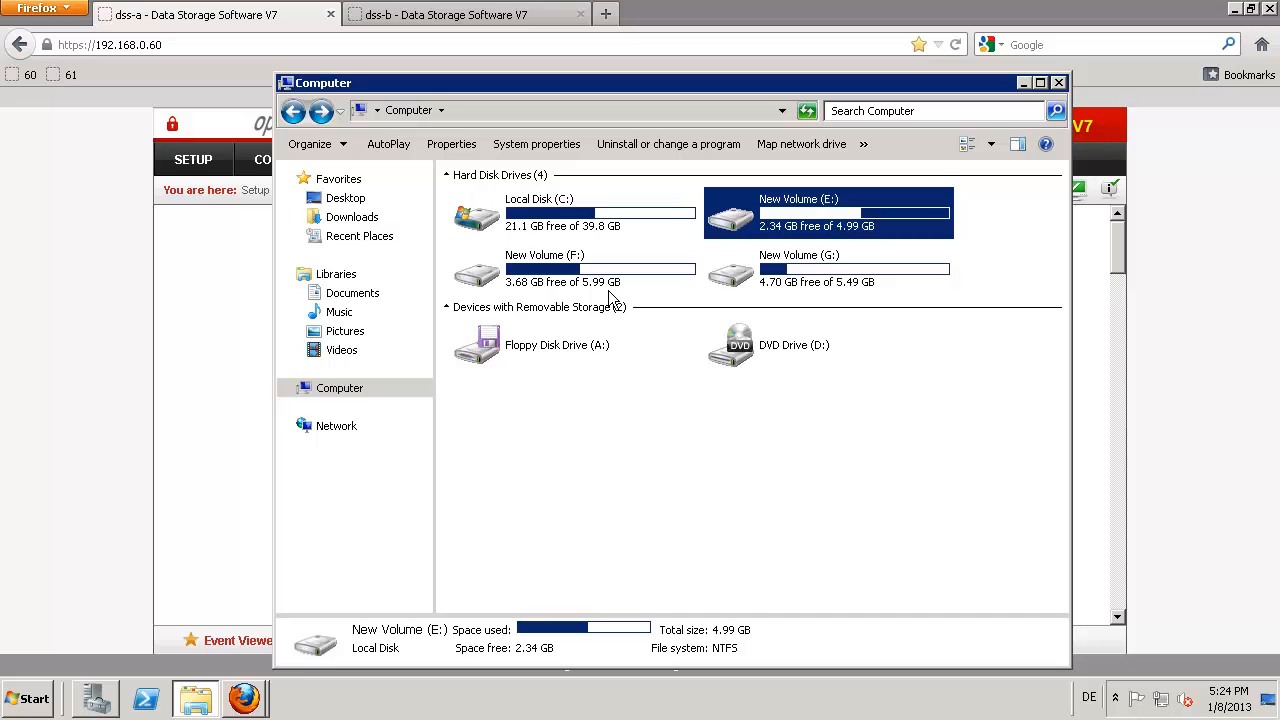
# Step: Check the folders on volumes G: and F:, and look inside folder 4 on F:
pyautogui.doubleClick(832, 277)
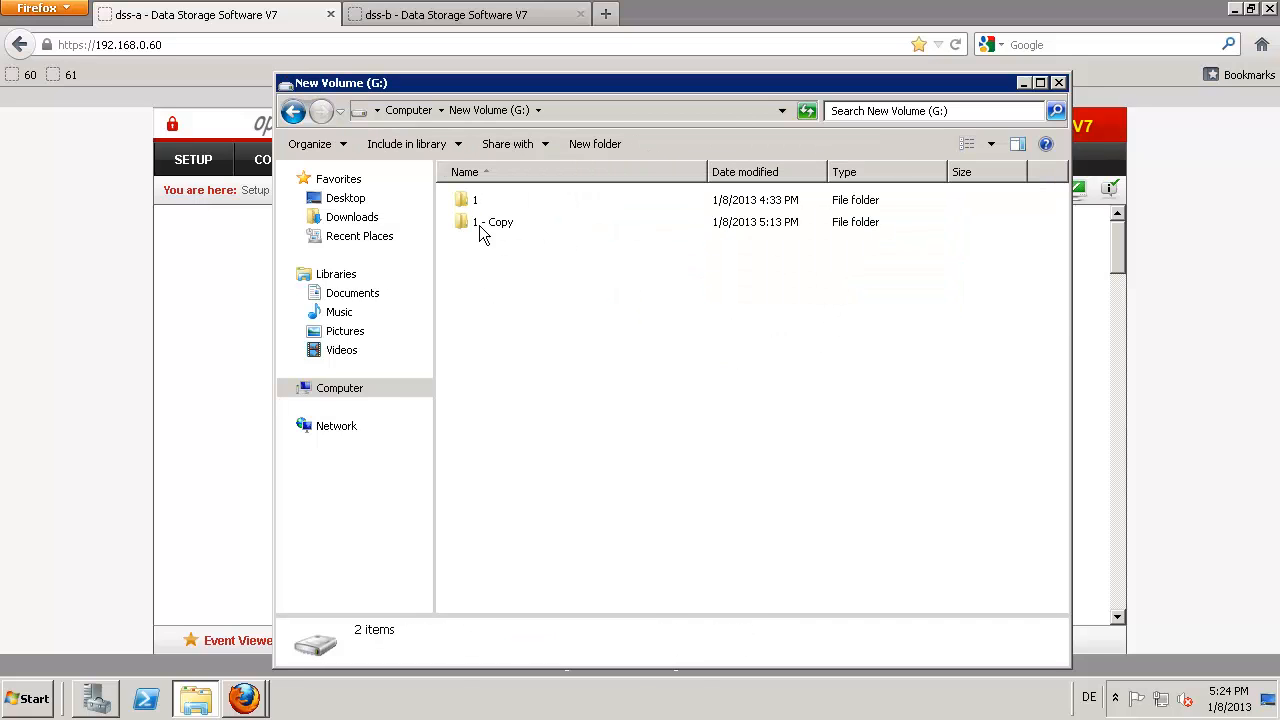
pyautogui.click(300, 112)
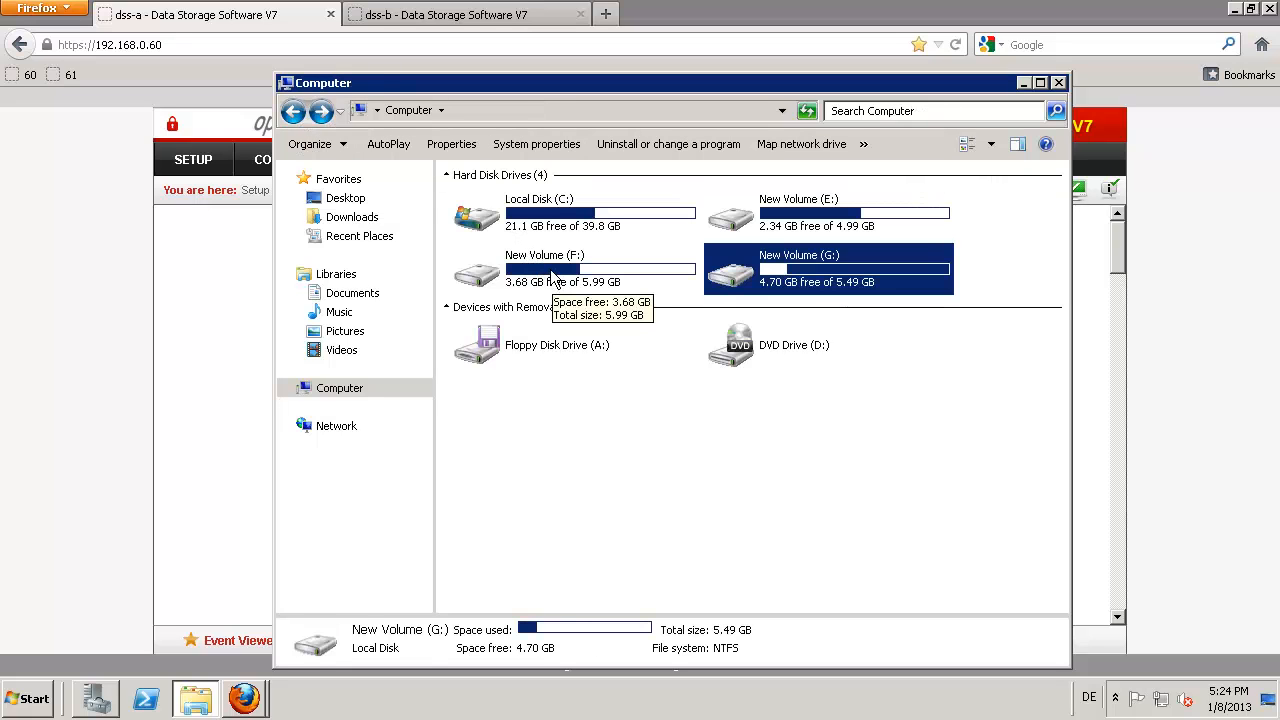
pyautogui.doubleClick(555, 279)
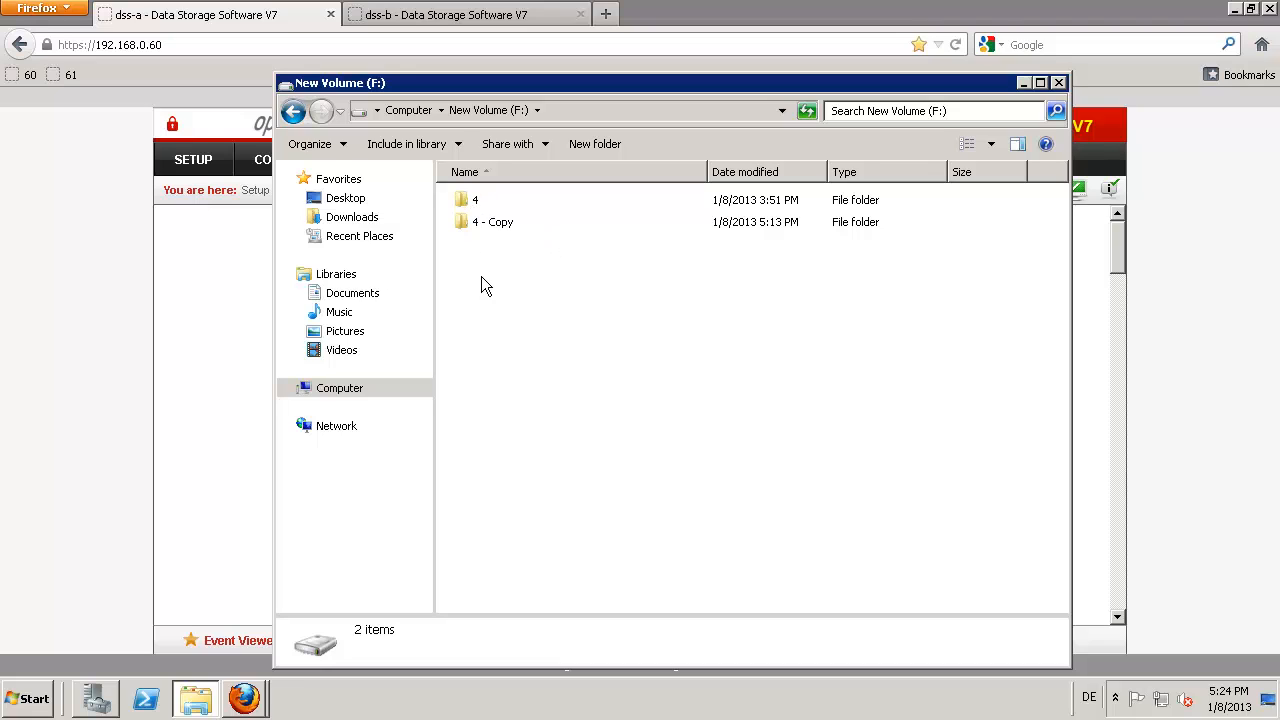
pyautogui.doubleClick(483, 203)
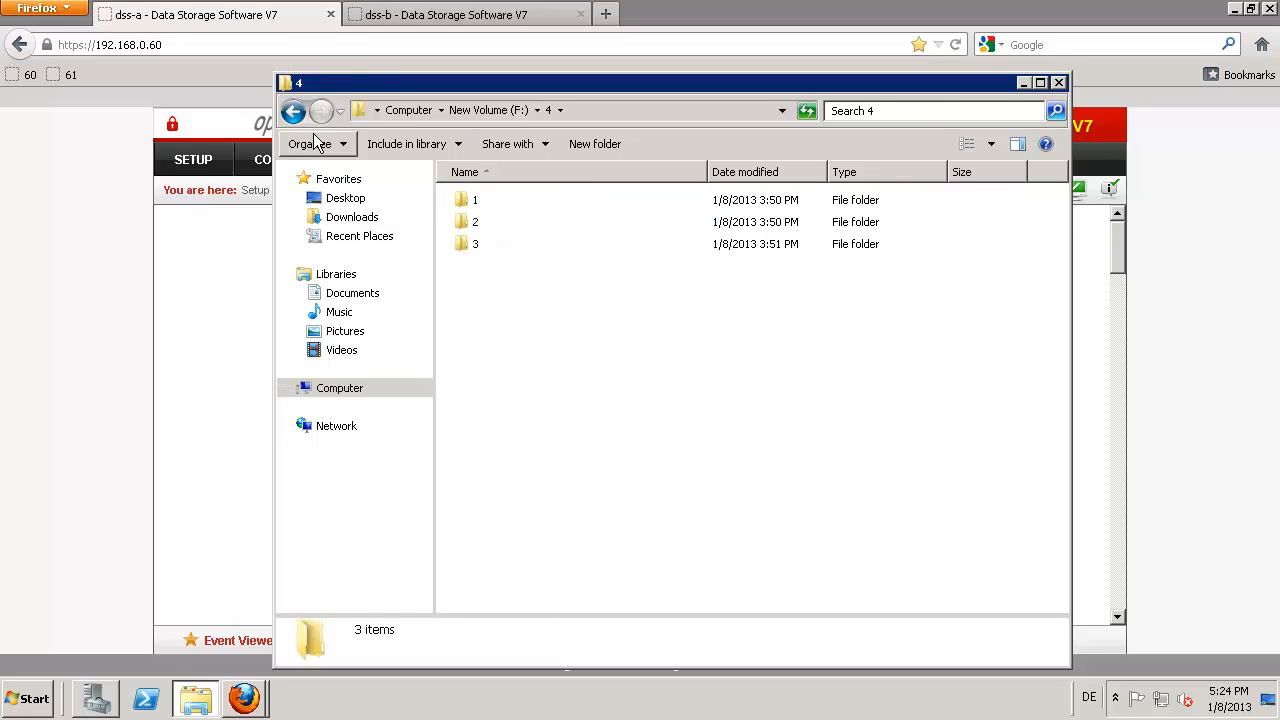
# Step: Check the contents of folder 4 - Copy on volume F:, and return to the dss-a web interface in Firefox
pyautogui.click(295, 111)
pyautogui.doubleClick(474, 221)
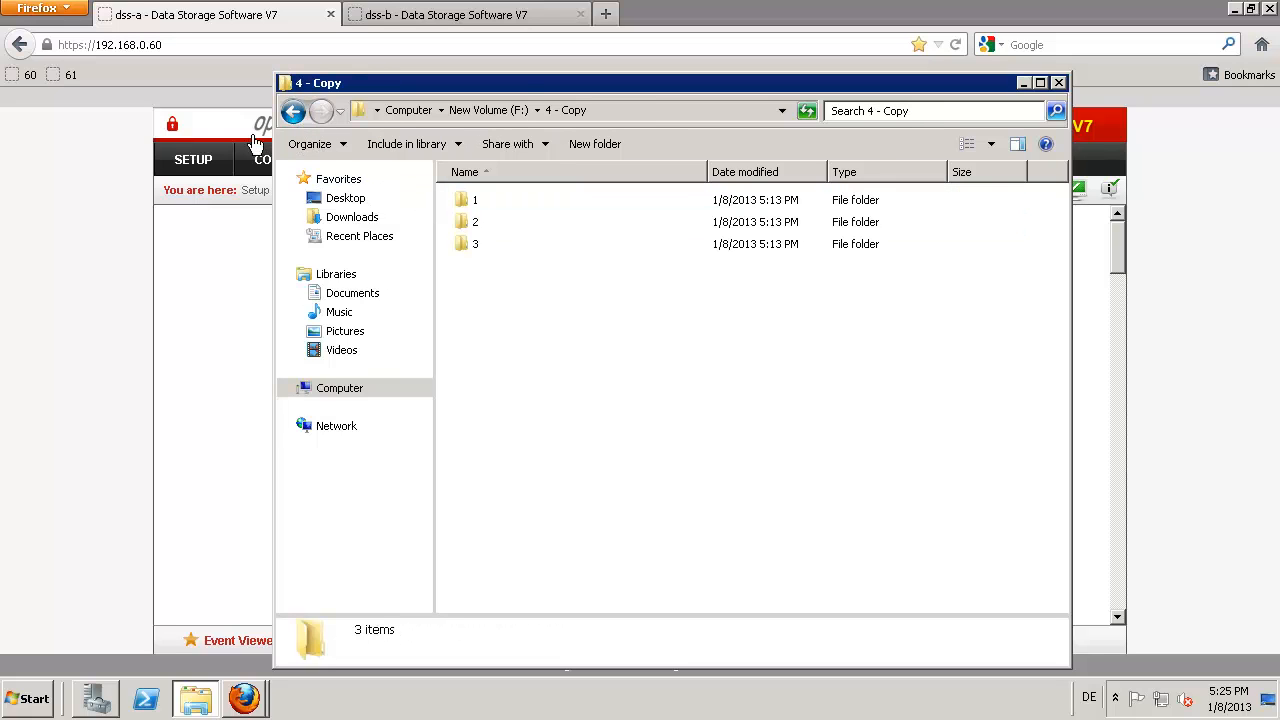
pyautogui.click(293, 111)
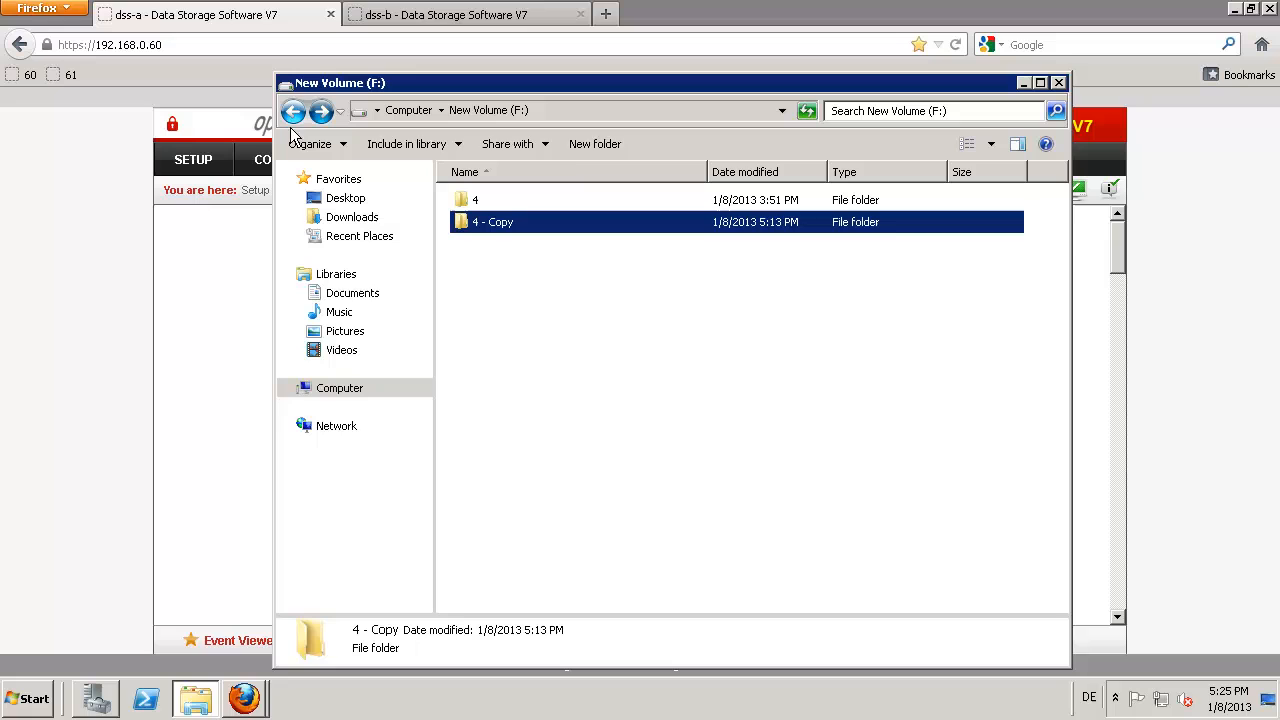
pyautogui.click(588, 415)
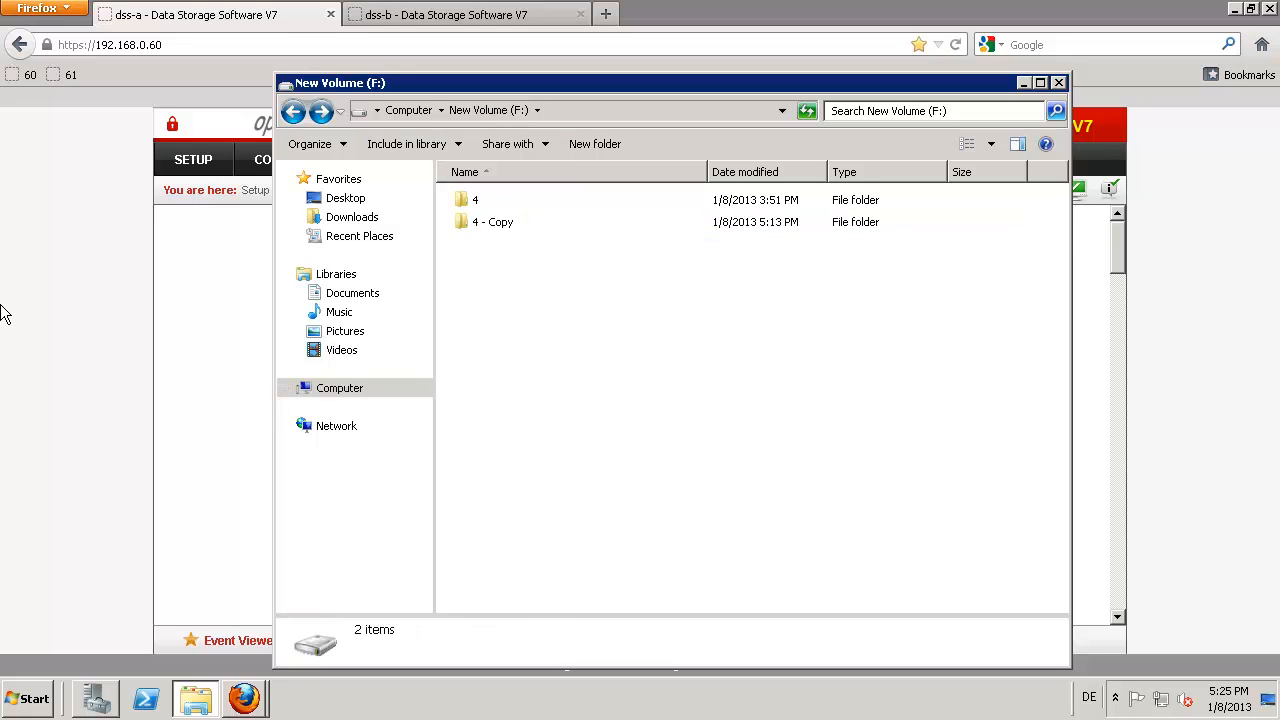
pyautogui.click(99, 373)
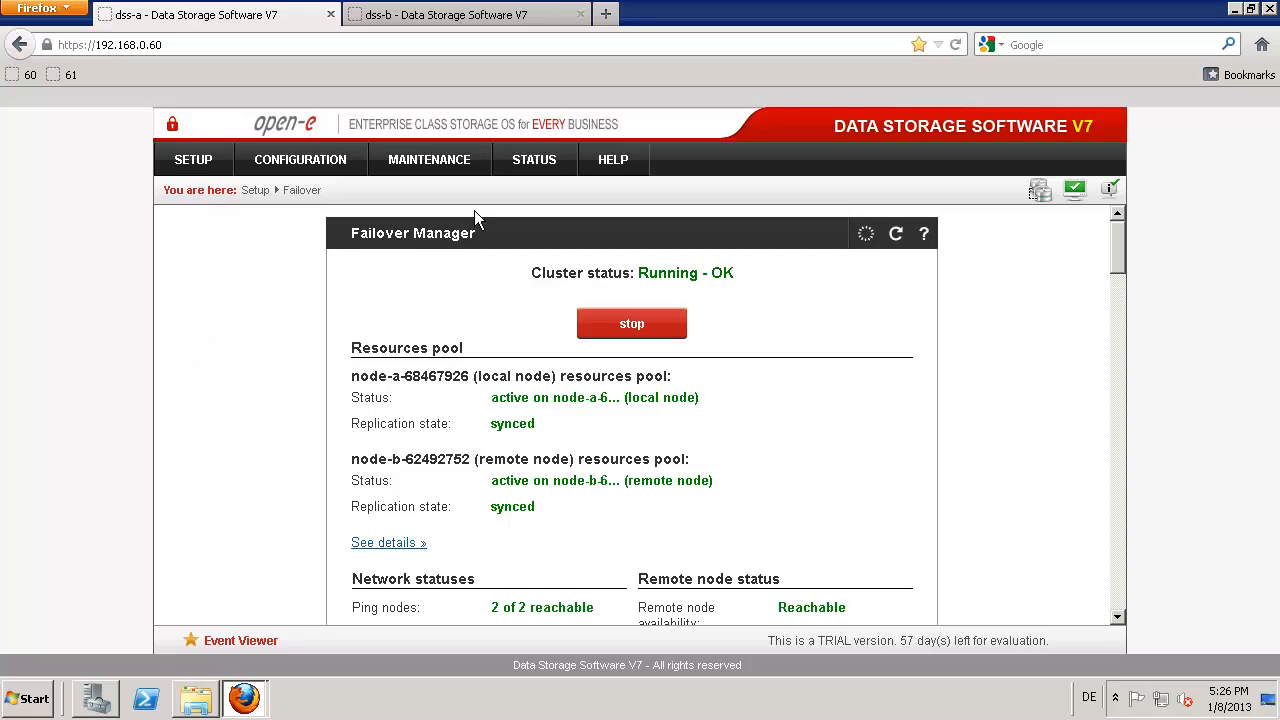
# Step: Upload the update file dss7.0up05_b6806.oe_i.iso from Downloads as a system software update on dss-a
pyautogui.click(435, 160)
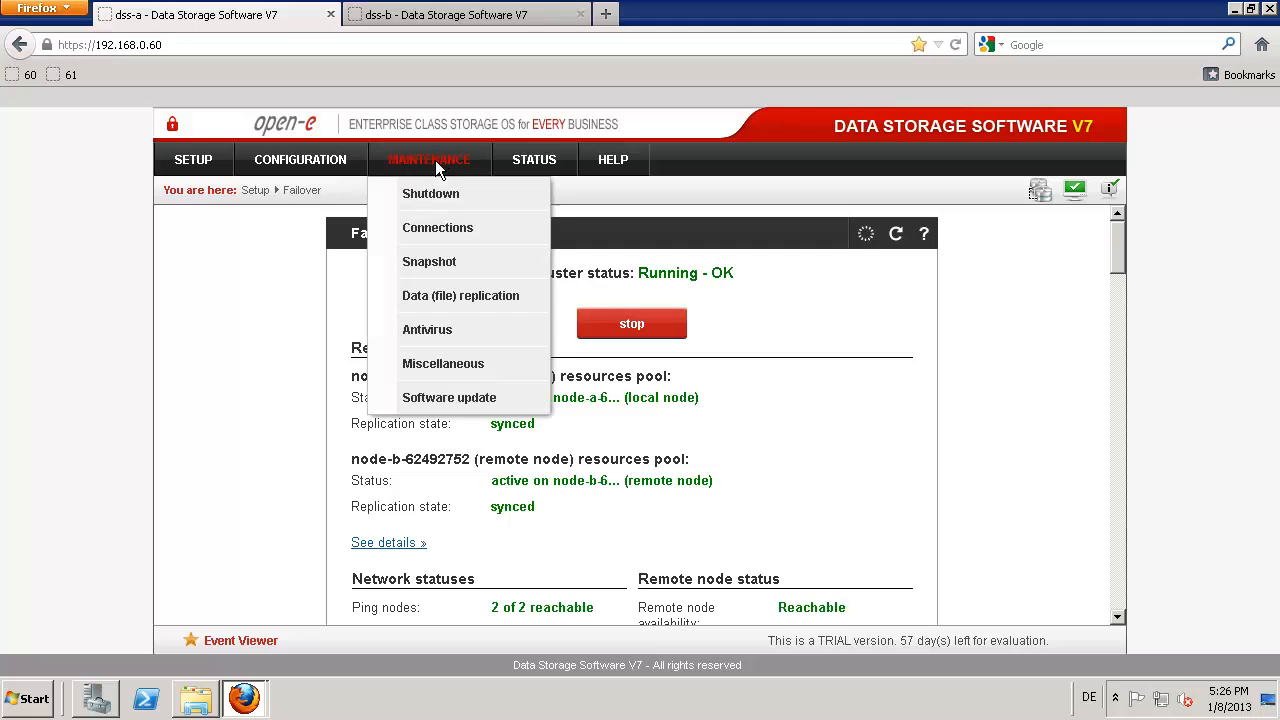
pyautogui.click(432, 398)
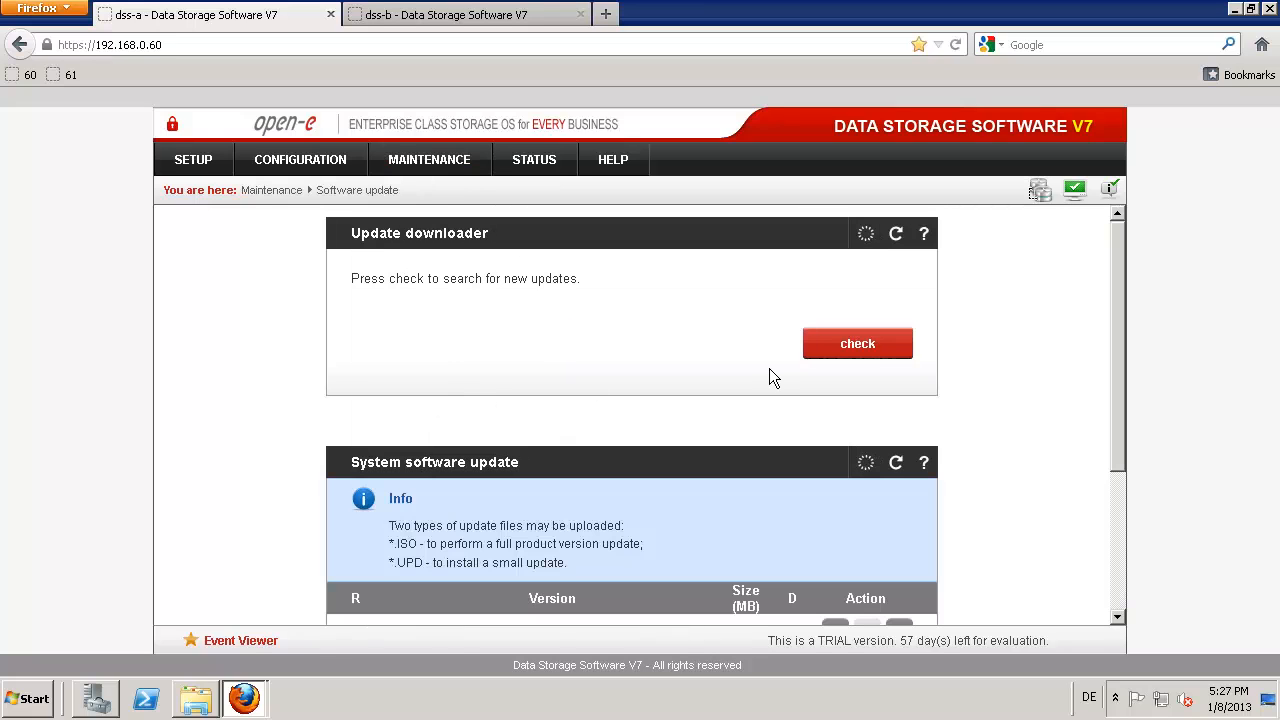
pyautogui.scroll(-3, 691, 450)
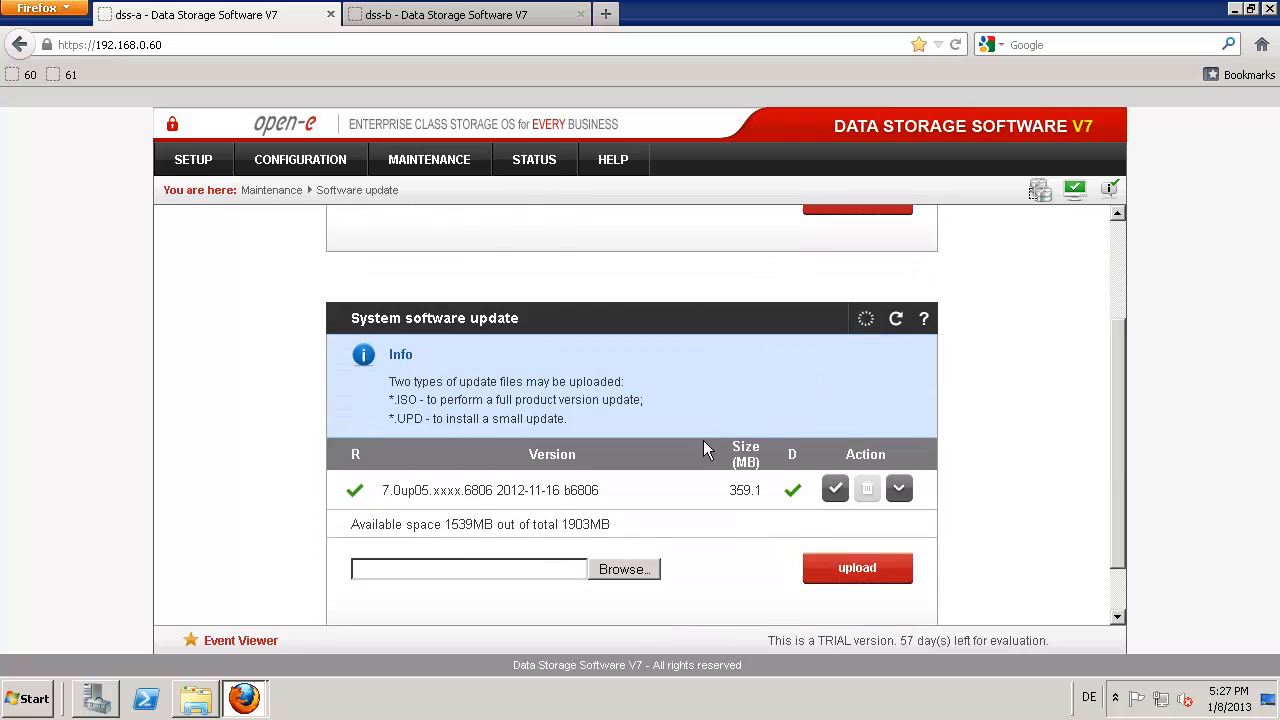
pyautogui.scroll(3, 758, 418)
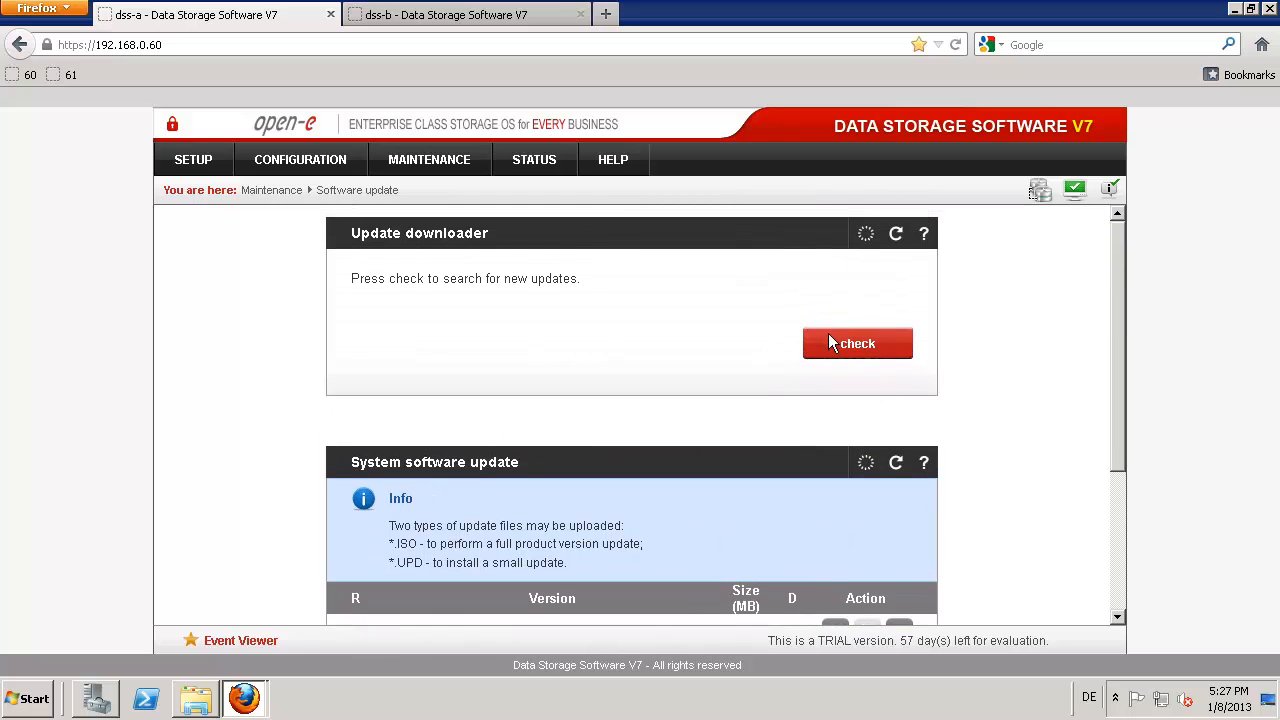
pyautogui.scroll(-4, 830, 343)
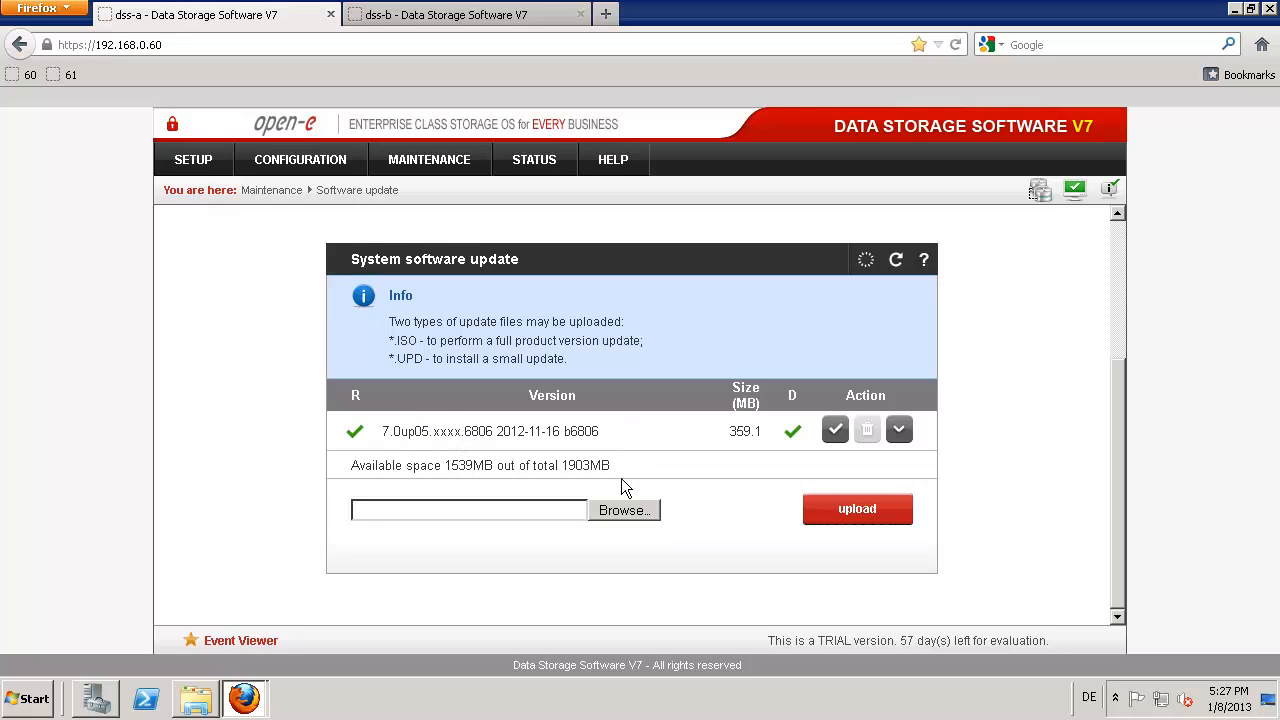
pyautogui.click(622, 512)
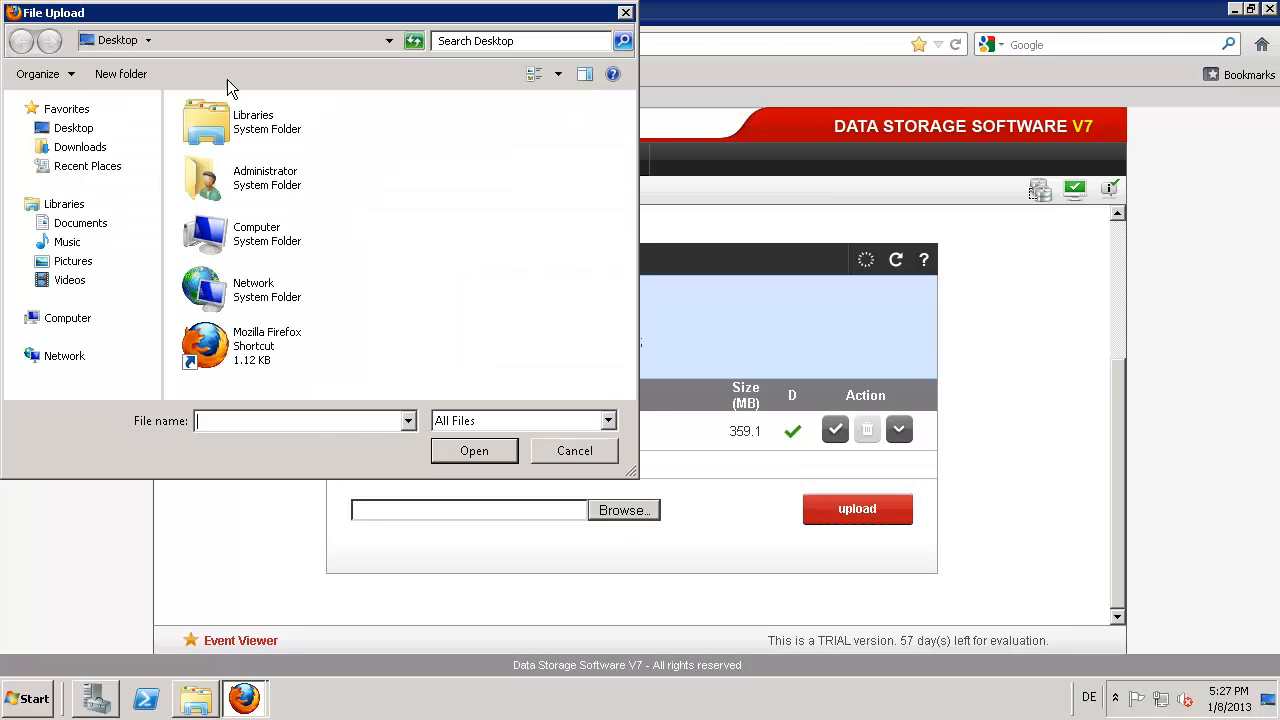
pyautogui.click(88, 148)
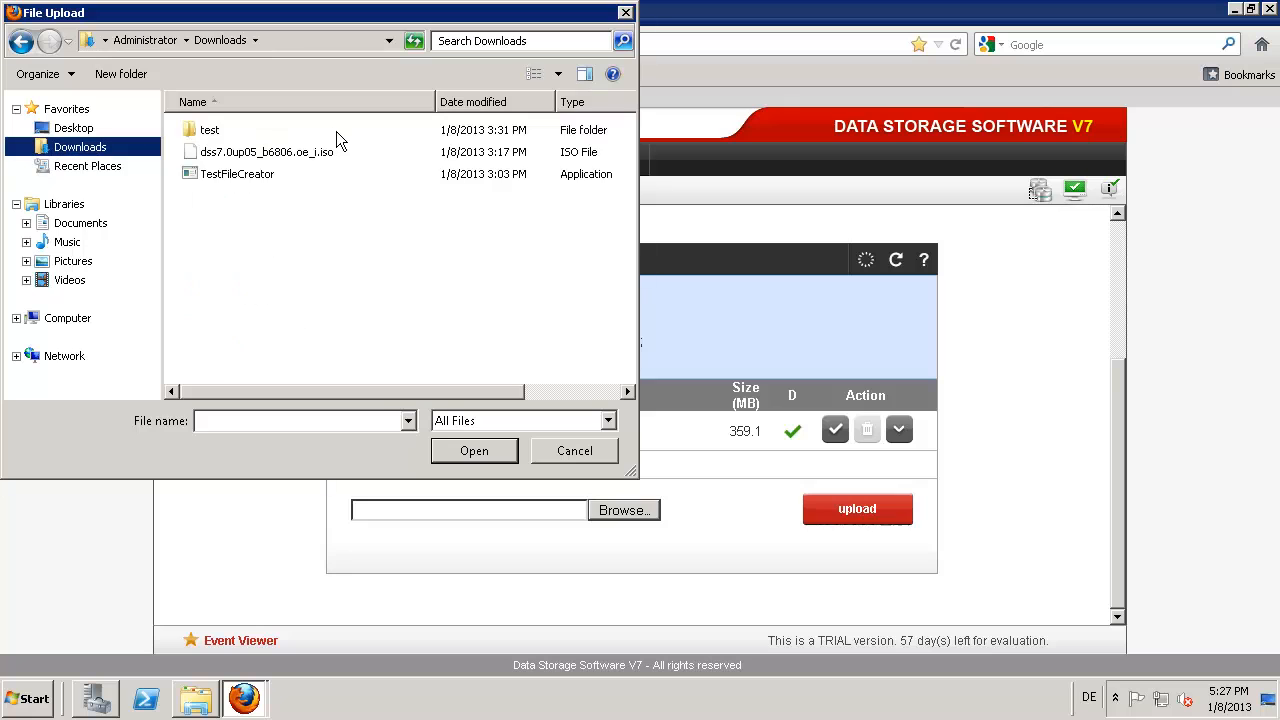
pyautogui.doubleClick(294, 154)
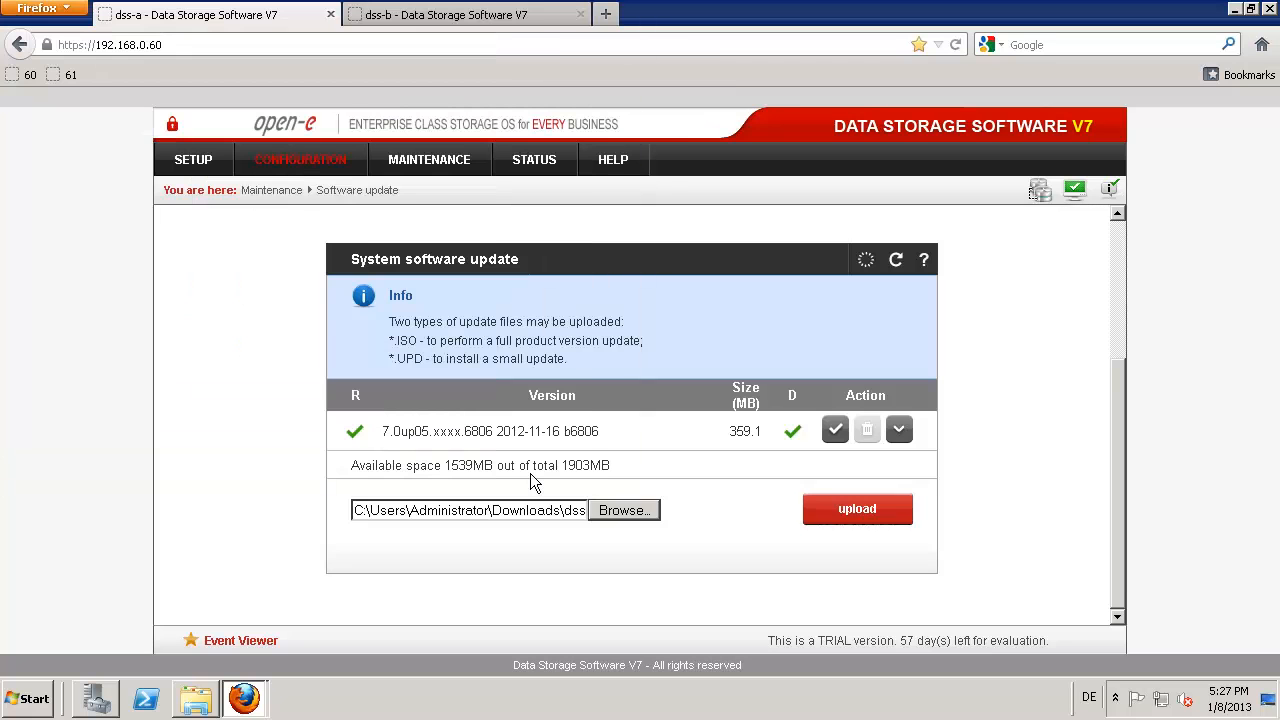
pyautogui.click(844, 512)
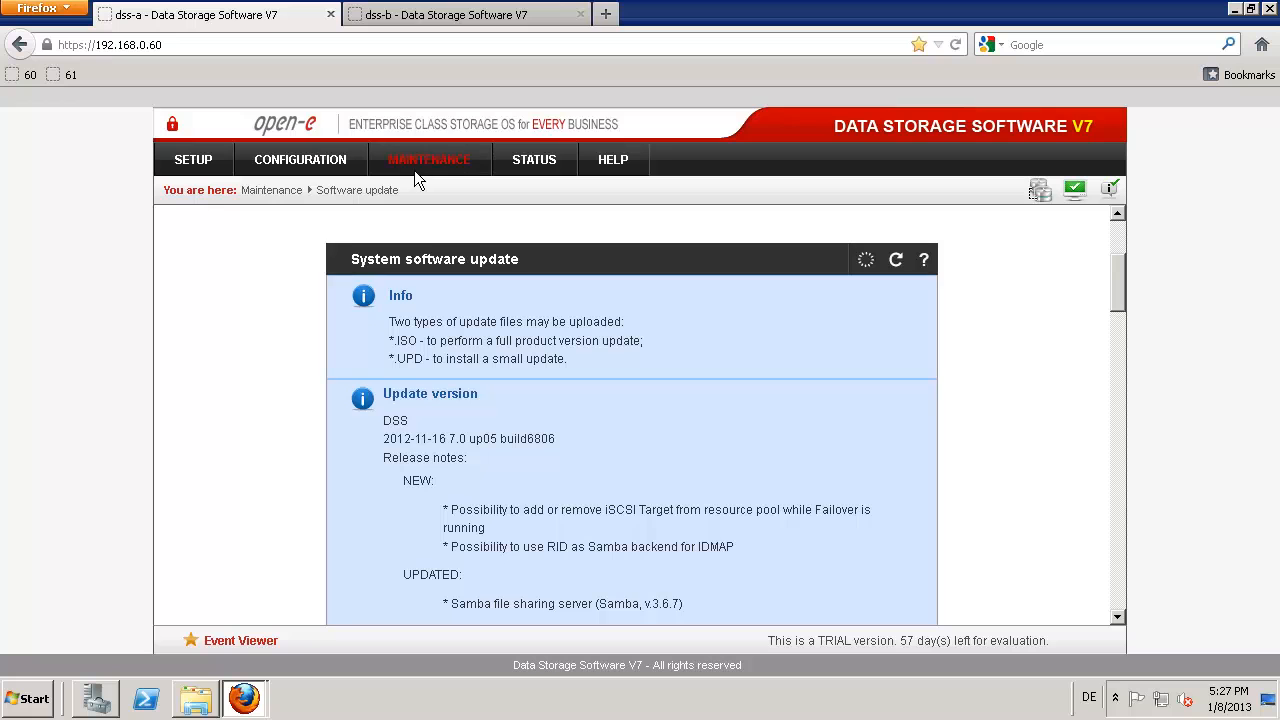
# Step: Read through the 7.0 up05 build6806 release notes and accept the update on dss-a
pyautogui.scroll(-2, 986, 517)
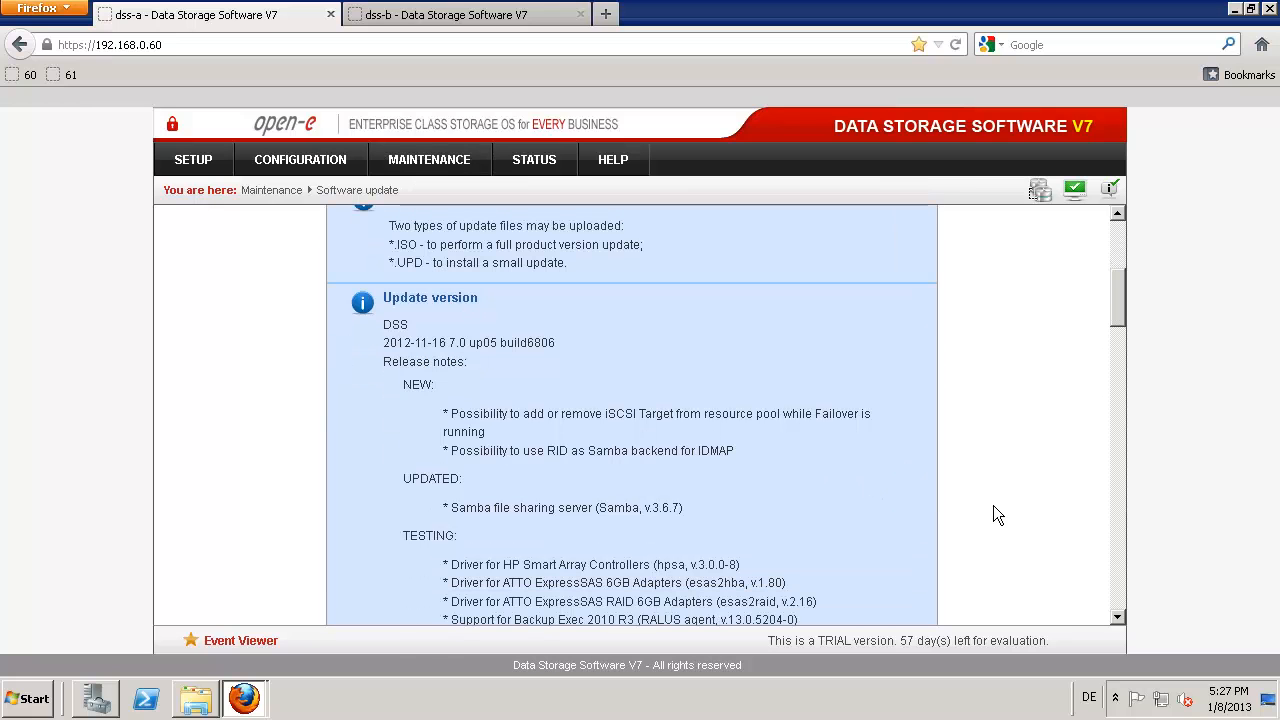
pyautogui.scroll(-6, 914, 514)
pyautogui.scroll(-15, 1069, 561)
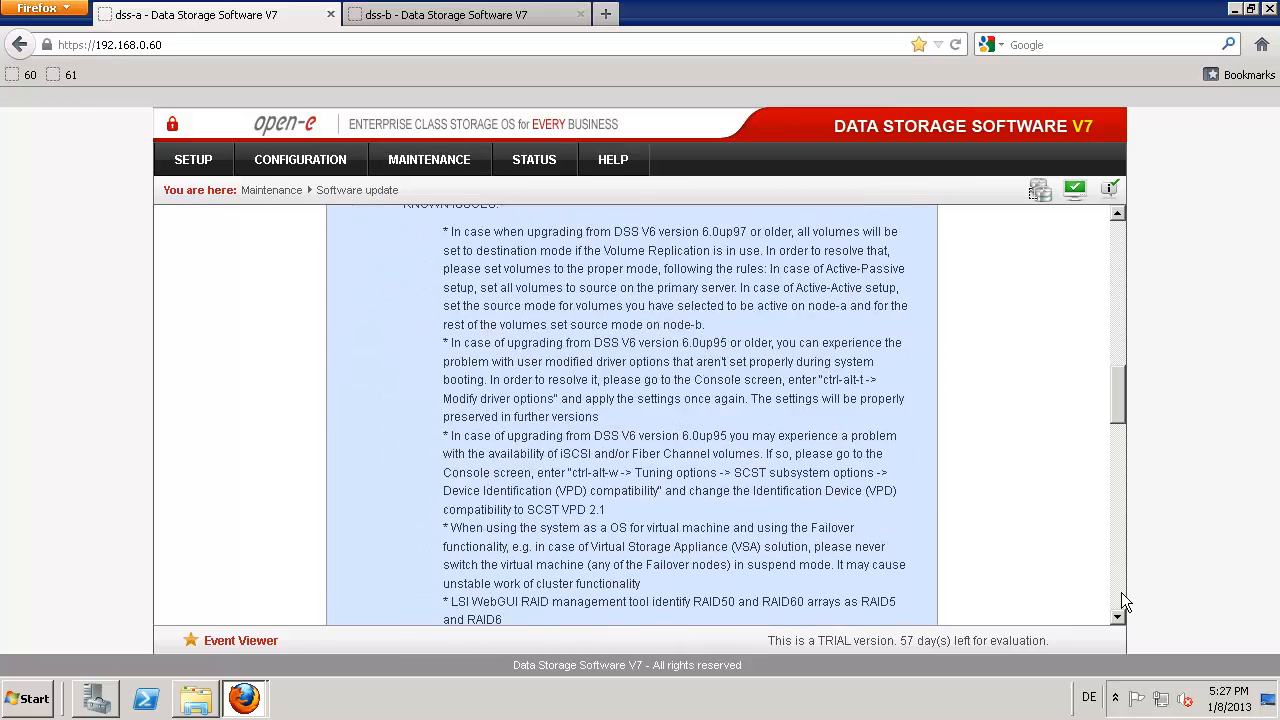
pyautogui.scroll(-5, 1121, 601)
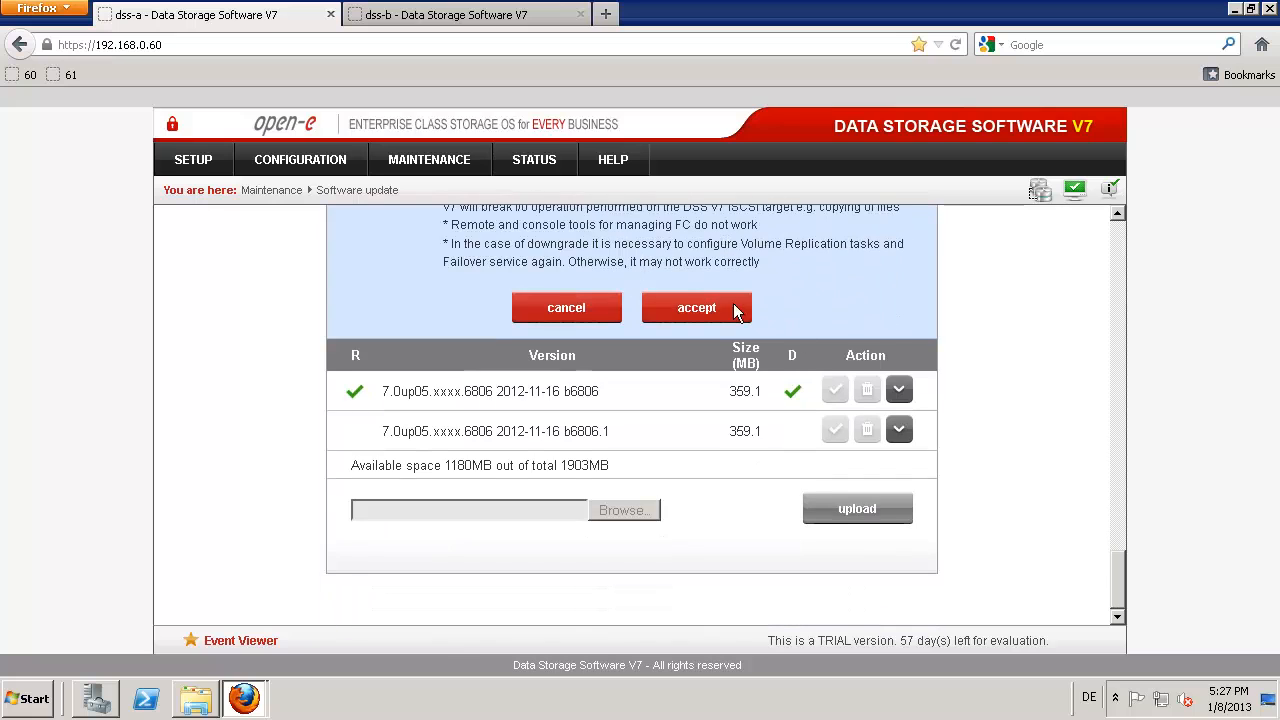
pyautogui.click(680, 308)
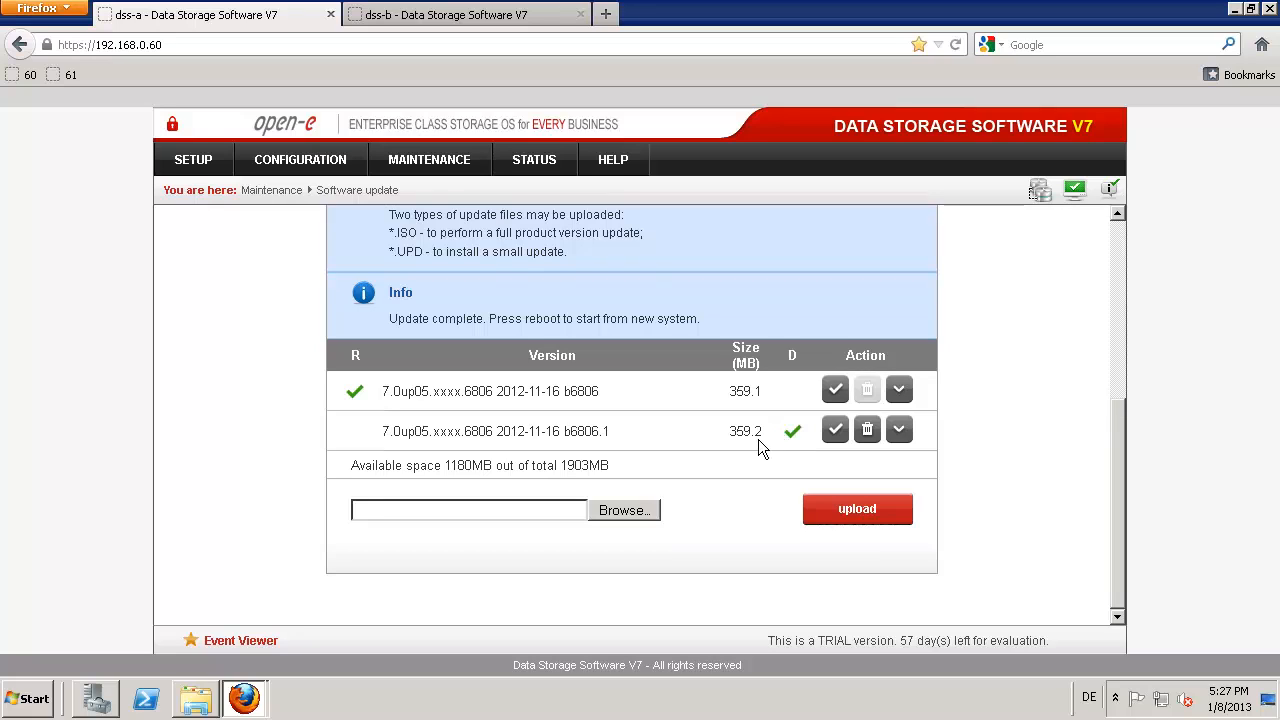
# Step: Restart the dss-a system and confirm the restart
pyautogui.click(1116, 229)
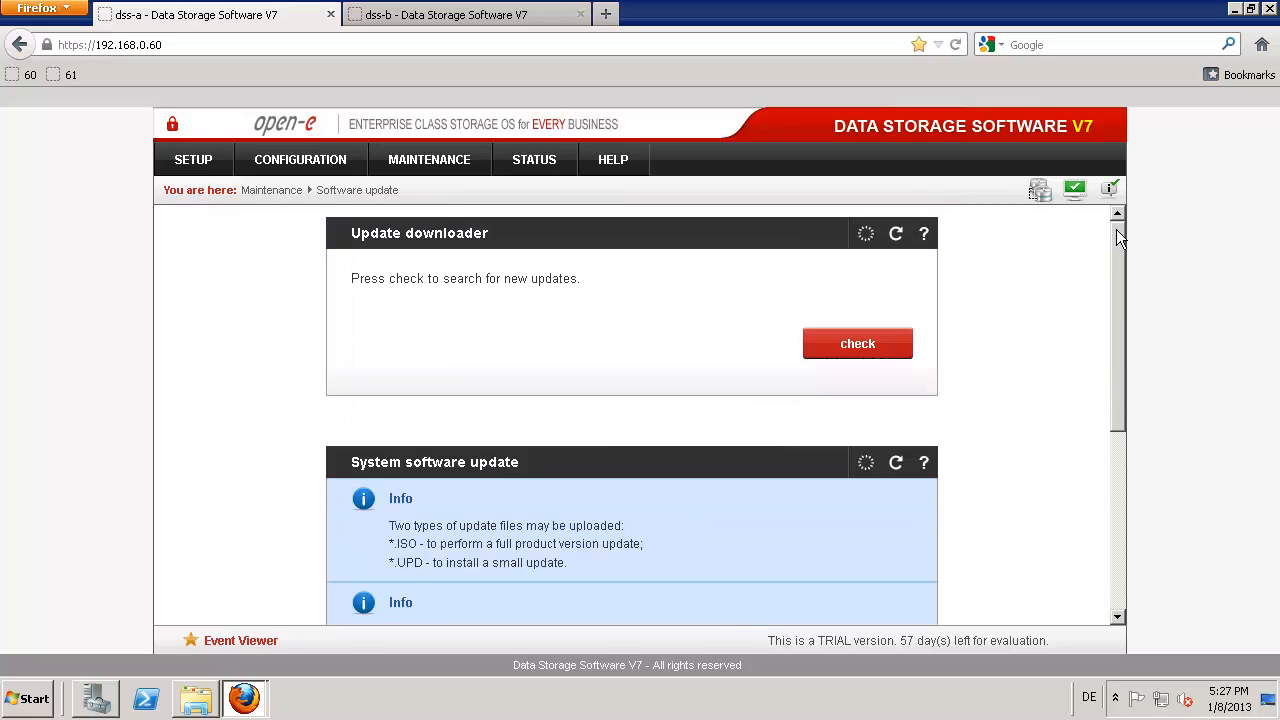
pyautogui.moveTo(441, 162)
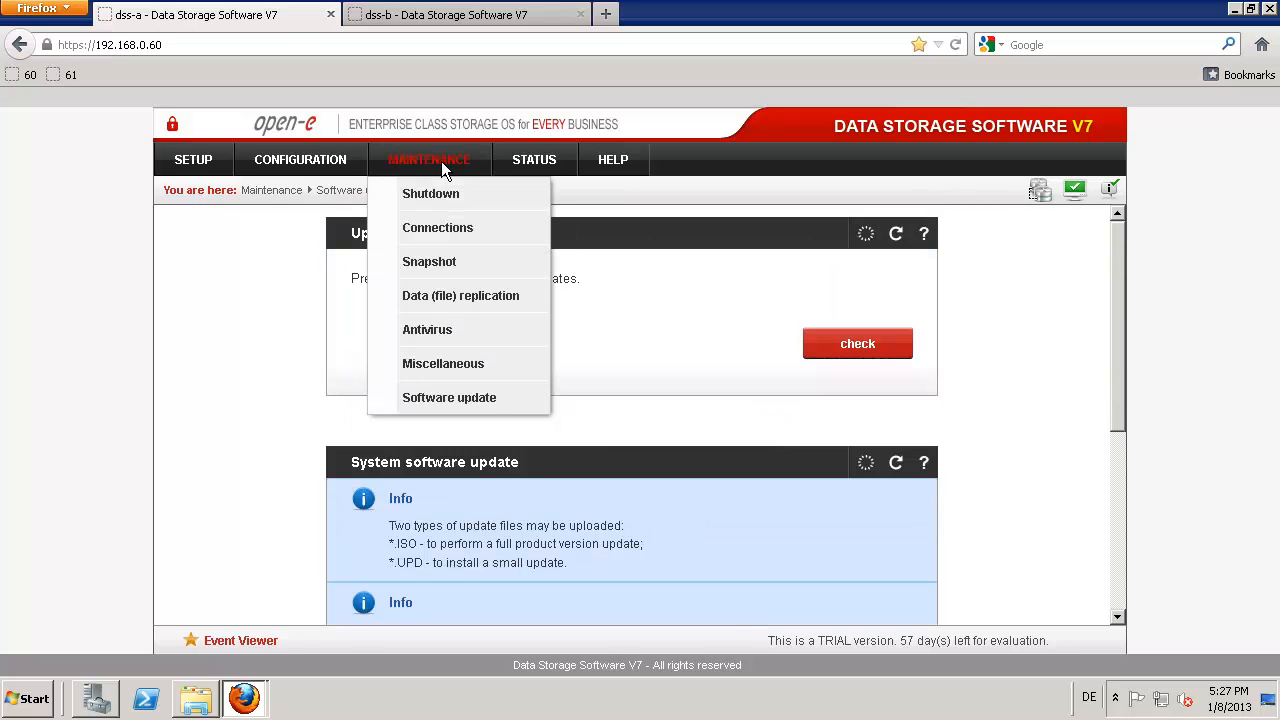
pyautogui.click(442, 194)
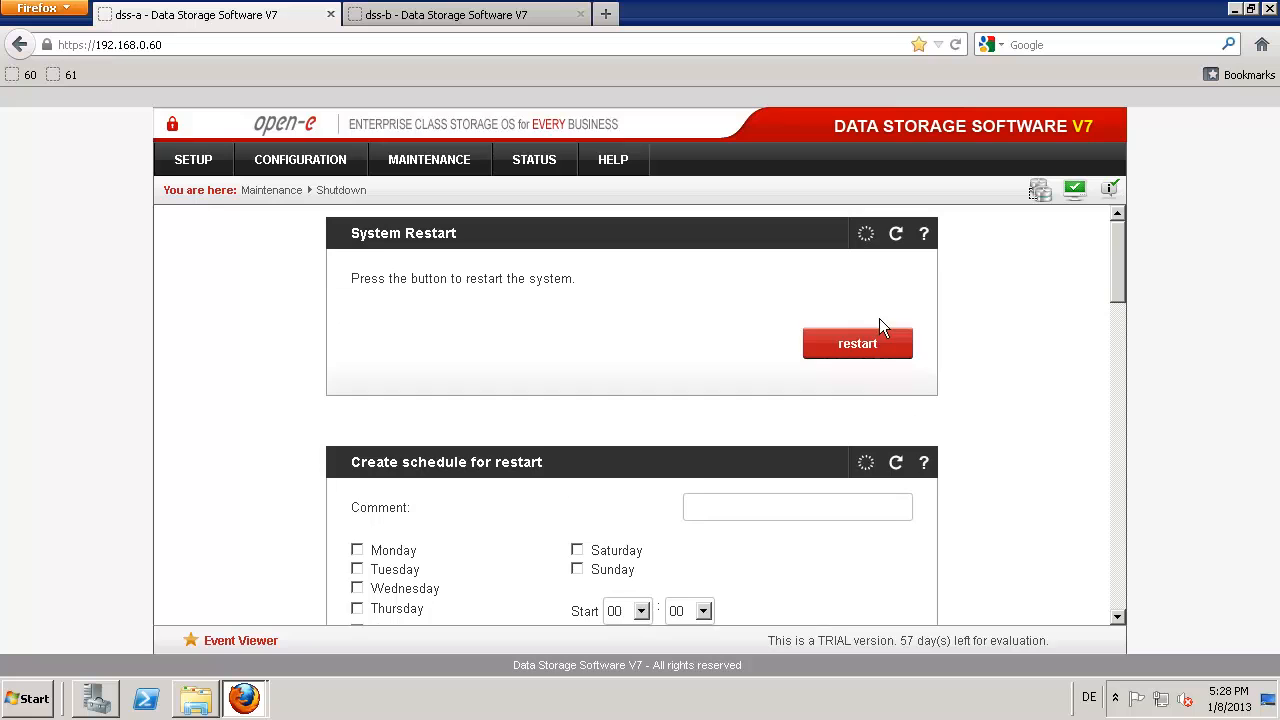
pyautogui.click(861, 350)
pyautogui.click(662, 393)
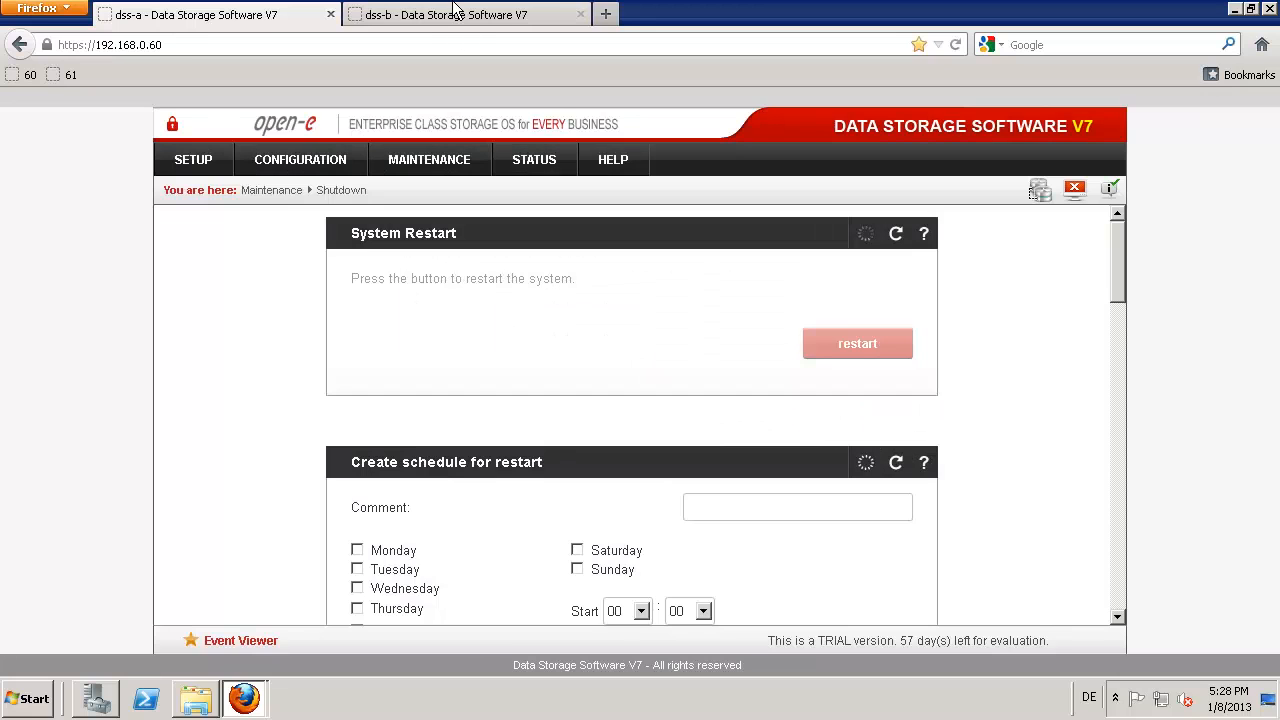
# Step: Examine the cluster status in the Failover Manager on dss-b and dismiss the system events notice
pyautogui.click(450, 14)
pyautogui.moveTo(193, 160)
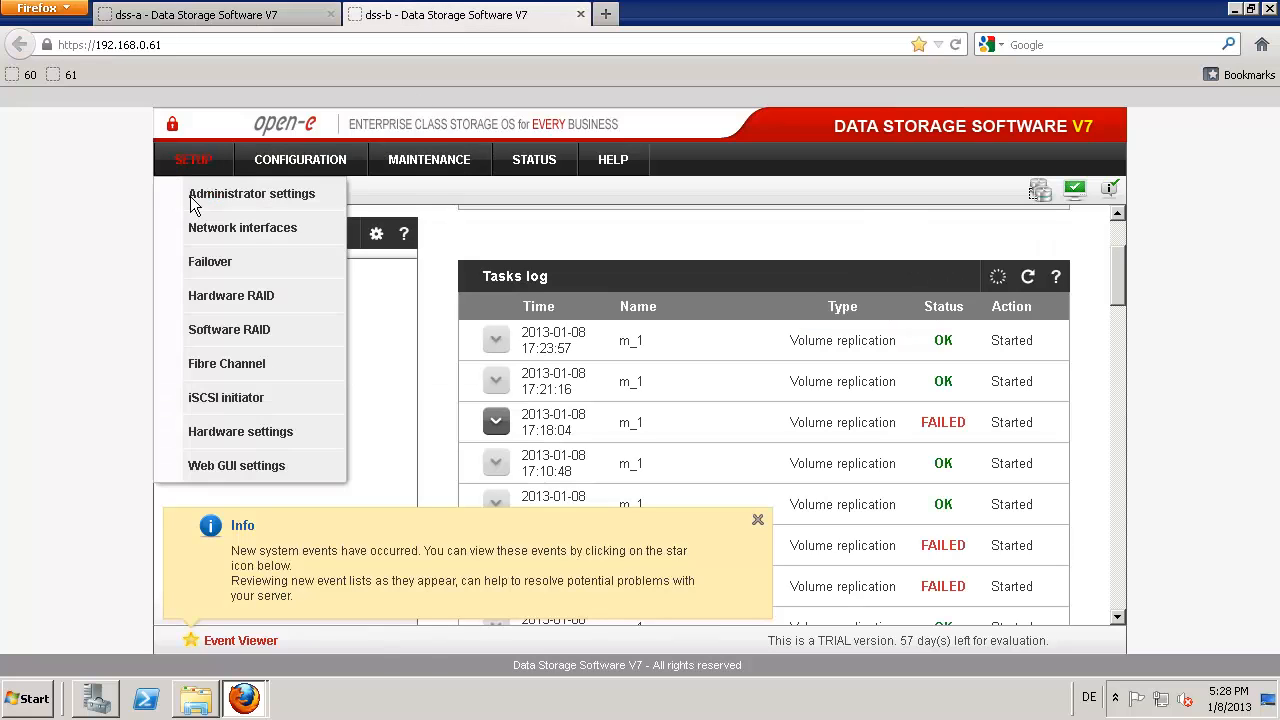
pyautogui.click(205, 265)
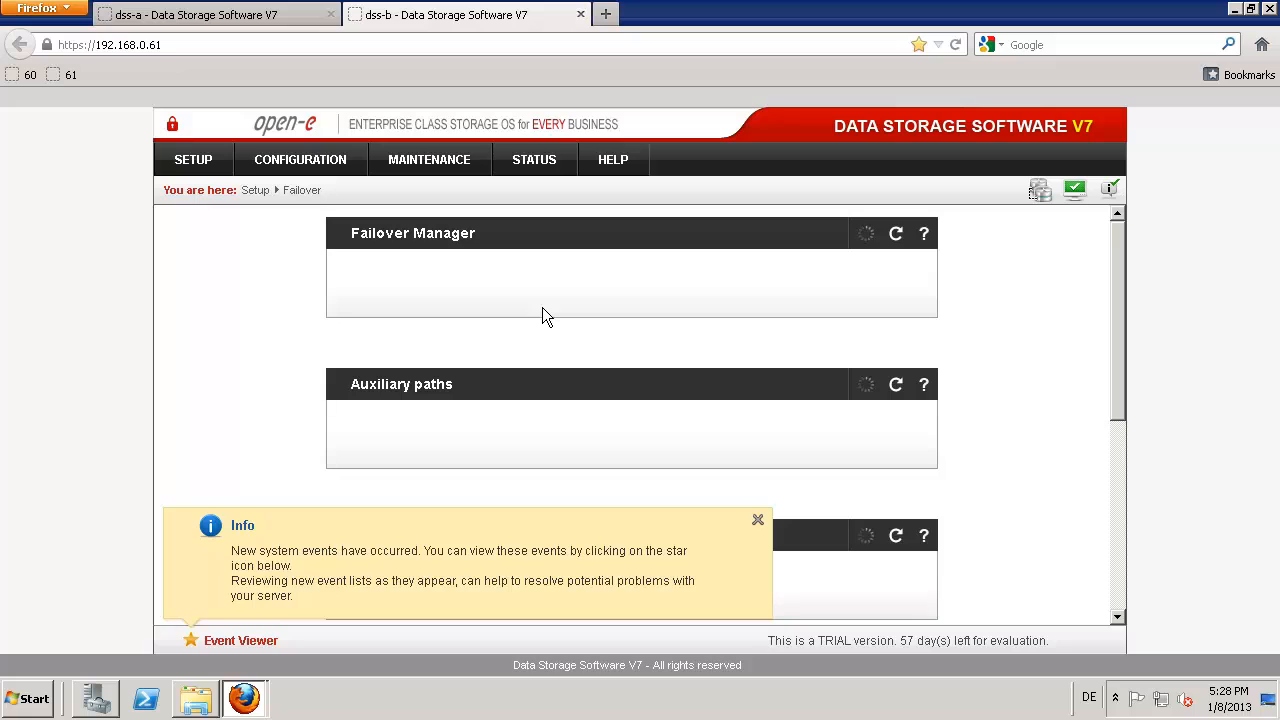
pyautogui.click(758, 522)
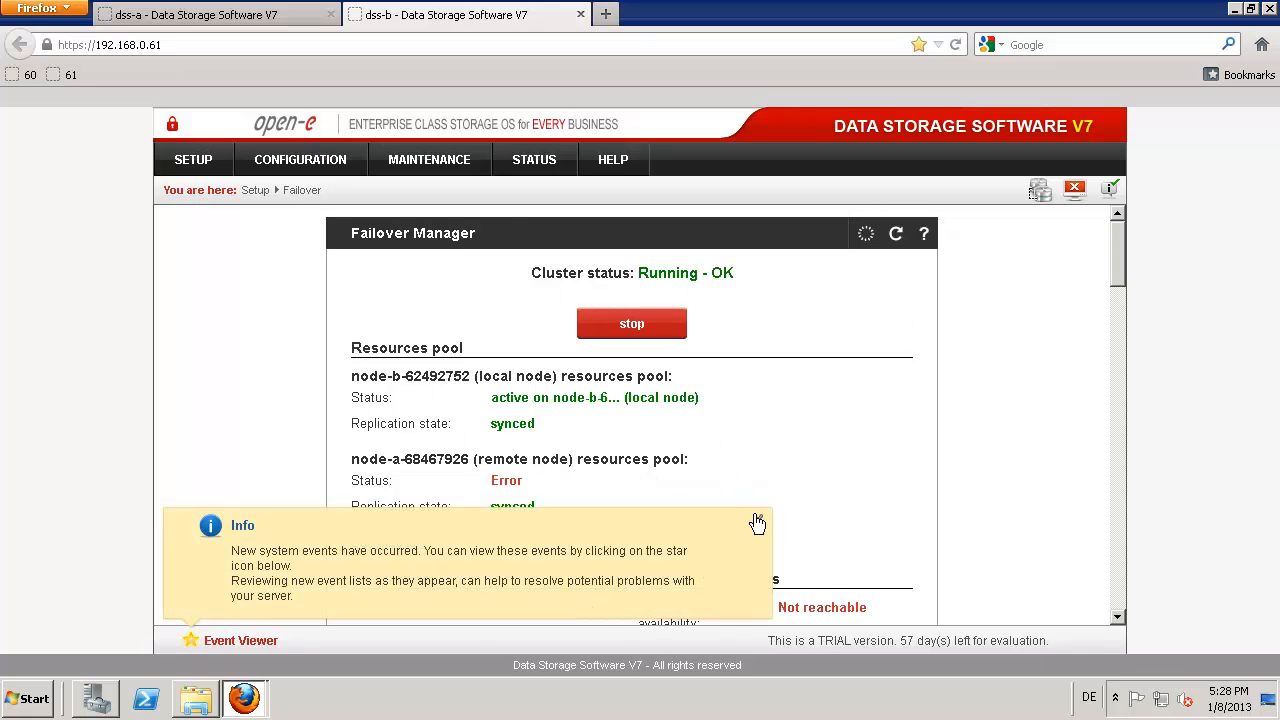
pyautogui.click(757, 519)
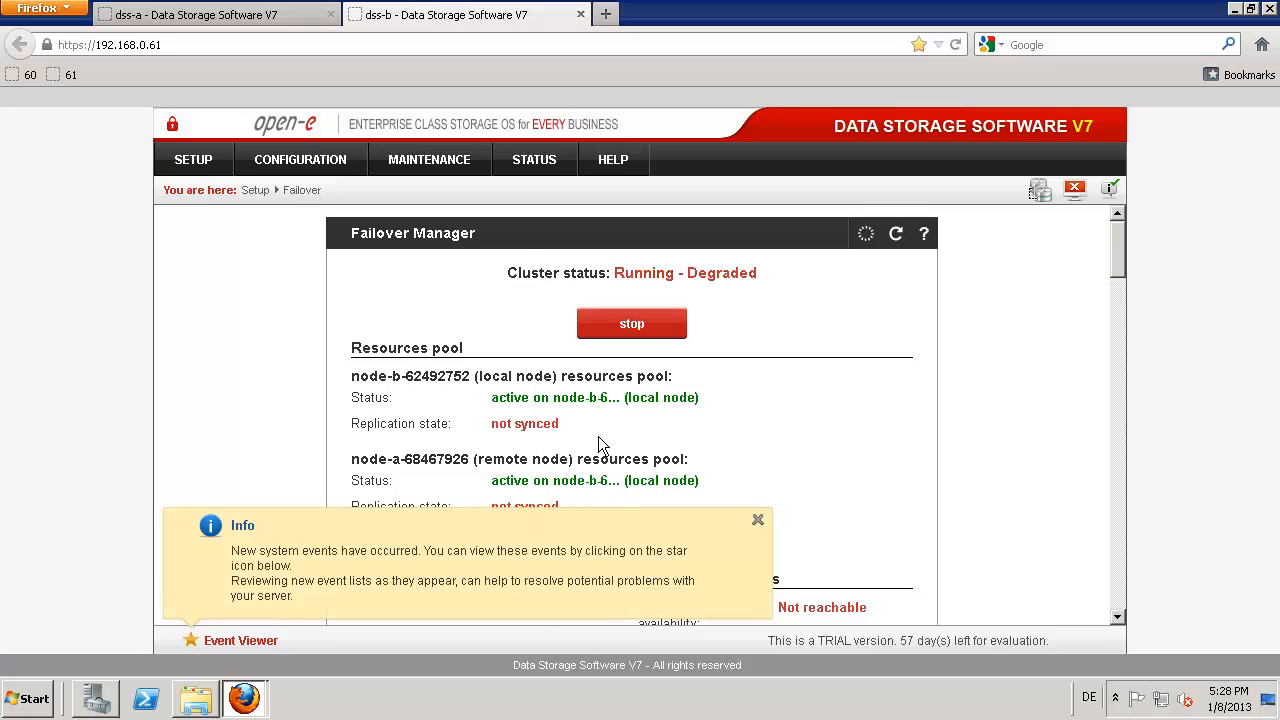
pyautogui.click(758, 522)
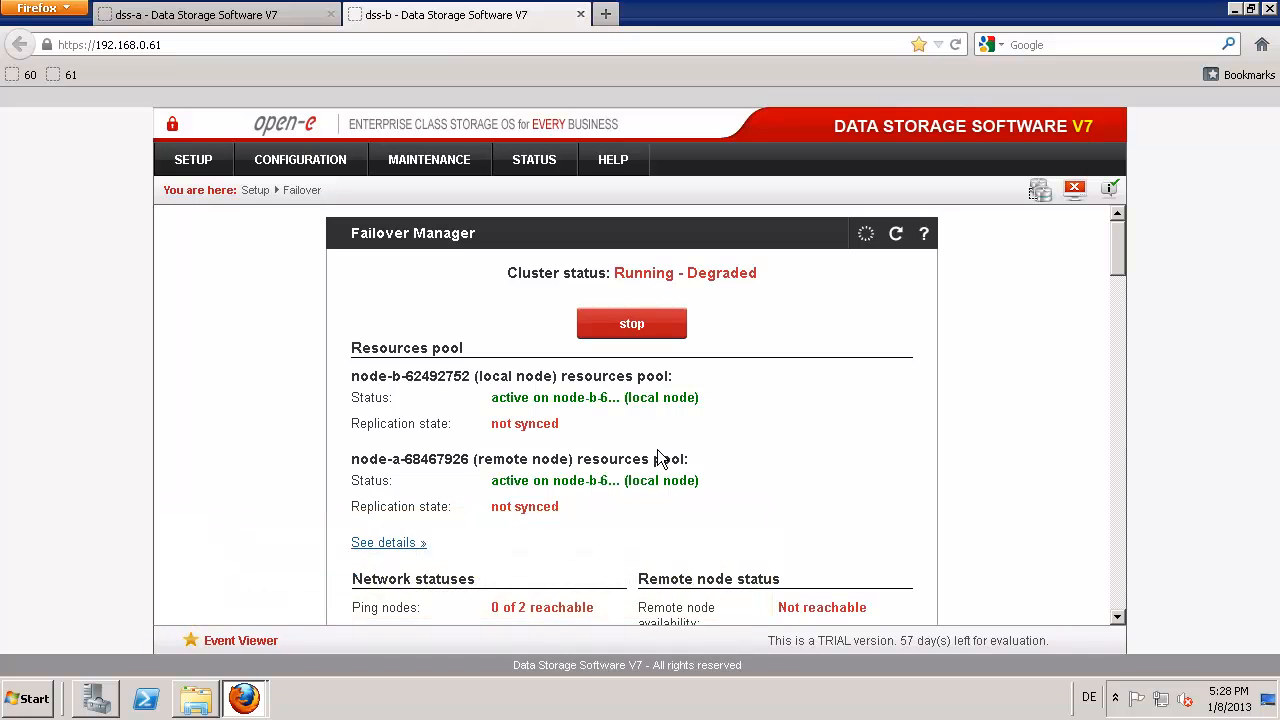
# Step: Switch to Windows Explorer, check that volumes E:, F: and G: open with their folders, and return to Firefox
pyautogui.click(197, 700)
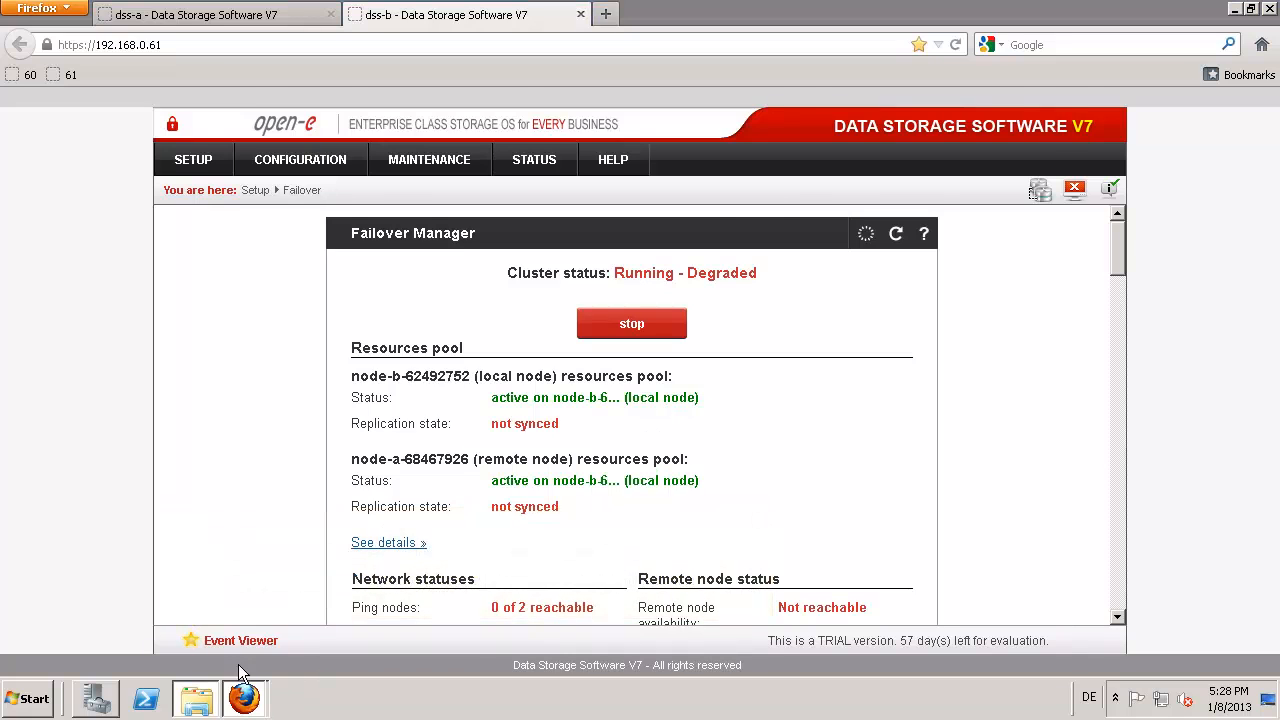
pyautogui.click(300, 114)
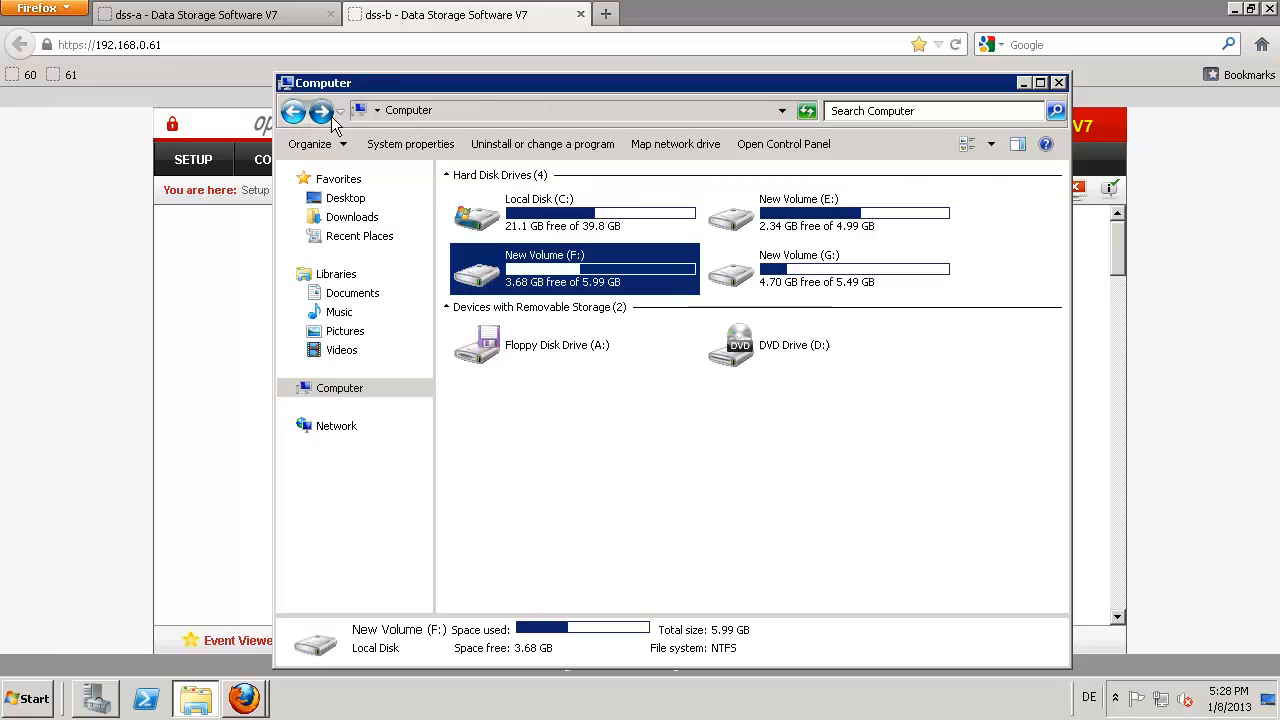
pyautogui.doubleClick(780, 230)
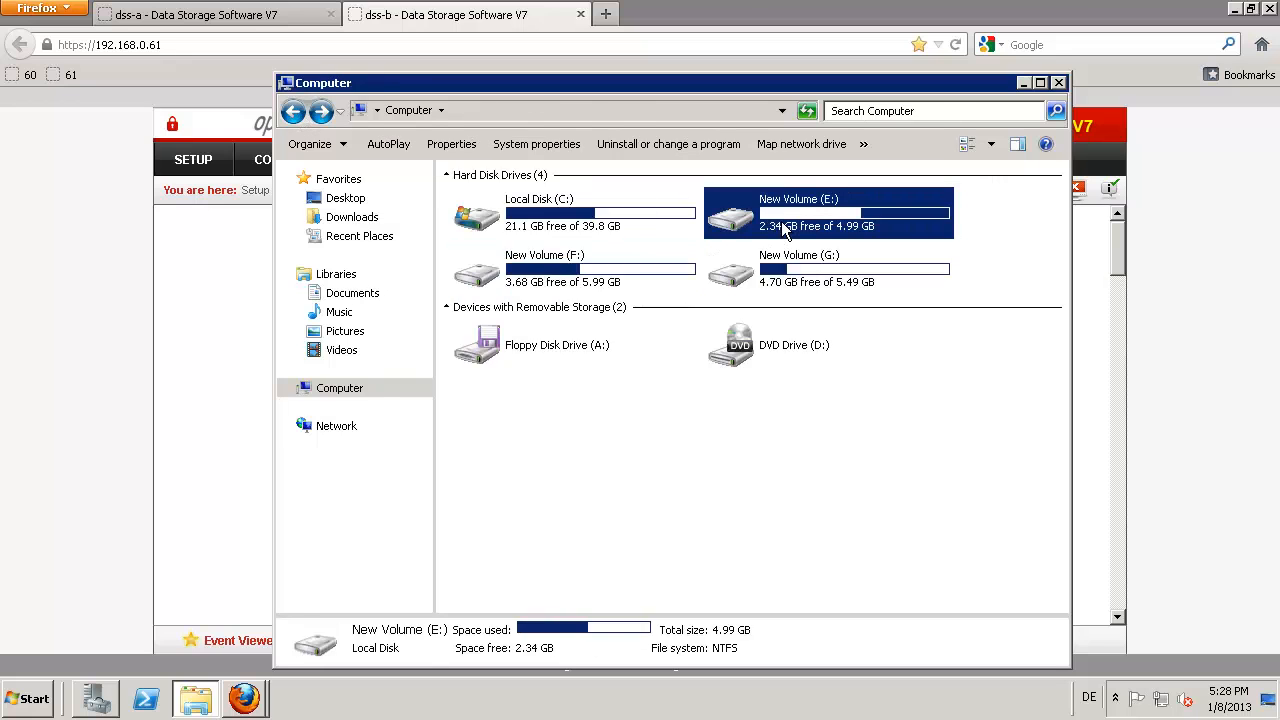
pyautogui.click(300, 111)
pyautogui.doubleClick(449, 243)
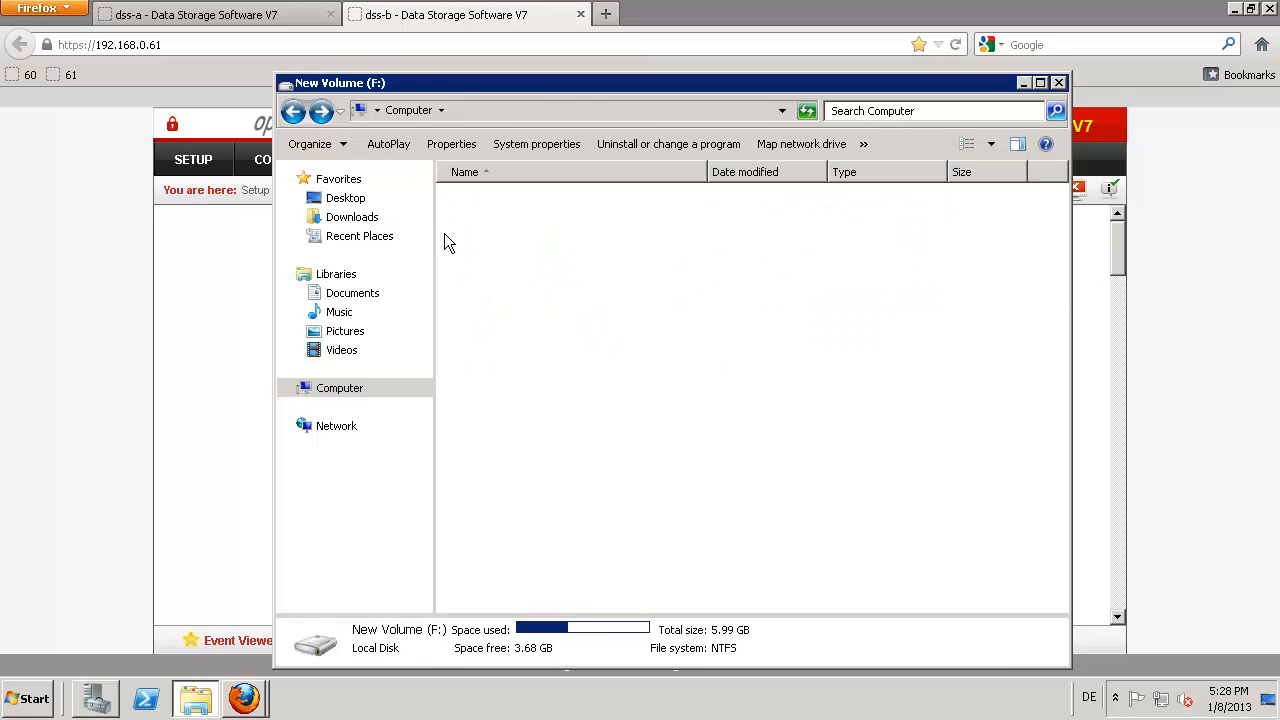
pyautogui.click(297, 111)
pyautogui.click(790, 283)
pyautogui.doubleClick(790, 283)
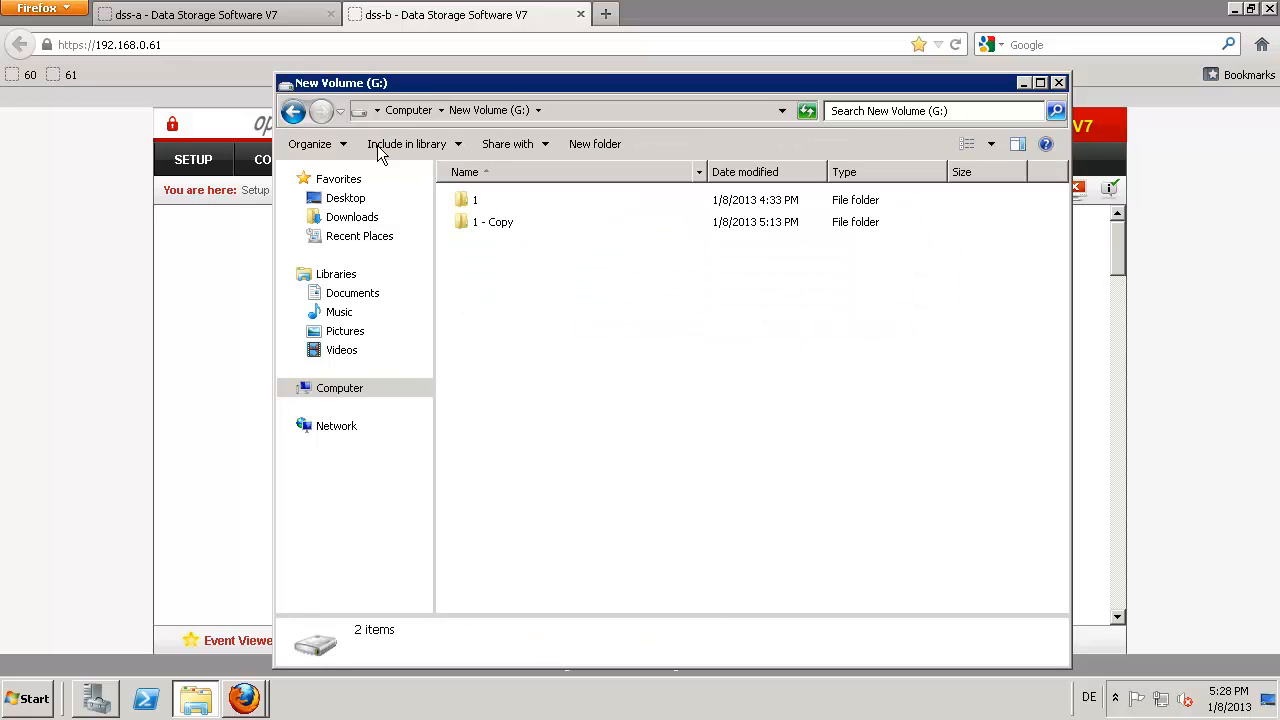
pyautogui.click(293, 111)
pyautogui.click(33, 160)
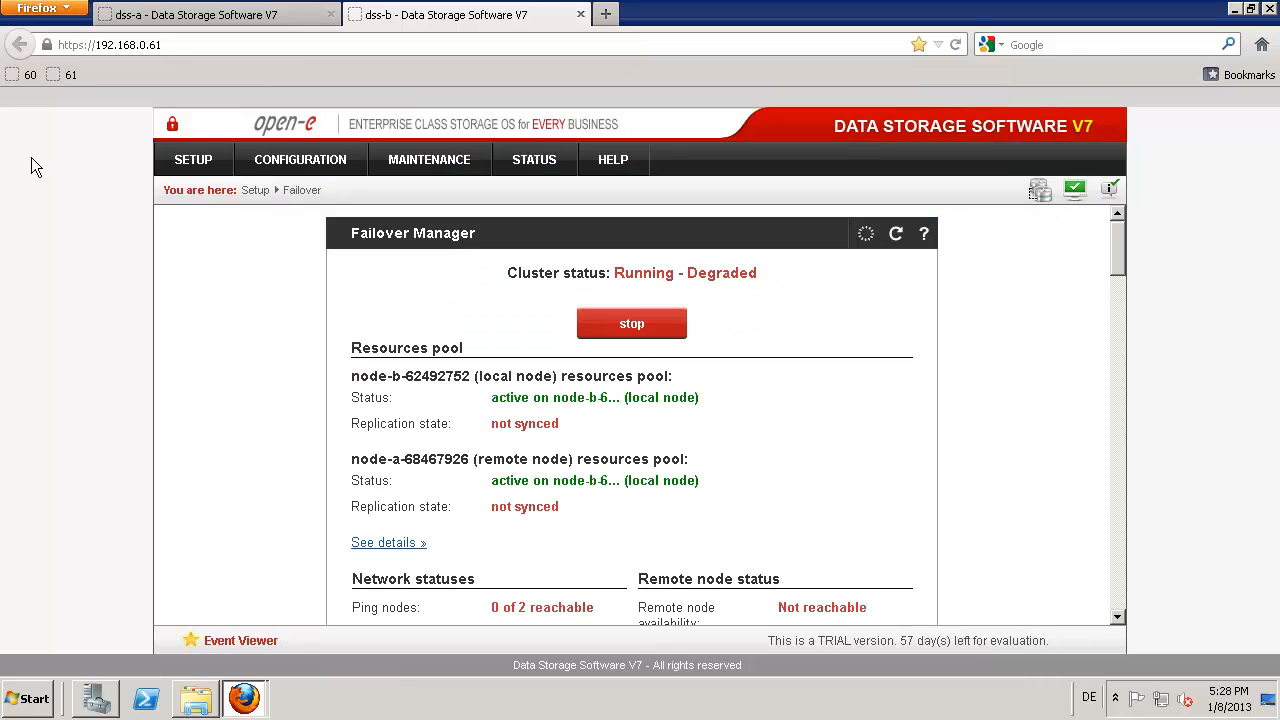
# Step: Check the dss-a page, return to dss-b and open its software update page at the installed versions
pyautogui.click(195, 18)
pyautogui.click(436, 18)
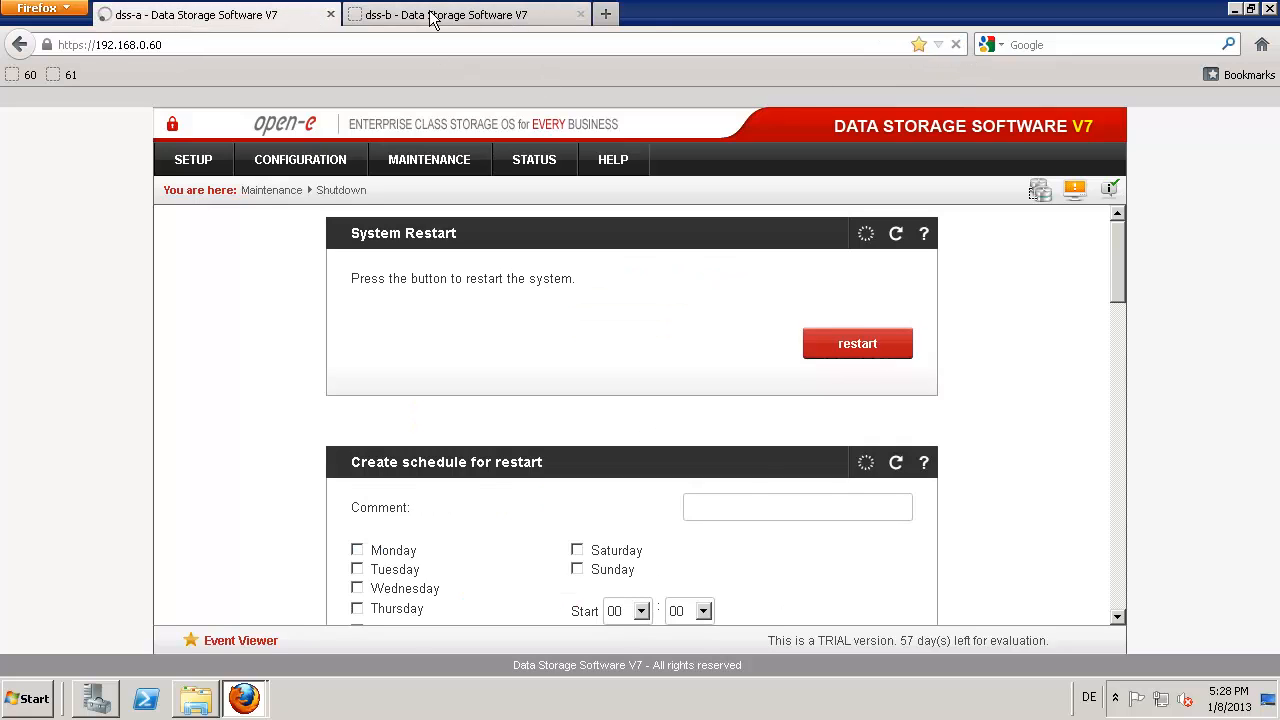
pyautogui.click(426, 168)
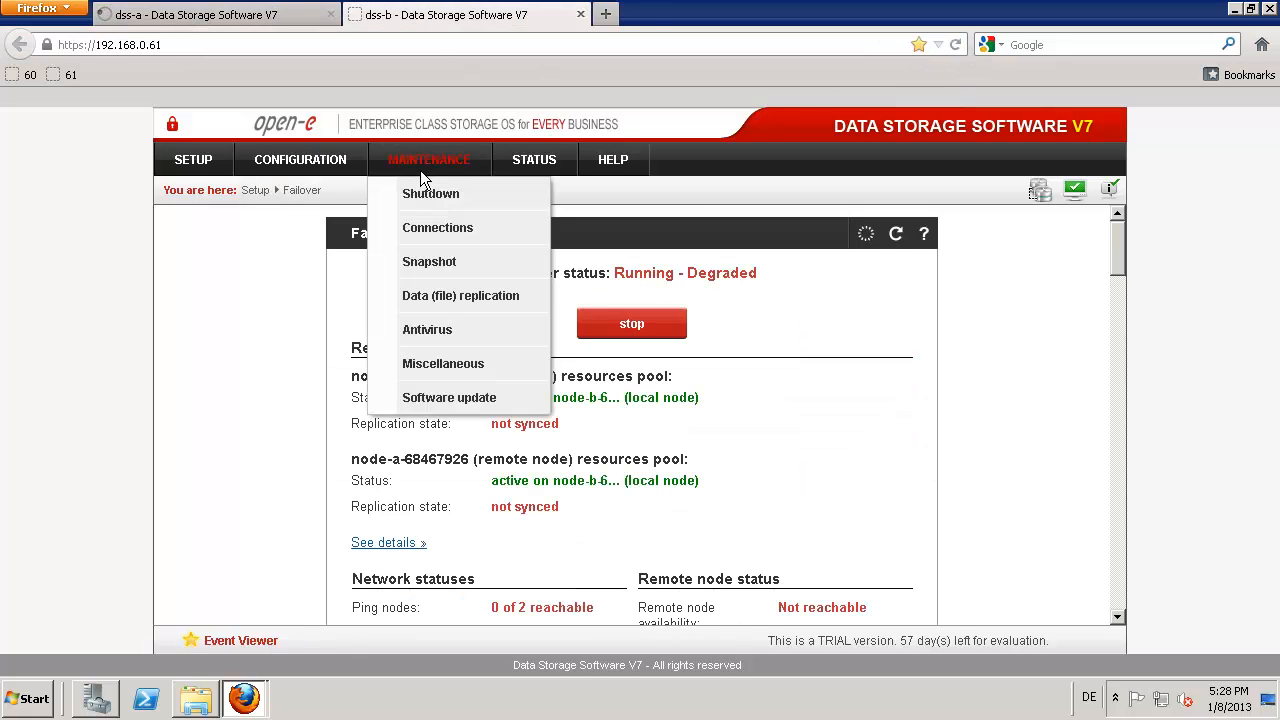
pyautogui.click(424, 398)
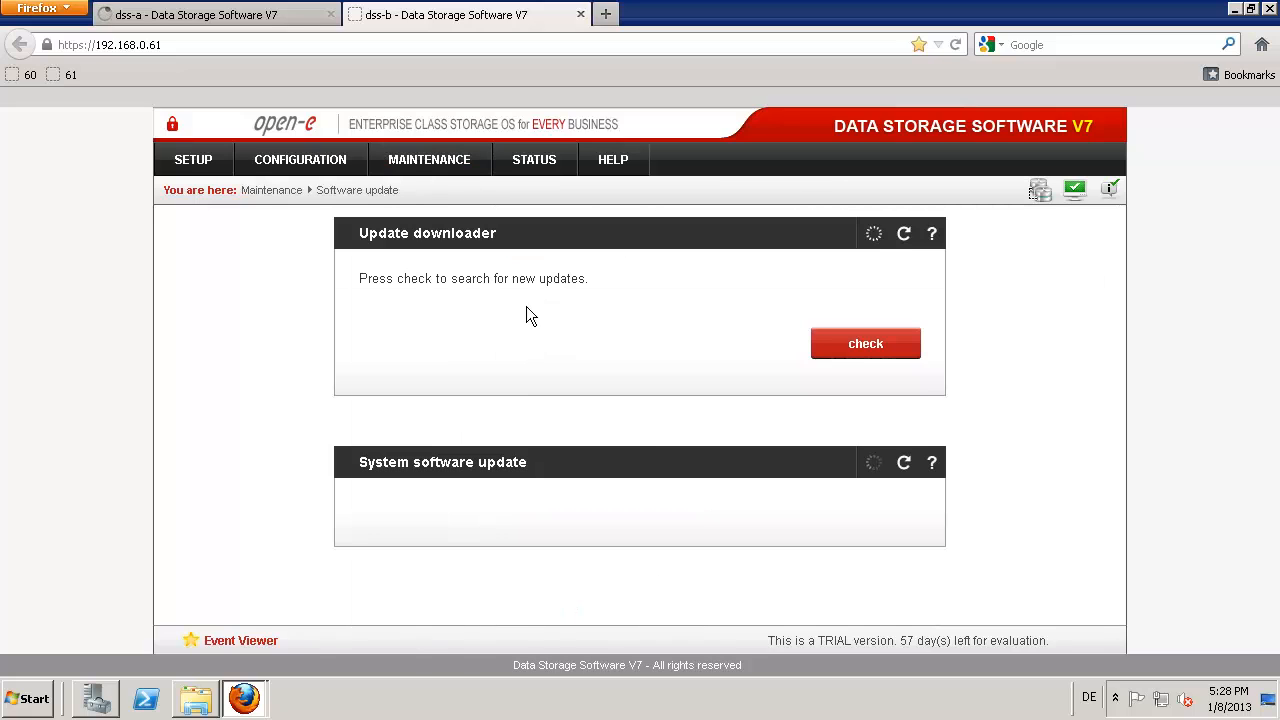
pyautogui.scroll(-4, 631, 434)
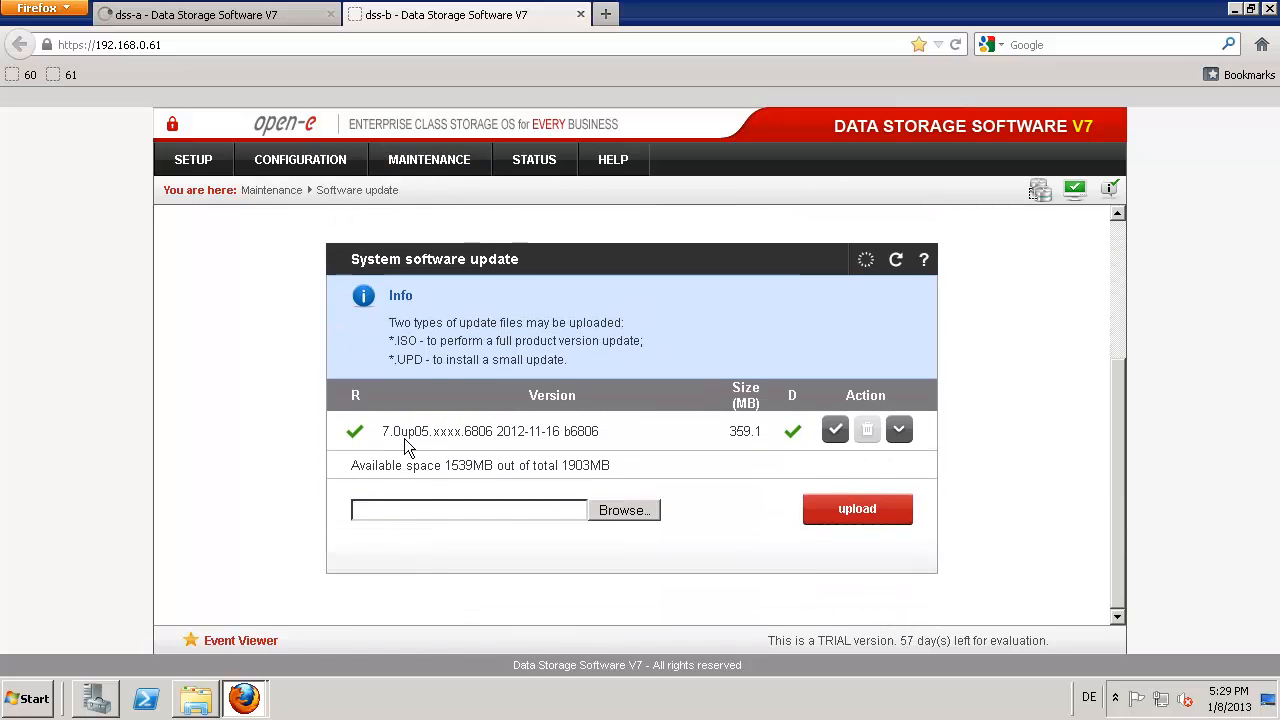
# Step: Upload the dss update file from the Downloads folder to dss-b and accept the 7.0 up05 build6806 update
pyautogui.click(620, 512)
pyautogui.click(88, 148)
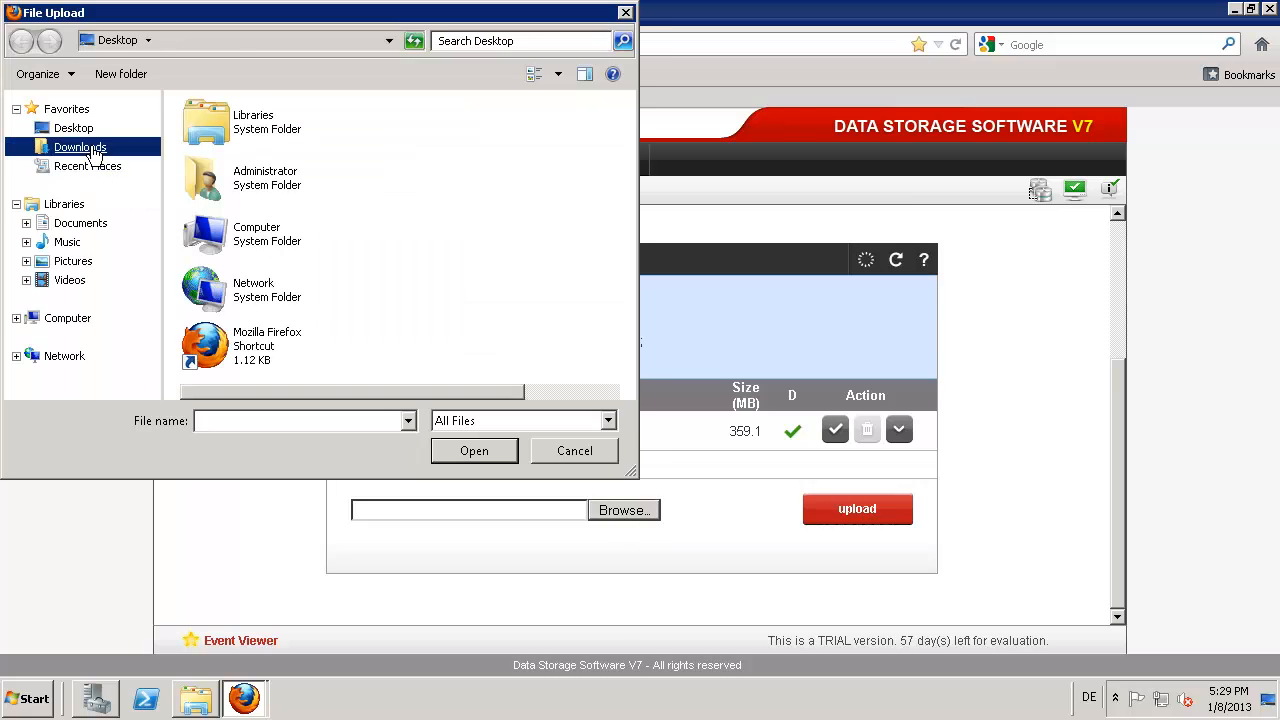
pyautogui.doubleClick(239, 156)
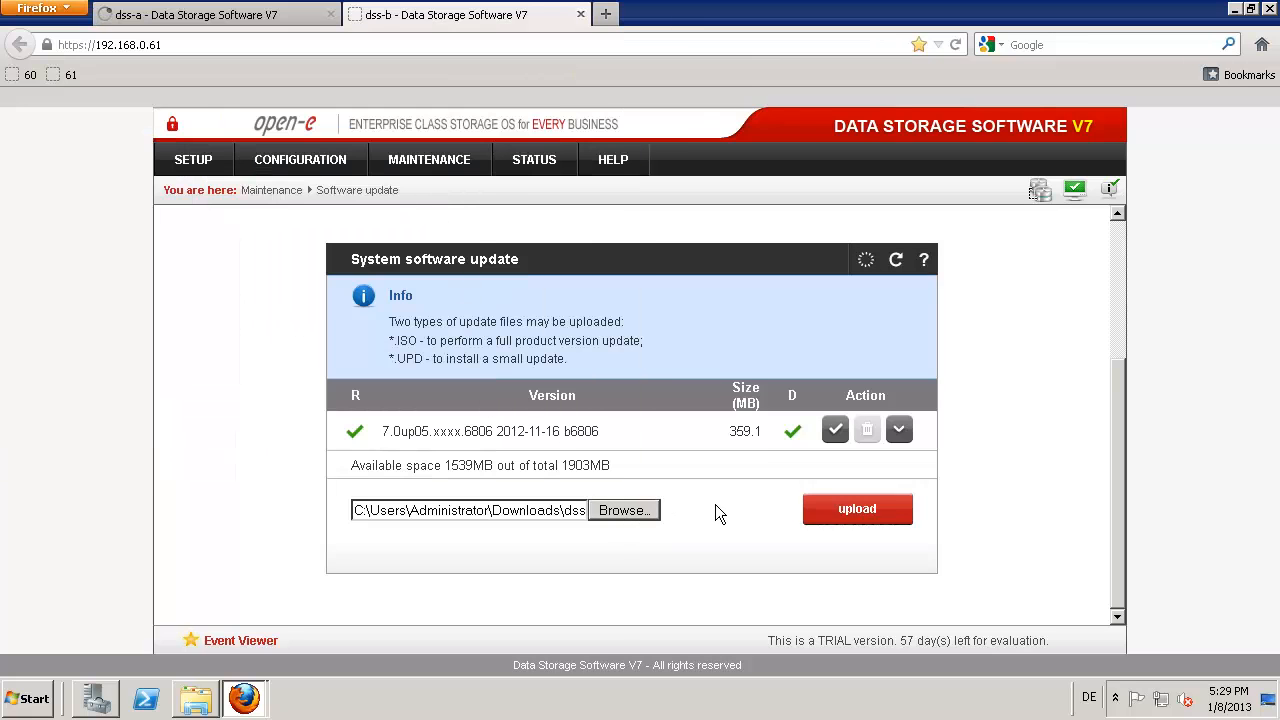
pyautogui.click(810, 516)
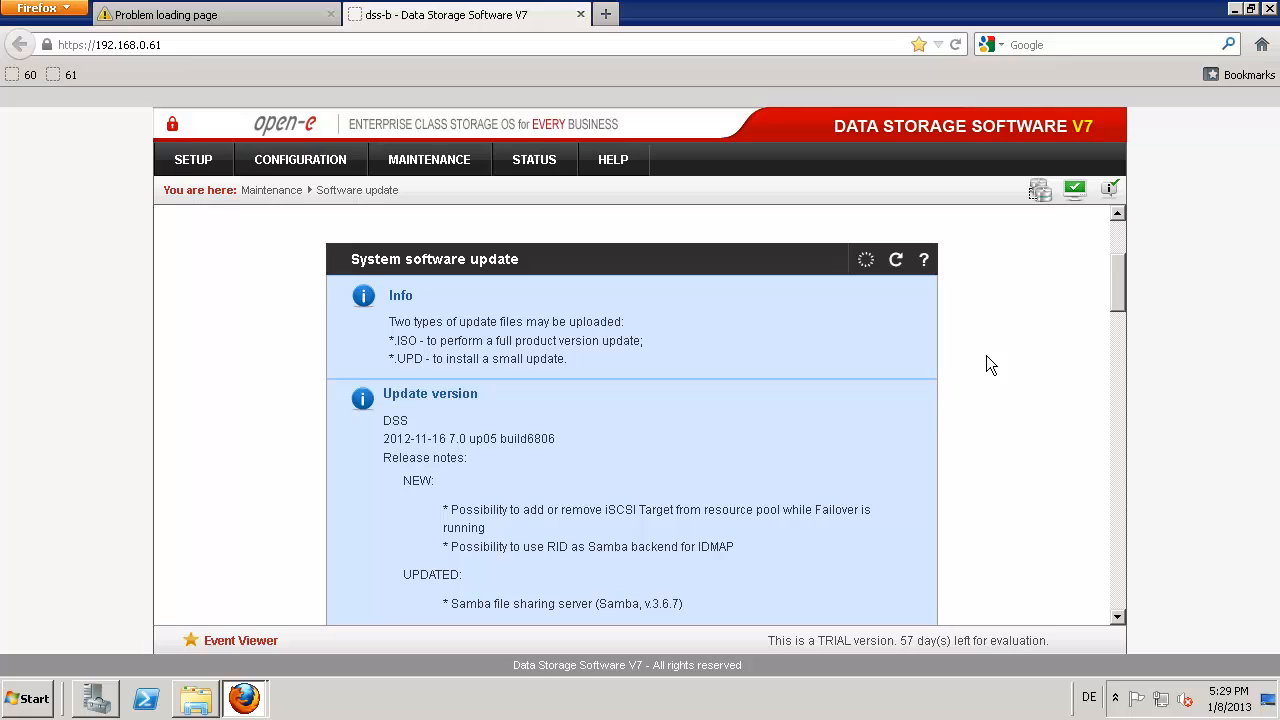
pyautogui.moveTo(1116, 290); pyautogui.dragTo(1095, 625)
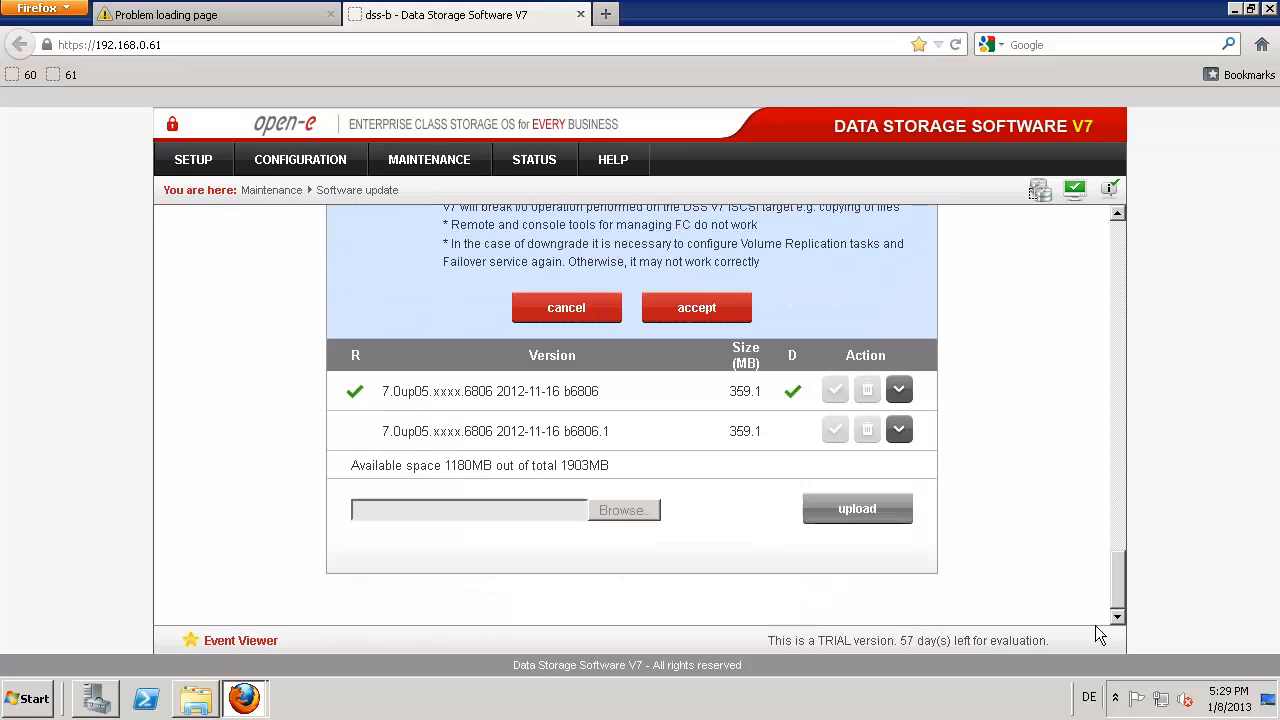
pyautogui.click(704, 310)
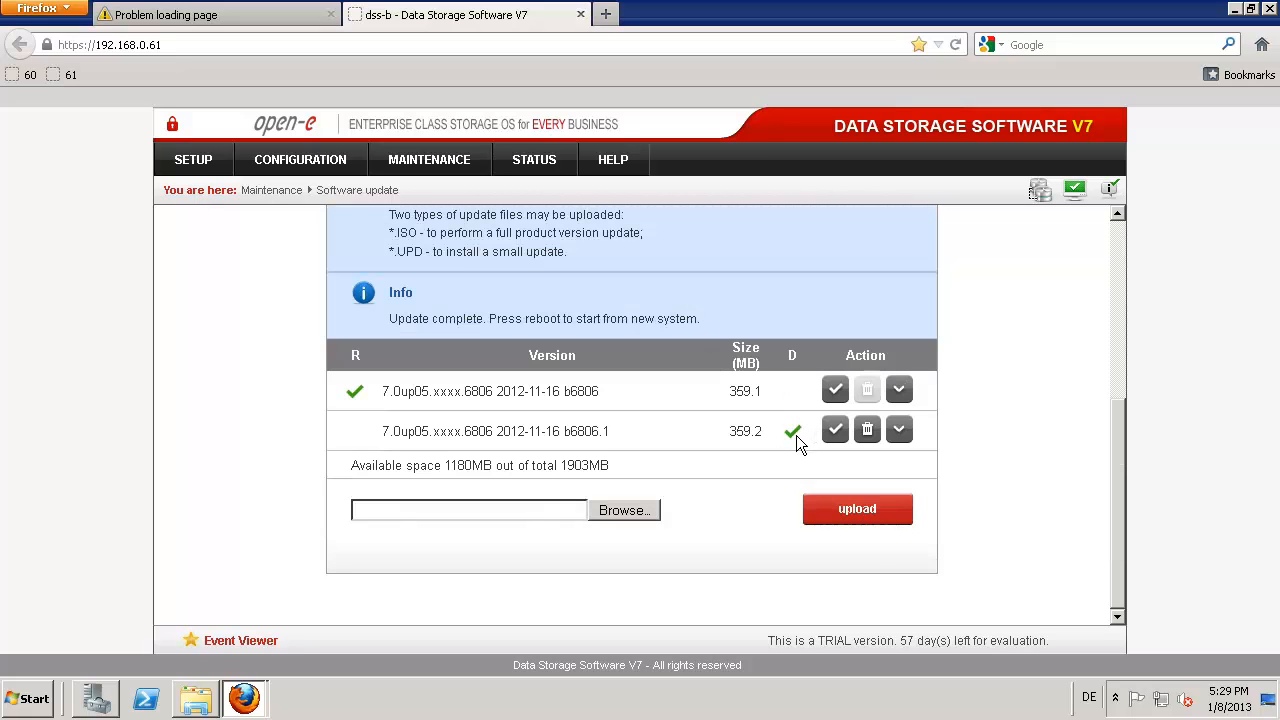
# Step: Make version b6806 the default for the next system start, and set b6806.1 back as the default
pyautogui.click(836, 392)
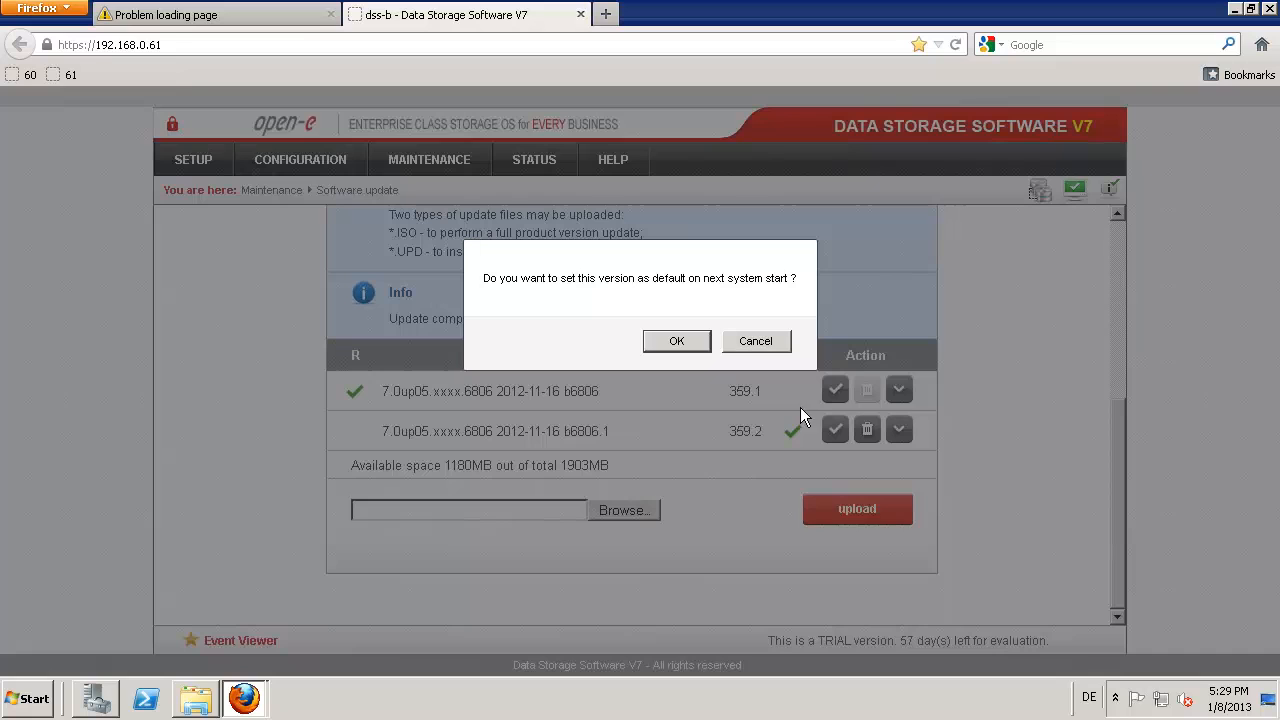
pyautogui.click(677, 342)
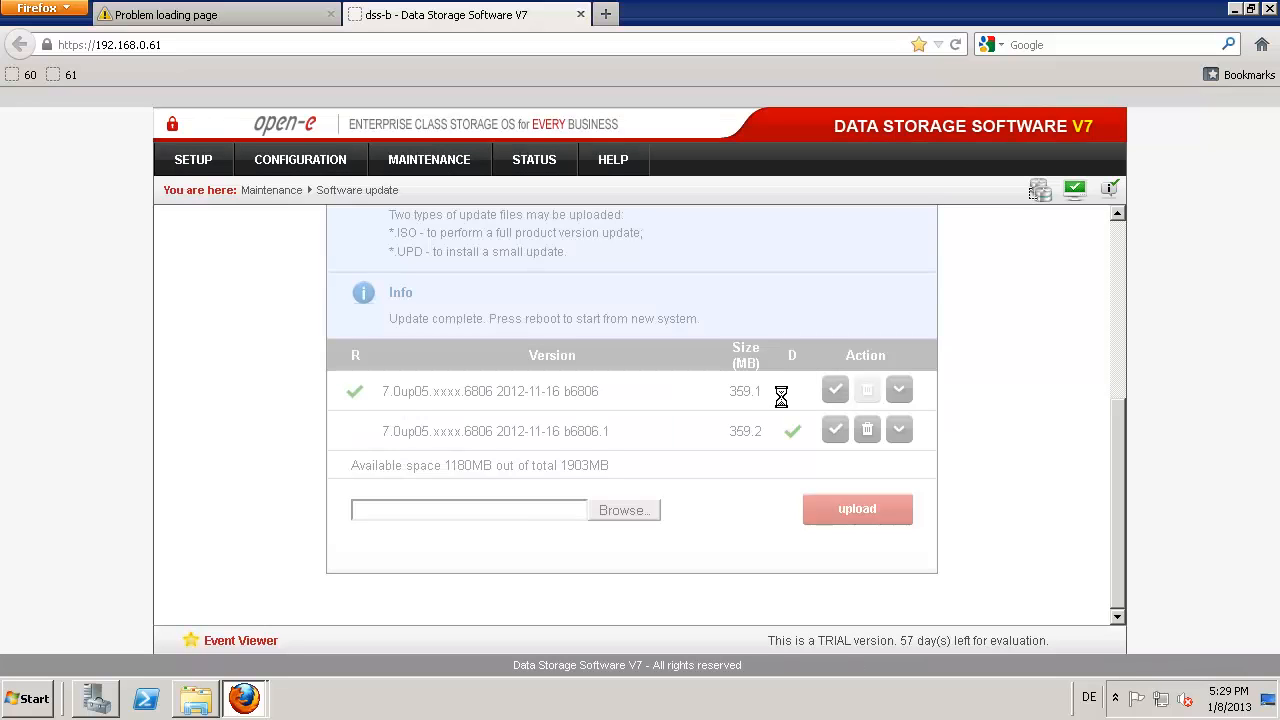
pyautogui.click(835, 430)
pyautogui.click(676, 342)
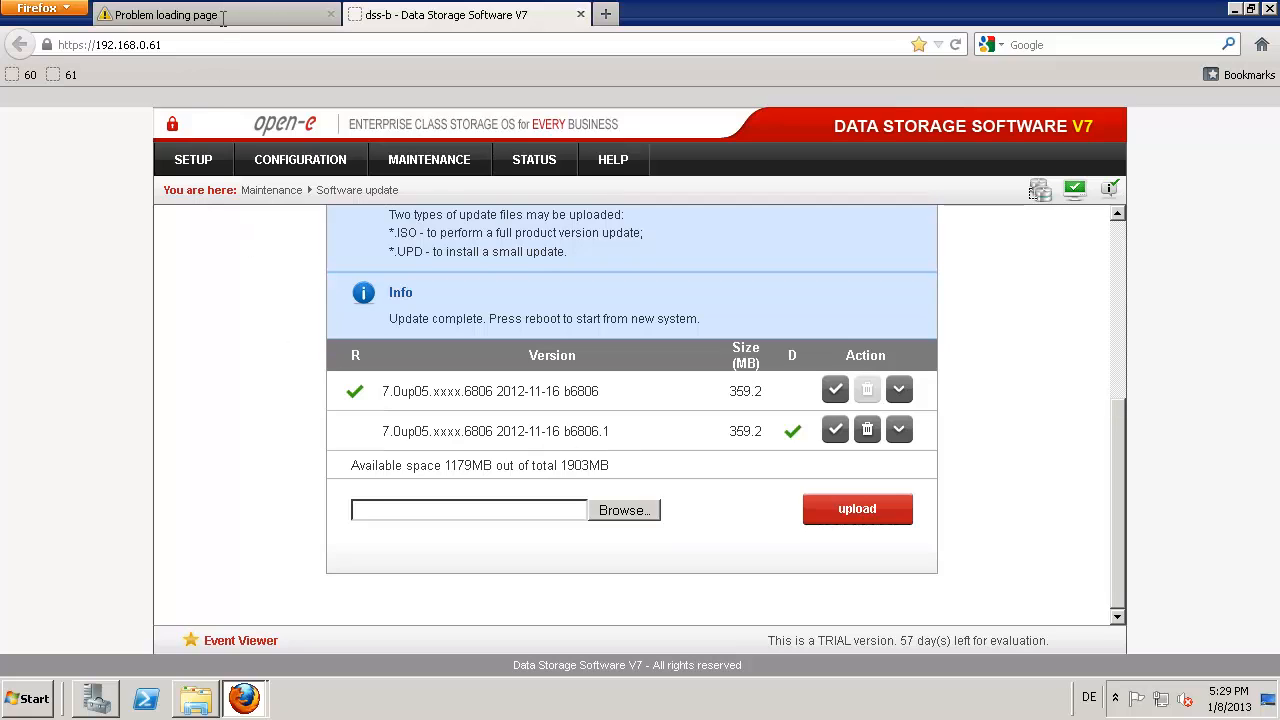
# Step: Switch to vSphere Client, check the restart of virtual machine OECE00 in its console, and return to the remote desktop
pyautogui.moveTo(775, 6)
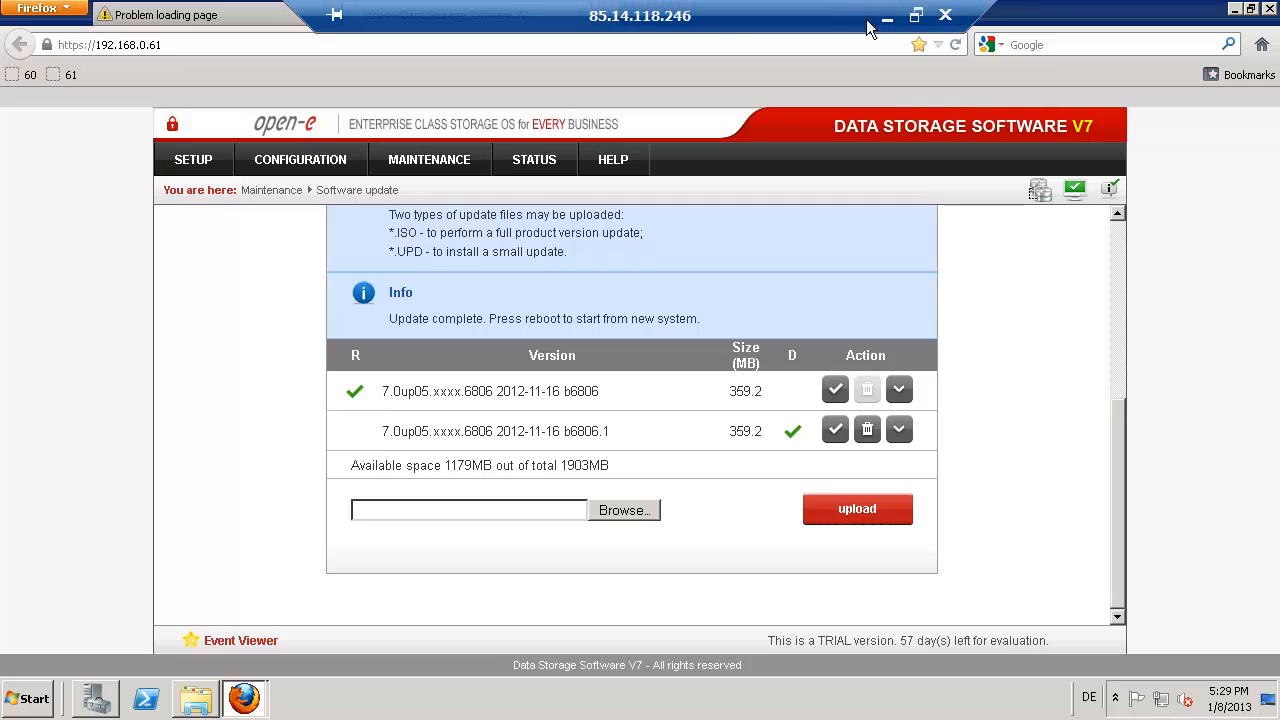
pyautogui.click(888, 22)
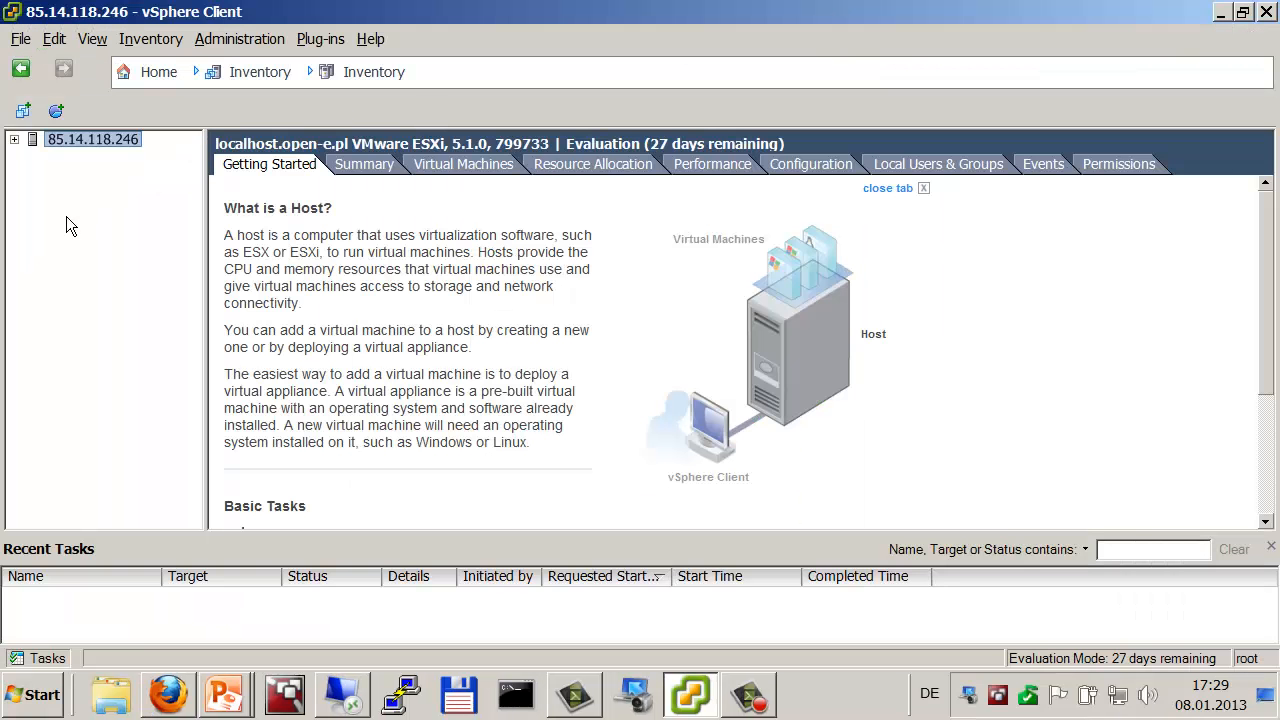
pyautogui.click(14, 140)
pyautogui.click(52, 156)
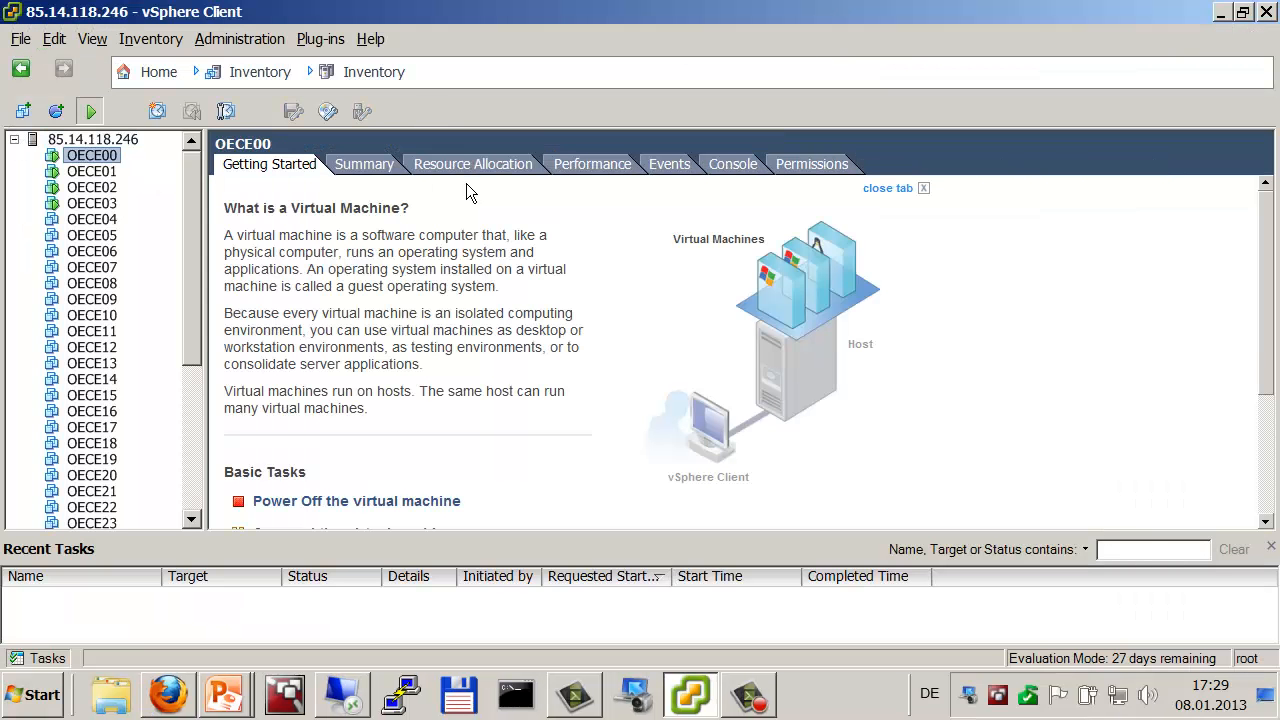
pyautogui.click(733, 164)
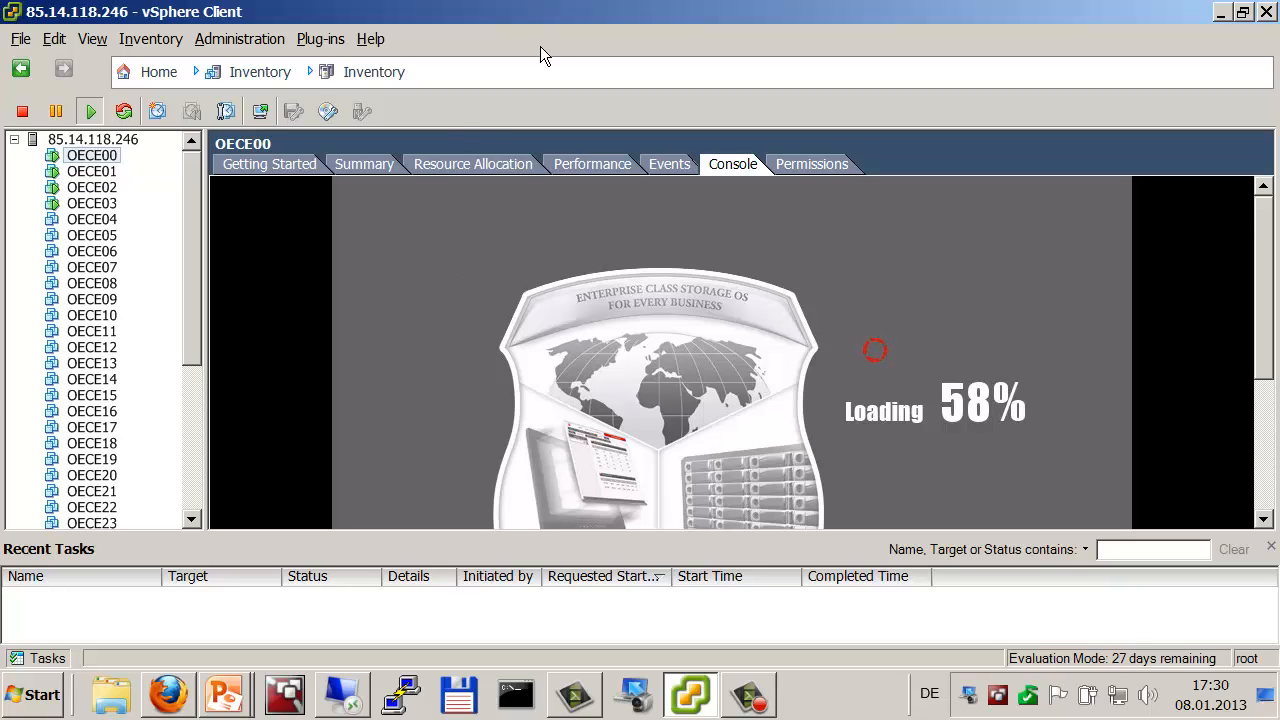
pyautogui.click(341, 696)
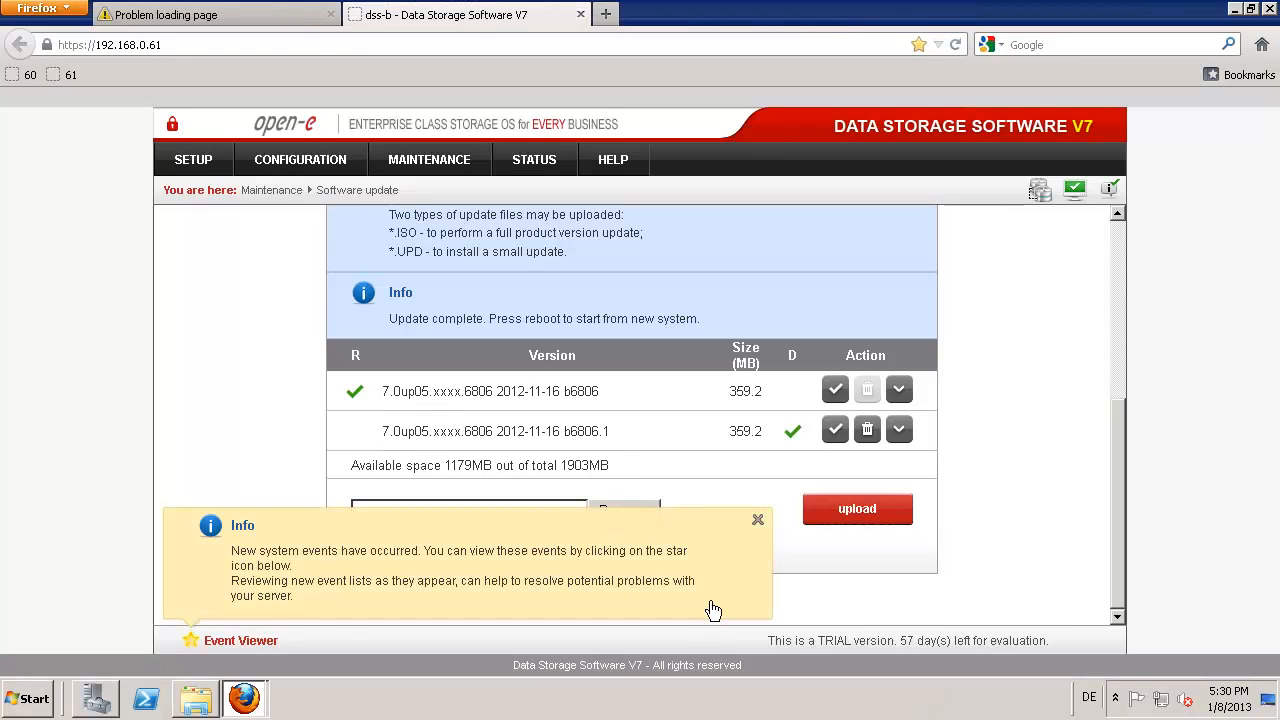
# Step: Dismiss the system events notices and examine the failover page on dss-b, from cluster status down to the node-b resources
pyautogui.click(758, 525)
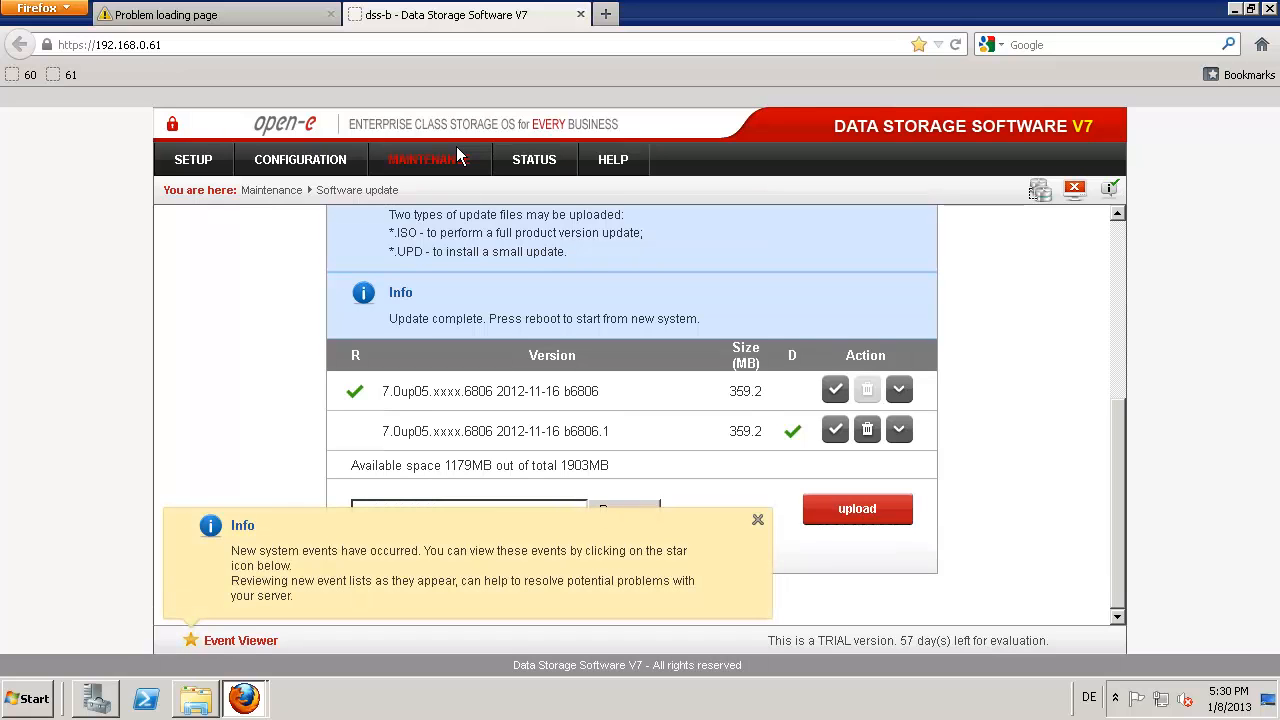
pyautogui.click(205, 166)
pyautogui.click(210, 256)
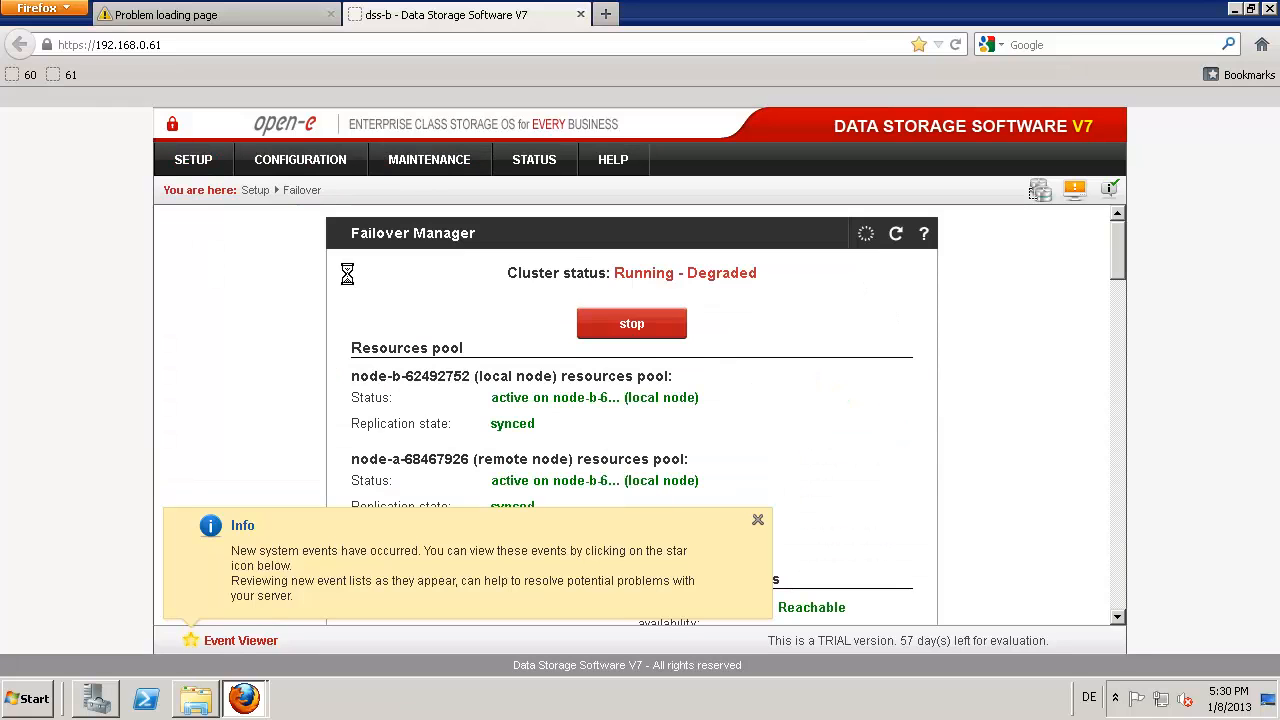
pyautogui.click(757, 526)
pyautogui.scroll(-5, 1115, 581)
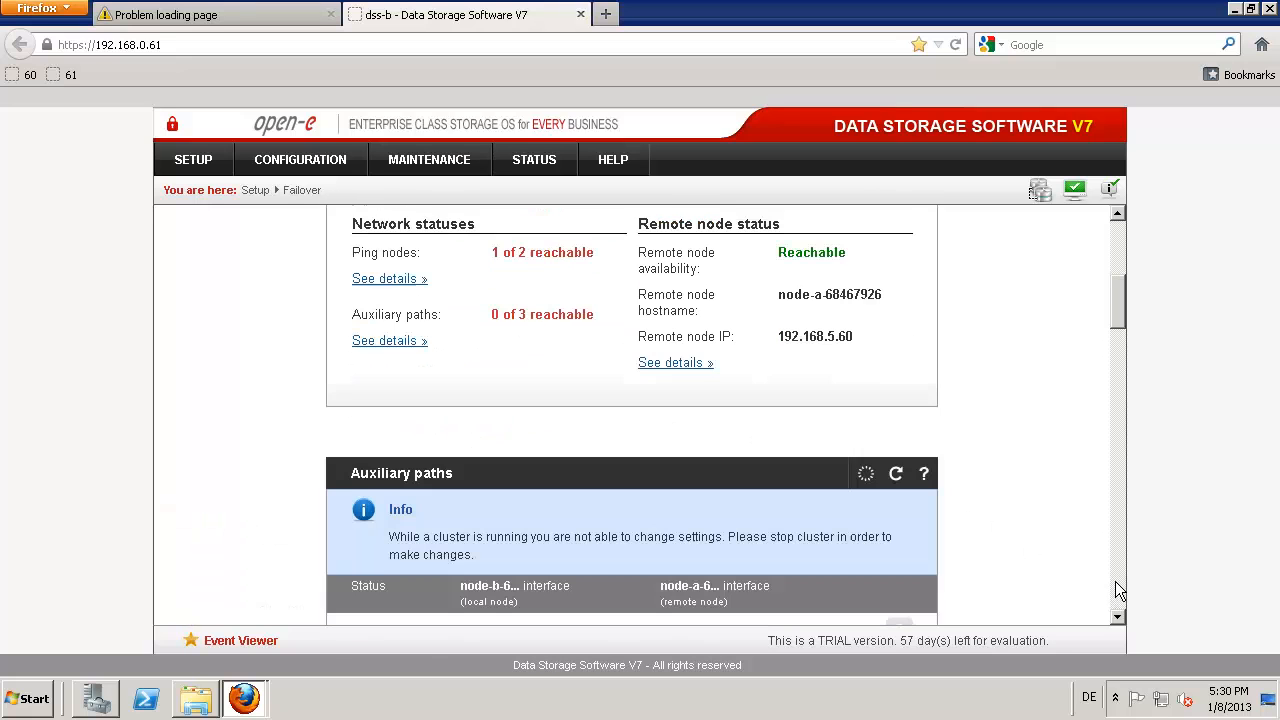
pyautogui.scroll(-10, 1115, 581)
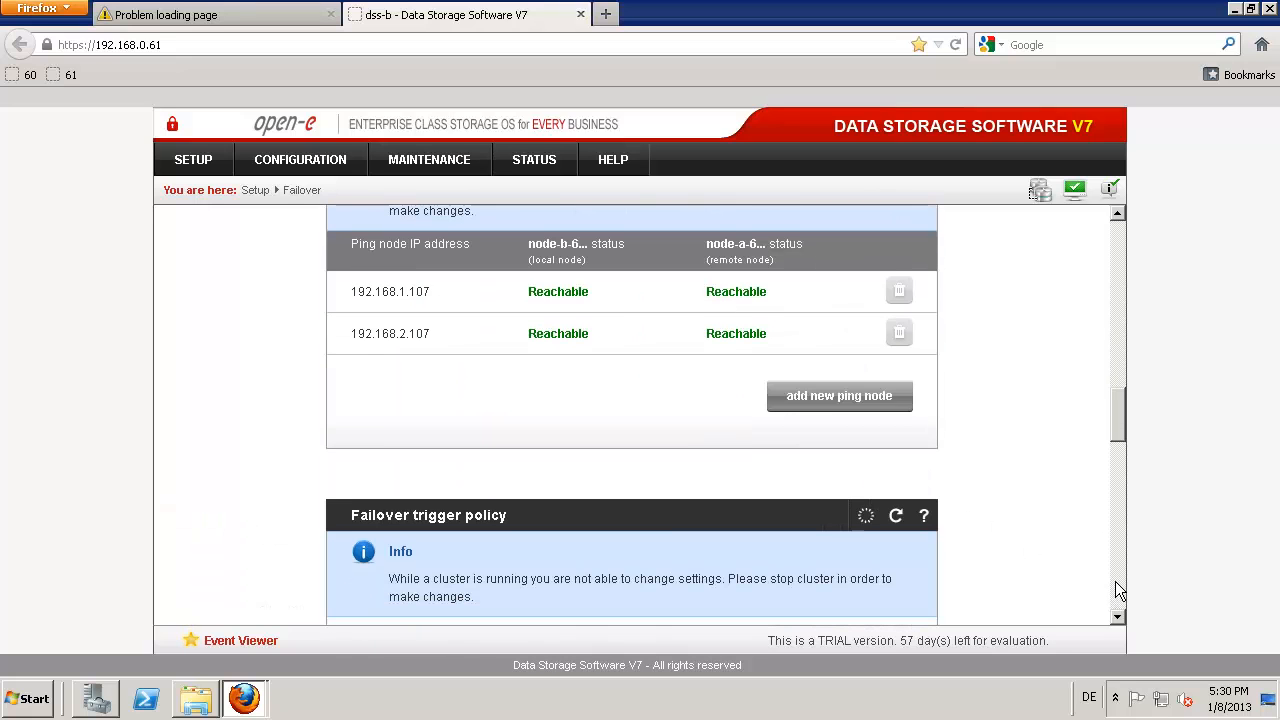
pyautogui.scroll(-10, 1115, 590)
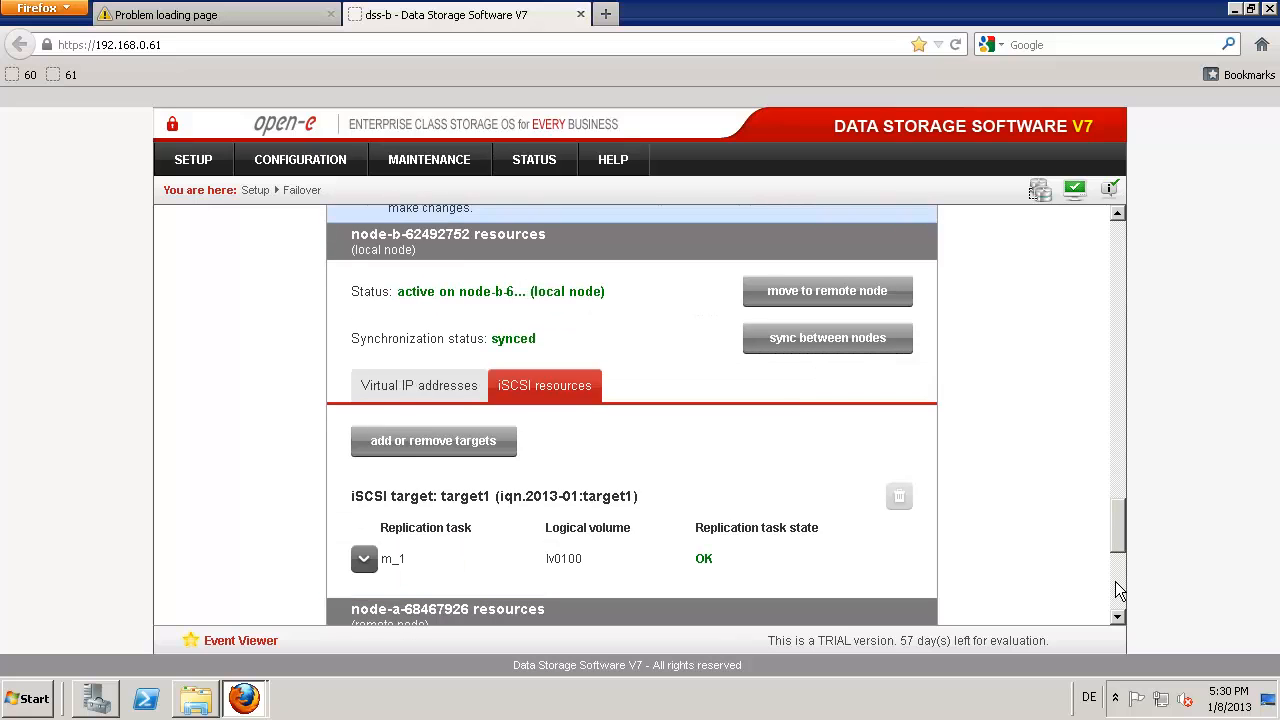
pyautogui.moveTo(1118, 533)
pyautogui.mouseDown()
pyautogui.moveTo(1122, 583)
pyautogui.moveTo(1140, 523)
pyautogui.mouseUp()
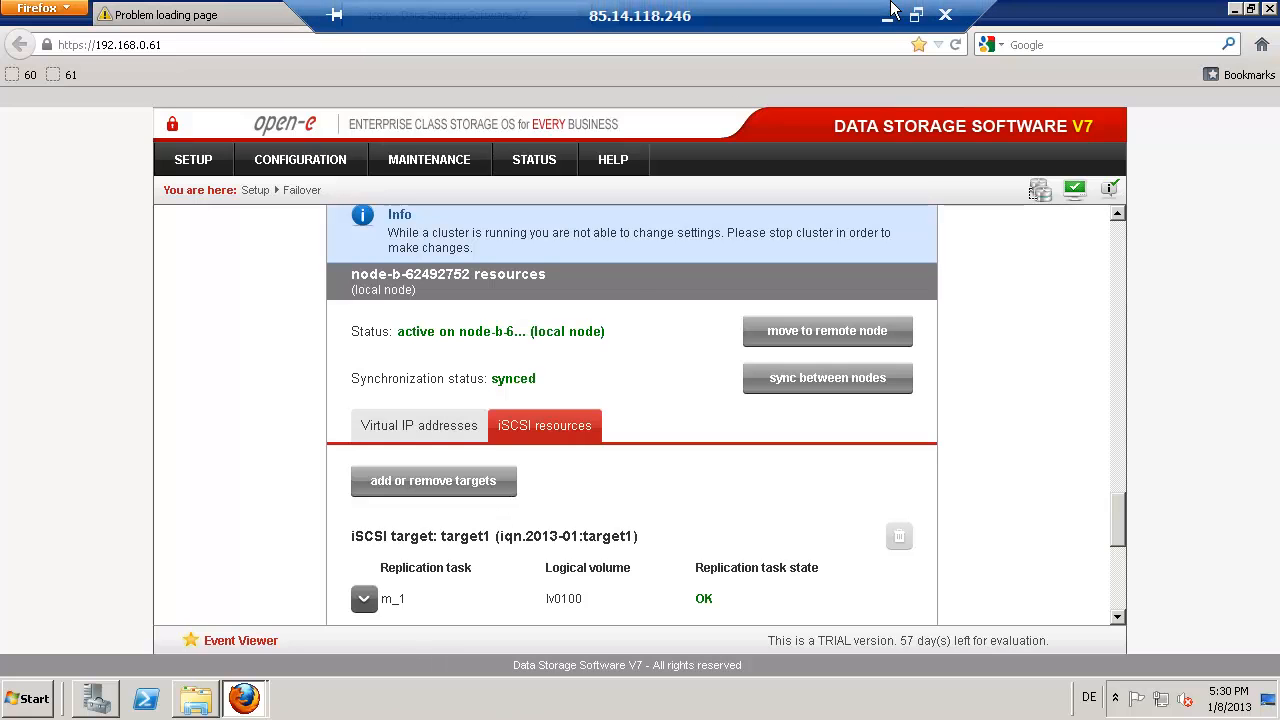
# Step: Check the OECE00 console in vSphere Client again, and review the ping nodes, auxiliary paths and cluster status on dss-b
pyautogui.click(889, 13)
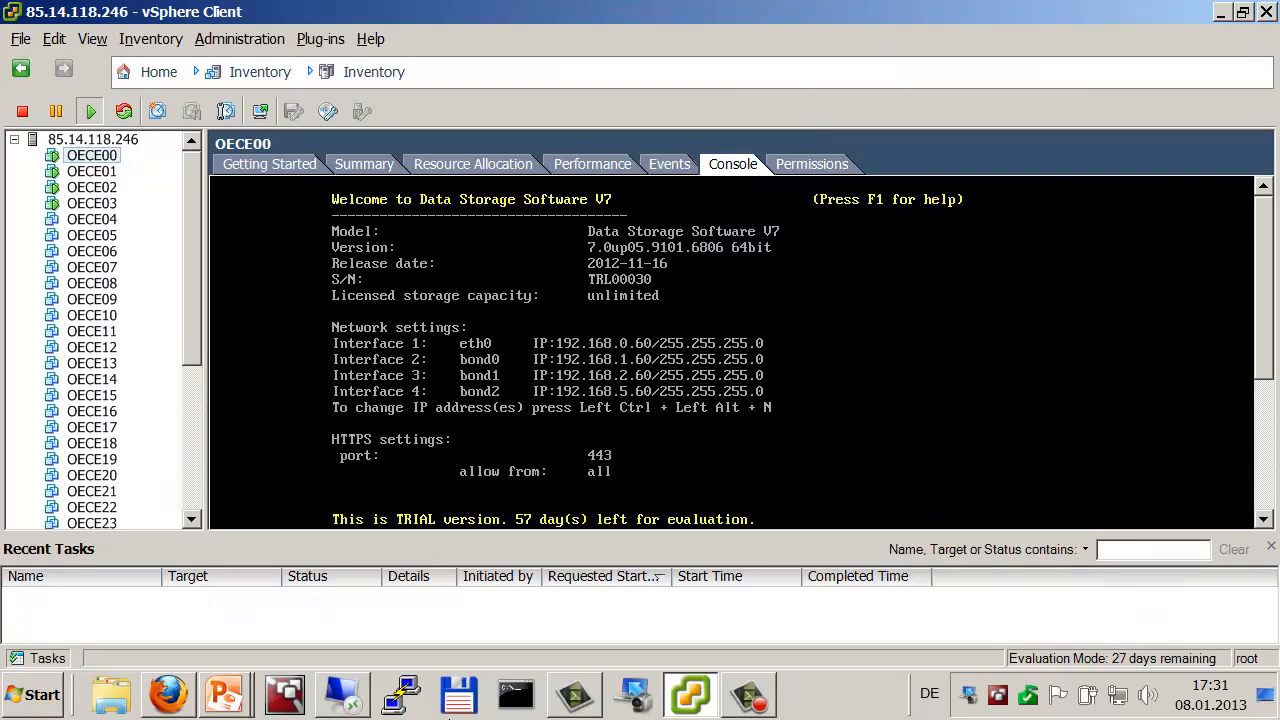
pyautogui.click(341, 694)
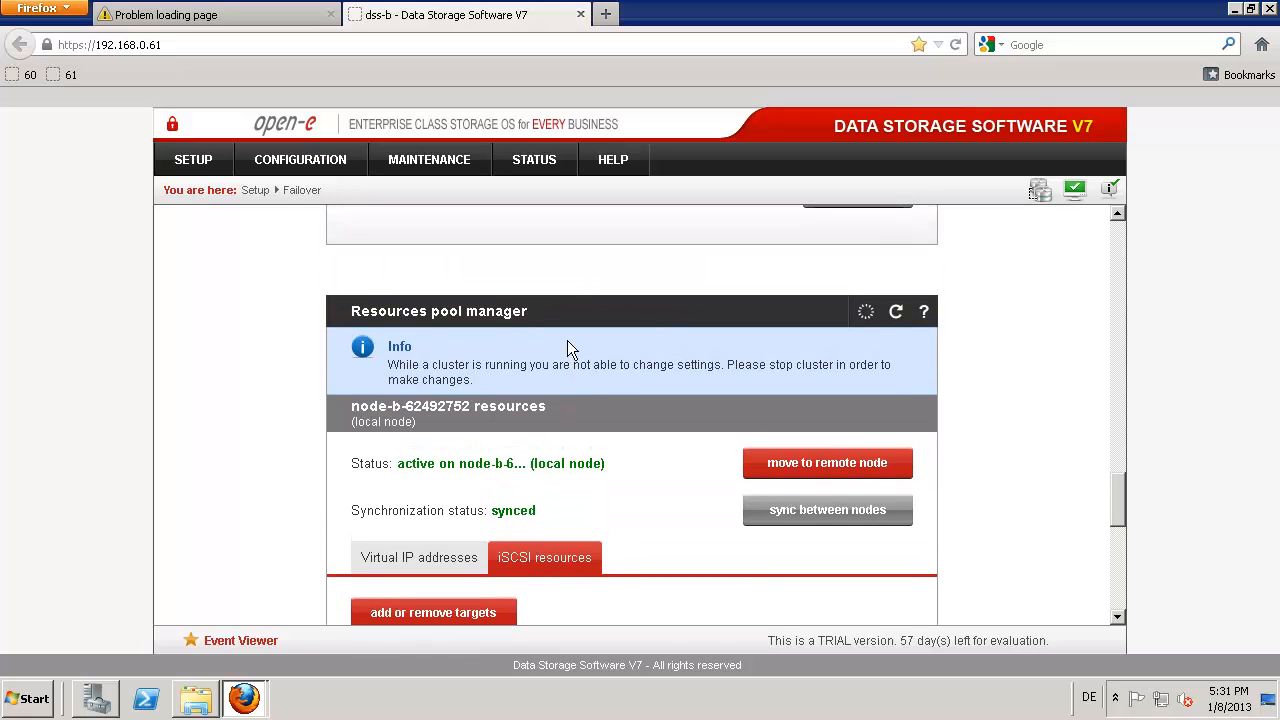
pyautogui.scroll(15, 567, 347)
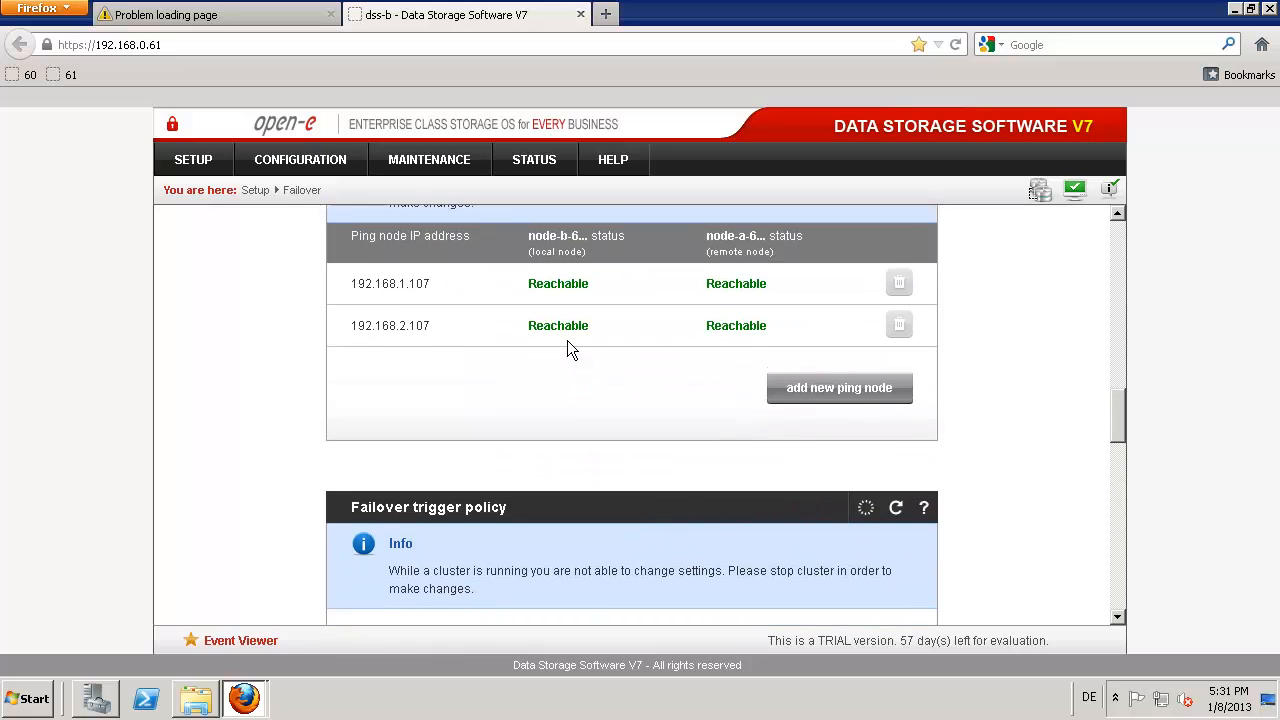
pyautogui.scroll(10, 567, 347)
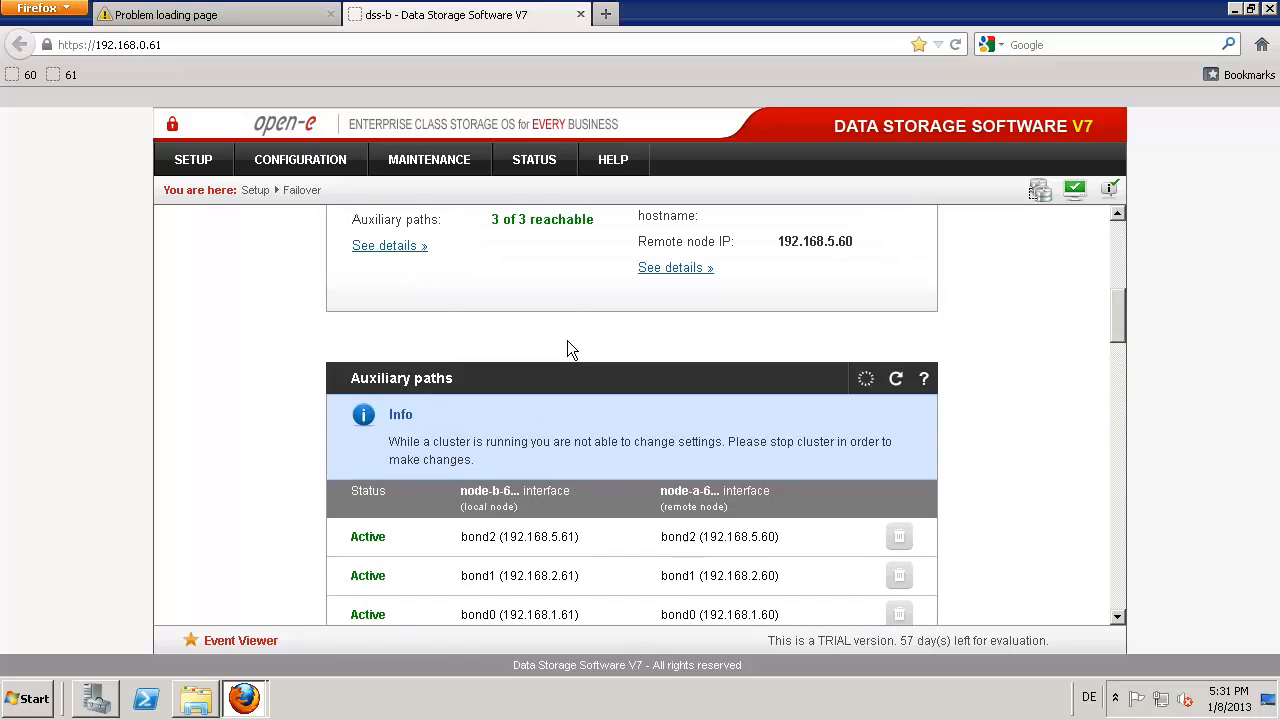
pyautogui.scroll(8, 567, 347)
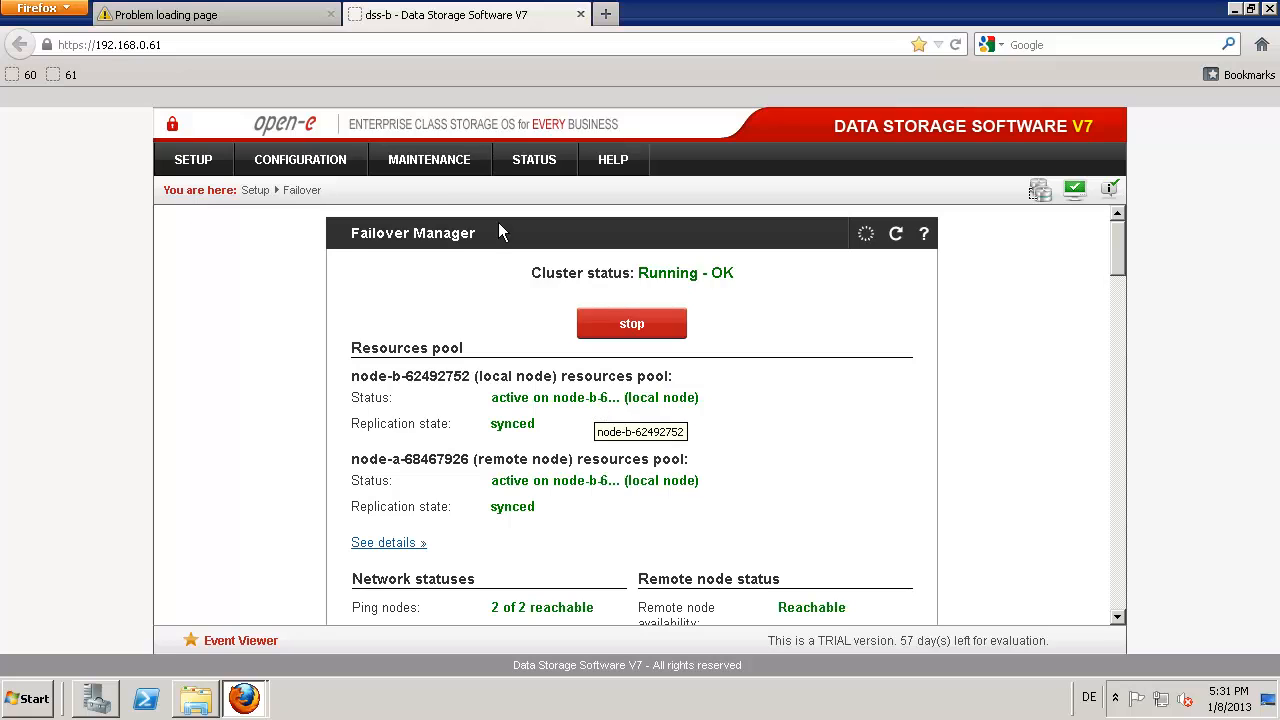
# Step: Restart the dss-b system and confirm the restart
pyautogui.click(439, 161)
pyautogui.click(435, 199)
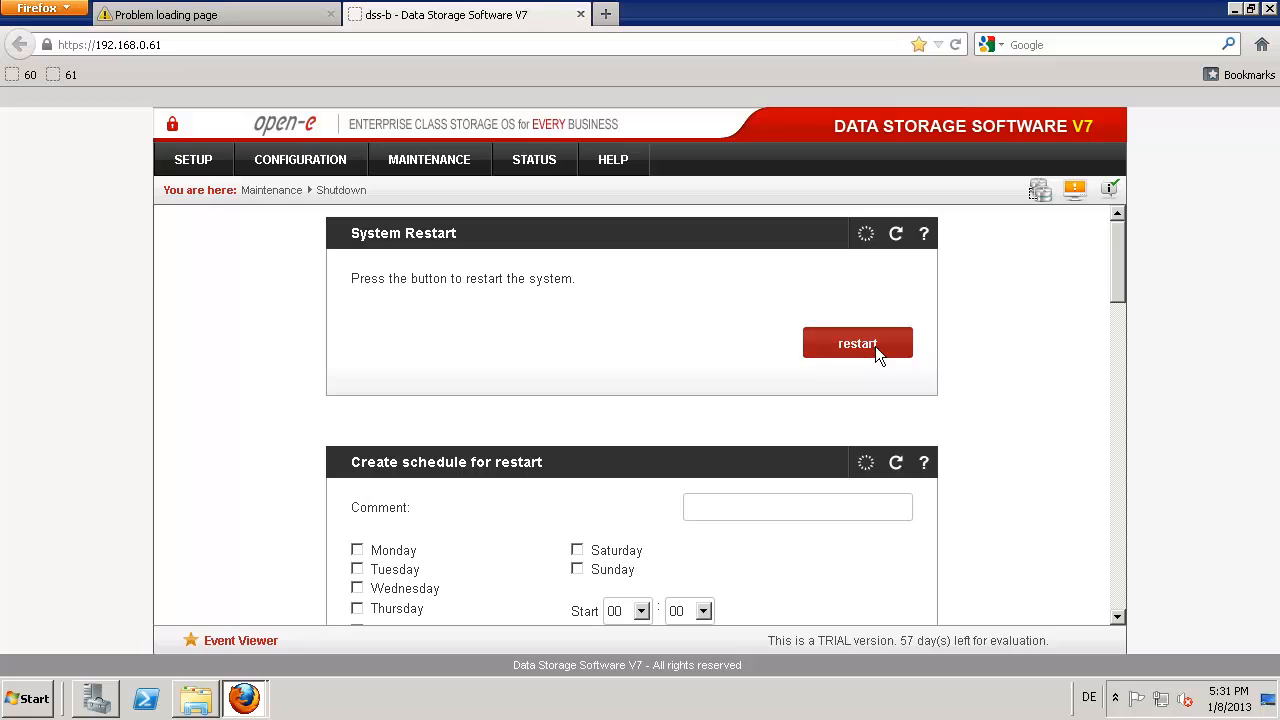
pyautogui.click(875, 346)
pyautogui.click(664, 392)
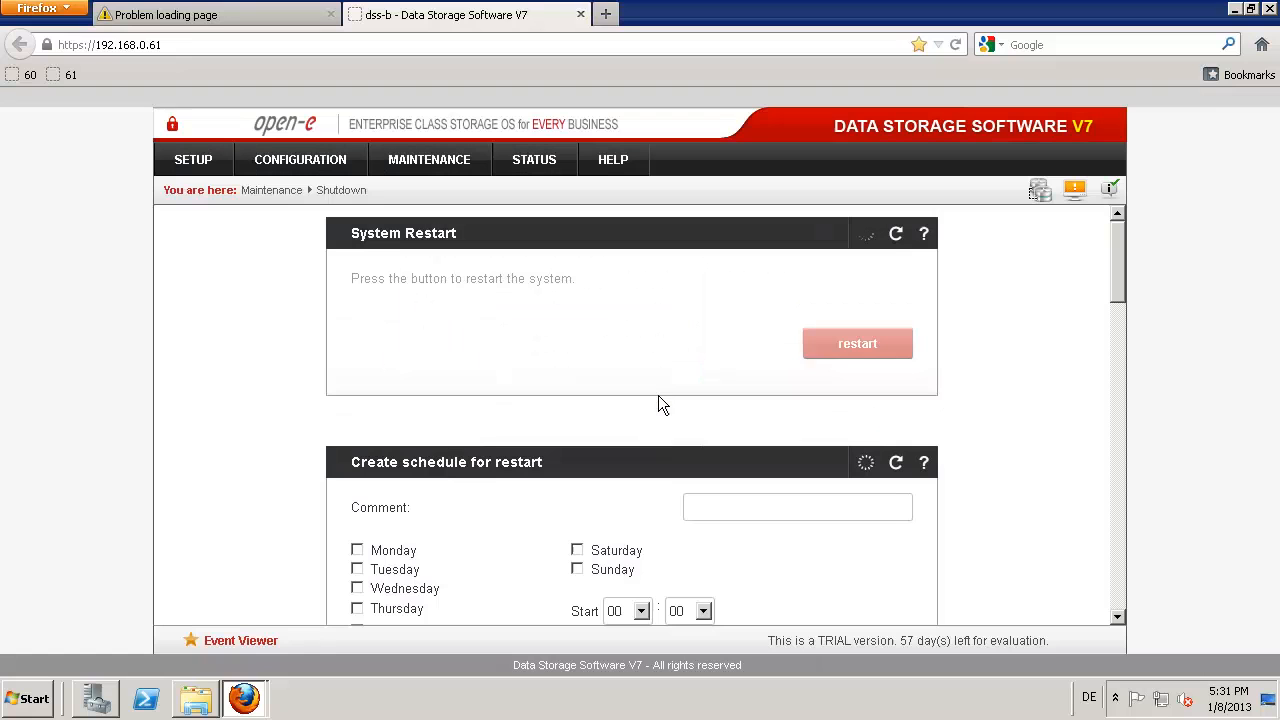
# Step: Reload the dss-a page at 192.168.0.60 and confirm a security exception for its untrusted certificate
pyautogui.click(166, 16)
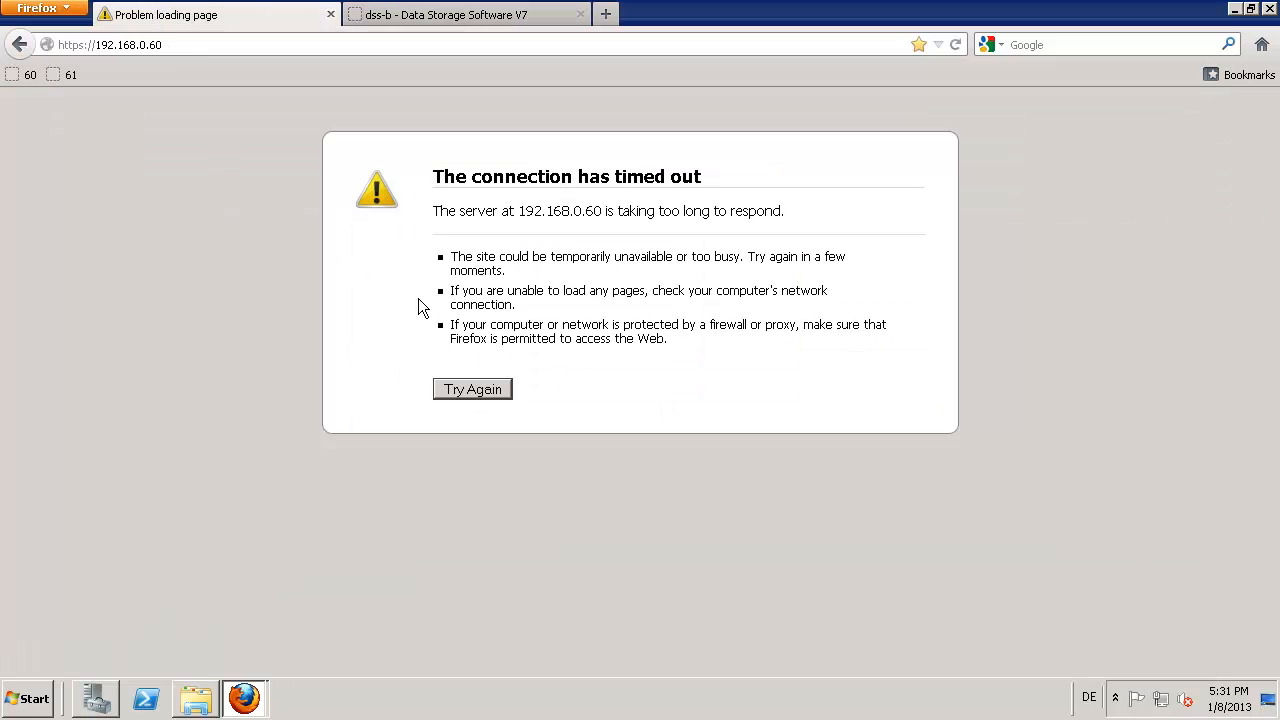
pyautogui.click(956, 45)
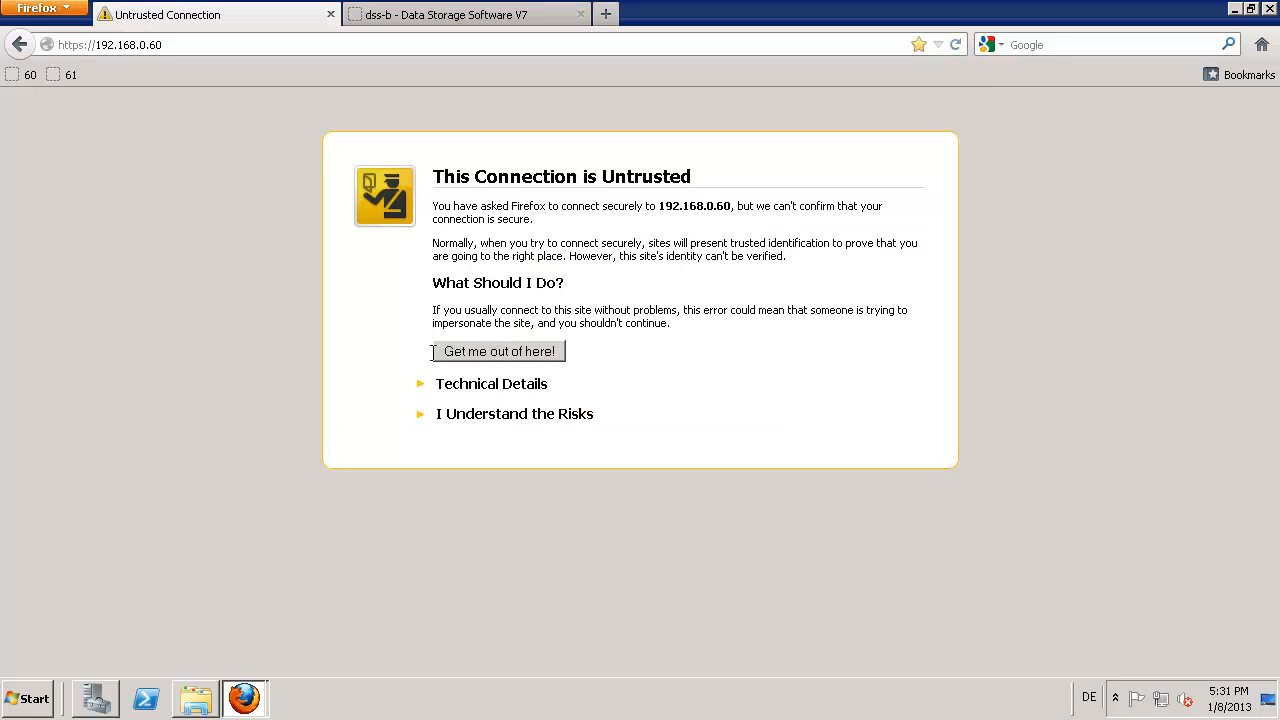
pyautogui.click(459, 421)
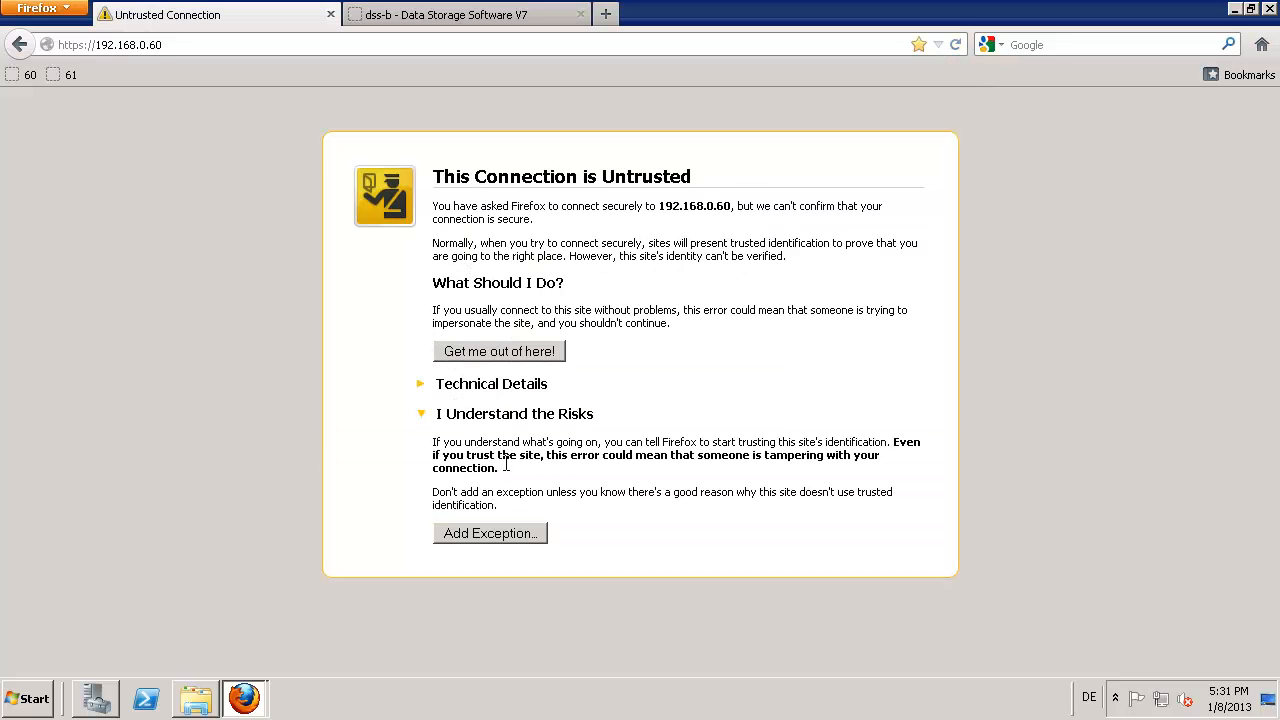
pyautogui.click(480, 532)
pyautogui.click(658, 560)
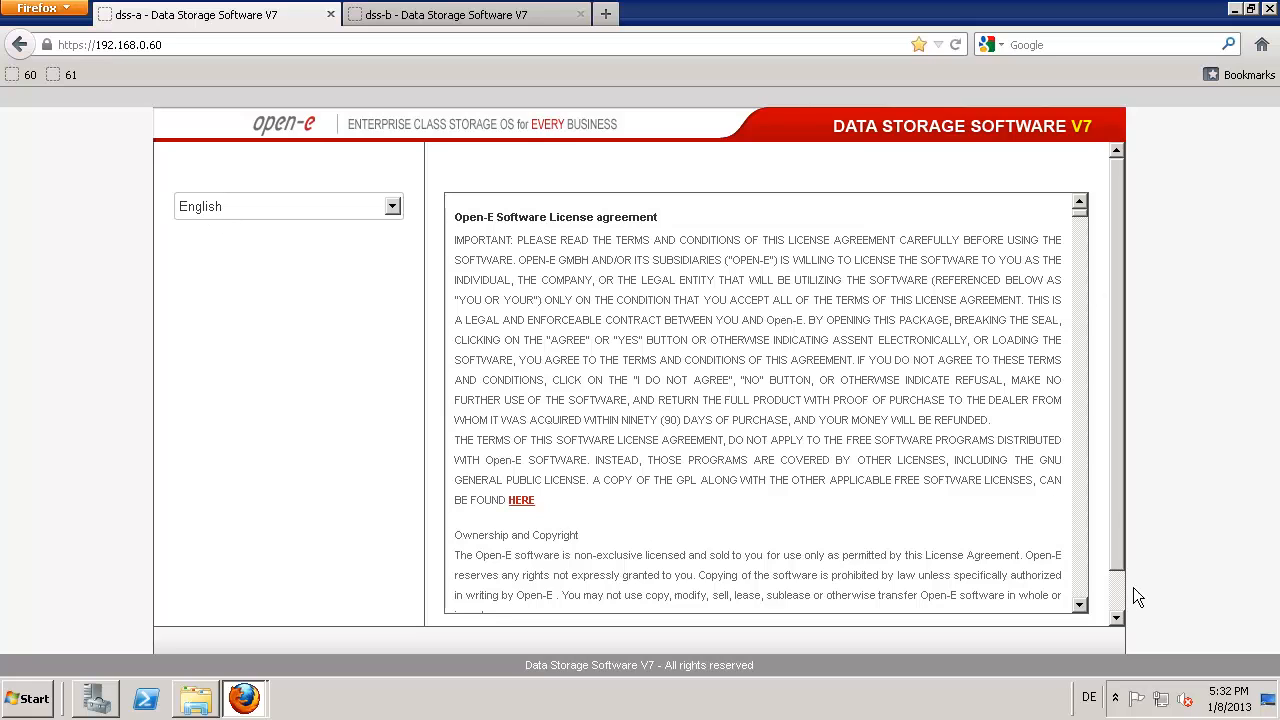
# Step: Accept the software license agreement on dss-a, log in at the Full Access administration level, and dismiss the trial version warning
pyautogui.click(1117, 615)
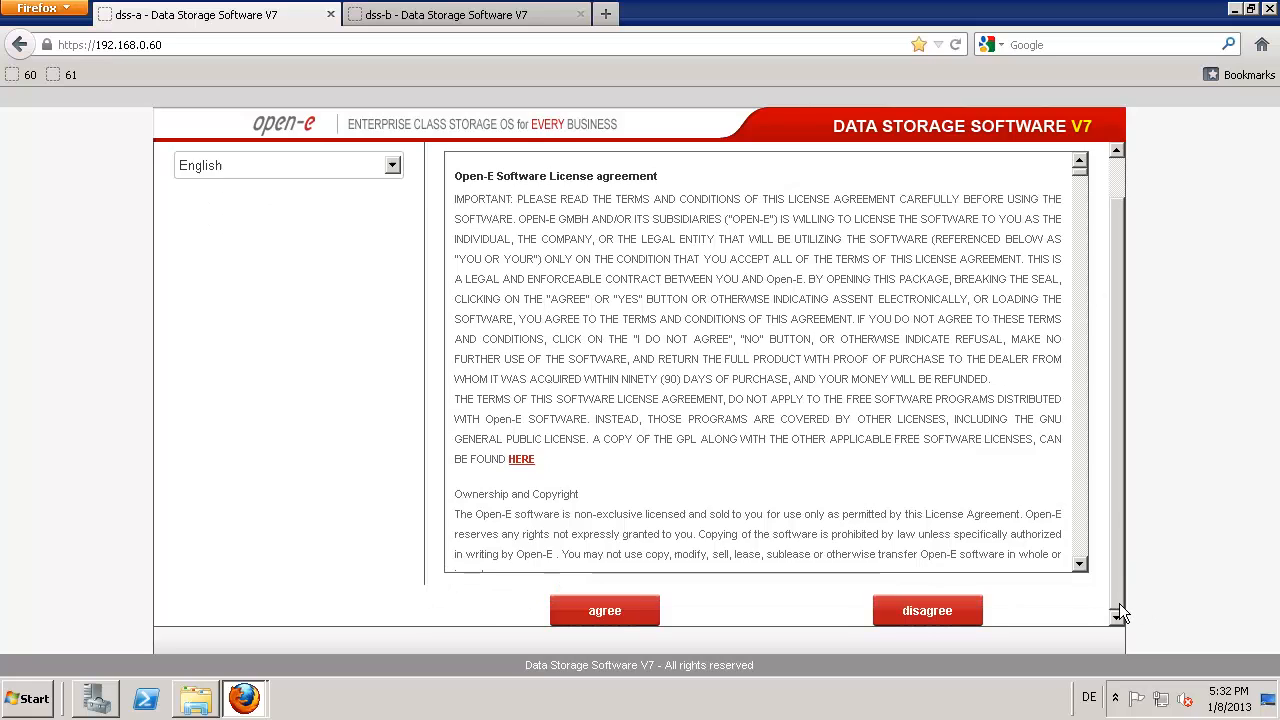
pyautogui.click(640, 612)
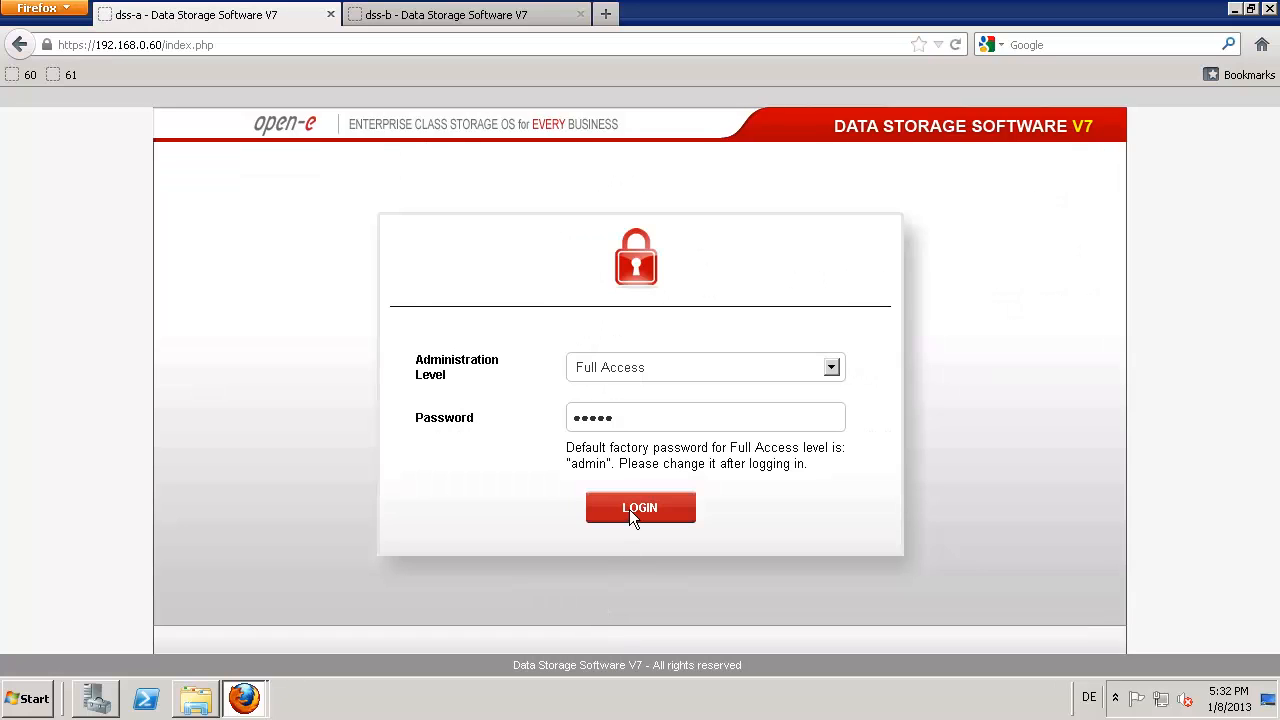
pyautogui.click(629, 509)
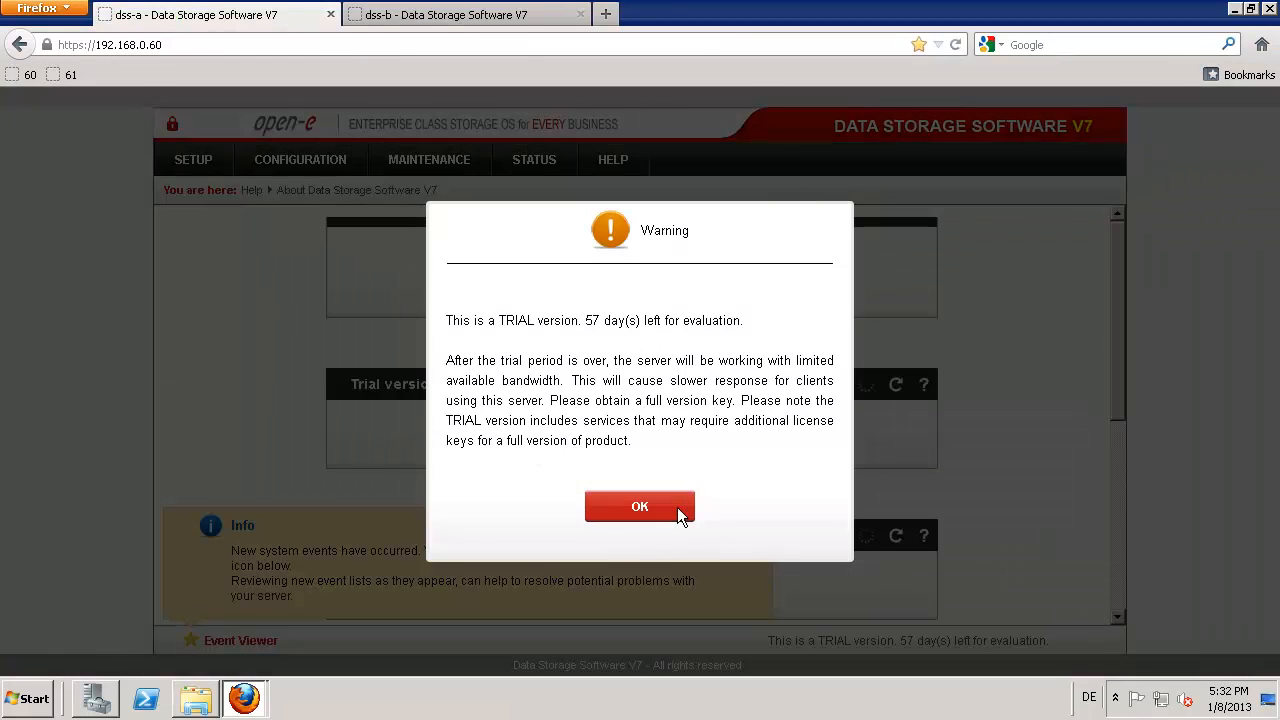
pyautogui.click(640, 507)
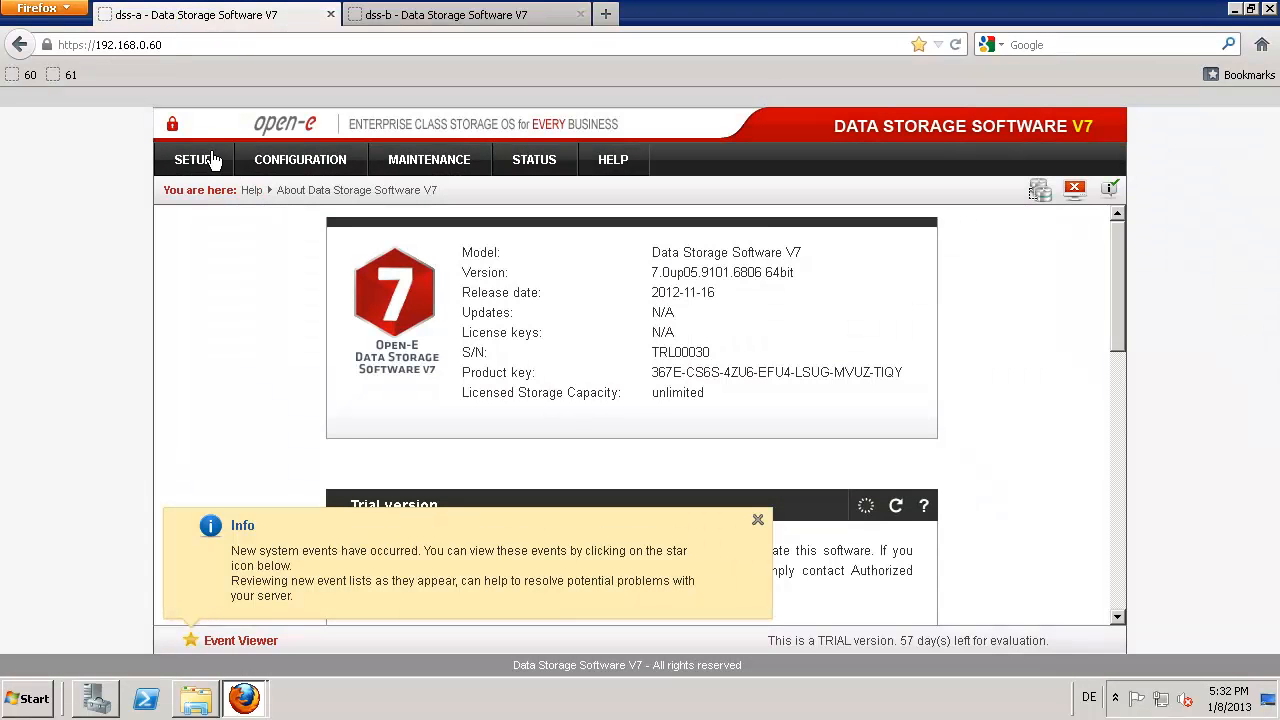
# Step: Open the Failover setup page on dss-a and dismiss the system events notice to review the cluster status
pyautogui.click(185, 160)
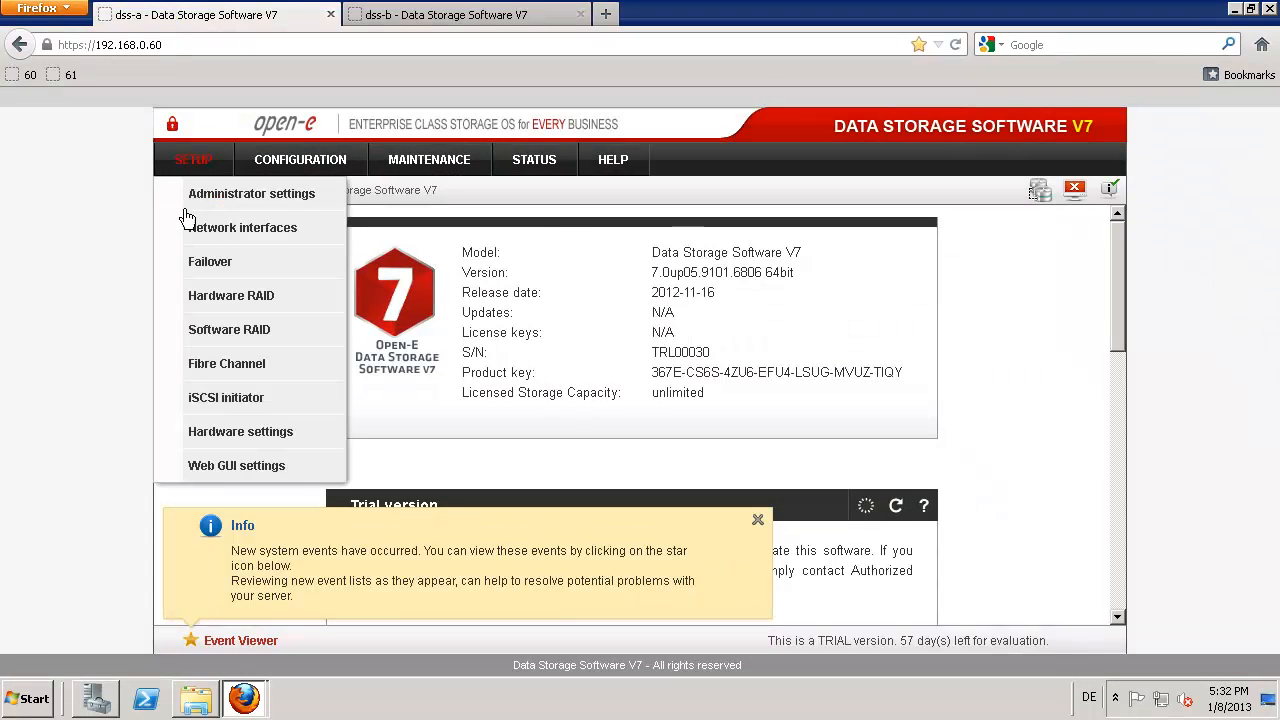
pyautogui.click(192, 260)
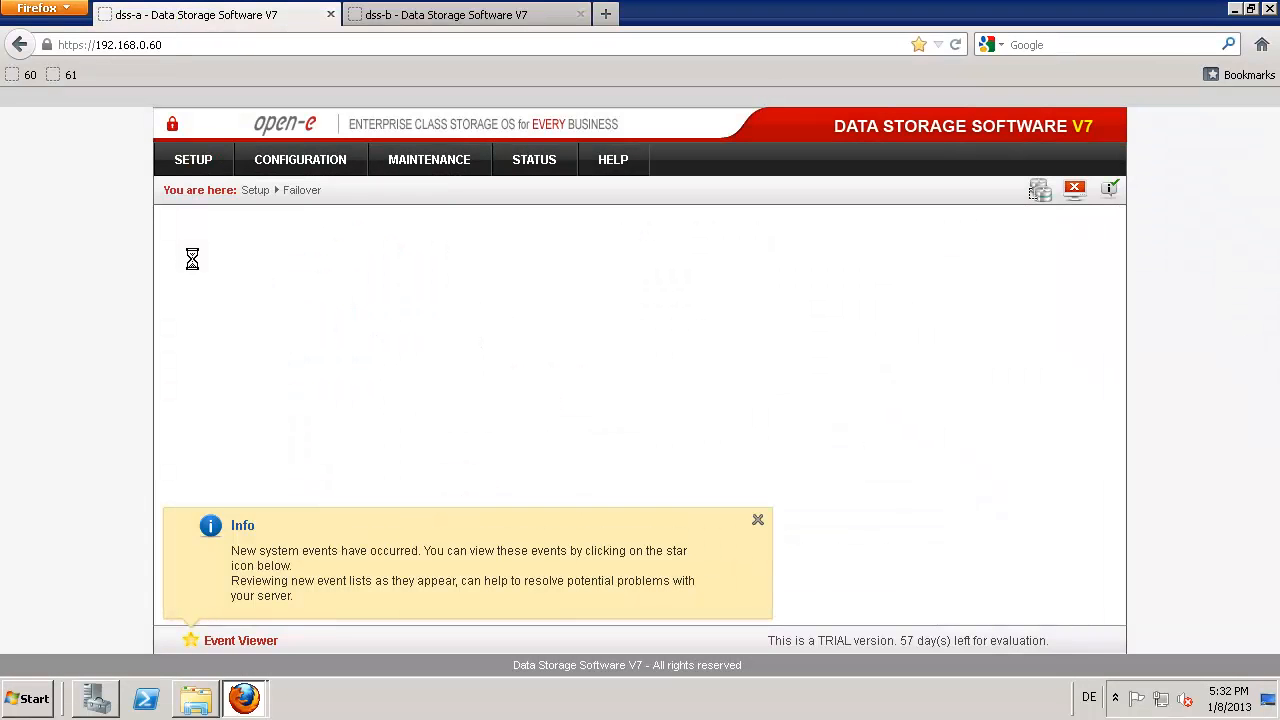
pyautogui.click(757, 521)
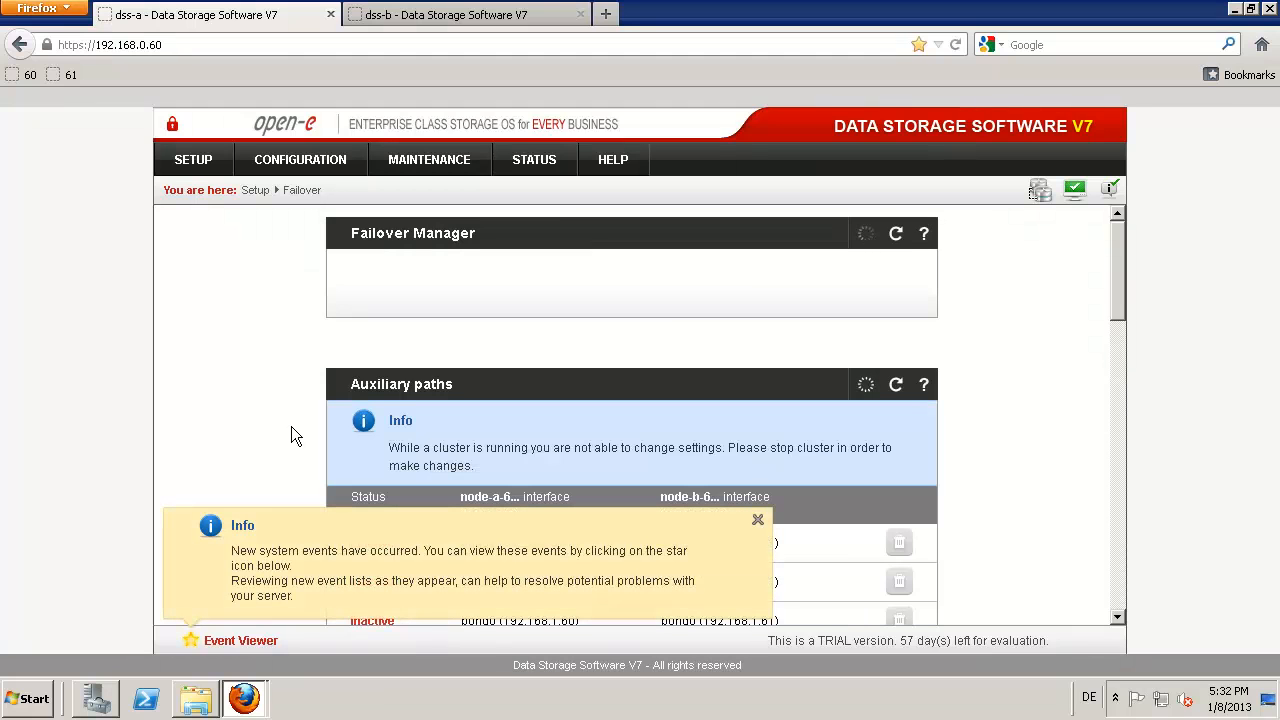
pyautogui.click(757, 520)
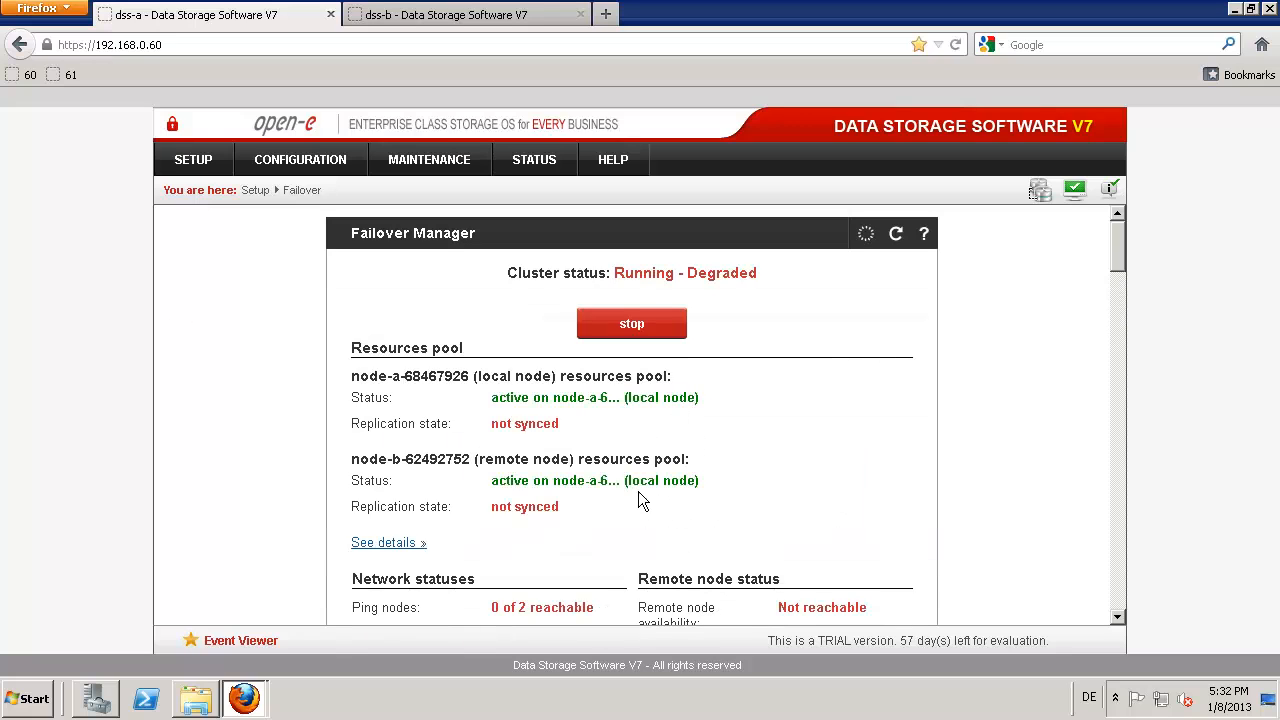
# Step: Switch to Windows Explorer and open volumes E:, F: and G: to check they are accessible, returning to the dss-a failover page
pyautogui.click(200, 700)
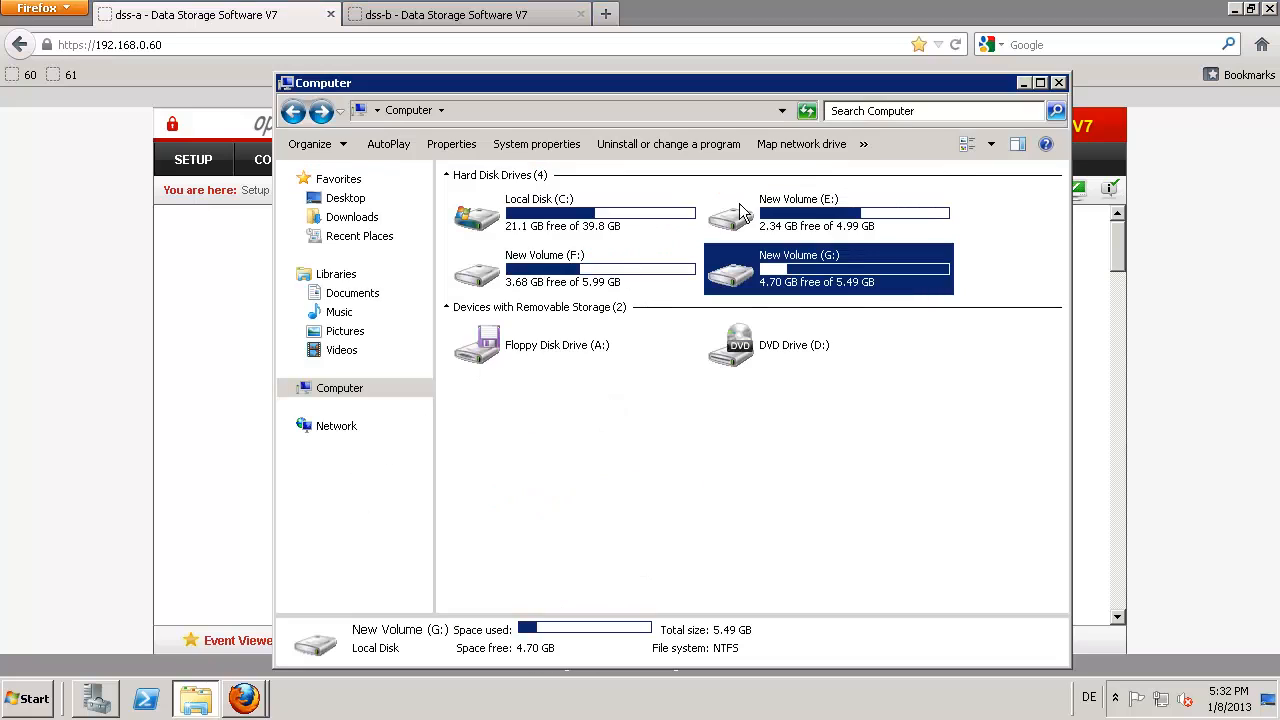
pyautogui.doubleClick(788, 211)
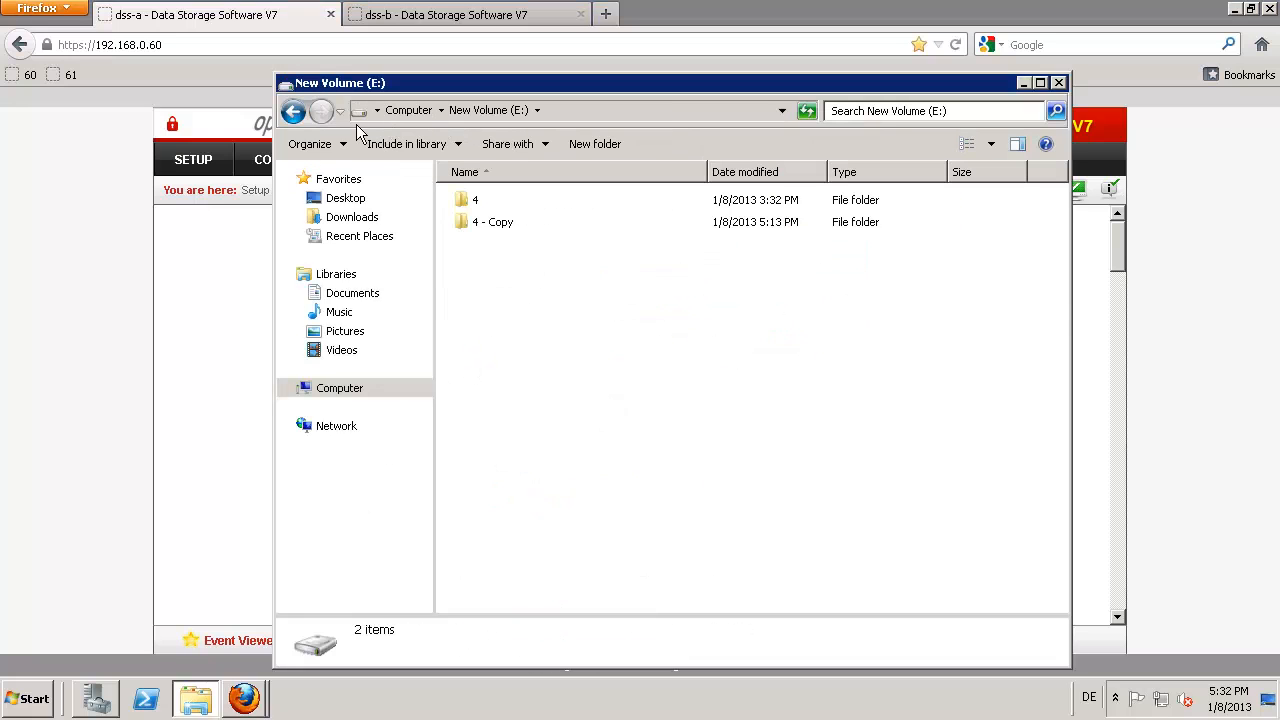
pyautogui.click(293, 111)
pyautogui.doubleClick(512, 262)
pyautogui.click(293, 111)
pyautogui.click(903, 279)
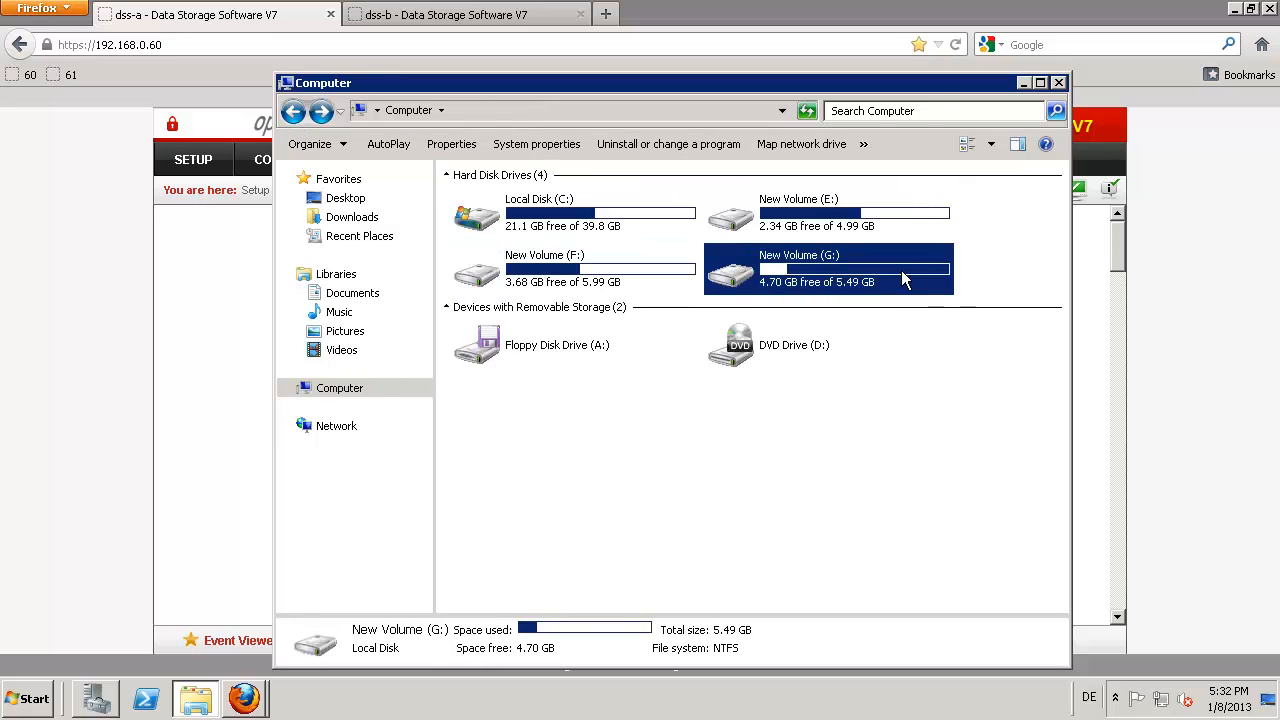
pyautogui.doubleClick(903, 279)
pyautogui.click(103, 277)
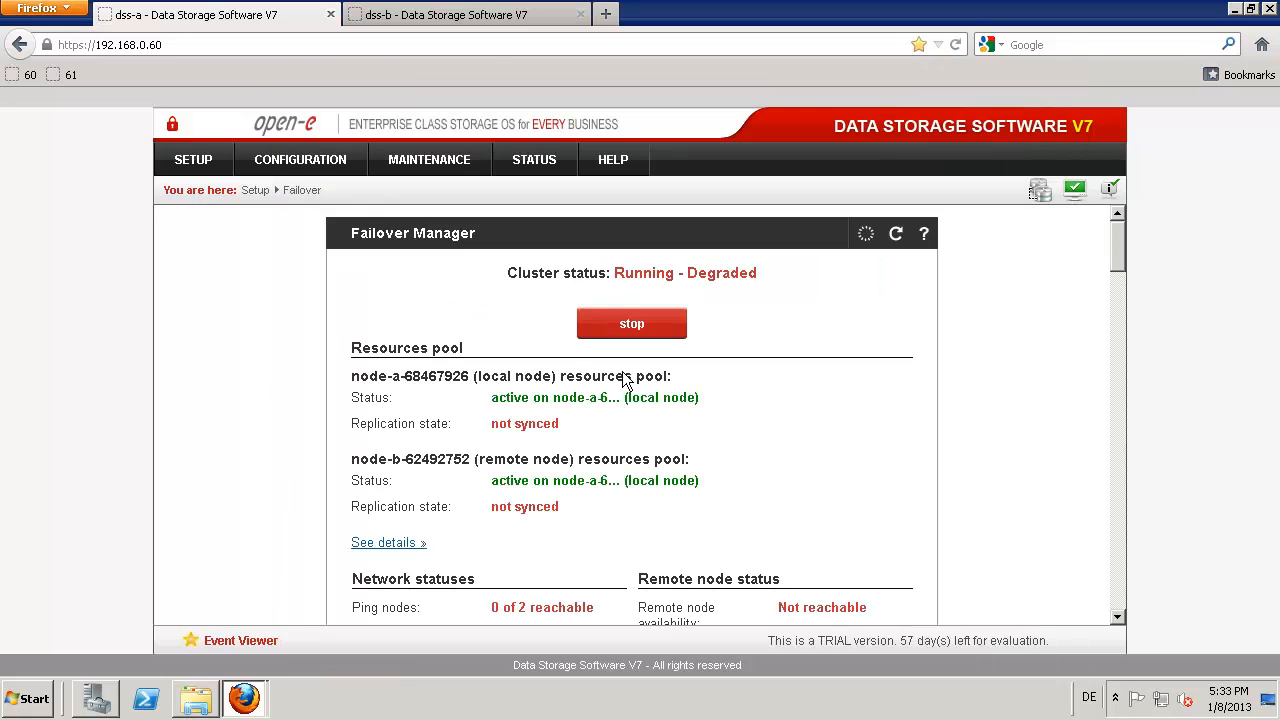
# Step: Switch to vSphere Client, expand the host's virtual machine list, and check the OECE01 console for boot progress
pyautogui.click(883, 22)
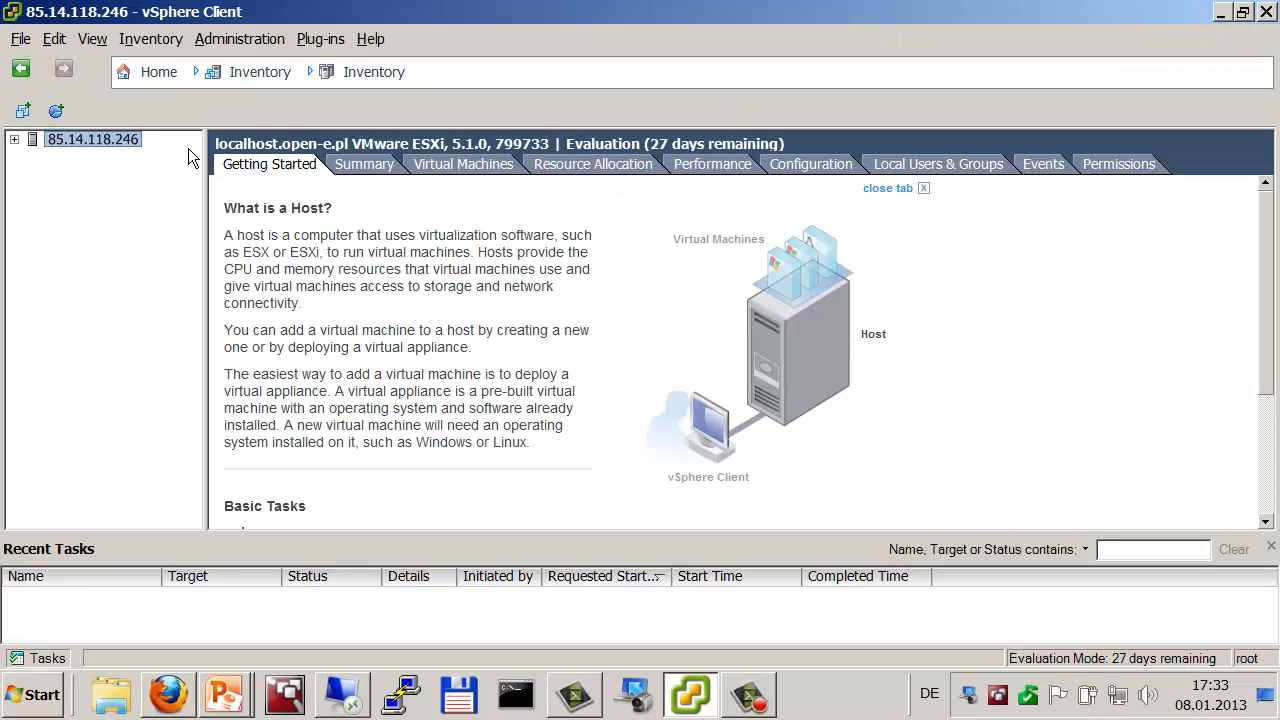
pyautogui.click(15, 140)
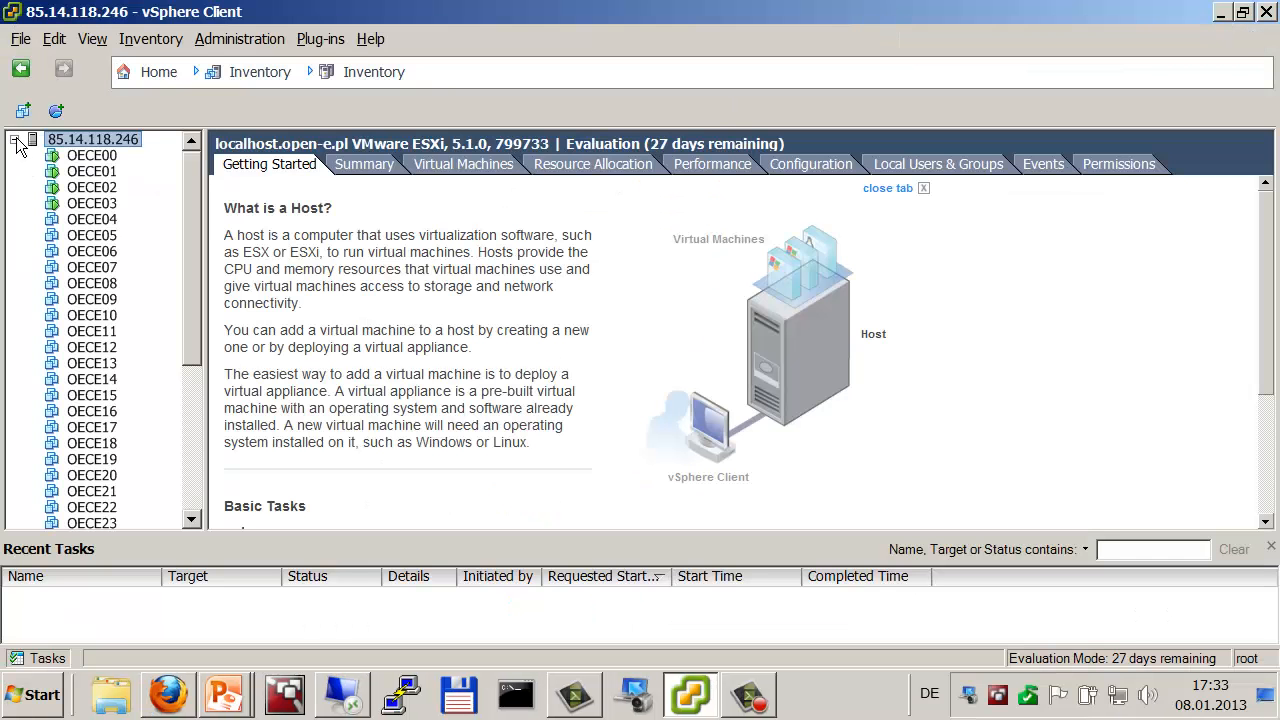
pyautogui.click(85, 171)
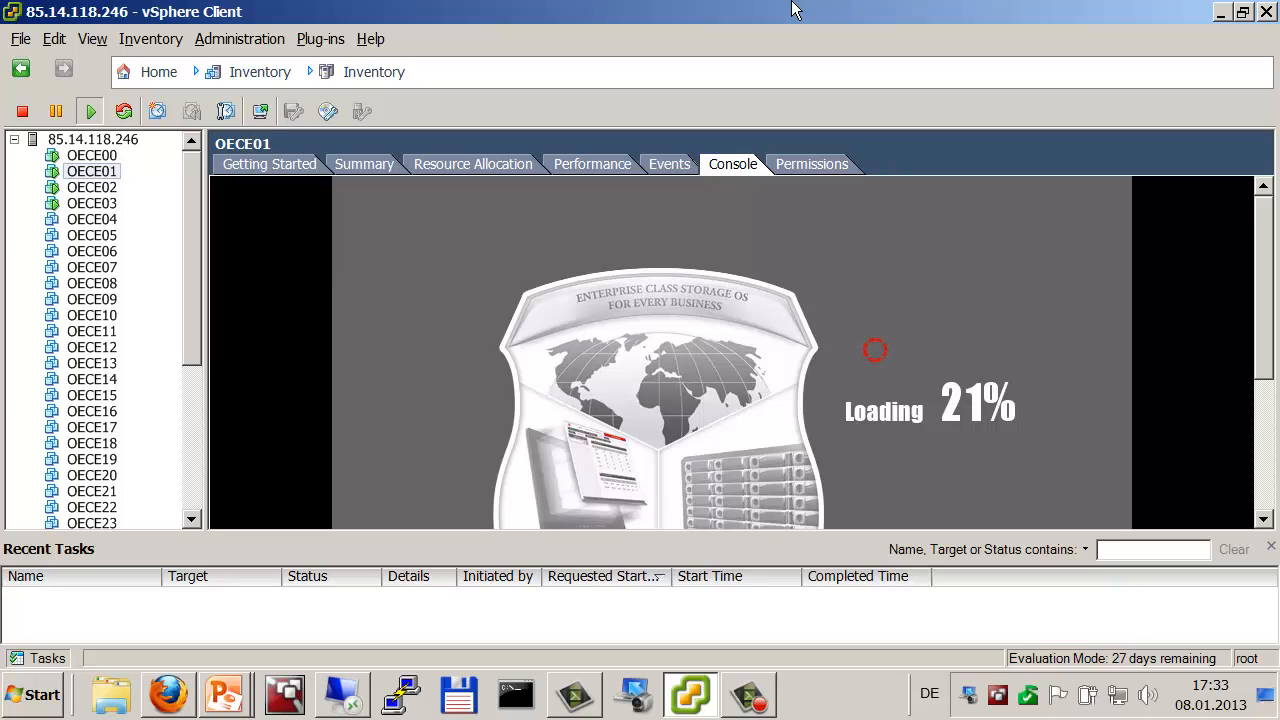
pyautogui.hotkey('alt', 'Tab')
pyautogui.hotkey('alt', 'Tab')
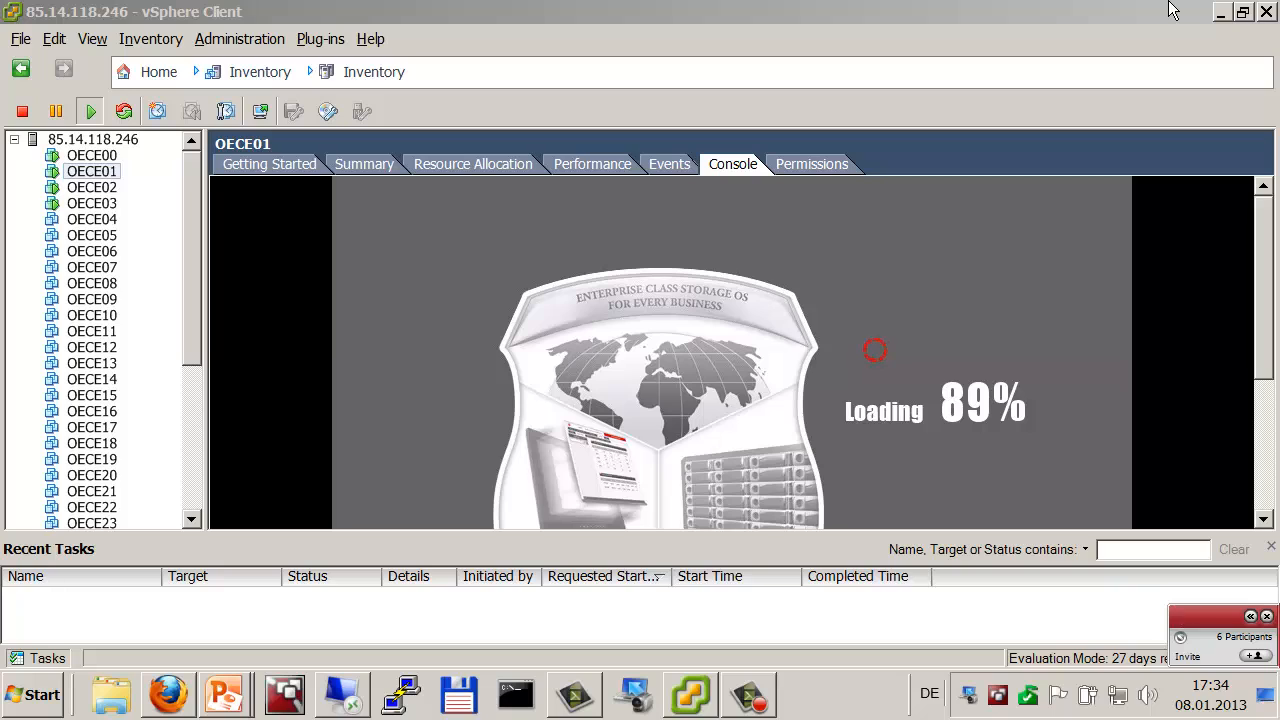
# Step: Switch to the webinar presentation in PowerPoint, start the slide show from slide 3, and advance to the closing slide
pyautogui.hotkey('alt', 'Tab')
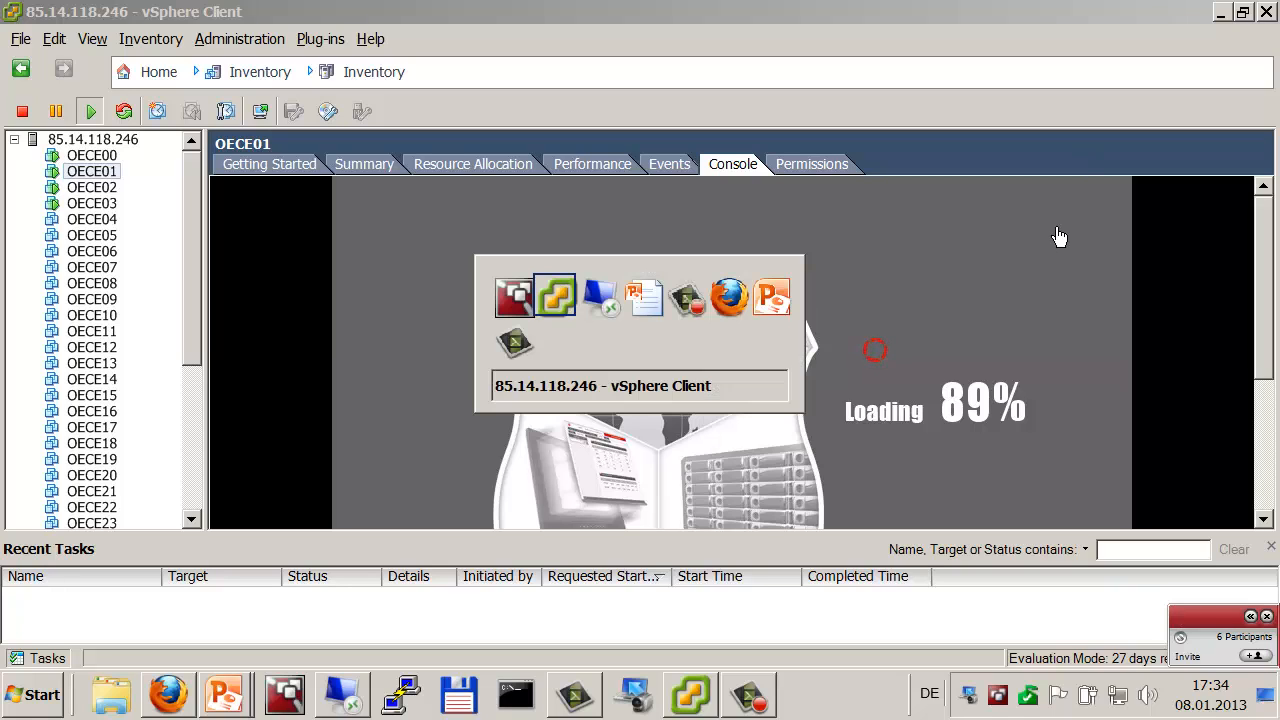
pyautogui.hotkey('alt', 'Tab')
pyautogui.hotkey('alt', 'Tab')
pyautogui.hotkey('alt', 'Tab')
pyautogui.hotkey('alt', 'Tab')
pyautogui.hotkey('alt', 'Tab')
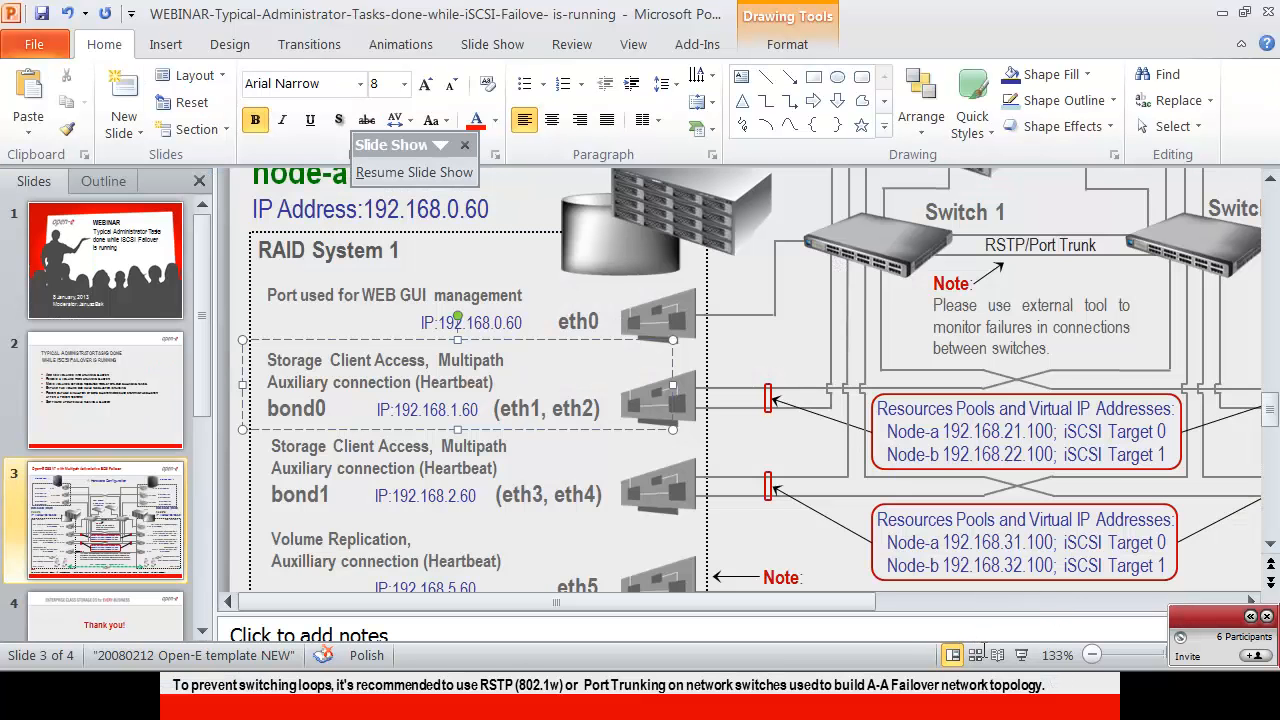
pyautogui.click(1025, 655)
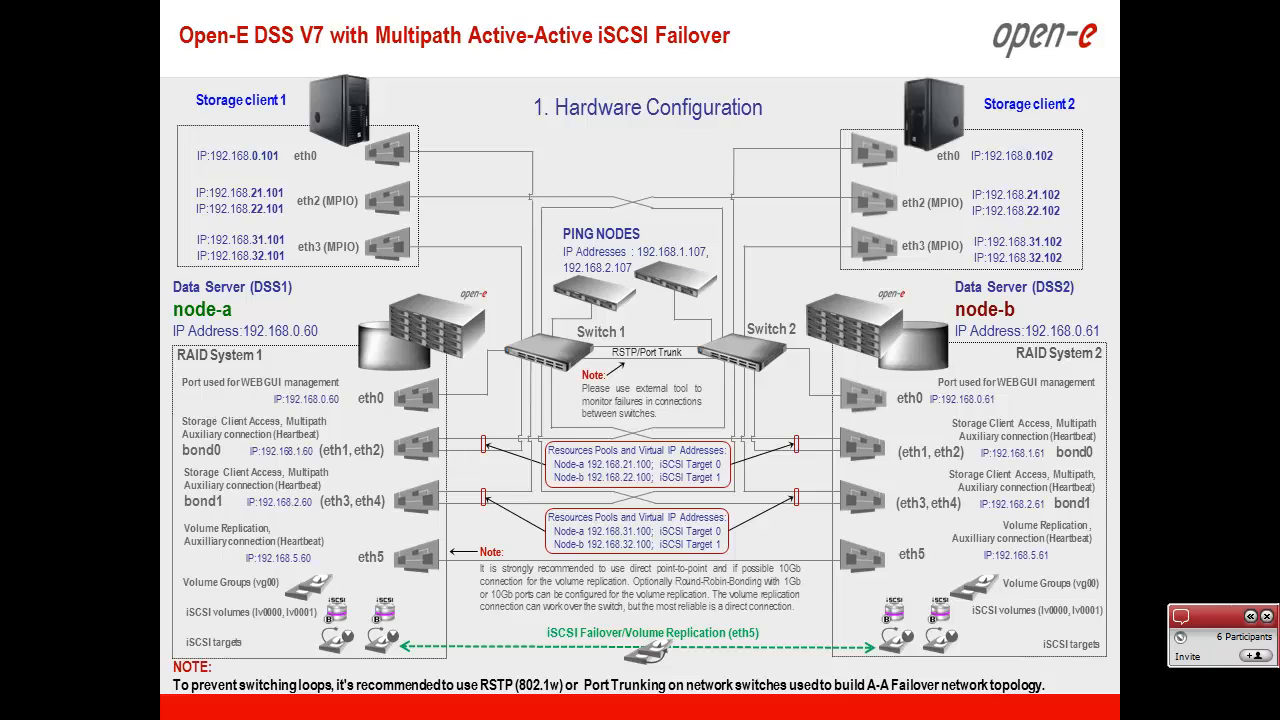
pyautogui.press('Right')
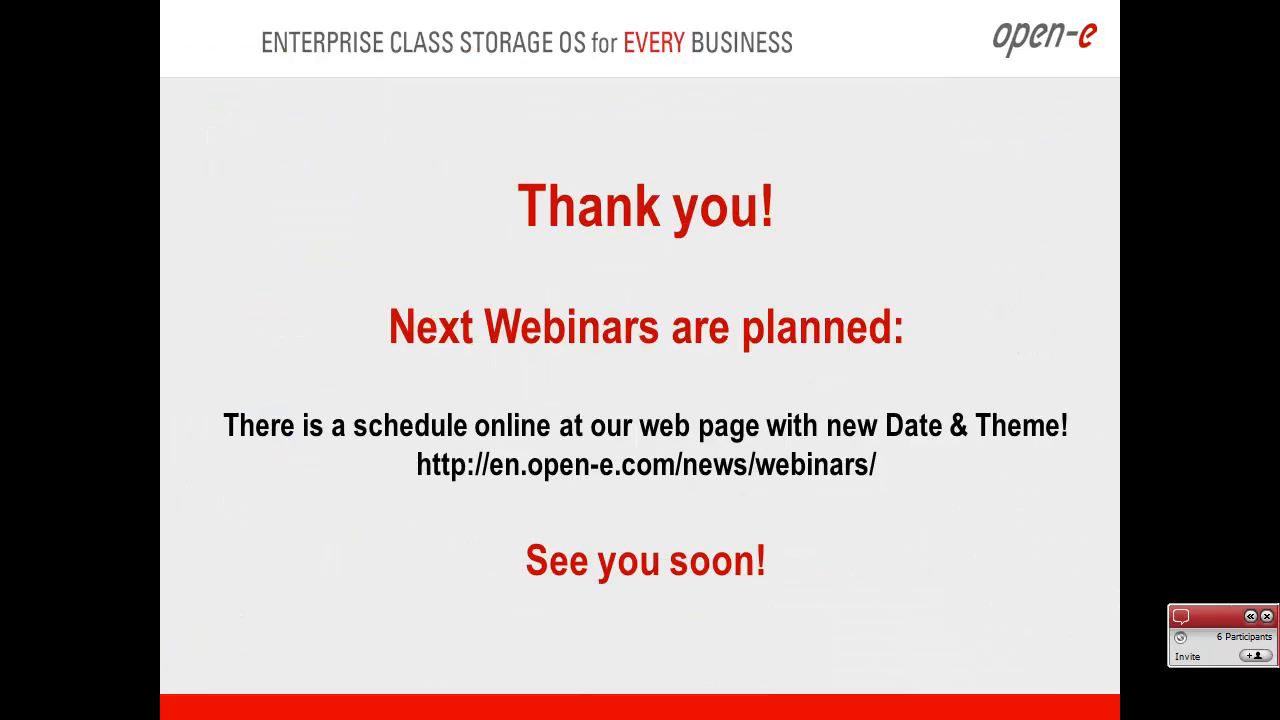